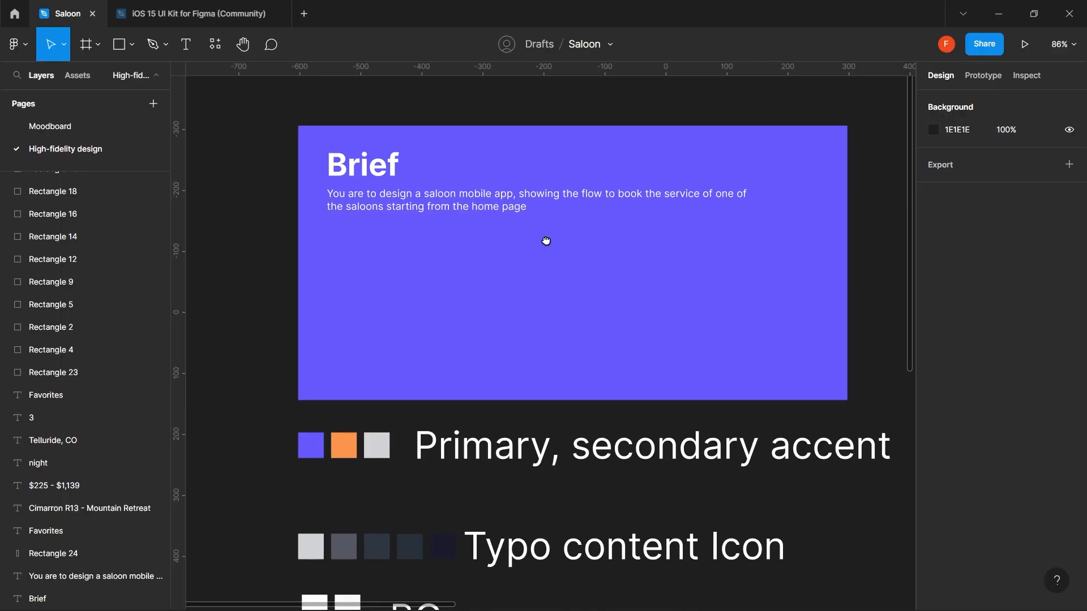
- Review the swatches and Moodboard page, then draw a small circle in the Brief frame's lower left
scroll(545, 240, up, 3)
scroll(544, 266, up, 2)
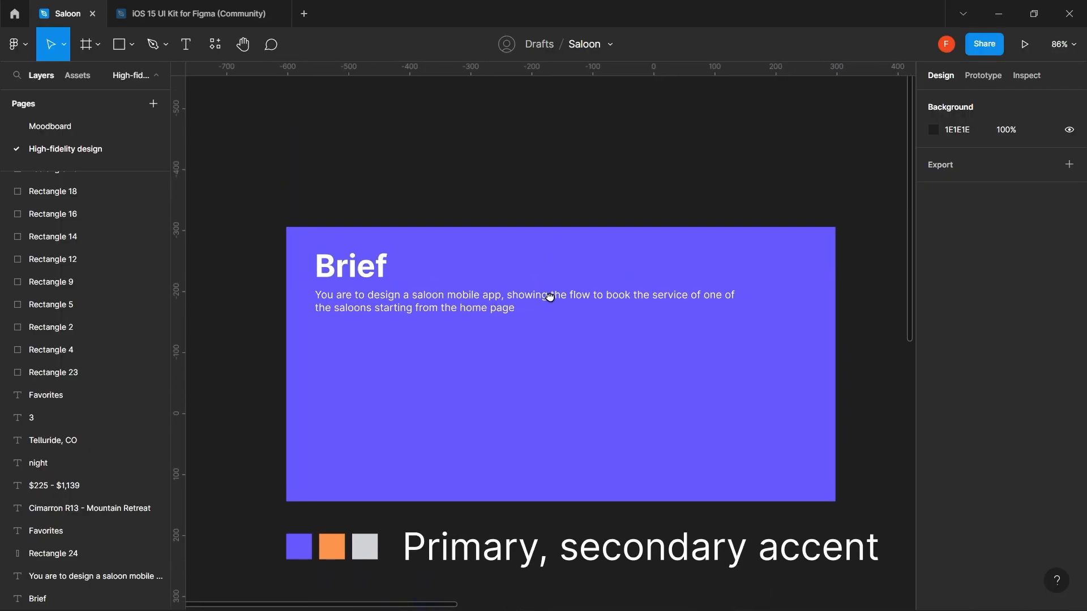
scroll(548, 290, down, 2)
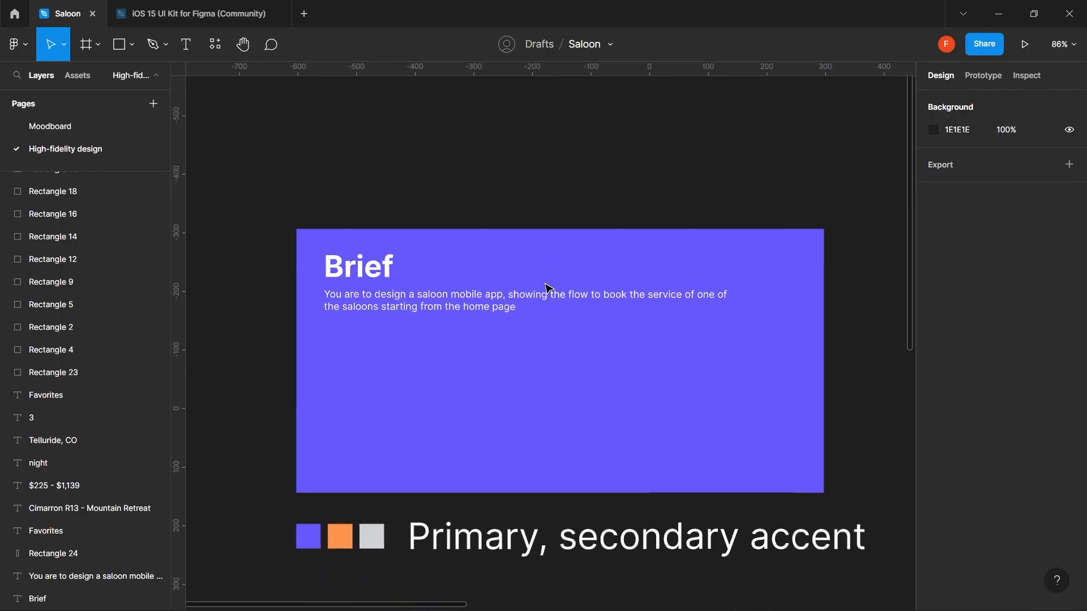
scroll(548, 288, down, 1)
scroll(548, 289, down, 2)
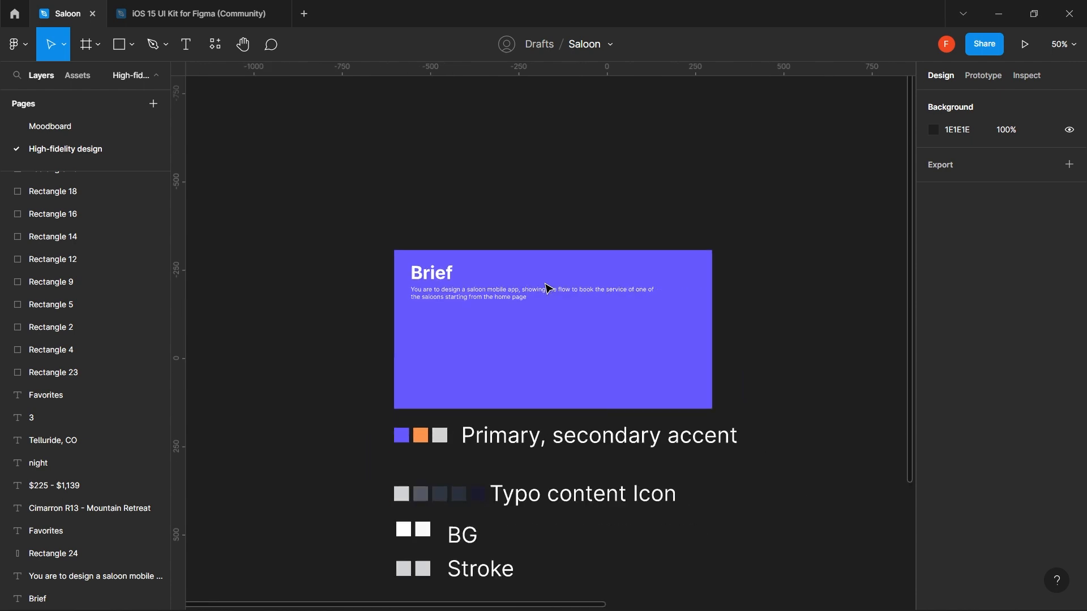
drag(630, 337, 621, 265)
scroll(624, 270, down, 2)
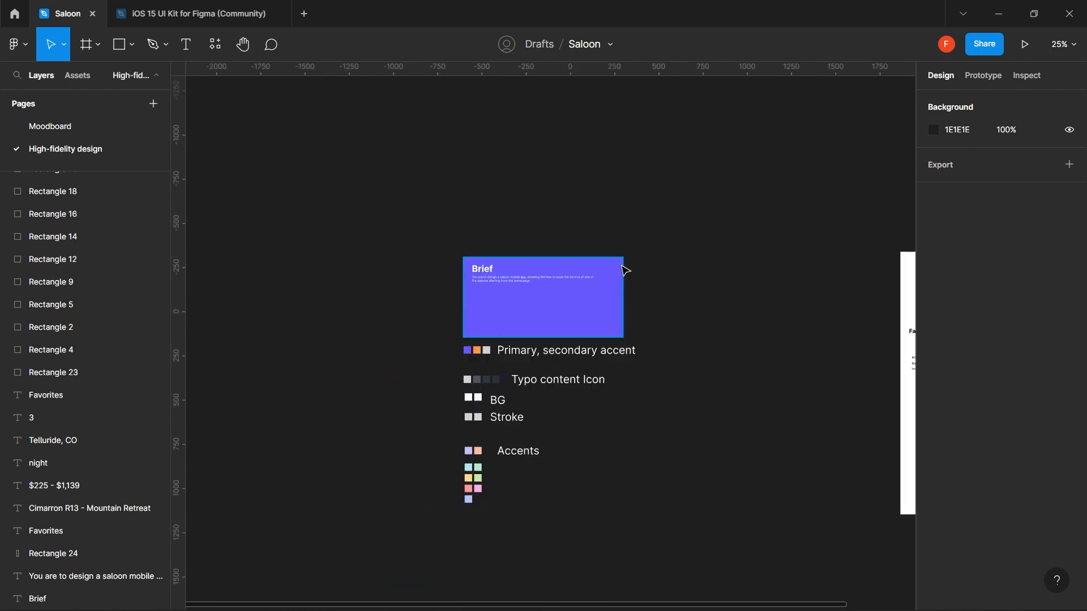
scroll(551, 320, up, 2)
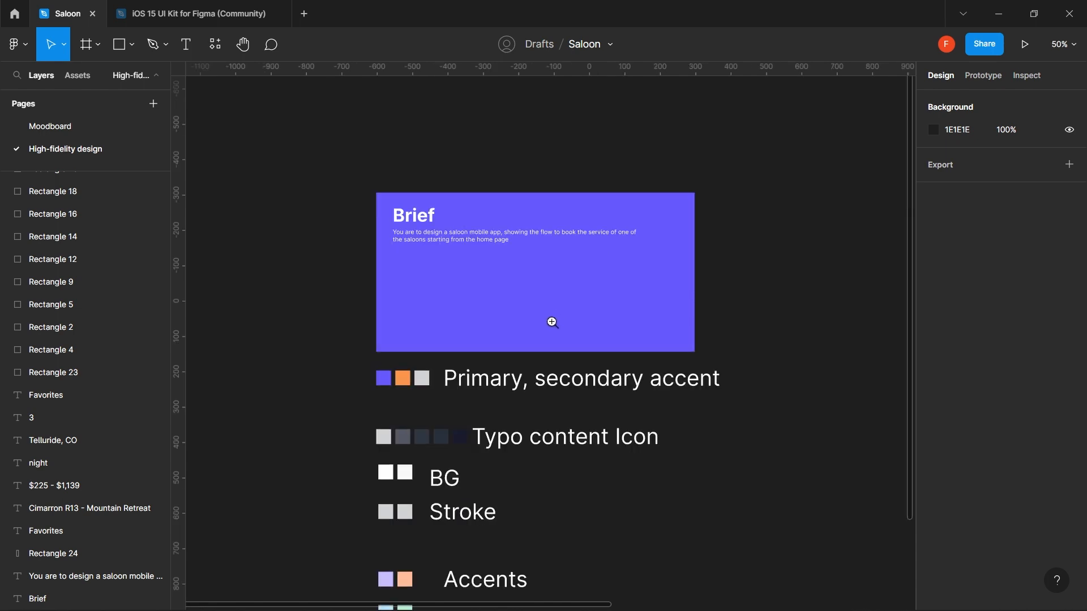
drag(501, 385, 496, 308)
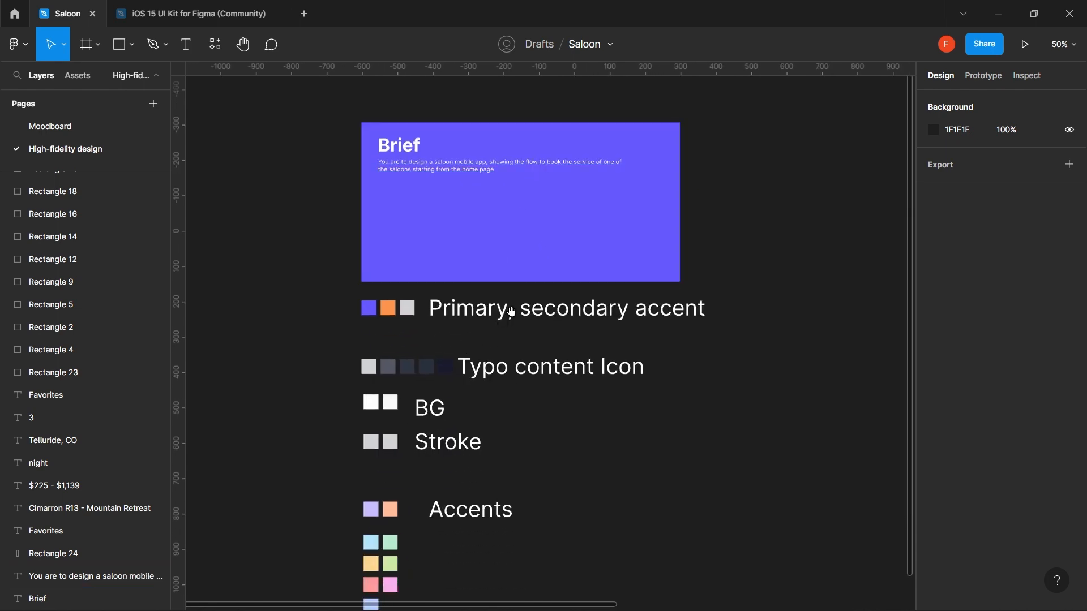
drag(506, 307, 476, 262)
scroll(481, 266, down, 2)
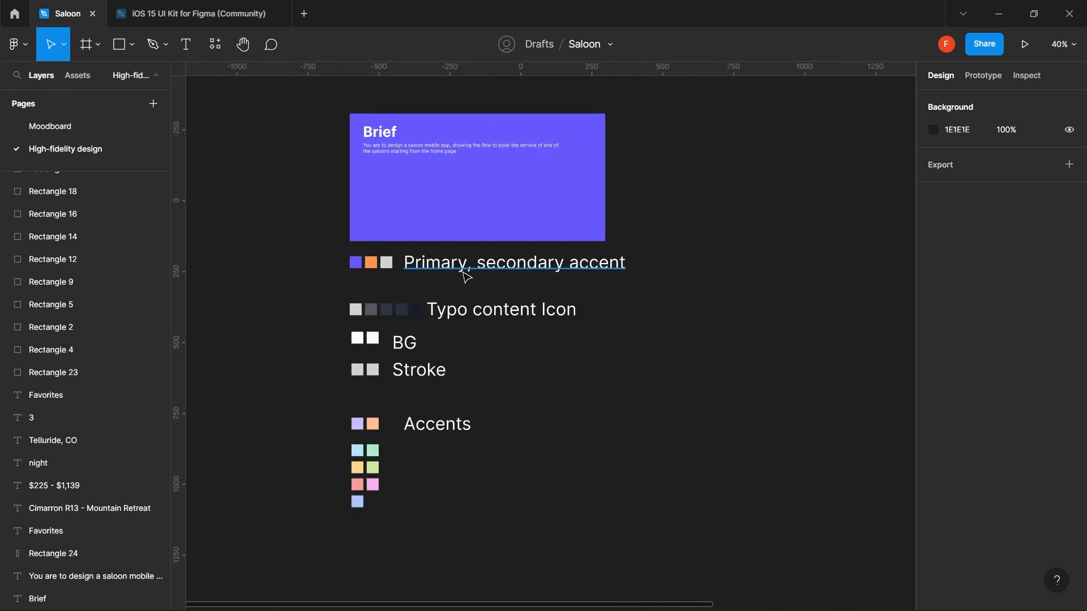
click(379, 282)
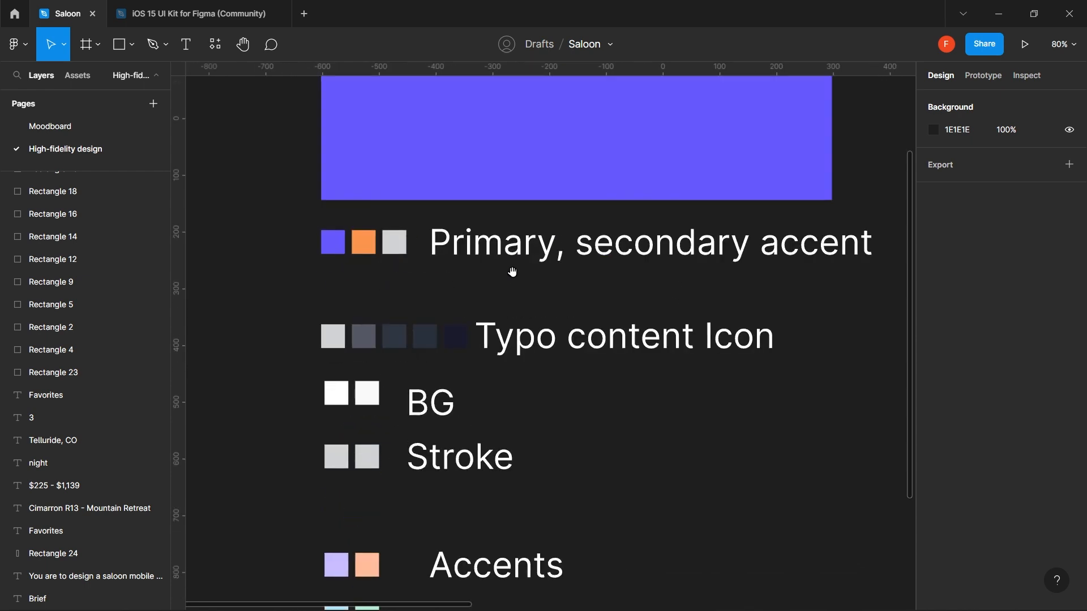
scroll(550, 384, down, 5)
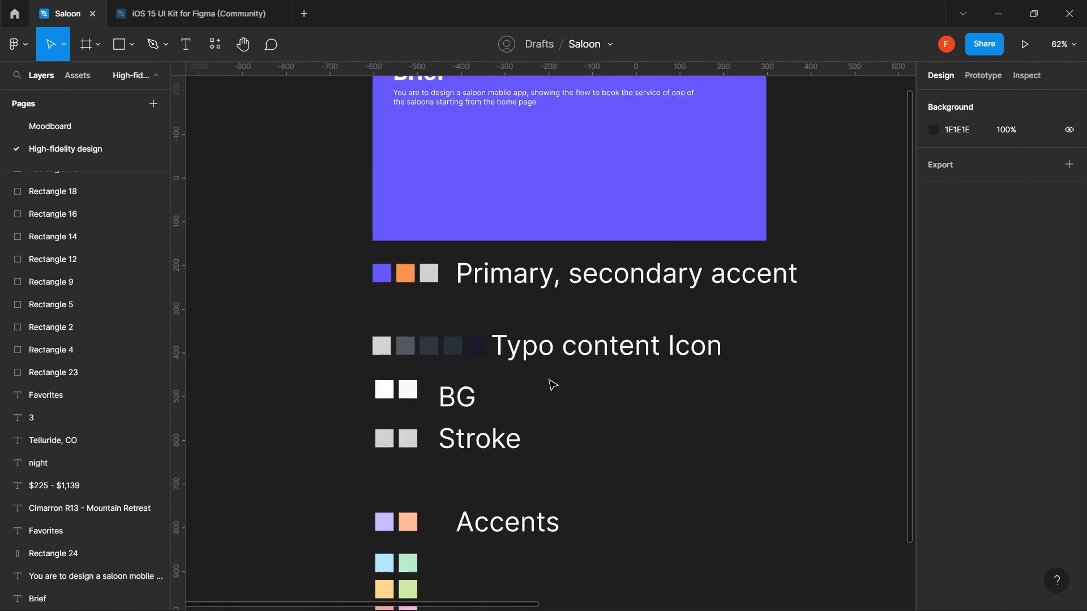
scroll(552, 385, down, 3)
drag(714, 359, 432, 340)
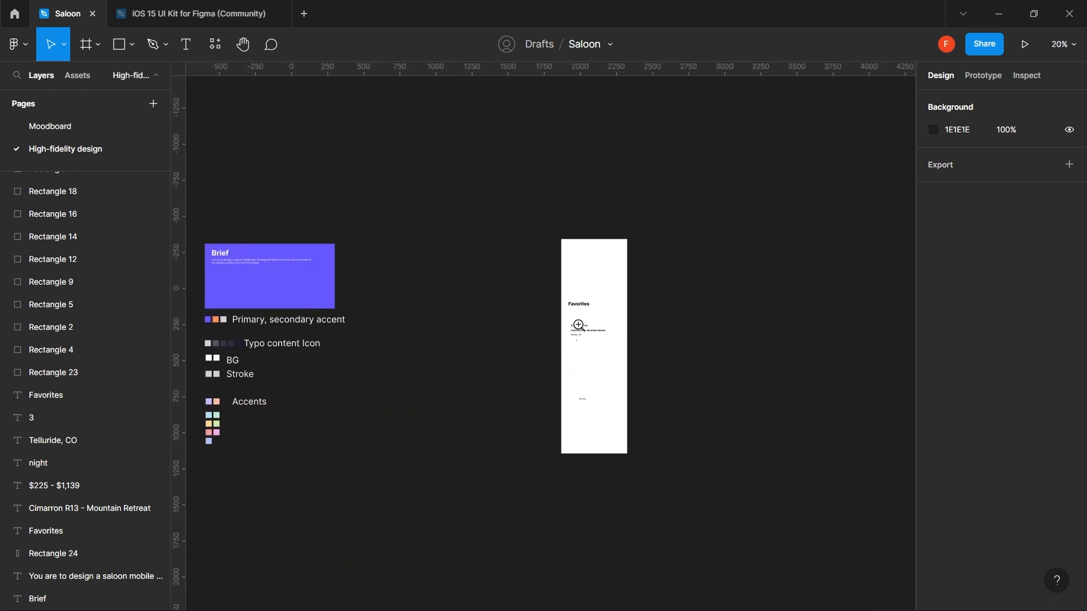
scroll(578, 324, up, 8)
scroll(588, 316, down, 3)
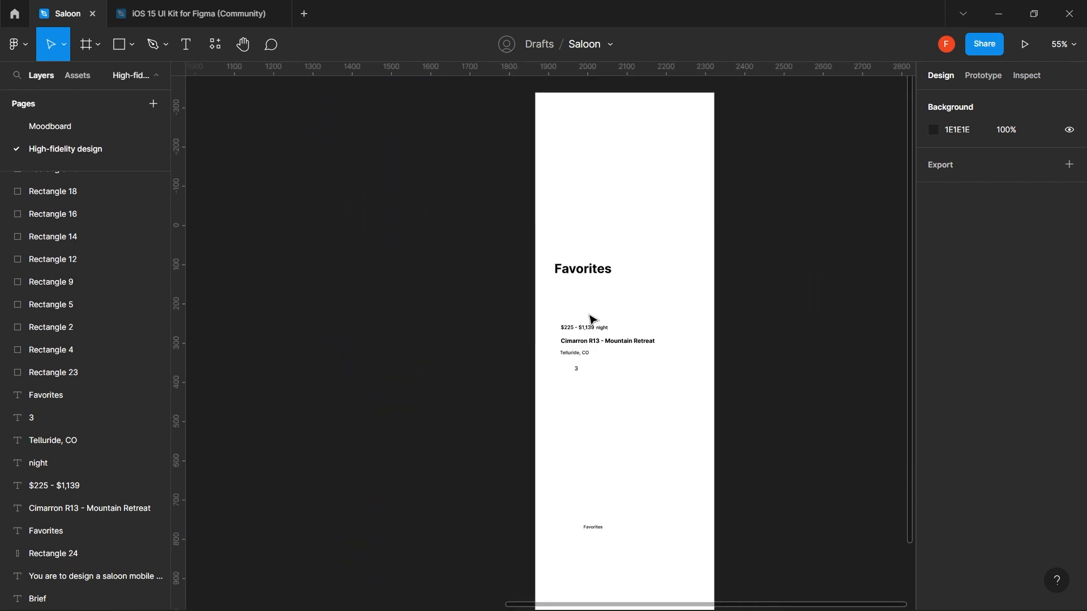
drag(300, 311, 383, 280)
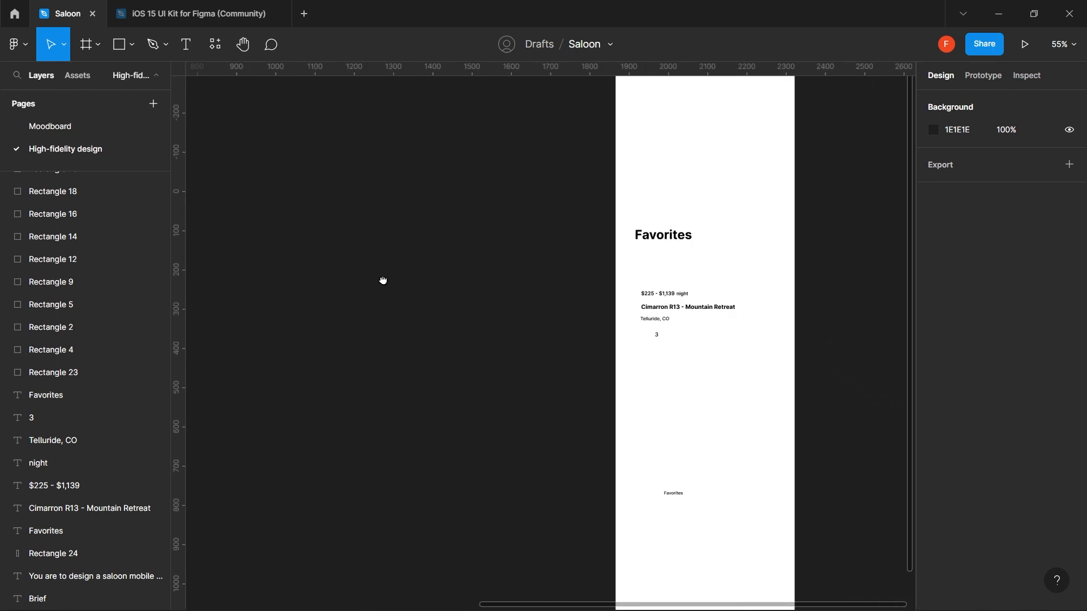
scroll(507, 272, down, 2)
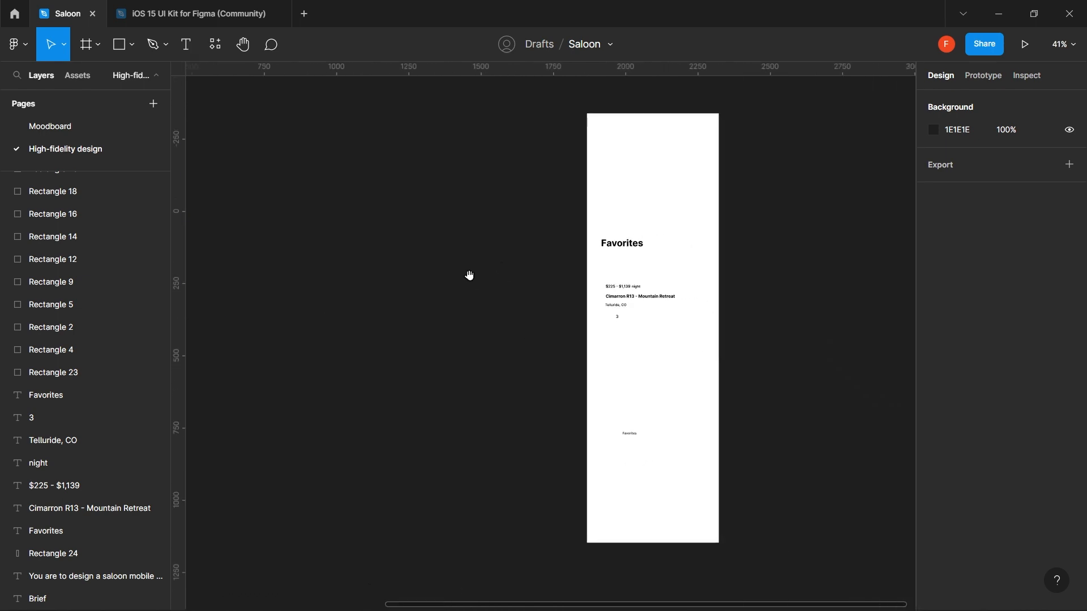
drag(468, 277, 764, 389)
drag(558, 360, 723, 372)
click(66, 128)
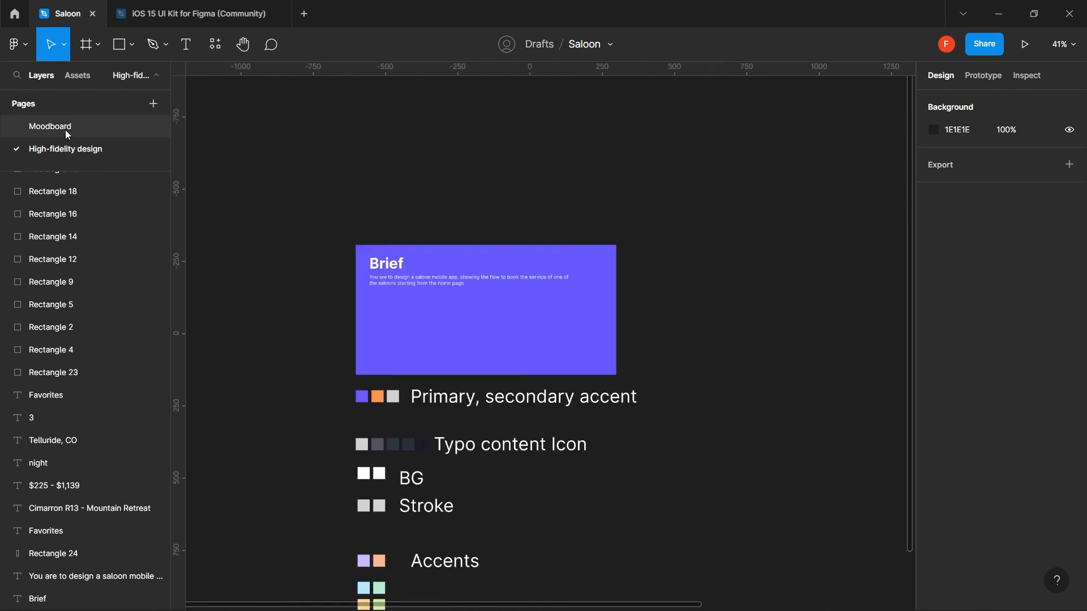
scroll(710, 230, down, 6)
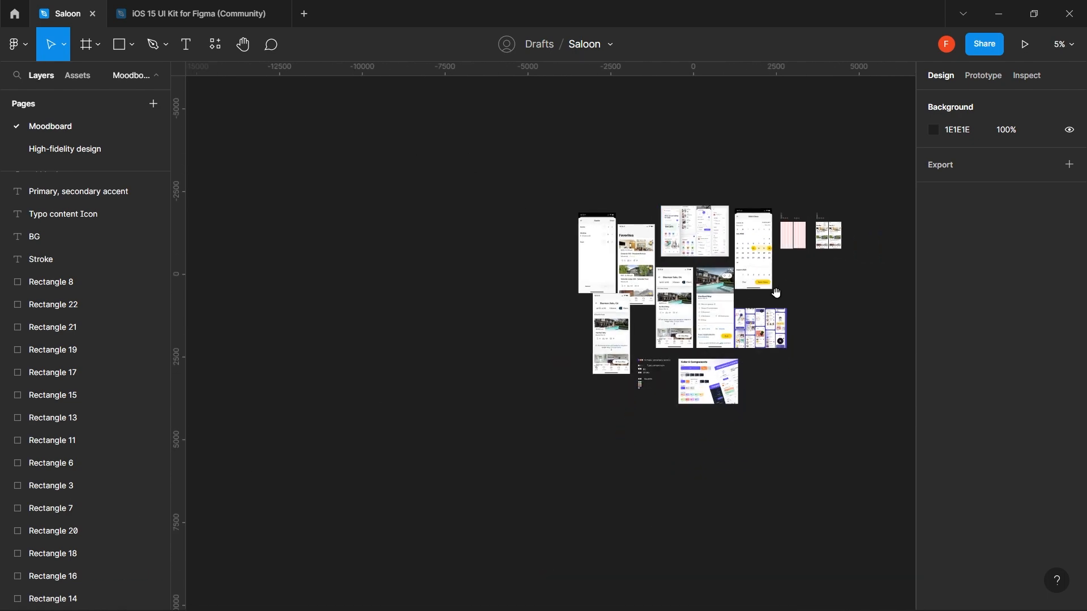
drag(752, 295, 657, 403)
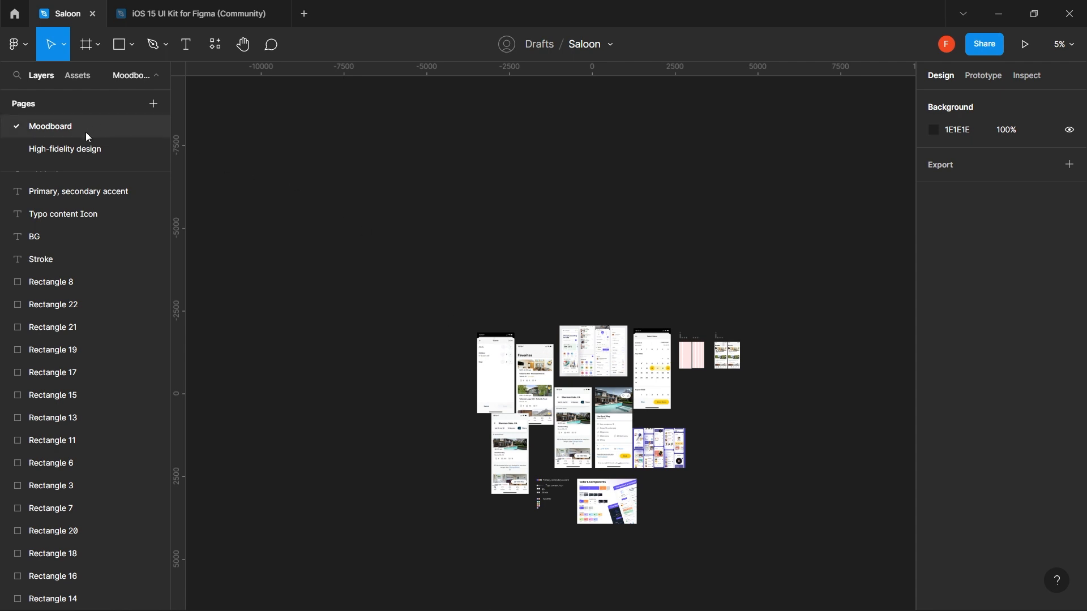
click(94, 151)
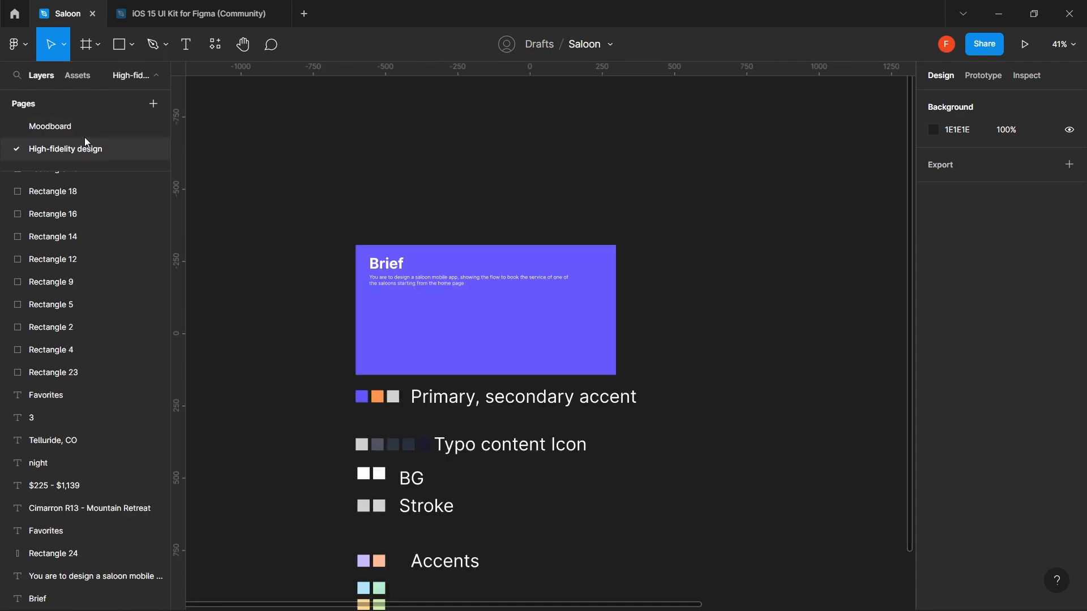
click(84, 126)
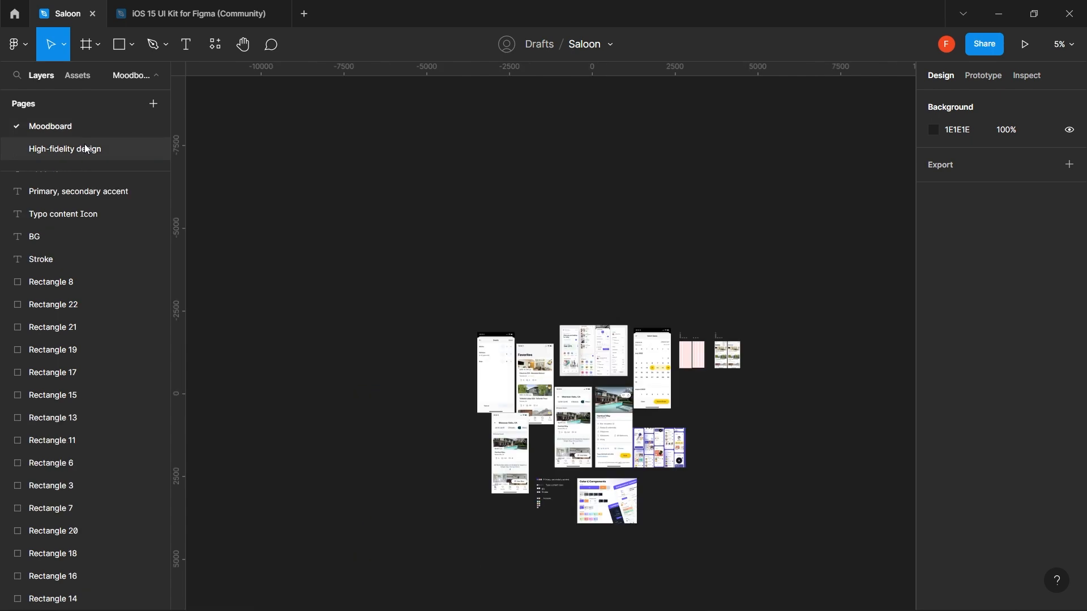
click(84, 150)
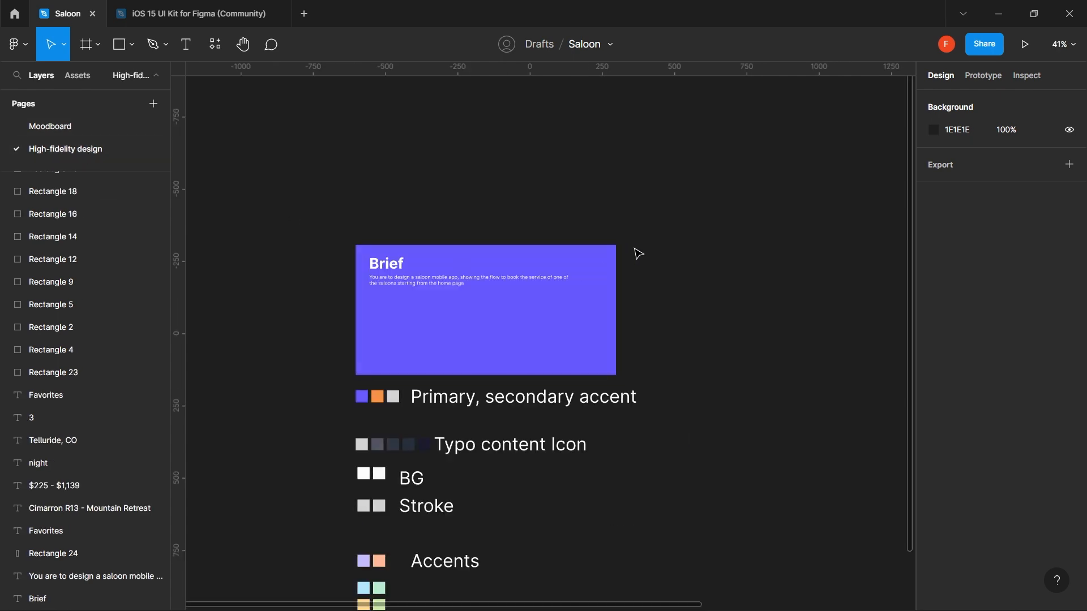
click(436, 282)
click(437, 283)
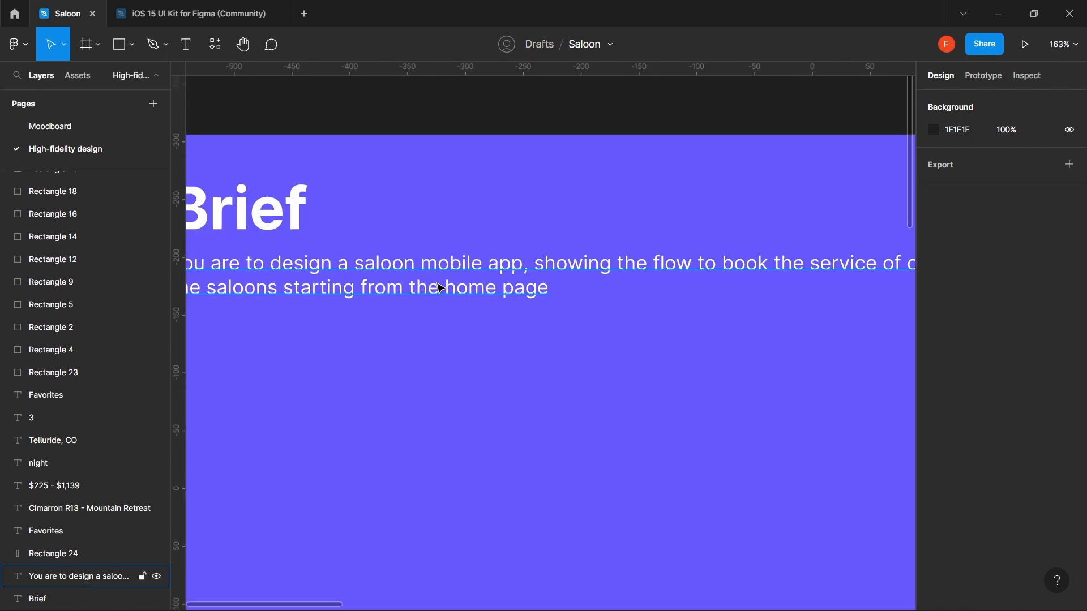
scroll(441, 287, down, 2)
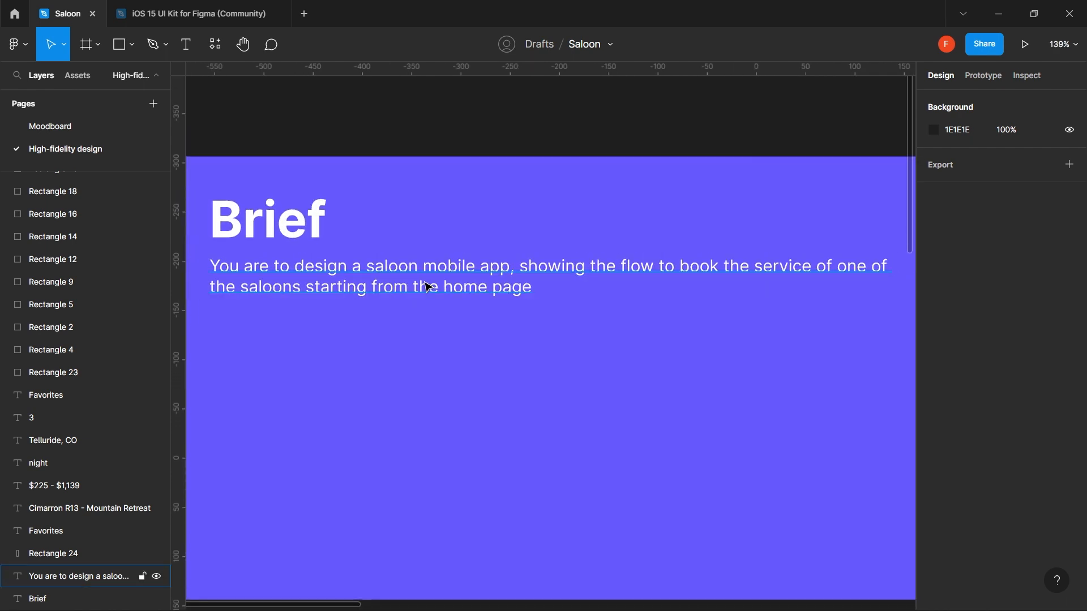
scroll(618, 276, down, 1)
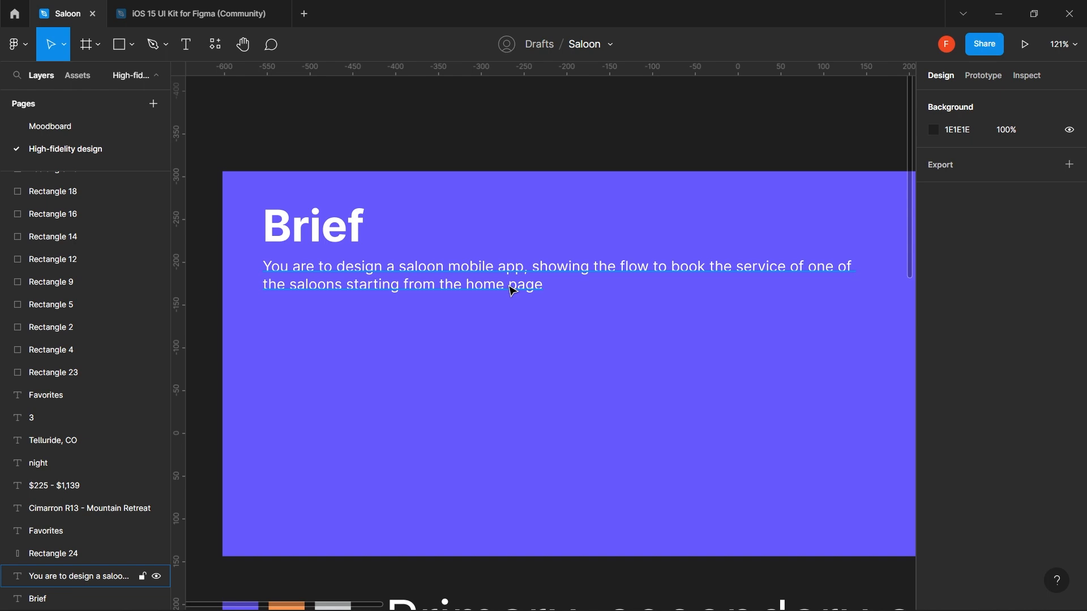
scroll(547, 293, down, 3)
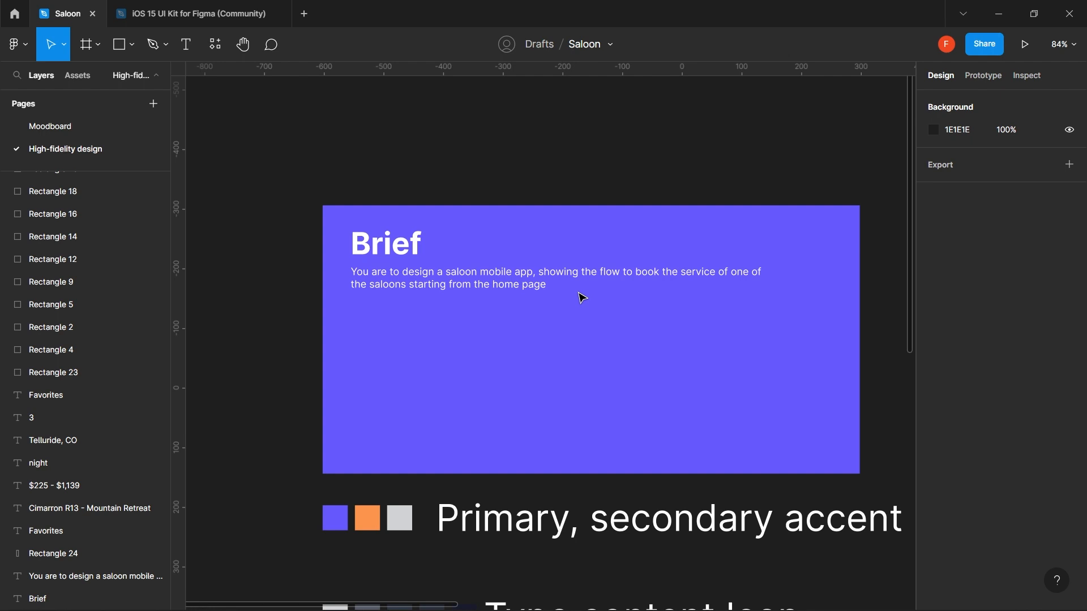
drag(582, 364, 548, 303)
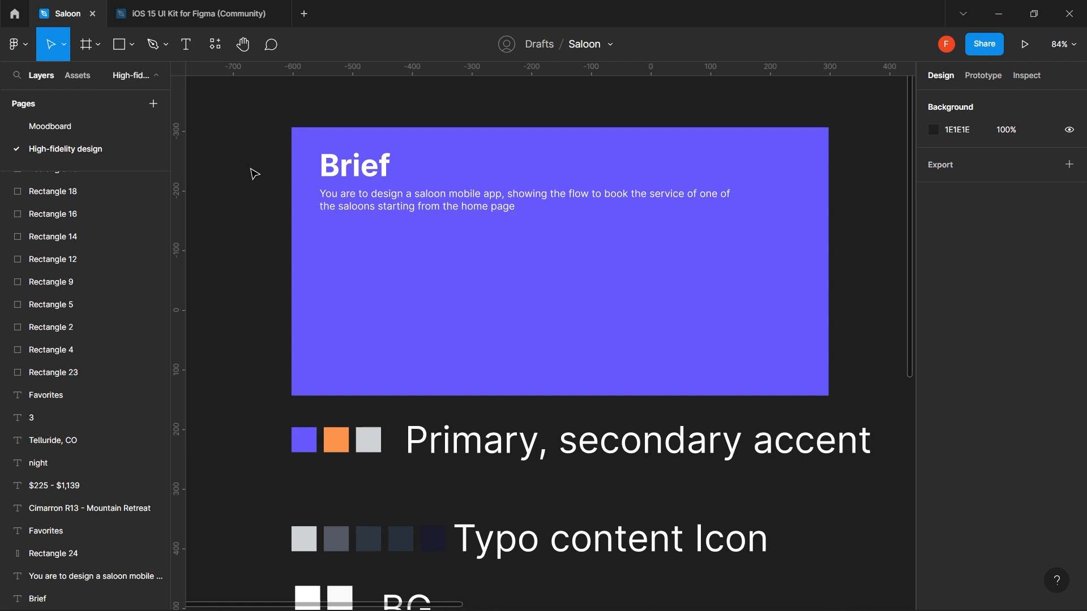
key(o)
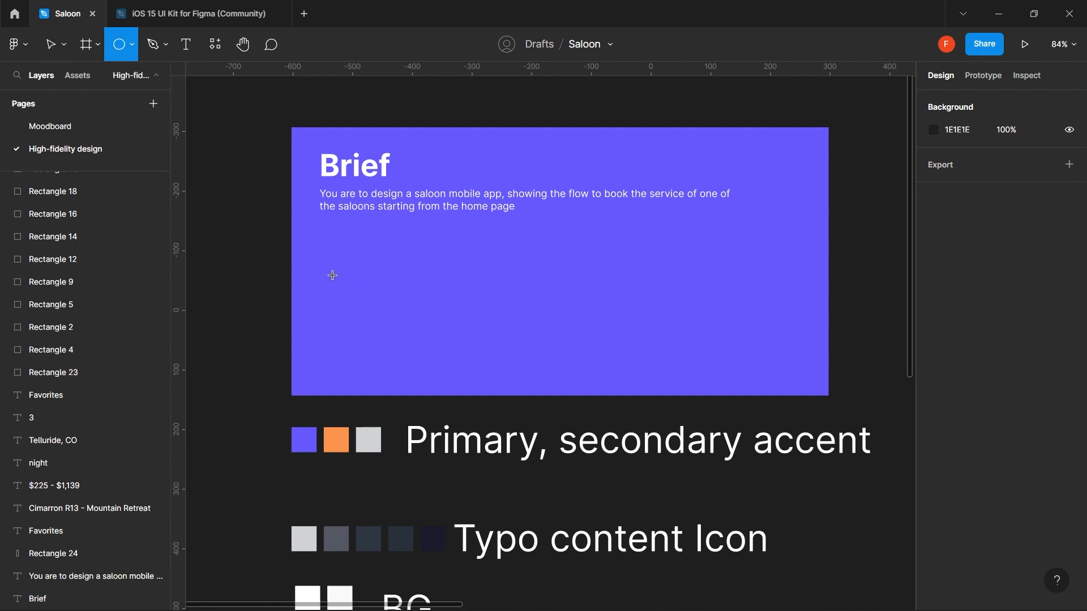
drag(317, 254, 351, 295)
- Type a 'User Flow' heading line below the brief paragraph
click(354, 170)
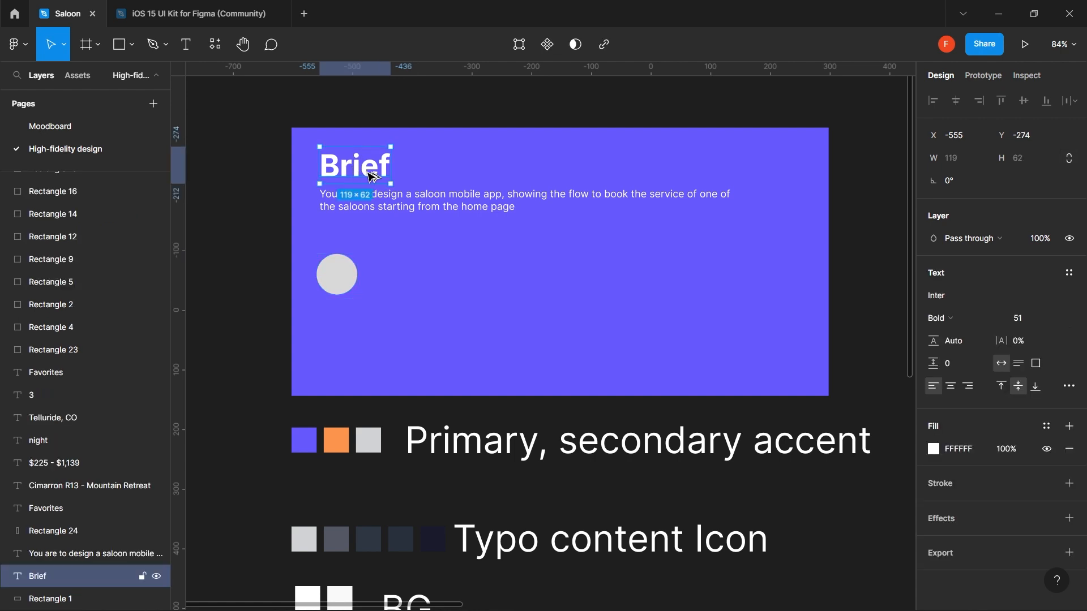
key(Return)
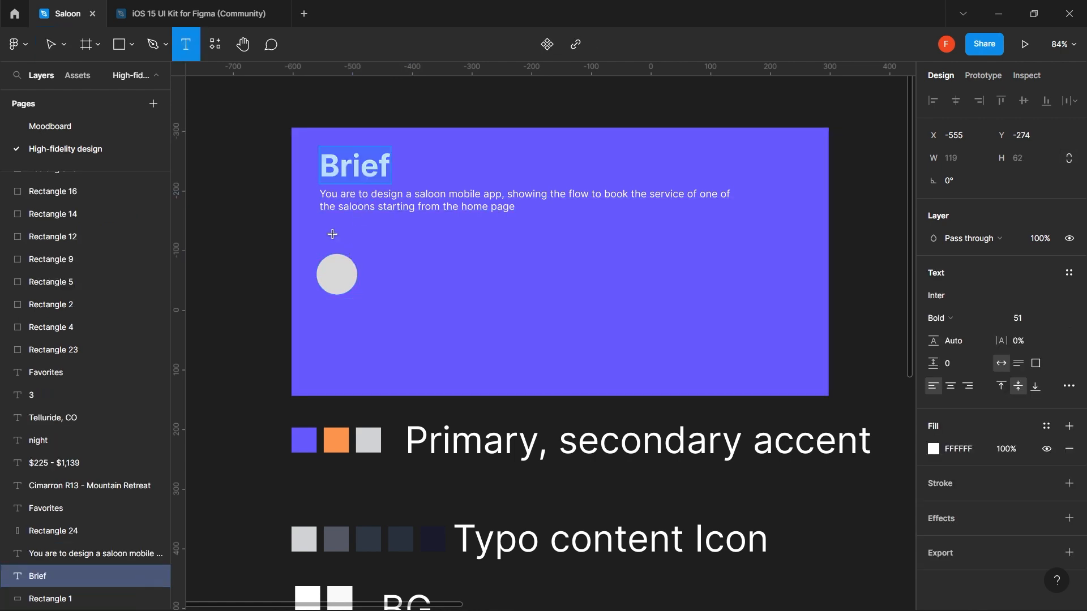
click(331, 232)
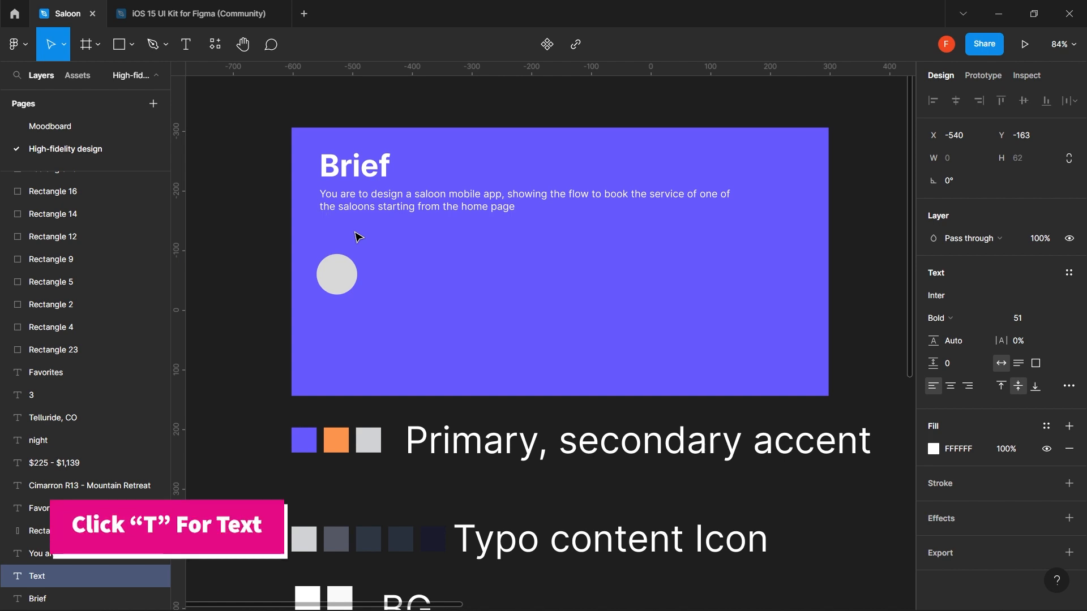
text(Us)
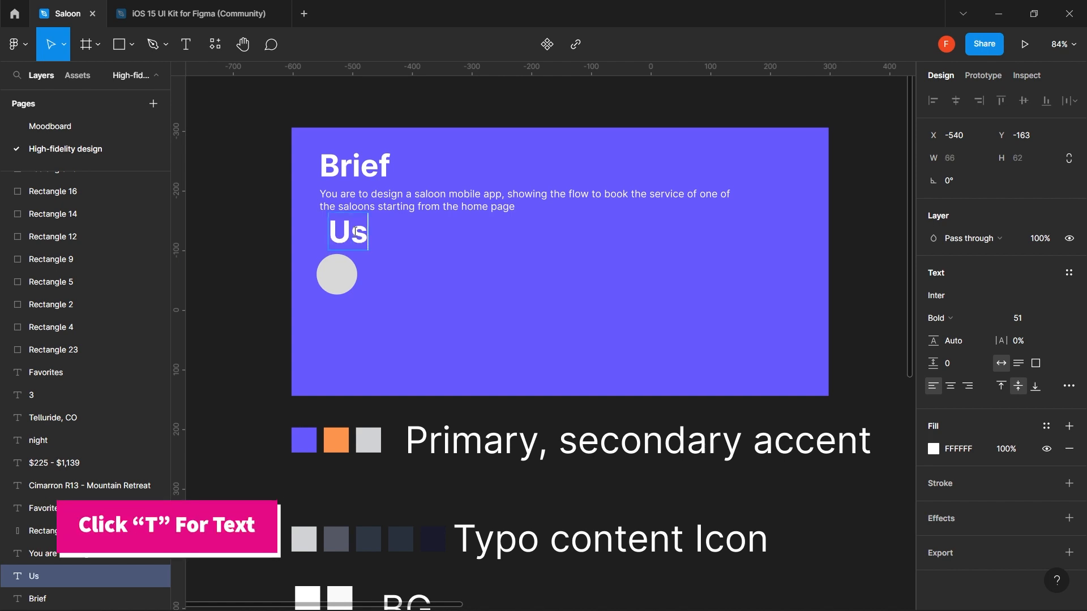
text(er flow)
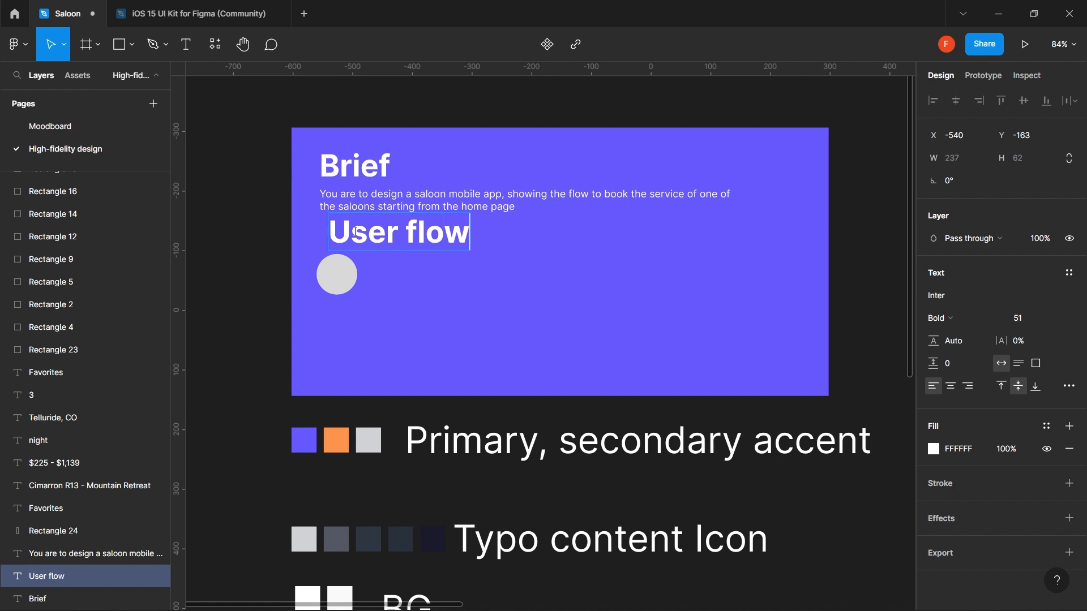
key(BackSpace)
key(BackSpace)
key(BackSpace)
key(BackSpace)
text(Flow)
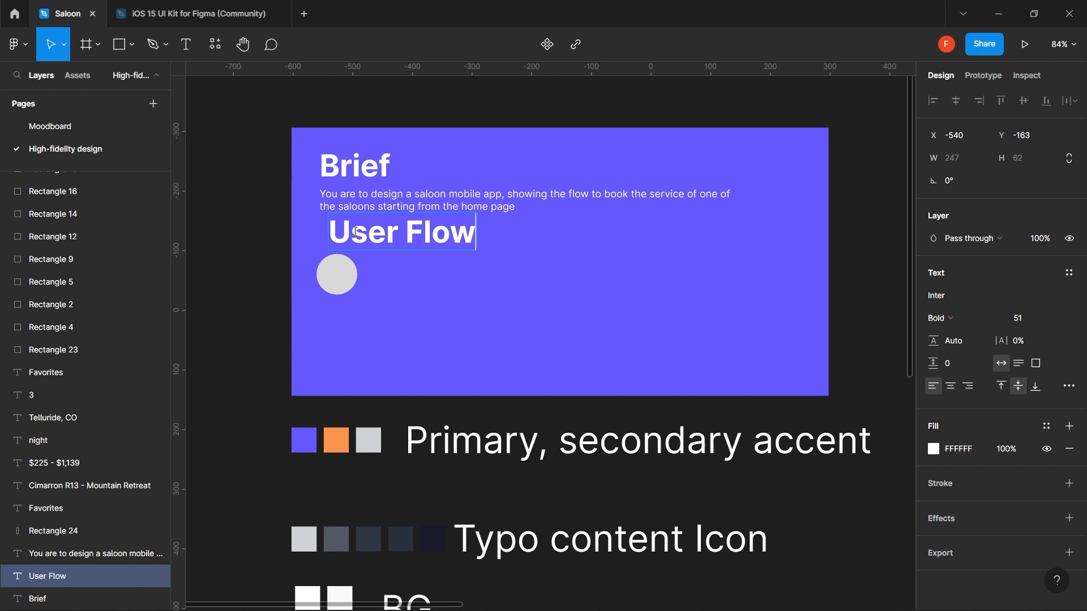
key(Escape)
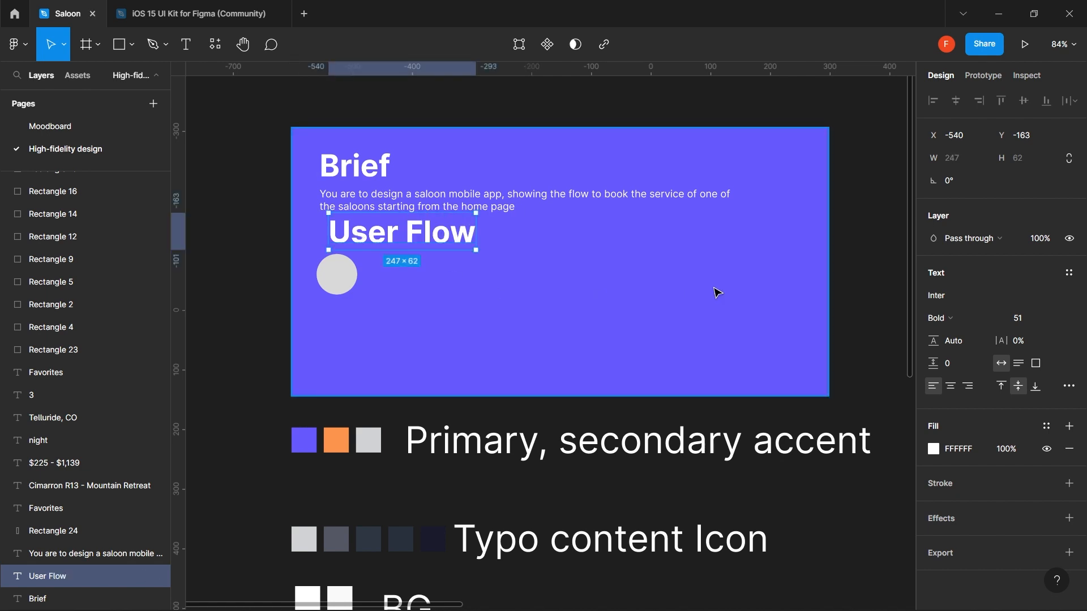
- Set the User Flow heading's font size to 32
click(1055, 321)
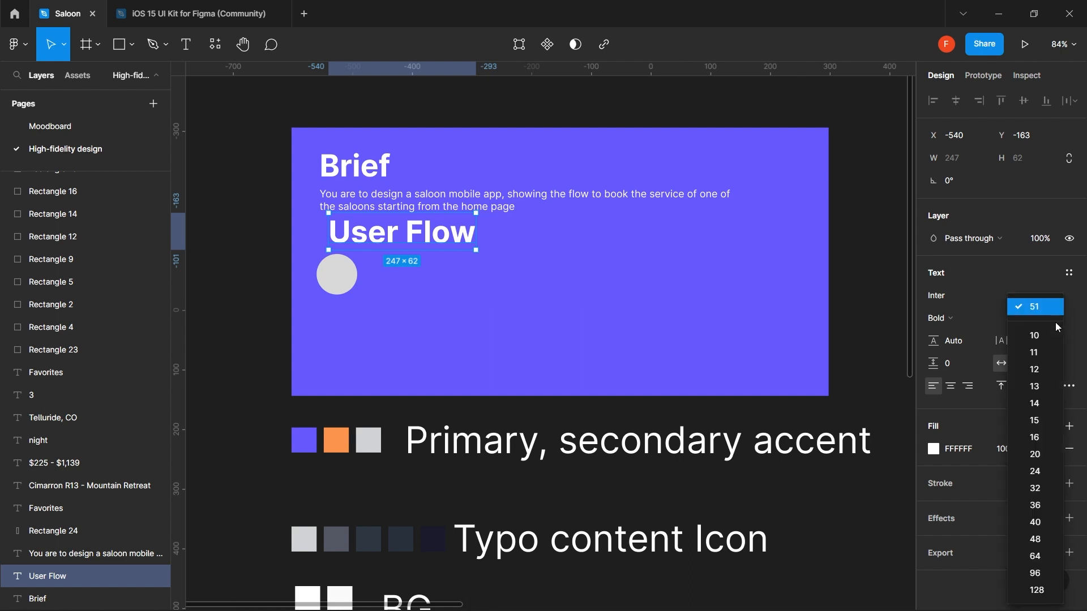
click(1040, 477)
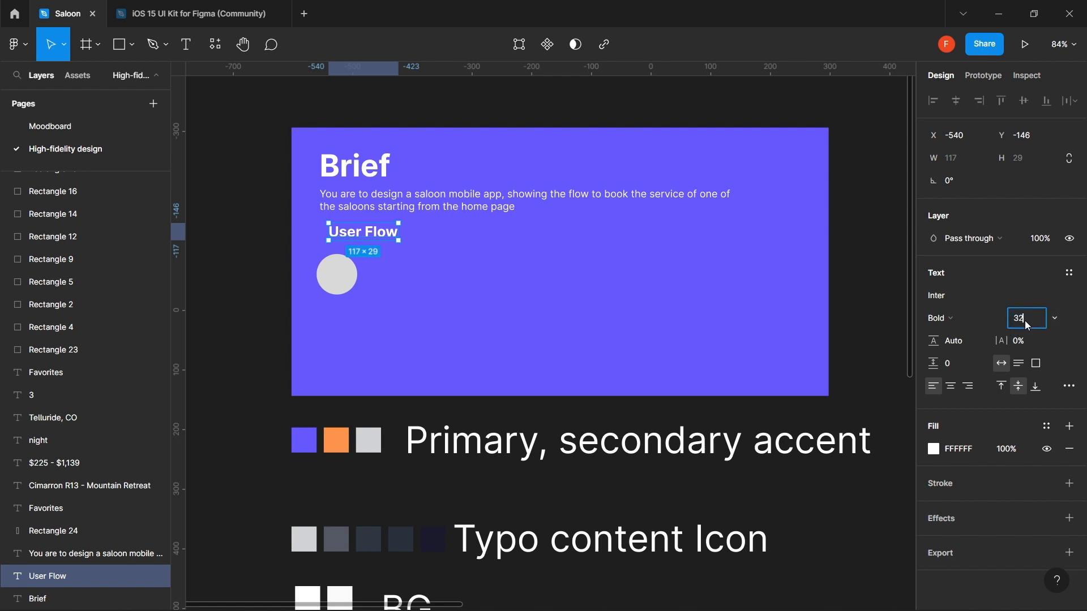
text(32)
key(Return)
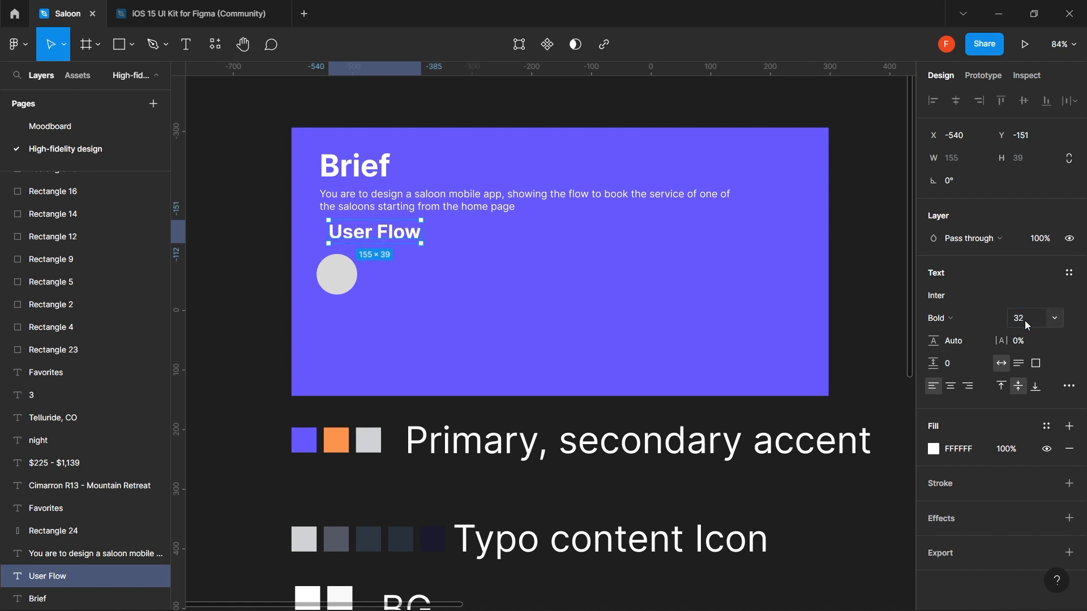
- Move the heading and grey circle lower together and align their left edges
shift+click(345, 280)
mouse_move(356, 244)
mouse_down()
mouse_move(354, 271)
mouse_move(353, 260)
mouse_up()
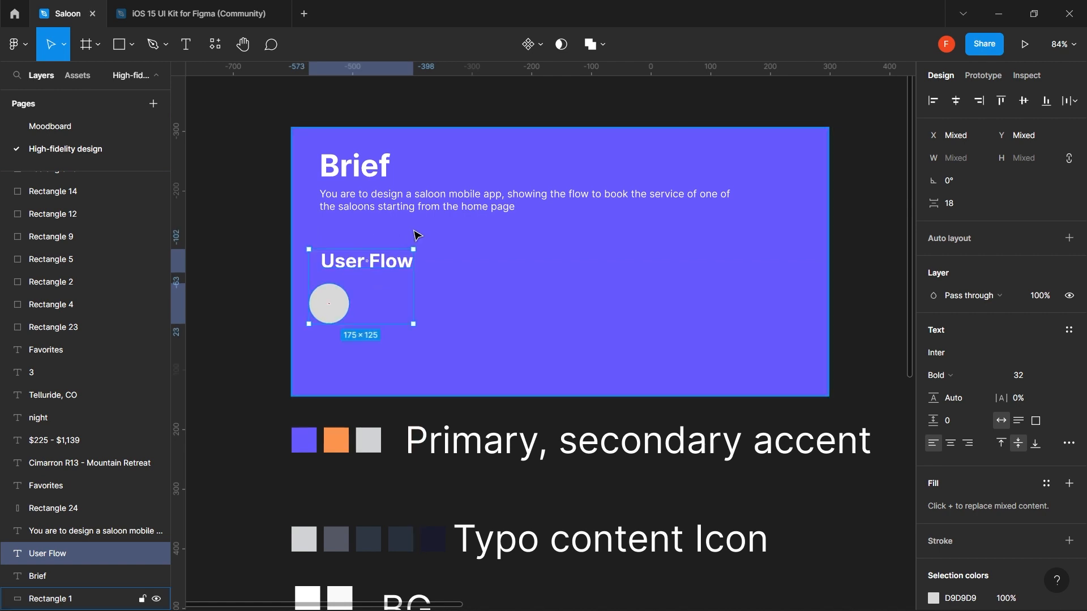
click(934, 102)
click(465, 297)
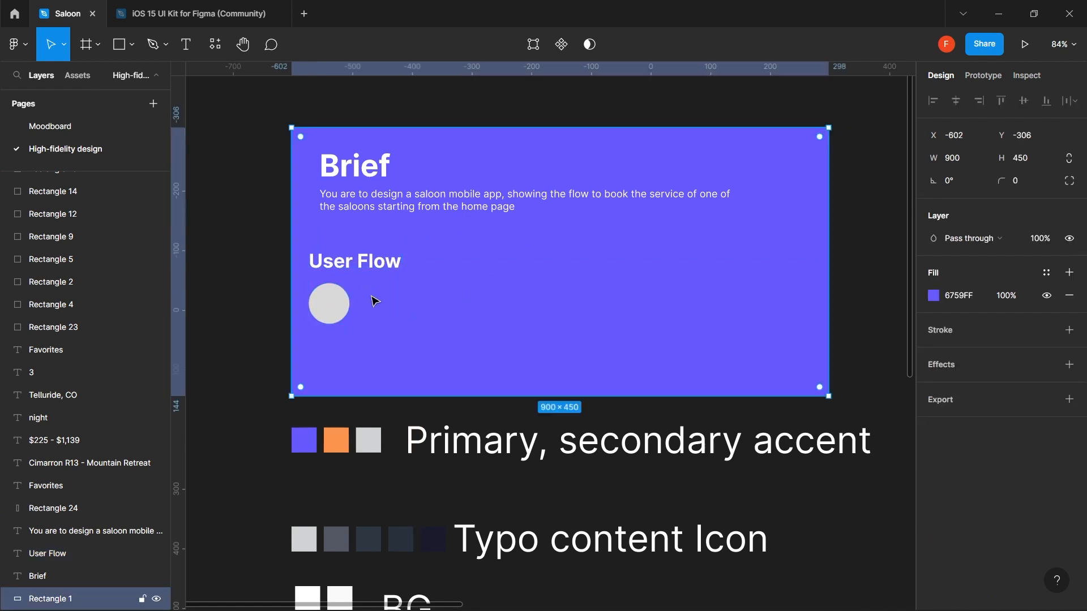
click(332, 303)
- Duplicate the User Flow heading onto the grey circle, retext it 'Start', and bring it to front
drag(348, 271, 343, 308)
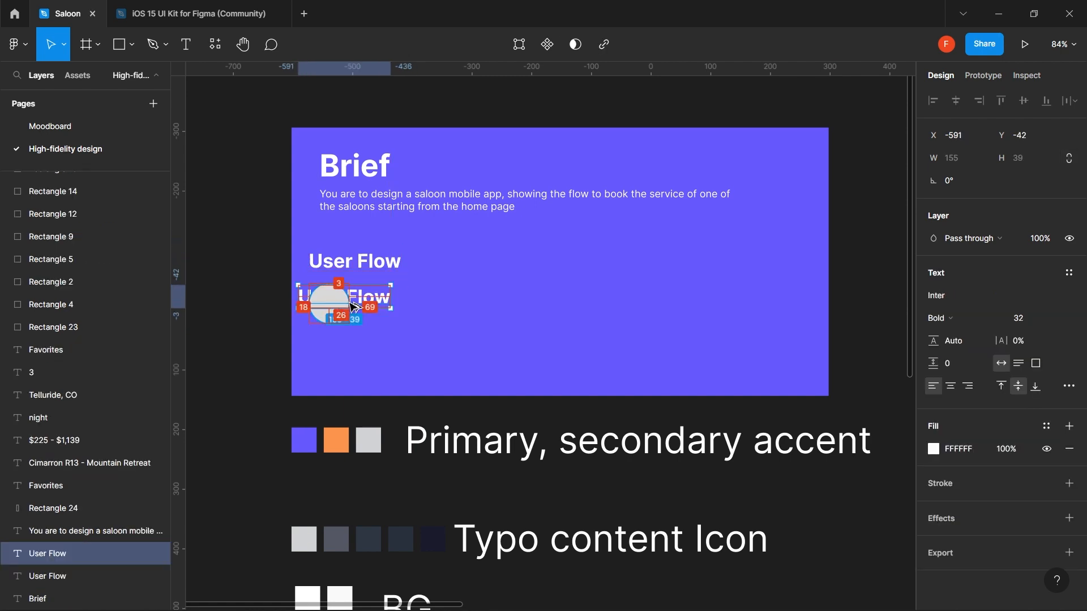
key(ctrl+z)
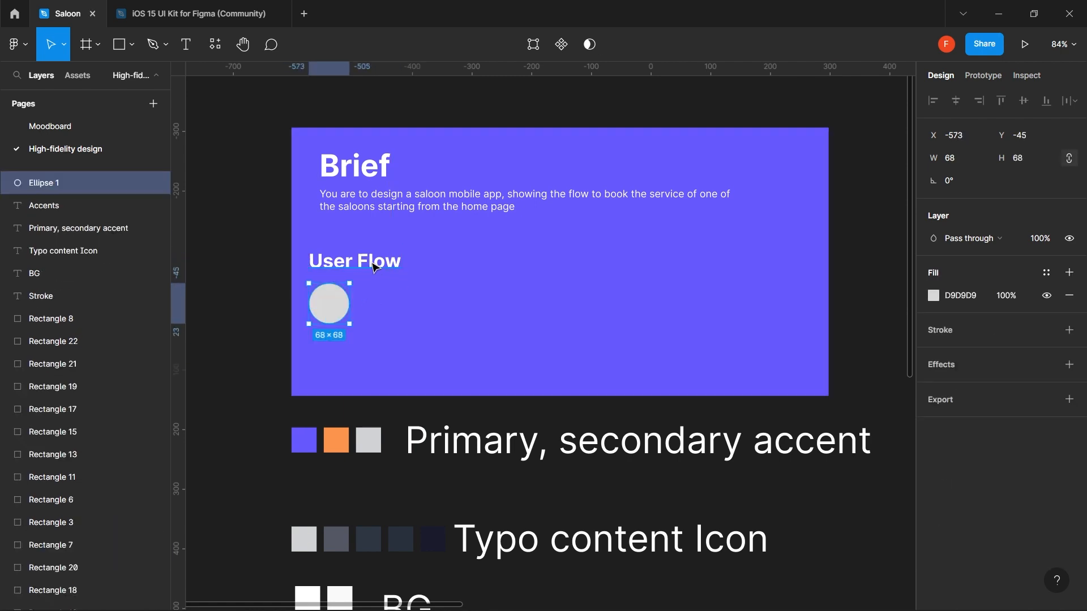
click(375, 267)
drag(376, 269, 371, 305)
double_click(371, 304)
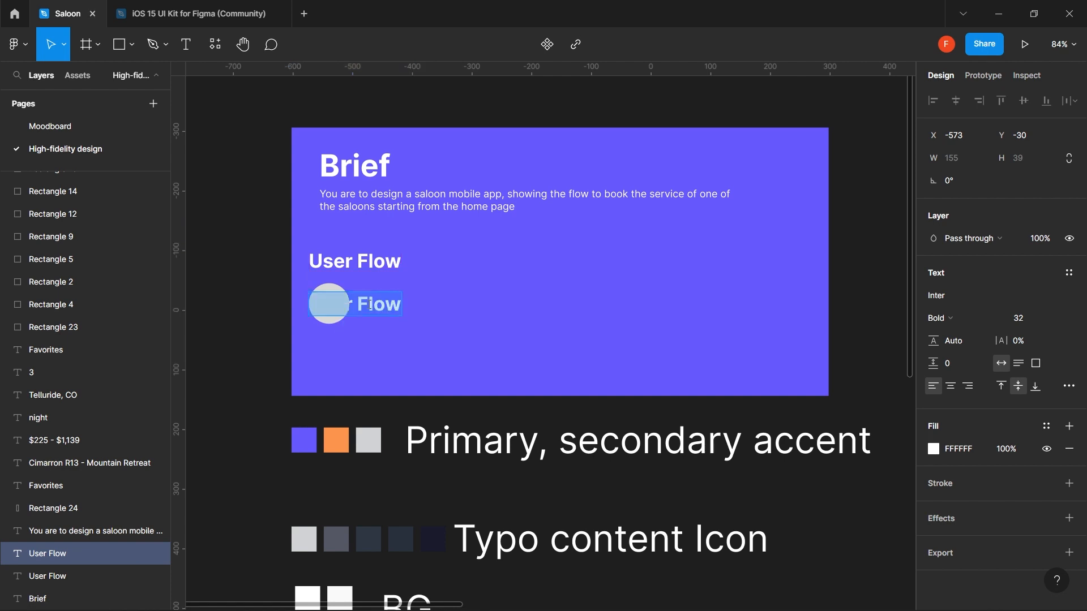
text(Sate)
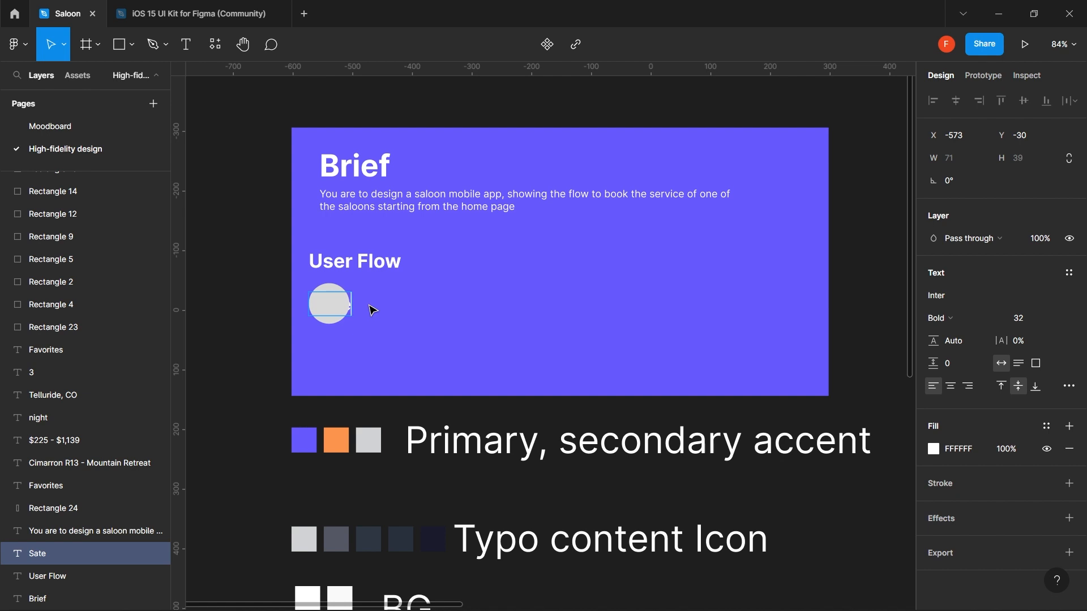
key(Escape)
key(ctrl+shift+bracketright)
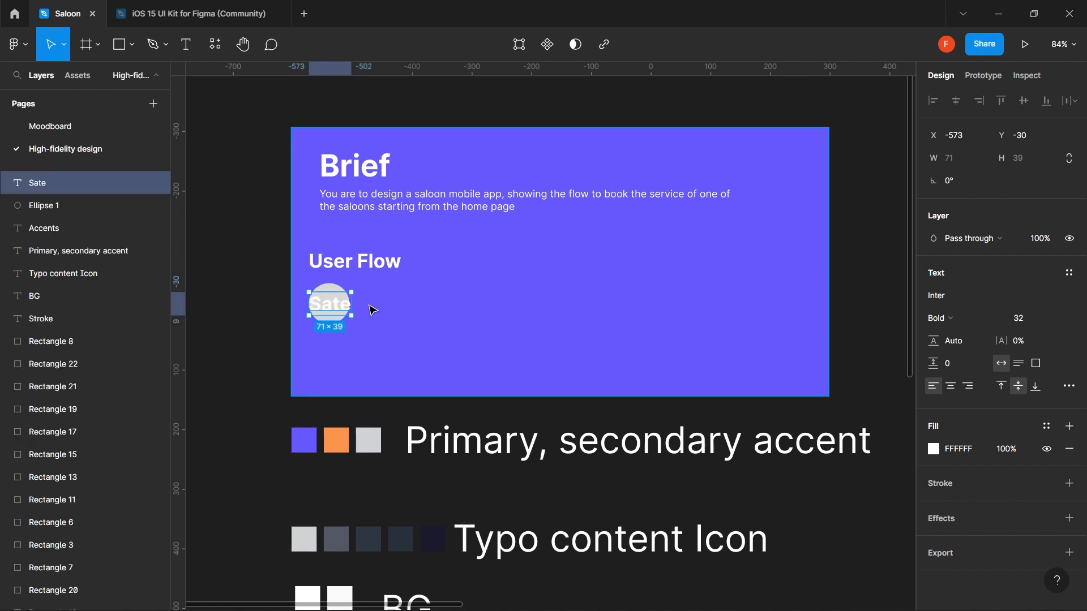
double_click(330, 310)
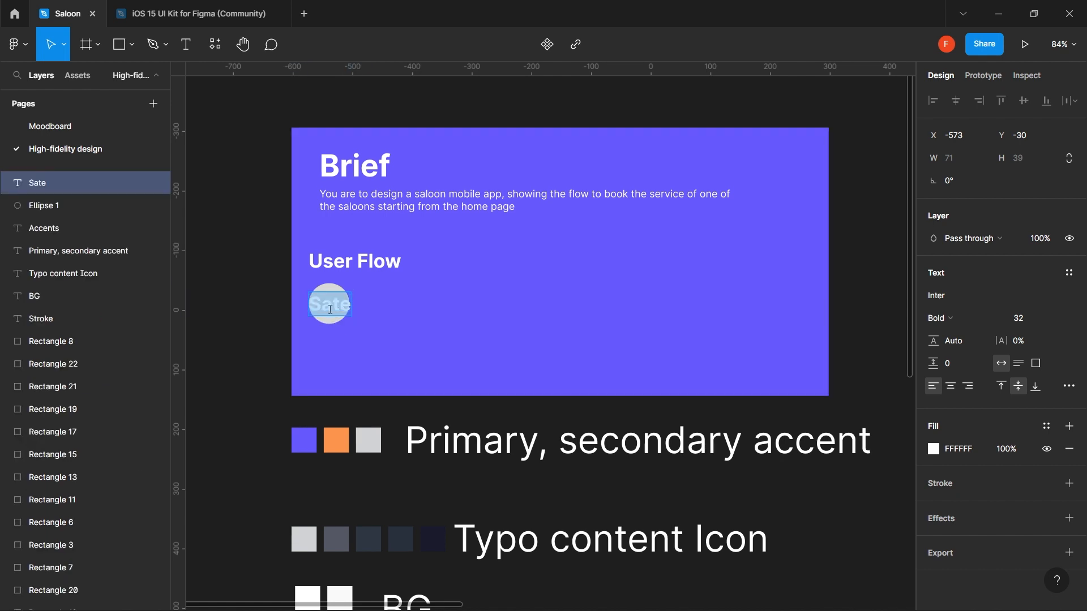
text(Start)
key(Escape)
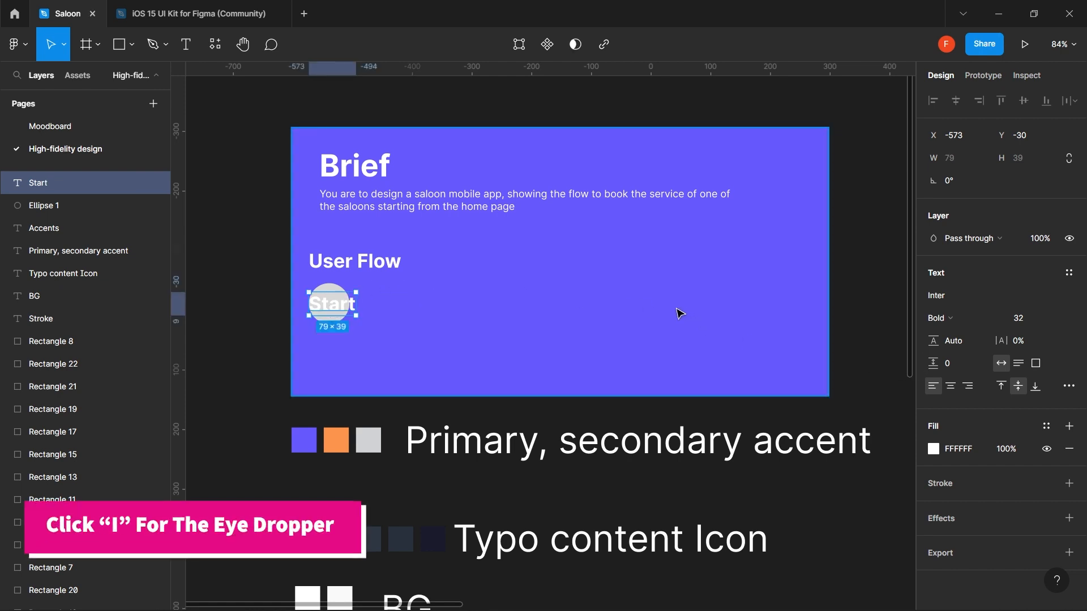
- Set the Start label's font size to 12
key(i)
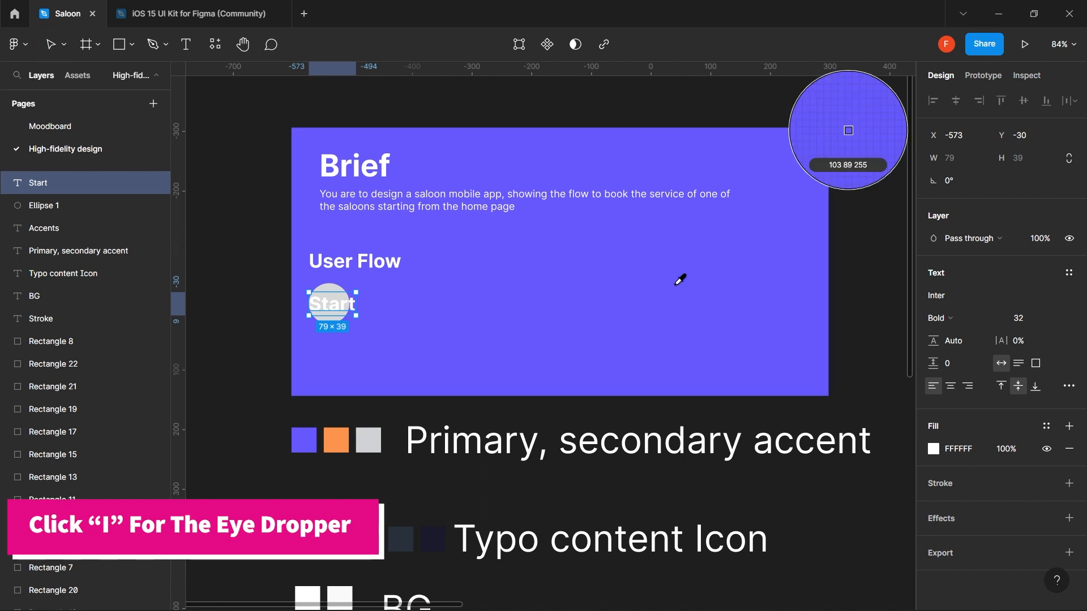
click(681, 254)
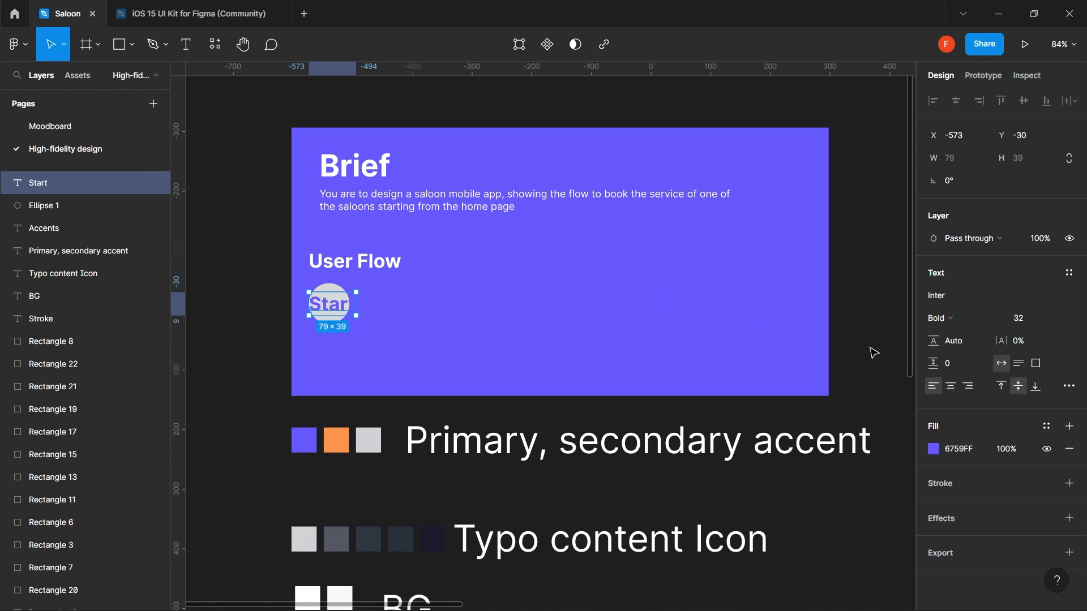
click(1019, 324)
text(12)
key(Return)
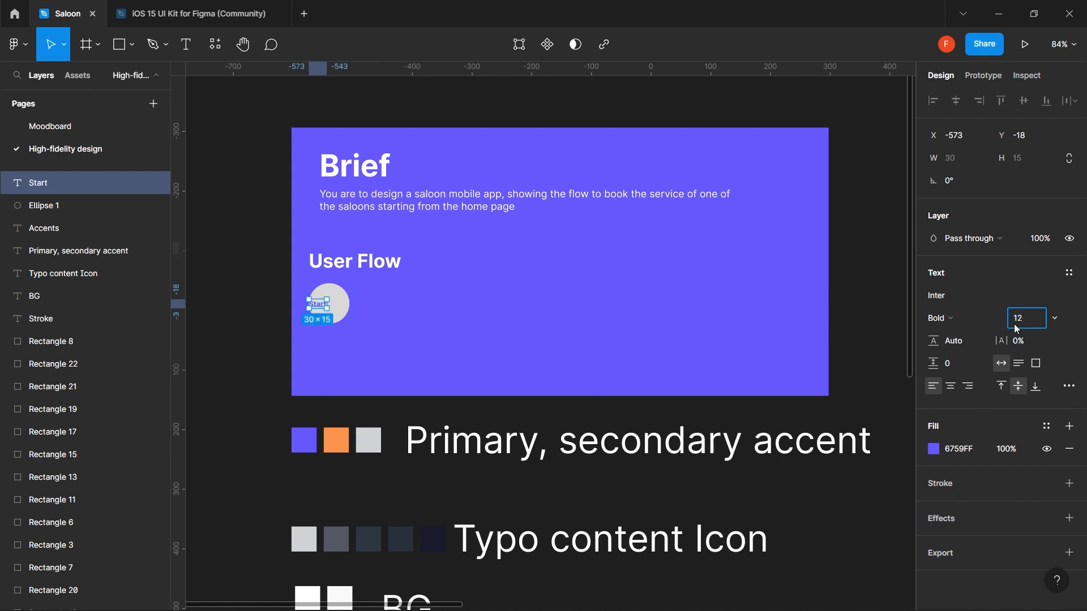
- Fill the circle with the orange FC944D swatch and make the label fill FFFFFF
click(346, 302)
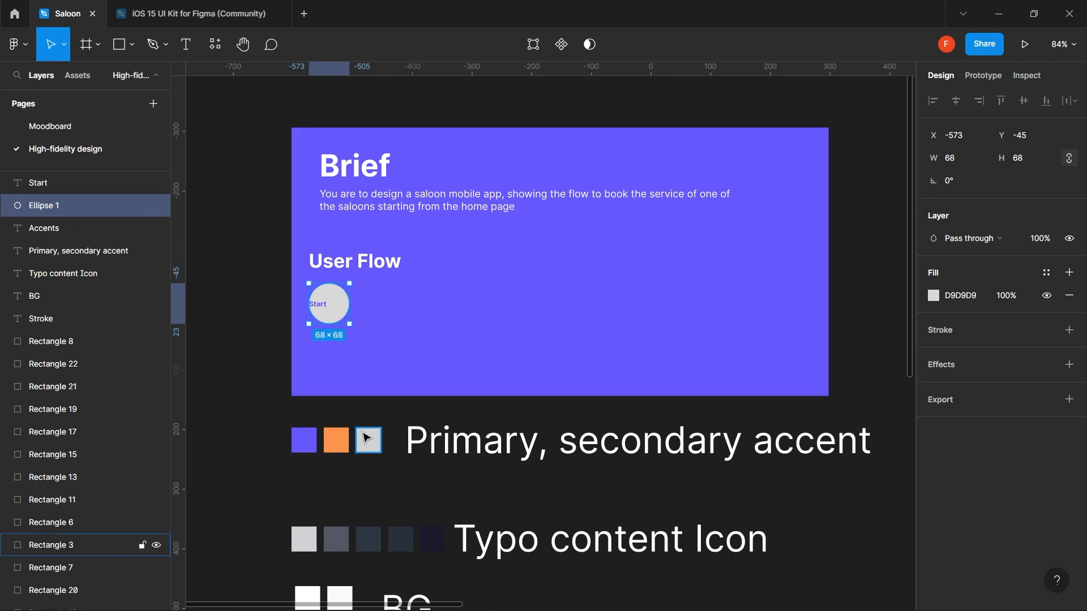
key(i)
click(341, 430)
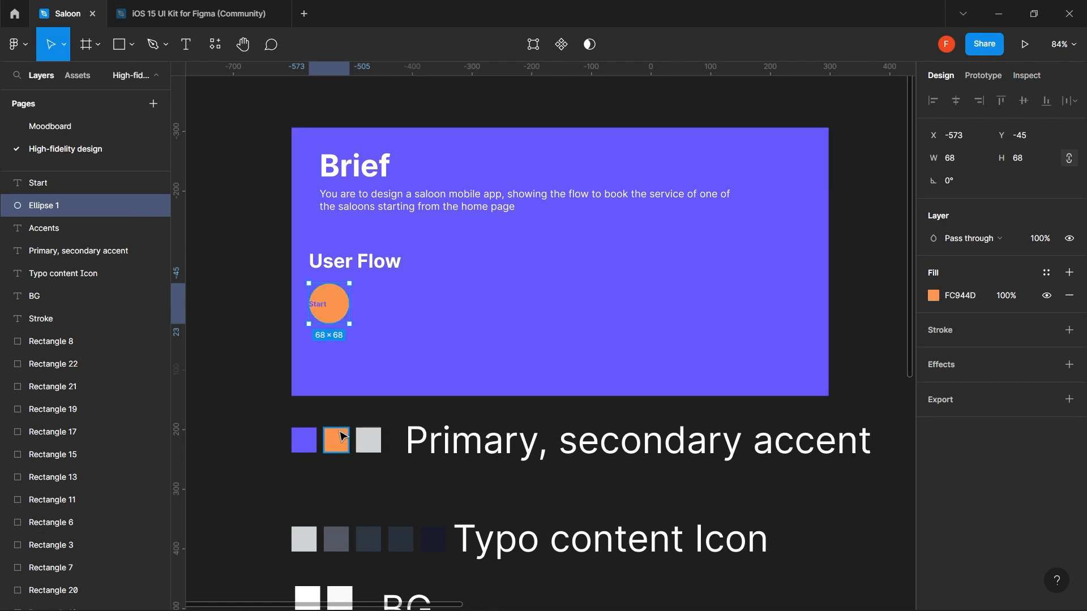
click(952, 299)
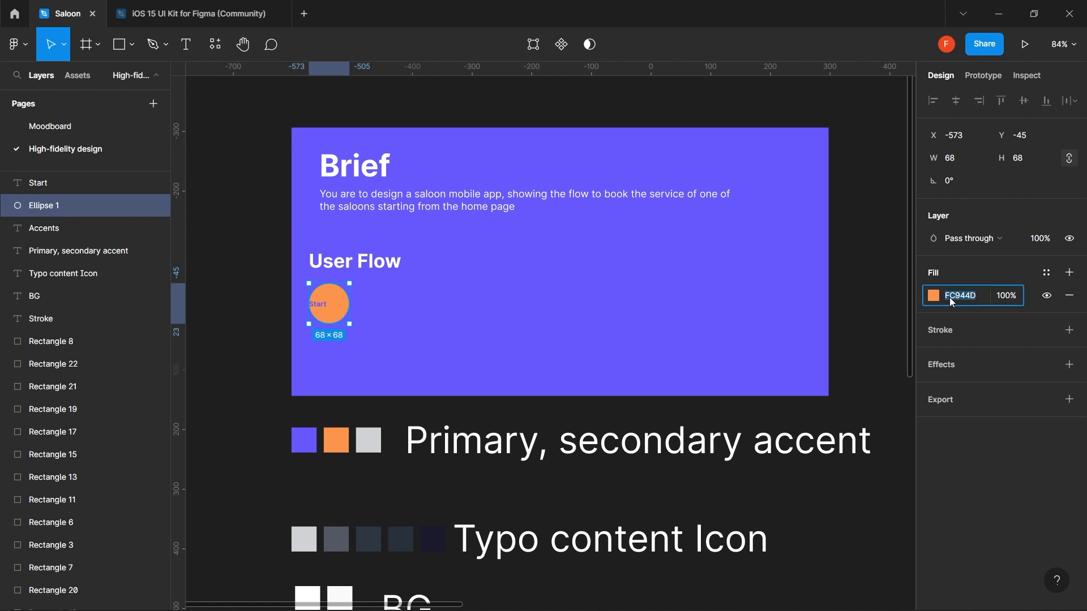
click(934, 297)
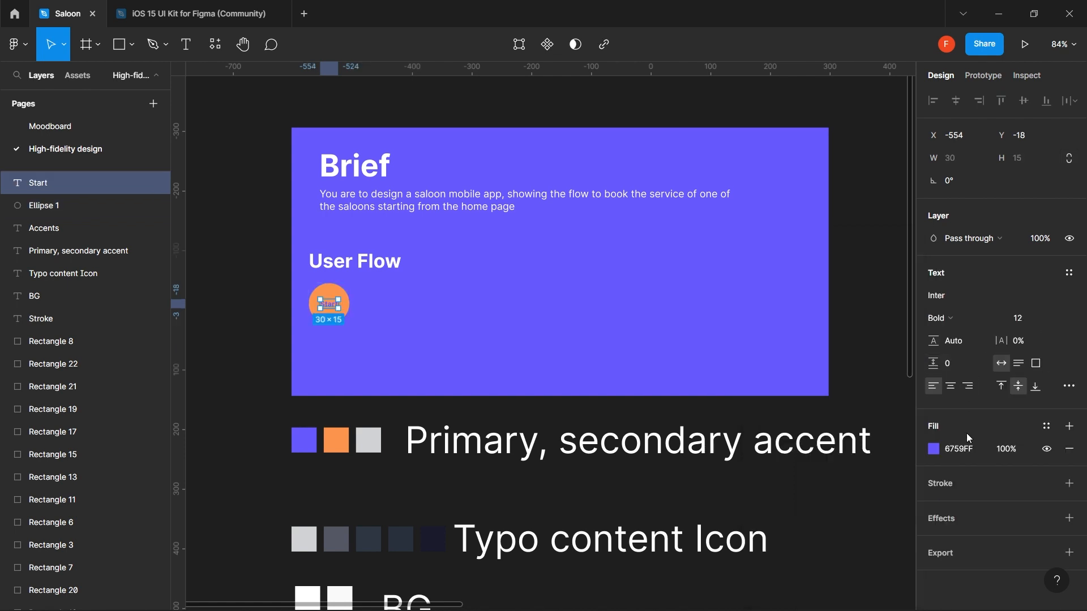
click(966, 446)
text(ffffff)
key(Return)
click(479, 319)
click(352, 301)
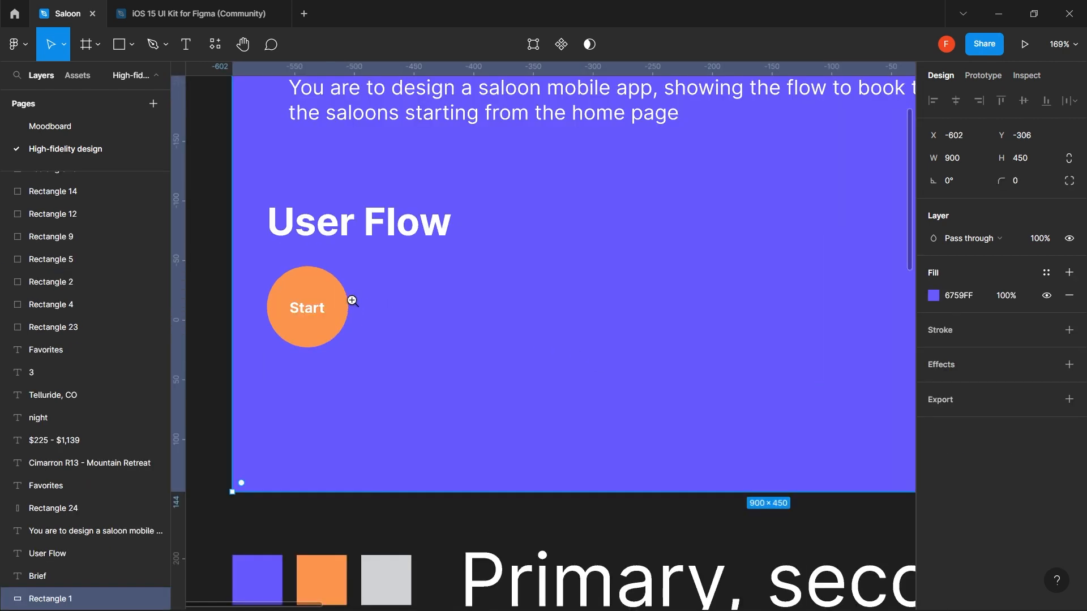
- Add a second line 'Home page' under Start in the circle's label
drag(319, 305, 389, 335)
click(378, 343)
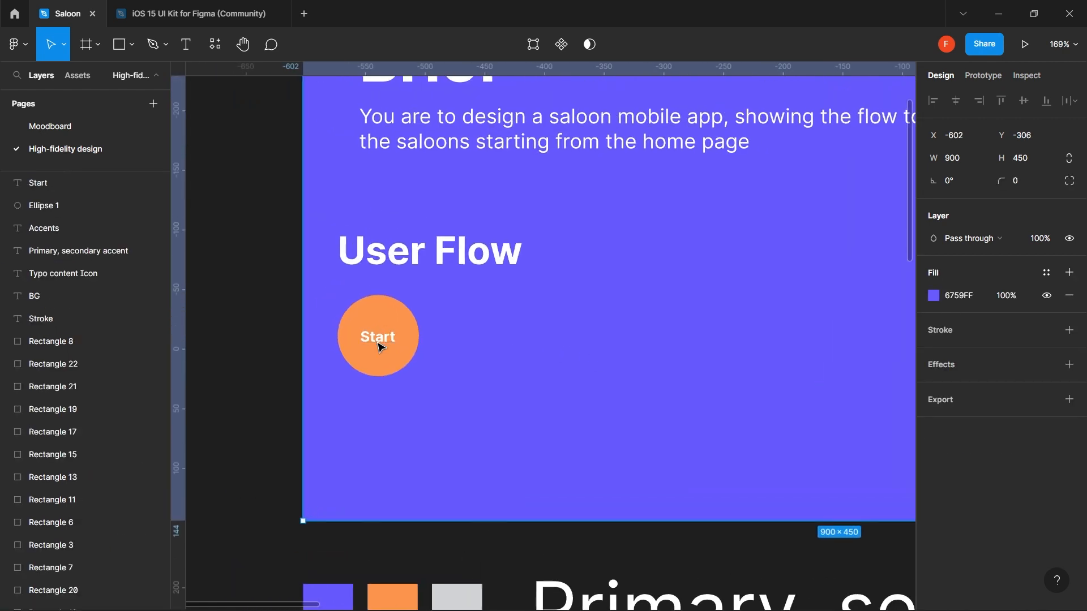
double_click(378, 340)
key(Right)
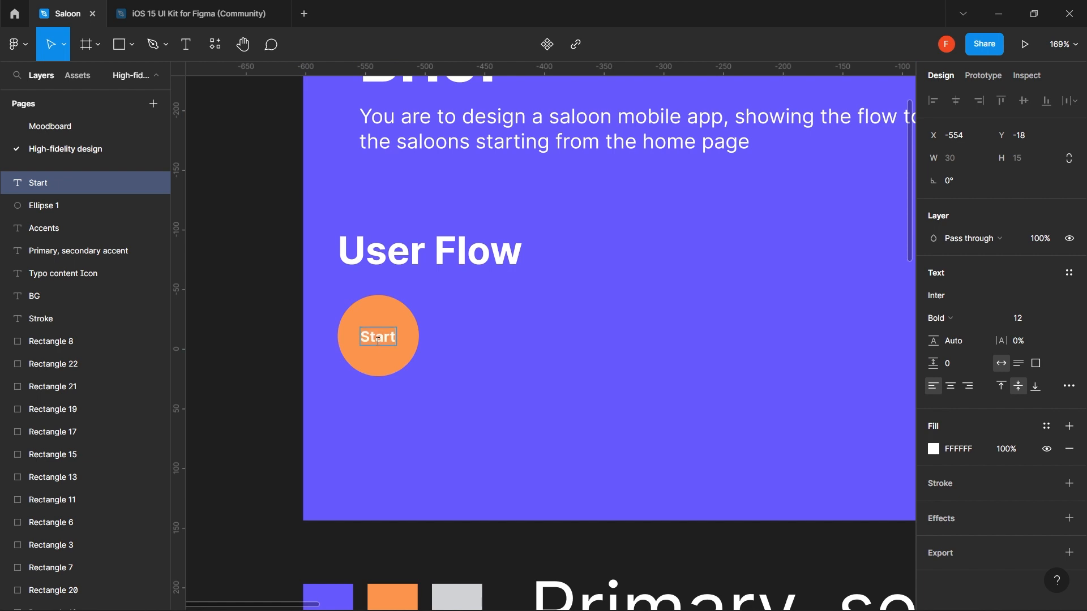
key(Return)
text(Home page)
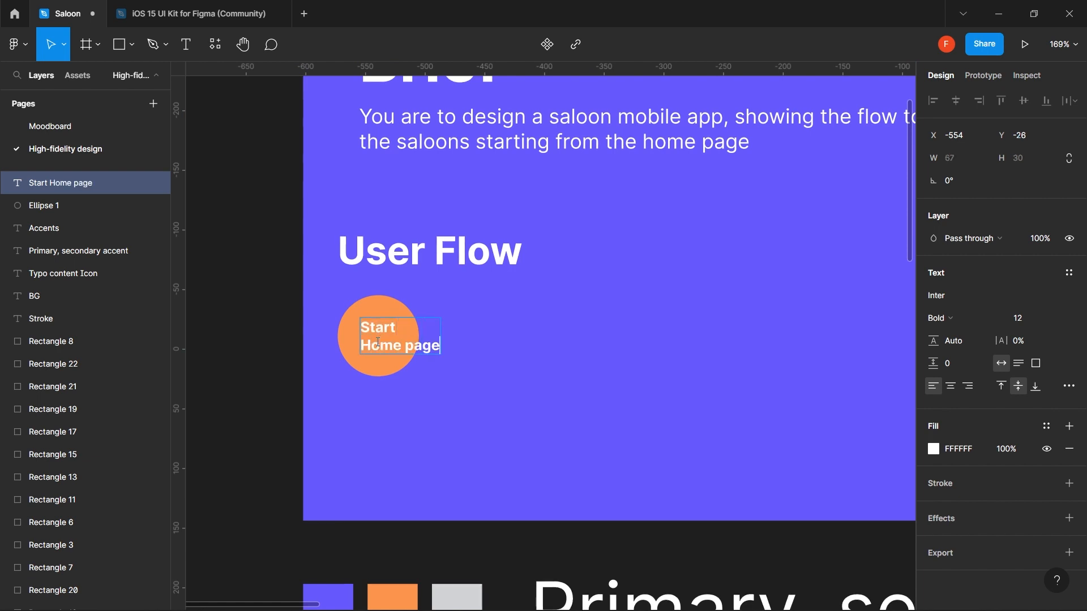
key(Escape)
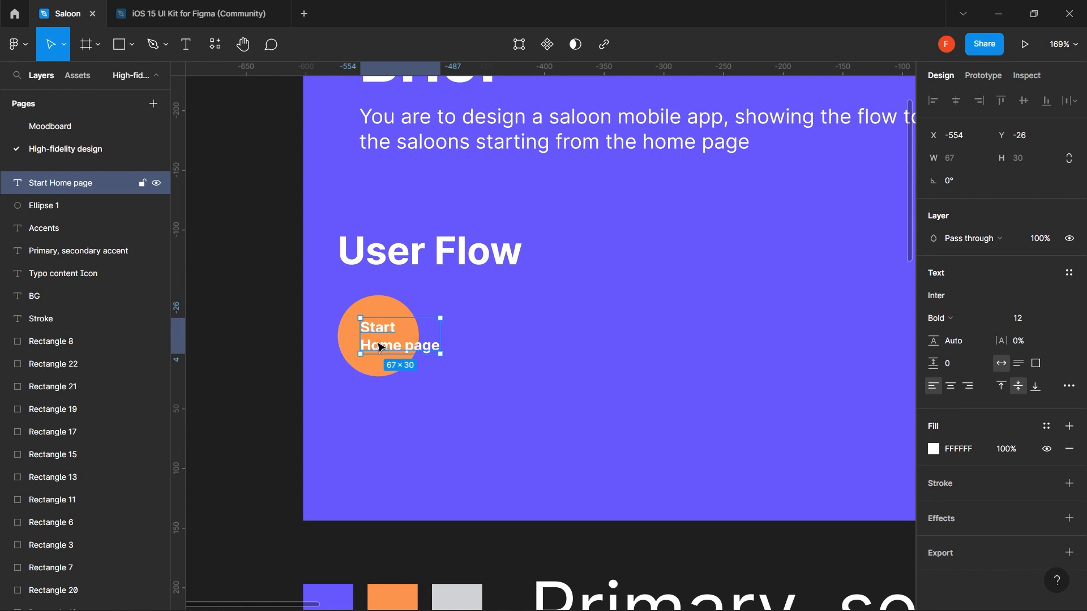
- Centre-align the two-line label over the orange circle at font size 11
click(951, 387)
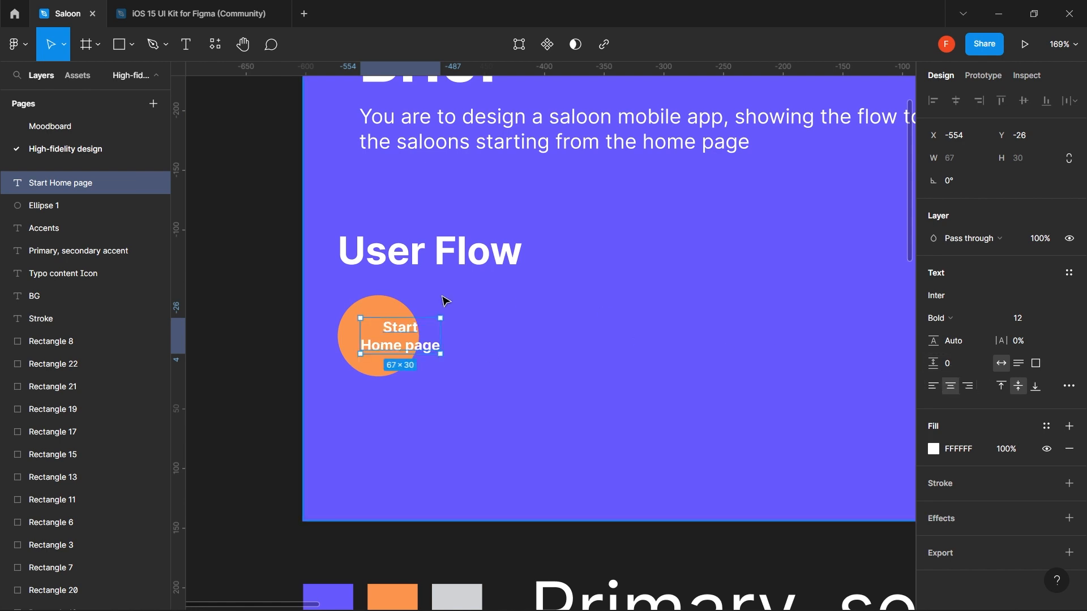
drag(423, 350, 401, 350)
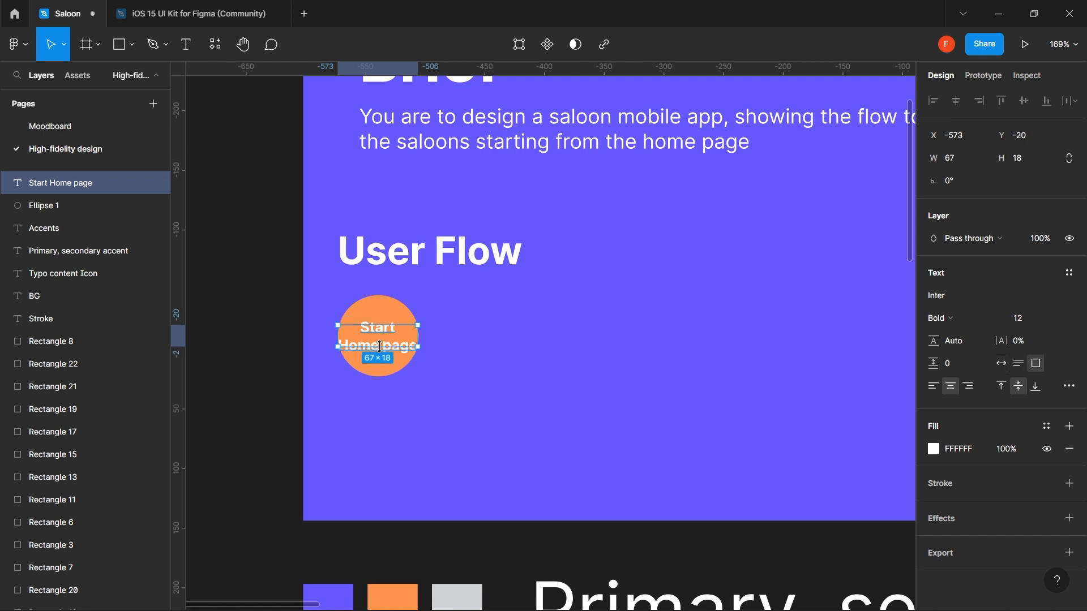
click(1027, 320)
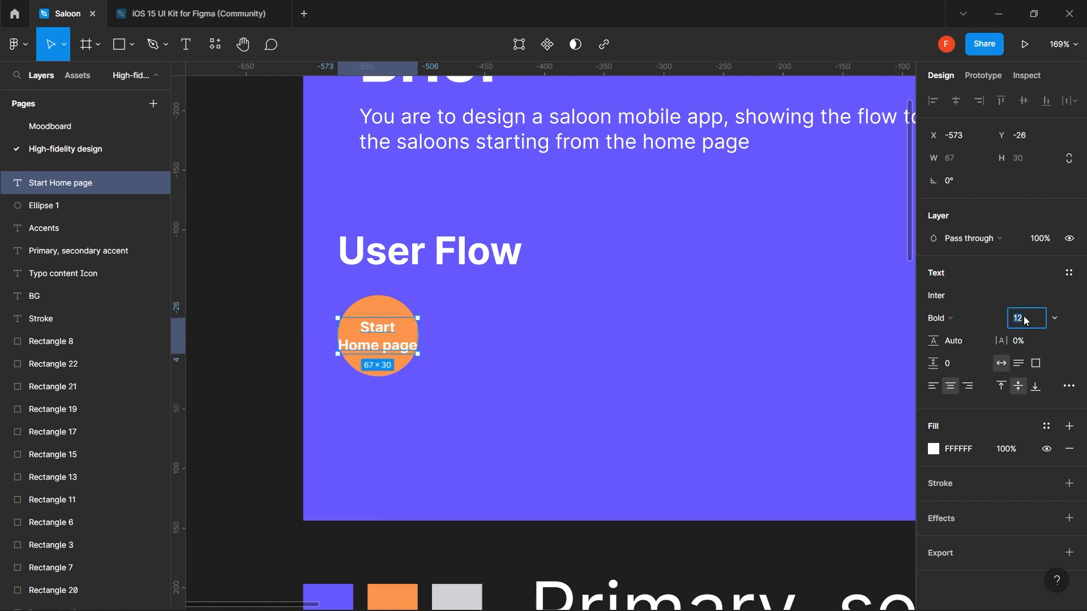
text(11)
key(Return)
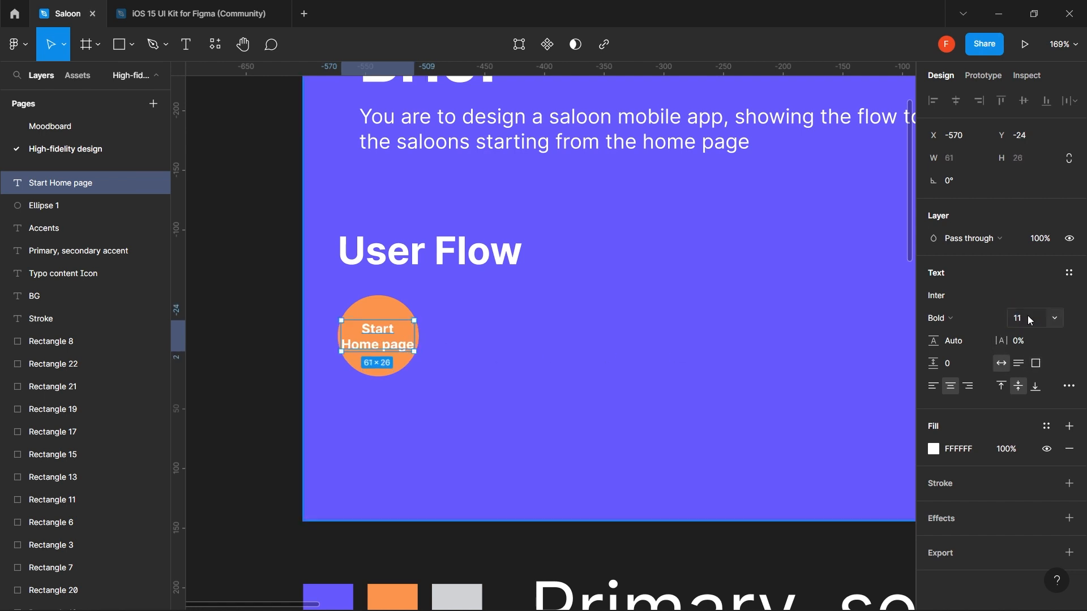
click(568, 317)
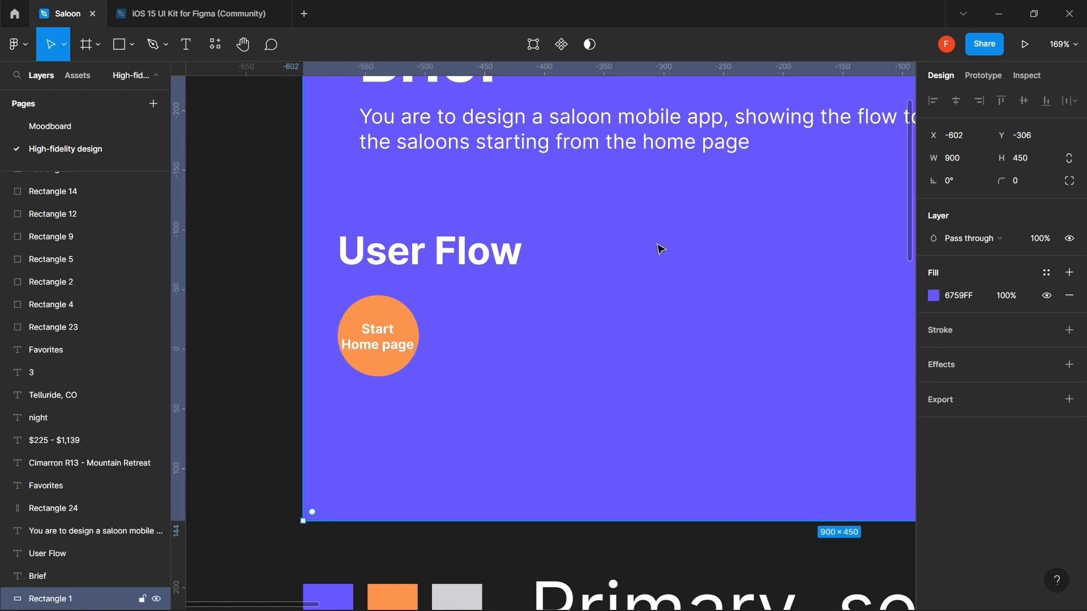
key(l)
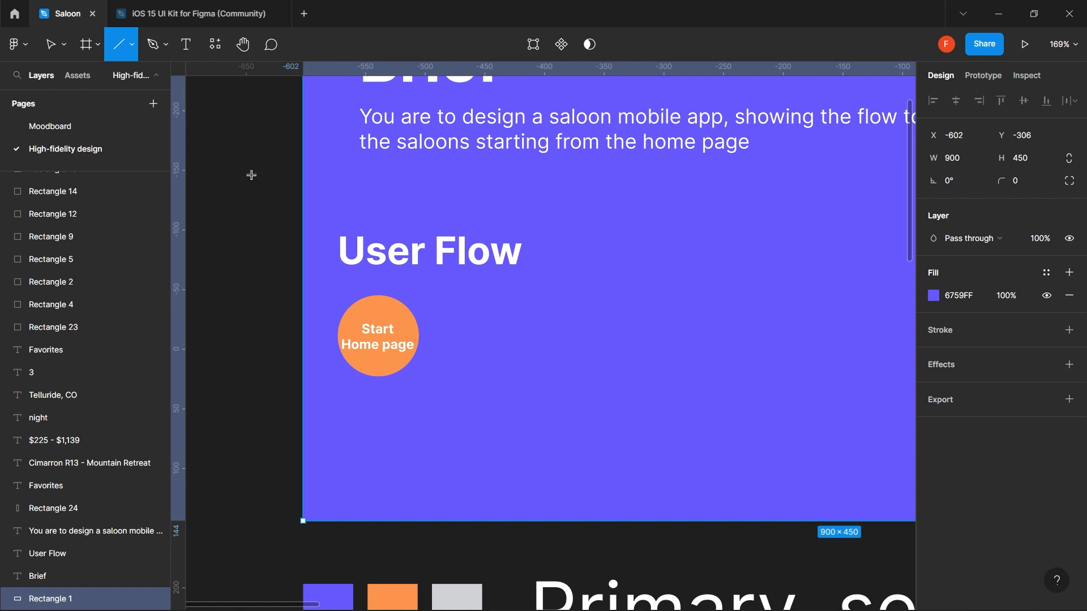
- Draw a line rightward from the orange circle with a white FFFFFF stroke
click(132, 45)
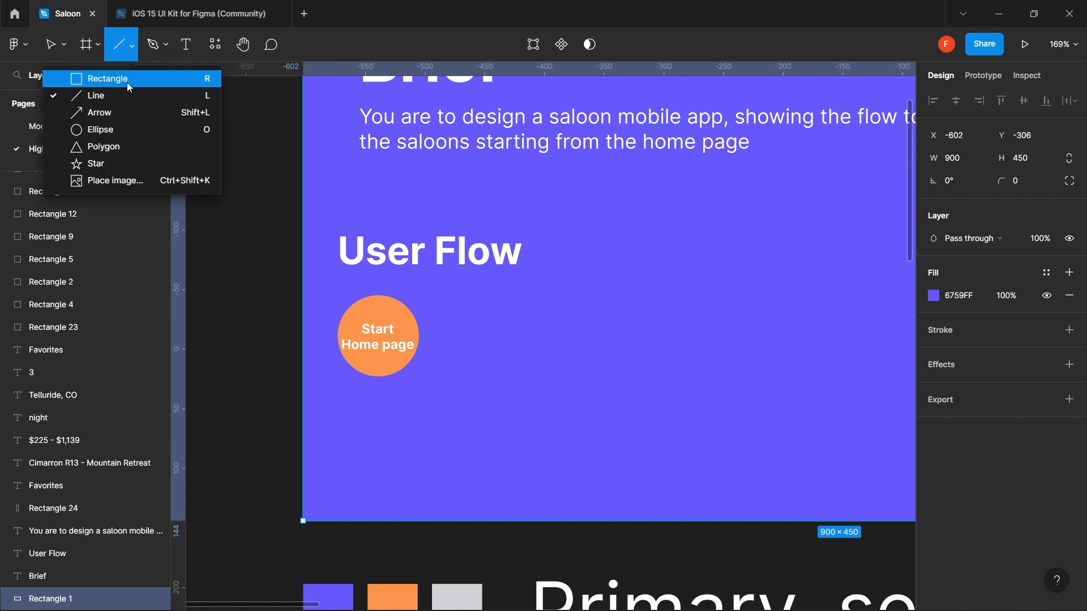
click(122, 94)
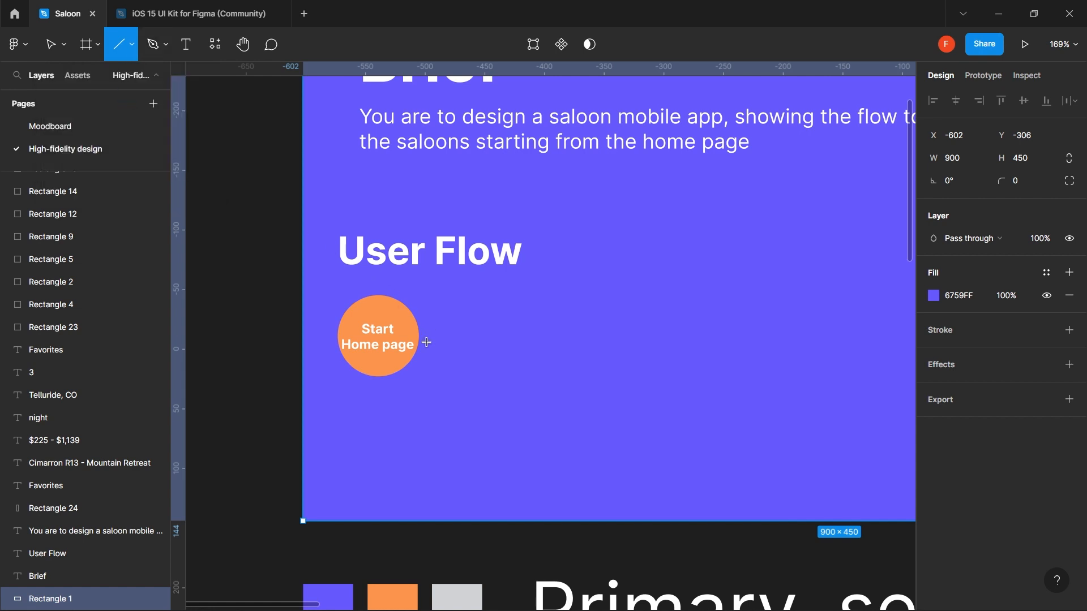
drag(426, 343, 642, 342)
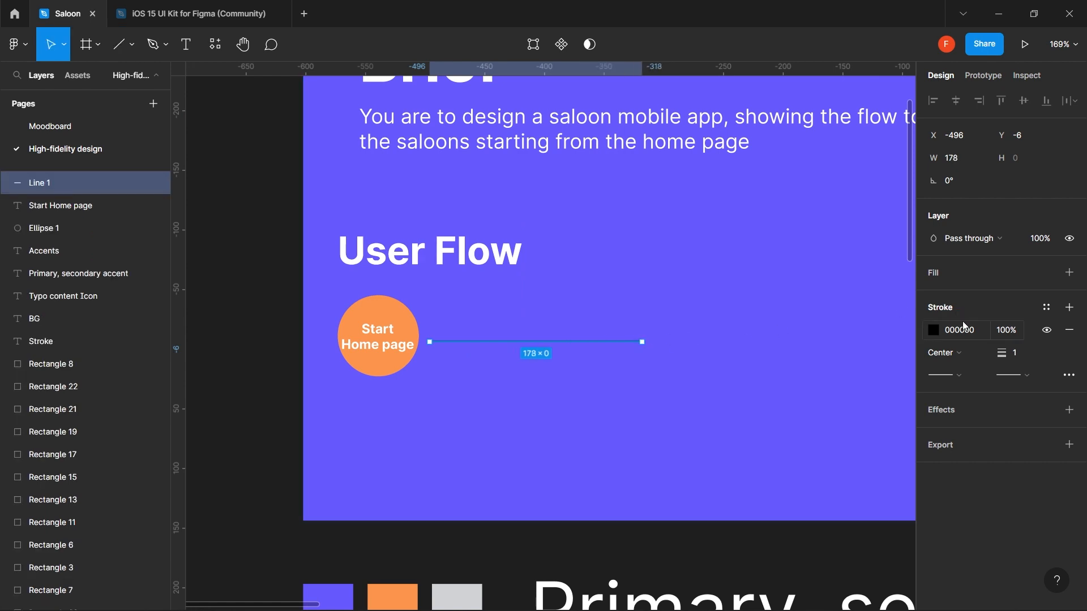
click(939, 331)
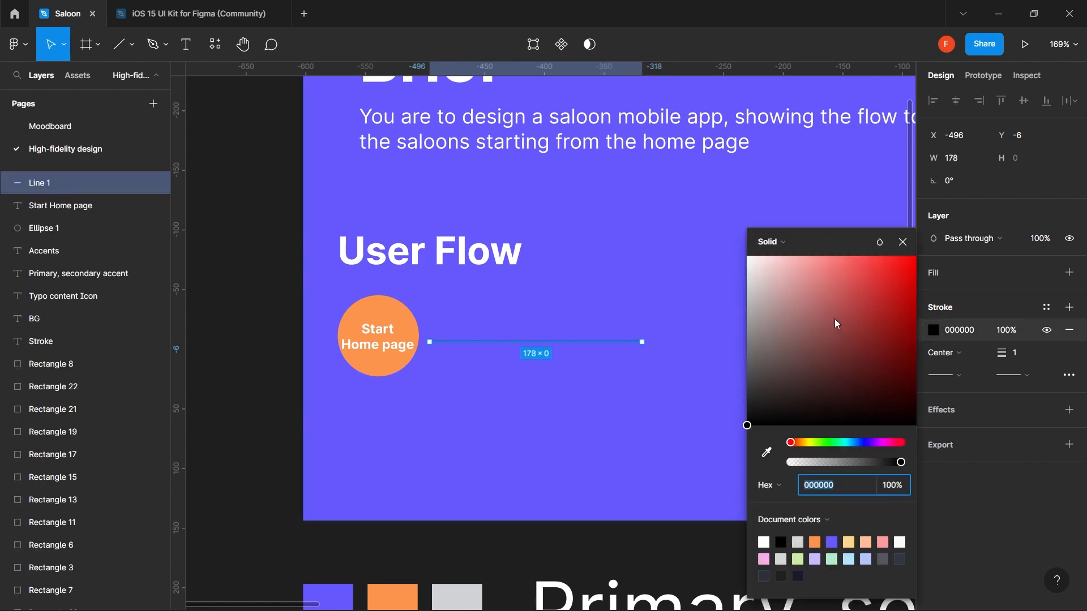
drag(834, 318, 707, 207)
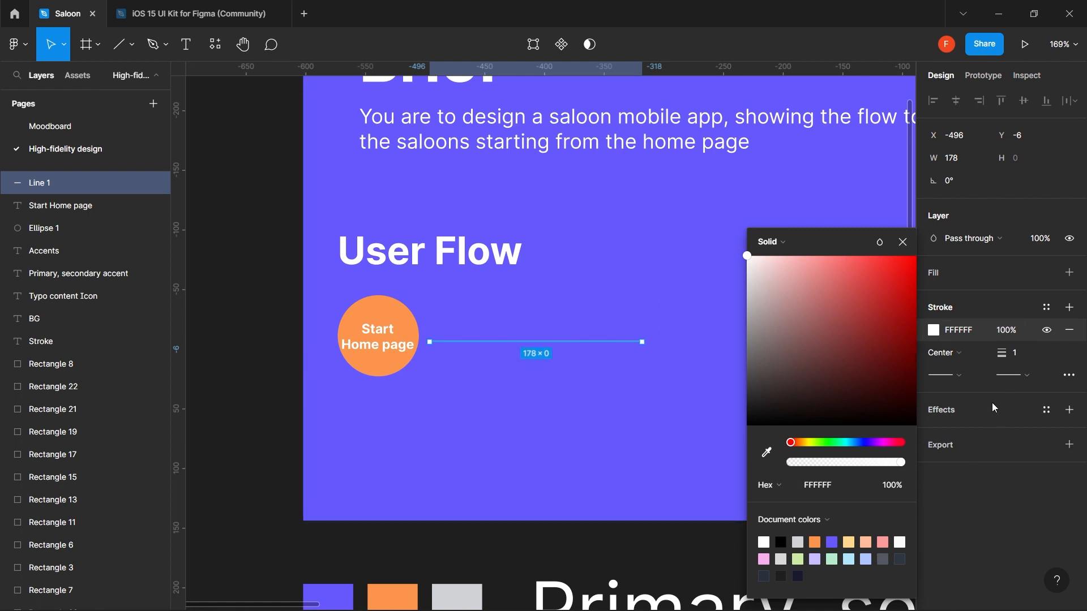
click(1066, 371)
- Make the line dashed and shorten it to 125 wide
click(1069, 374)
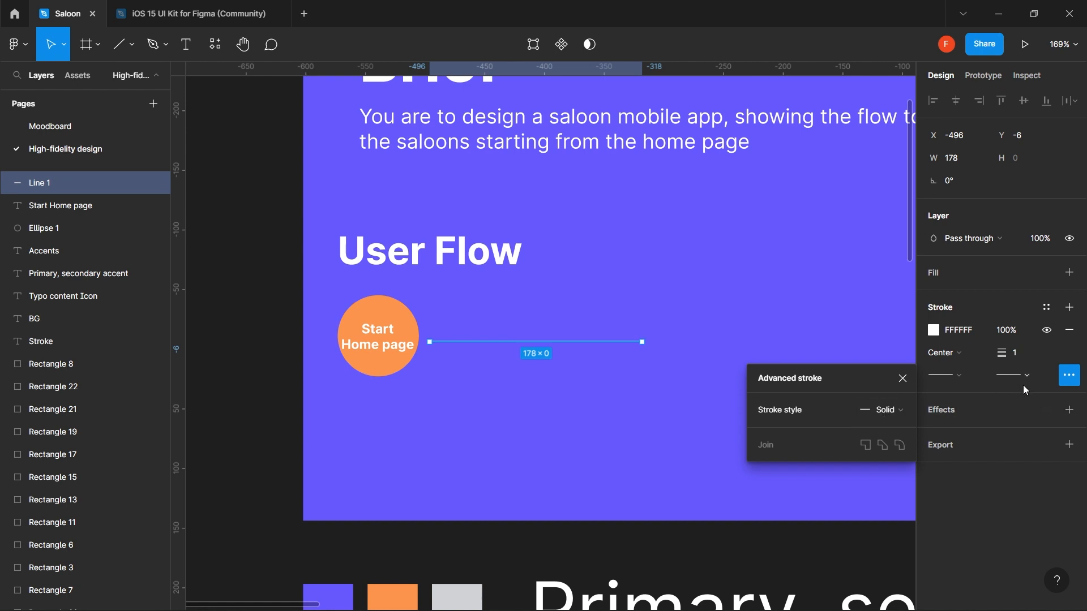
click(1067, 380)
click(1067, 379)
click(884, 411)
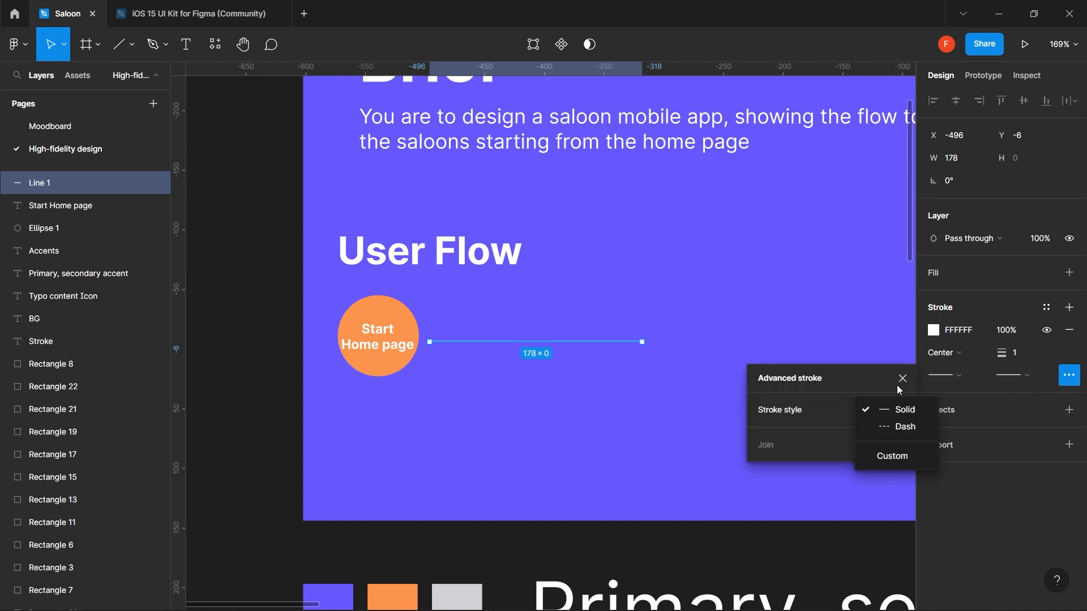
click(915, 429)
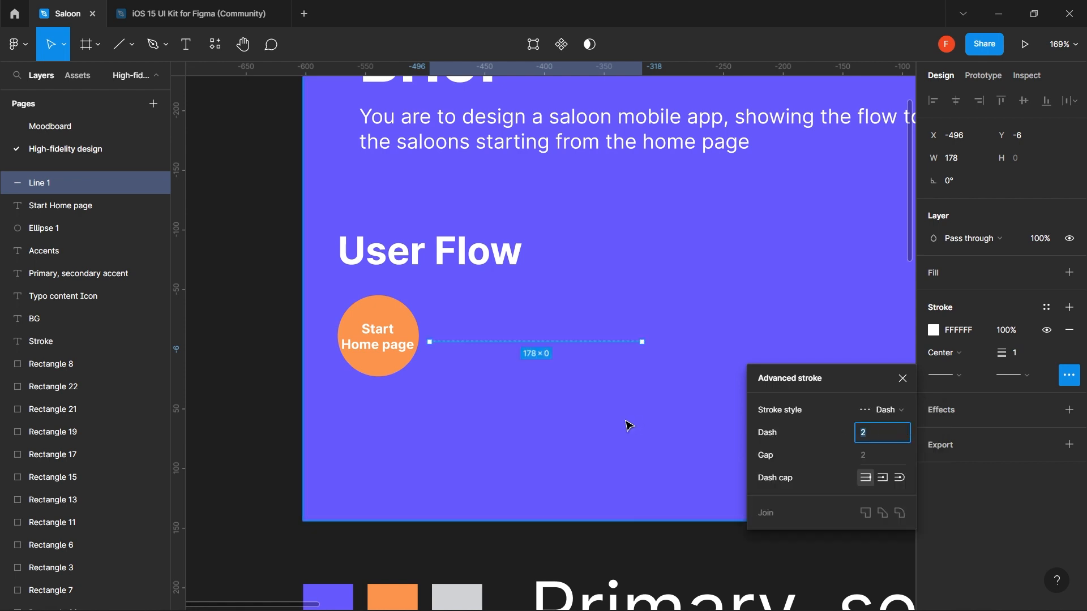
drag(642, 342, 578, 342)
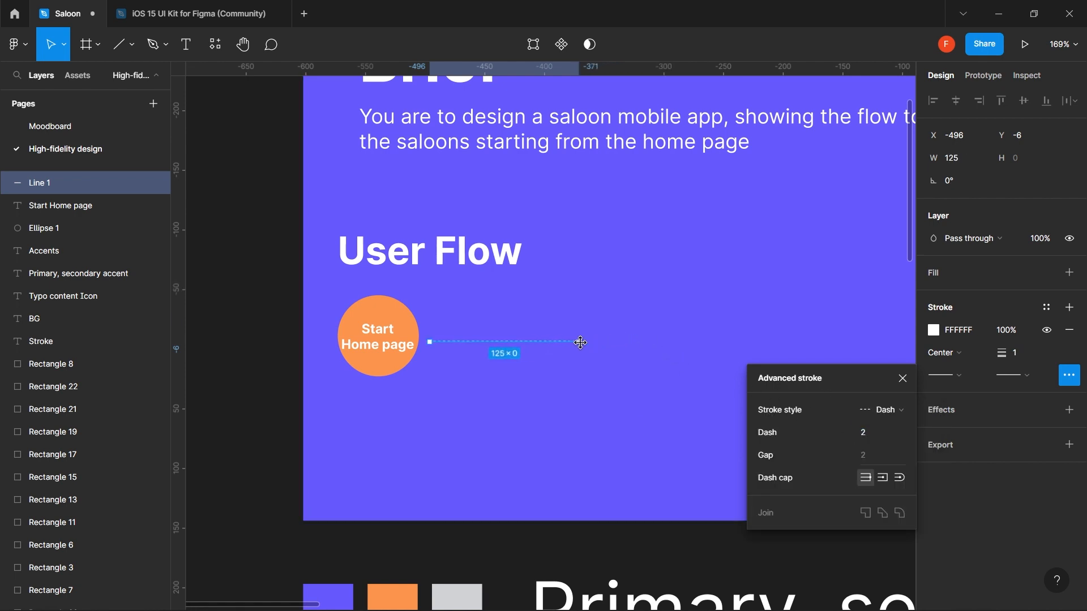
click(902, 378)
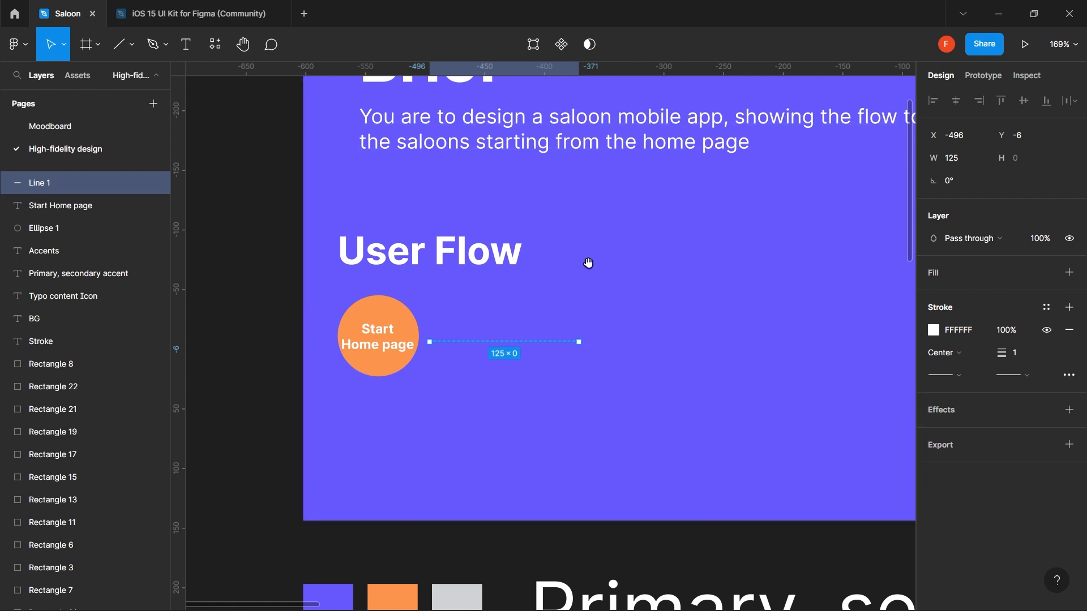
drag(587, 262, 583, 287)
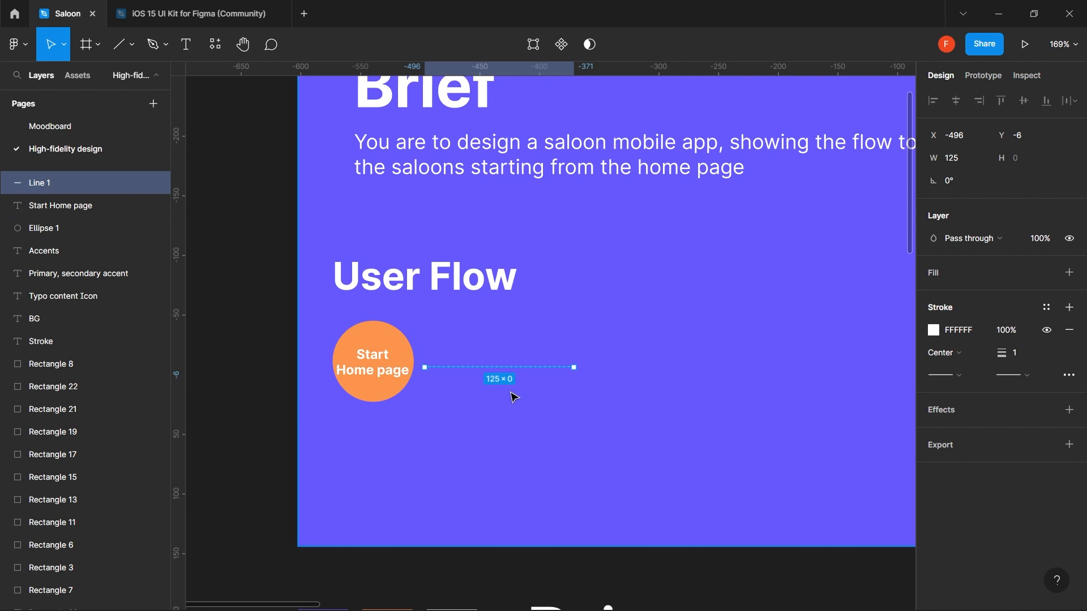
- Pick the Rectangle tool with the R shortcut
key(r)
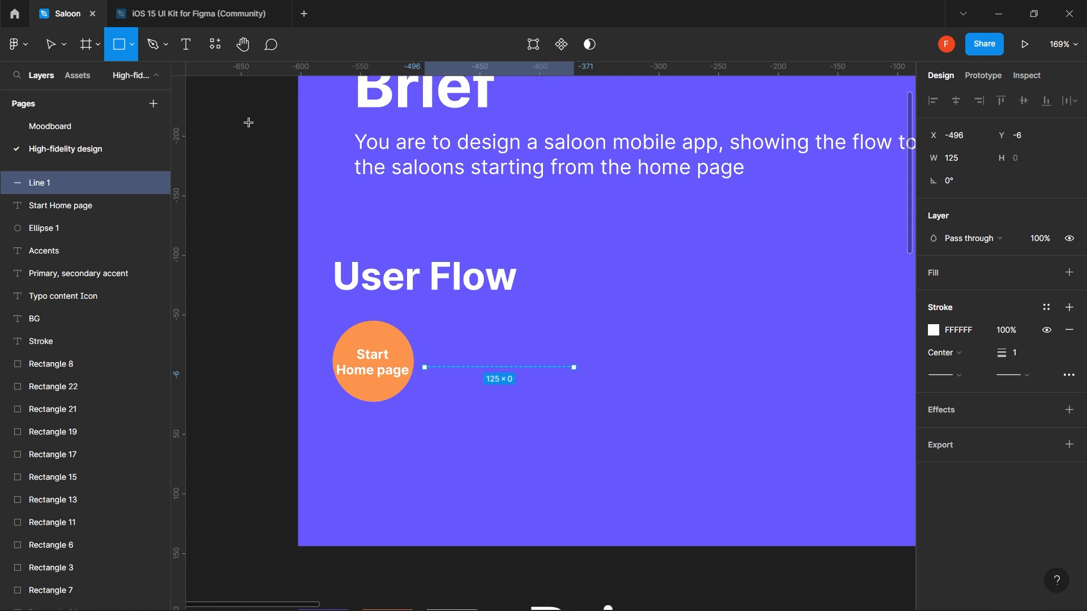
- Draw a 78×78 square after the dashed line, fill it white, and nudge it down
click(131, 44)
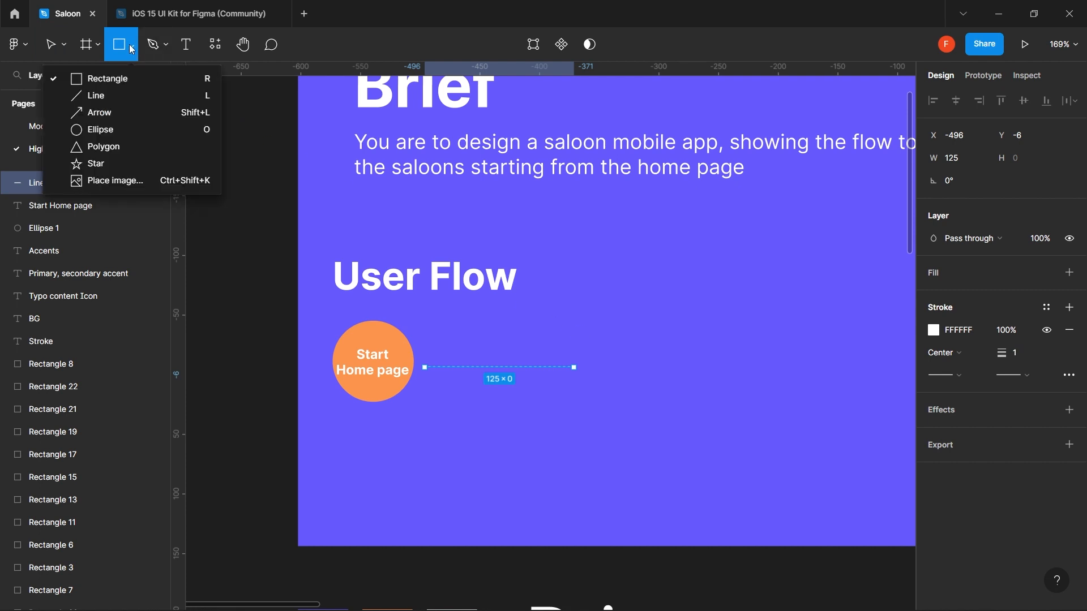
click(117, 48)
click(130, 49)
click(125, 76)
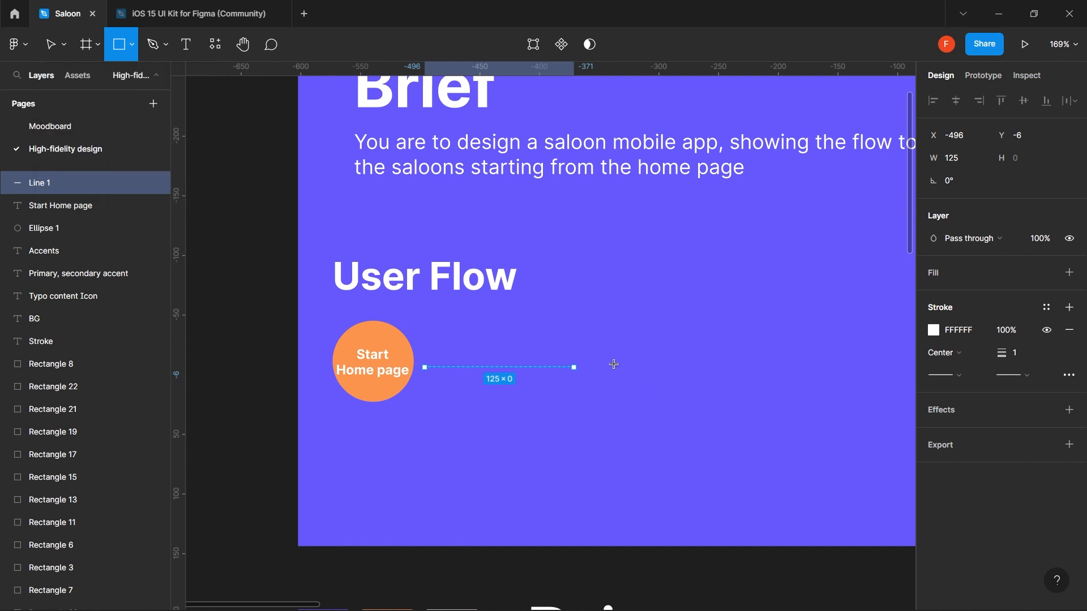
drag(574, 309, 666, 402)
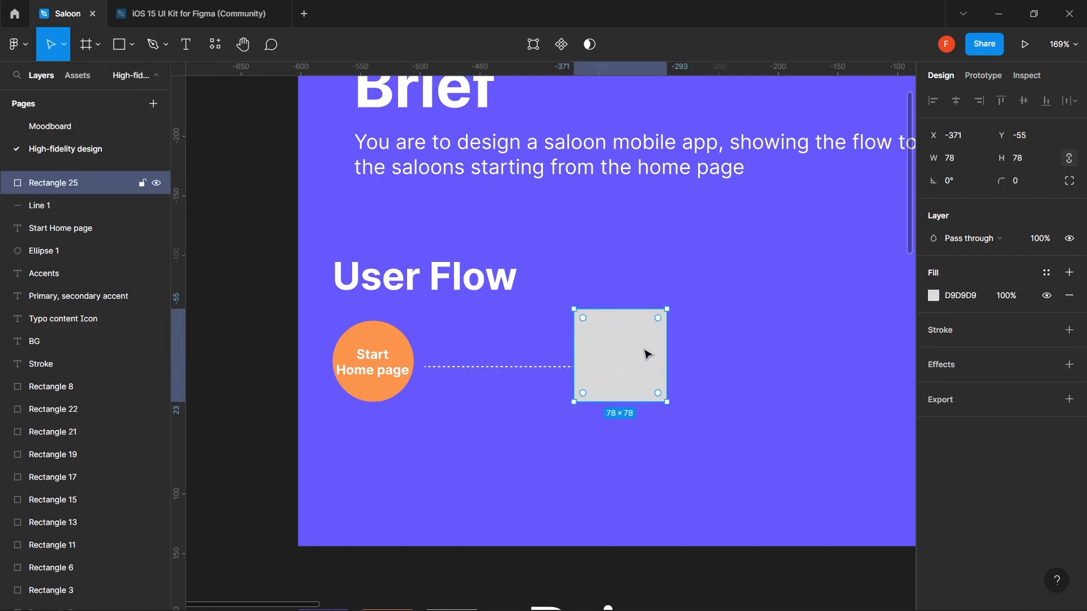
scroll(566, 436, down, 1)
scroll(569, 439, down, 3)
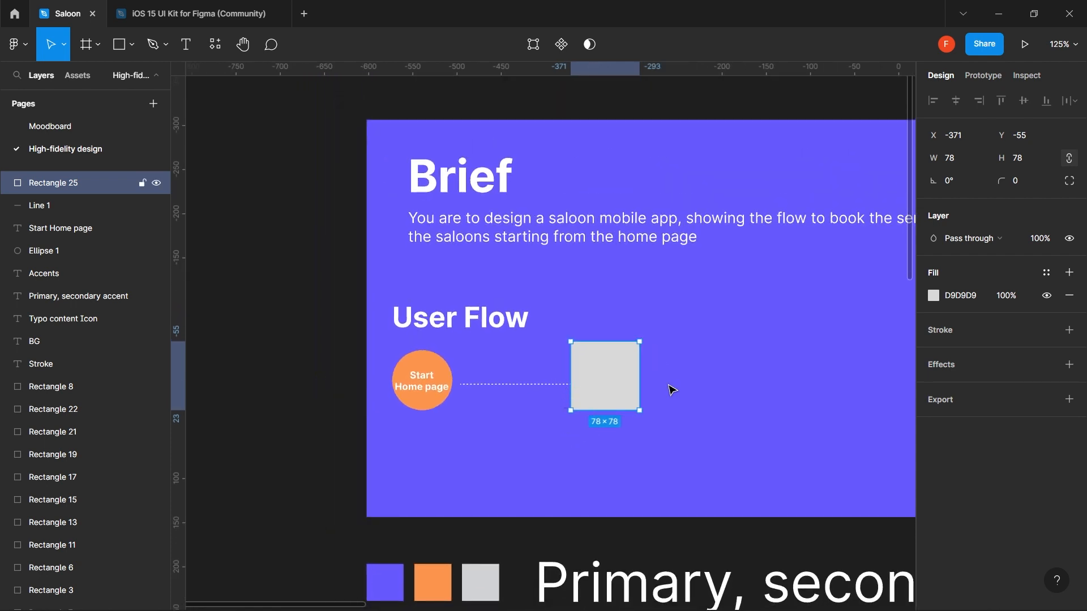
click(933, 295)
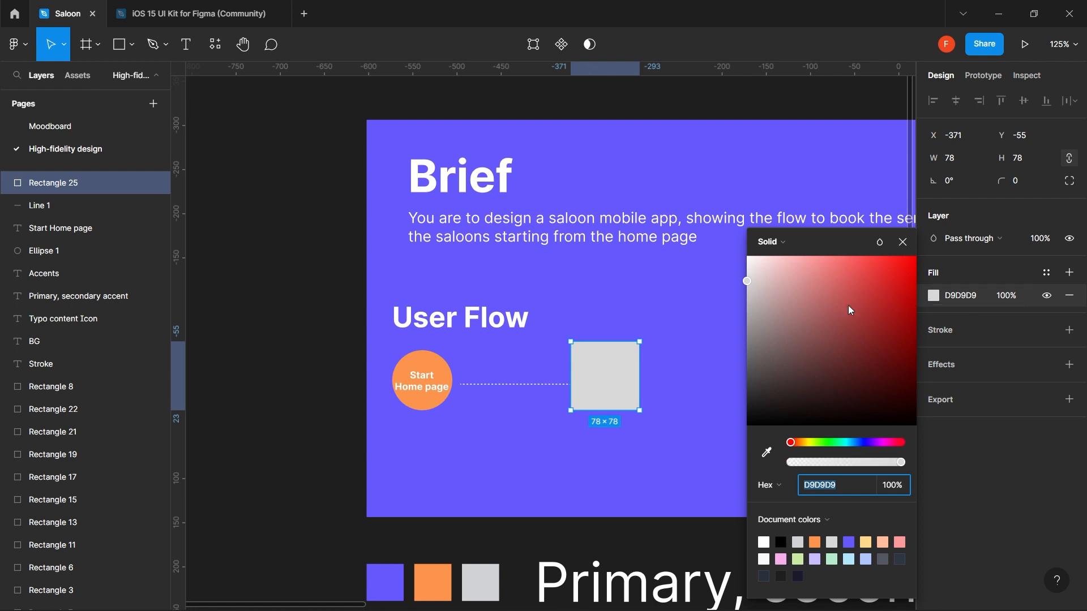
drag(786, 290, 746, 255)
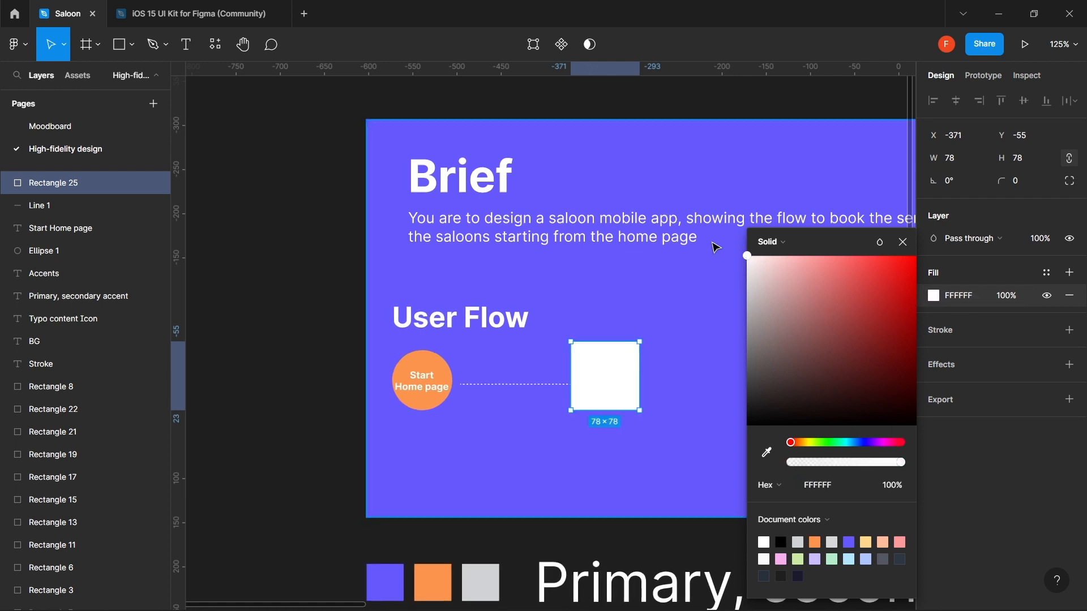
mouse_move(621, 372)
mouse_down()
mouse_move(621, 400)
mouse_move(617, 381)
mouse_up()
click(616, 335)
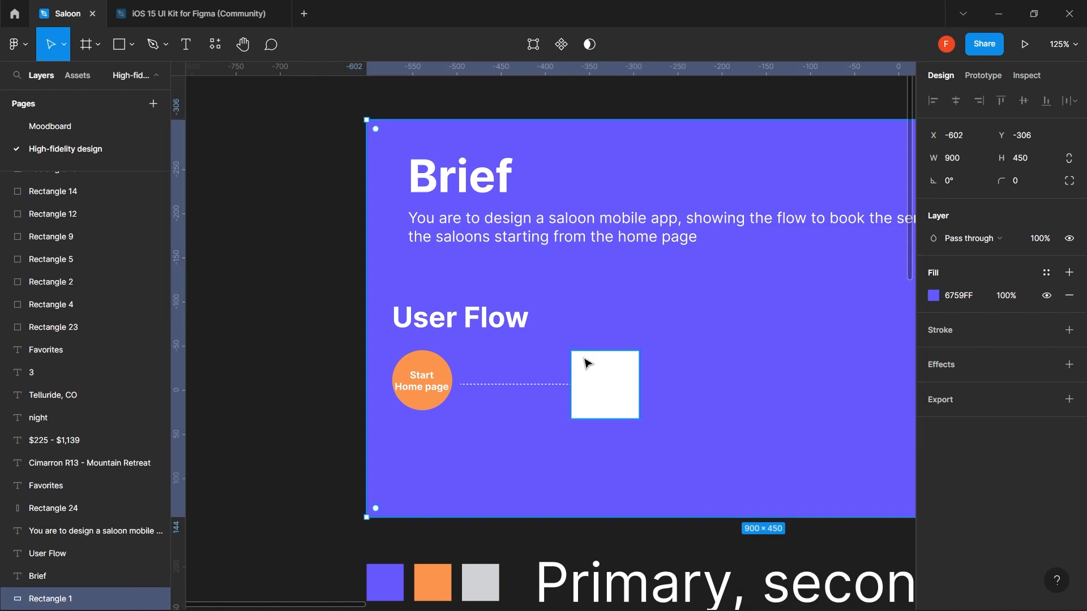
- Copy the Start Home page text into the white square and colour it purple 6759FF
click(419, 389)
click(418, 390)
alt+drag(422, 389, 609, 394)
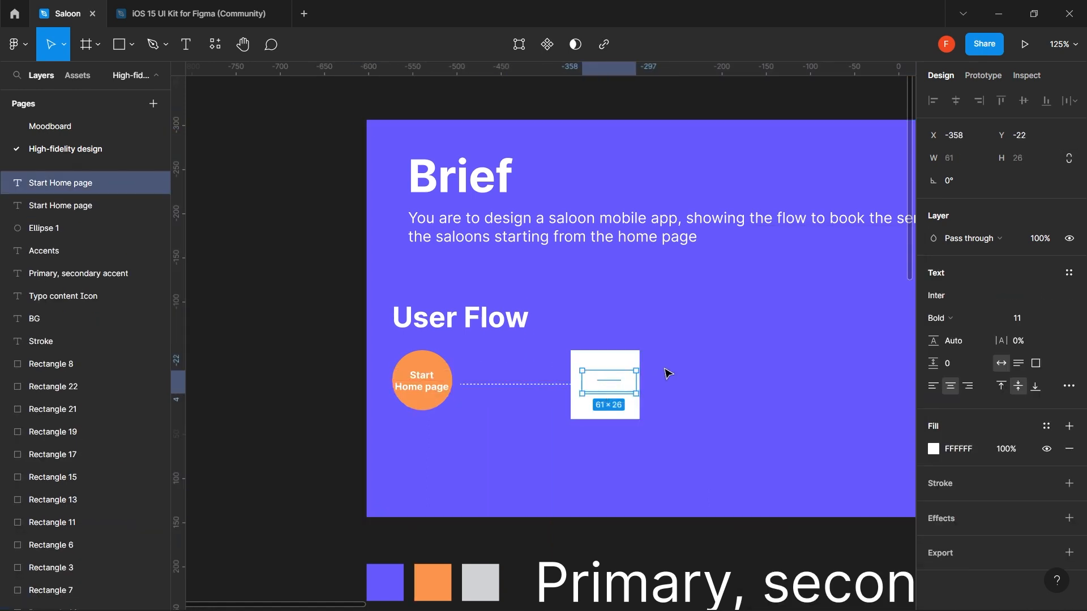
key(i)
click(719, 335)
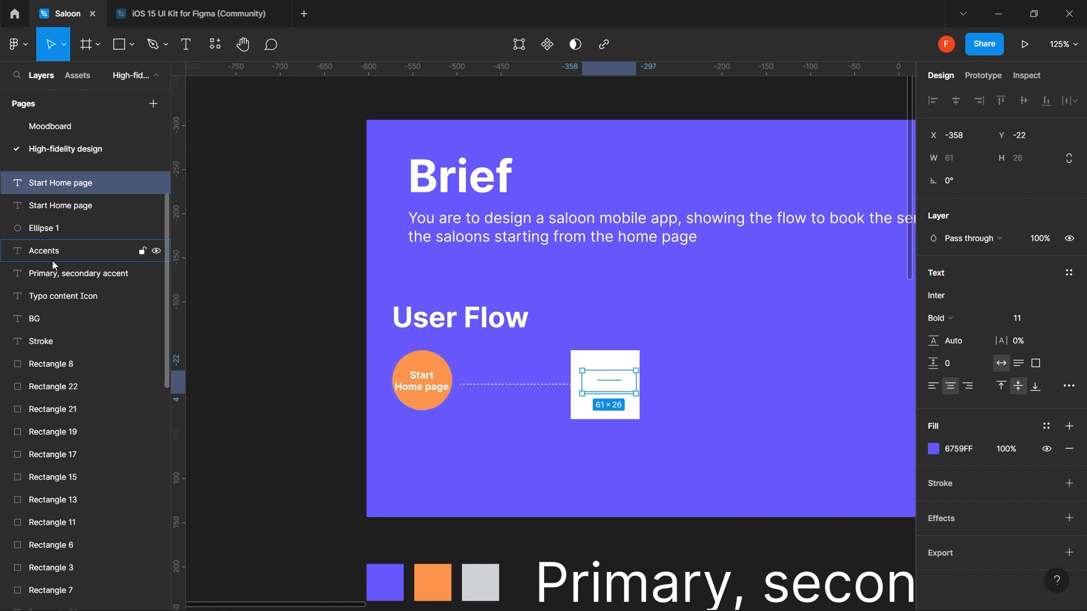
- Reorder the layers so the copied text sits in front of the white square
scroll(71, 315, up, 1)
scroll(70, 318, up, 1)
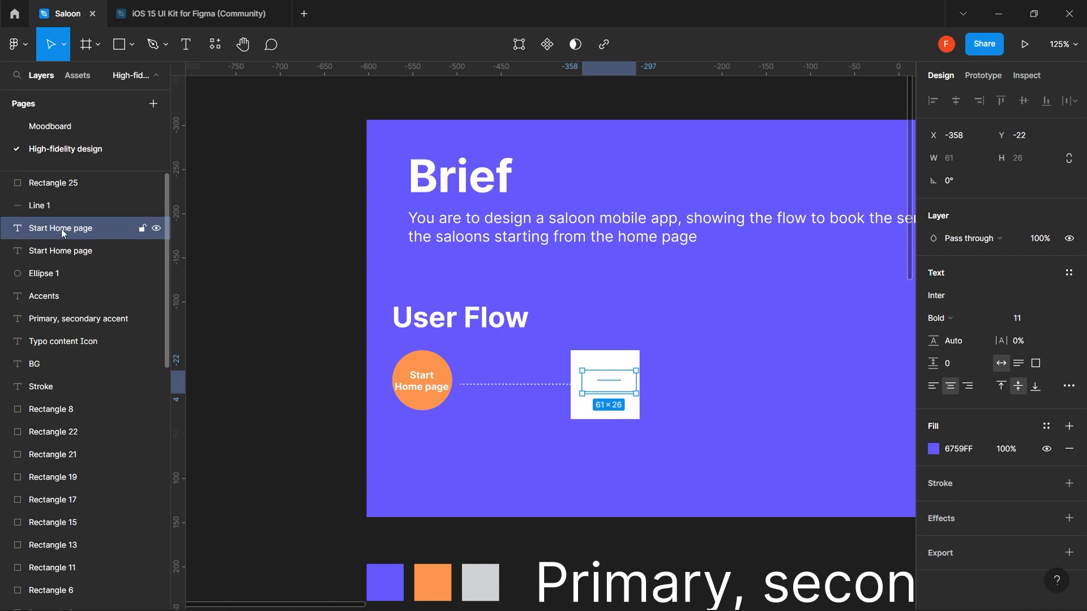
drag(55, 229, 58, 183)
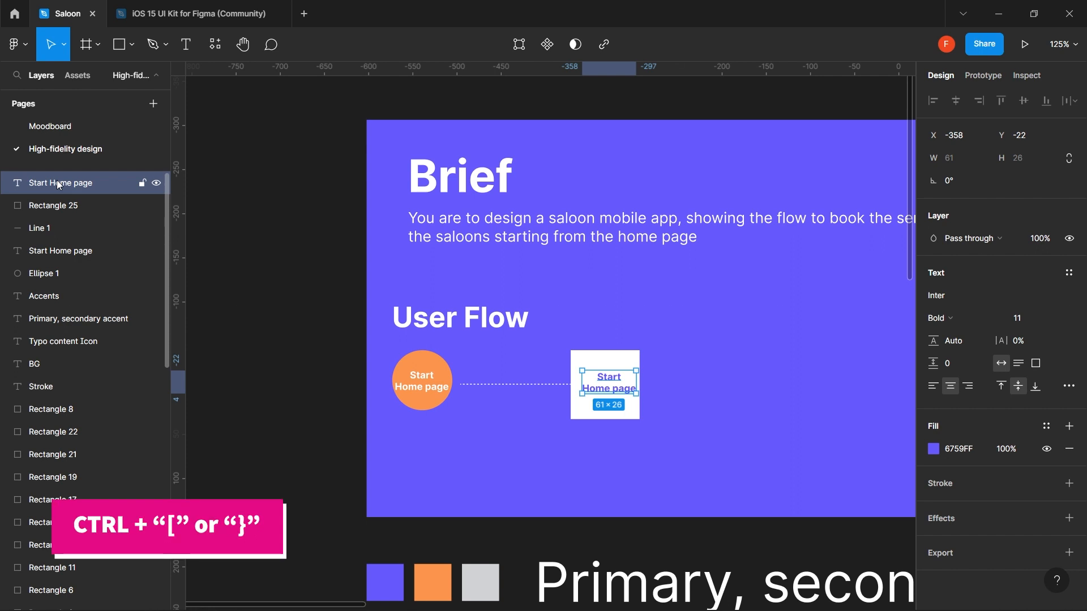
key(ctrl+bracketleft)
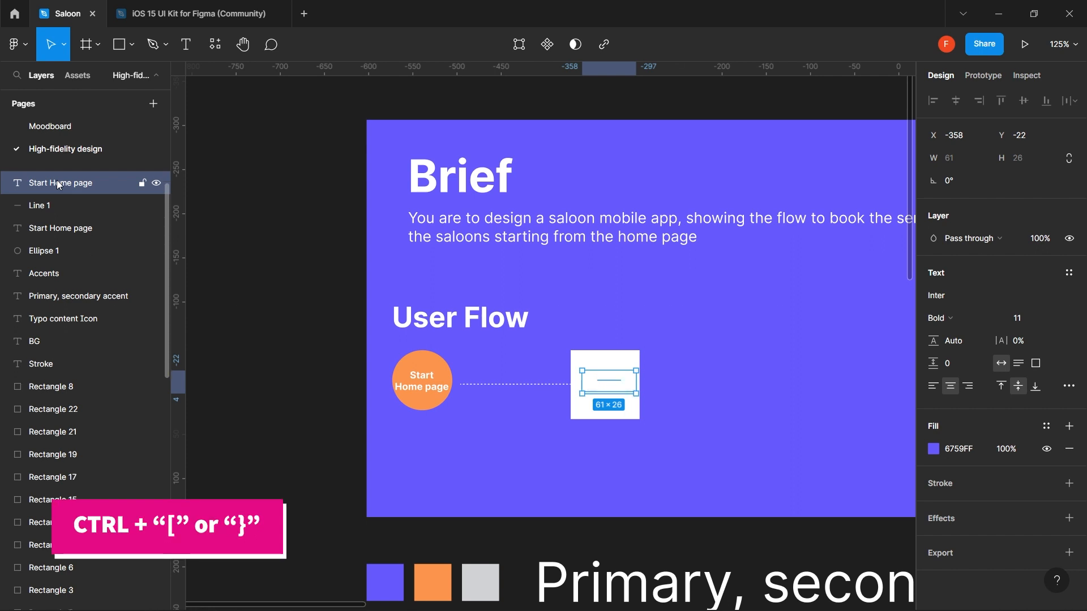
key(ctrl+bracketright)
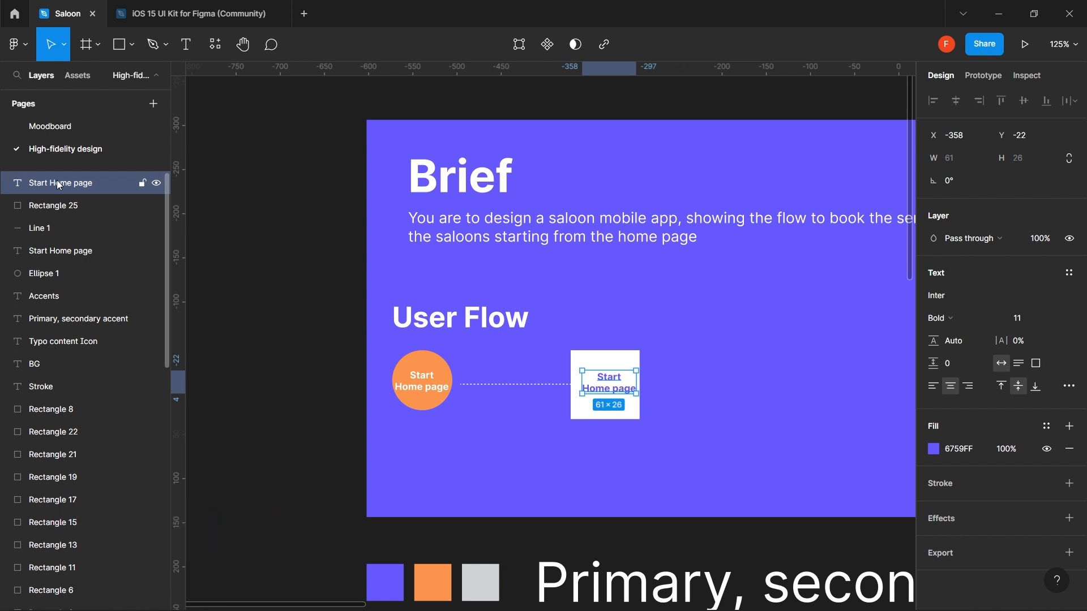
key(ctrl+bracketleft)
key(ctrl+bracketleft)
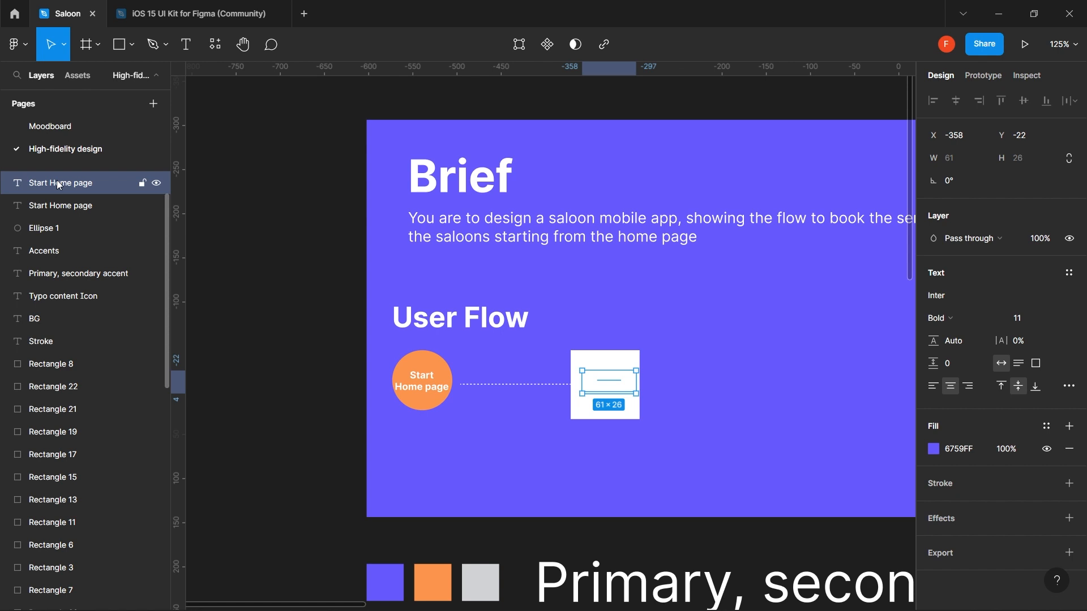
key(ctrl+bracketright)
key(ctrl+bracketright)
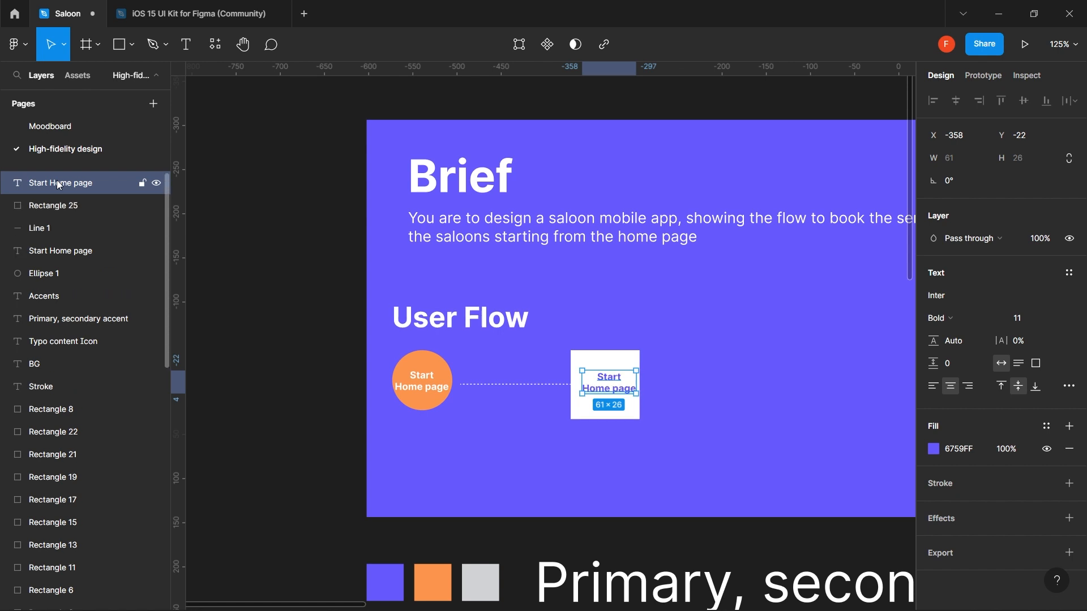
key(ctrl+bracketleft)
key(ctrl+bracketleft)
key(ctrl+bracketleft)
key(ctrl+bracketleft)
key(ctrl+bracketleft)
key(ctrl+bracketleft)
key(ctrl+bracketleft)
key(ctrl+bracketleft)
key(ctrl+bracketleft)
key(ctrl+bracketleft)
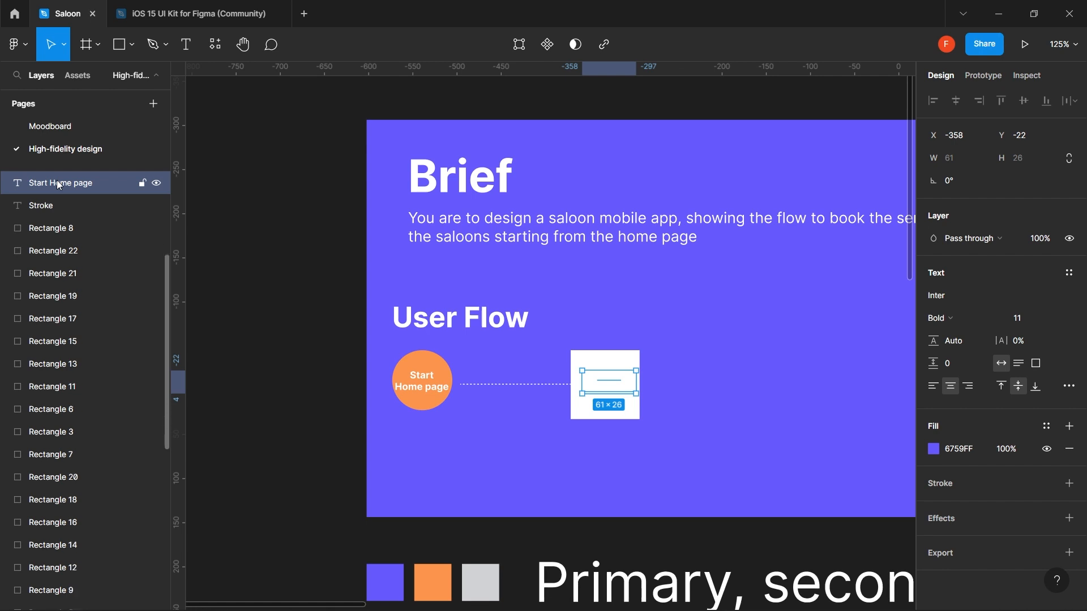
key(ctrl+bracketleft)
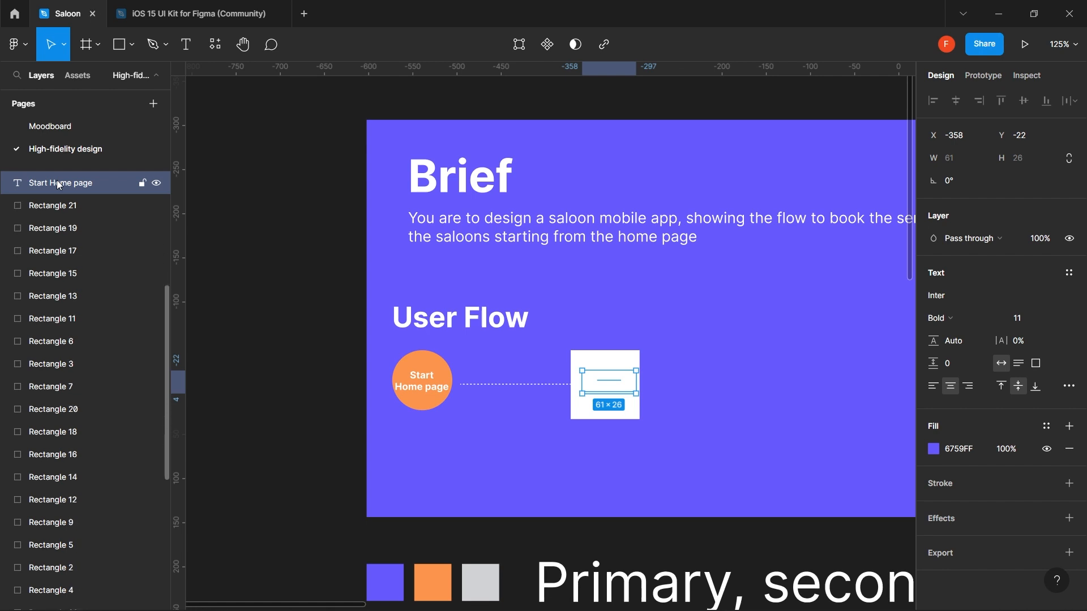
scroll(80, 292, up, 5)
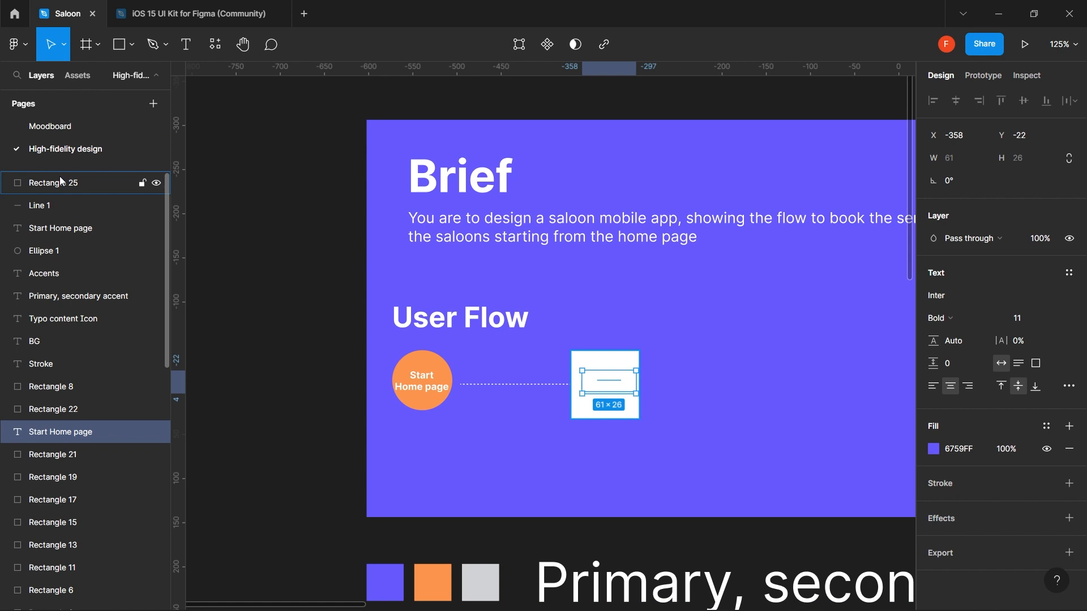
key(ctrl+shift+bracketright)
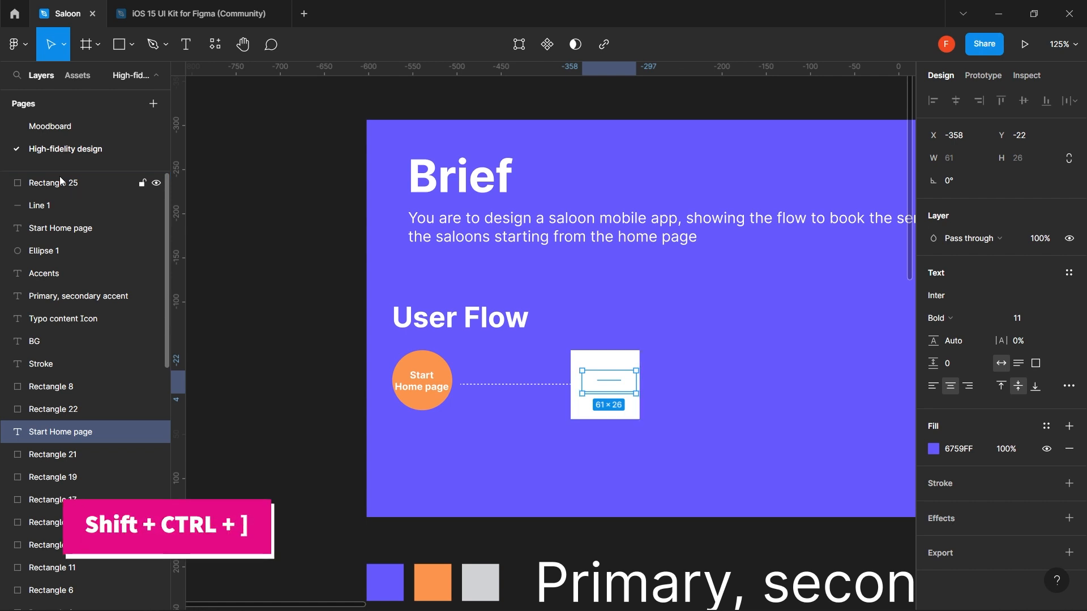
key(ctrl+shift+bracketright)
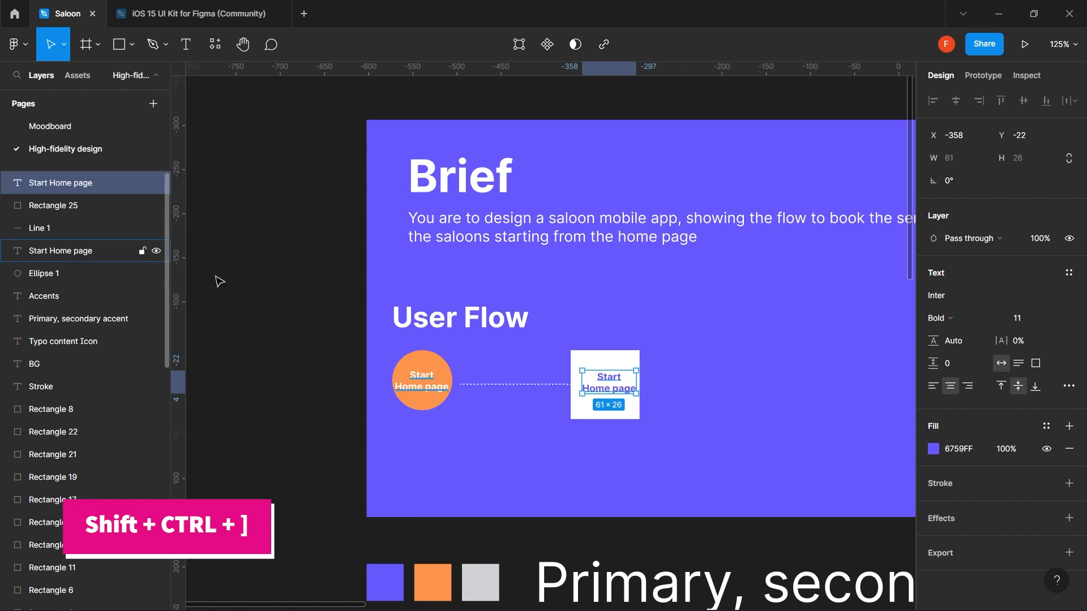
click(677, 371)
- Relabel the copied white box 'Saloon's page' and centre the text in the square
click(621, 383)
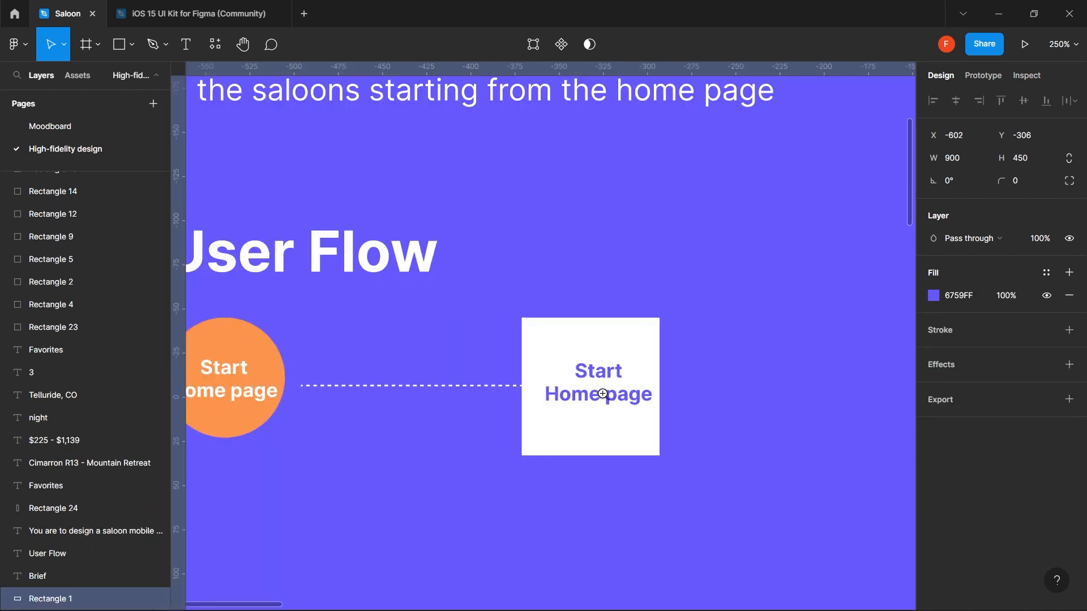
double_click(603, 400)
text(Saloon)
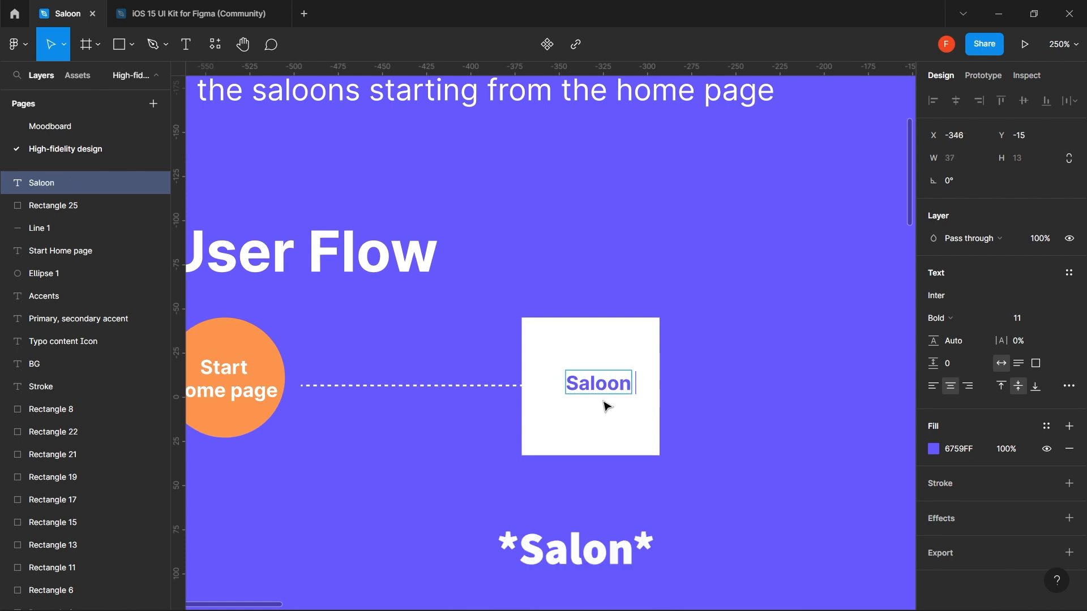
text( page)
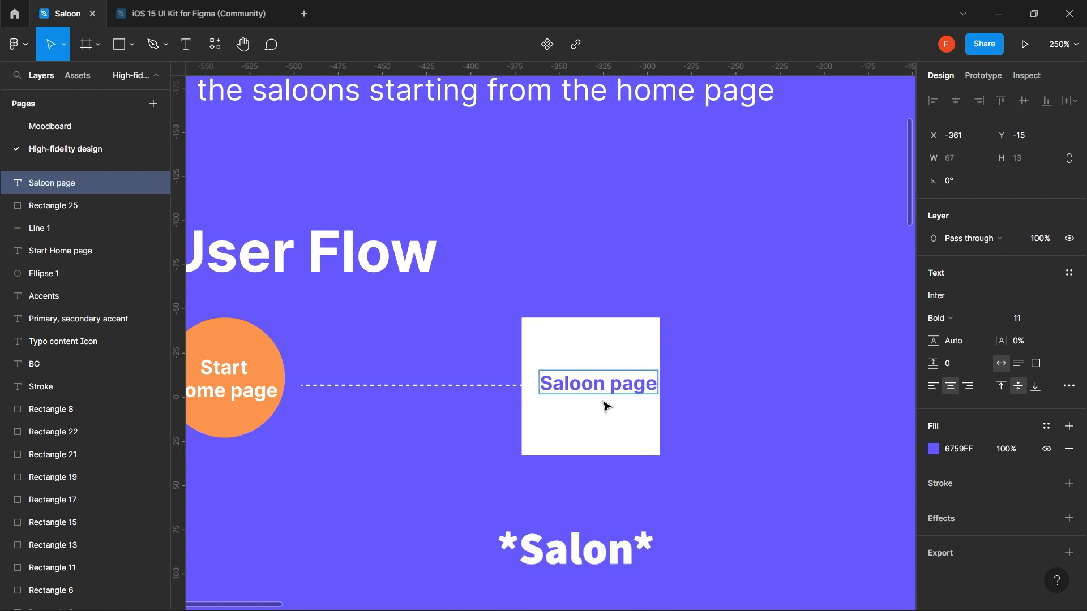
key(Left)
key(Left)
key(Left)
key(Left)
key(Left)
text(’s)
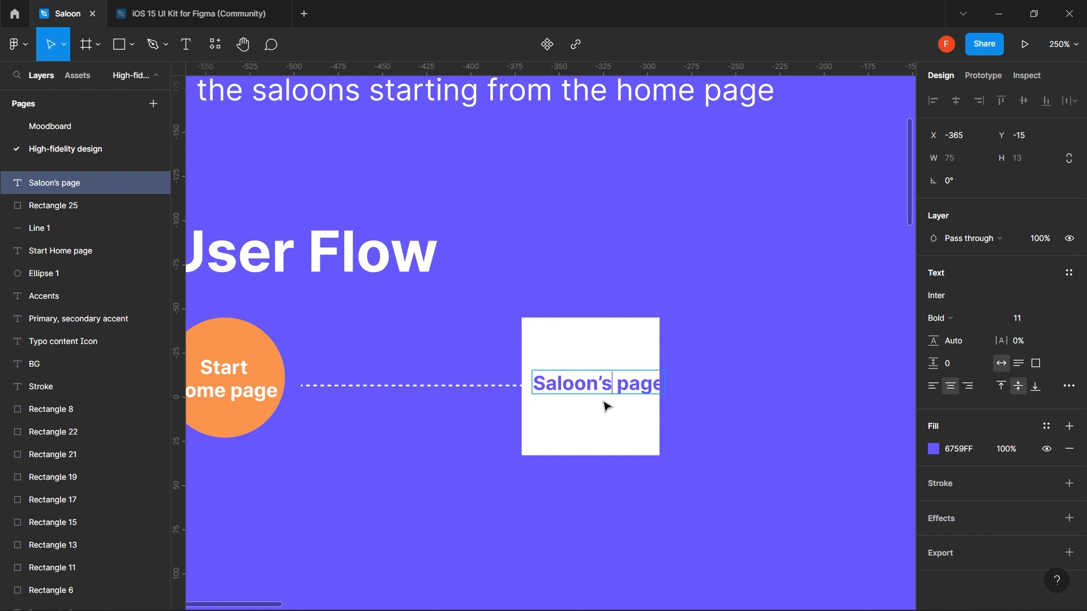
key(Escape)
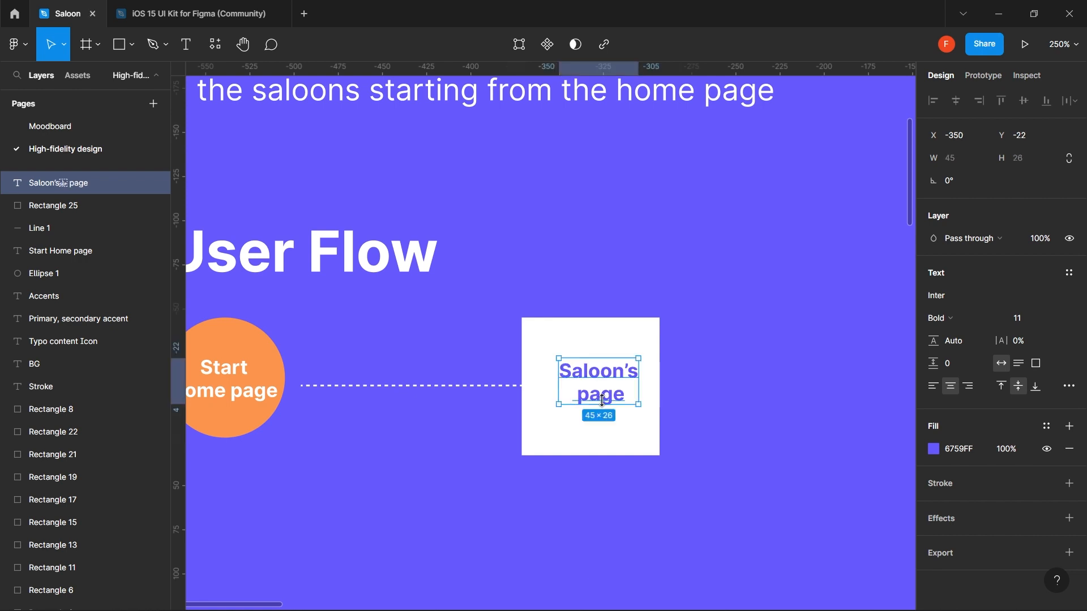
drag(609, 396, 600, 397)
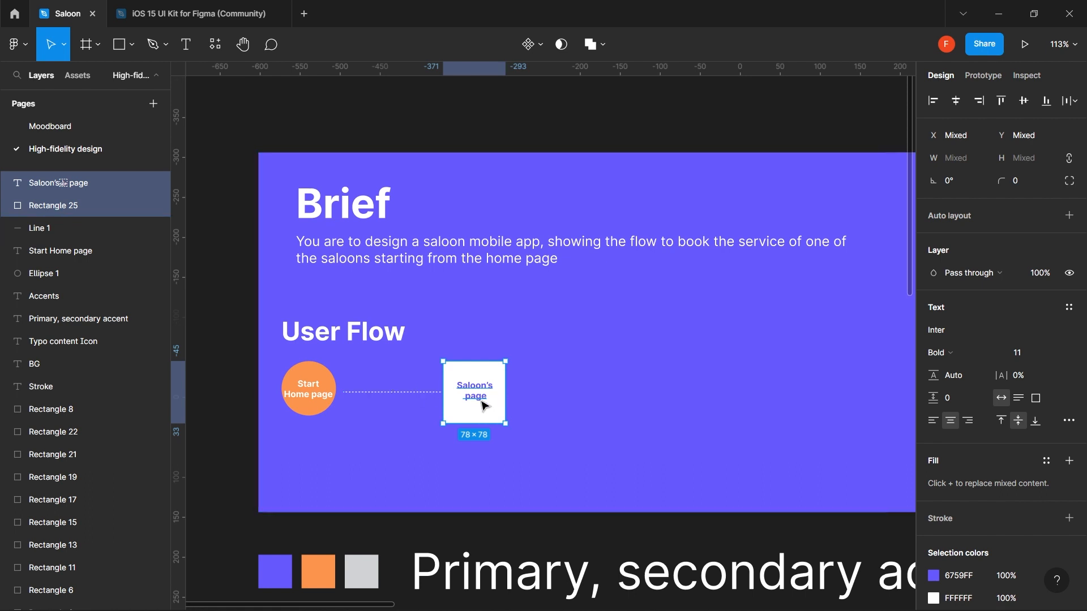
- Select the Saloon's page label together with its white square
click(552, 385)
click(484, 390)
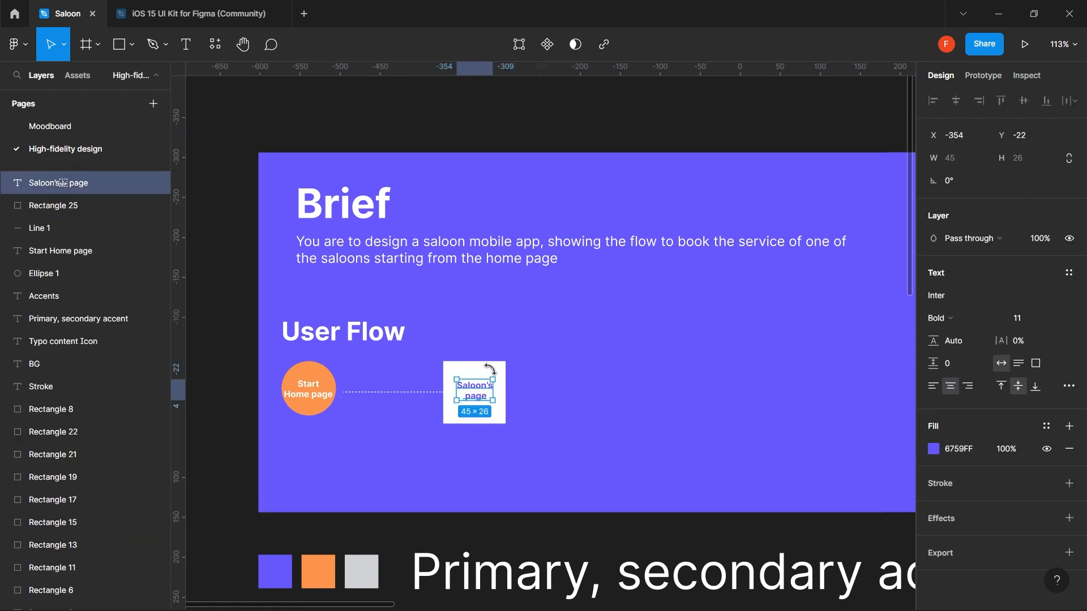
shift+click(493, 373)
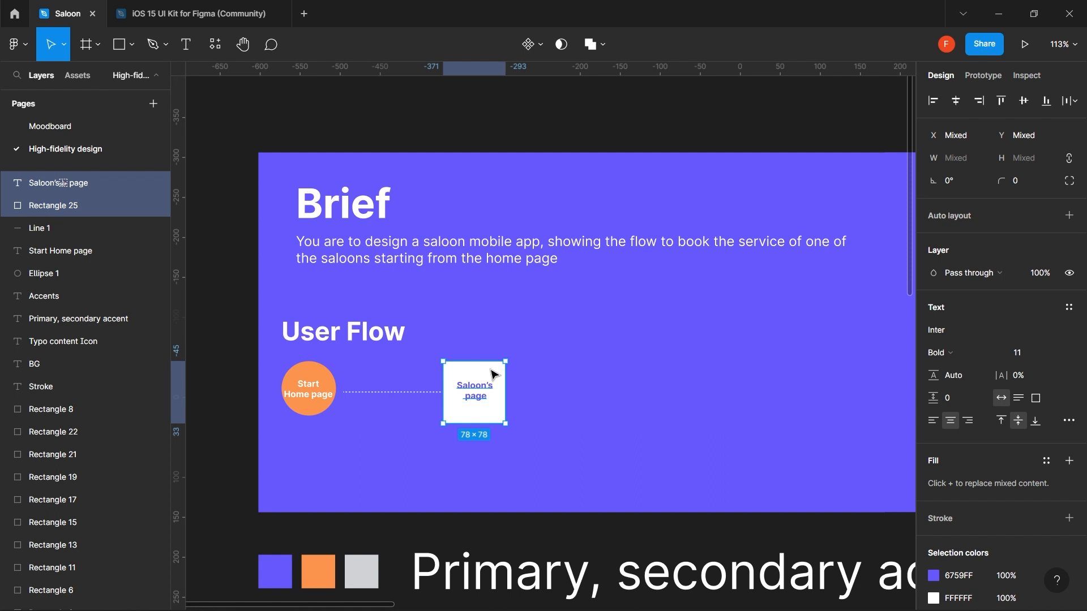
- Group the Saloon's page label with its square, then duplicate box and dashed connector rightward
key(ctrl+g)
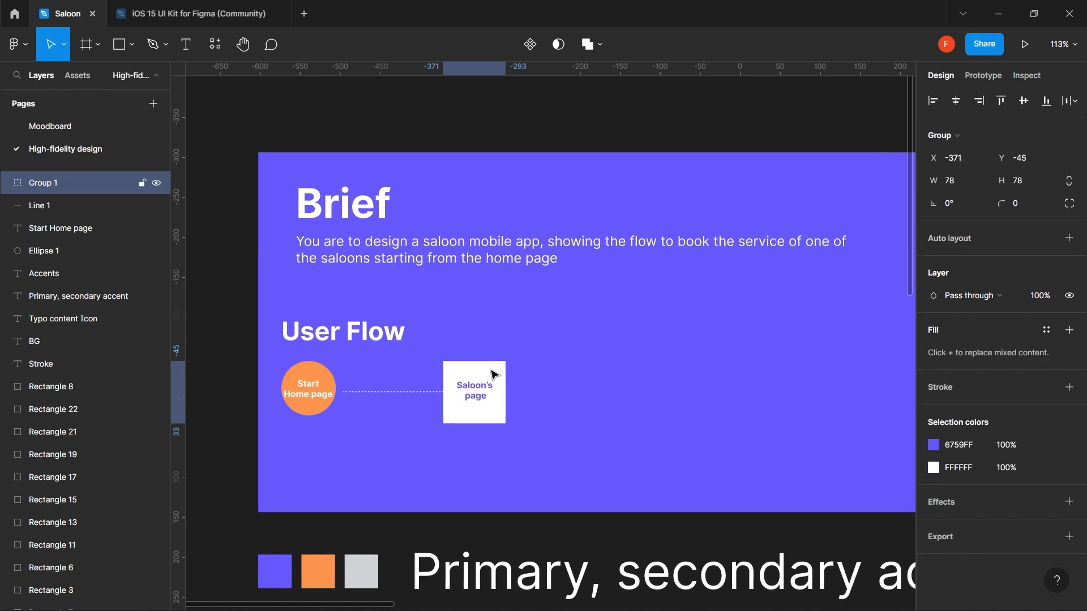
shift+click(435, 394)
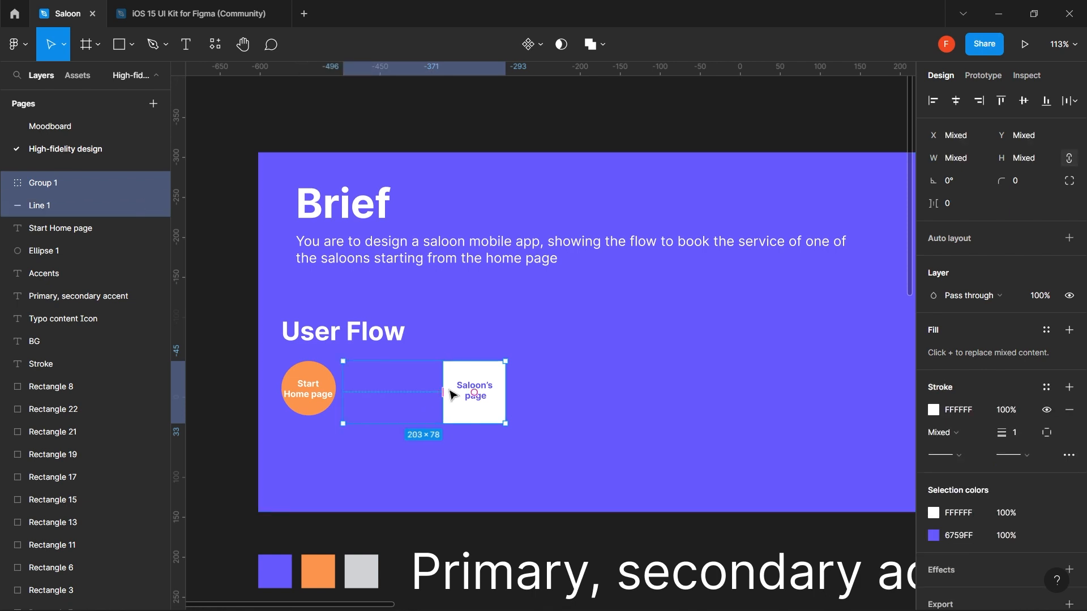
drag(477, 413, 638, 415)
click(638, 342)
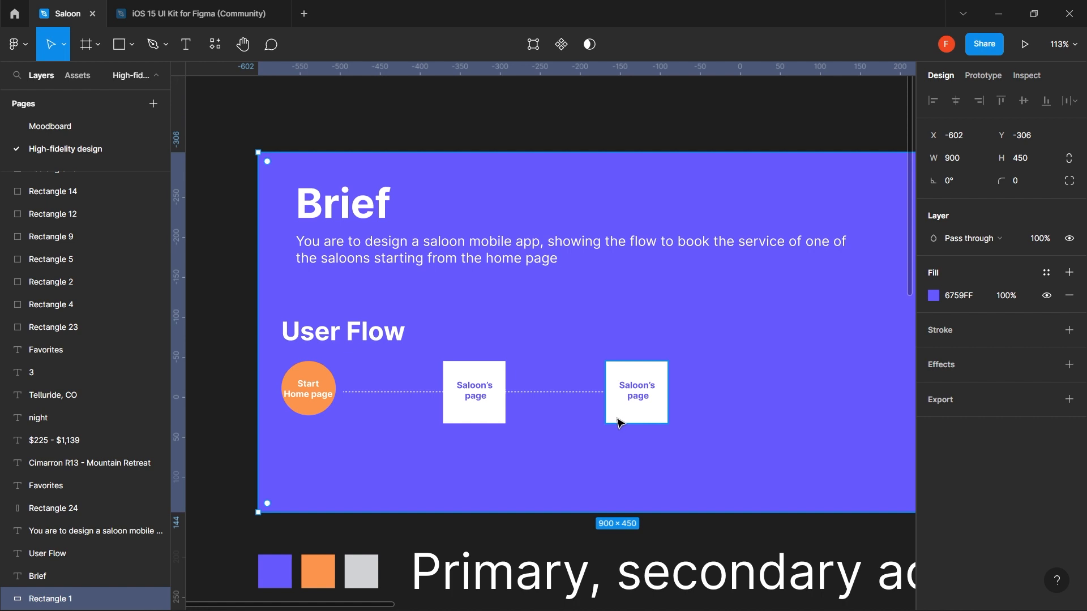
drag(644, 383, 563, 374)
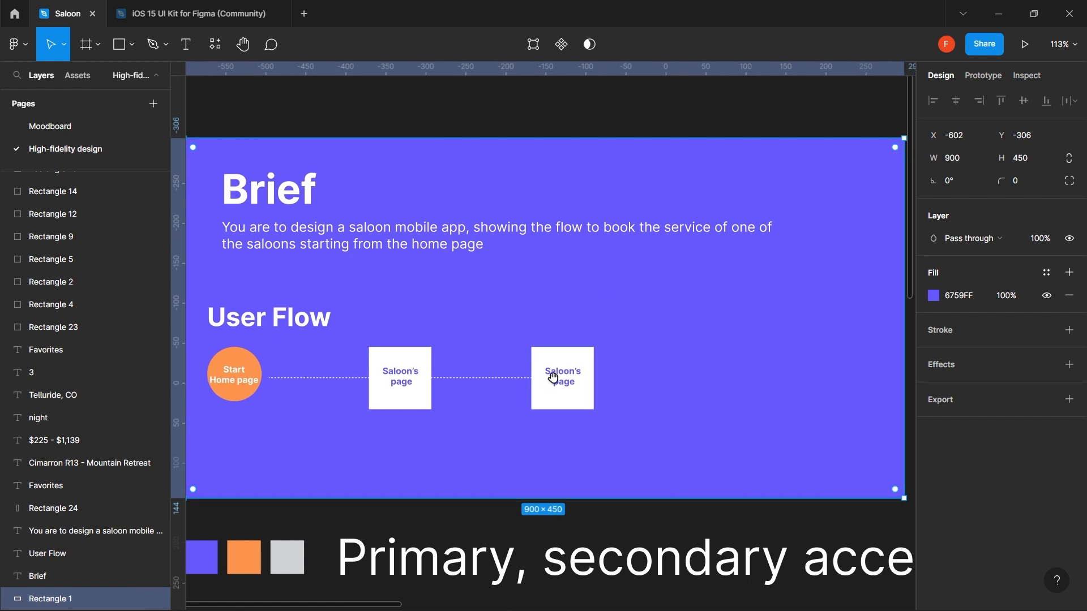
scroll(568, 377, up, 3)
scroll(566, 377, left, 3)
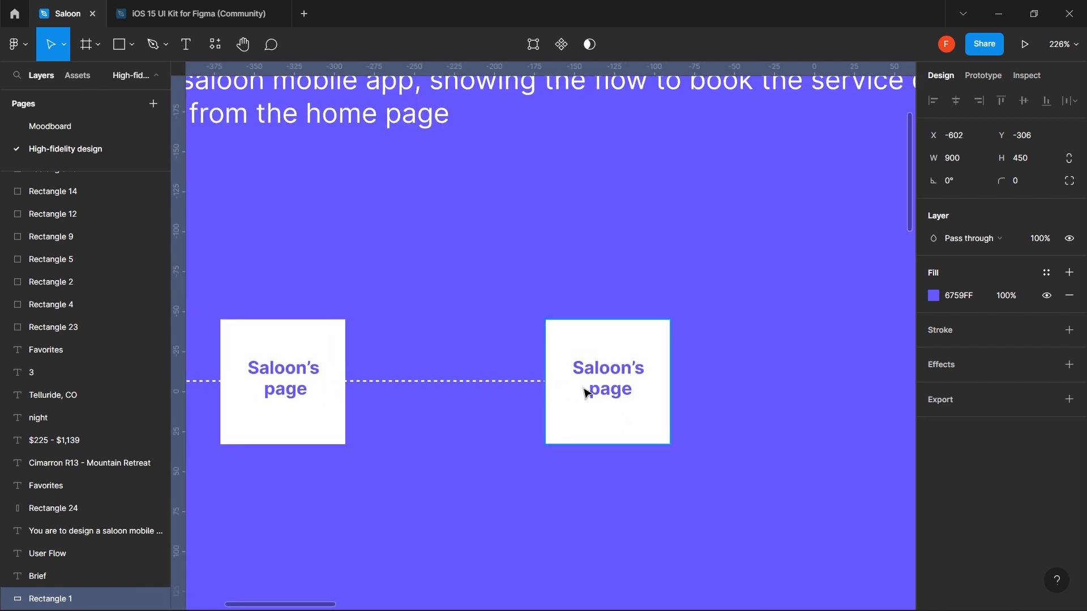
scroll(266, 402, left, 4)
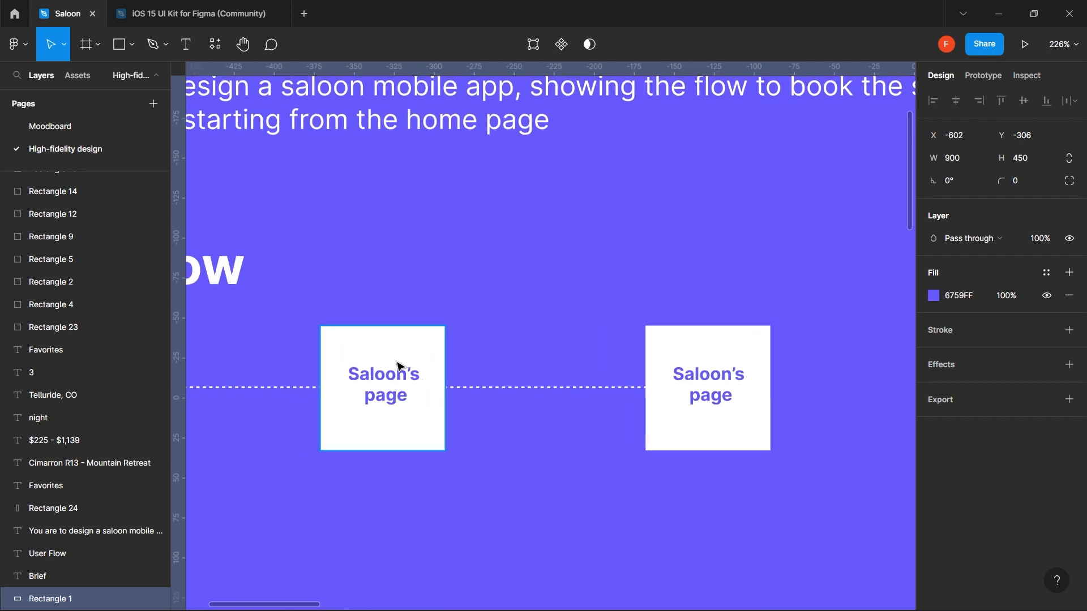
- Replace the right-hand box's label with 'User select a service'
double_click(716, 404)
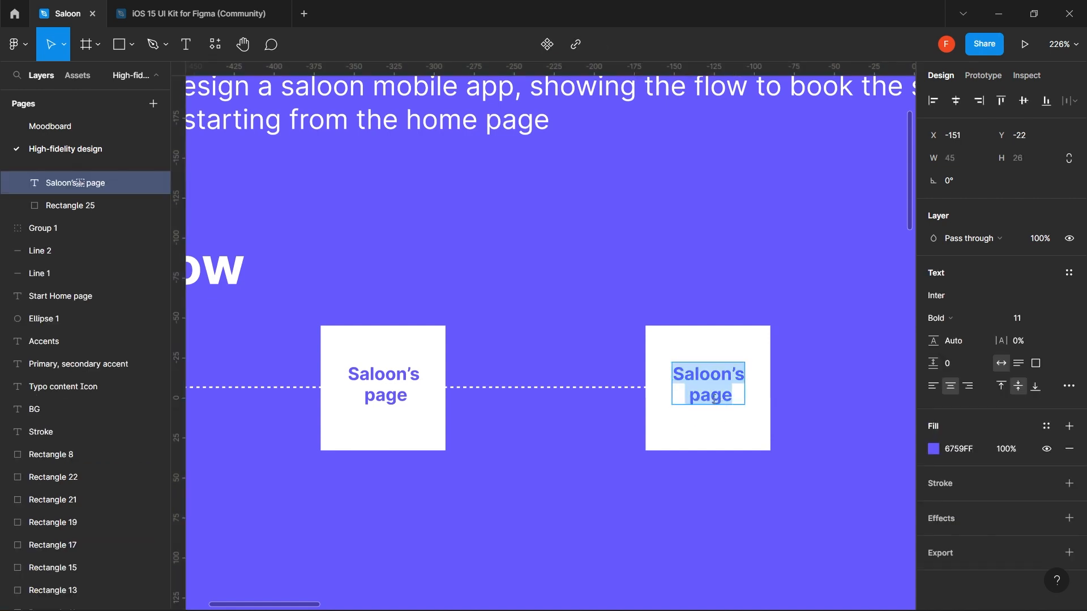
text(Select)
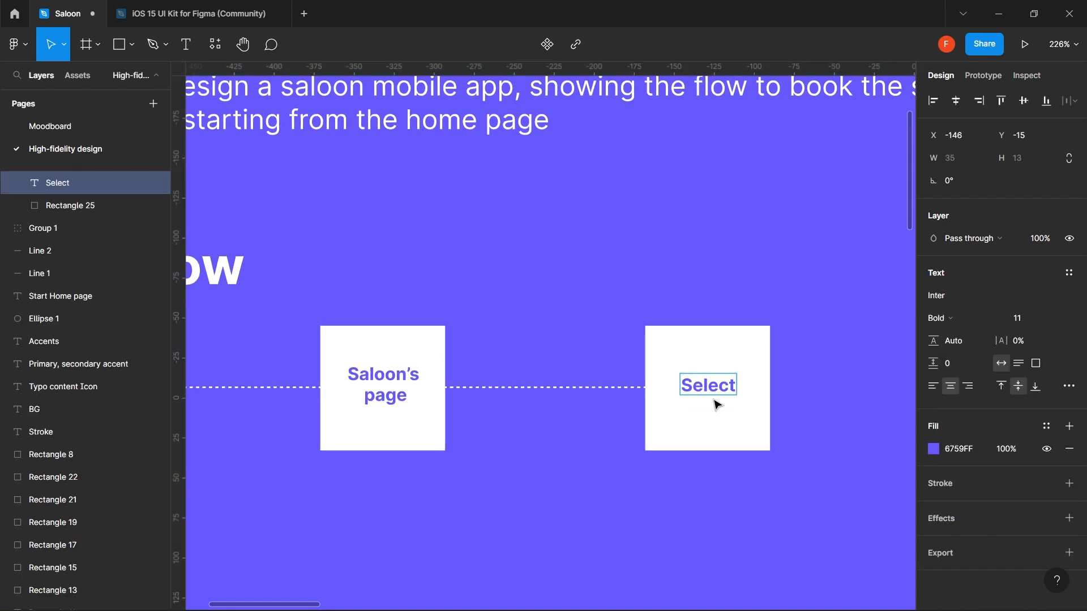
key(ctrl+a)
text(Us)
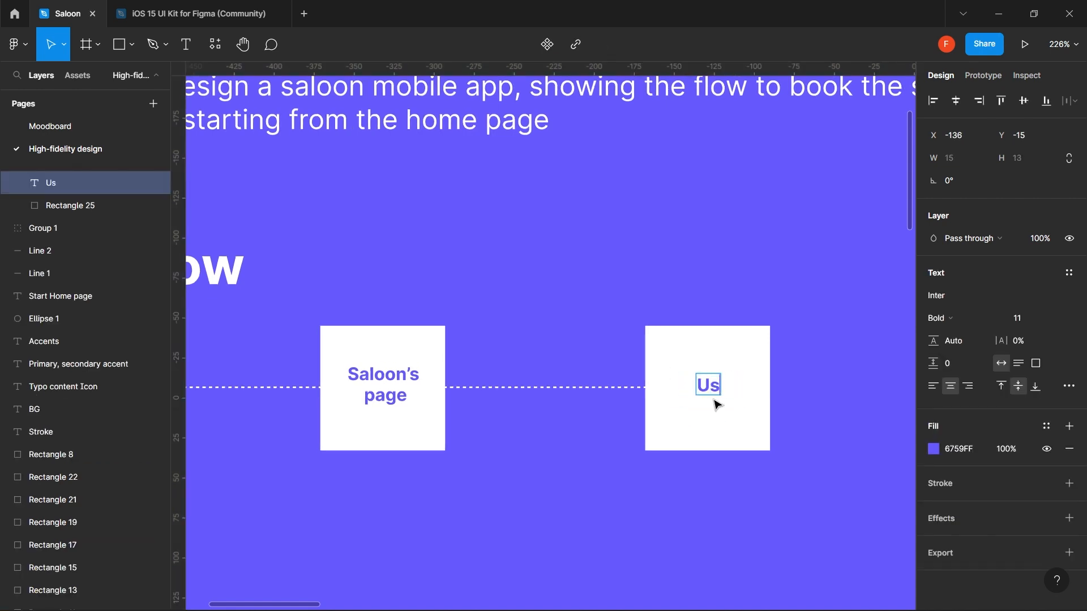
text(er select)
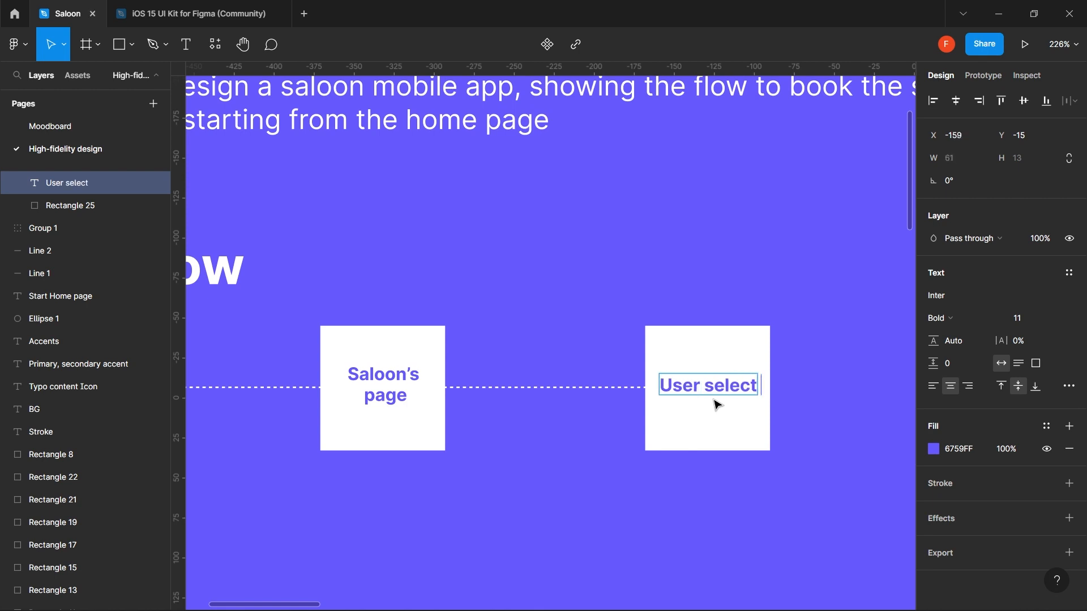
text( a servi)
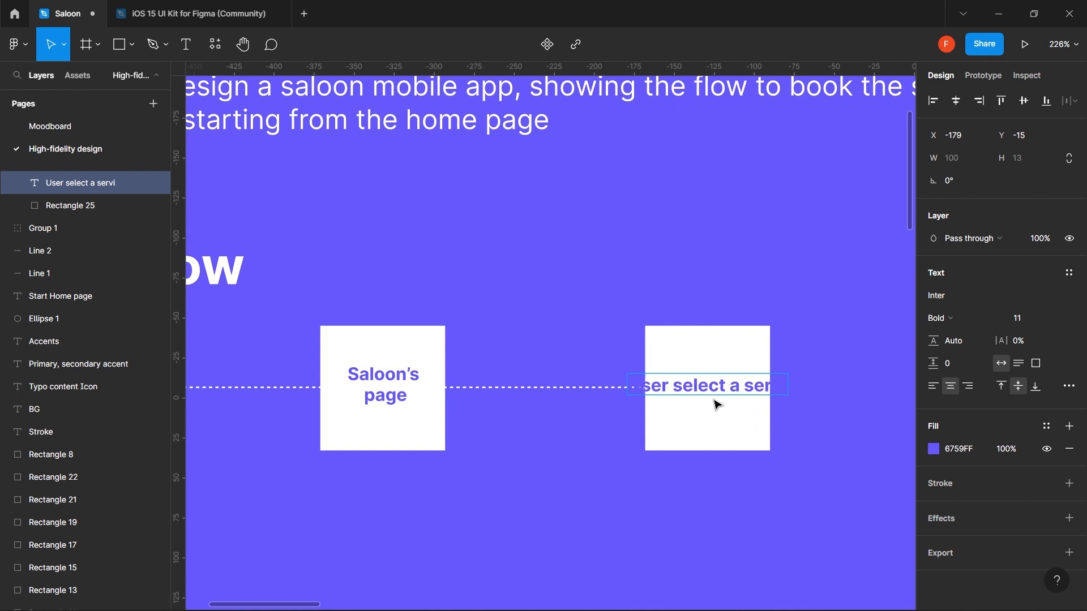
text(ce)
key(Escape)
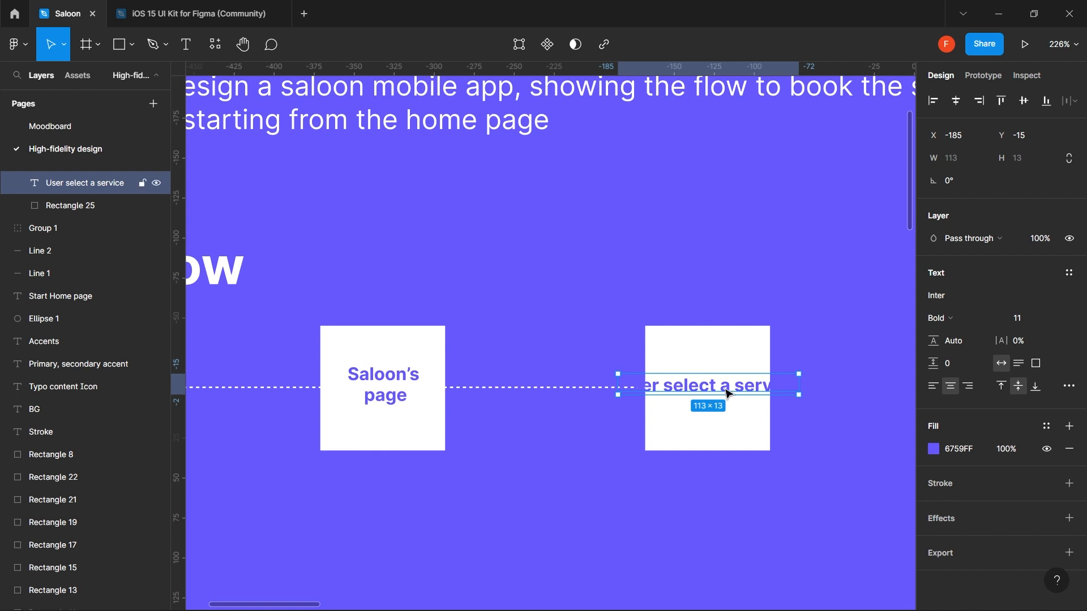
- Try manual line breaks in the 'User select a service' label, then undo them
double_click(709, 388)
click(667, 386)
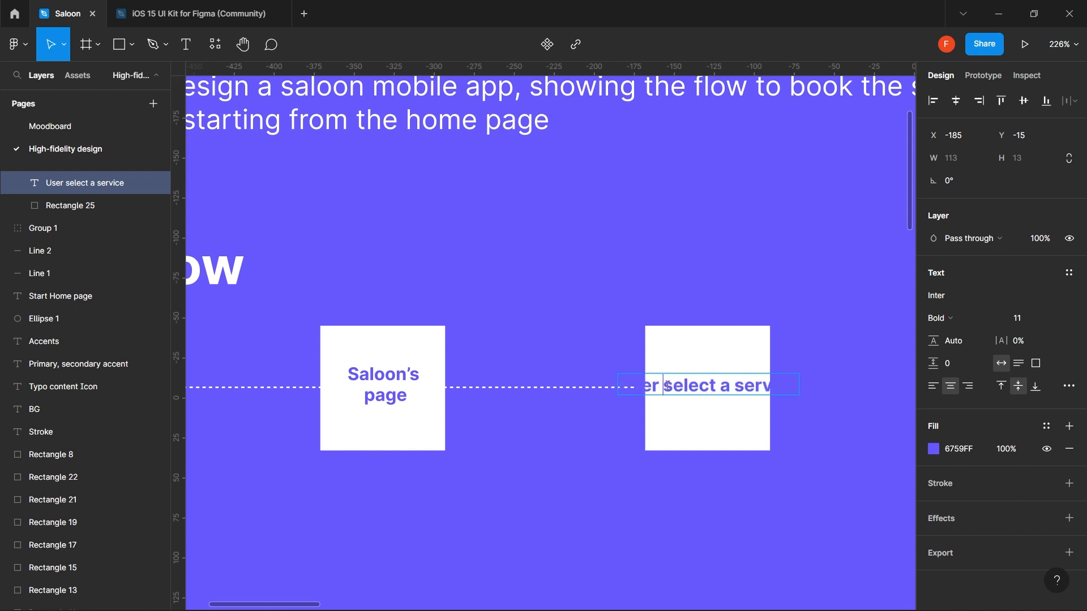
key(Return)
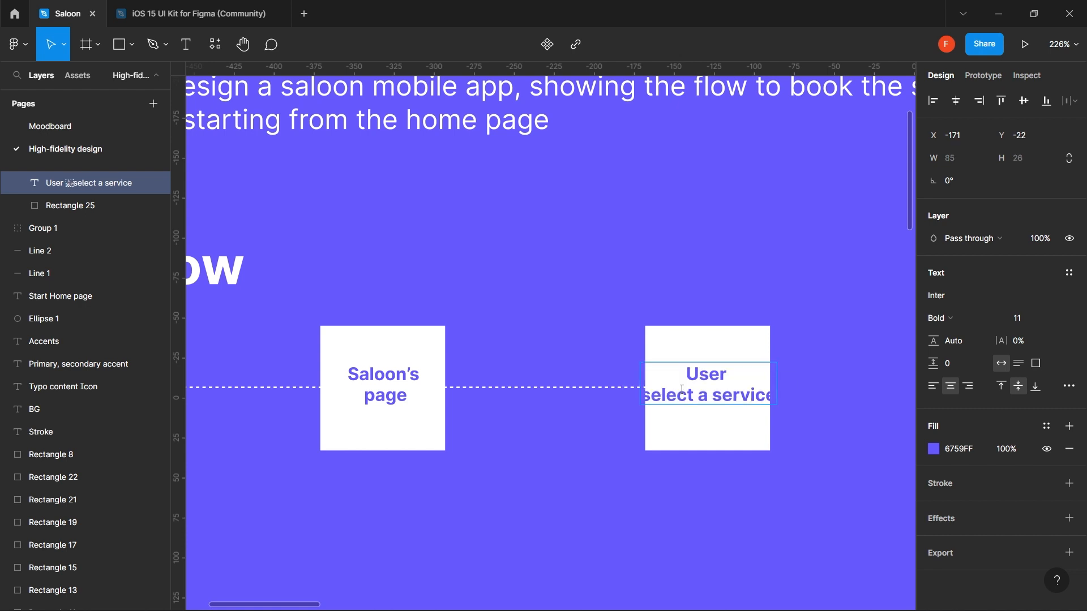
key(BackSpace)
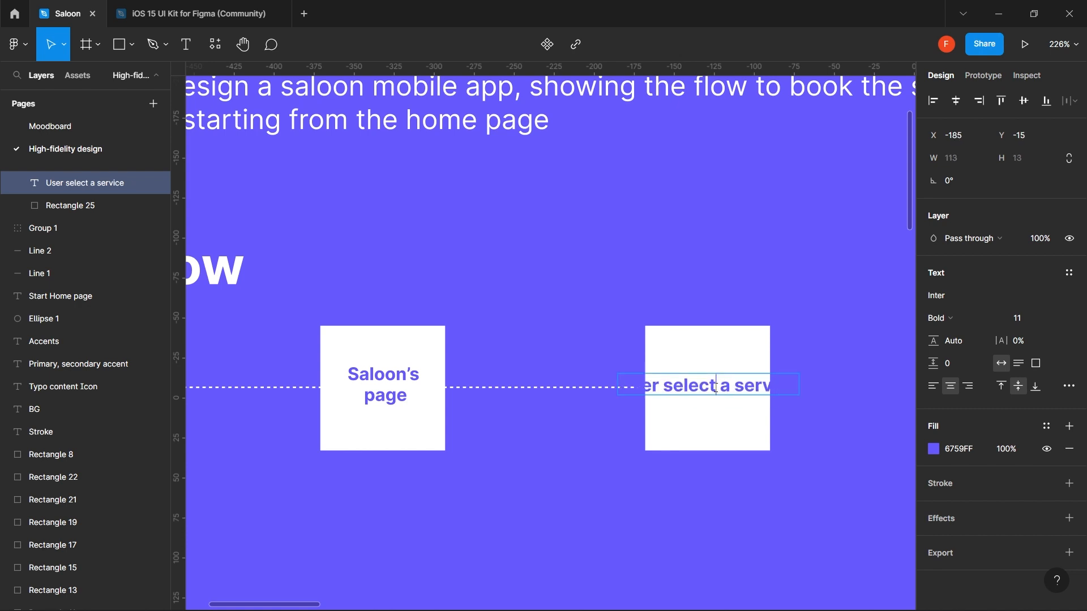
key(Return)
key(Escape)
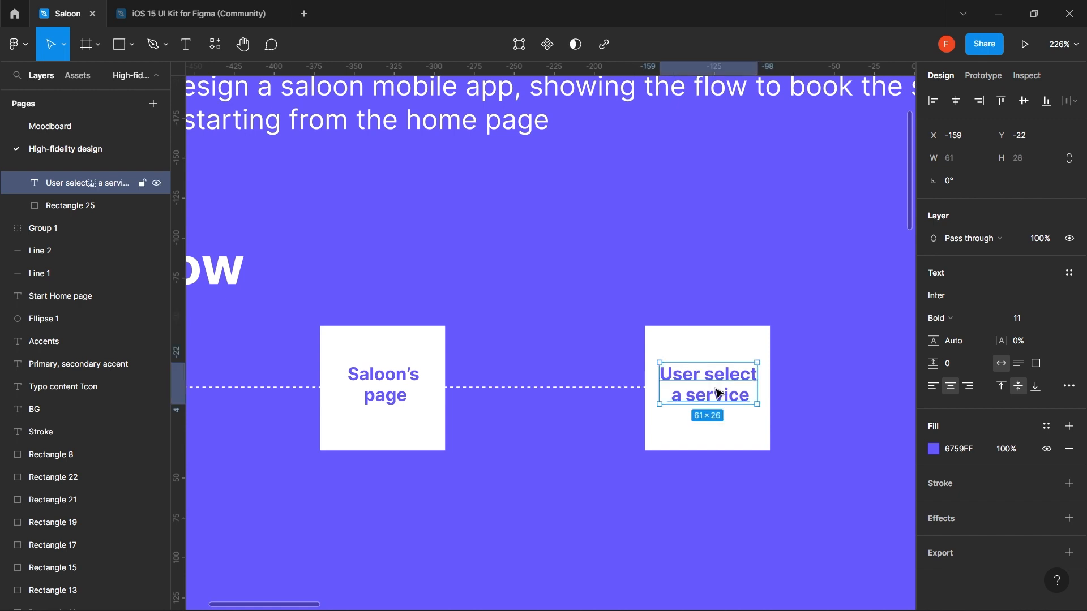
click(741, 287)
drag(742, 361, 647, 347)
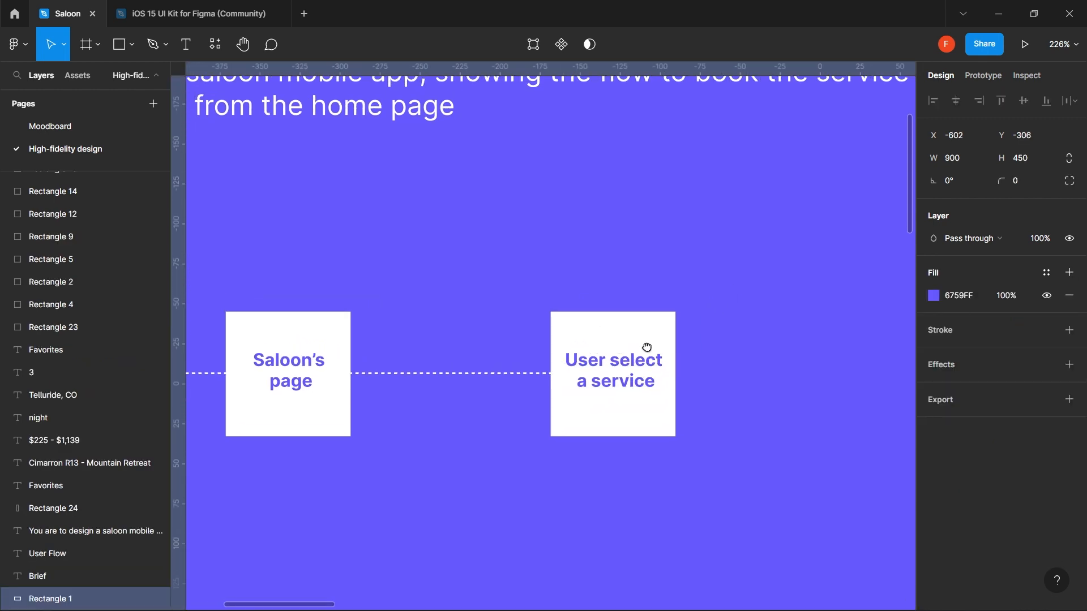
click(646, 356)
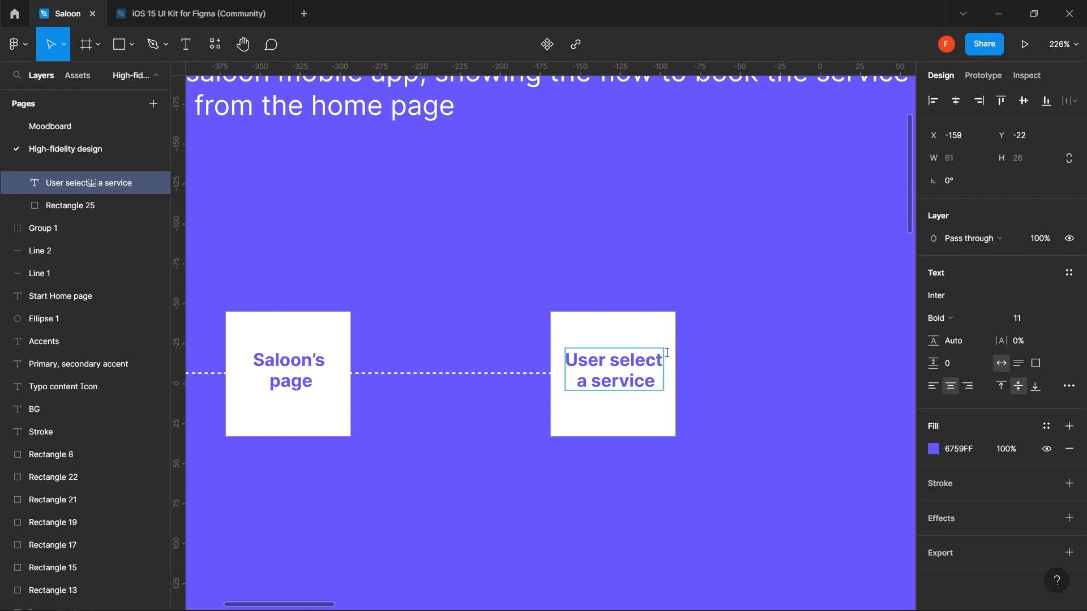
key(ctrl+z)
key(Escape)
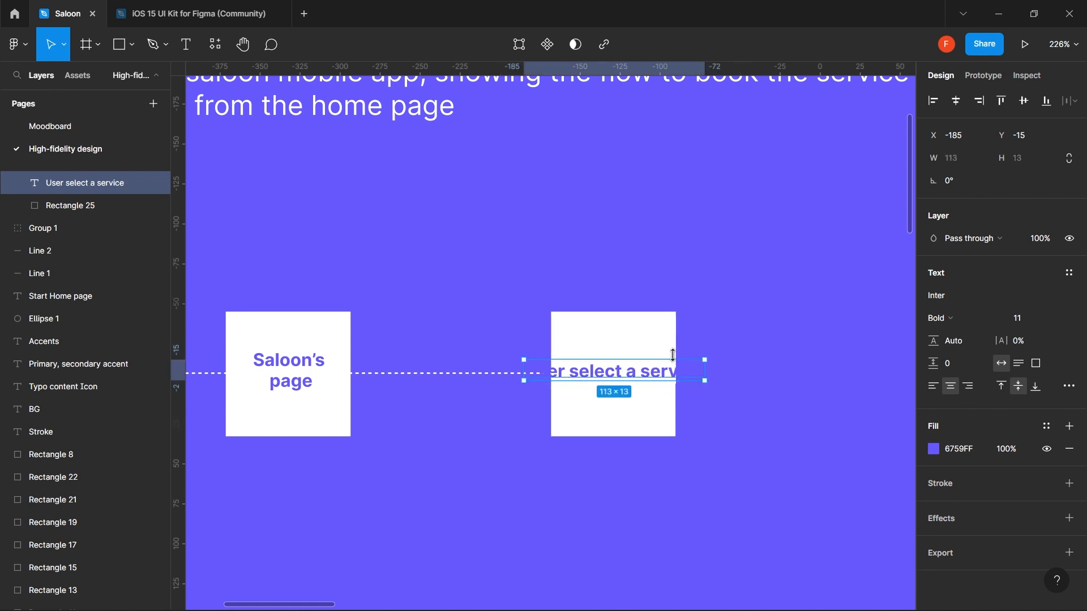
- Give the label a fixed width with auto height so it wraps onto two lines
click(1023, 366)
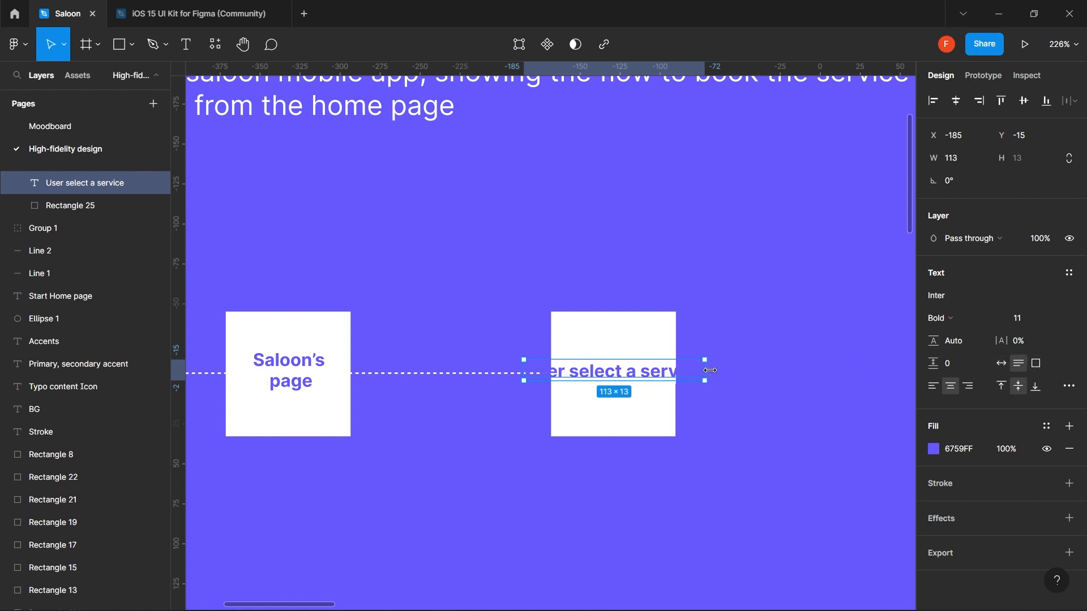
drag(706, 371, 668, 377)
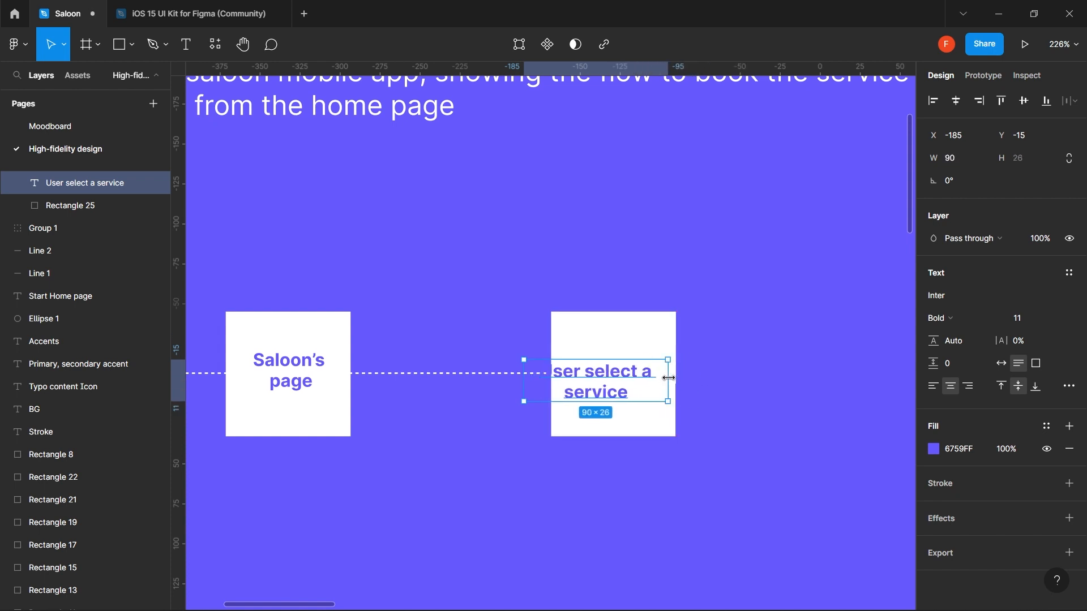
drag(595, 388, 613, 387)
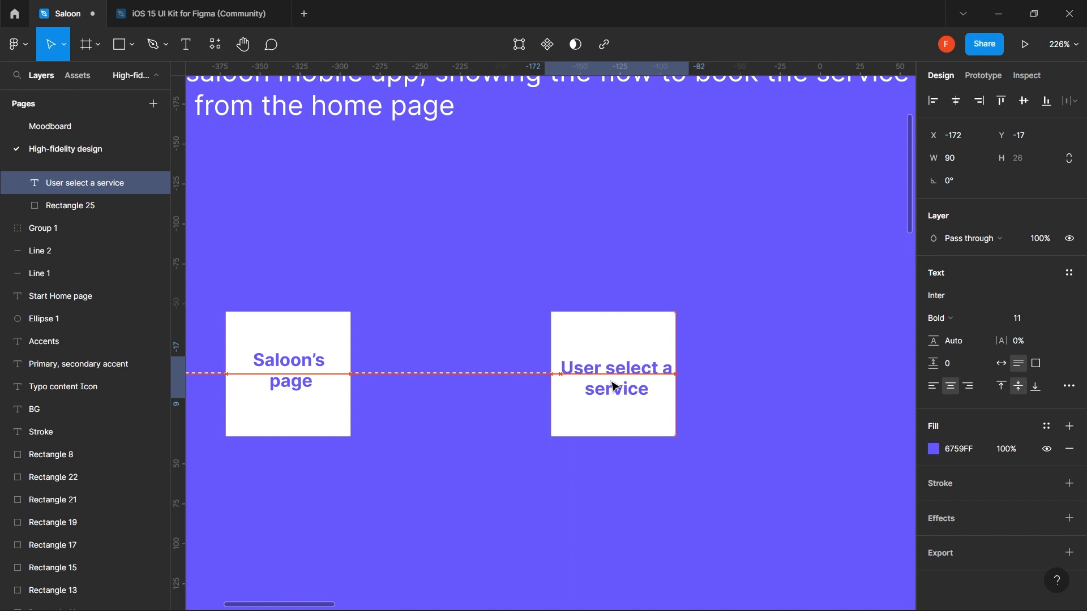
drag(687, 380, 659, 380)
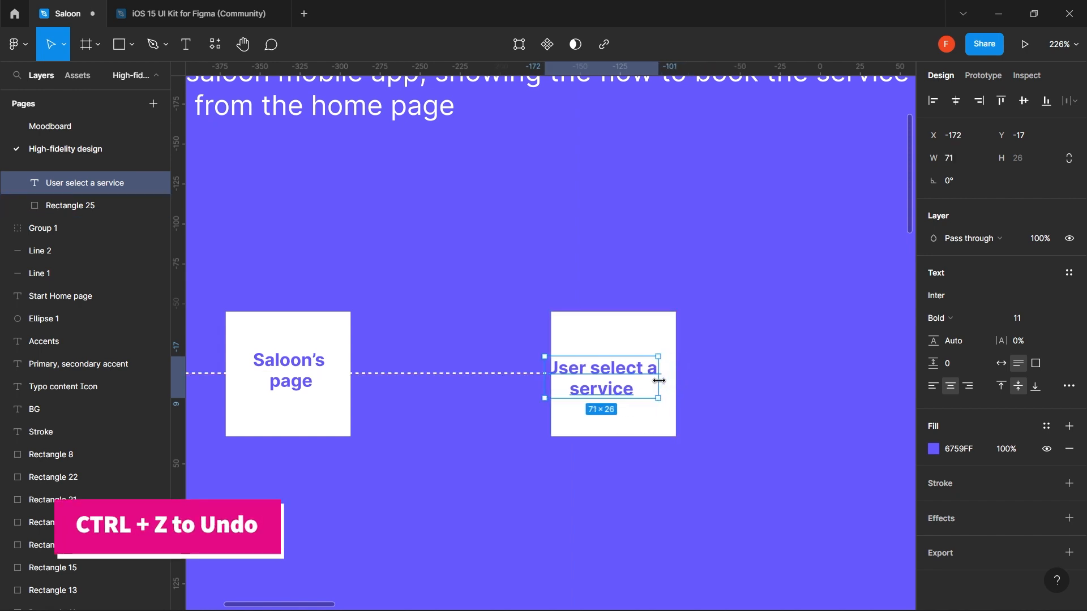
key(ctrl+z)
key(ctrl+z)
key(ctrl+z)
key(ctrl+z)
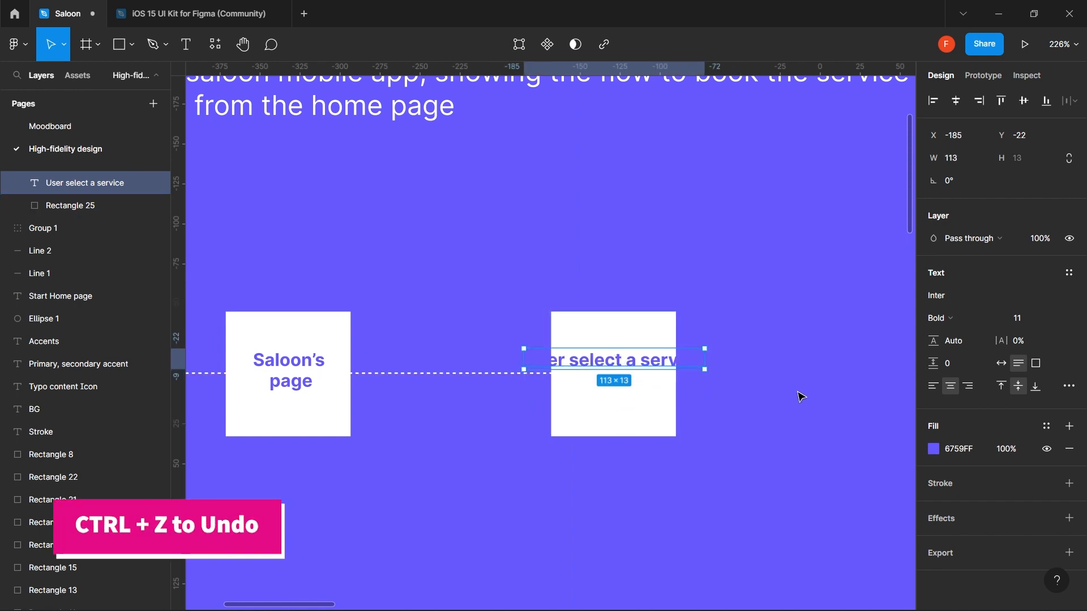
click(1041, 364)
drag(706, 364, 613, 374)
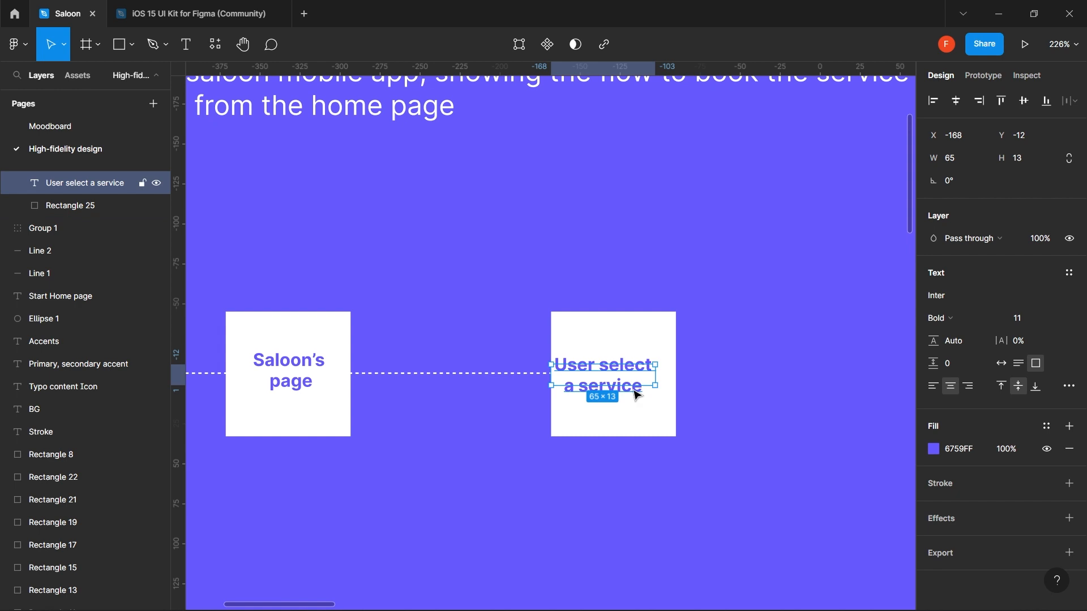
key(ctrl+z)
key(ctrl+z)
click(1019, 363)
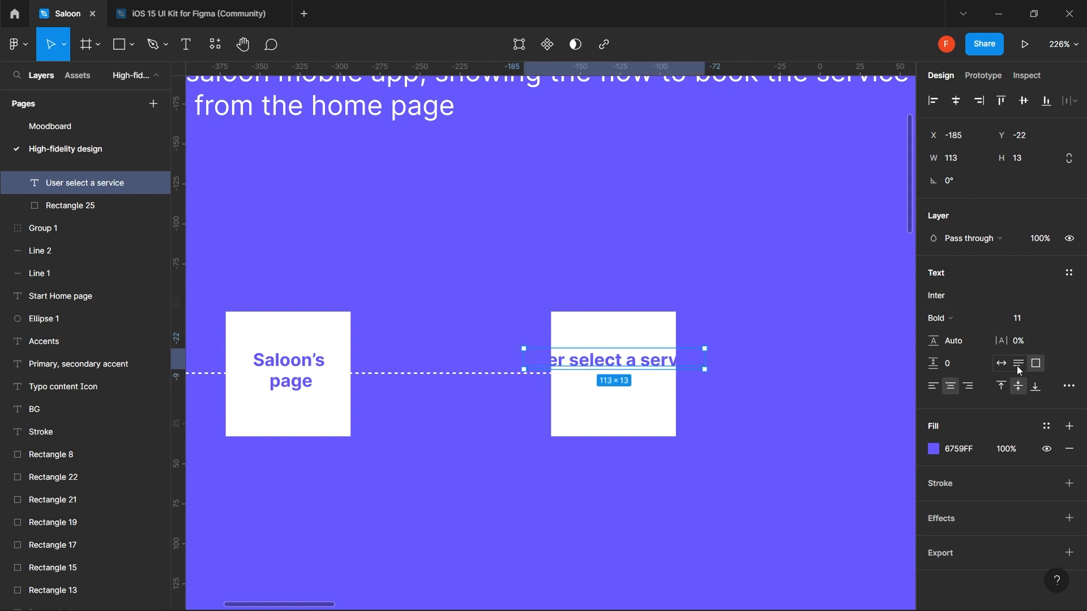
drag(704, 360, 626, 374)
- Correct the label to read 'User selects a service'
double_click(650, 368)
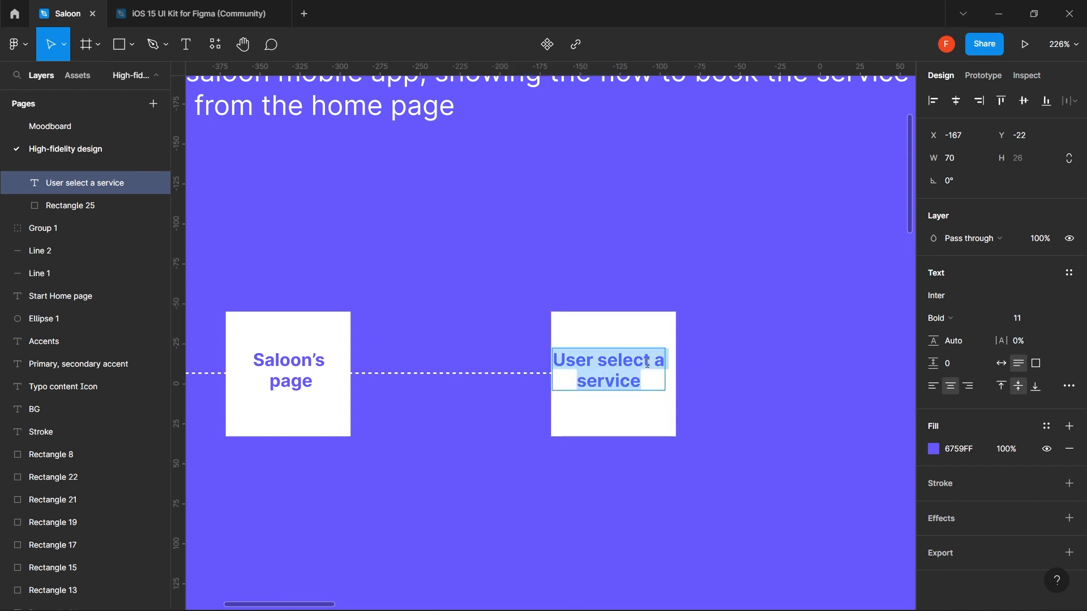
click(649, 364)
text(s)
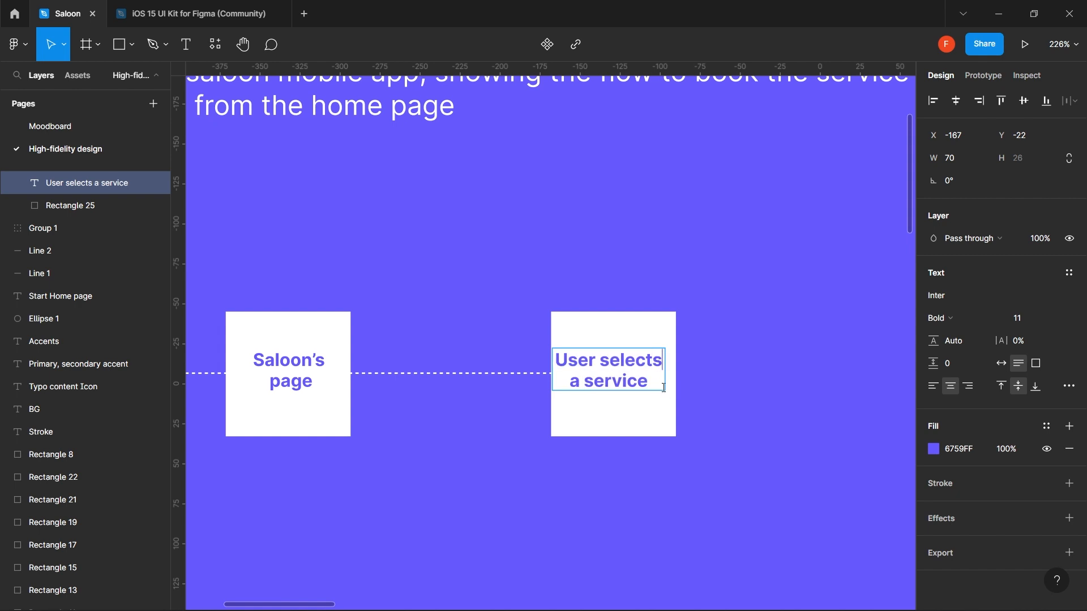
key(Escape)
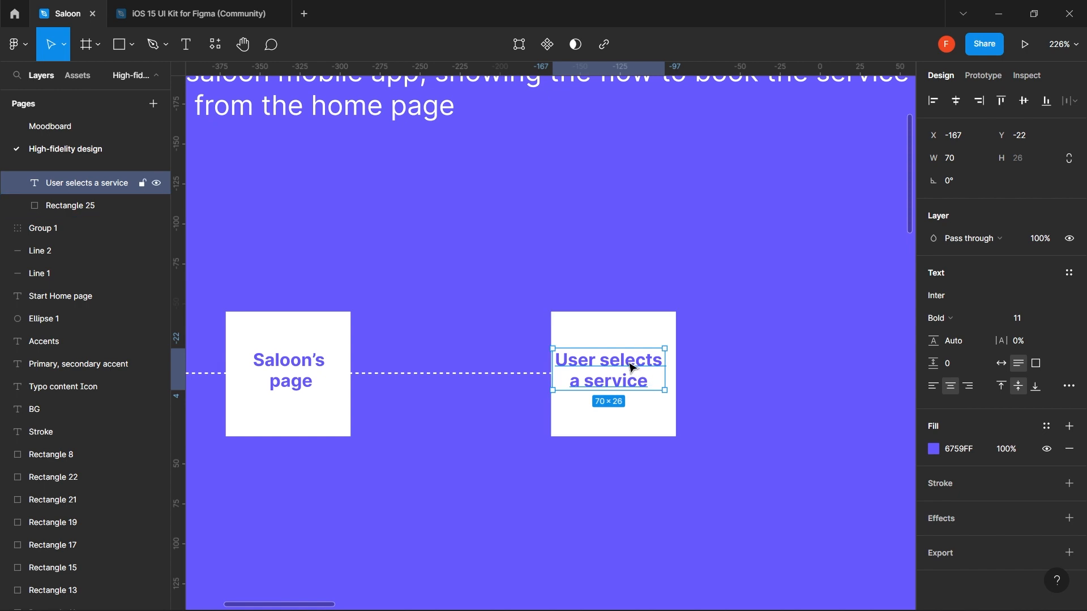
- Nudge the label lower, then duplicate the service card to its right
drag(633, 370, 635, 373)
scroll(636, 378, down, 5)
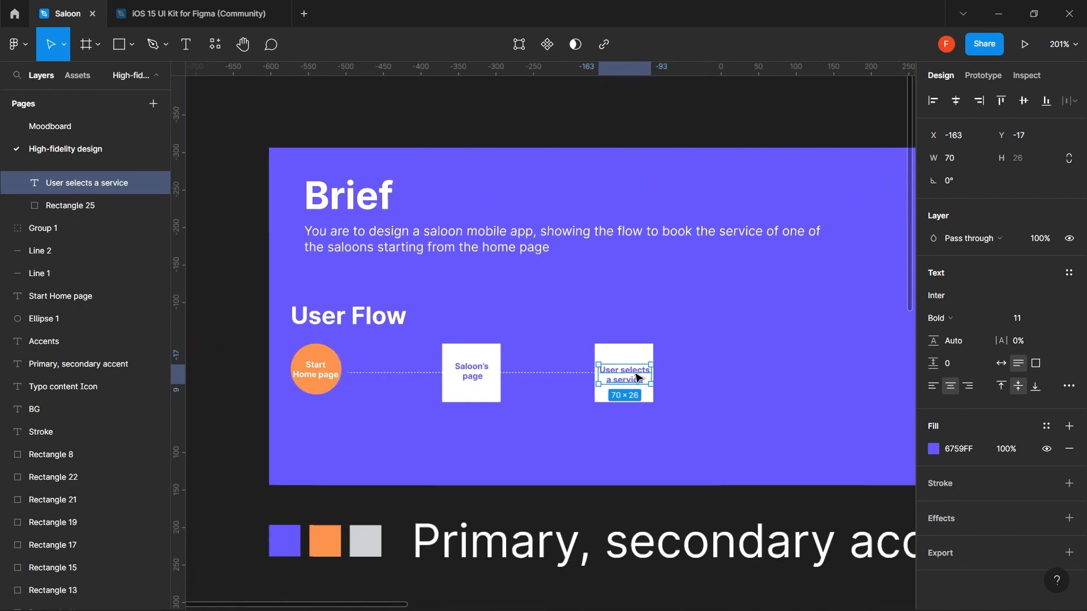
drag(645, 400, 512, 408)
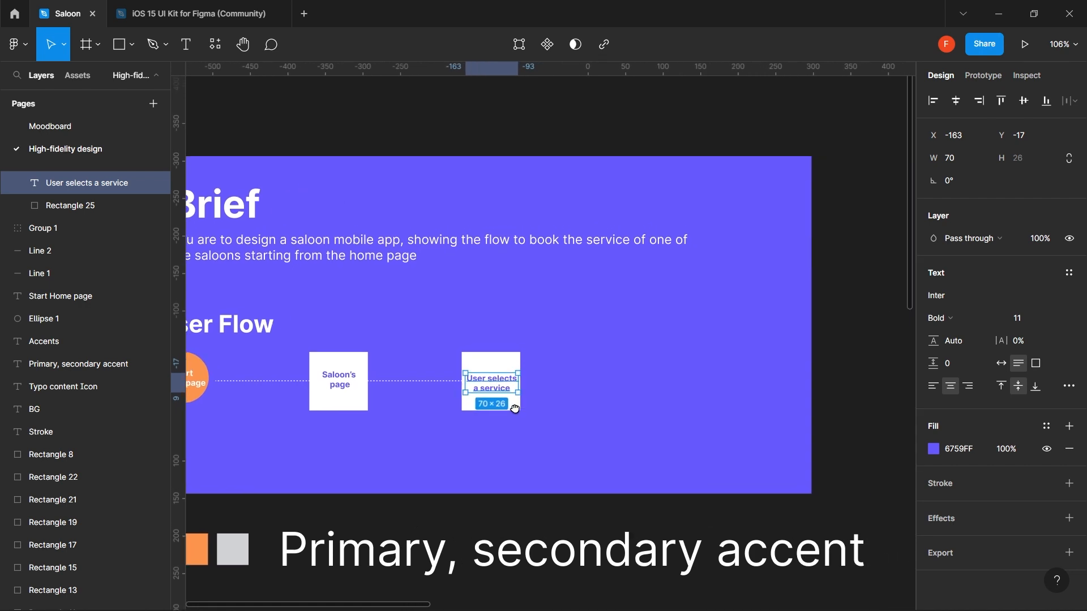
shift+click(494, 363)
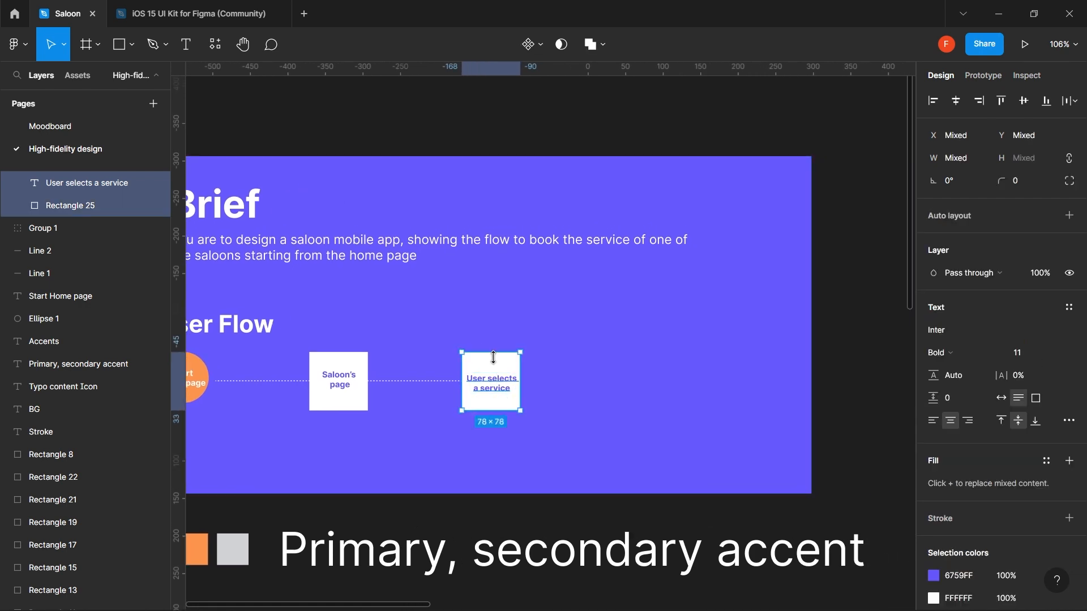
drag(493, 381, 560, 379)
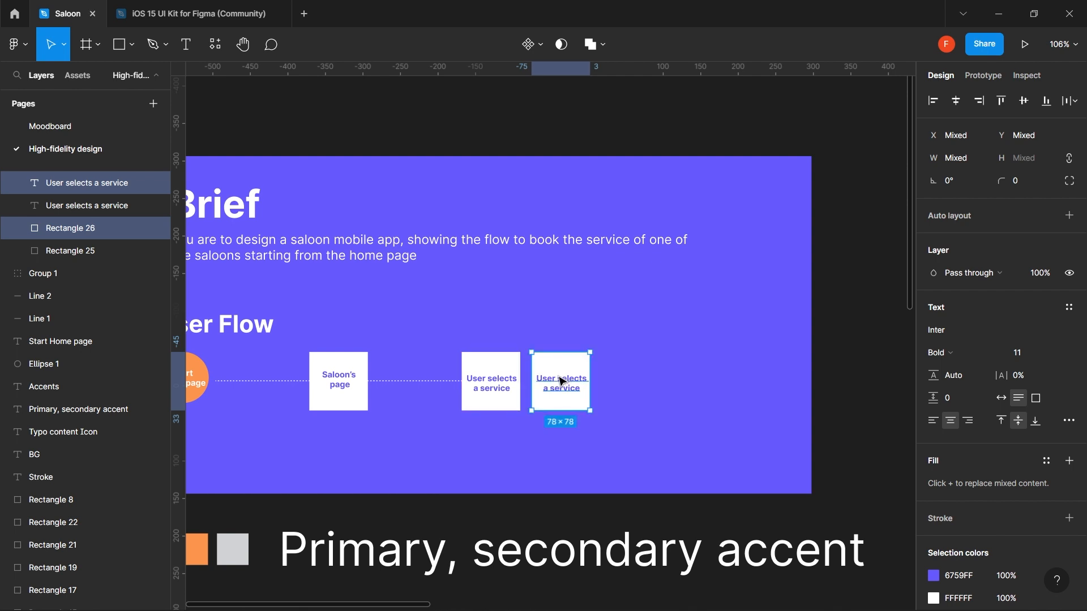
click(607, 361)
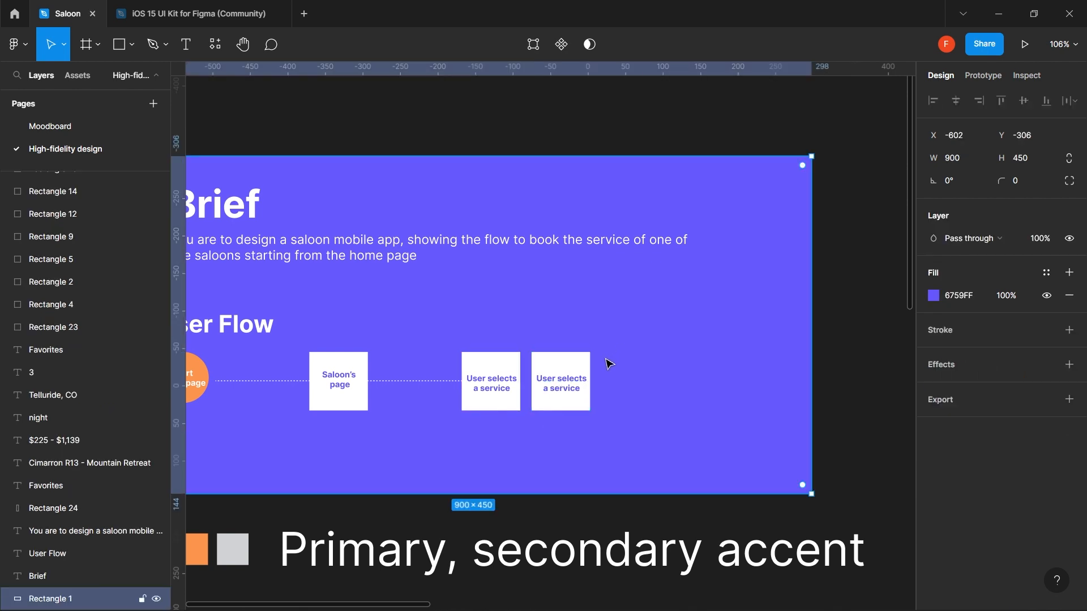
- Relabel the copied card 'User selects date and time'
double_click(565, 381)
double_click(564, 379)
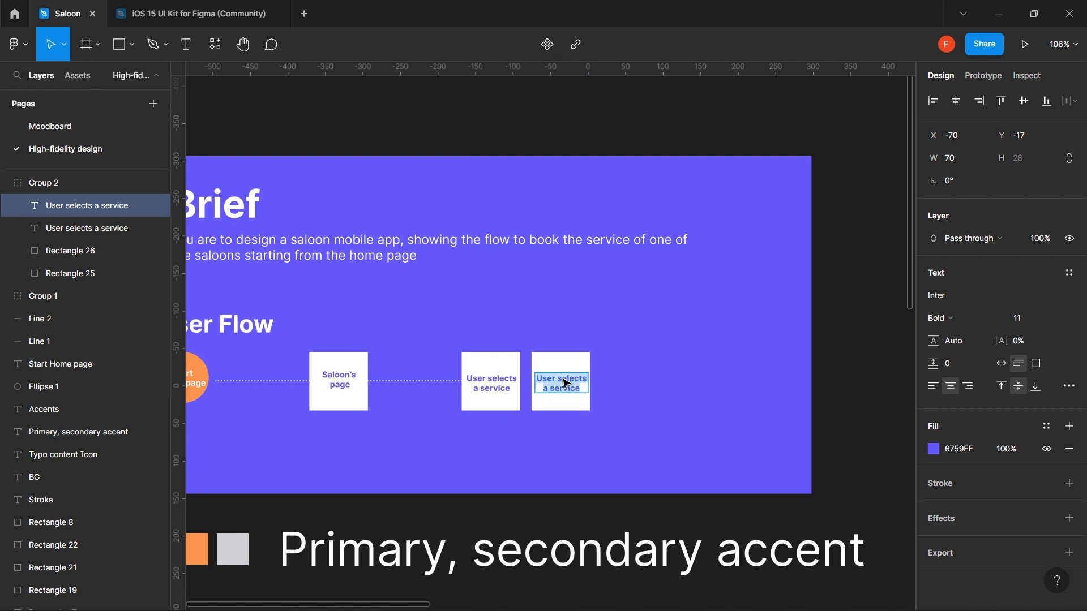
text(Us)
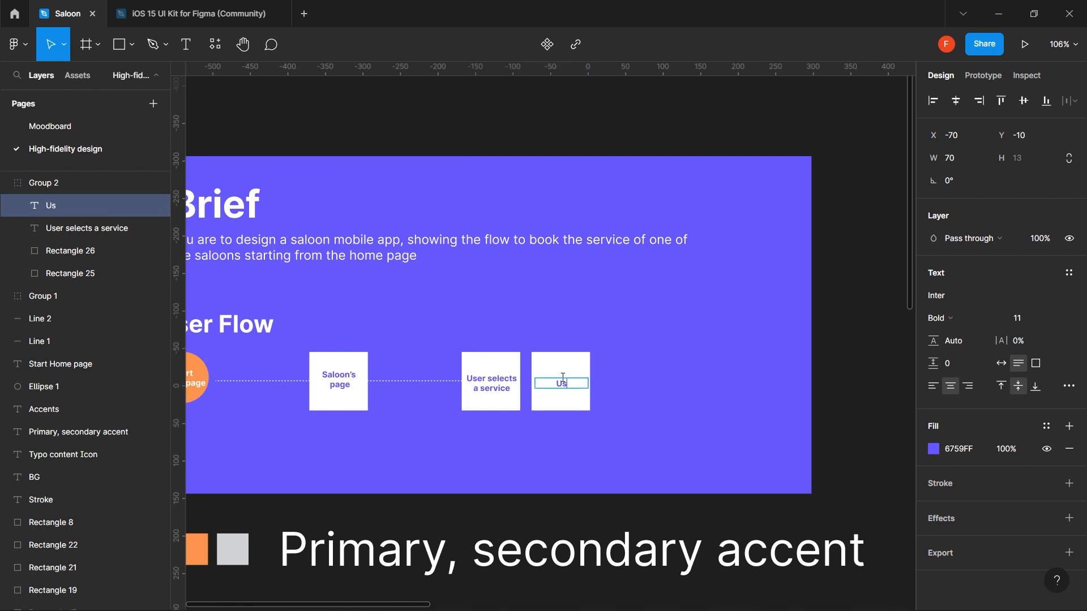
text(er)
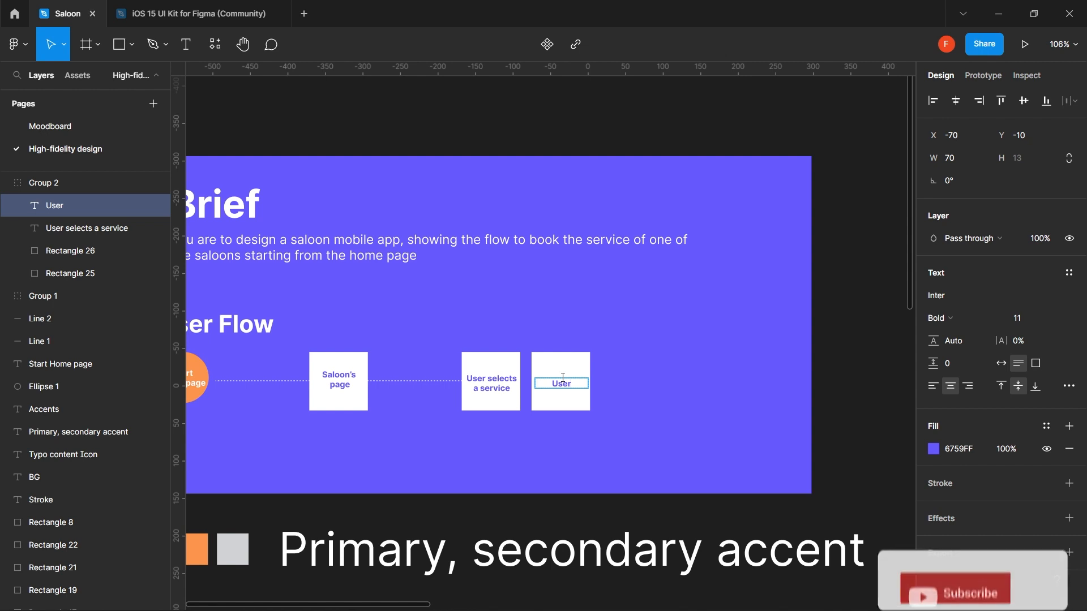
text( select)
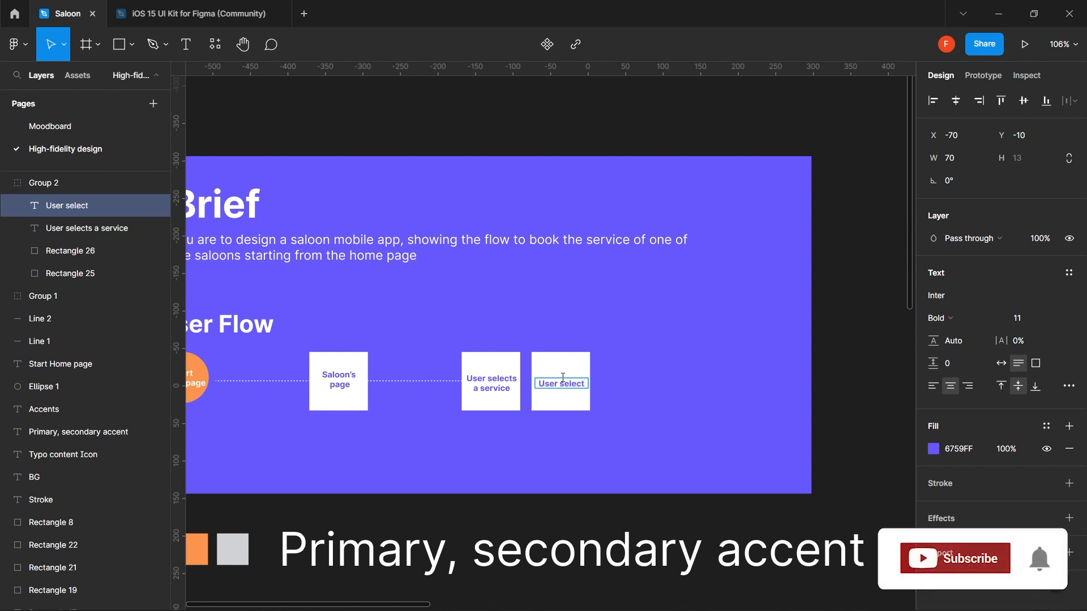
text(s date)
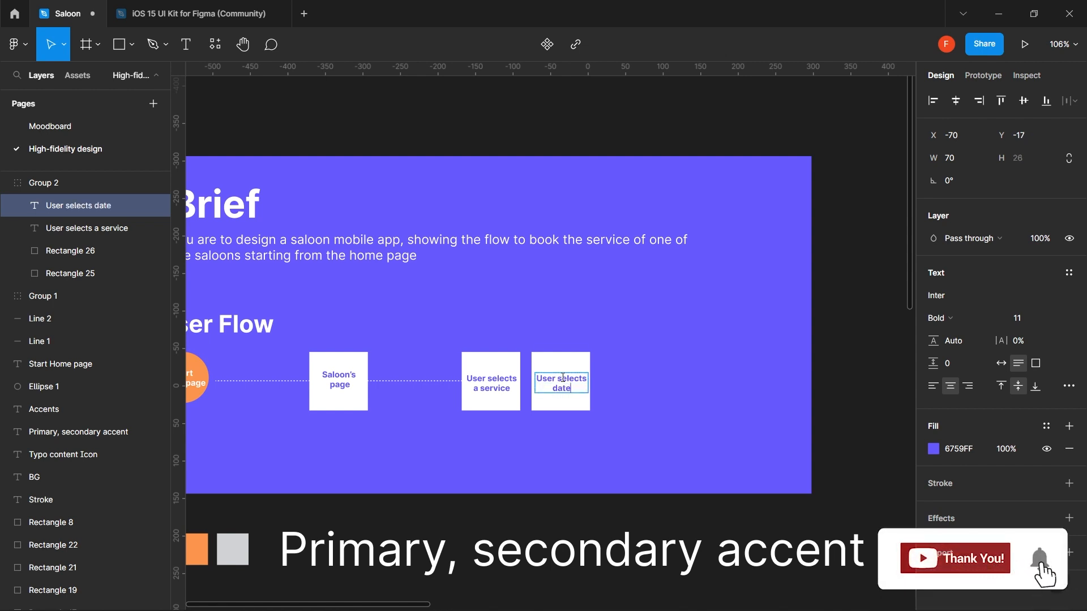
text( and time)
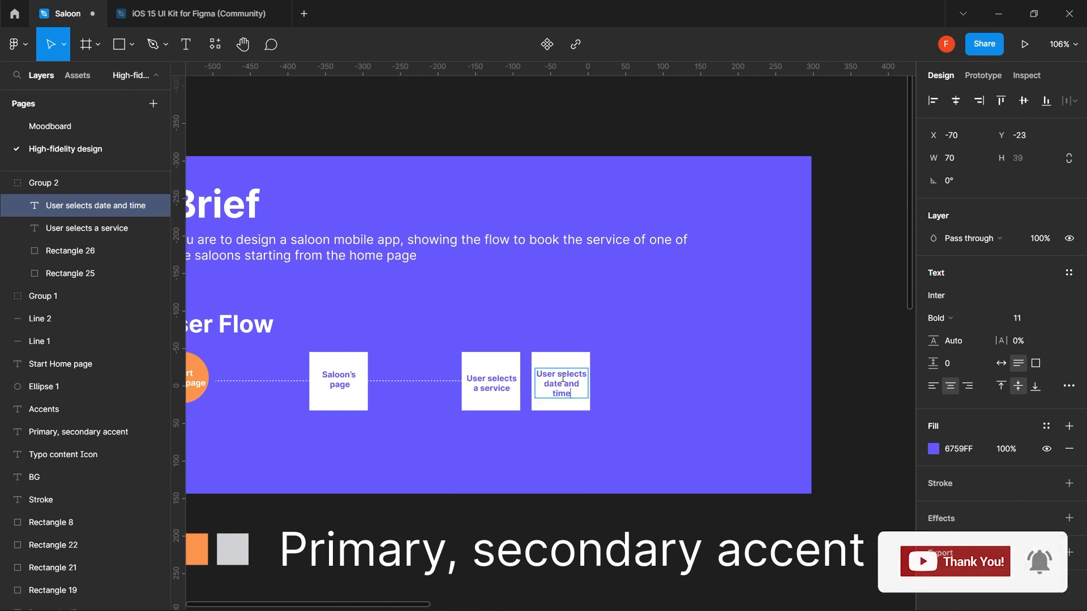
key(Escape)
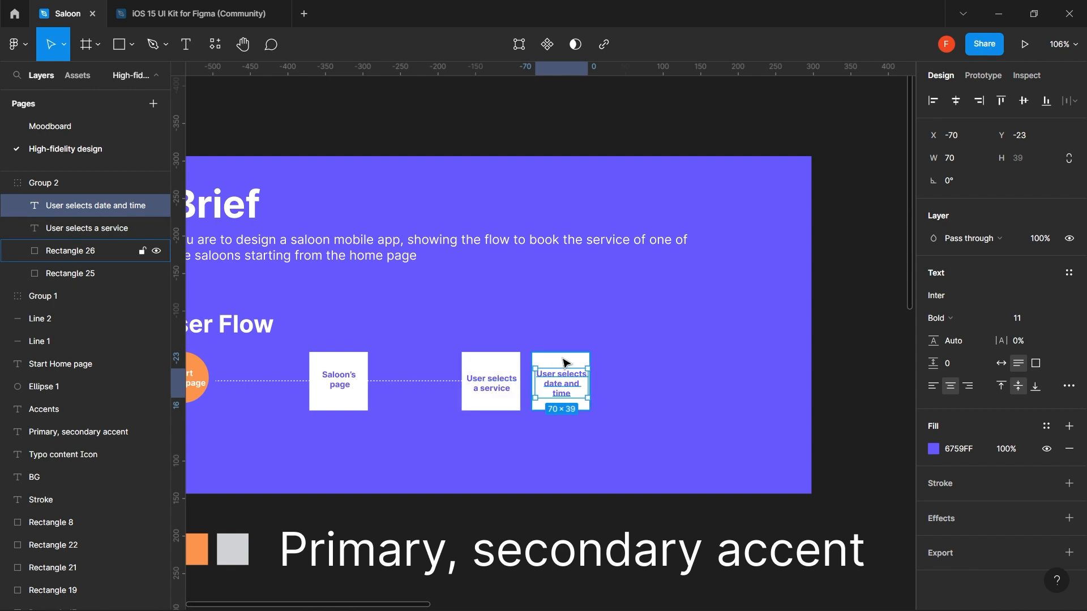
- Move the new card right and shorten the first two connectors to 51 and 56 wide
shift+click(565, 362)
drag(565, 362, 590, 373)
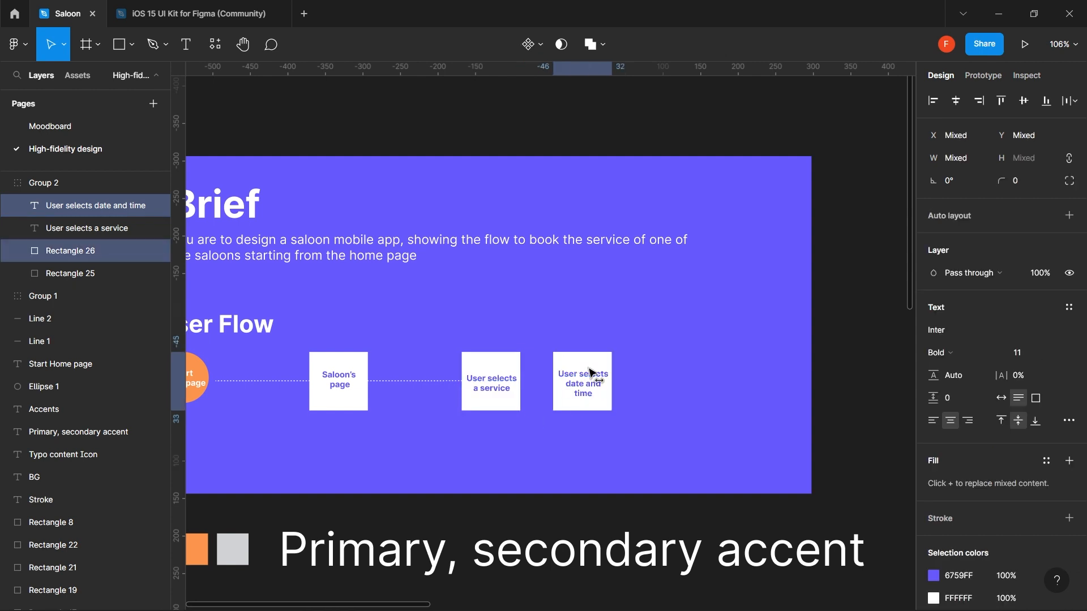
click(422, 381)
scroll(340, 383, left, 2)
scroll(339, 383, left, 5)
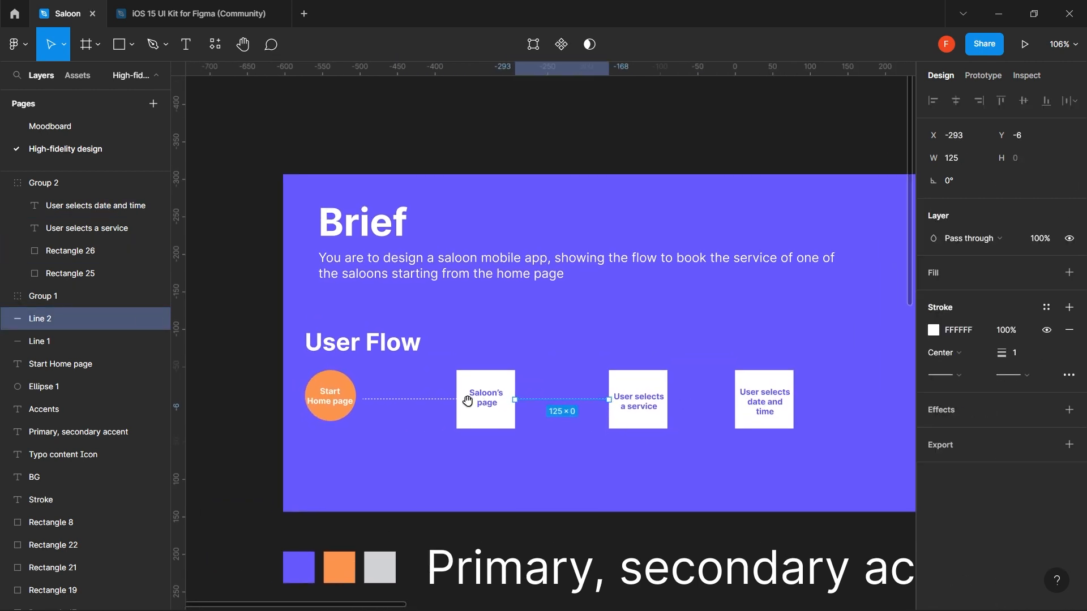
click(444, 400)
drag(458, 400, 402, 402)
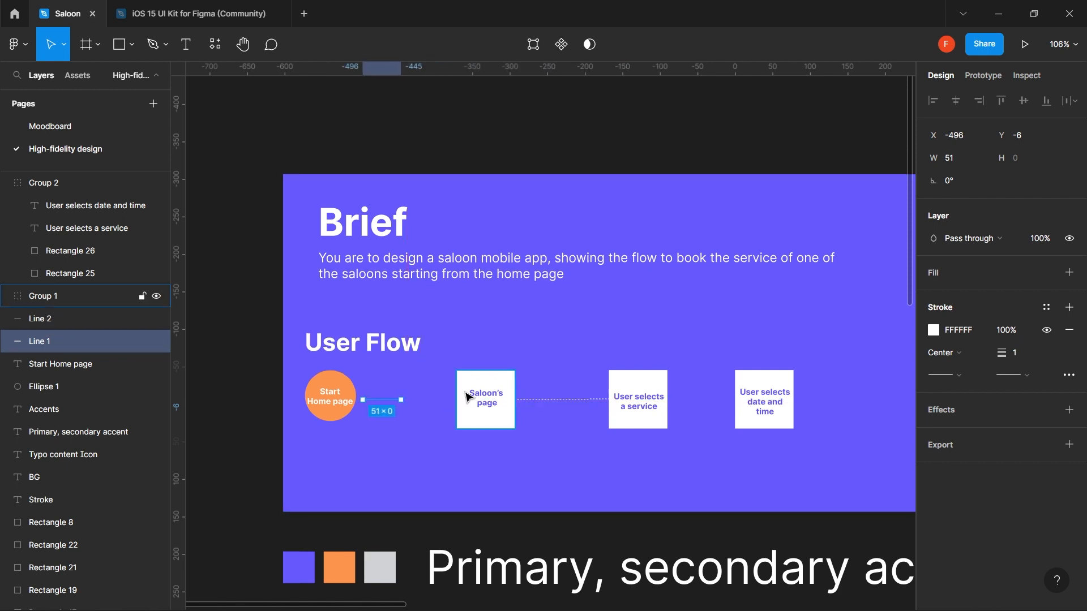
click(549, 400)
drag(608, 400, 557, 399)
- Tighten the flow by moving the Saloon's page card and following cards left
click(488, 400)
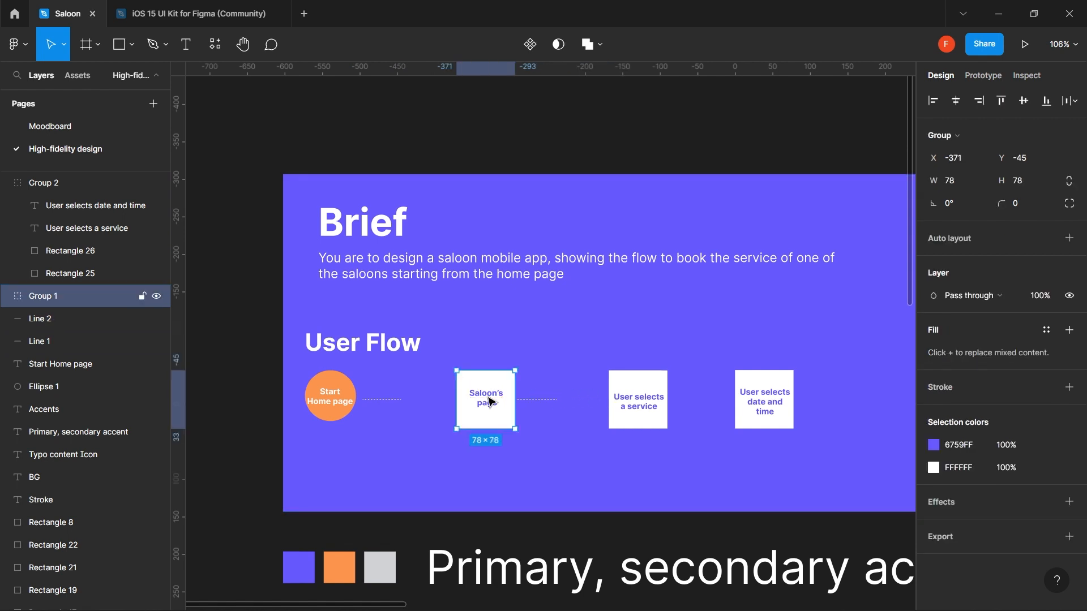
drag(488, 399, 443, 401)
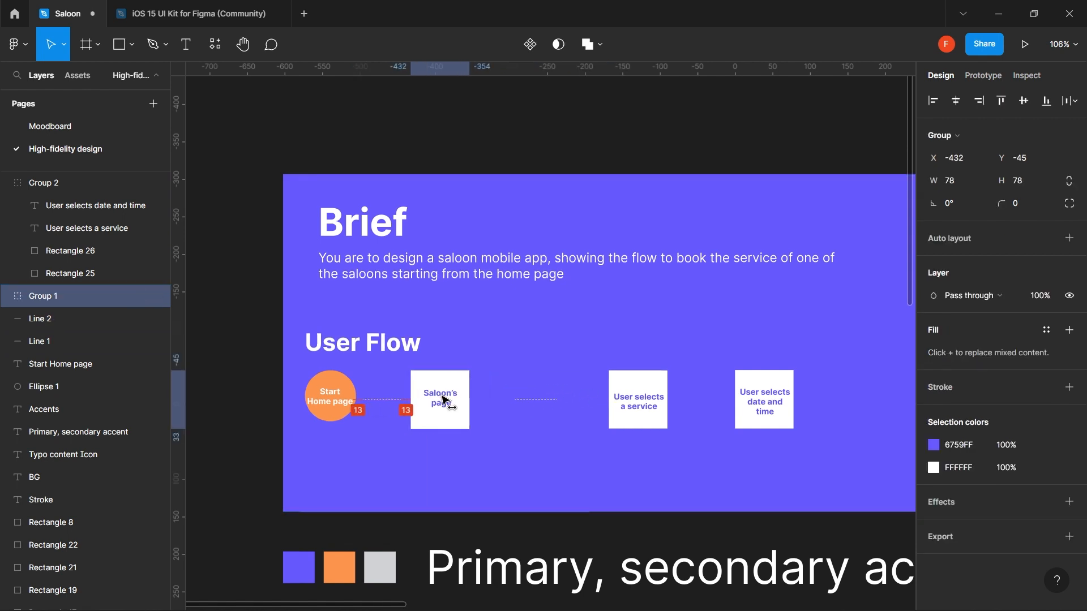
click(547, 400)
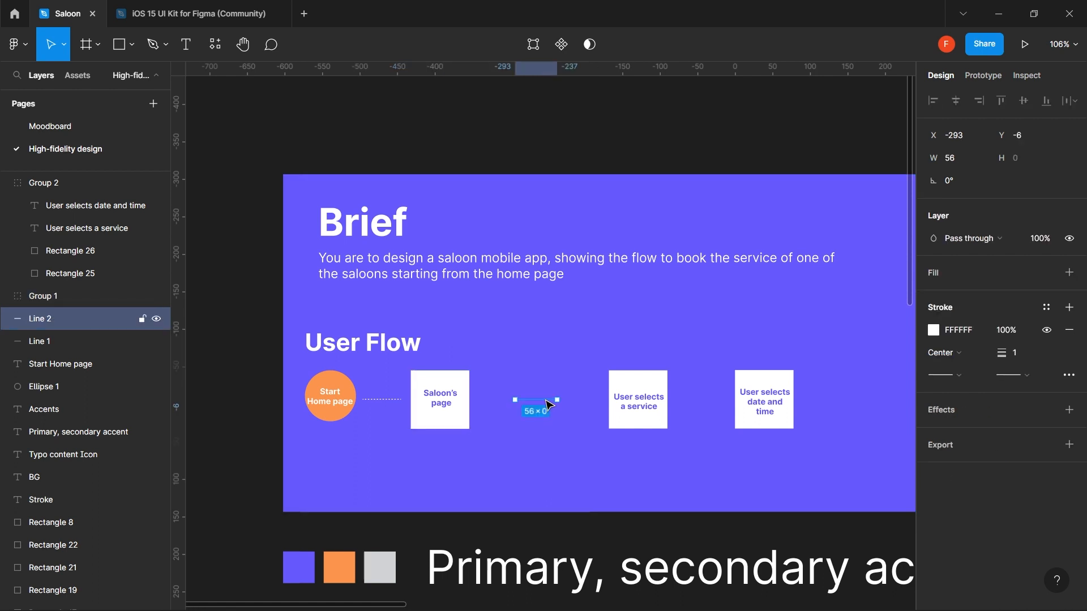
shift+click(638, 401)
drag(635, 402, 596, 404)
click(577, 328)
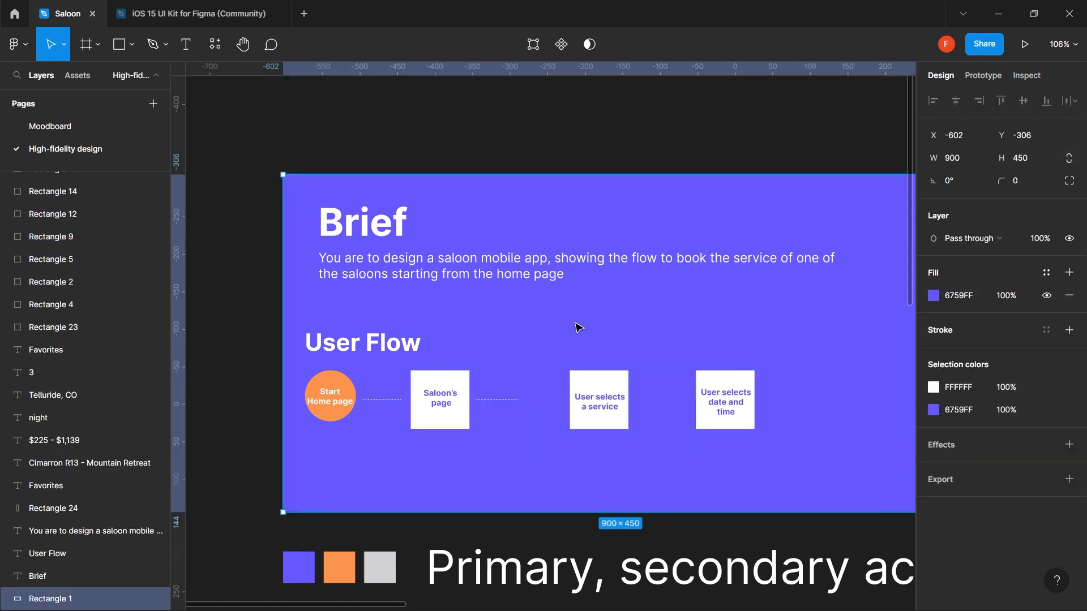
- Pull the date card out of the group, move the service card left, and copy a connector before the date card
click(592, 398)
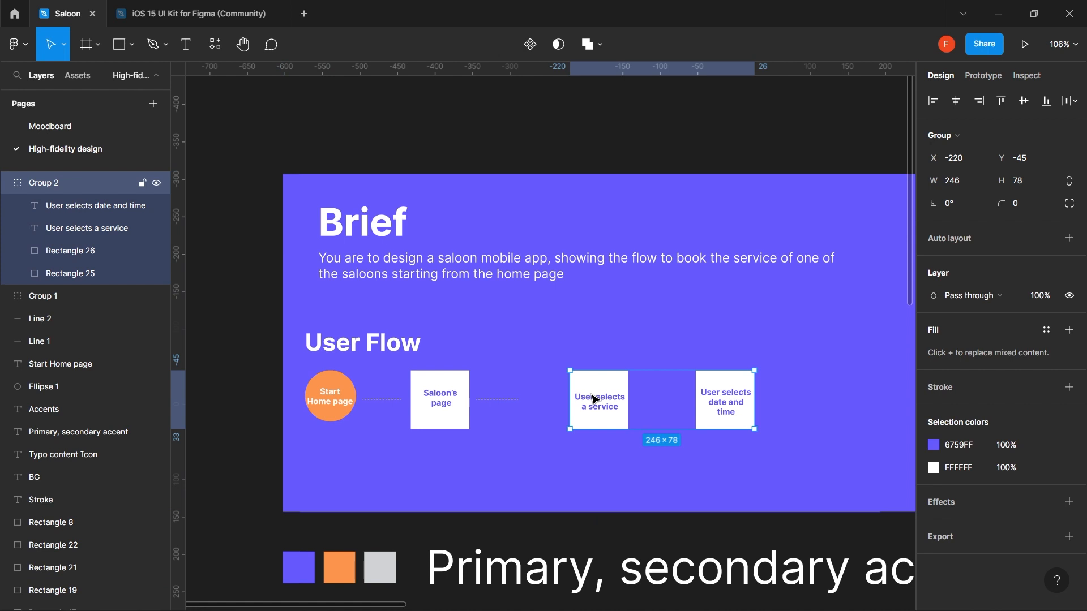
double_click(728, 399)
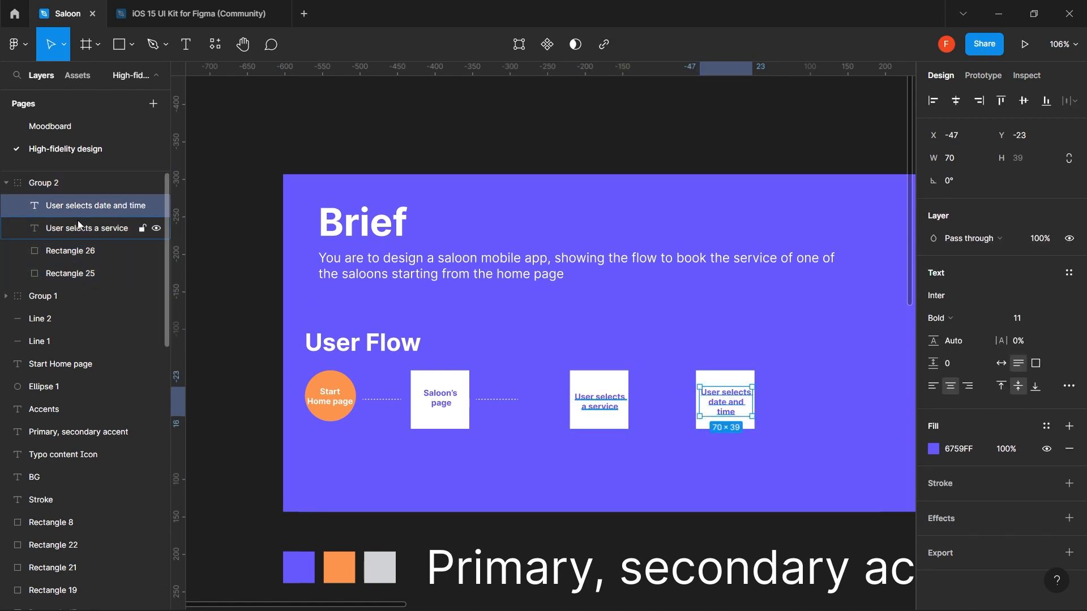
shift+click(78, 253)
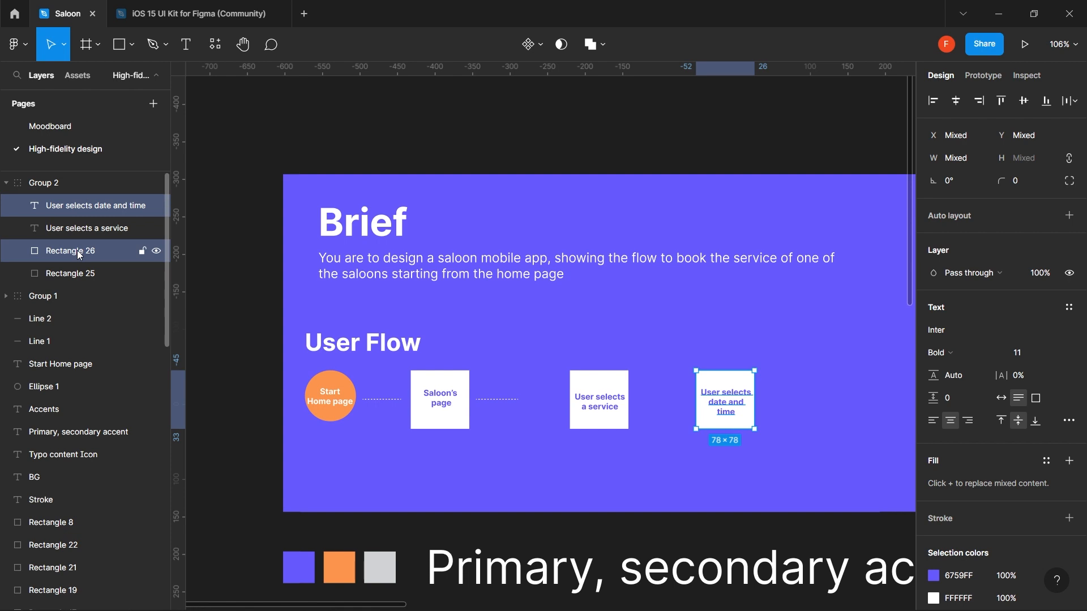
key(Delete)
click(595, 412)
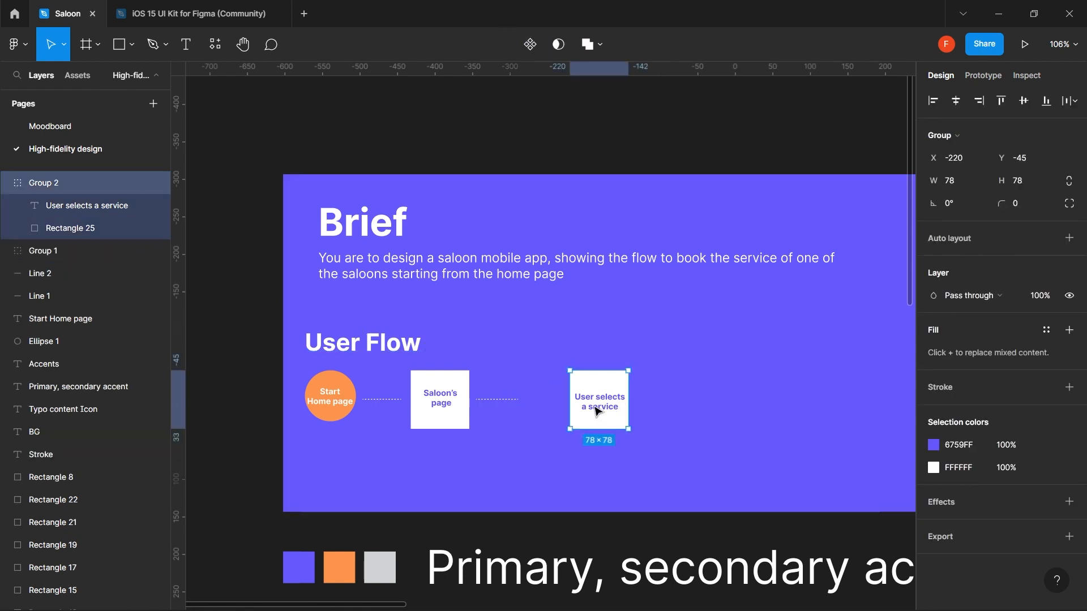
drag(596, 411, 553, 411)
click(622, 409)
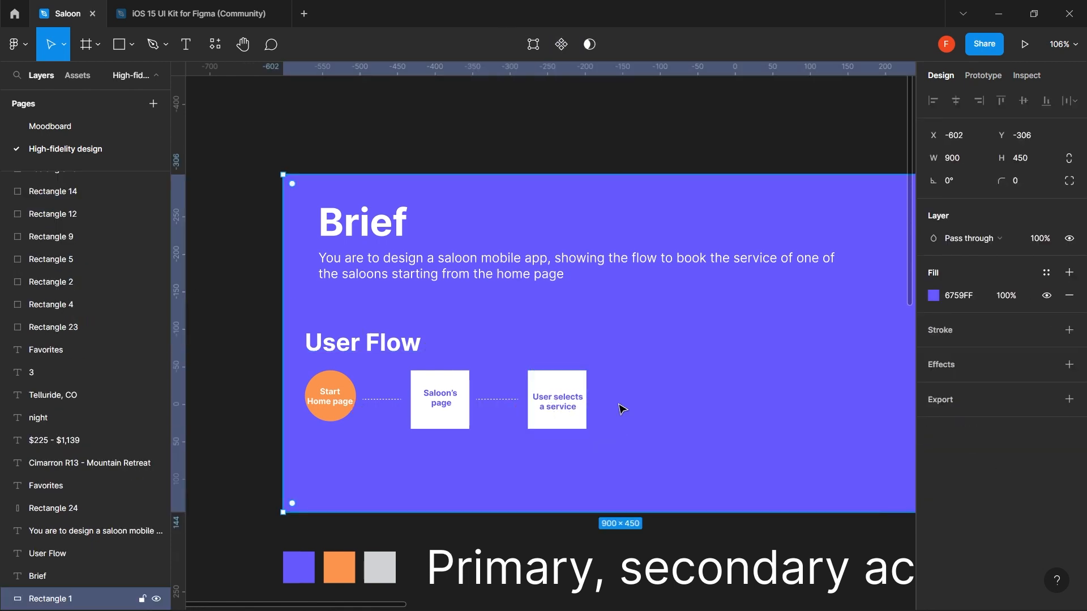
key(ctrl+v)
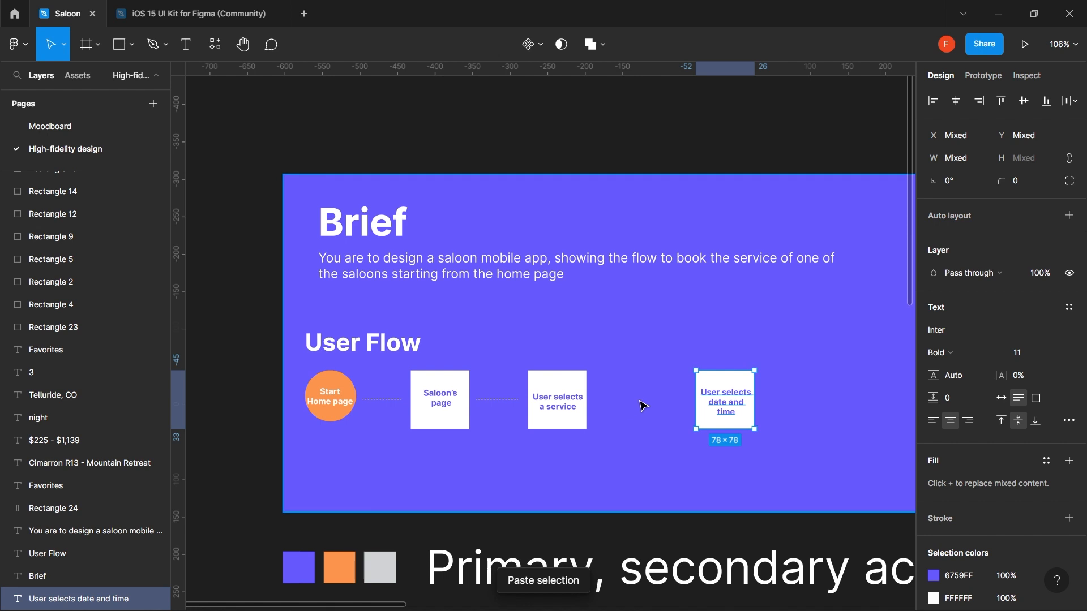
click(511, 401)
drag(511, 402, 632, 404)
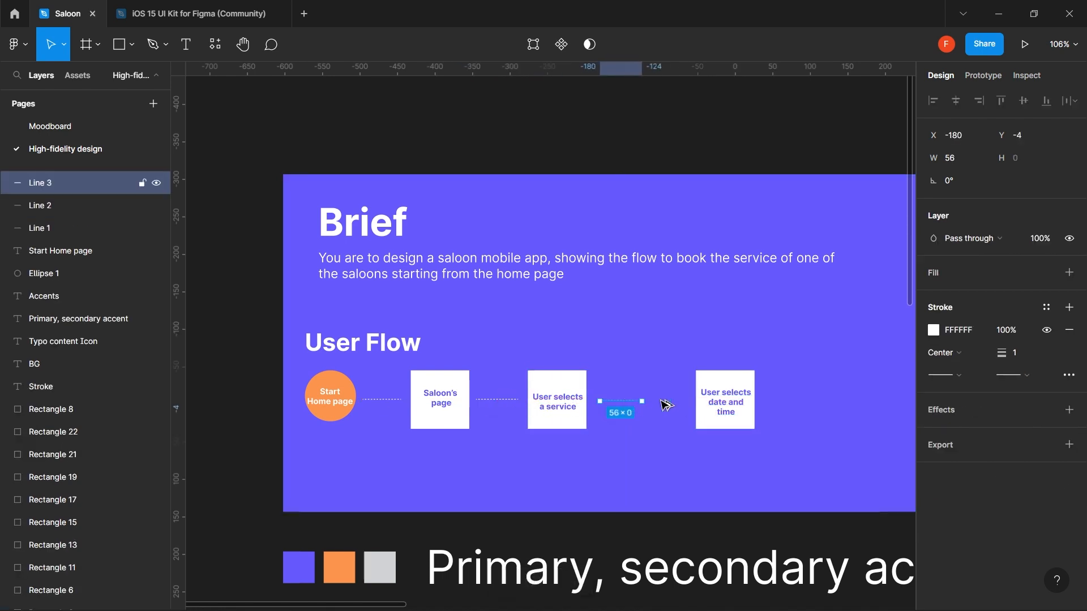
- Group the 'User selects date and time' label with its white square
double_click(725, 403)
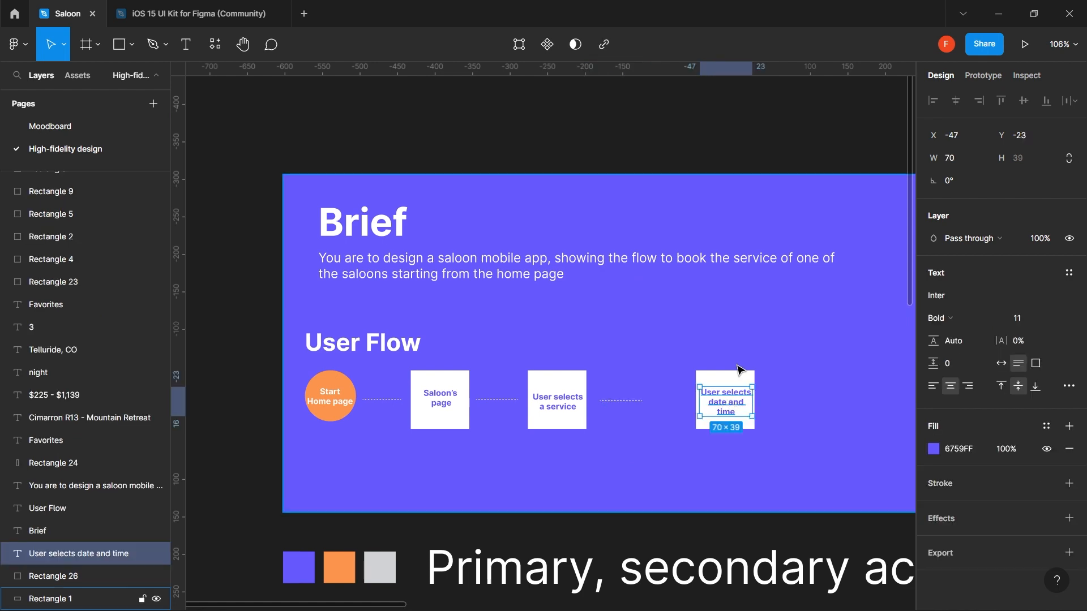
key(super+space)
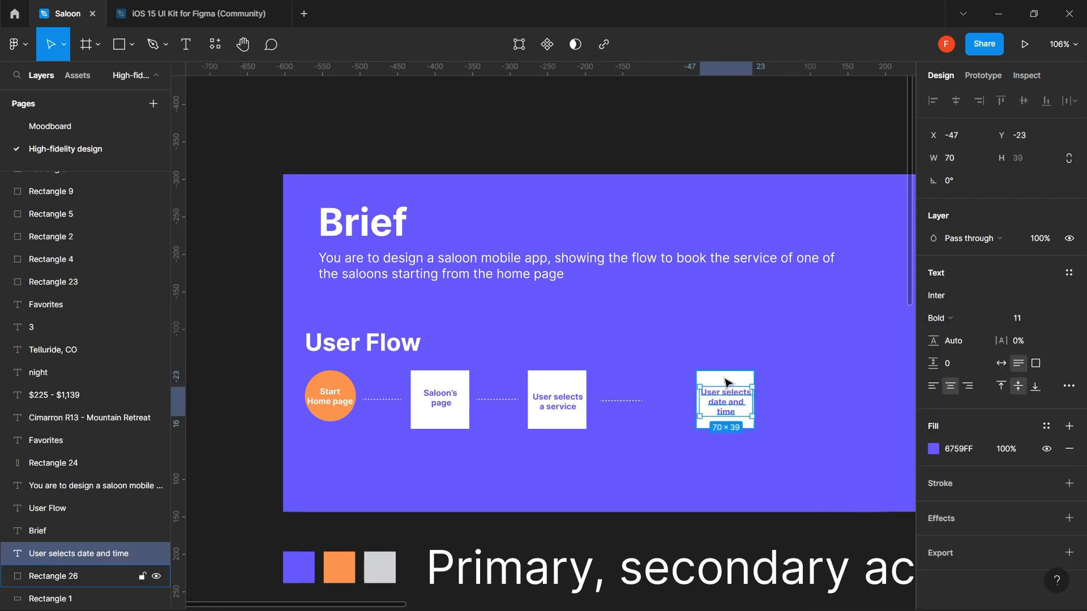
shift+click(726, 383)
key(ctrl+g)
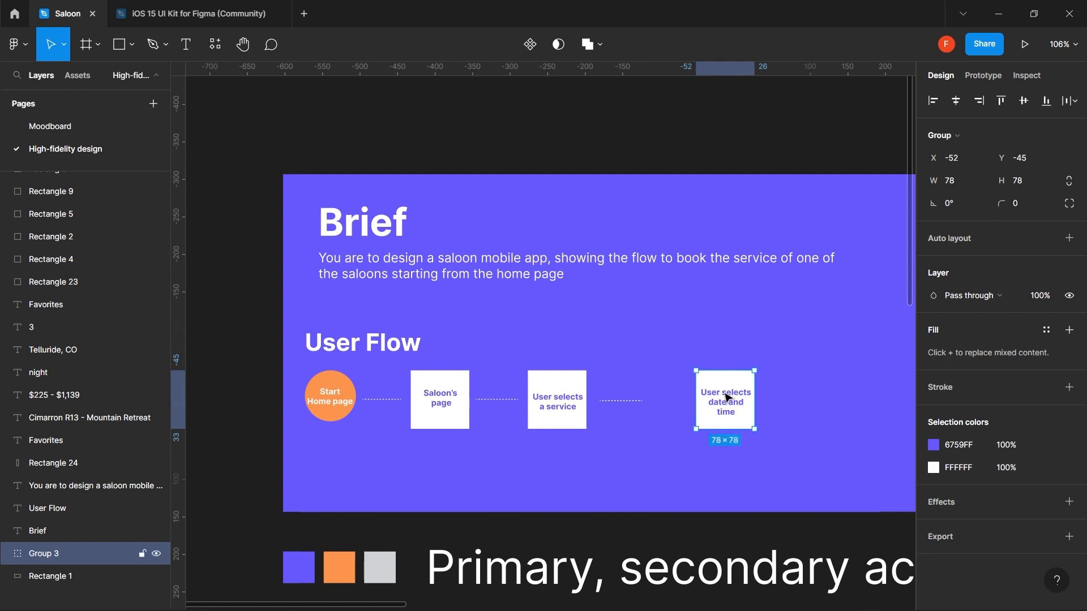
- Duplicate the date-and-time card with its dashed connector to the right
drag(732, 408, 606, 411)
key(ctrl+z)
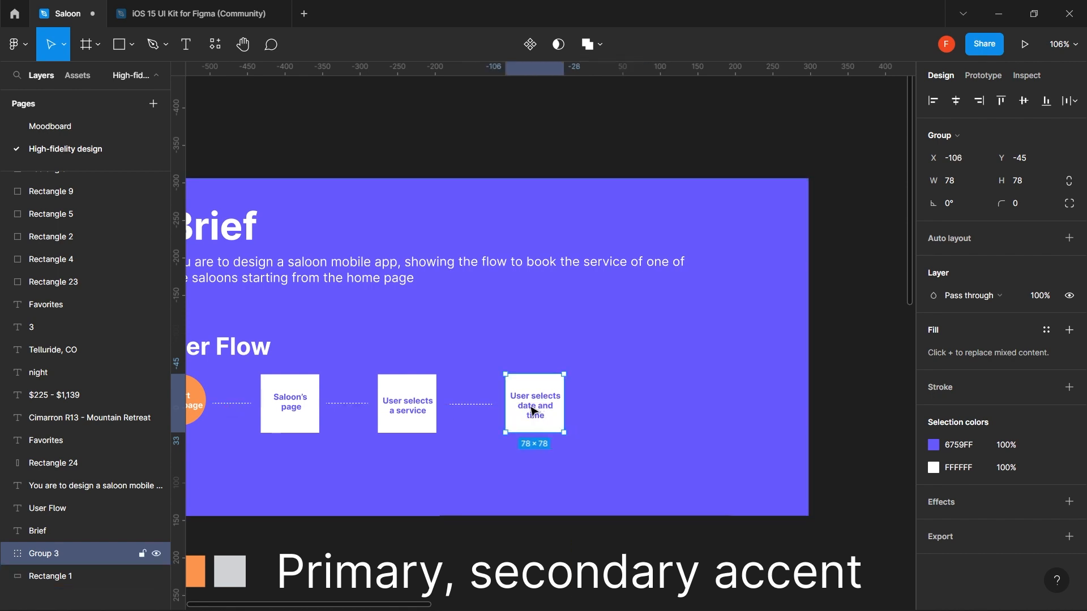
shift+click(488, 405)
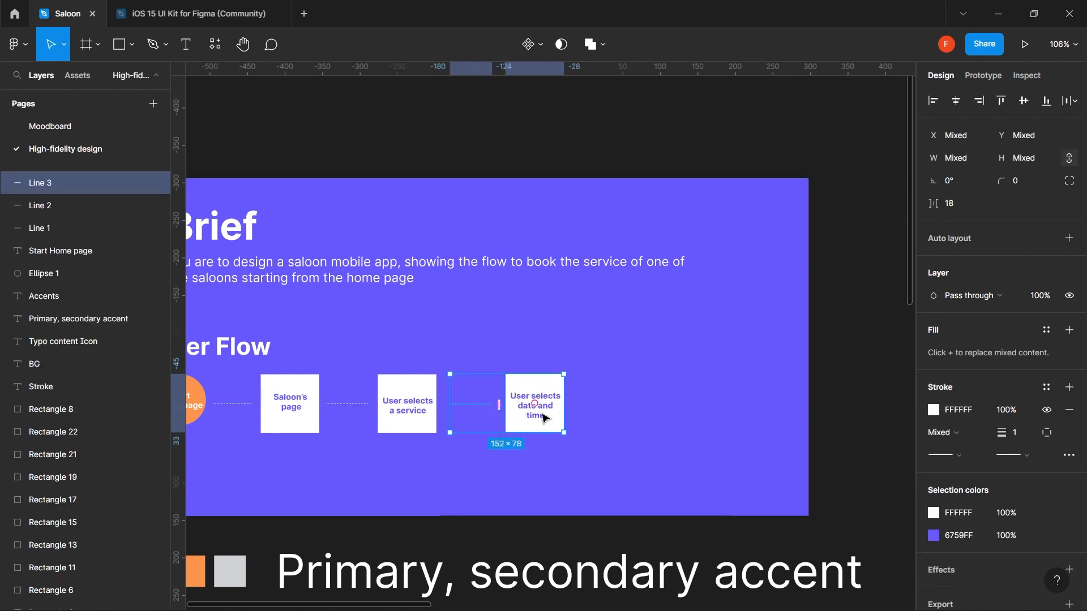
drag(545, 417, 670, 422)
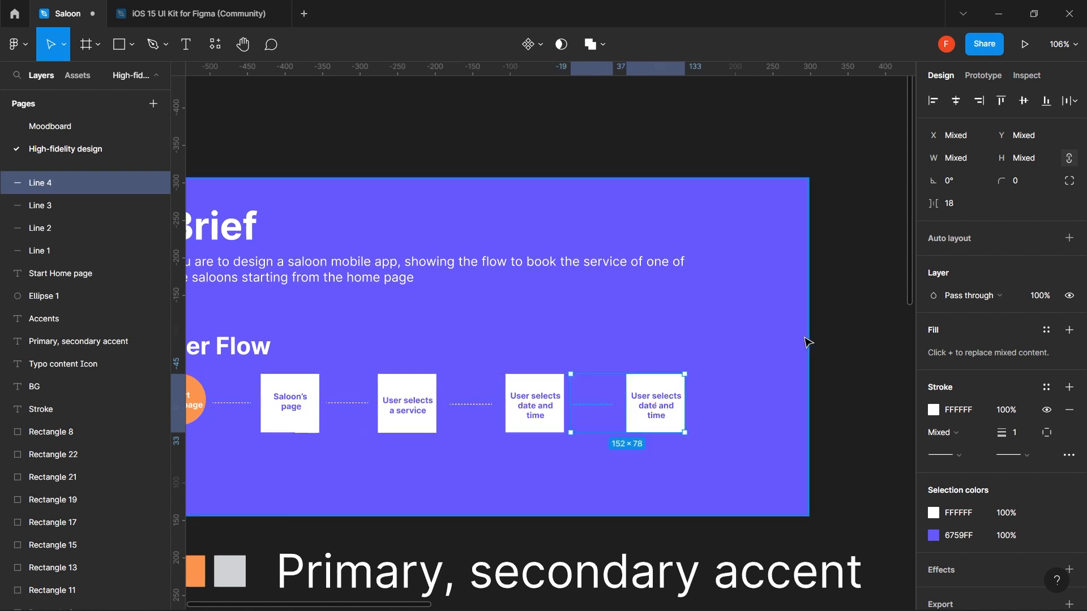
click(822, 328)
- Label the new card 'User sees available staffs', fixing the 'availble' typo
double_click(671, 403)
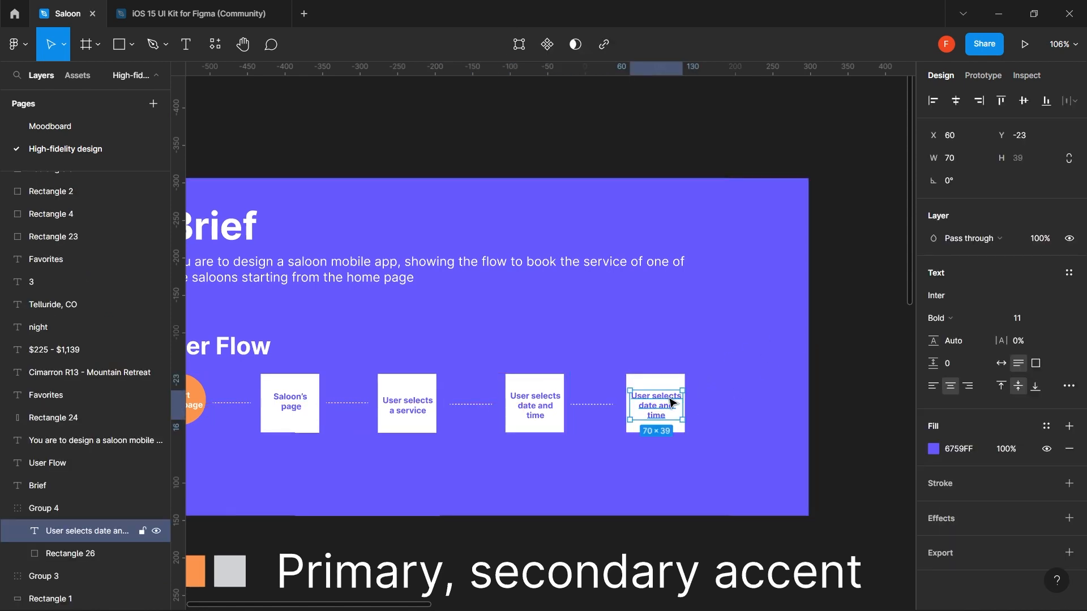
double_click(669, 399)
text(User see)
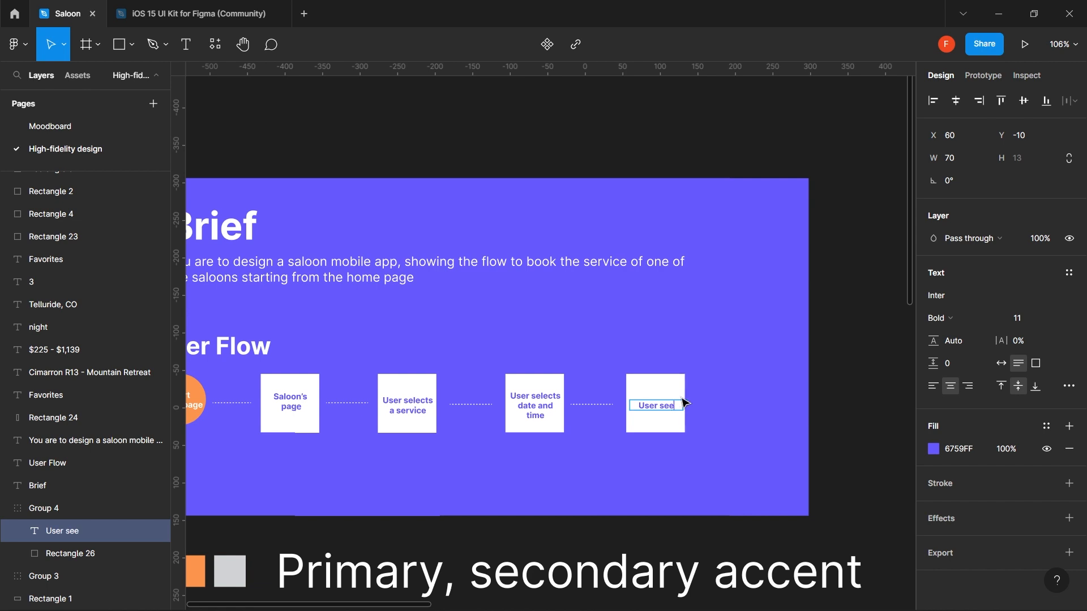
text(s avail)
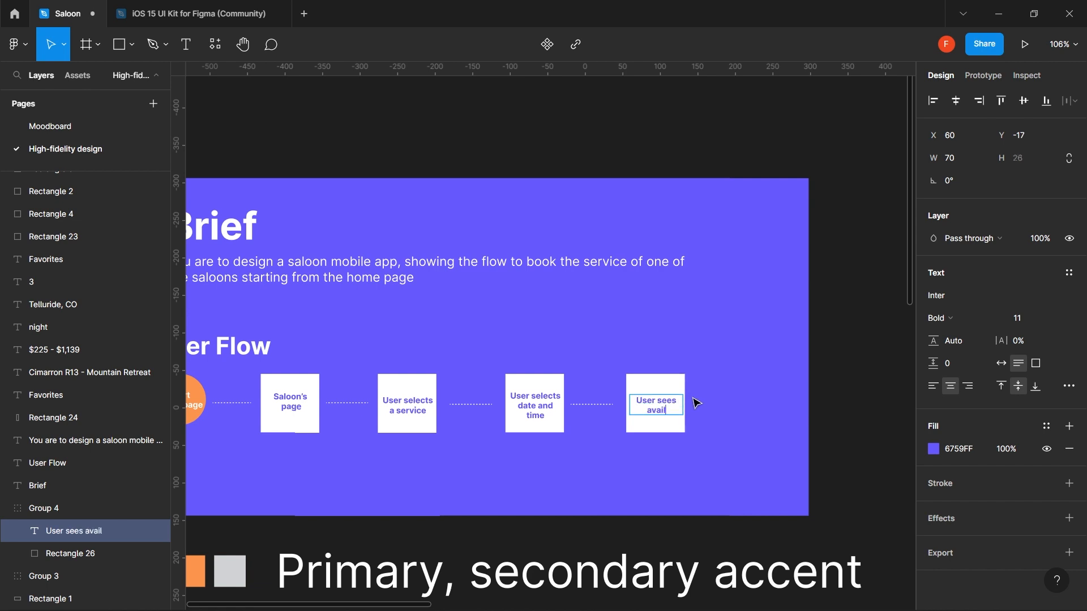
text(ble staffs)
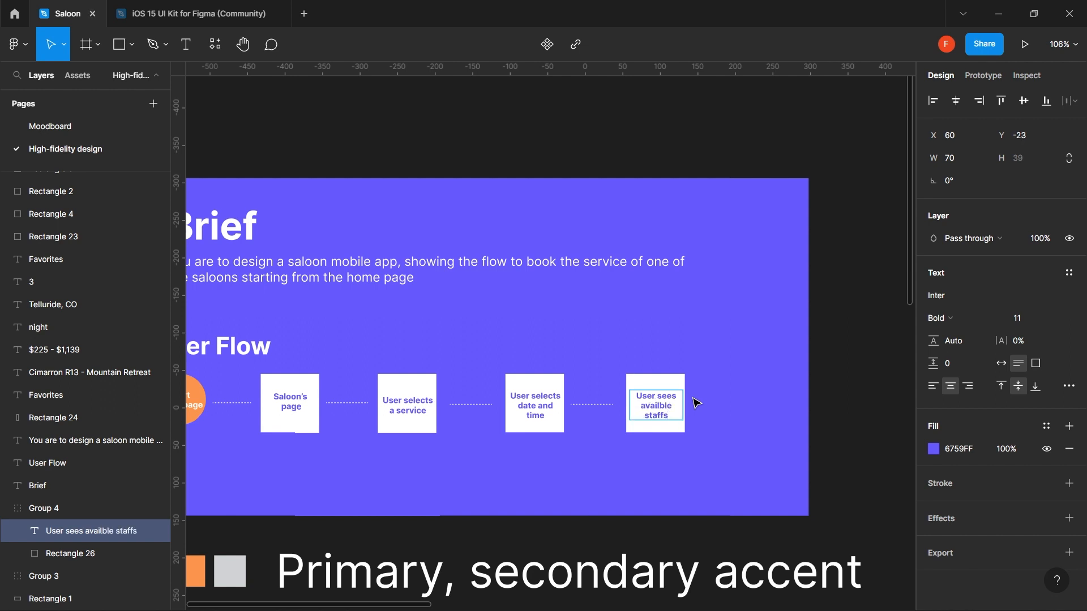
key(Escape)
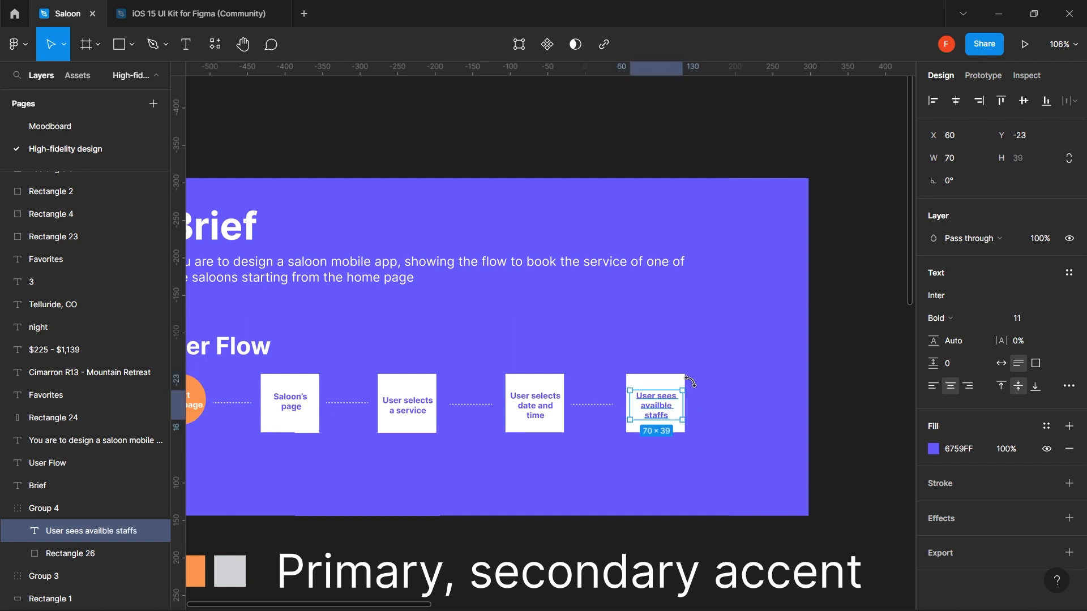
double_click(662, 414)
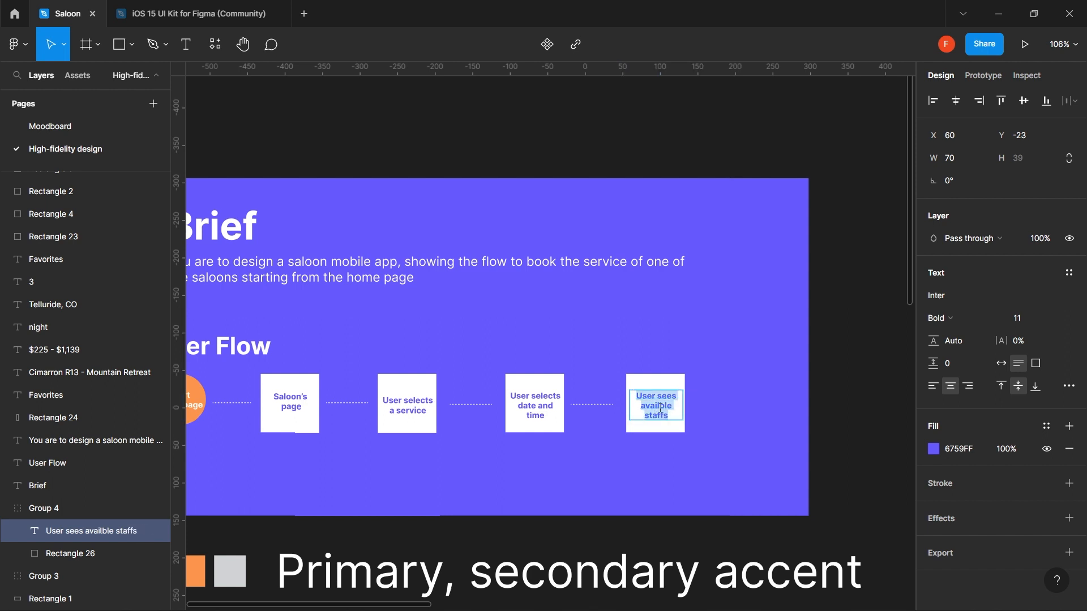
drag(673, 406, 633, 407)
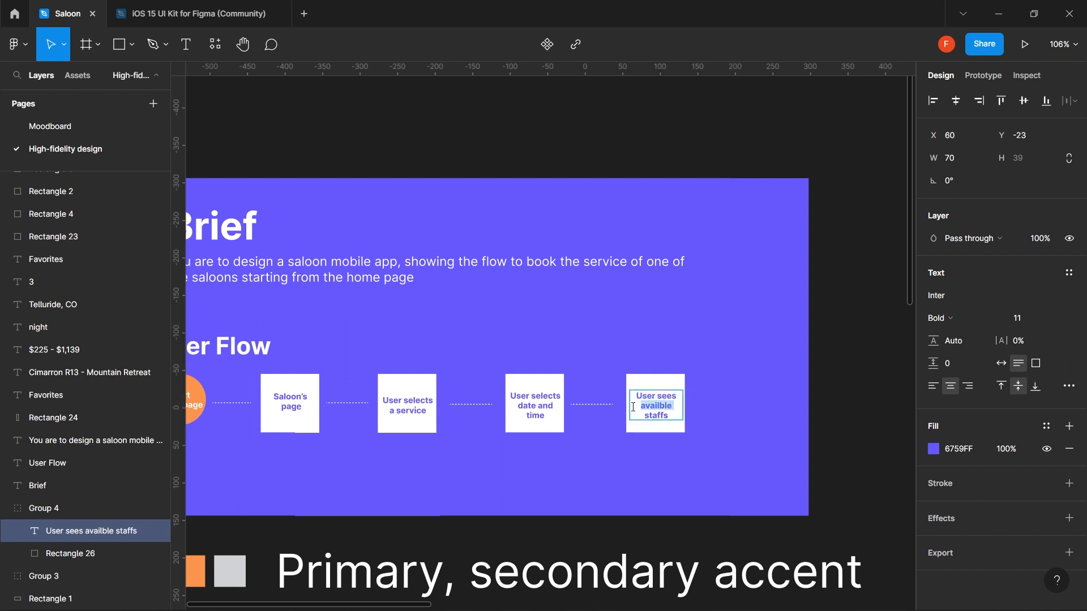
text(available)
key(Escape)
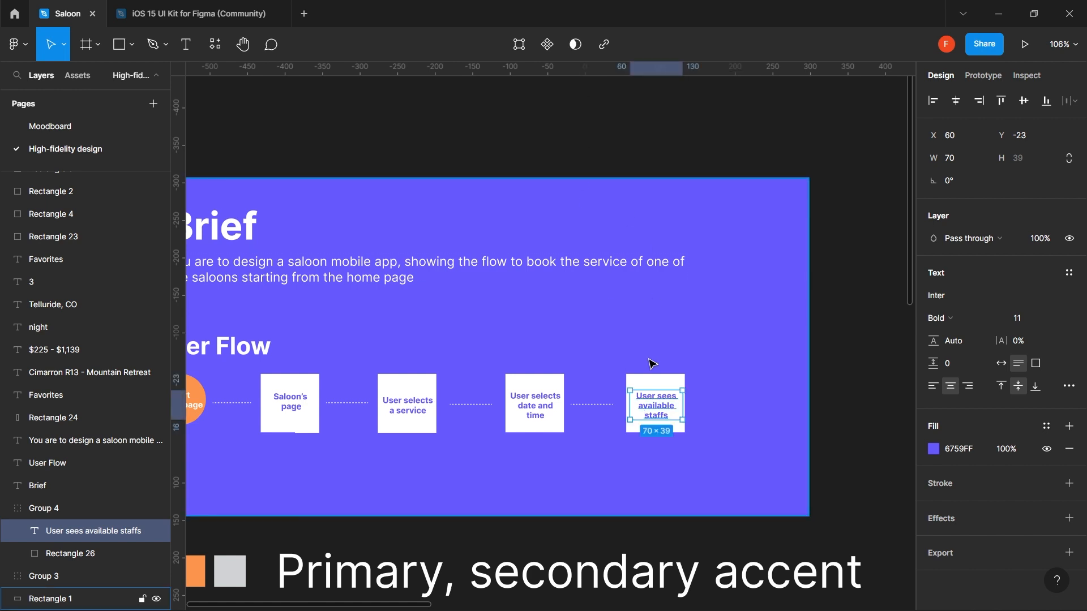
- Duplicate the last step box together with its dashed connector to the right
shift+click(650, 383)
alt+drag(654, 416, 719, 417)
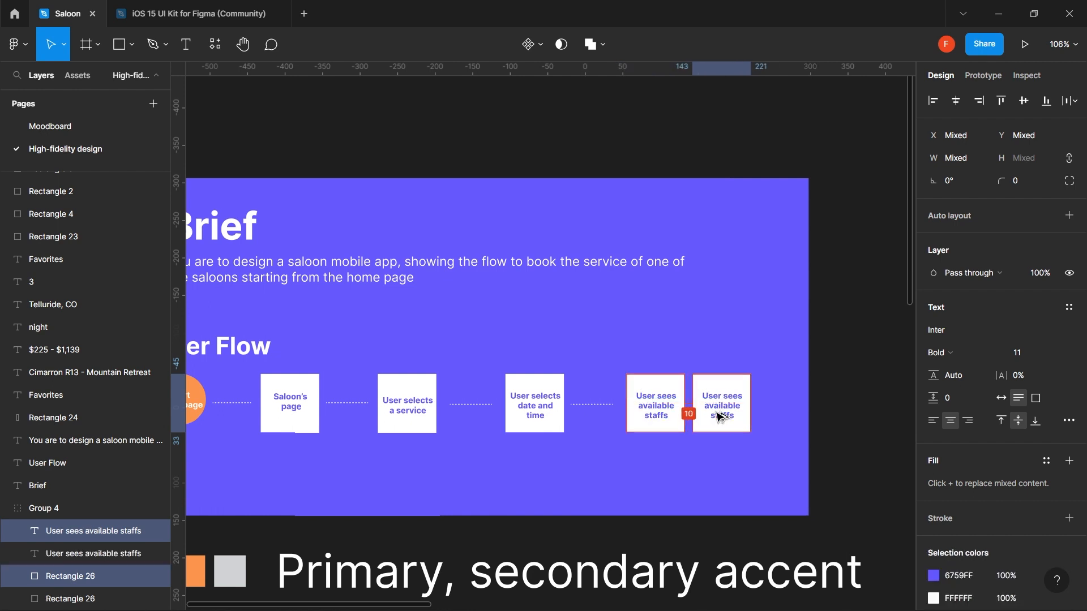
key(ctrl+z)
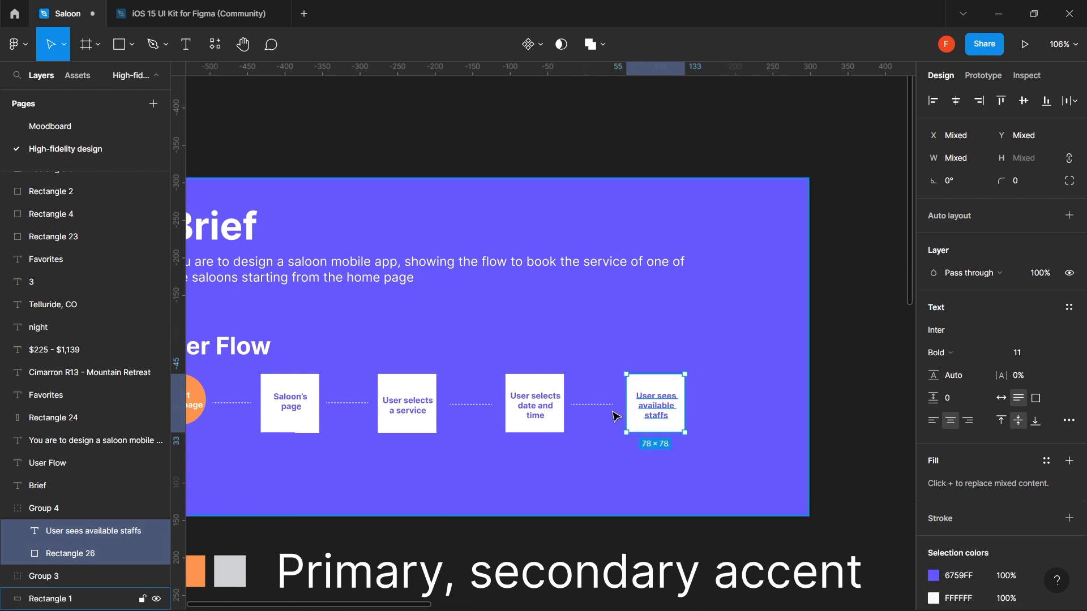
shift+click(603, 406)
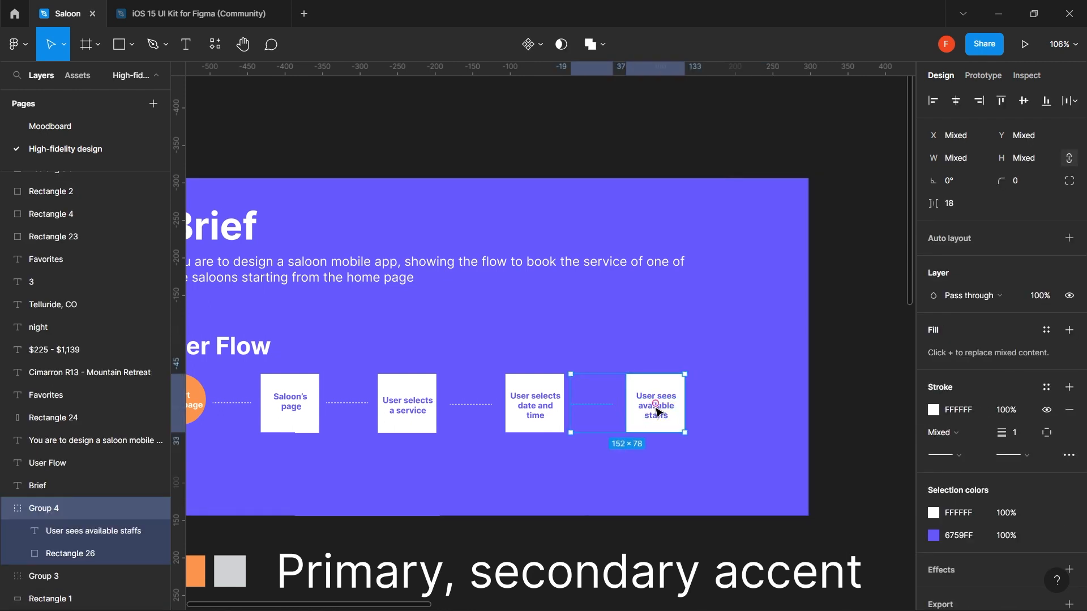
alt+drag(654, 413, 779, 400)
- Start the last card's label as 'Confirm the'
click(822, 379)
scroll(772, 400, right, 3)
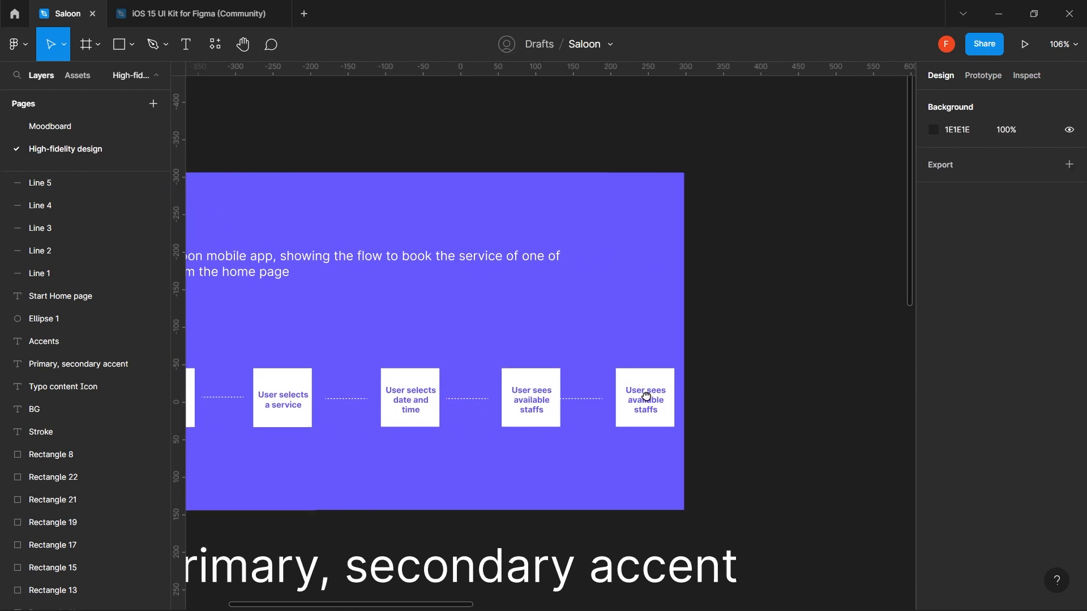
double_click(647, 402)
key(Return)
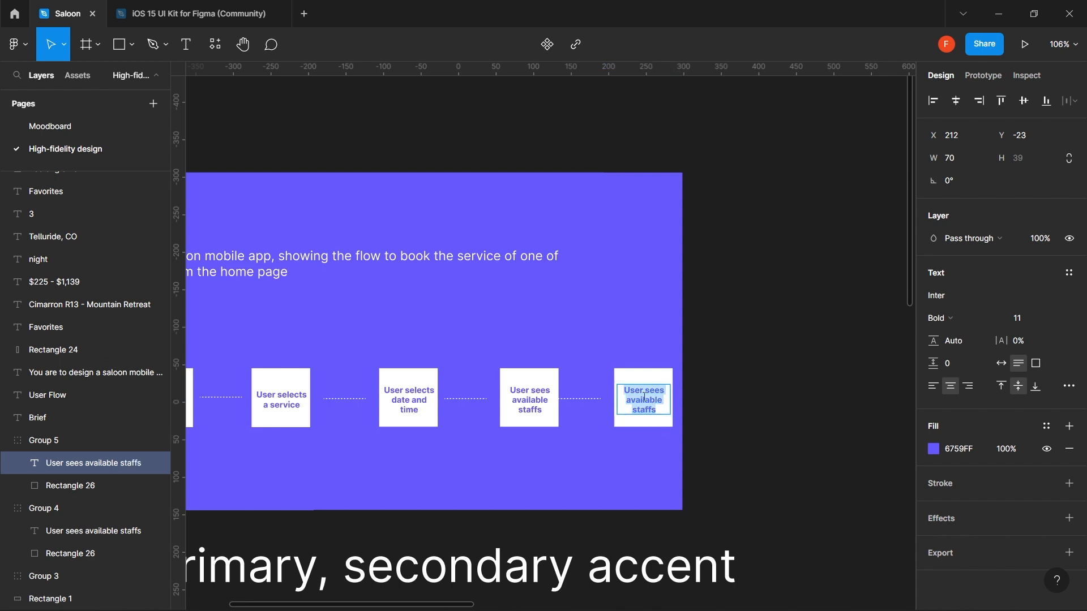
text(C)
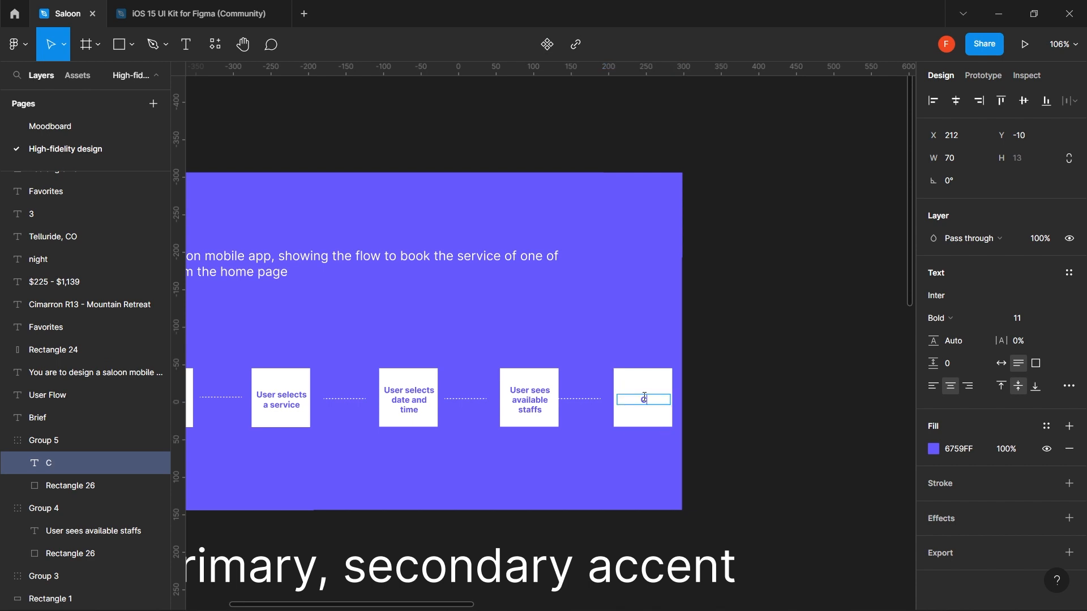
text(onfirm the)
- Append 'and select' to the fifth card's label
double_click(546, 405)
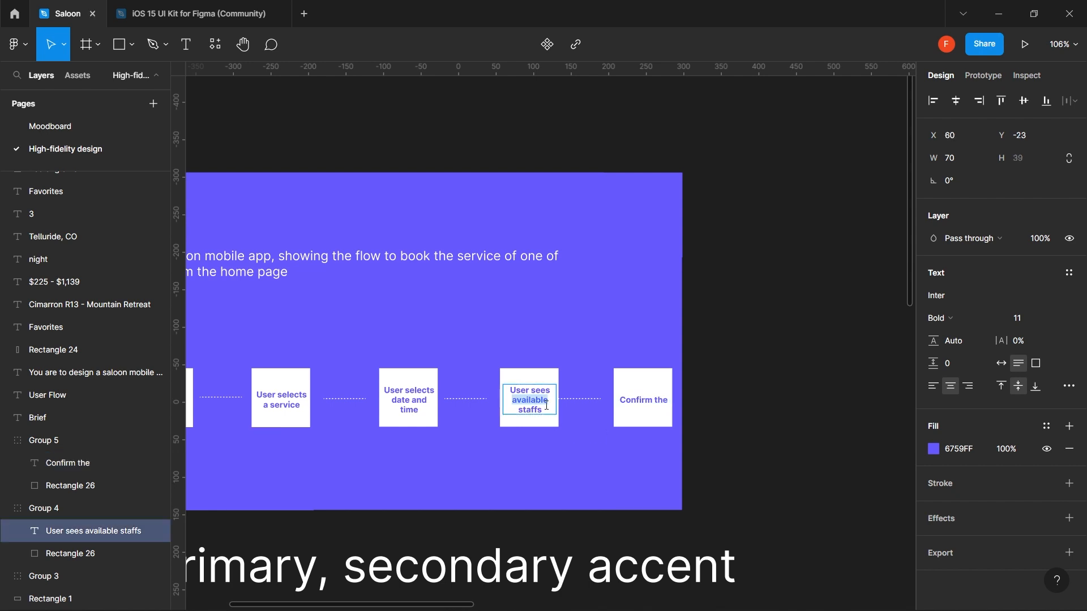
click(547, 405)
text(and s)
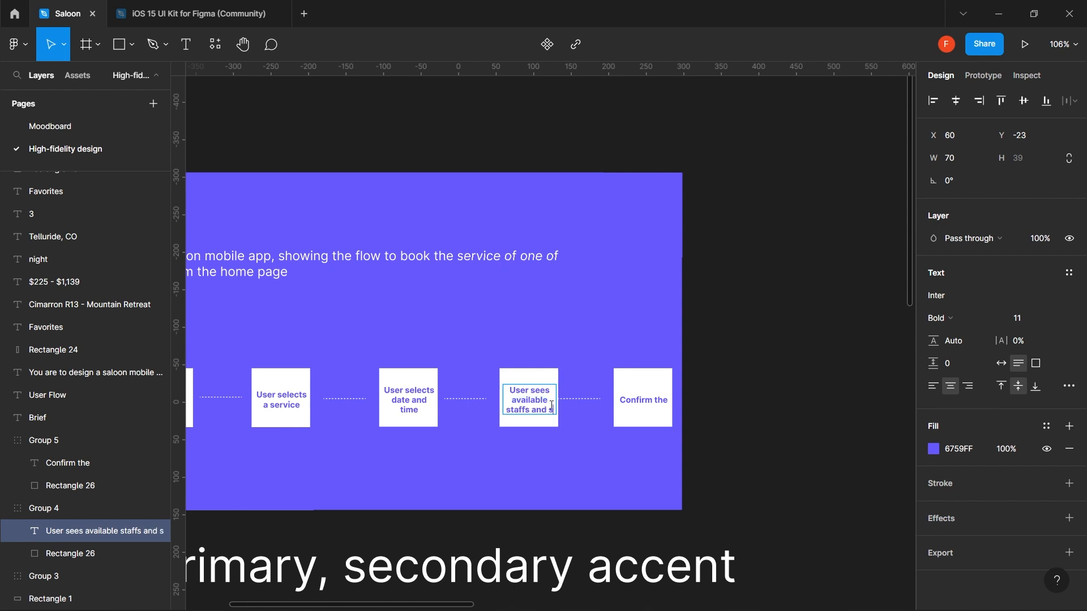
text(elect)
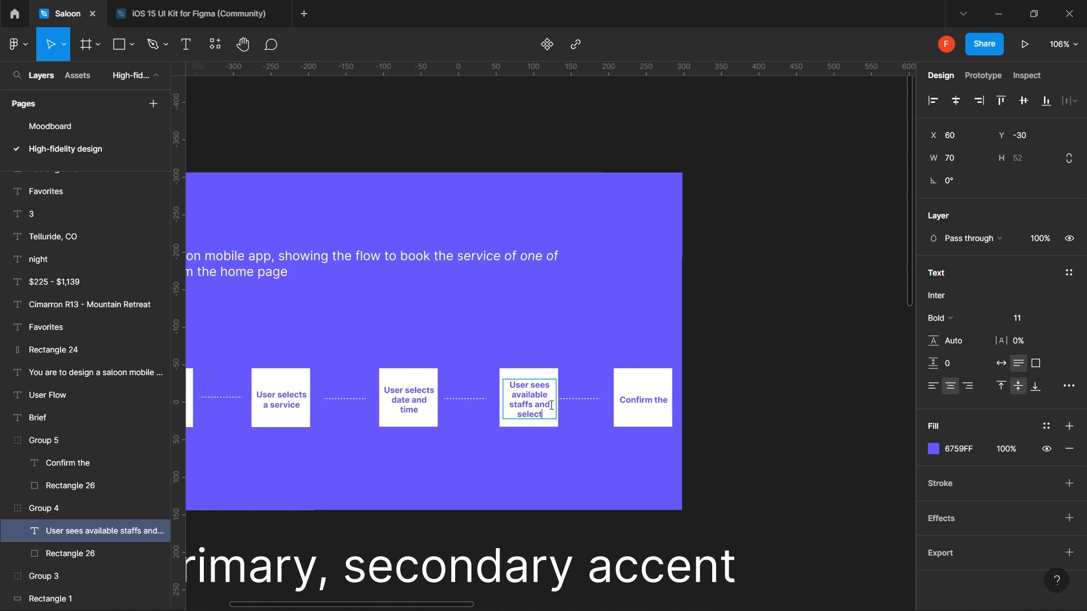
key(Escape)
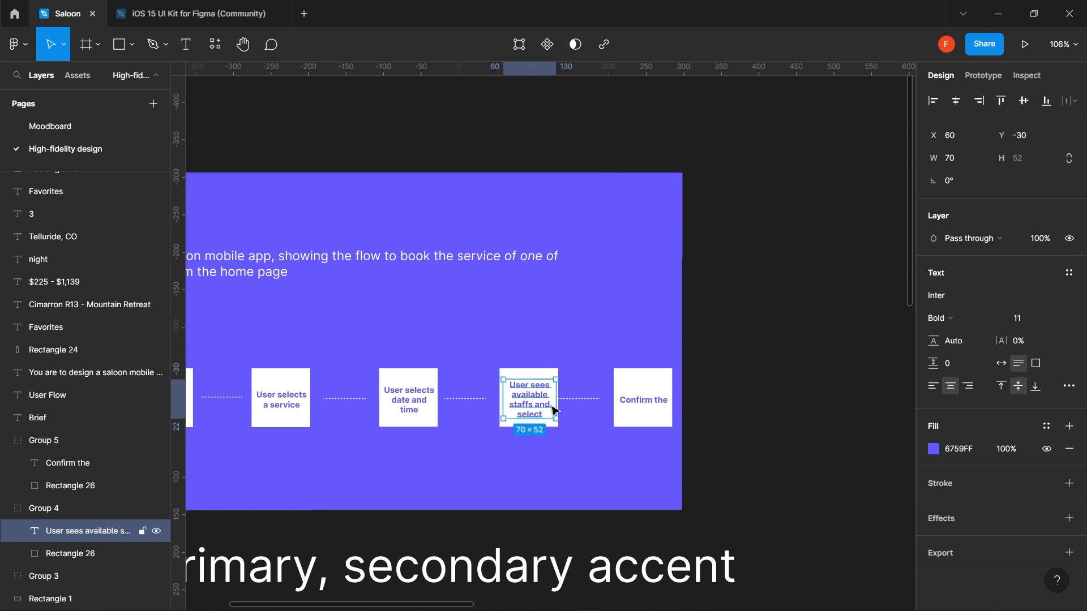
- Change the last card's label to 'Confirm book'
click(654, 406)
double_click(649, 404)
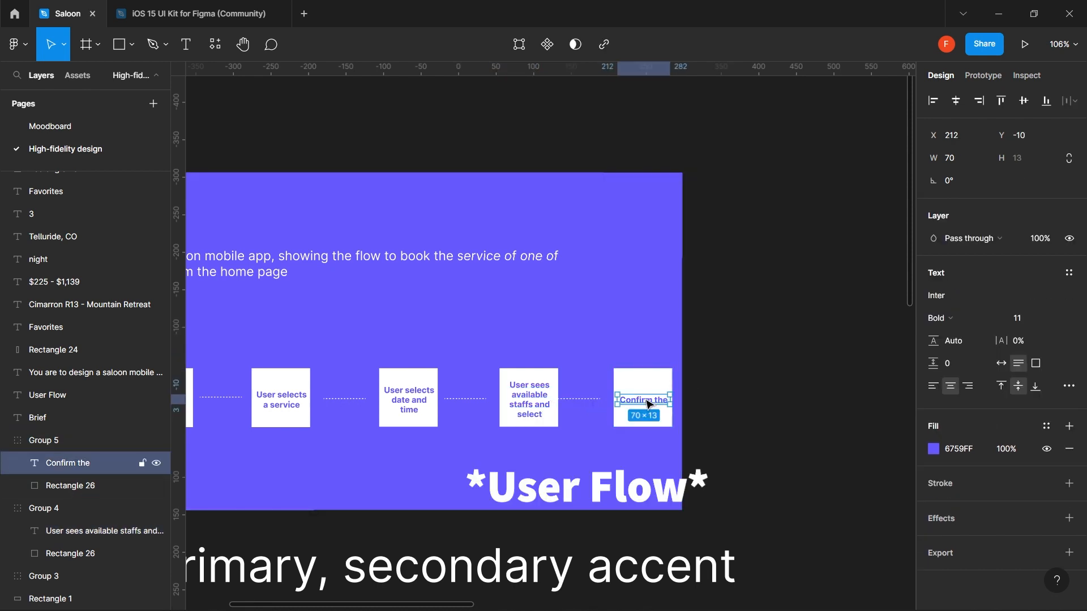
double_click(646, 401)
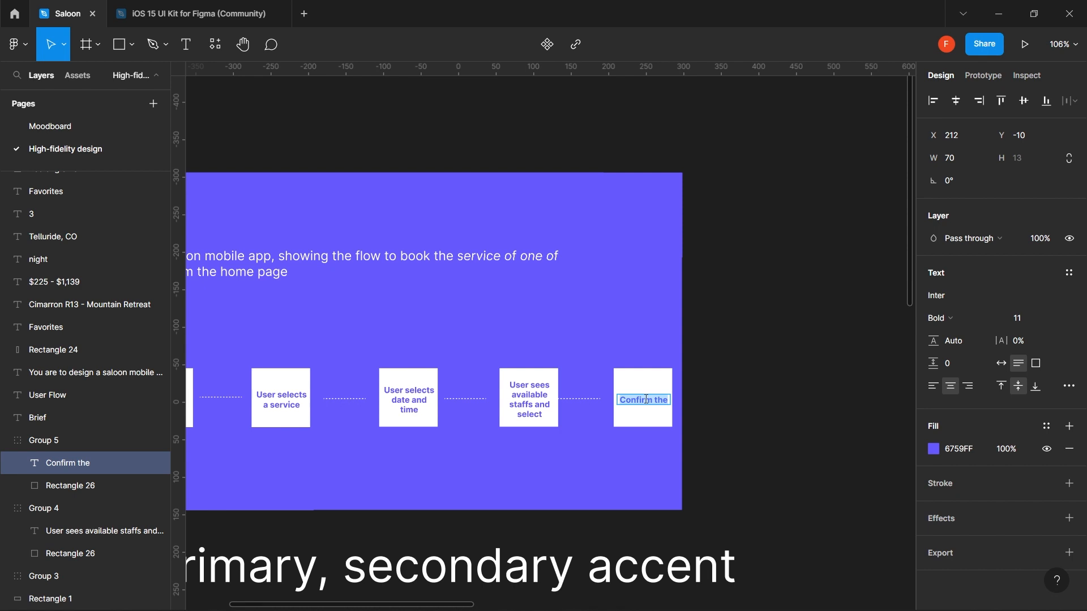
key(Right)
key(BackSpace)
key(BackSpace)
key(BackSpace)
key(BackSpace)
text(book)
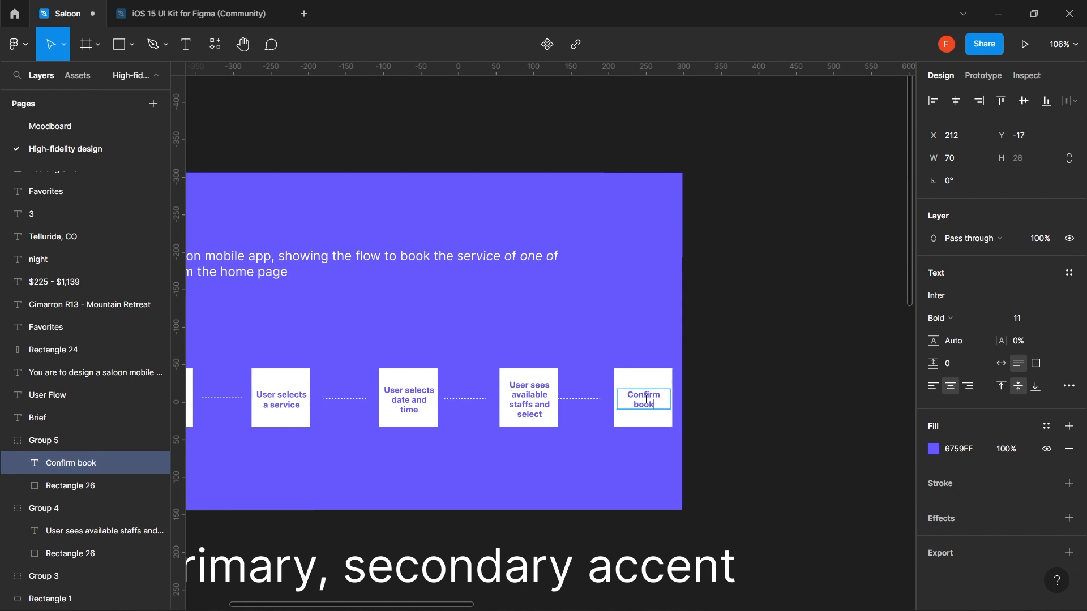
key(Escape)
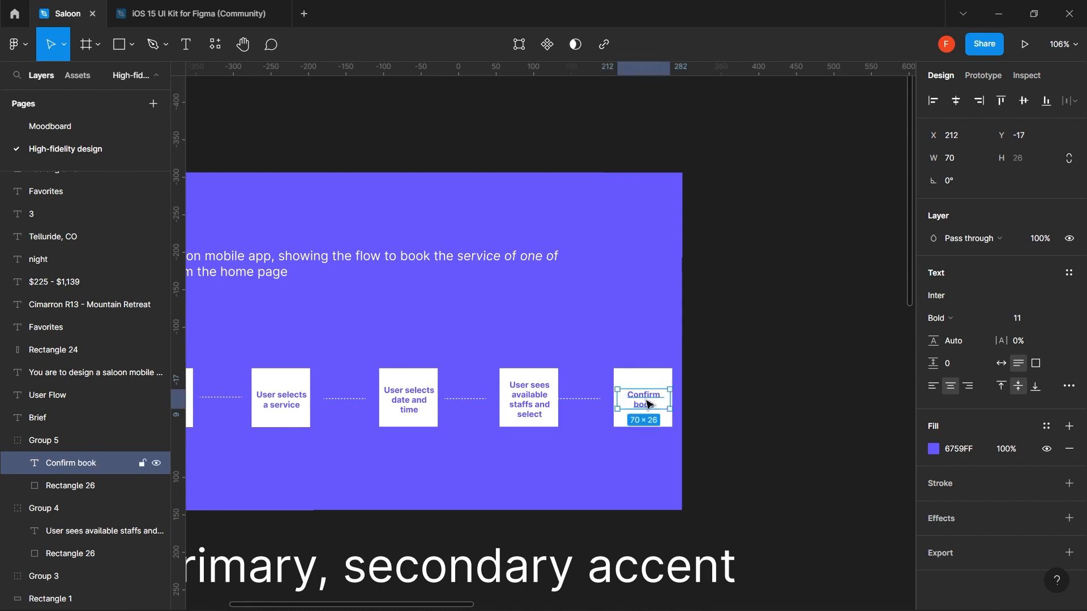
click(750, 377)
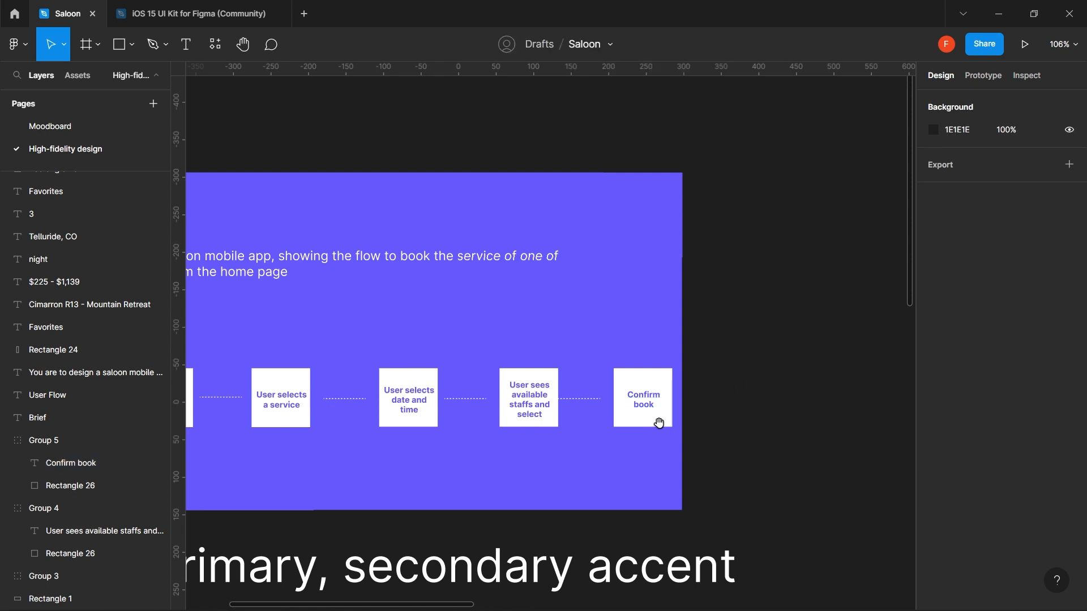
- Widen the purple Brief background to 1141 wide
click(642, 240)
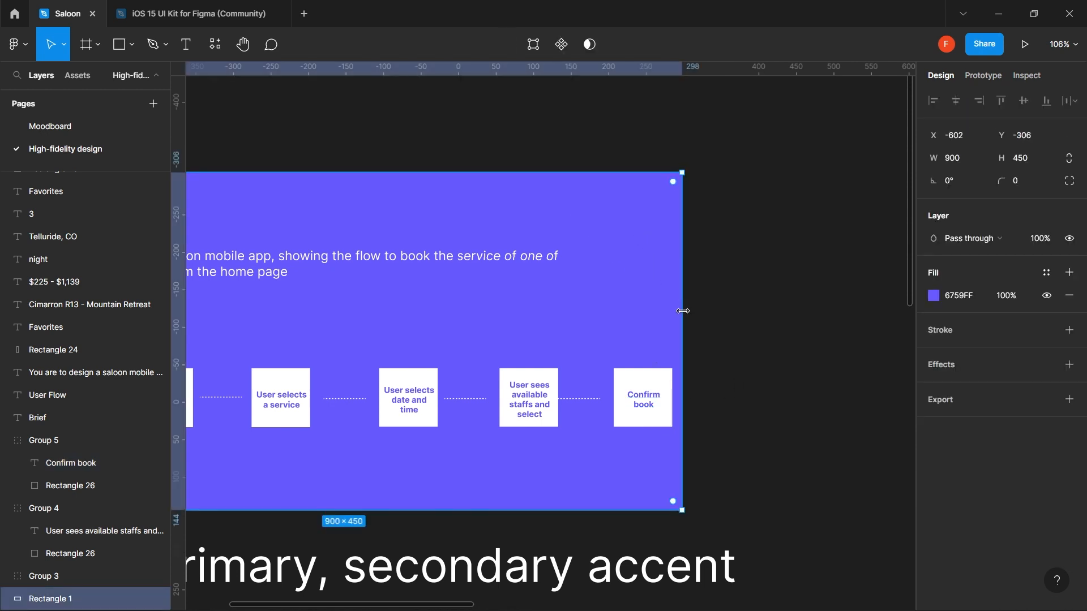
drag(683, 310, 864, 312)
scroll(543, 377, down, 3)
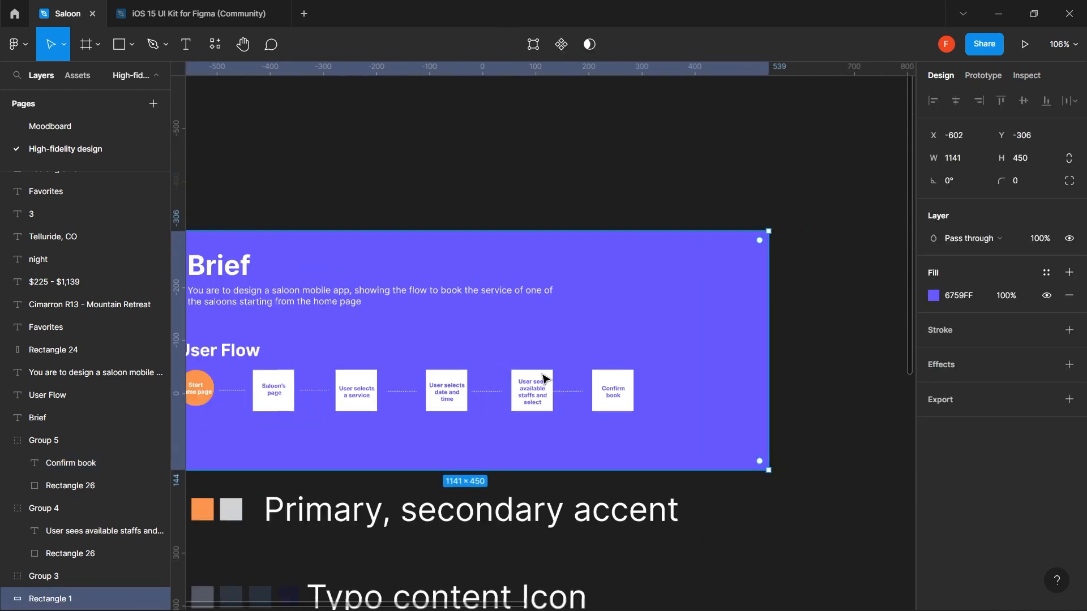
scroll(543, 378, down, 3)
- Copy the Start circle and label to the right and add a connector line from Confirm book
click(247, 393)
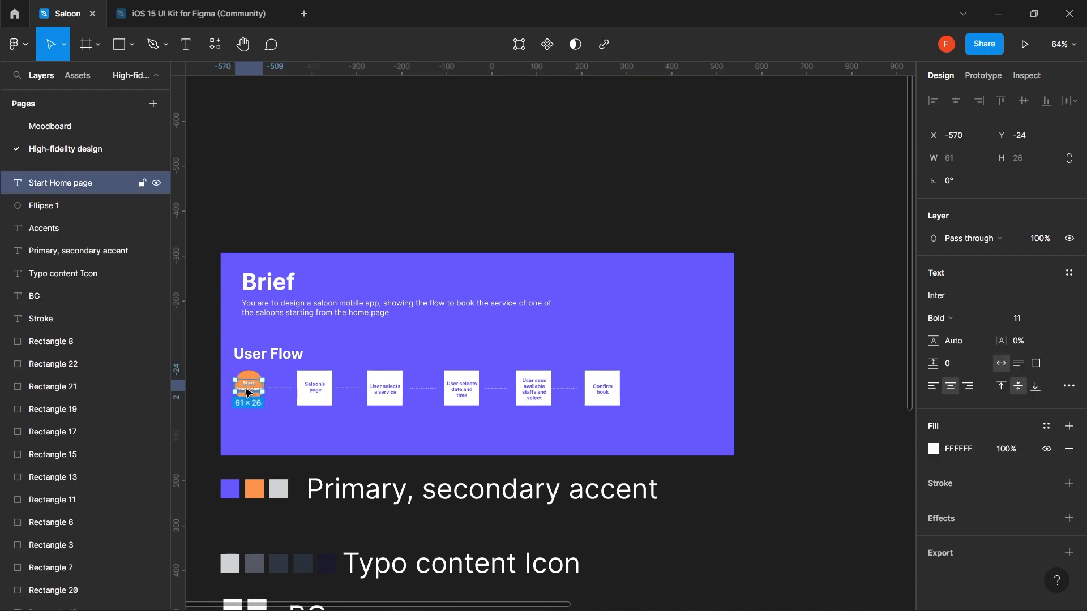
shift+click(249, 380)
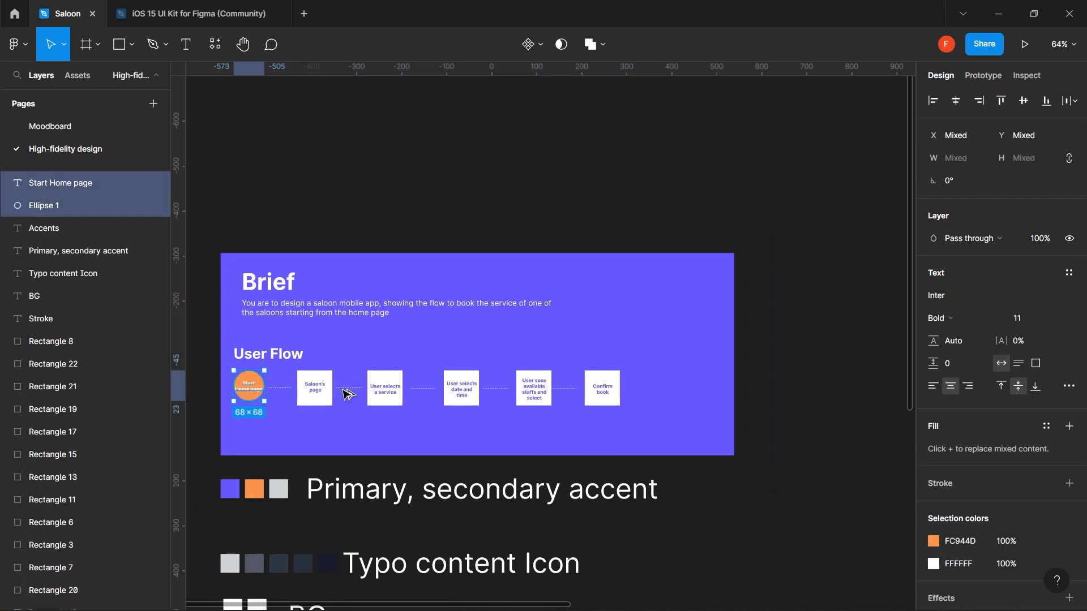
drag(347, 395, 666, 395)
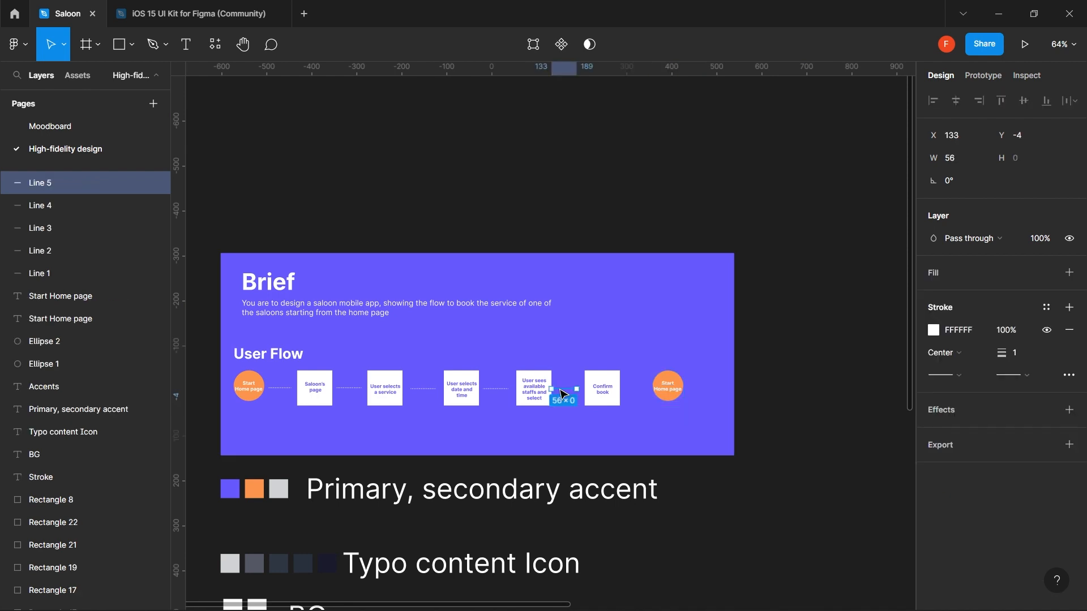
drag(560, 388, 636, 393)
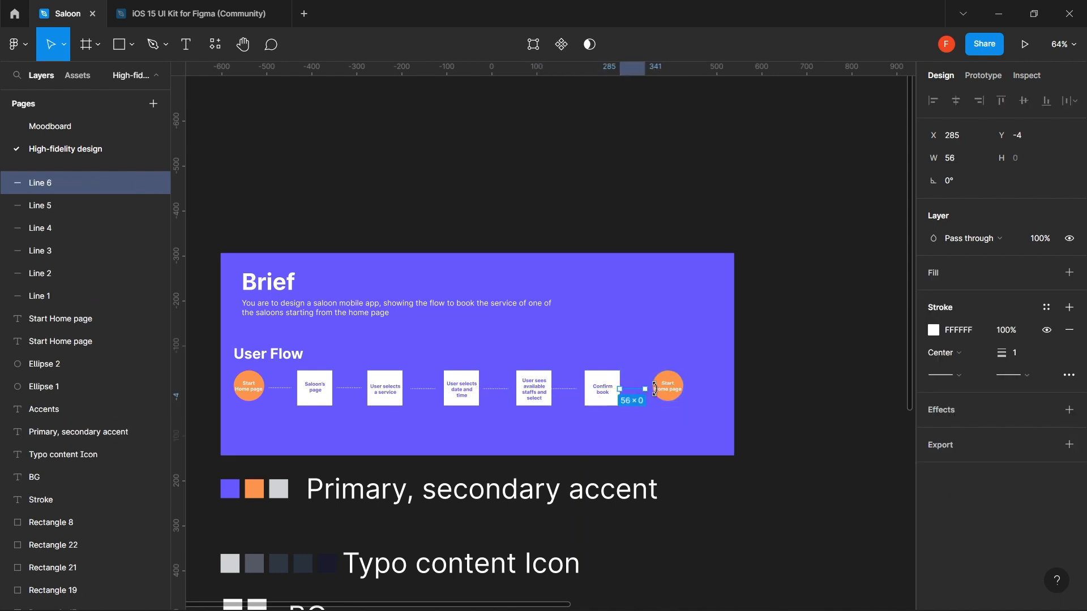
scroll(657, 389, up, 4)
drag(562, 391, 578, 398)
- Relabel the last circle 'The End'
click(720, 391)
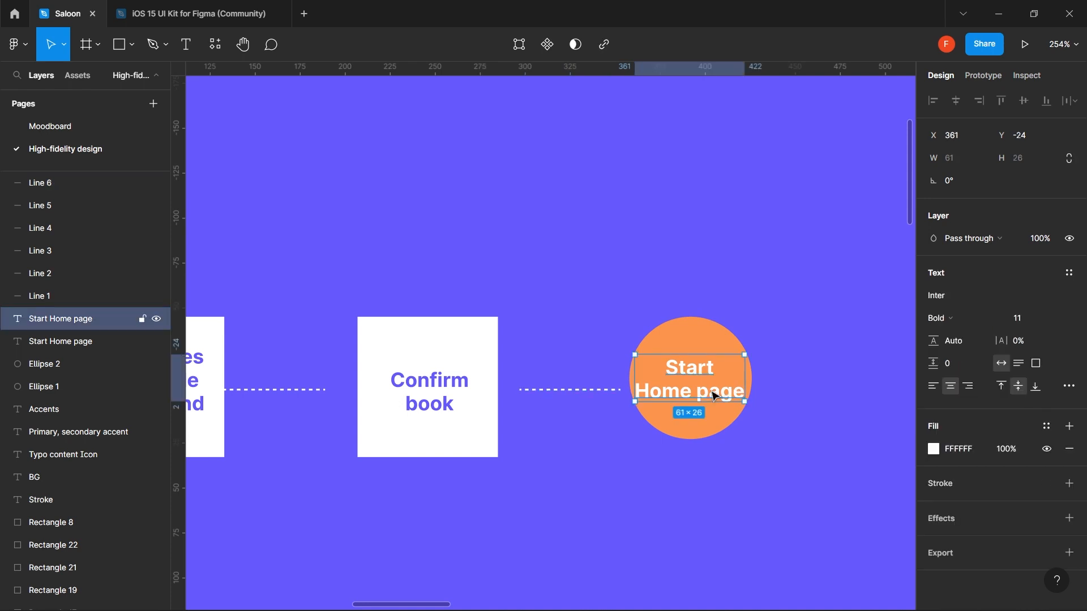
double_click(715, 397)
text(Th)
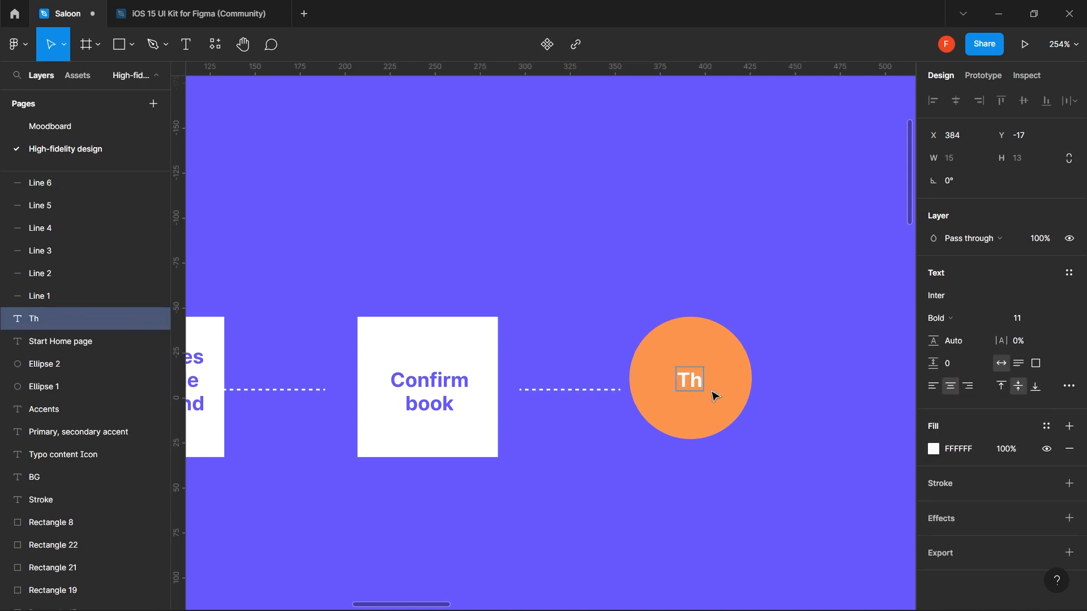
text(e End)
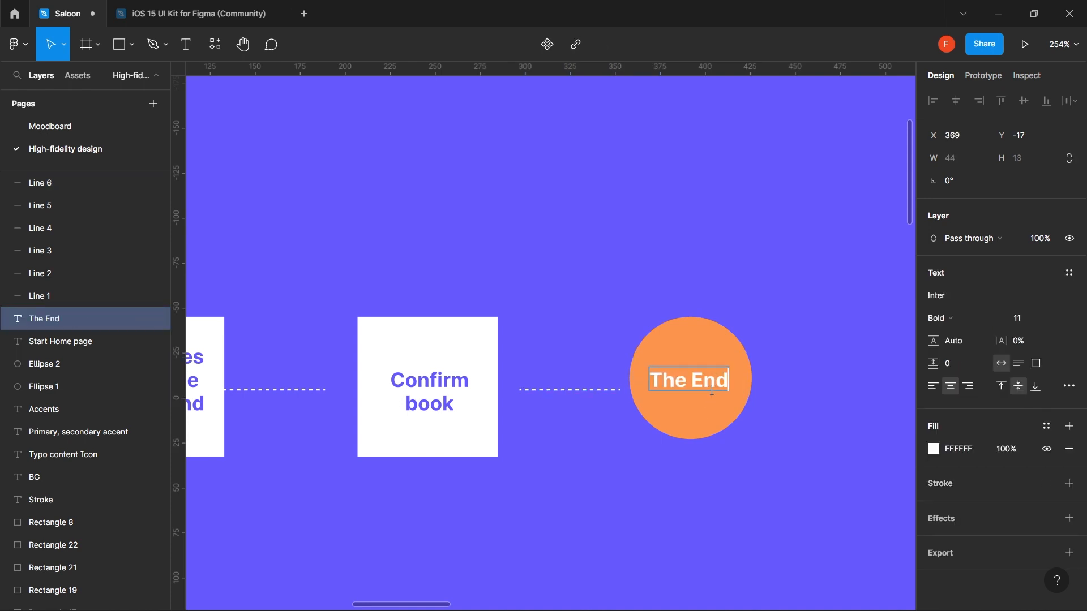
key(Escape)
- Fill the end circle with the pink F8B0ED document colour
click(692, 353)
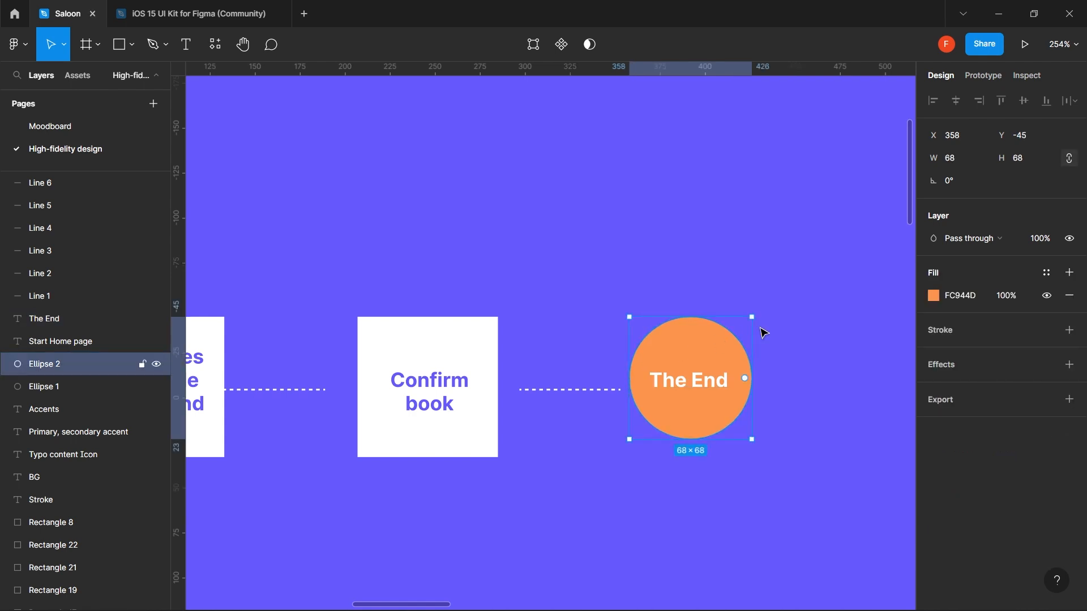
click(934, 295)
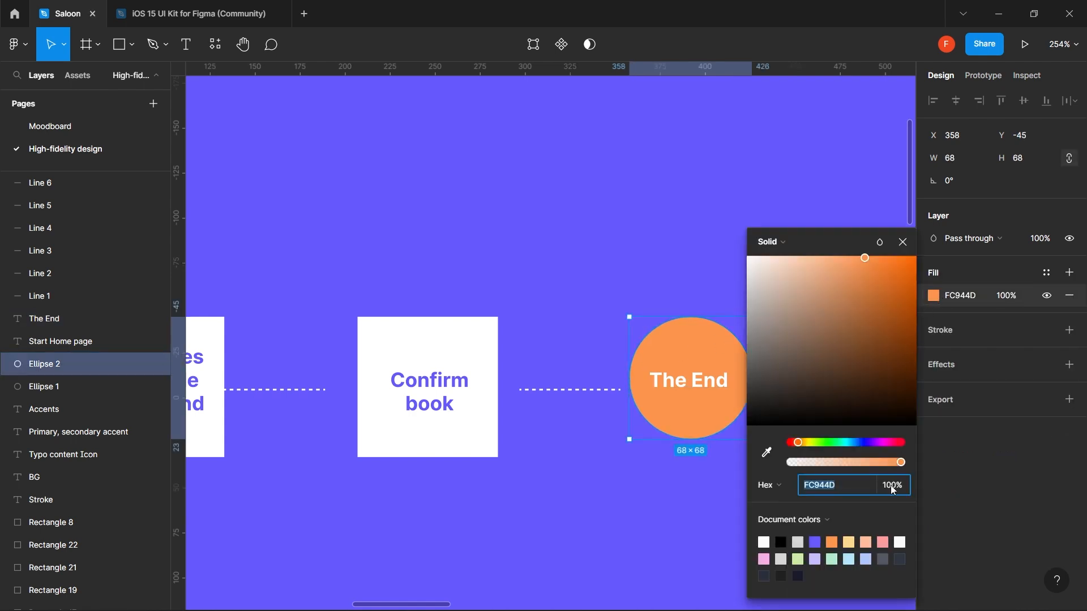
click(764, 559)
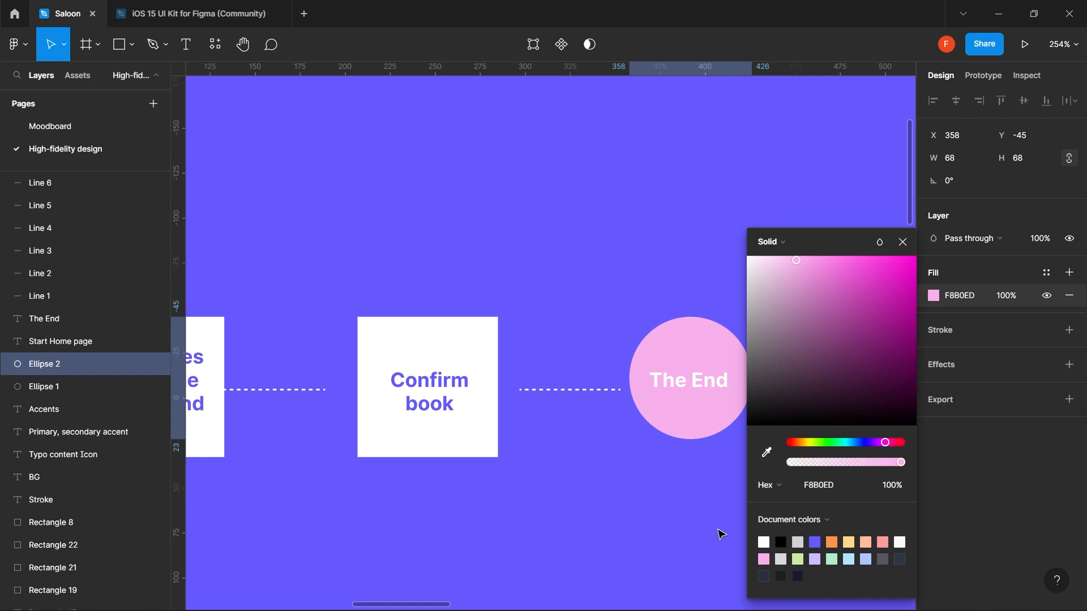
click(667, 519)
scroll(668, 519, down, 10)
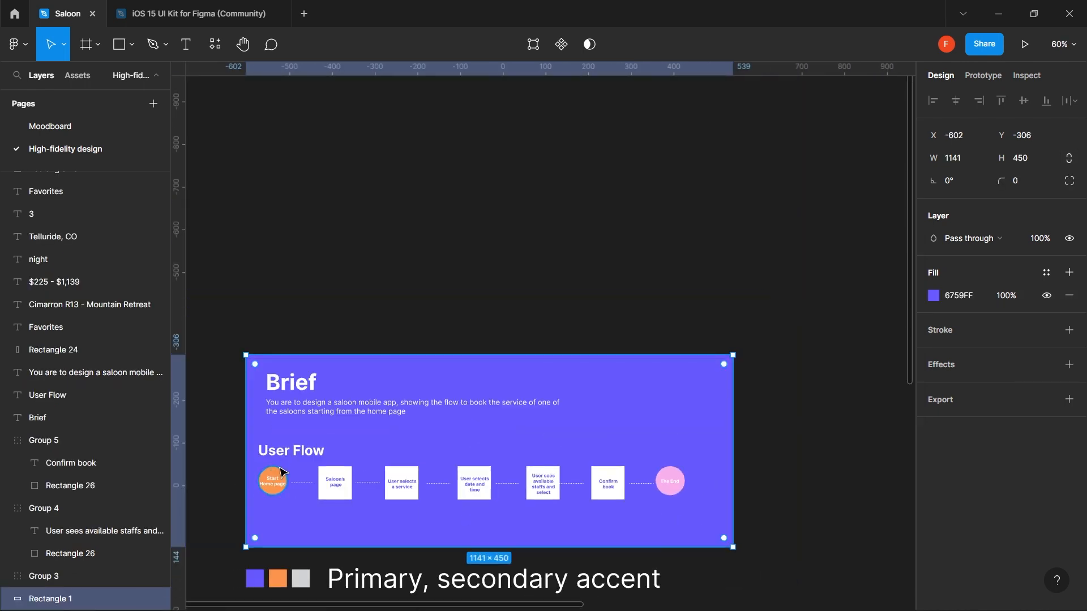
- Deselect the Brief board, survey the canvas layout and glance at the Moodboard page
click(537, 247)
scroll(630, 413, down, 5)
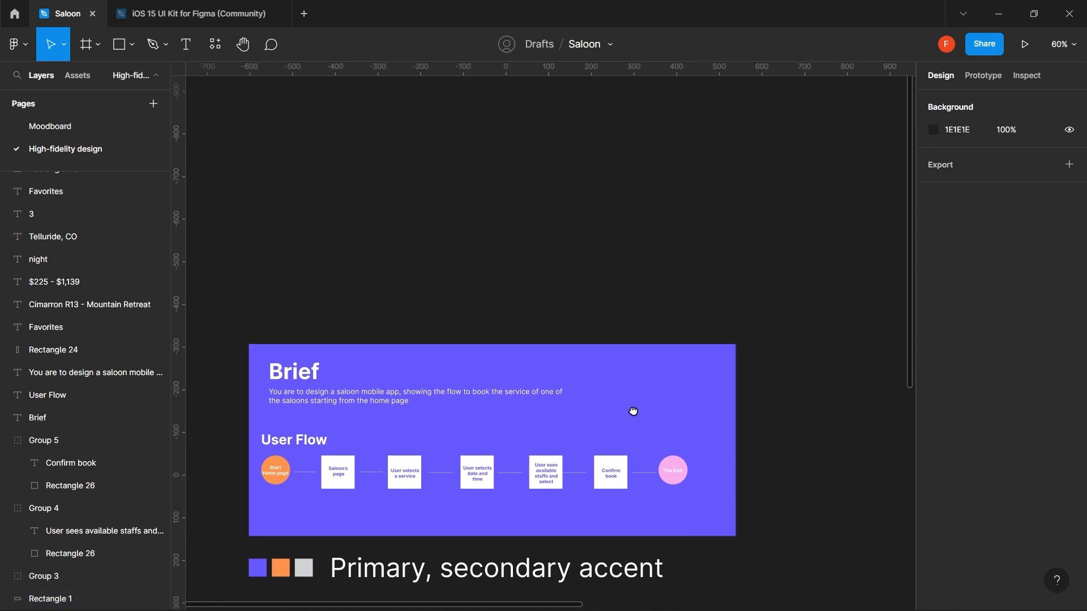
scroll(687, 311, down, 10)
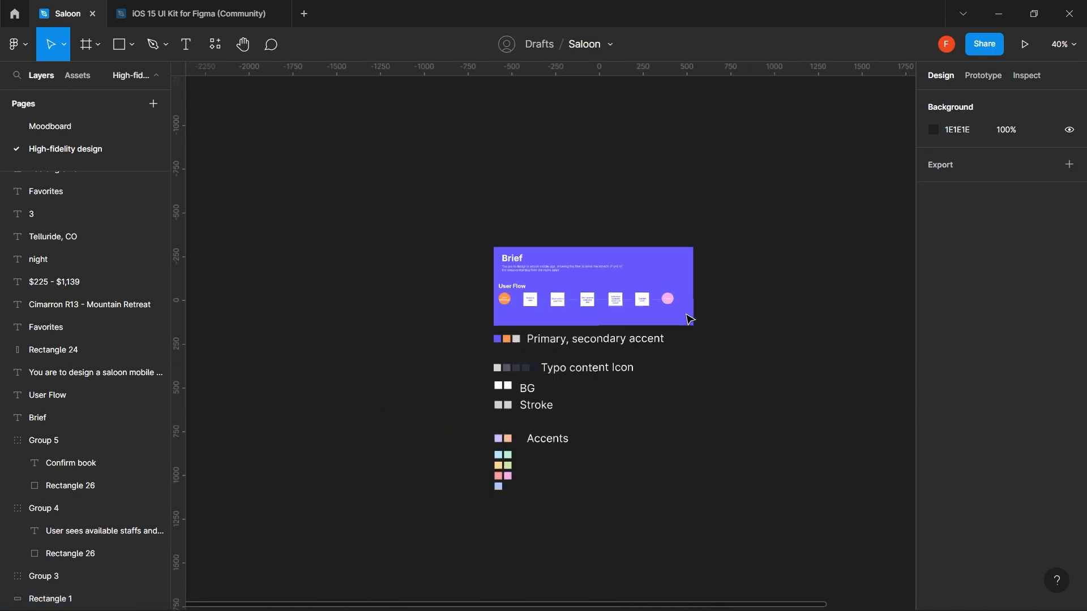
drag(608, 344, 796, 347)
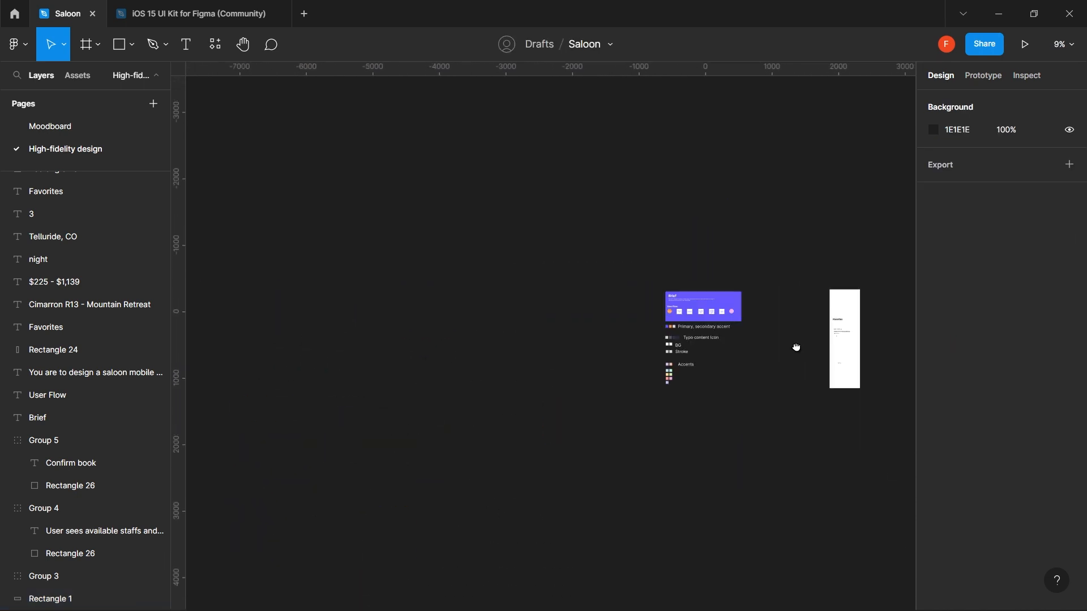
scroll(682, 337, up, 5)
drag(682, 338, 393, 230)
click(50, 125)
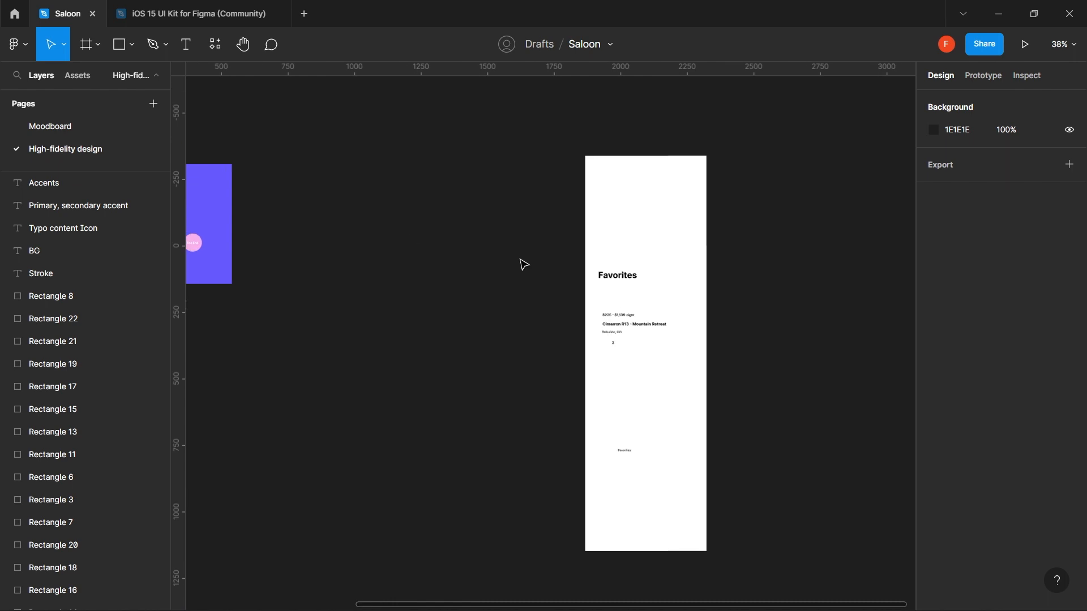
scroll(520, 262, down, 3)
- Select the Favorites screen contents and move them left beside the Brief board
drag(660, 198, 503, 419)
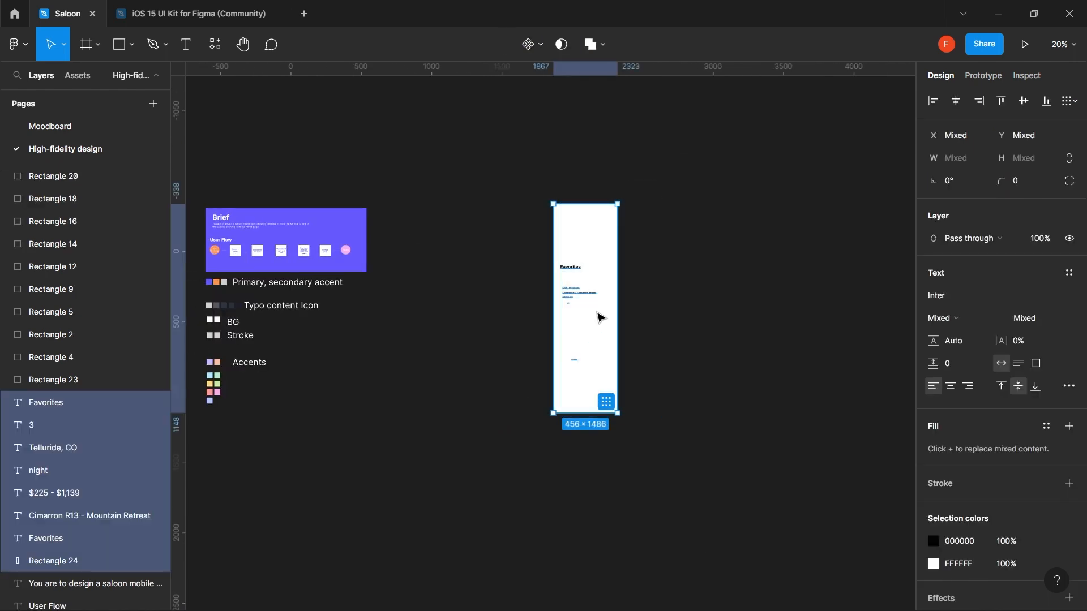
drag(599, 315, 453, 310)
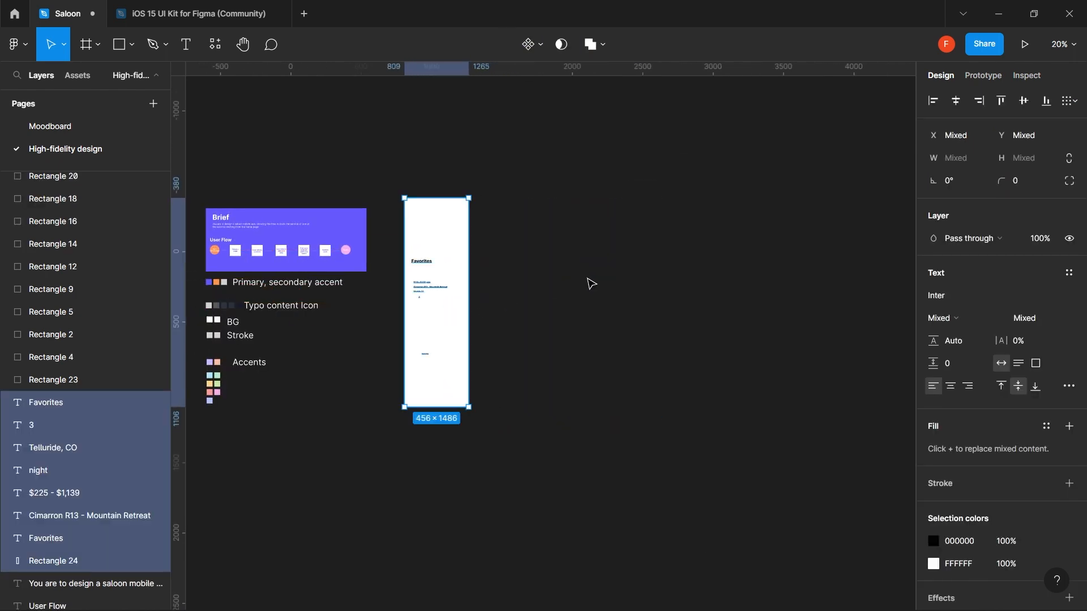
click(589, 281)
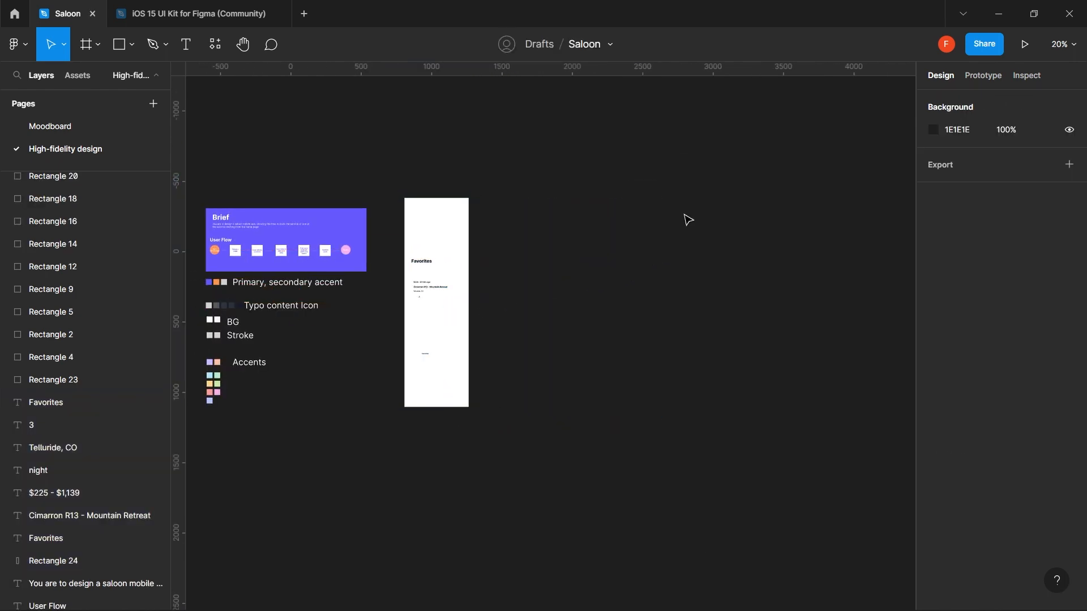
click(97, 45)
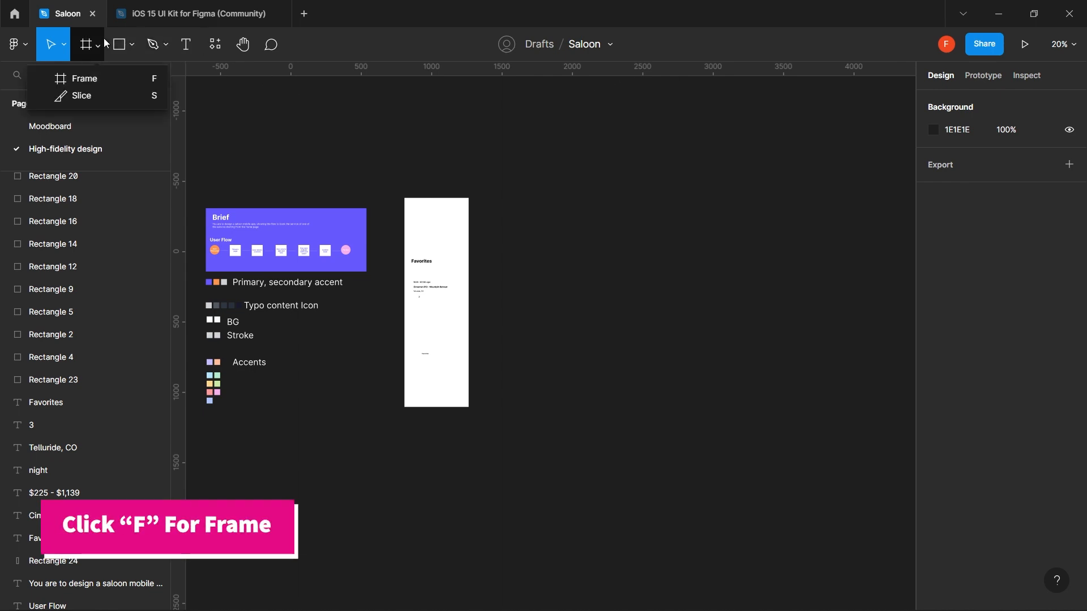
- Create a 375×812 iPhone 13 mini frame from the Frame presets and zoom in on it
click(132, 80)
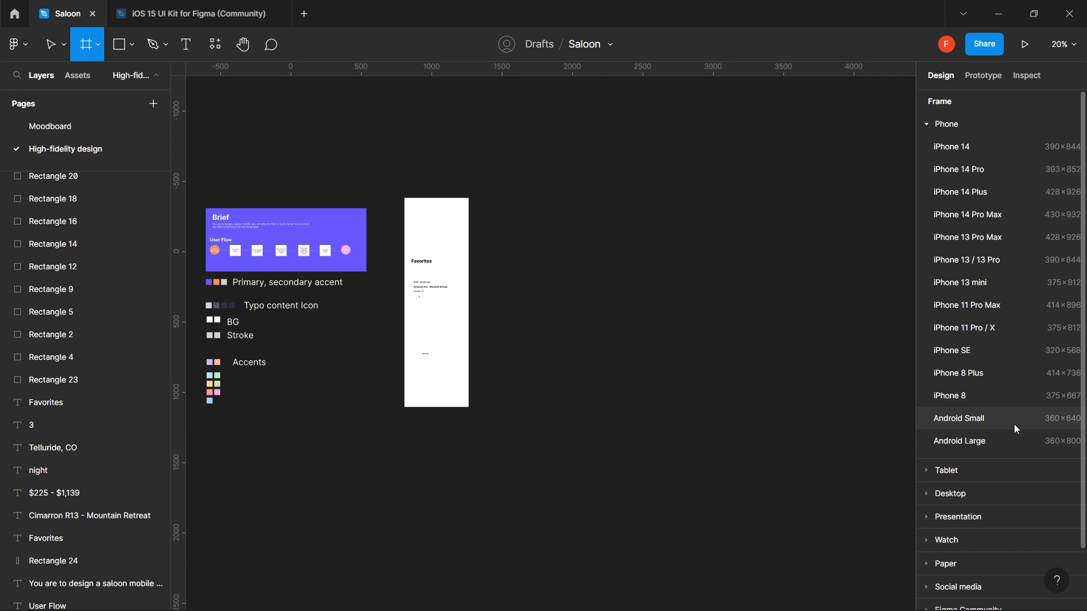
scroll(1008, 453, down, 1)
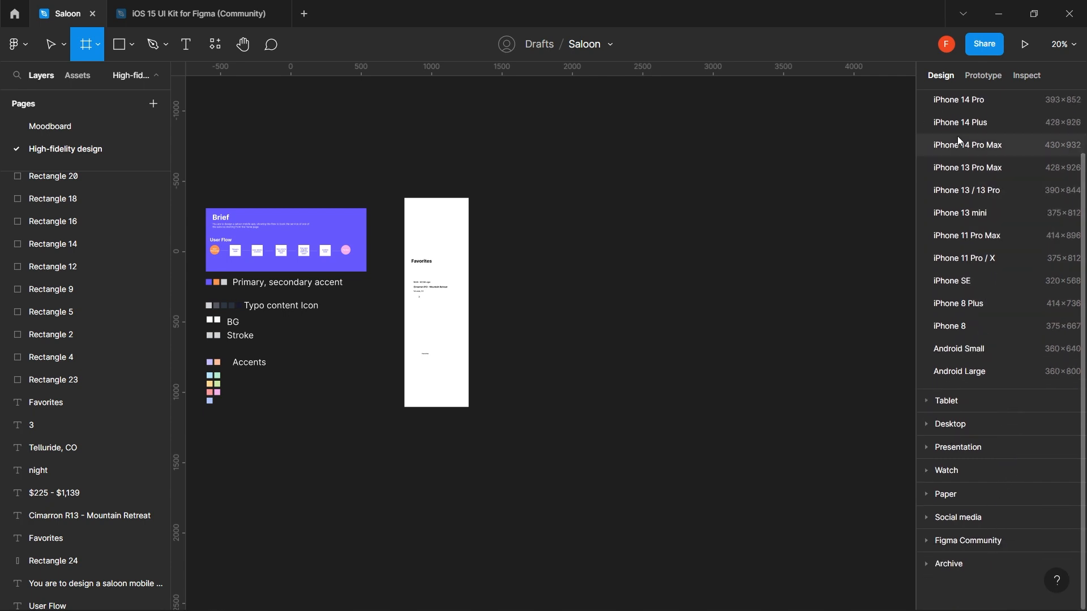
scroll(983, 259, up, 1)
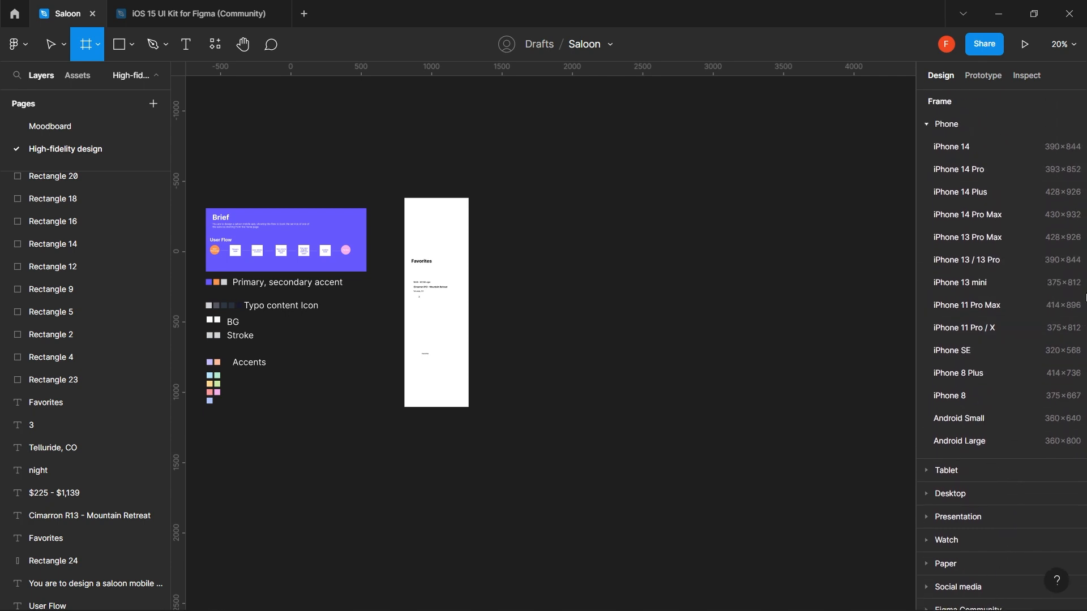
click(1011, 285)
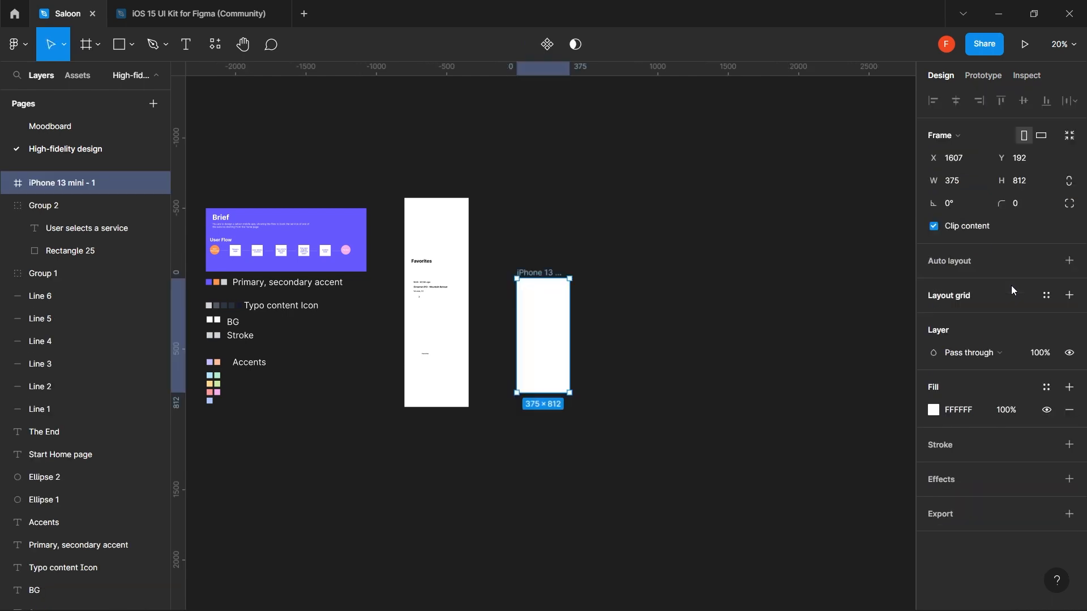
ctrl+click(546, 313)
ctrl+click(546, 312)
drag(543, 314, 534, 238)
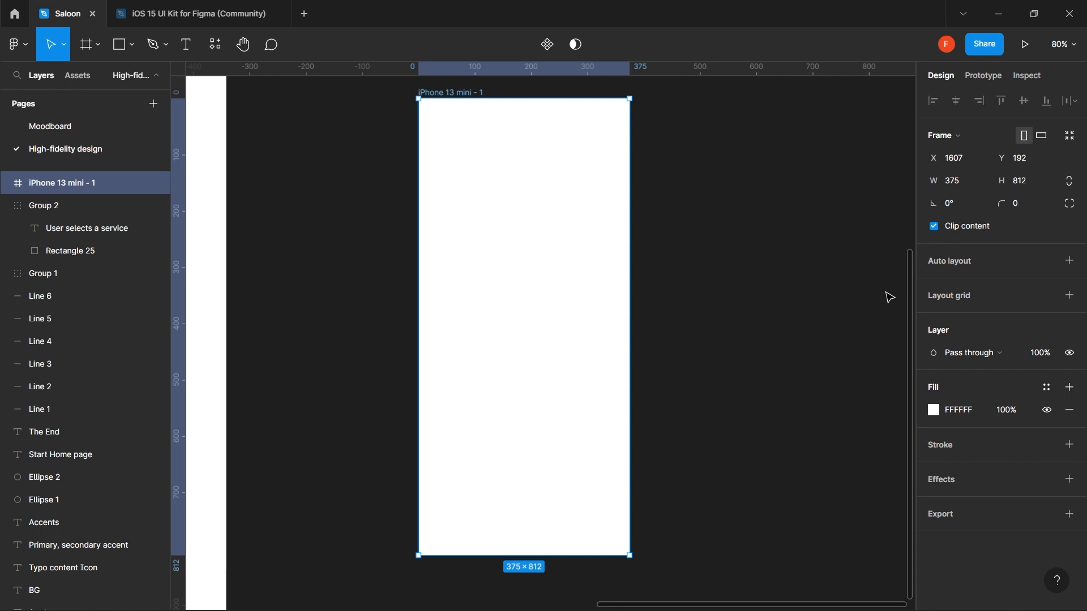
- Add a Columns layout grid with count 4, margin 16 and gutter 8
click(1070, 295)
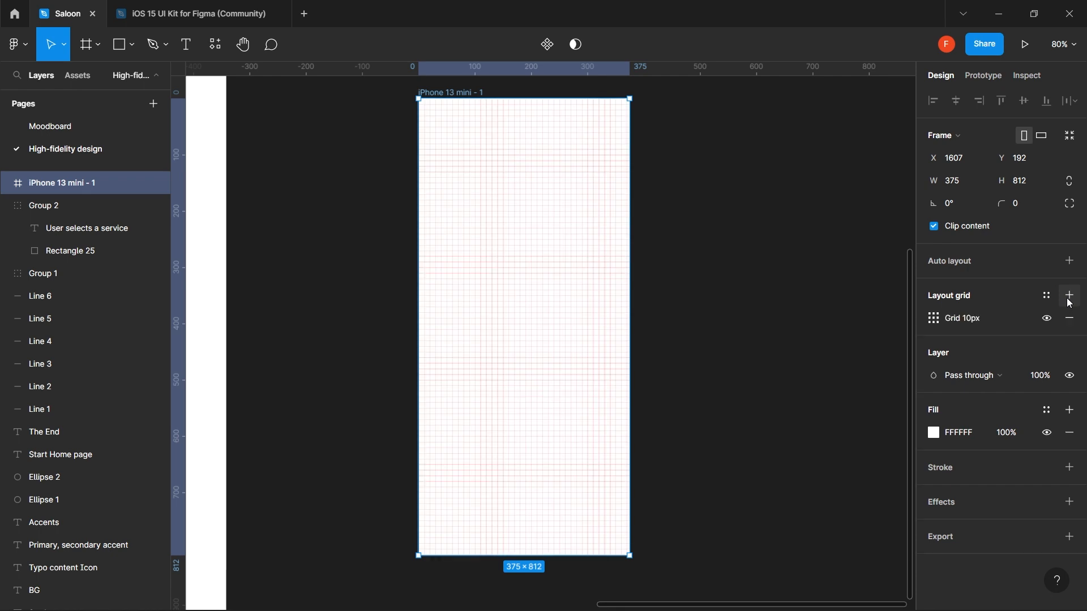
click(935, 318)
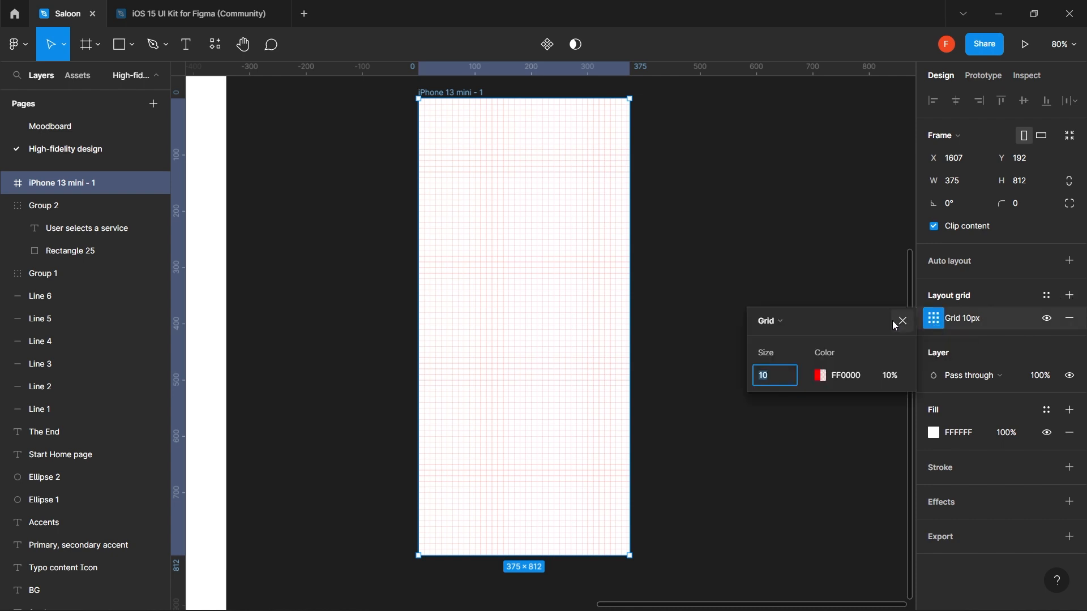
click(786, 321)
click(796, 334)
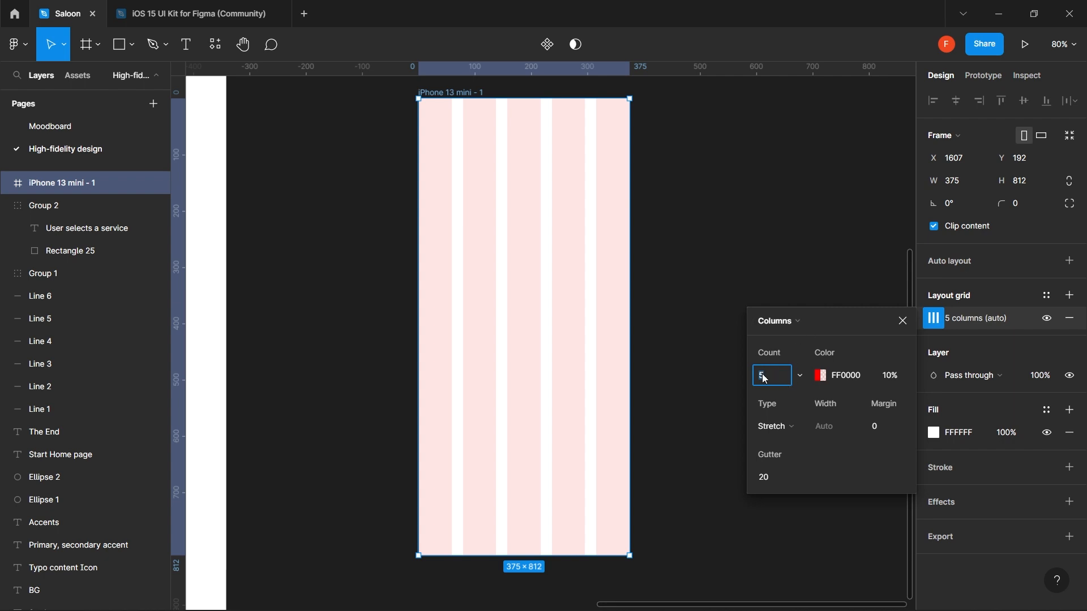
text(4)
click(877, 427)
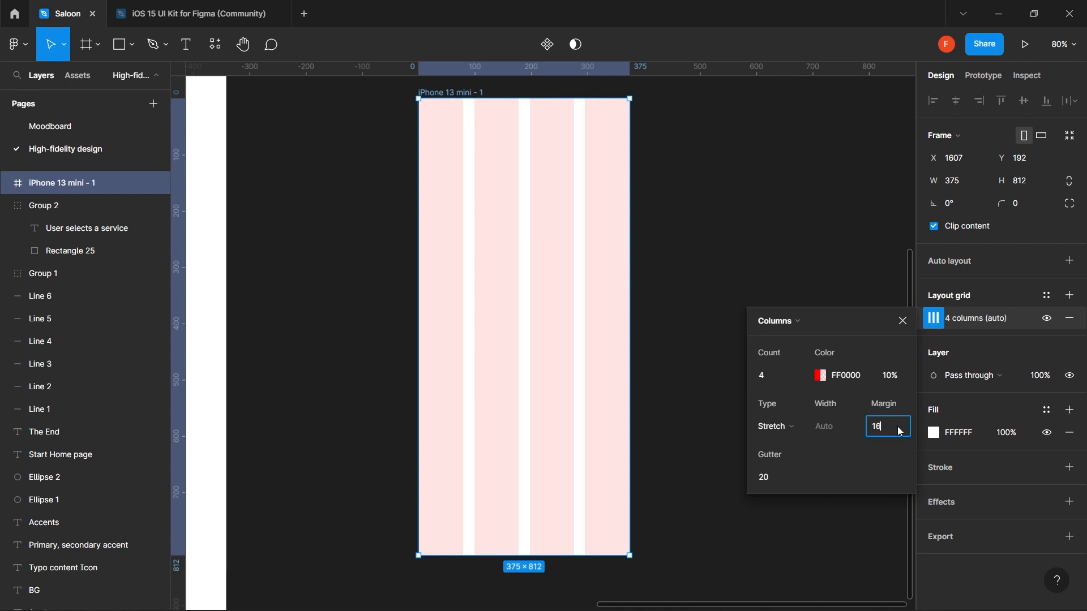
key(Return)
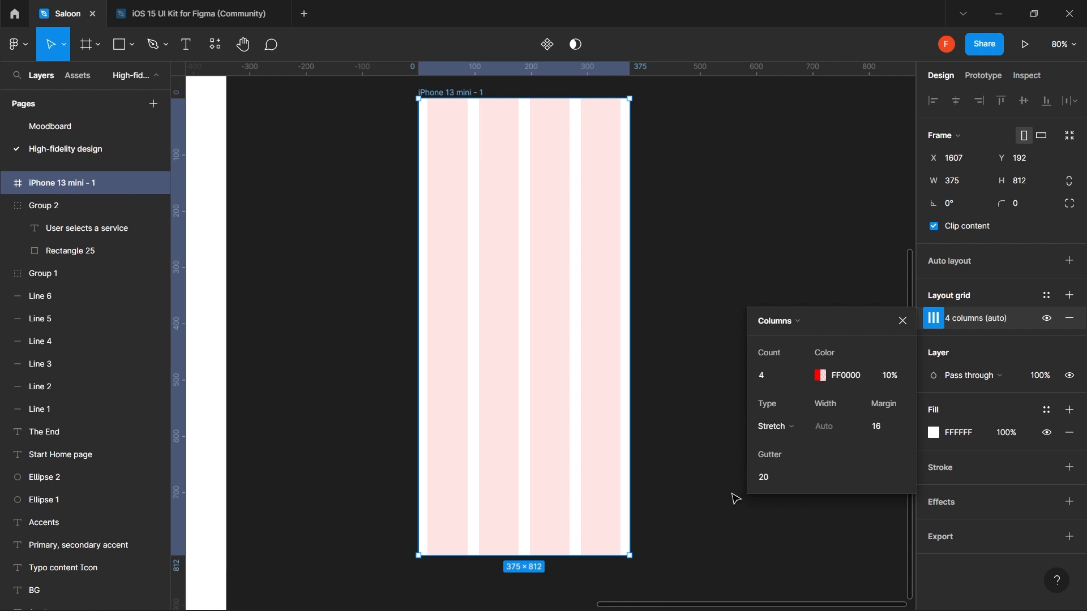
click(766, 480)
text(8)
key(Return)
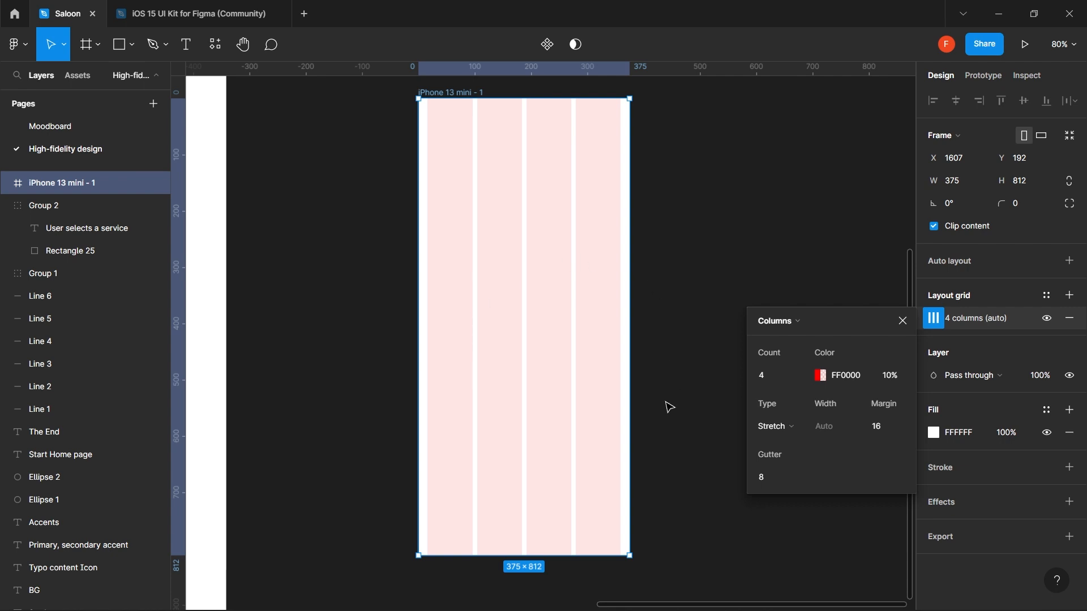
- Close the Columns grid panel, pan around the phone frame, and open the 'iOS 15 UI Kit for Figma (Community)' tab
key(Escape)
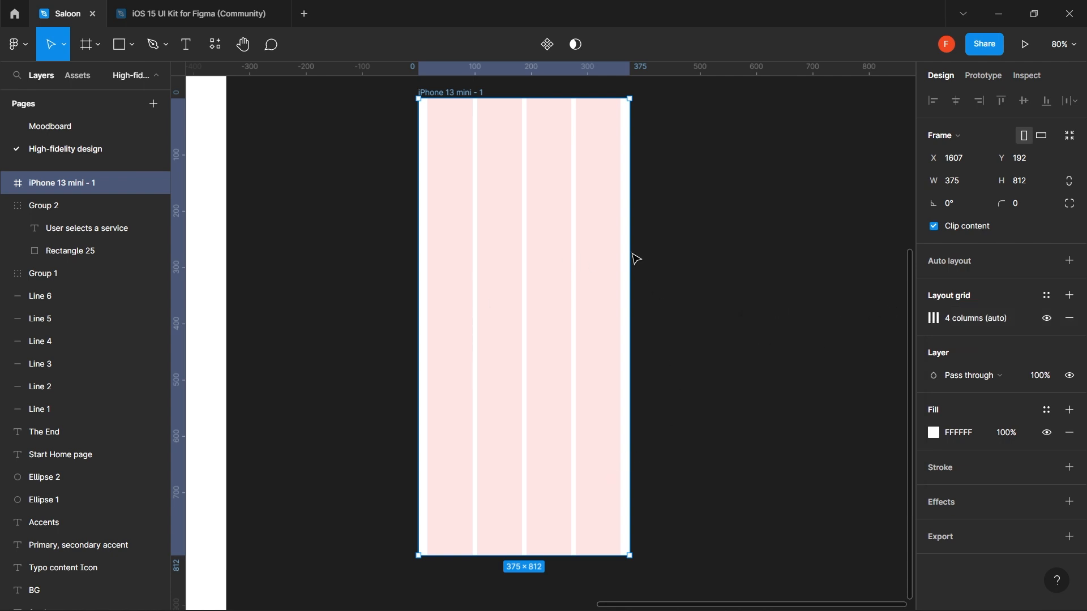
drag(461, 131, 432, 143)
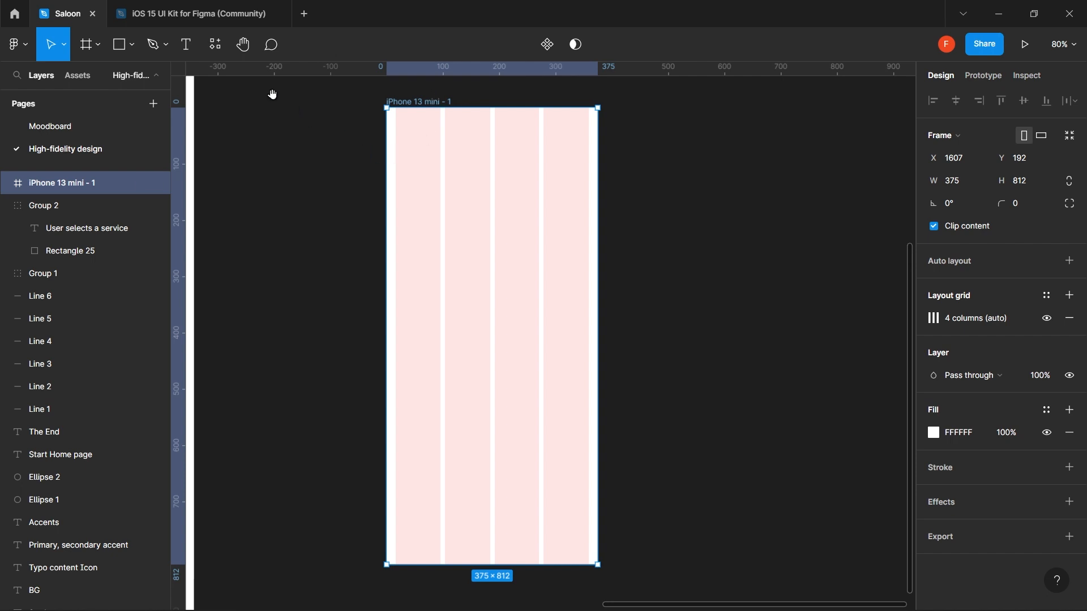
drag(449, 138, 469, 159)
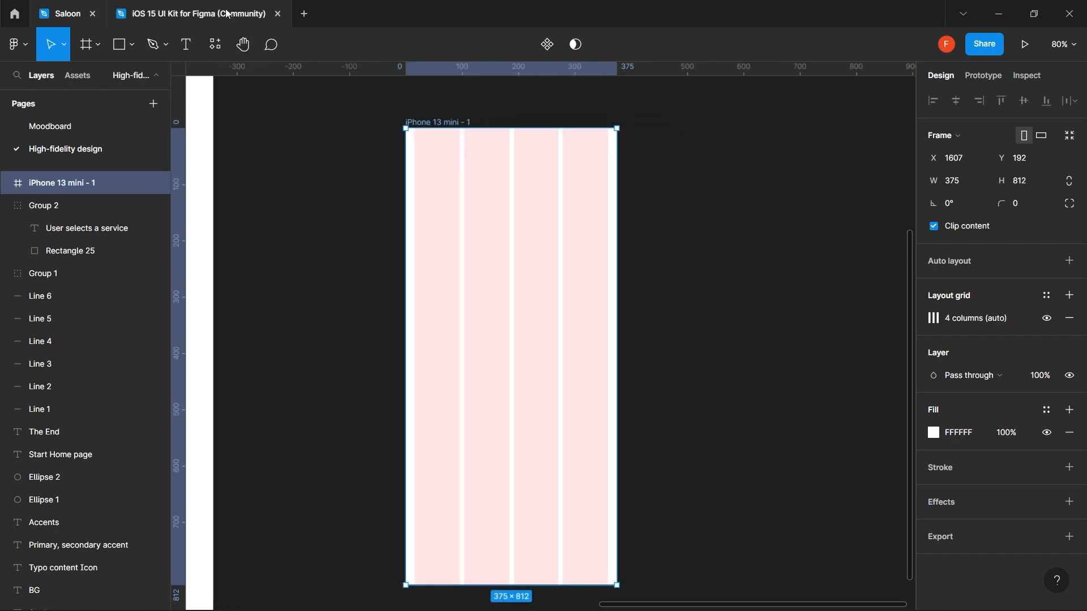
click(191, 7)
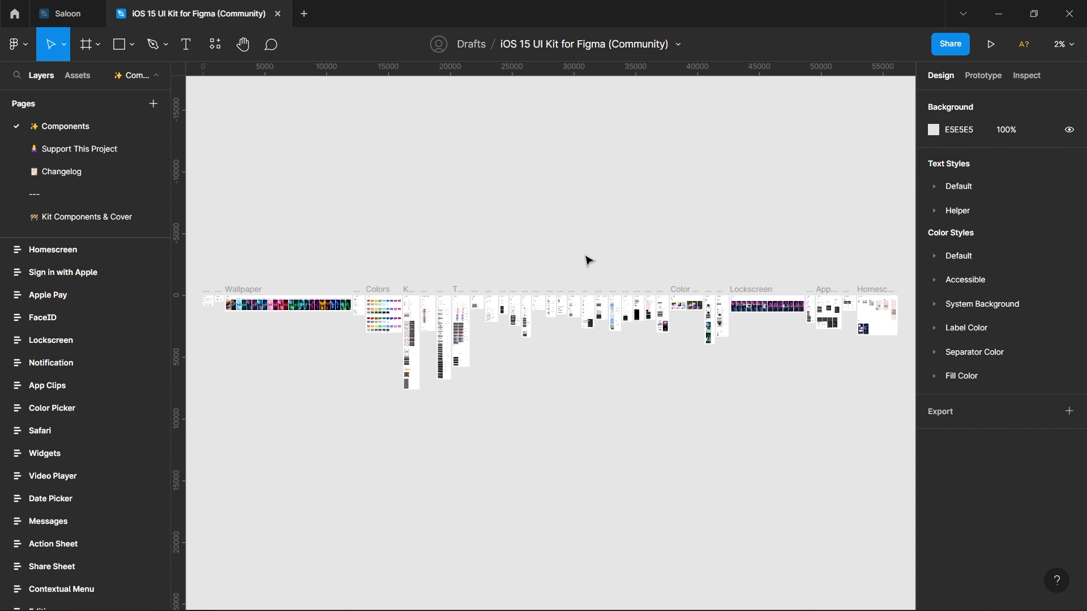
- Navigate the UI kit's Components page to the StatusBar / iPhone 13 section
scroll(458, 323, up, 5)
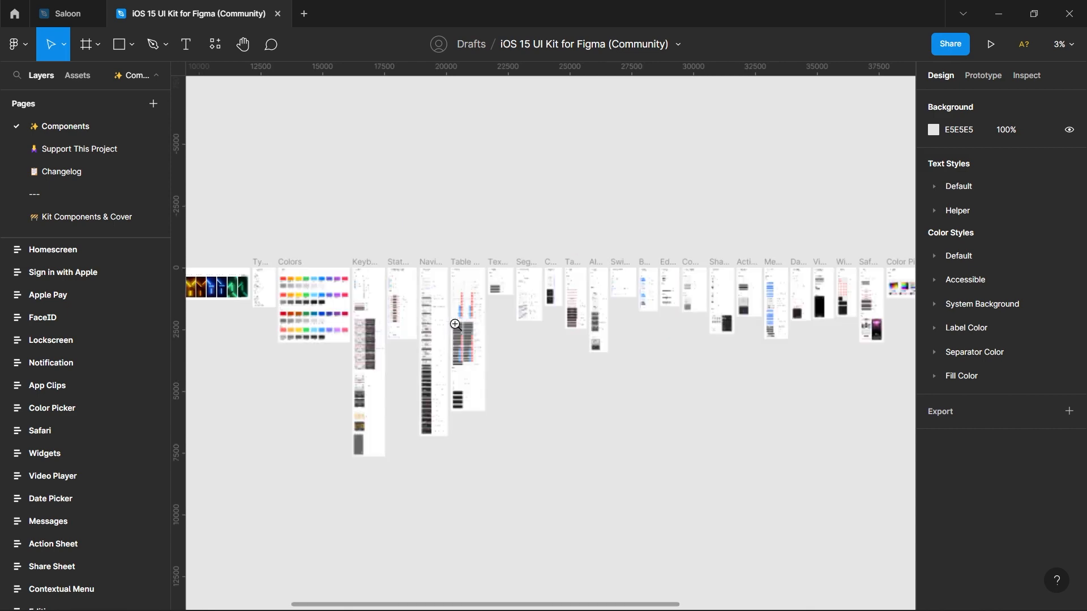
scroll(455, 324, up, 8)
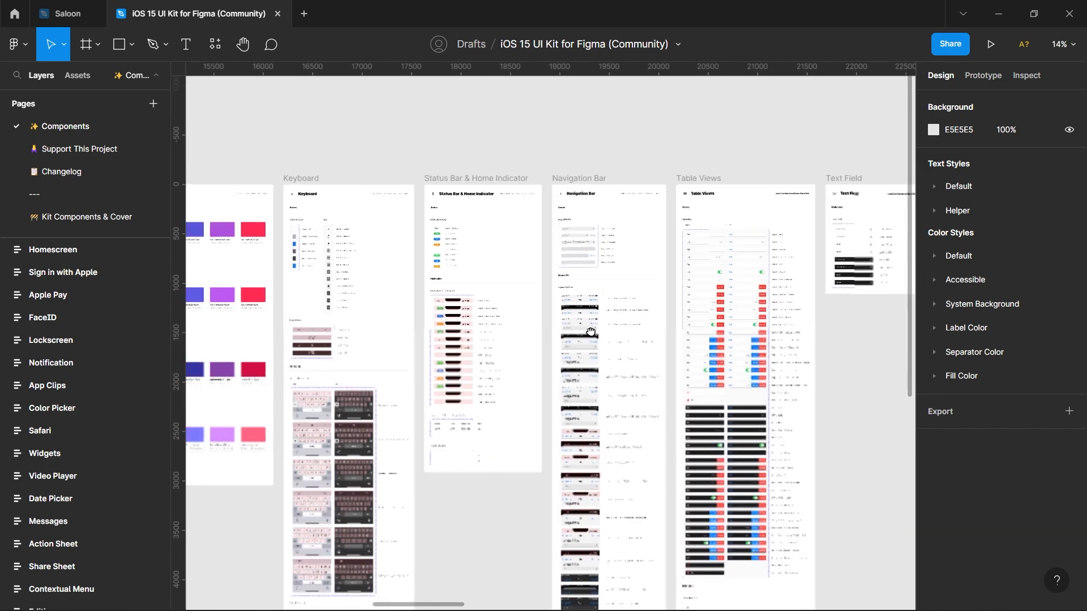
scroll(590, 331, right, 5)
scroll(591, 331, down, 1)
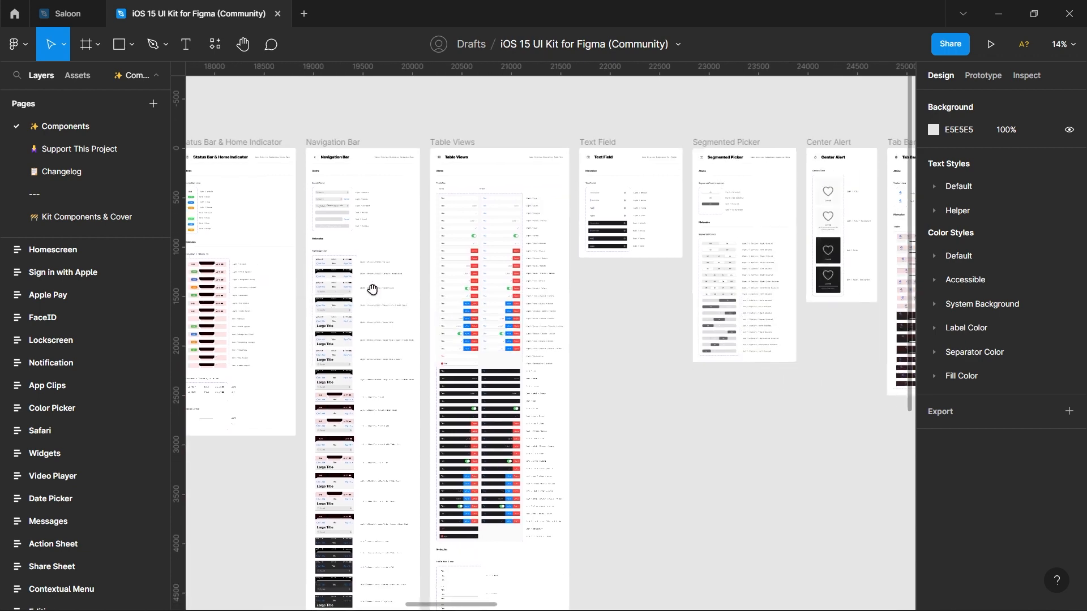
drag(376, 369, 588, 359)
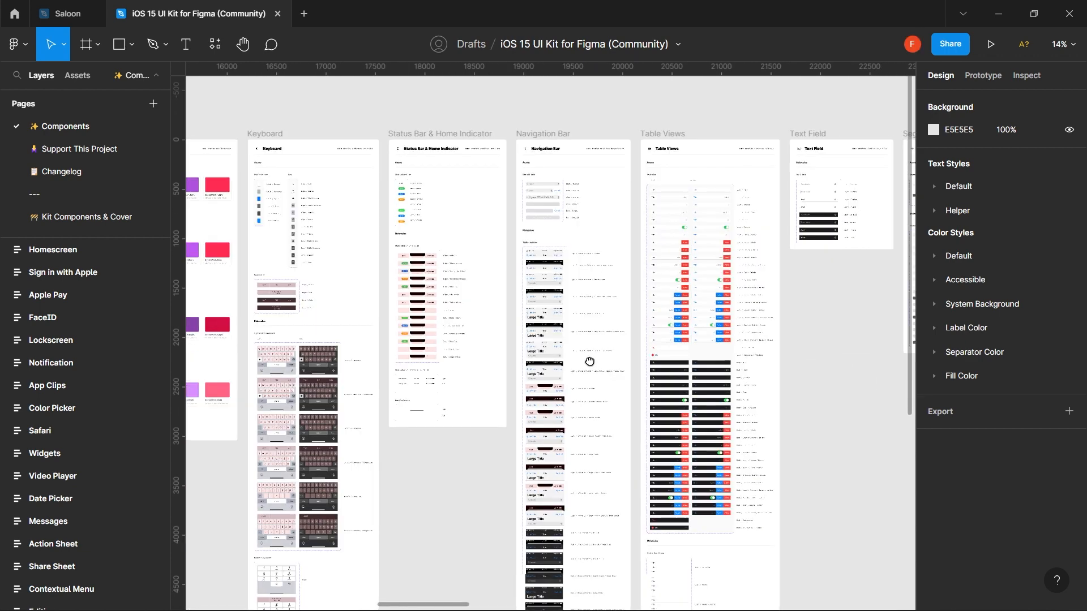
click(557, 320)
click(558, 319)
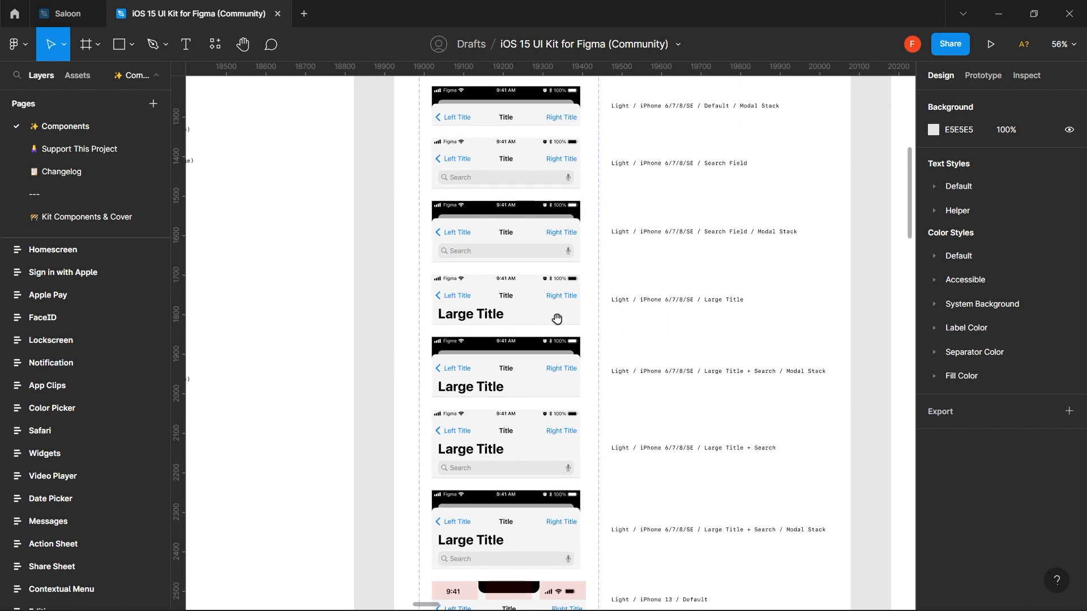
drag(505, 236, 515, 327)
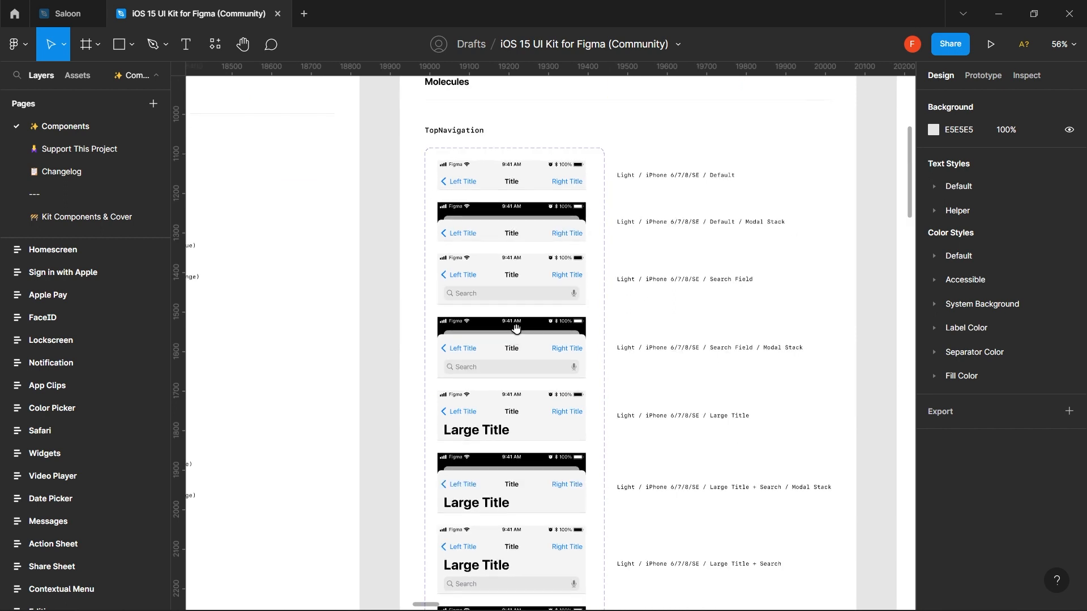
drag(477, 174, 494, 230)
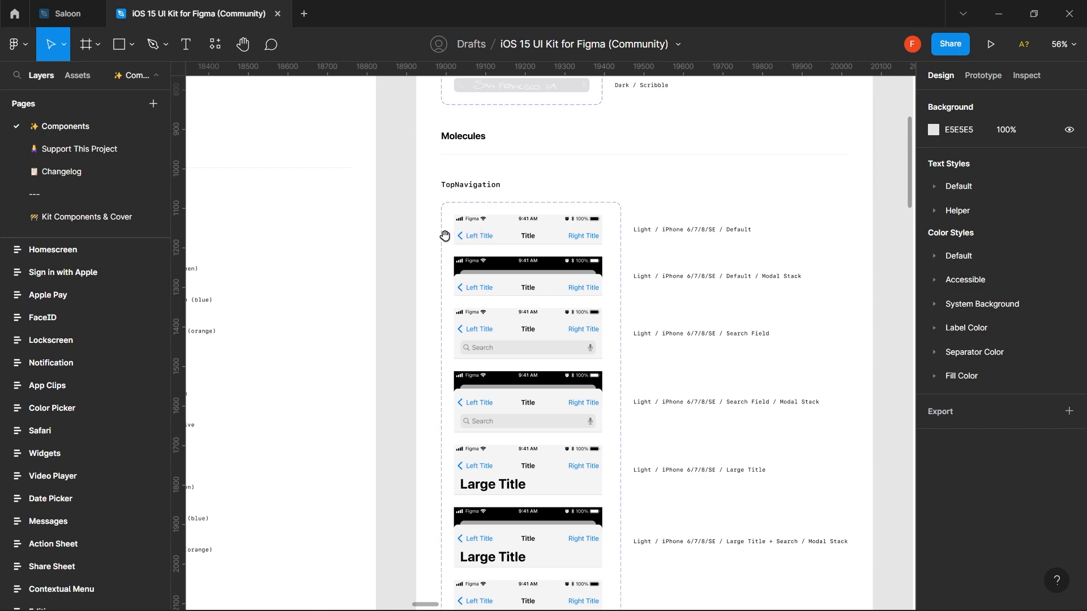
drag(459, 334, 466, 334)
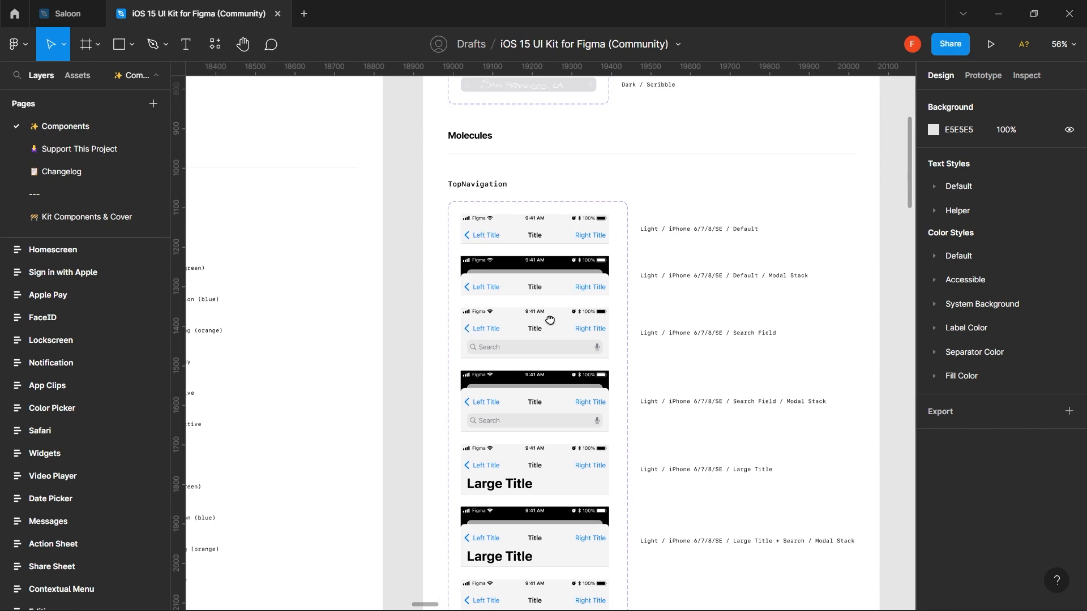
drag(551, 321, 636, 308)
scroll(638, 294, down, 2)
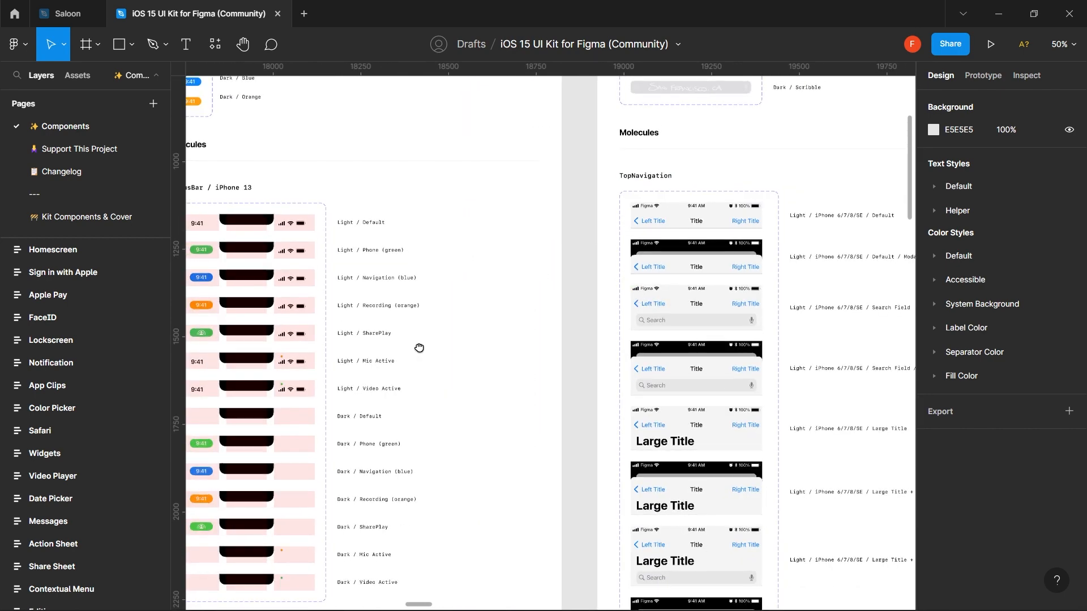
drag(419, 347, 696, 375)
- Select the Light / Default status bar variant, then go back to the Saloon file
click(582, 254)
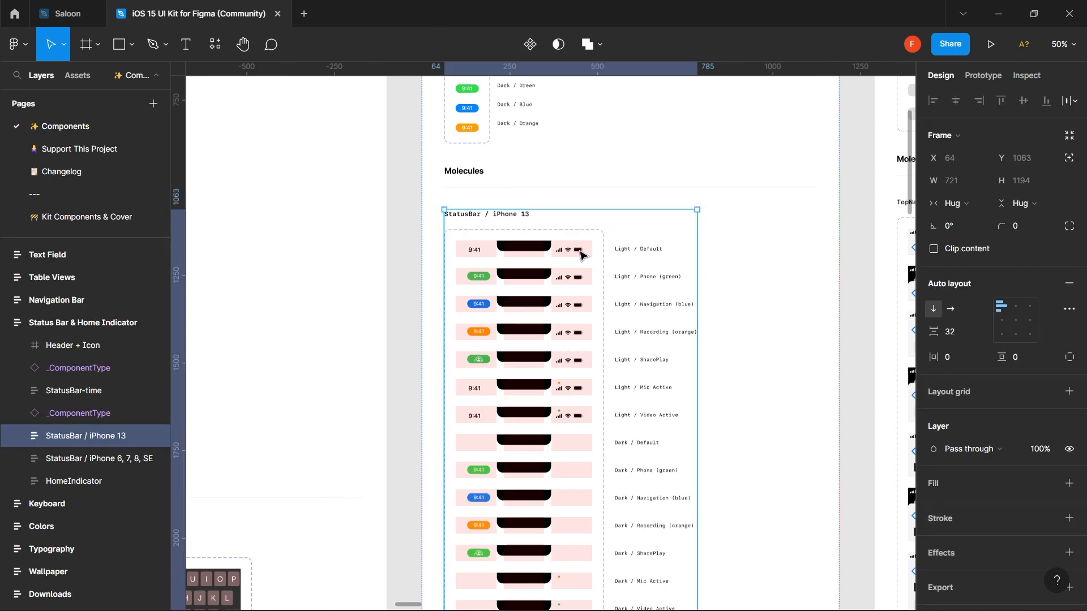
double_click(582, 254)
double_click(582, 253)
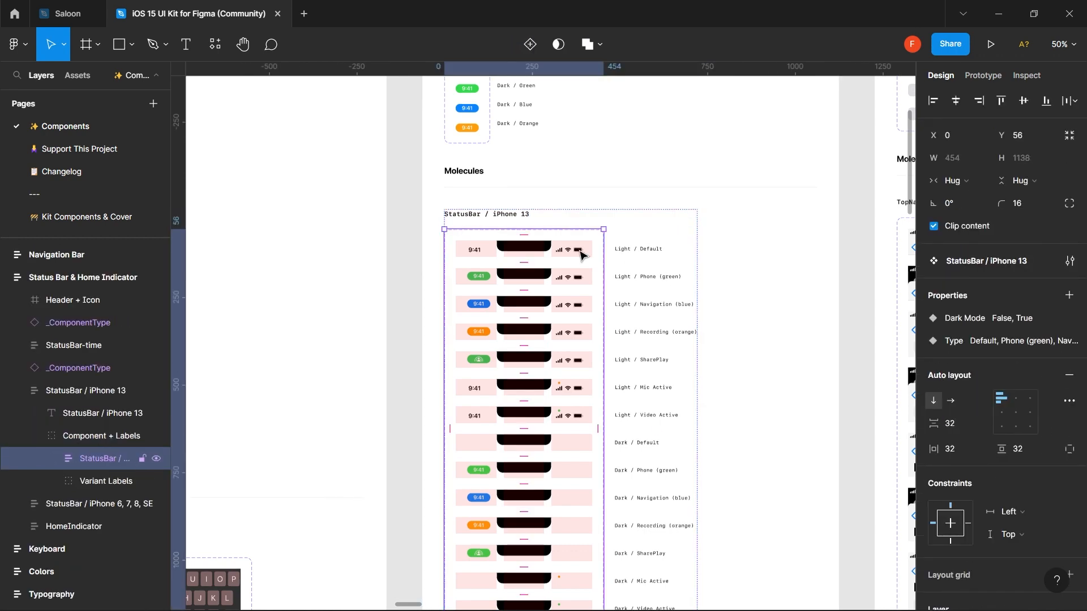
double_click(582, 254)
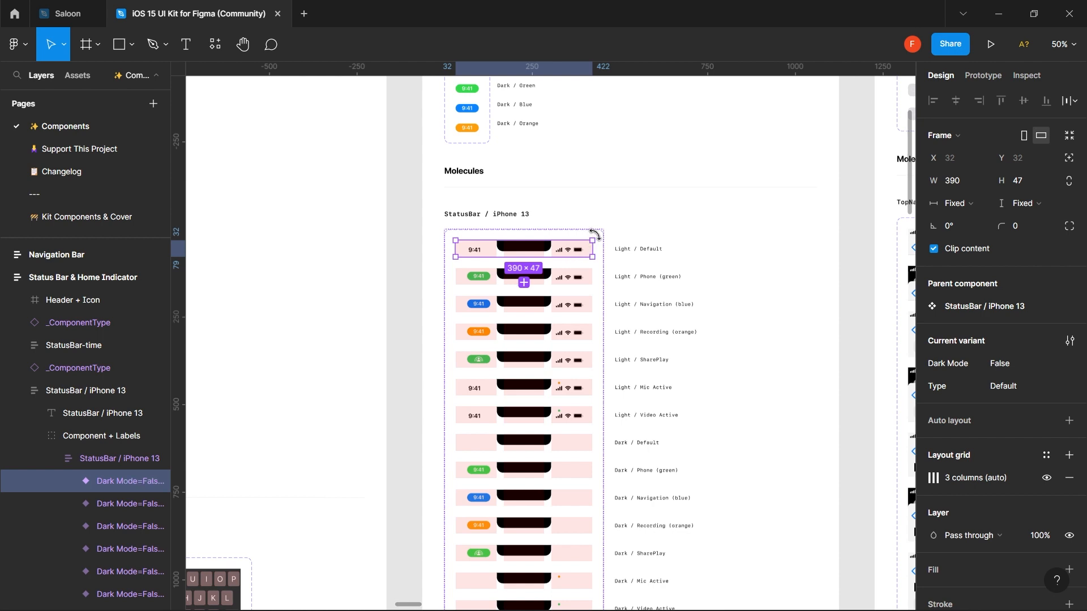
click(735, 242)
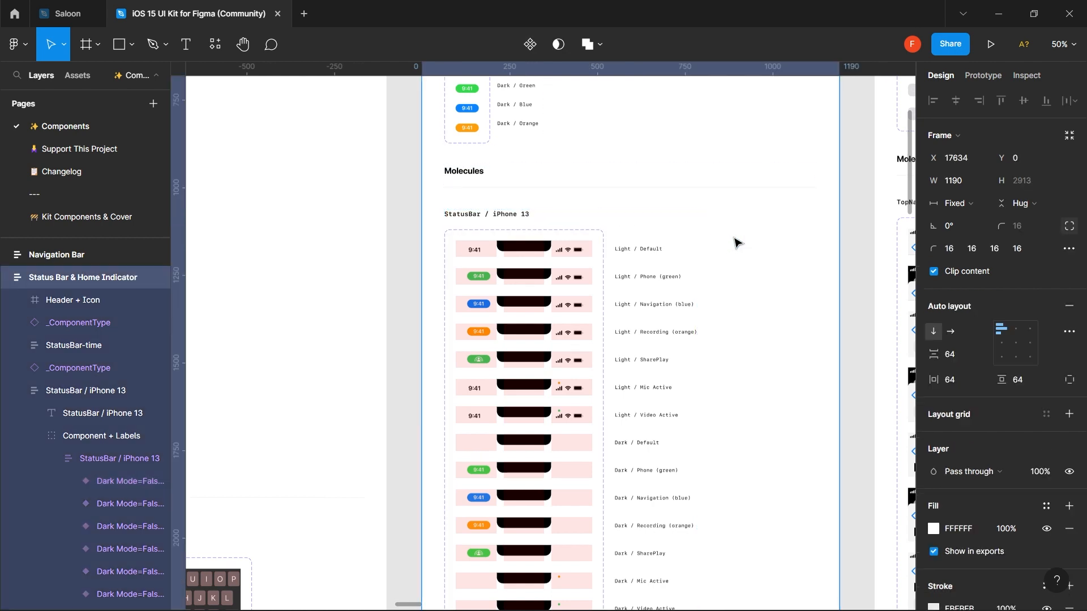
click(568, 254)
click(569, 254)
click(569, 254)
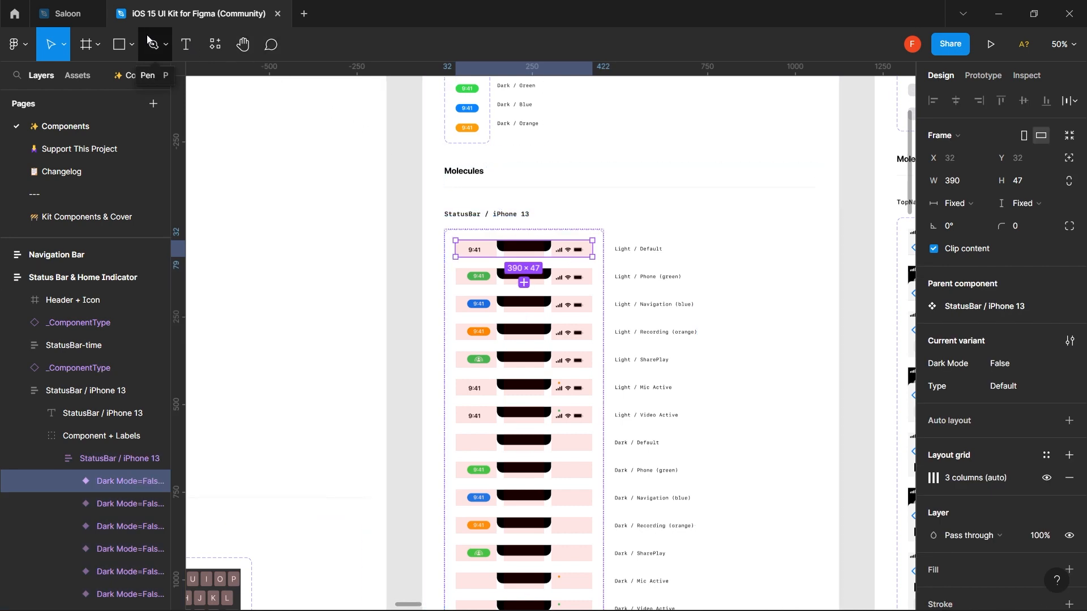
click(78, 12)
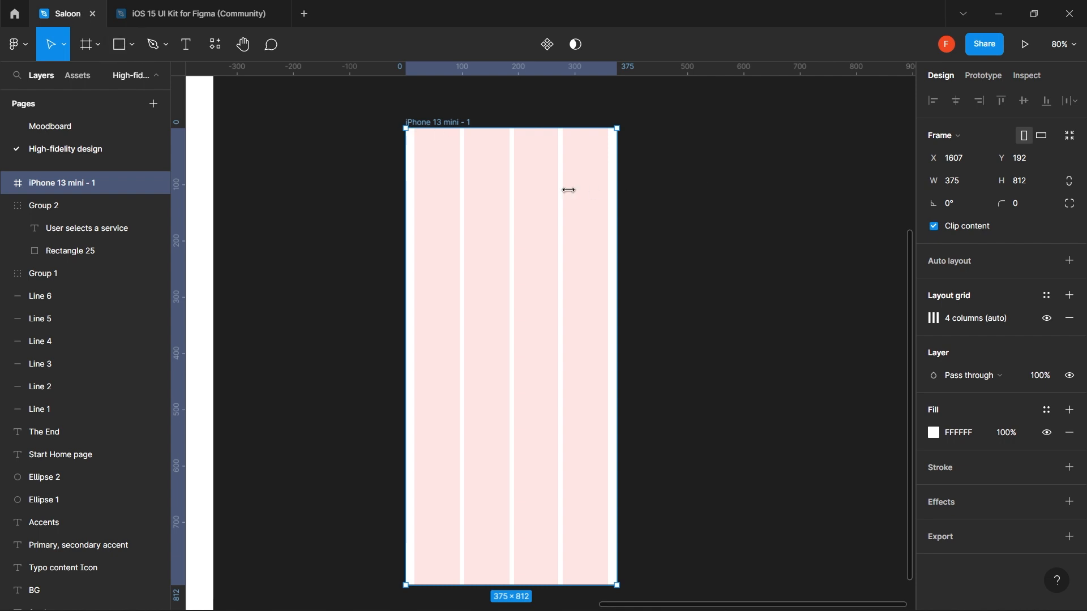
- Paste the status bar into the iPhone 13 mini frame and place it in the top-left corner
key(Escape)
key(ctrl+v)
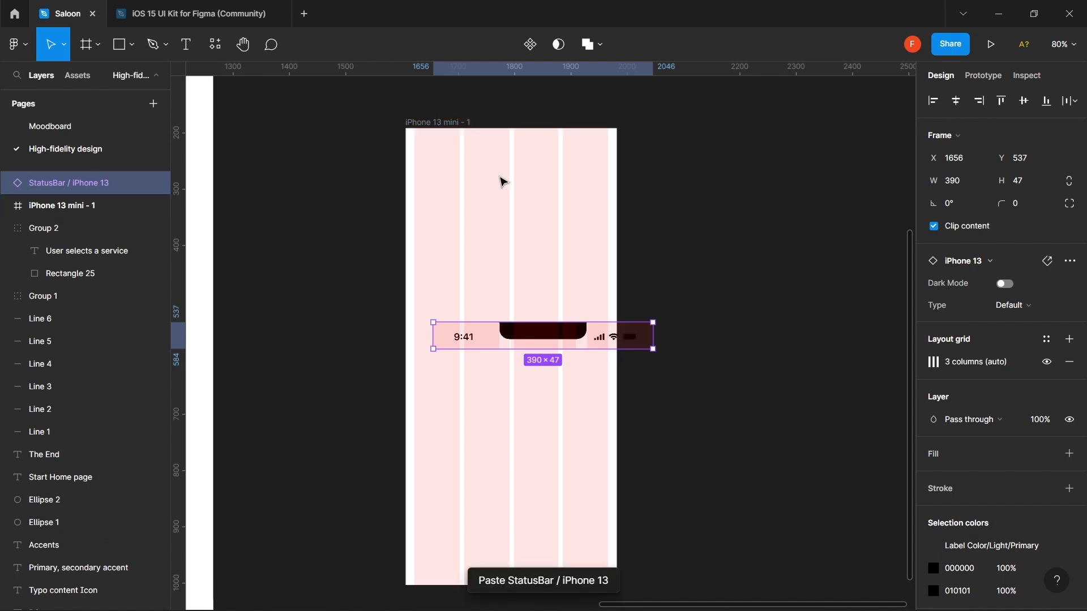
key(ctrl+z)
click(454, 128)
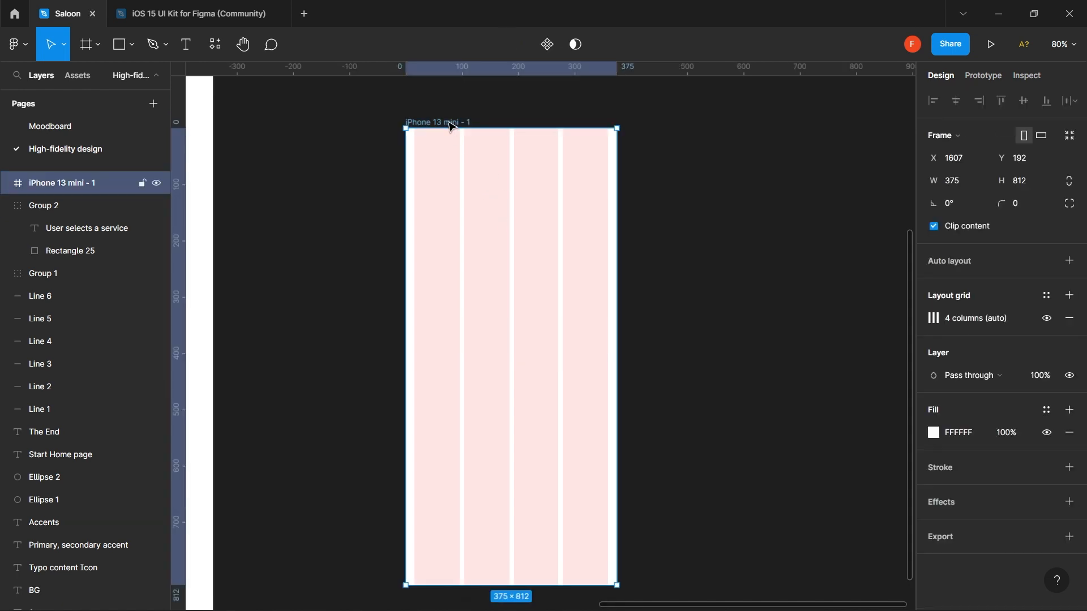
key(ctrl+v)
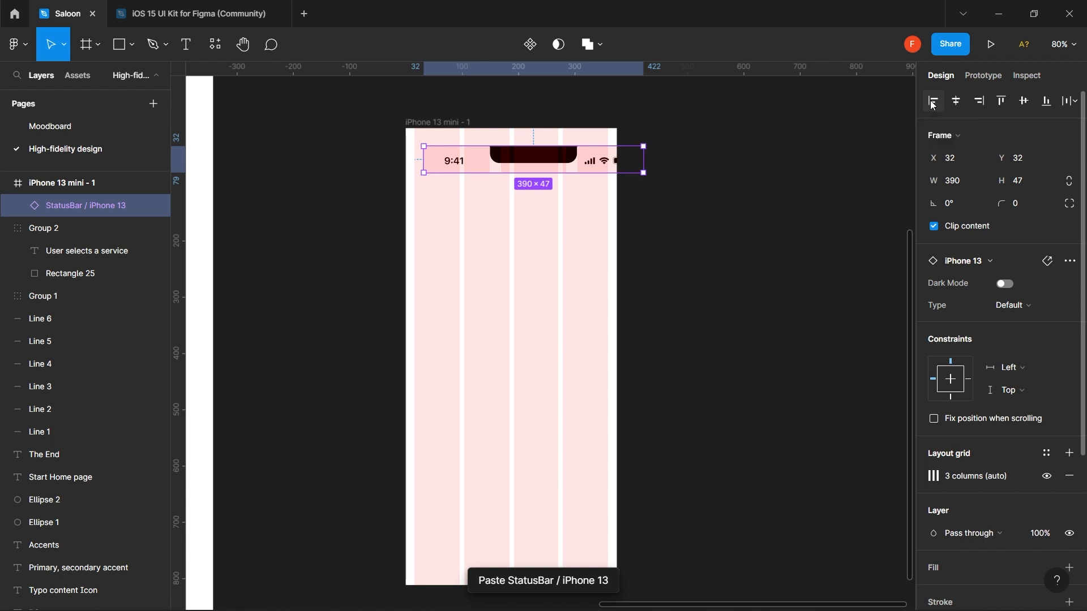
click(961, 103)
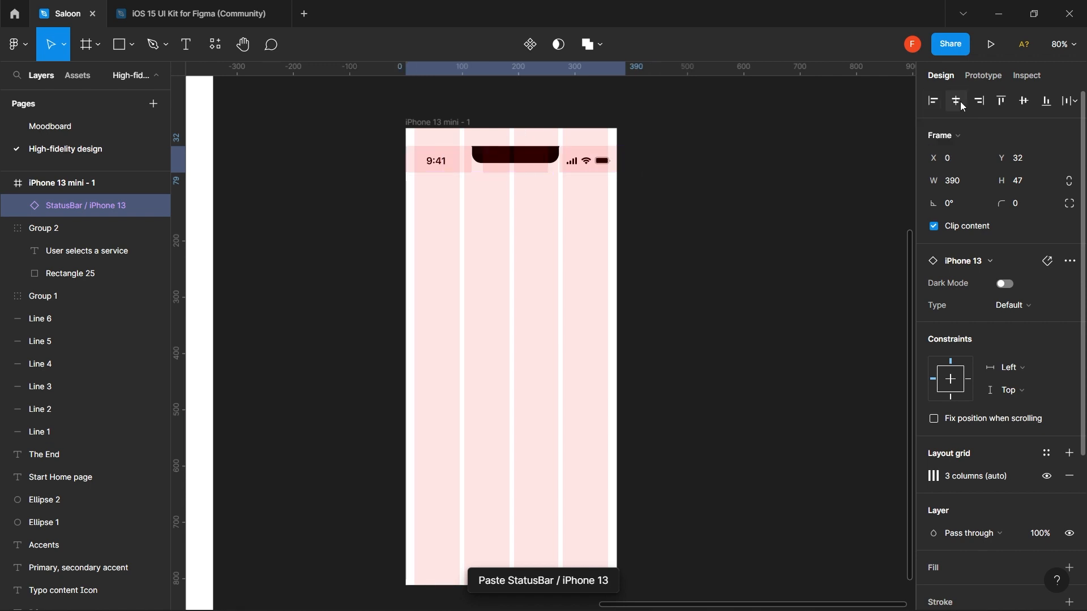
click(1013, 101)
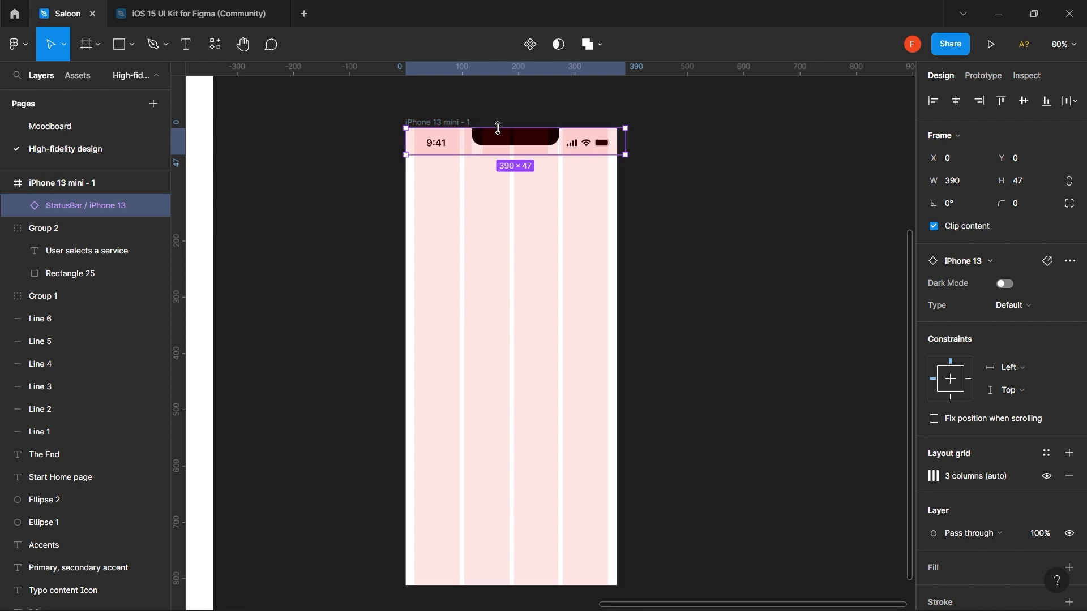
key(shift+Down)
key(shift+Right)
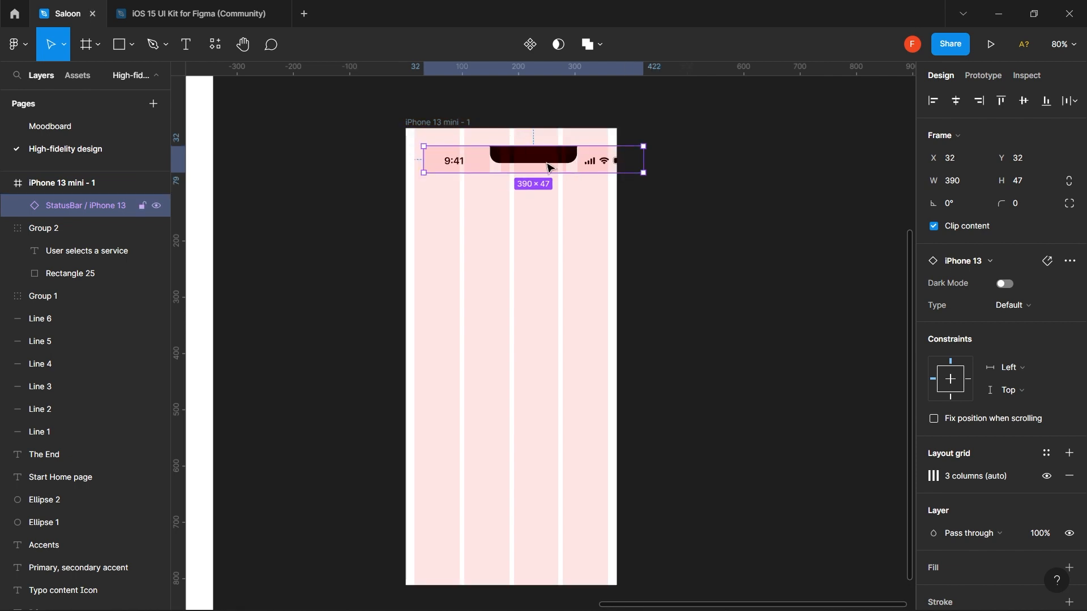
drag(536, 161, 530, 146)
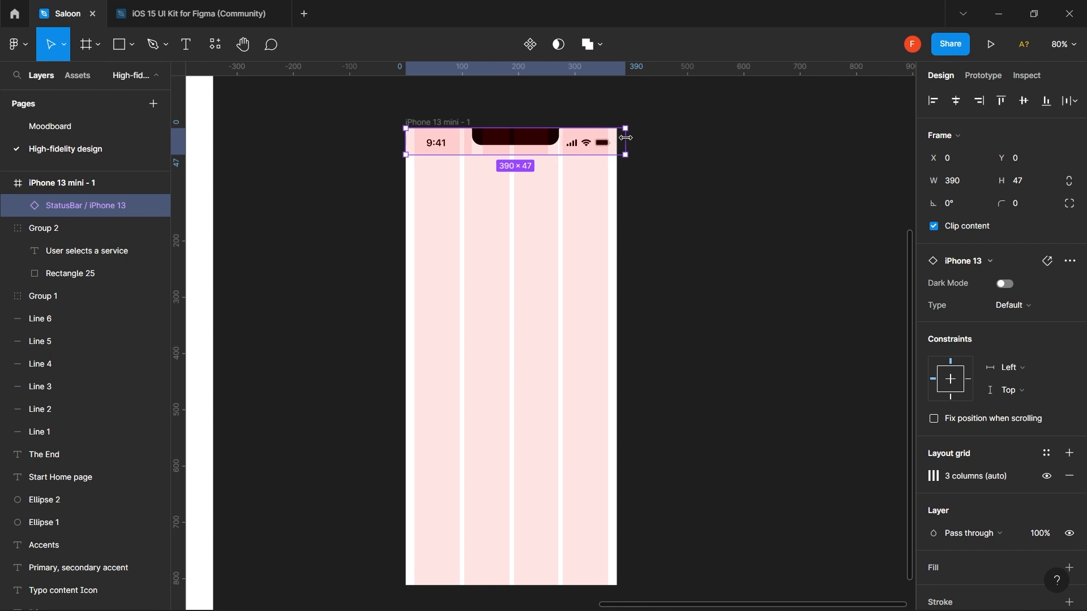
- Resize the status bar to the frame's 375 width and a height of 44
drag(623, 138, 621, 138)
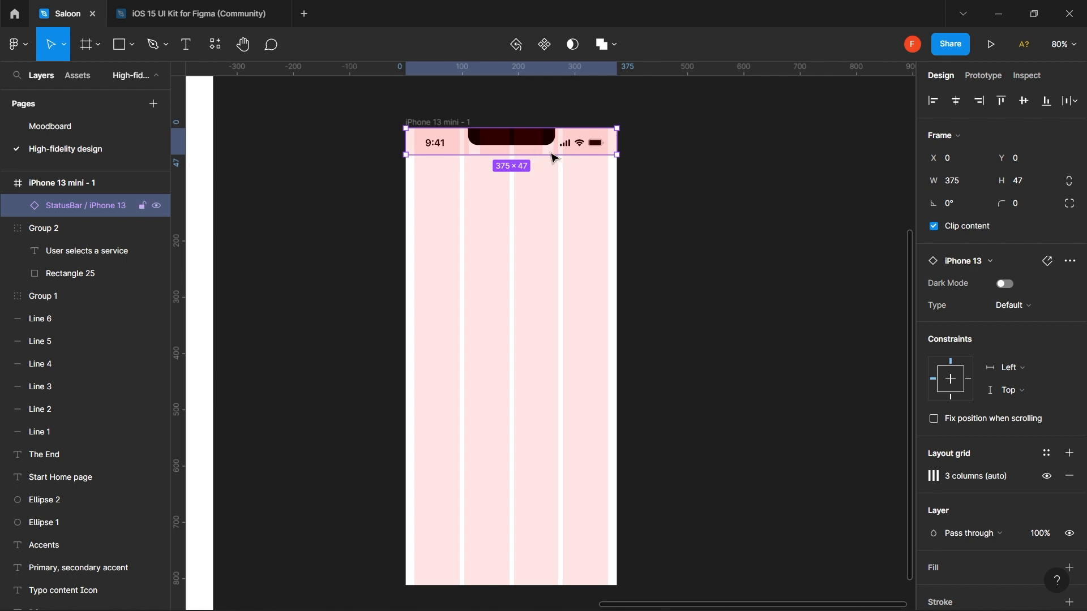
ctrl+scroll(554, 157, up, 5)
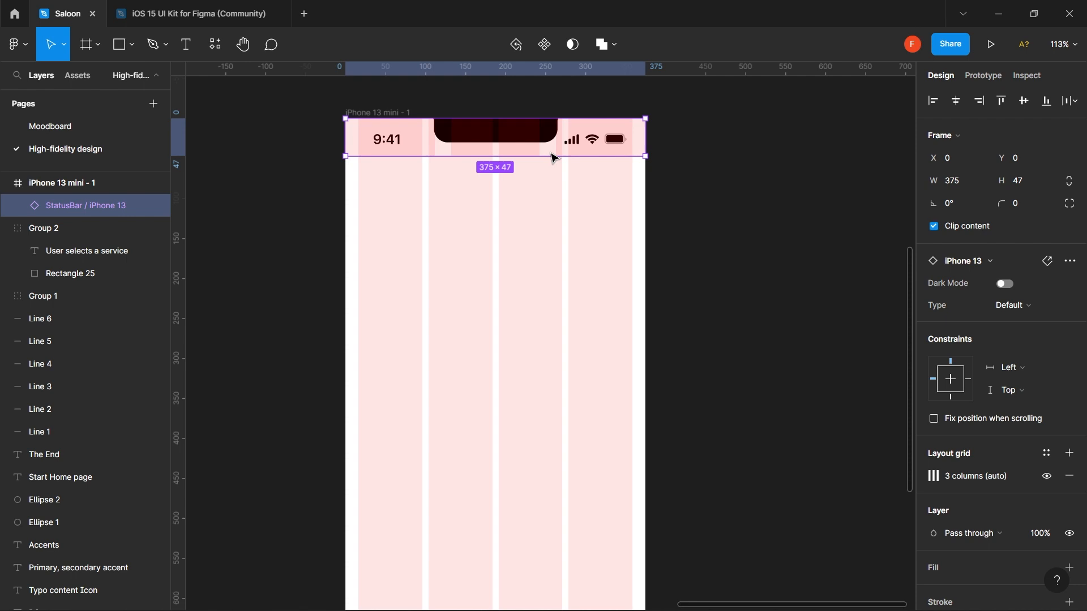
ctrl+scroll(554, 157, up, 5)
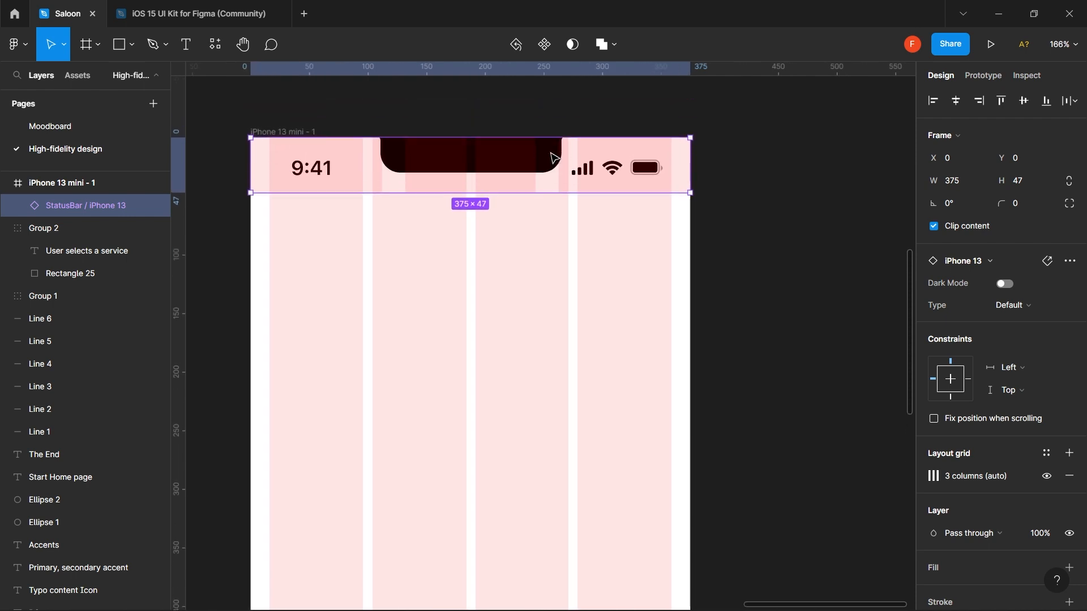
click(1035, 182)
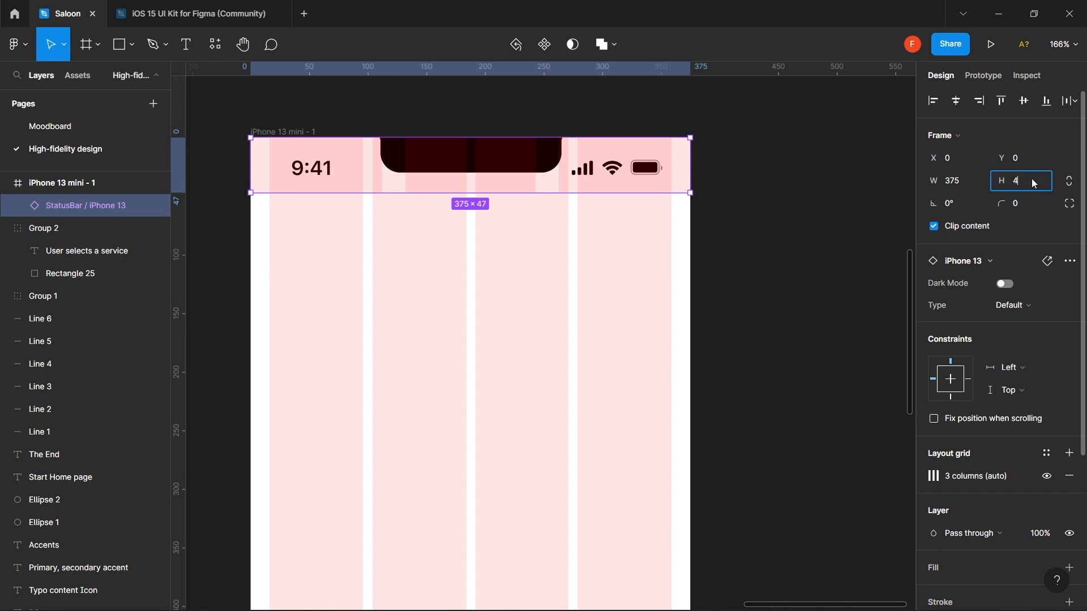
key(Return)
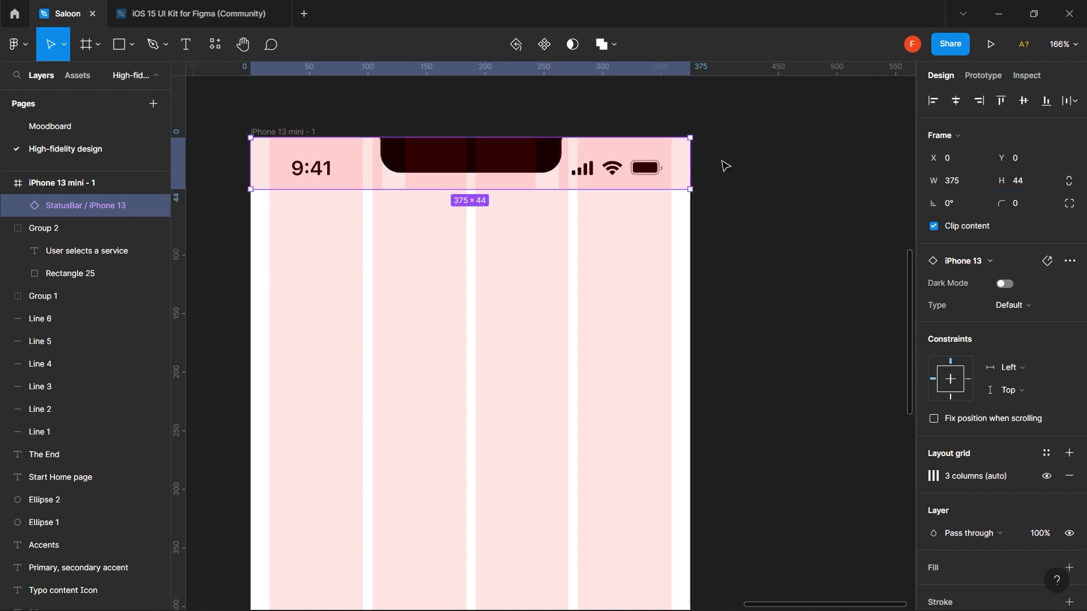
scroll(546, 287, down, 3)
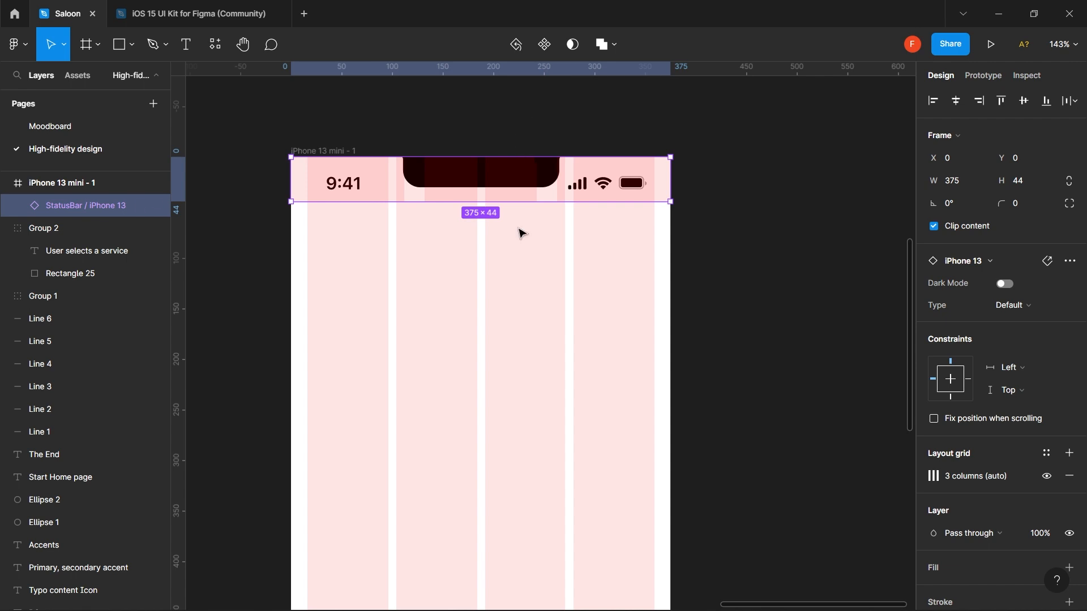
scroll(521, 233, down, 10)
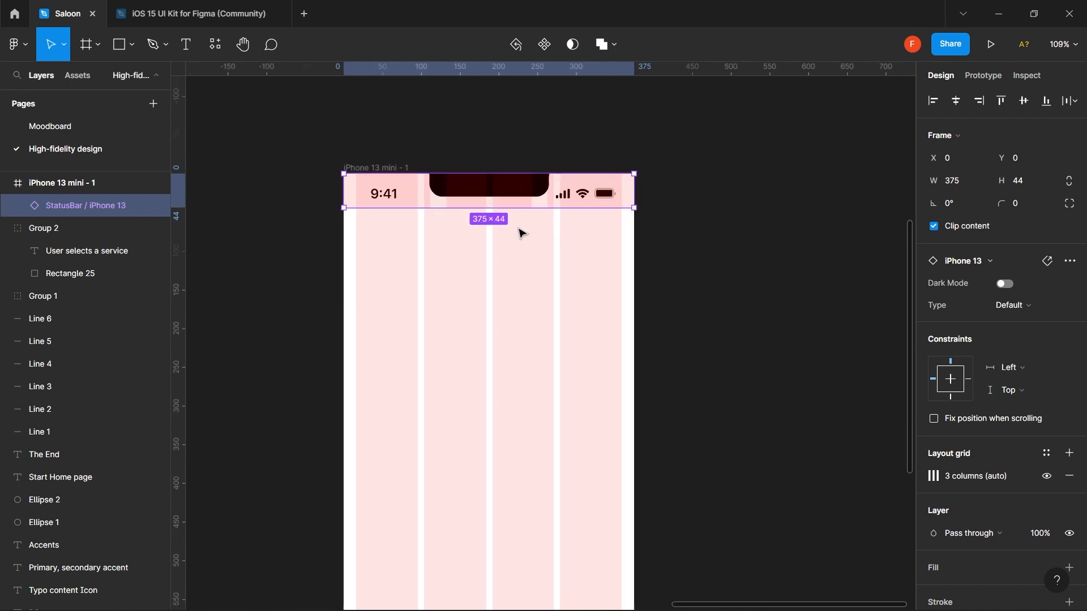
scroll(521, 232, down, 2)
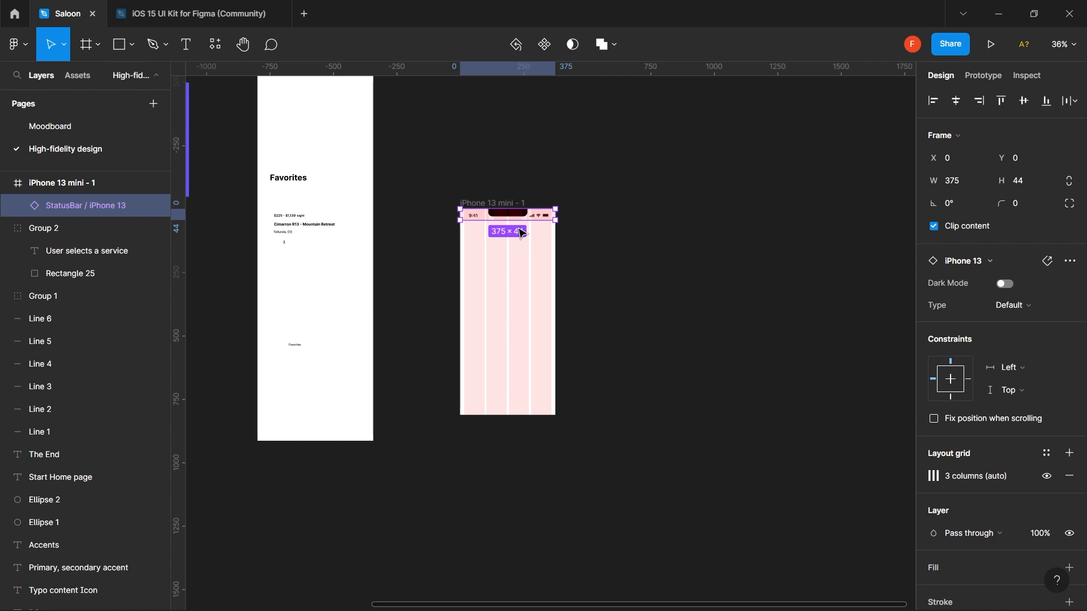
scroll(521, 233, left, 10)
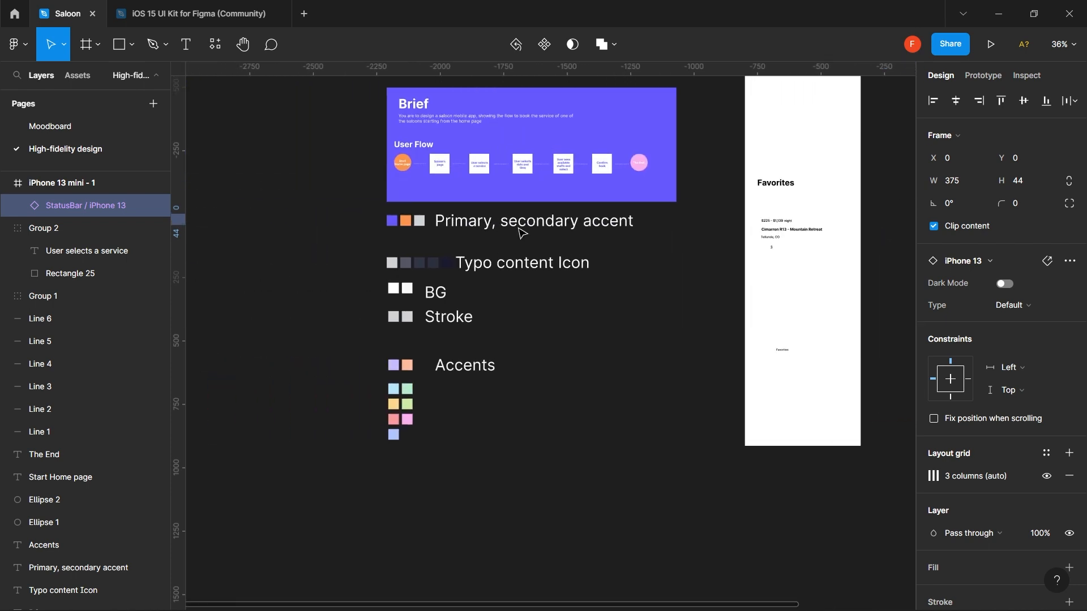
scroll(520, 233, up, 3)
scroll(521, 232, up, 3)
scroll(521, 232, up, 2)
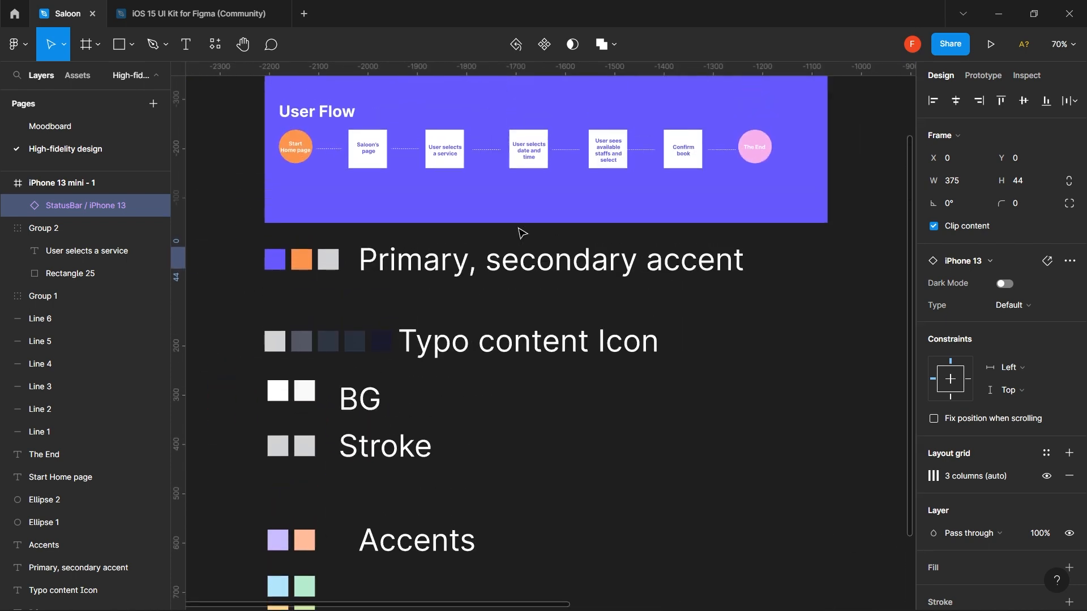
scroll(521, 233, up, 4)
scroll(521, 232, right, 1)
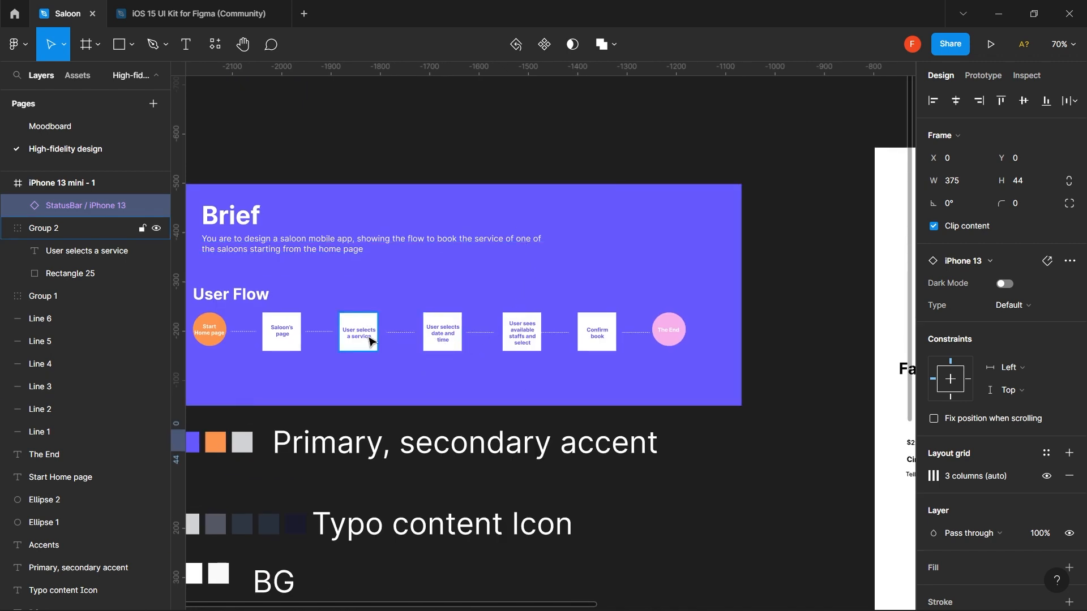
scroll(620, 476, down, 2)
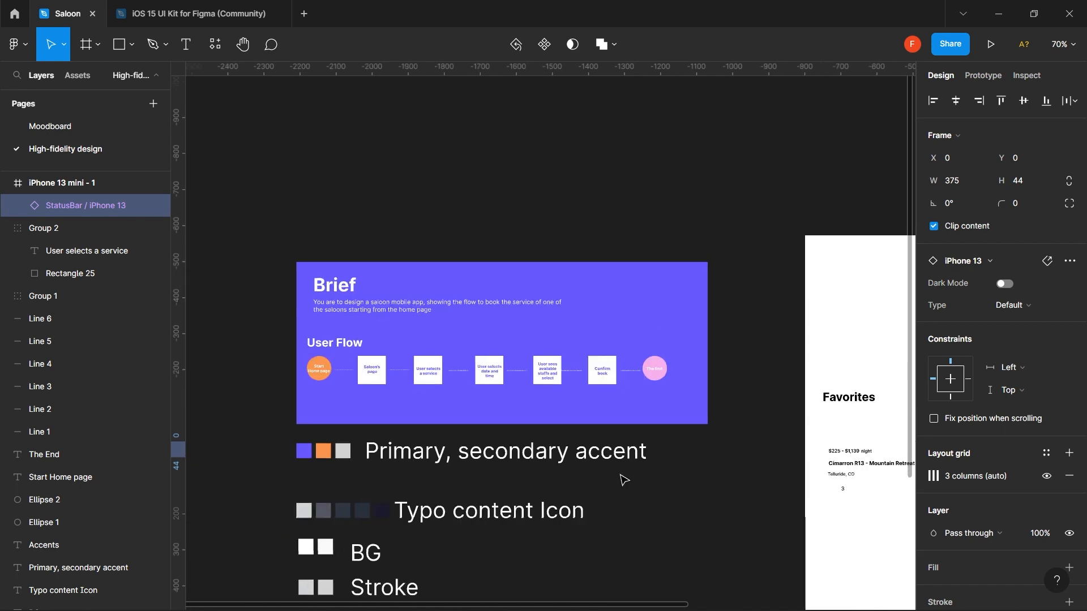
scroll(620, 475, right, 8)
- Select the HomeIndicator Dark Mode=False variant in the UI kit and return to Saloon
click(215, 19)
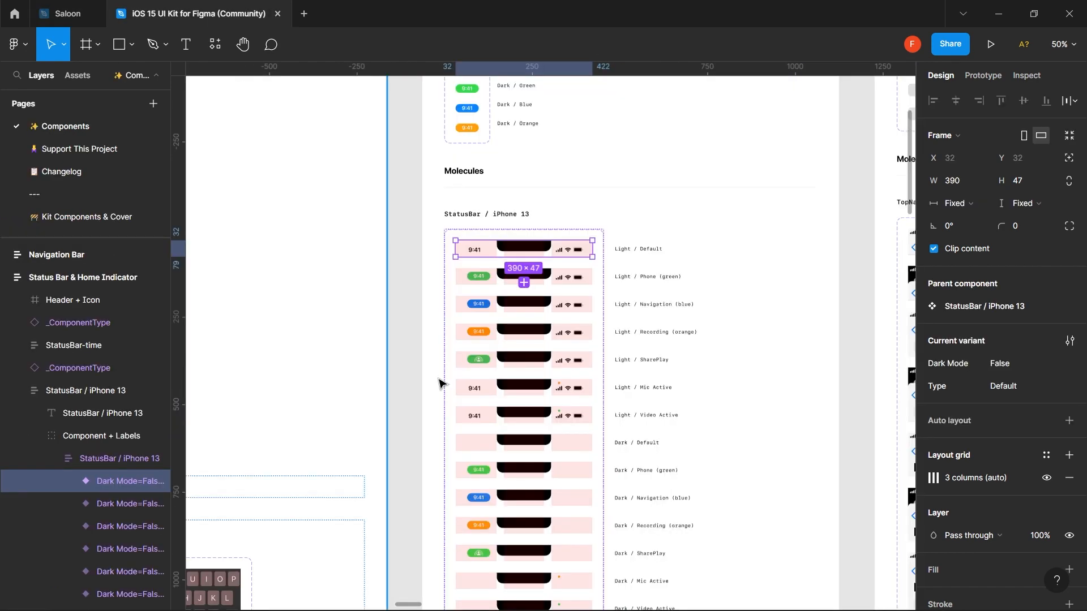
scroll(442, 382, down, 7)
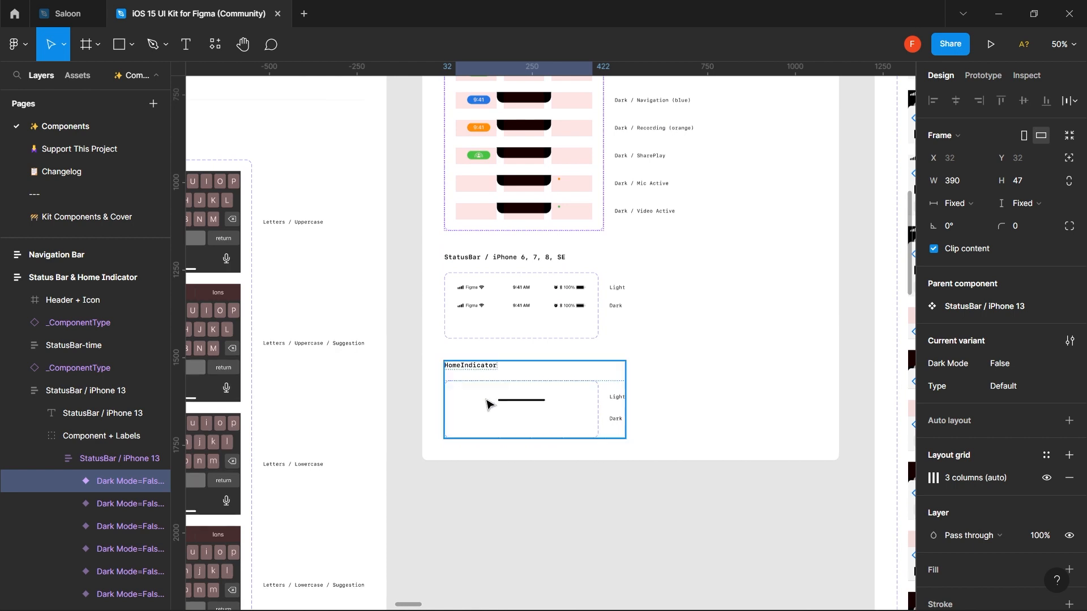
click(539, 402)
double_click(540, 403)
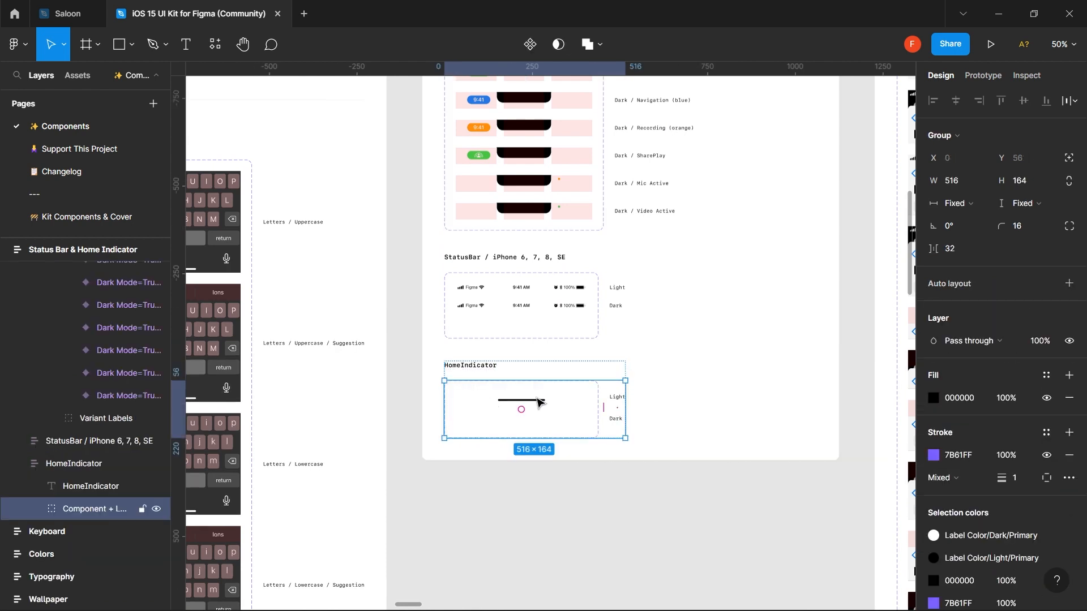
double_click(539, 403)
double_click(539, 403)
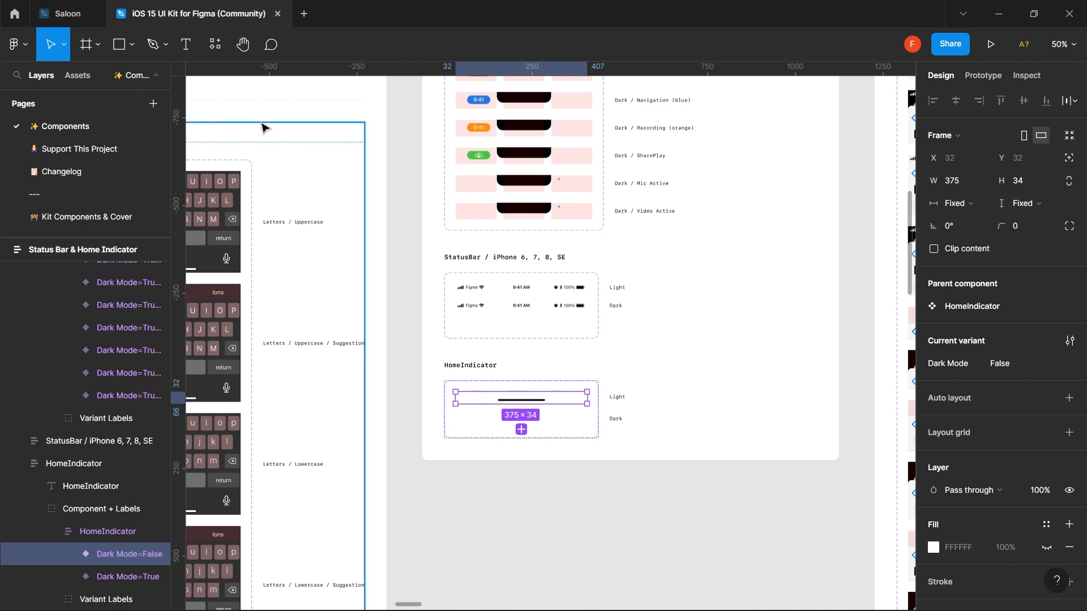
click(64, 13)
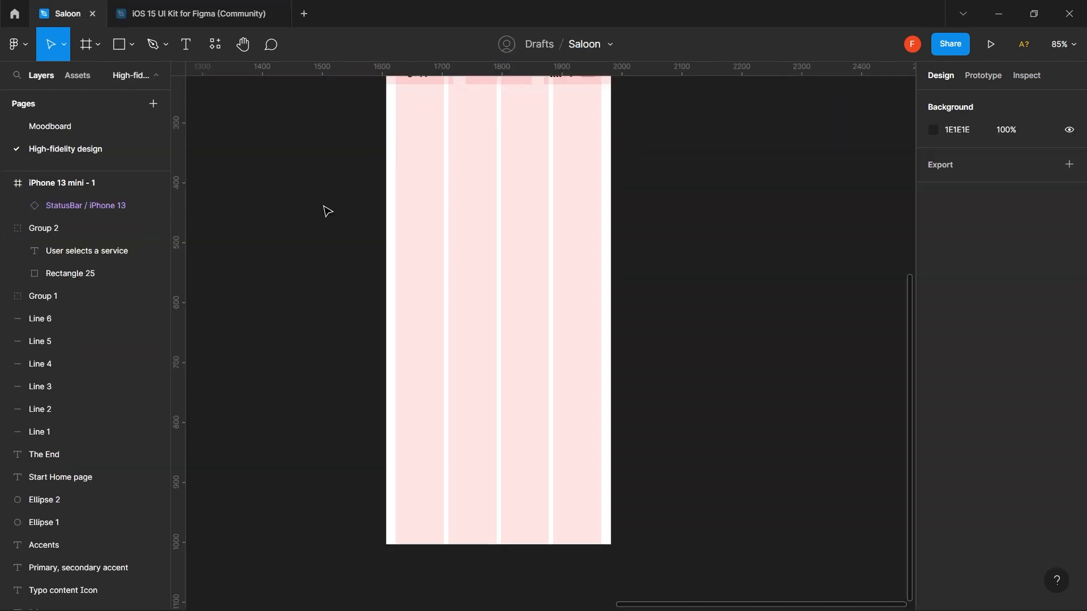
- Paste the home indicator into the iPhone 13 mini frame, aligned left and bottom
click(486, 435)
key(ctrl+v)
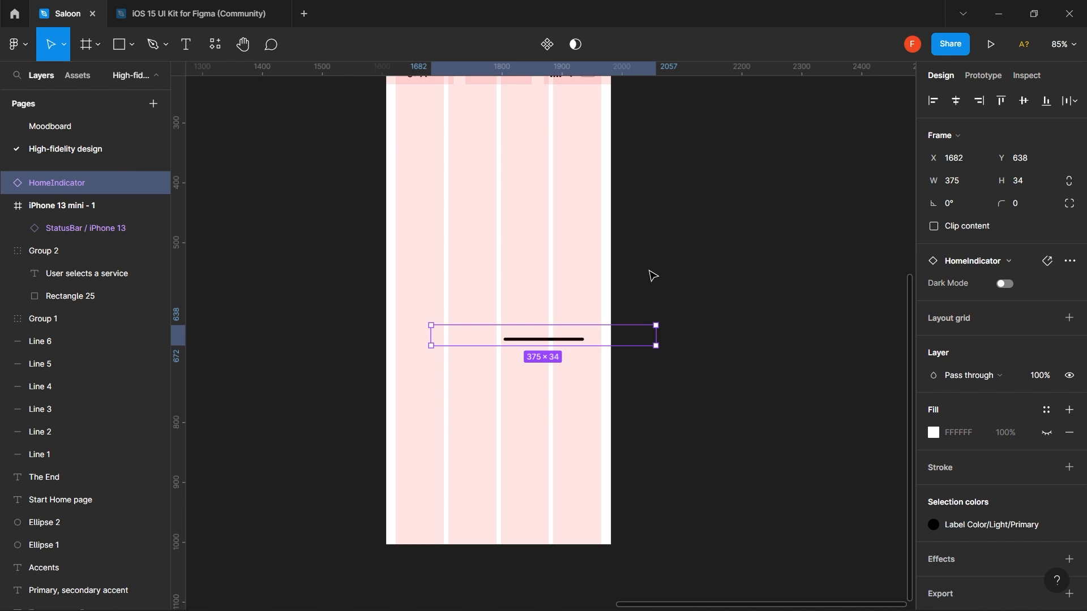
key(Delete)
click(93, 185)
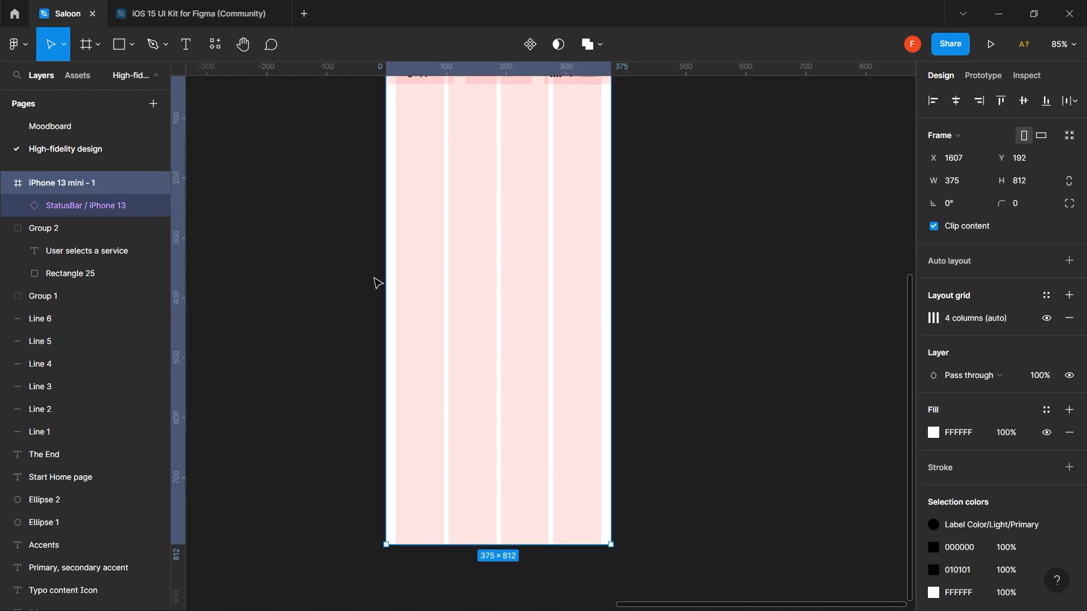
key(ctrl+v)
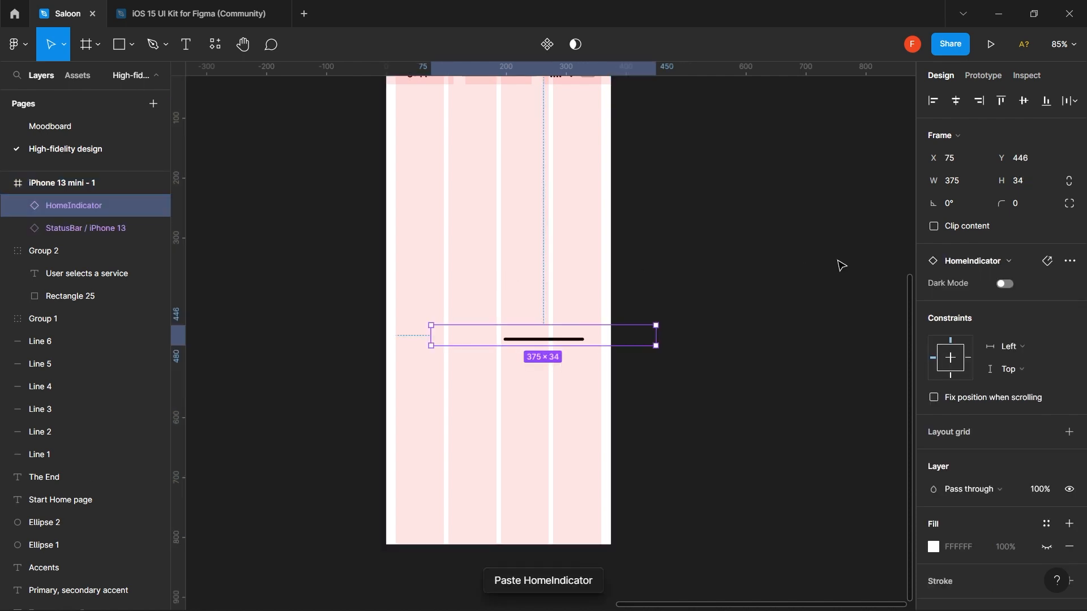
click(933, 101)
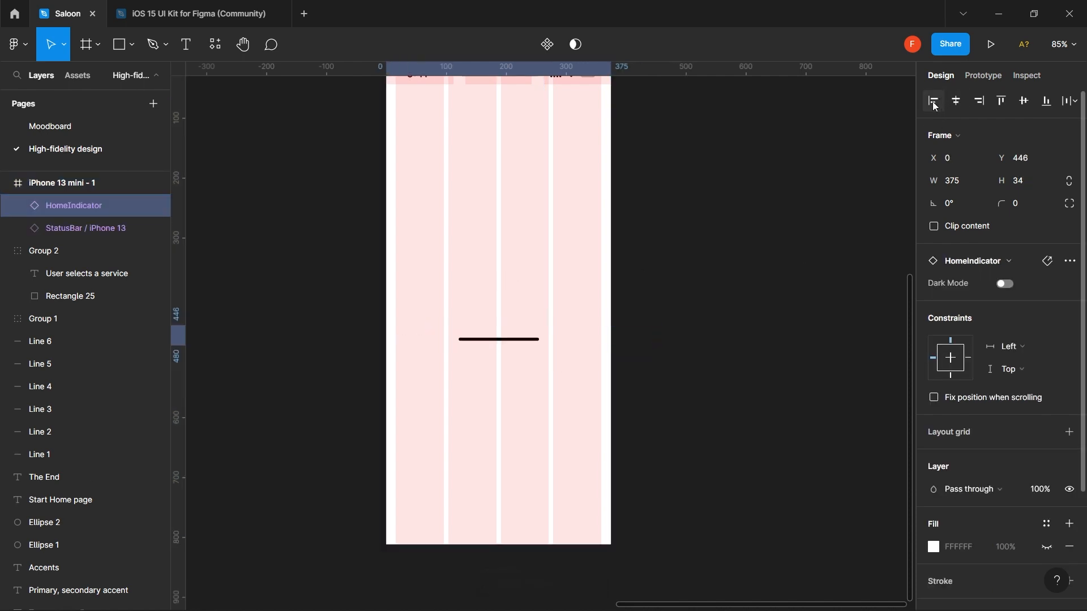
click(1046, 102)
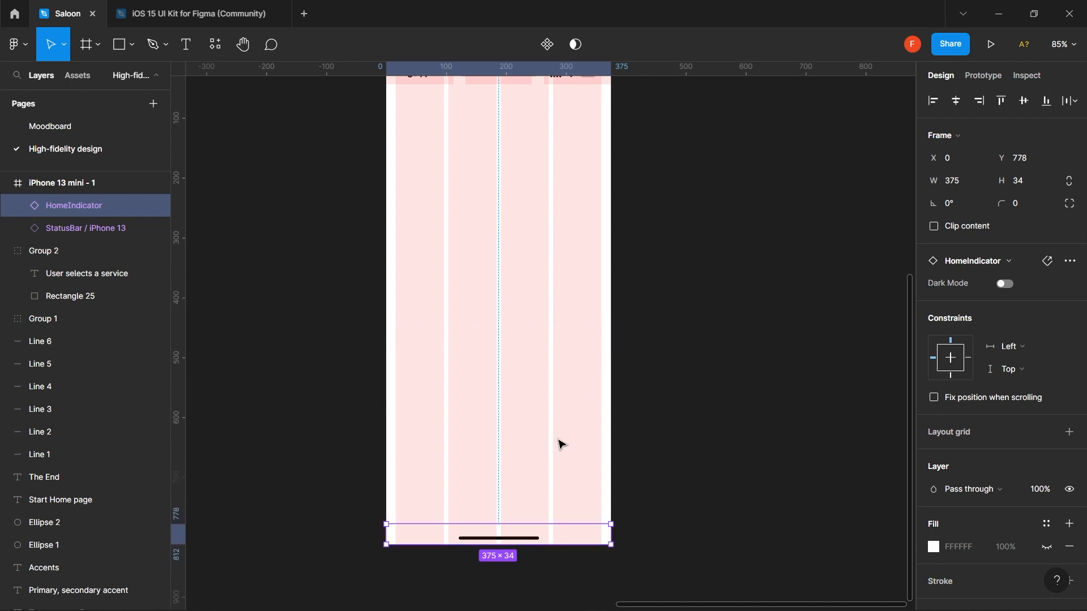
scroll(582, 403, down, 4)
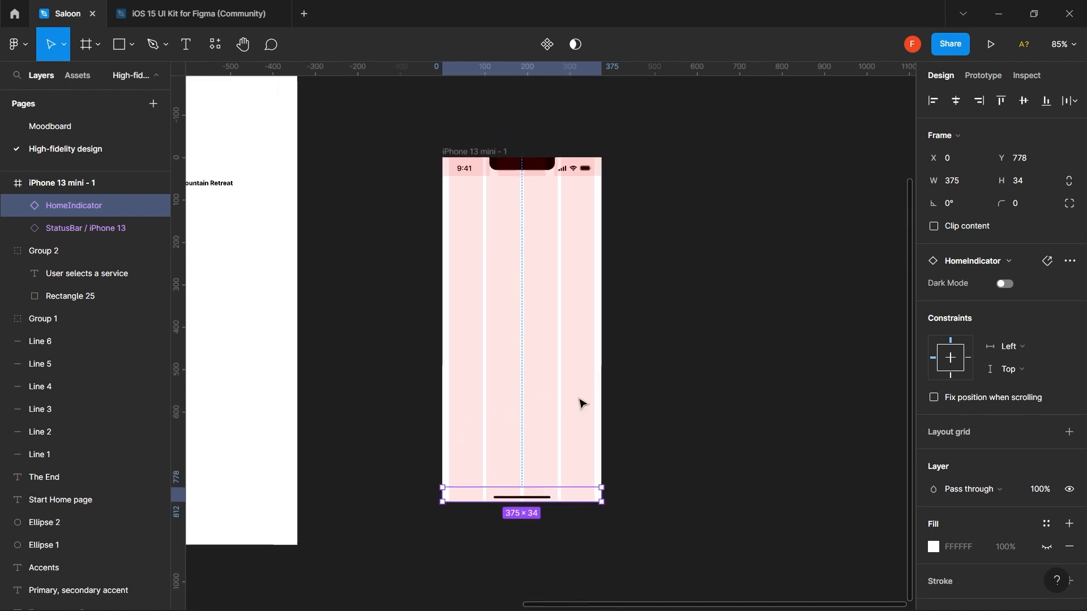
- Hide the iPhone 13 mini frame's 4-column layout grid
click(473, 150)
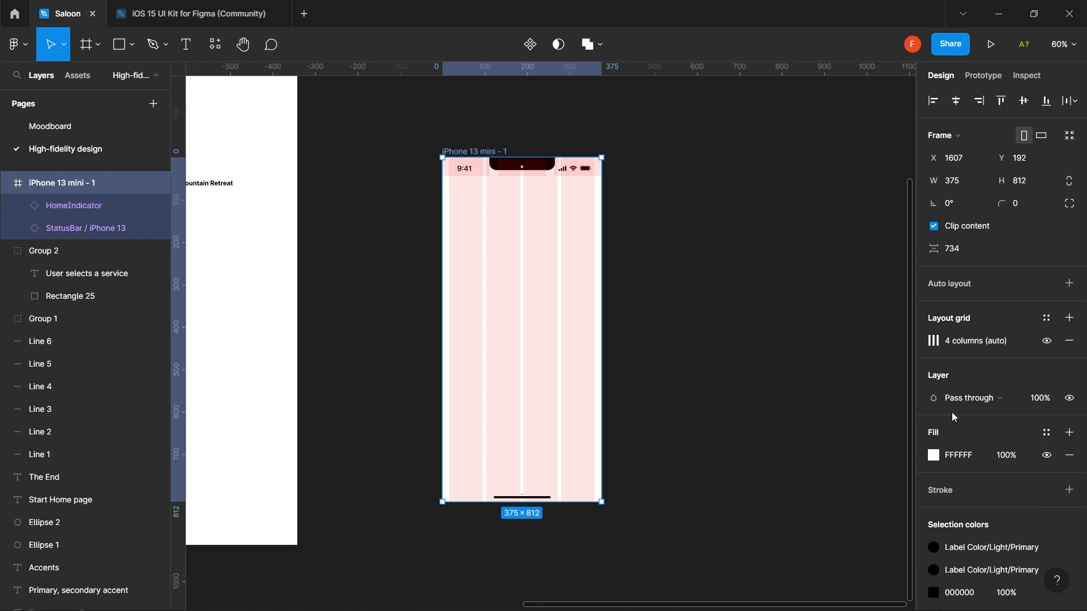
click(1047, 341)
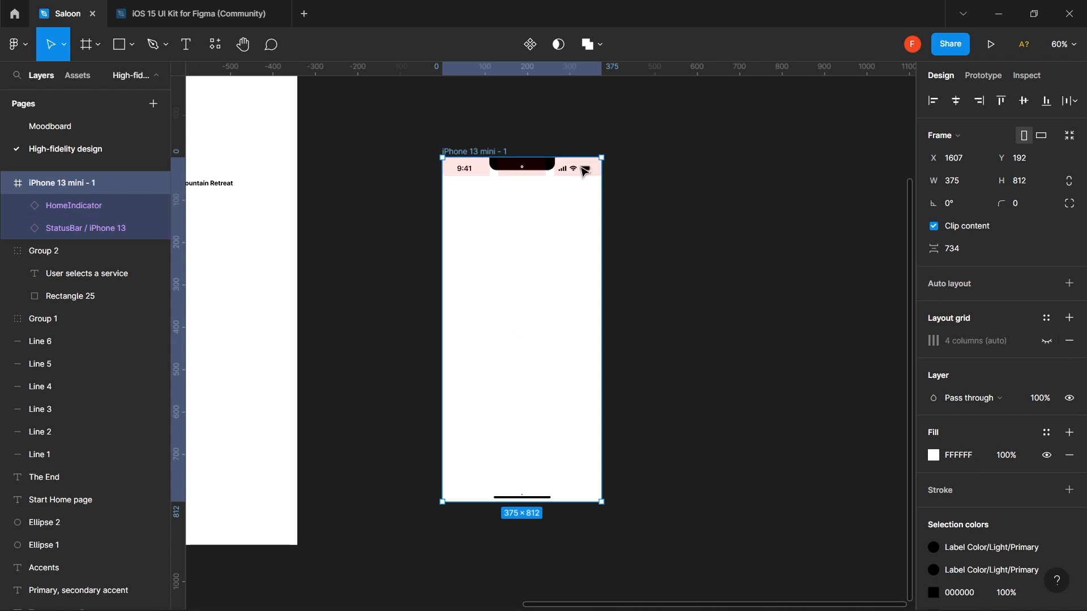
click(490, 468)
- Draw a 50-tall white (FFFFFF) rectangle near the frame bottom, then also select the HomeIndicator
key(r)
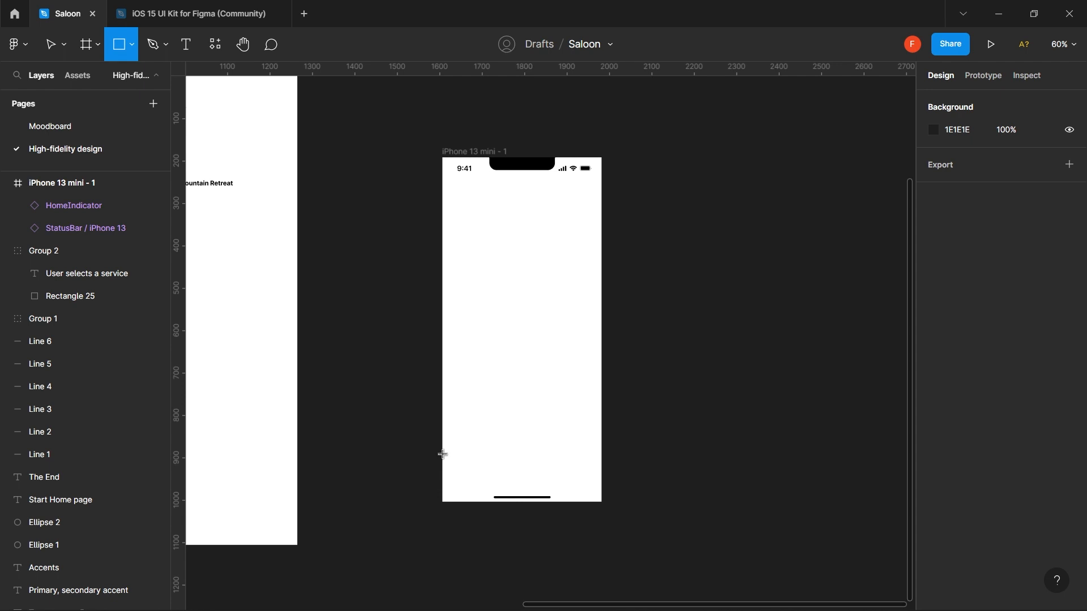
mouse_move(443, 454)
mouse_down()
mouse_move(483, 465)
mouse_move(545, 457)
mouse_move(602, 480)
mouse_up()
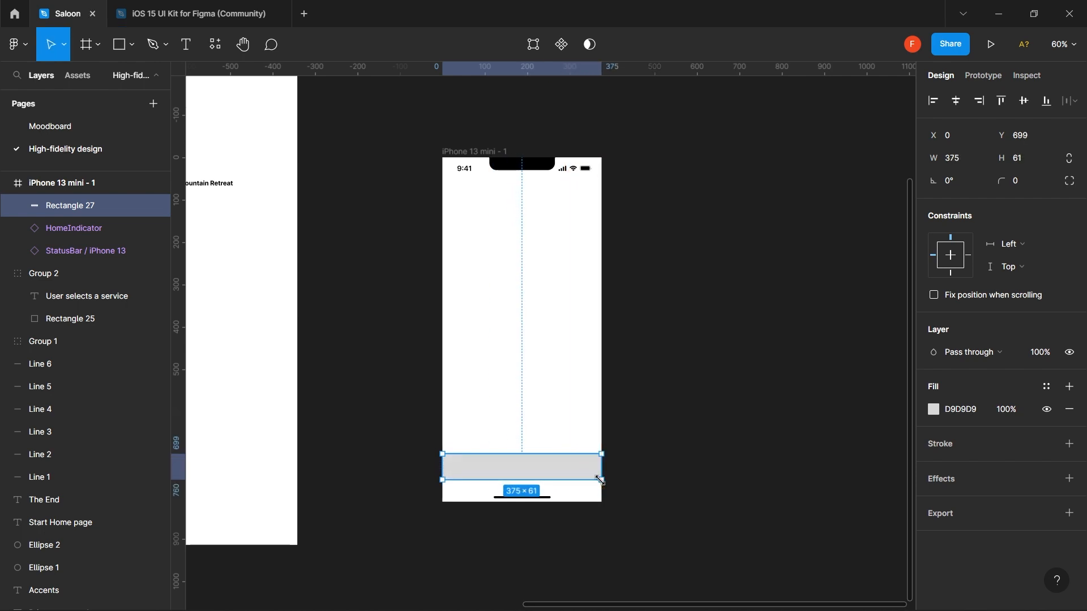
click(1035, 163)
key(Return)
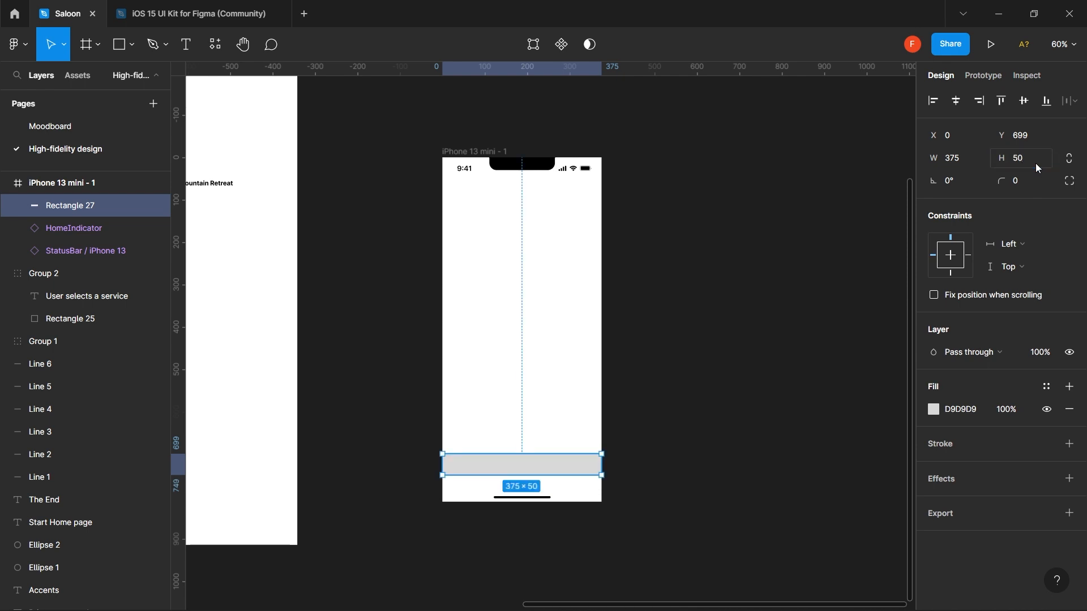
click(976, 403)
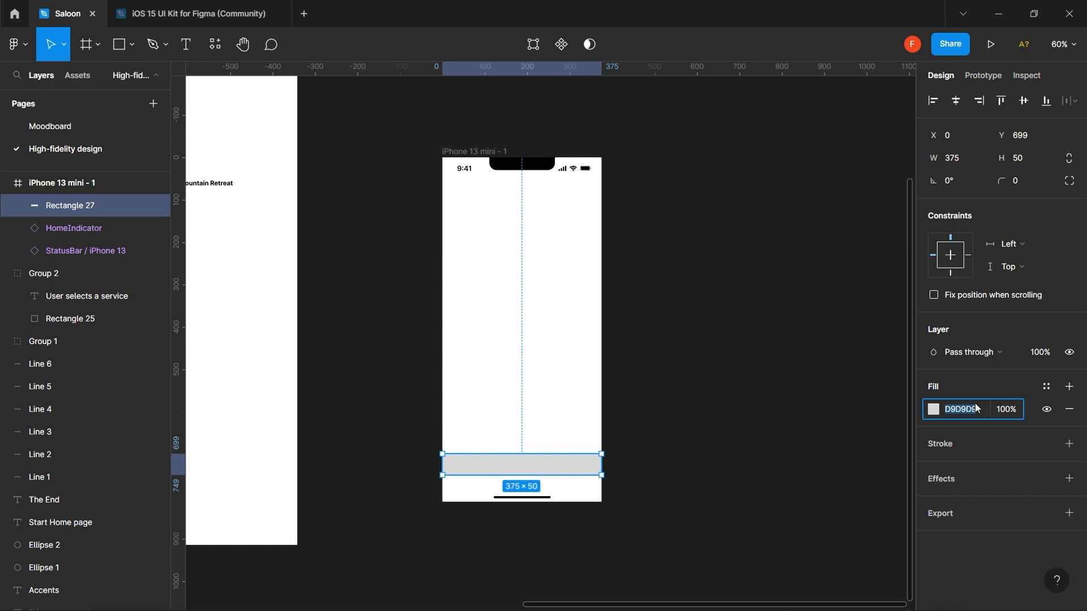
text(fff)
key(Return)
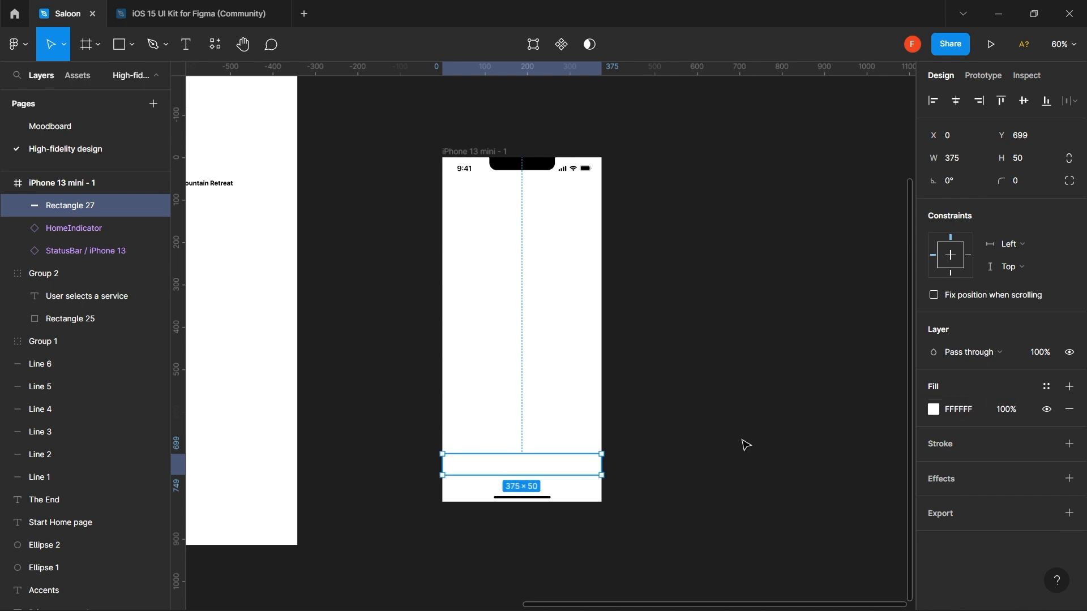
shift+click(573, 496)
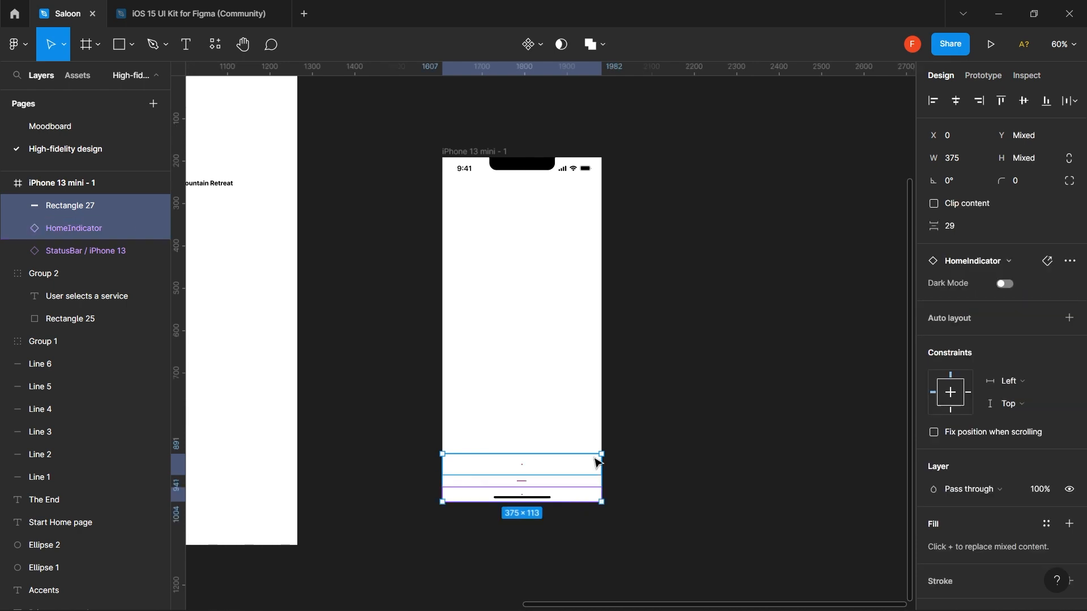
- Set 0 spacing between the rectangle and HomeIndicator and move both flush to the frame bottom
click(961, 226)
text(0)
key(Return)
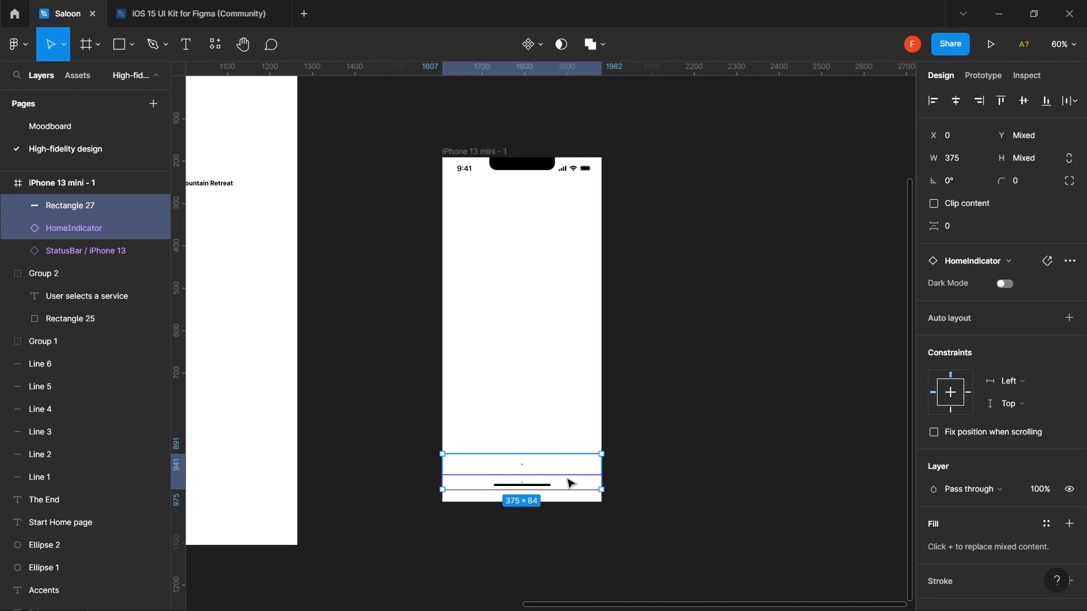
drag(570, 483, 569, 489)
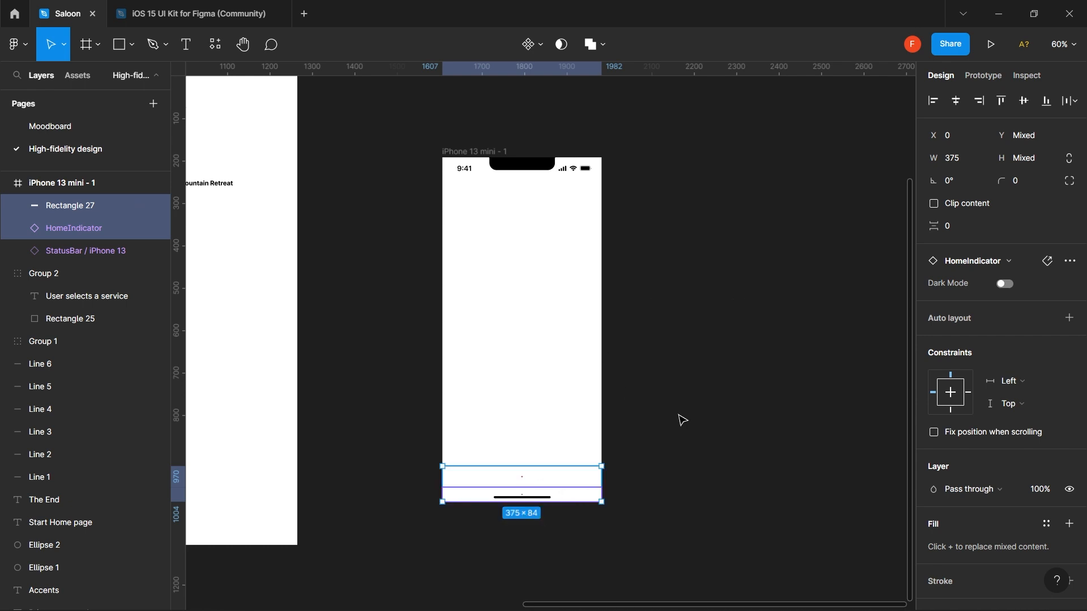
click(719, 385)
scroll(461, 374, down, 5)
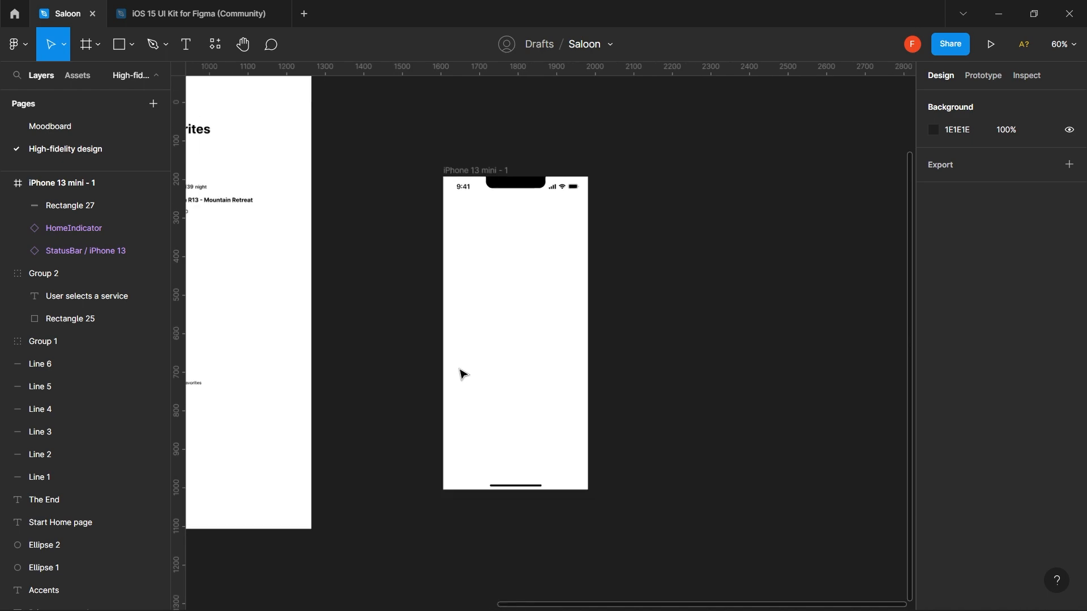
scroll(461, 374, left, 10)
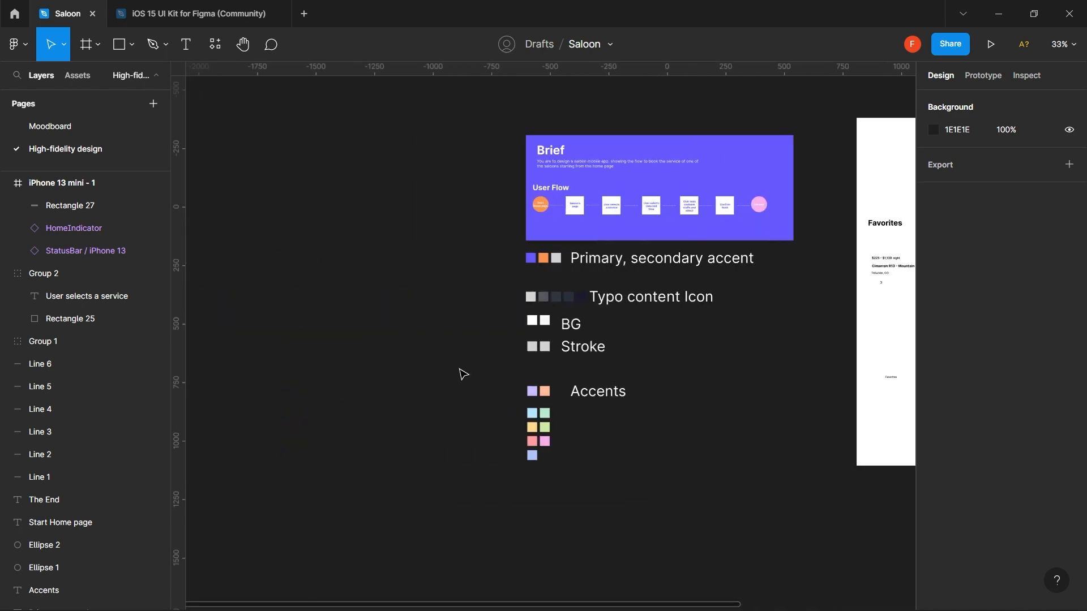
scroll(586, 324, up, 5)
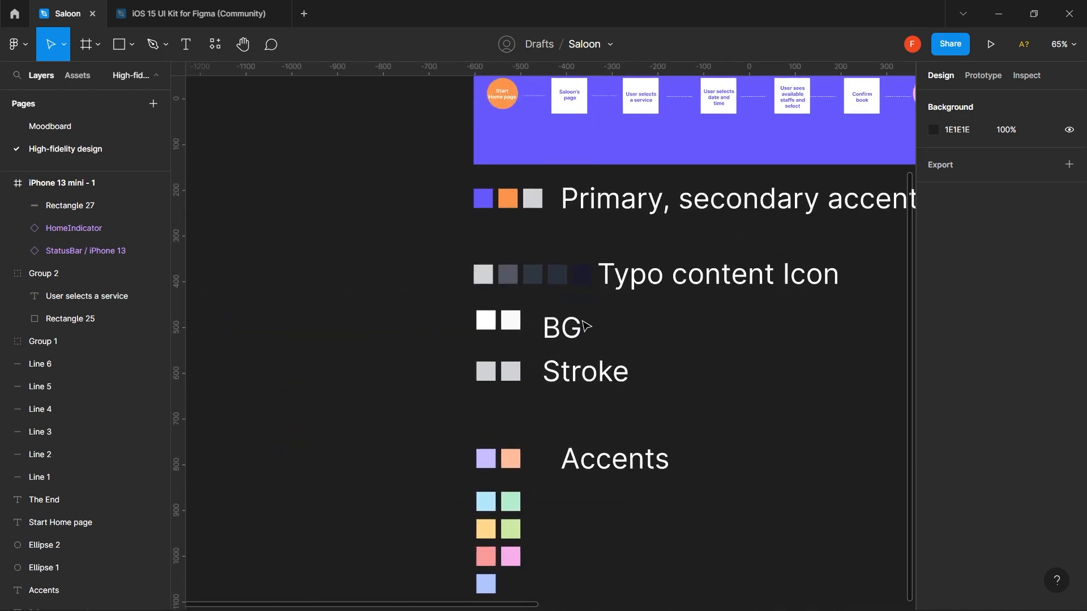
scroll(586, 324, up, 2)
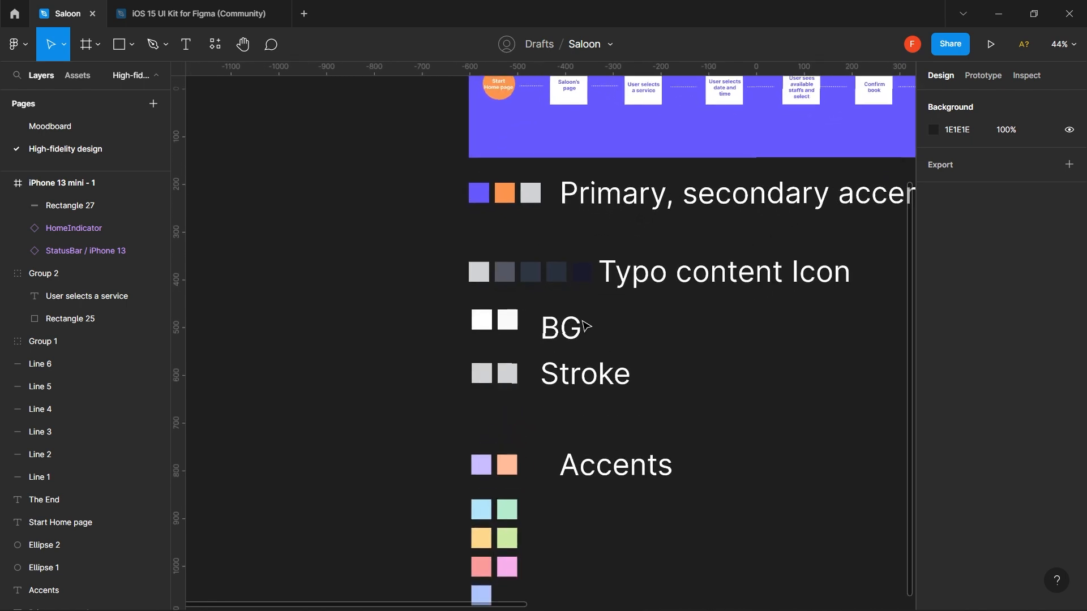
scroll(586, 324, up, 2)
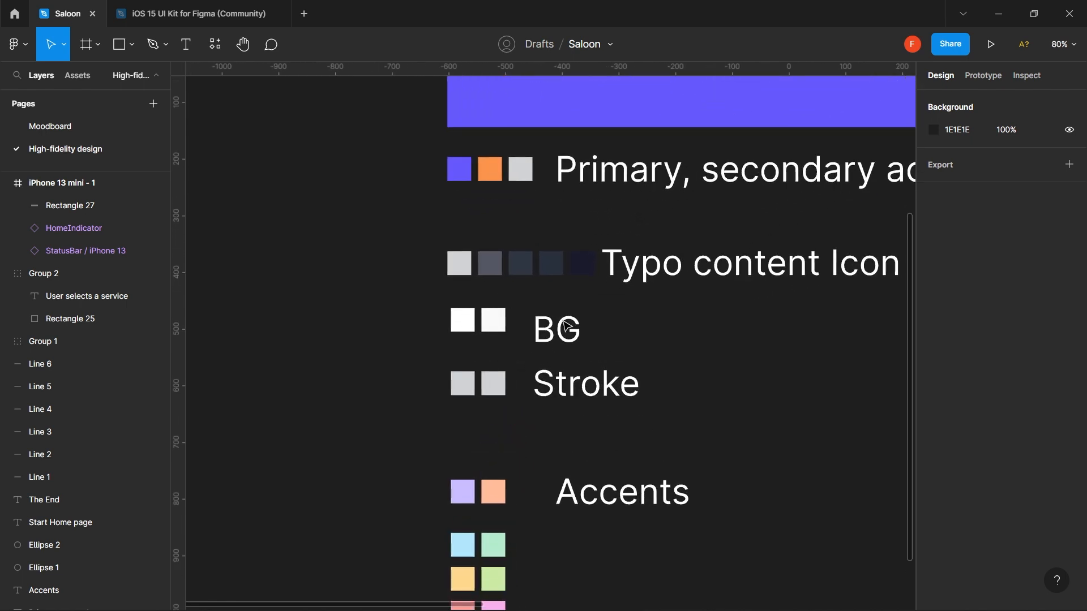
click(503, 314)
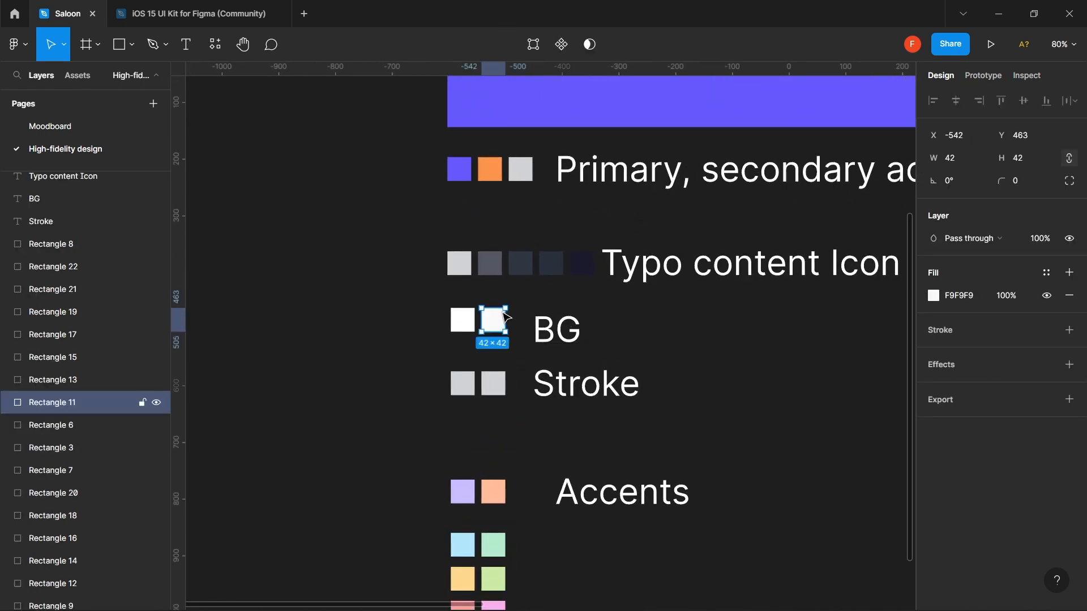
click(970, 293)
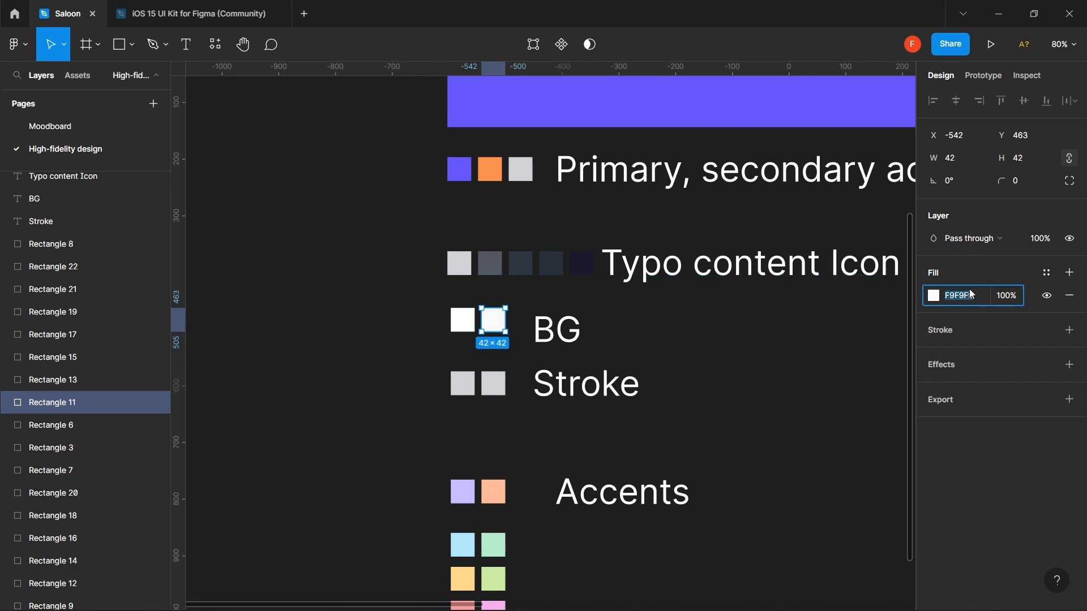
scroll(776, 374, down, 5)
scroll(777, 374, right, 5)
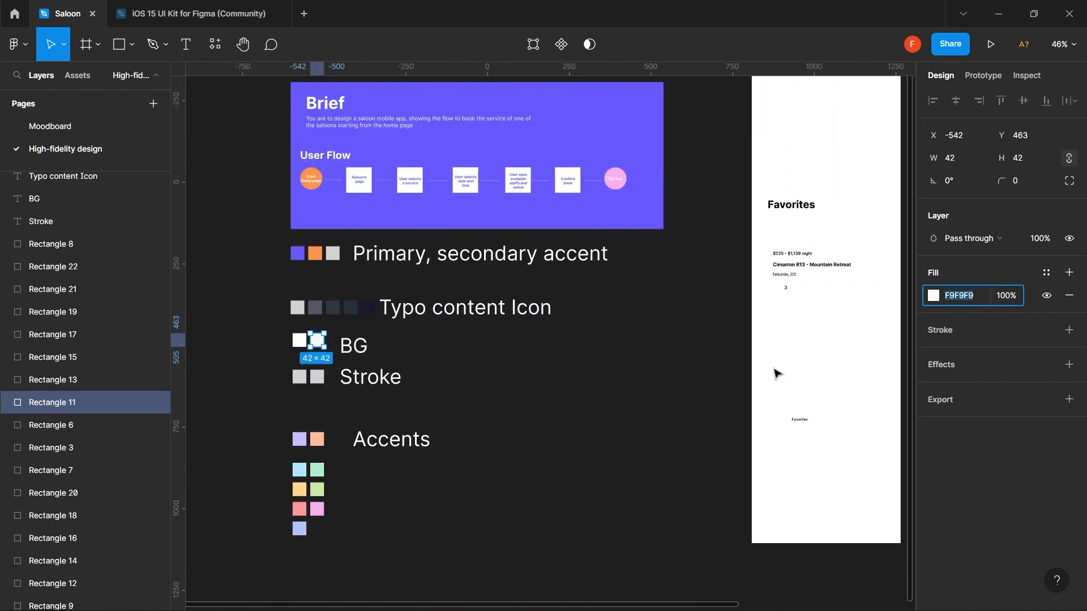
scroll(777, 374, right, 10)
scroll(773, 373, left, 4)
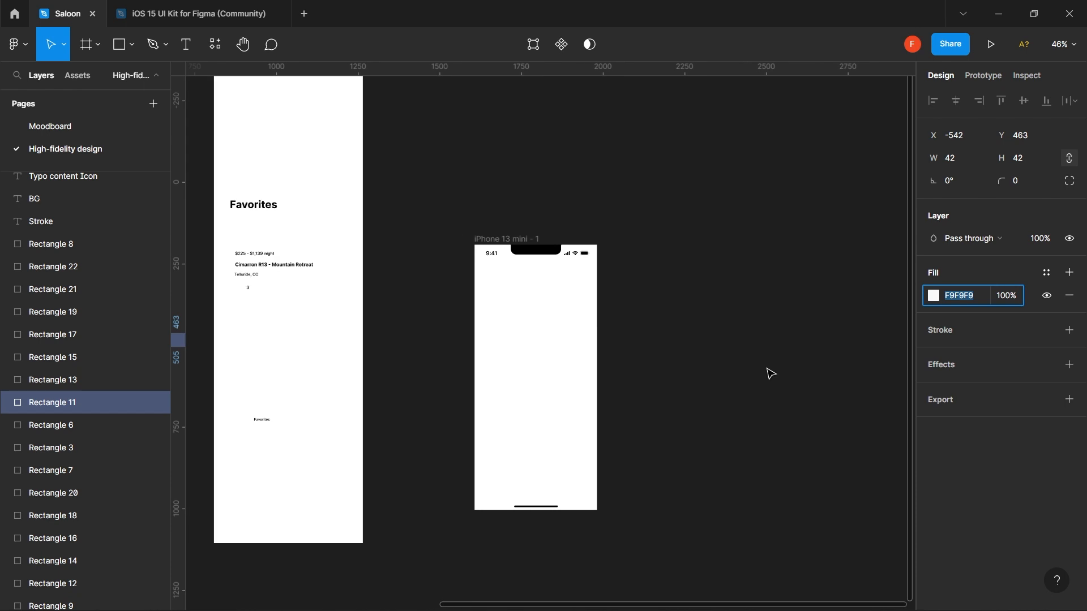
- Set the phone frame's fill to f9f9f9, then give the Rectangle 27 bottom bar the same f9f9f9 fill
click(525, 241)
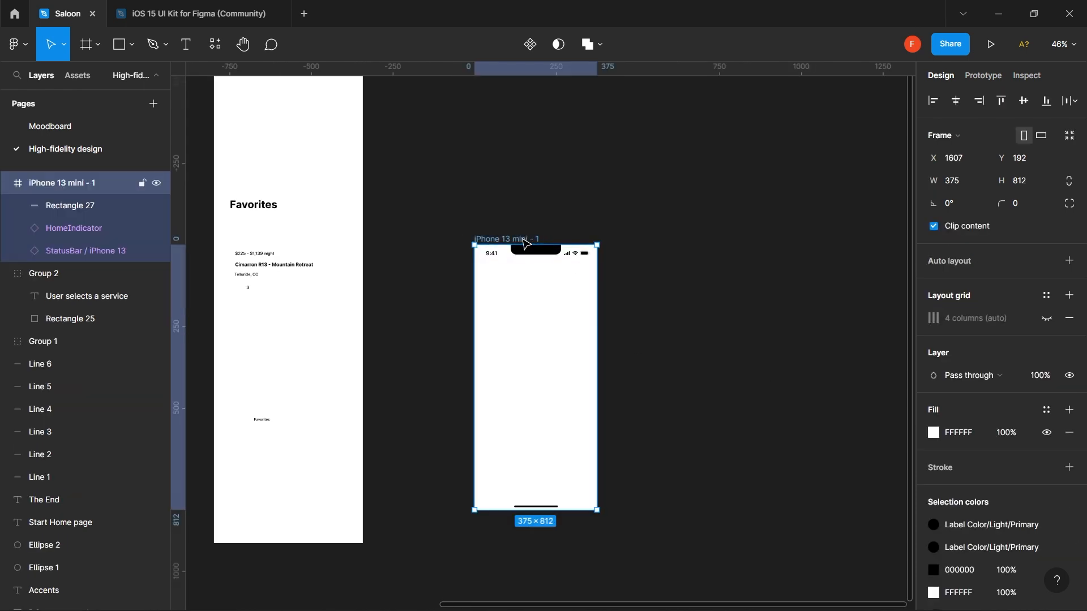
click(977, 436)
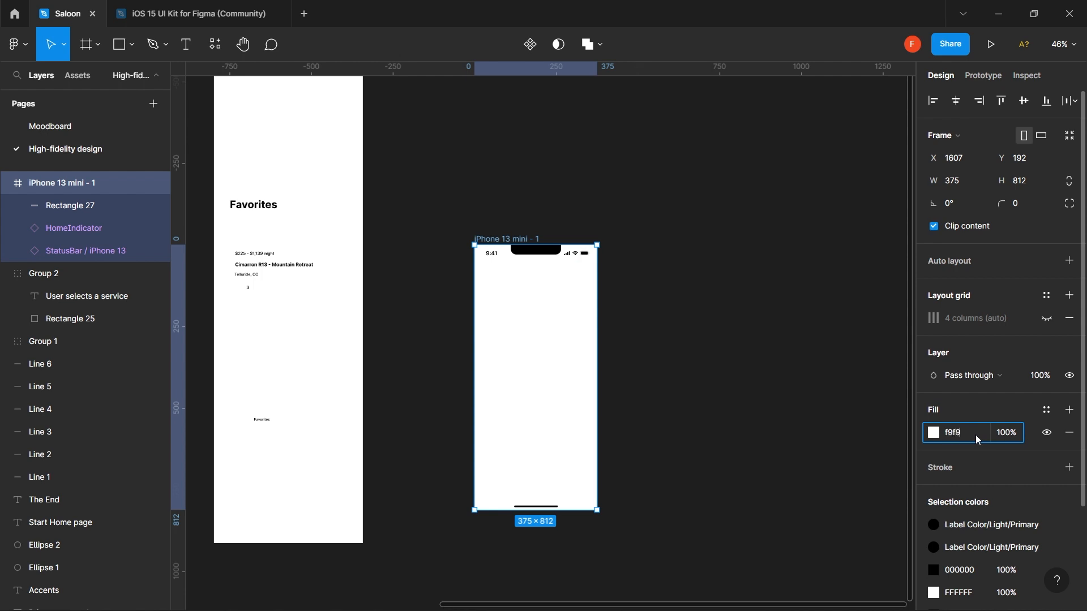
text(f9f9f9)
key(Return)
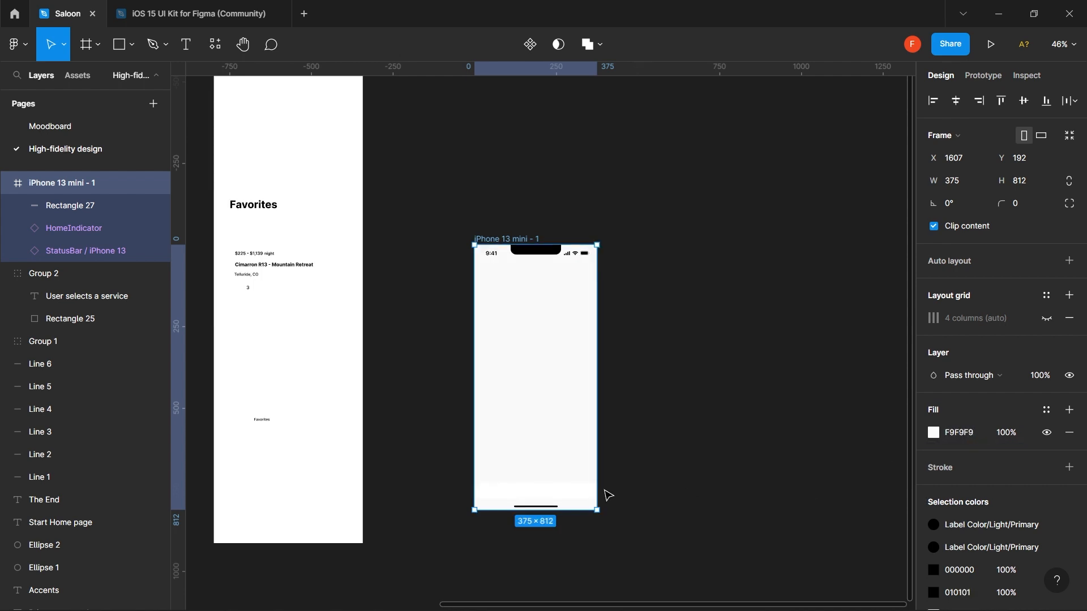
click(565, 495)
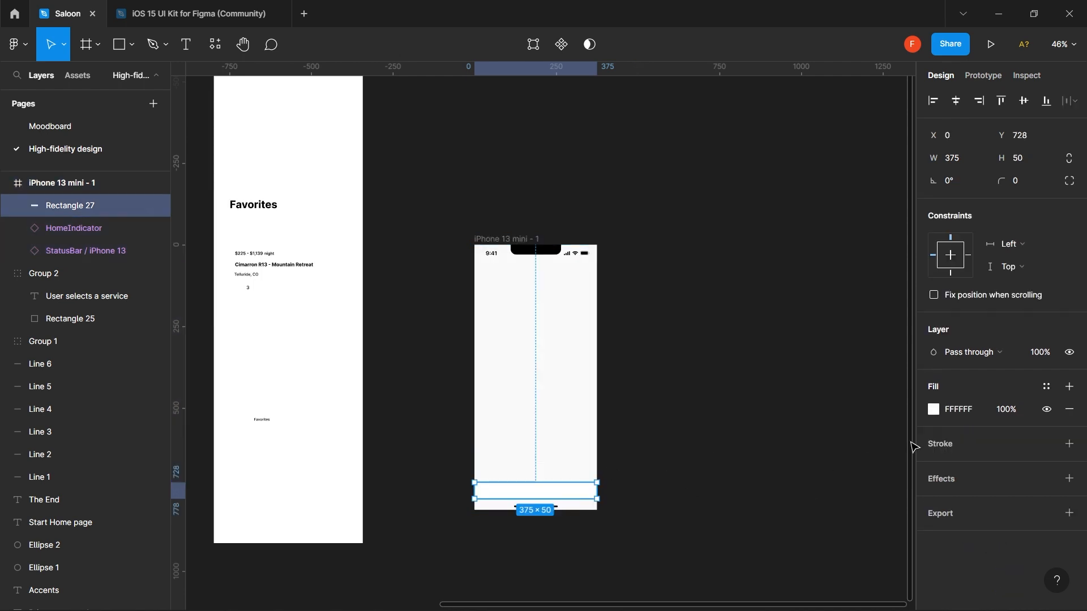
click(968, 415)
text(f9f9)
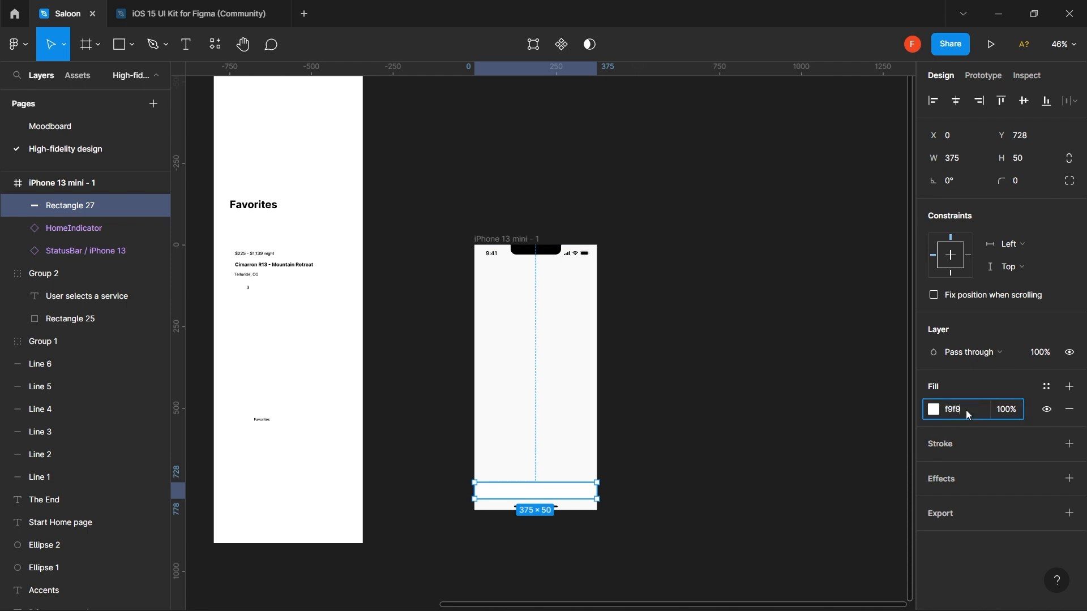
text(f9)
key(Return)
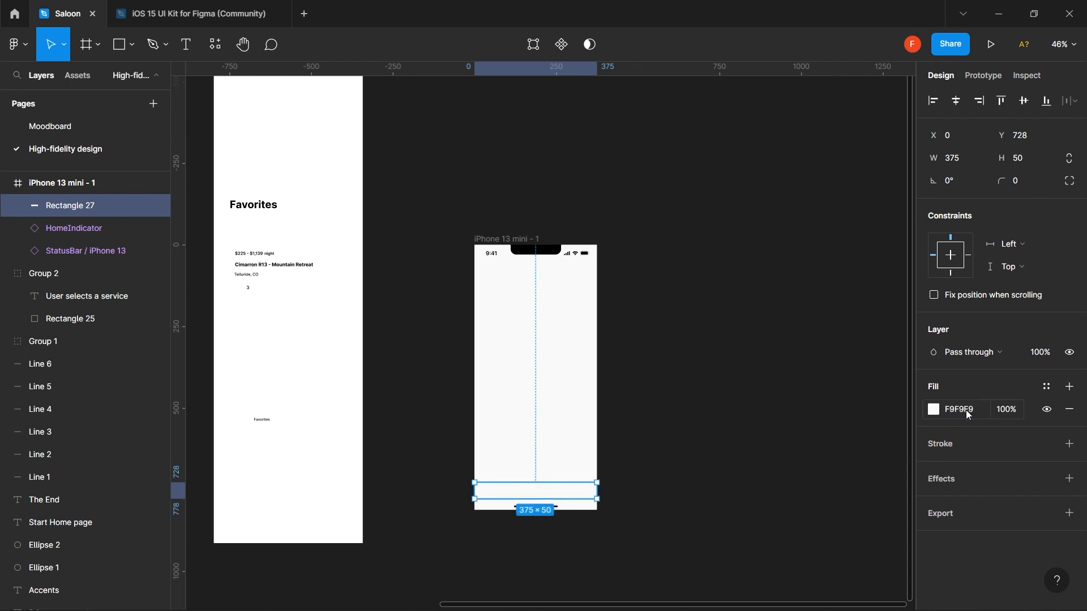
click(743, 452)
- Navigate to the Brief colour board and select the purple 6759FF swatch (Rectangle 23)
scroll(566, 407, up, 5)
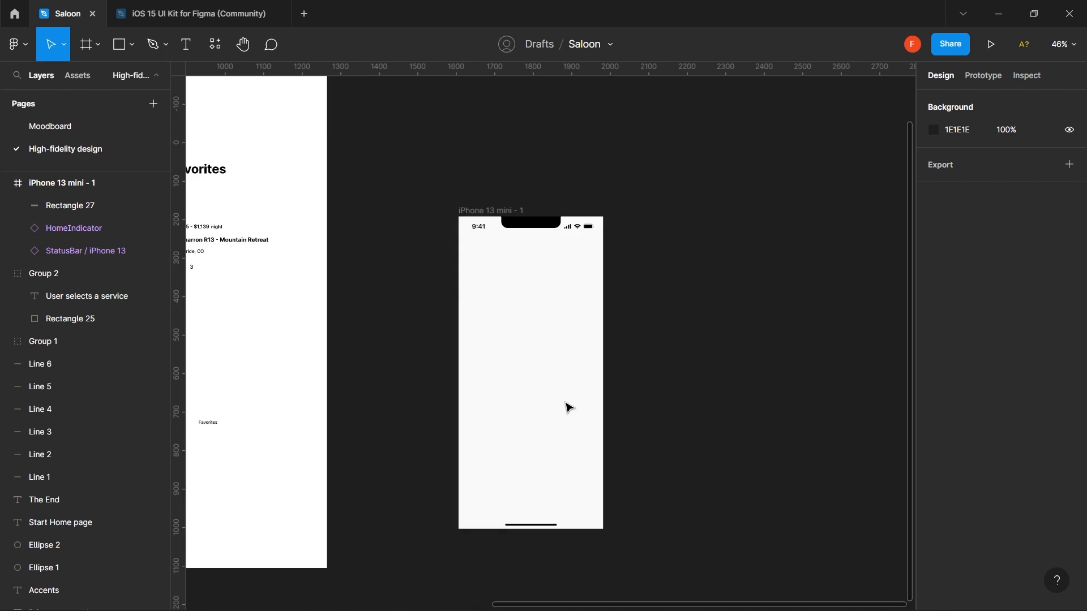
scroll(569, 408, down, 3)
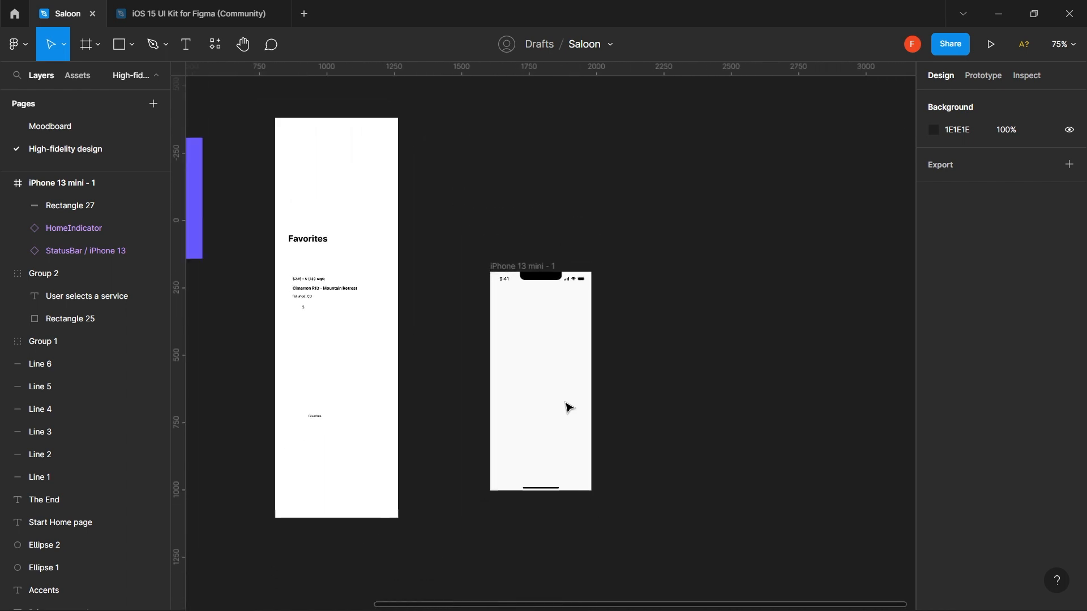
scroll(569, 408, left, 10)
scroll(569, 408, left, 5)
scroll(569, 408, right, 4)
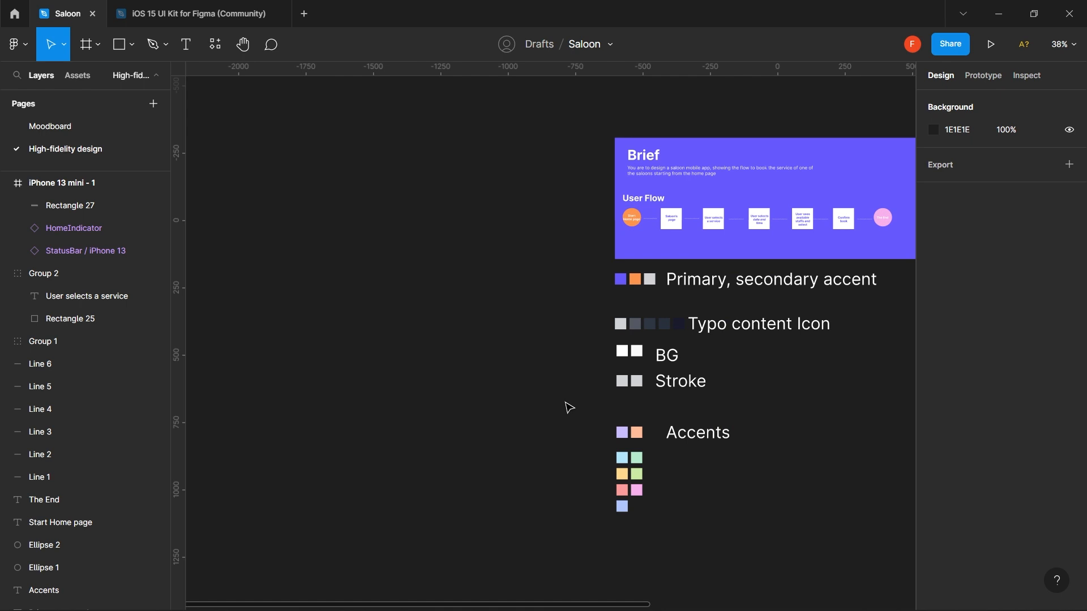
scroll(569, 408, up, 6)
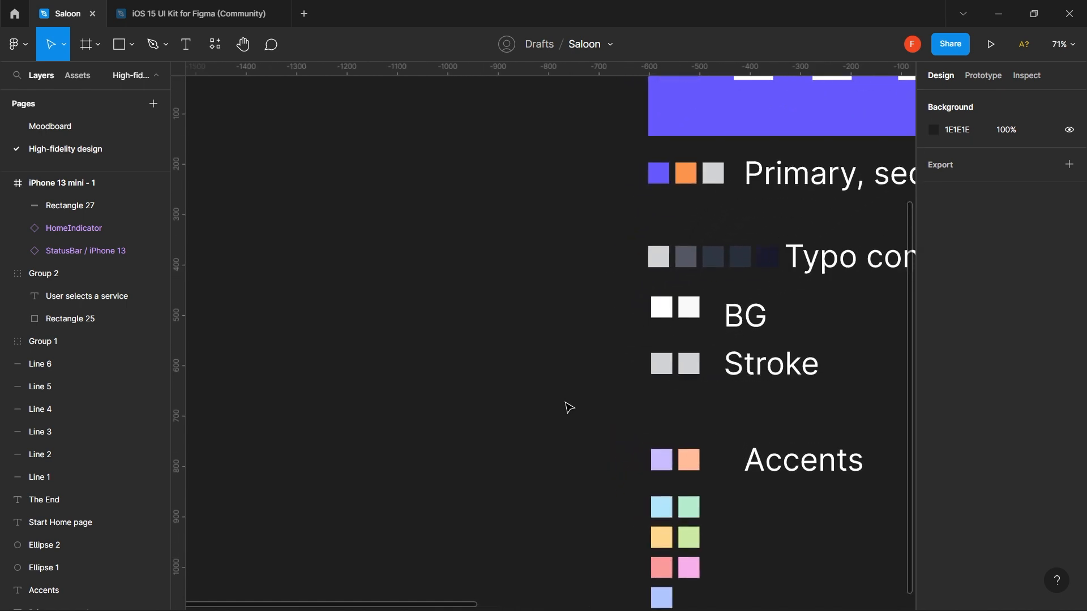
scroll(566, 407, right, 1)
scroll(566, 408, up, 4)
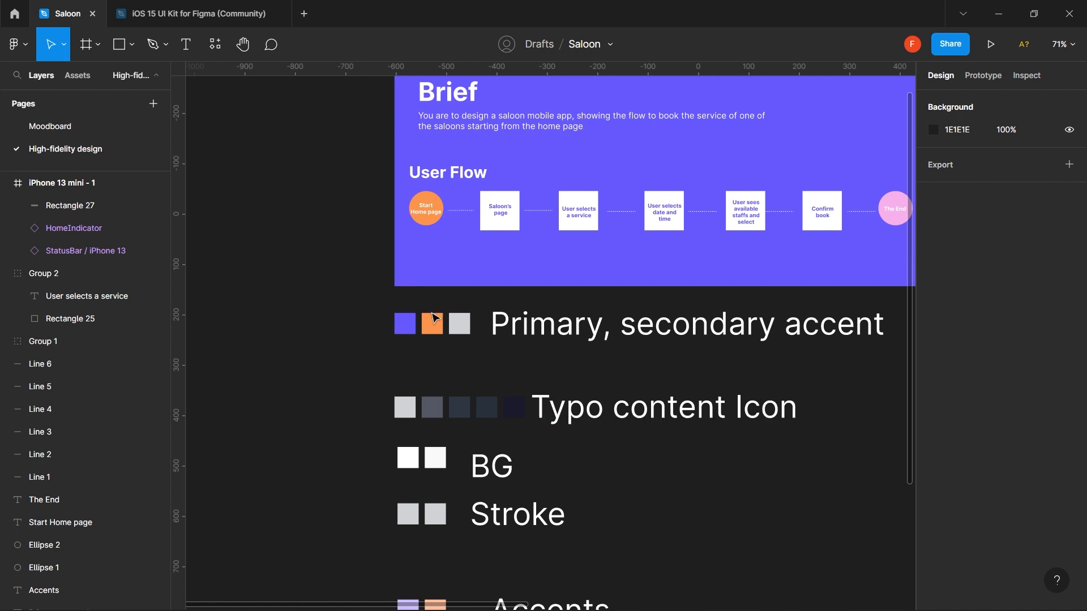
click(416, 325)
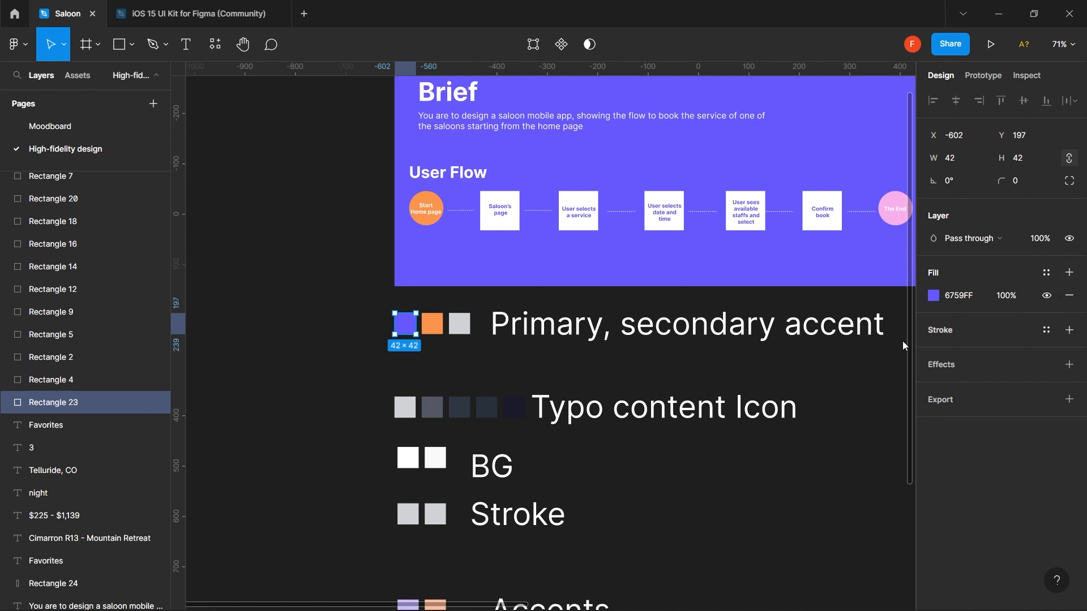
- Create a colour style named 'Primary color' from the purple swatch's 6759FF fill
click(1048, 274)
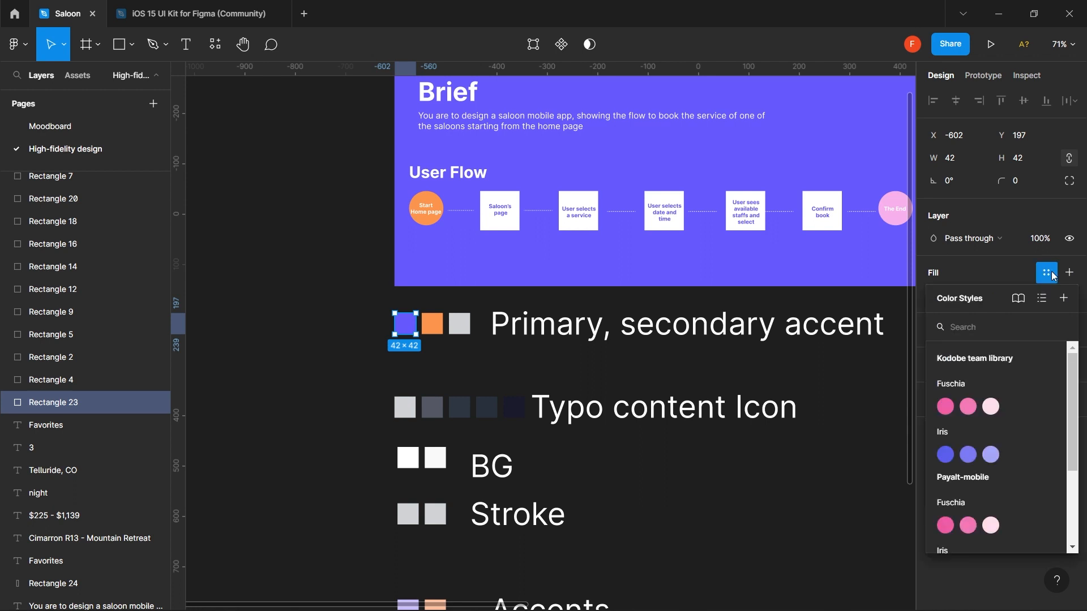
click(1062, 306)
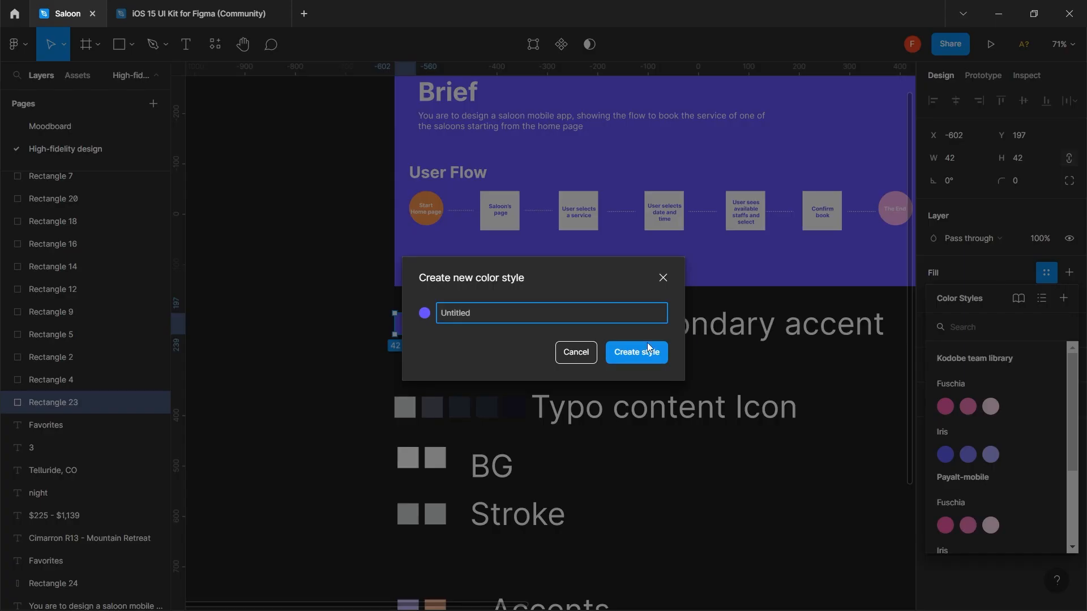
click(576, 352)
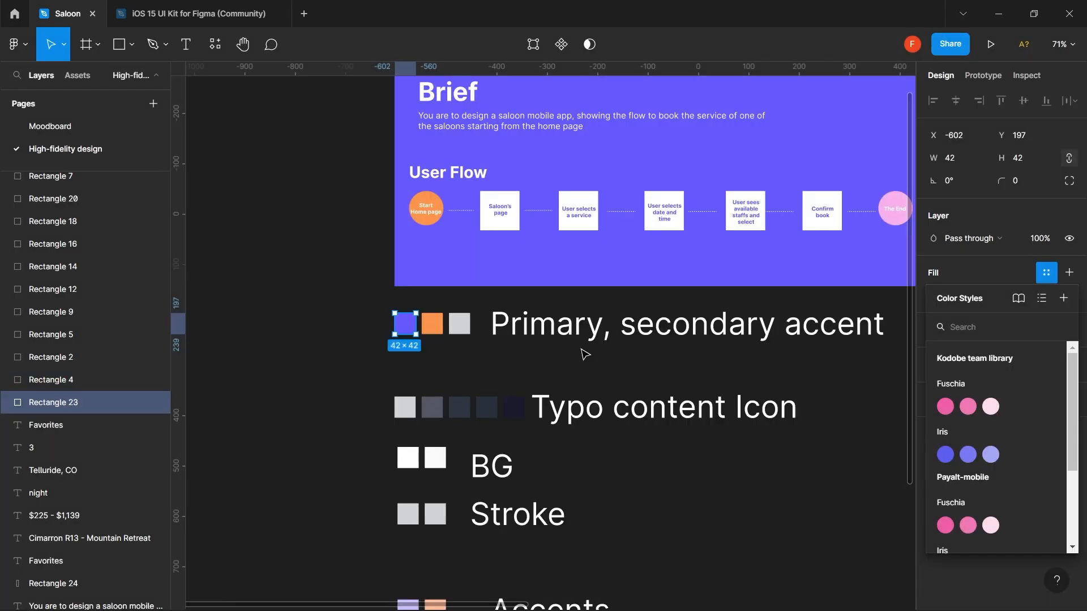
click(999, 268)
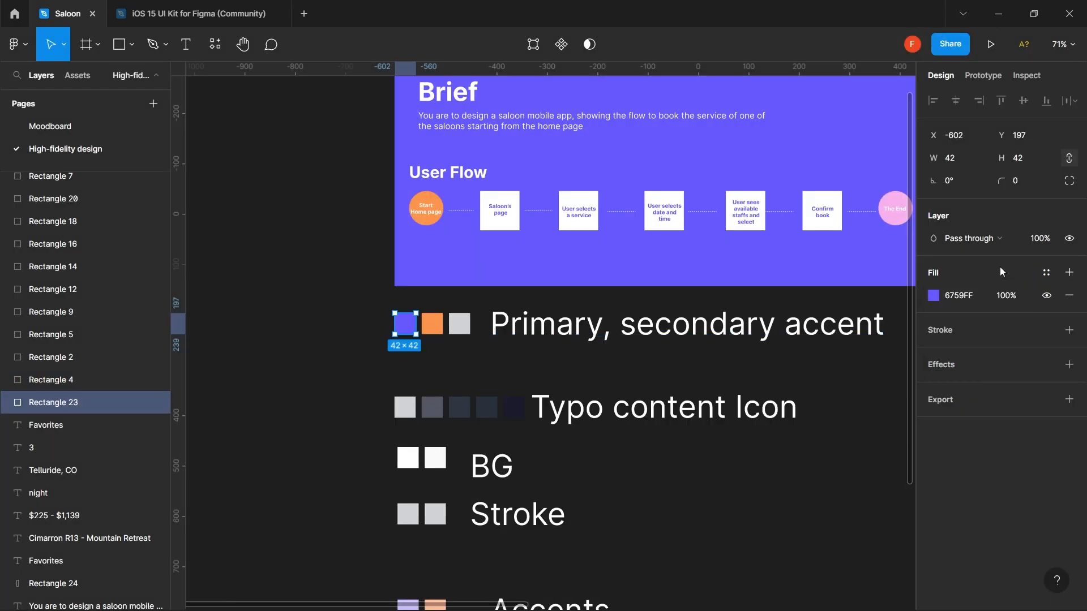
click(1069, 273)
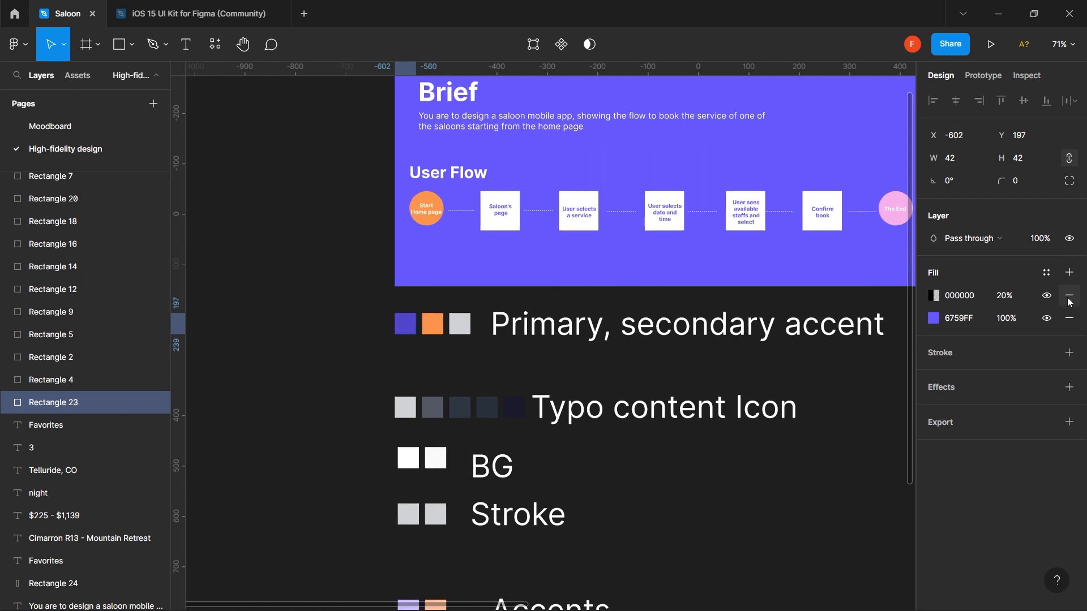
click(1069, 296)
click(1047, 273)
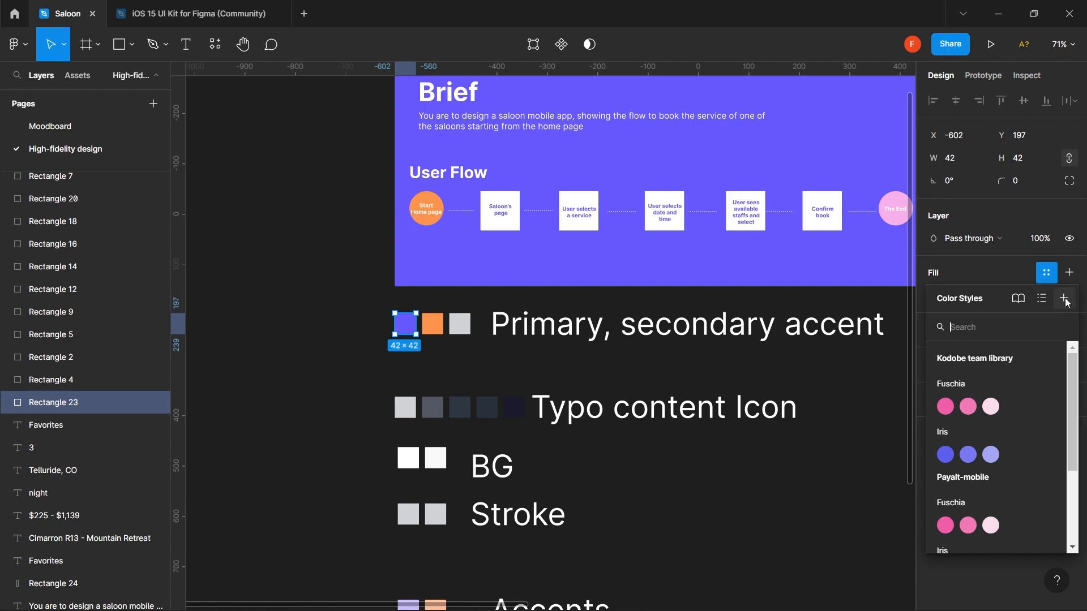
click(1064, 299)
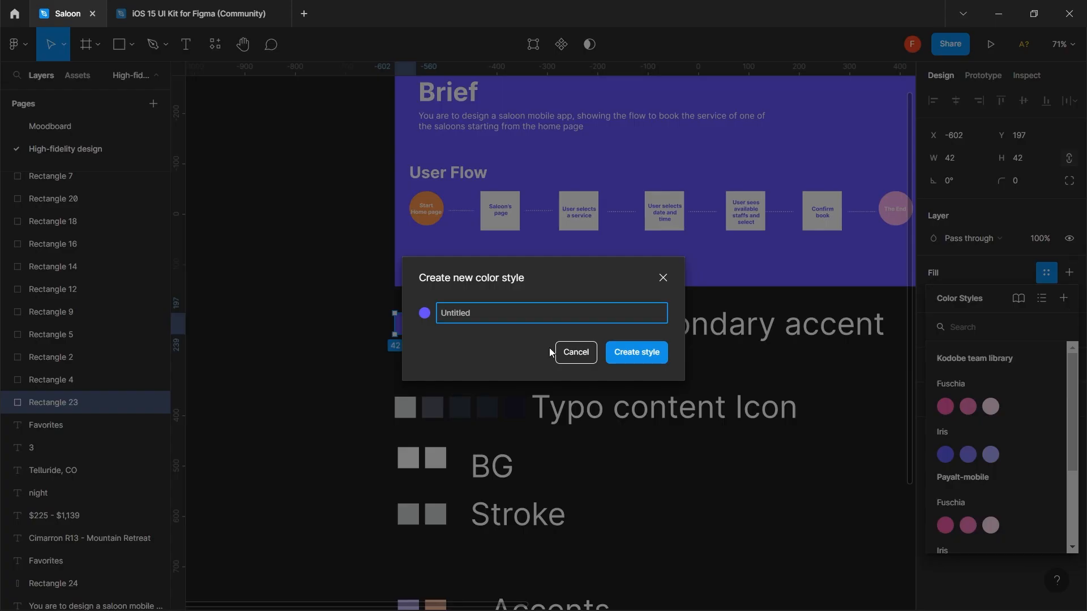
text(Primary color)
click(641, 355)
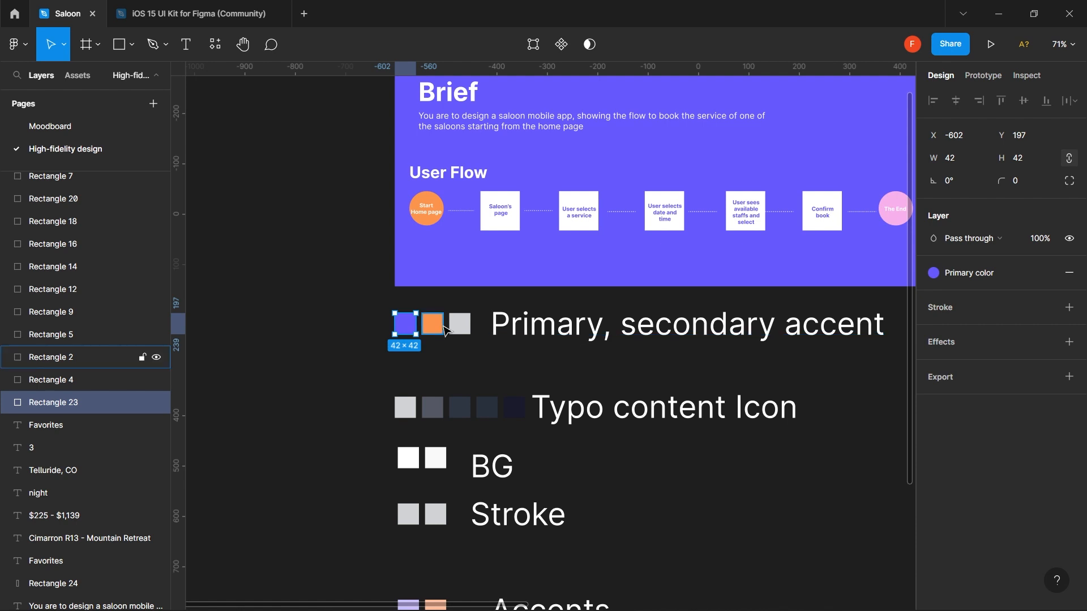
- Save the orange swatch's fill as a colour style named 'Secondary color'
click(442, 328)
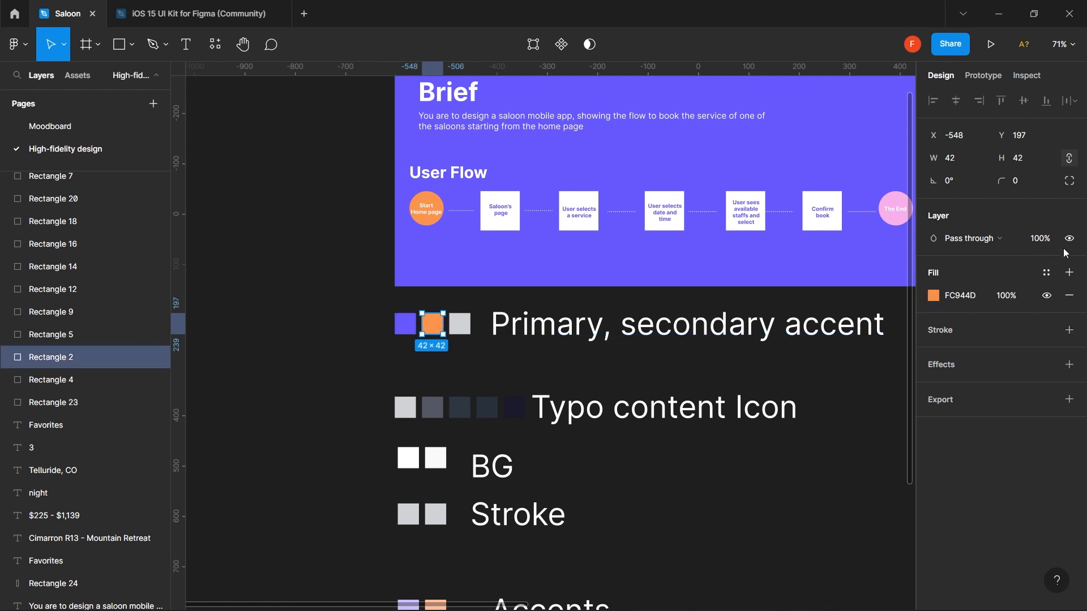
click(1046, 273)
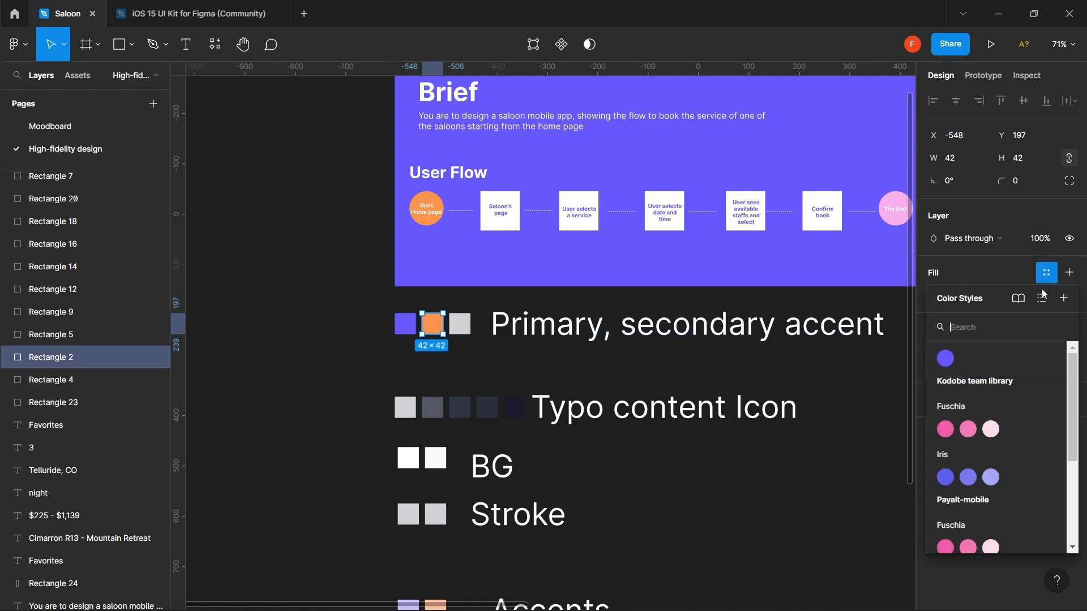
click(1063, 298)
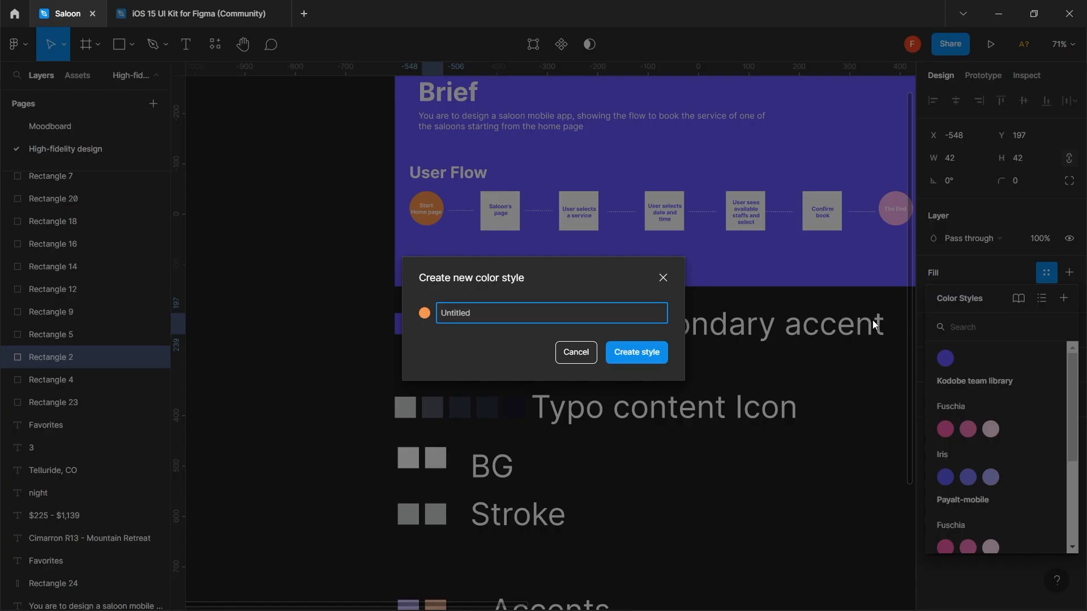
text(Secondary color)
click(638, 353)
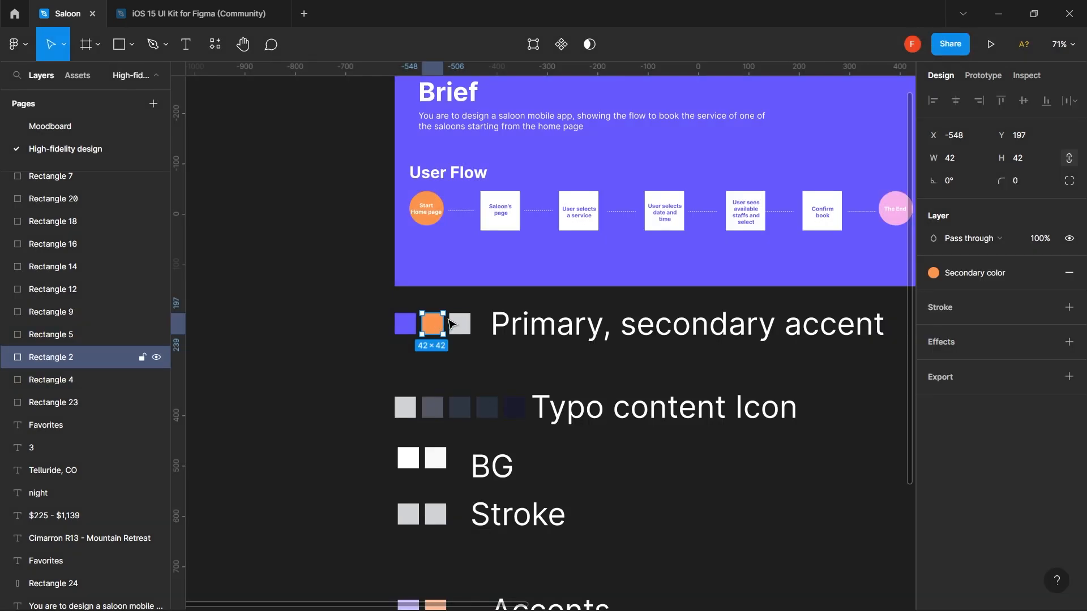
- Save the light grey D1D3D4 swatch's fill as a colour style named 'tet'
click(460, 323)
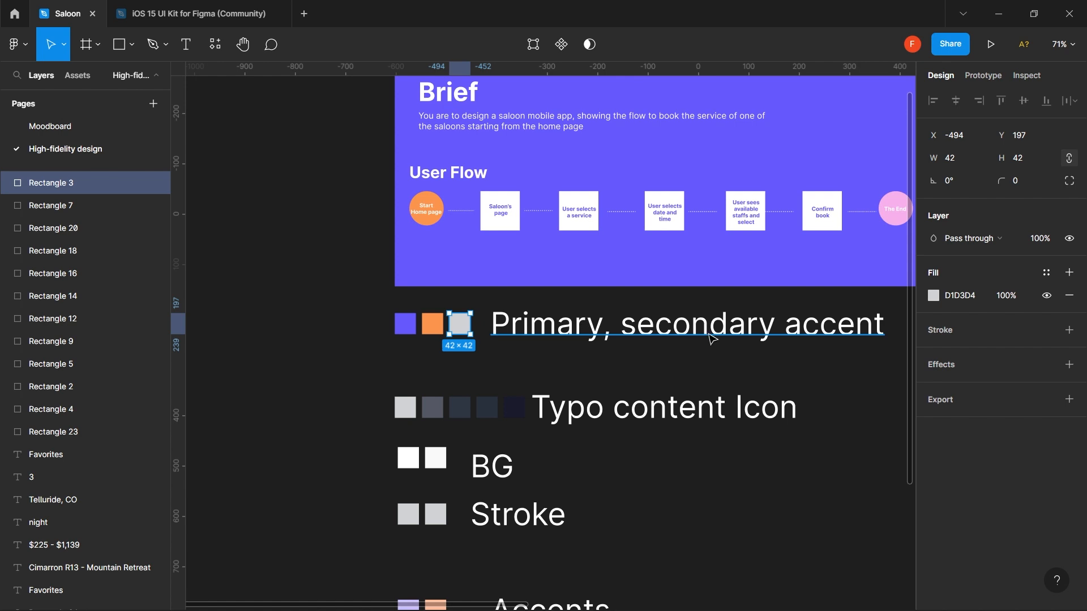
click(1047, 274)
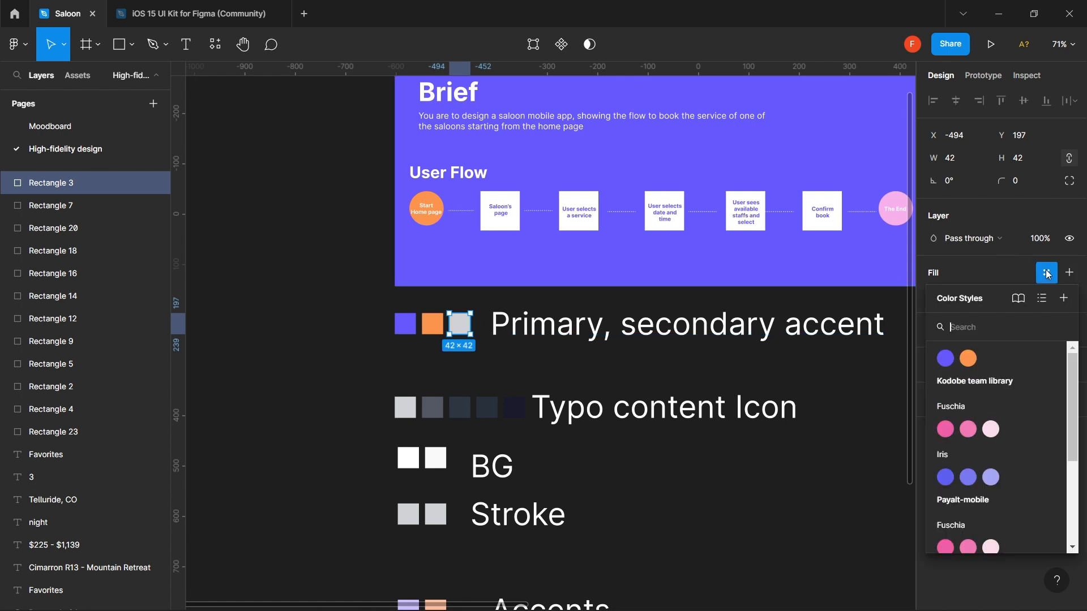
click(1064, 299)
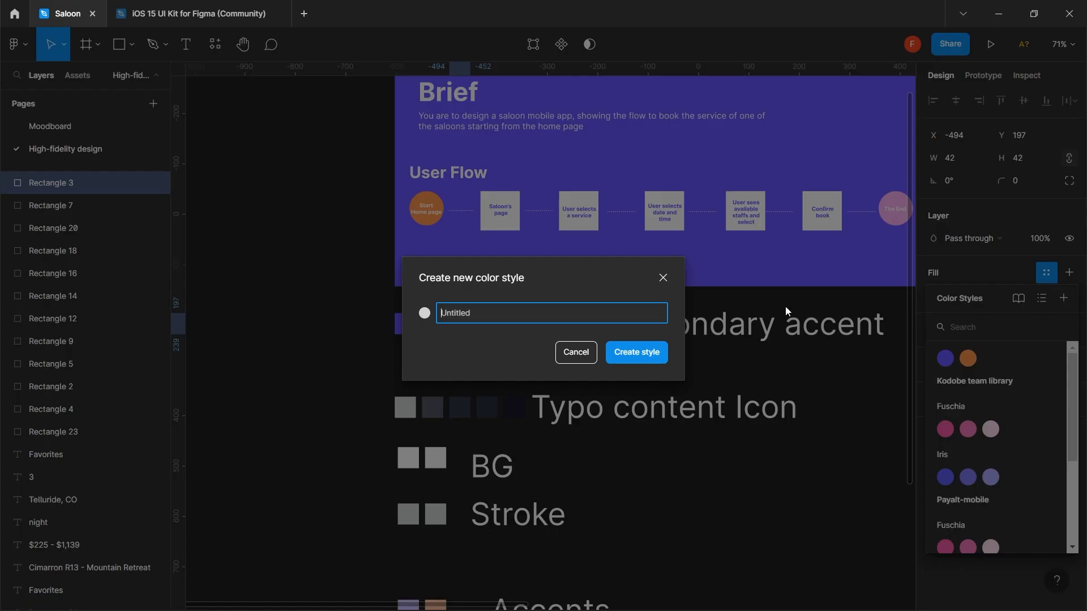
text(tet)
click(651, 353)
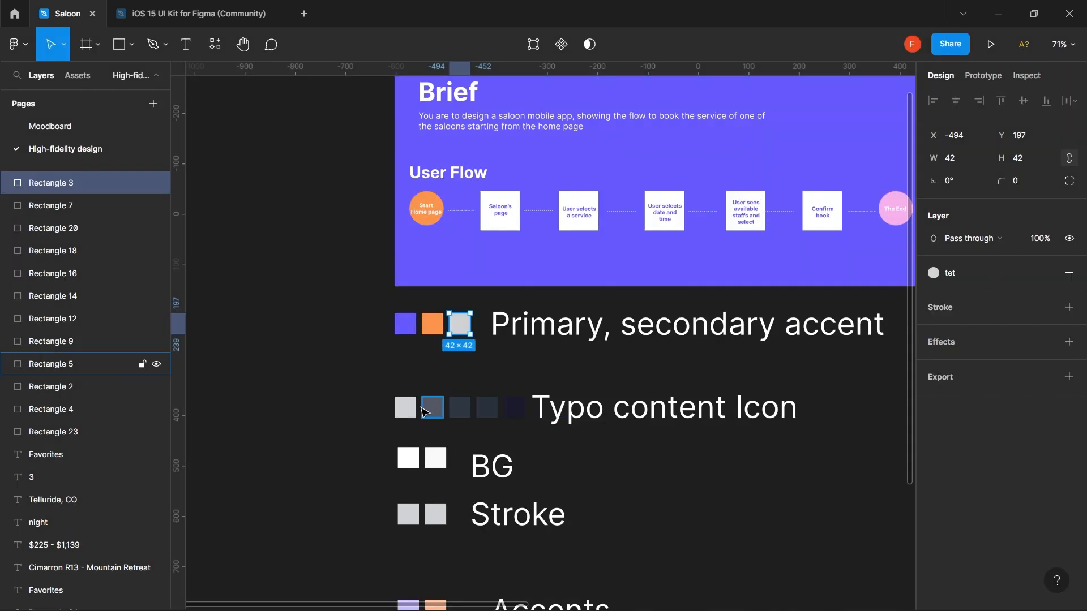
click(411, 416)
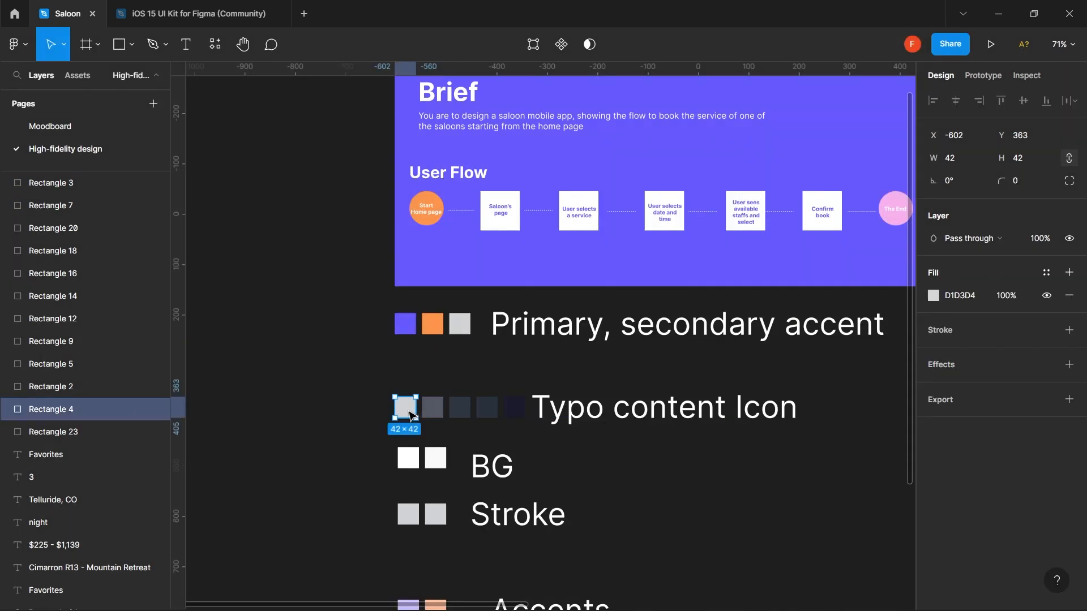
- Save the darkest Typo content Icon swatch's fill as the color style 'Type black 1'
click(521, 414)
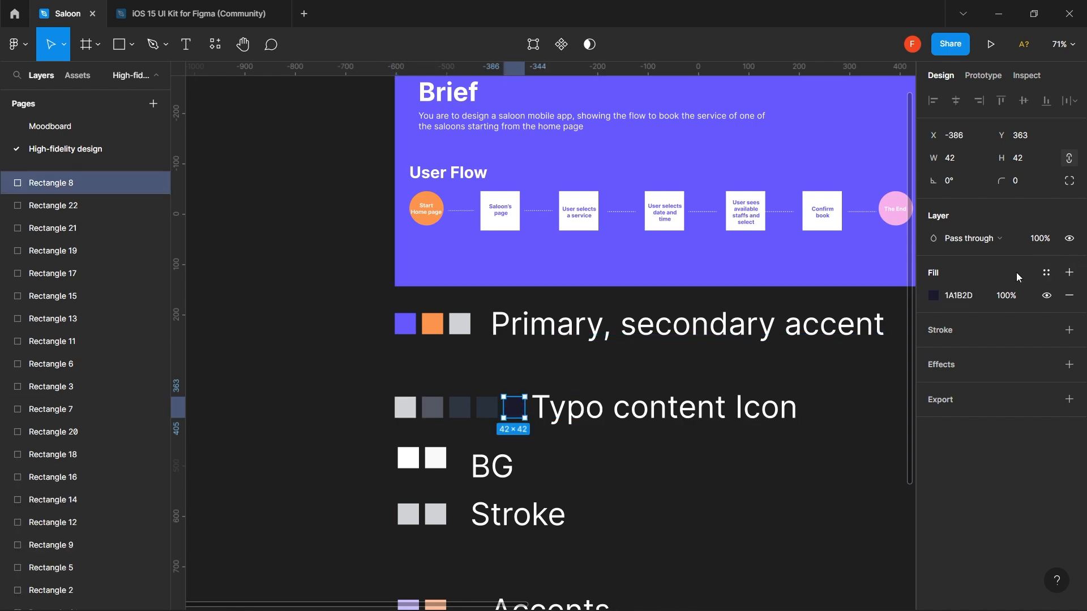
click(1070, 273)
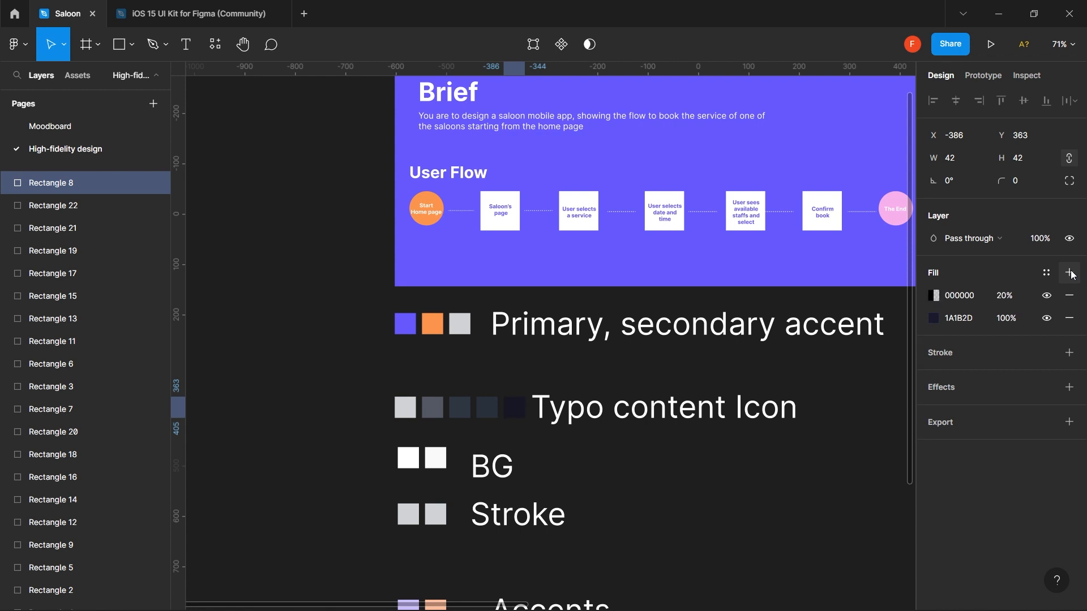
click(1069, 295)
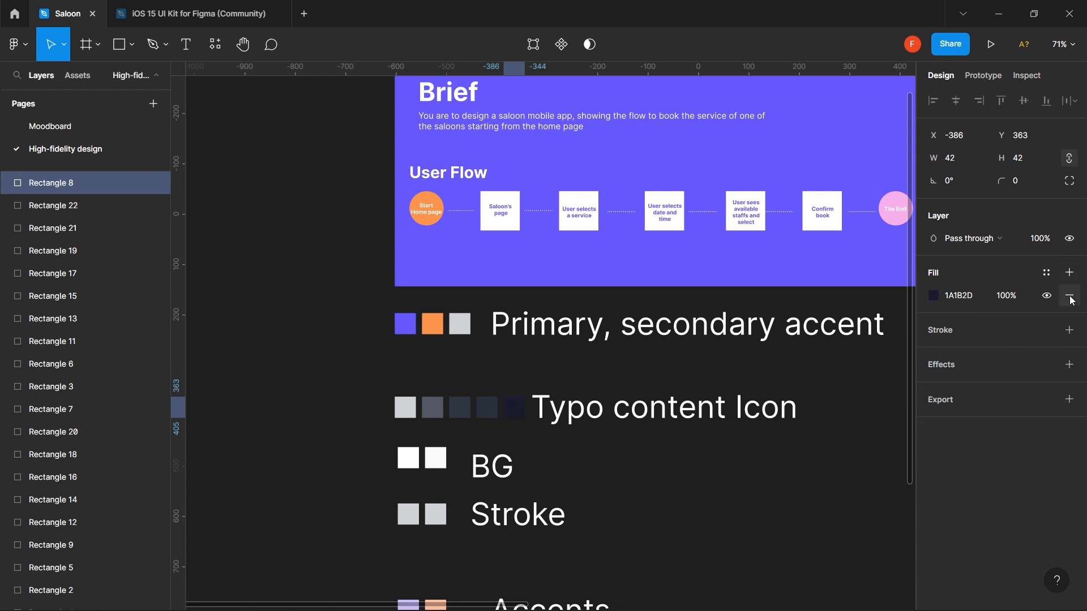
click(1046, 270)
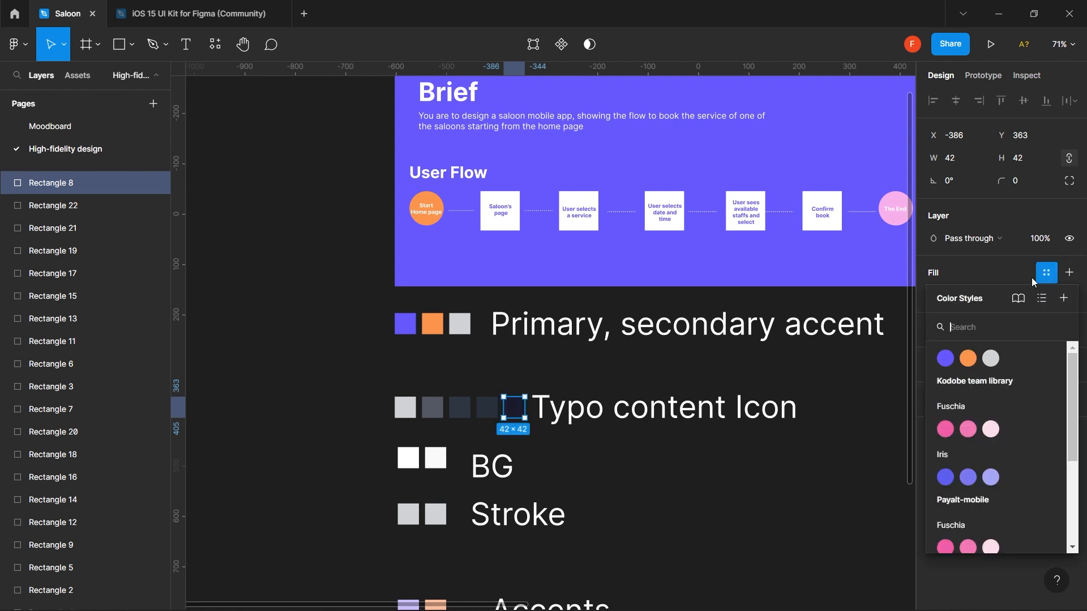
click(1063, 298)
text(Tye)
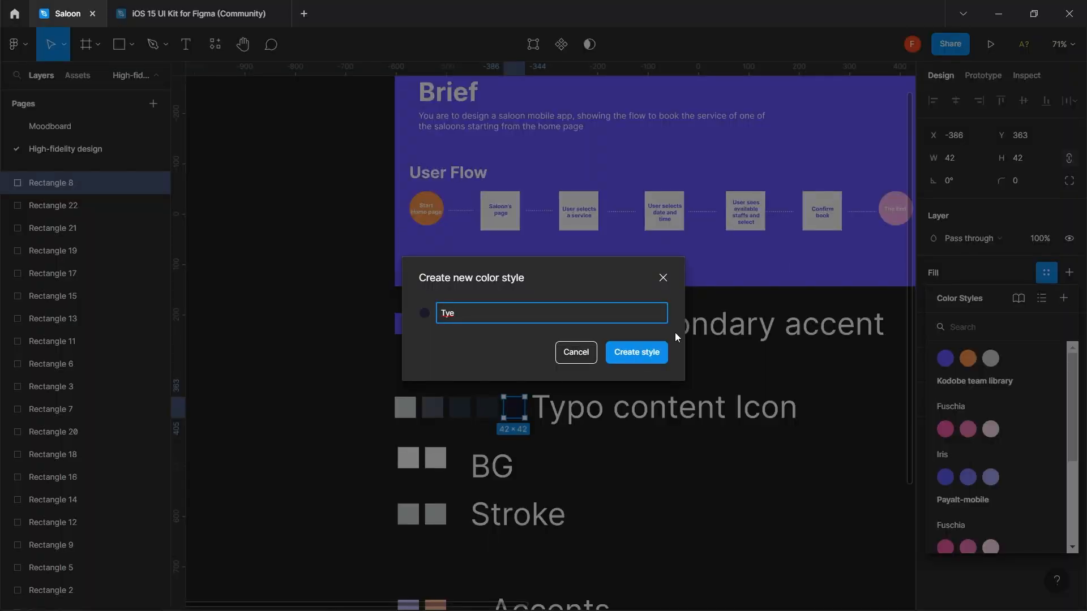
key(BackSpace)
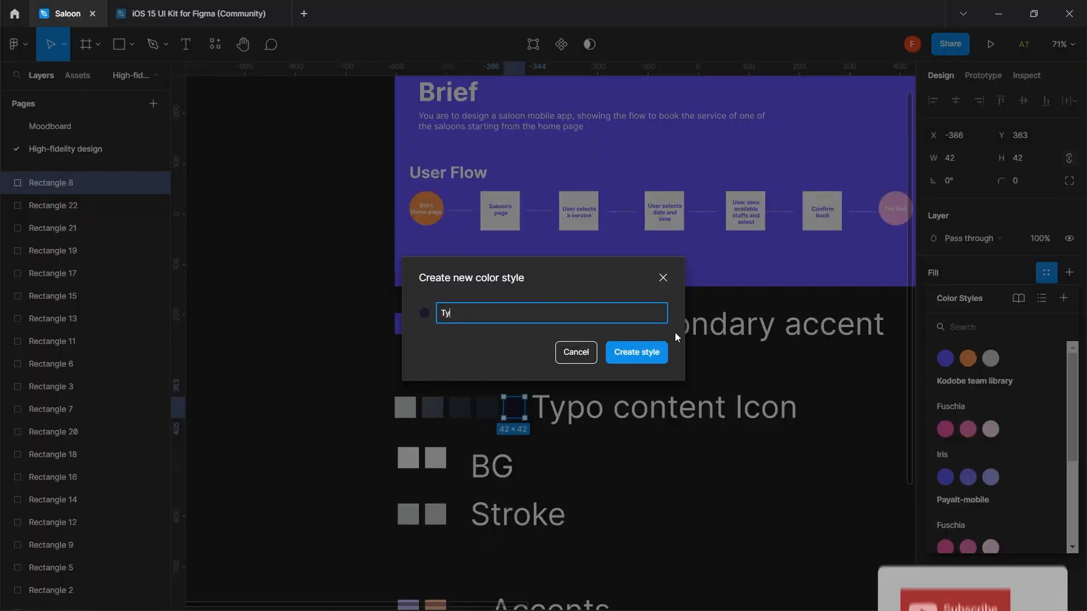
text(pe b)
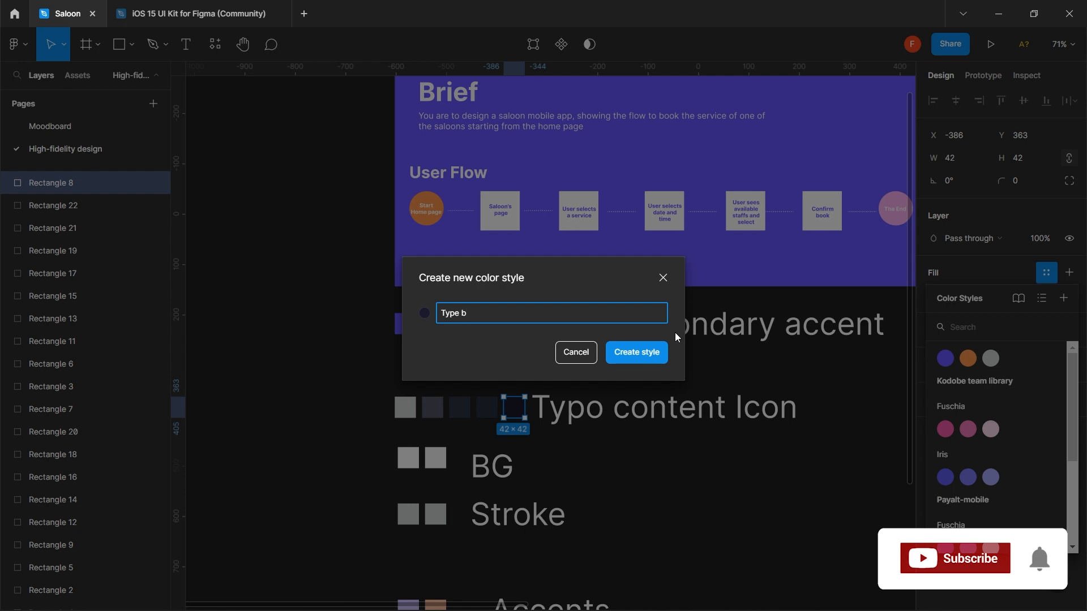
text(lack)
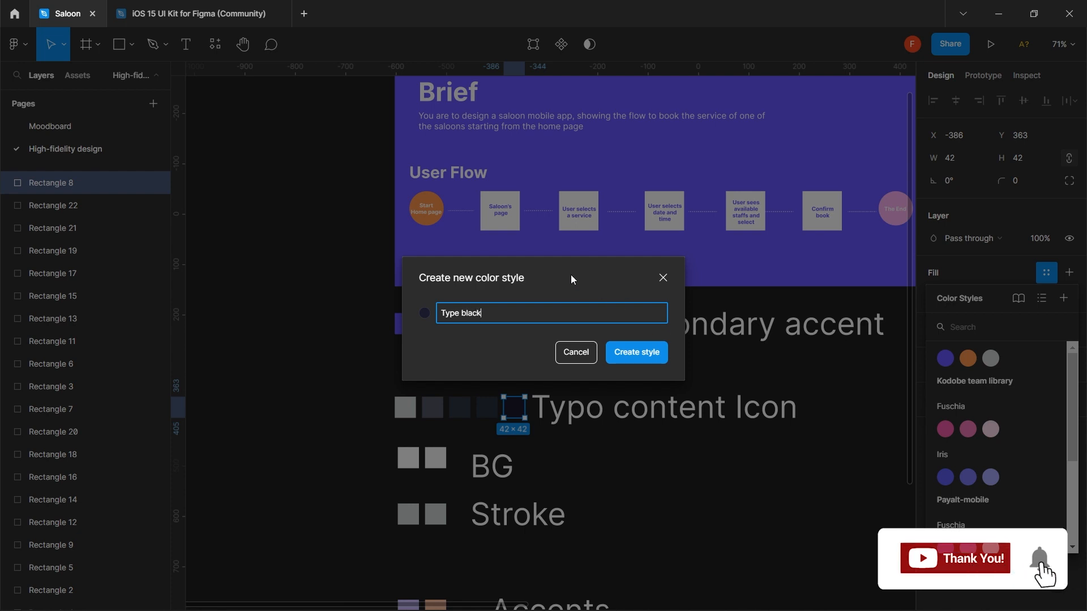
text( 1)
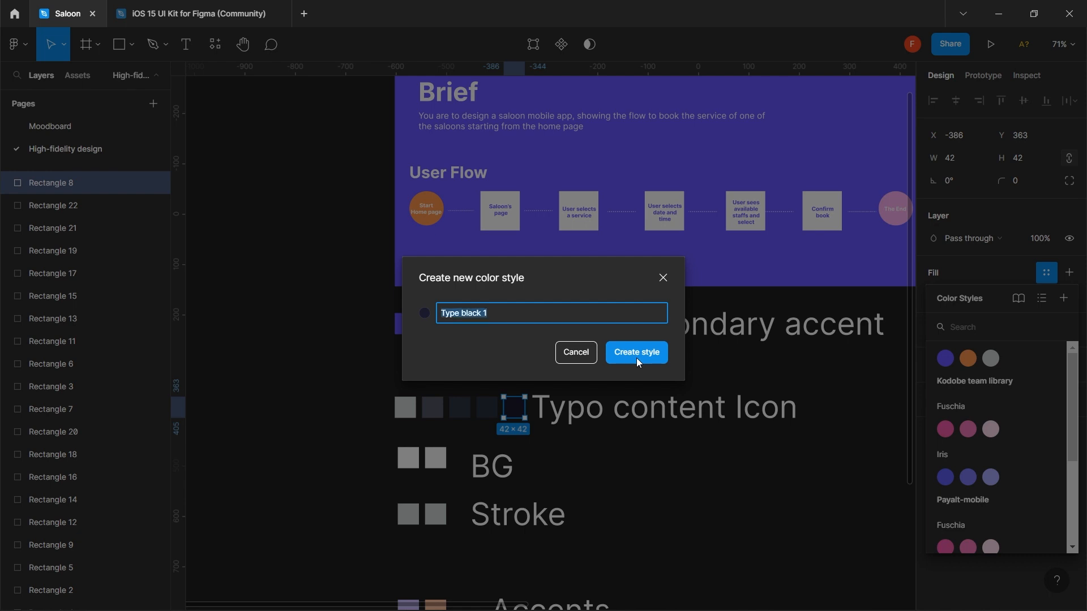
click(636, 358)
- Save the next two Typo row swatches as color styles 'Type black 2' and 'Type black 3'
click(486, 409)
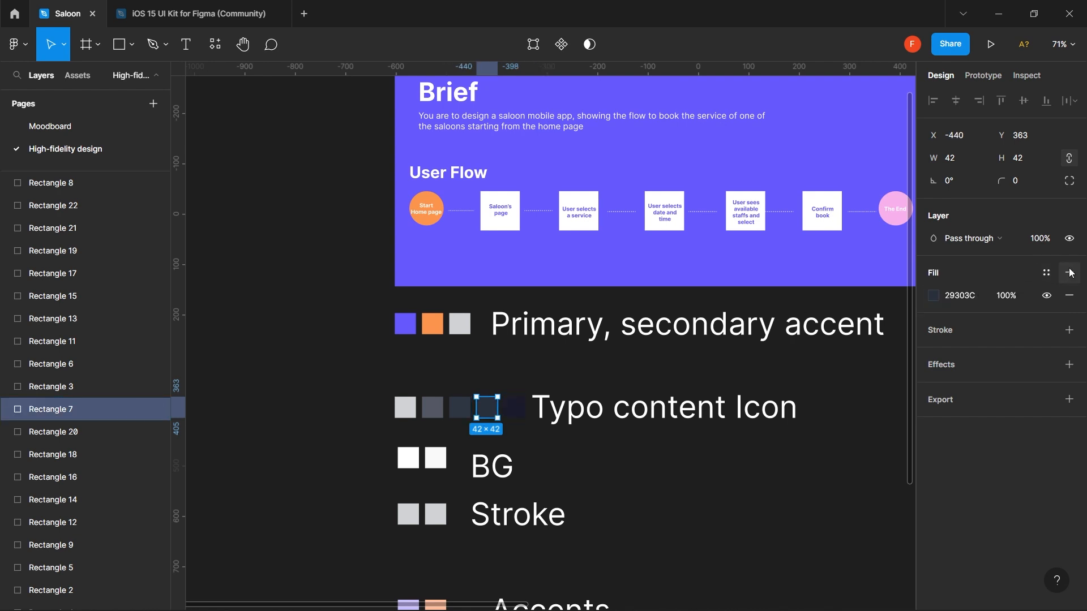
click(1046, 272)
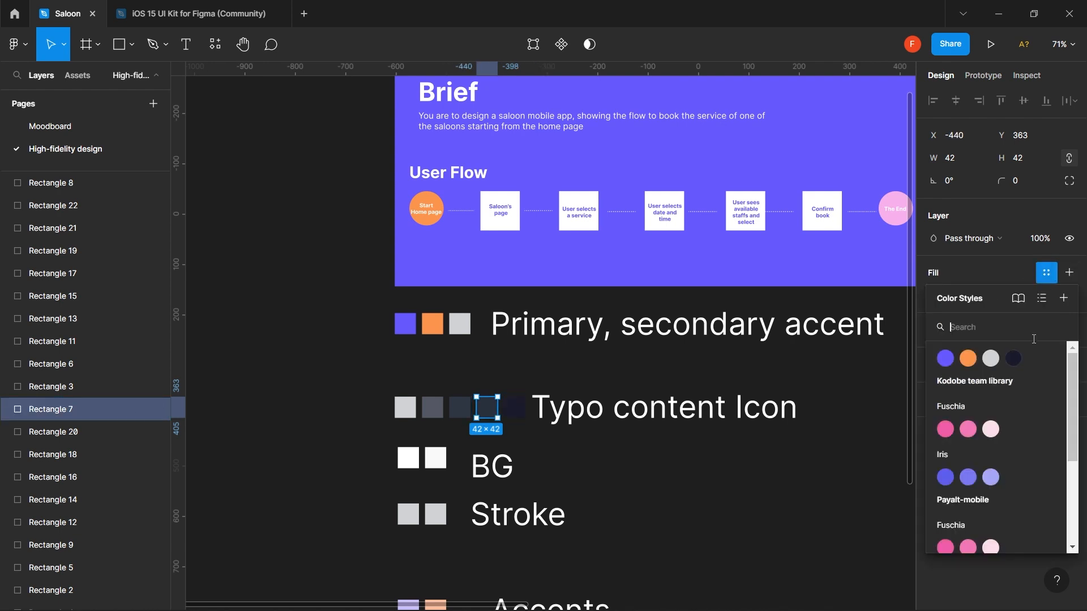
click(1063, 298)
text(Type black 1)
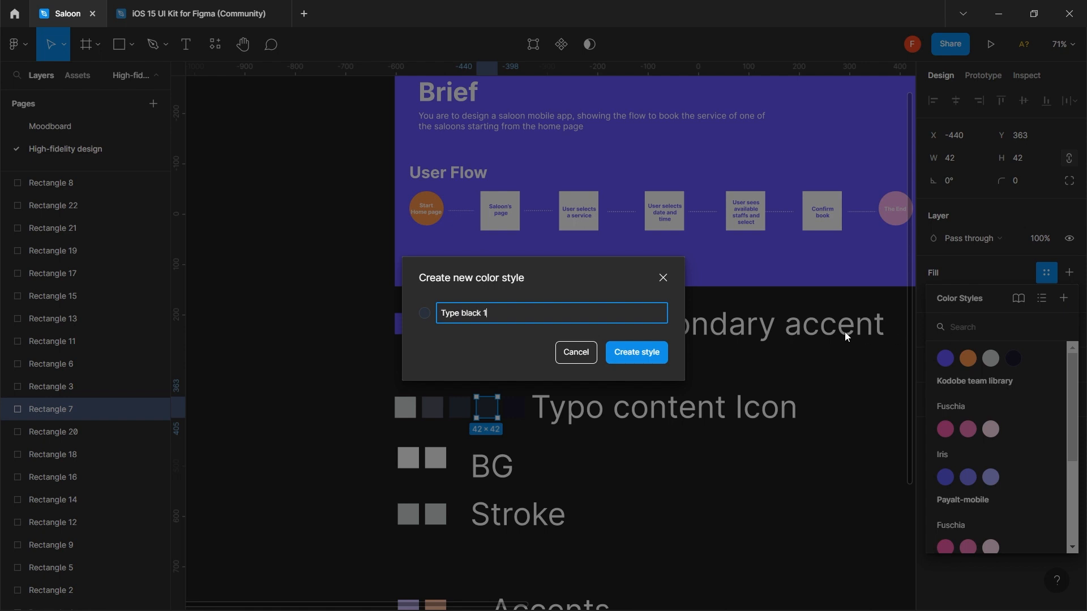
text(2)
click(635, 355)
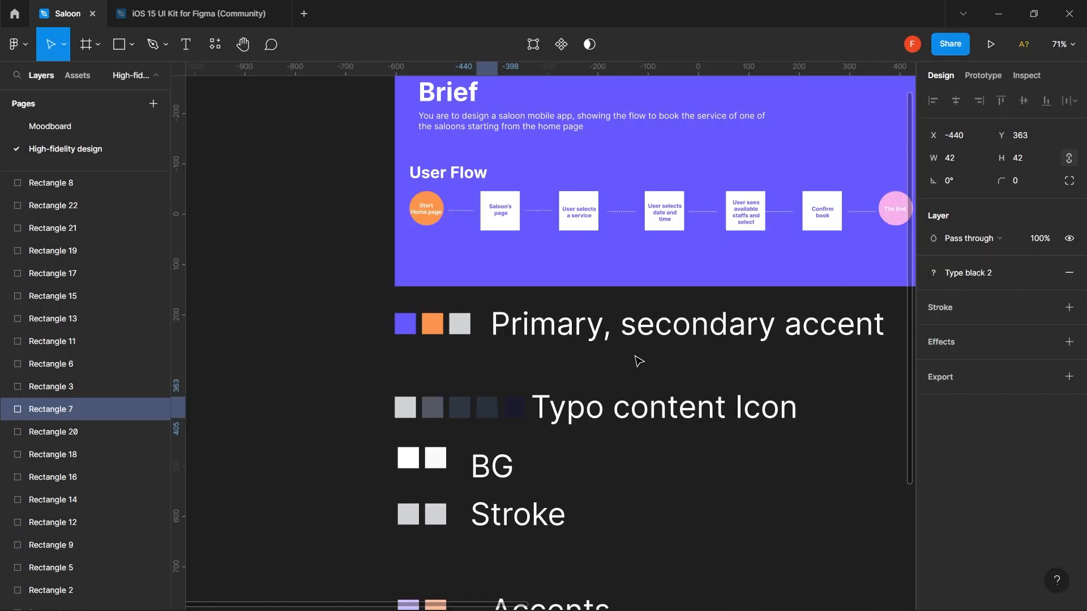
click(465, 408)
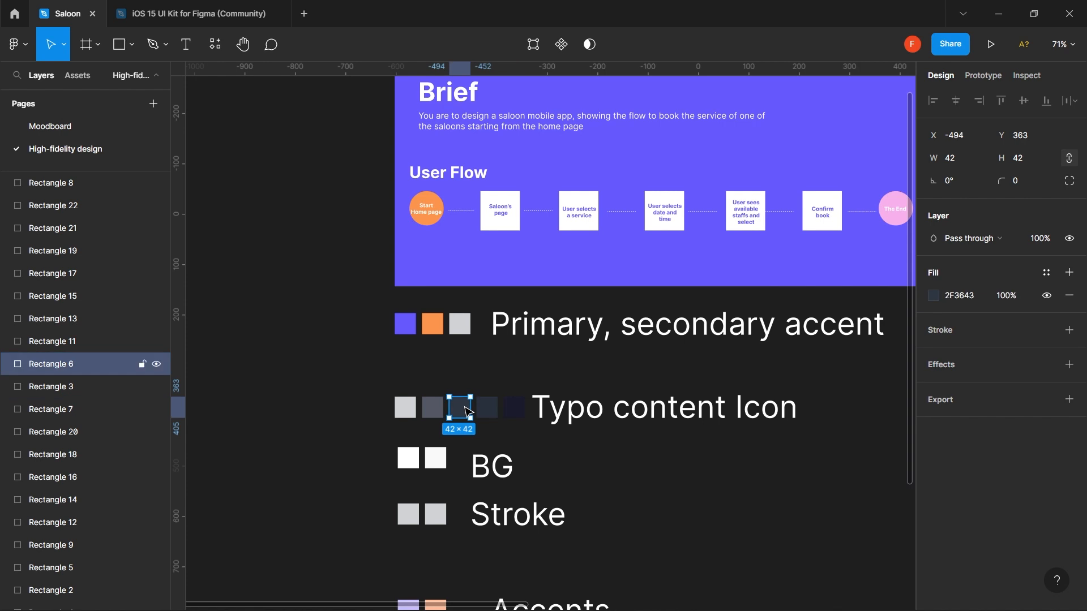
click(1051, 273)
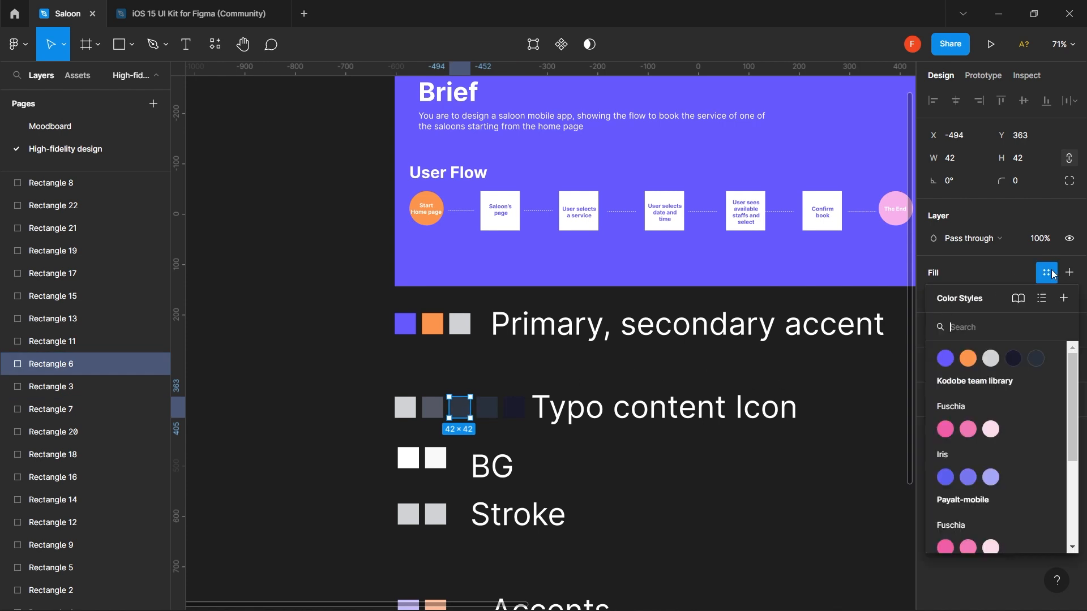
click(1063, 299)
text(Type black 1)
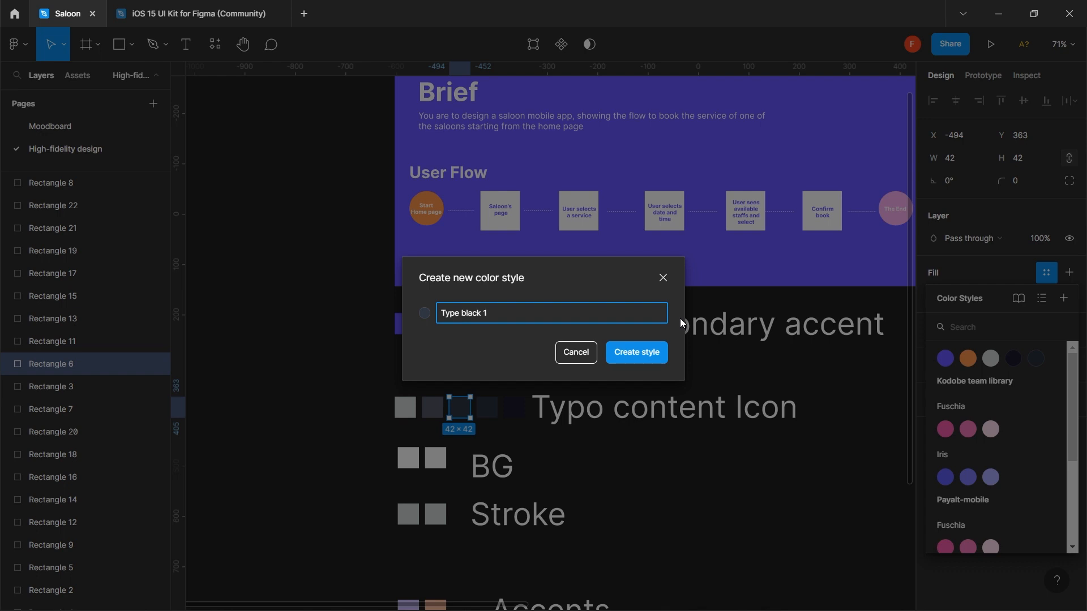
text(3)
click(646, 352)
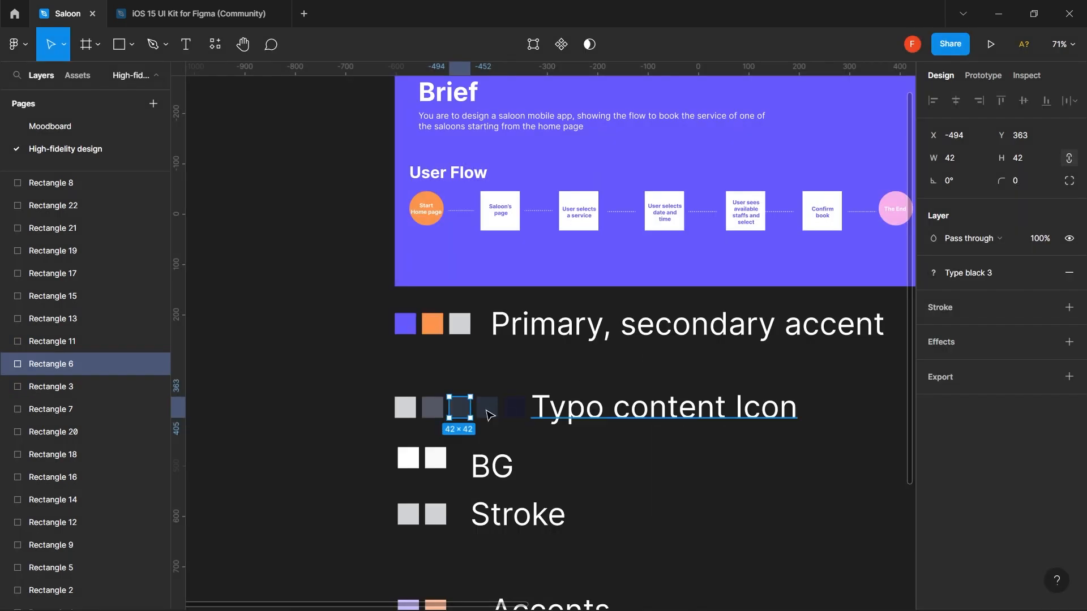
- Save the second and first grey Typo swatches as 'Type black 4' and 'Type black 5'
click(433, 415)
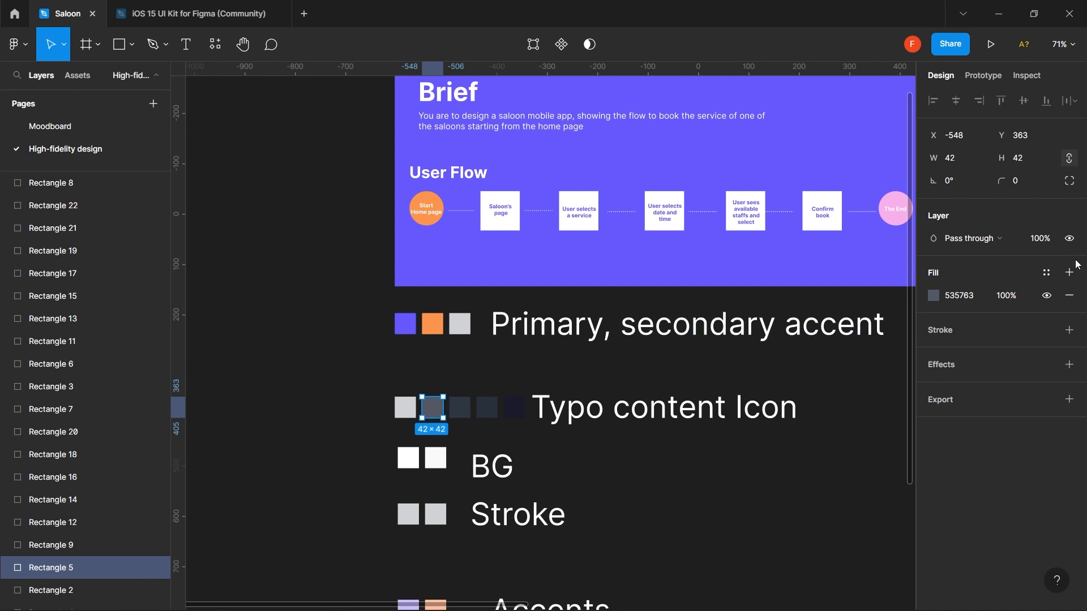
click(1047, 273)
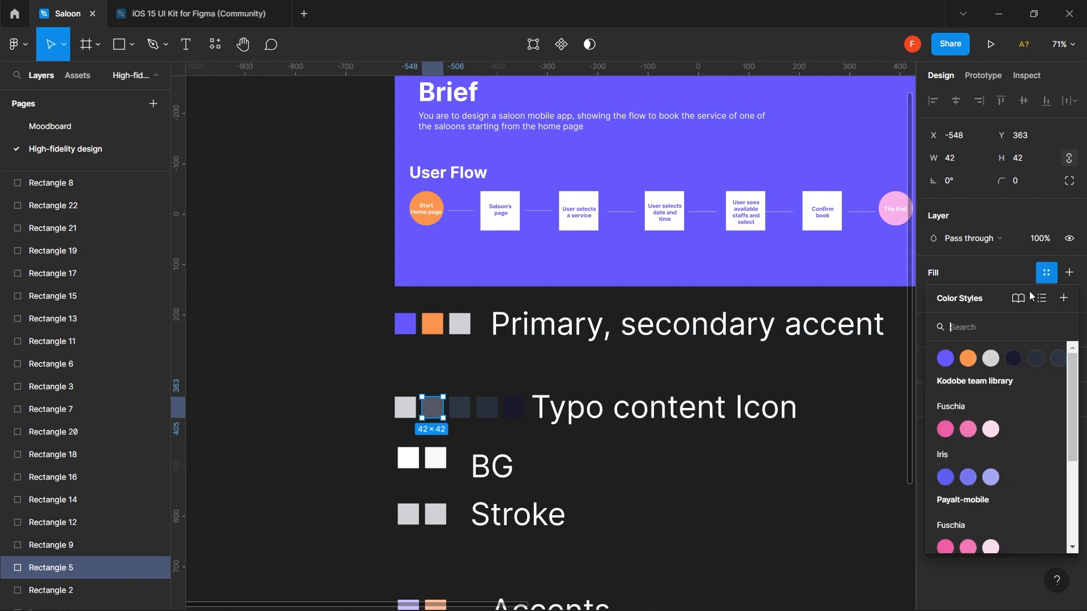
click(1064, 300)
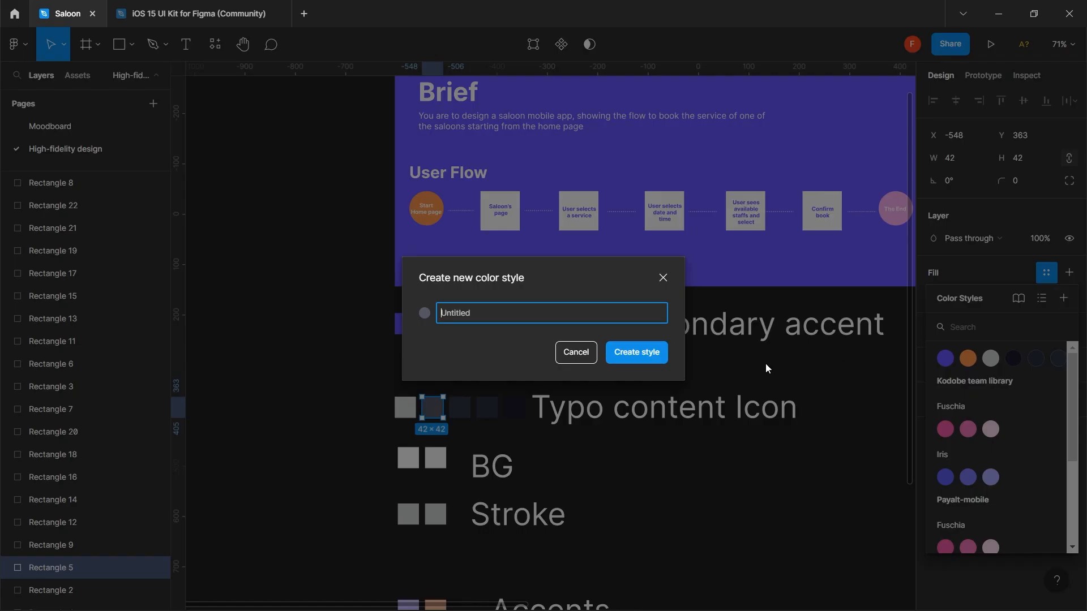
text(Type black 14)
click(647, 351)
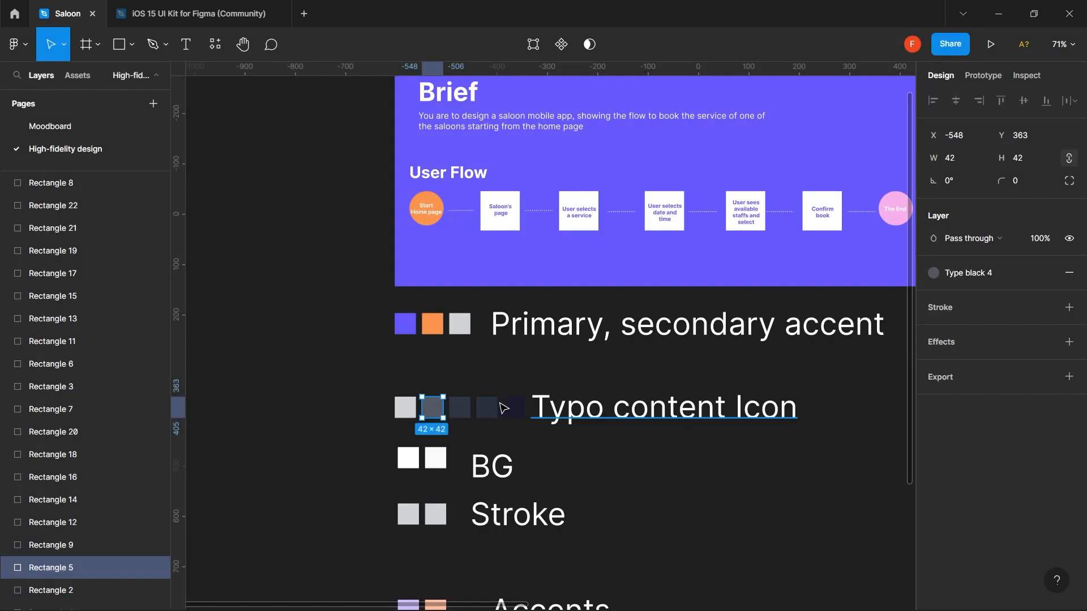
click(414, 409)
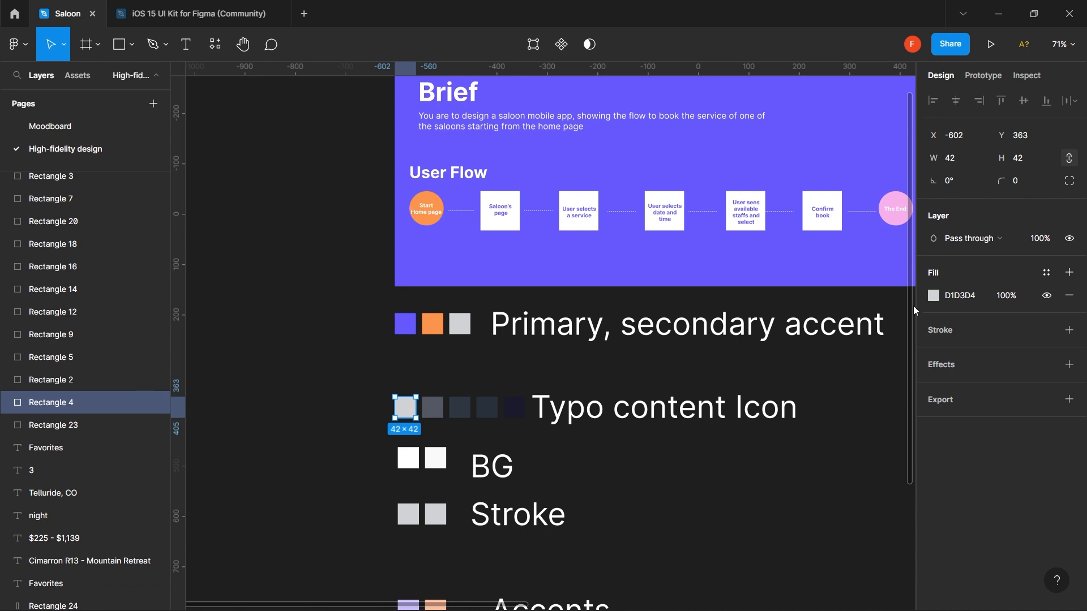
click(1046, 272)
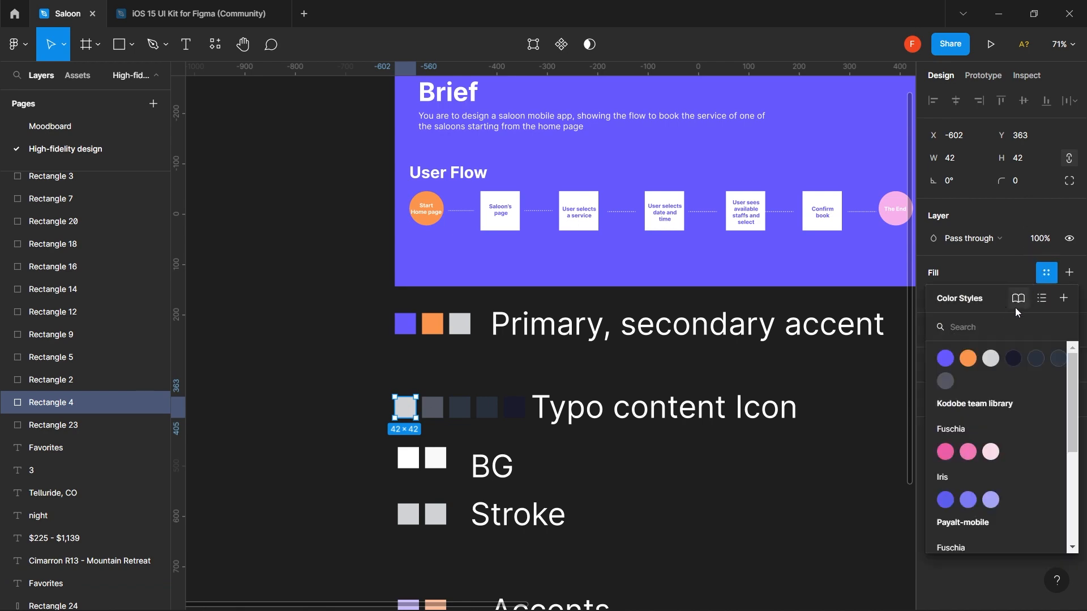
click(1063, 300)
text(Type black)
text(1)
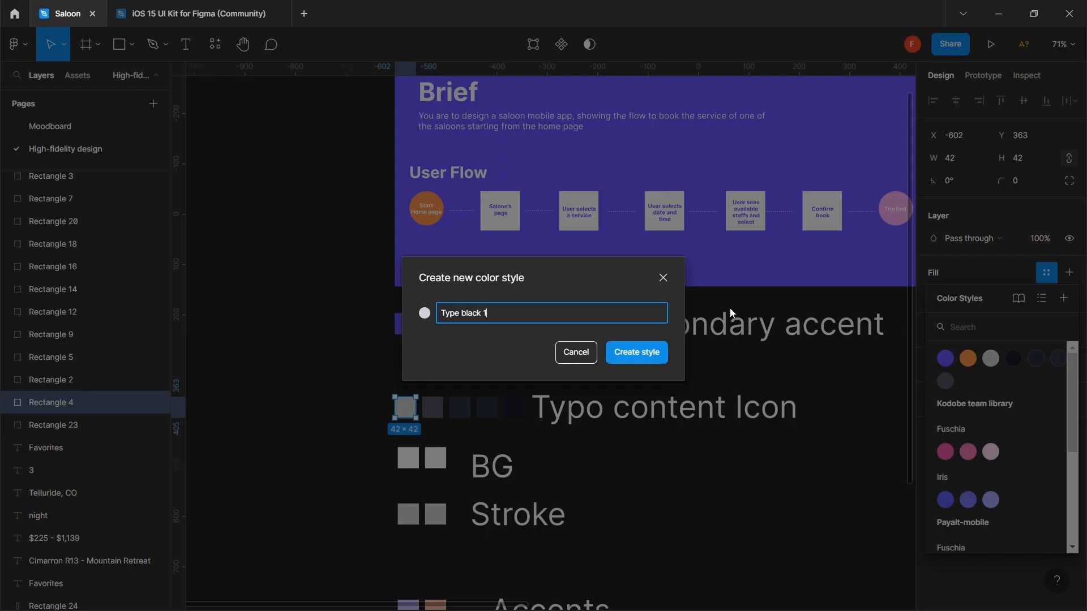
text(5)
click(640, 352)
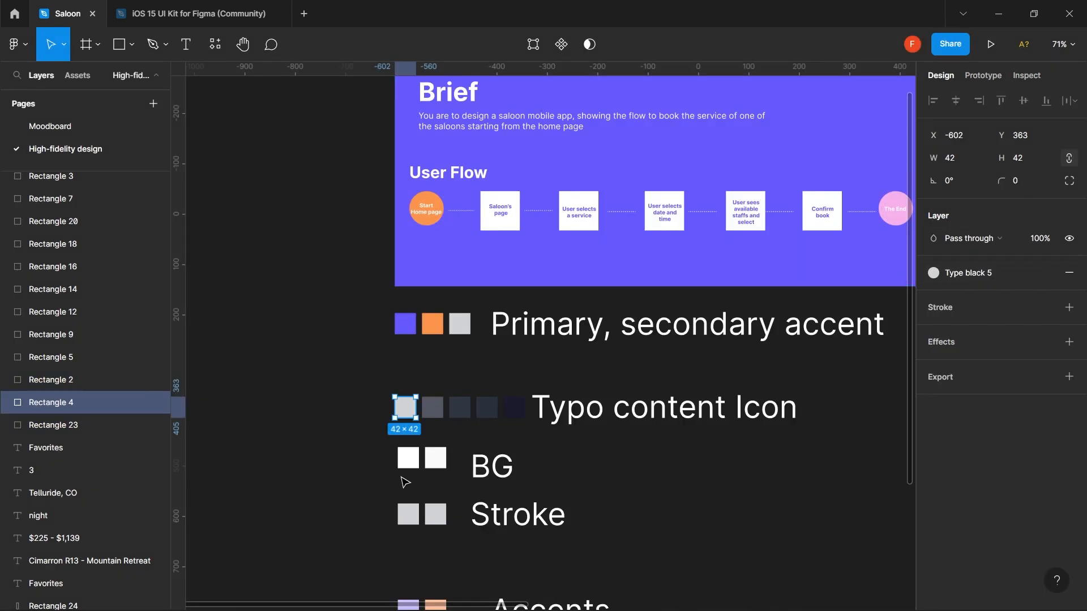
- Save the second BG swatch's fill as the color style 'BG'
scroll(405, 482, down, 5)
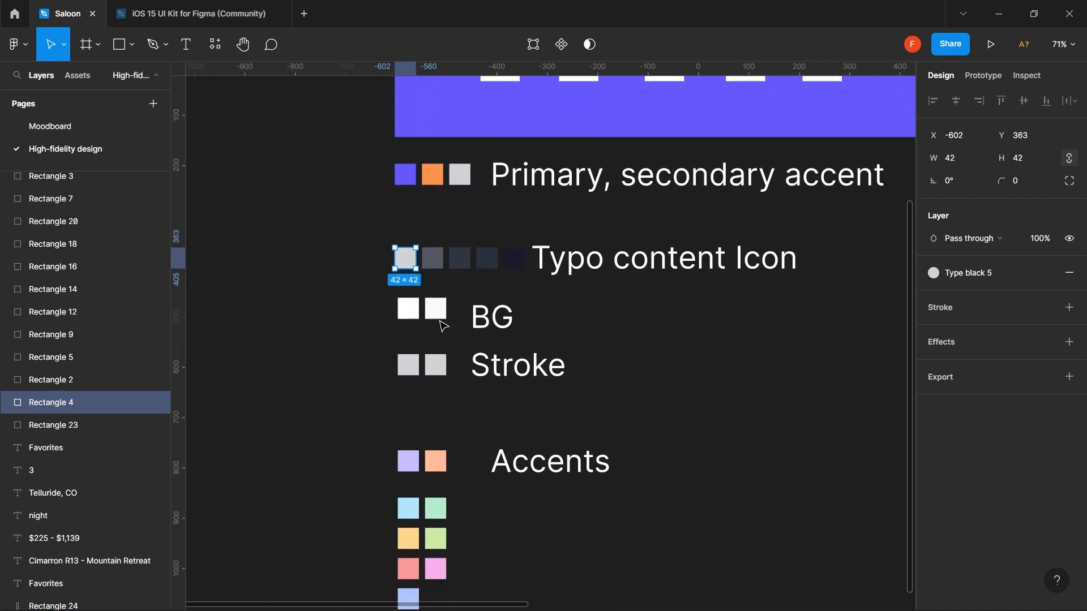
click(439, 312)
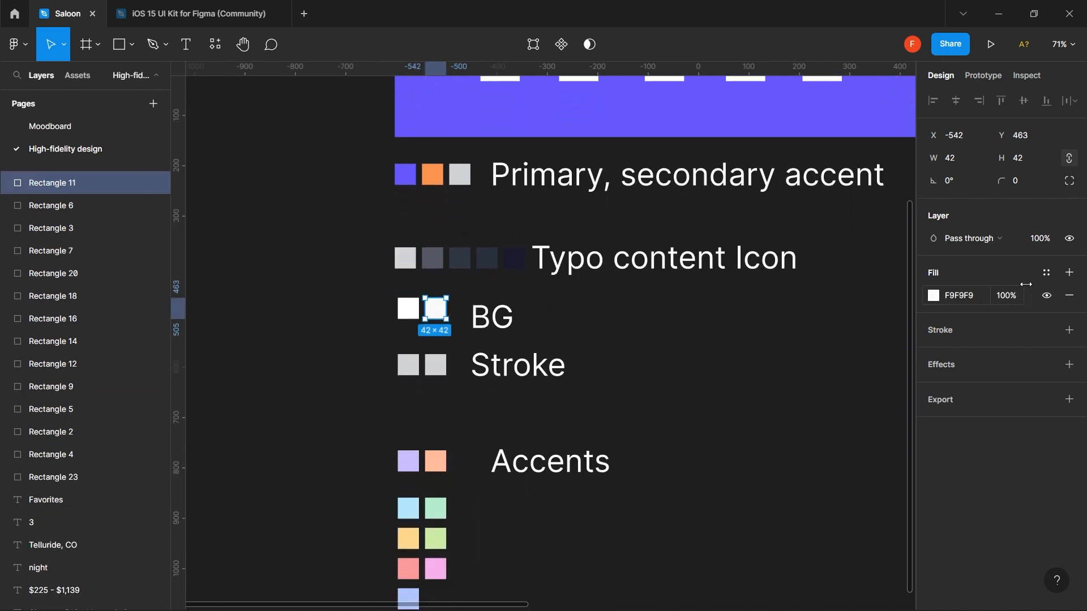
click(1049, 273)
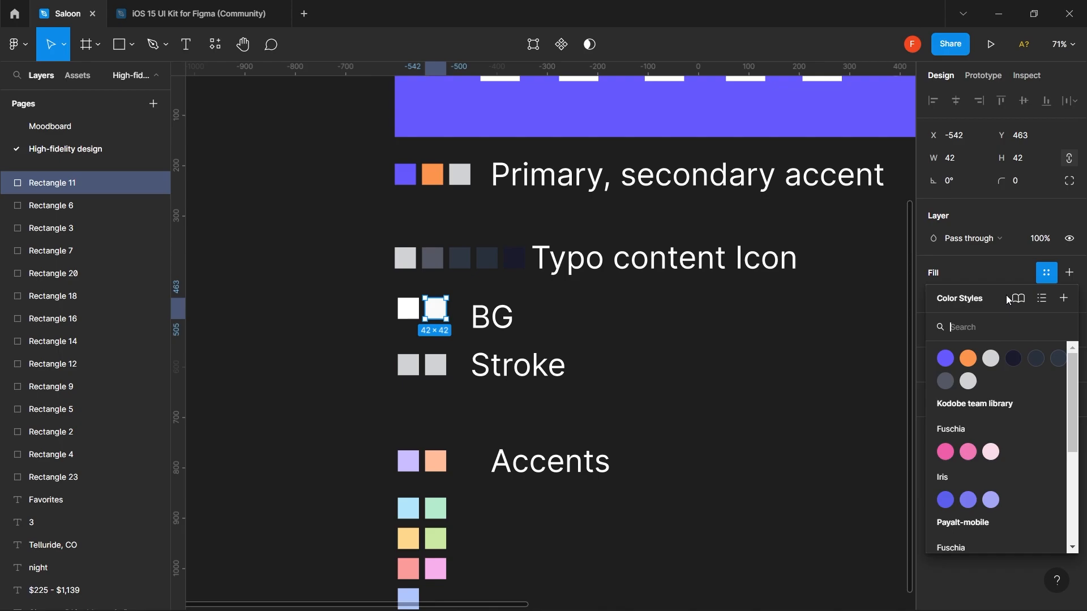
click(1064, 299)
text(BG)
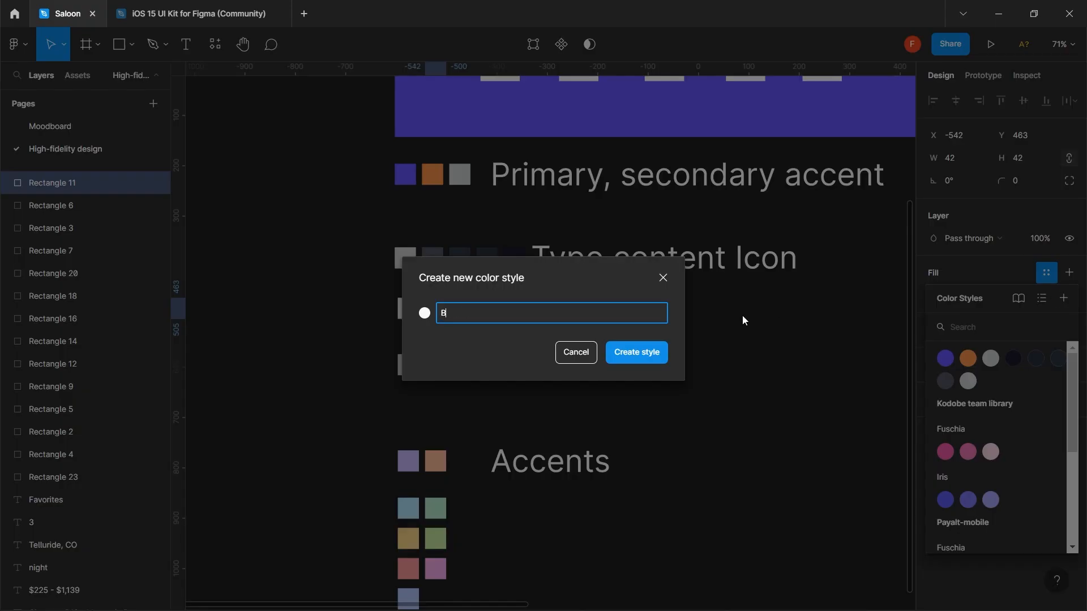
click(644, 352)
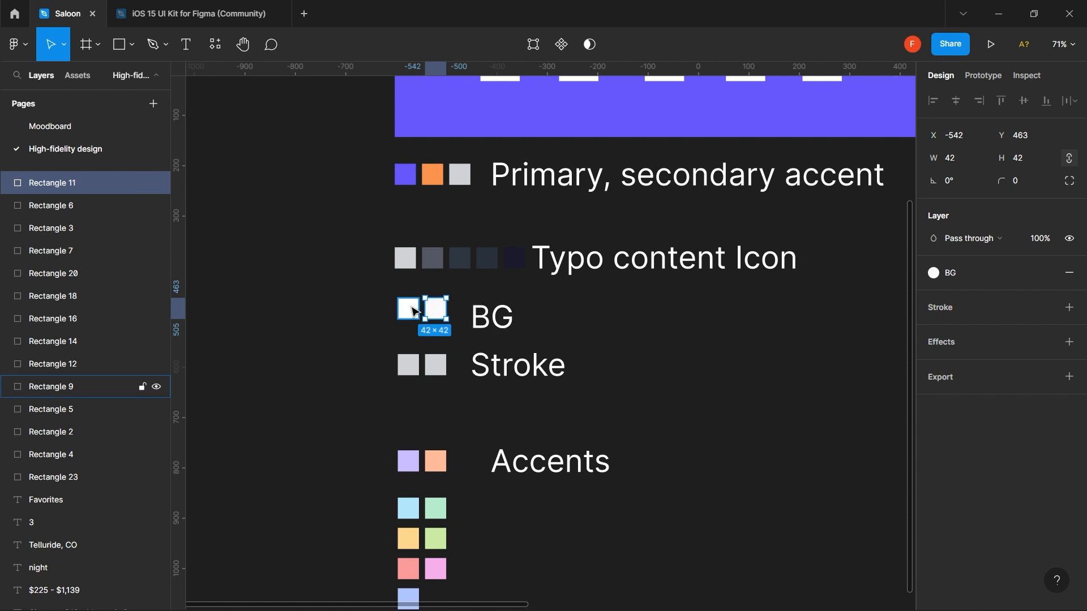
- Save the right Stroke swatch's fill as the color style 'Stroke grey 1'
click(414, 311)
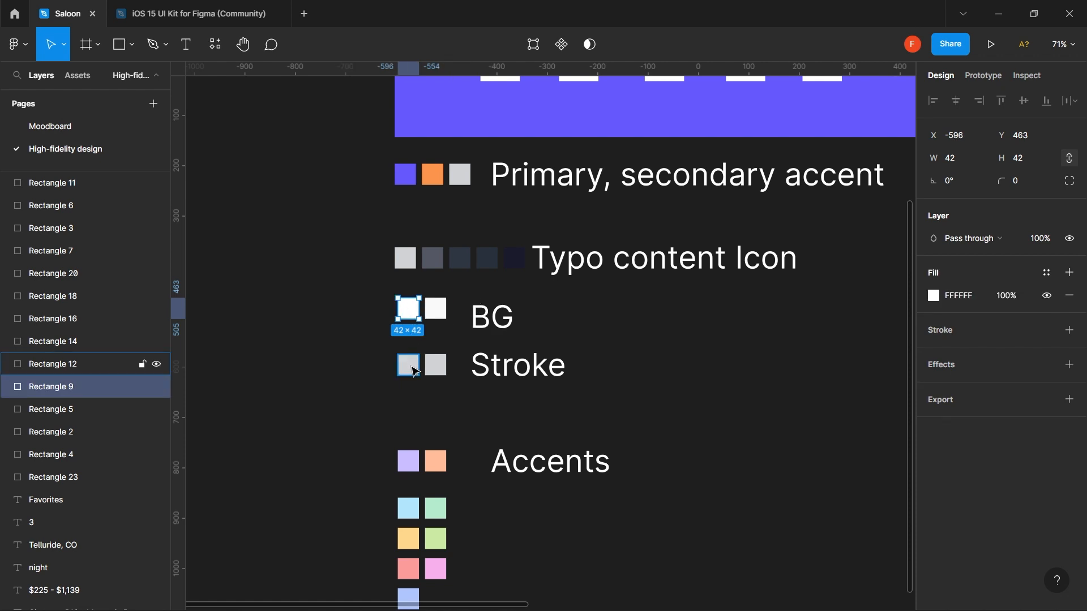
click(414, 371)
click(440, 369)
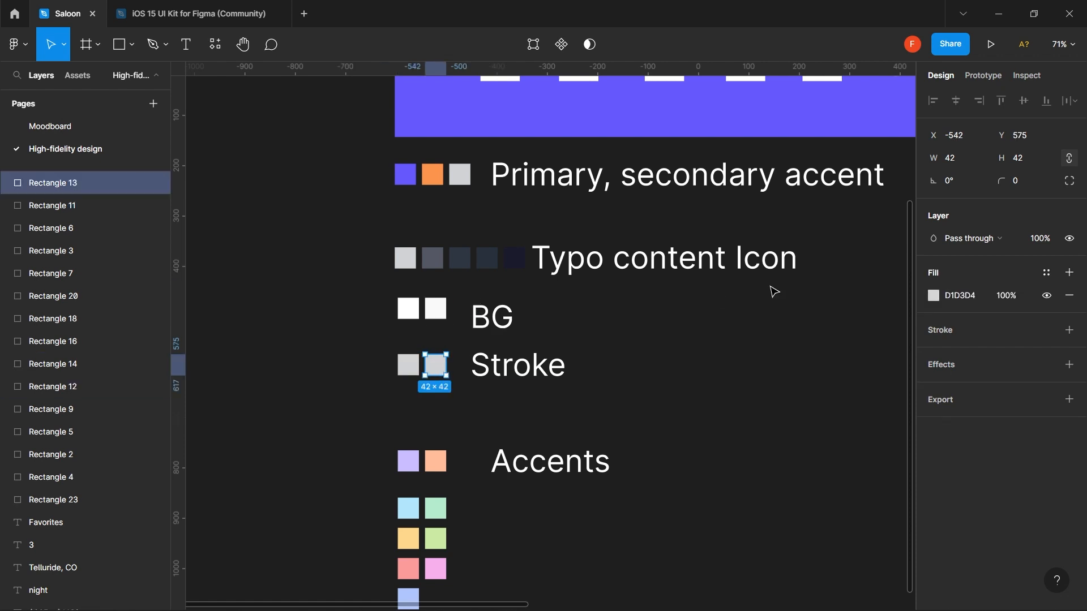
click(1070, 272)
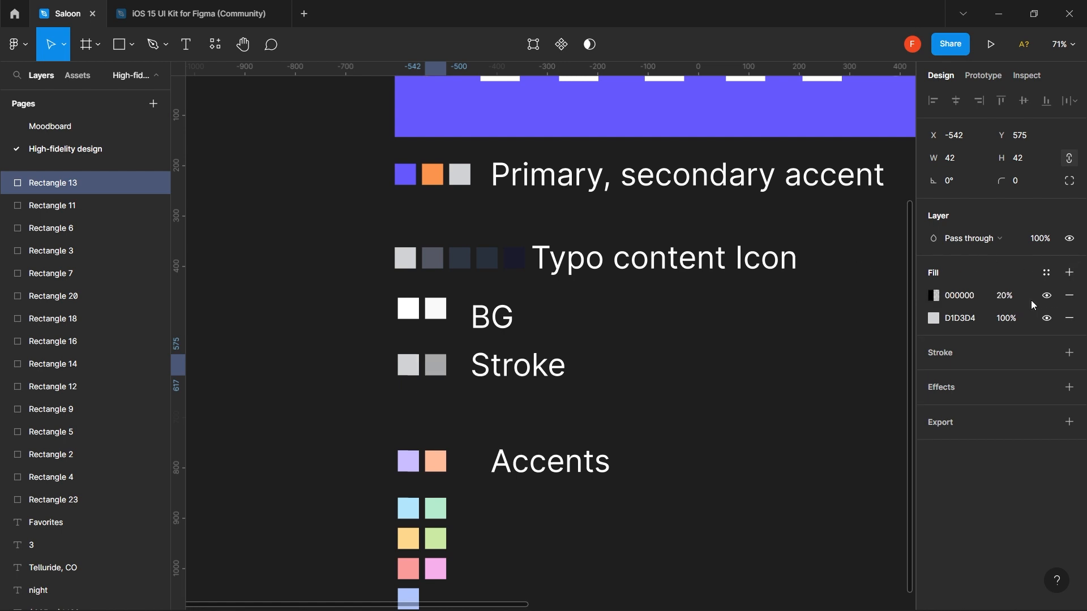
click(1069, 295)
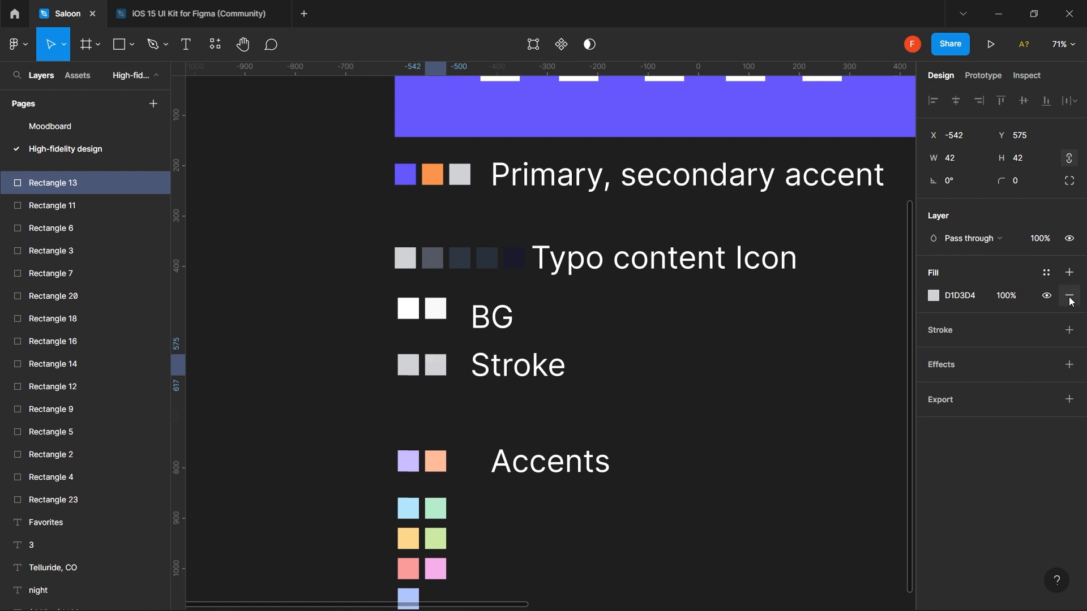
click(1047, 274)
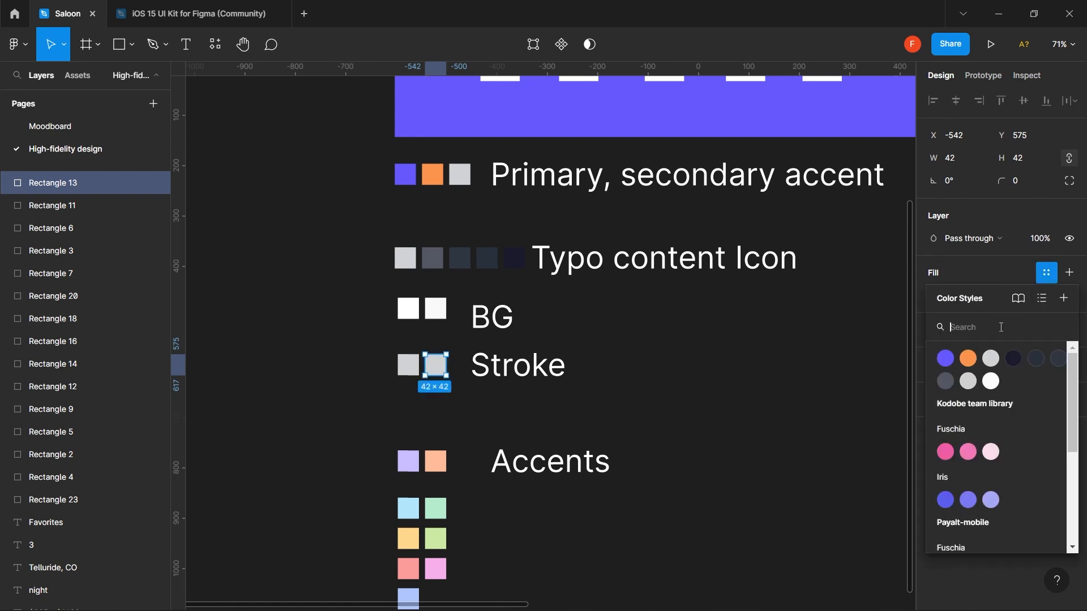
click(1064, 298)
text(Stroke)
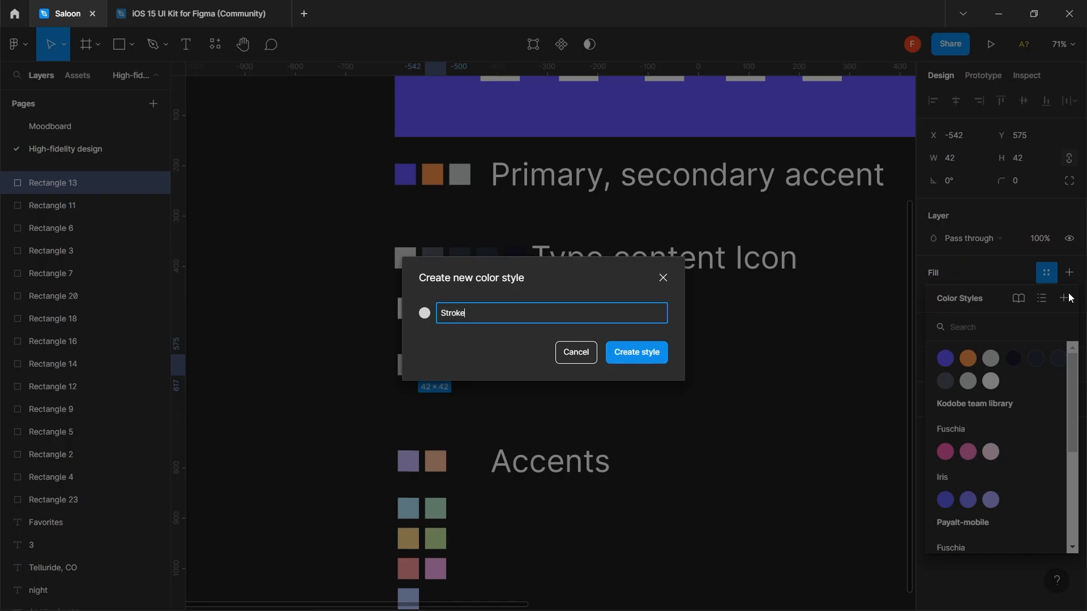
text( 1grey 1)
click(654, 353)
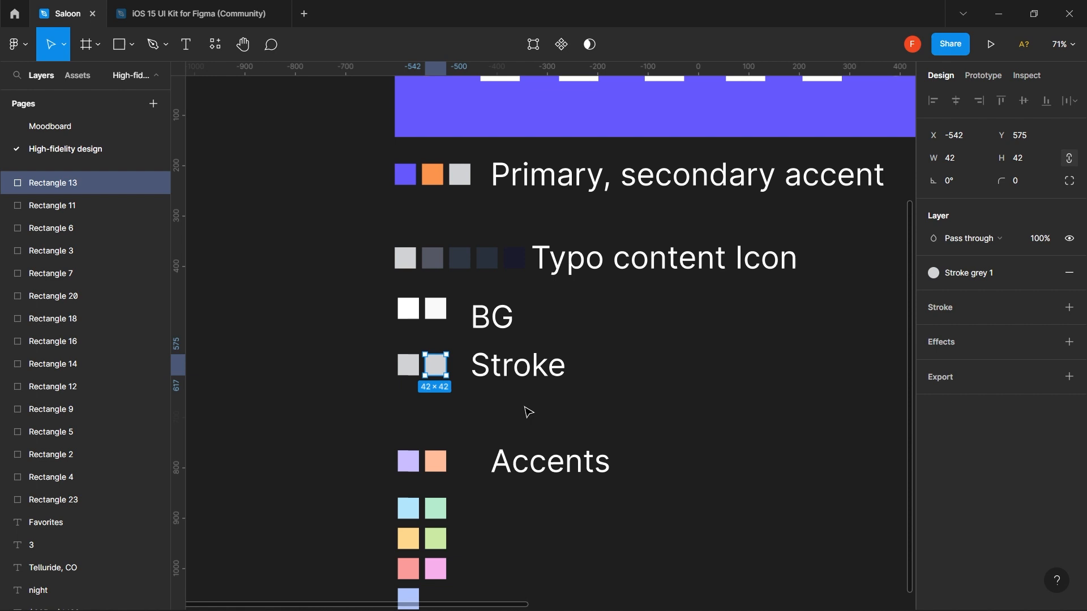
- Save the left Stroke swatch's fill as the color style 'stroke grey 2'
click(410, 374)
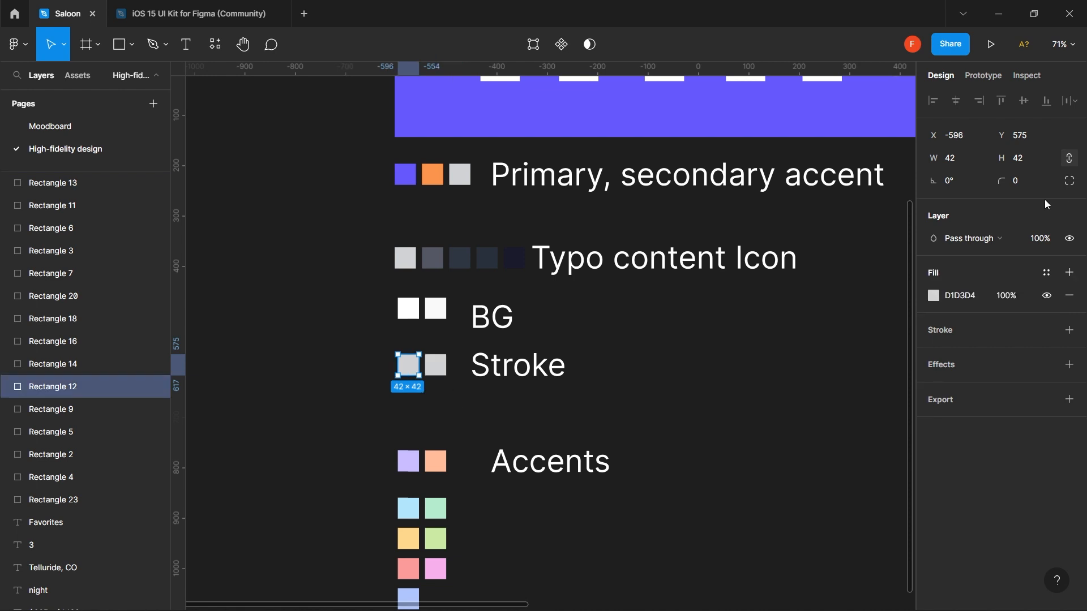
click(1048, 274)
click(1064, 299)
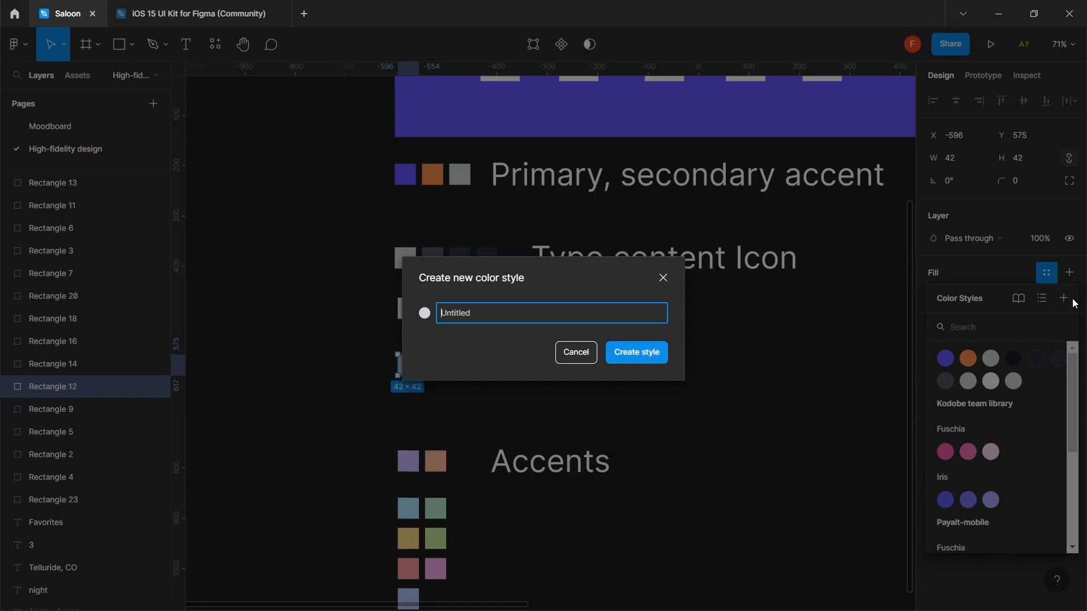
text(stroke grey 2)
click(661, 352)
- Save the purple Accents square's fill as the color style 'Purple accent'
scroll(663, 359, down, 4)
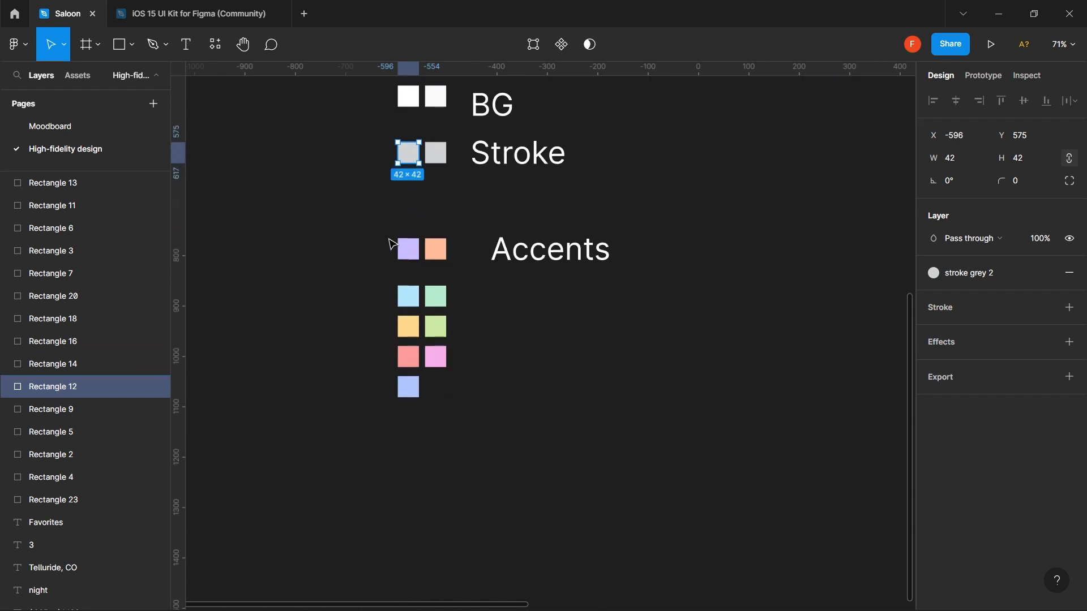
click(416, 257)
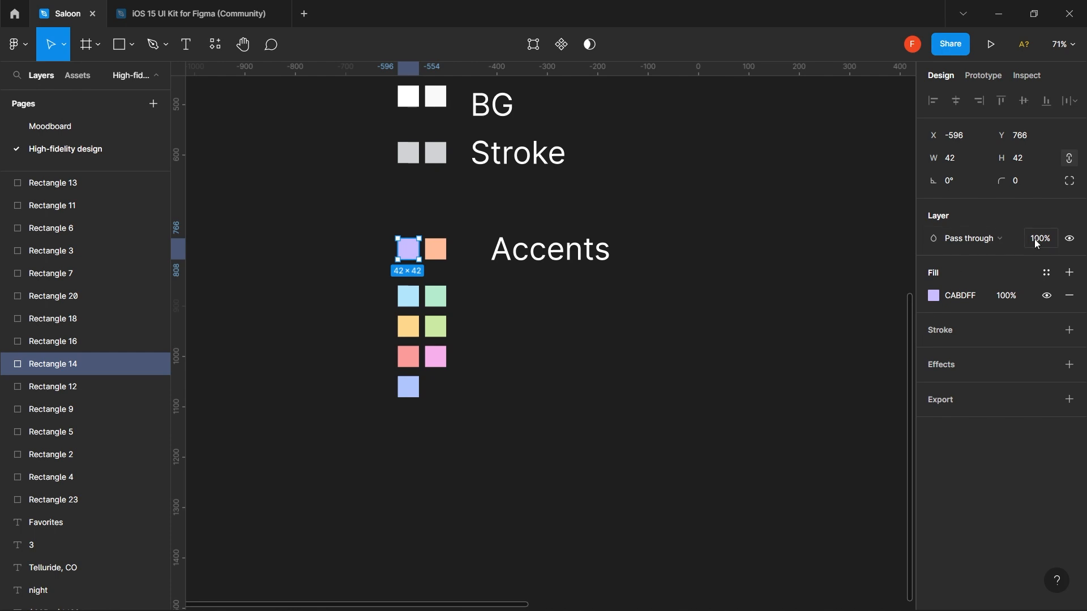
click(1070, 278)
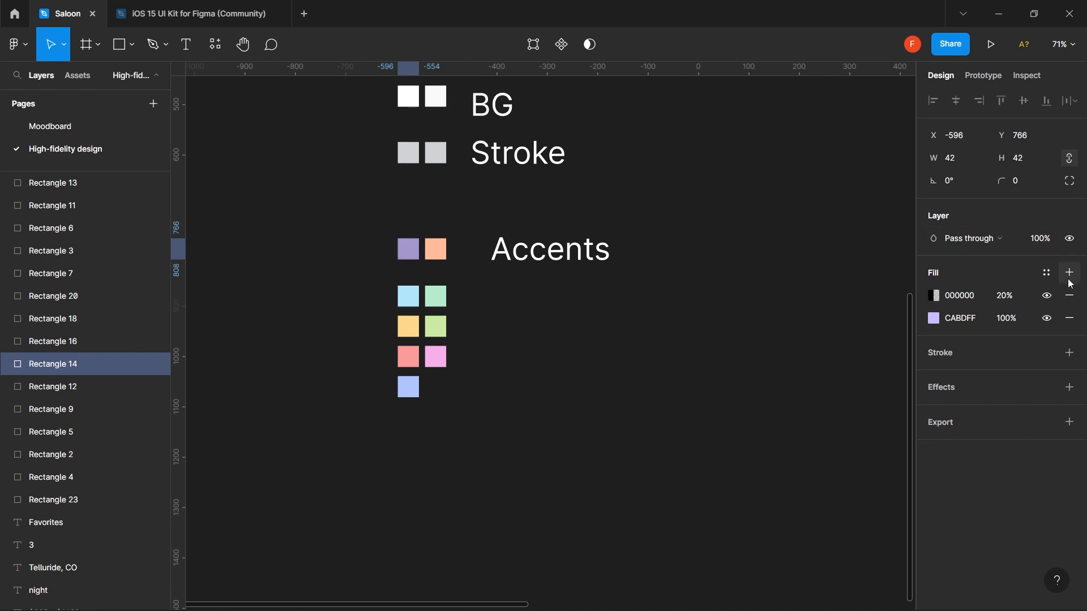
click(1070, 296)
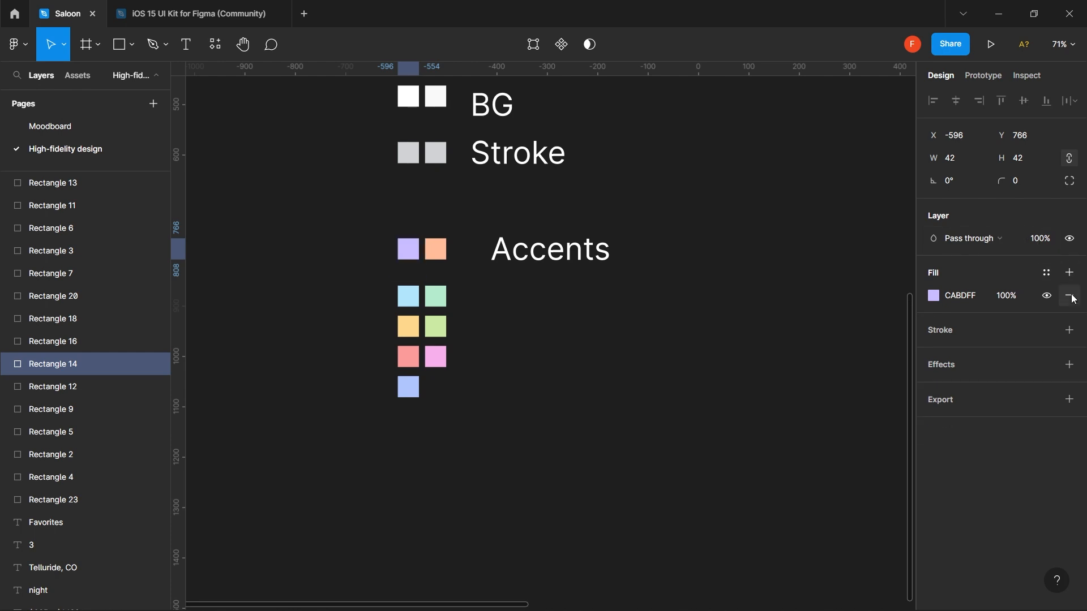
click(1046, 273)
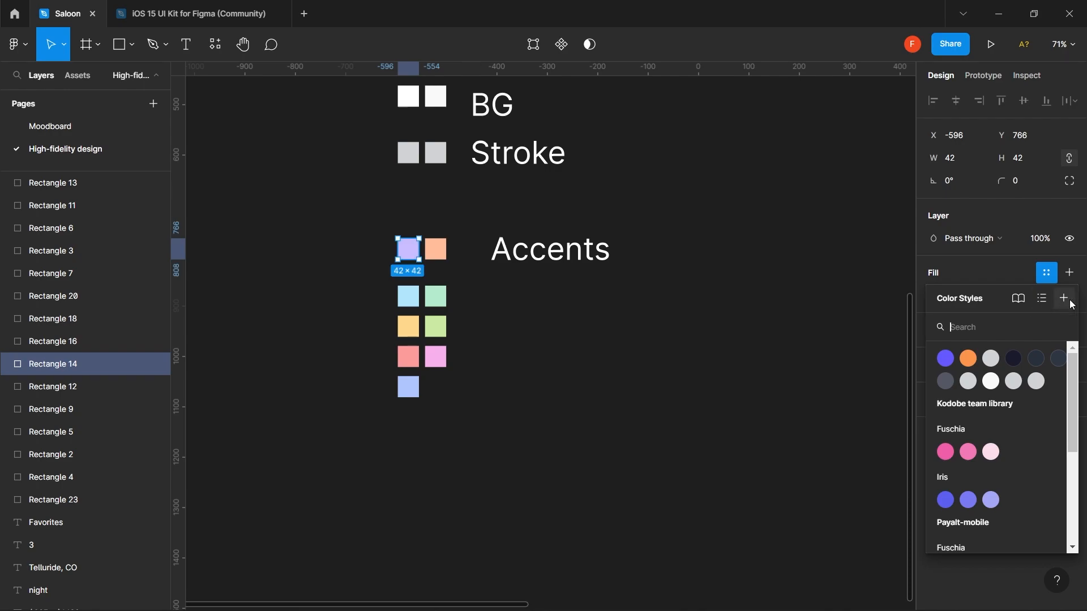
click(1069, 301)
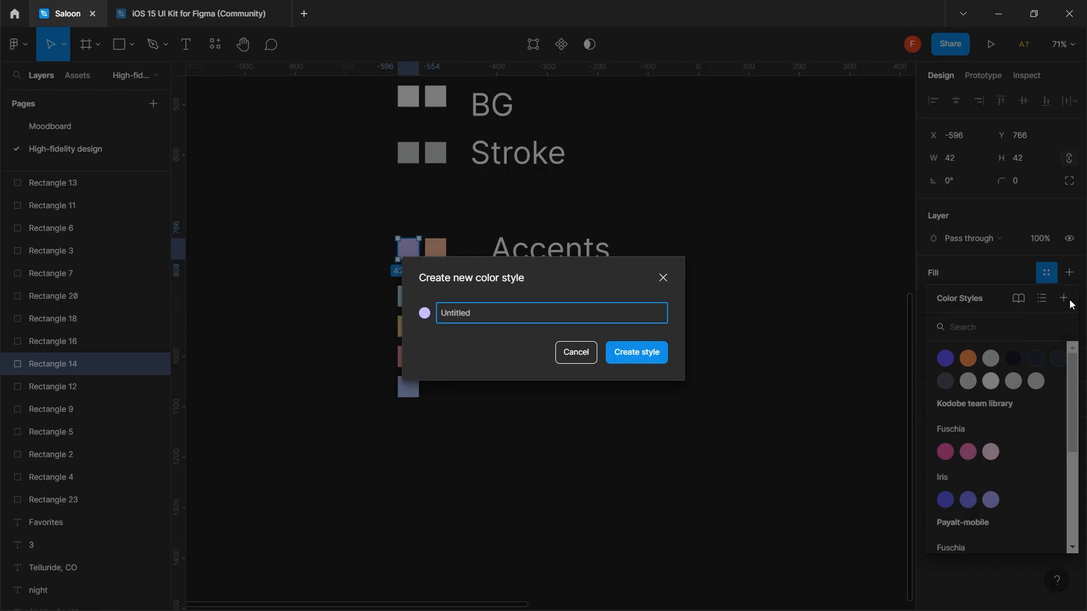
text(Purple accent)
click(636, 357)
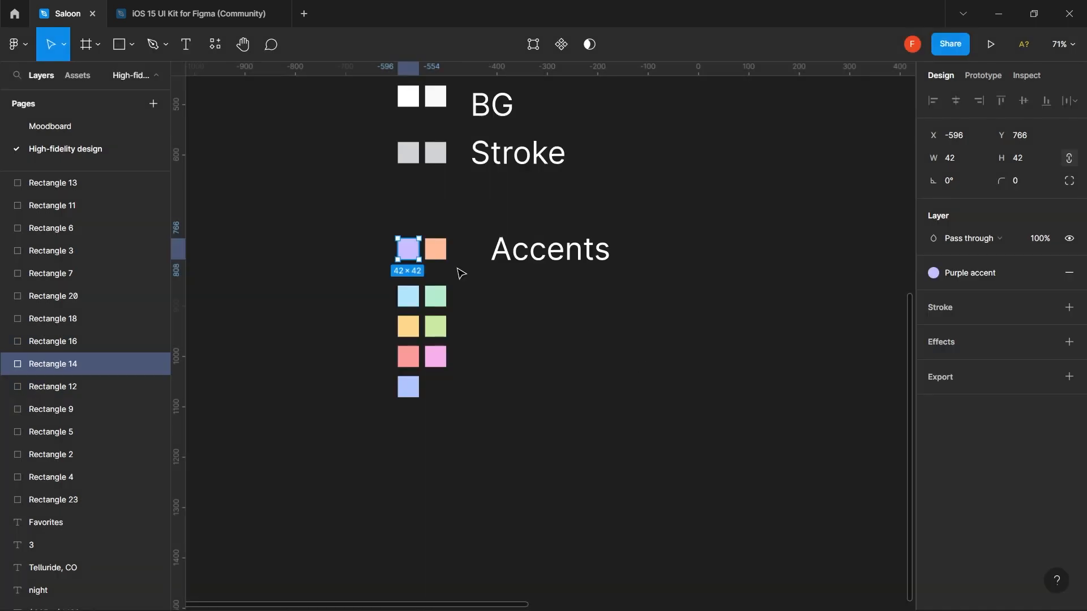
- Save the peach FFBC99 Accents square's fill as the color style 'orange accent'
click(444, 256)
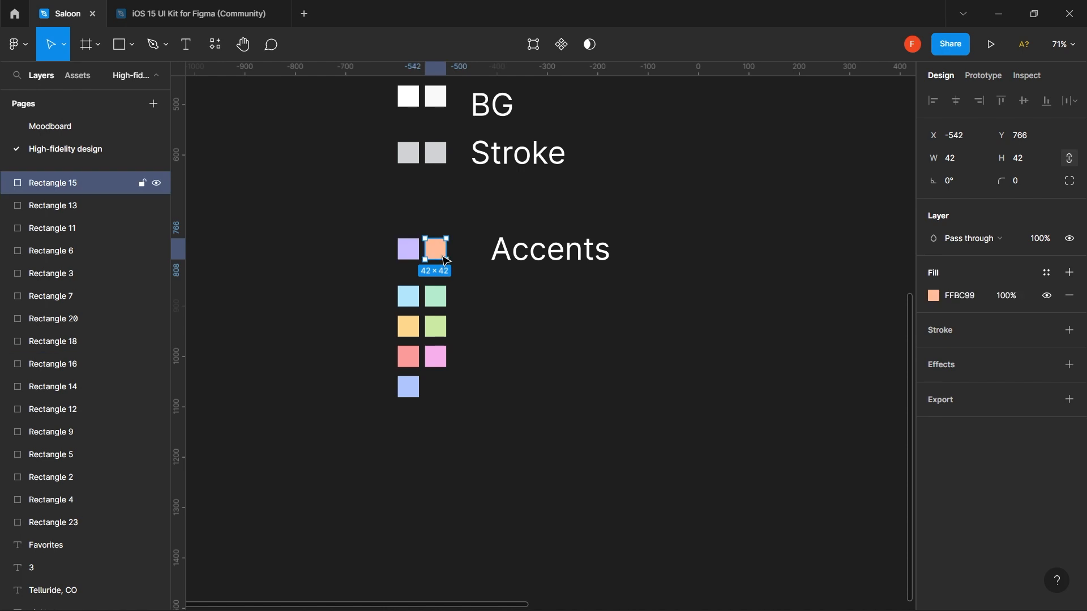
click(1049, 276)
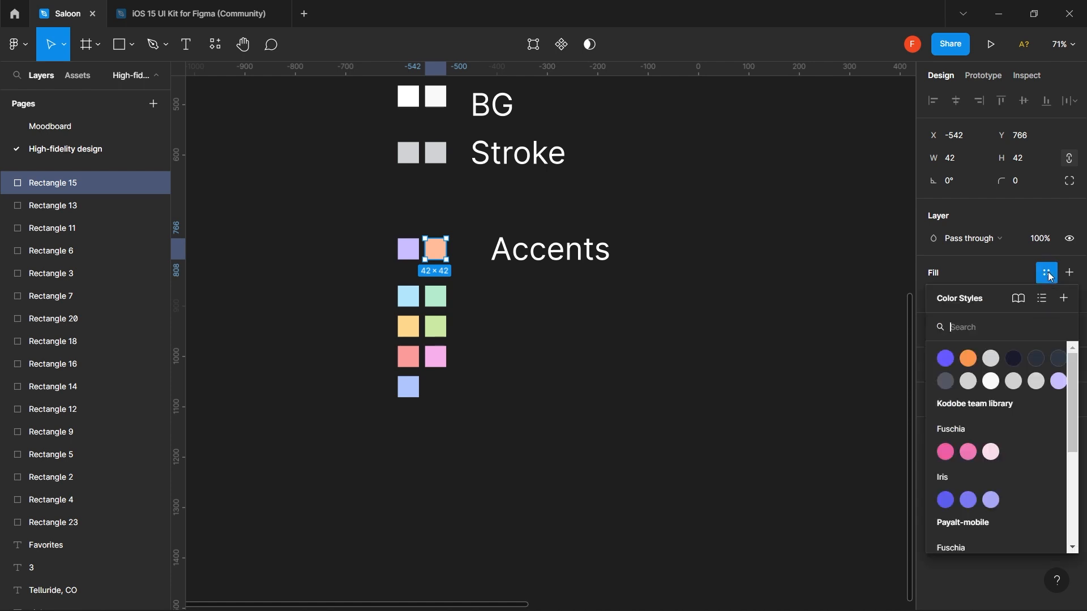
click(1067, 302)
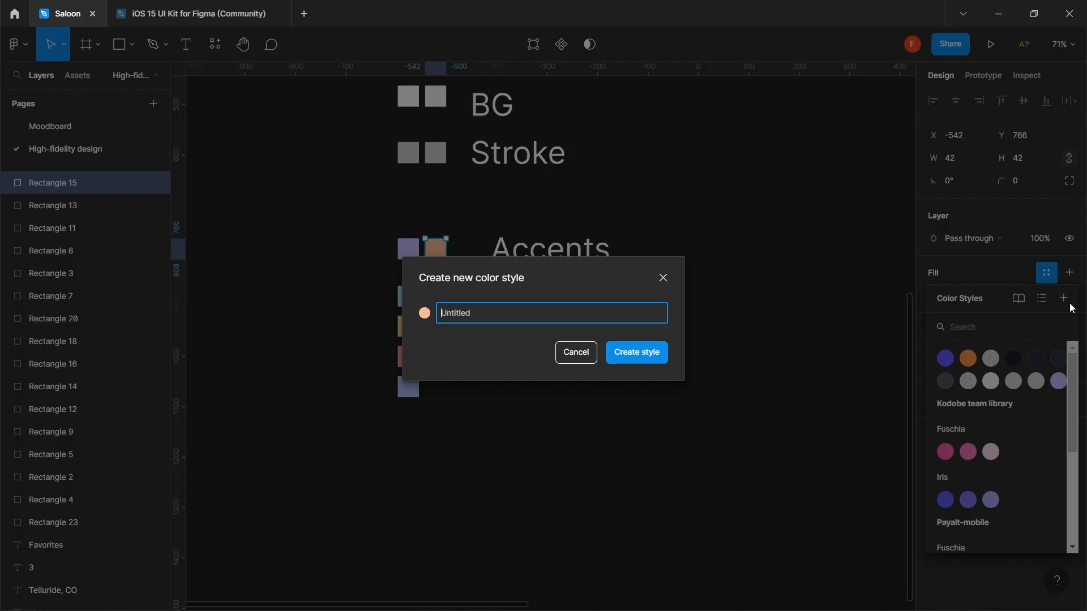
text(Acce)
key(BackSpace)
key(BackSpace)
key(BackSpace)
key(BackSpace)
text(orange accen t)
click(641, 359)
scroll(644, 364, down, 5)
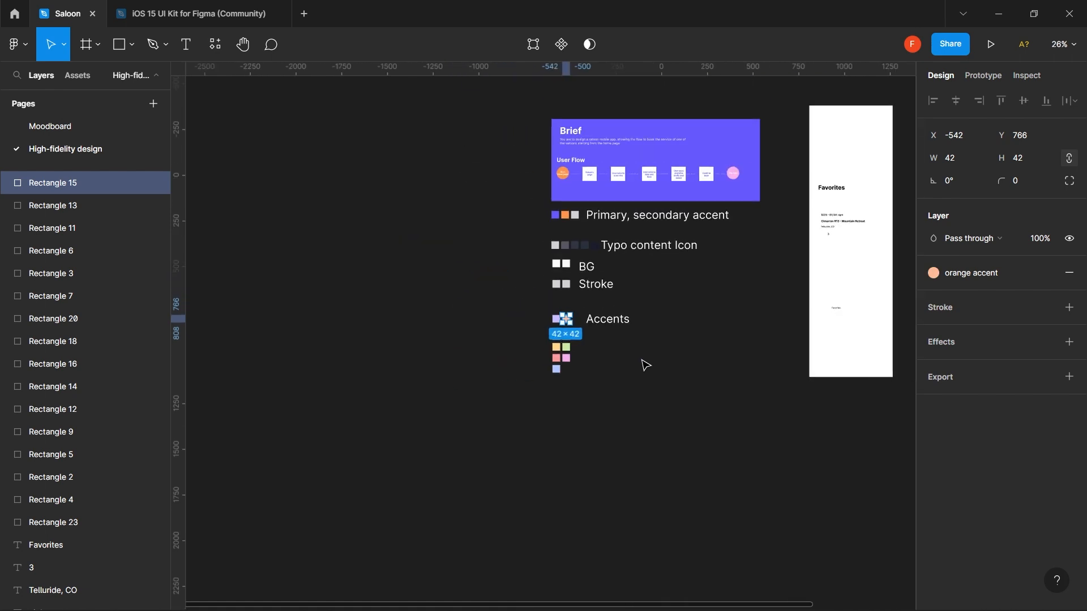
scroll(644, 364, right, 10)
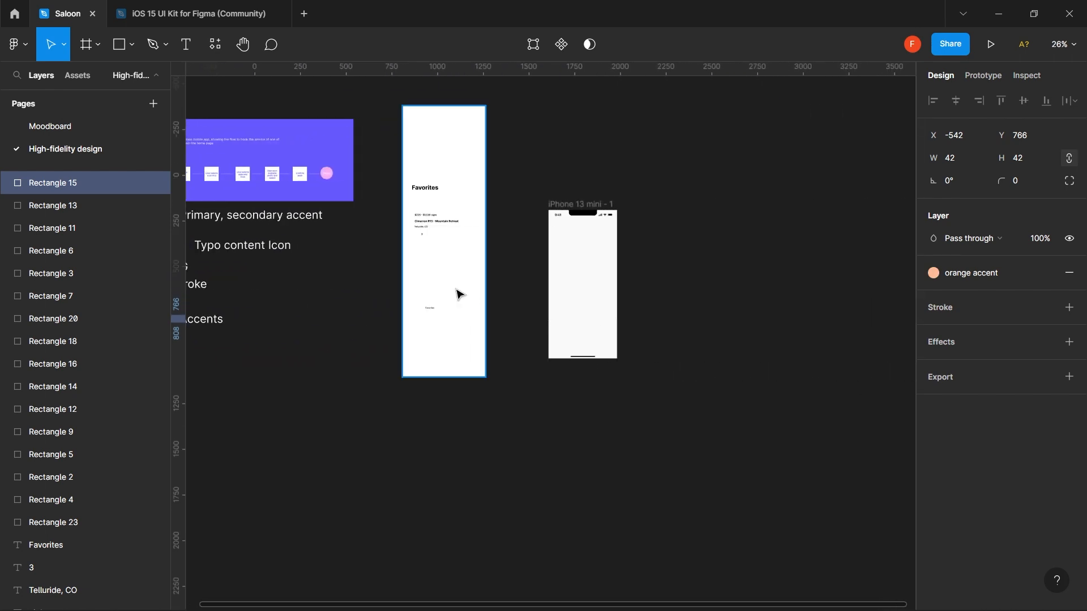
scroll(458, 294, left, 3)
scroll(734, 264, right, 1)
scroll(735, 263, up, 1)
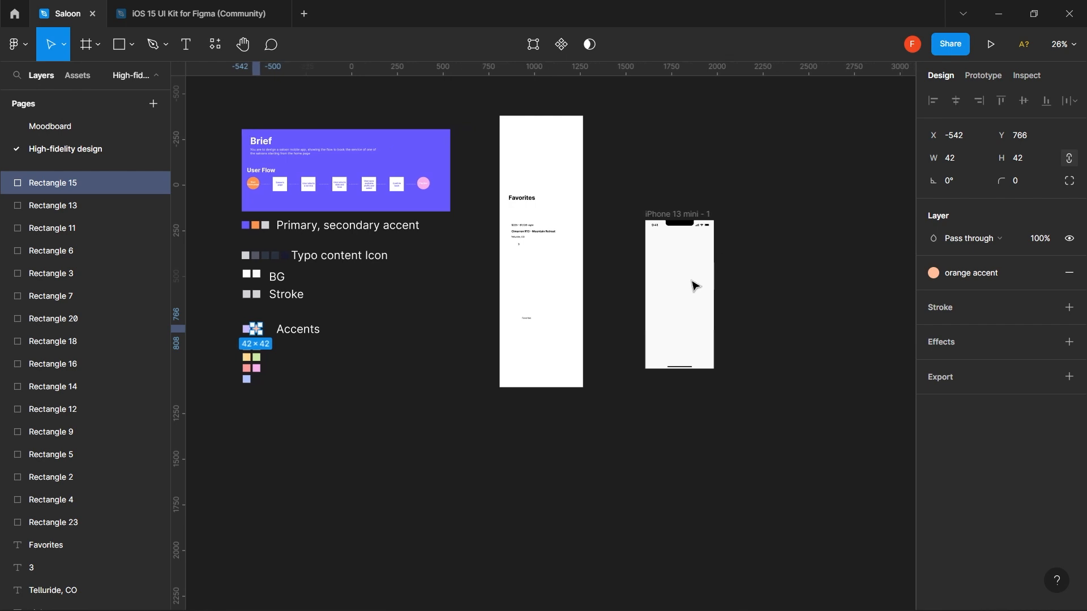
scroll(692, 286, up, 5)
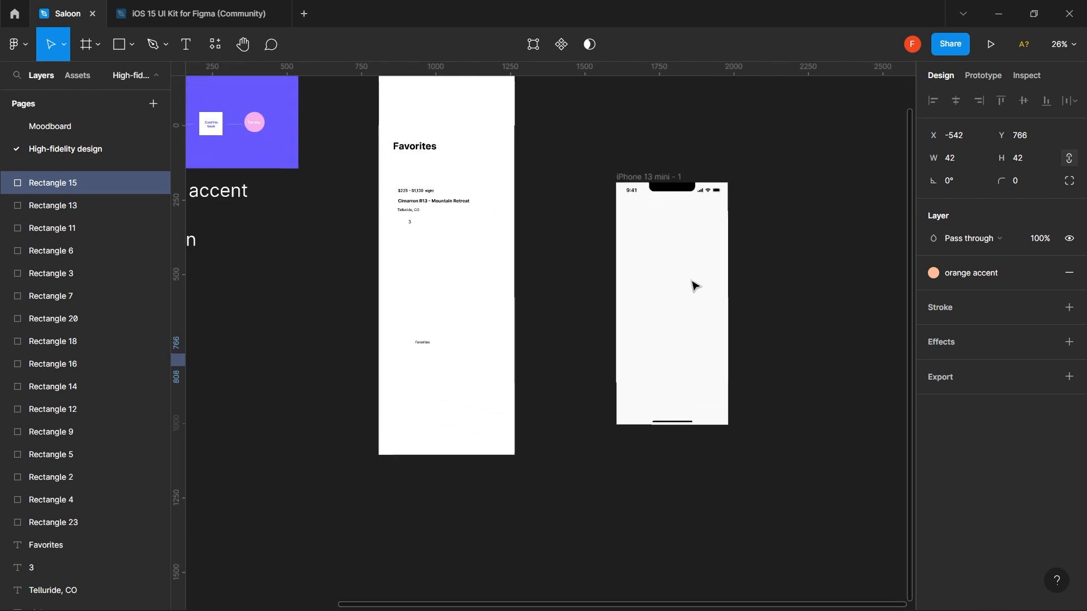
click(653, 252)
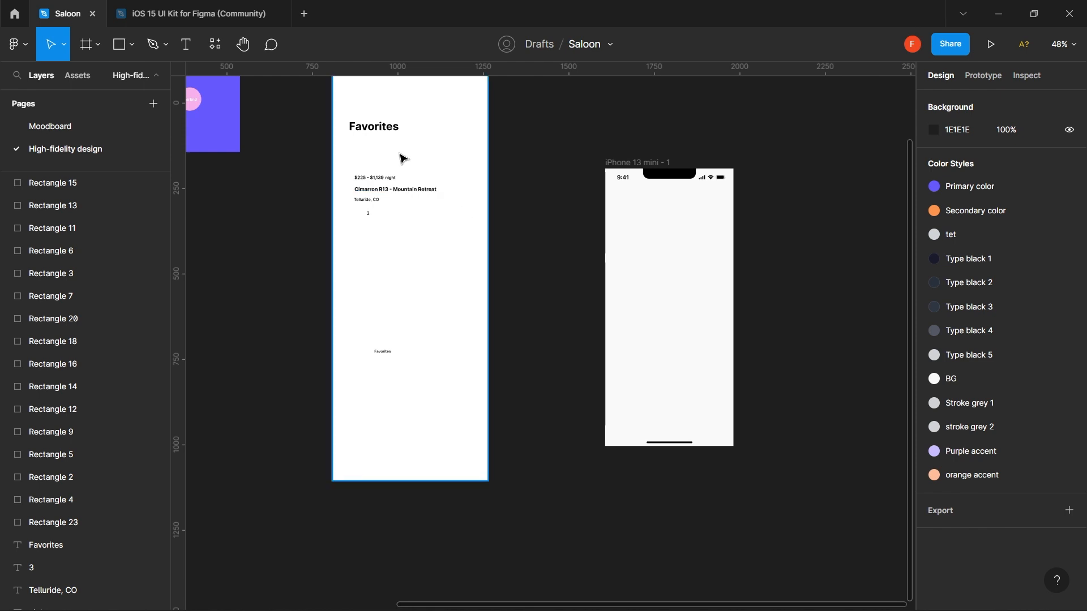
click(386, 128)
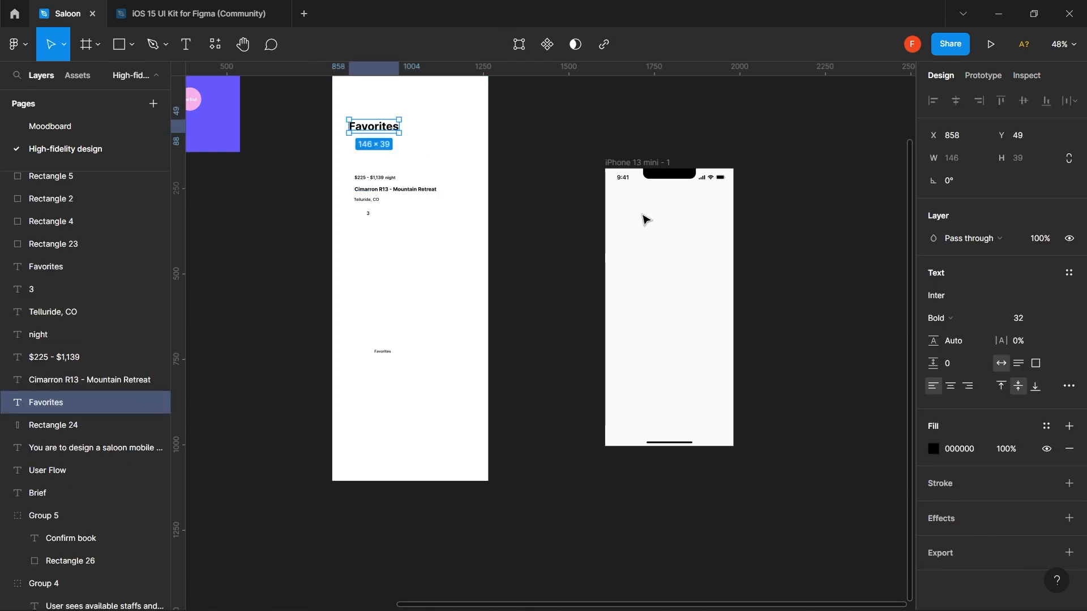
click(554, 212)
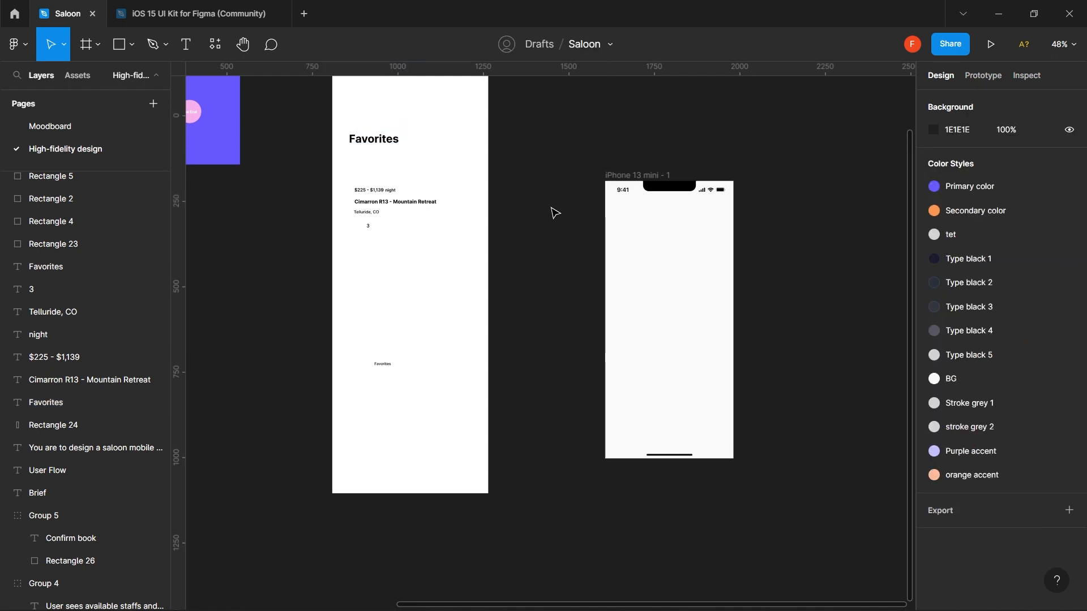
scroll(555, 213, up, 3)
scroll(555, 213, down, 2)
scroll(541, 195, down, 1)
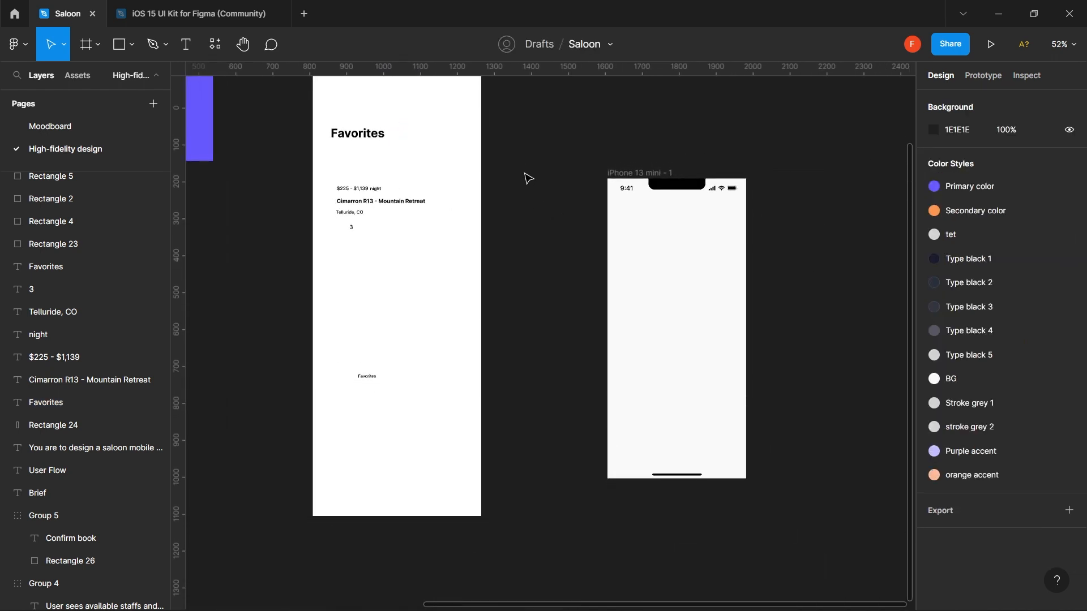
click(373, 142)
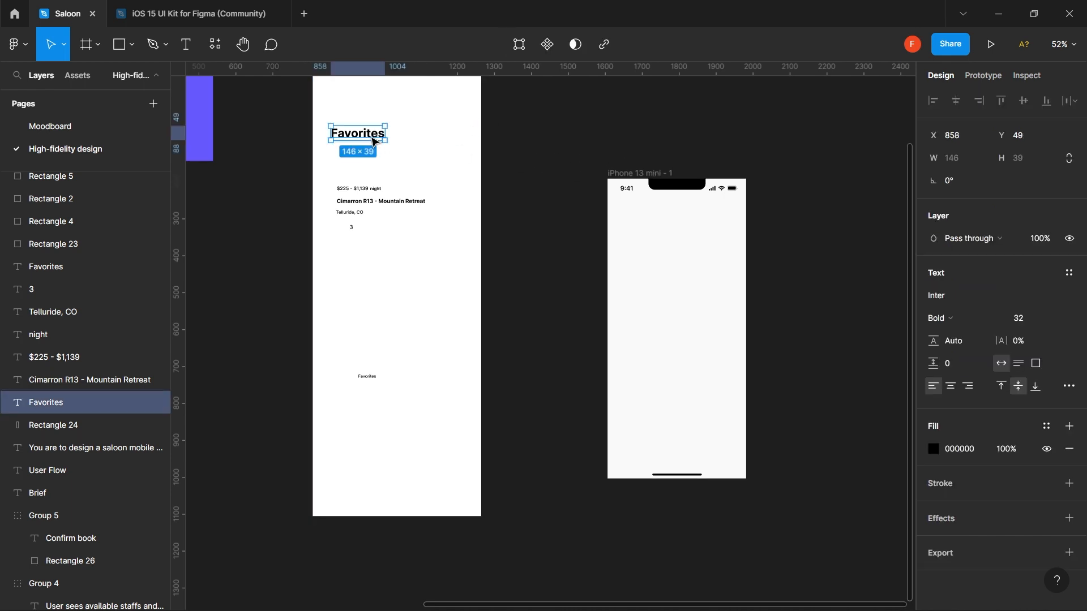
click(816, 201)
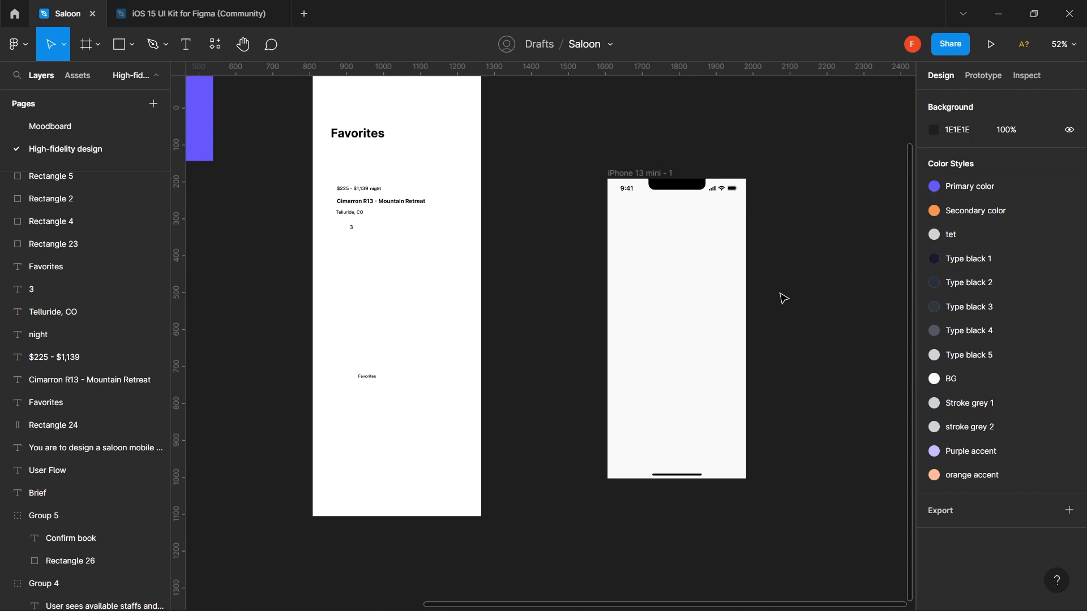
key(r)
mouse_move(654, 280)
mouse_down()
mouse_move(660, 320)
mouse_move(696, 348)
mouse_up()
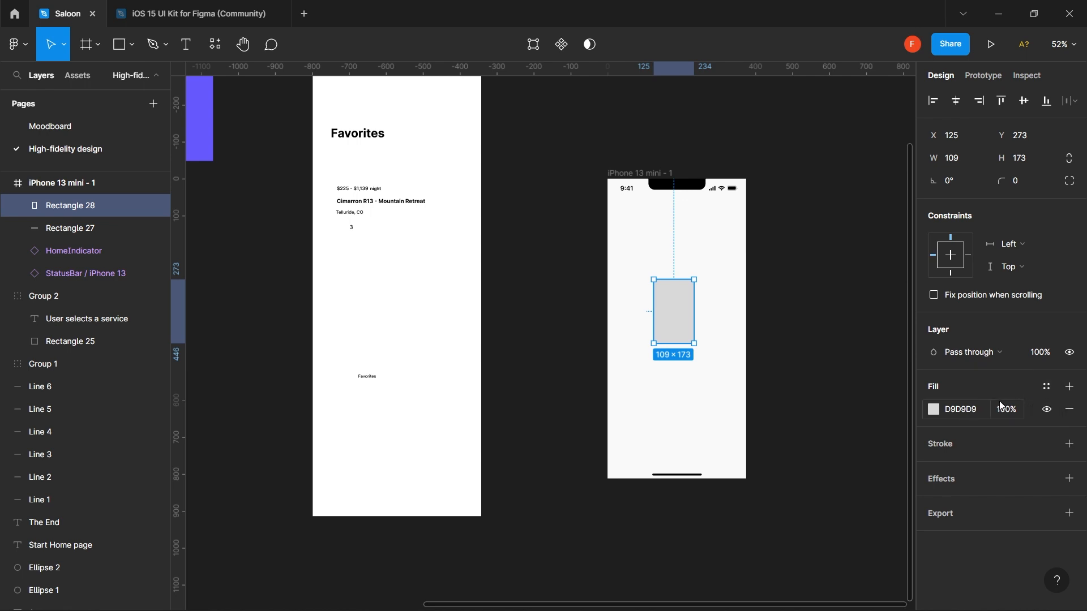
click(1047, 387)
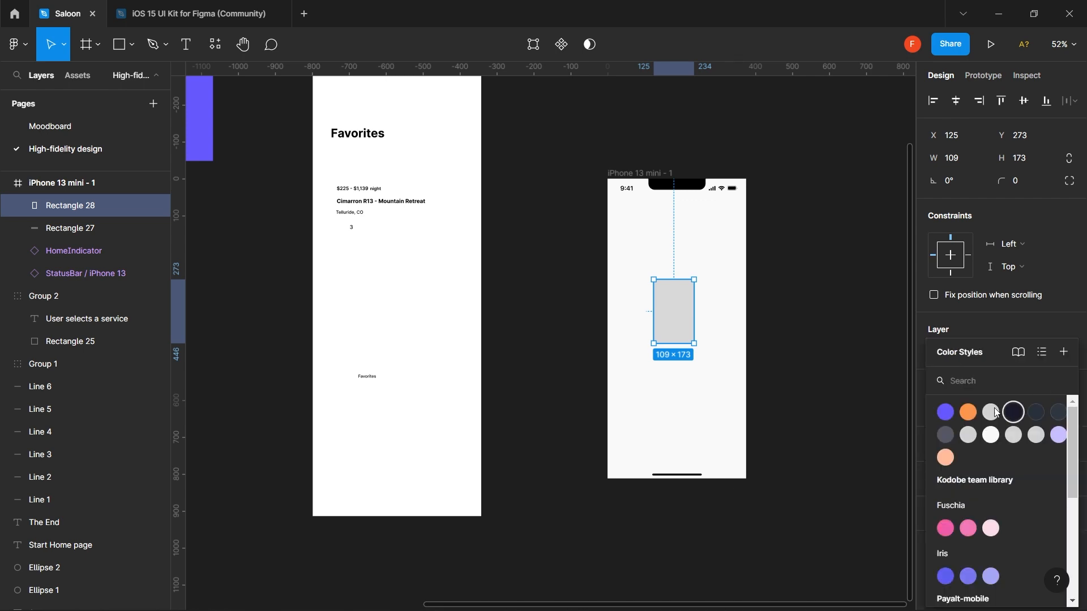
click(945, 412)
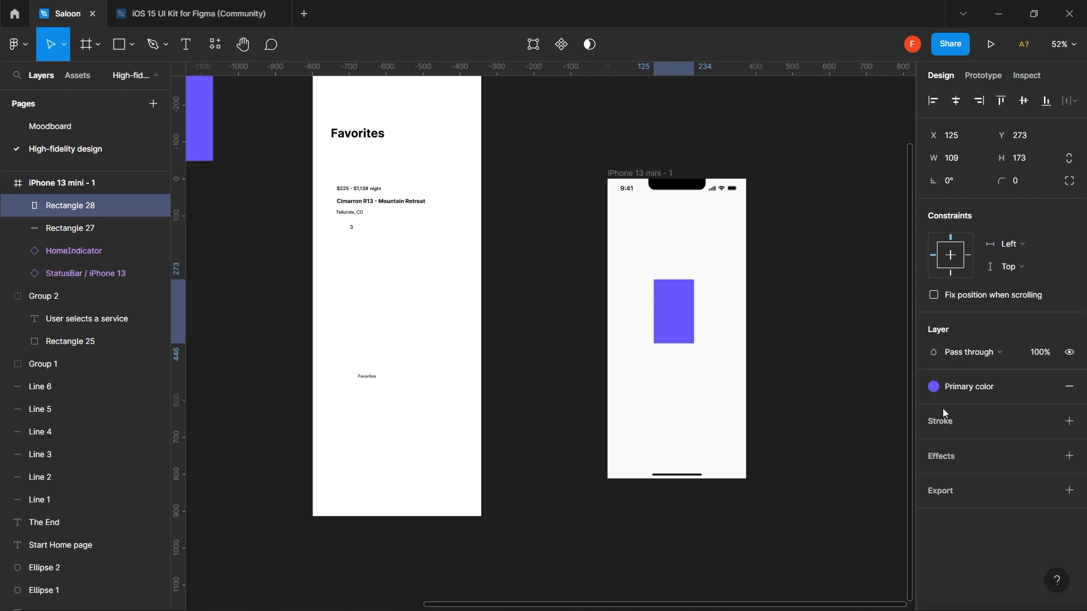
click(977, 386)
click(976, 413)
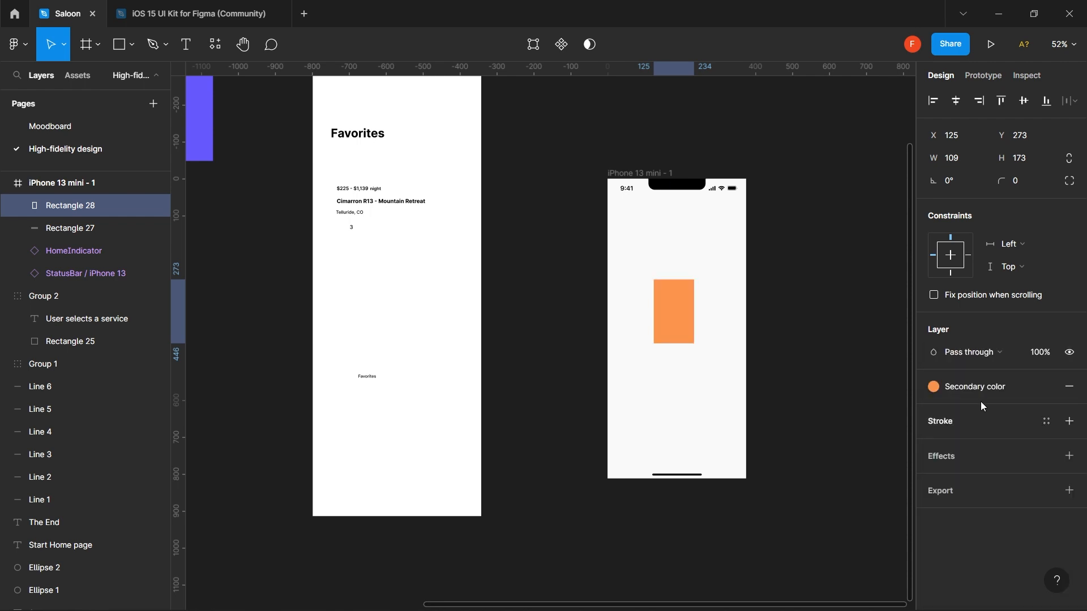
click(983, 387)
click(994, 413)
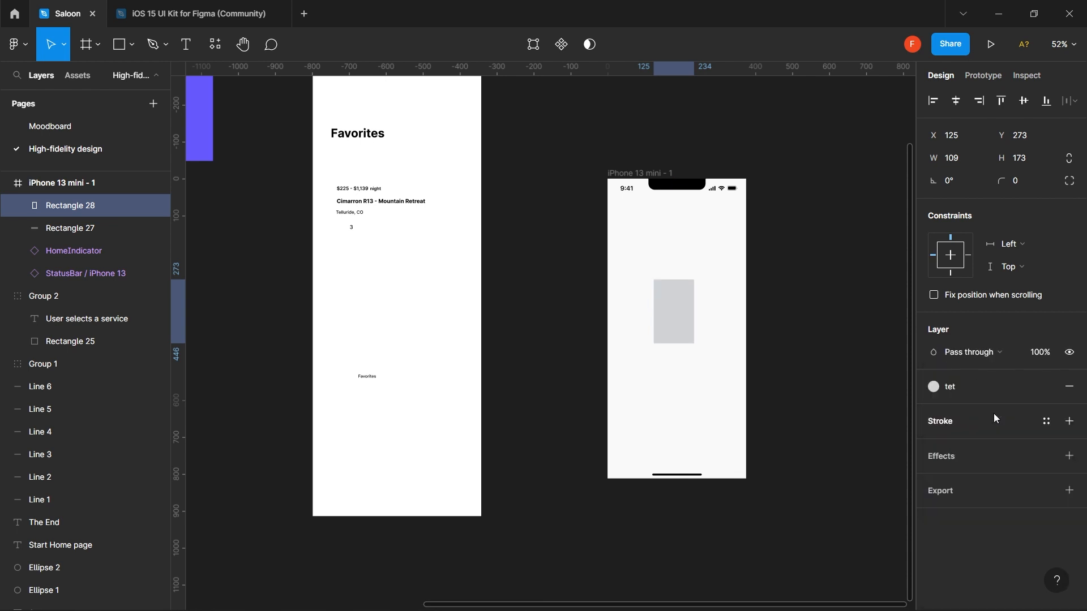
click(1002, 388)
click(1019, 411)
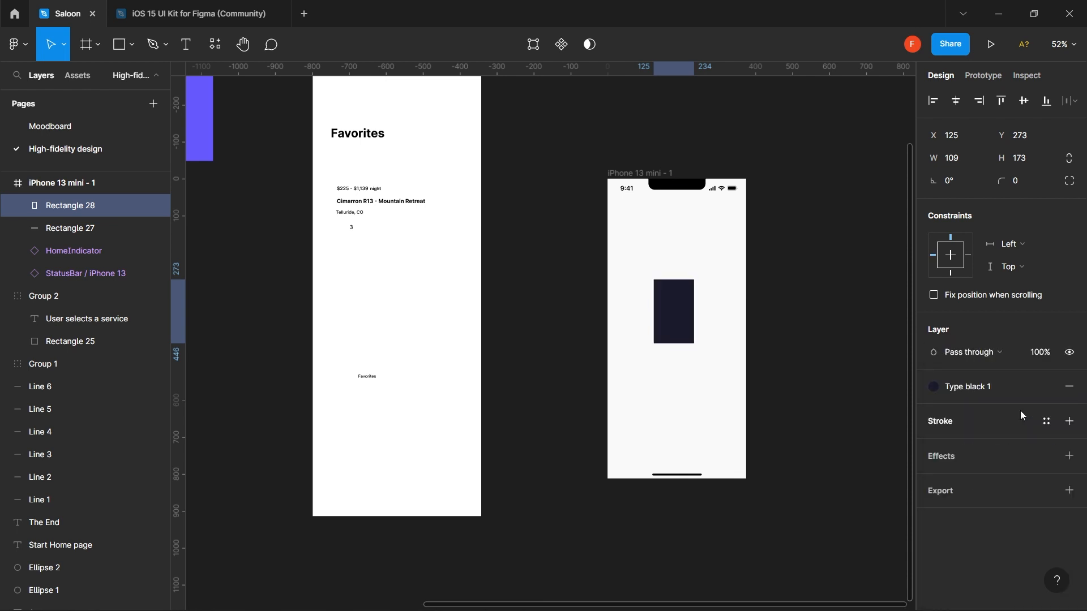
click(849, 332)
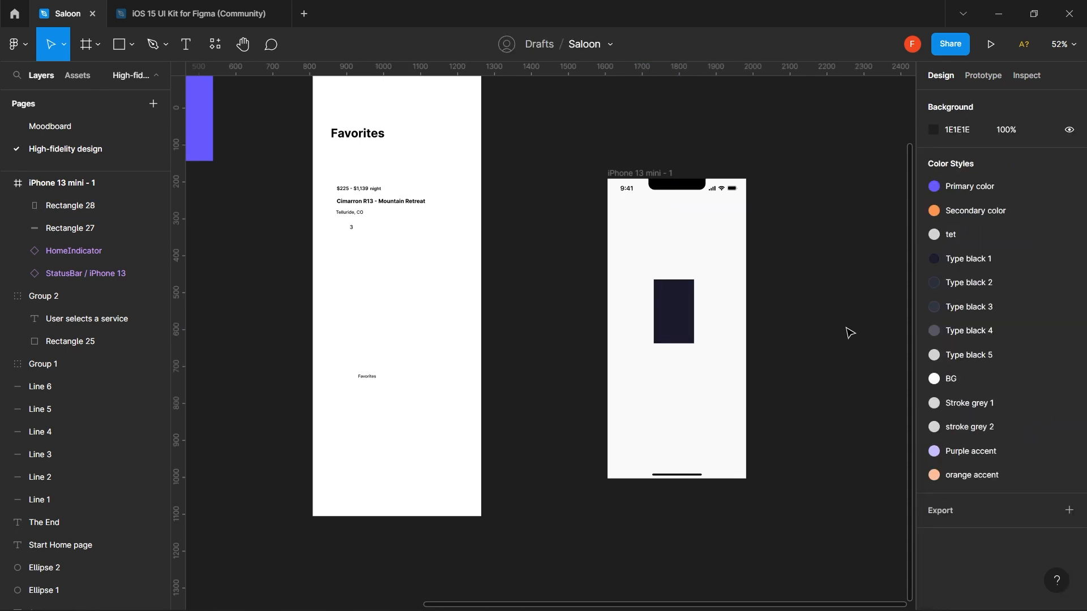
click(677, 314)
key(Delete)
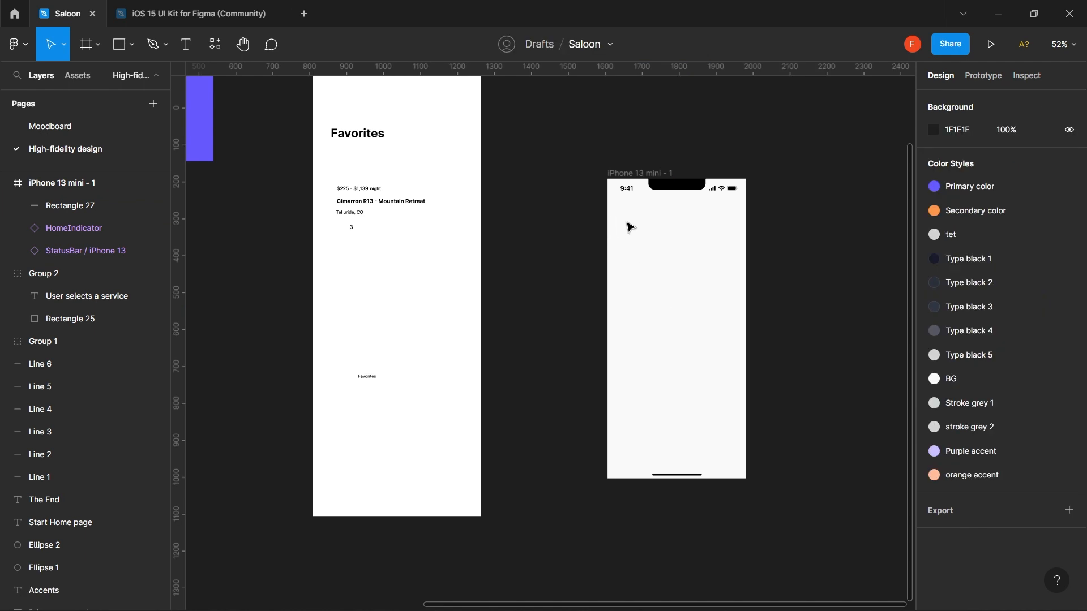
- Select Rectangle 27, the 375×50 bottom nav bar, and zoom in on it
key(t)
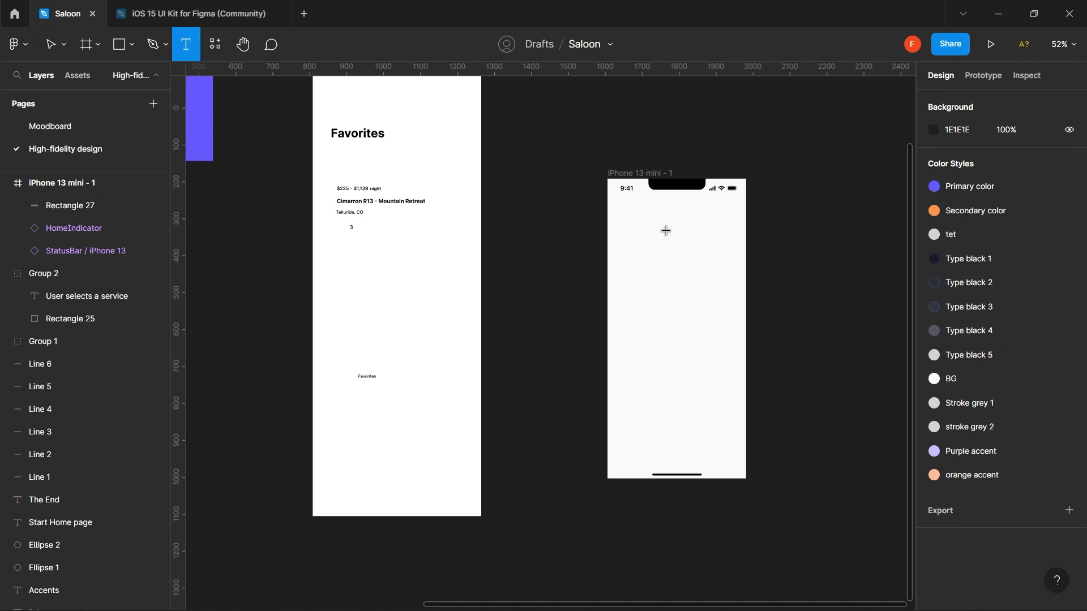
key(v)
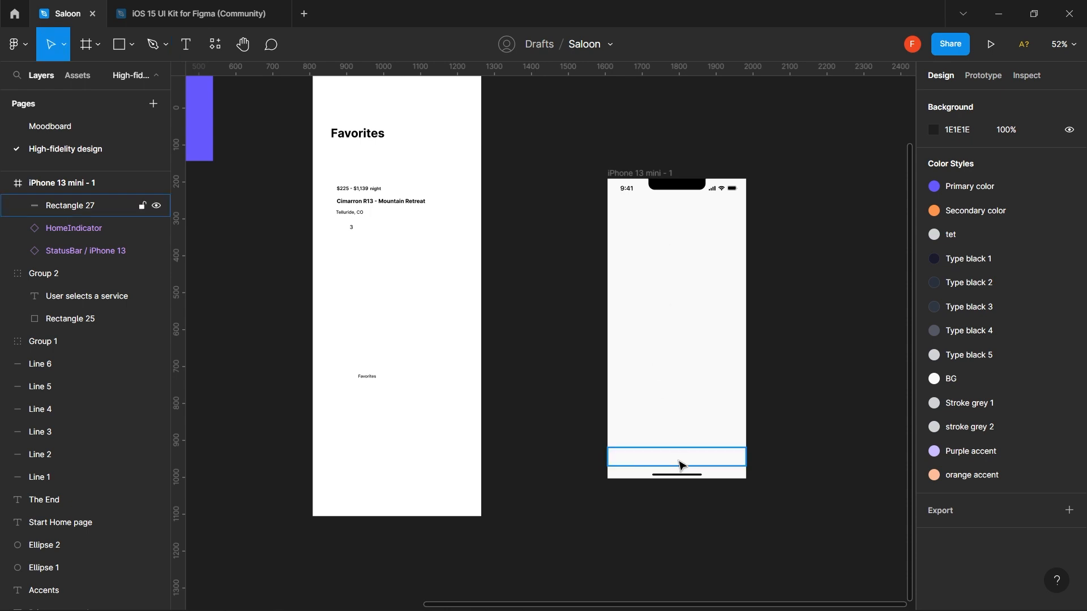
click(683, 466)
scroll(679, 466, up, 5)
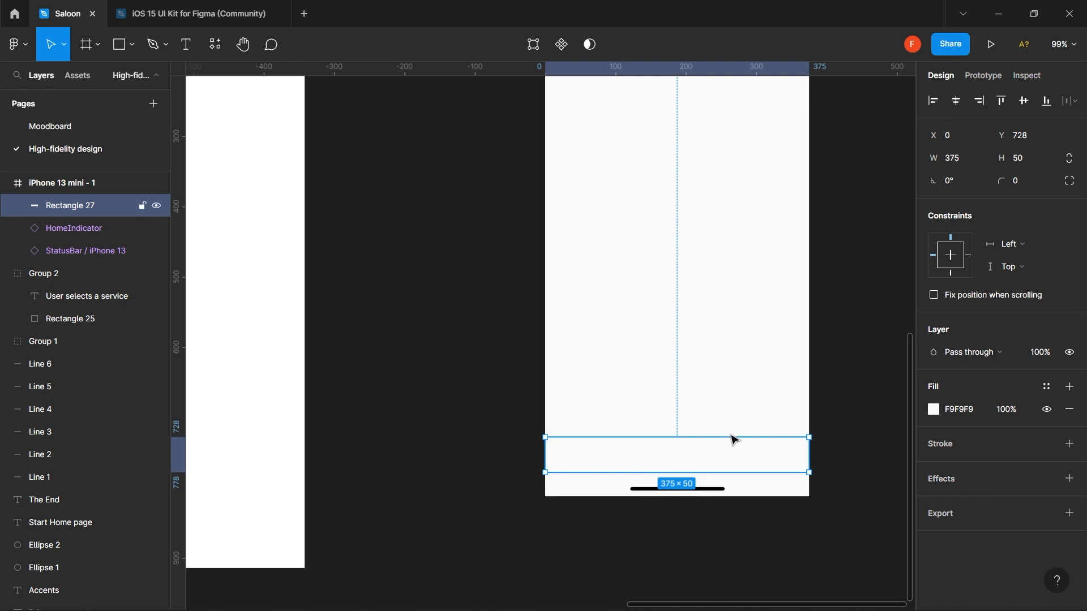
scroll(719, 432, right, 3)
scroll(718, 431, right, 1)
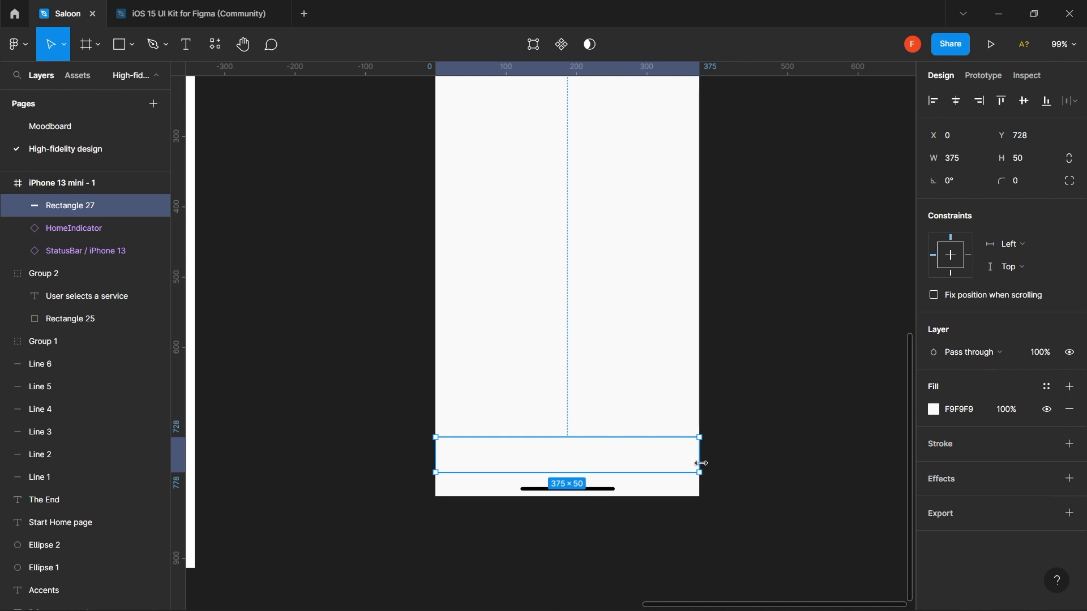
- Add a drop shadow effect to the bottom nav bar and preview it
click(1070, 479)
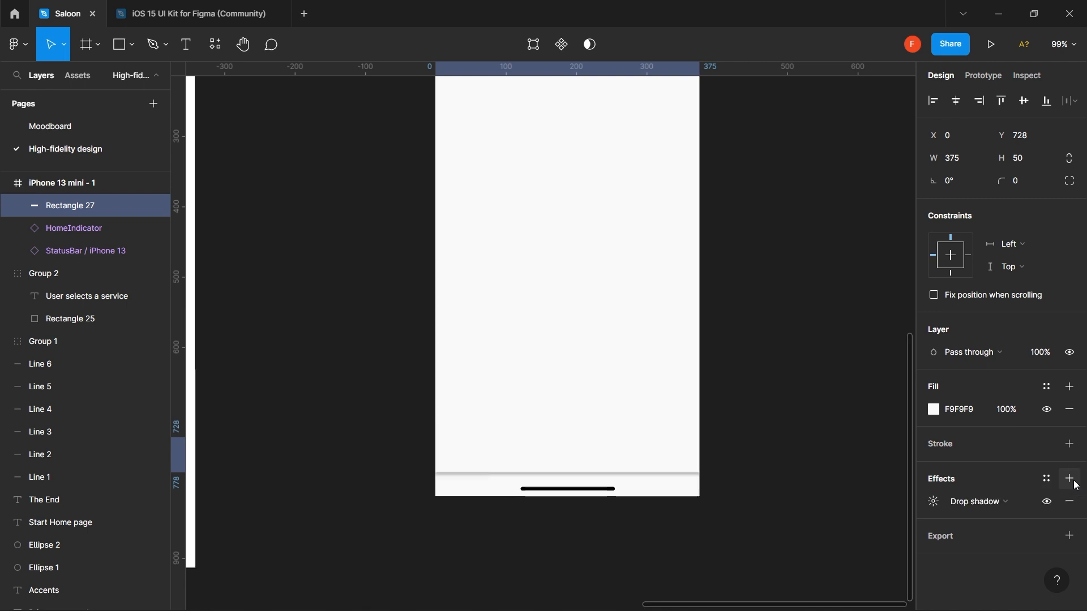
click(937, 503)
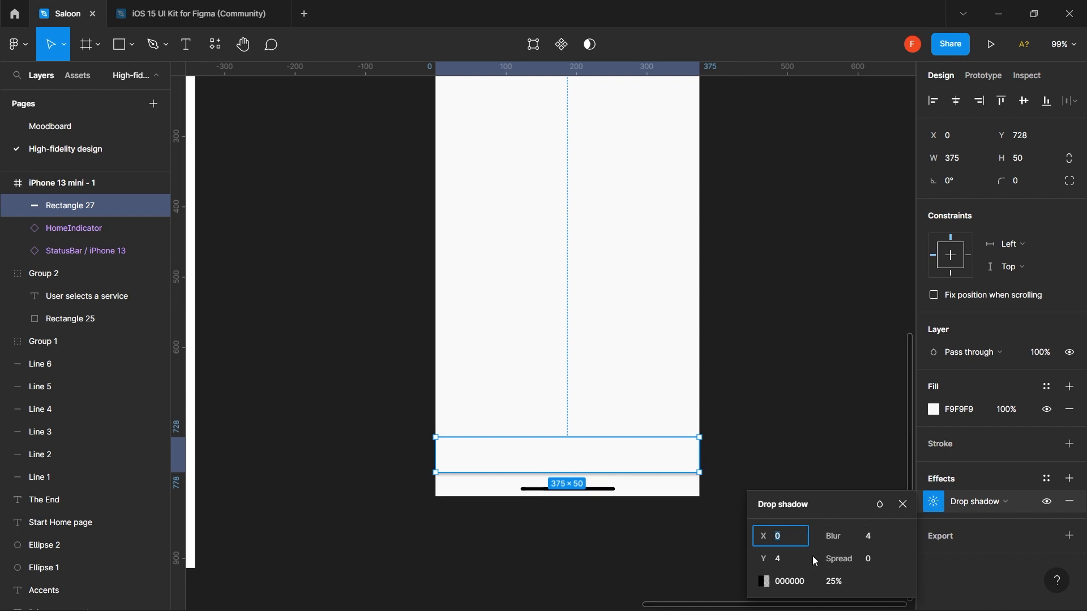
click(796, 561)
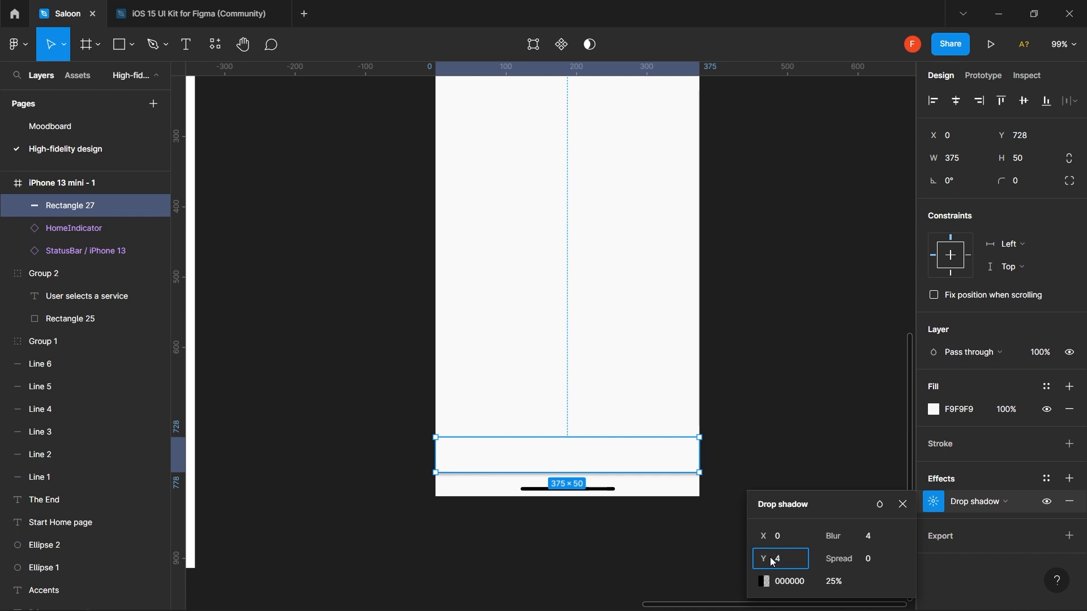
click(775, 406)
scroll(775, 405, up, 3)
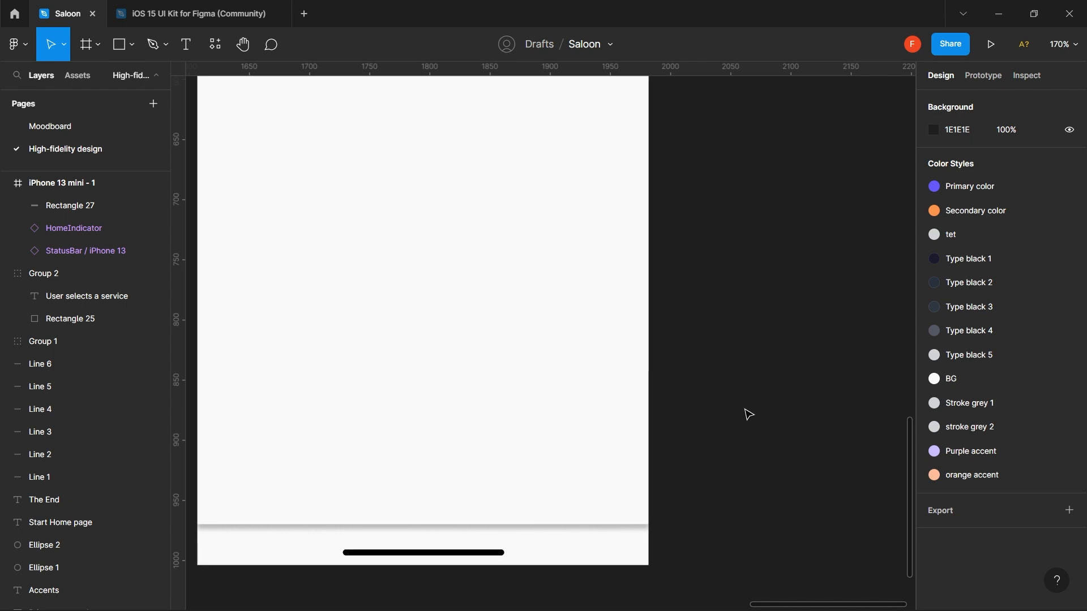
scroll(522, 430, left, 2)
scroll(522, 431, down, 1)
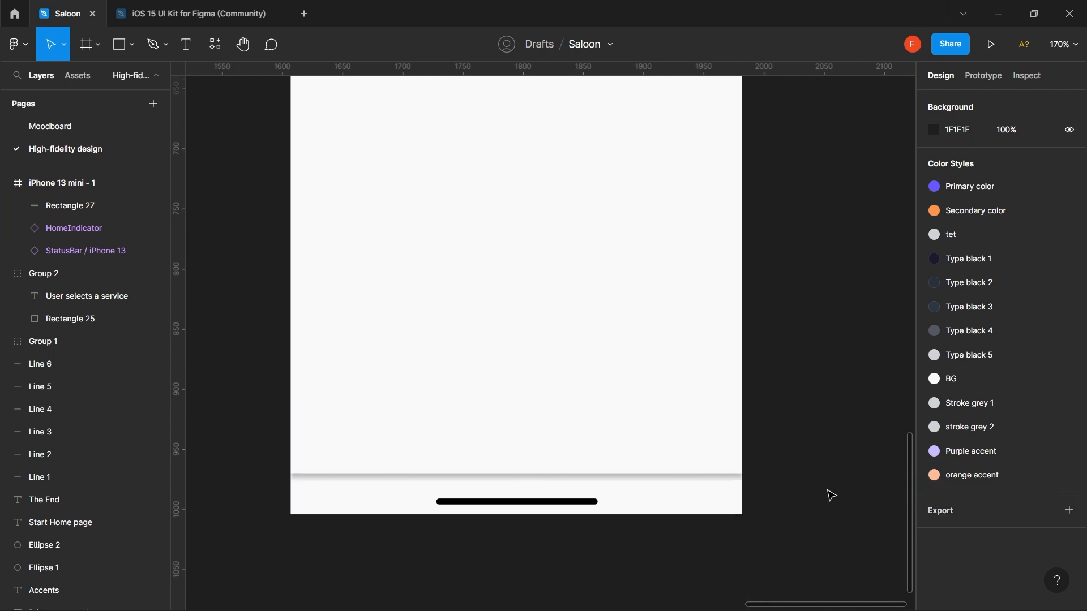
- Set the drop shadow's Y offset to -2 and bring up its colour settings
click(682, 464)
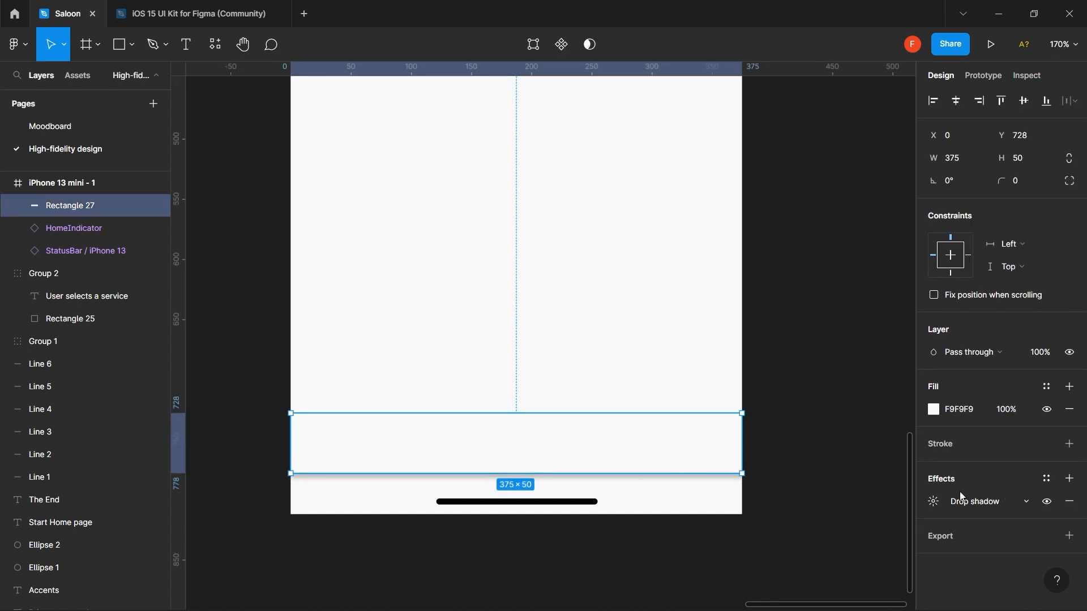
click(935, 503)
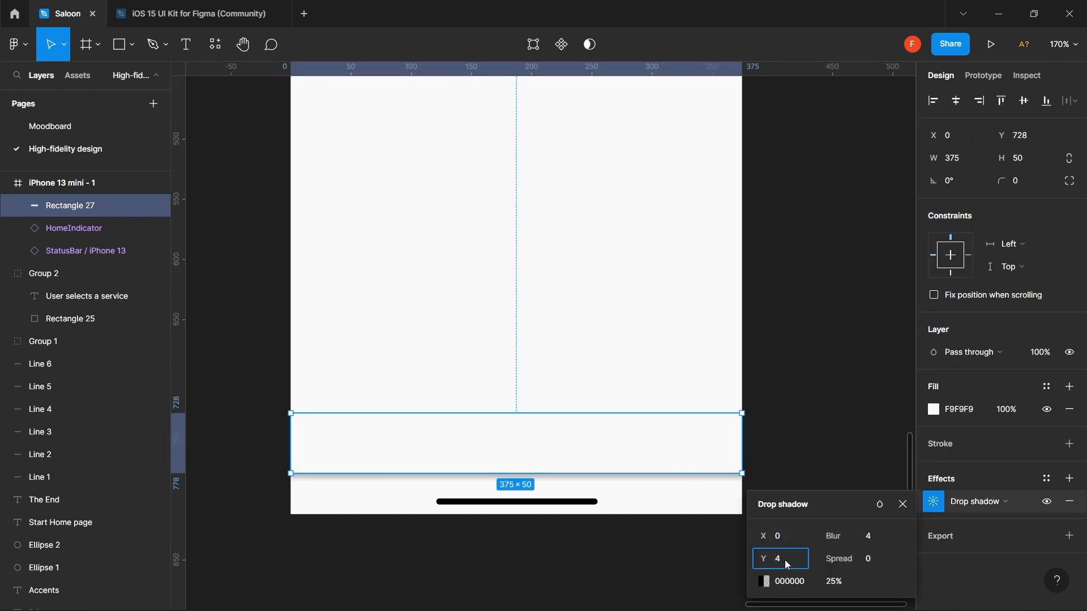
key(Return)
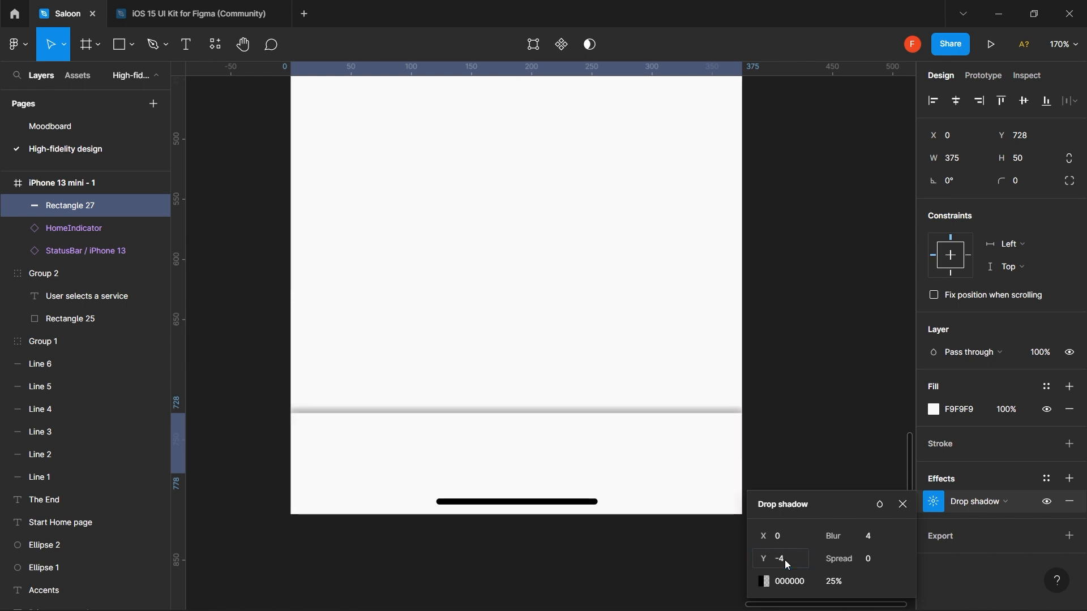
click(785, 559)
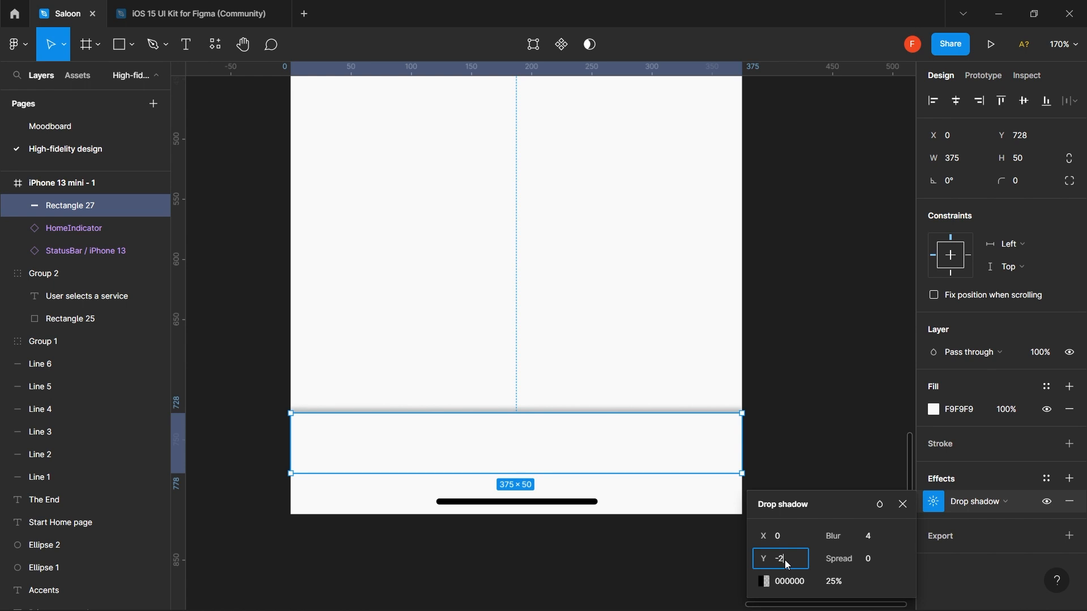
text(-2)
click(783, 538)
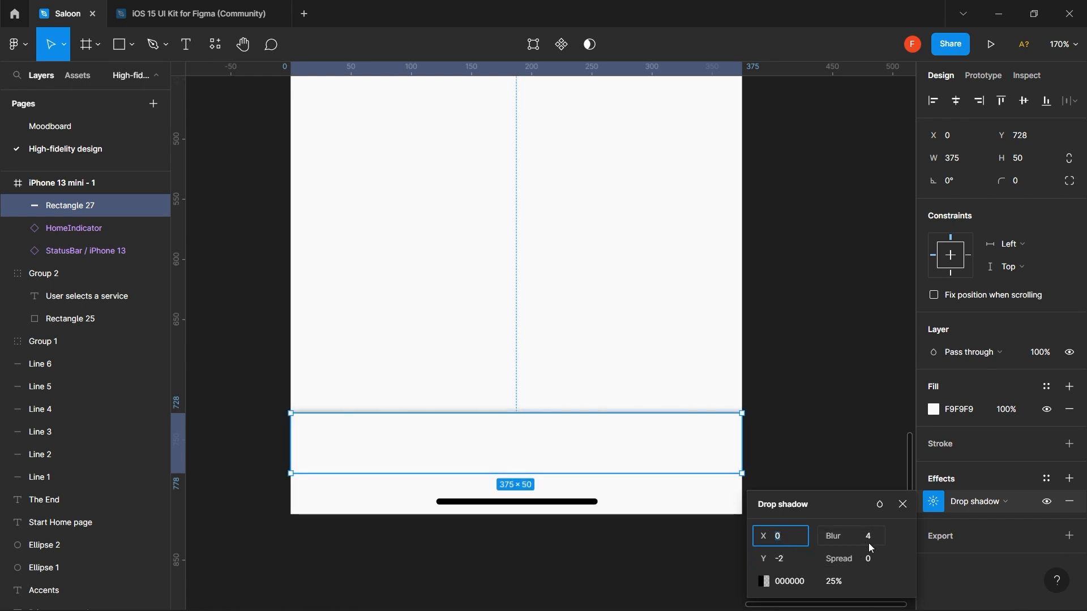
click(768, 583)
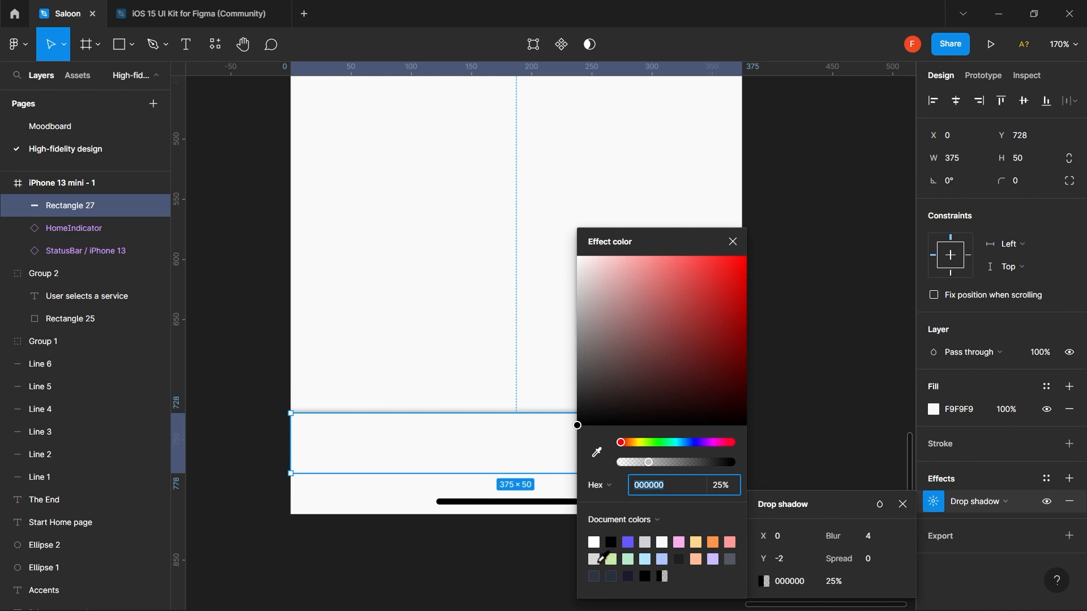
- Make the shadow light grey D9D9D9 at 50% opacity with a Y offset of -4
click(596, 560)
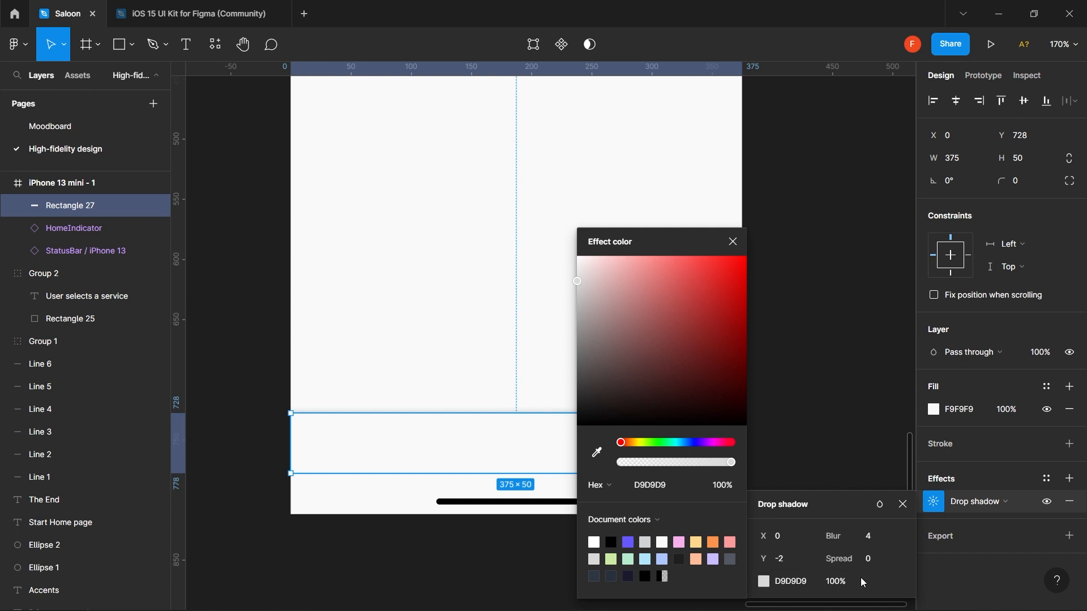
click(838, 587)
text(50)
key(Return)
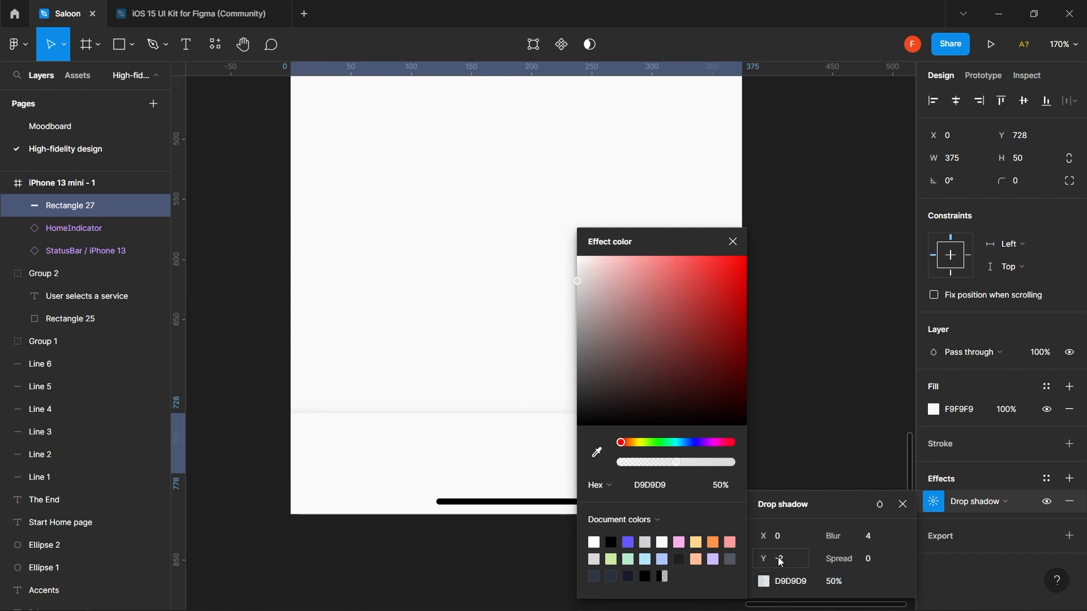
click(804, 566)
text(-4)
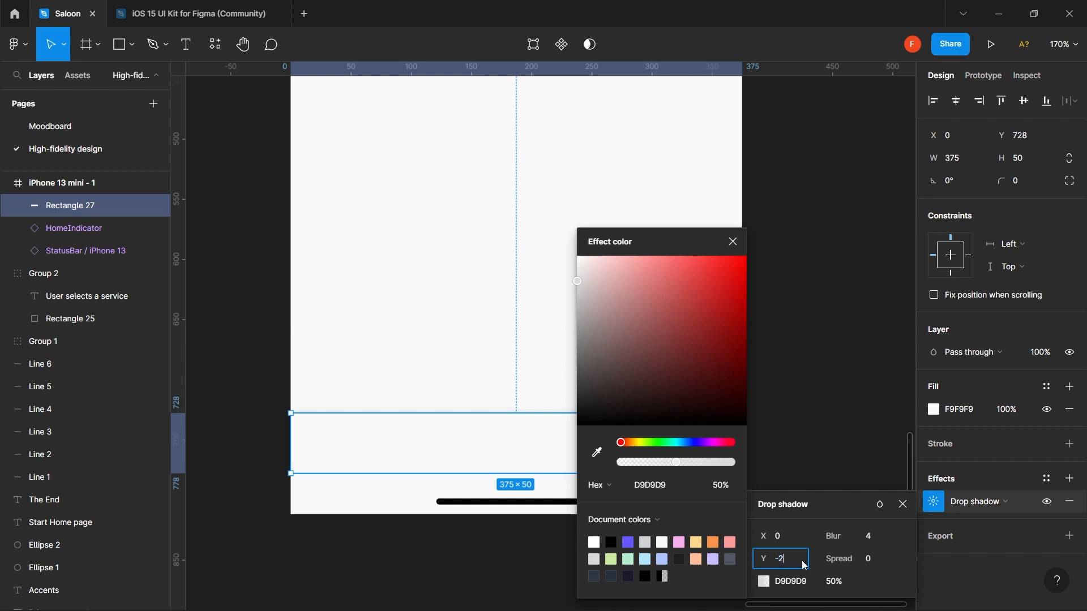
key(Return)
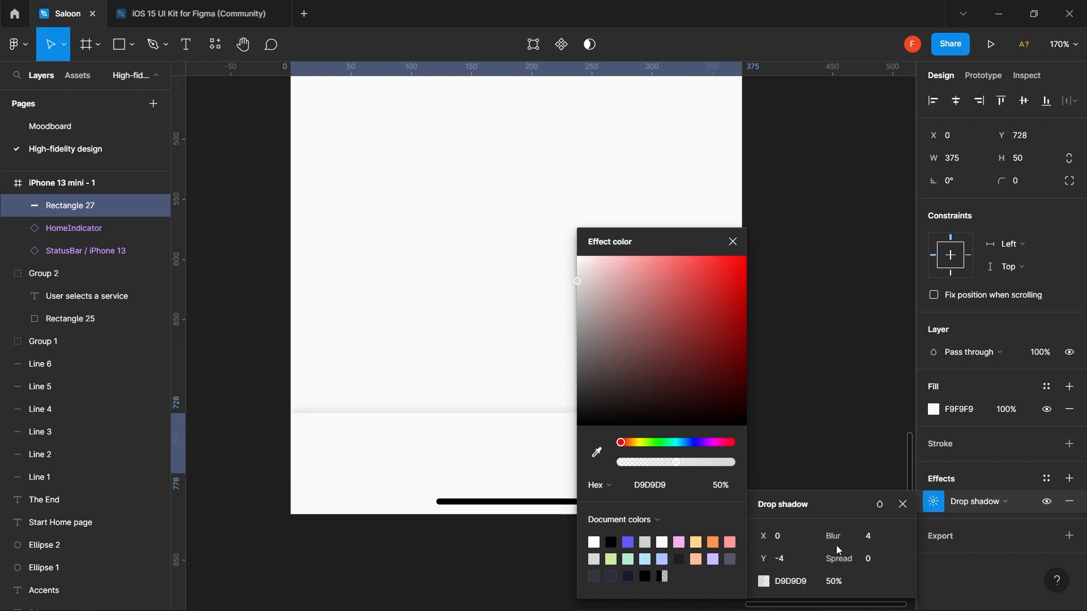
- Set the shadow spread to 1 and blur to 8
click(872, 559)
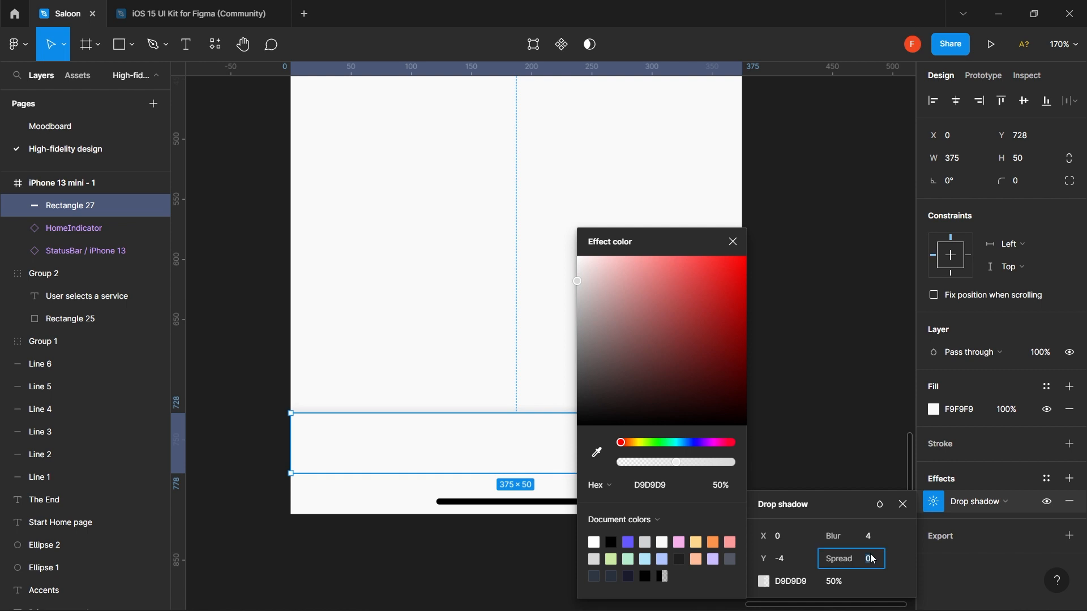
text(2)
key(Return)
click(873, 560)
text(1)
key(Return)
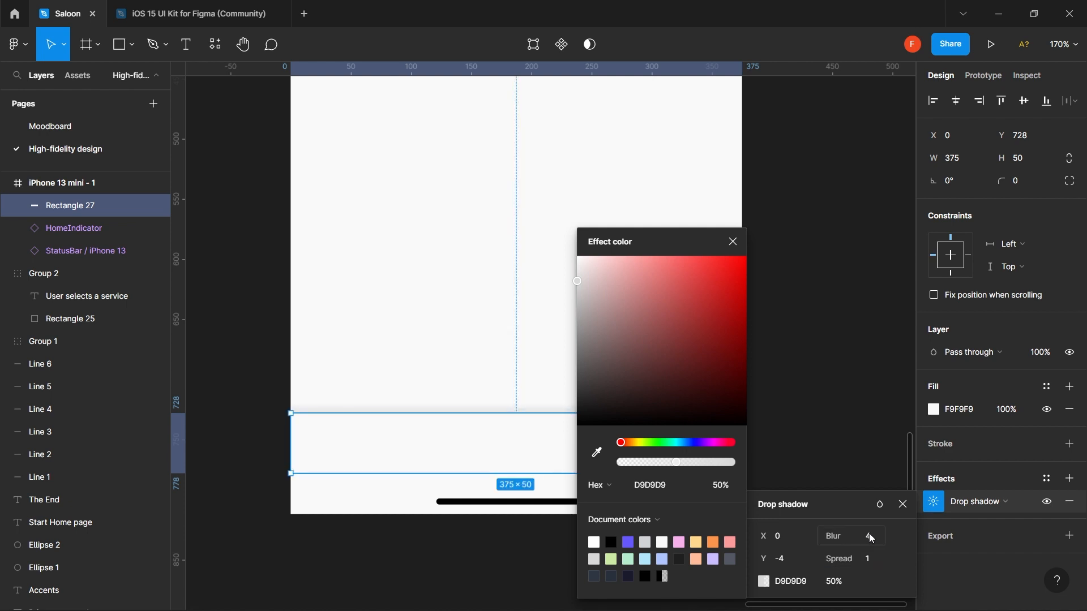
click(868, 536)
text(8)
key(Return)
- Raise the shadow opacity to 70%, then settle on 60% after previewing
click(838, 585)
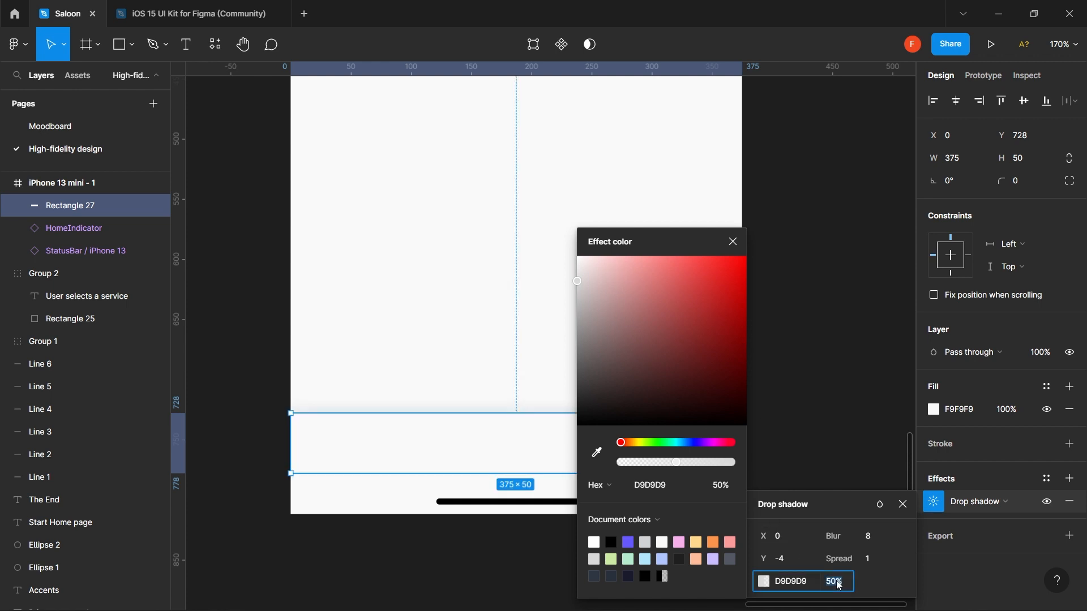
text(70)
key(Return)
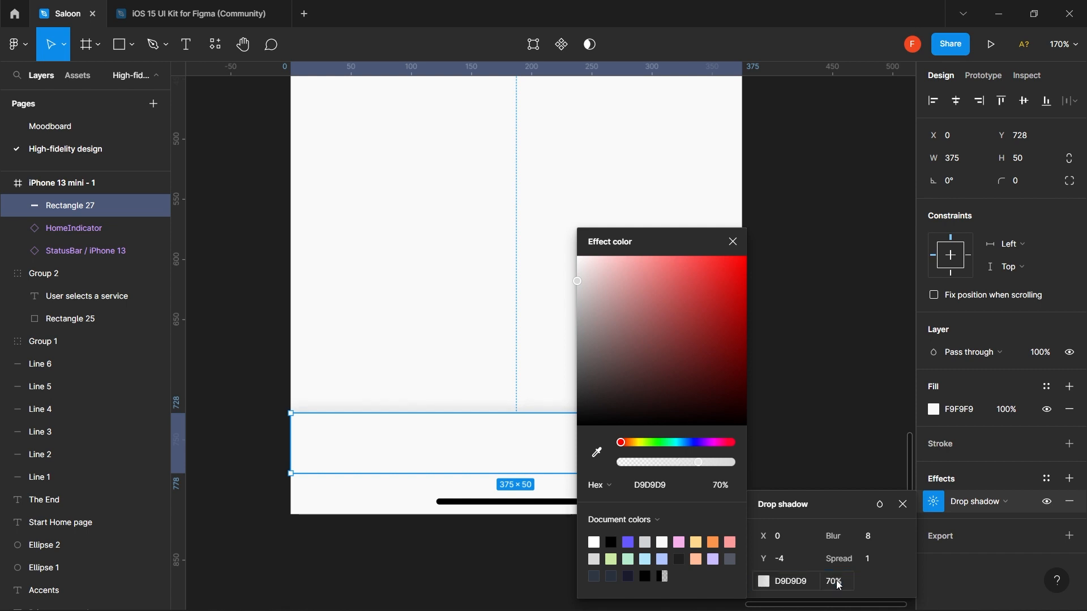
click(734, 242)
click(793, 352)
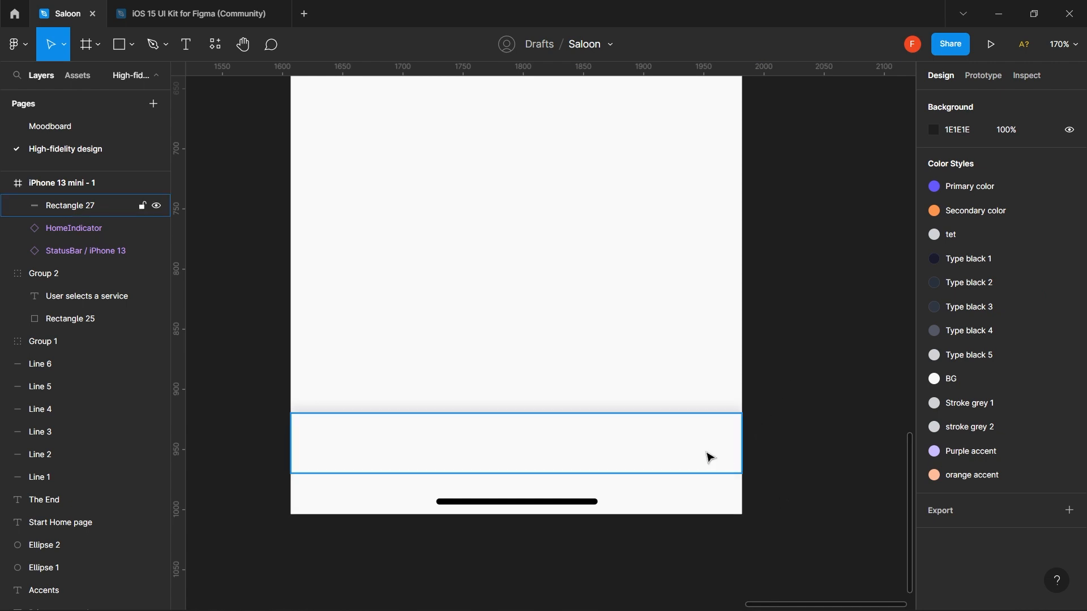
click(683, 440)
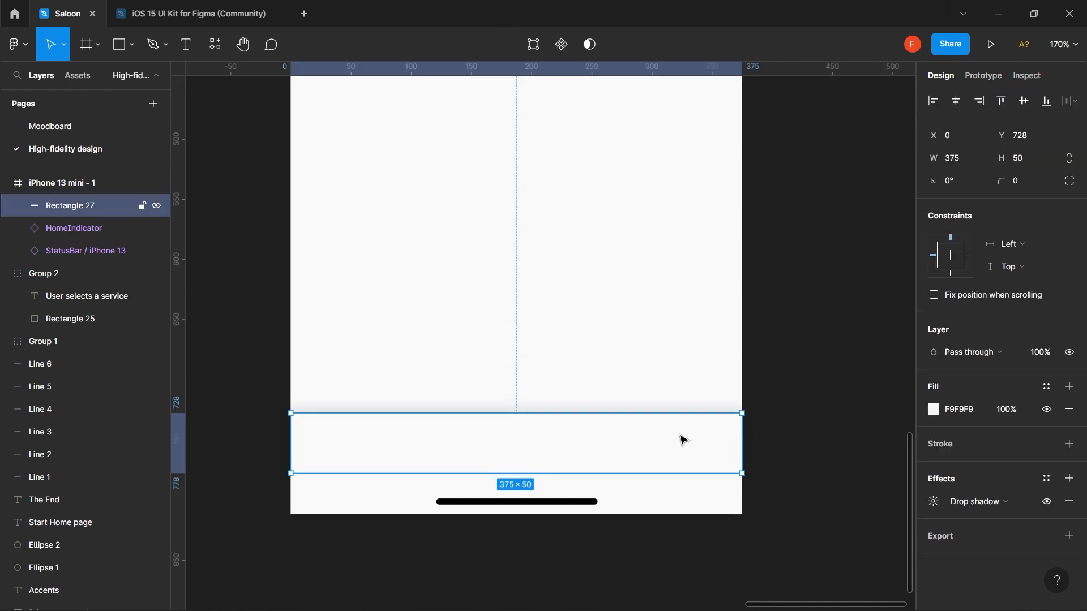
click(934, 502)
click(845, 583)
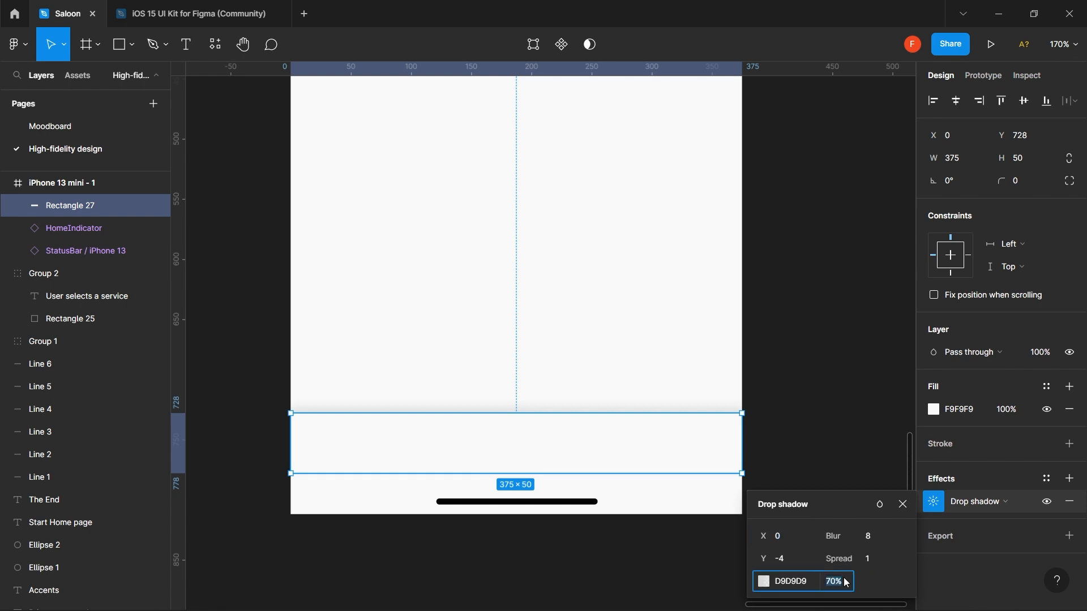
text(60)
key(Return)
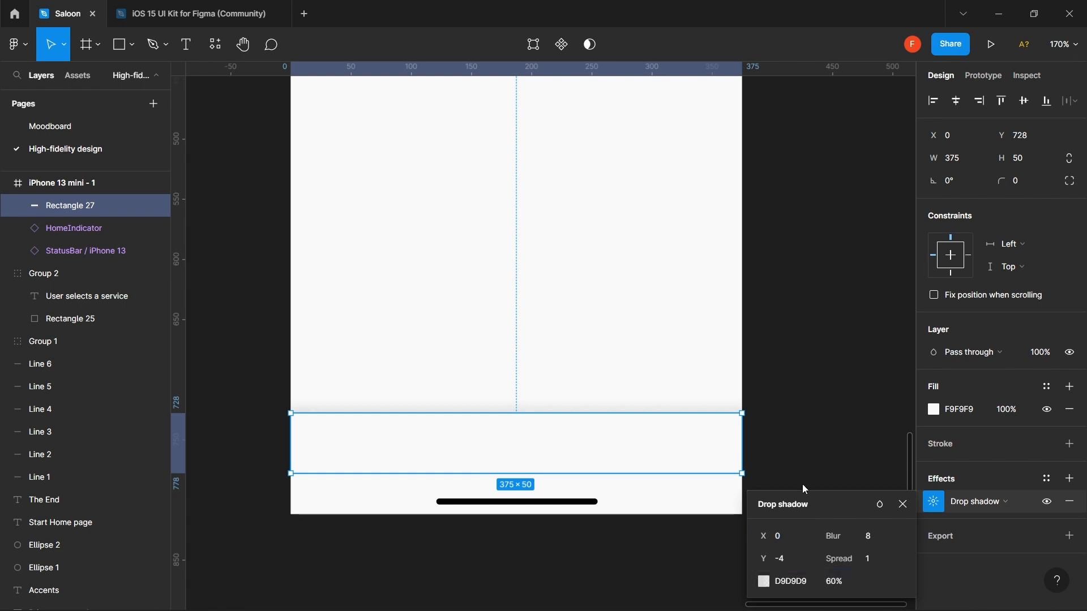
- Preview the bottom bar shadow and recheck its opacity value
click(786, 414)
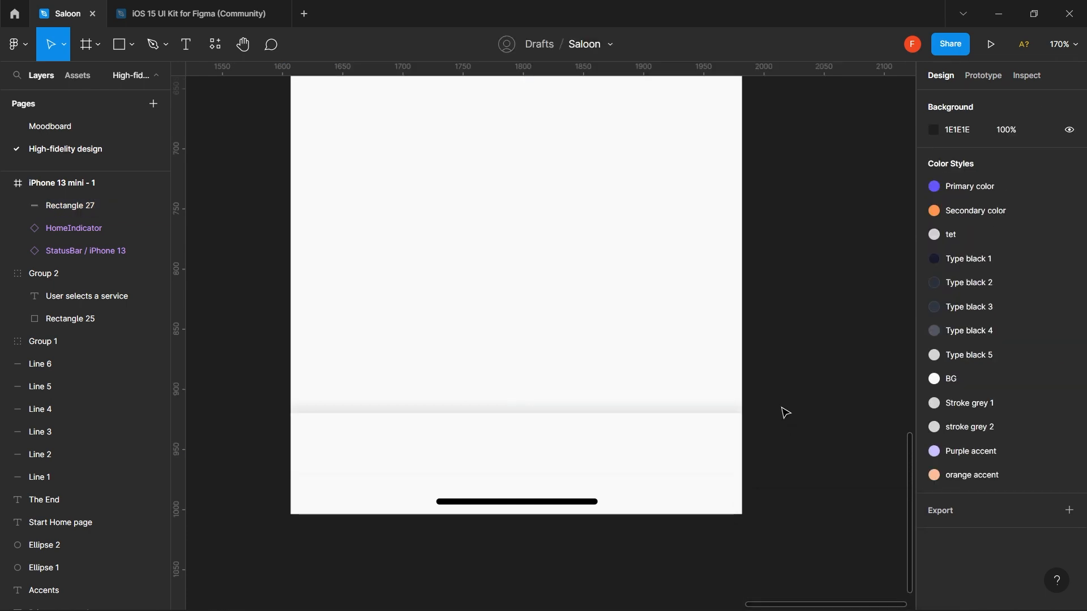
click(689, 436)
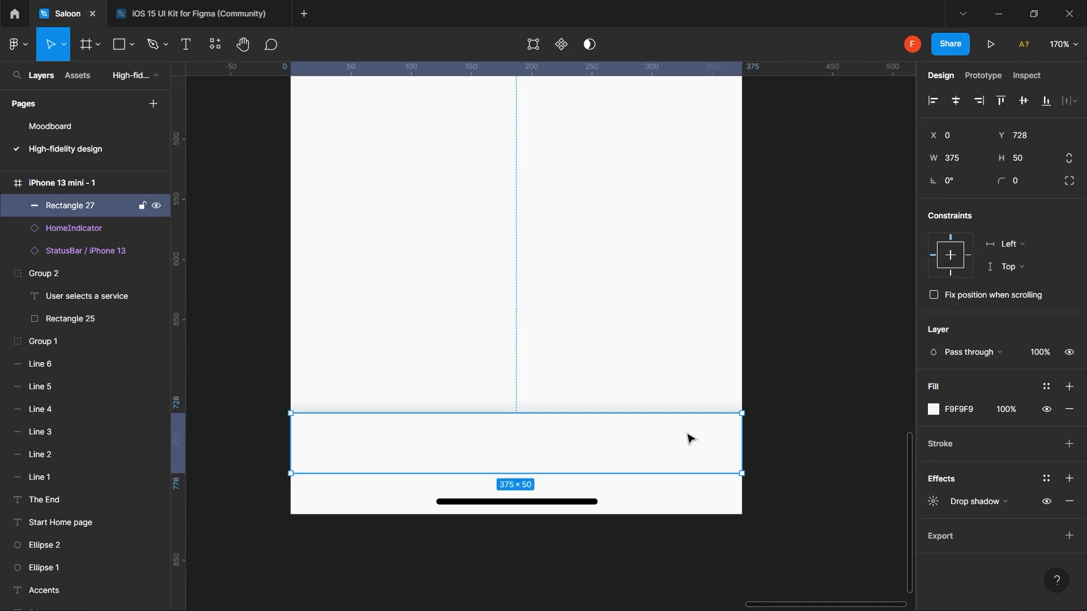
click(934, 502)
click(846, 584)
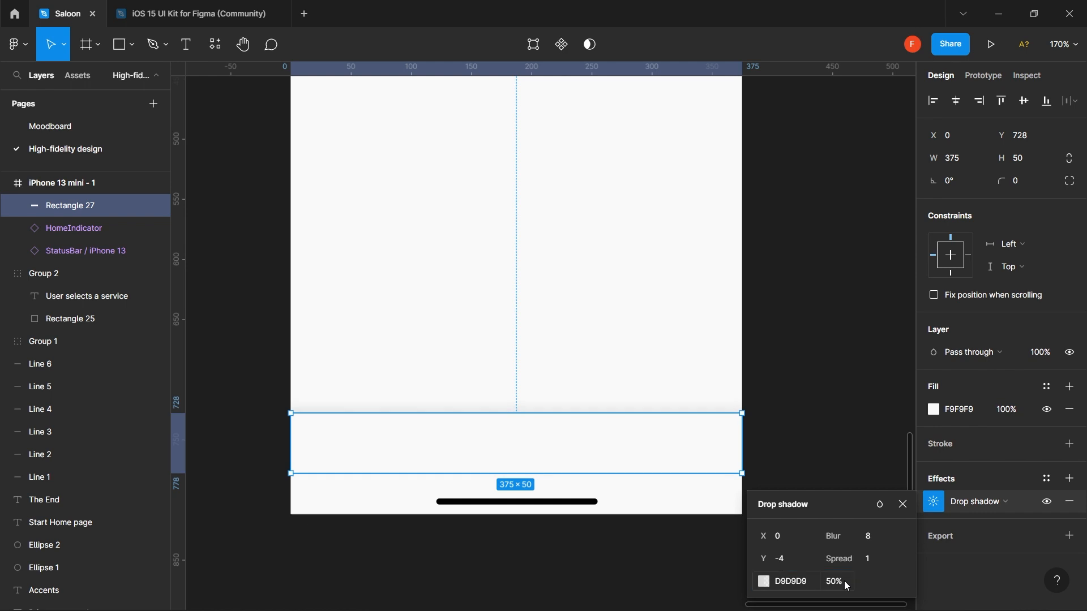
click(807, 420)
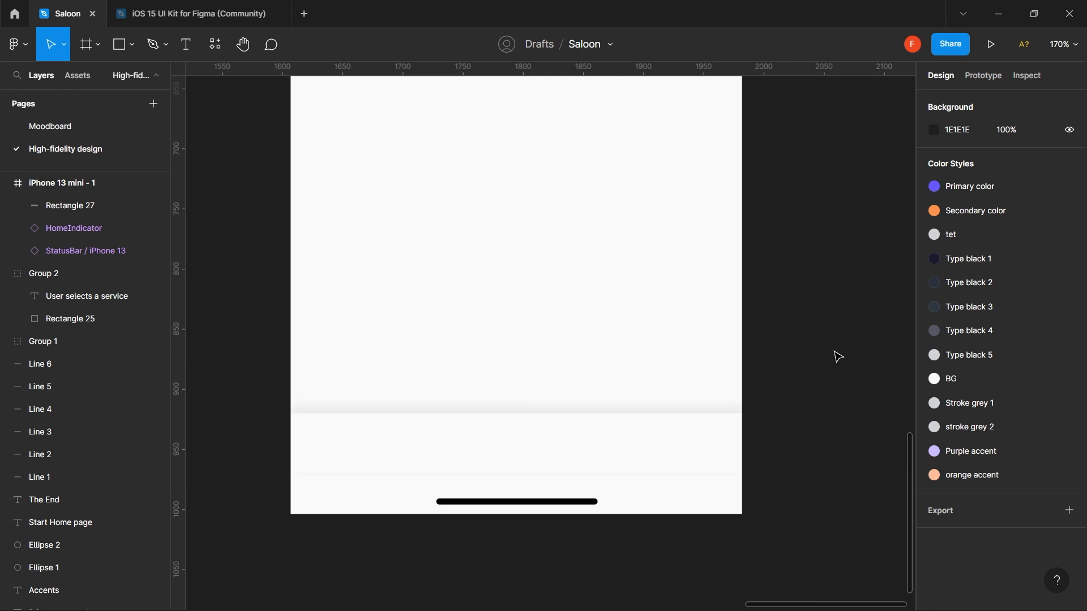
scroll(839, 354, down, 3)
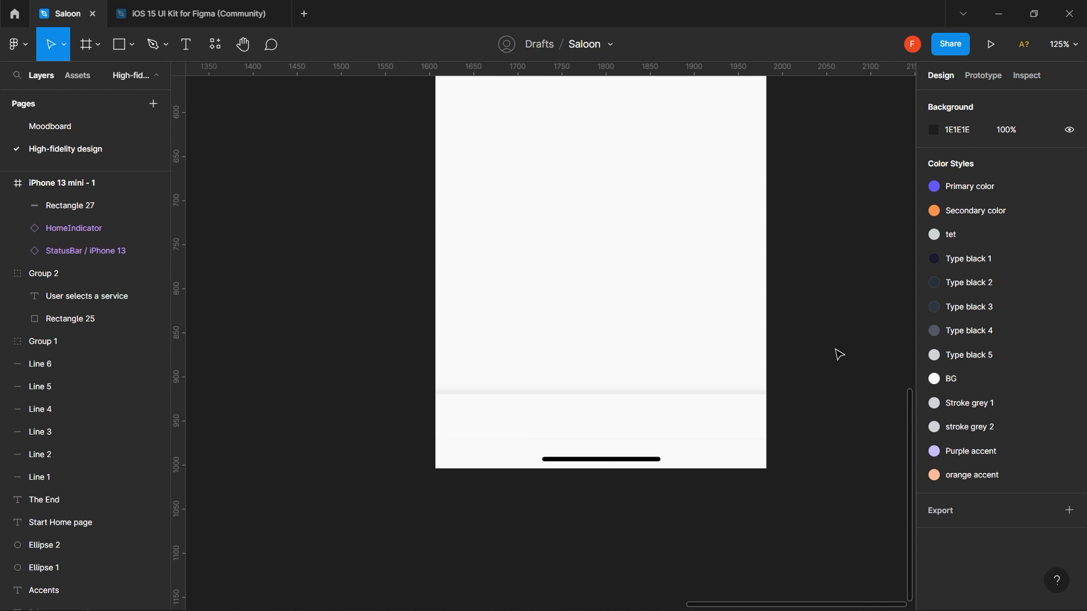
- Tint the bottom bar's shadow with the purple document colour, lightened to pale purple
click(735, 411)
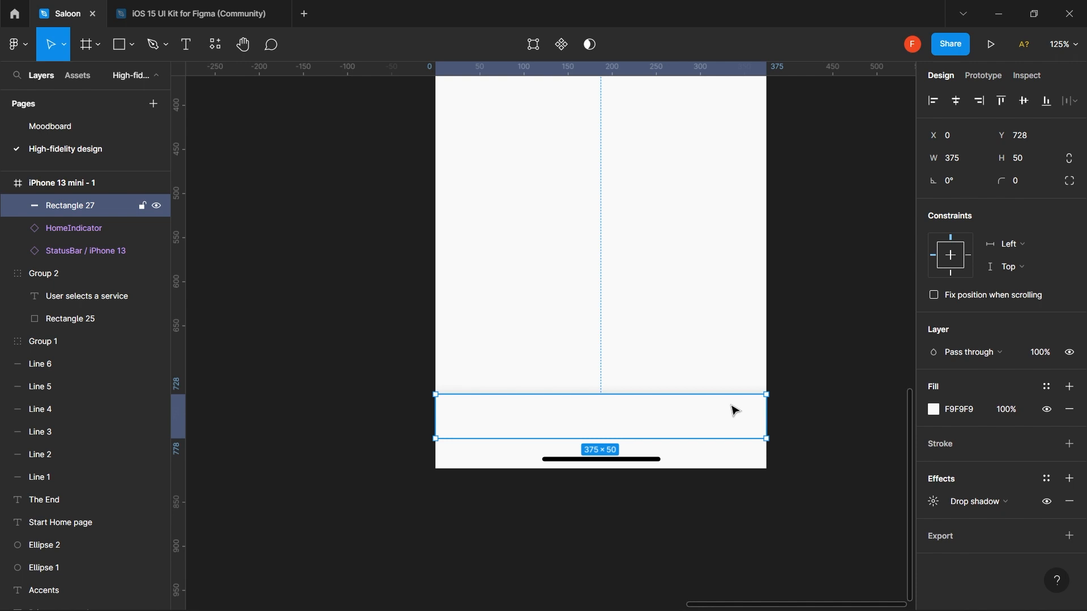
click(938, 501)
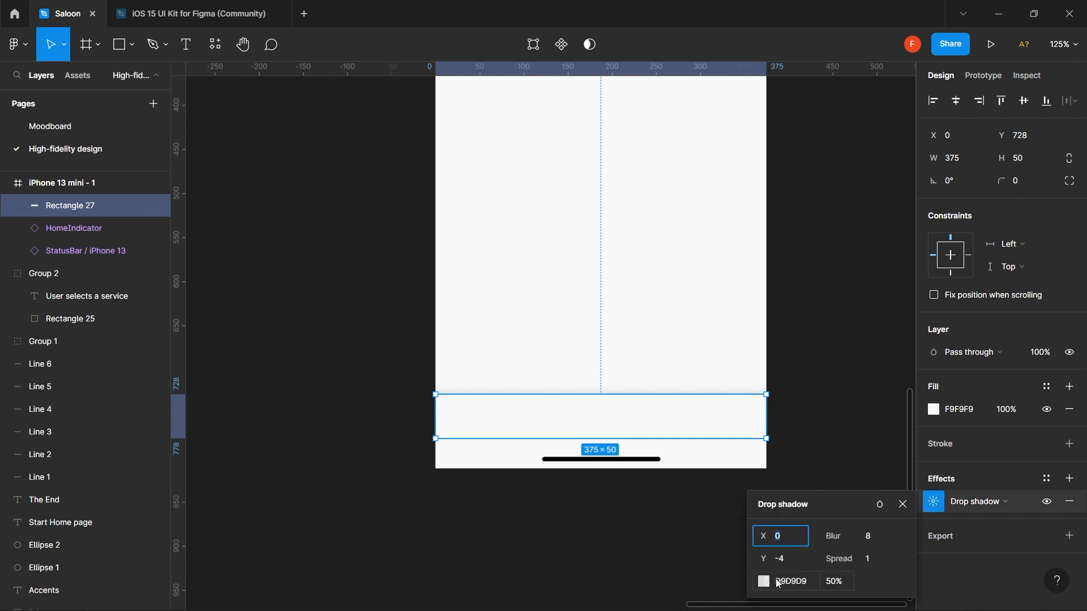
click(764, 582)
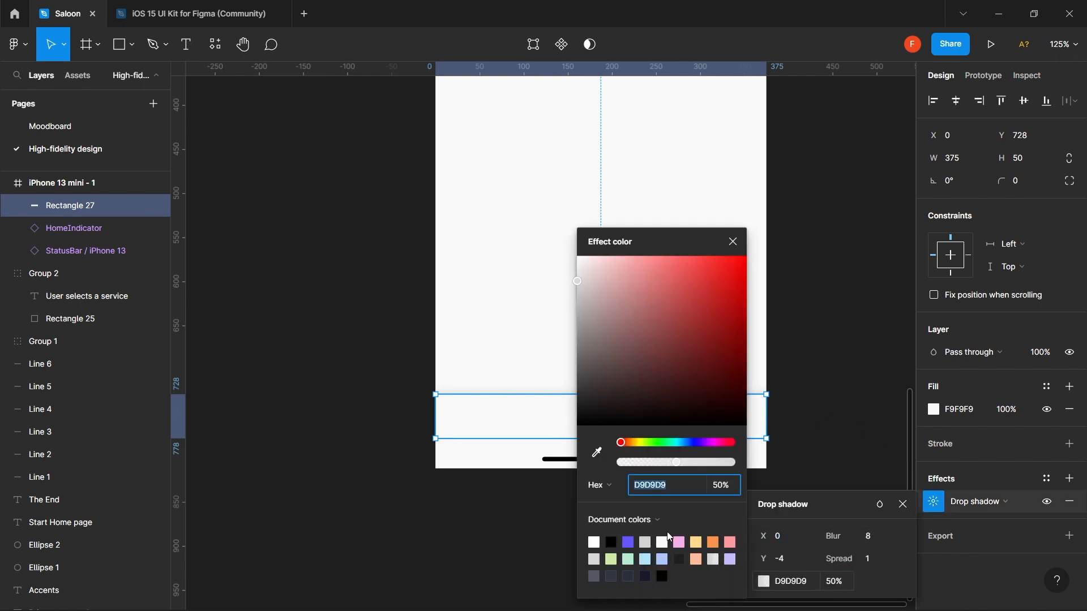
click(629, 543)
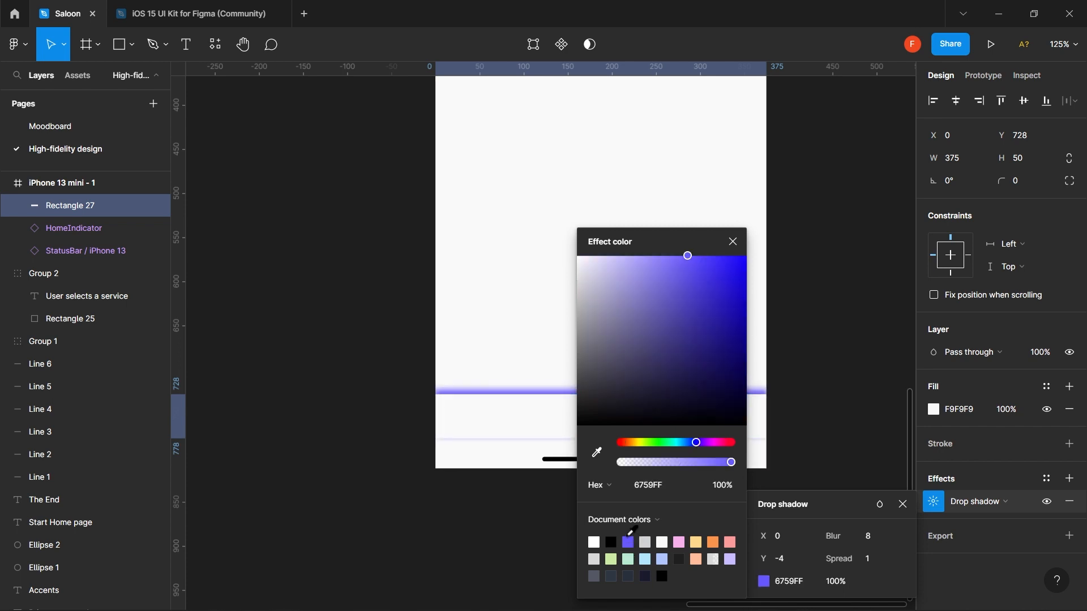
click(608, 488)
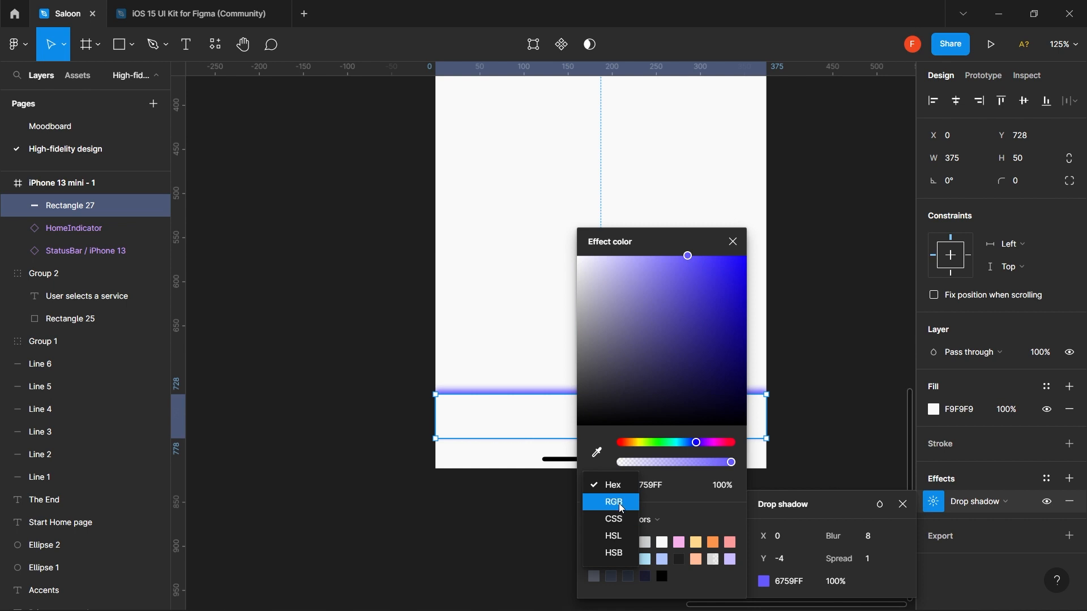
click(621, 537)
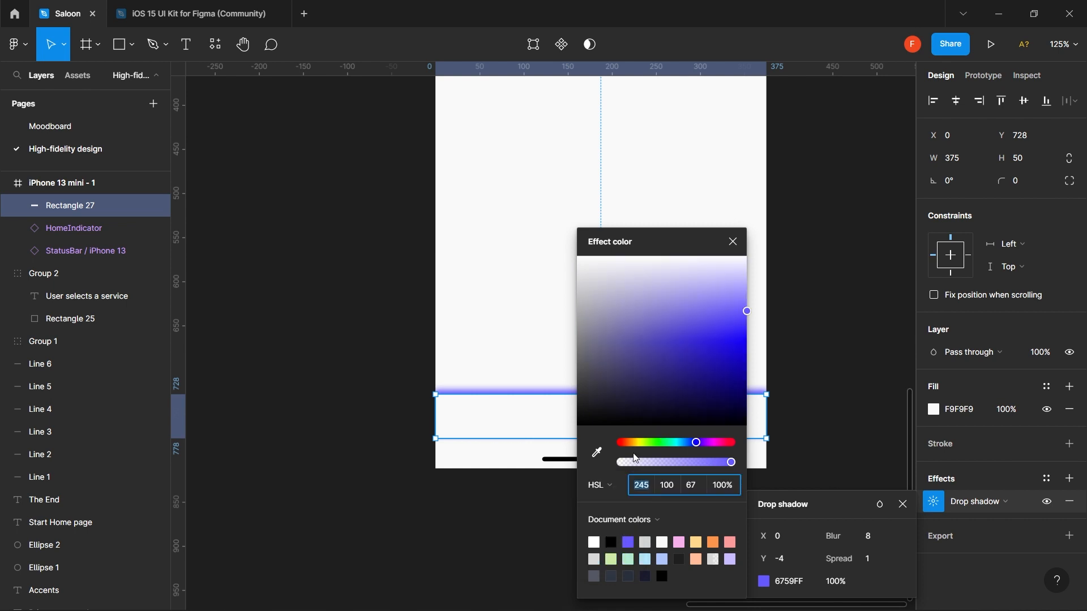
click(609, 486)
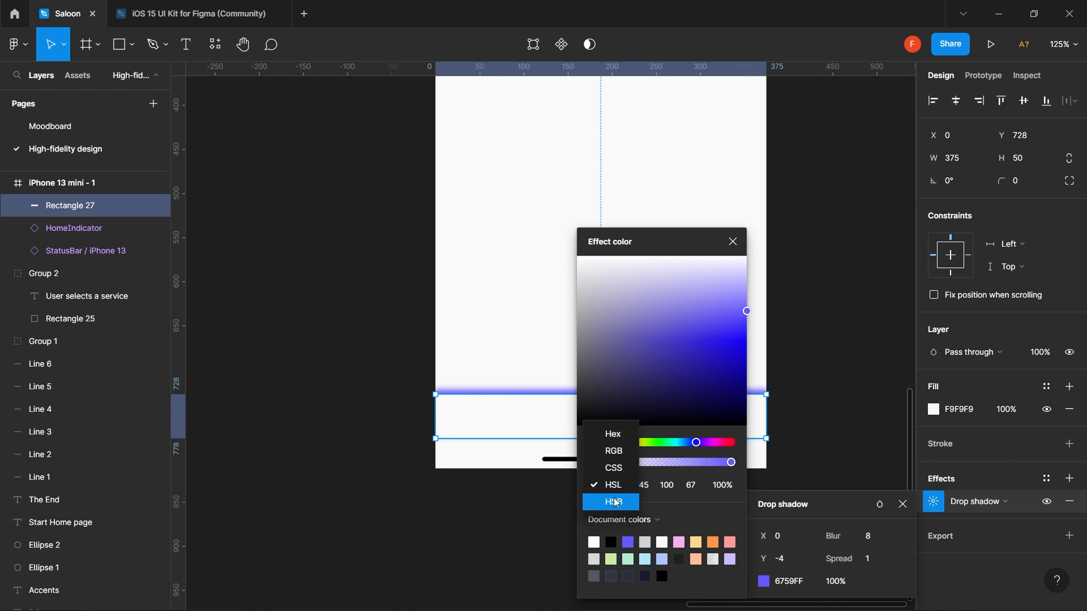
click(612, 501)
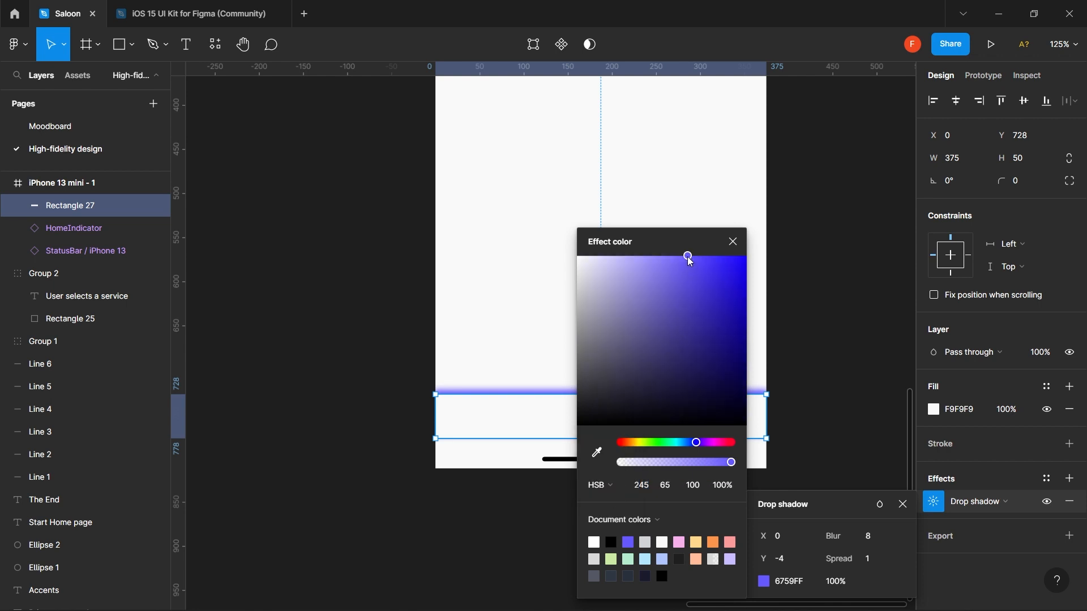
drag(689, 260, 596, 267)
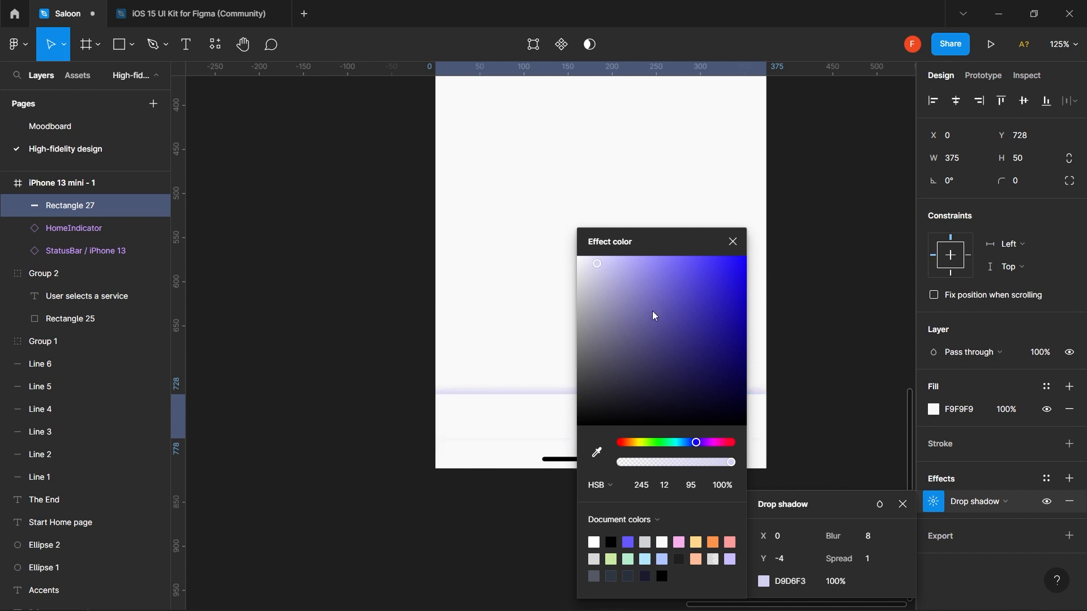
- Set the tinted shadow to 50% opacity and preview it
click(837, 582)
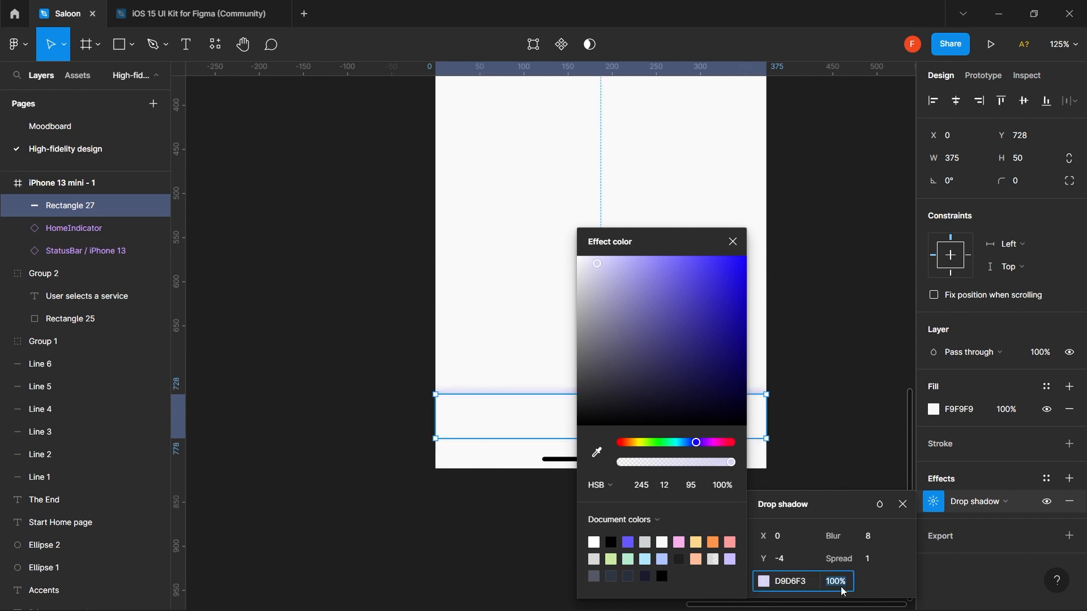
text(50)
key(Return)
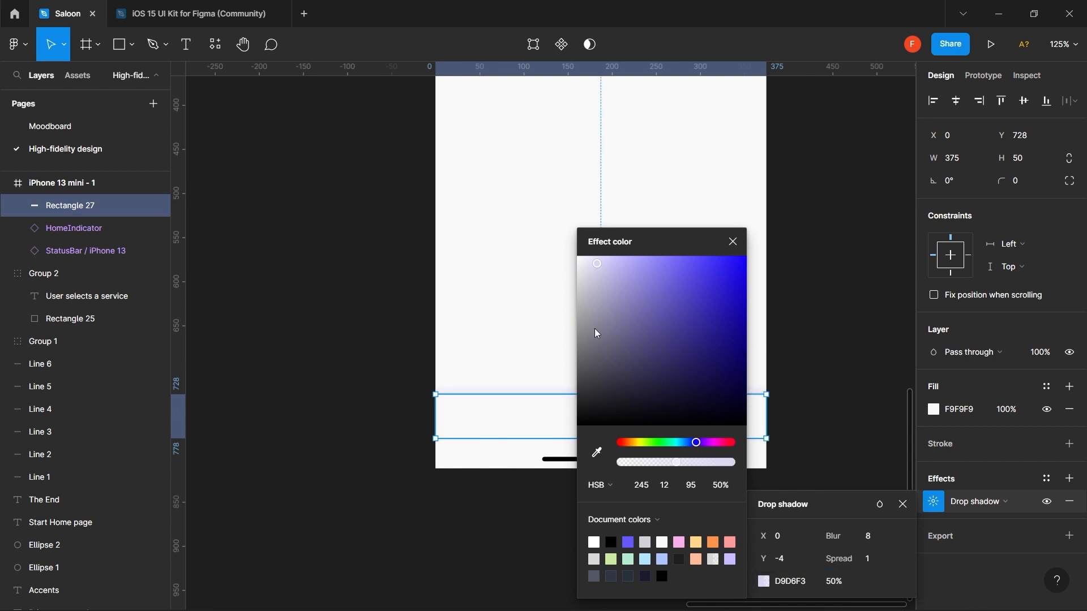
scroll(595, 328, up, 3)
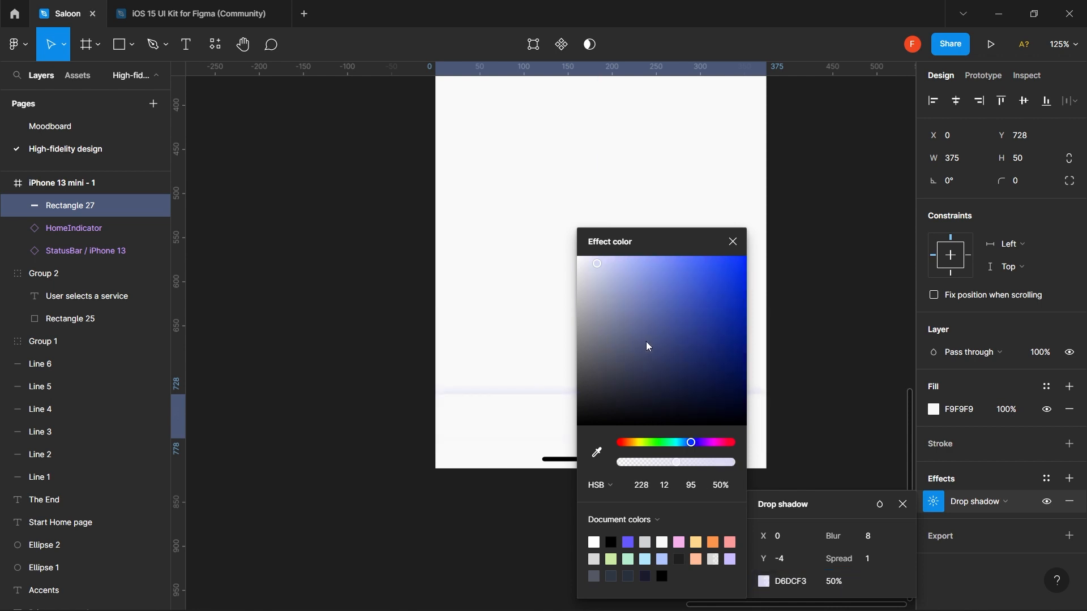
click(403, 408)
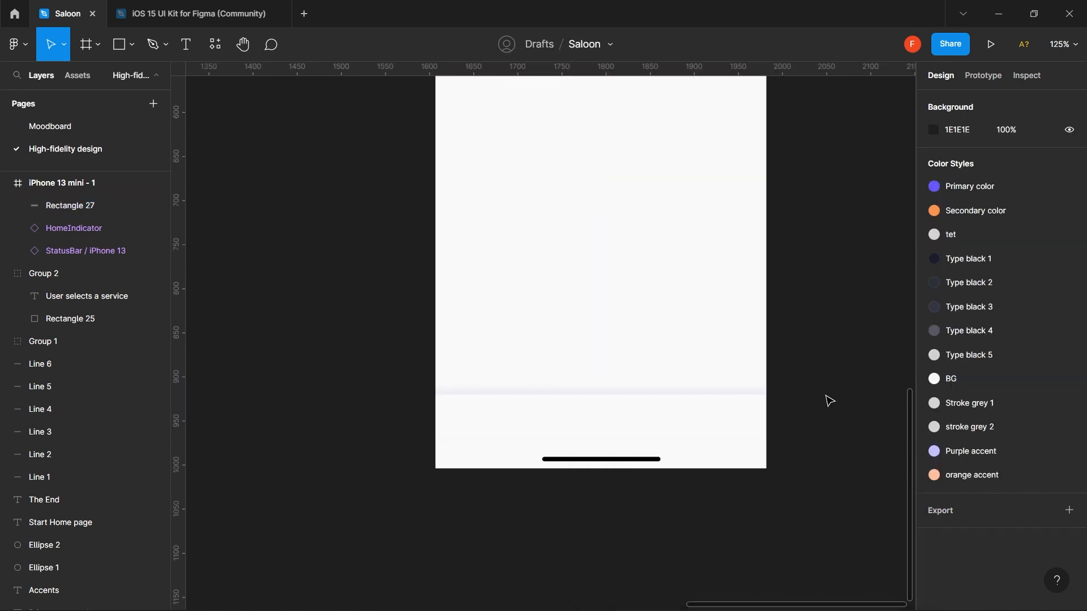
- Lower the bottom bar shadow's opacity to 40%
ctrl+scroll(826, 402, down, 5)
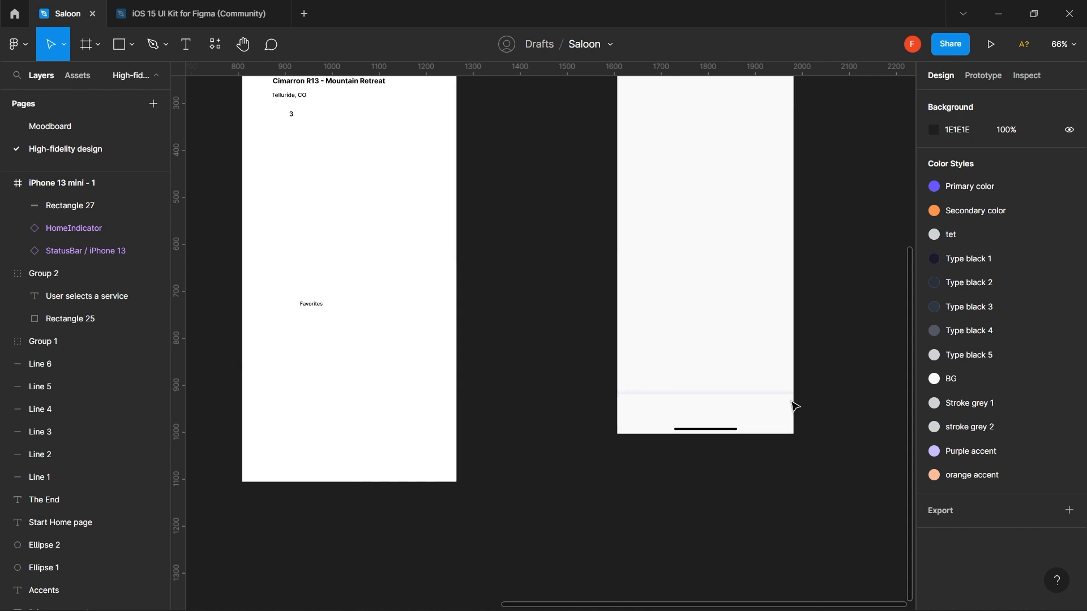
click(784, 405)
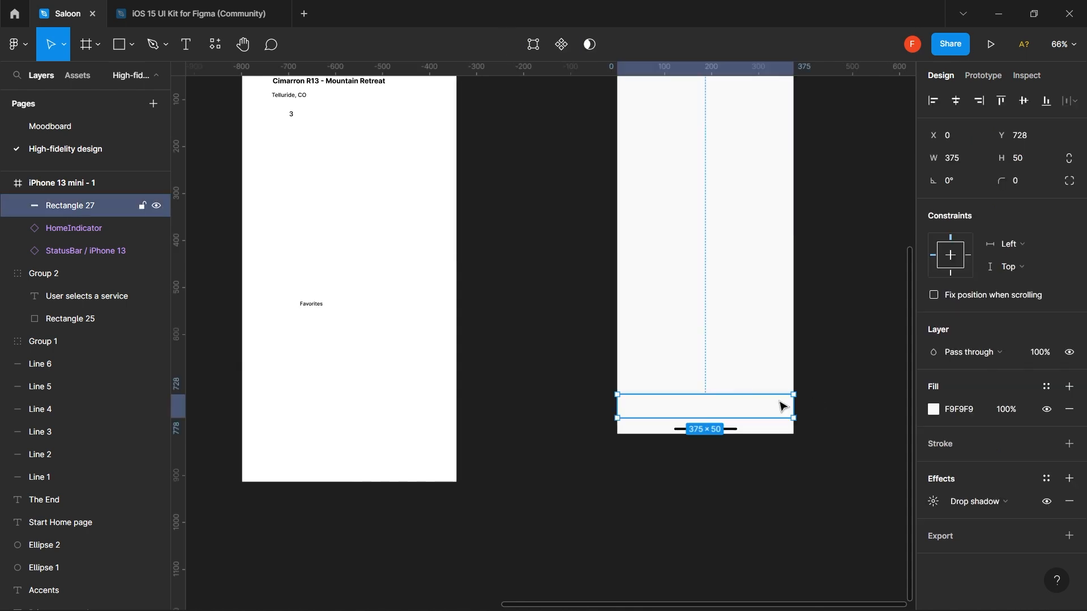
click(934, 502)
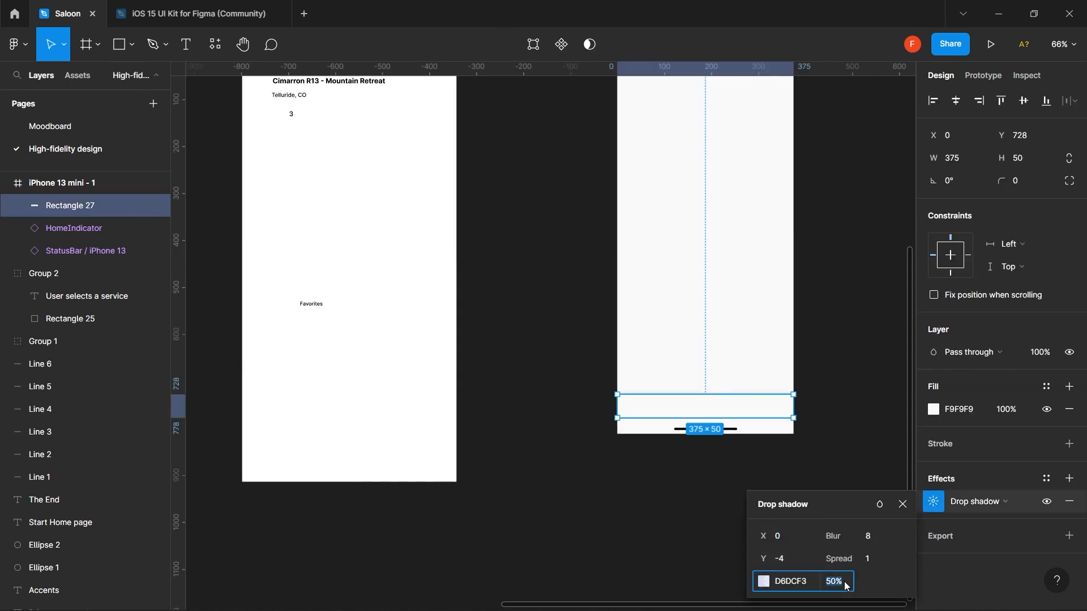
key(Return)
click(828, 394)
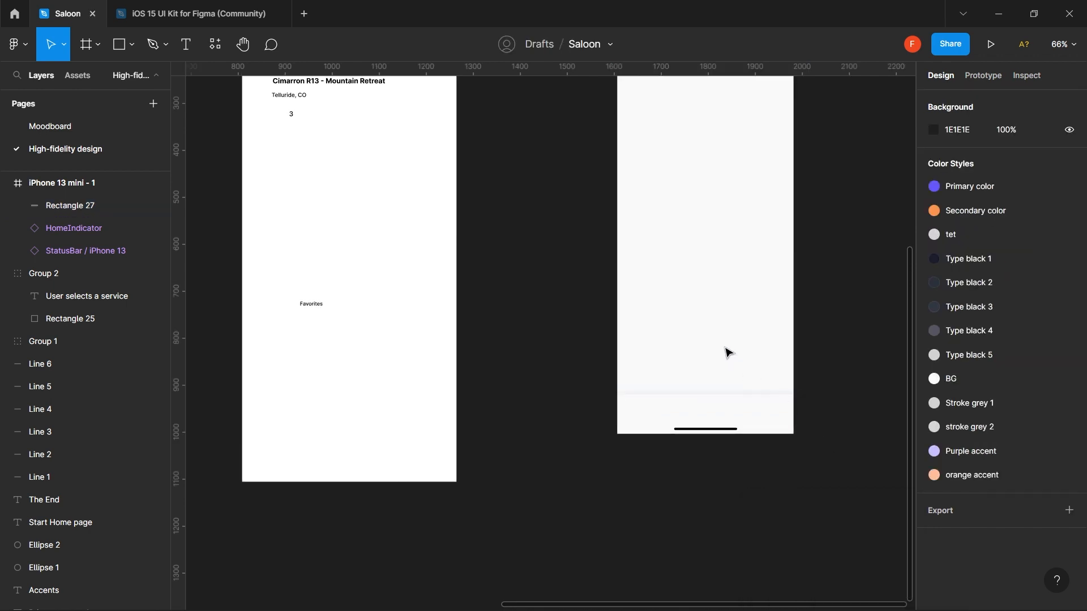
scroll(729, 353, up, 3)
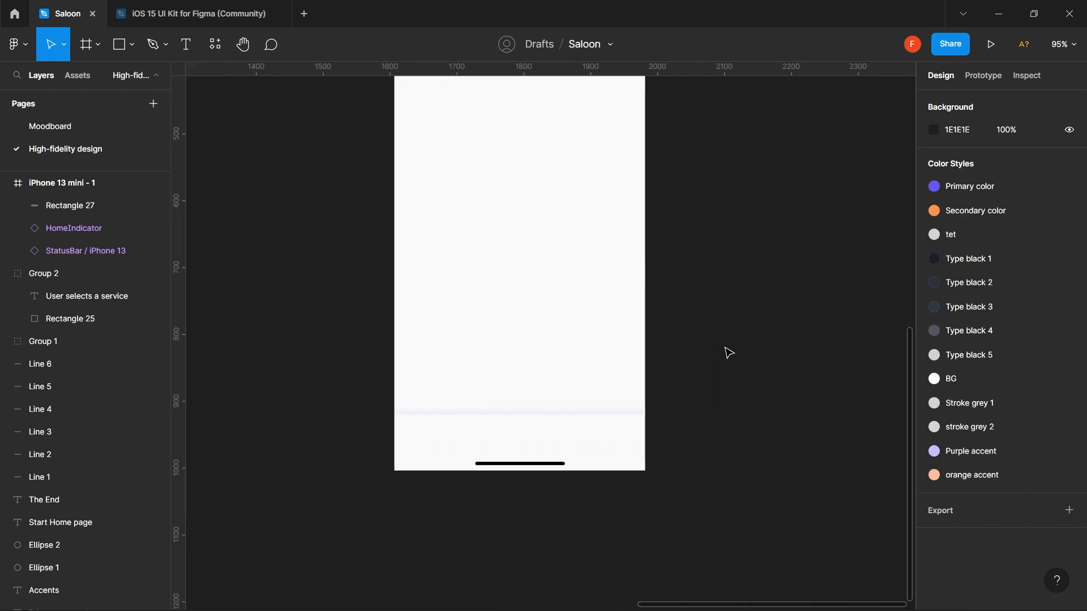
scroll(729, 353, up, 4)
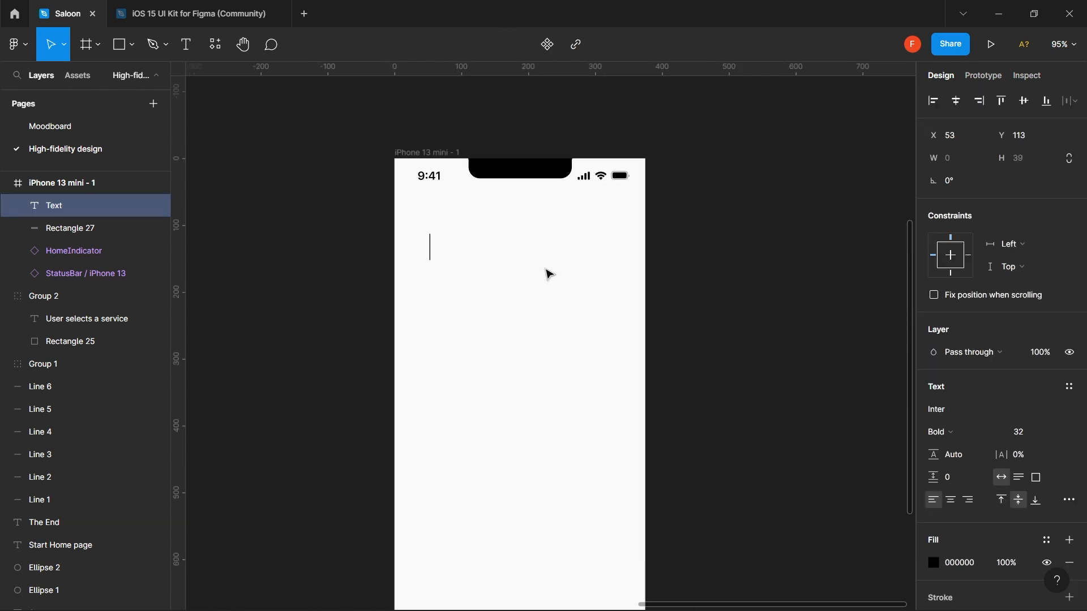
- Type the heading 'Near You' and set its font size to 28
text(Near You)
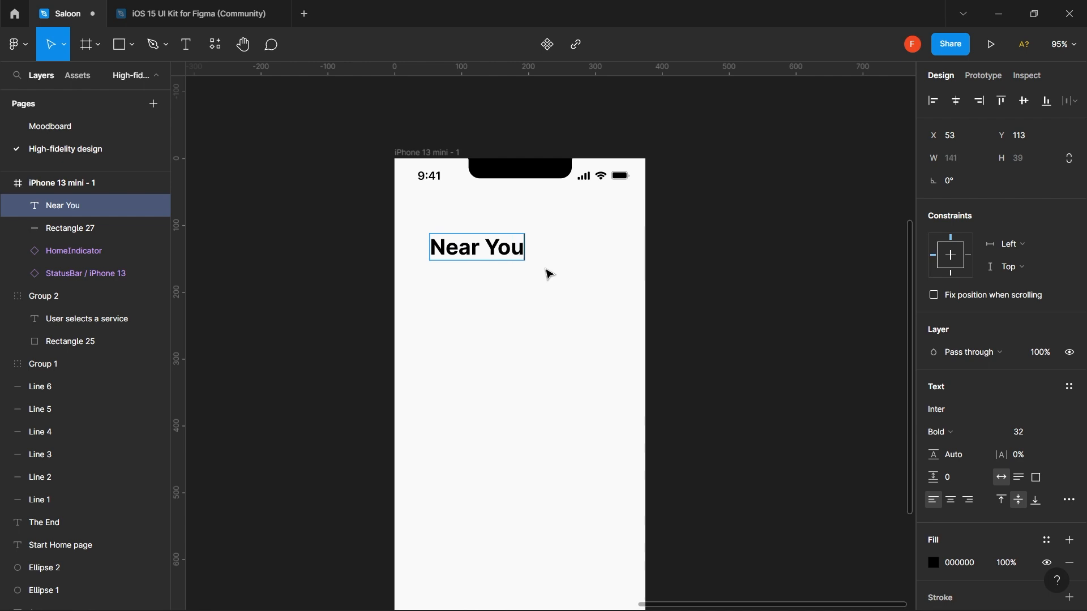
key(Escape)
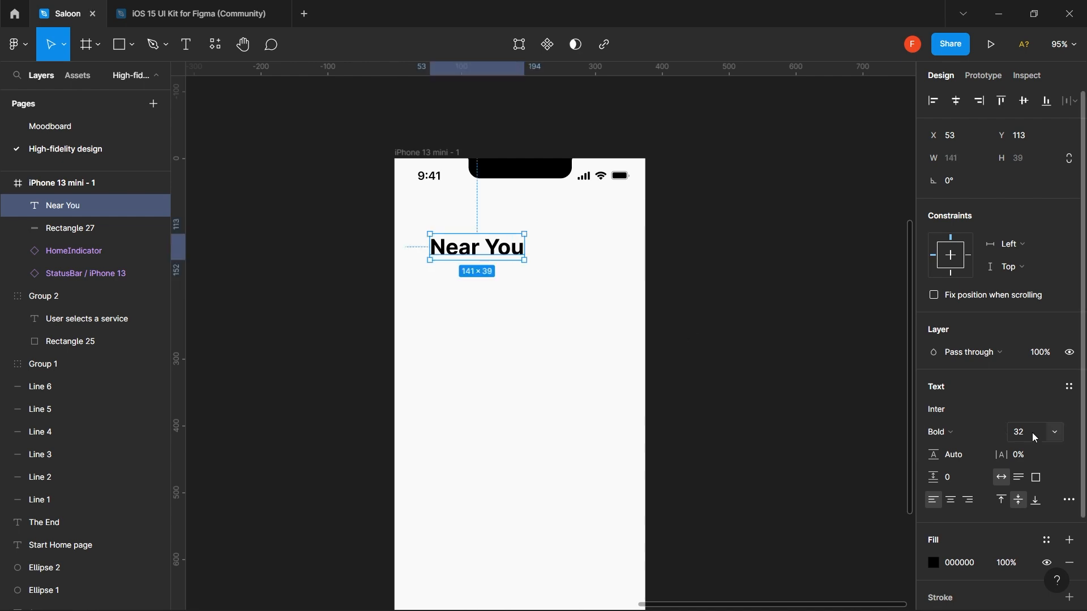
click(1032, 432)
double_click(1032, 433)
key(Return)
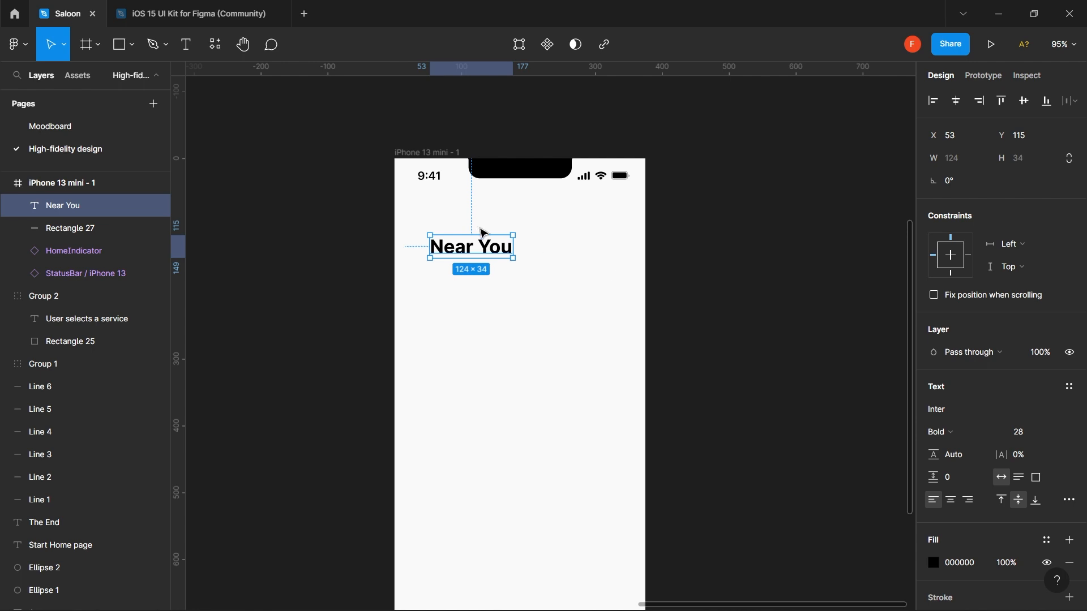
- Select the whole iPhone 13 mini frame
click(438, 162)
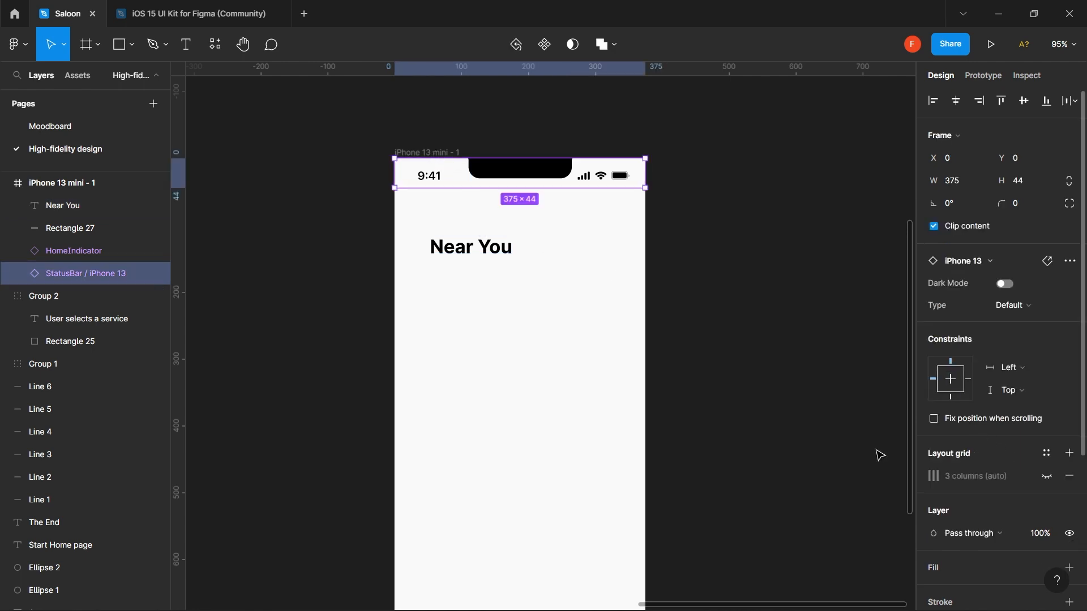
click(748, 361)
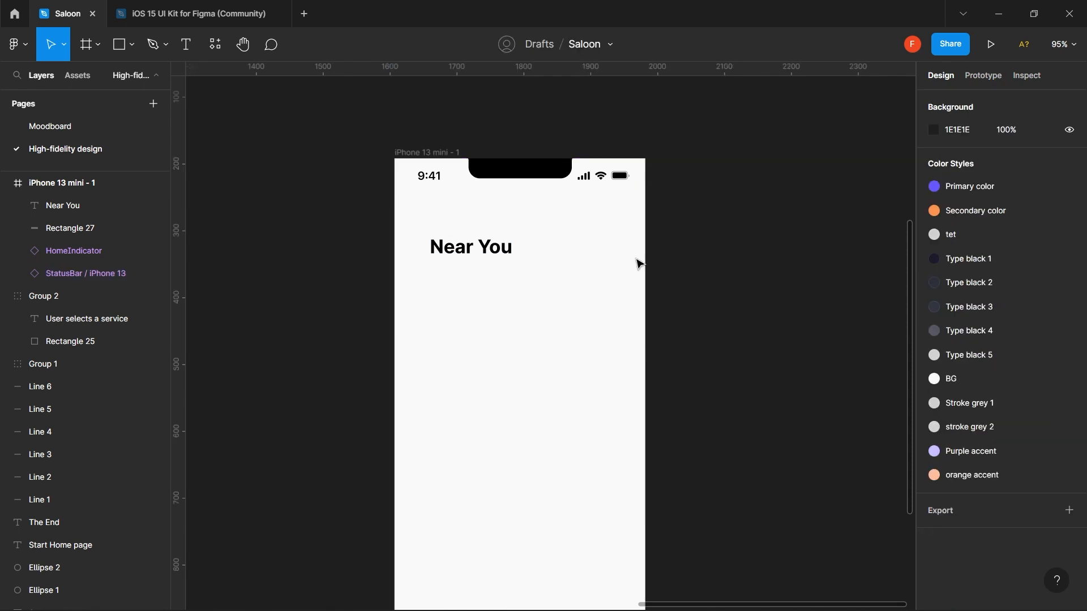
click(450, 152)
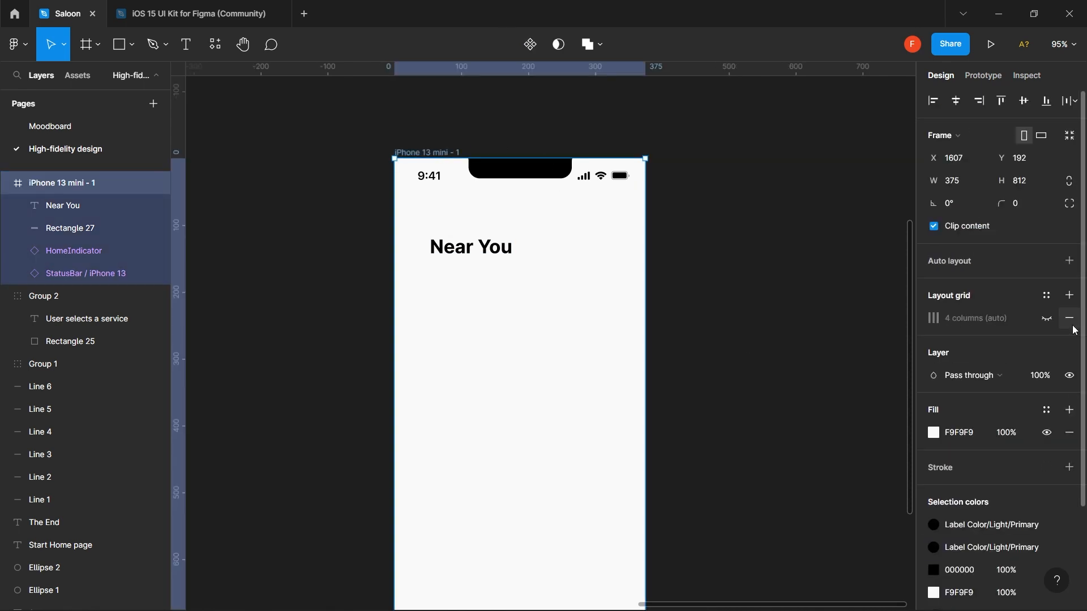
- Turn on the frame's 4-column layout grid and shift the frame left on the canvas
click(1046, 318)
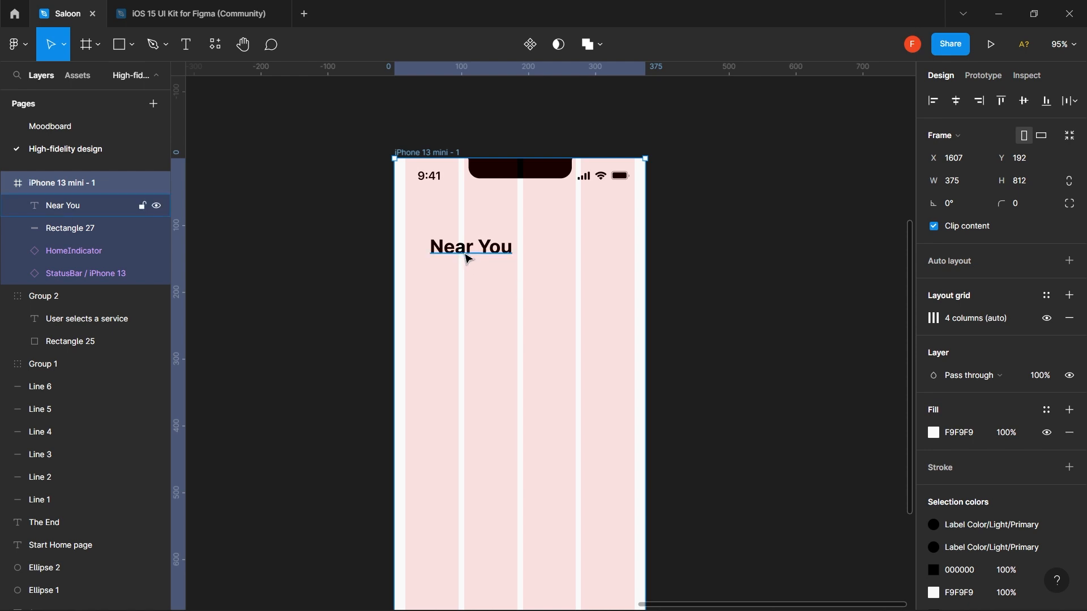
drag(468, 249, 457, 250)
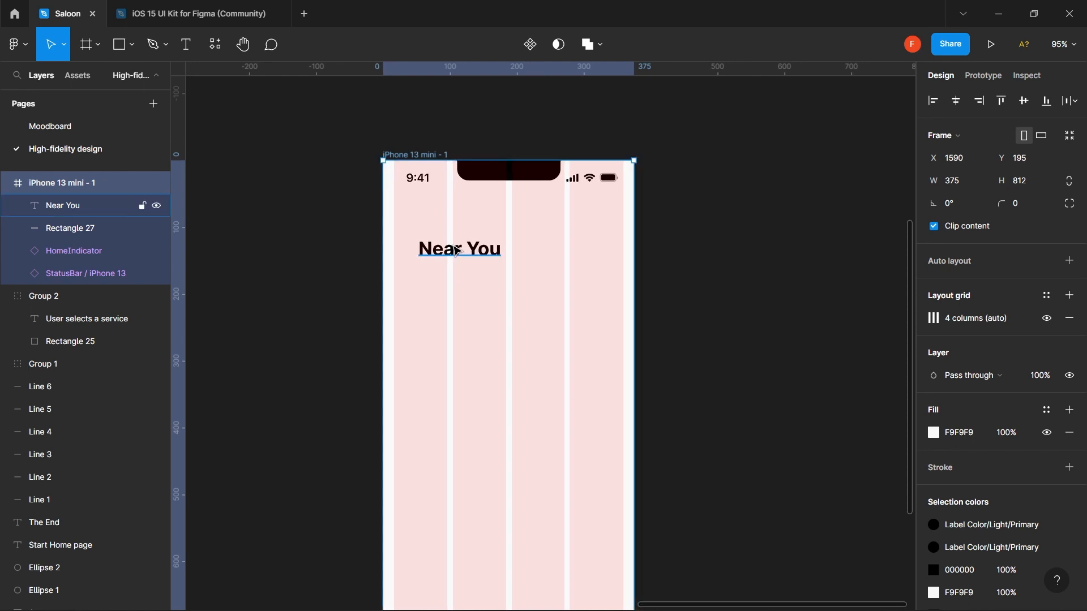
scroll(456, 250, up, 5)
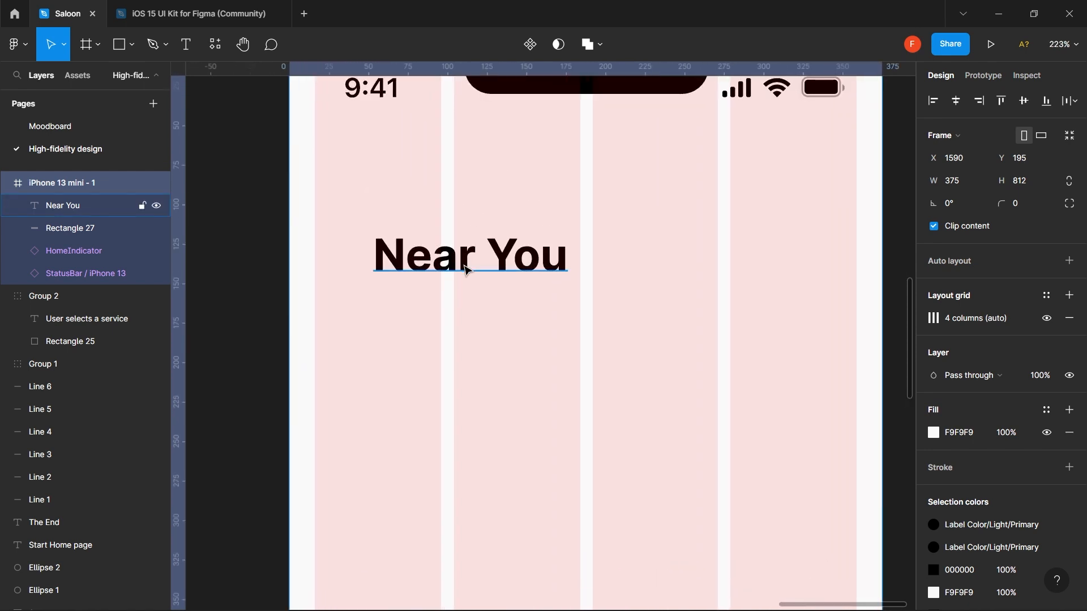
drag(462, 269, 331, 268)
- Keep the Near You heading Bold and move it up to X 16, Y 136
click(391, 263)
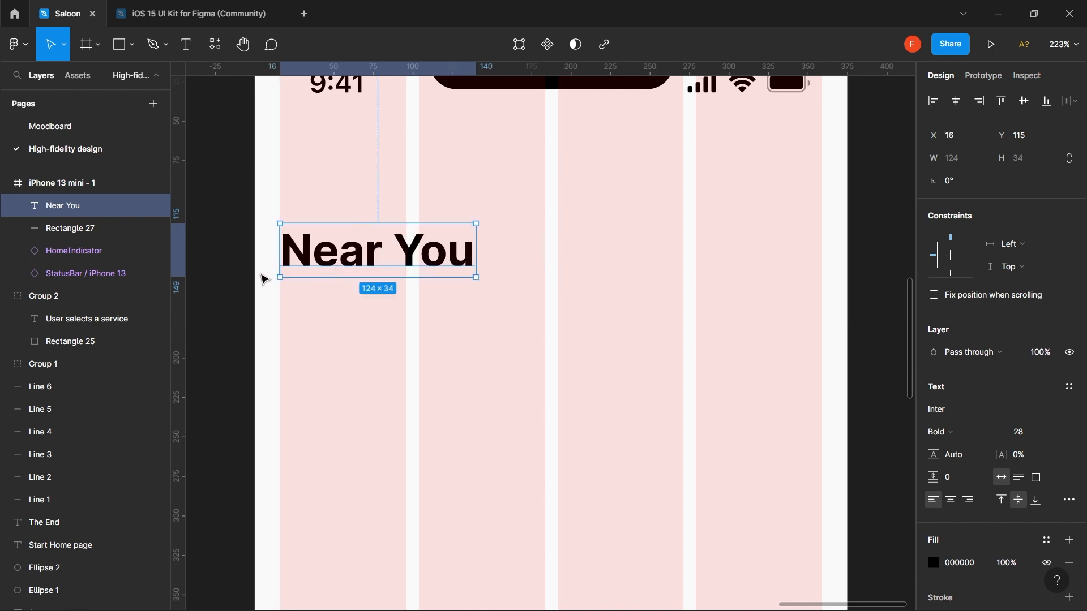
key(alt)
key(alt)
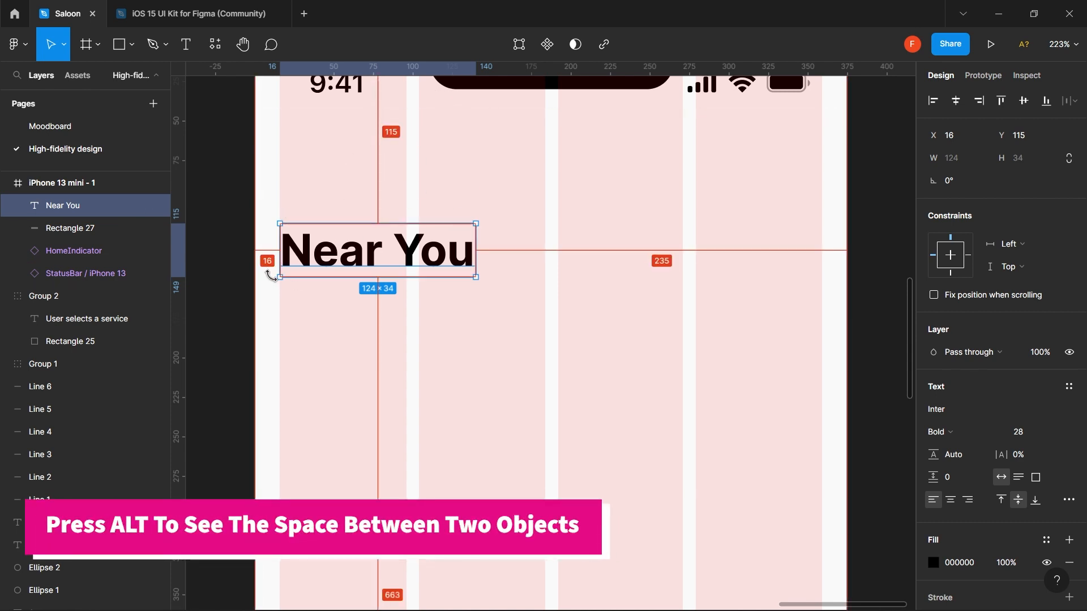
scroll(382, 252, down, 3)
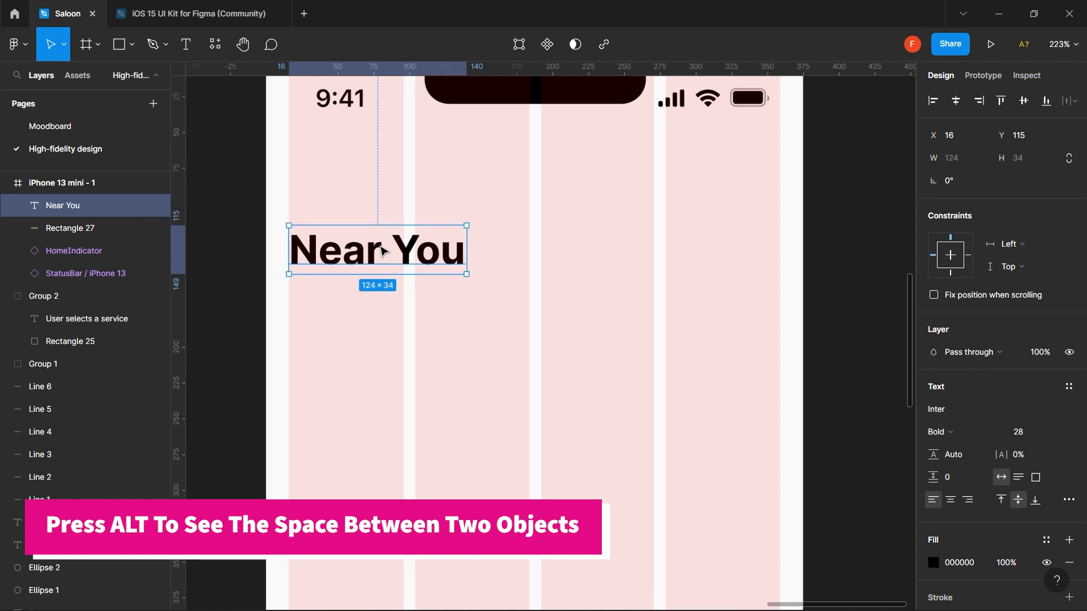
drag(383, 251, 383, 215)
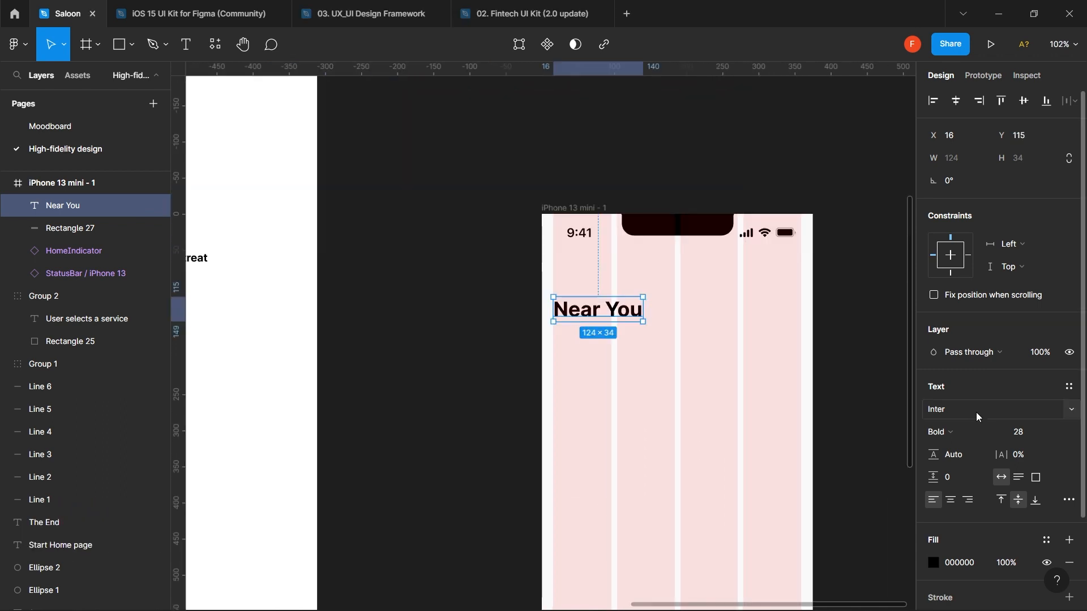
click(976, 411)
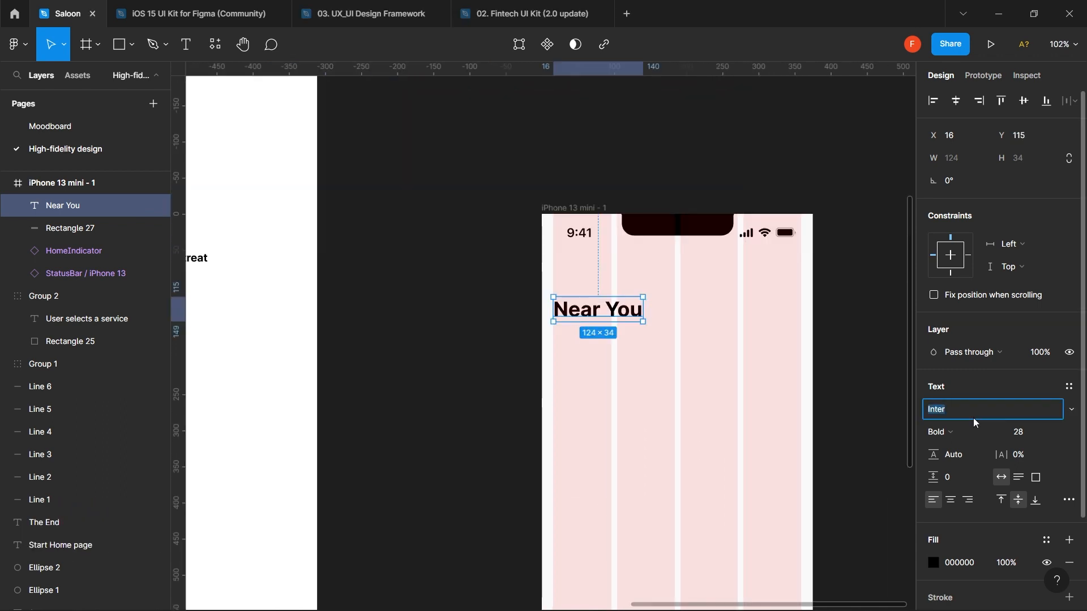
click(956, 435)
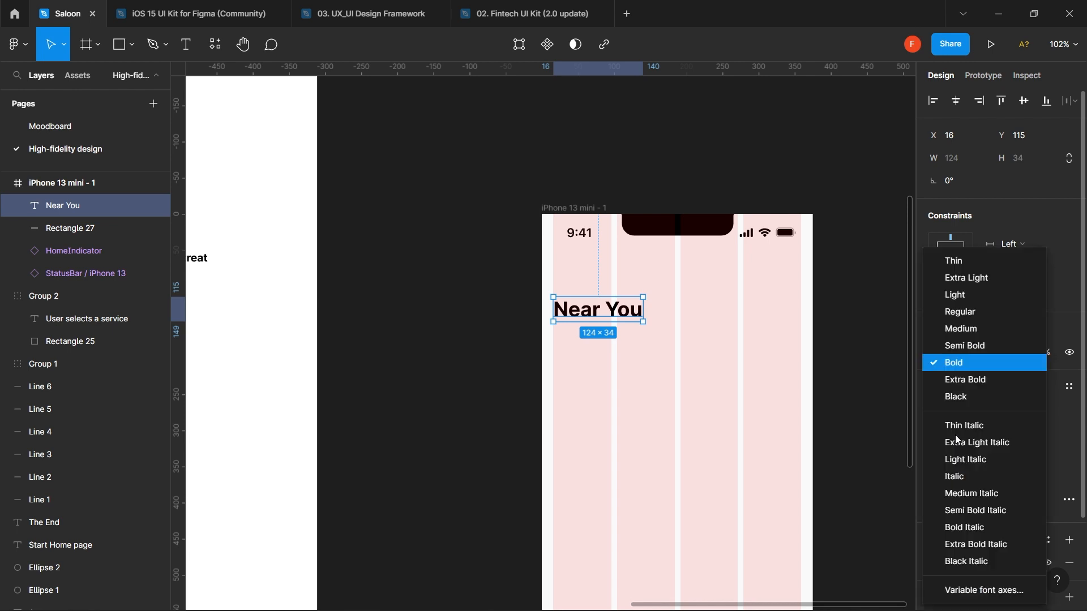
click(998, 362)
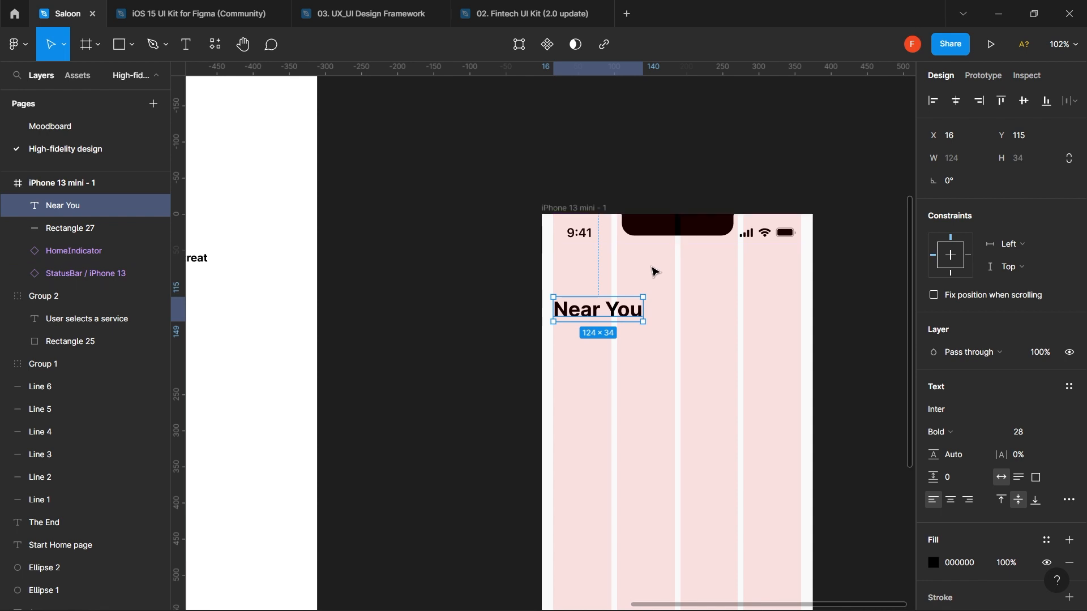
mouse_move(625, 310)
mouse_down()
mouse_move(634, 289)
mouse_move(625, 326)
mouse_up()
- Draw a grey 343×24 rectangle at X 16, Y 87 above the Near You heading
key(r)
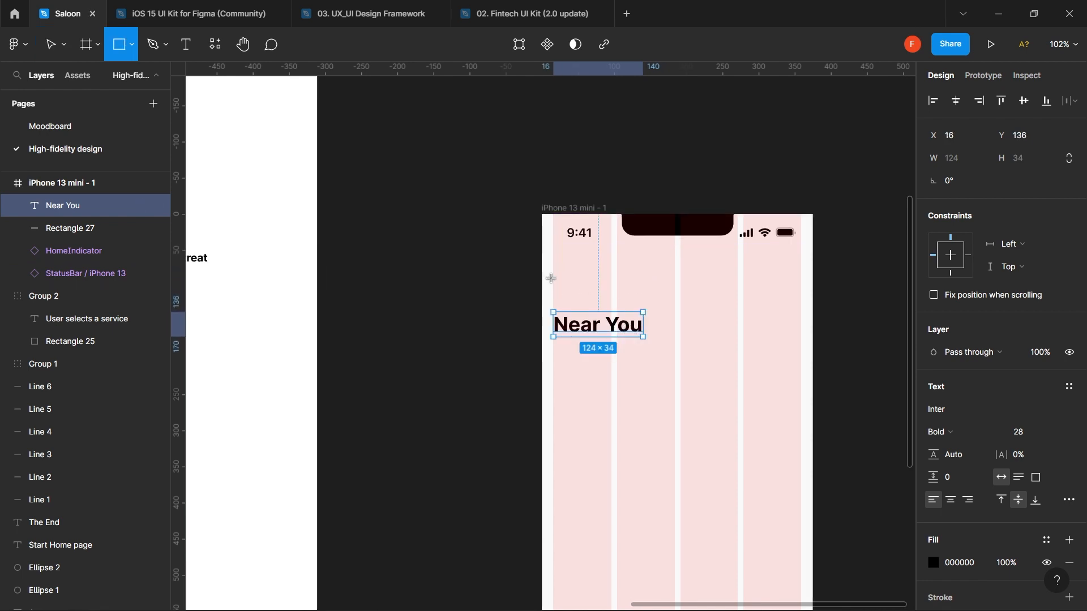
drag(554, 278, 802, 295)
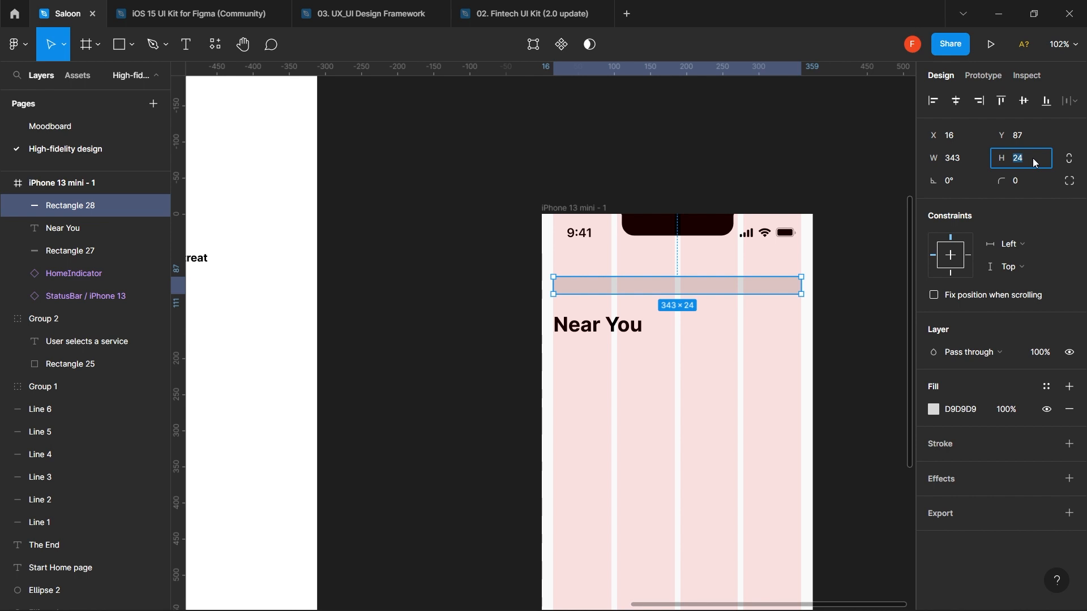
- Set the grey bar's height to 36 and hide the frame's column layout grid
key(Return)
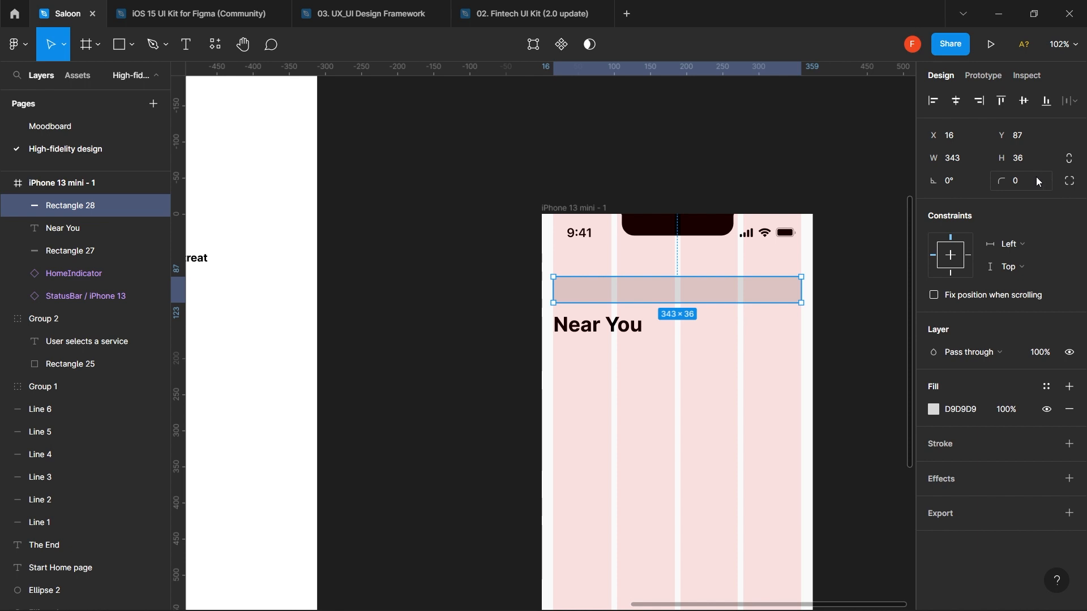
click(1039, 181)
click(590, 212)
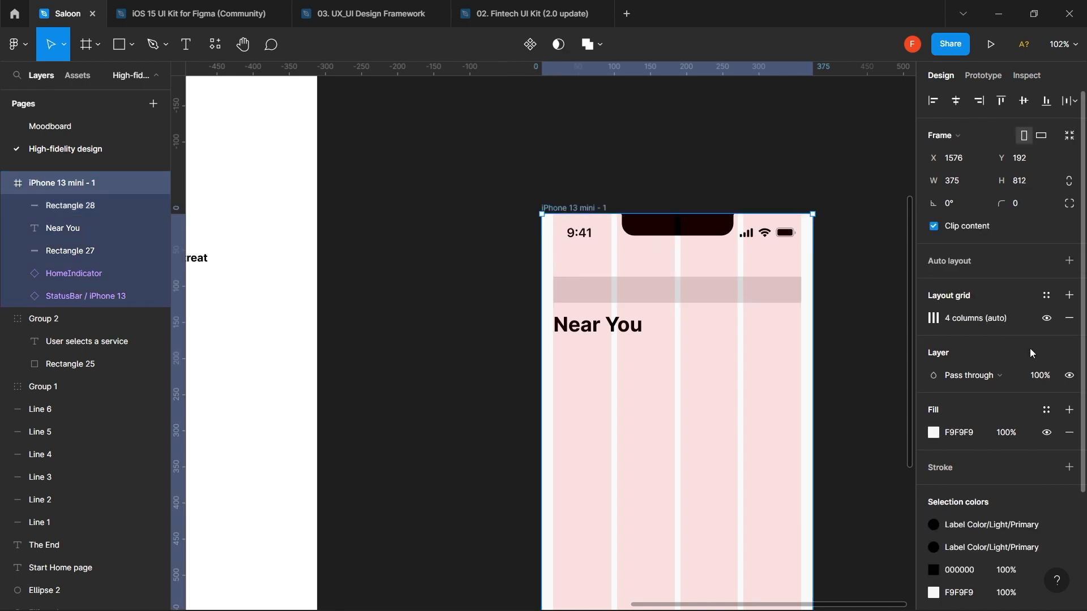
click(1048, 320)
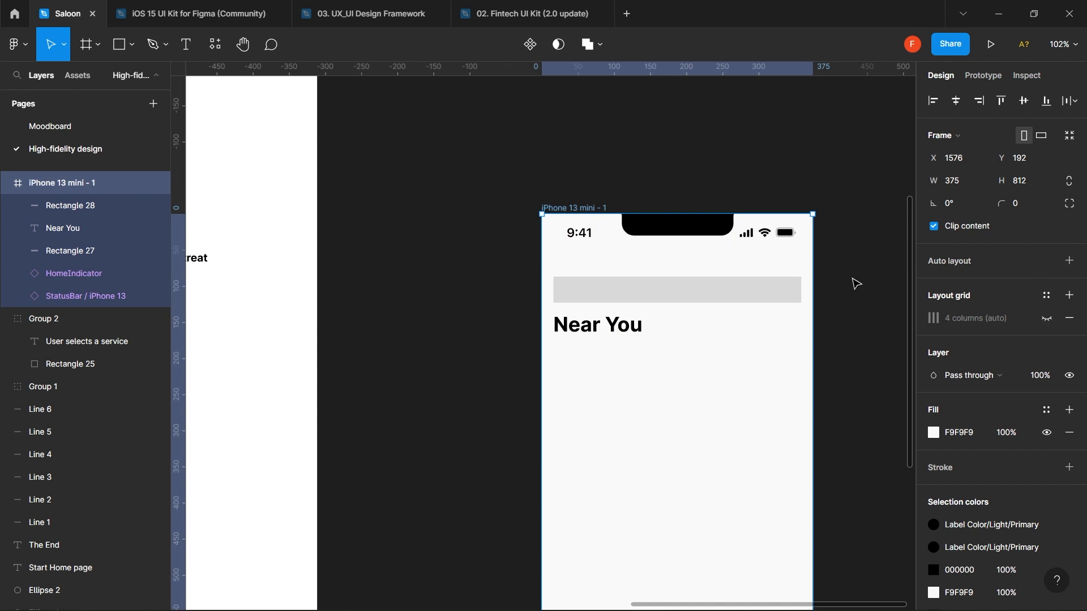
- Give the grey bar a corner radius of 12
click(765, 283)
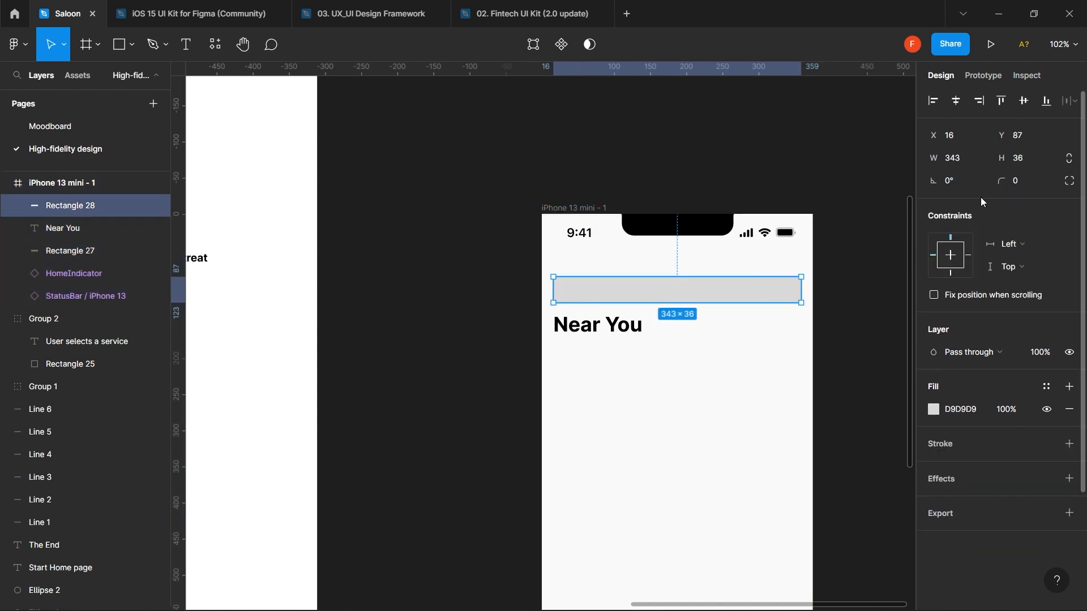
click(1028, 180)
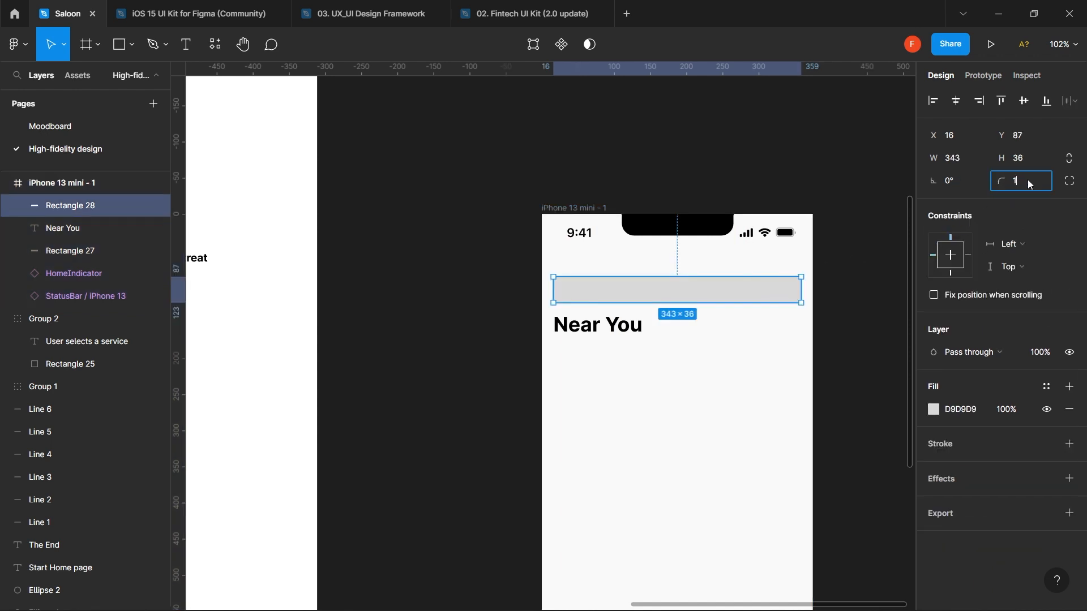
key(Return)
click(855, 256)
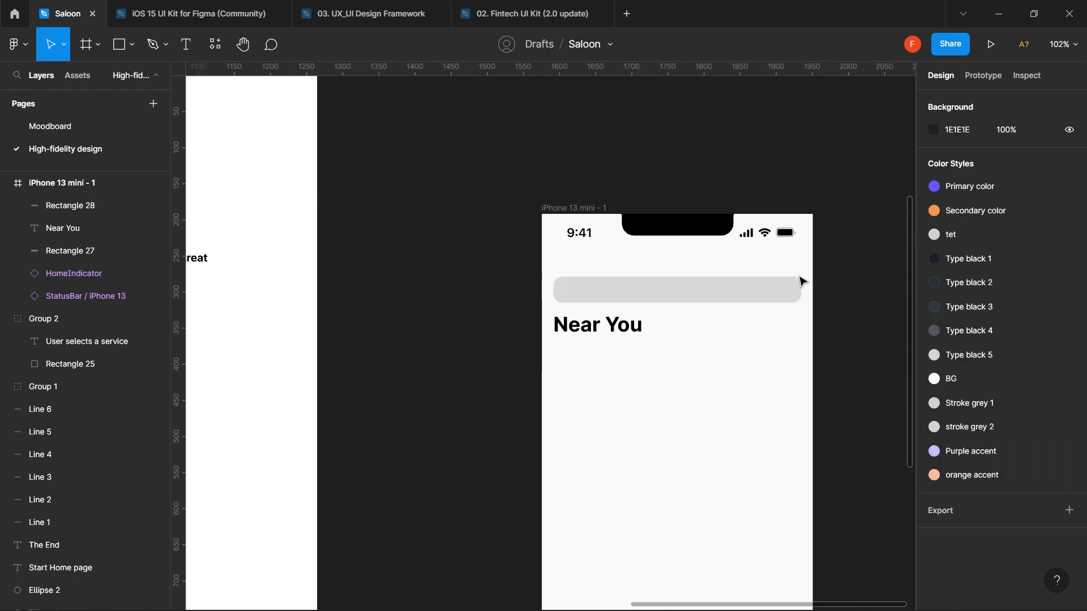
click(769, 291)
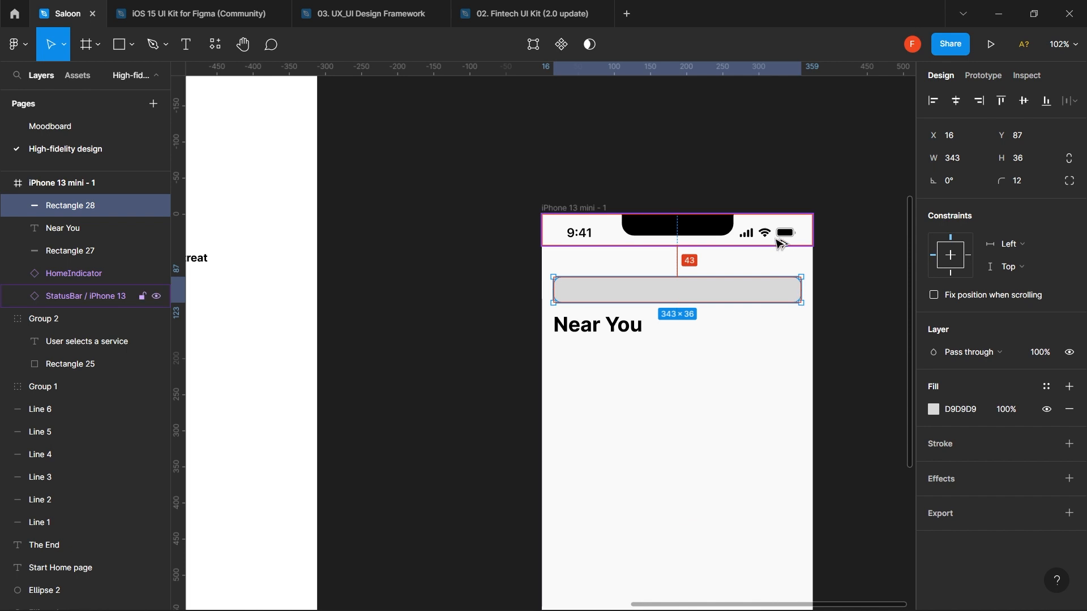
- Move the grey bar up toward the status bar with drags and arrow nudges
key(alt)
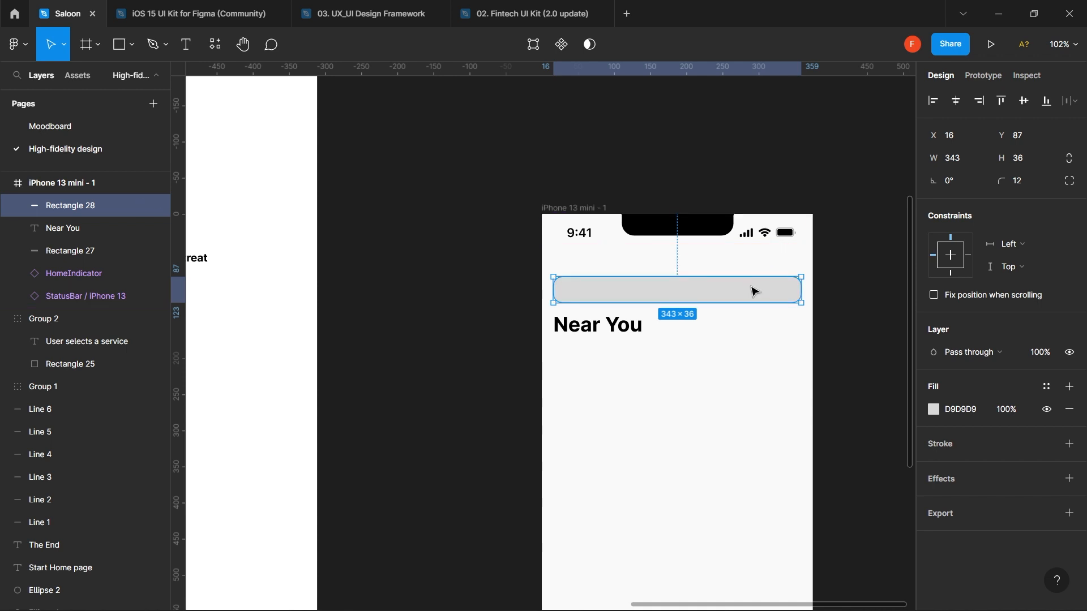
drag(751, 291, 751, 282)
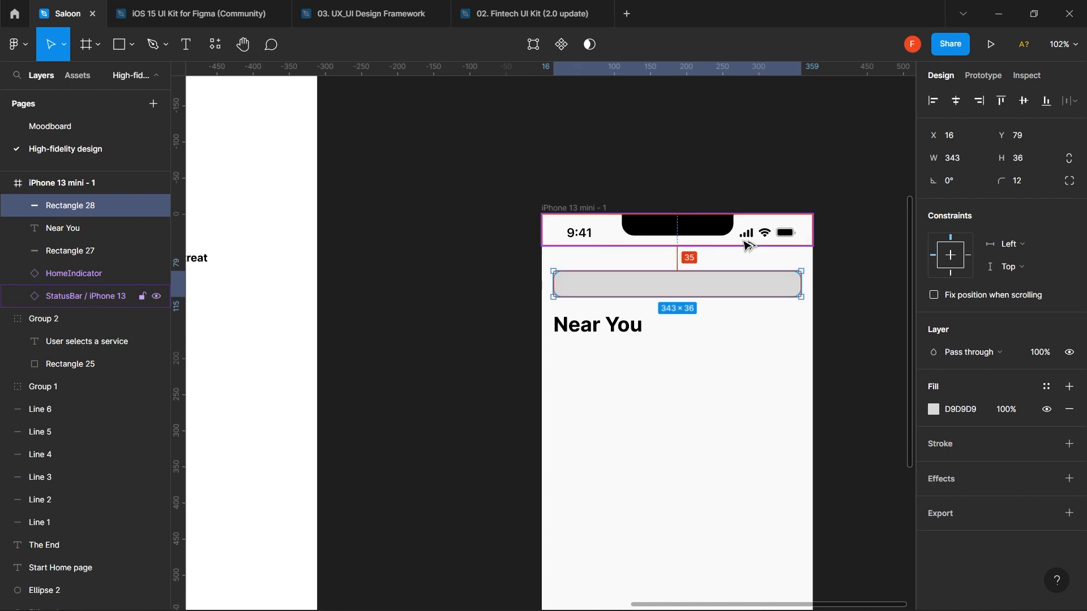
key(Up)
key(Up)
key(Up)
key(Up)
key(Up)
key(Up)
key(Up)
key(Up)
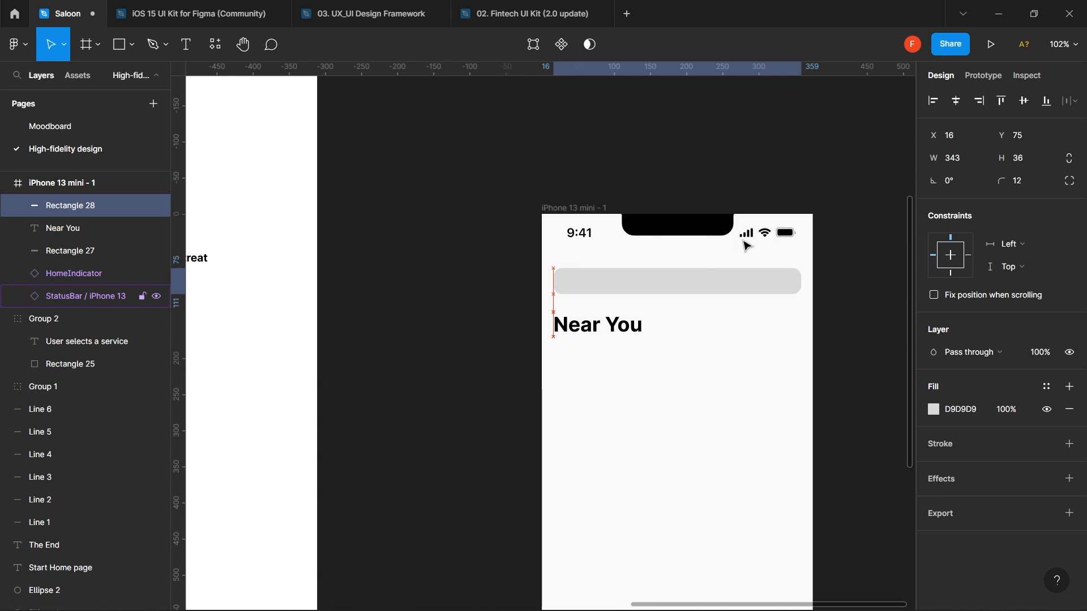
key(Up)
key(Up)
key(Down)
key(Down)
key(Down)
key(Down)
key(Down)
key(Down)
key(Up)
key(Up)
key(Up)
key(Up)
key(Up)
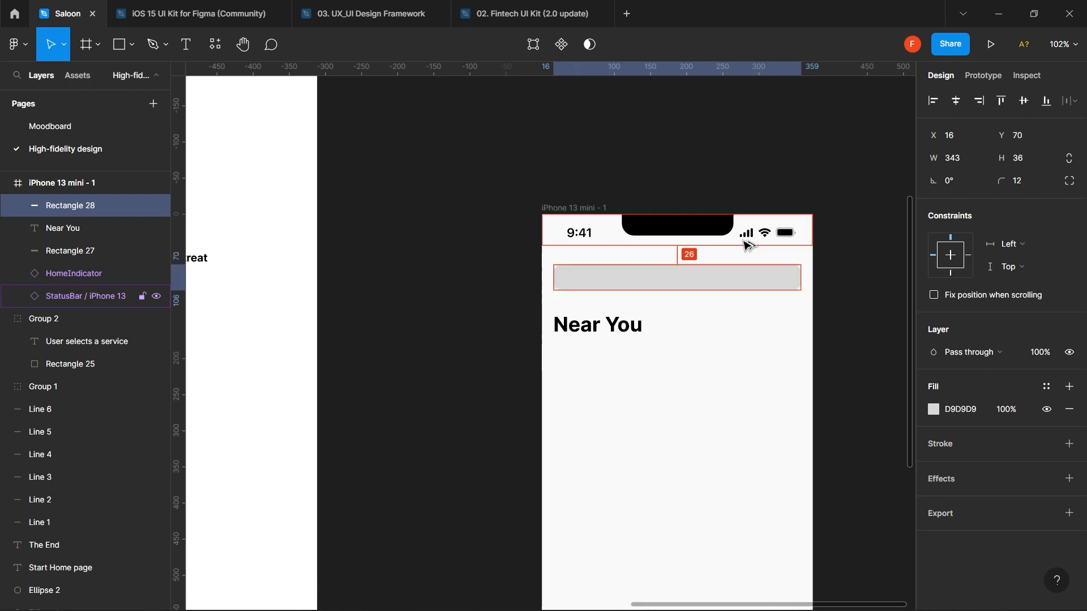
key(Down)
key(Down)
key(Down)
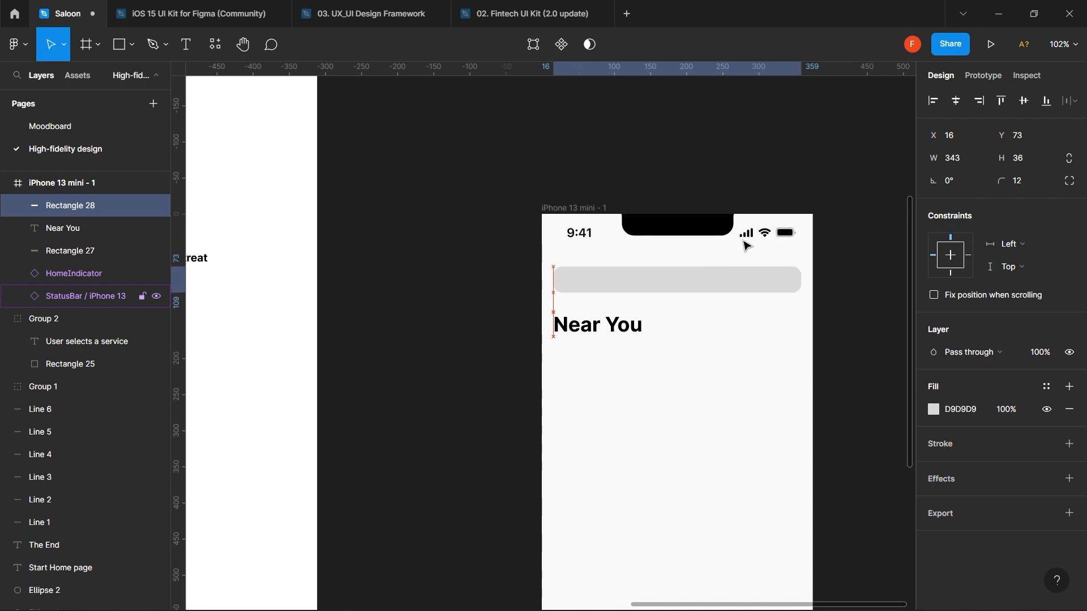
key(Up)
key(Up)
key(Up)
key(Up)
key(Up)
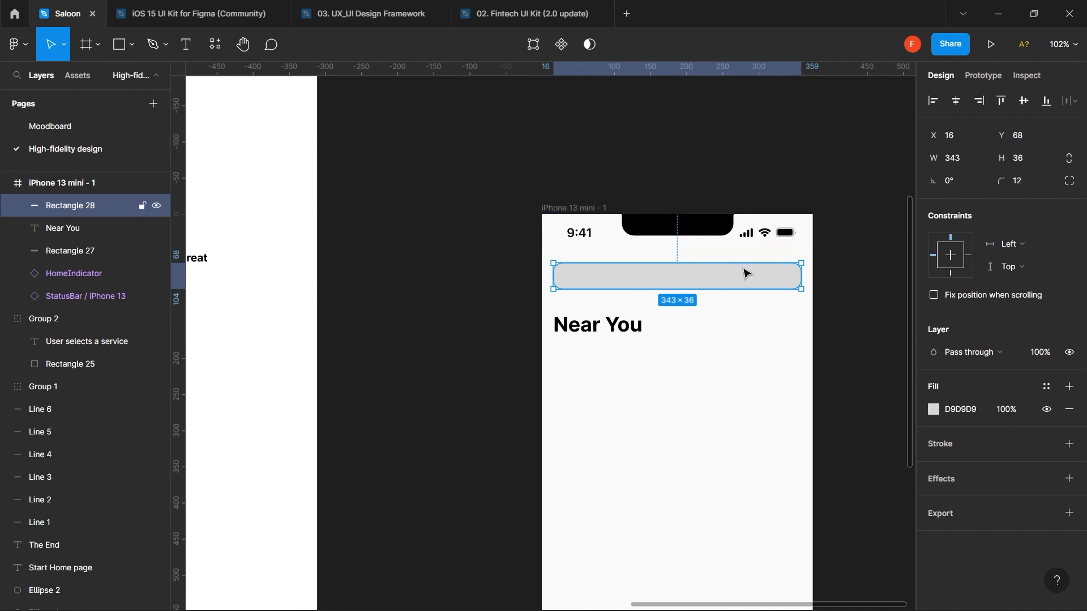
key(Up)
key(Up)
key(Up)
key(Up)
key(Up)
key(Up)
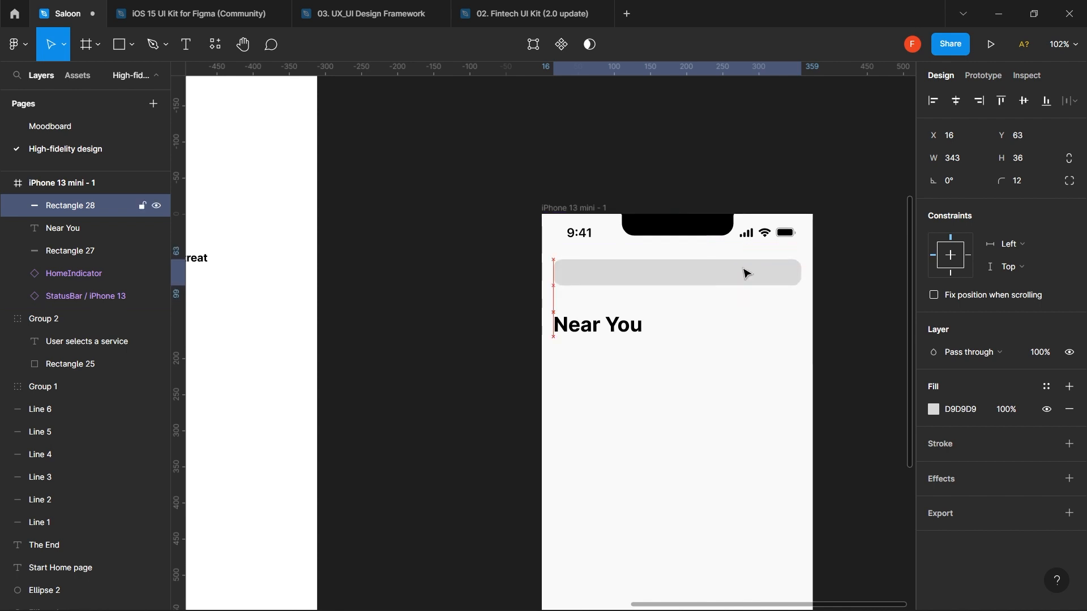
key(Up)
key(Up)
key(Up)
key(Up)
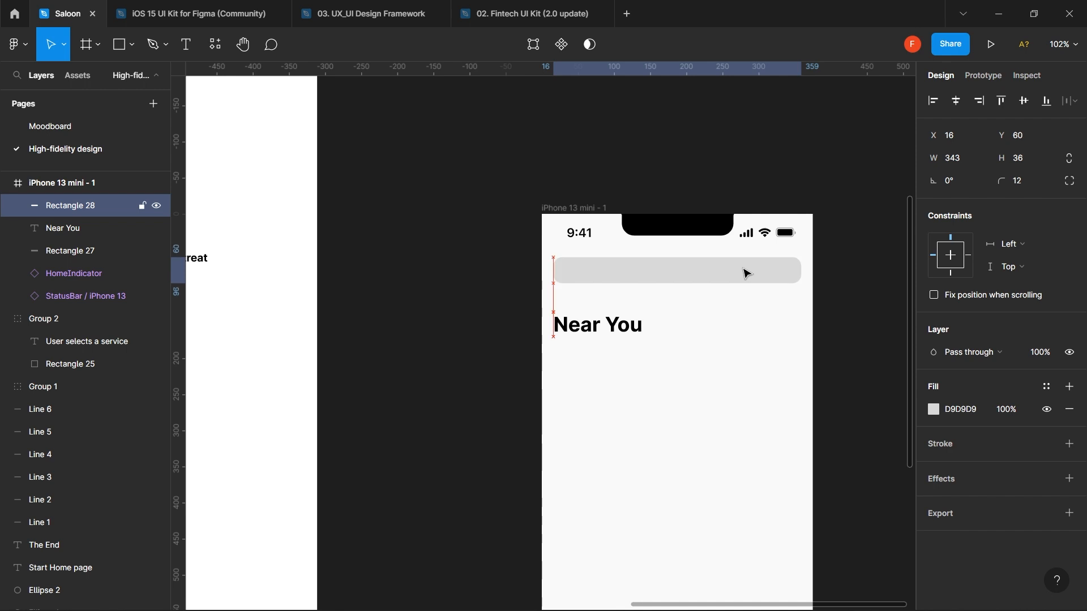
drag(743, 268, 743, 291)
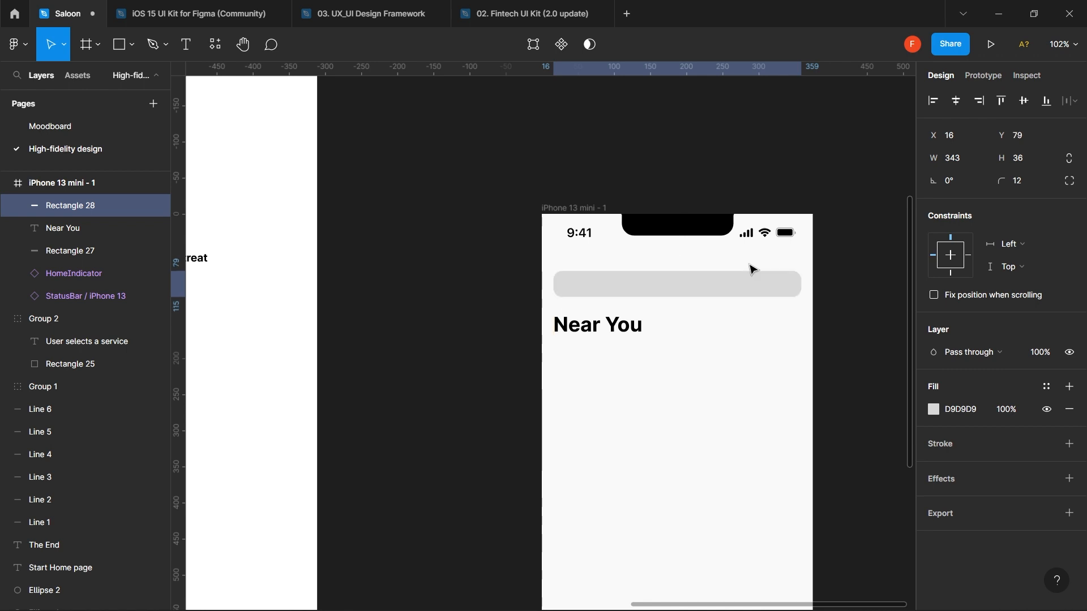
key(shift+Up)
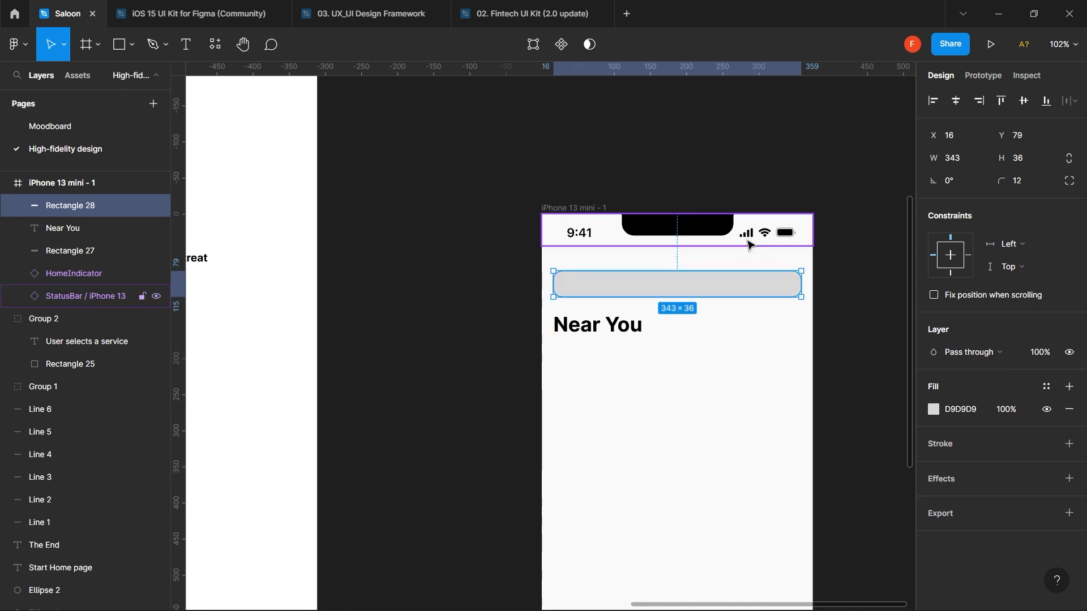
key(shift+Up)
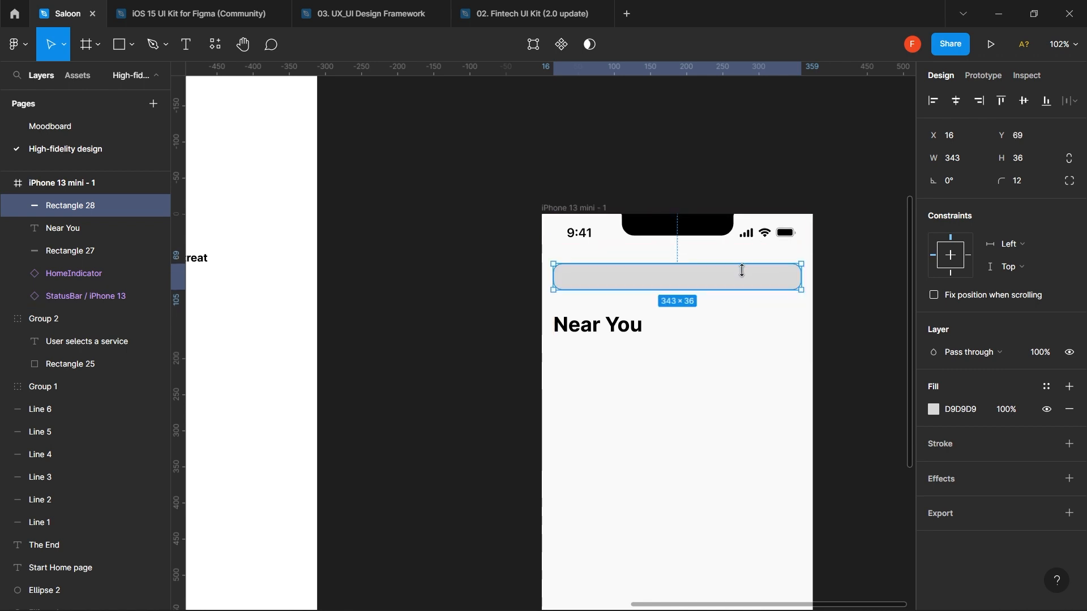
- Set a 16 px gap below the status bar, placing the bar at Y 60
shift+click(773, 235)
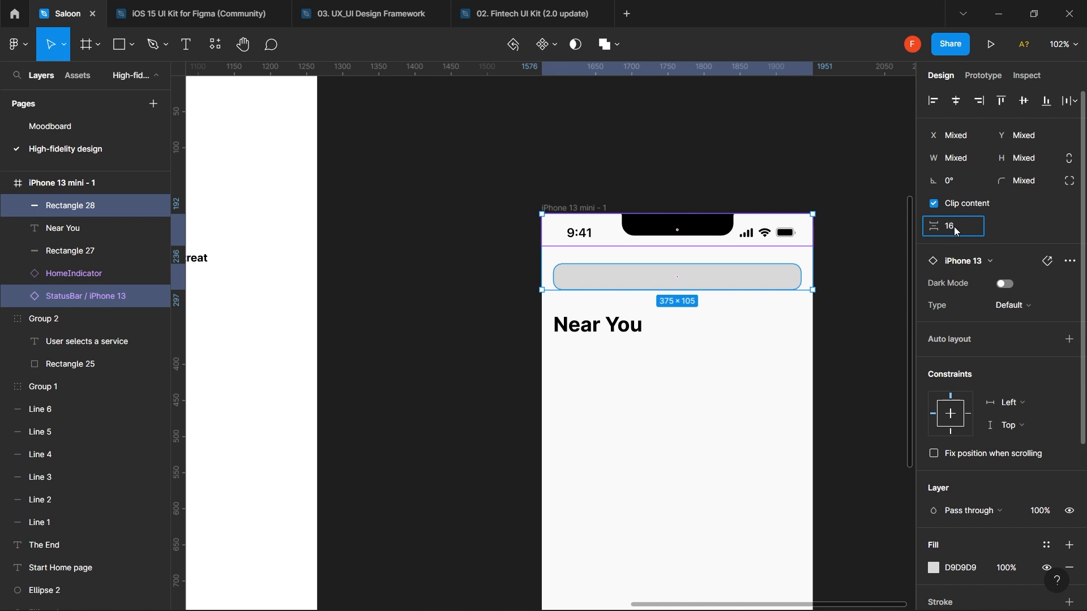
key(Return)
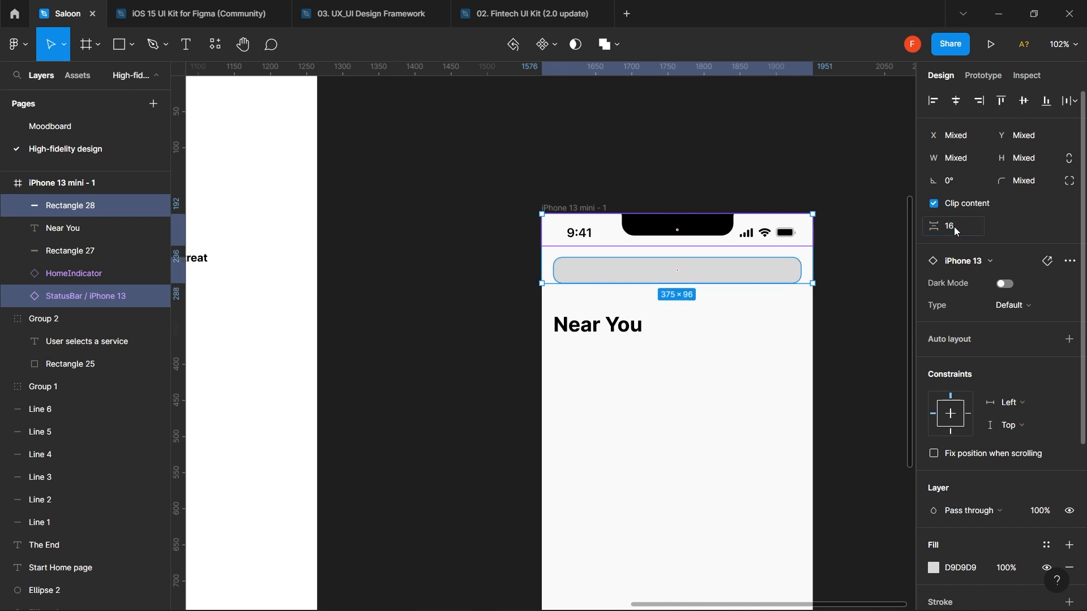
click(853, 254)
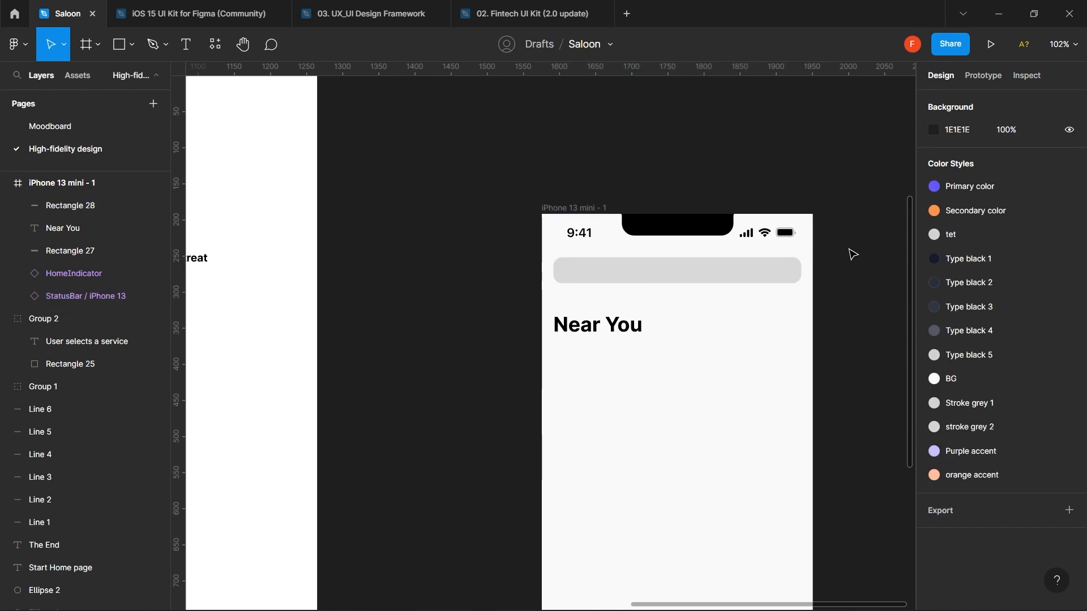
click(769, 274)
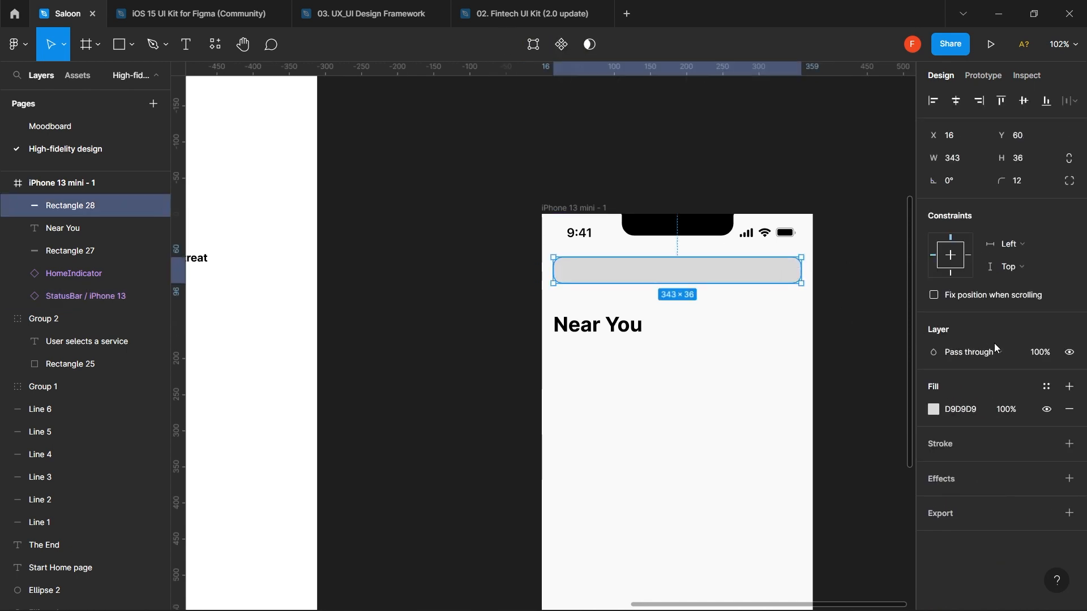
click(937, 408)
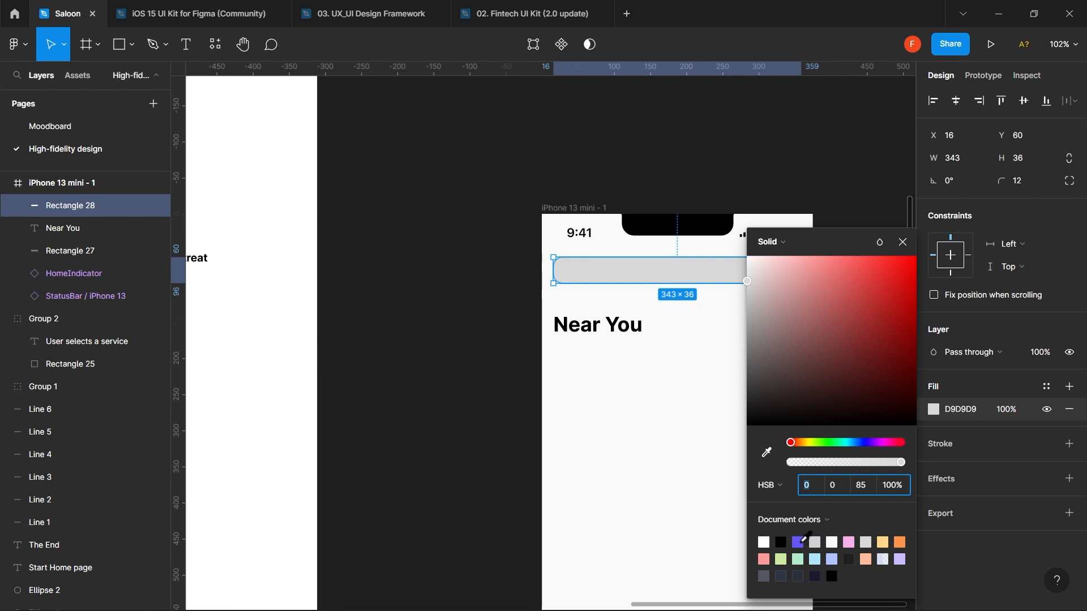
- Try lavender, pale blue and purple document colours as the bar's fill
click(900, 559)
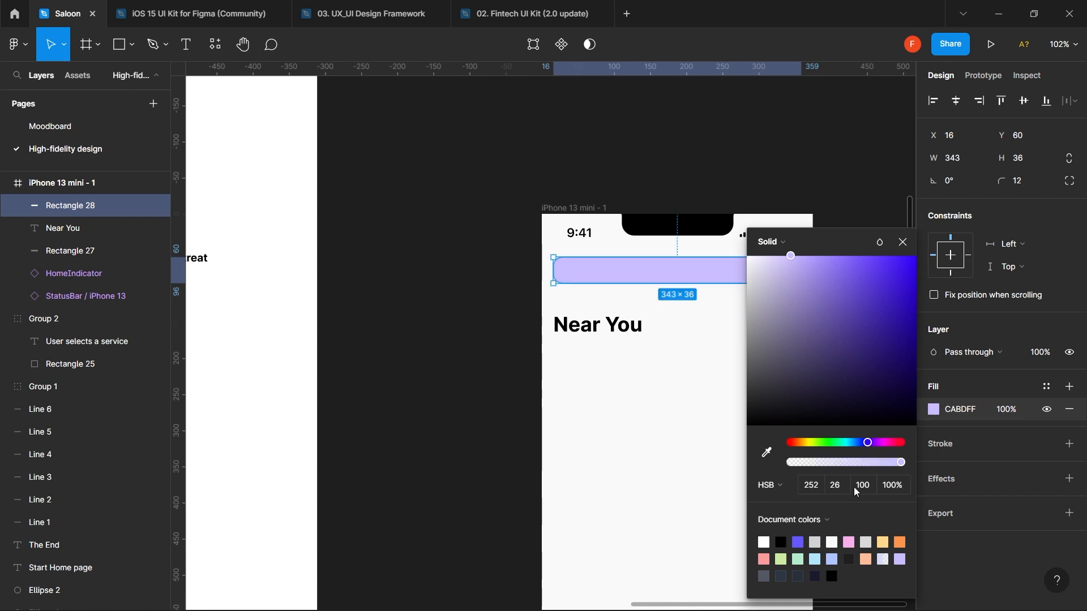
click(834, 557)
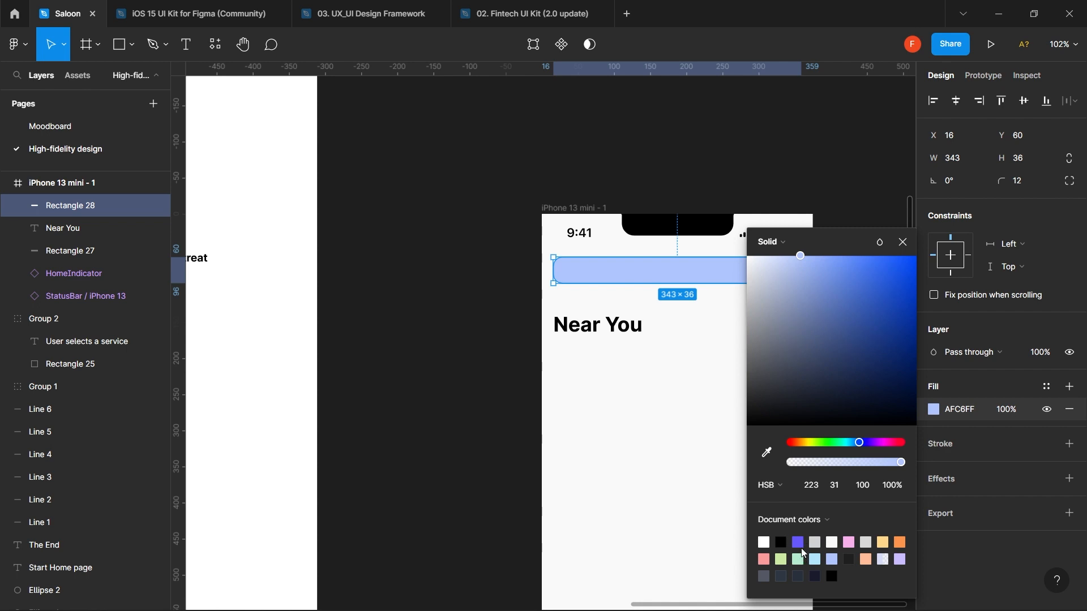
click(799, 544)
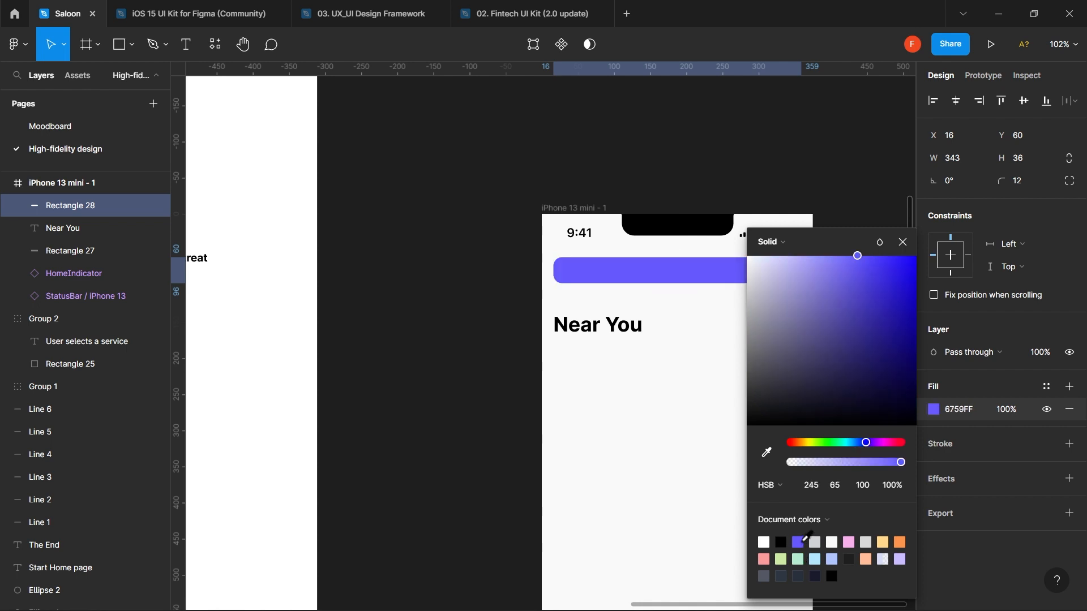
click(838, 486)
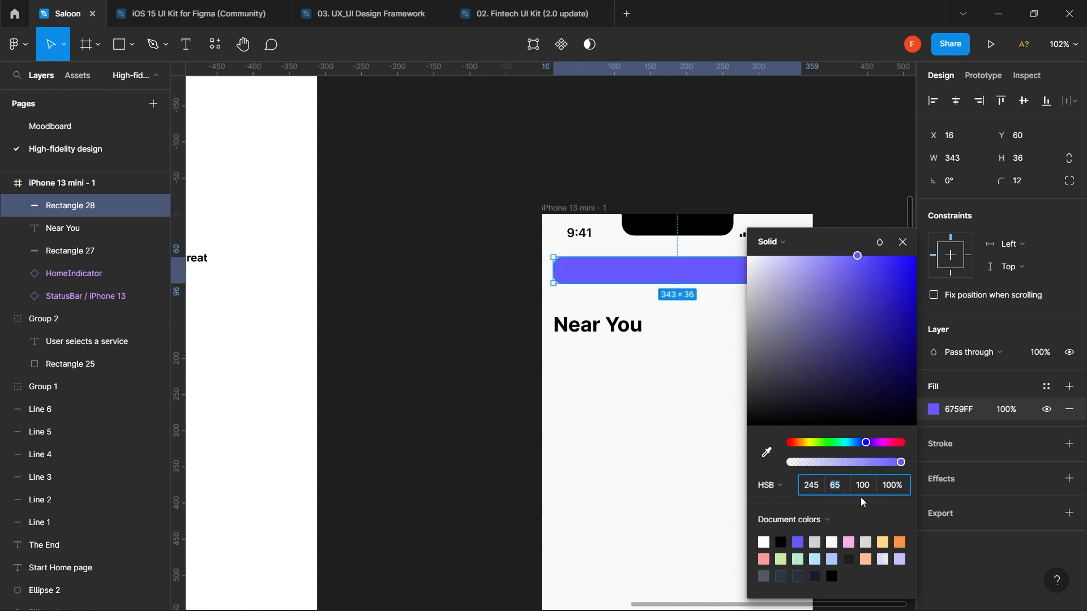
- Lower the purple fill's saturation to about 5 and tweak its brightness
key(shift+Down)
key(shift+Down)
key(shift+Down)
key(shift+Down)
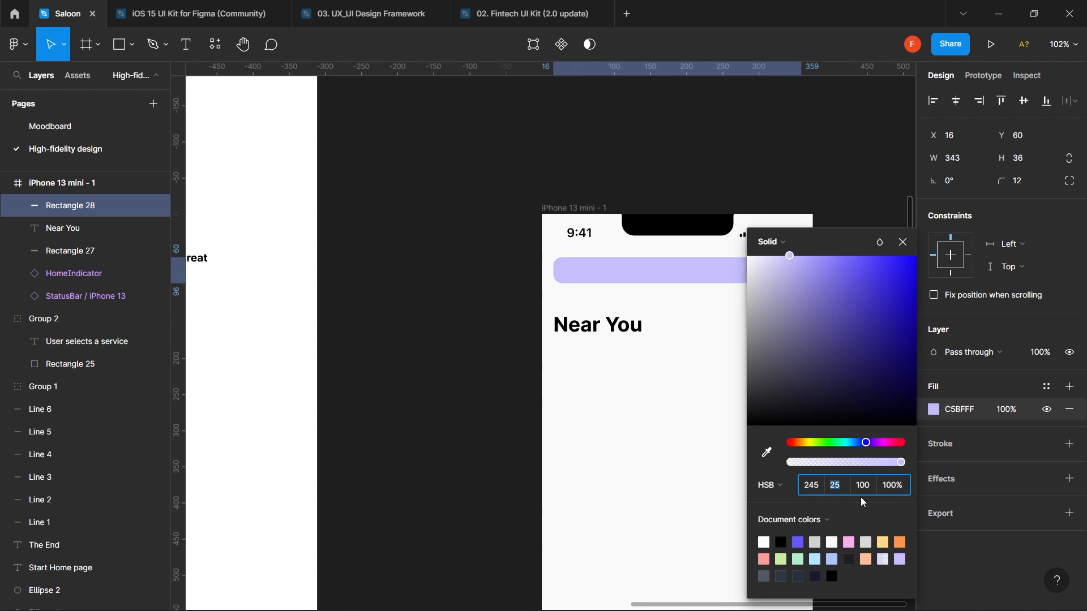
key(shift+Down)
text(7)
key(Return)
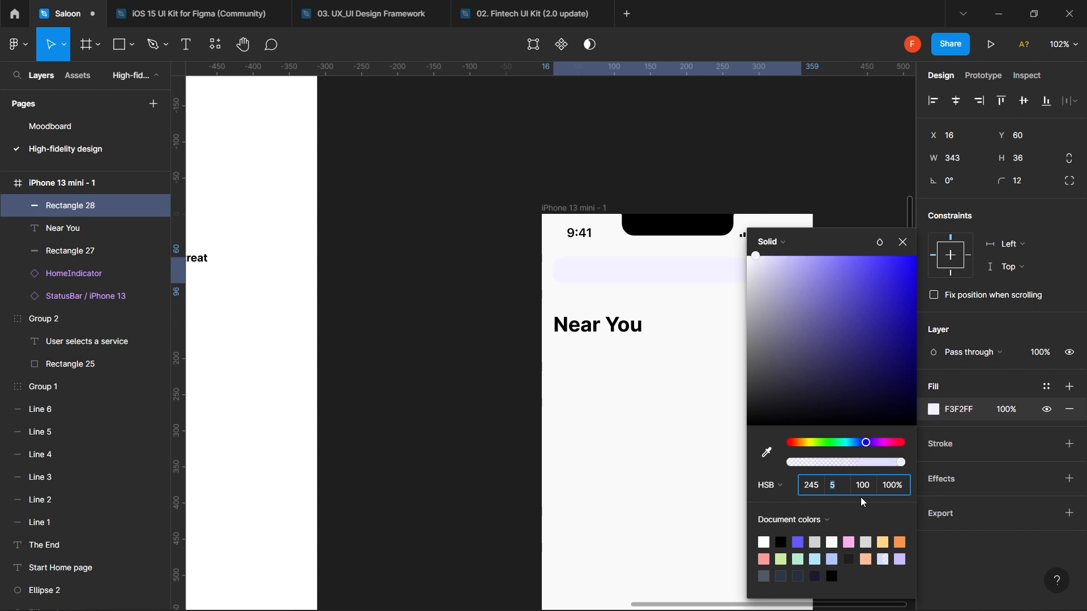
key(Up)
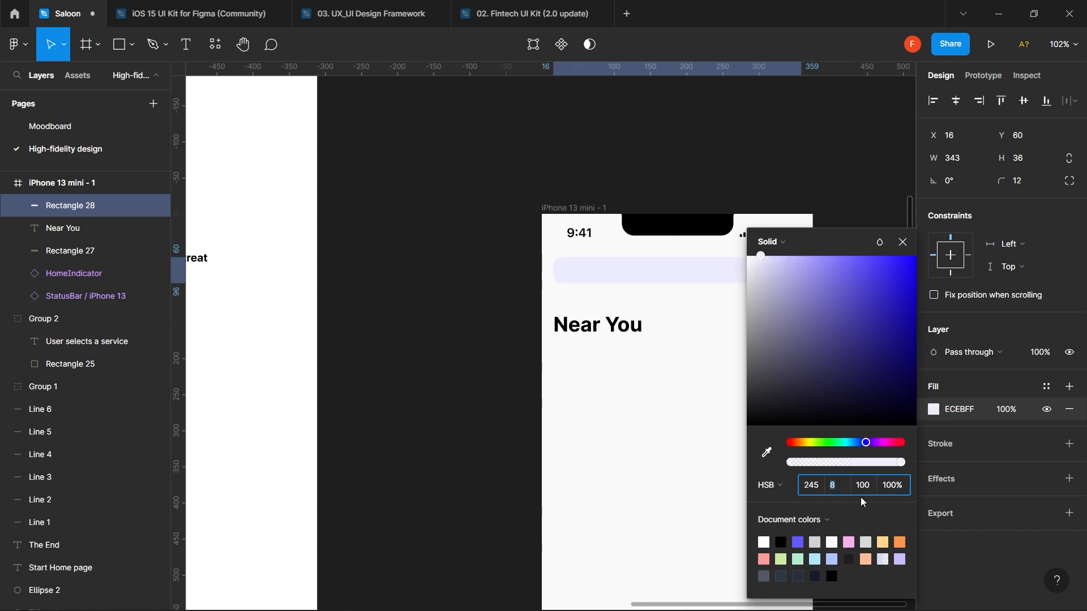
click(870, 487)
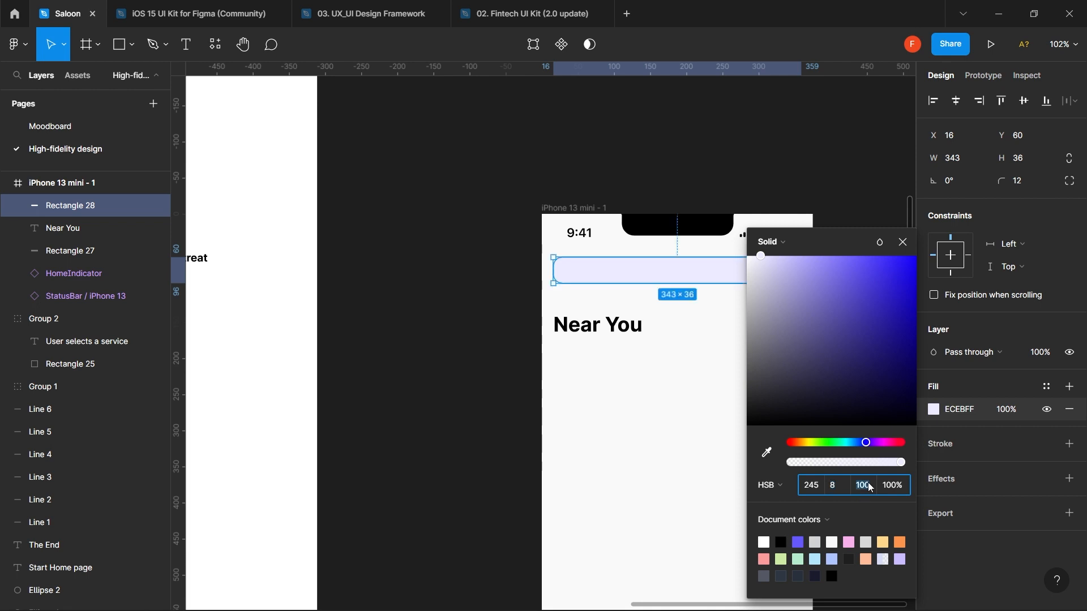
key(Down)
key(Down)
key(Down)
key(Down)
key(Down)
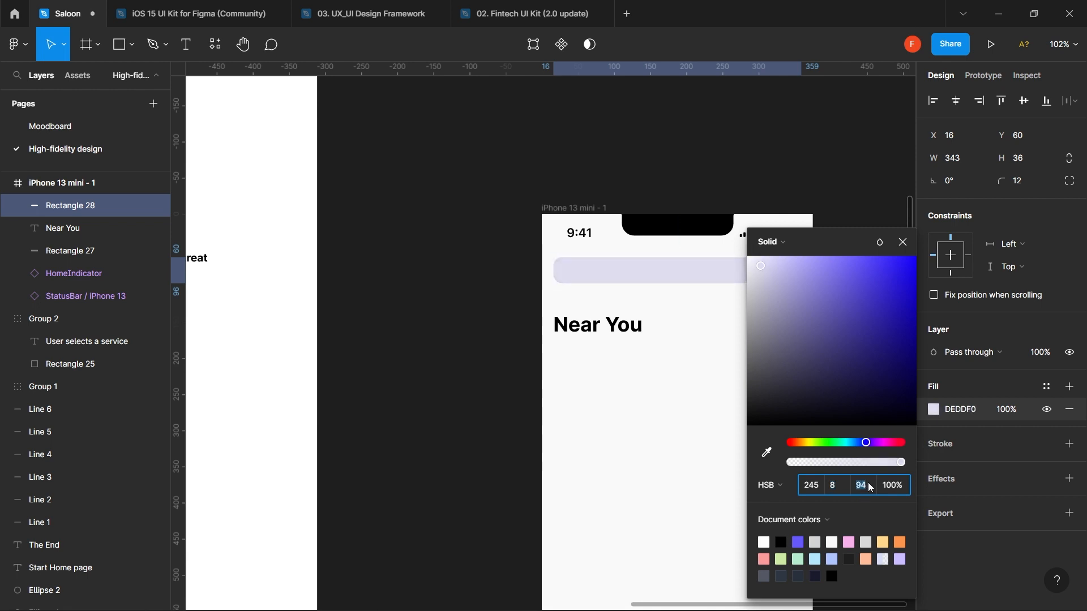
key(Up)
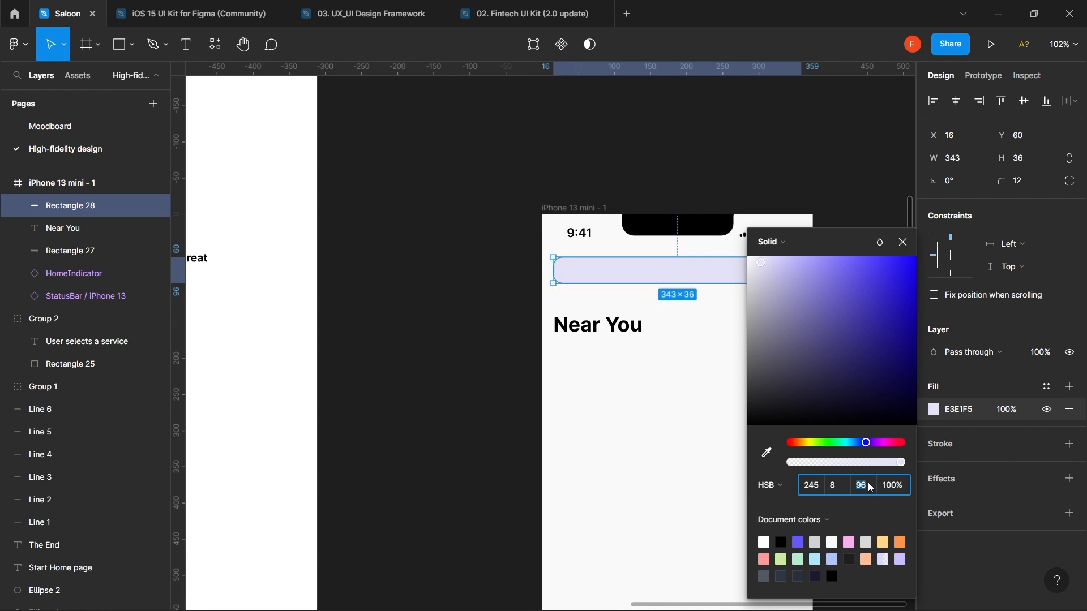
click(833, 485)
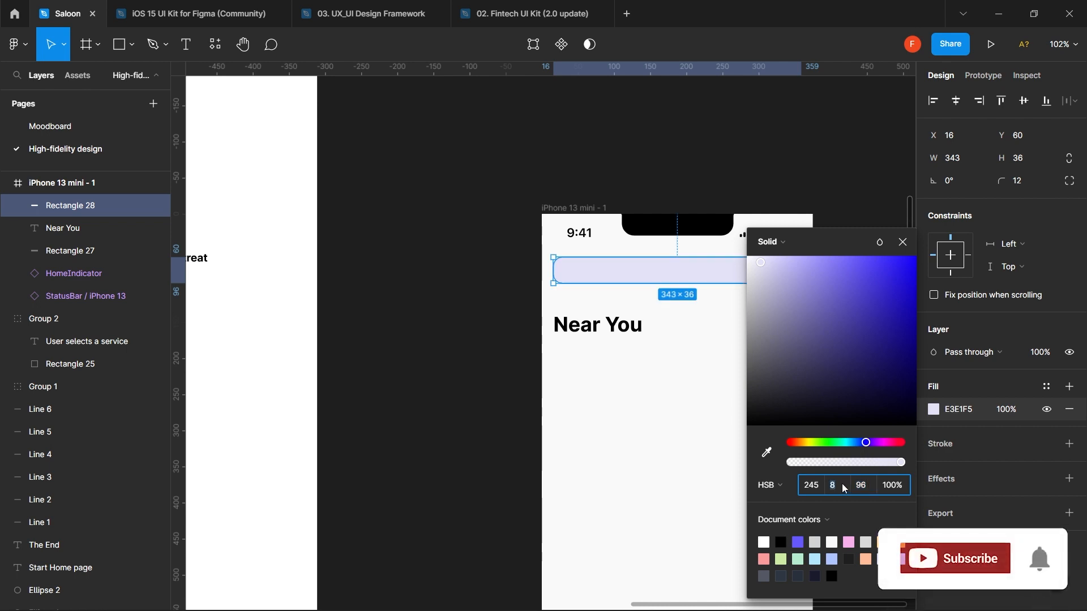
key(Down)
key(Down)
key(Down)
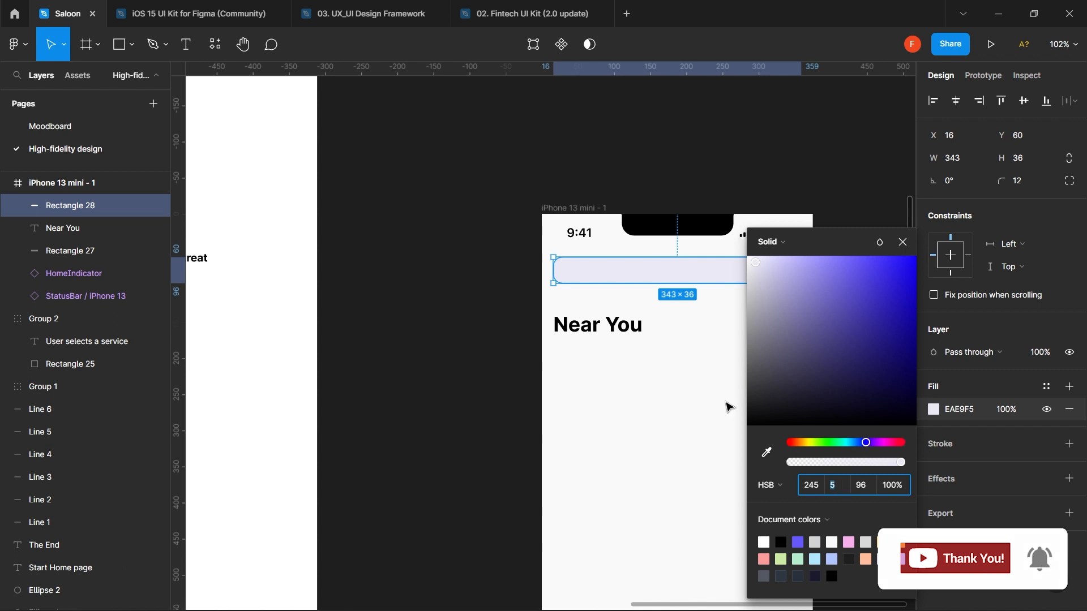
click(719, 404)
- Reselect the search bar and drop its fill brightness to 92
scroll(718, 404, down, 3)
scroll(718, 404, down, 2)
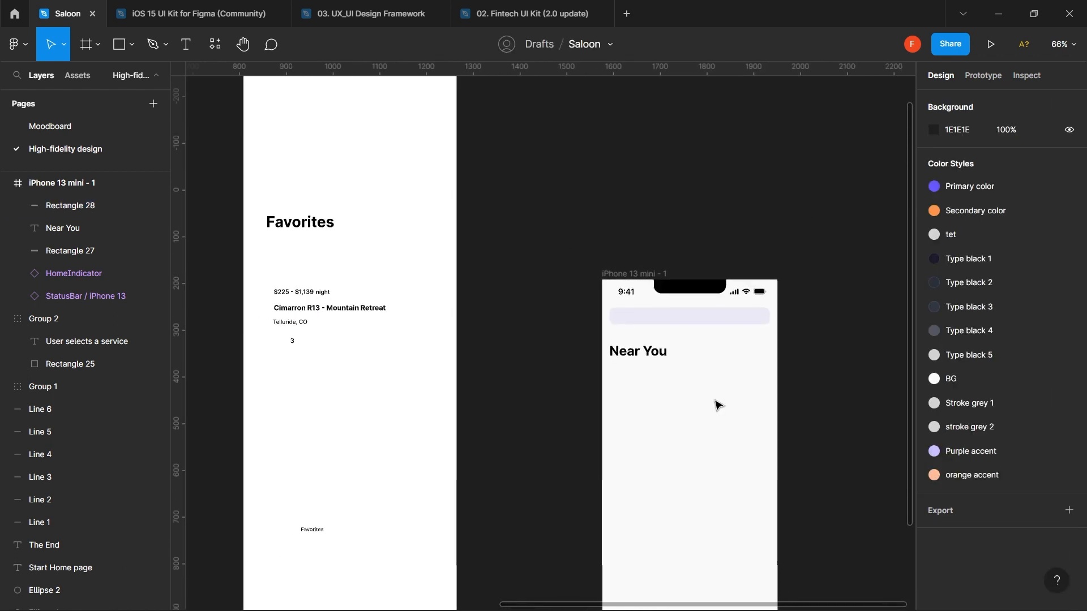
click(734, 317)
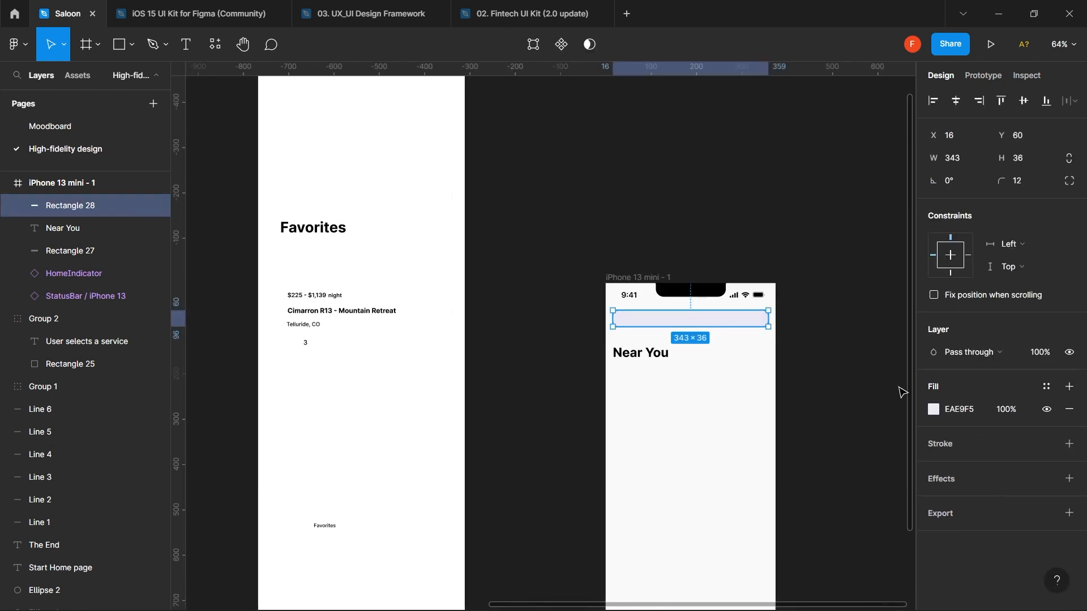
click(940, 412)
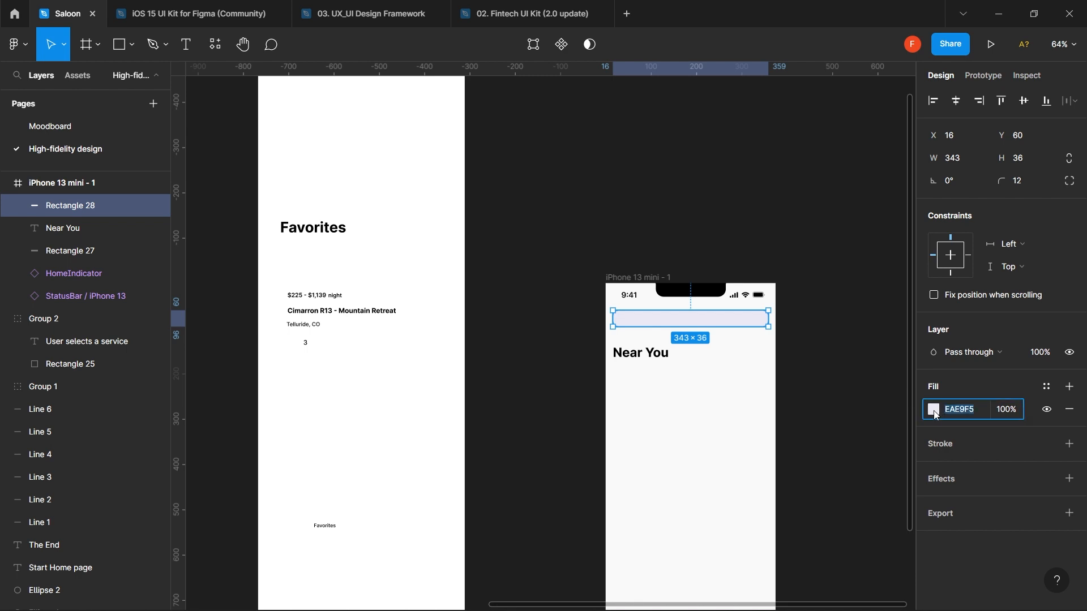
scroll(831, 402, up, 3)
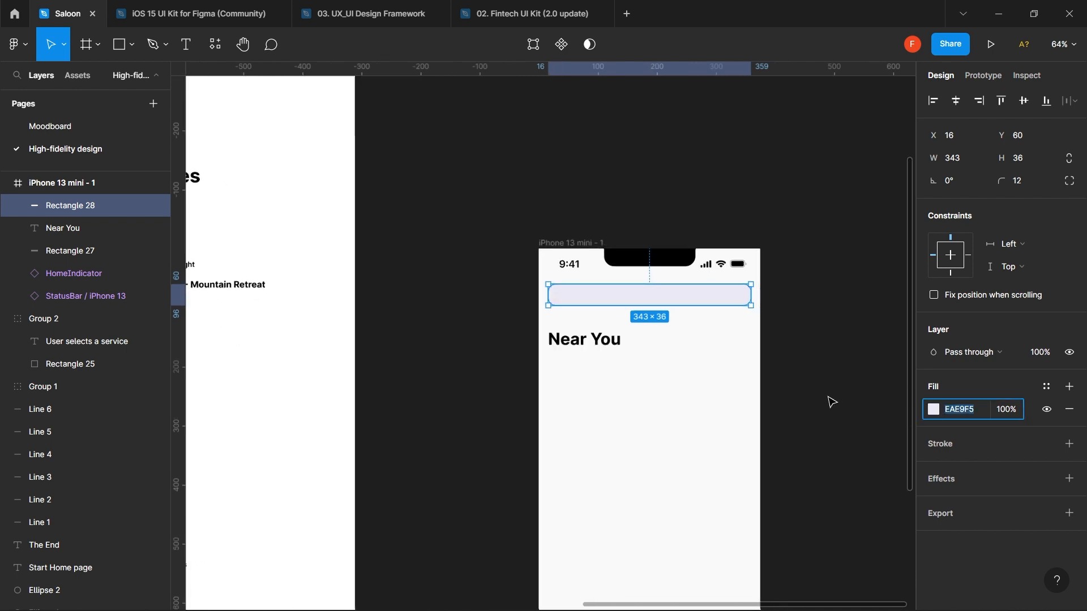
scroll(790, 442, up, 4)
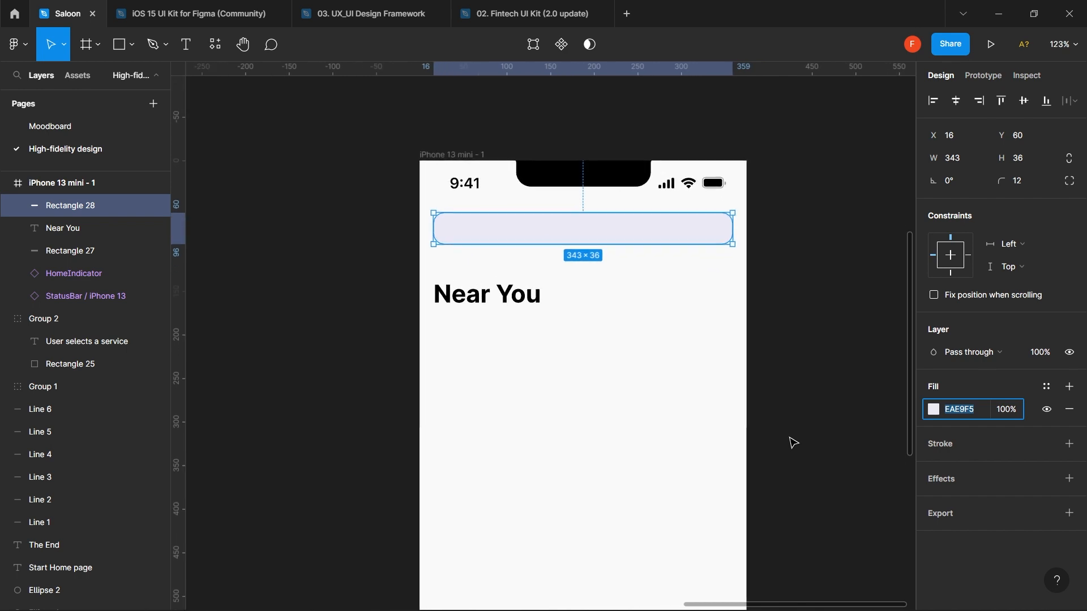
click(933, 409)
click(933, 409)
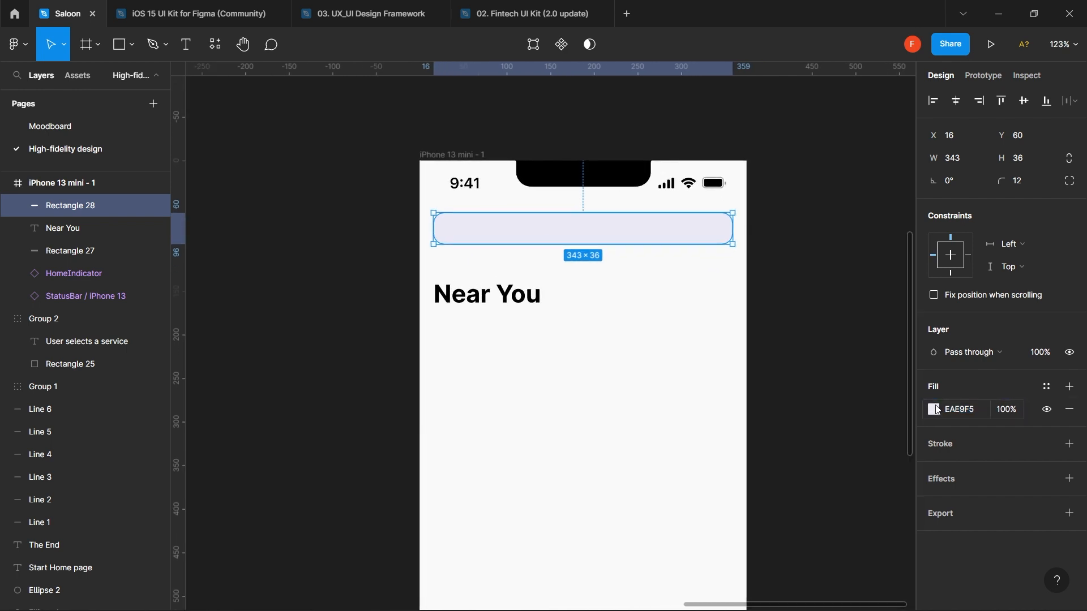
click(933, 410)
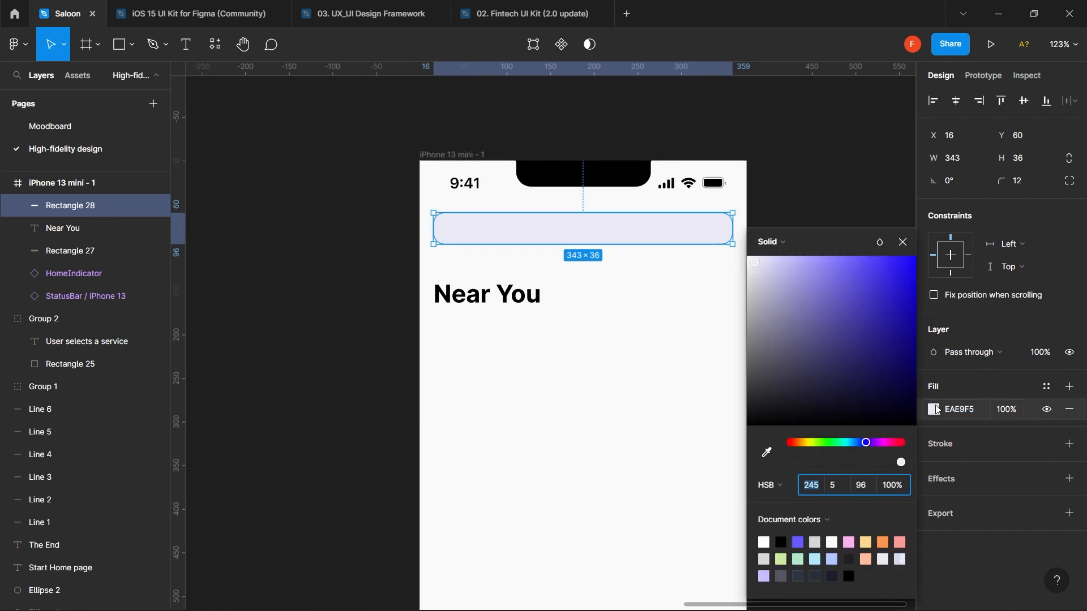
click(860, 488)
text(92)
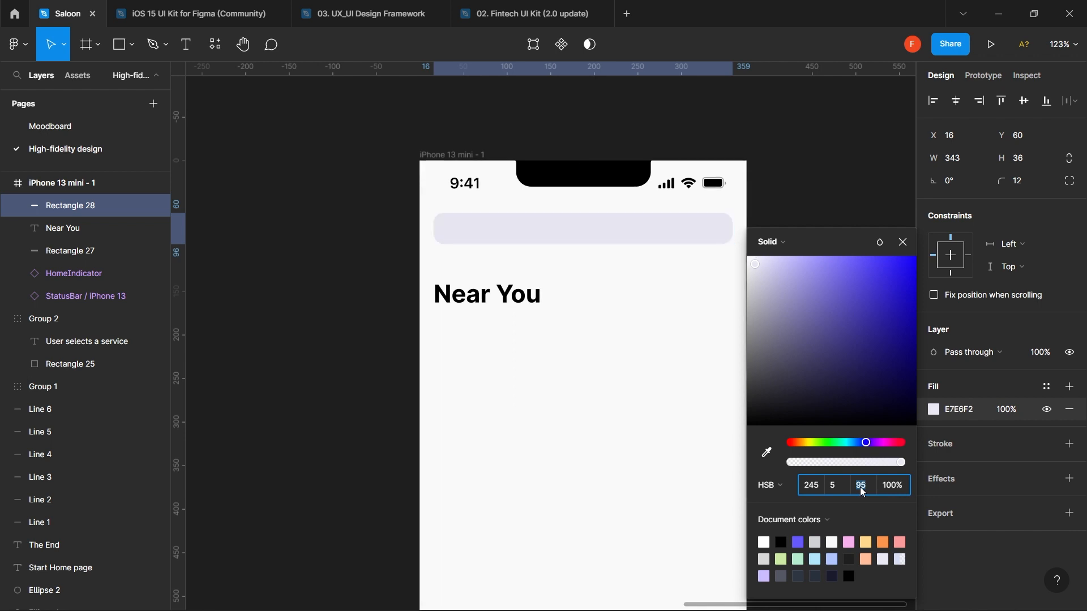
key(Return)
- Raise the fill brightness to 97 and reduce saturation to 3
key(Up)
key(Up)
key(Up)
key(Up)
key(Up)
key(Up)
click(840, 488)
key(Down)
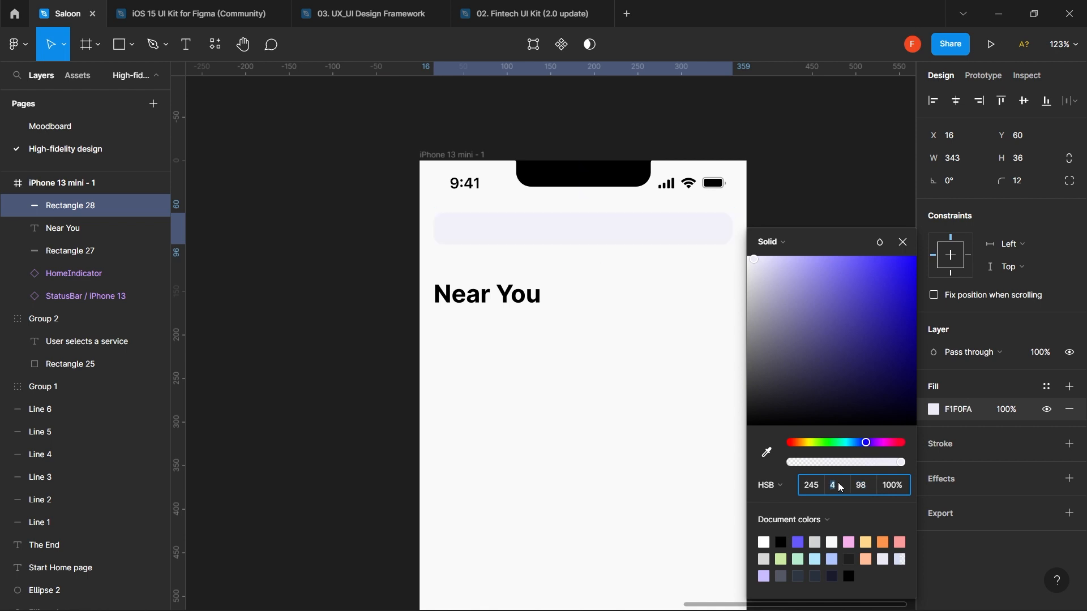
key(Down)
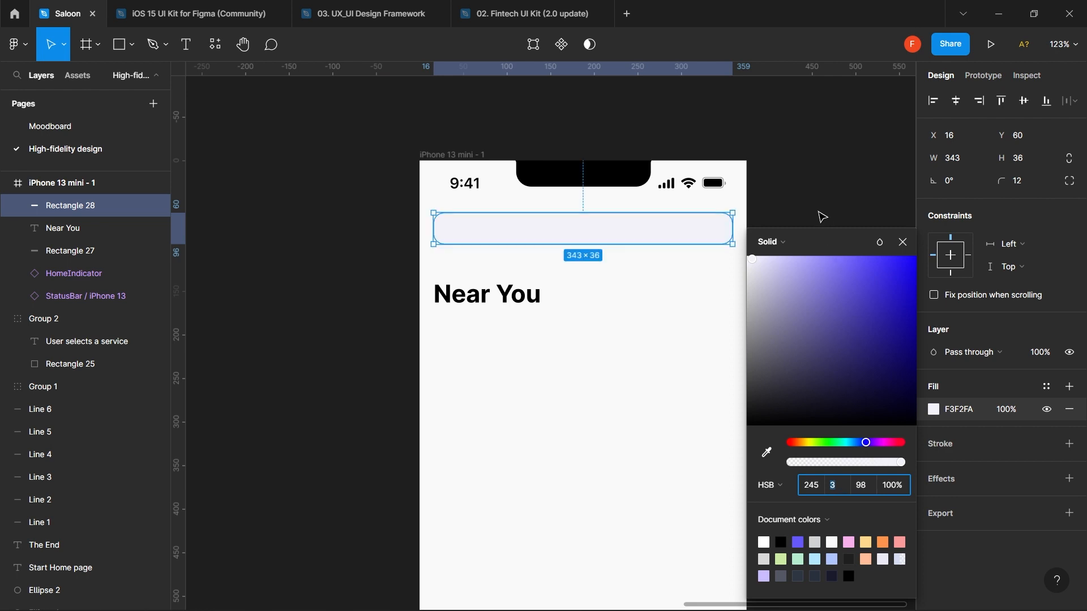
click(821, 217)
- Test fill saturation 4 with brightness 97 and preview a darker lavender
click(696, 225)
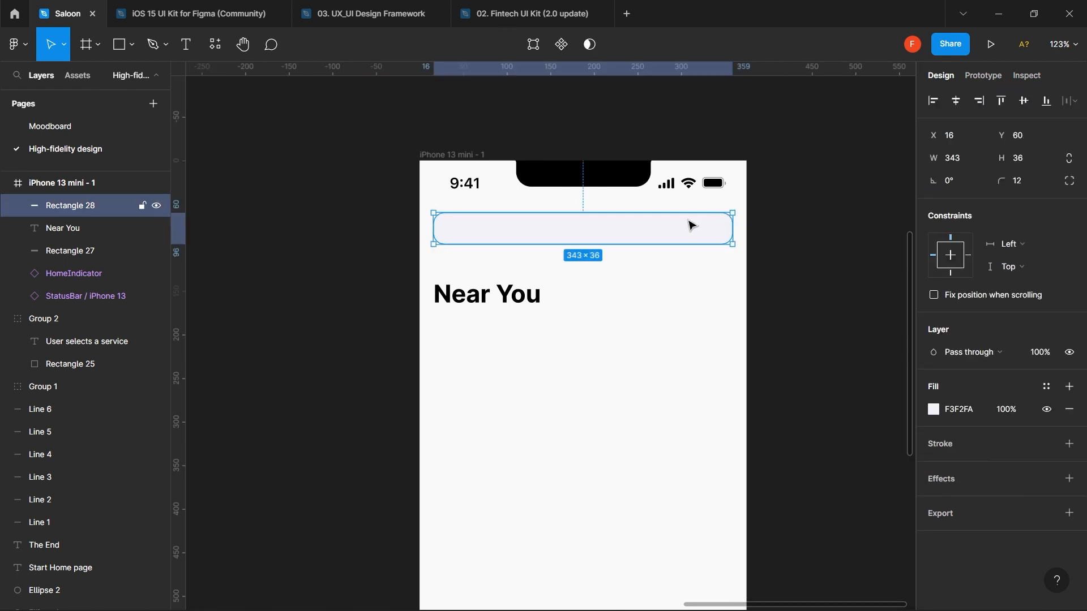
click(934, 410)
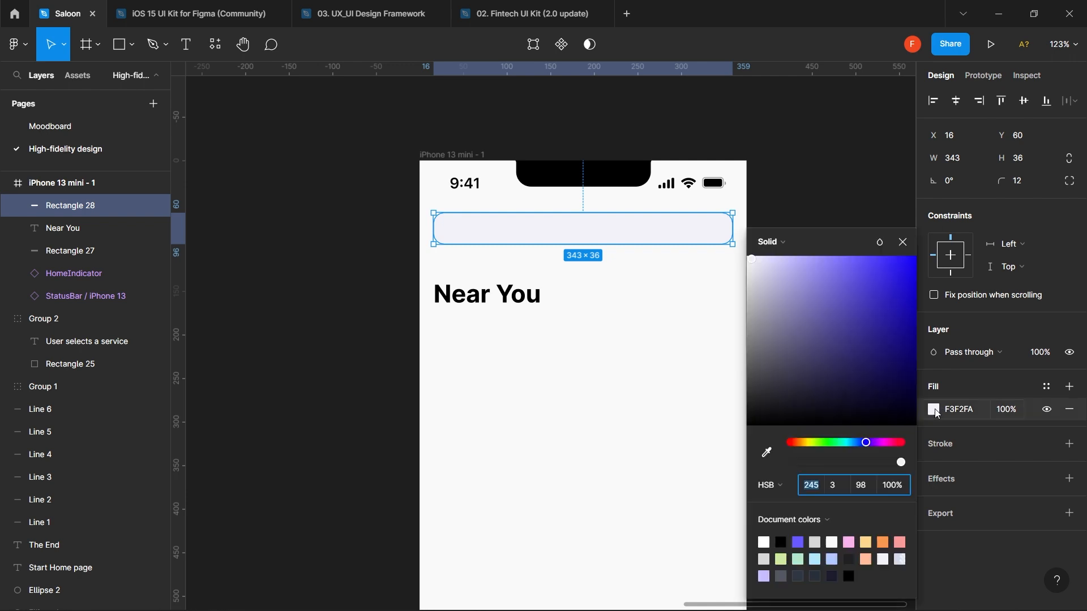
click(840, 489)
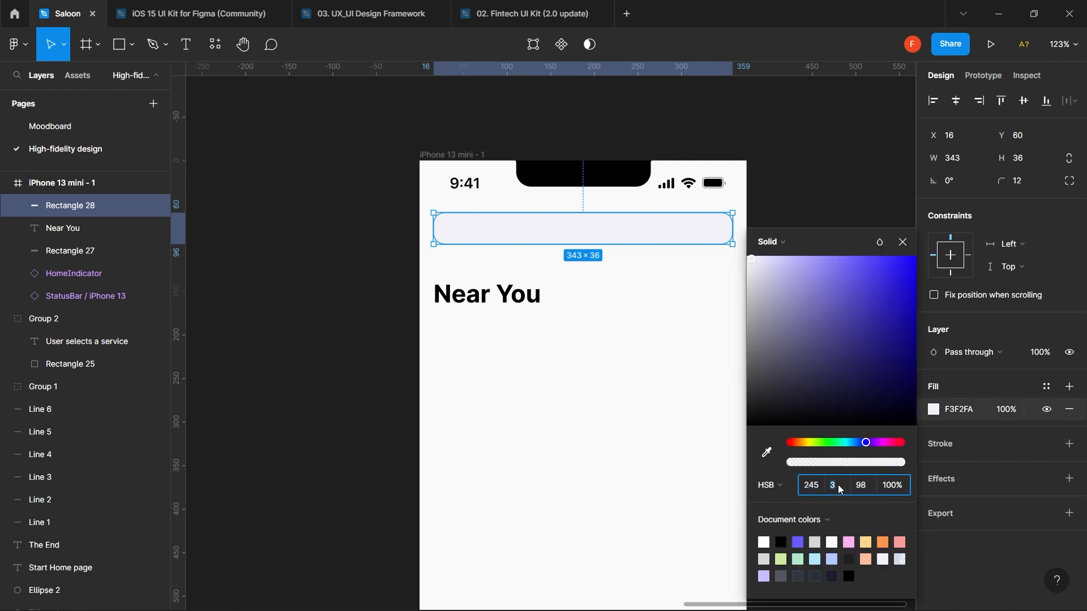
key(Up)
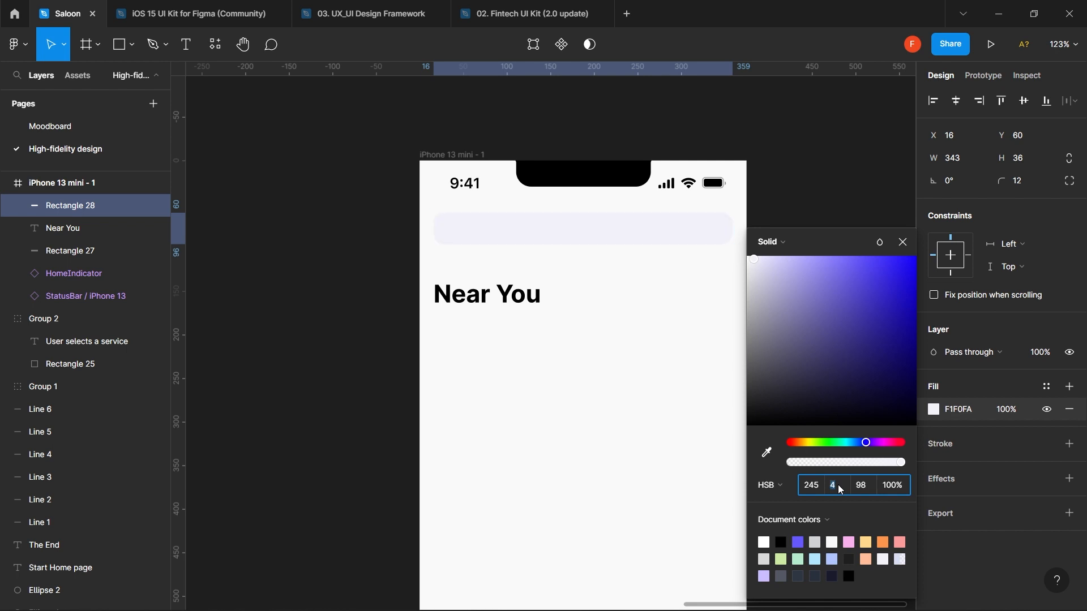
click(865, 490)
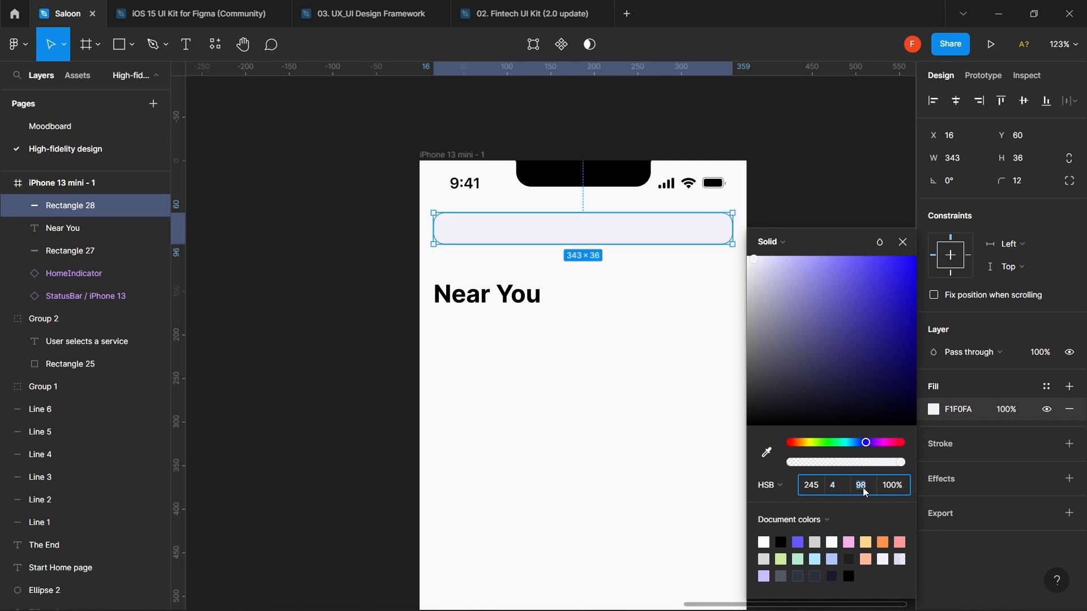
key(Down)
key(Down)
click(836, 489)
click(869, 490)
click(835, 489)
mouse_move(759, 268)
mouse_down()
mouse_move(765, 287)
mouse_move(821, 269)
mouse_move(819, 299)
mouse_move(780, 295)
mouse_move(754, 272)
mouse_up()
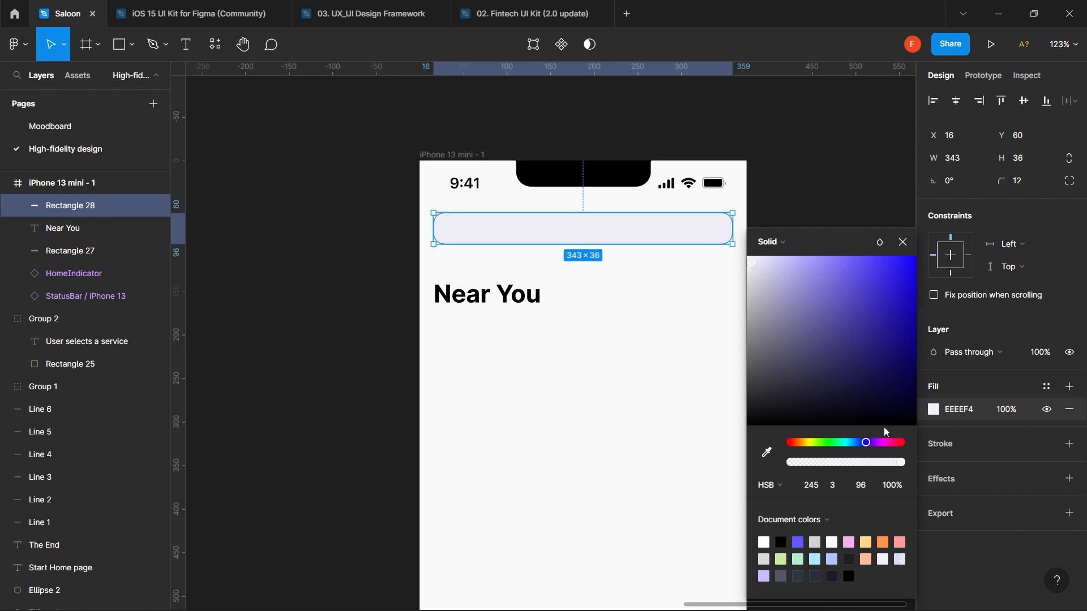
- Finalise the fill at saturation 4 and brightness 95, giving E9E9F2
click(843, 490)
key(Up)
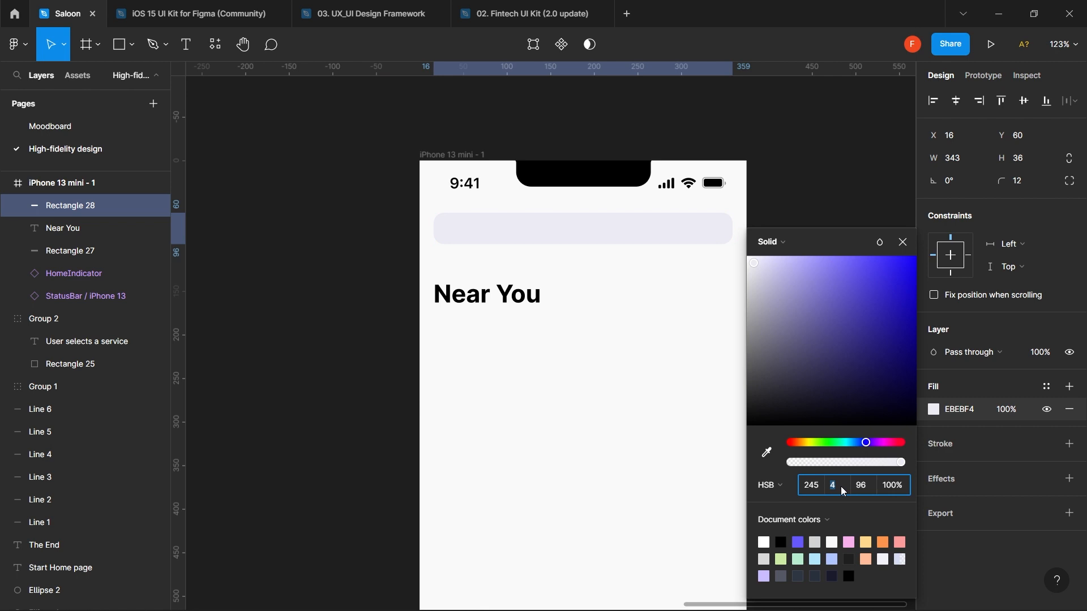
click(869, 491)
key(Down)
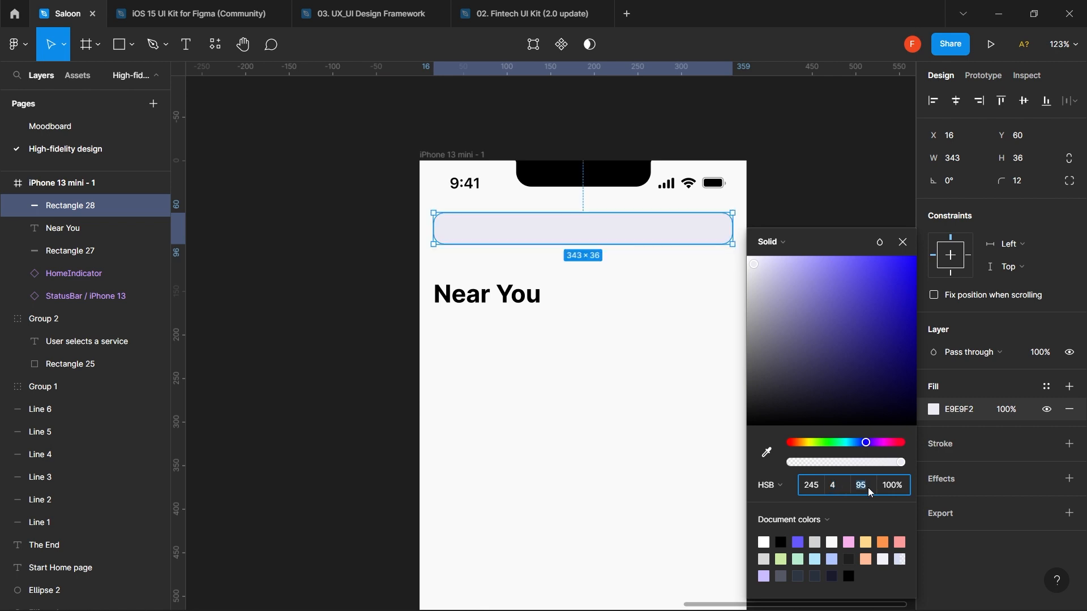
click(583, 340)
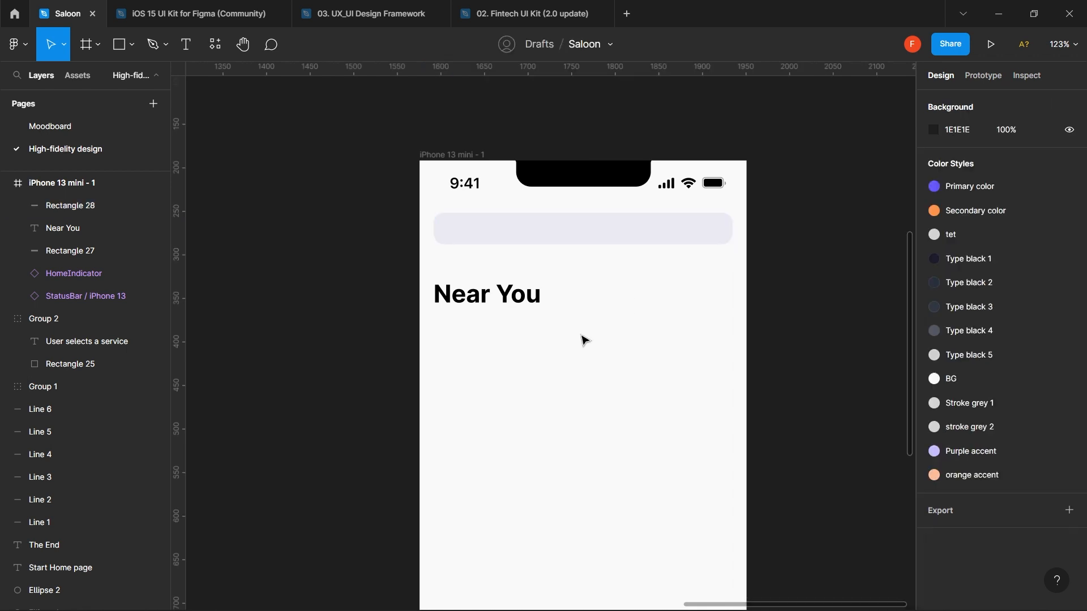
- Find Material Symbols in the plugins list under Recents and run it
click(215, 47)
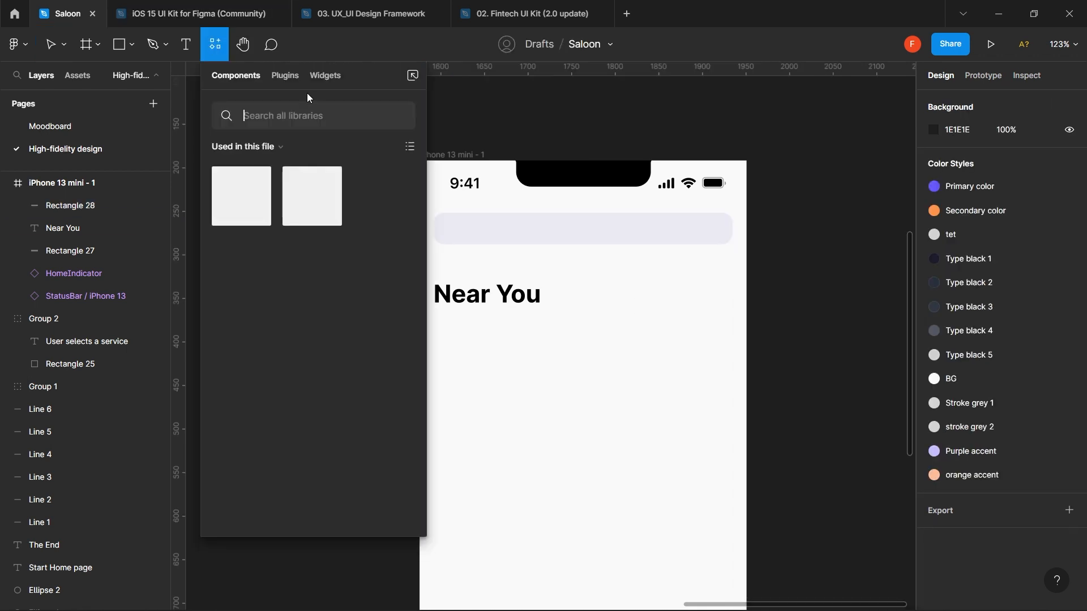
click(214, 50)
click(223, 52)
click(290, 76)
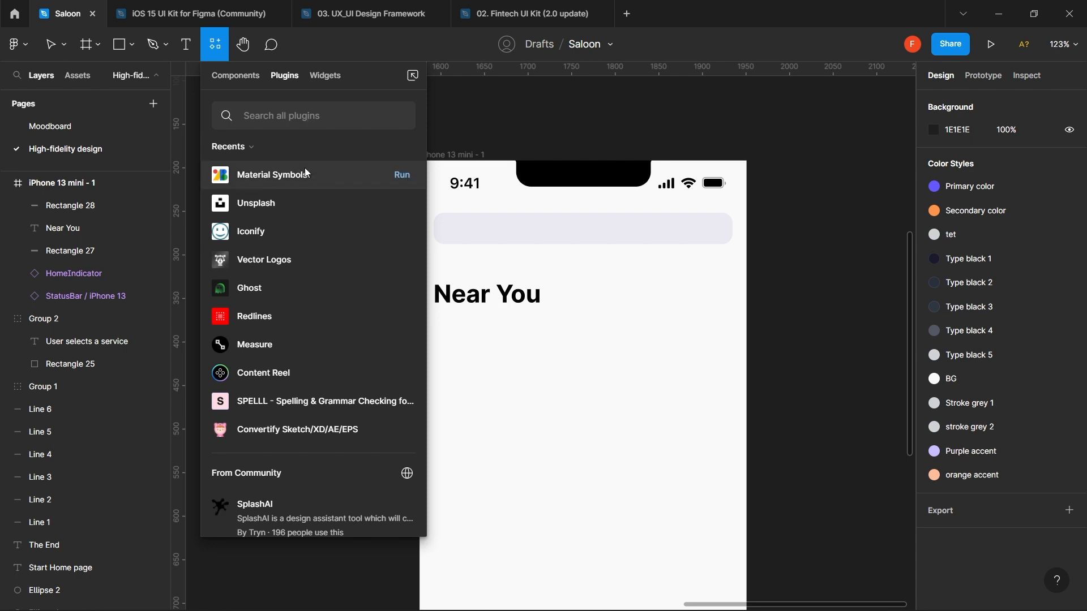
click(303, 120)
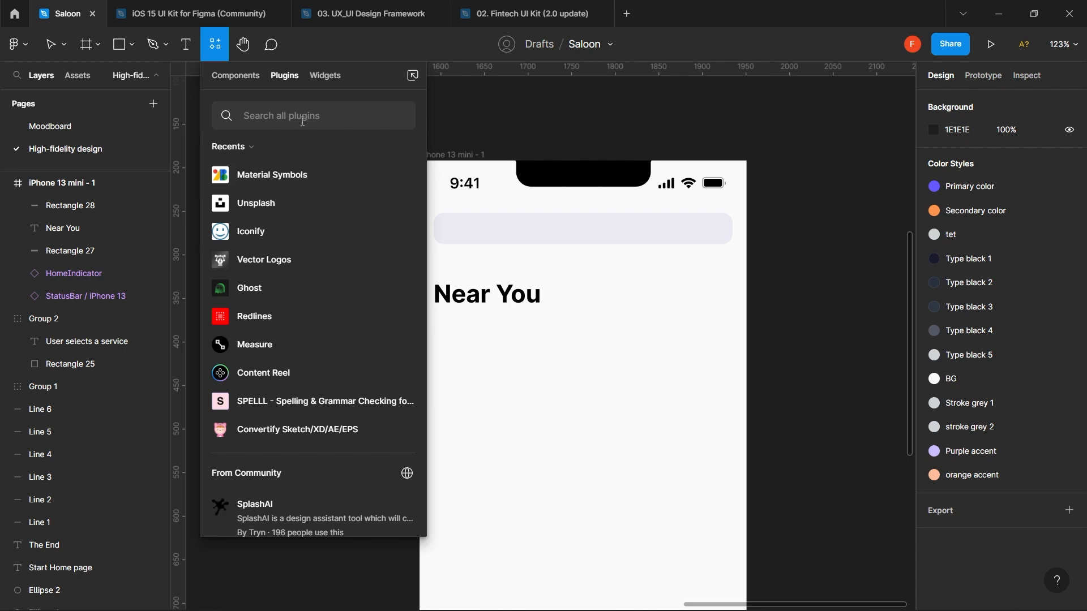
text(materi)
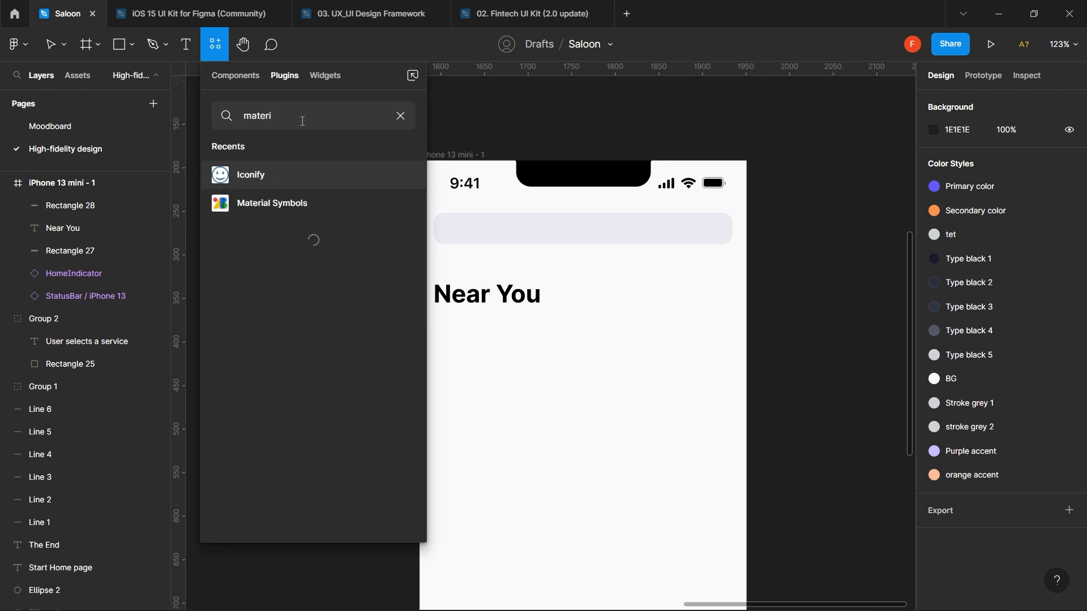
key(BackSpace)
key(BackSpace)
key(BackSpace)
key(BackSpace)
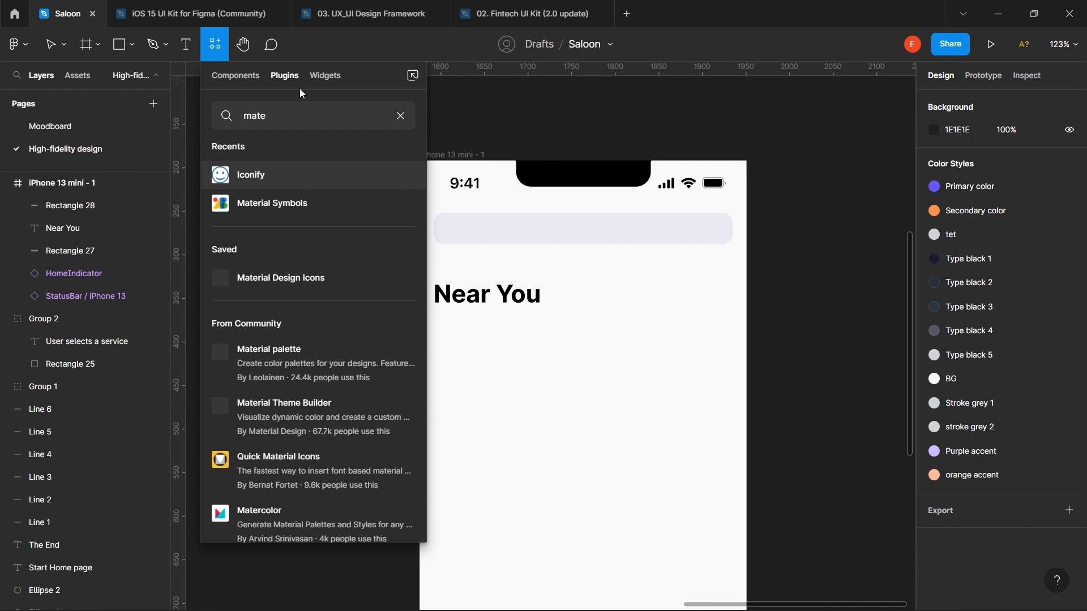
key(BackSpace)
key(BackSpace)
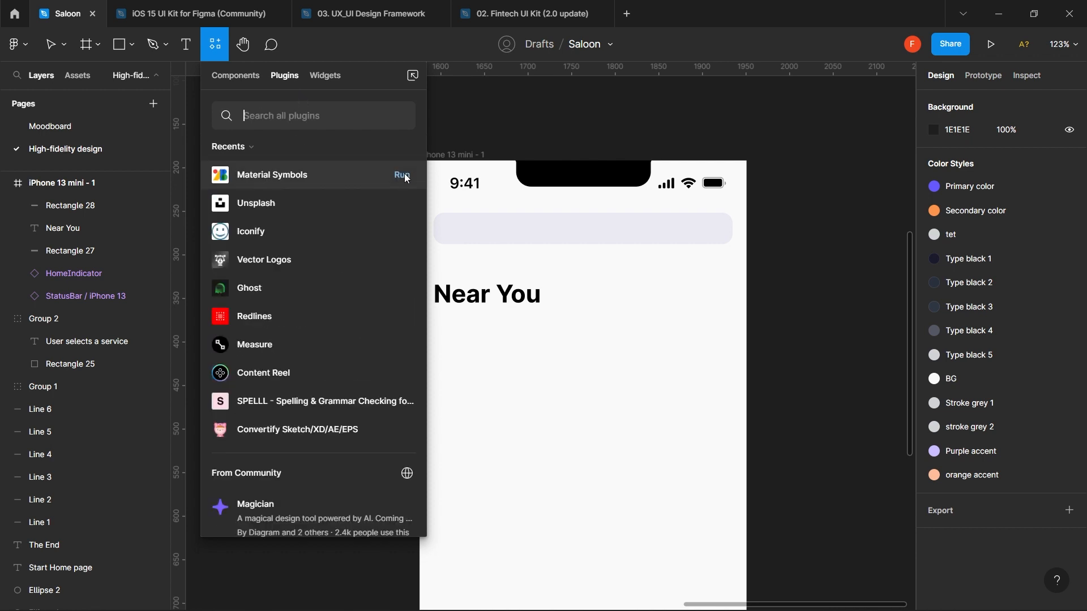
click(403, 176)
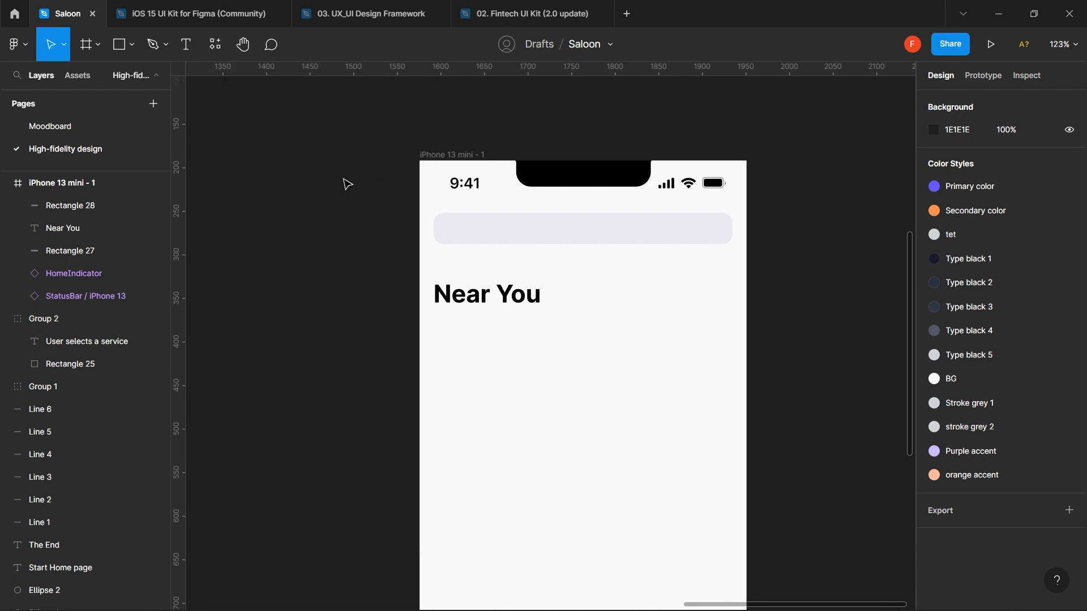
click(513, 303)
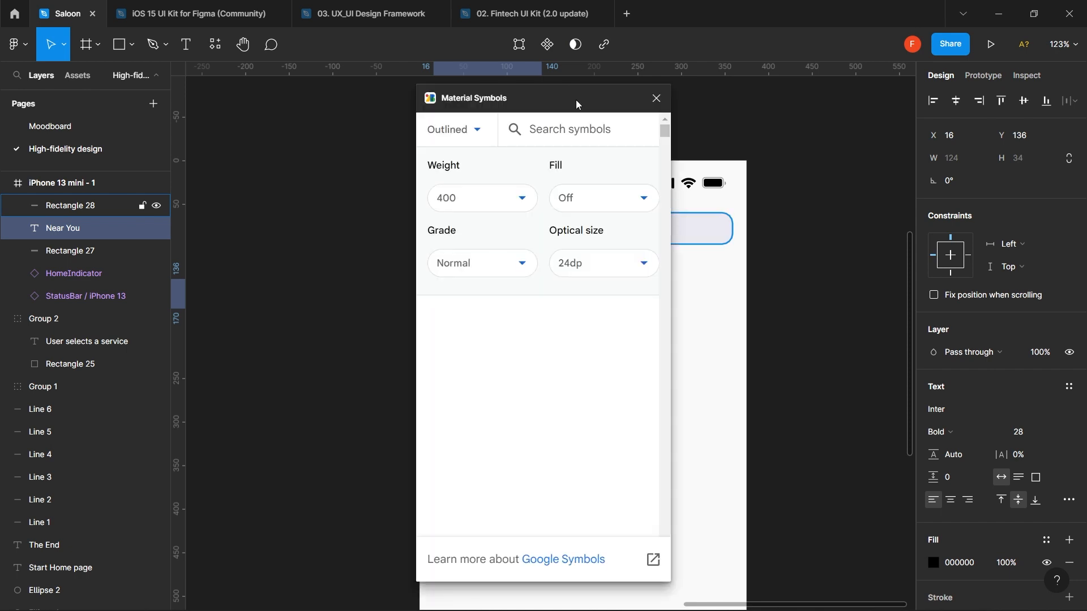
- Search icons for 'sear' and try weight 600 before returning to 400
drag(552, 110, 399, 138)
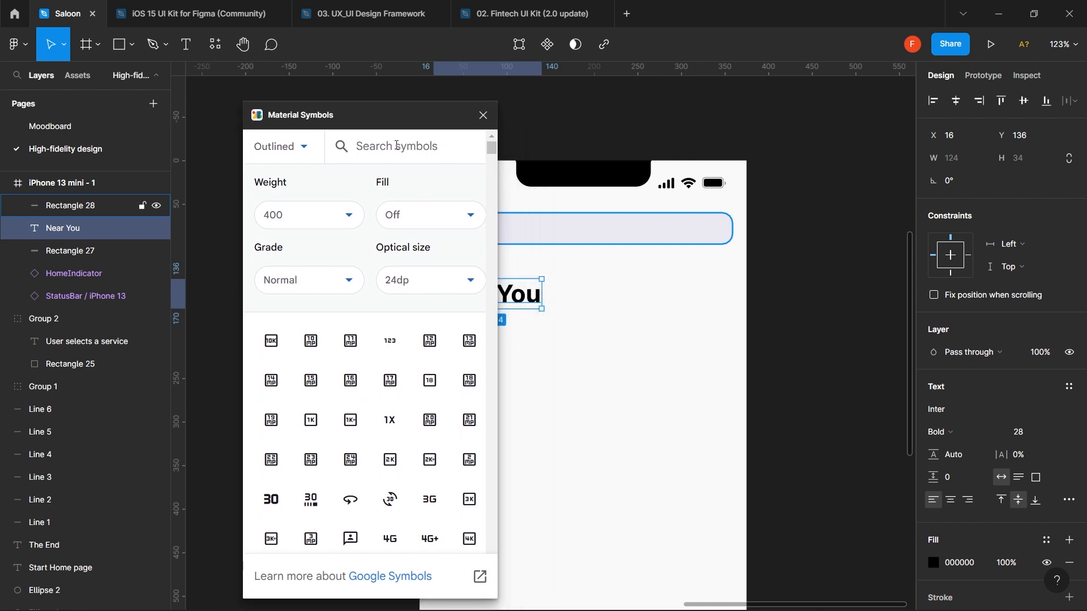
text(search)
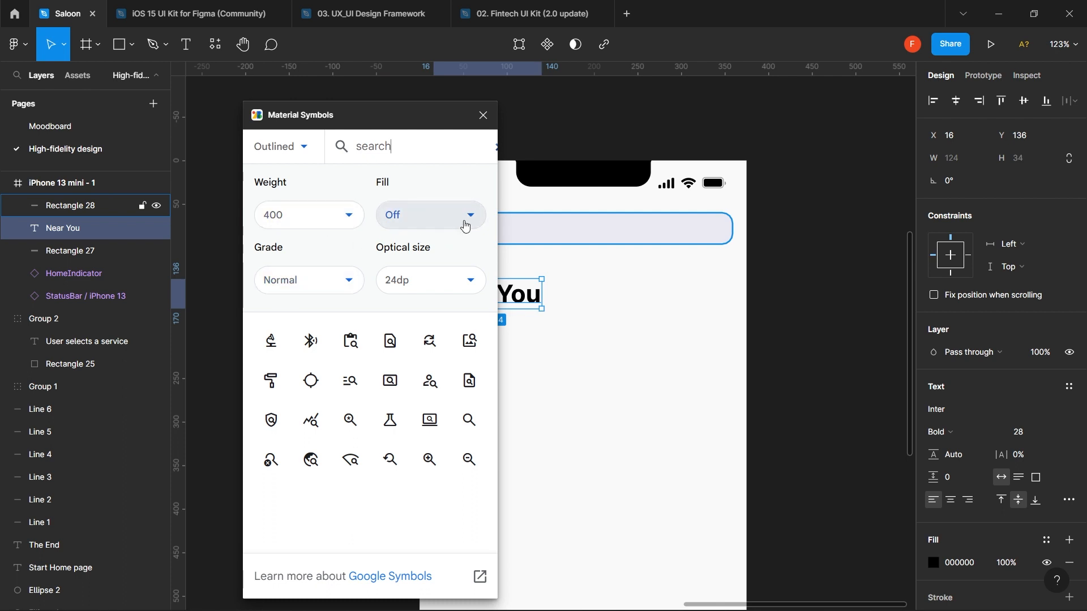
click(342, 216)
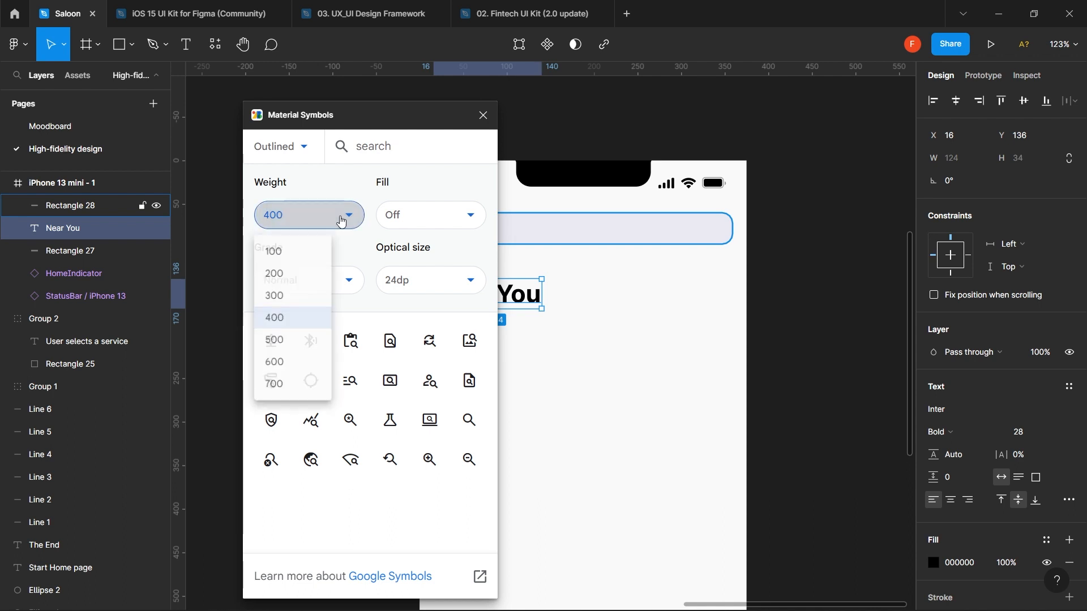
click(287, 364)
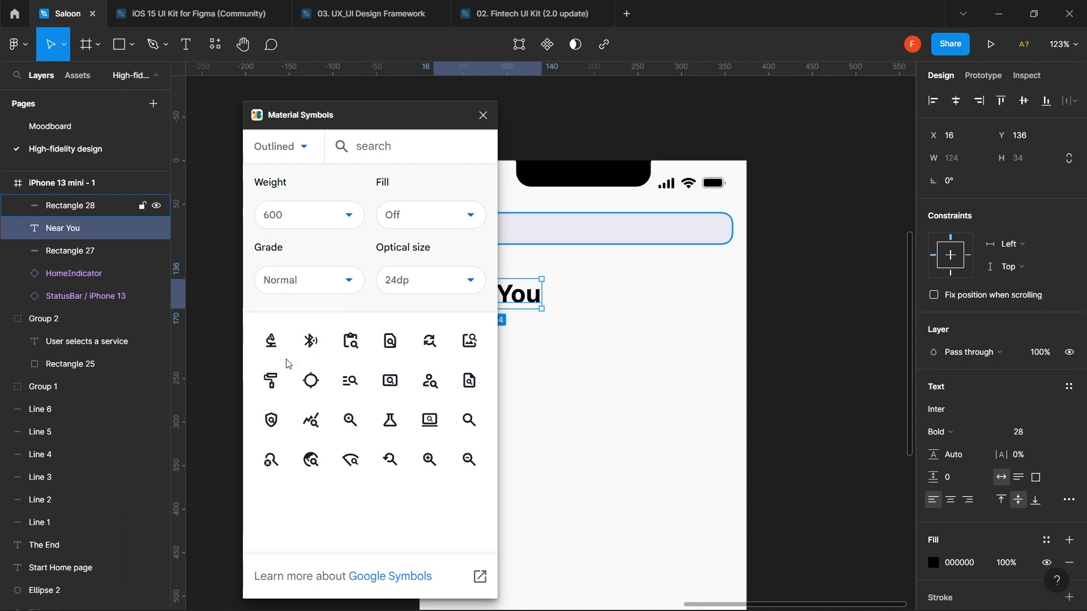
click(334, 215)
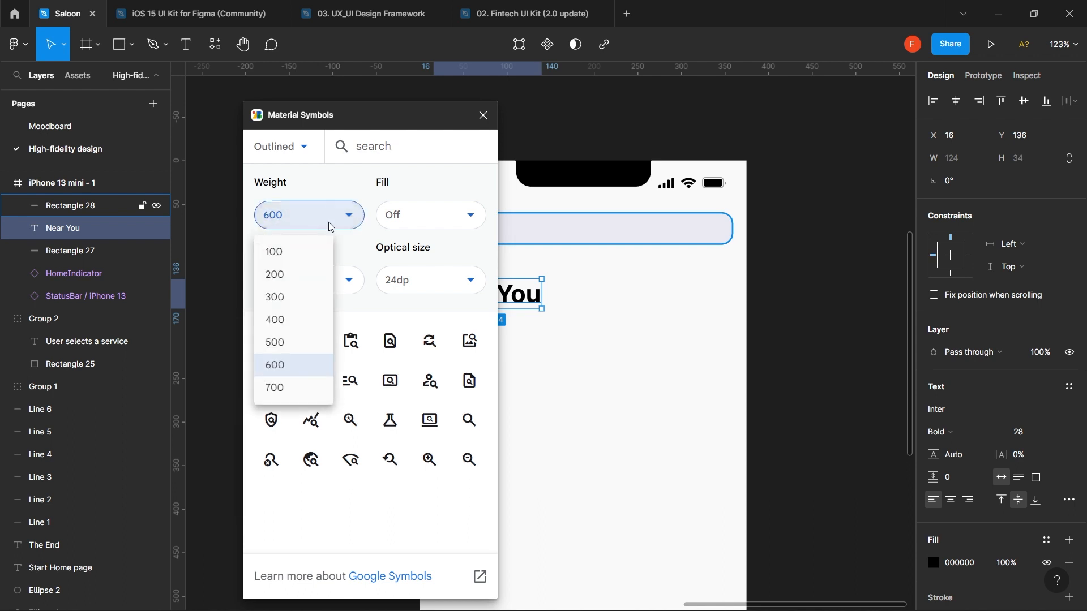
click(295, 320)
- Try the Emphasis and Dark theme grades, then keep grade Normal
click(351, 287)
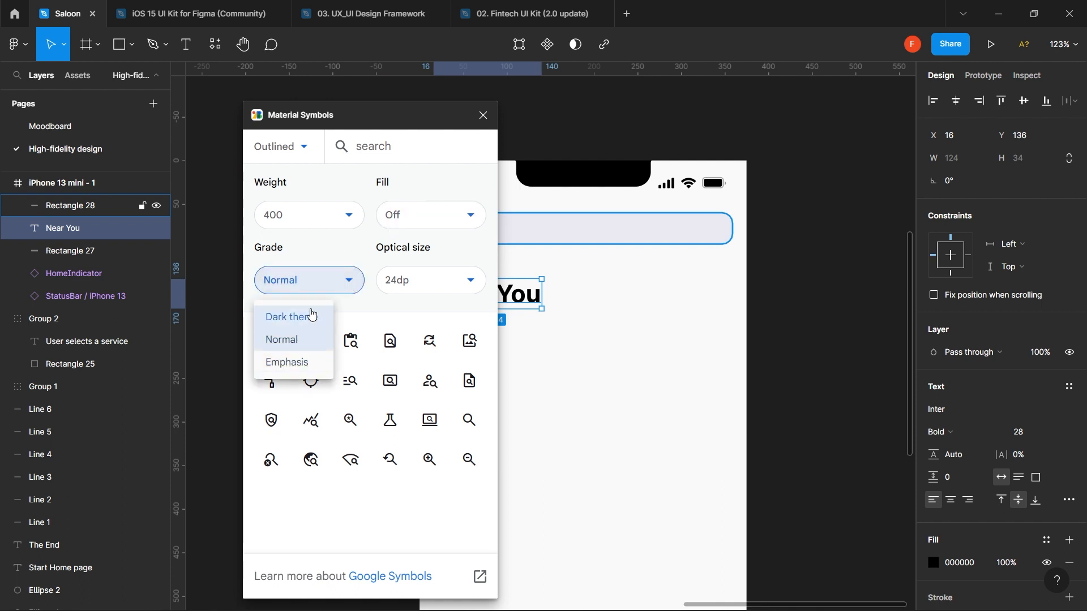
click(302, 369)
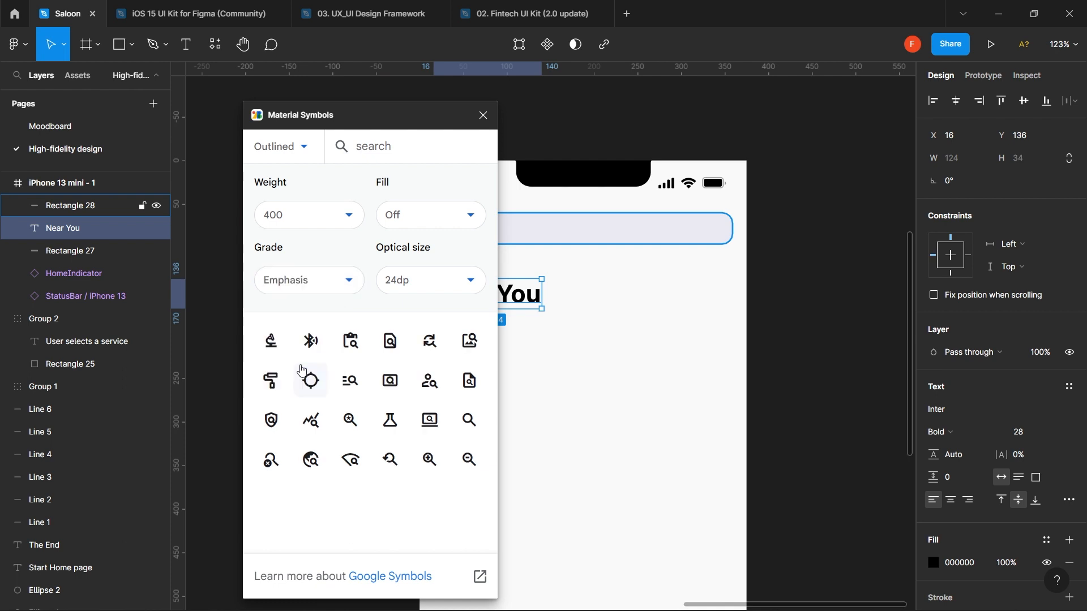
click(344, 281)
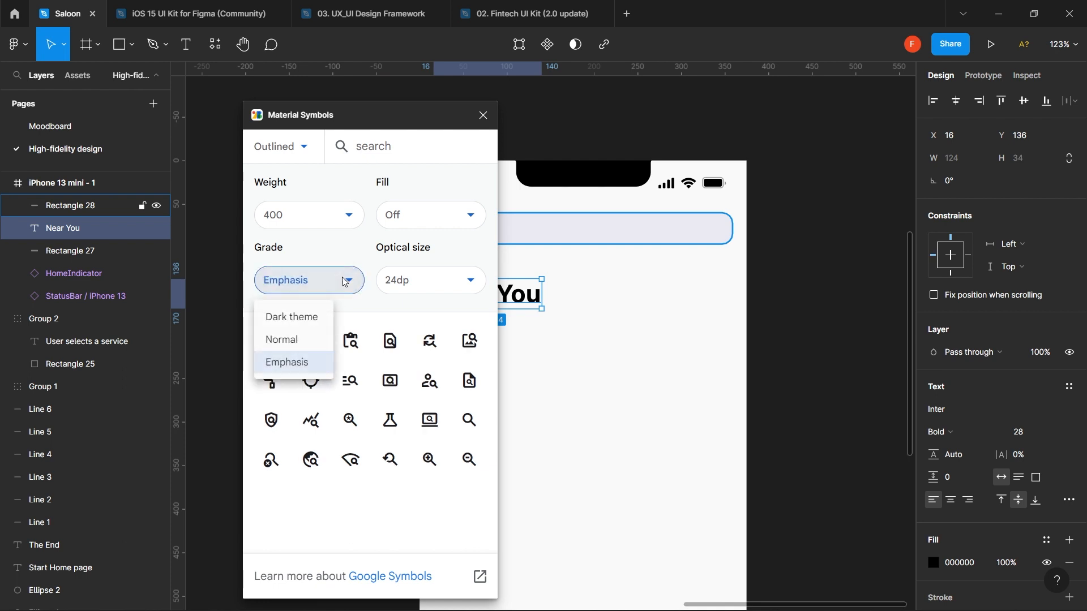
click(318, 317)
click(348, 281)
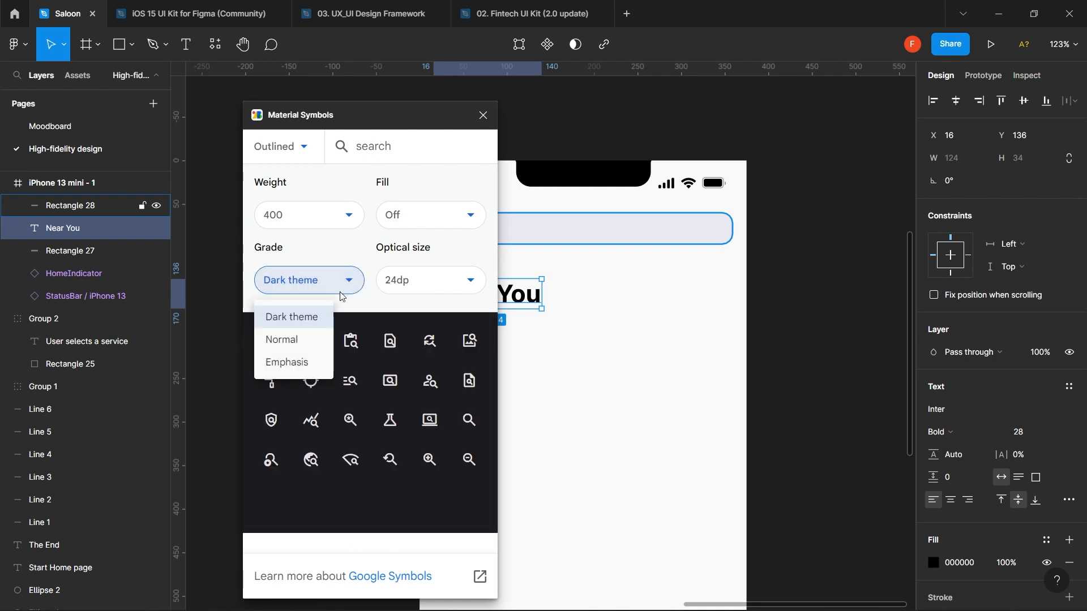
click(310, 338)
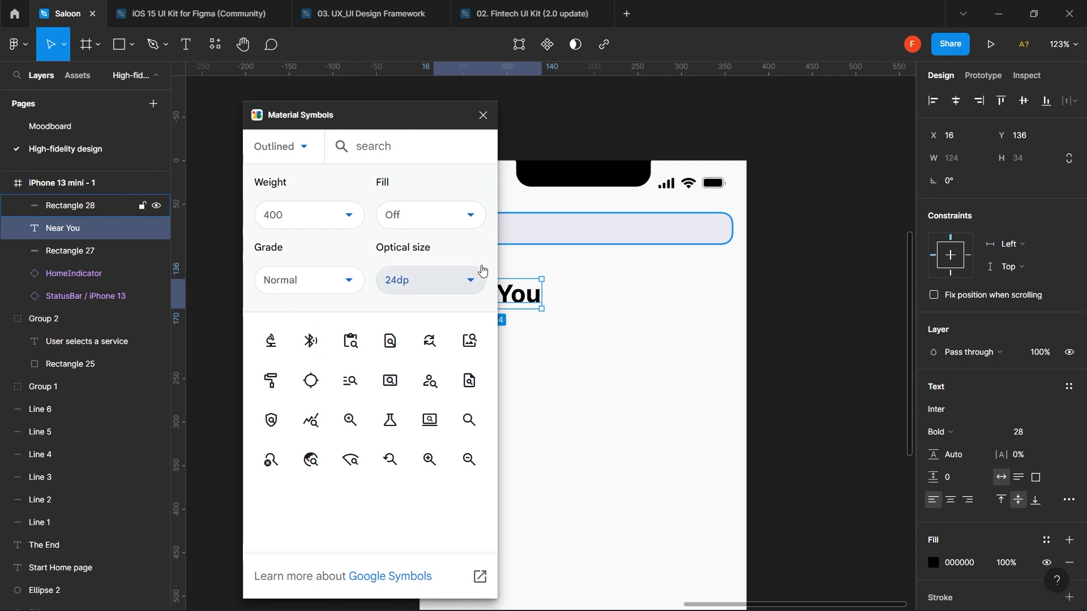
- Change the icon optical size from 24dp to 20dp
click(467, 282)
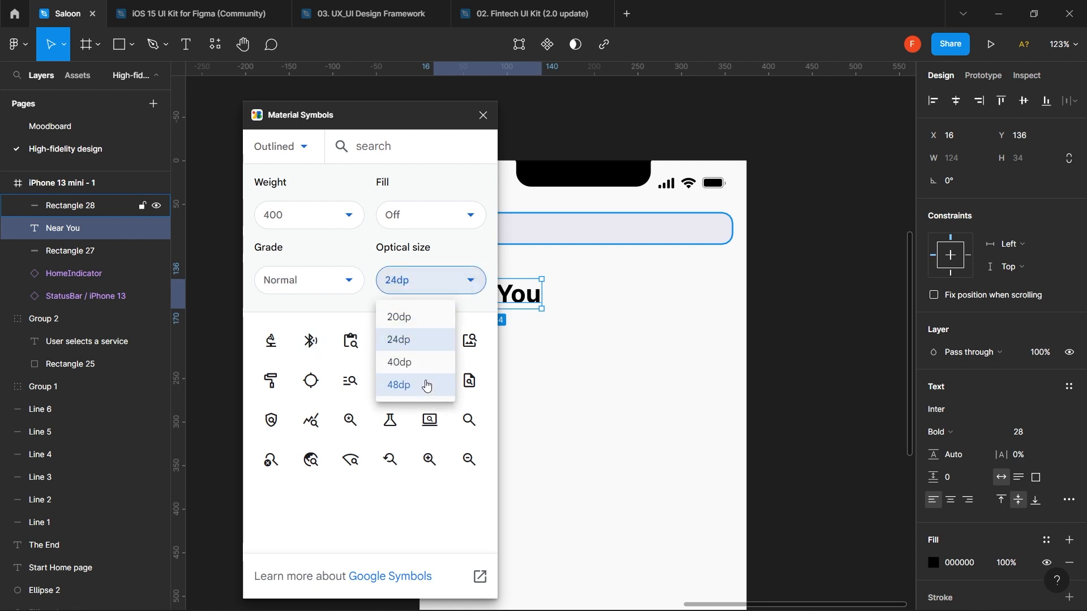
click(427, 343)
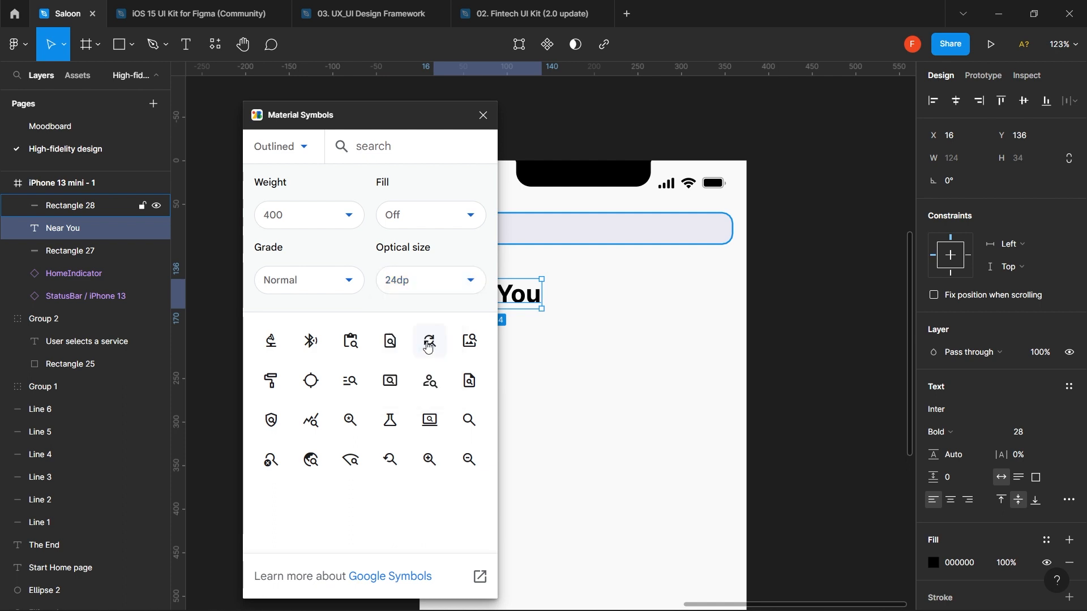
click(460, 283)
click(421, 322)
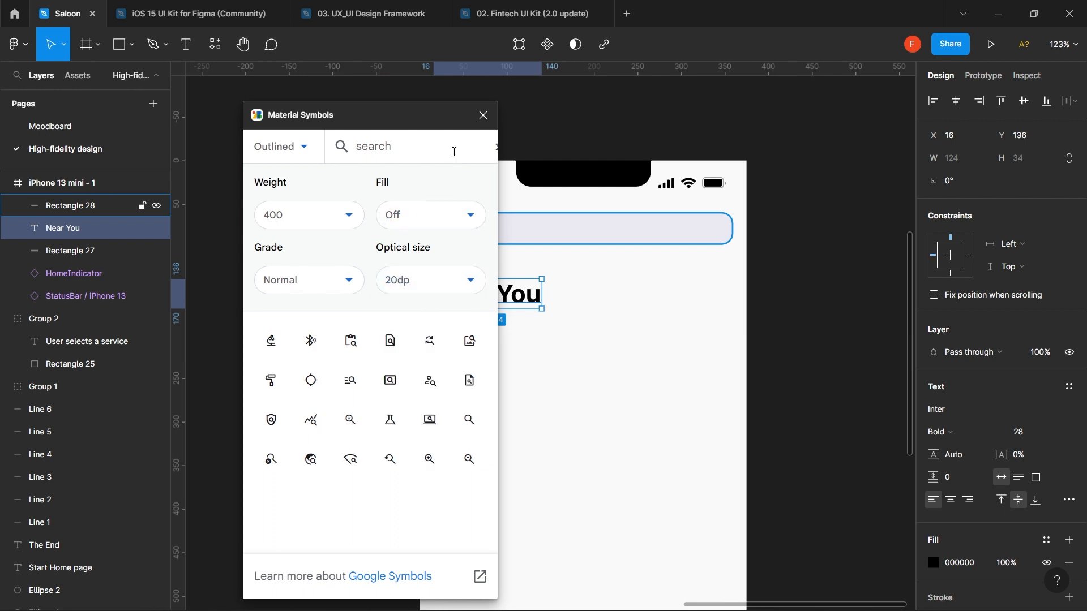
- Insert the 20×20 search icon and drag it into the search bar
click(468, 422)
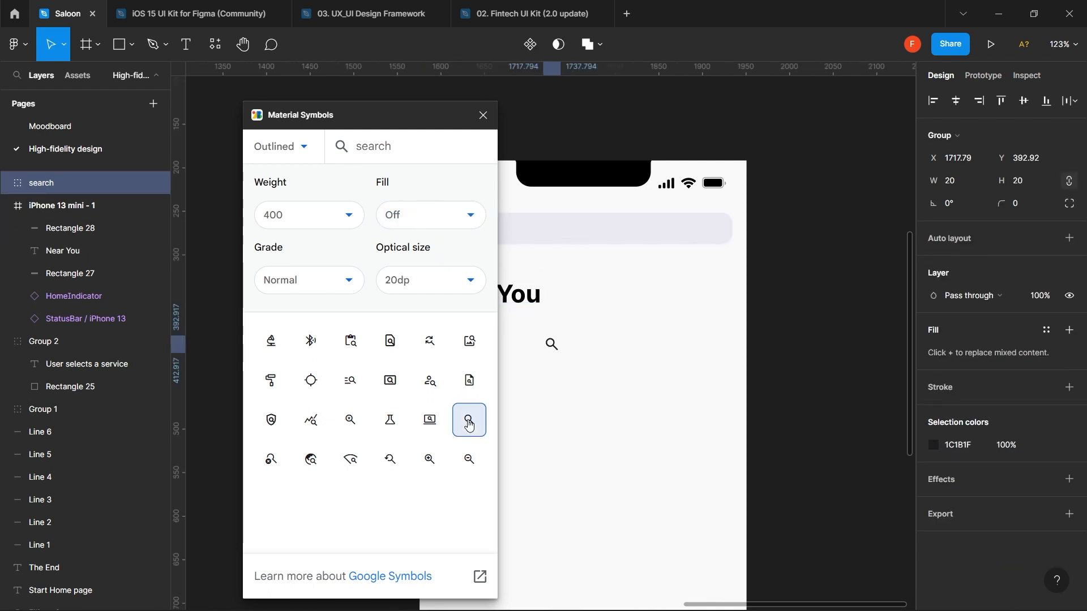
click(580, 338)
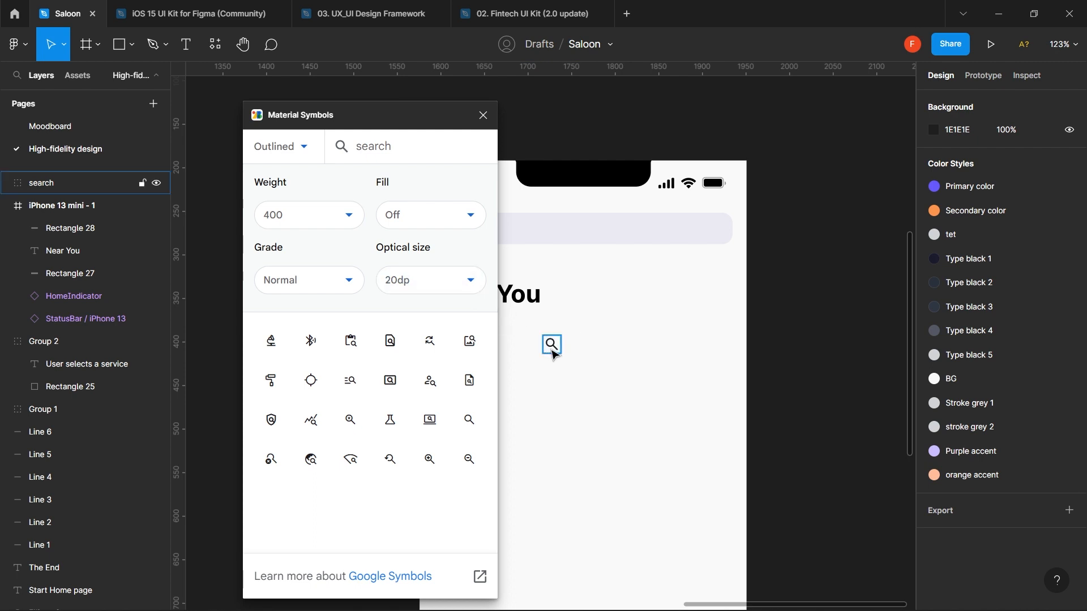
drag(554, 349, 566, 230)
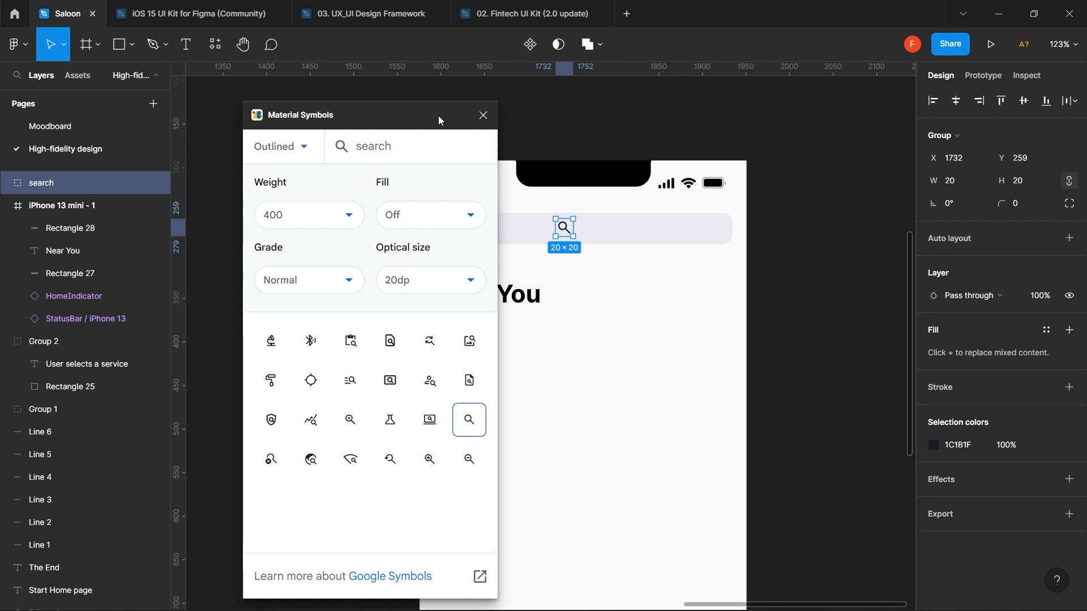
click(558, 116)
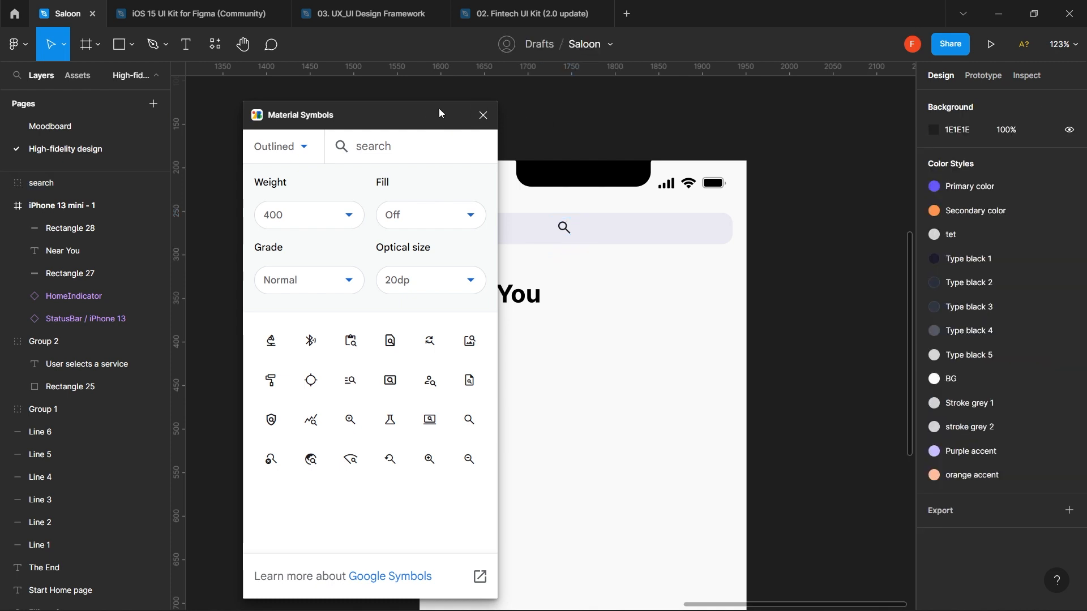
drag(439, 113, 613, 113)
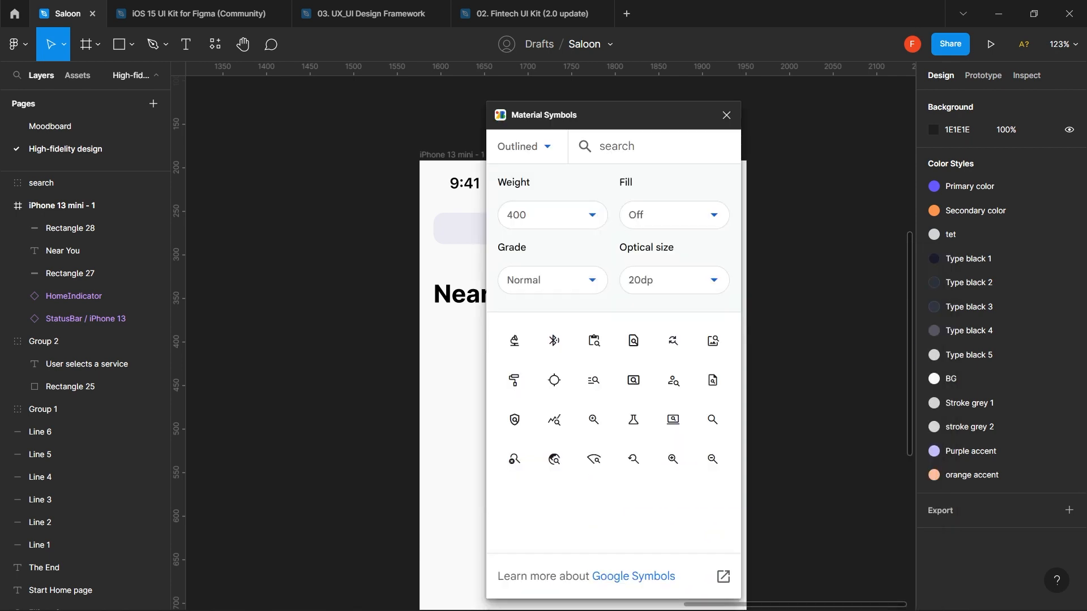
- Close the plugin and position the search icon at the bar's left end
click(727, 116)
ctrl+scroll(607, 209, up, 10)
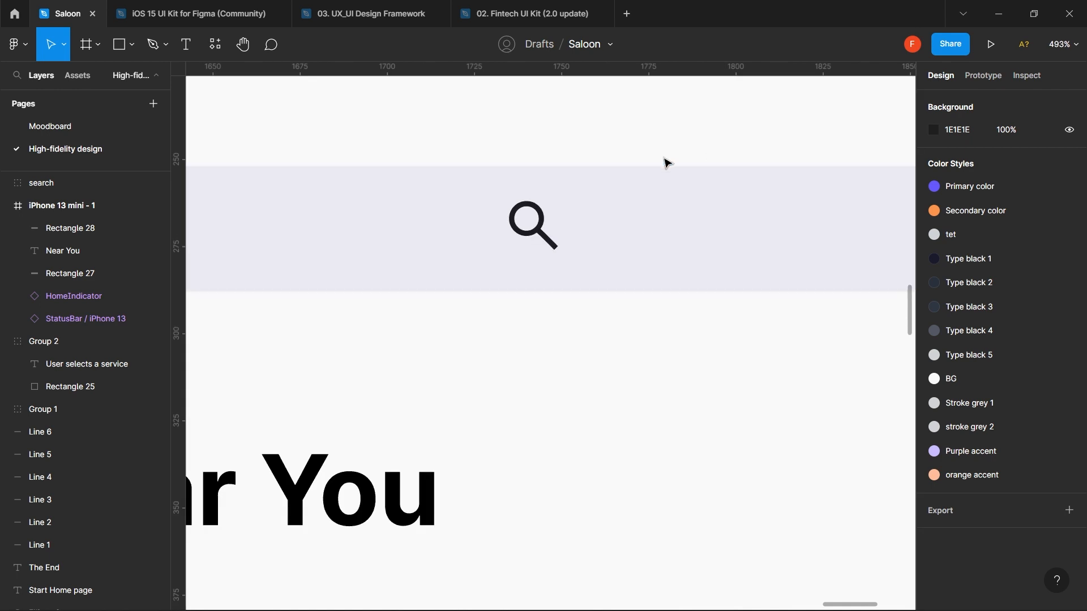
drag(217, 249, 706, 343)
scroll(541, 241, right, 10)
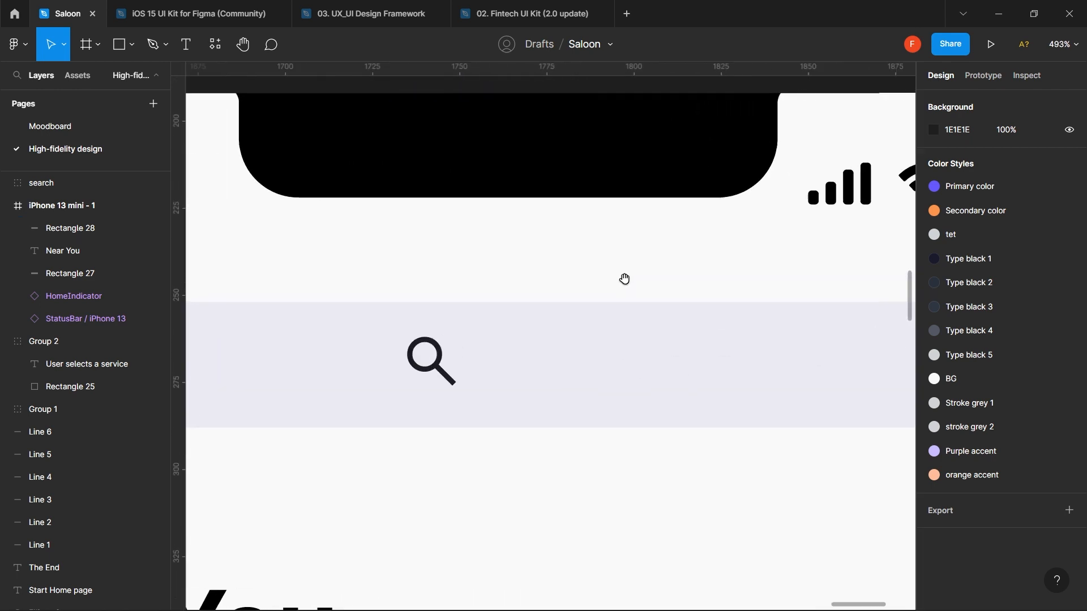
scroll(602, 238, down, 3)
scroll(601, 238, left, 5)
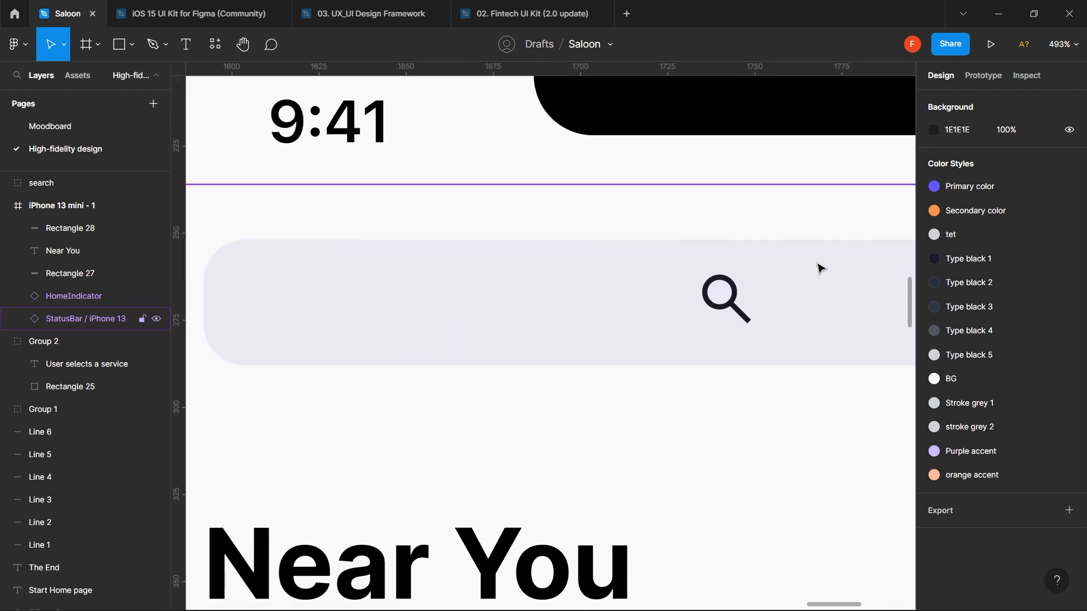
drag(737, 305, 342, 325)
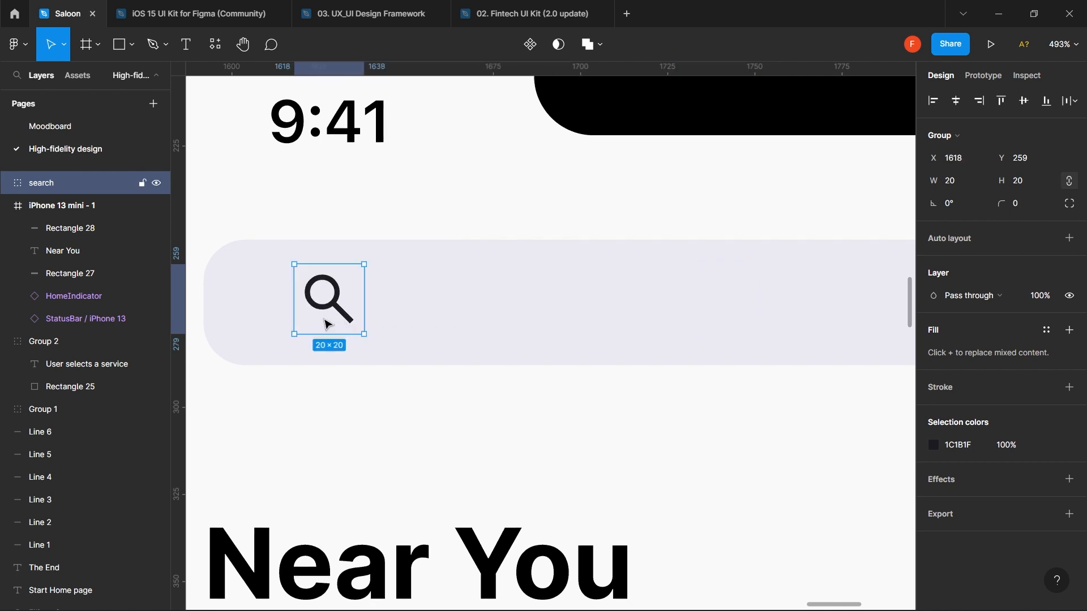
key(alt)
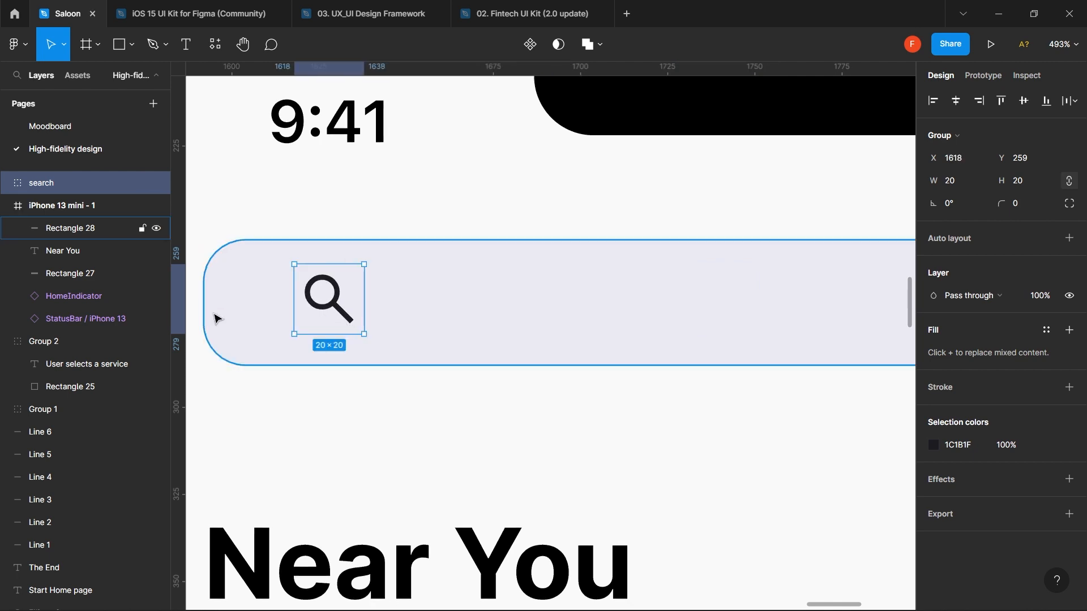
key(Left)
key(Left)
key(Left)
key(Left)
key(Left)
key(Left)
key(alt)
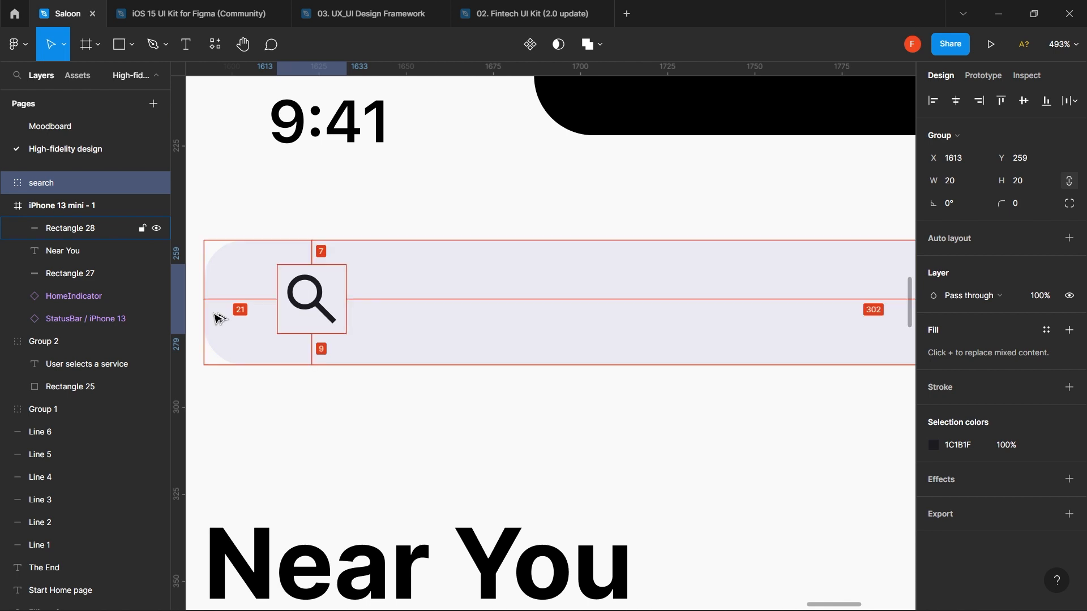
key(alt)
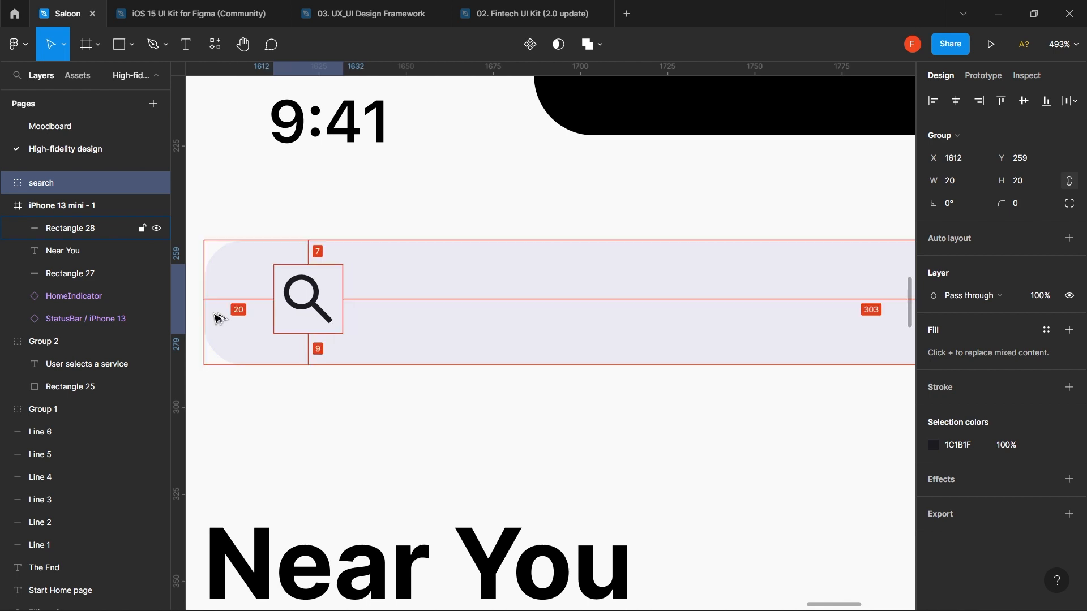
- Align the search icon to the search bar's vertical centre
shift+click(421, 320)
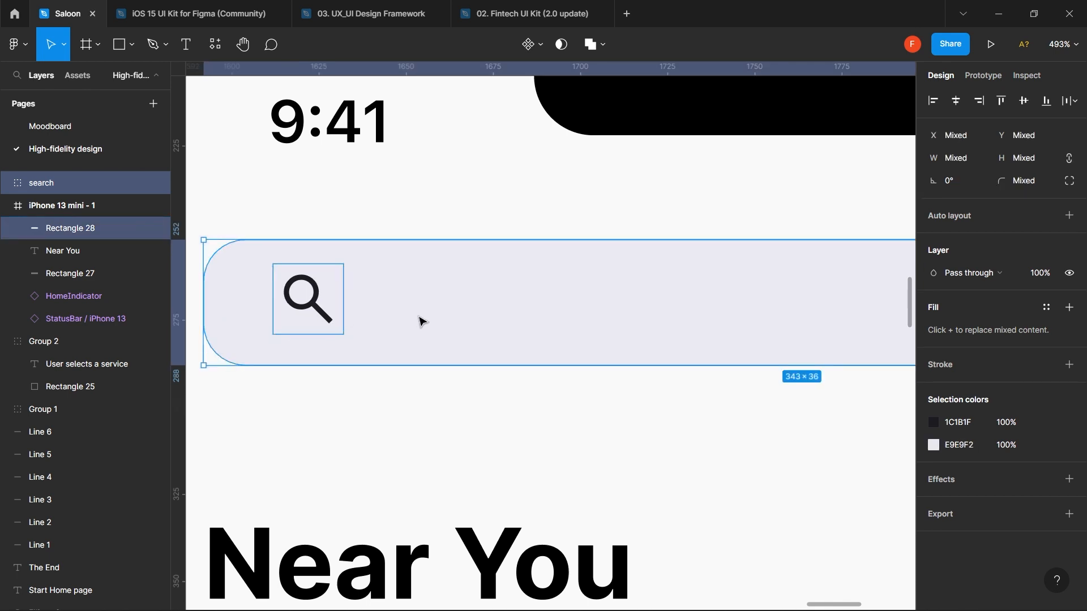
click(1024, 102)
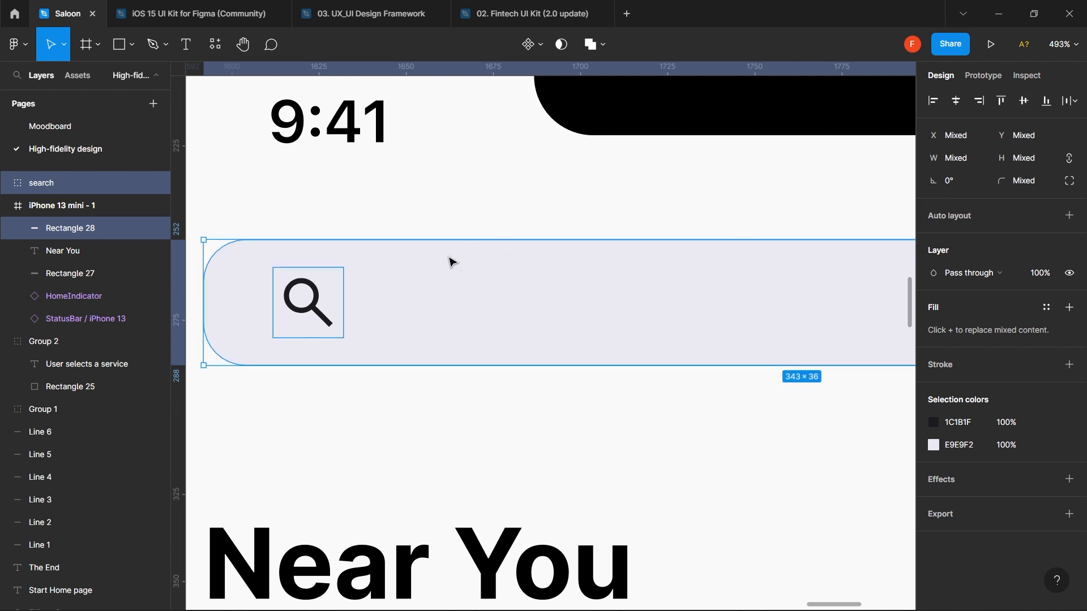
key(ctrl+z)
click(464, 216)
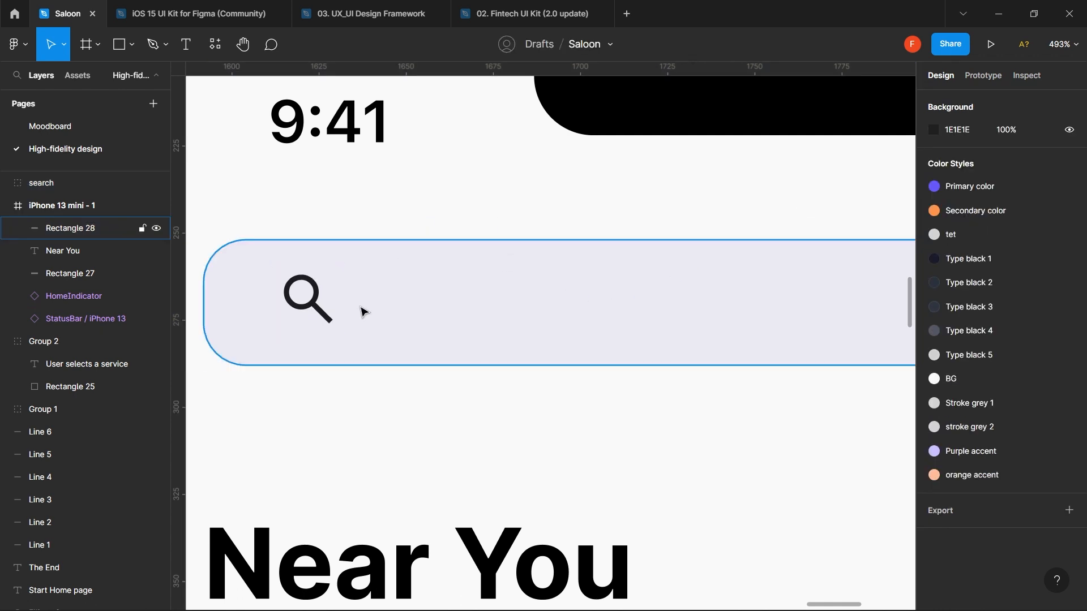
click(311, 331)
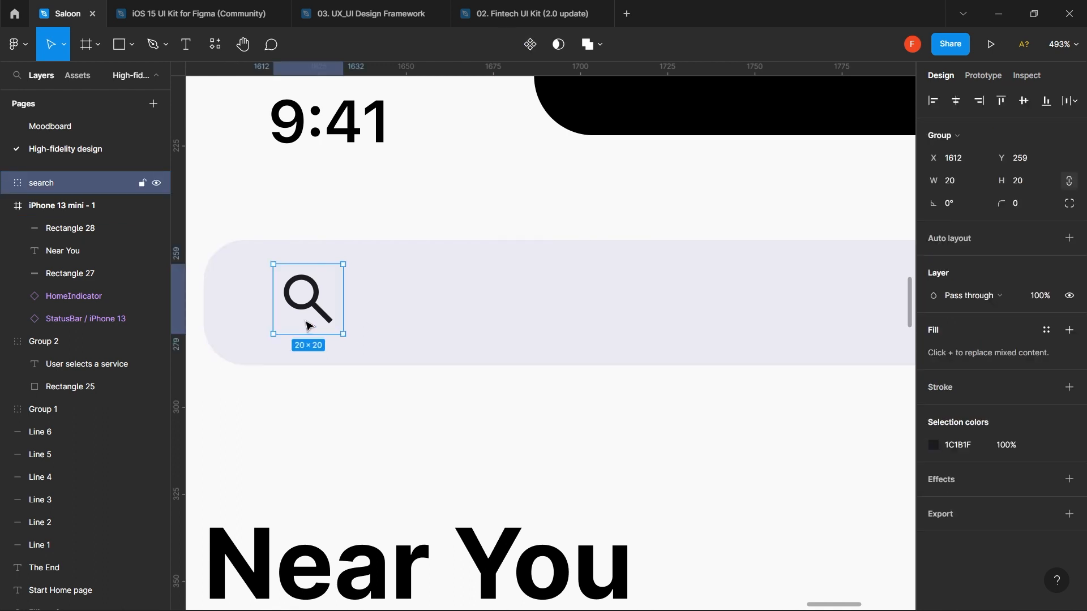
shift+click(396, 312)
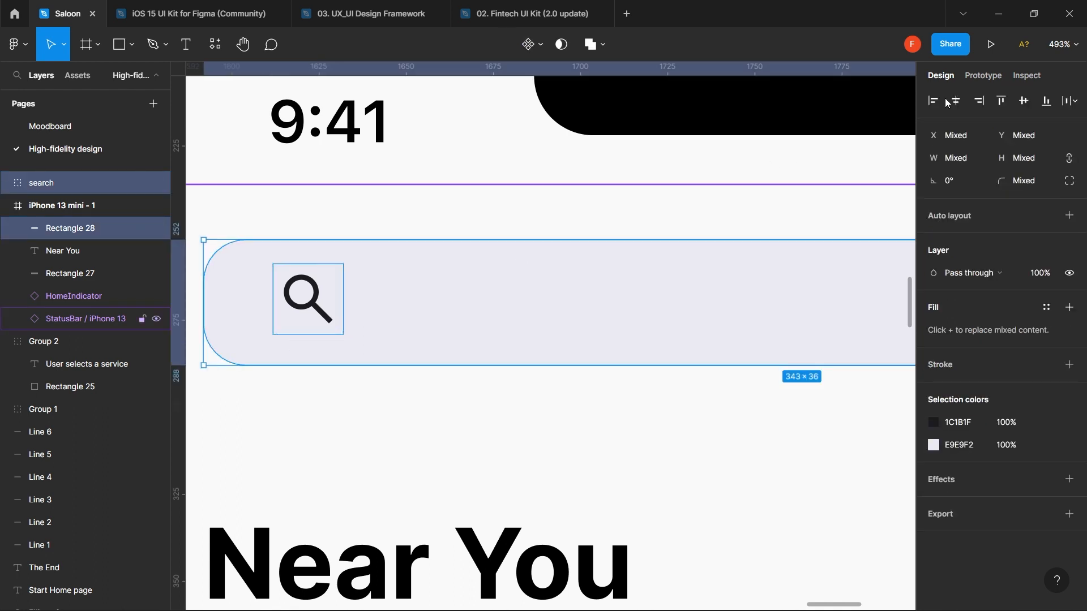
click(1026, 105)
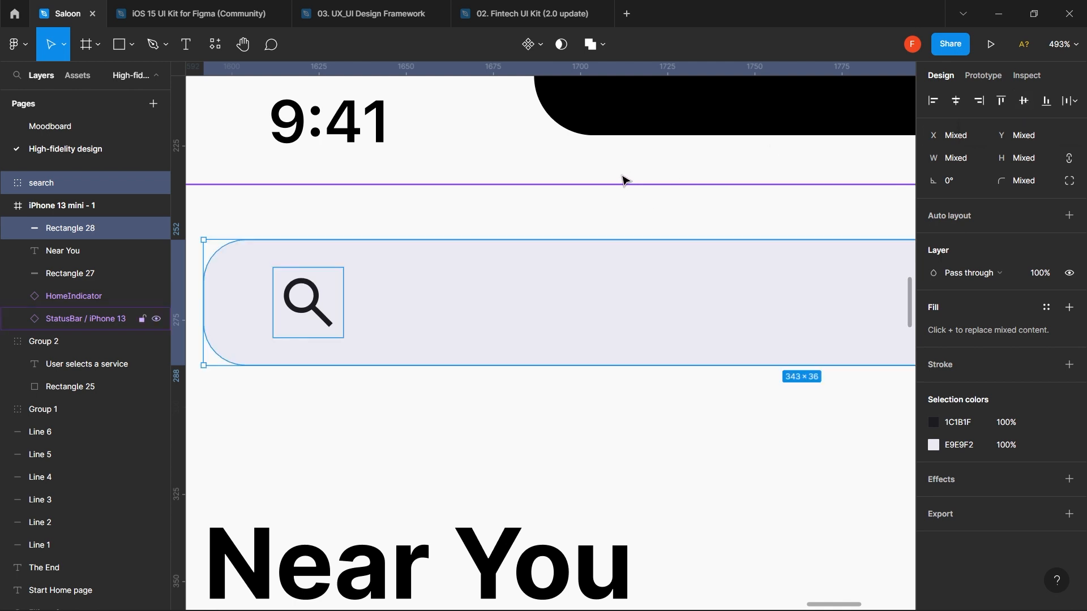
- Apply the purple Primary color style to the magnifier glyph's fill
click(306, 304)
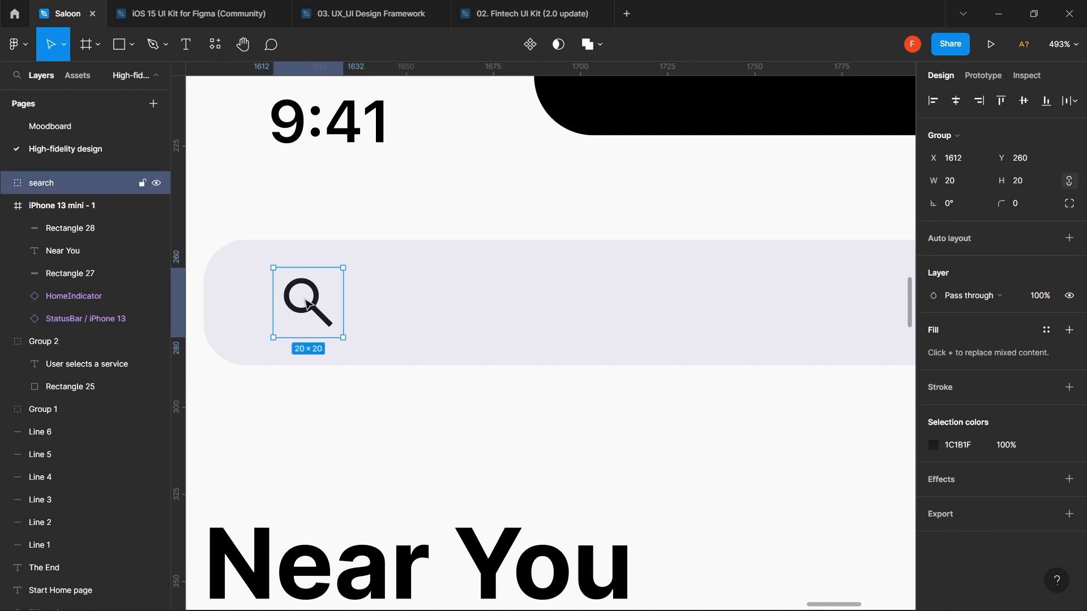
key(alt)
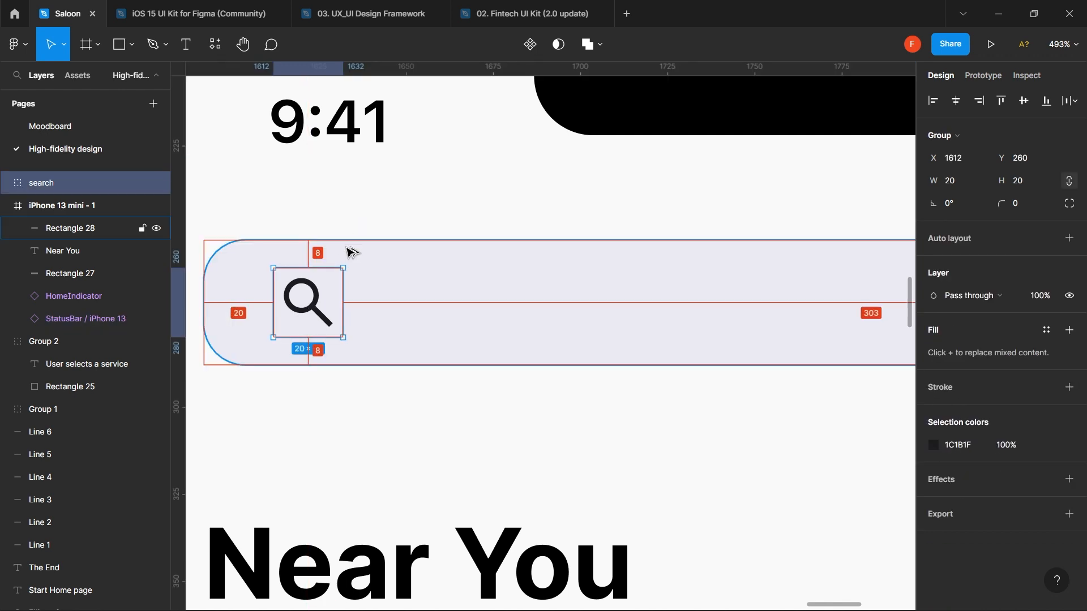
key(alt)
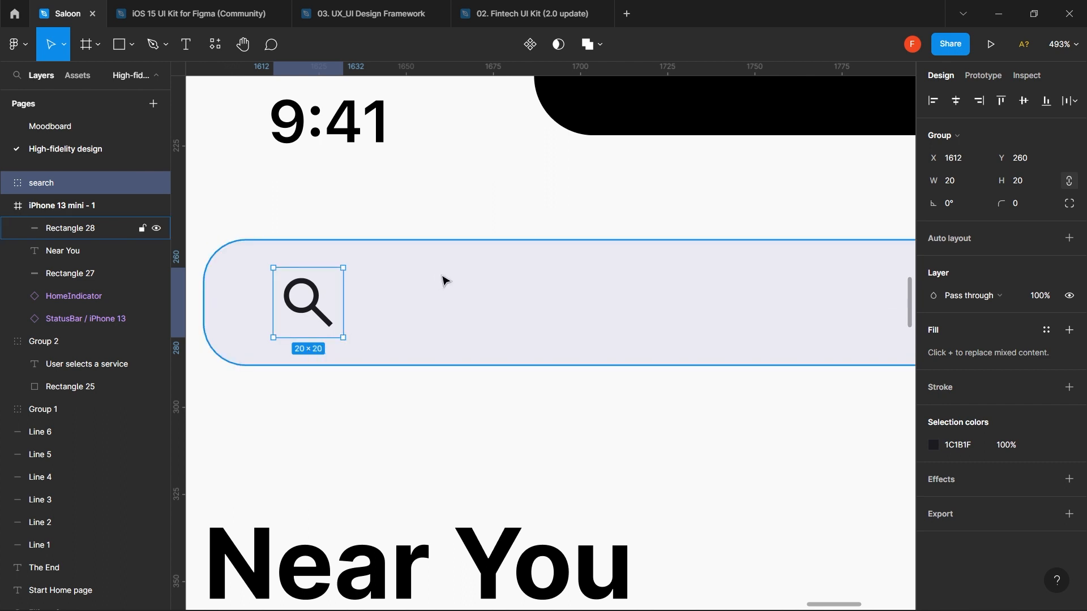
double_click(320, 317)
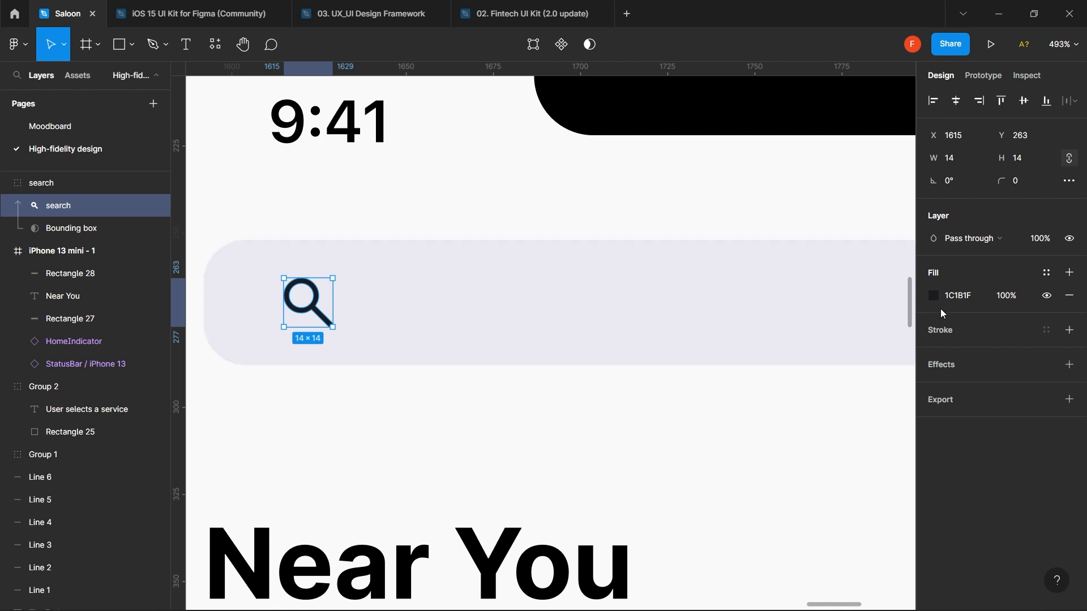
click(1050, 279)
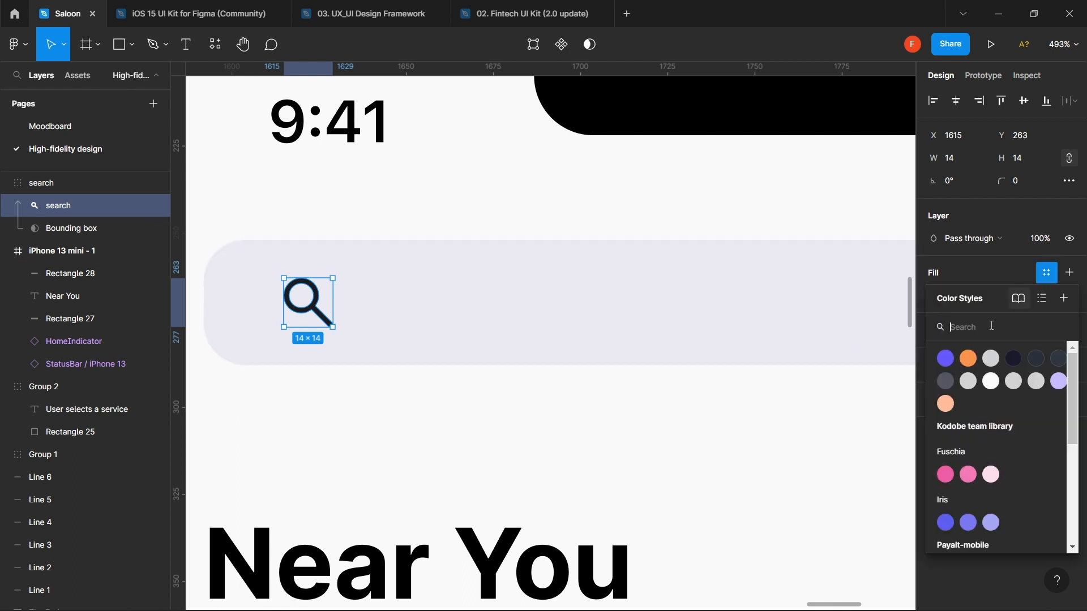
click(945, 356)
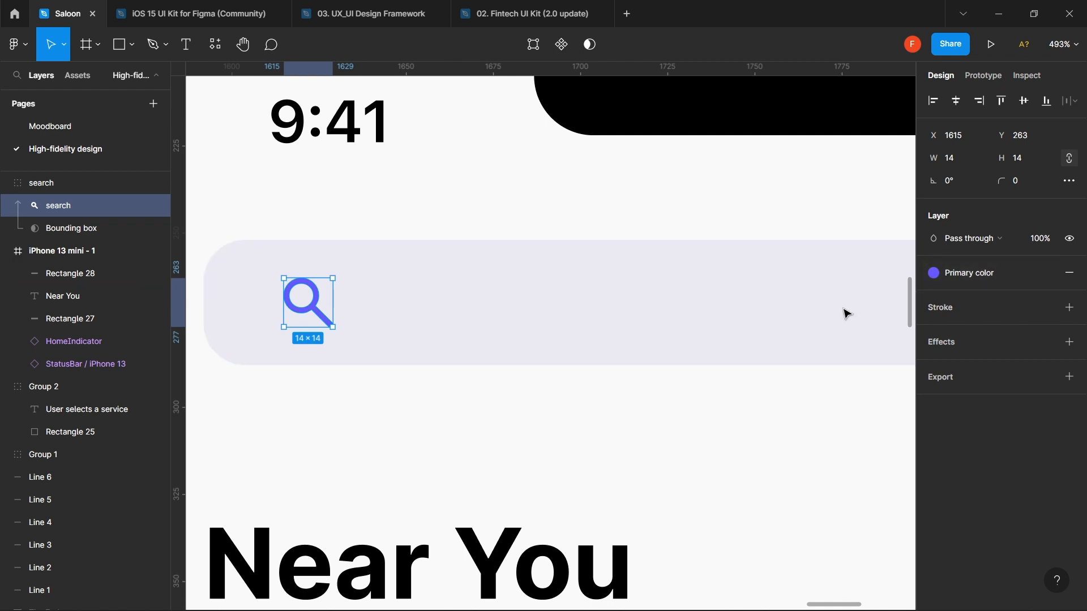
click(480, 465)
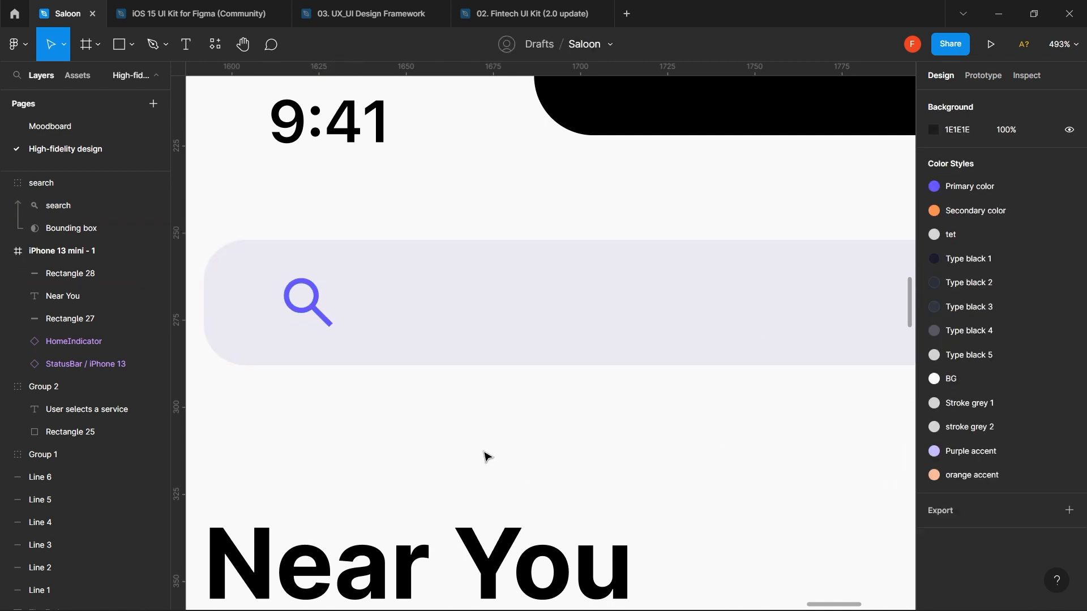
scroll(498, 448, down, 5)
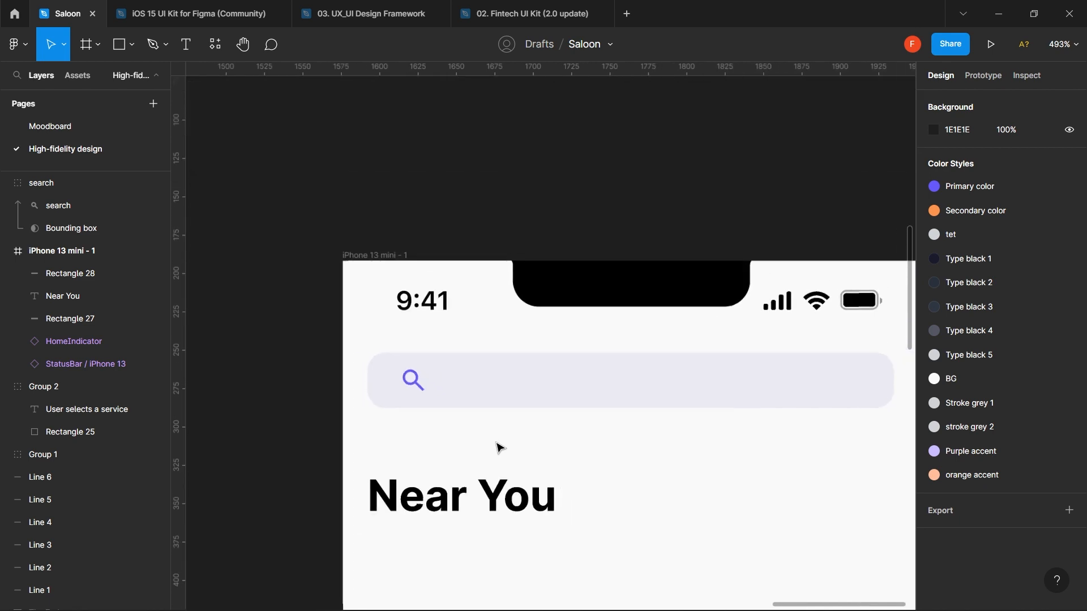
- Add a 'Search' text label inside the search bar beside the magnifier
click(531, 395)
key(t)
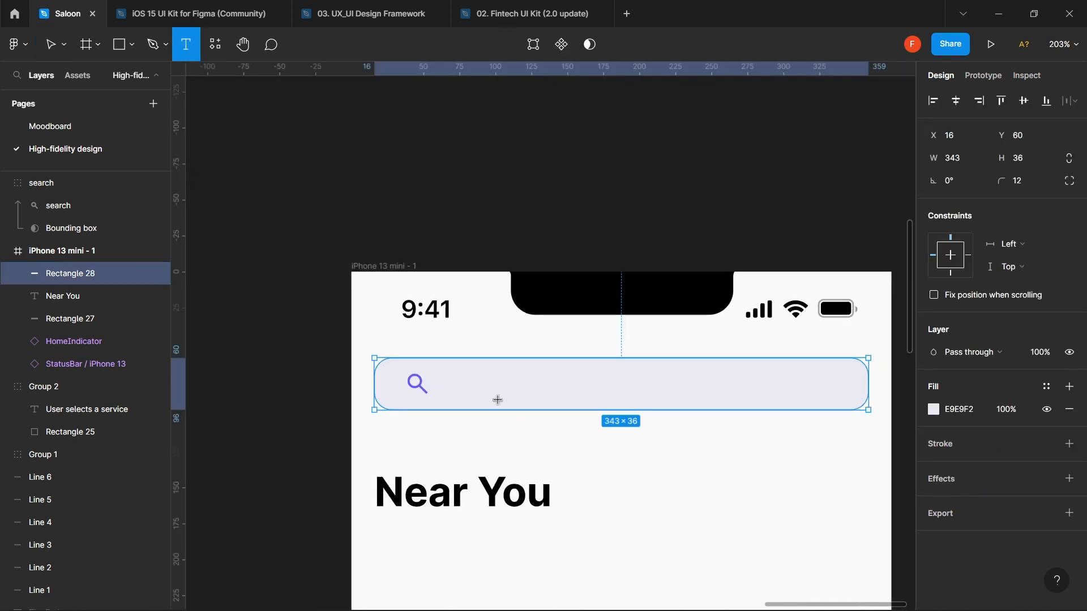
click(477, 383)
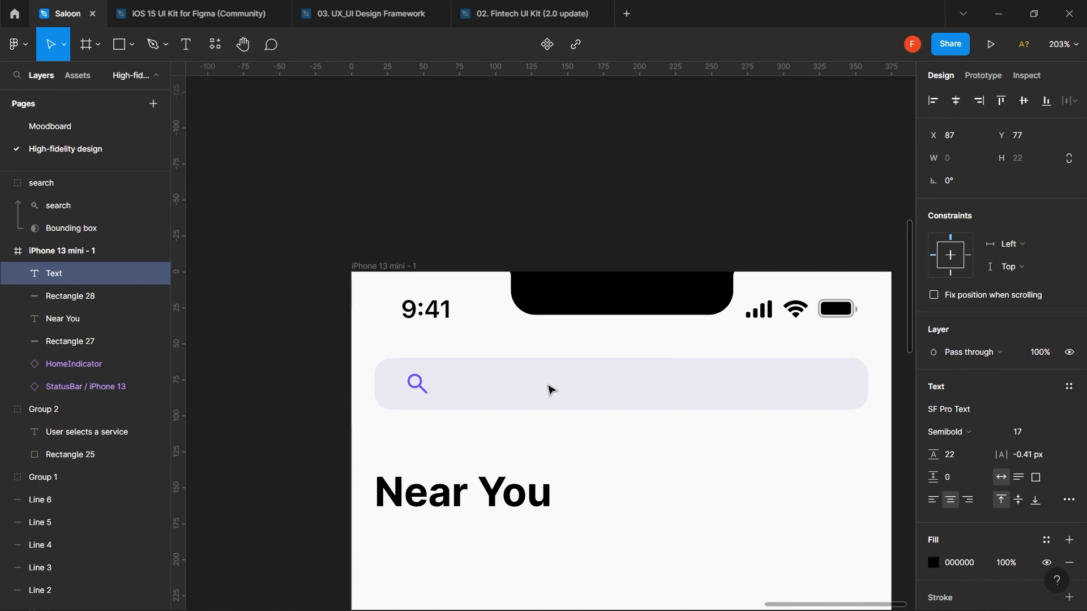
text(Serac)
key(BackSpace)
key(BackSpace)
key(BackSpace)
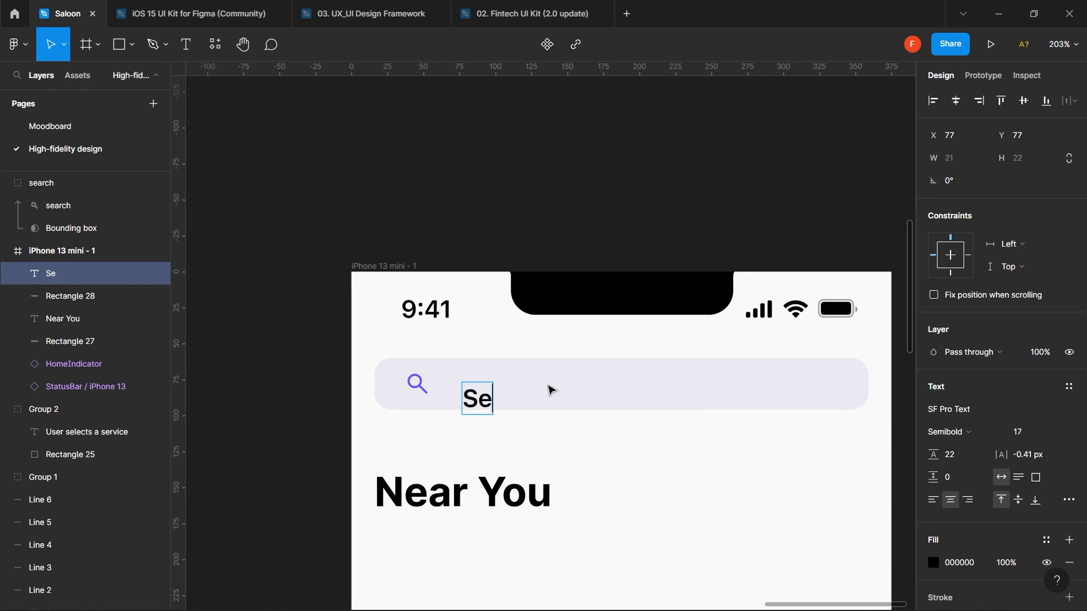
text(arch)
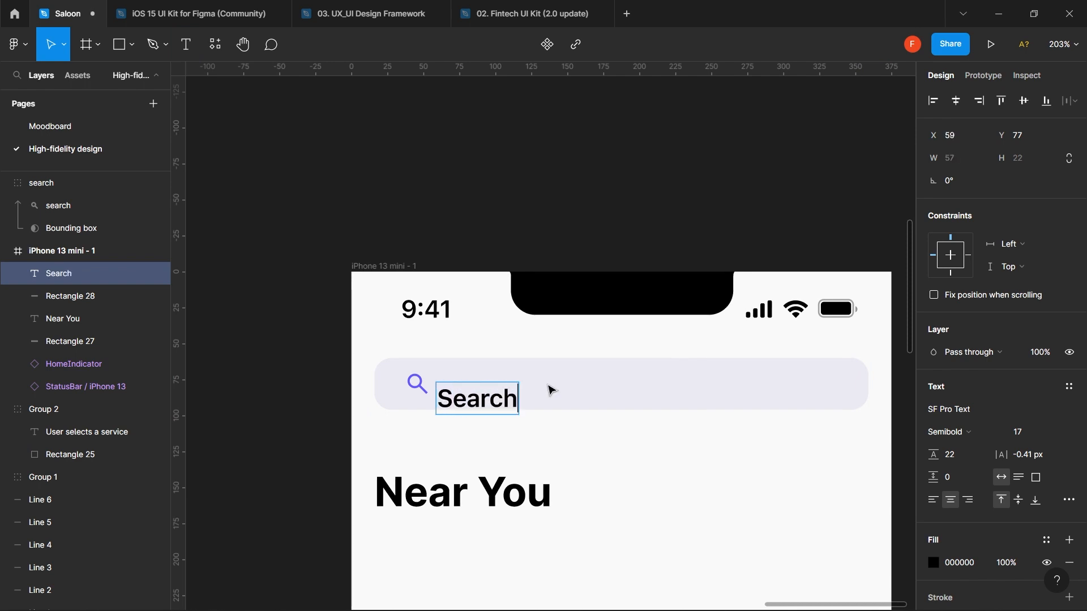
key(Escape)
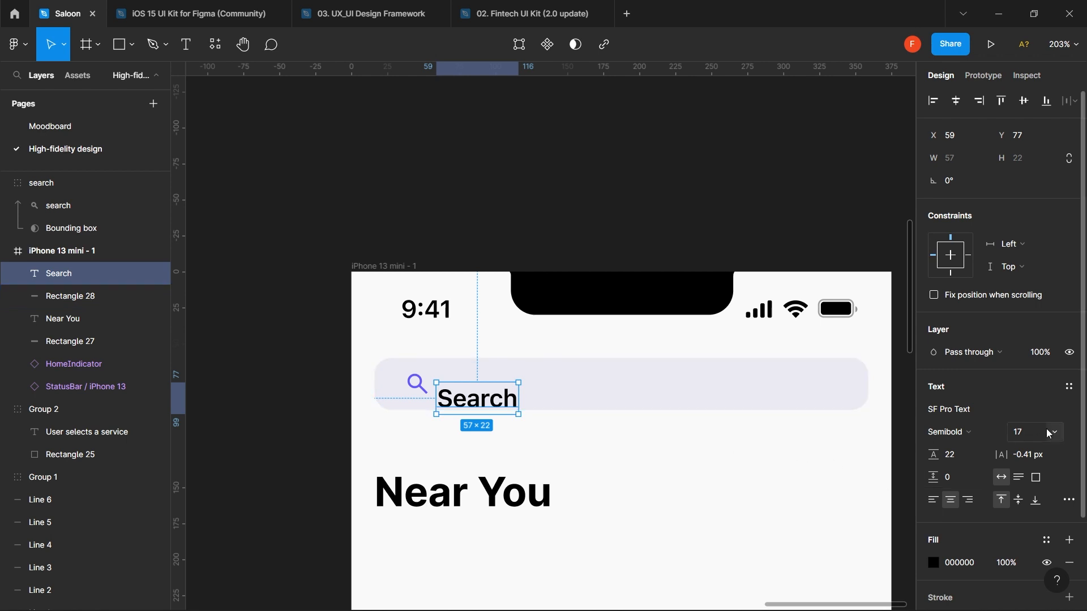
- Set the Search text to Regular weight at font size 11
click(1029, 433)
text(13)
key(Return)
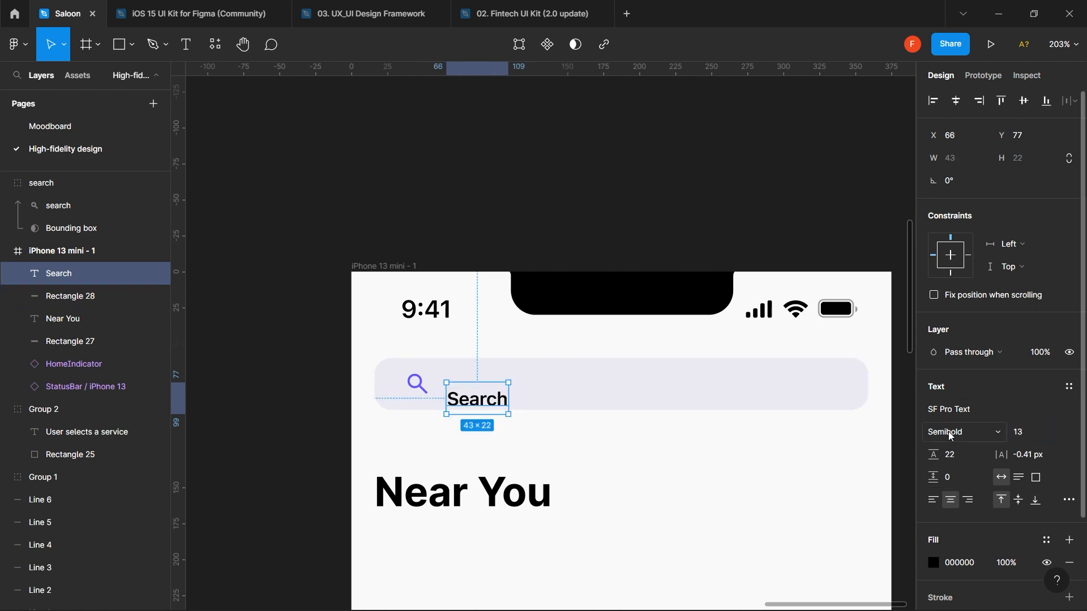
click(951, 436)
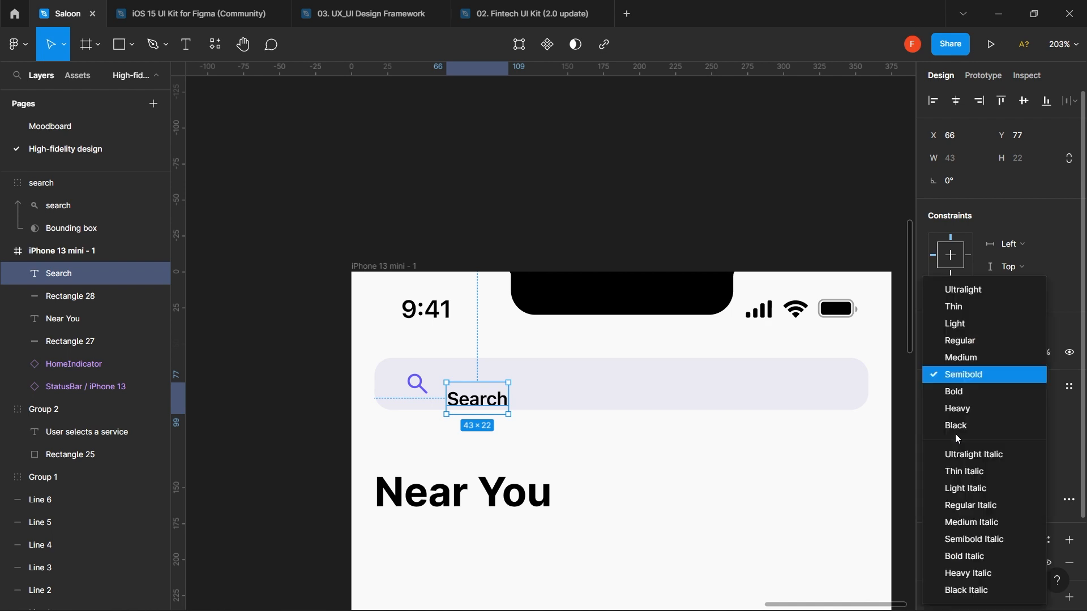
click(972, 342)
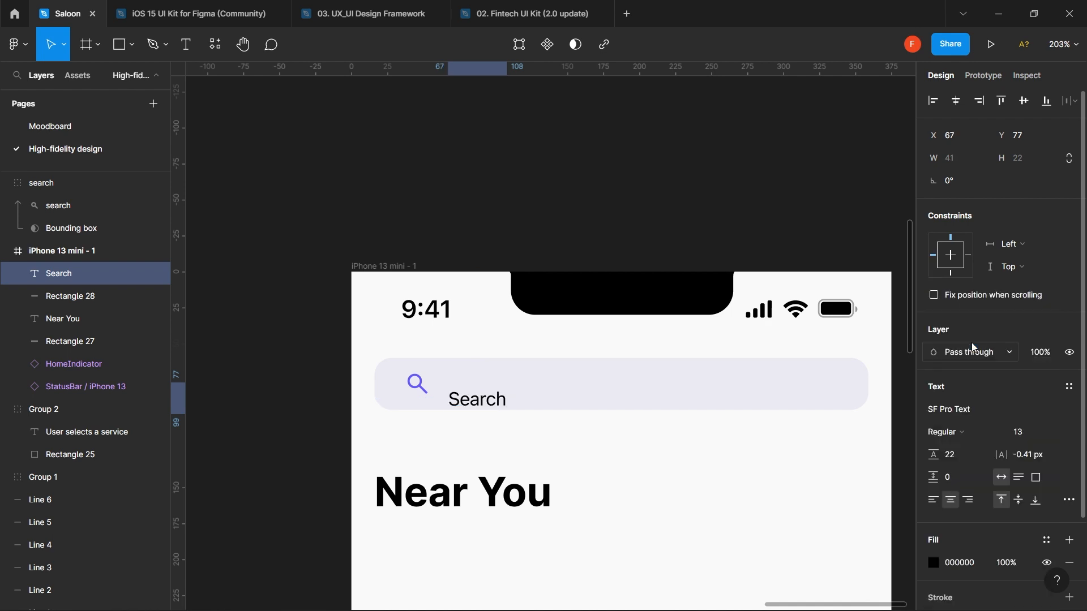
click(1070, 388)
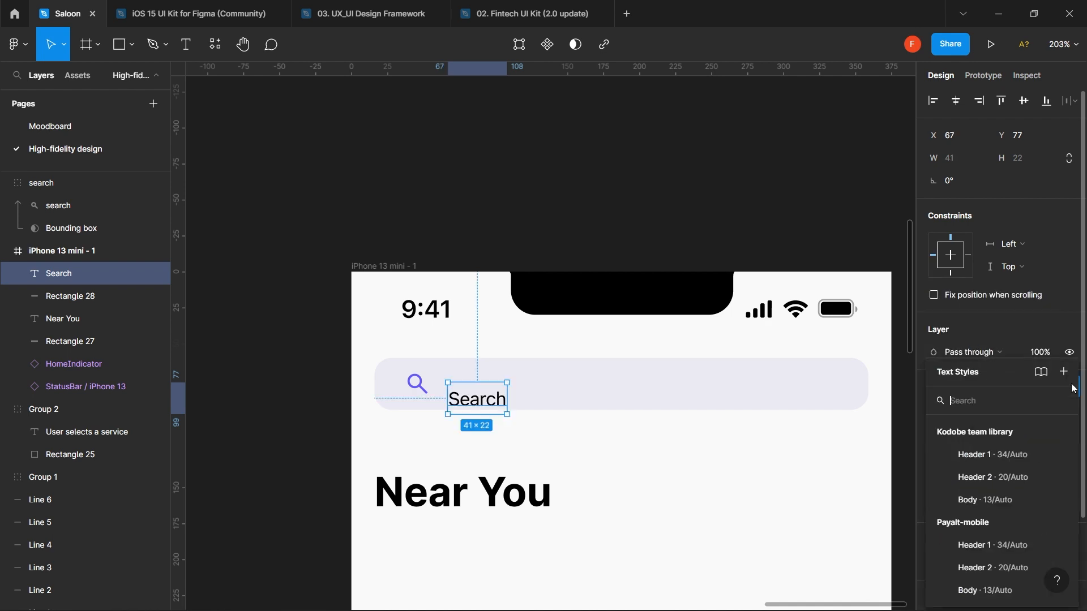
click(1008, 328)
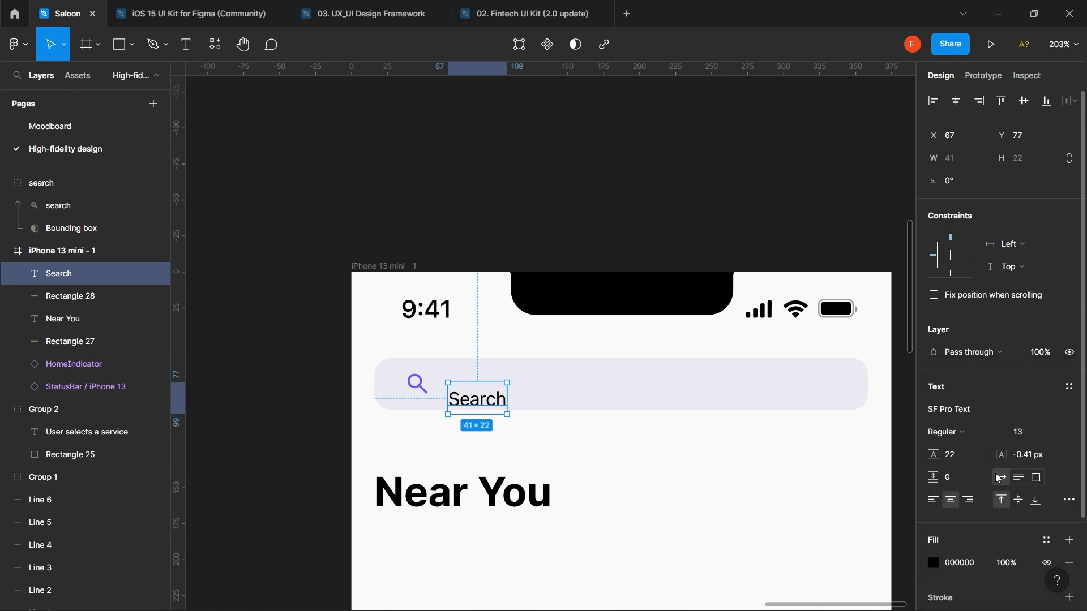
click(1025, 433)
text(11)
key(Return)
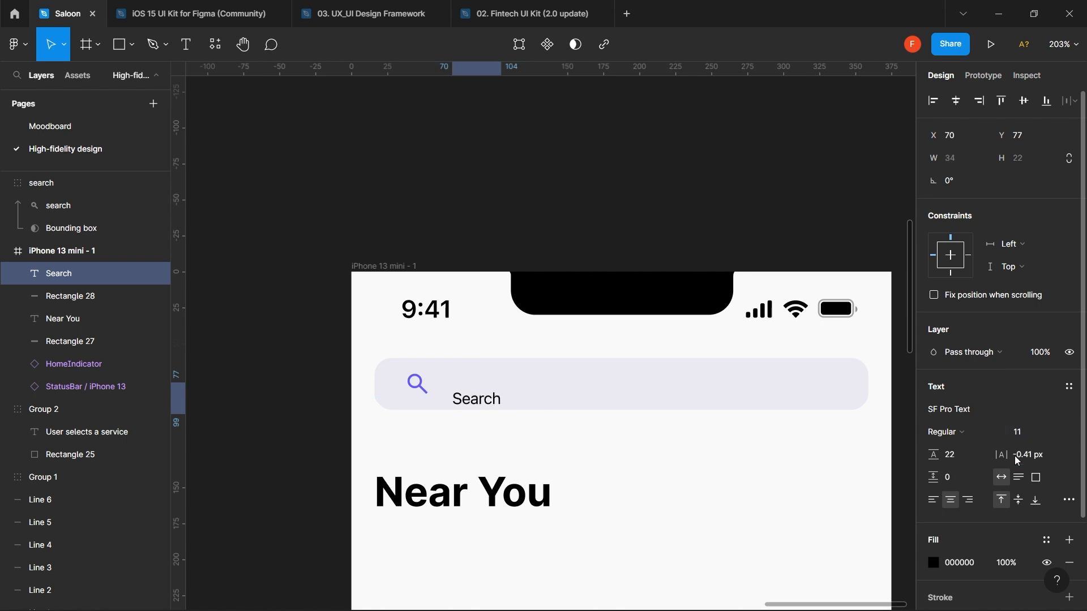
- Make the Search text grey with Type black 4 and set its size back to 13
click(1046, 542)
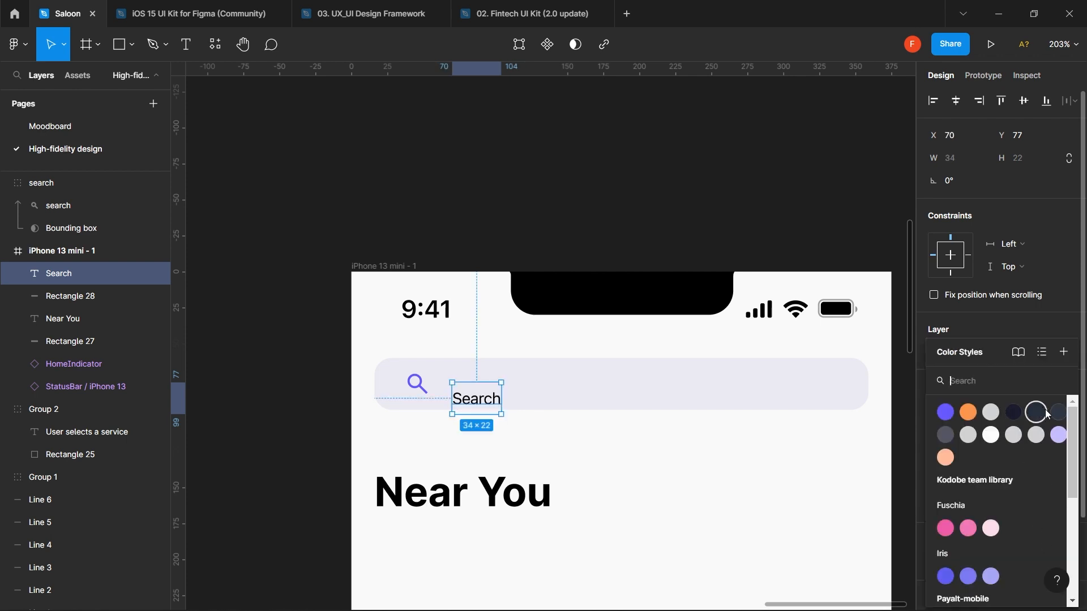
click(946, 435)
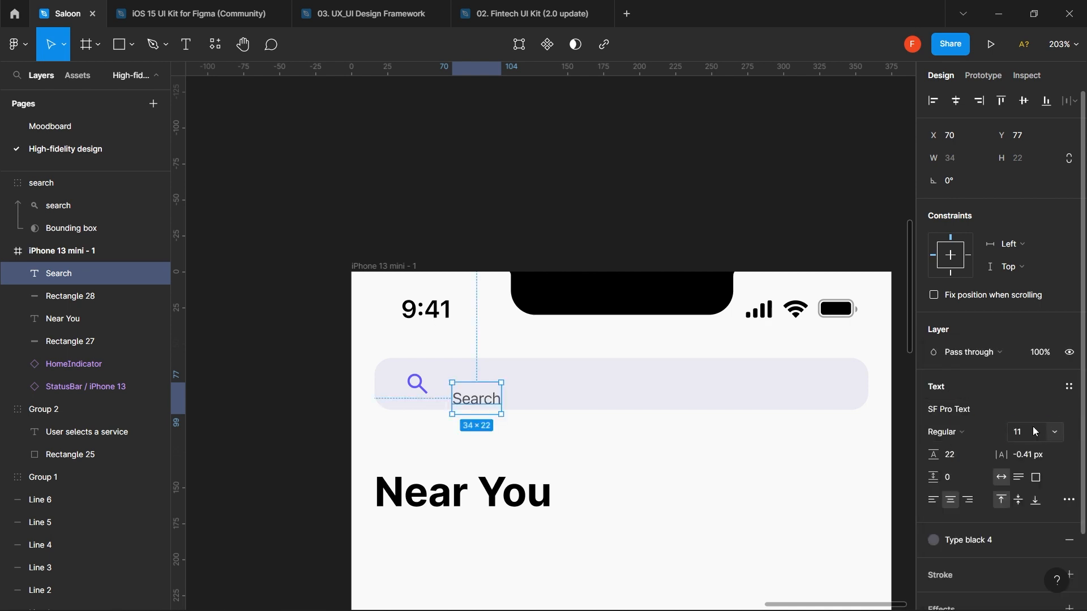
text(13)
key(Return)
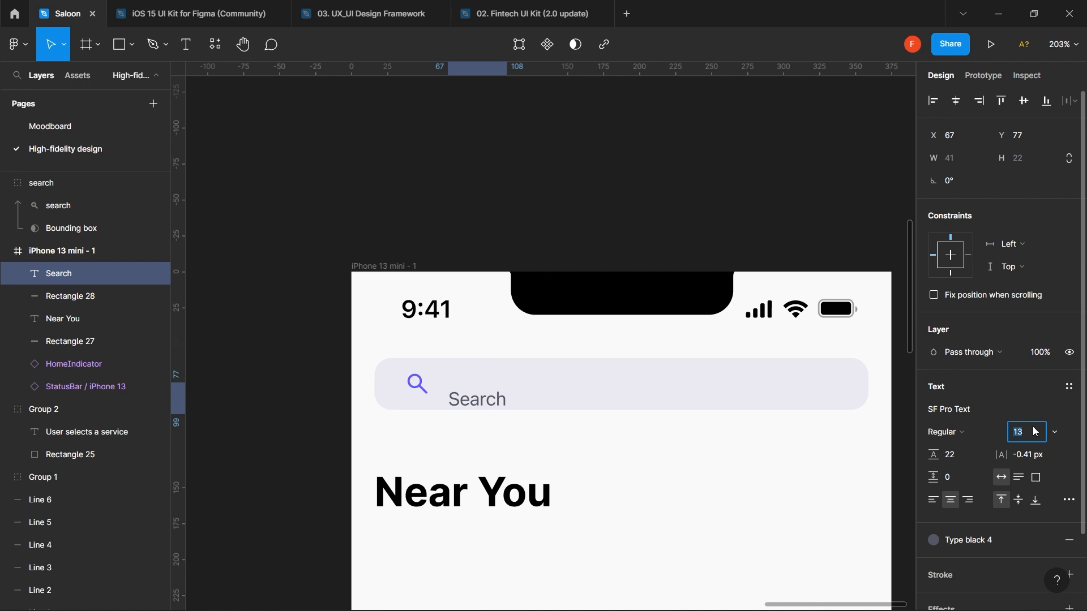
- Lighten the Search text to Type black 5 and move it up to Y 67, level with the magnifier
click(970, 539)
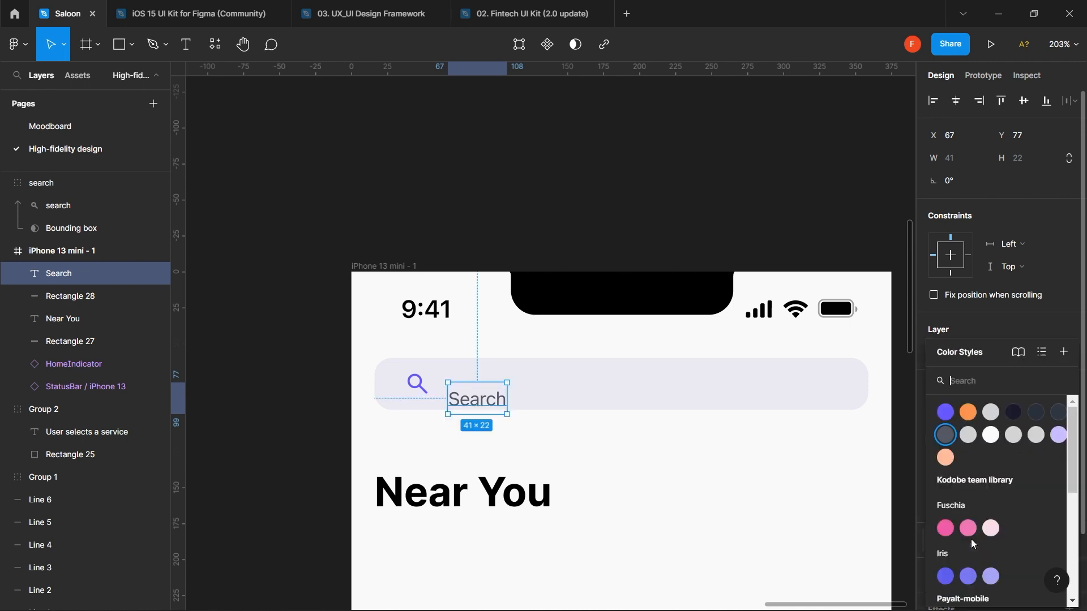
click(970, 436)
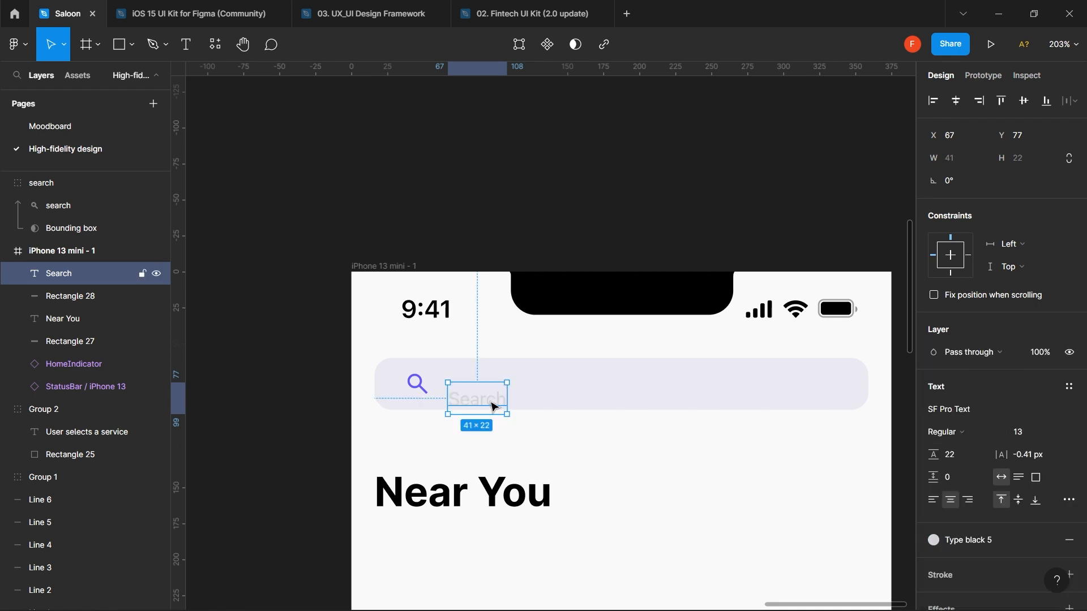
drag(494, 407, 492, 392)
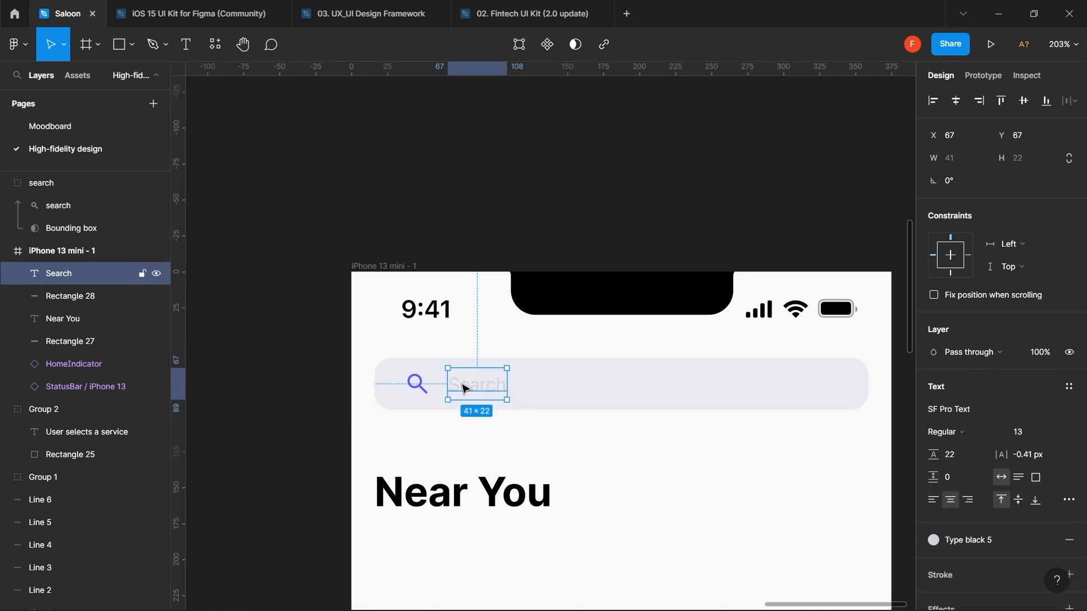
click(420, 384)
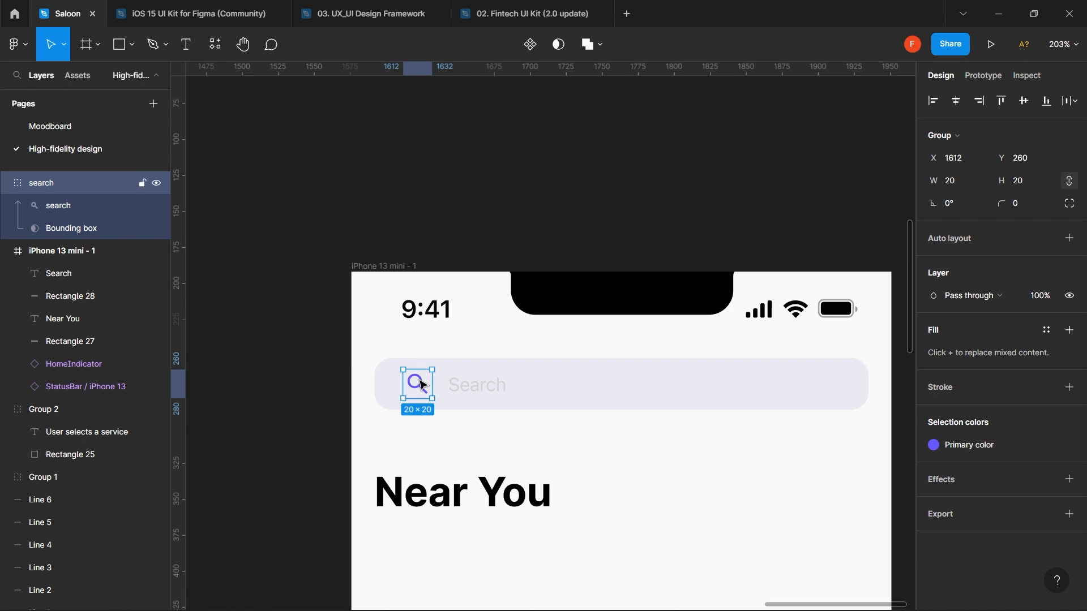
- Recolour the magnifier icon from purple to the grey Type black 4 style
double_click(422, 385)
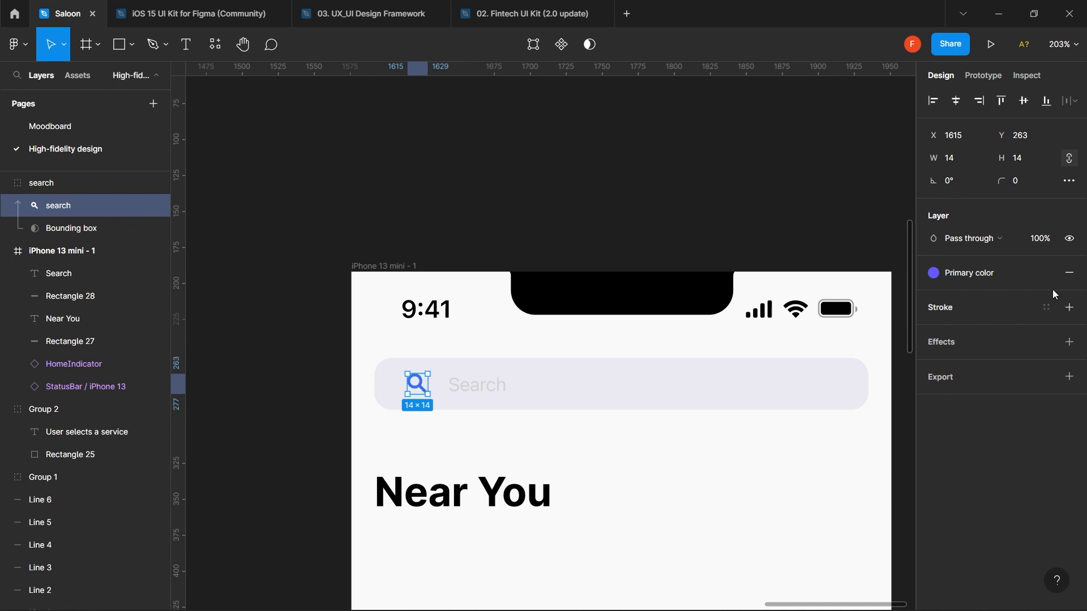
click(1008, 276)
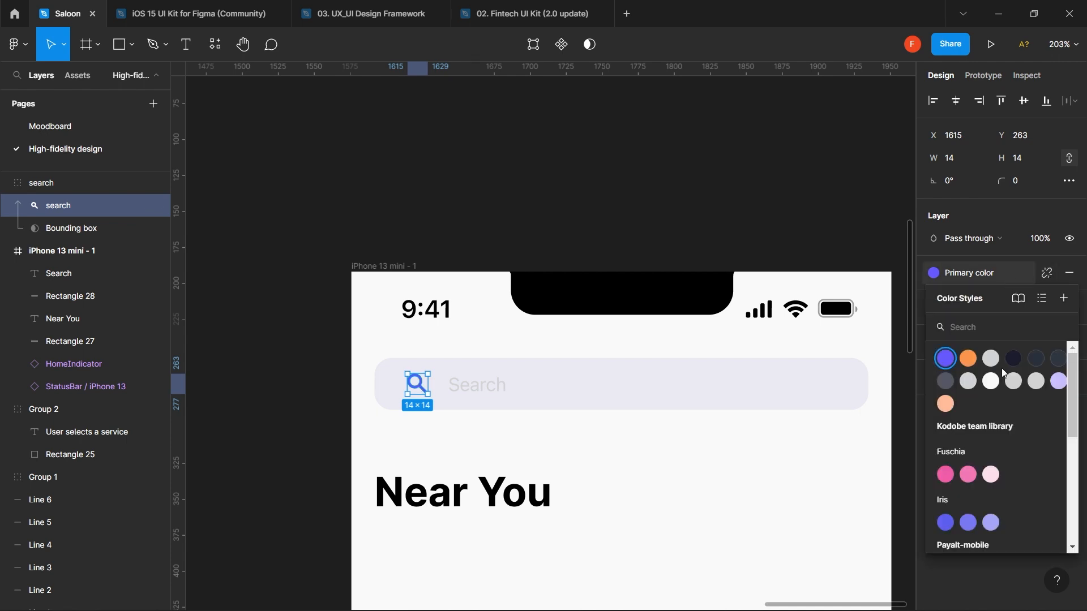
click(968, 382)
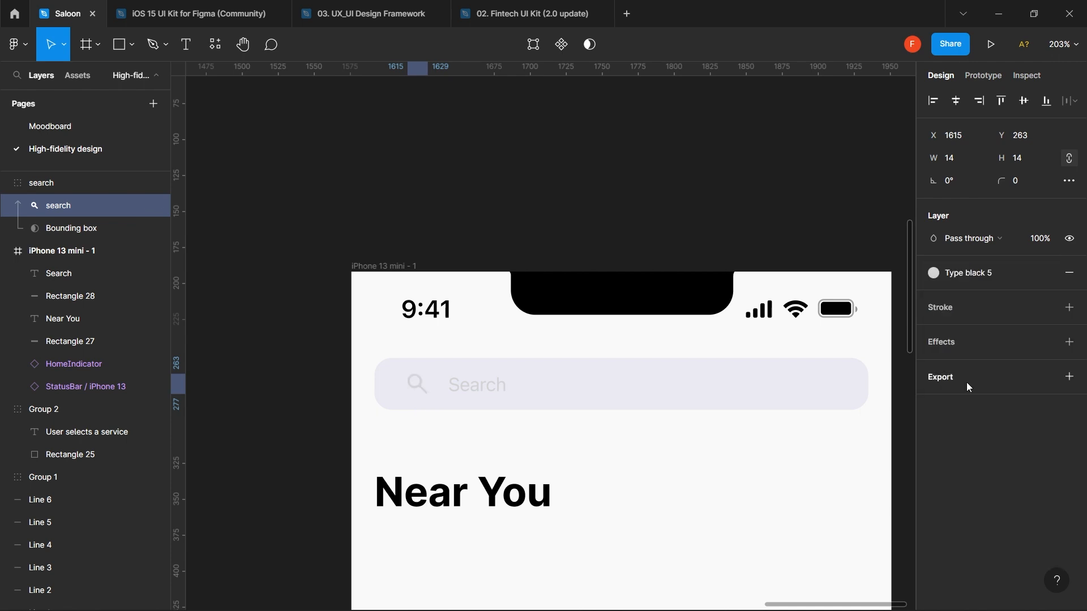
click(991, 275)
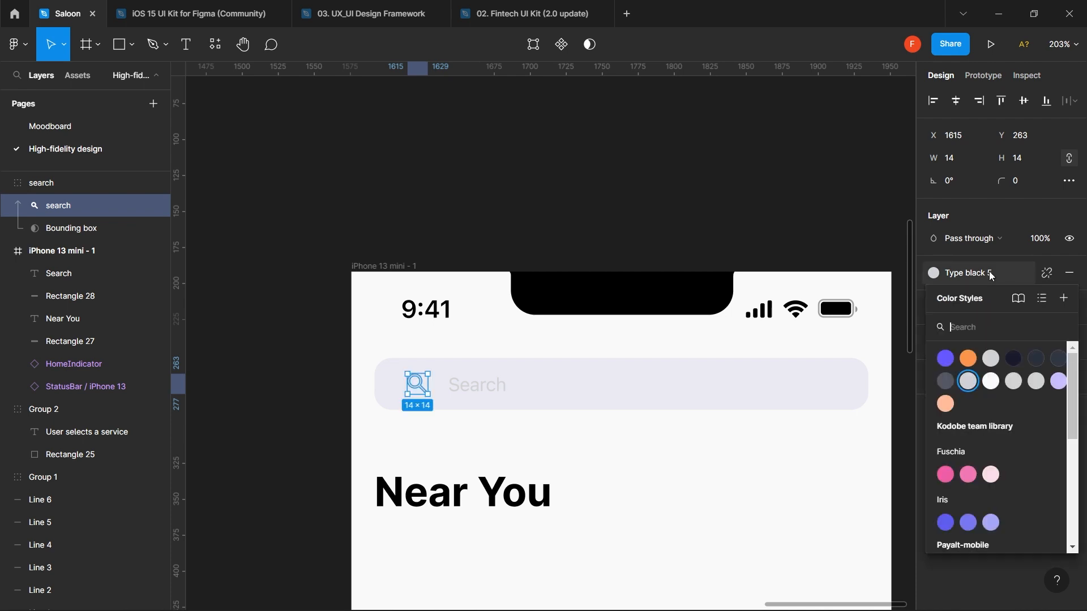
click(945, 379)
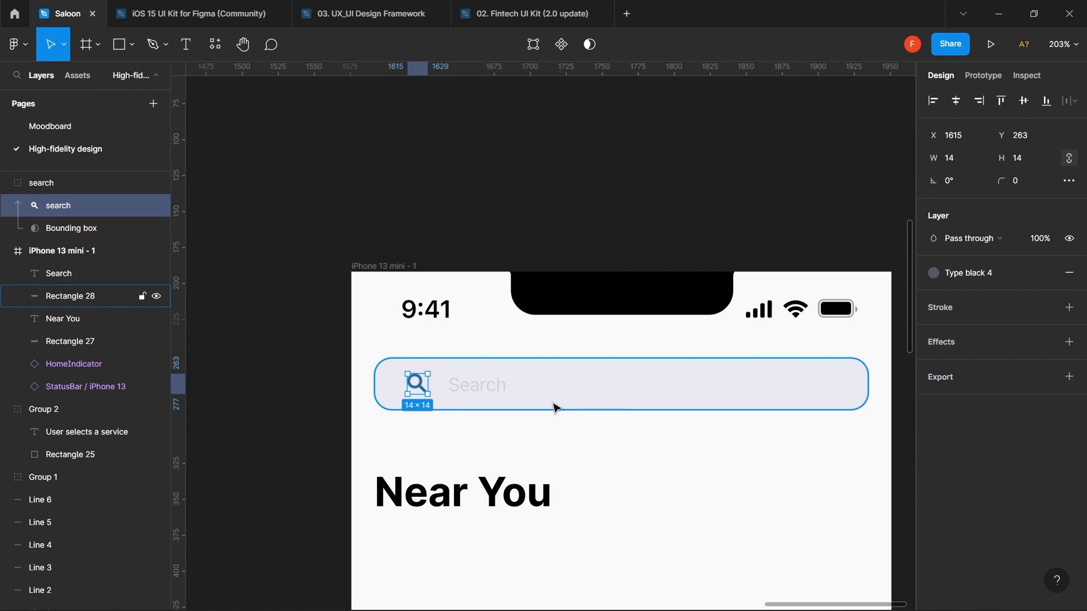
- Select the Search text and magnifier icon together, checking the gap between them
click(487, 392)
key(alt)
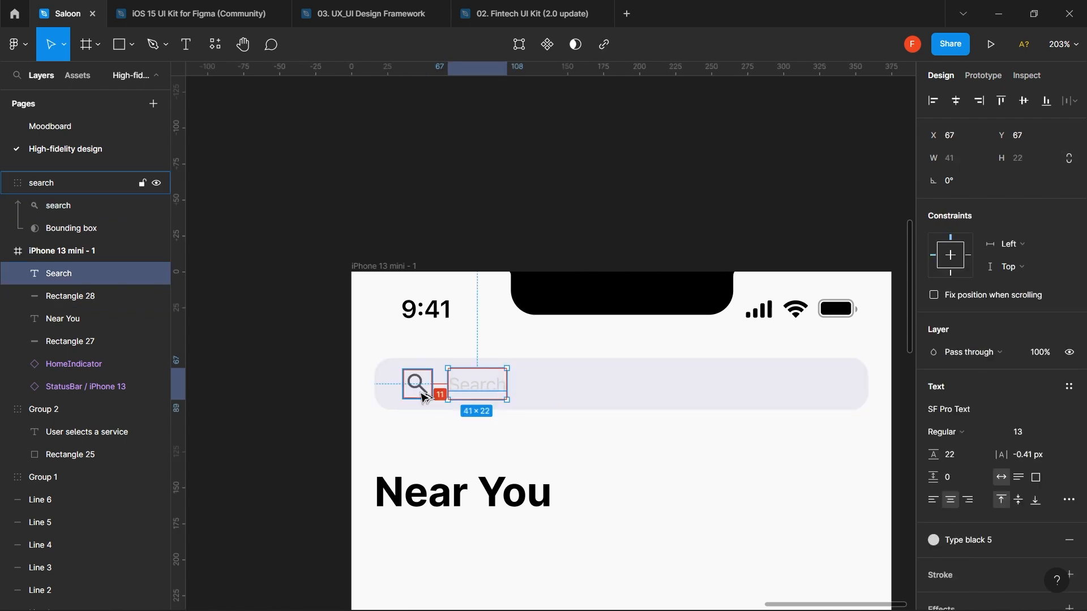
shift+click(422, 398)
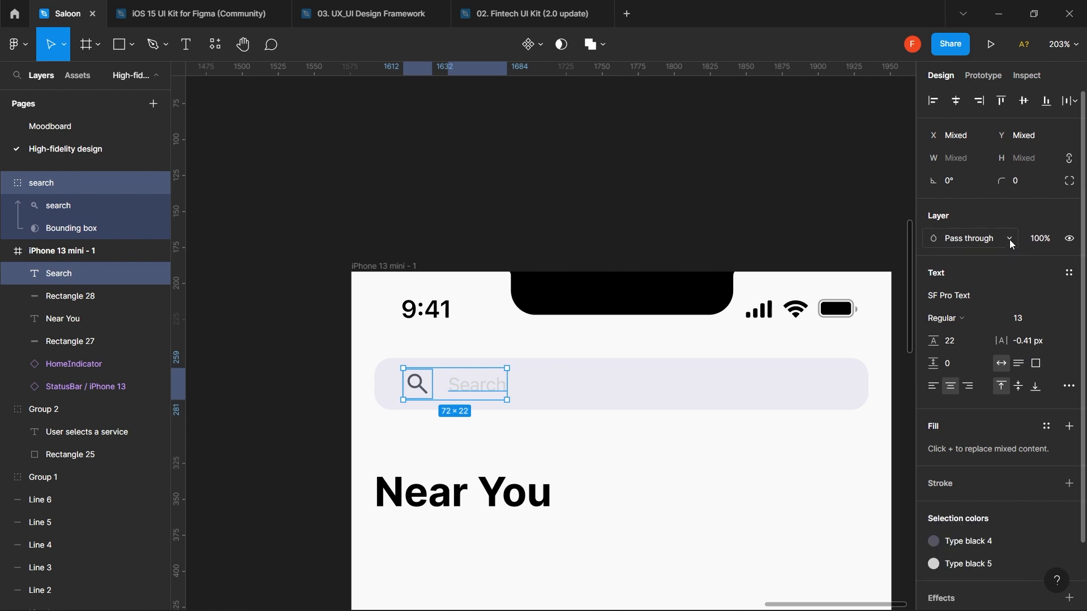
- Move the search icon group into the iPhone 13 mini - 1 frame in the Layers panel
click(631, 502)
click(490, 390)
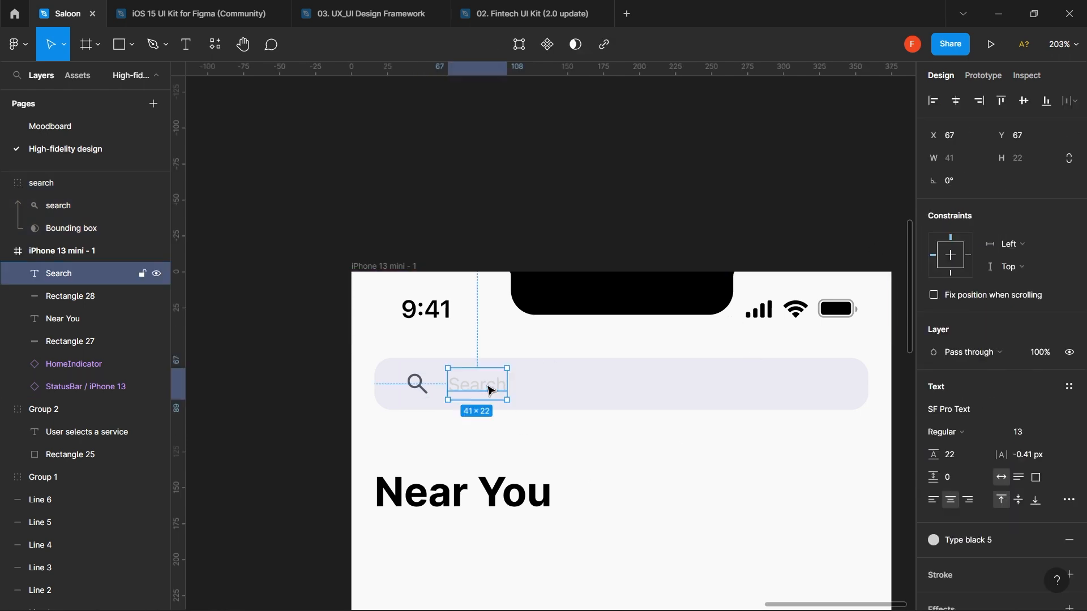
shift+click(575, 389)
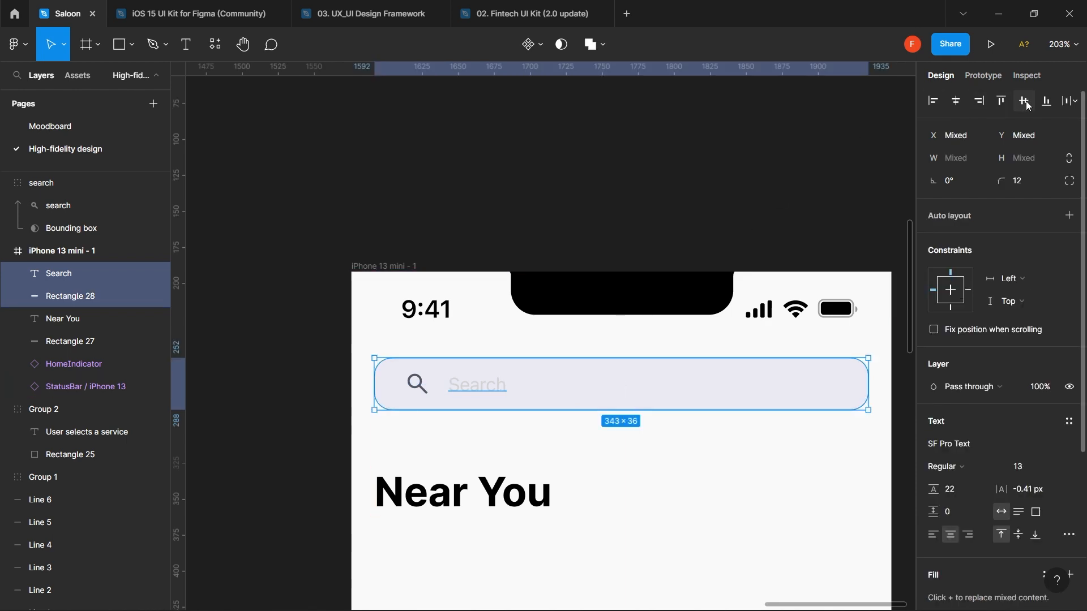
shift+click(577, 370)
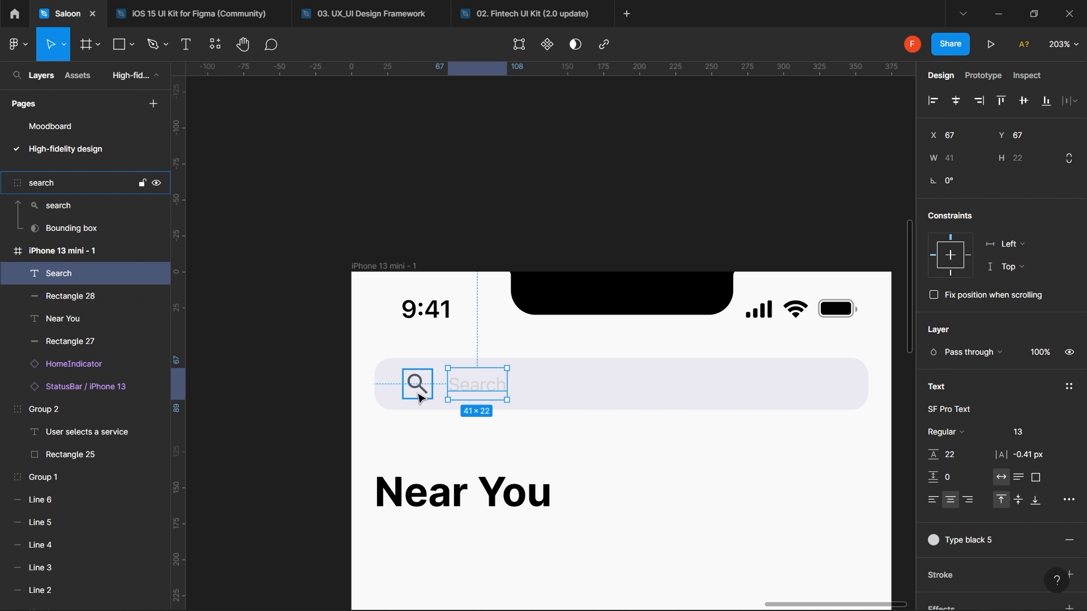
shift+click(418, 390)
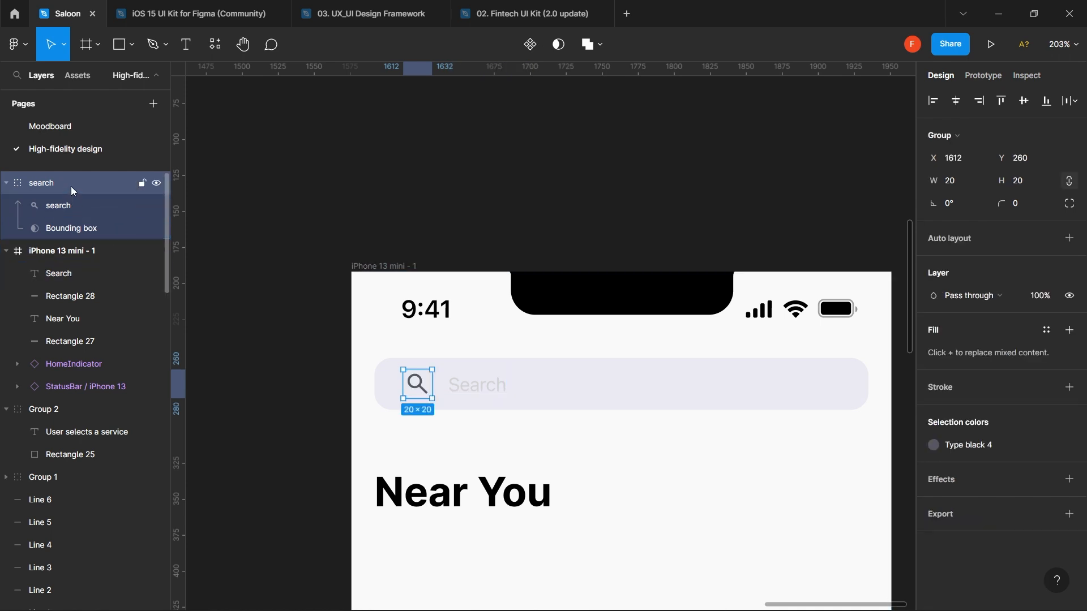
click(66, 207)
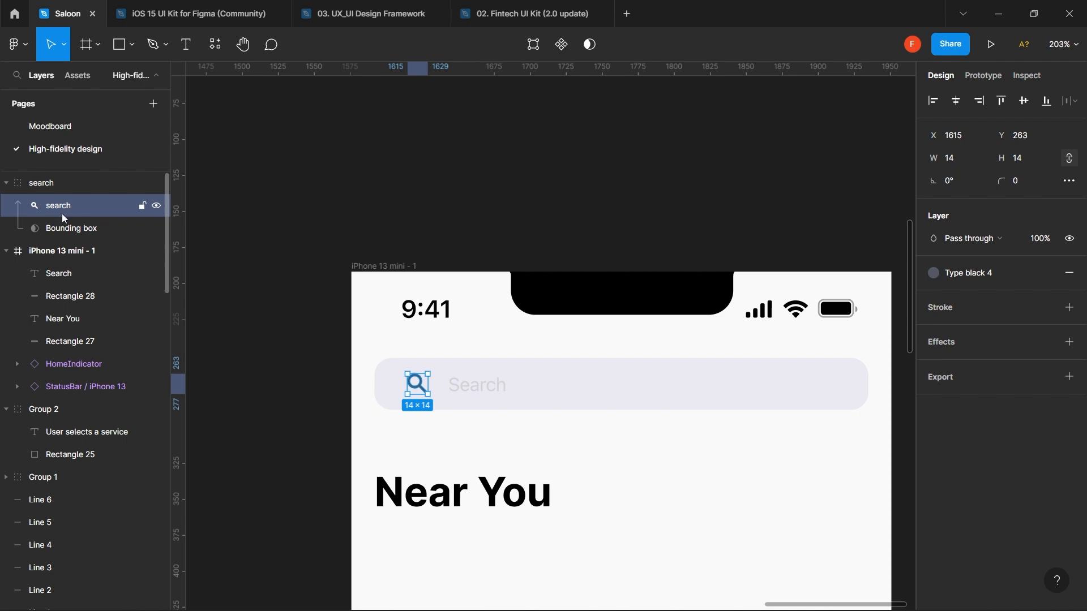
click(69, 182)
drag(69, 181, 60, 264)
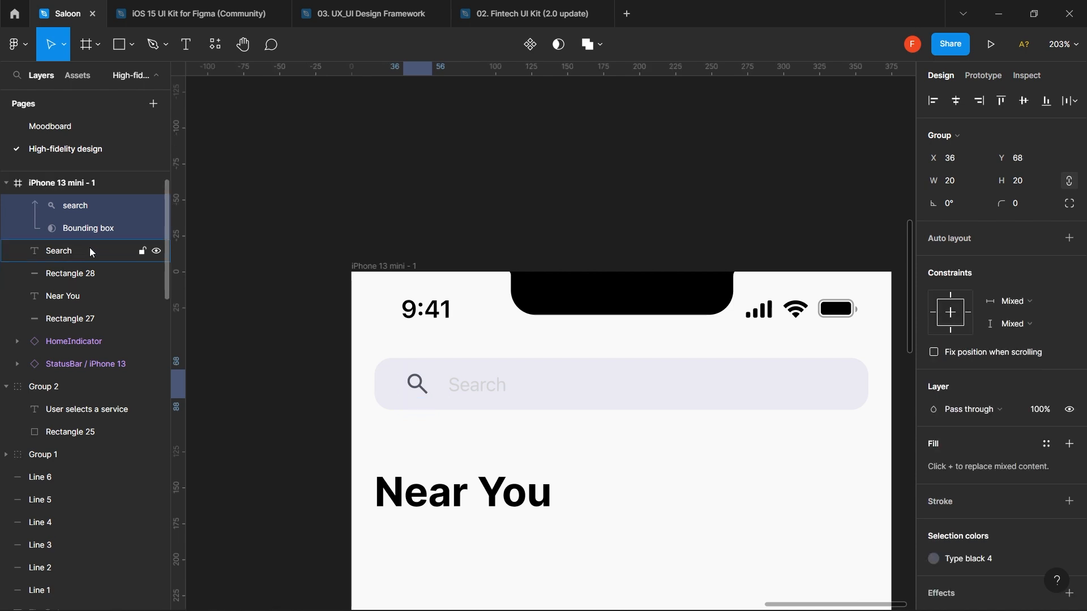
- Set an 8 px gap between the search icon and the Search text
shift+click(79, 250)
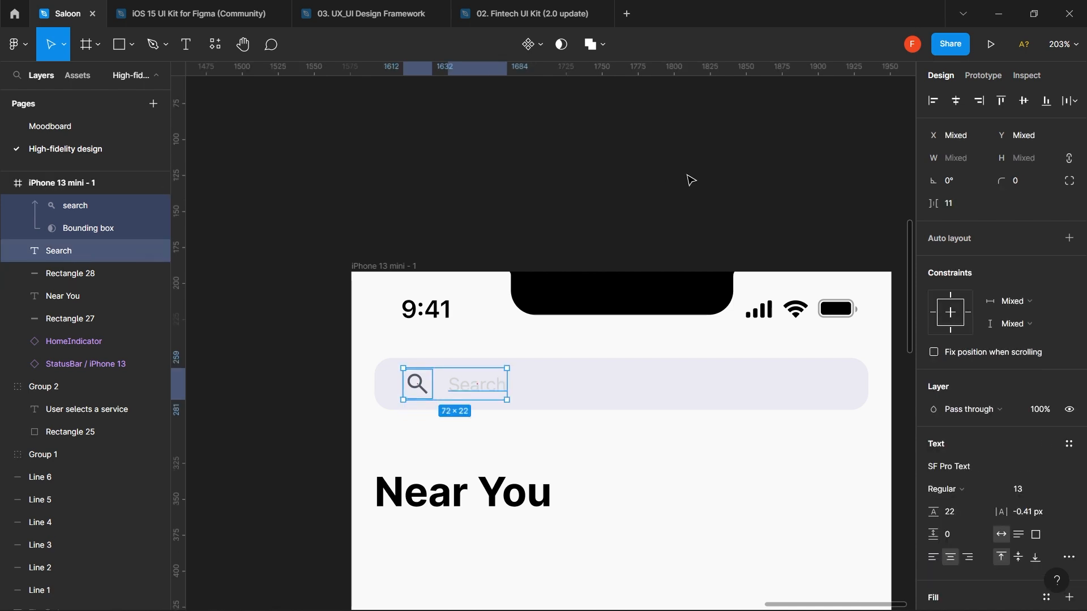
click(960, 204)
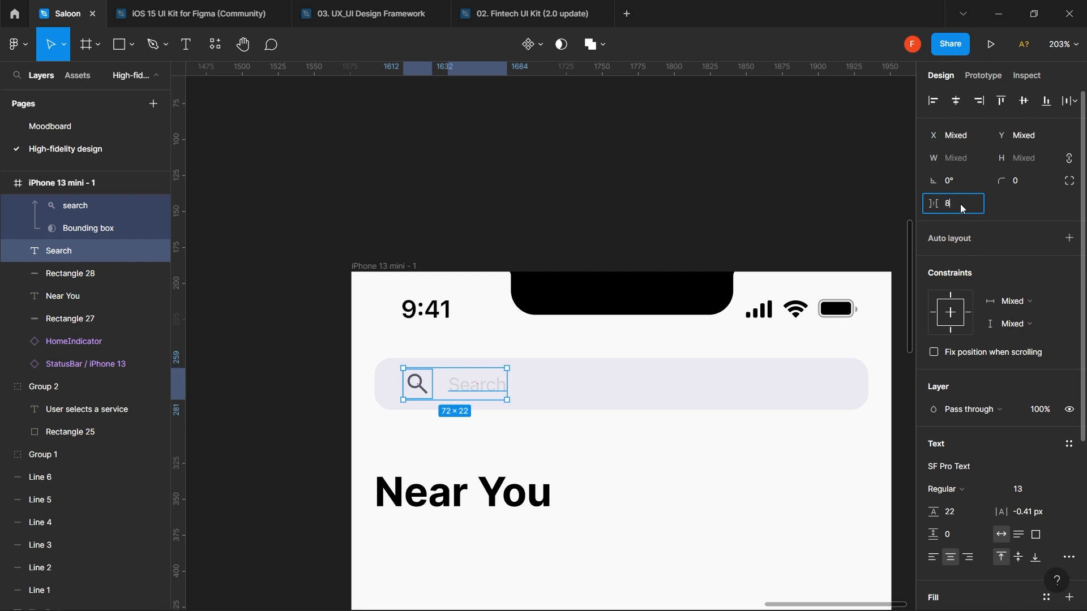
text(8)
key(Return)
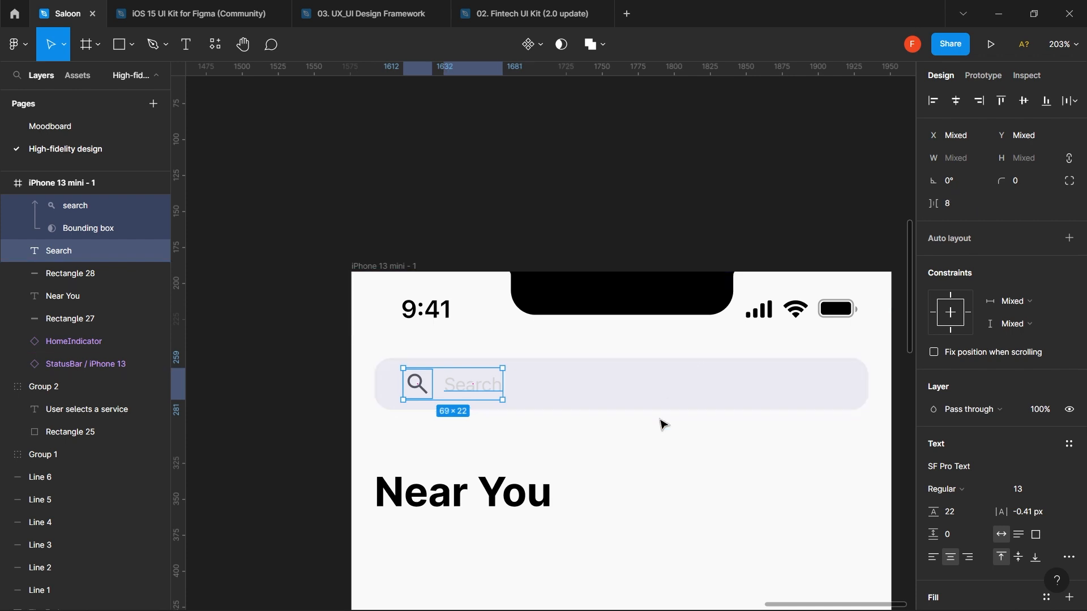
click(660, 447)
scroll(660, 446, down, 5)
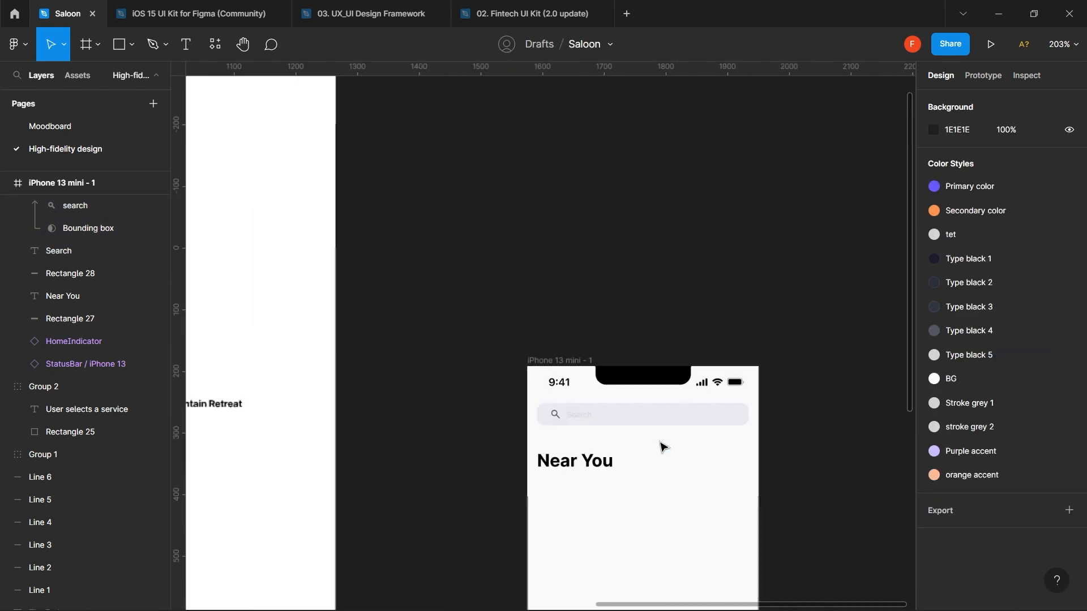
scroll(664, 448, down, 8)
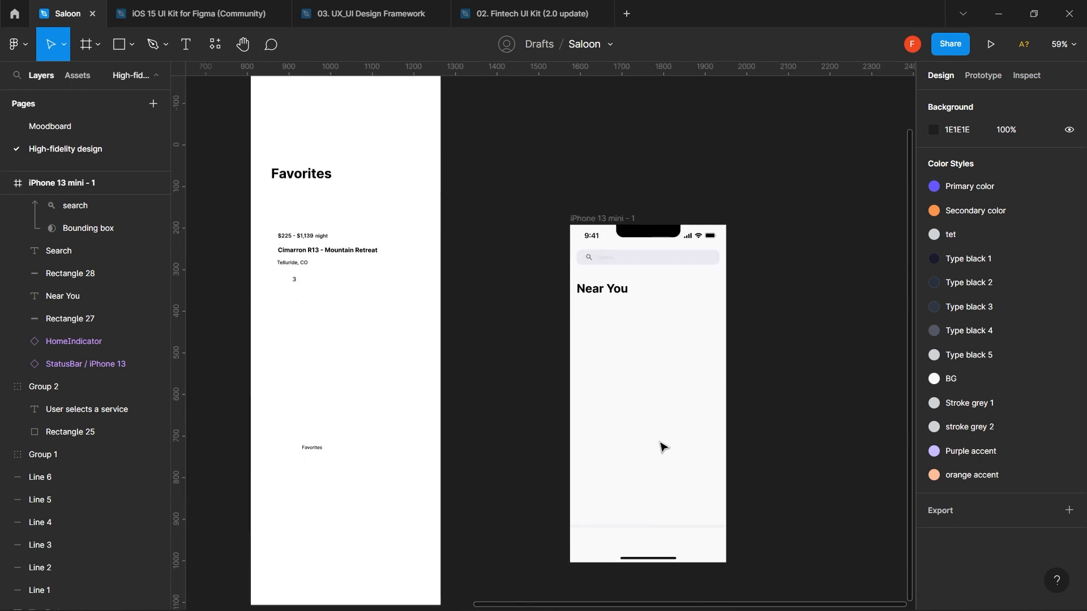
scroll(663, 446, up, 2)
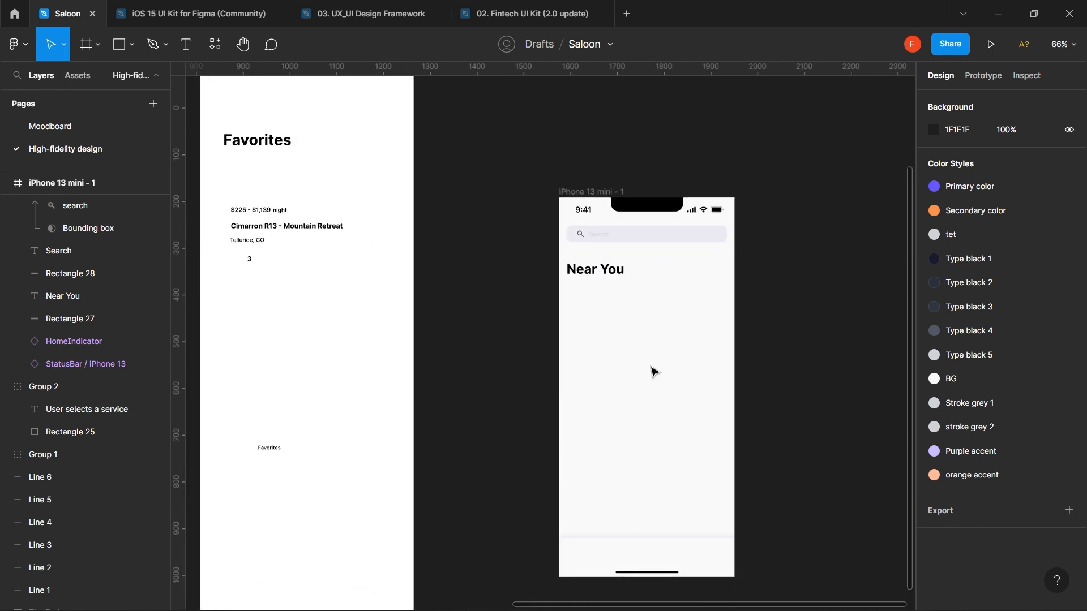
click(618, 275)
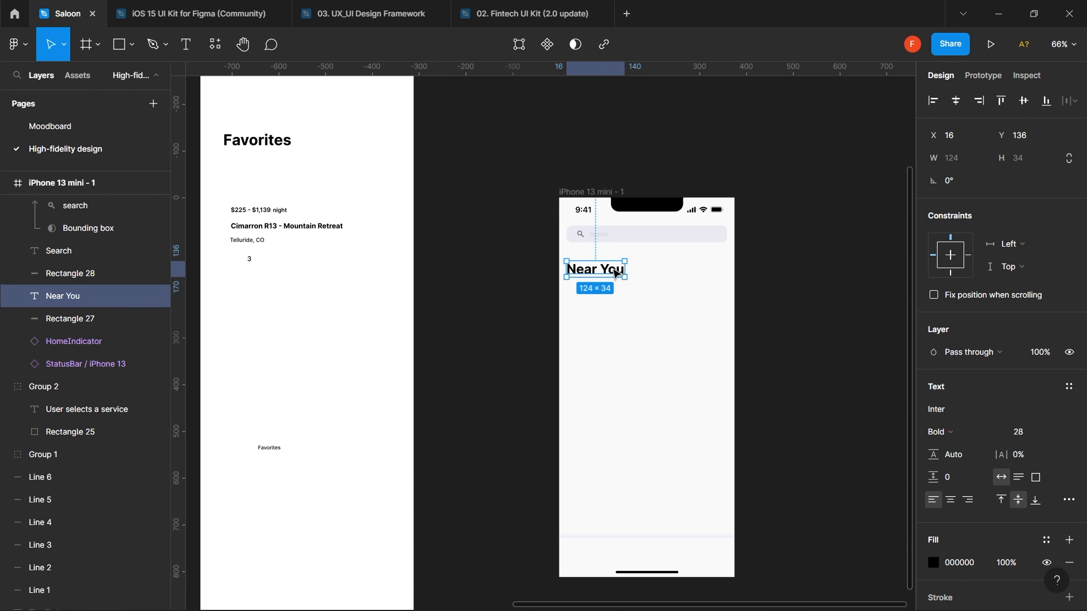
- Move the Near You heading up and set a 24 px gap between it and the search bar
drag(615, 273, 617, 264)
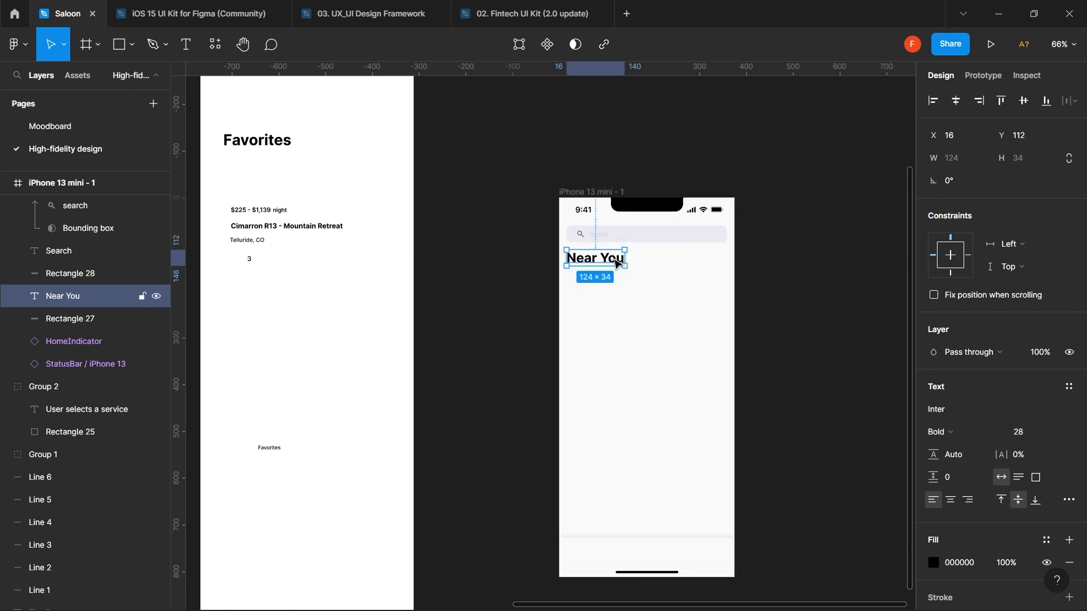
shift+click(655, 243)
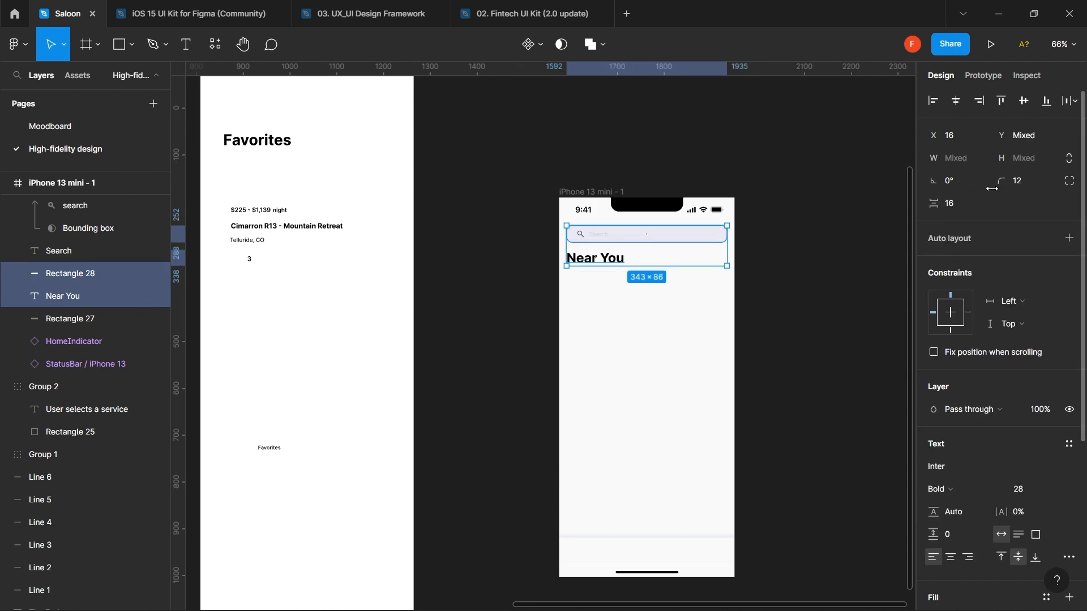
click(962, 207)
key(Return)
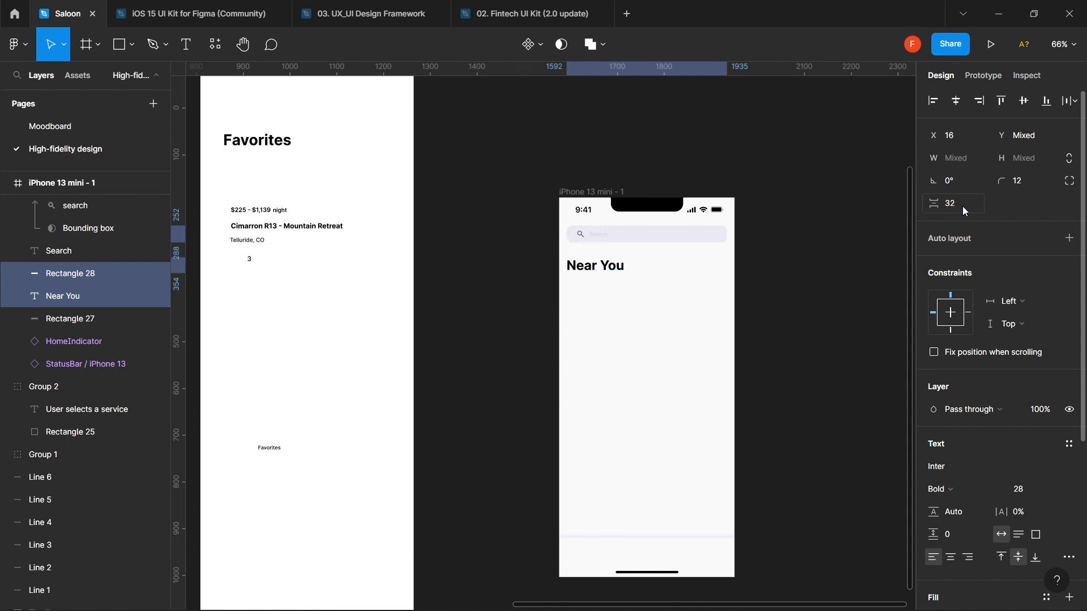
click(963, 207)
text(2)
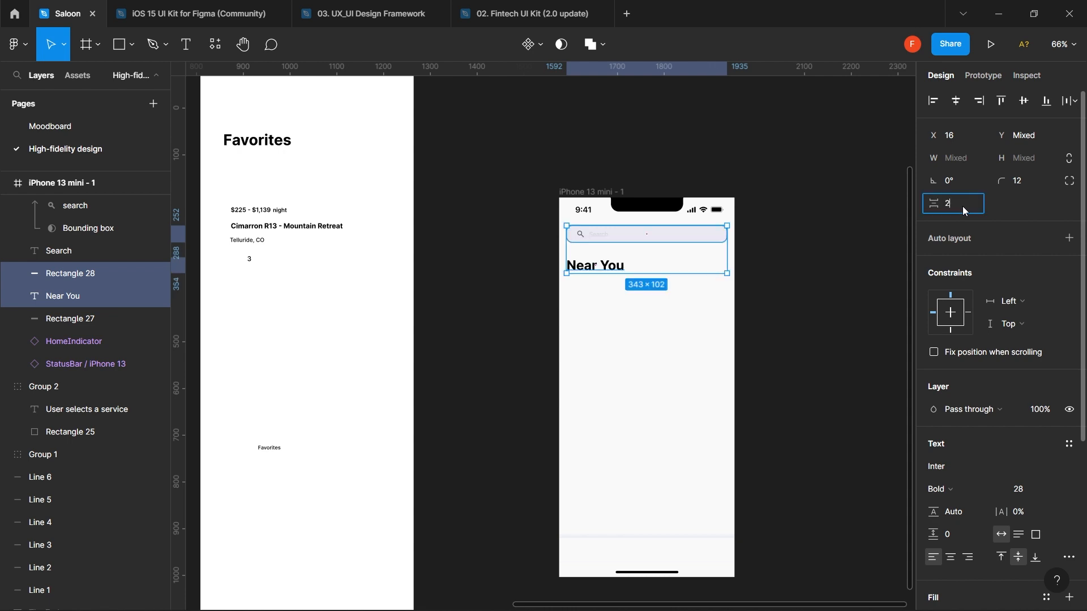
text(4)
key(Return)
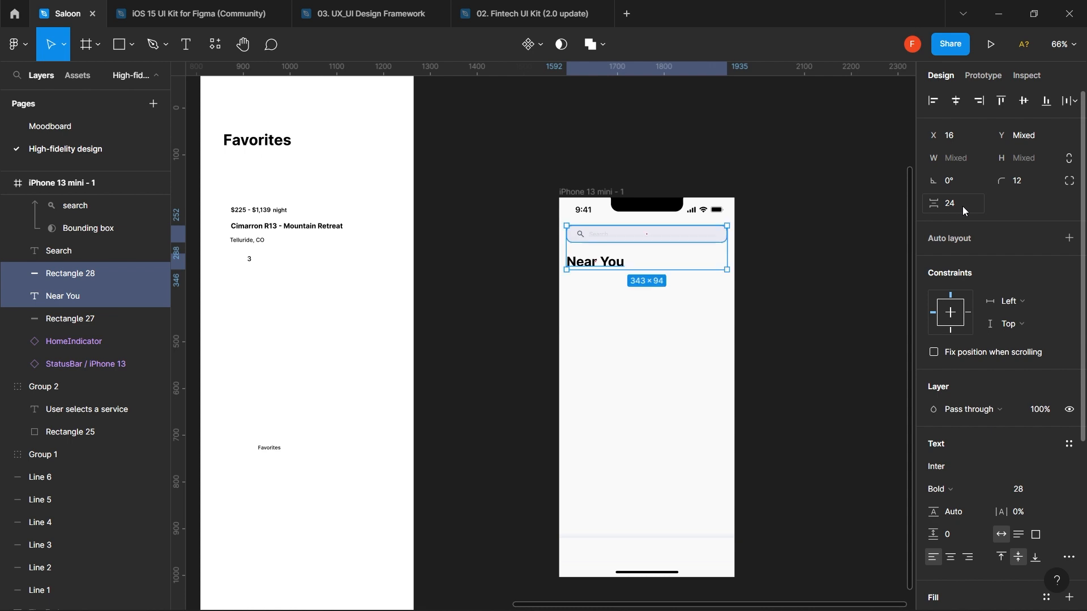
click(711, 335)
scroll(711, 335, down, 2)
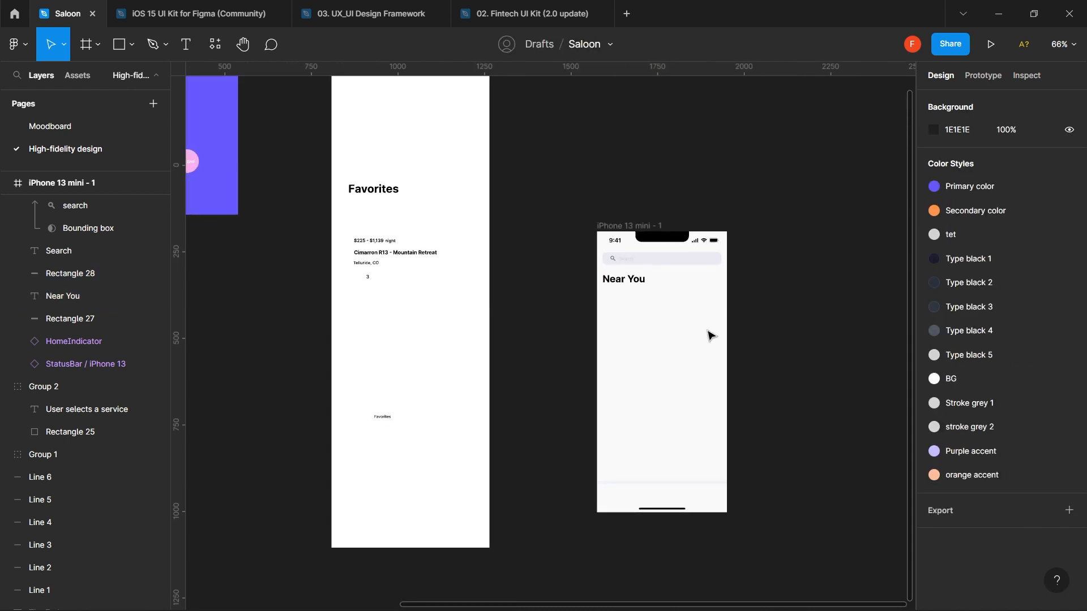
scroll(711, 335, up, 4)
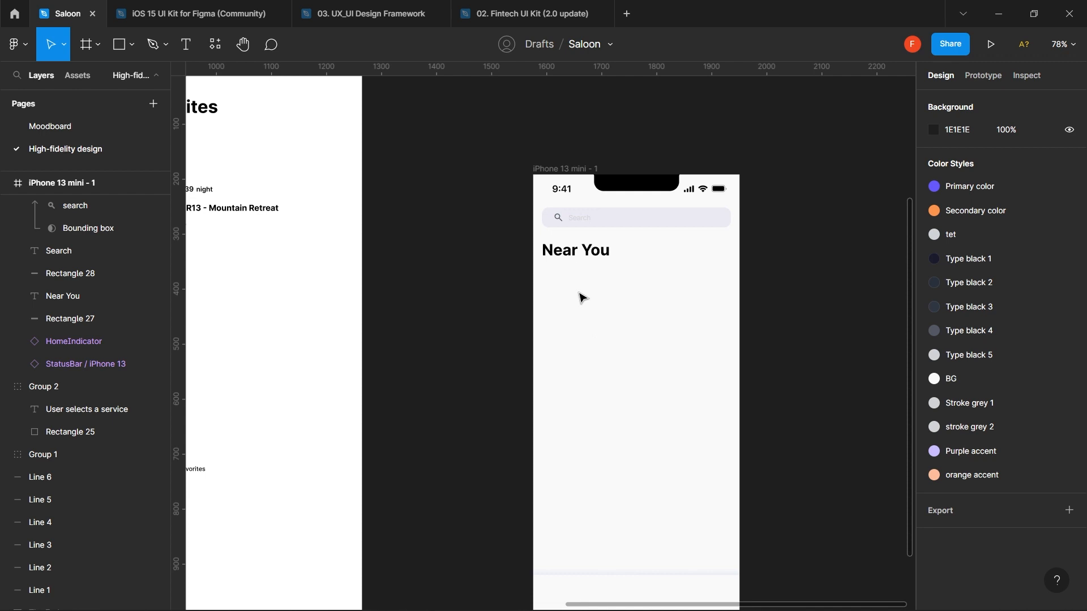
- Draw a 200×200 rectangle just below the Near You heading, nudged up 1 px
key(r)
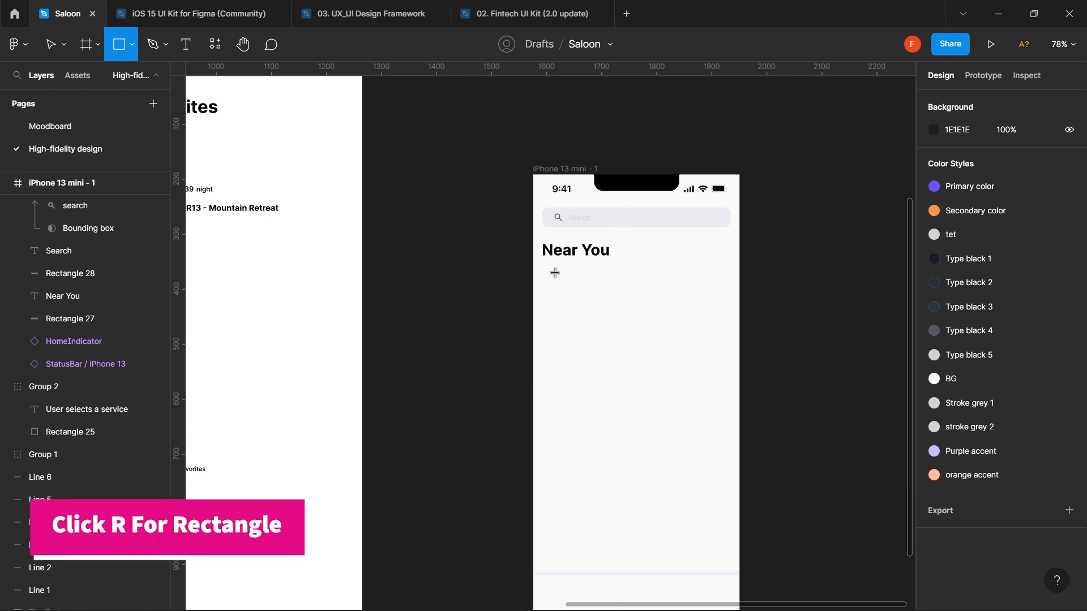
mouse_move(543, 269)
mouse_down()
mouse_move(580, 306)
mouse_move(737, 399)
mouse_move(659, 370)
mouse_up()
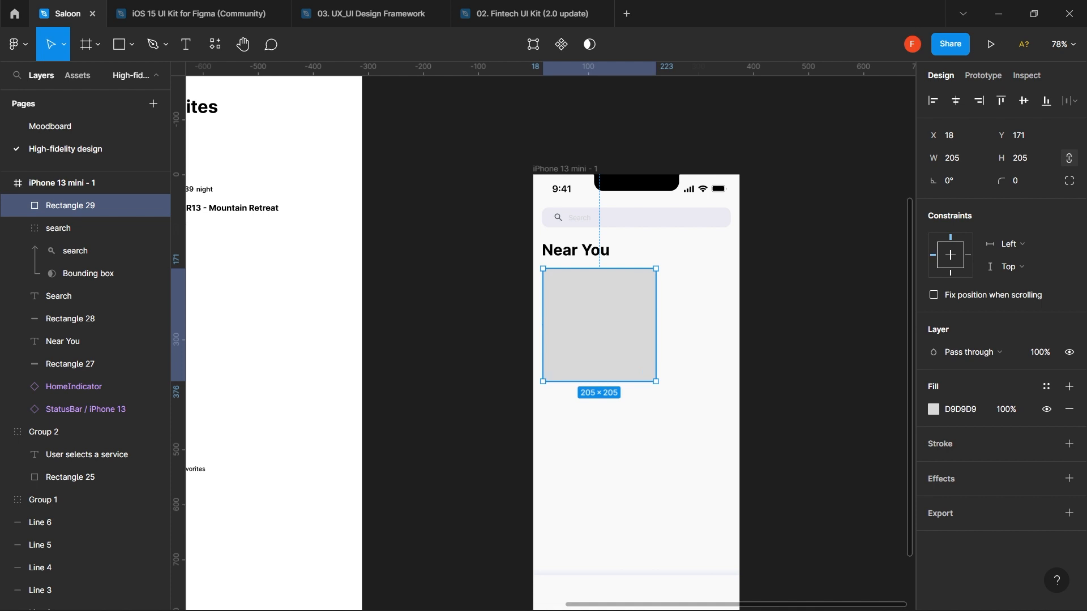
click(1029, 160)
text(240)
key(Return)
click(1029, 160)
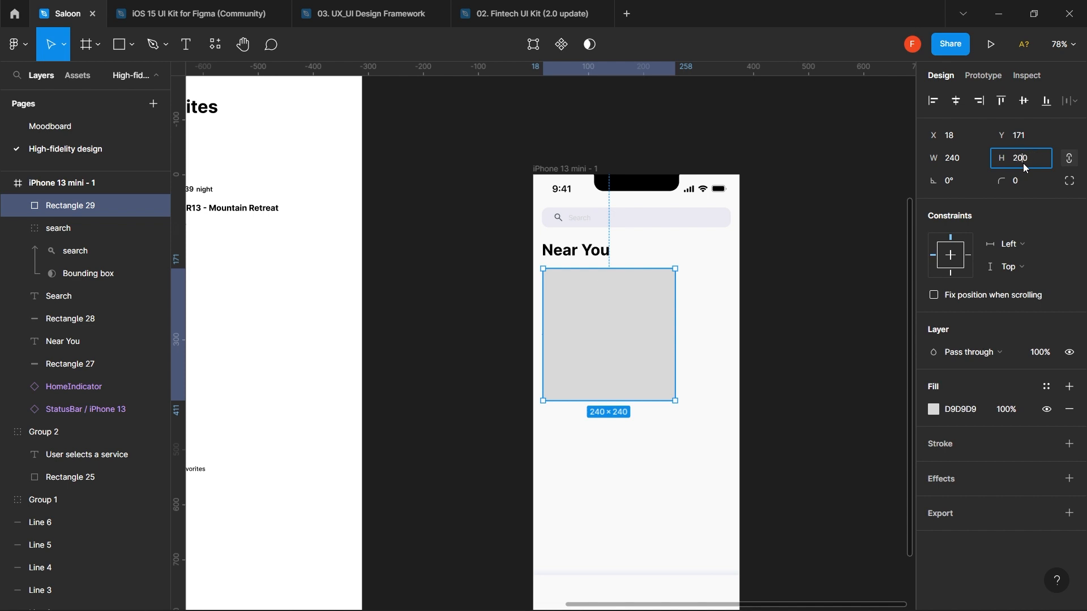
key(Return)
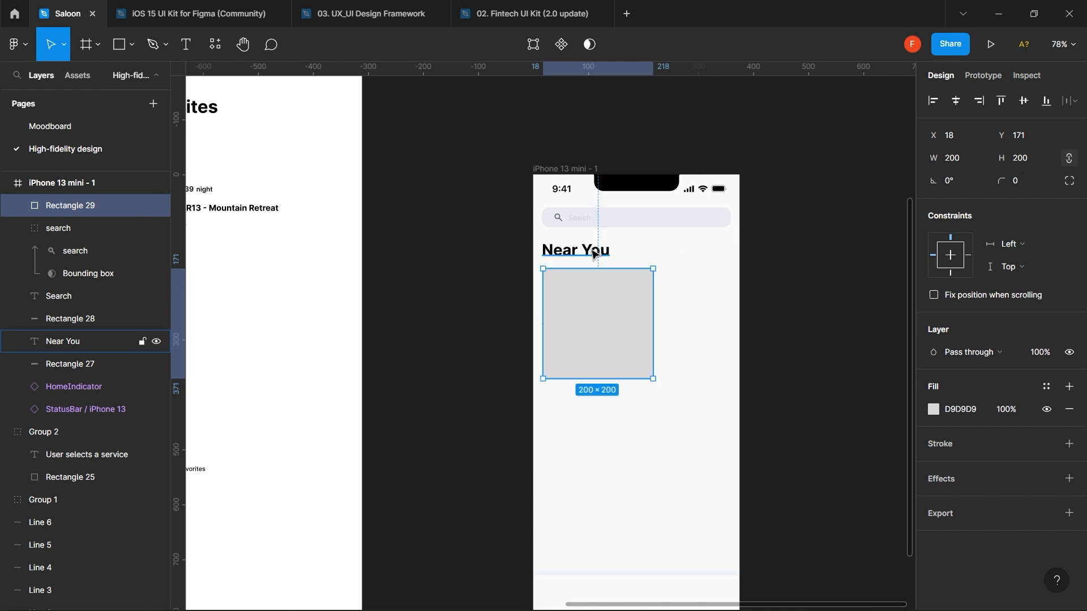
key(Up)
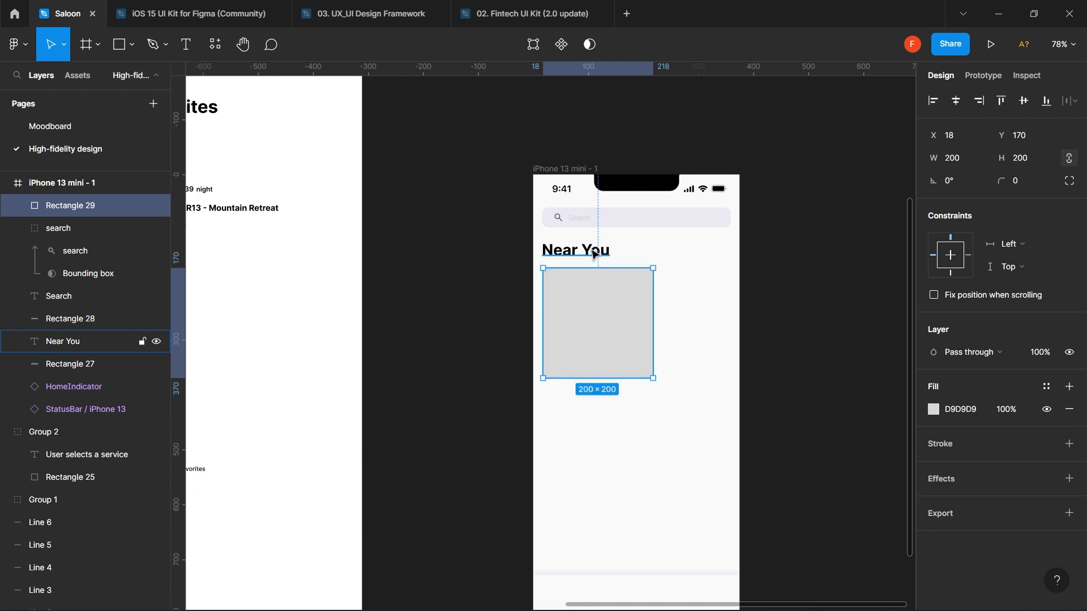
shift+click(594, 254)
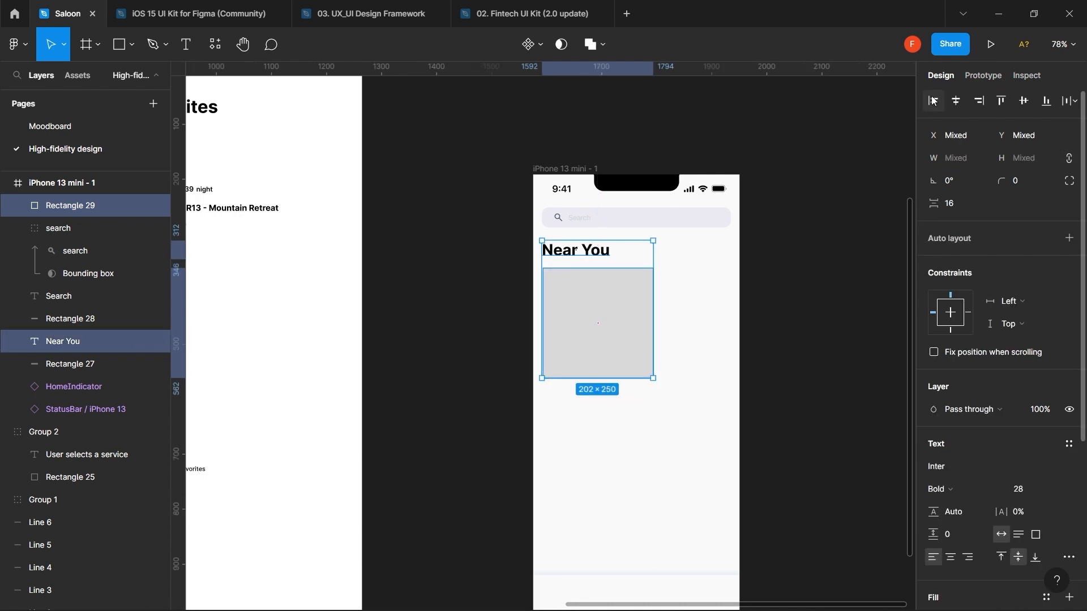
- Show the frame's 4-column grid, recolour it dark navy 0D1F44, then hide it again
click(573, 168)
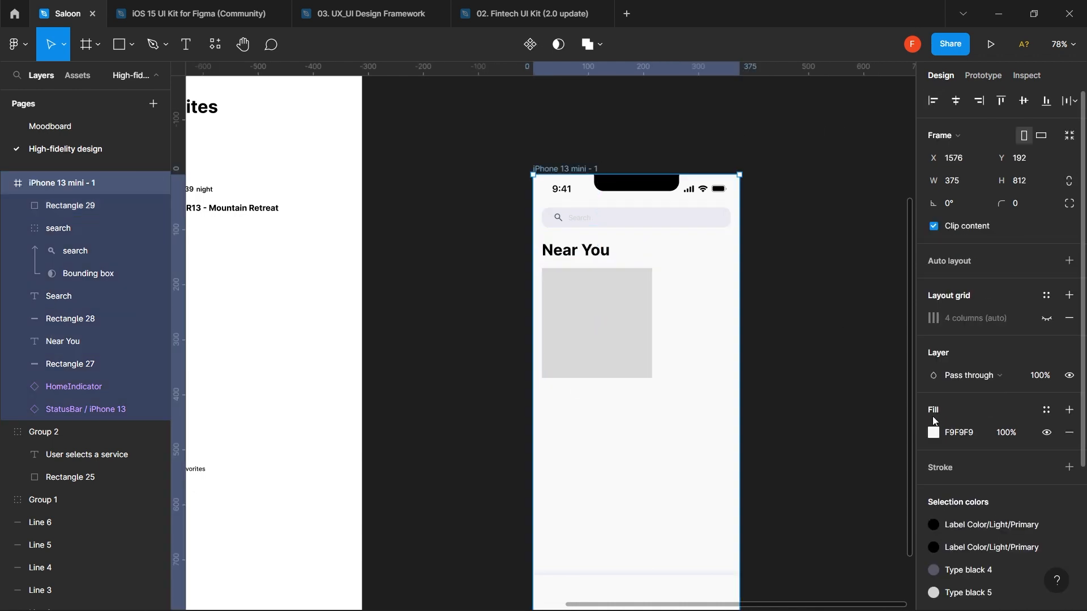
click(1046, 321)
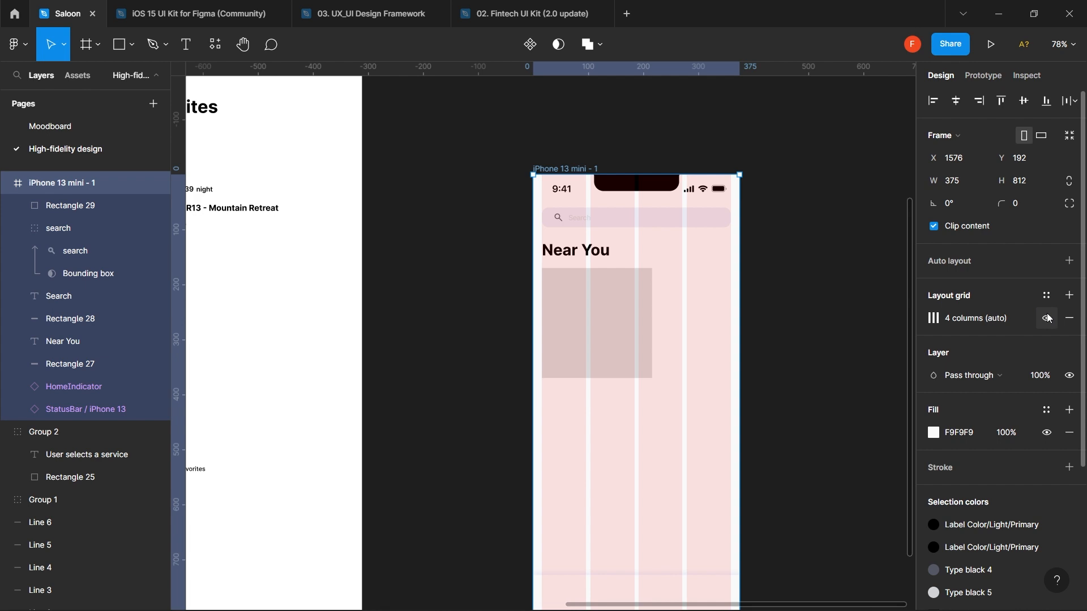
click(937, 320)
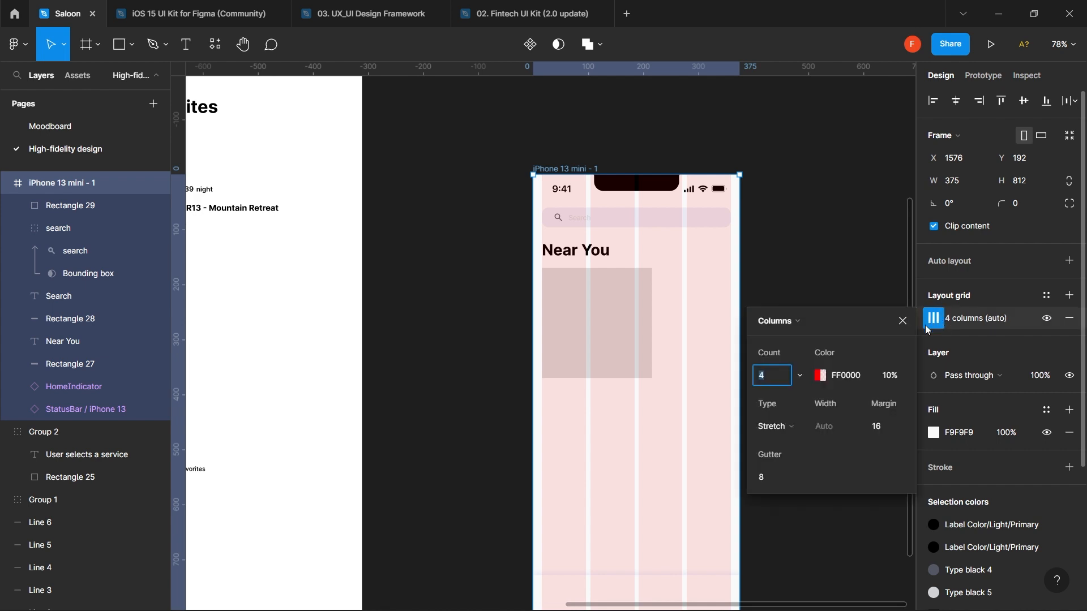
click(824, 371)
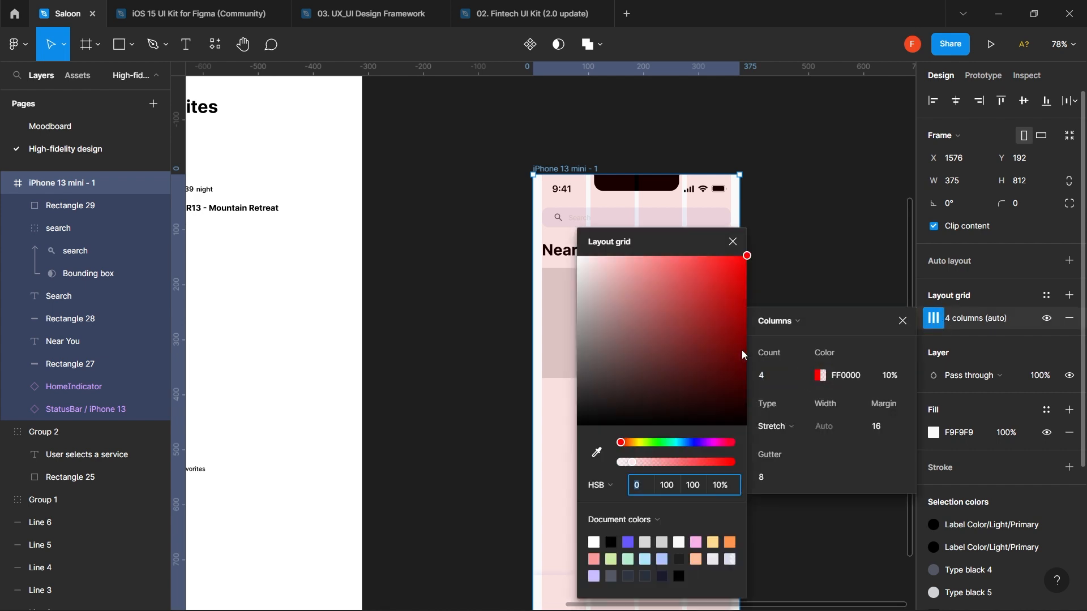
click(677, 442)
drag(676, 283, 664, 329)
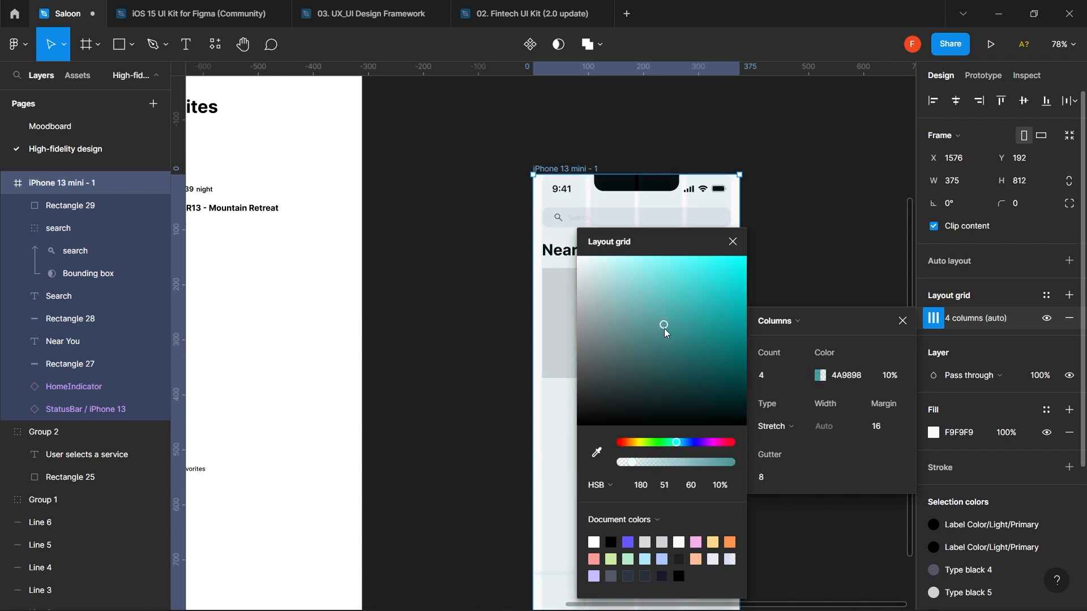
drag(677, 442, 691, 452)
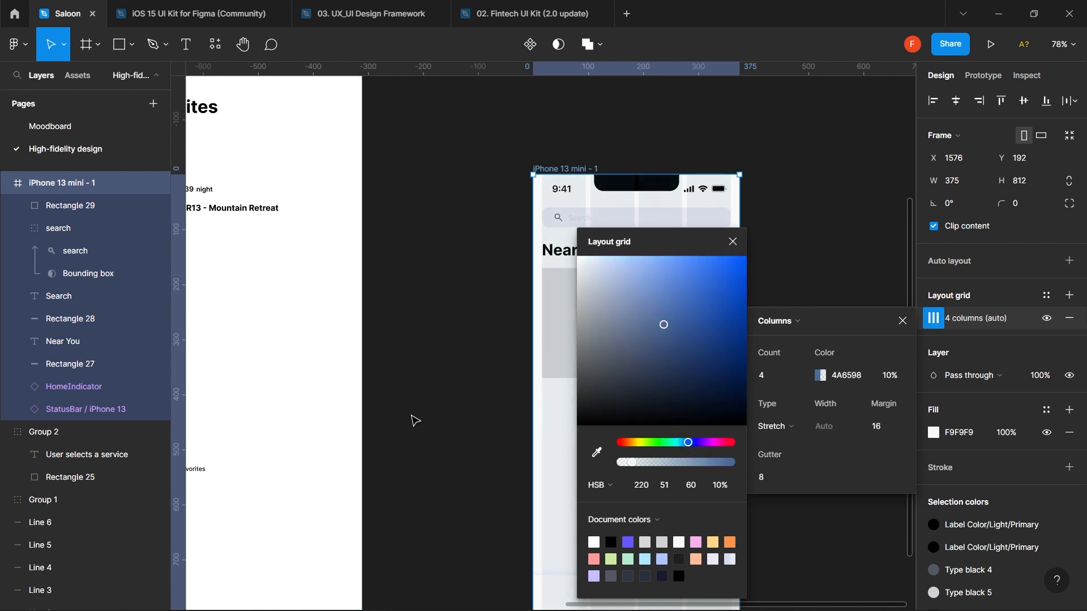
scroll(413, 420, right, 3)
scroll(413, 420, right, 5)
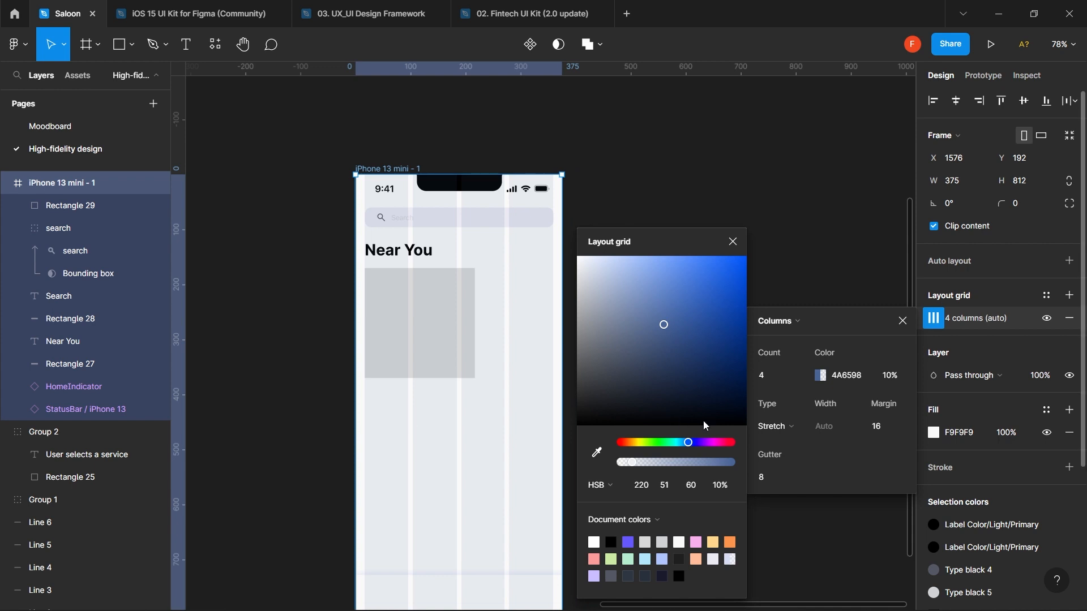
drag(688, 354, 717, 389)
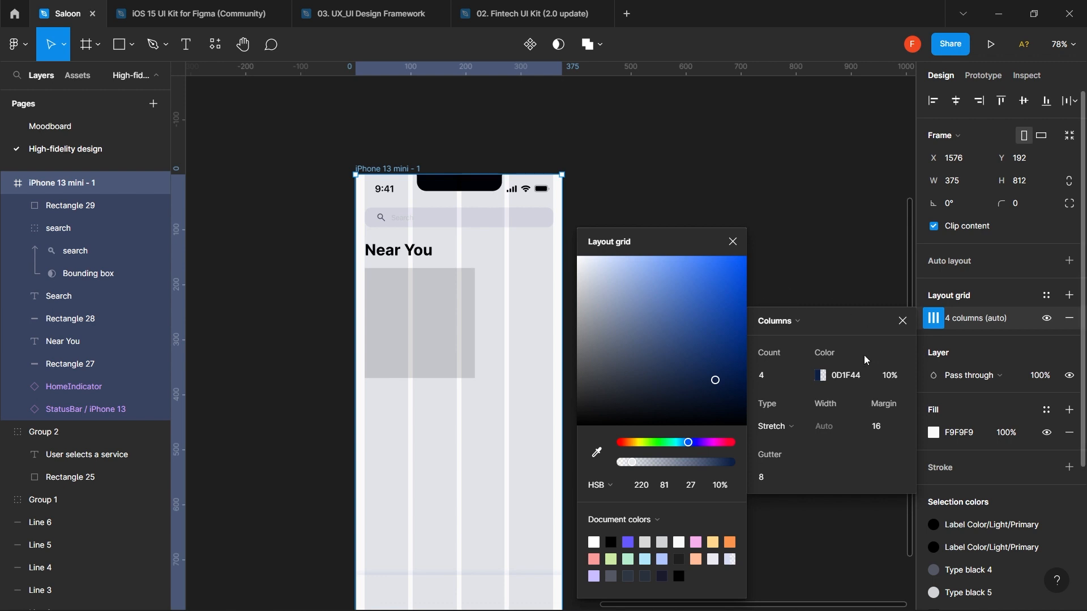
click(1047, 319)
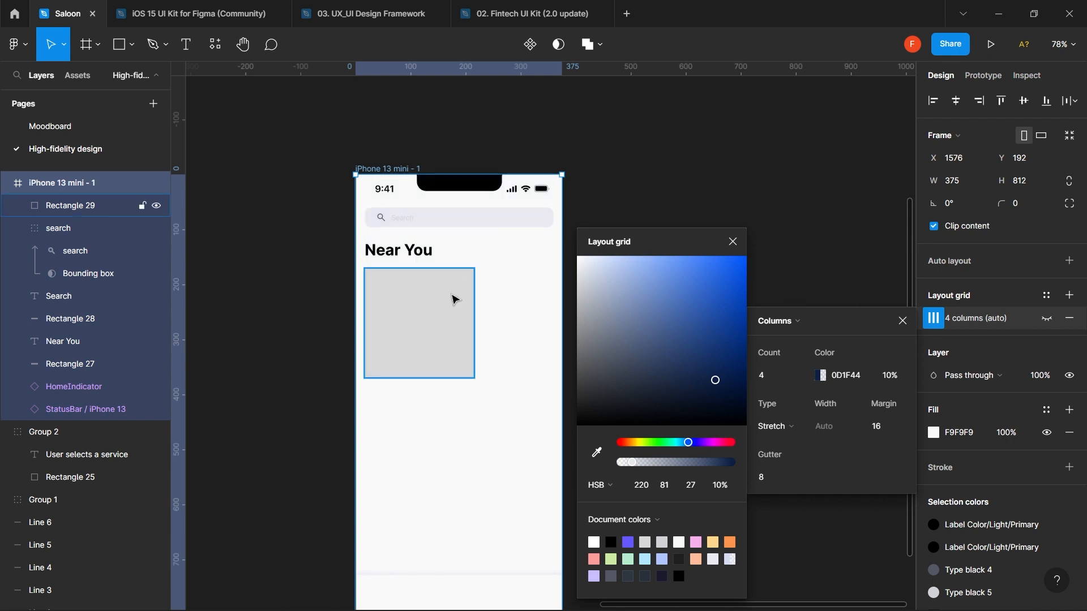
click(455, 300)
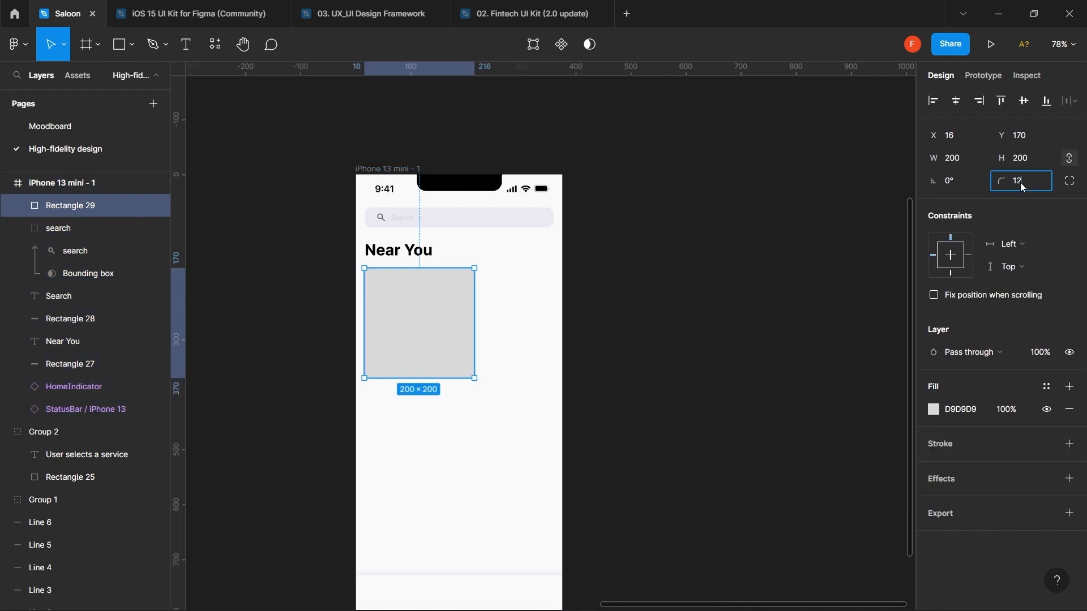
- Round the placeholder's corners to 12 px and move it to Y 178 below Near You
key(Return)
click(728, 369)
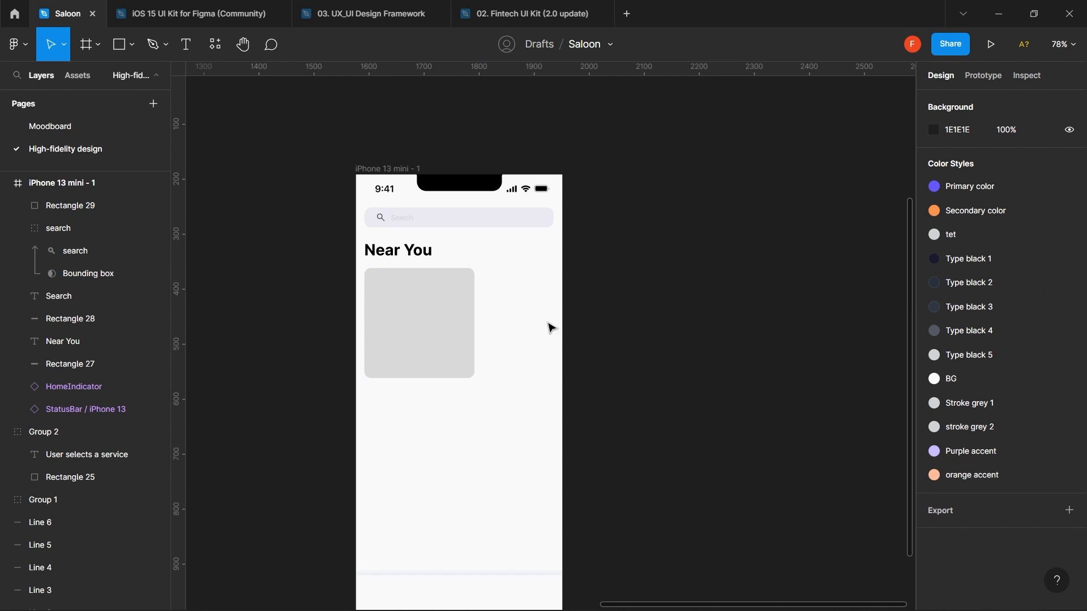
click(434, 336)
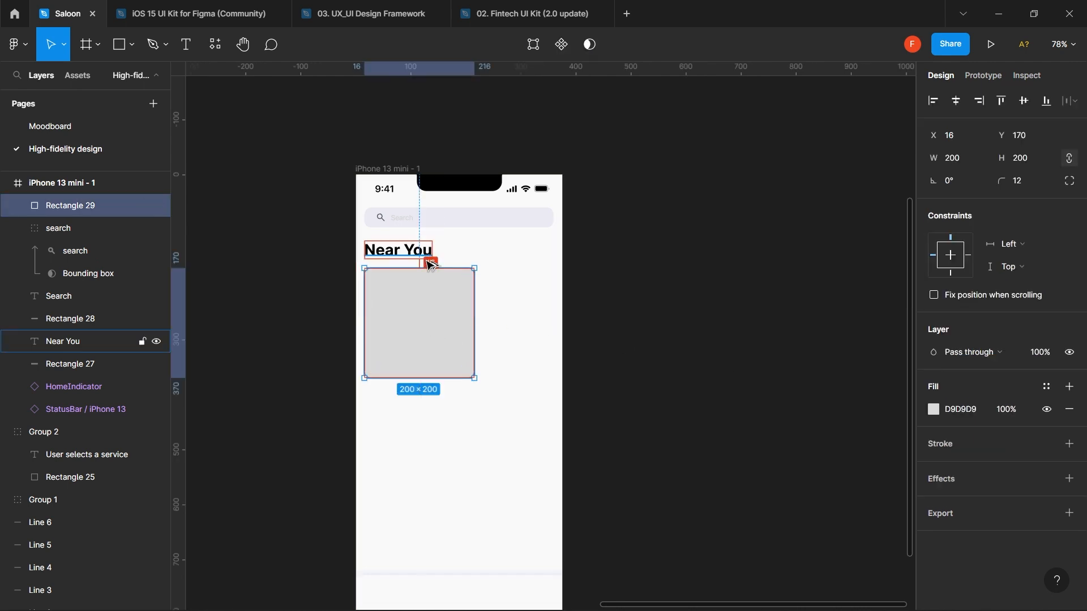
key(shift+Down)
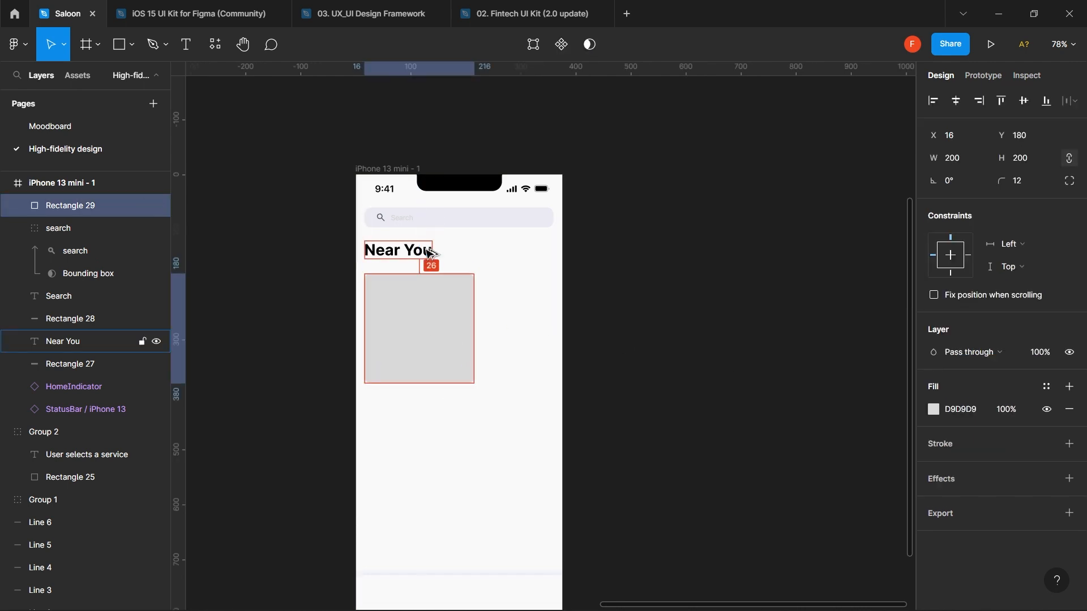
key(Up)
key(Up)
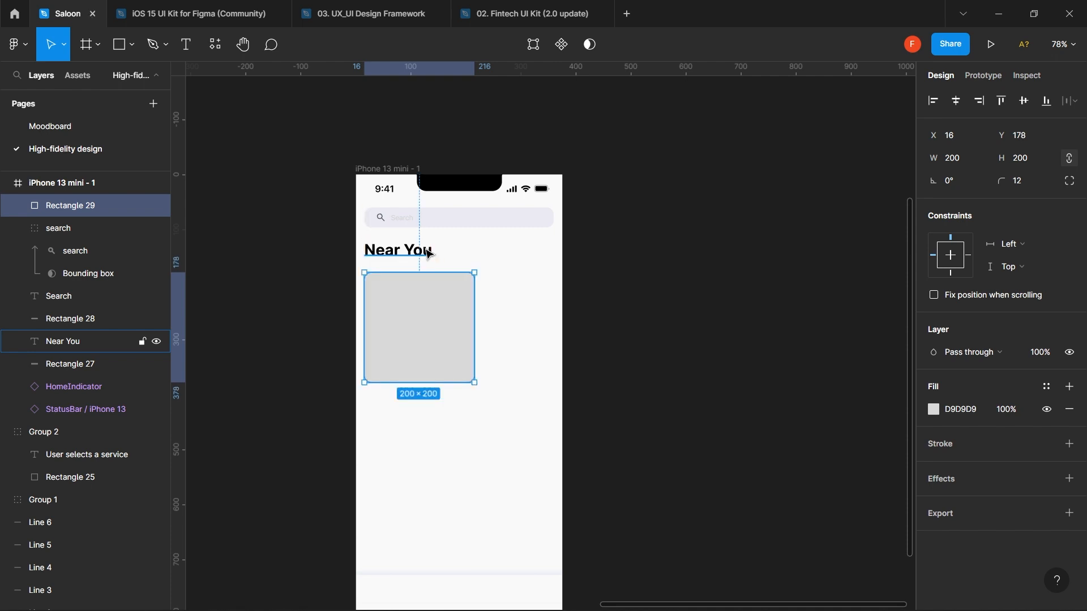
scroll(427, 249, down, 3)
click(612, 265)
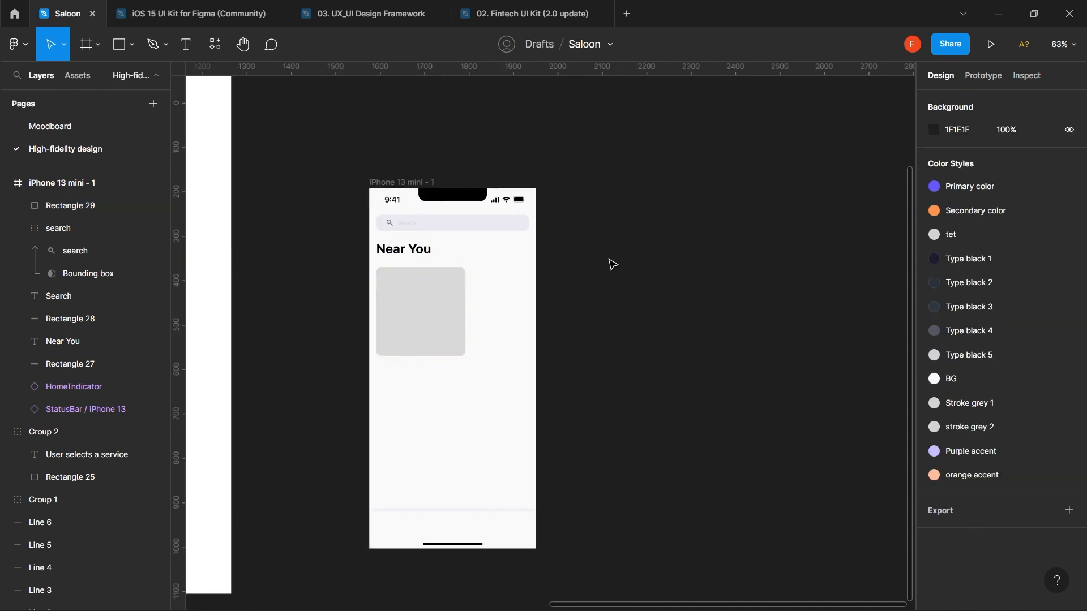
click(418, 322)
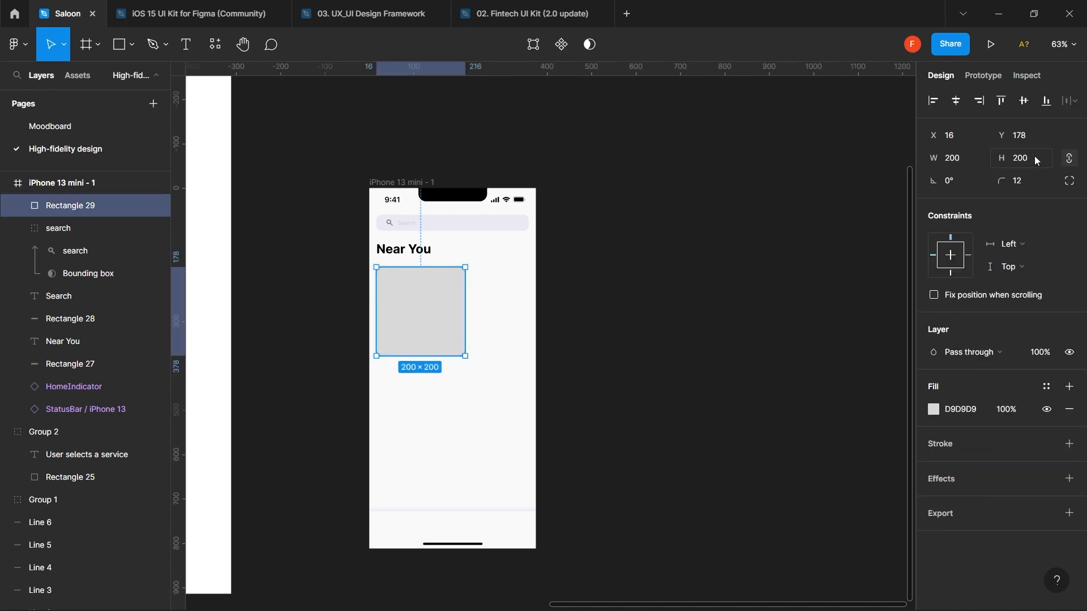
- Resize the placeholder square to 240×240
click(1035, 159)
text(240)
key(Return)
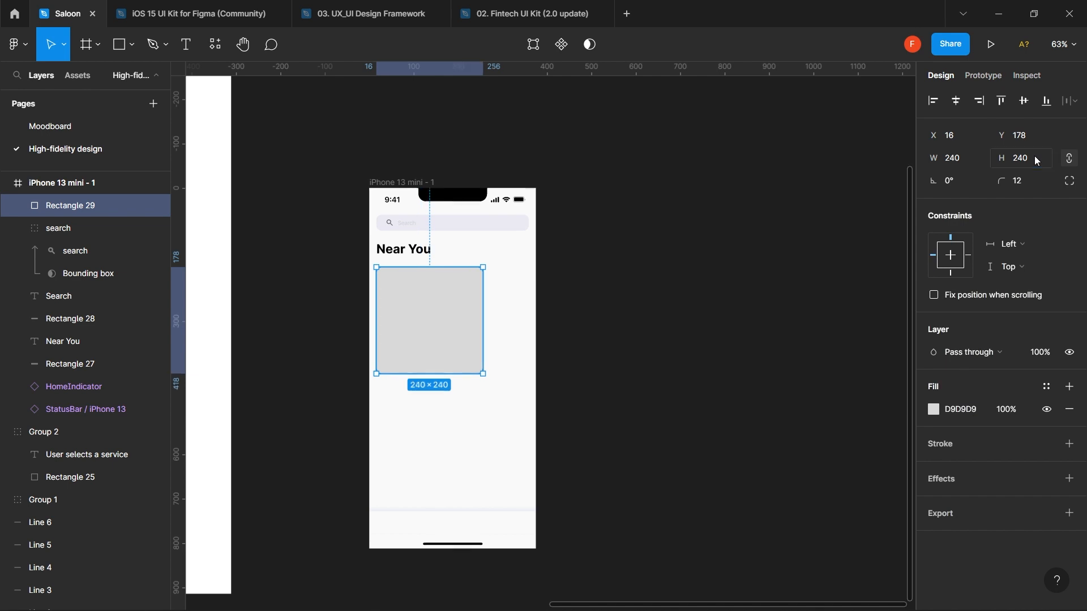
click(660, 276)
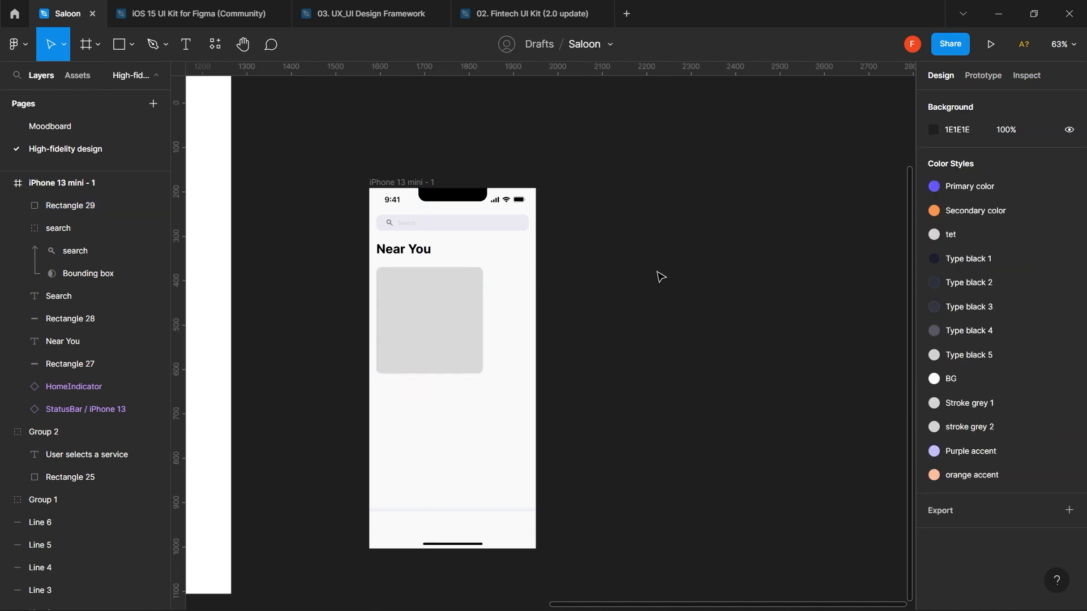
click(451, 348)
- Duplicate the placeholder card beside the original and place the copy in the iPhone frame
drag(452, 348, 572, 342)
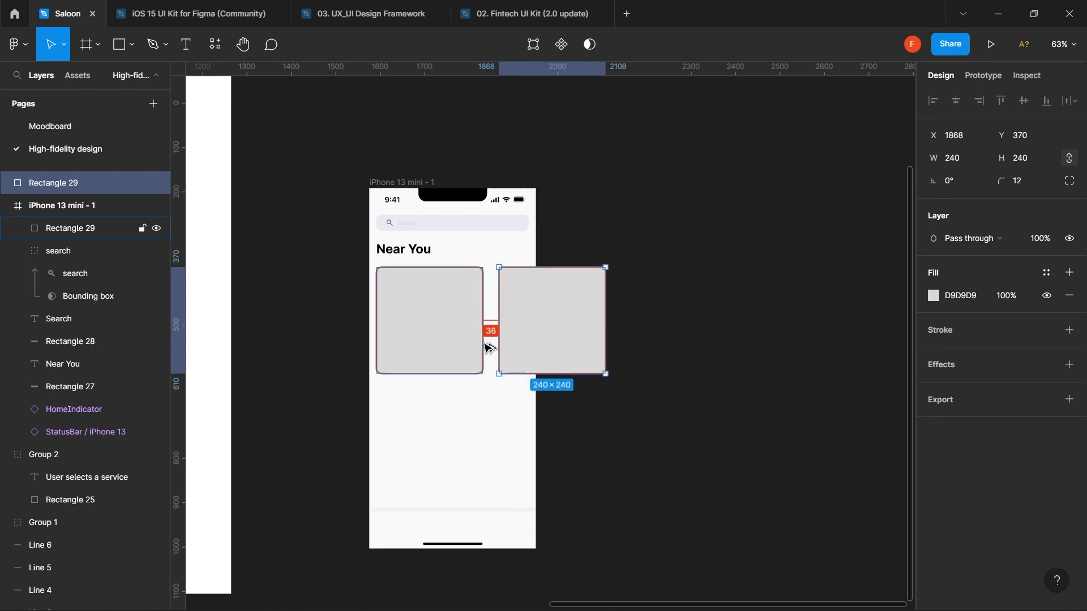
key(shift+Left)
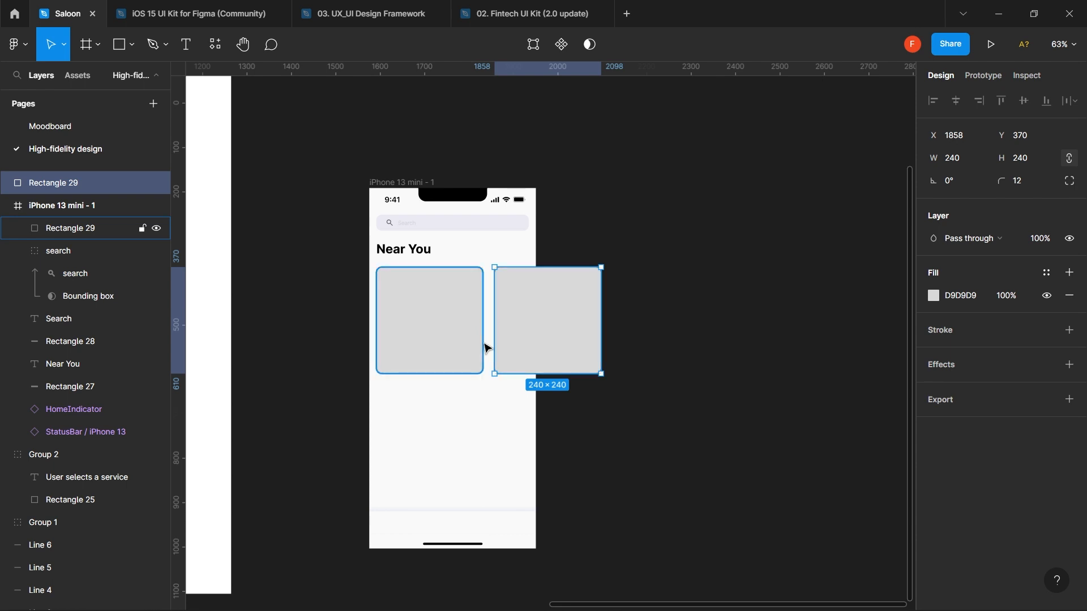
key(Left)
key(Left)
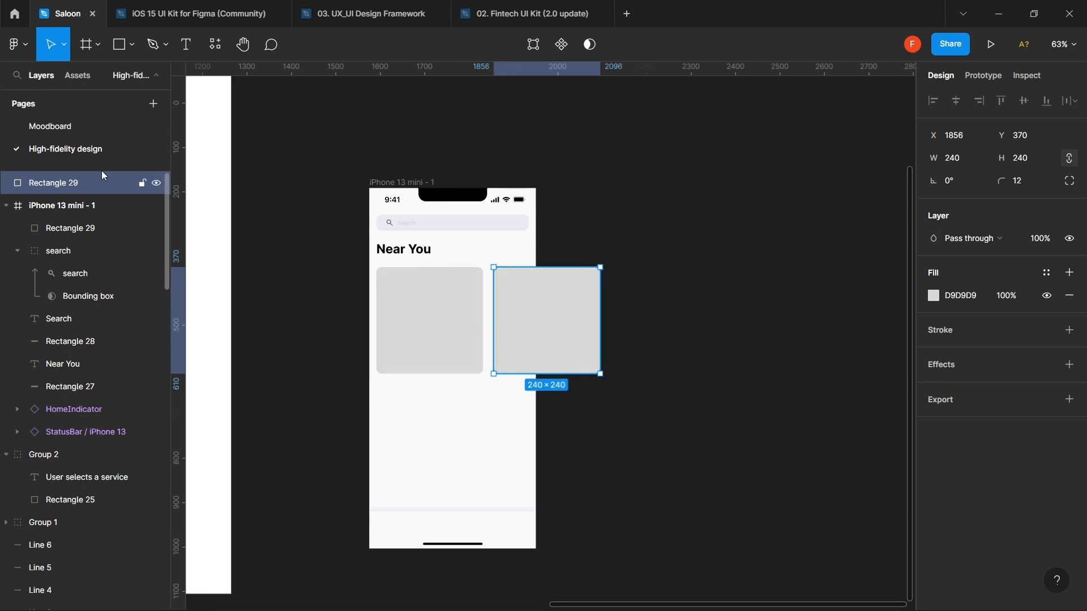
drag(91, 184, 90, 205)
click(413, 419)
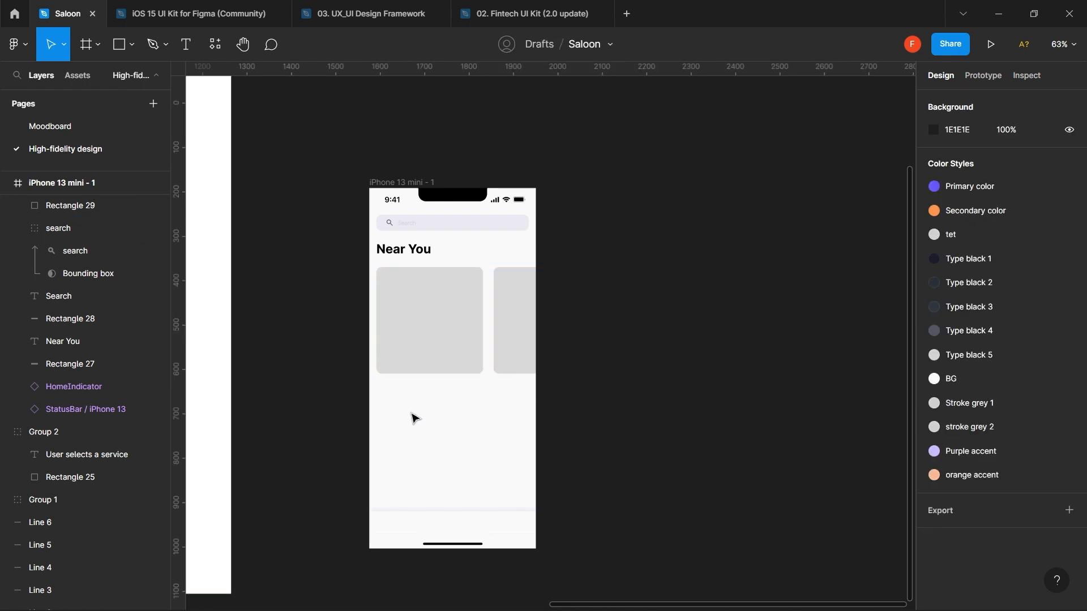
- Delete the overhanging extra card, keeping one 240×240 square, and open the plugins list
scroll(414, 419, up, 3)
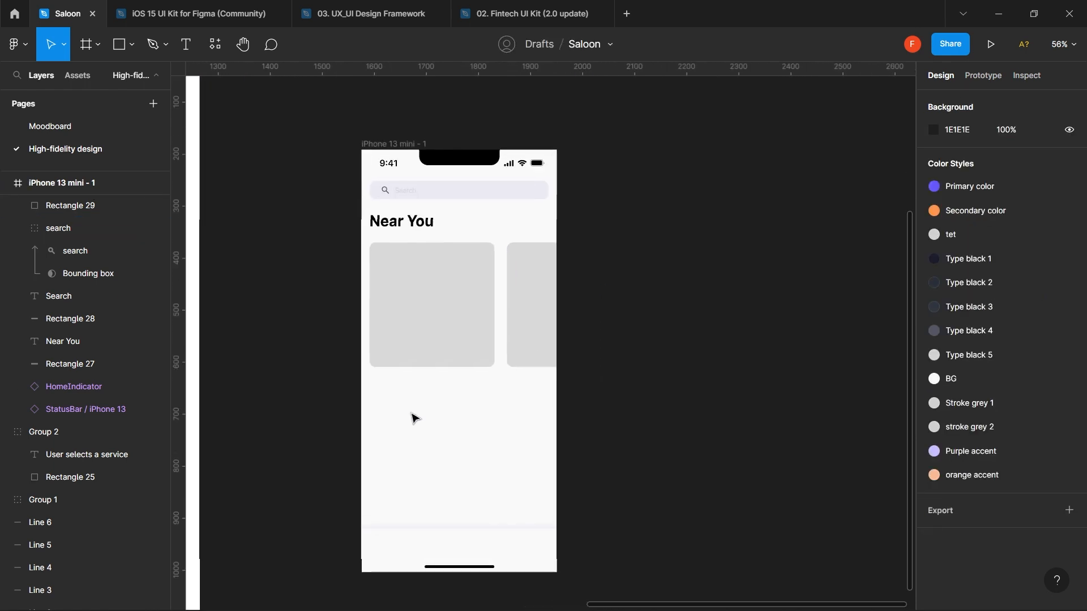
click(538, 355)
key(ctrl+d)
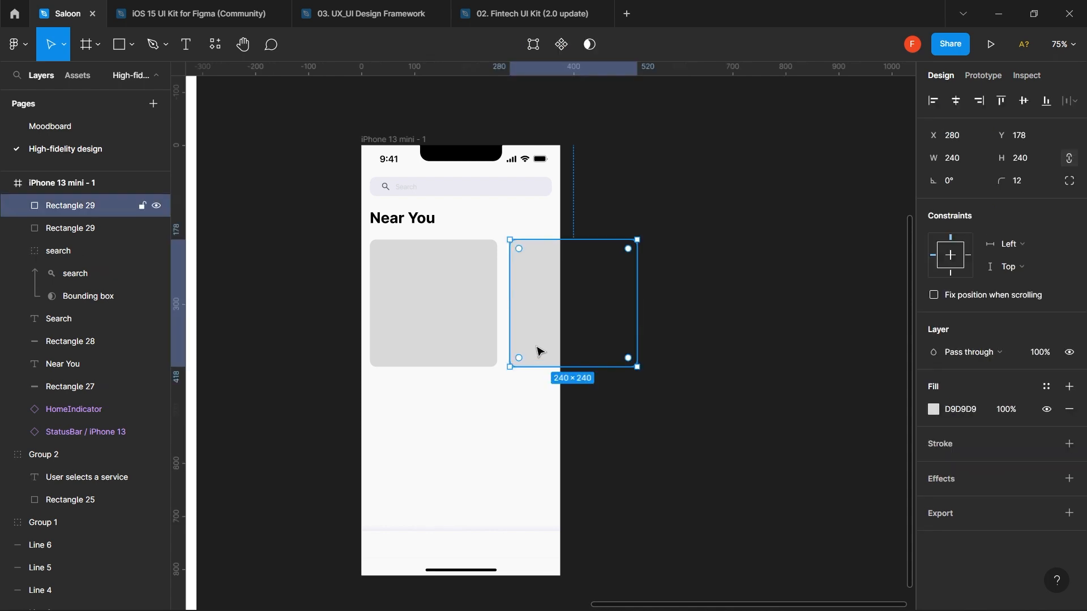
key(Delete)
click(444, 318)
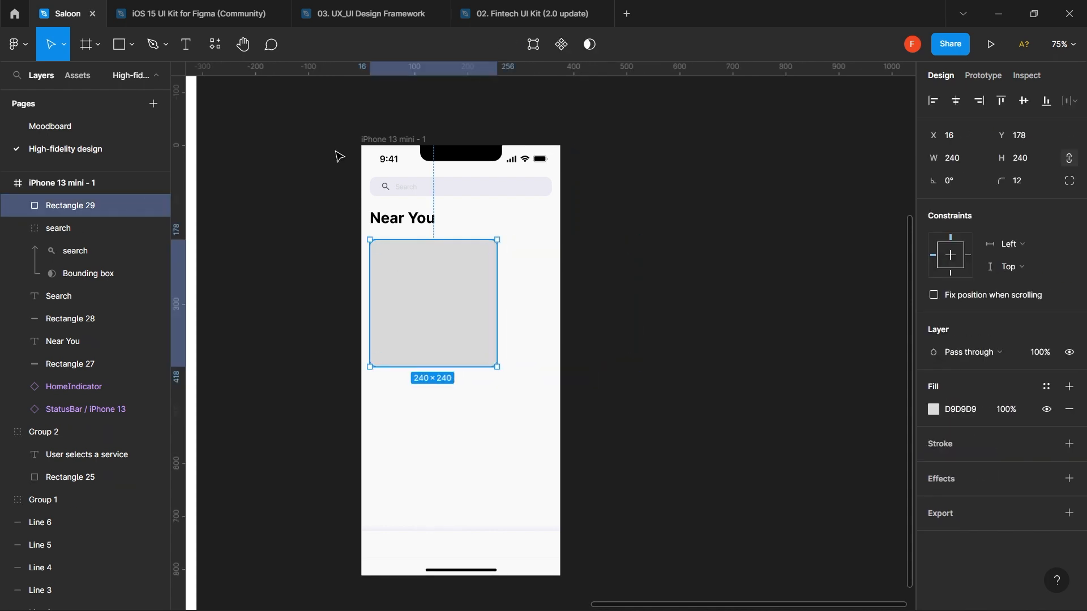
click(215, 44)
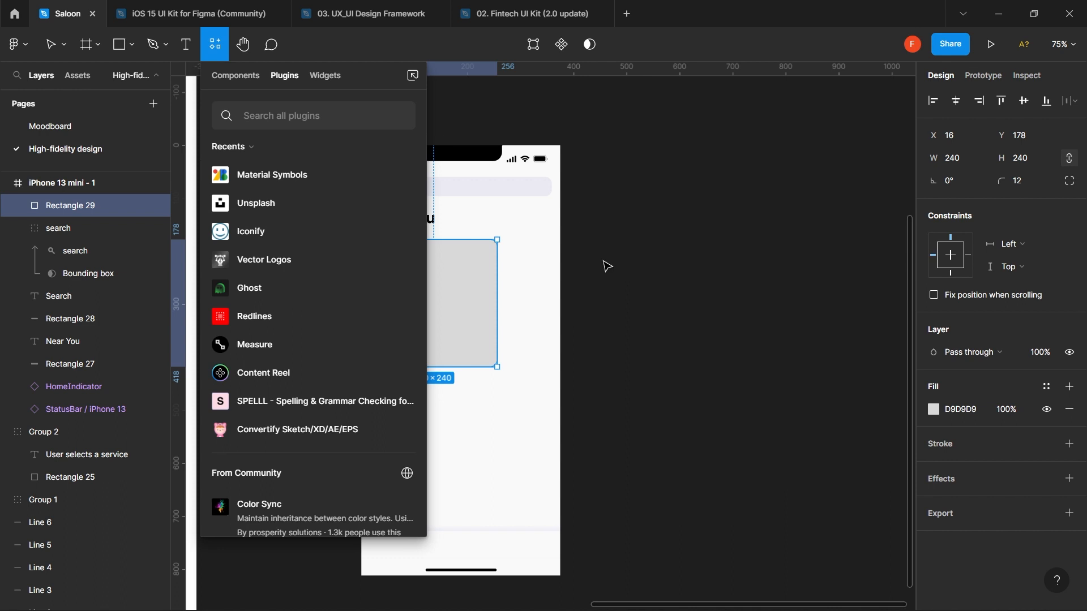
- Launch the Unsplash plugin from the plugins list
click(667, 272)
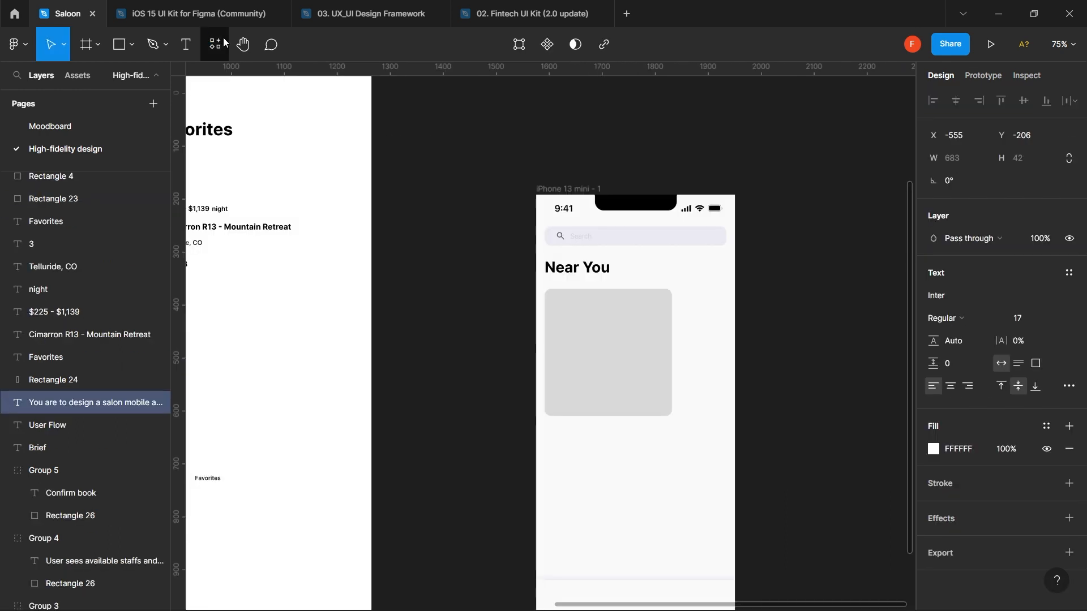
click(223, 38)
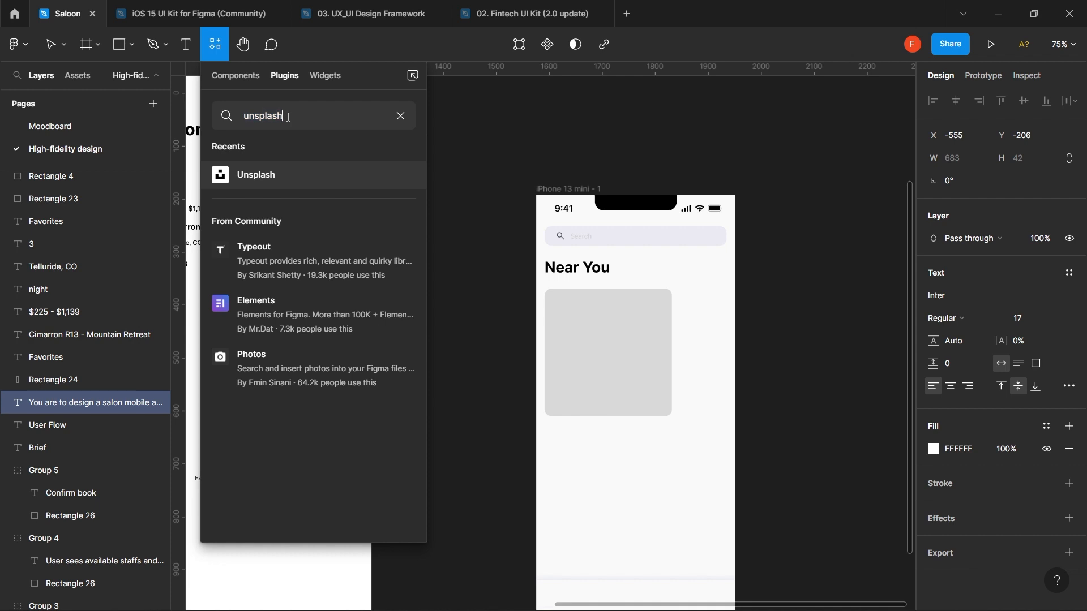
click(404, 177)
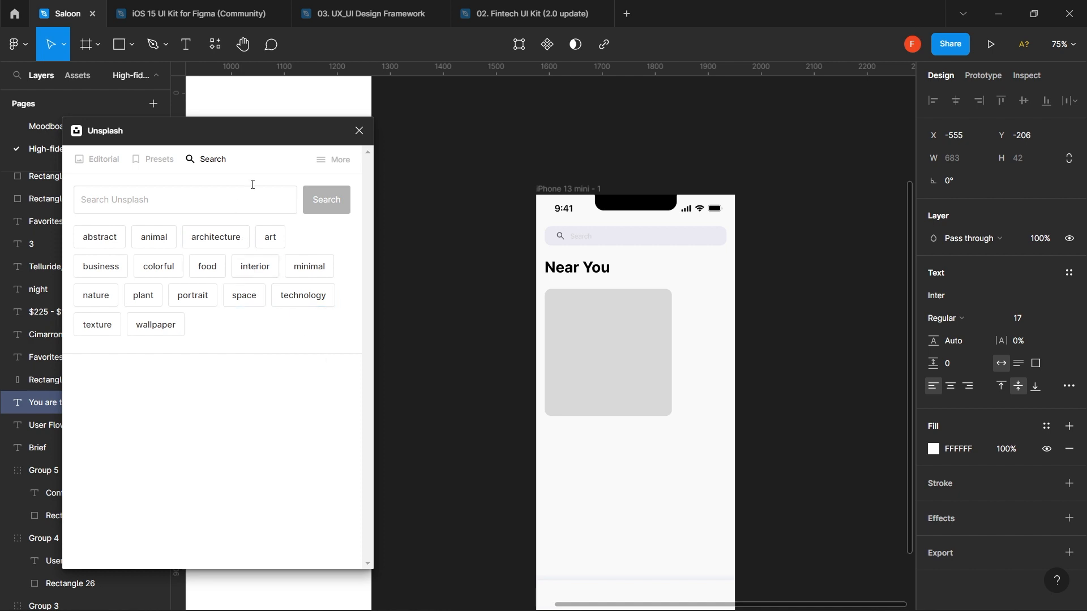
click(359, 131)
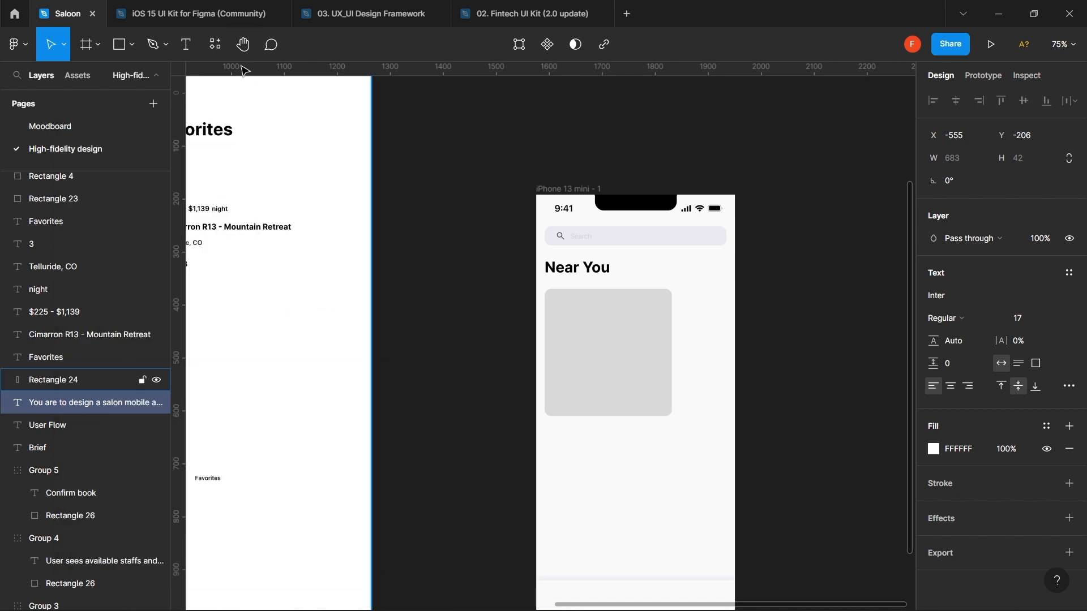
click(214, 45)
click(310, 125)
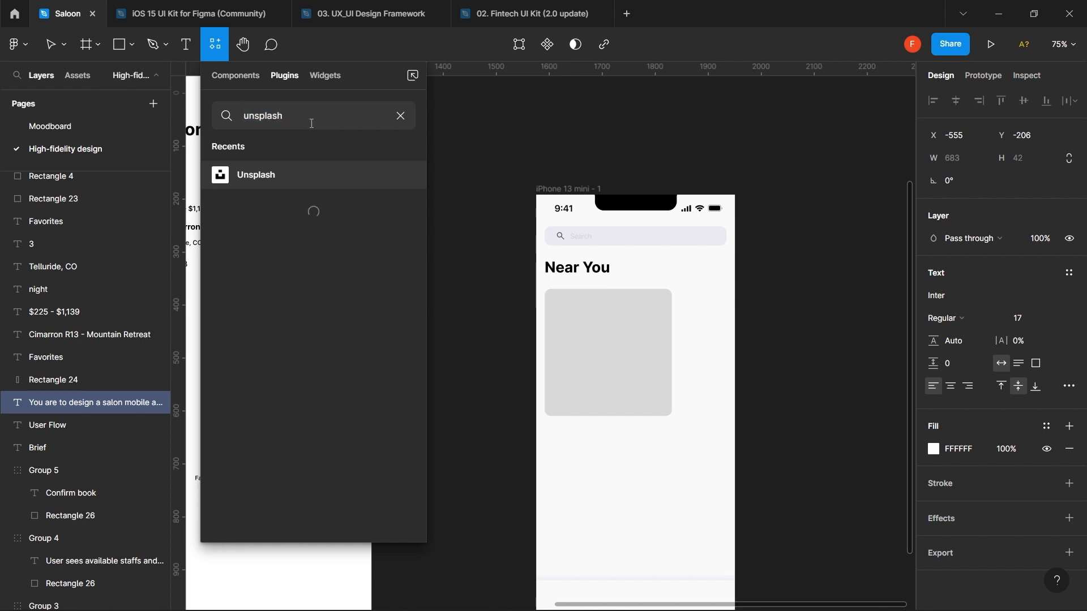
key(Return)
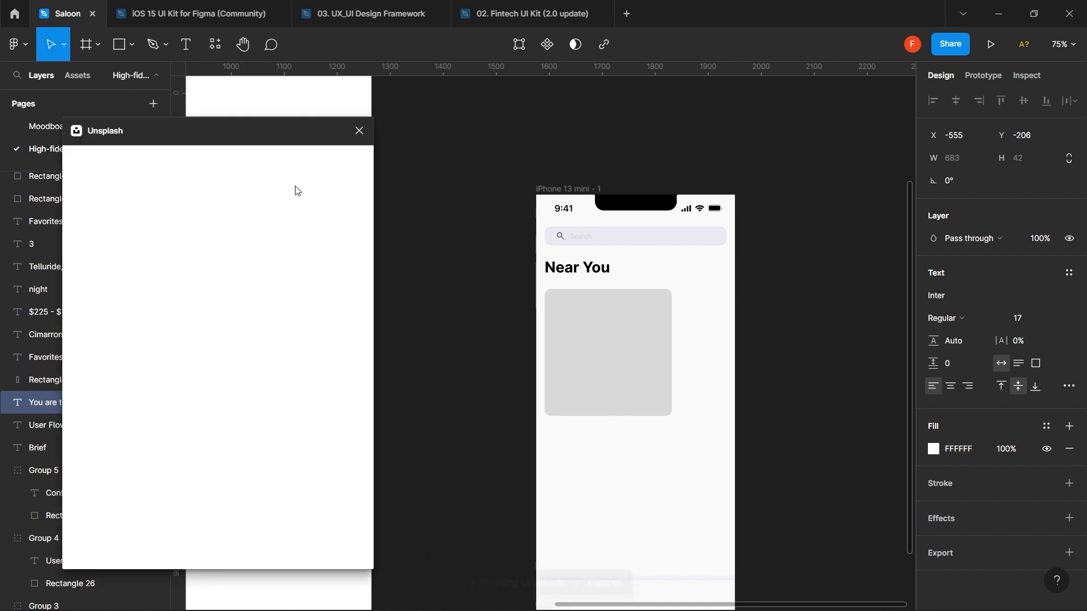
- Search Unsplash for 'salon' photos
click(222, 204)
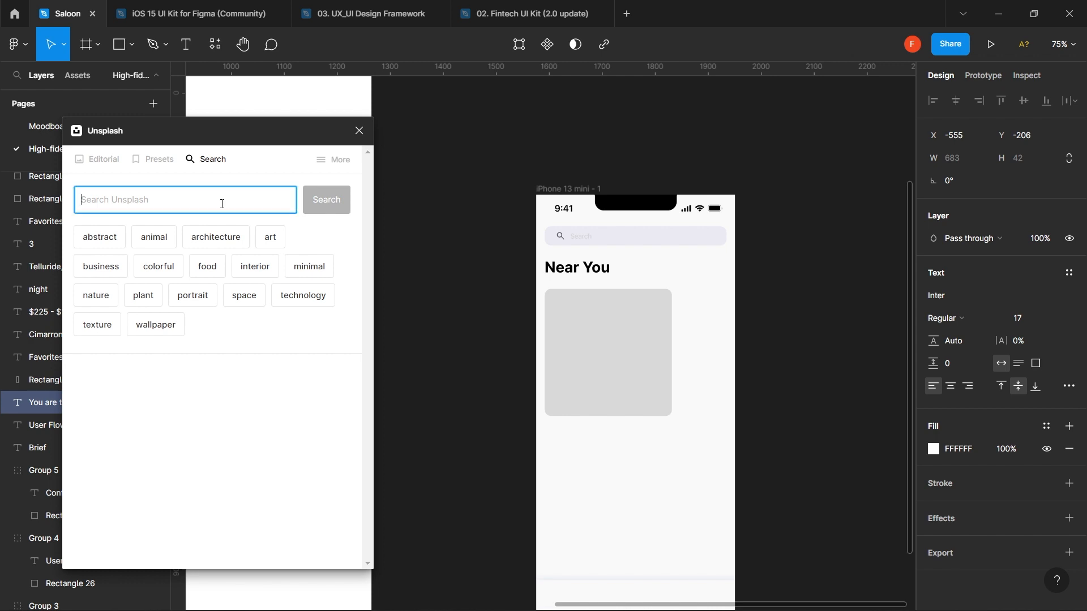
text(salon)
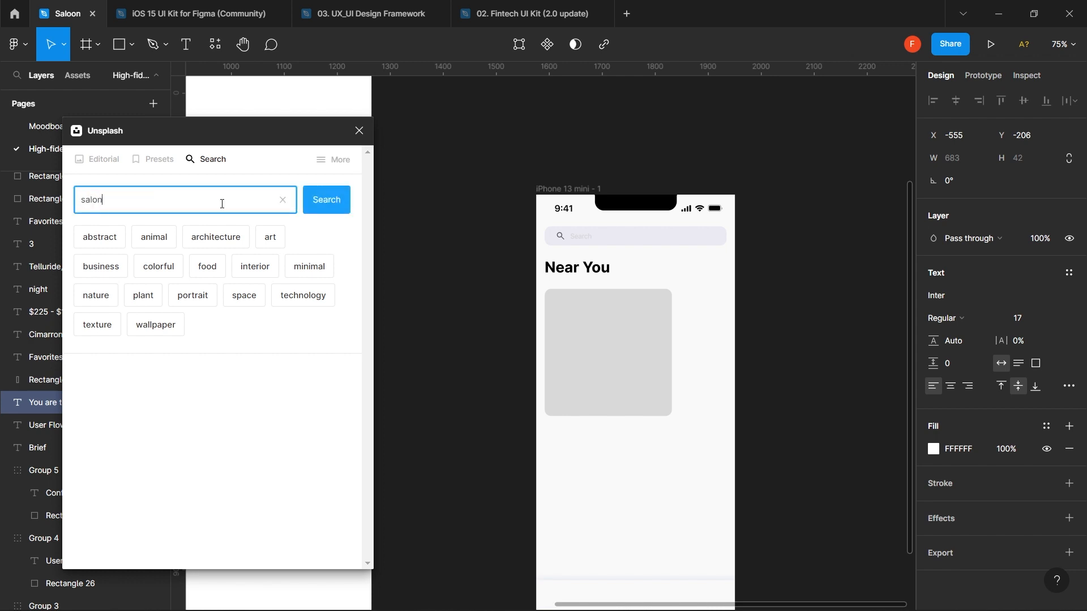
key(Return)
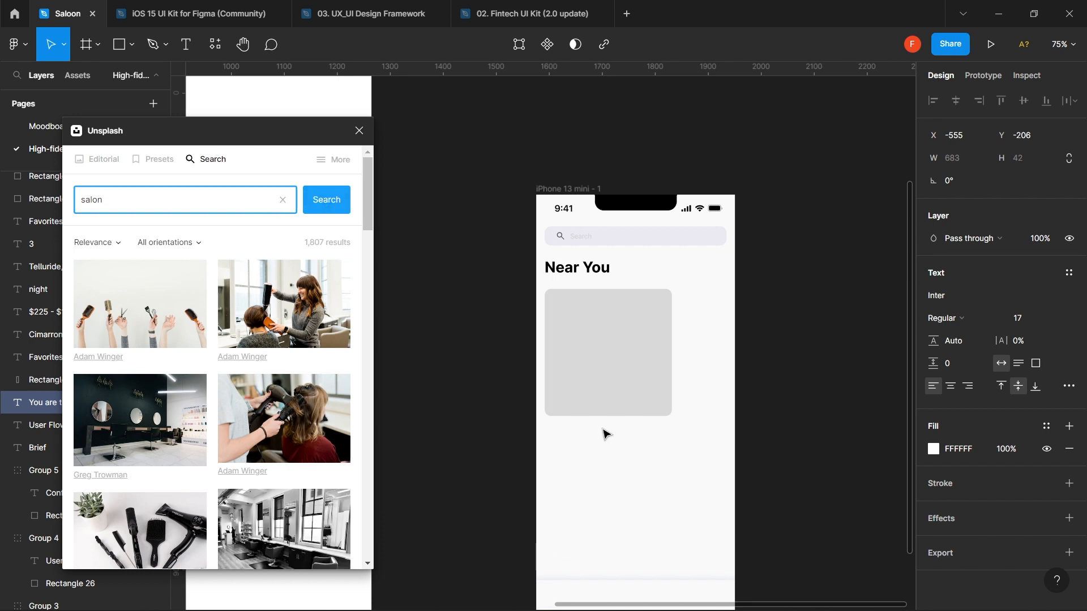
key(alt+Tab)
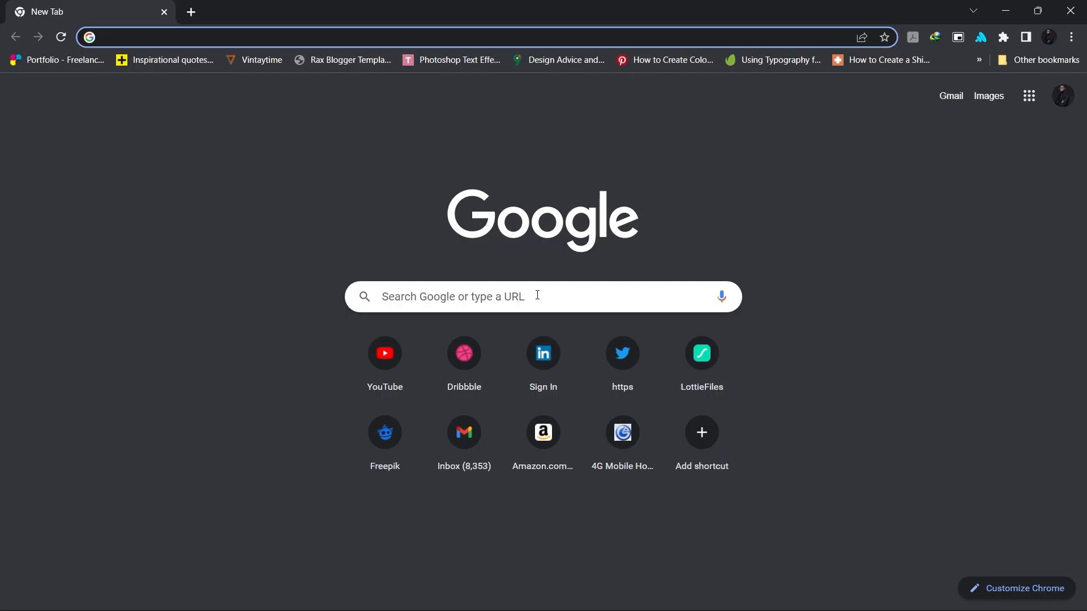
- Browse Google Images results for salon in Chrome, then minimize the browser back to Figma
click(537, 294)
text(saloo)
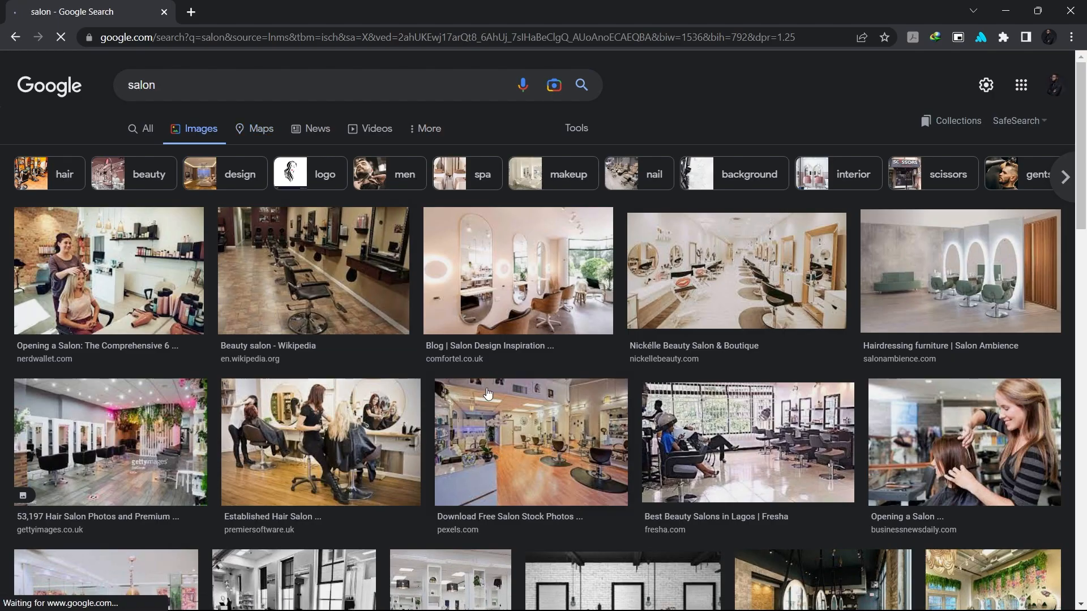
scroll(486, 392, down, 5)
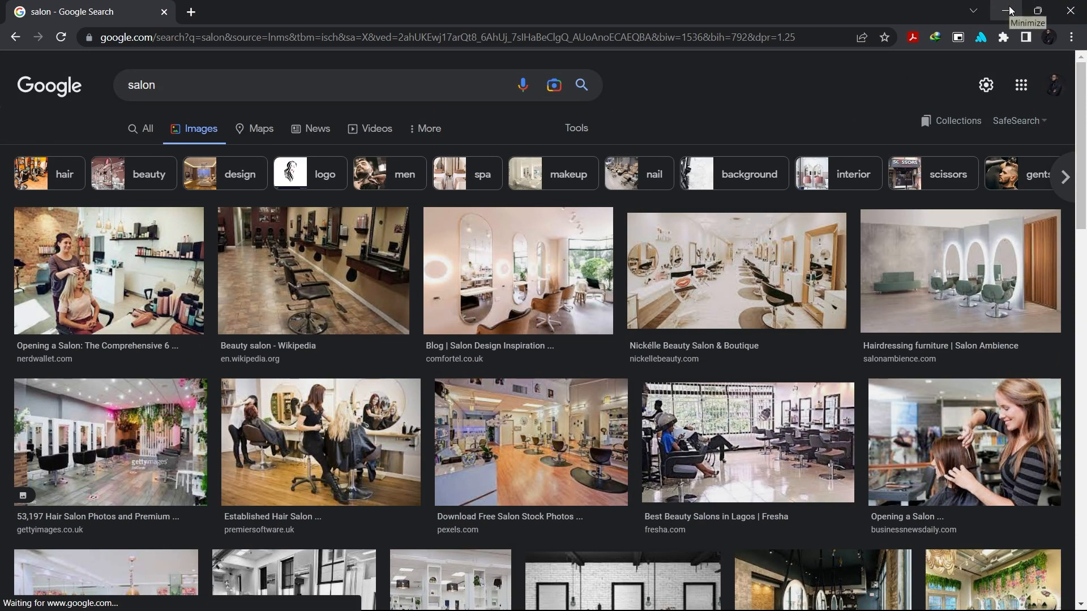
click(1009, 10)
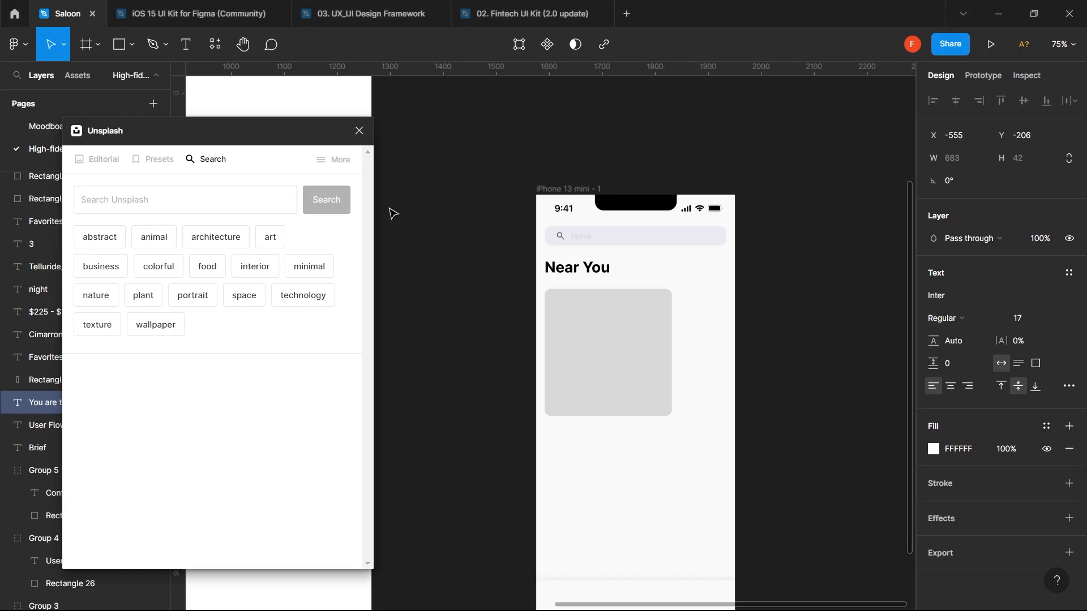
- Search Unsplash for salon and fill the 240×240 placeholder card with the barber blow-drying photo
click(229, 202)
text(salon)
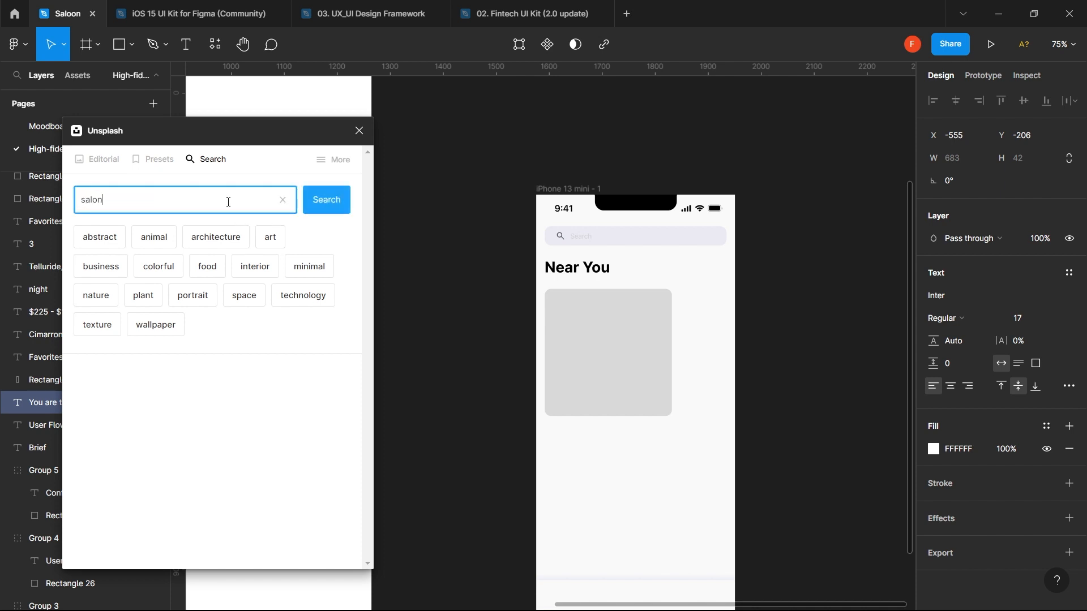
key(Return)
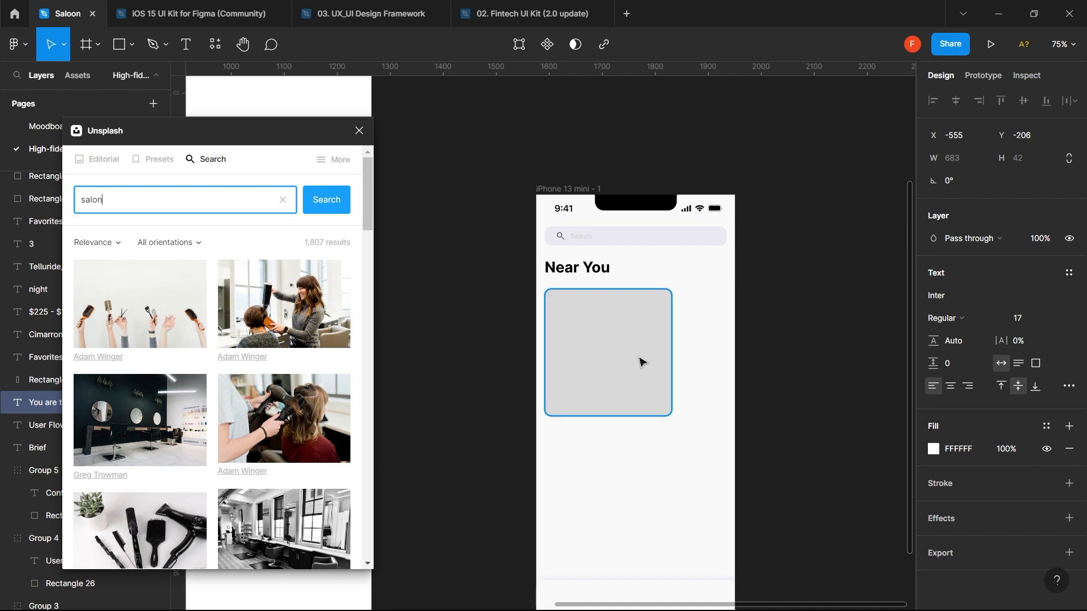
click(641, 362)
scroll(240, 362, down, 3)
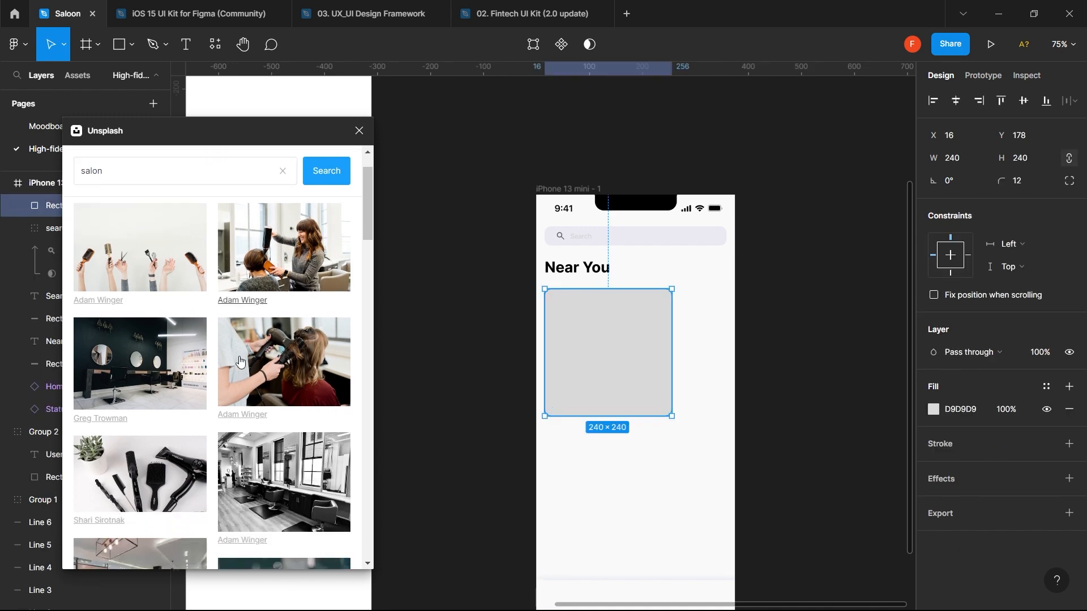
scroll(240, 361, down, 5)
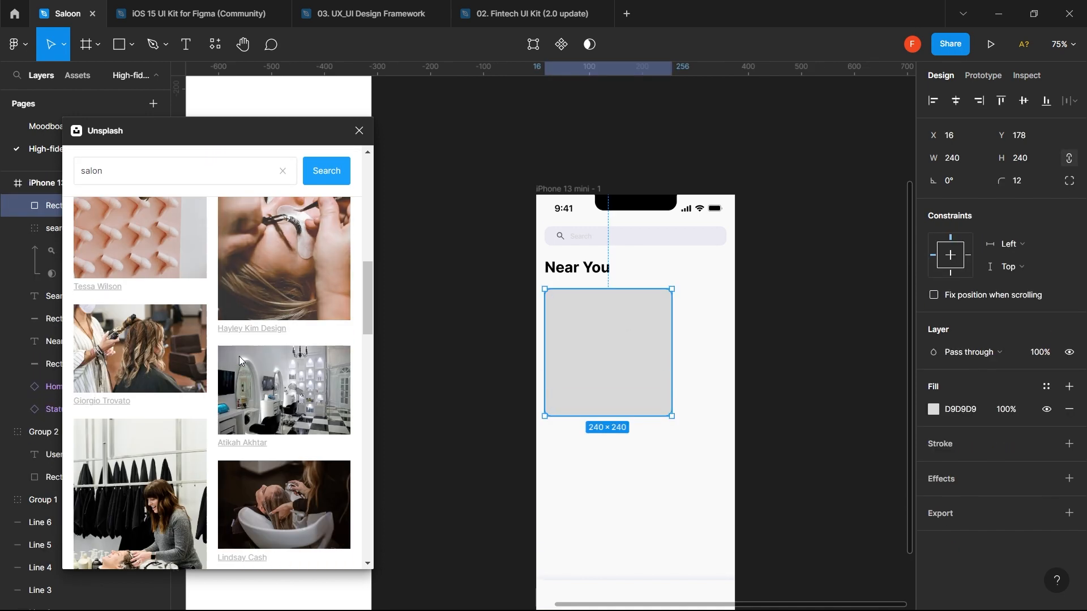
scroll(239, 358, down, 4)
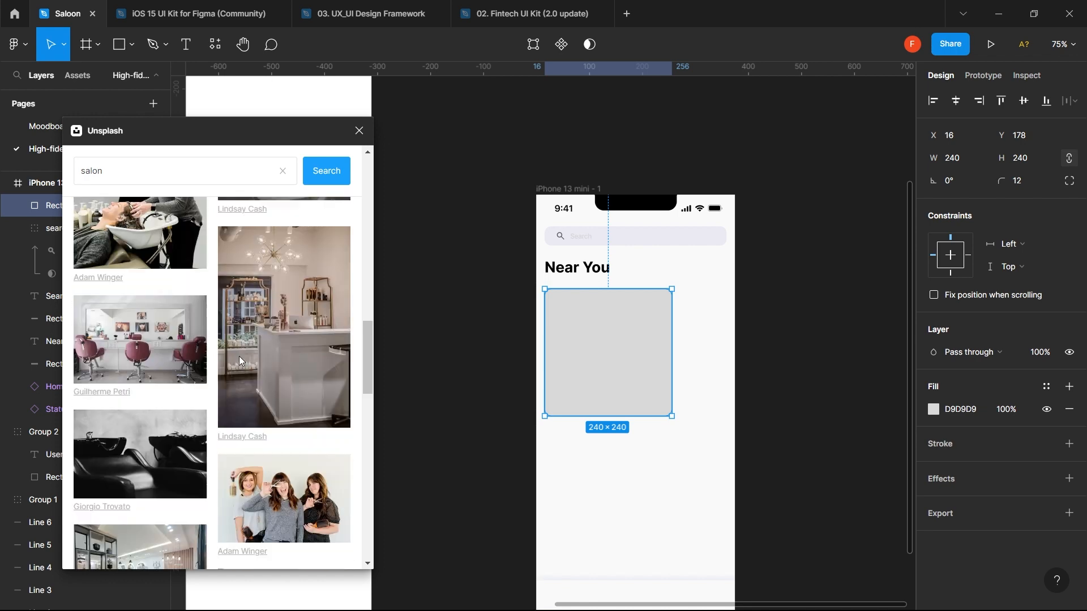
scroll(238, 356, down, 4)
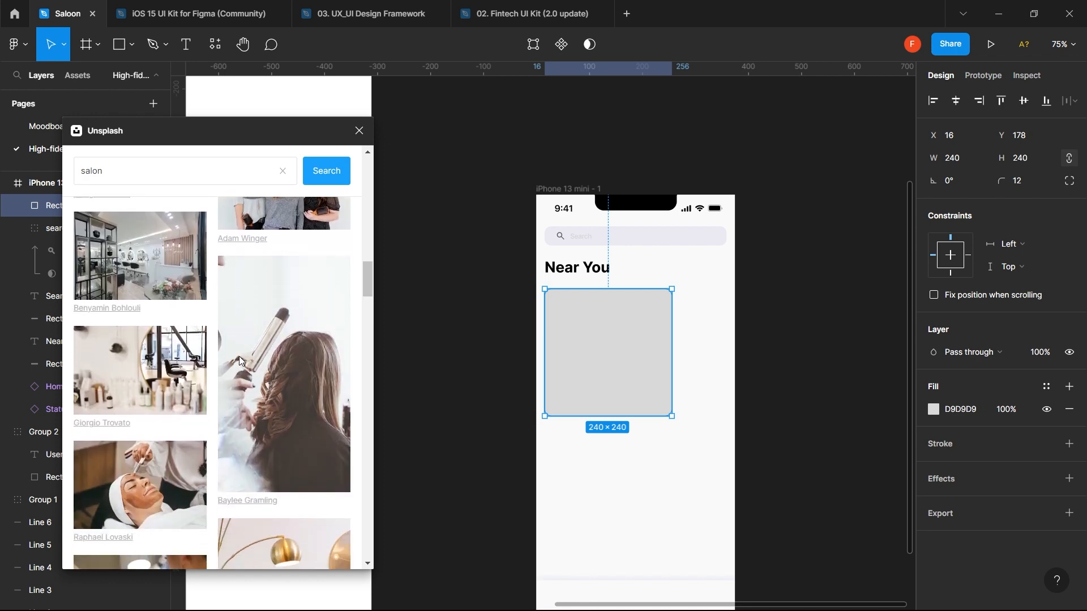
scroll(144, 317, down, 5)
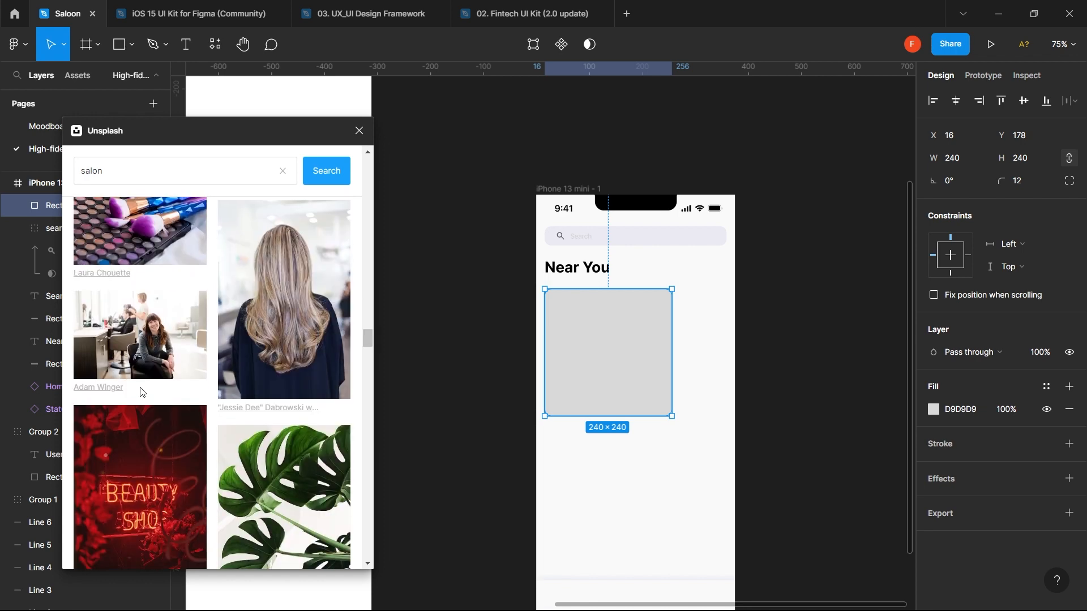
click(141, 387)
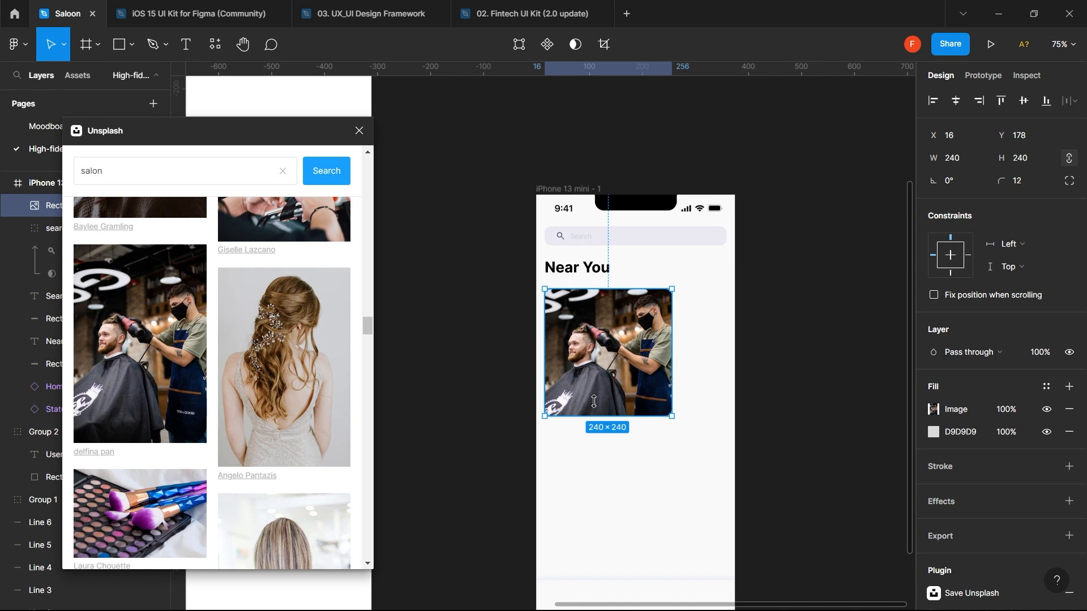
- Add a text label reading 'Delfina' below the photo card
click(613, 450)
key(t)
click(611, 445)
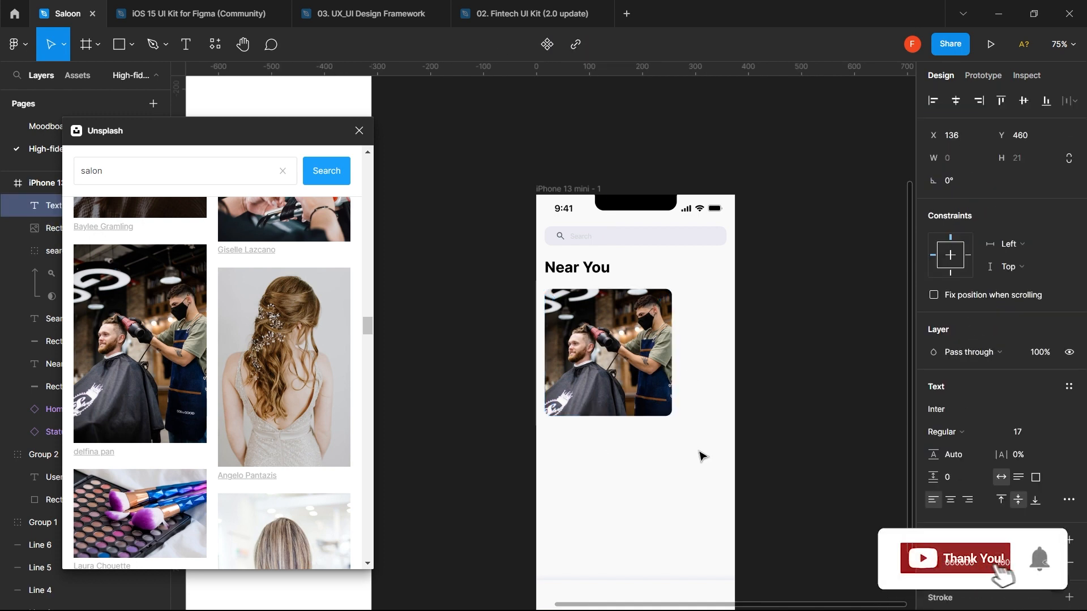
text(Delf)
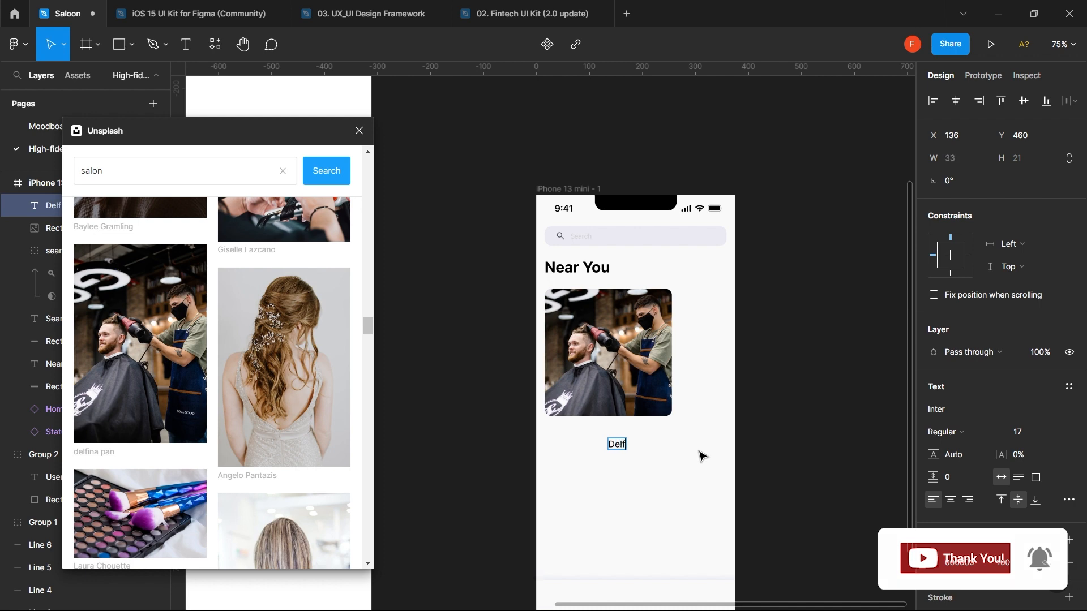
text(ina)
key(Escape)
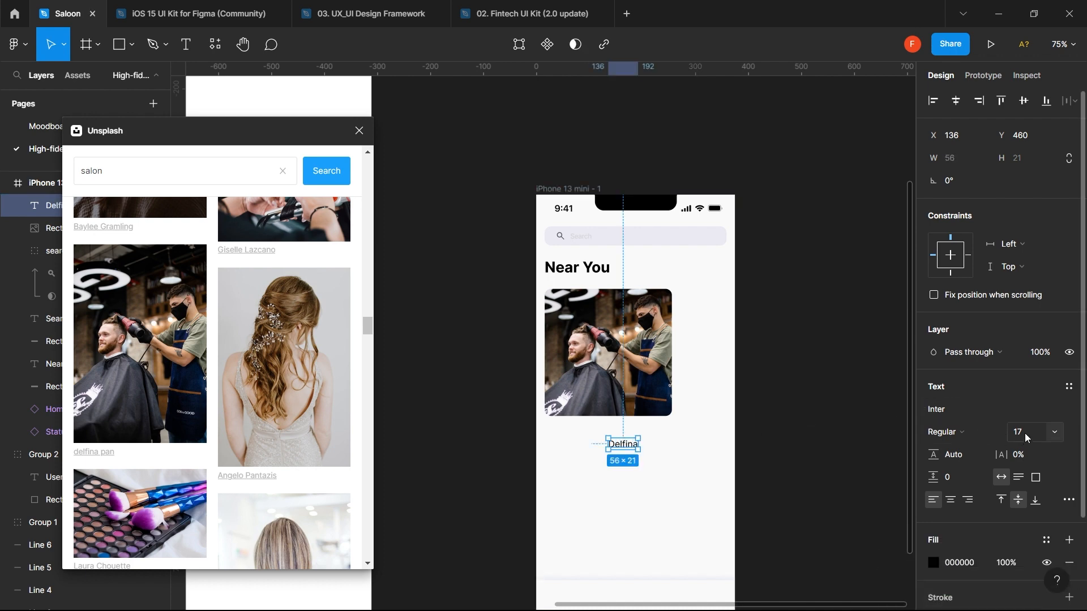
- Make Delfina bold and align it to the photo's left edge just beneath it
click(980, 431)
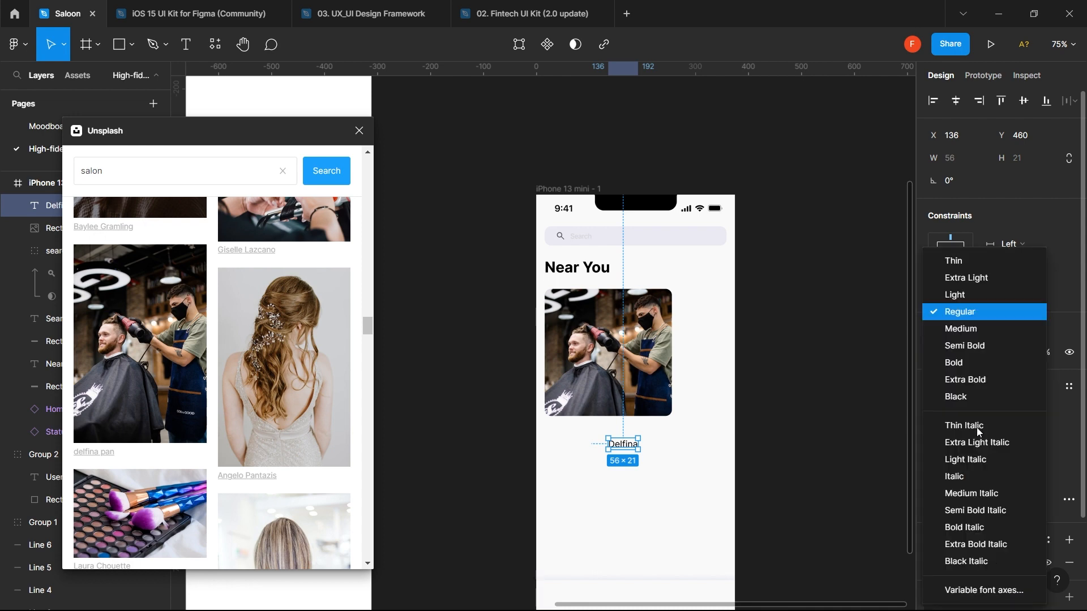
click(983, 368)
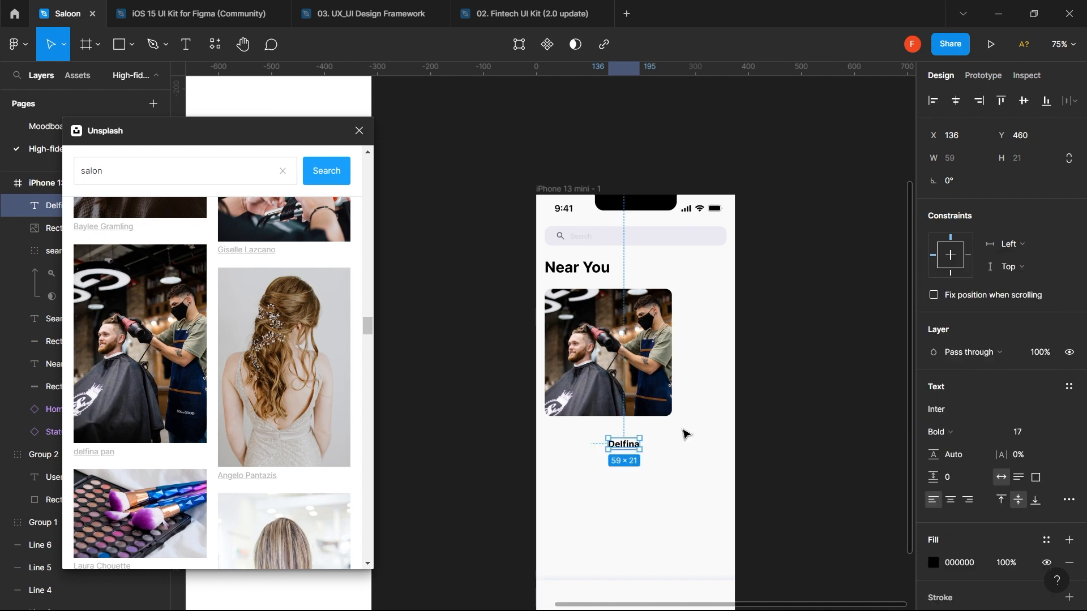
drag(607, 448, 565, 435)
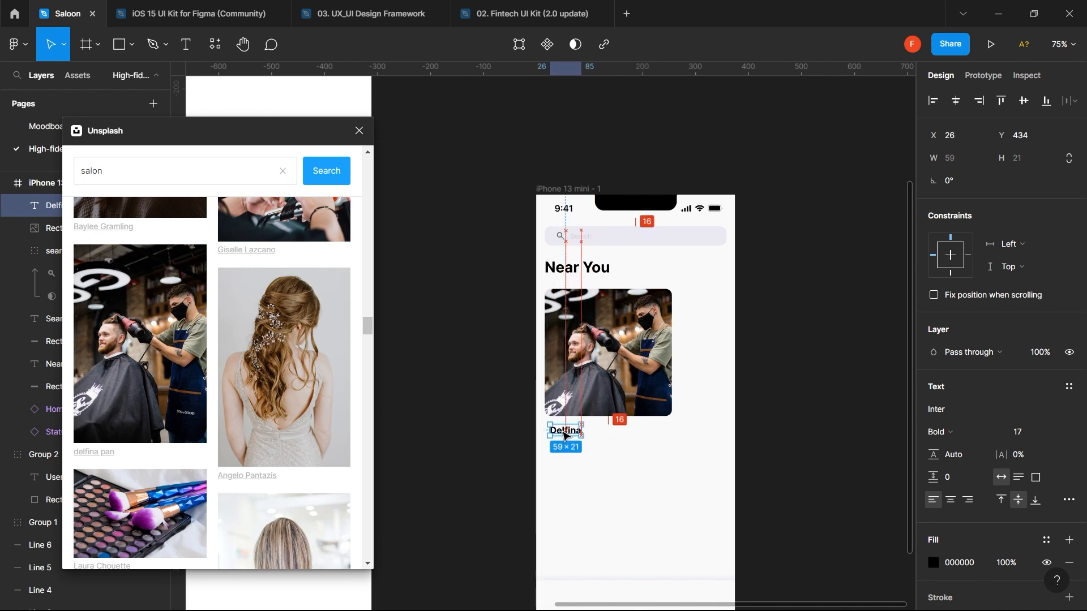
shift+click(634, 414)
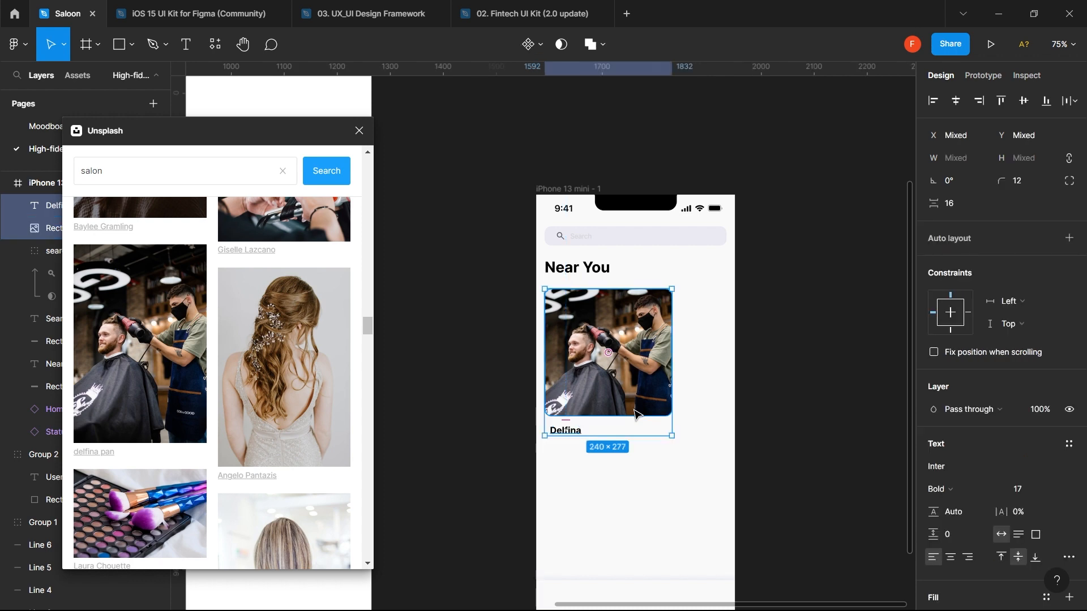
click(934, 103)
scroll(662, 403, down, 3)
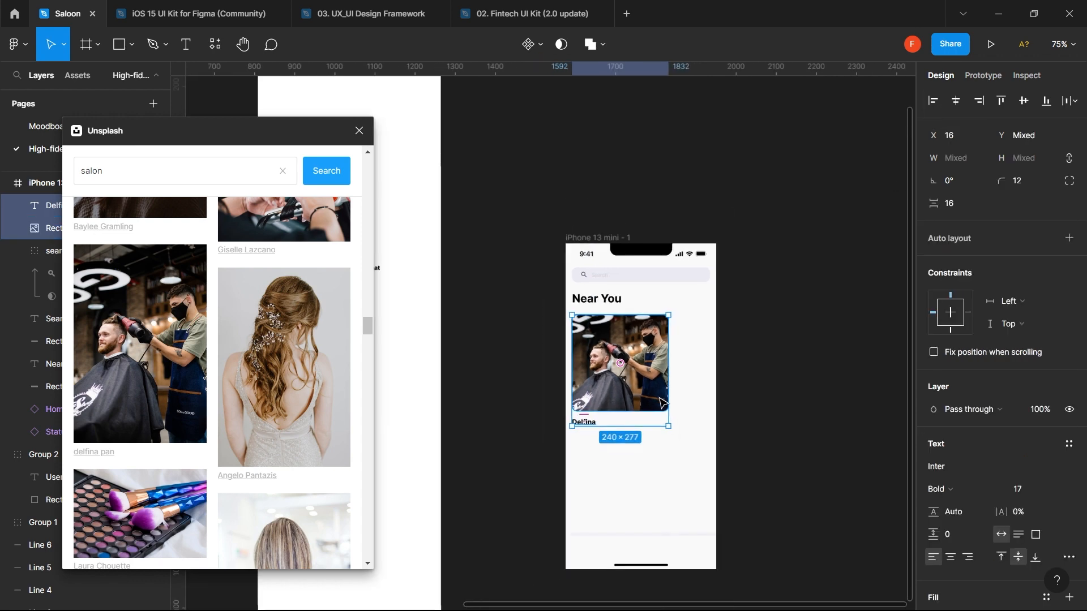
scroll(662, 403, up, 3)
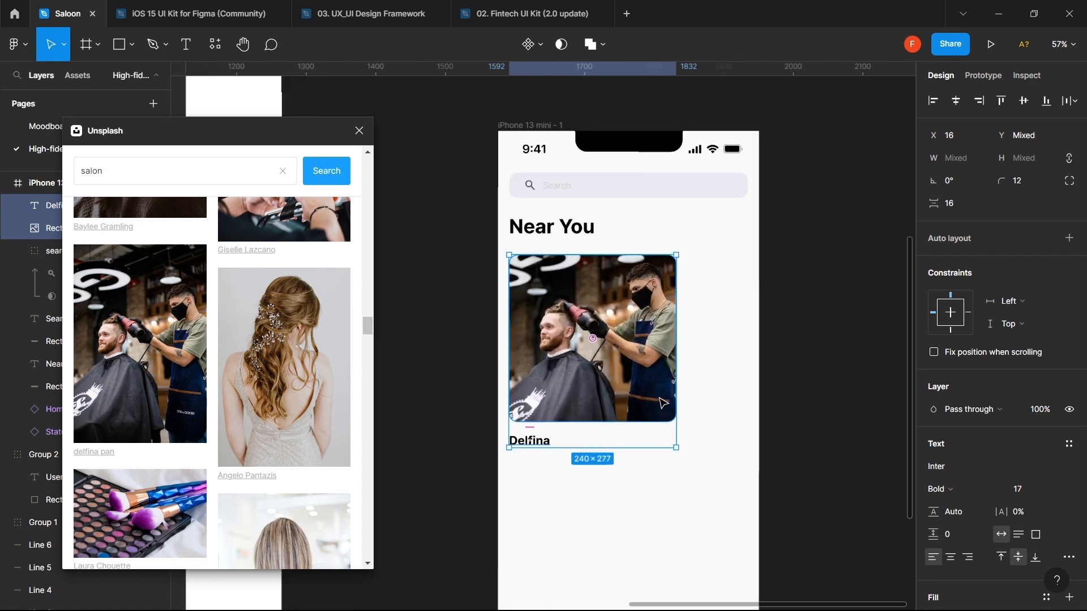
- Nudge Delfina up and back down to check its spacing, then deselect
click(628, 492)
click(546, 445)
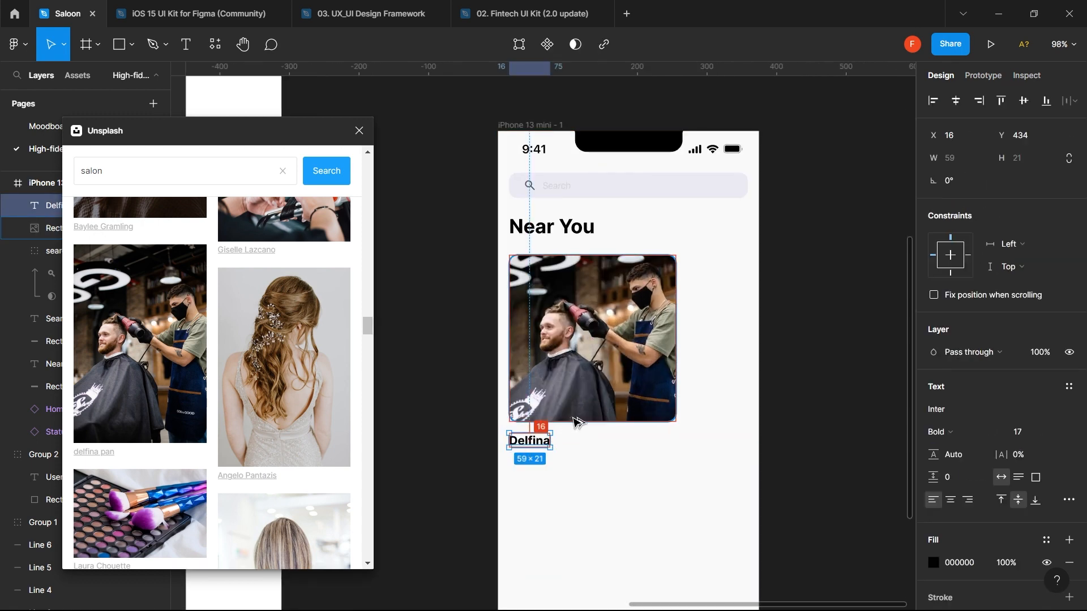
key(Up)
key(Up)
key(Up)
key(Up)
key(Up)
key(Up)
key(Up)
key(Up)
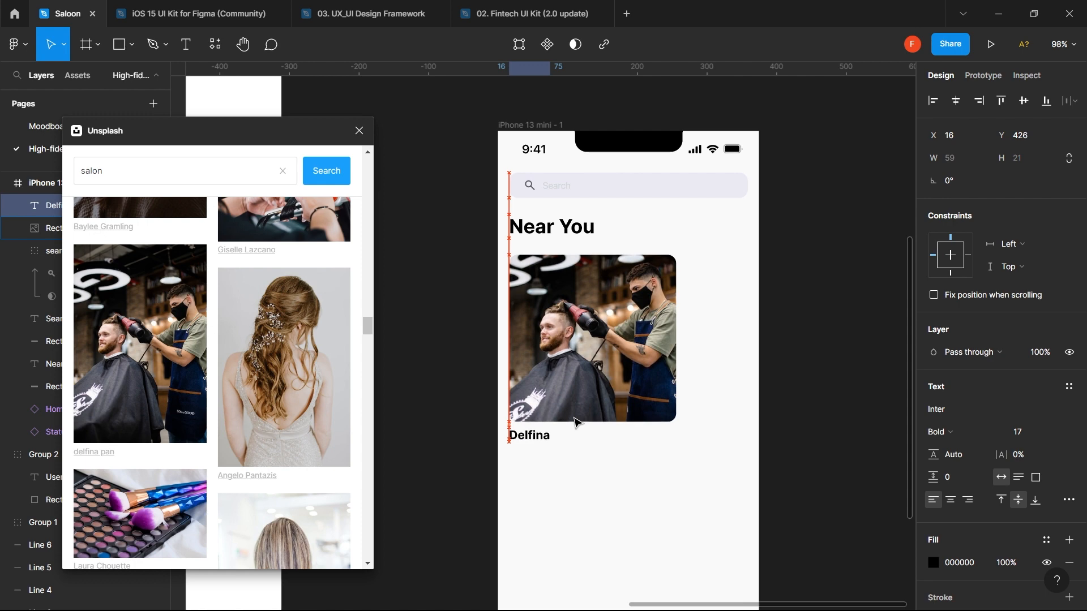
key(Down)
key(Down)
key(Down)
key(Down)
key(Down)
key(Down)
key(Down)
key(Down)
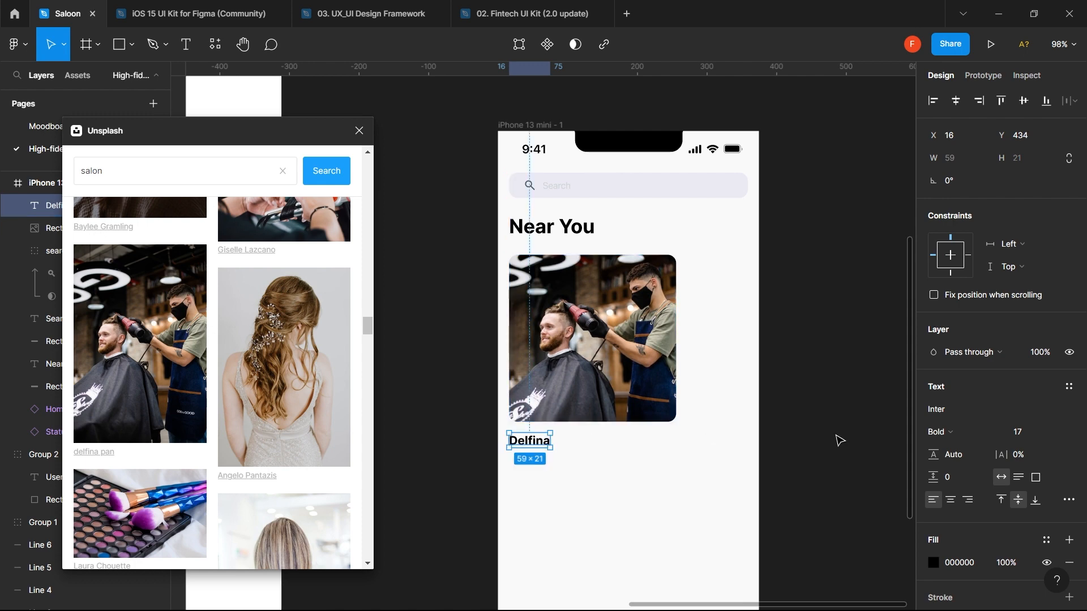
click(719, 497)
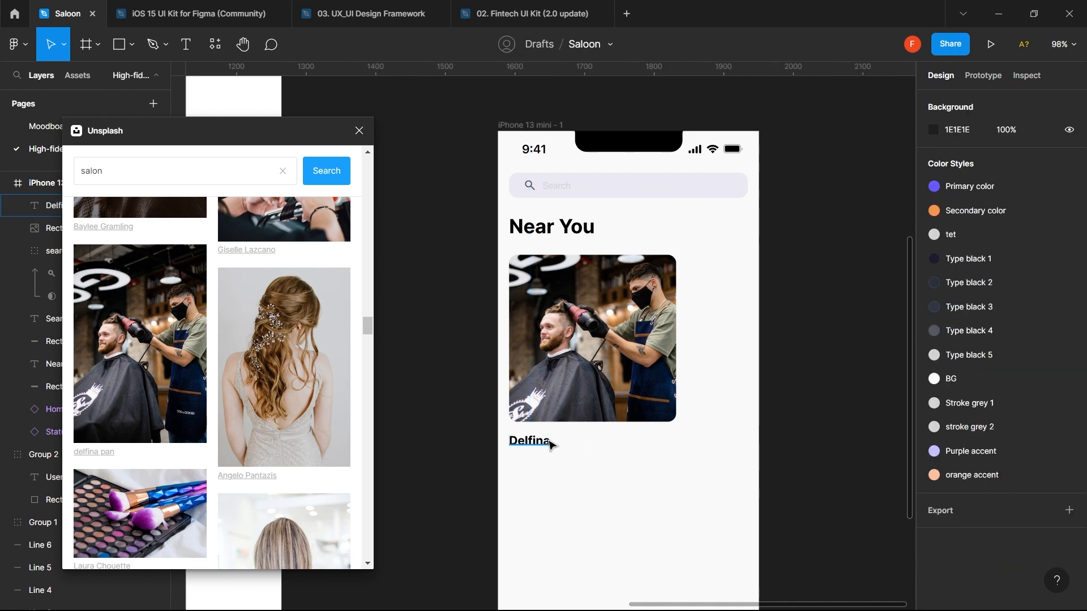
- Close the Unsplash plugin and launch the Material Symbols plugin
click(218, 51)
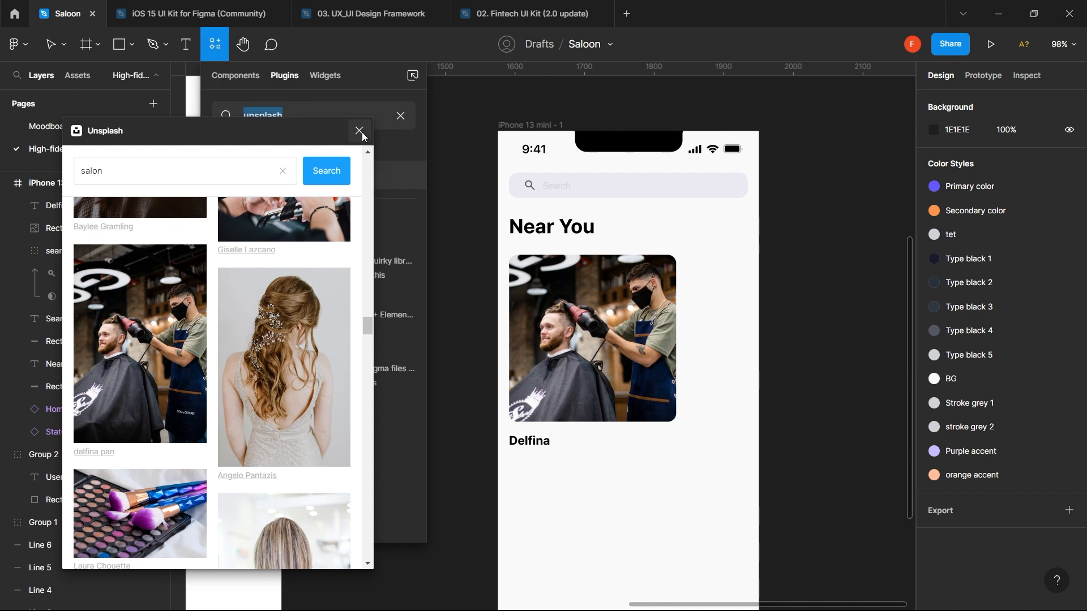
click(359, 131)
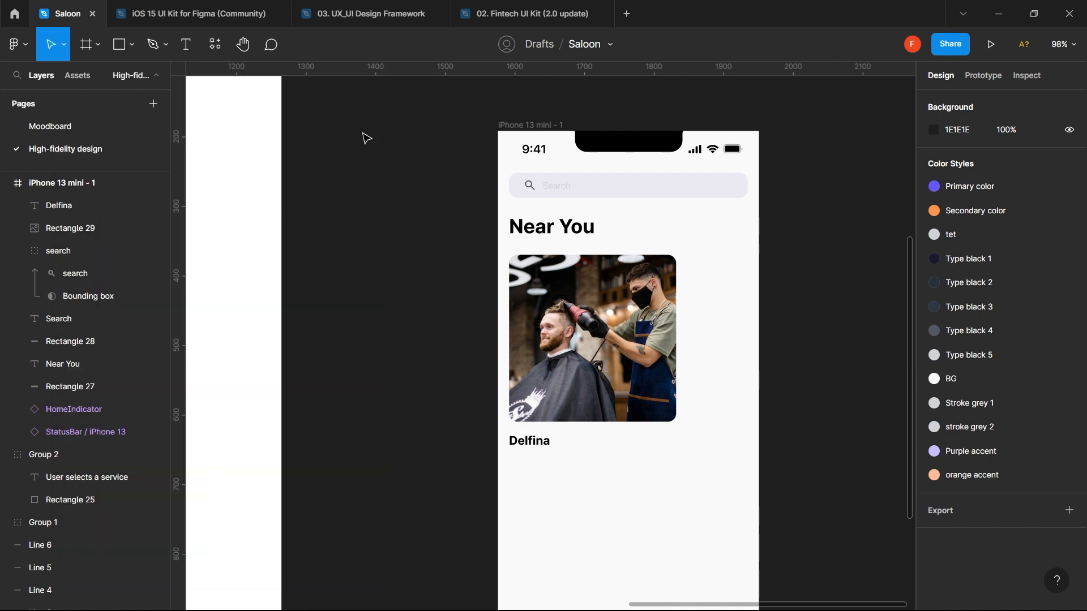
click(216, 50)
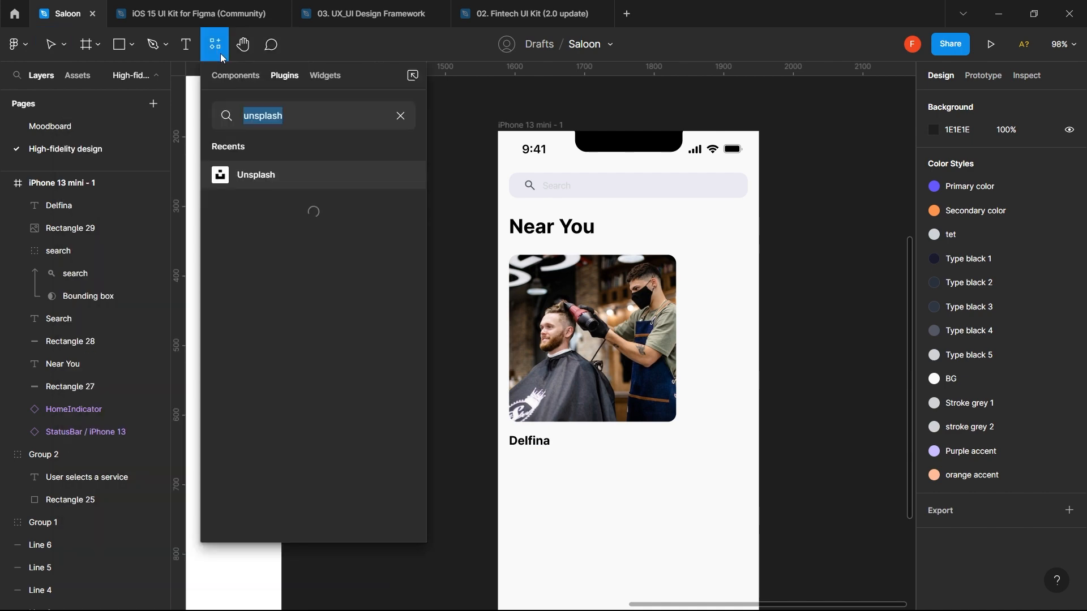
click(400, 115)
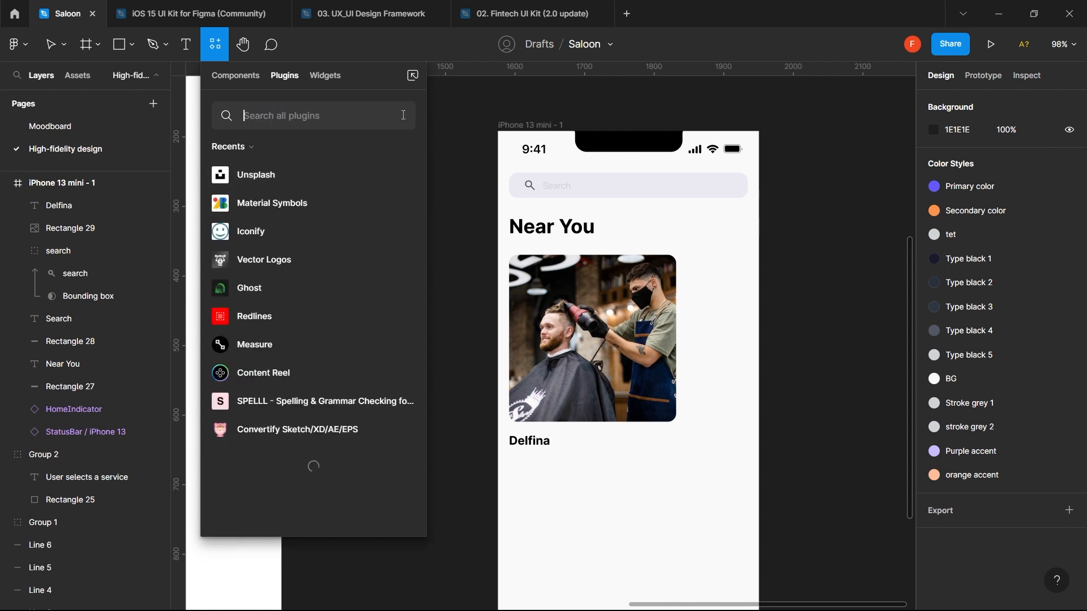
click(315, 200)
click(301, 268)
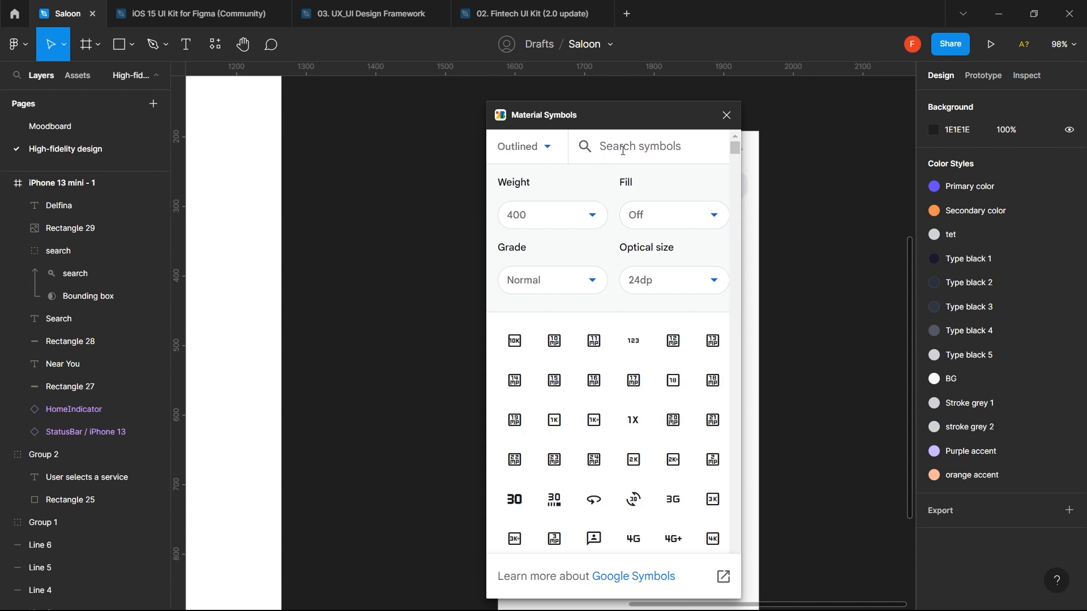
- Insert the outlined 'star' symbol into the iPhone frame, placed right of Delfina
click(623, 150)
text(star)
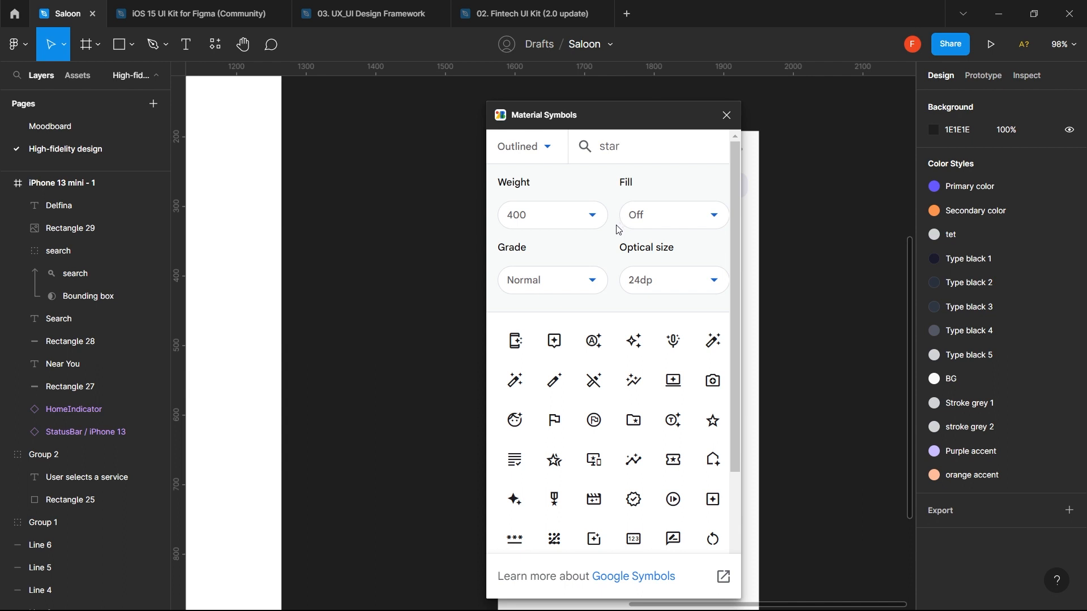
text(s)
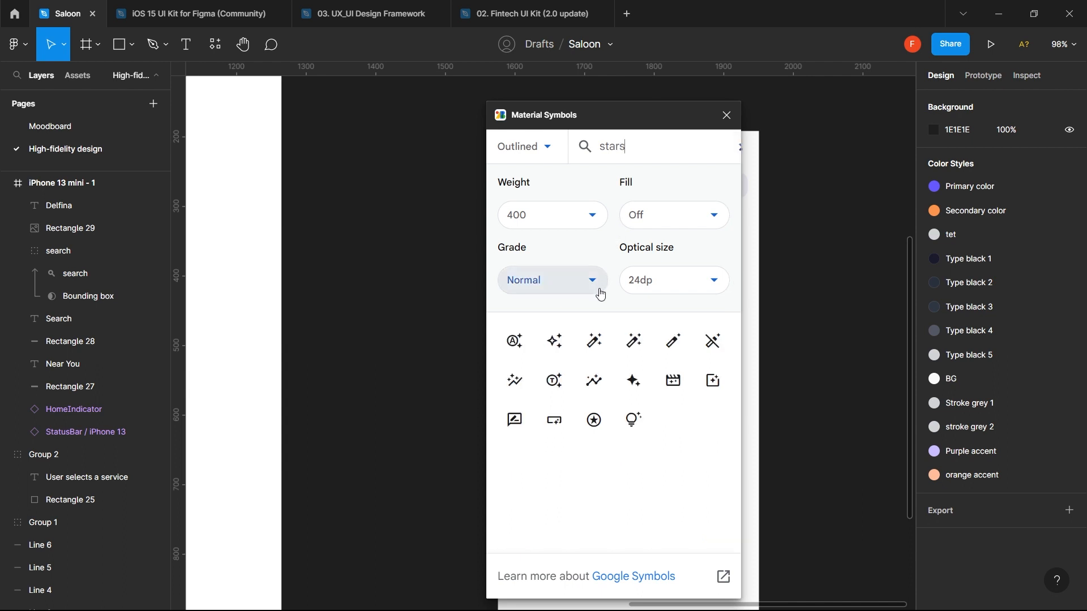
key(BackSpace)
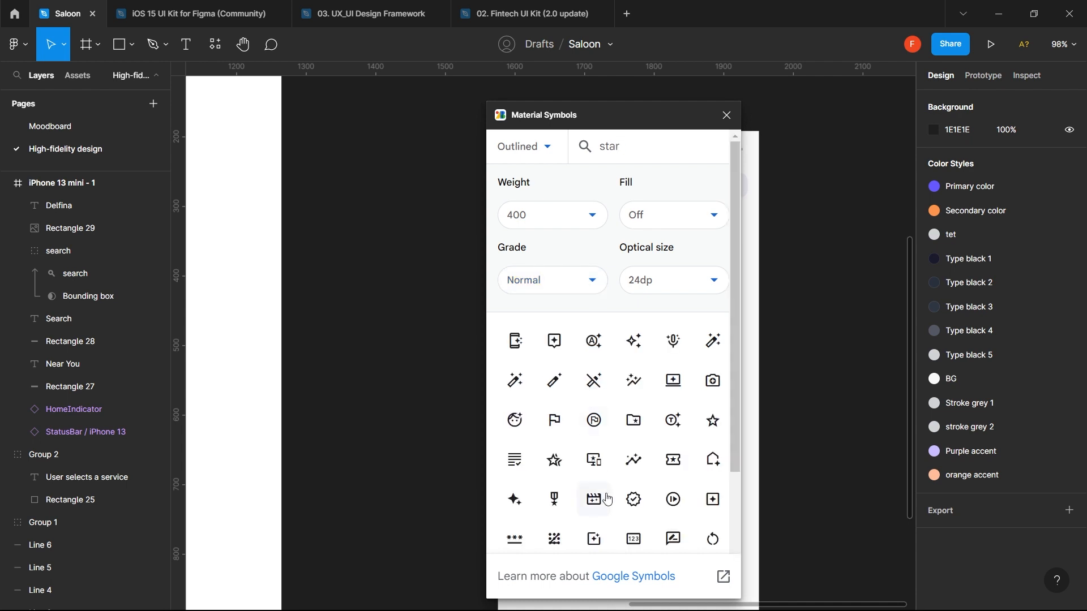
click(711, 426)
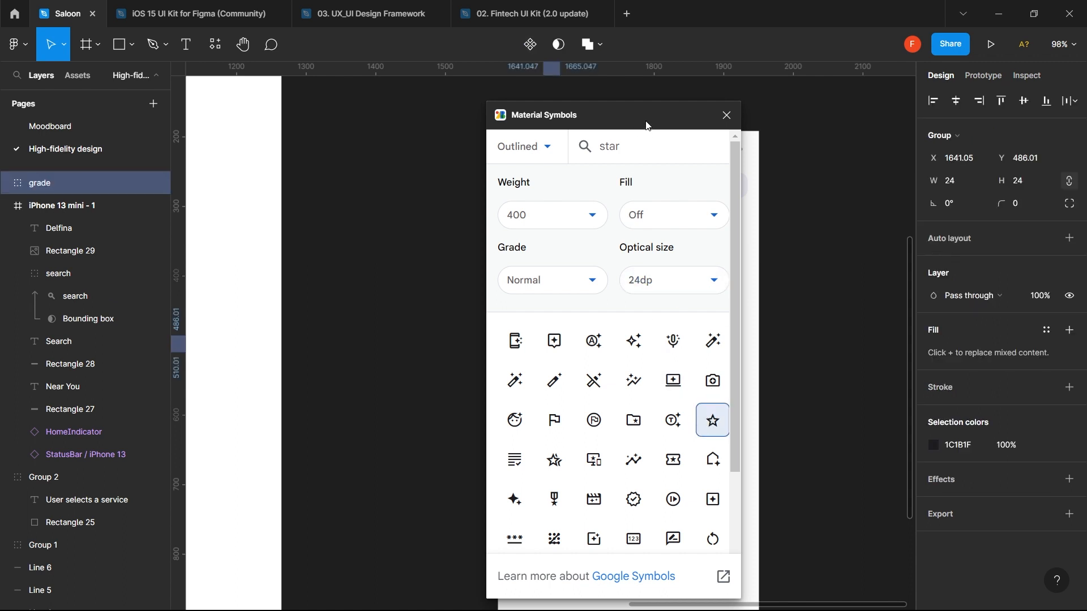
drag(643, 121, 311, 266)
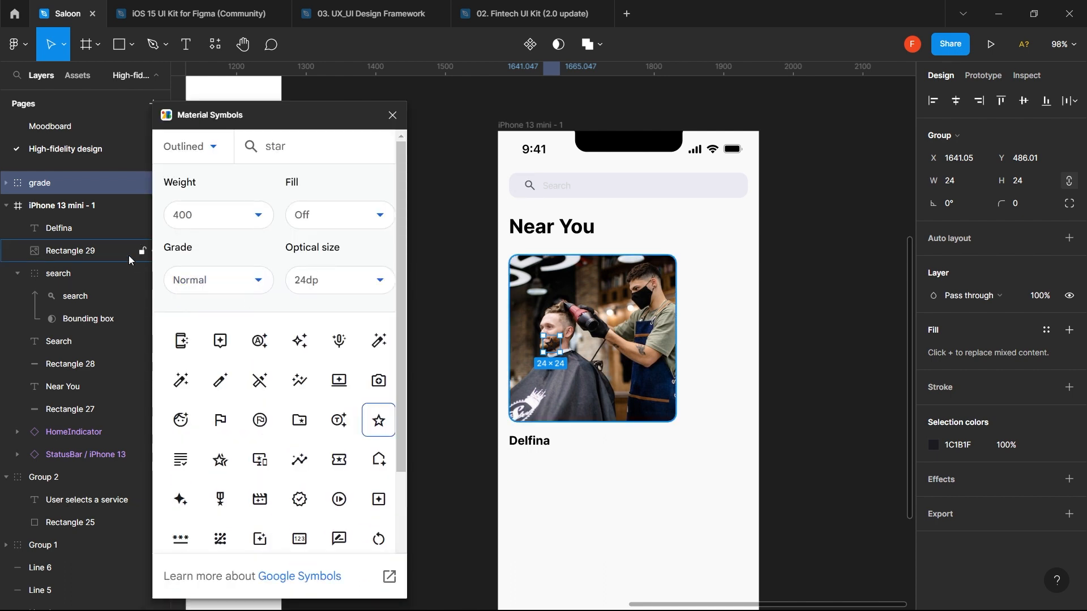
drag(74, 185, 70, 212)
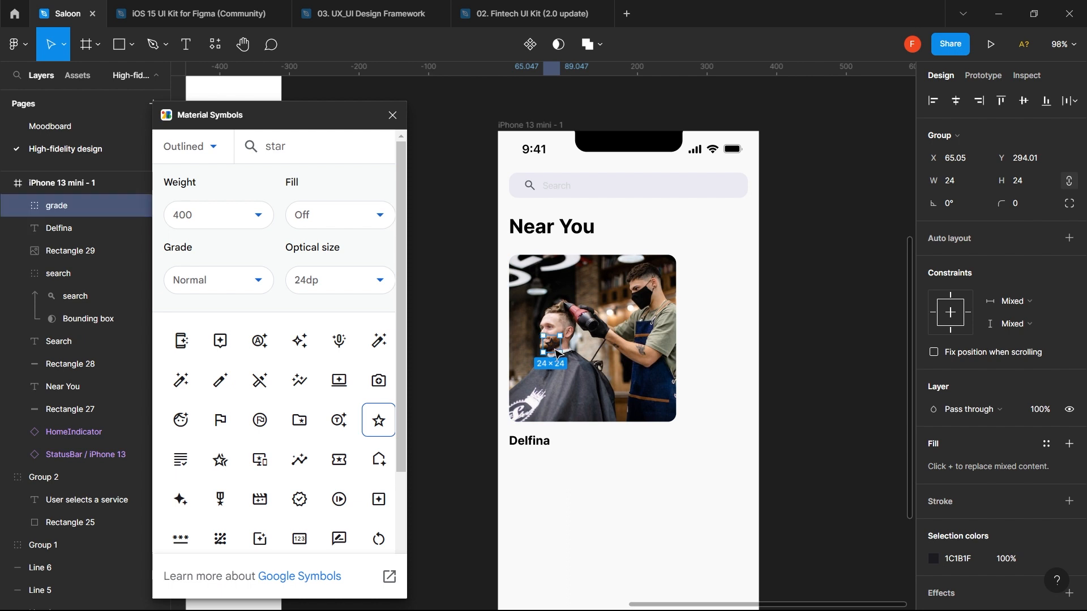
drag(558, 354, 628, 448)
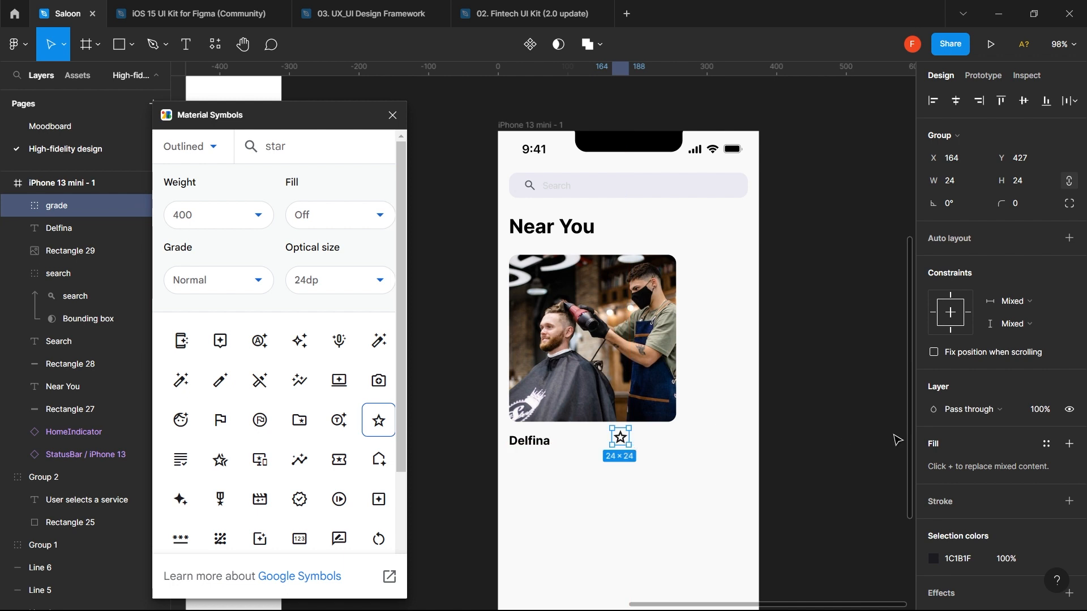
- Give the star its own fill and shift the colour to a saturated yellow
scroll(936, 501, down, 2)
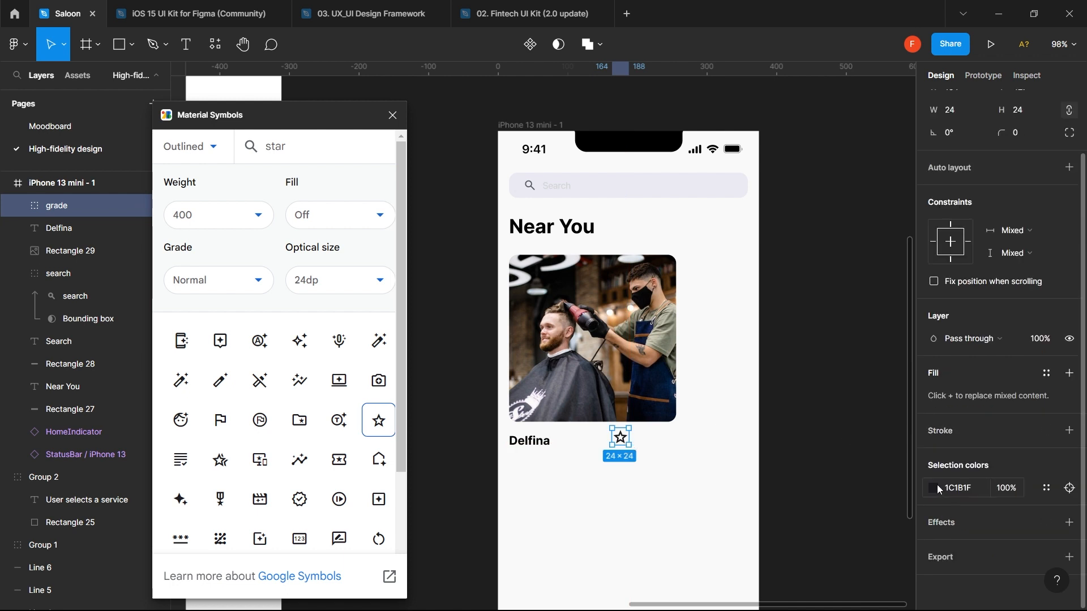
click(1069, 373)
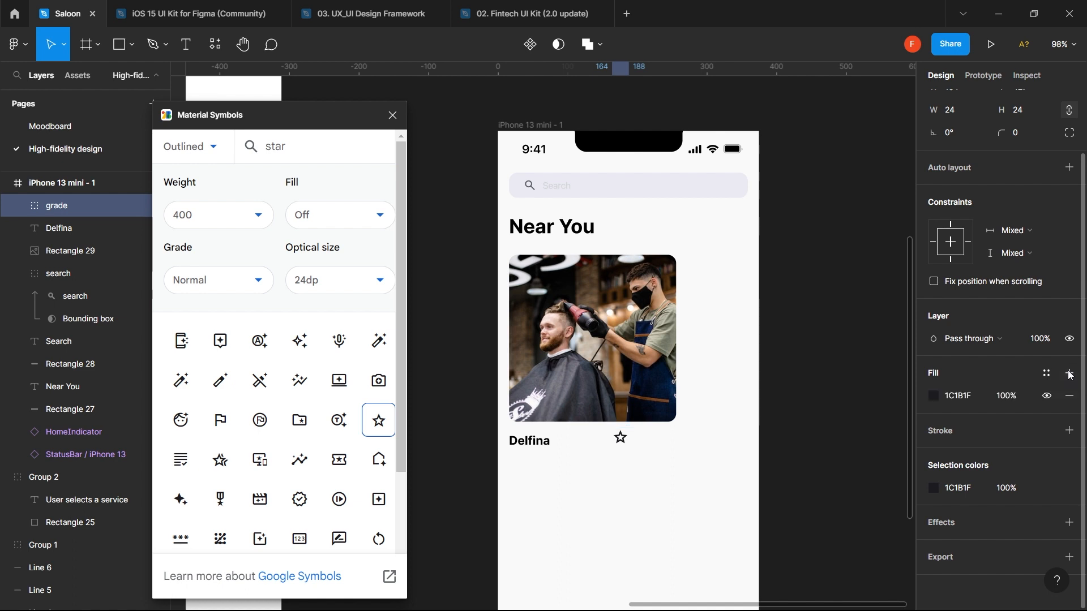
click(935, 396)
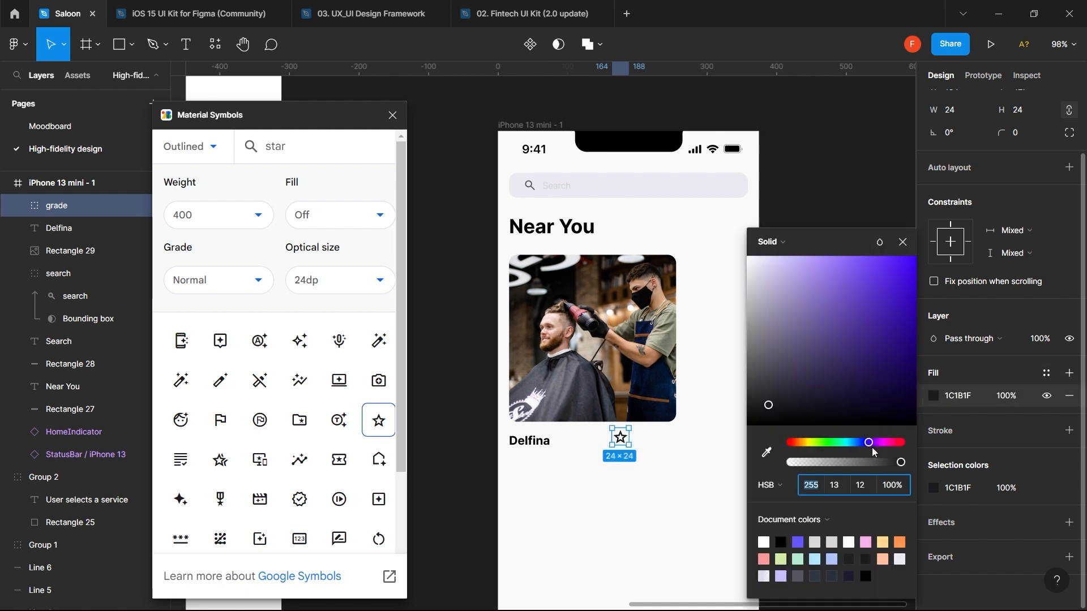
drag(871, 447, 809, 447)
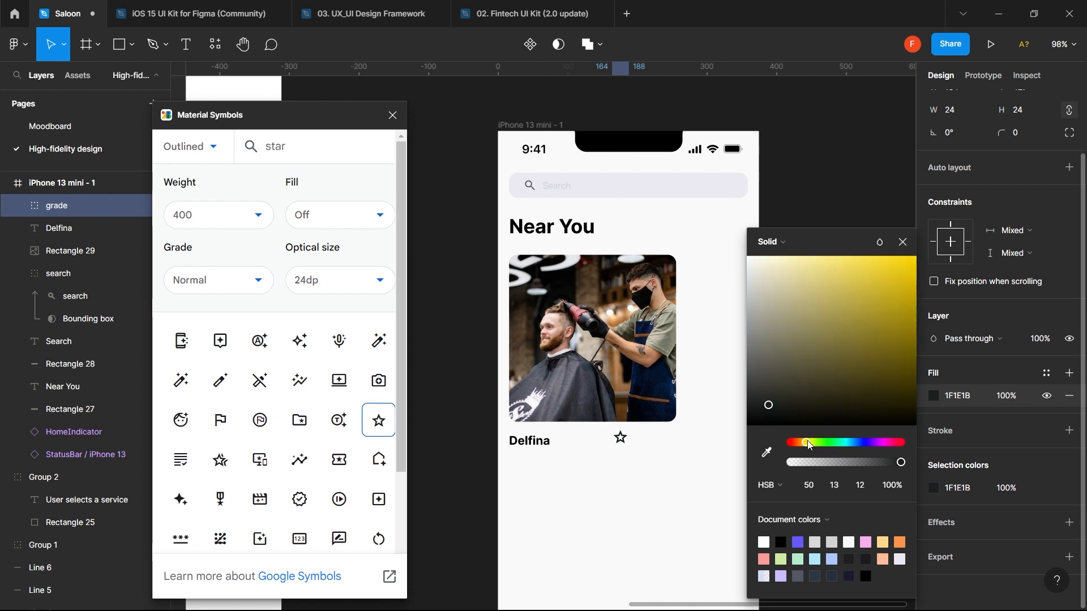
click(901, 279)
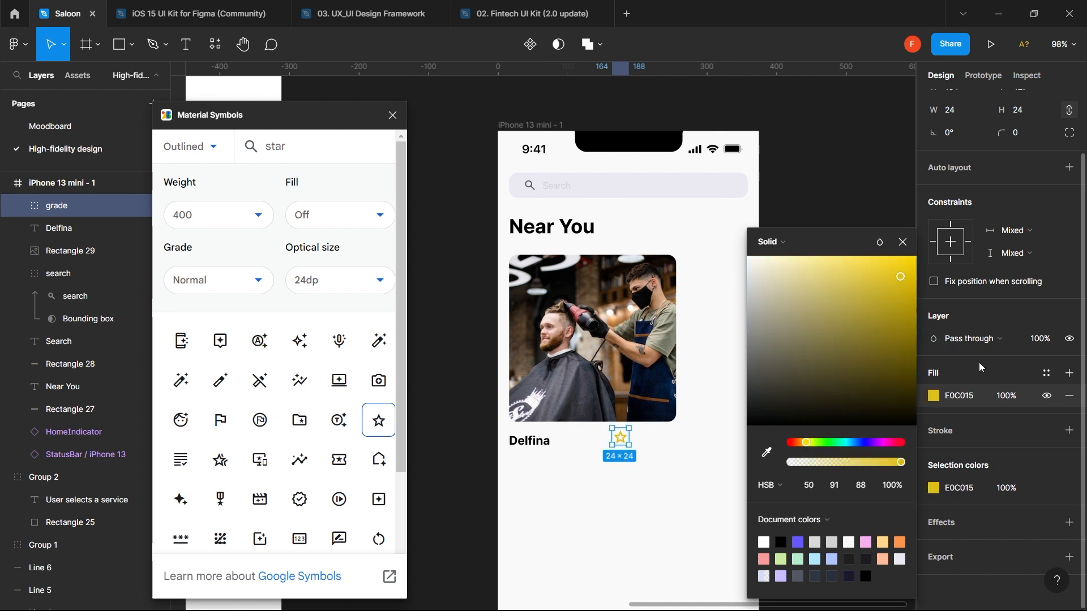
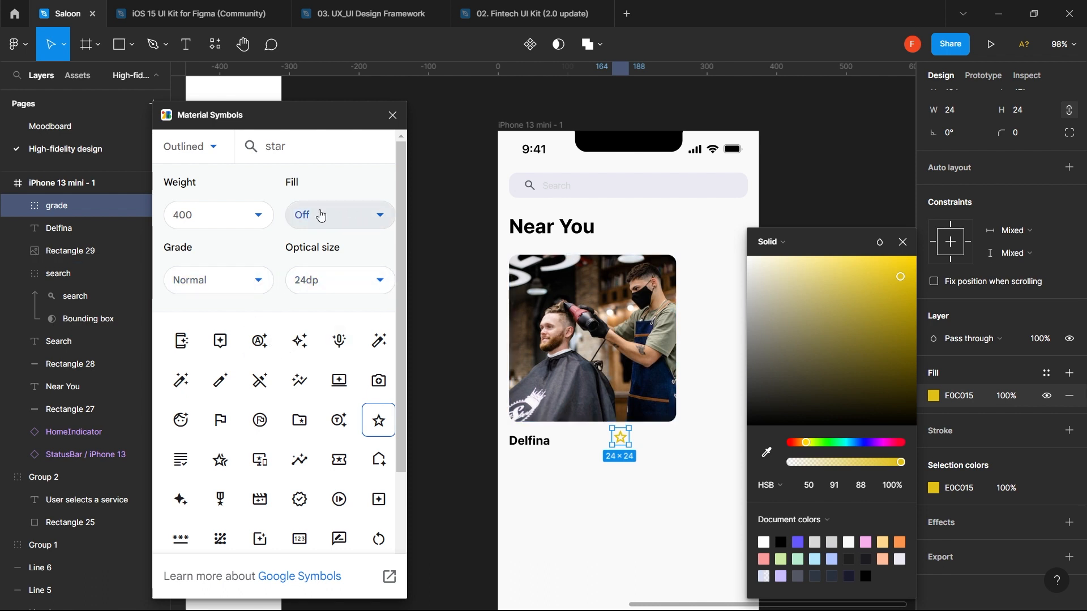
- Switch the star to its filled version and give it its own fill
click(337, 222)
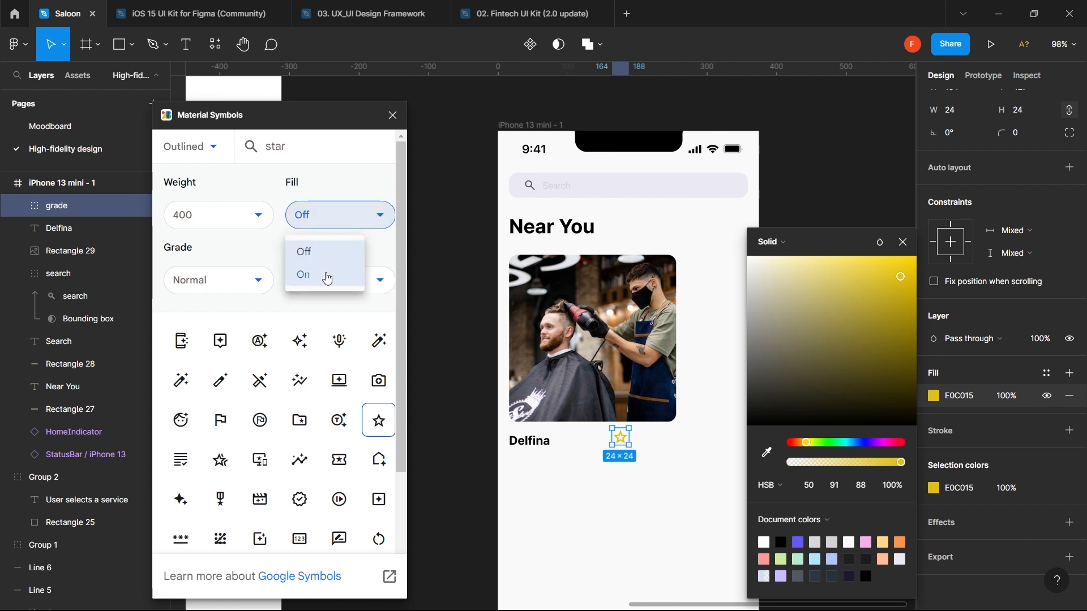
click(326, 276)
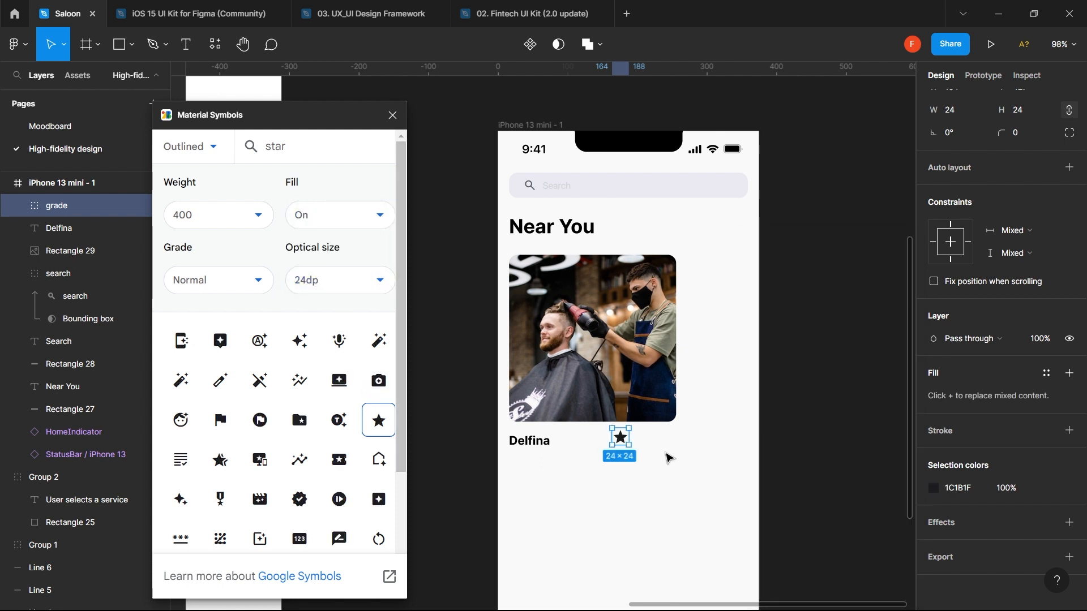
click(1069, 376)
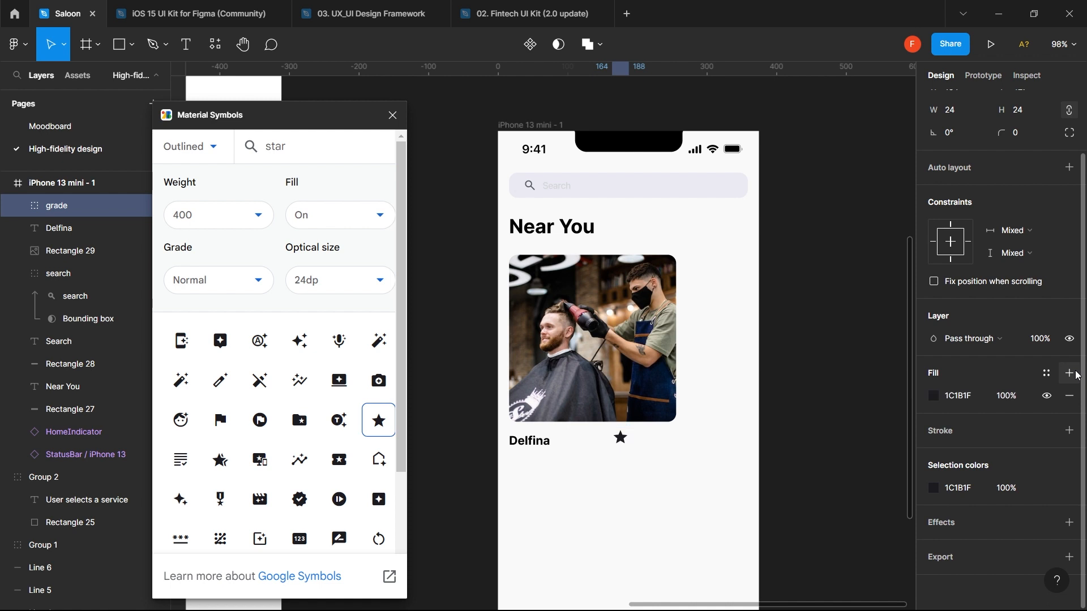
click(935, 394)
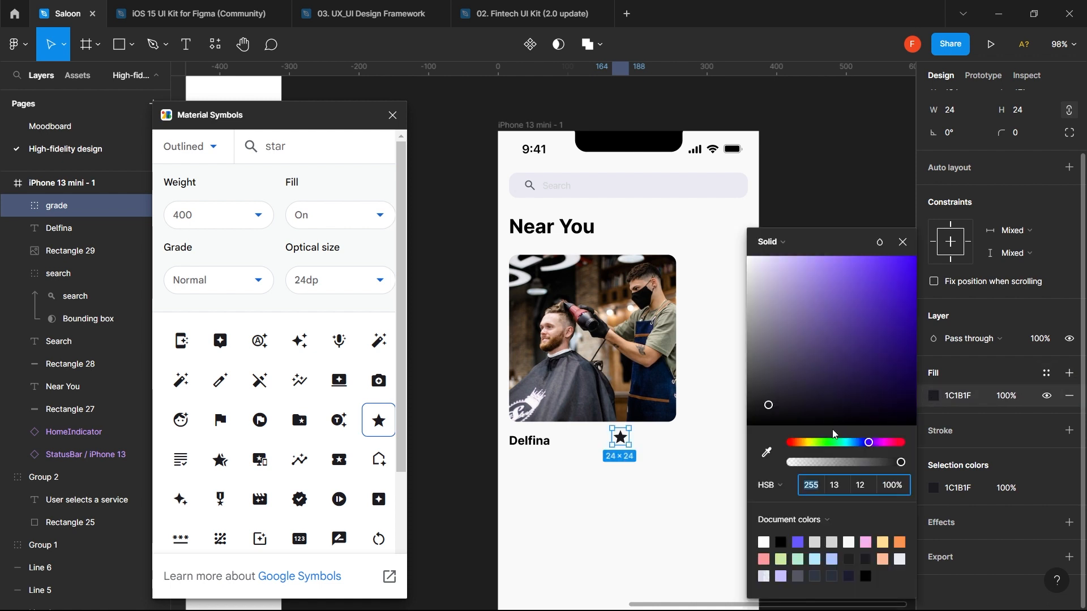
- Colour the star orange, FFA800, adjusting hue and saturation in the picker
drag(872, 449, 810, 444)
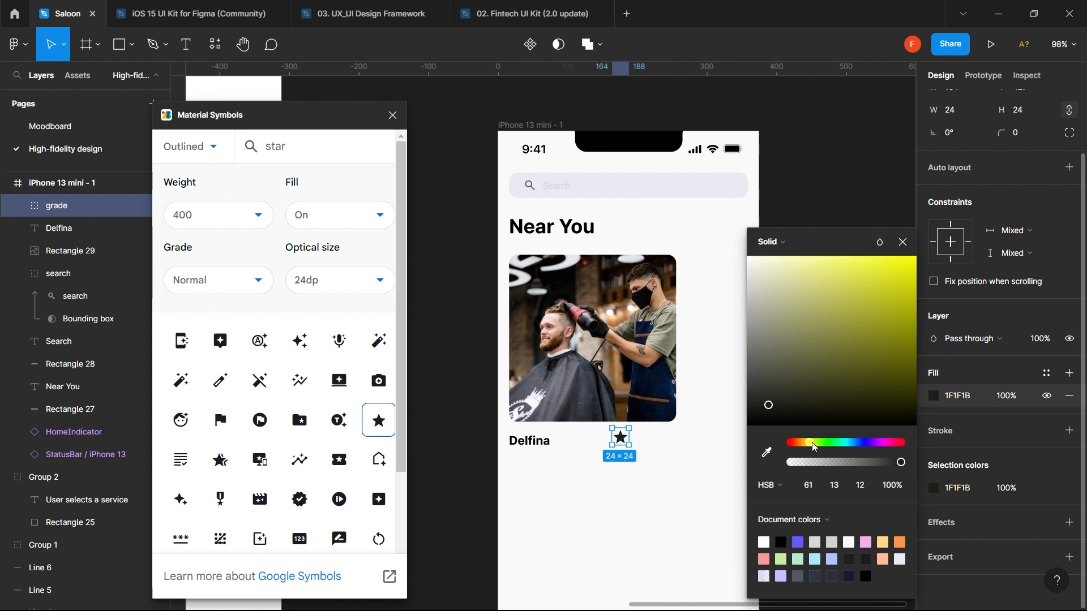
drag(813, 446, 808, 448)
click(897, 280)
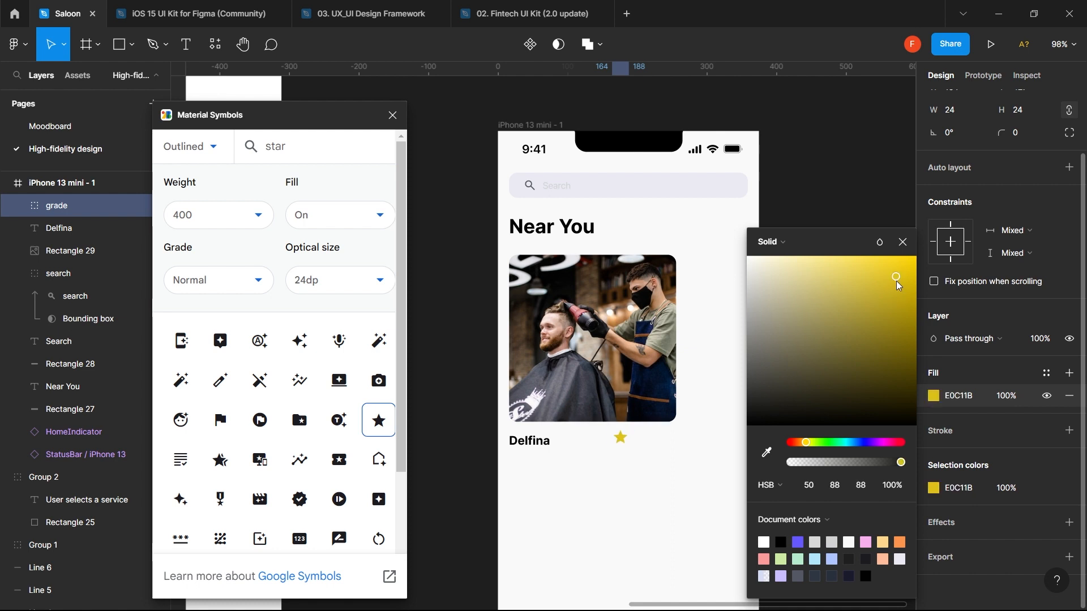
drag(895, 278, 929, 265)
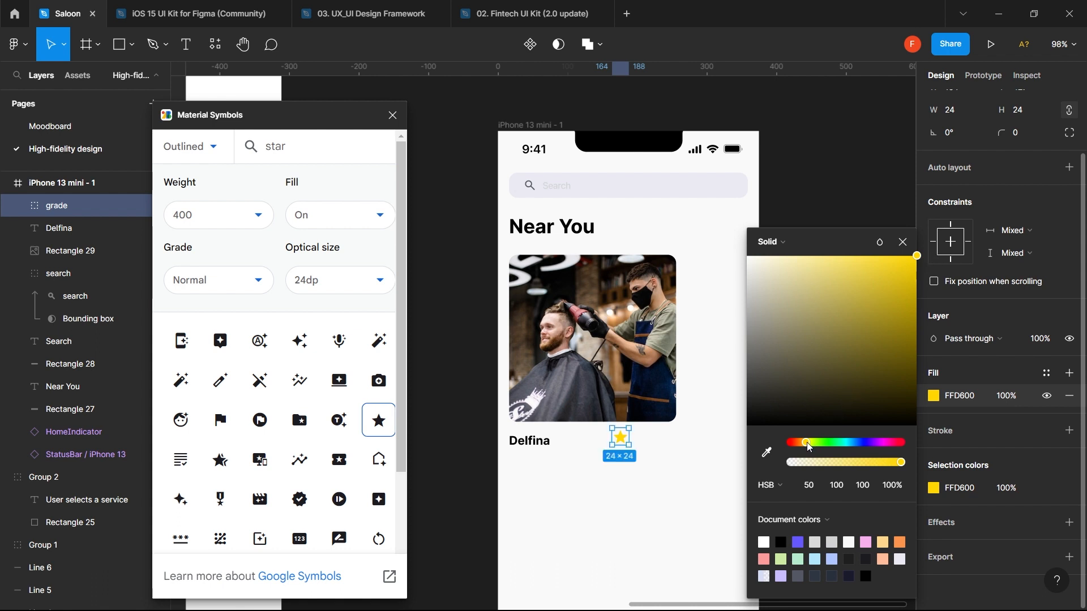
drag(809, 447, 806, 449)
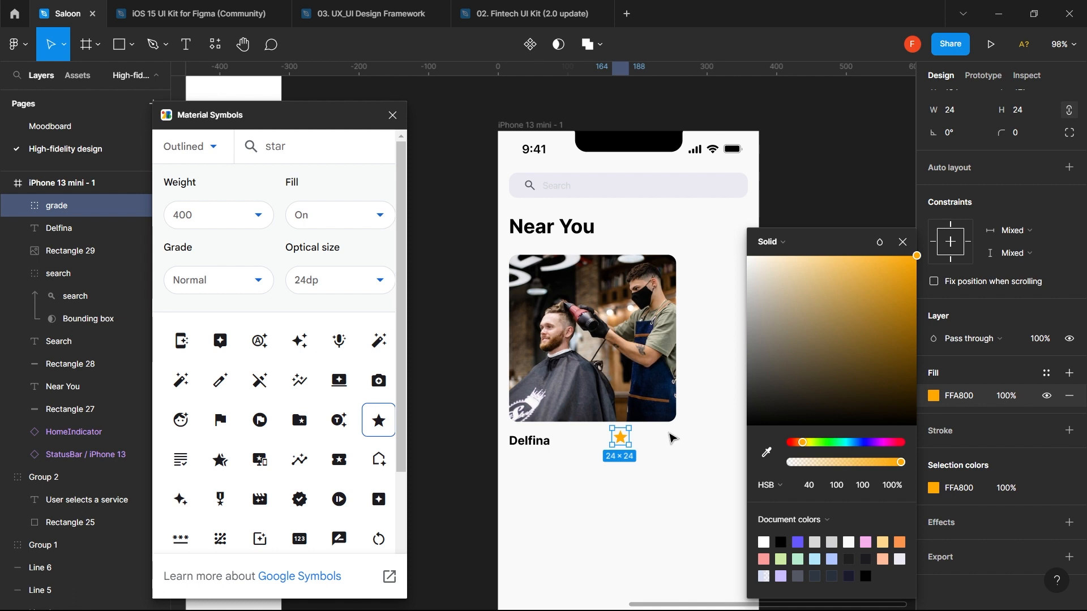
click(670, 435)
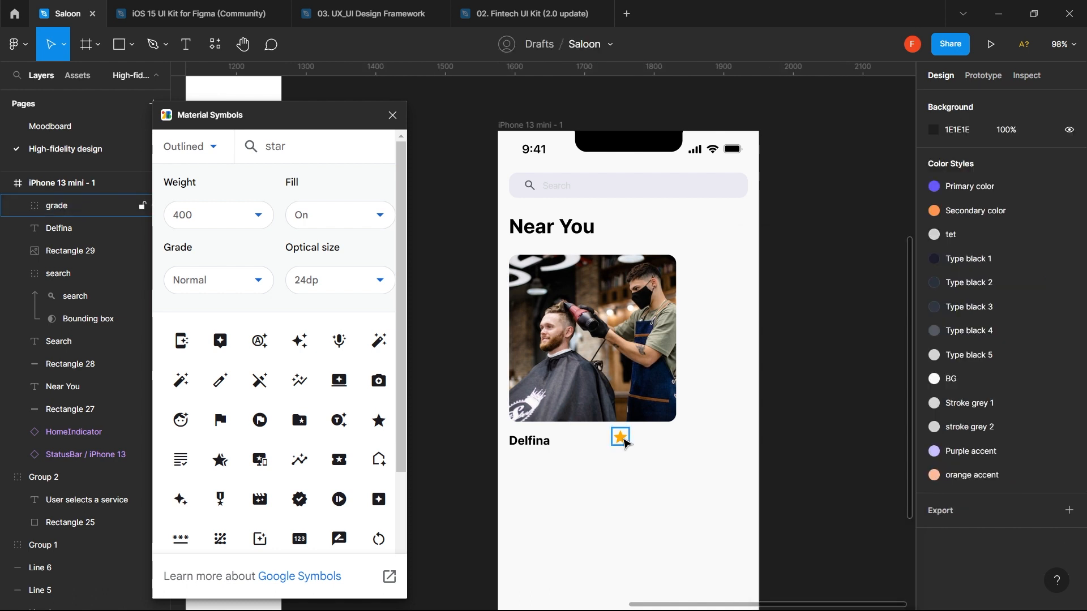
- Duplicate the Delfina text, retype it as '4.5', and set it to Regular weight
click(531, 442)
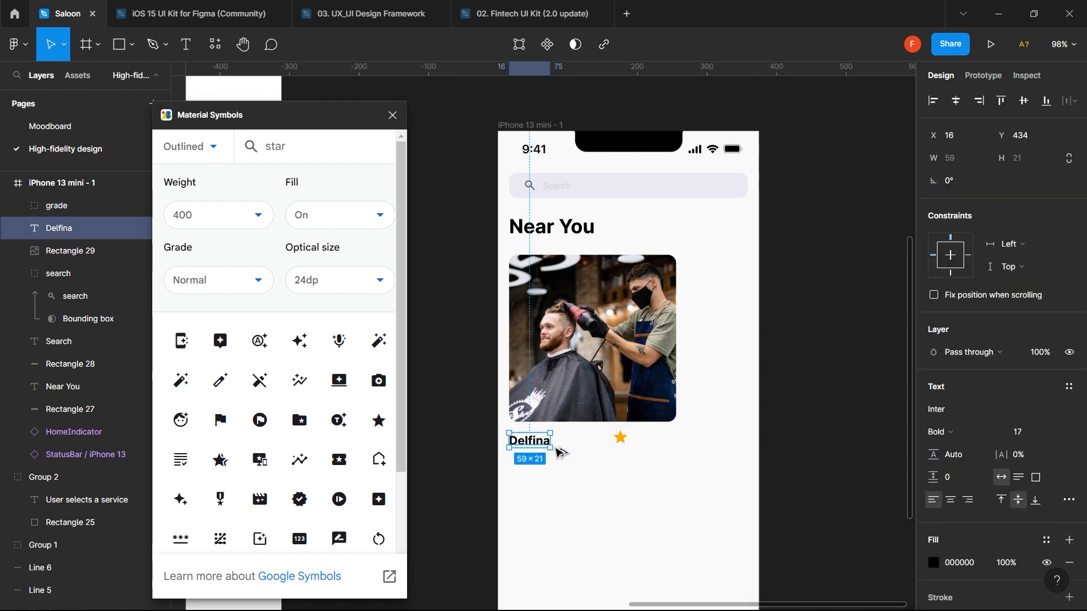
drag(543, 445, 594, 444)
text(4.5)
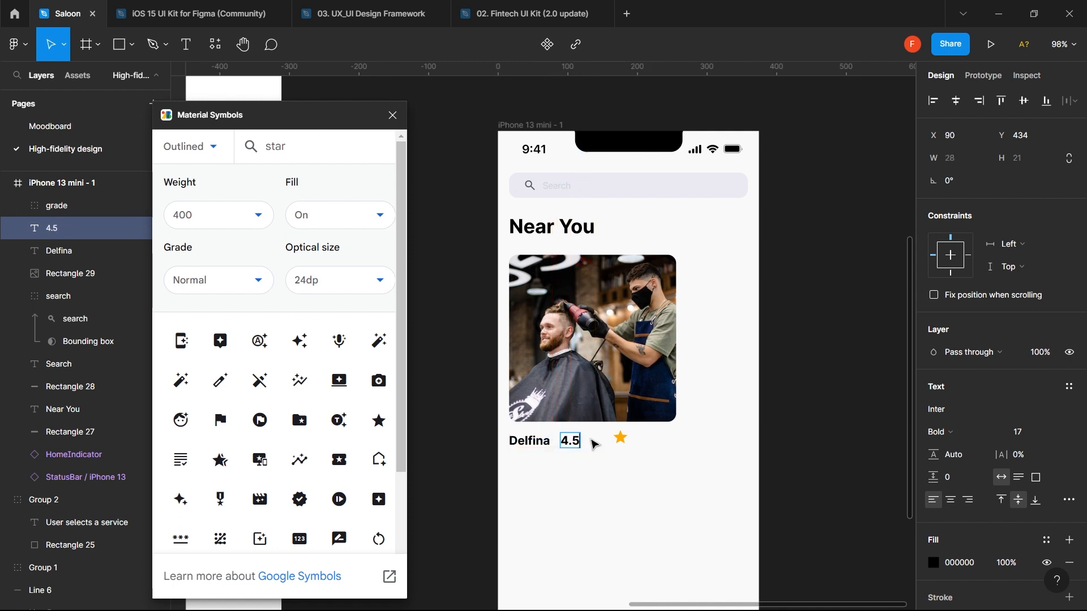
key(Escape)
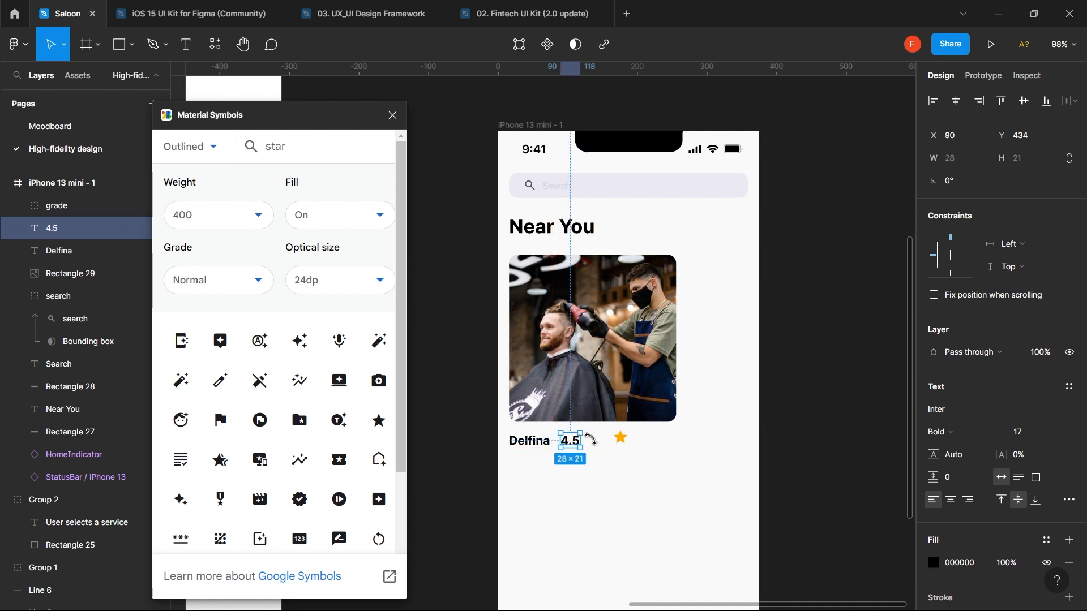
click(981, 435)
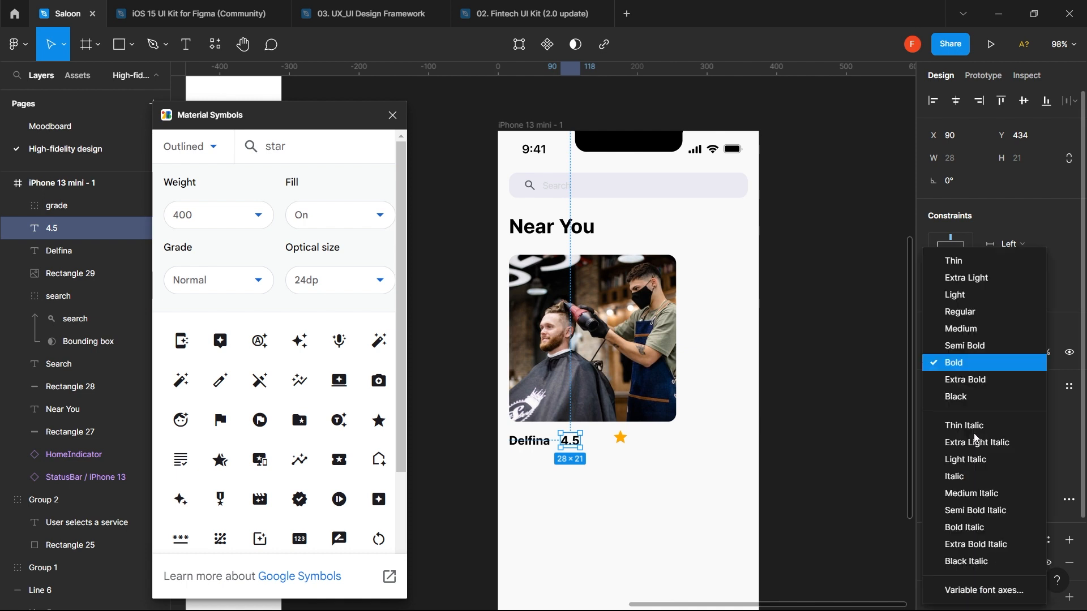
click(970, 313)
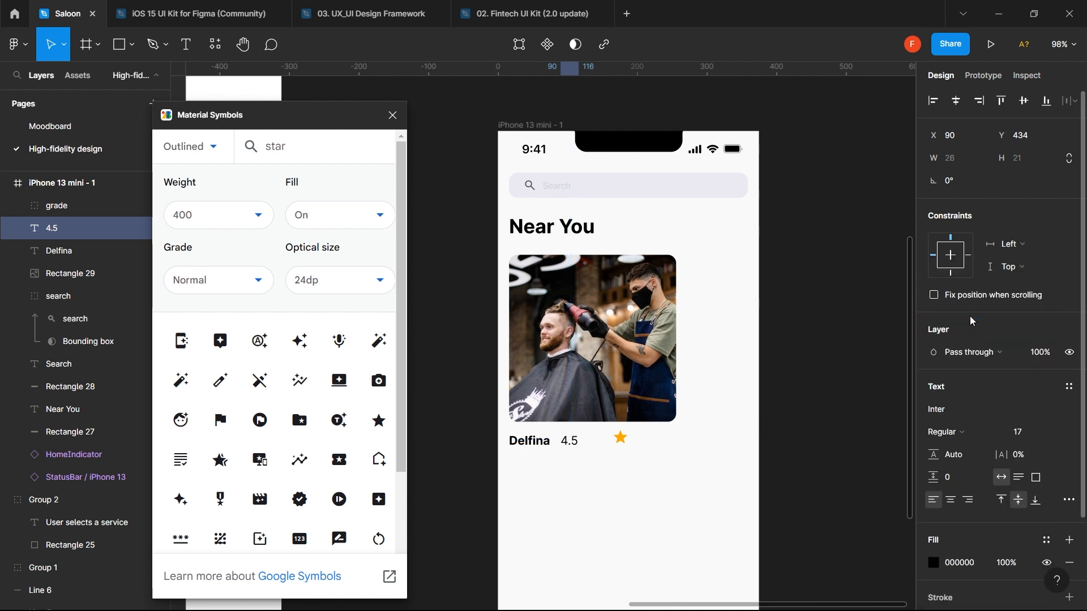
- Move the 4.5 label beside the star and raise its font size to 17
click(1028, 433)
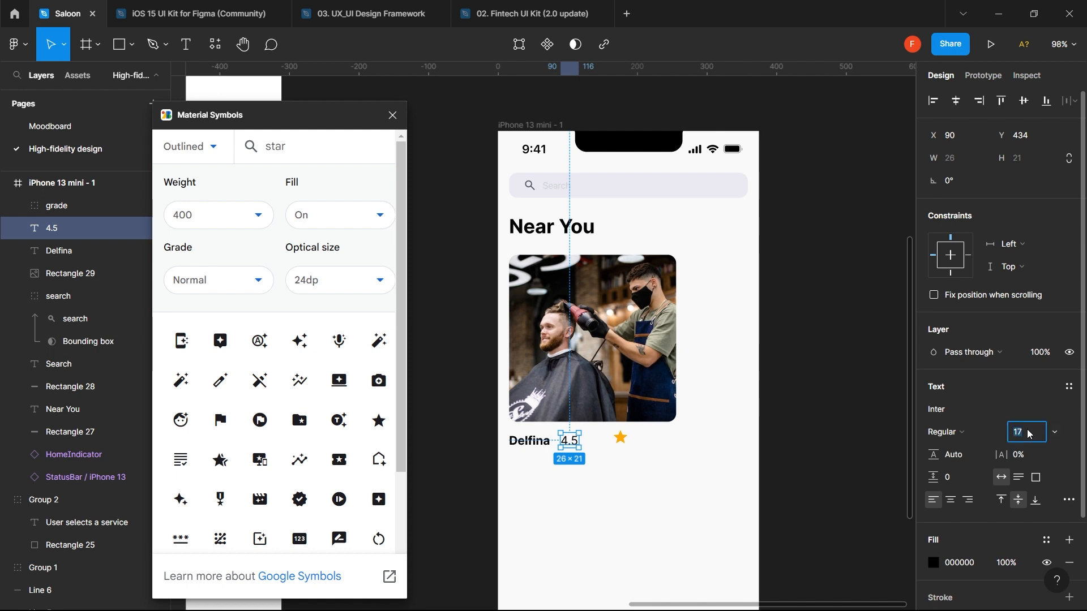
key(Return)
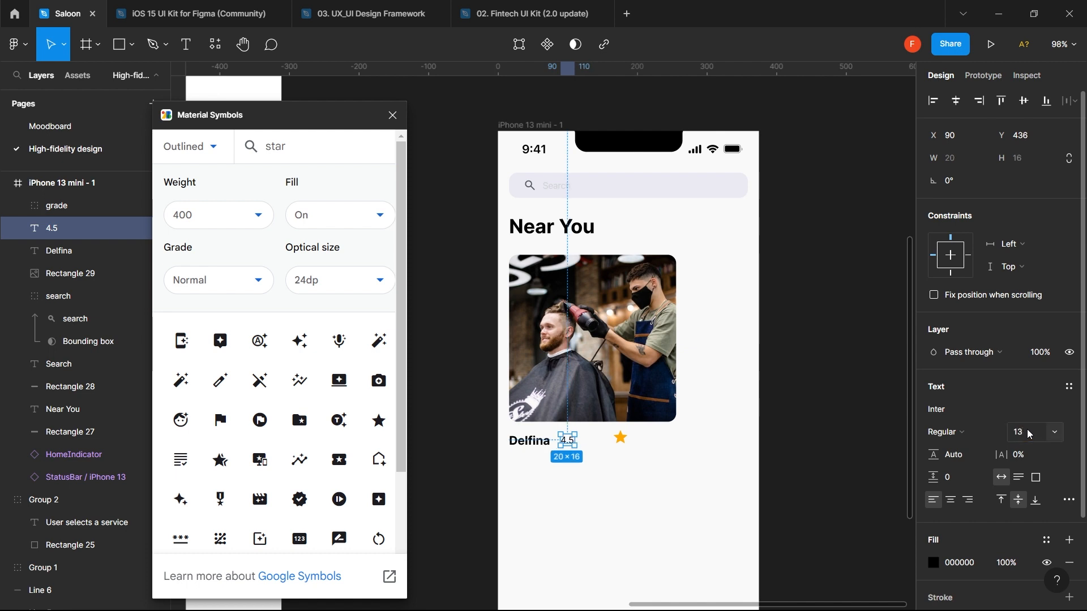
scroll(659, 442, up, 2)
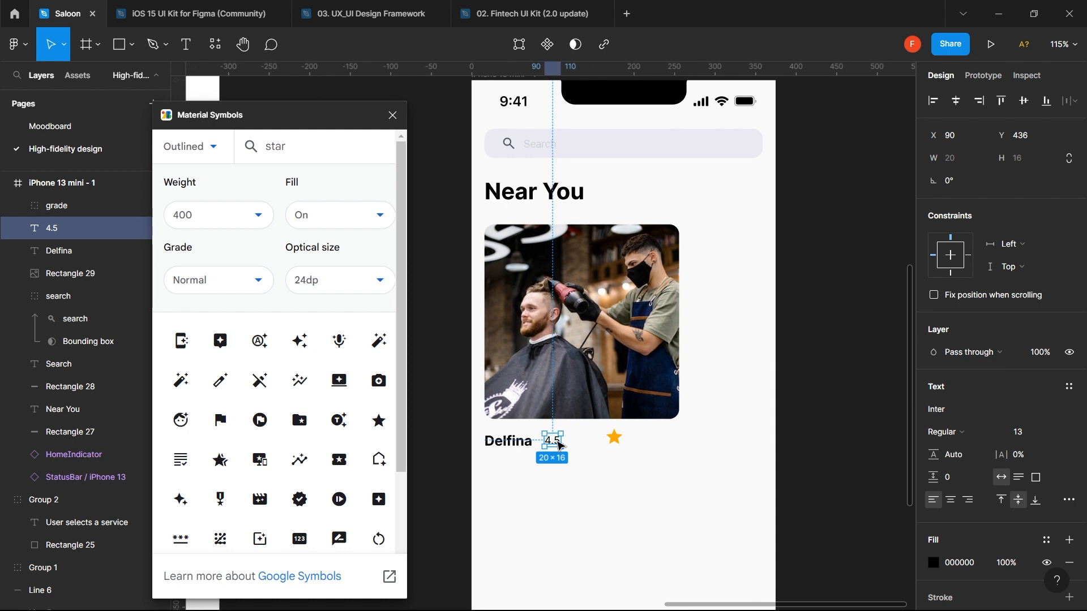
drag(559, 445, 634, 442)
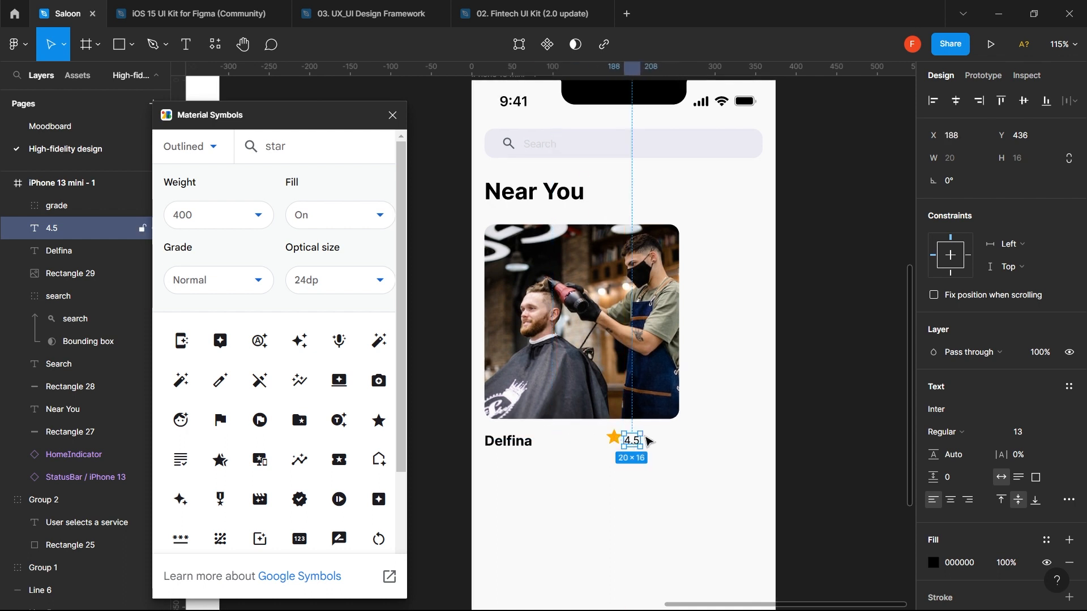
click(1034, 432)
text(1)
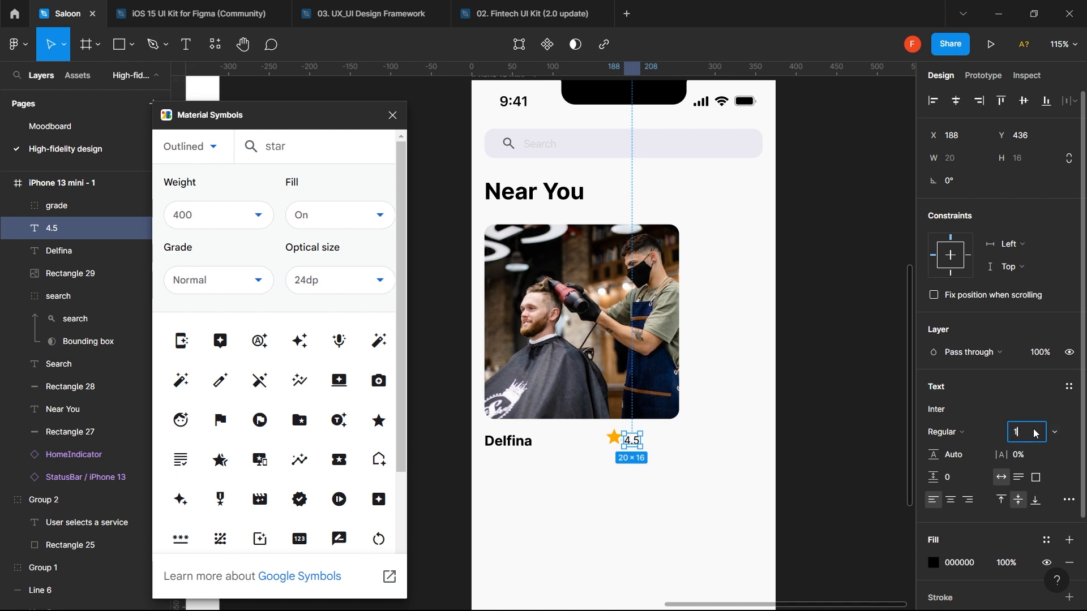
text(4)
key(Return)
click(1033, 433)
text(17)
key(Return)
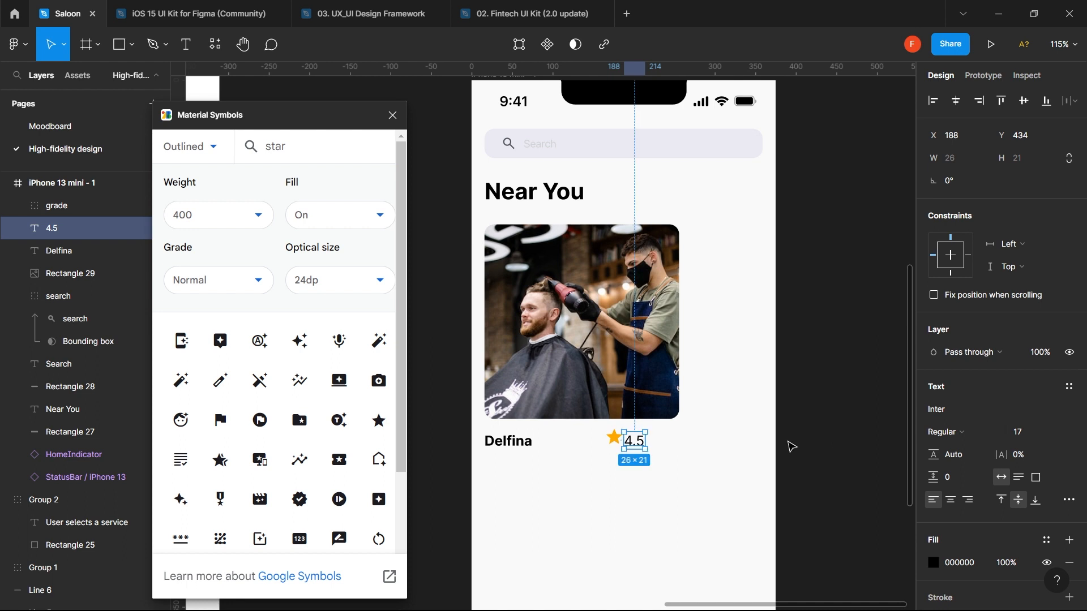
- Try enlarging the Delfina name to size 22, then undo it
click(614, 442)
shift+click(643, 444)
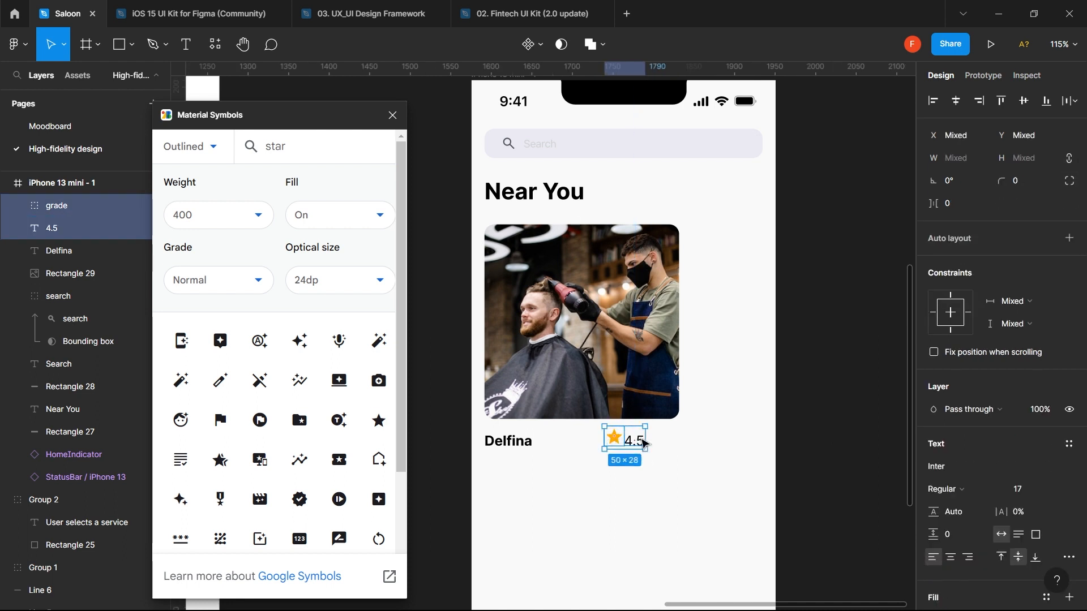
click(520, 444)
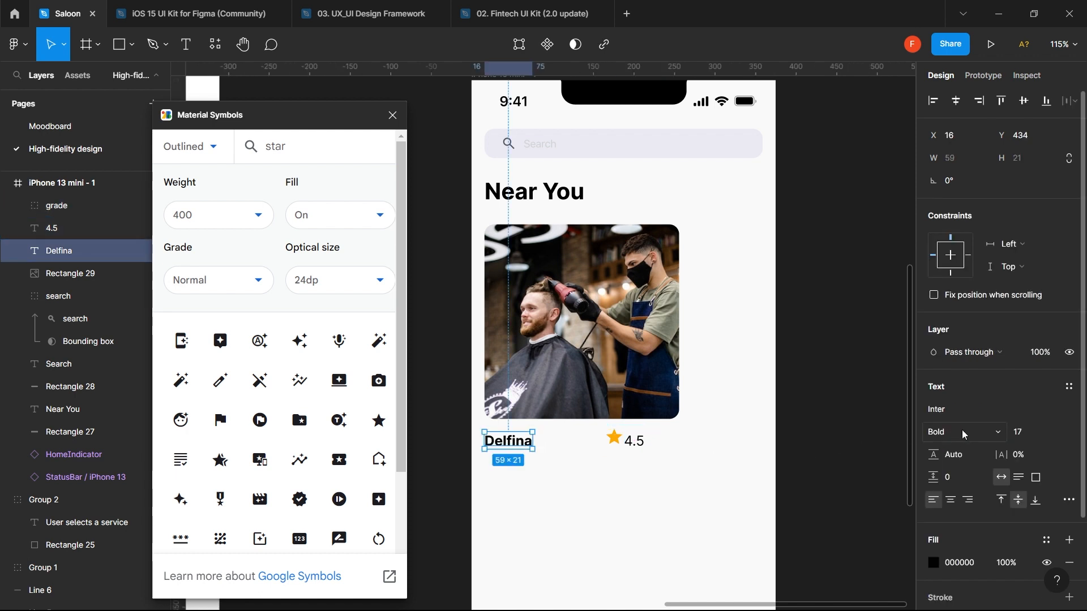
click(1028, 432)
text(22)
key(Return)
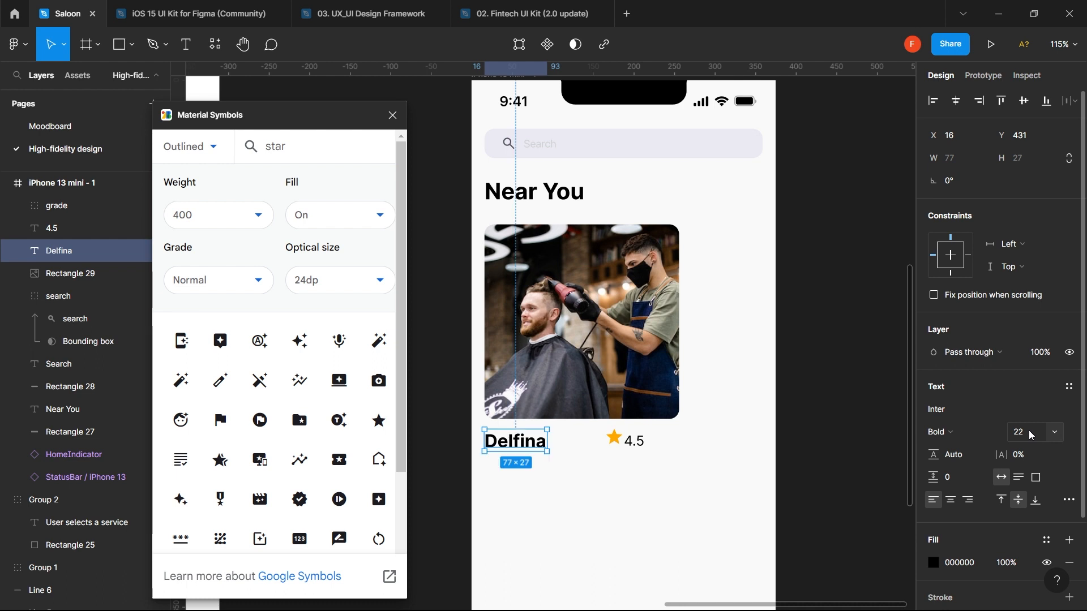
key(ctrl+z)
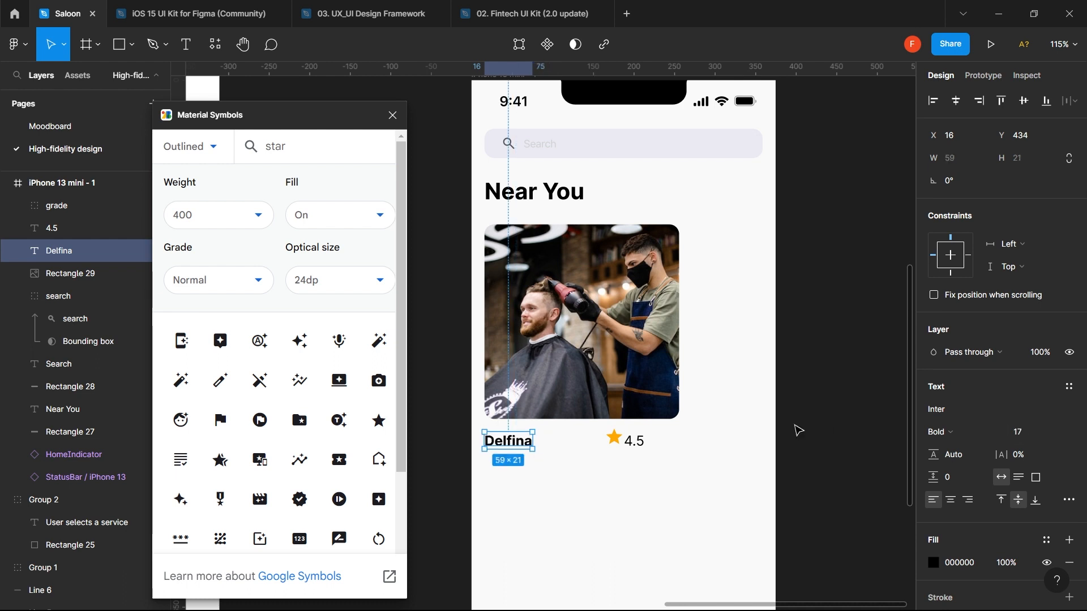
- Set the 4.5 rating text to font size 13
click(640, 443)
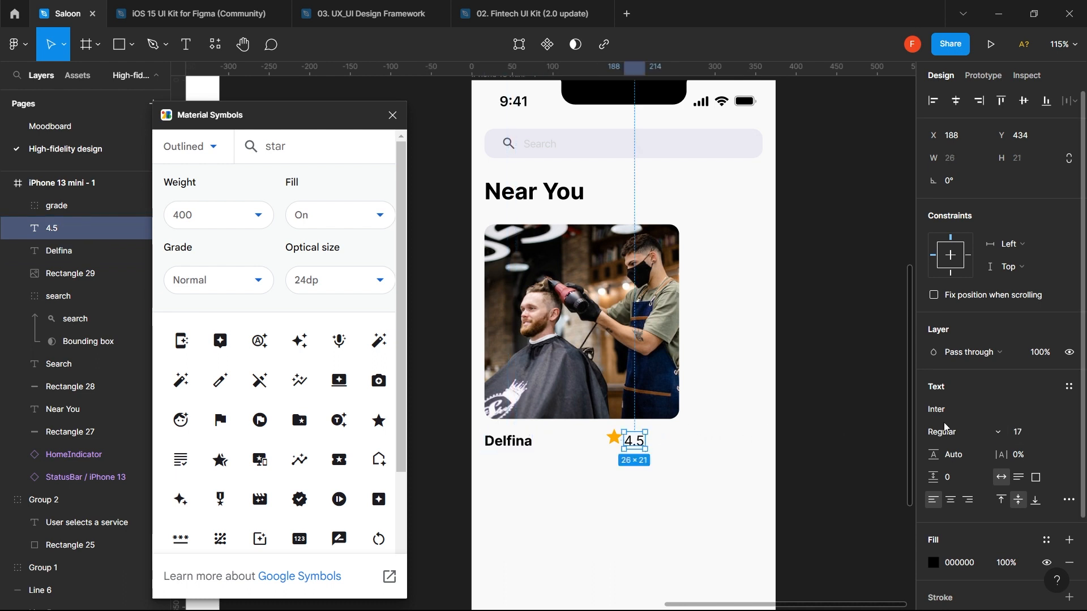
click(1022, 433)
text(13)
key(Return)
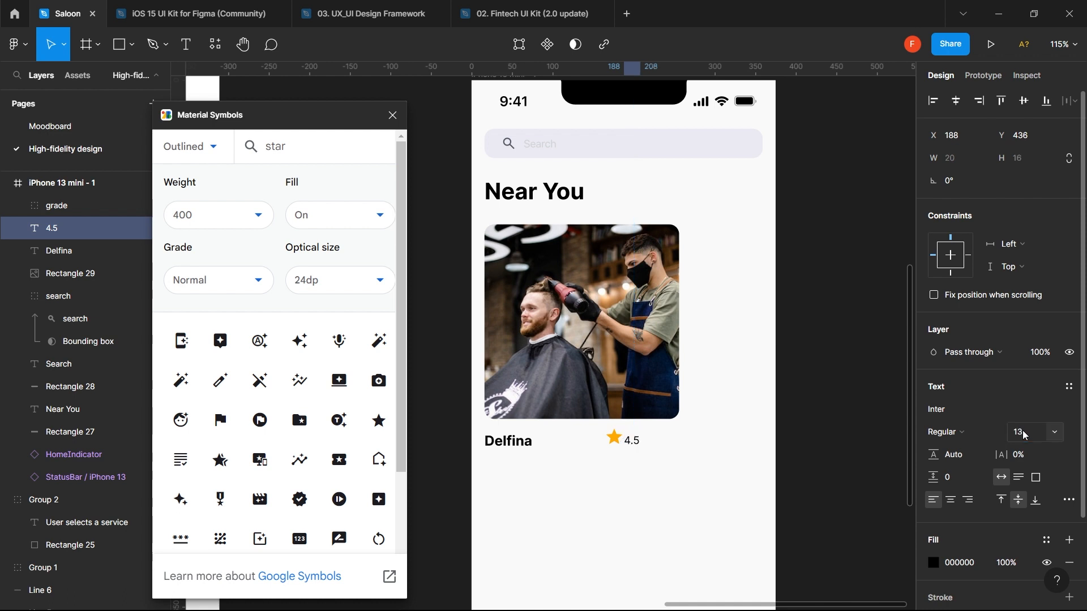
- Vertically centre the star with 4.5, move the star to its right, and resize it to 20×20
shift+click(612, 445)
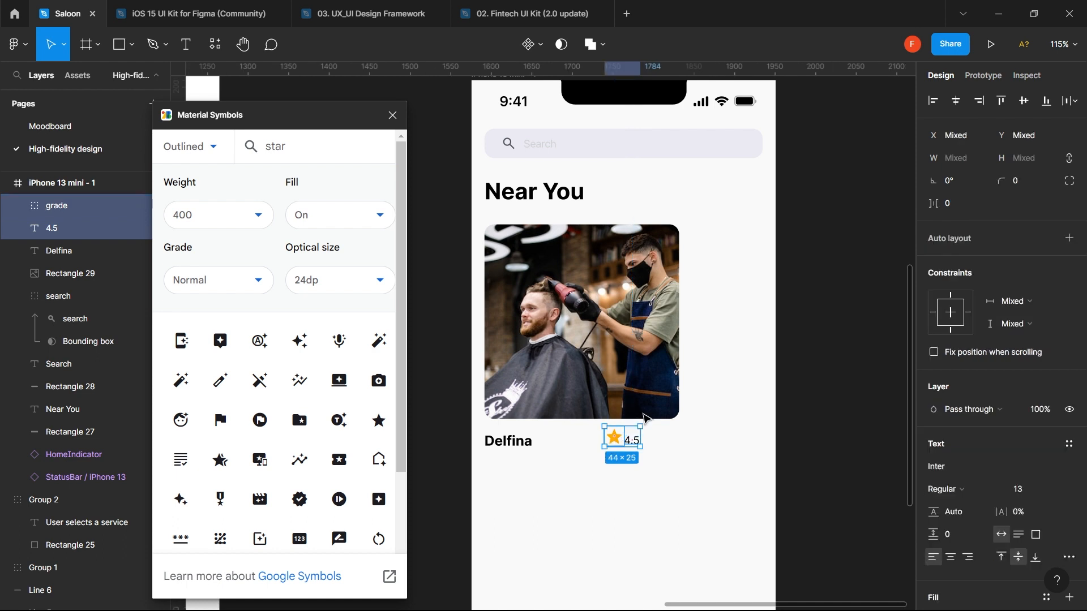
click(1024, 102)
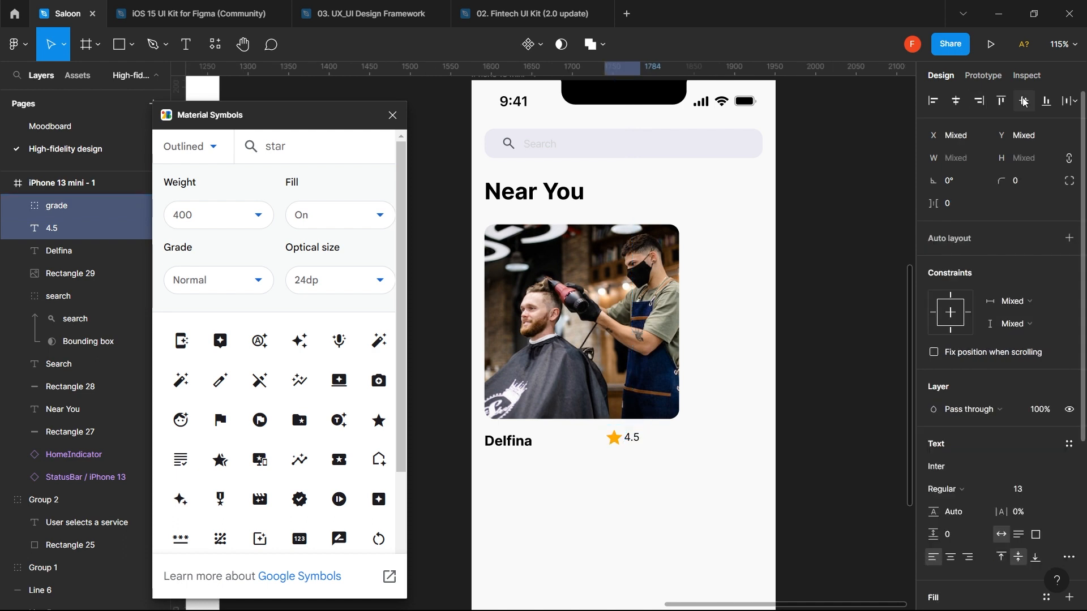
click(702, 450)
drag(613, 437, 669, 440)
click(1020, 186)
key(Return)
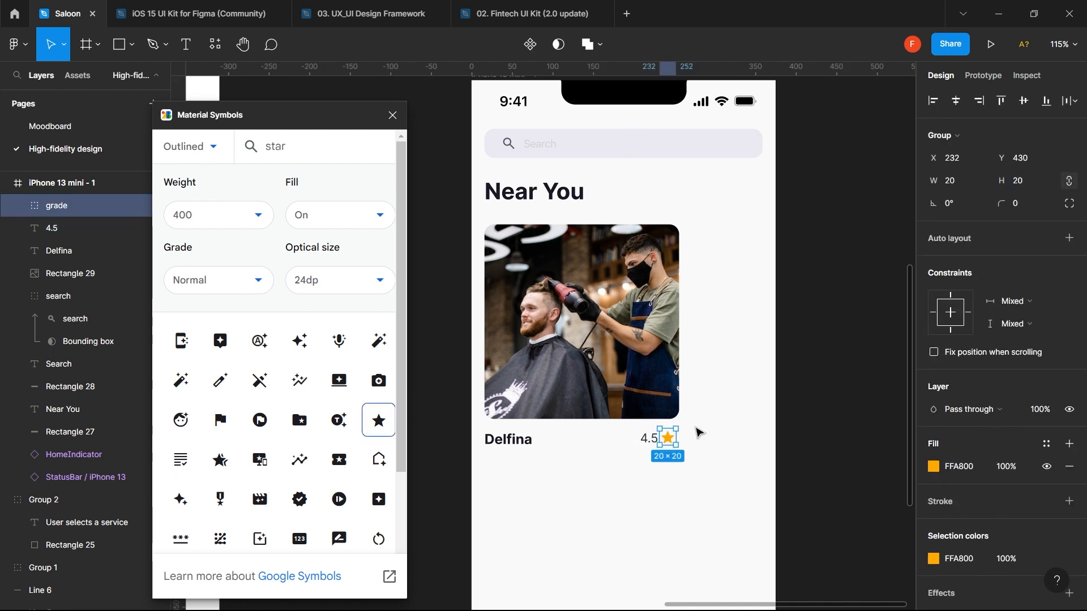
- Confirm the rating at size 13, then select it with the star and Delfina name
click(649, 439)
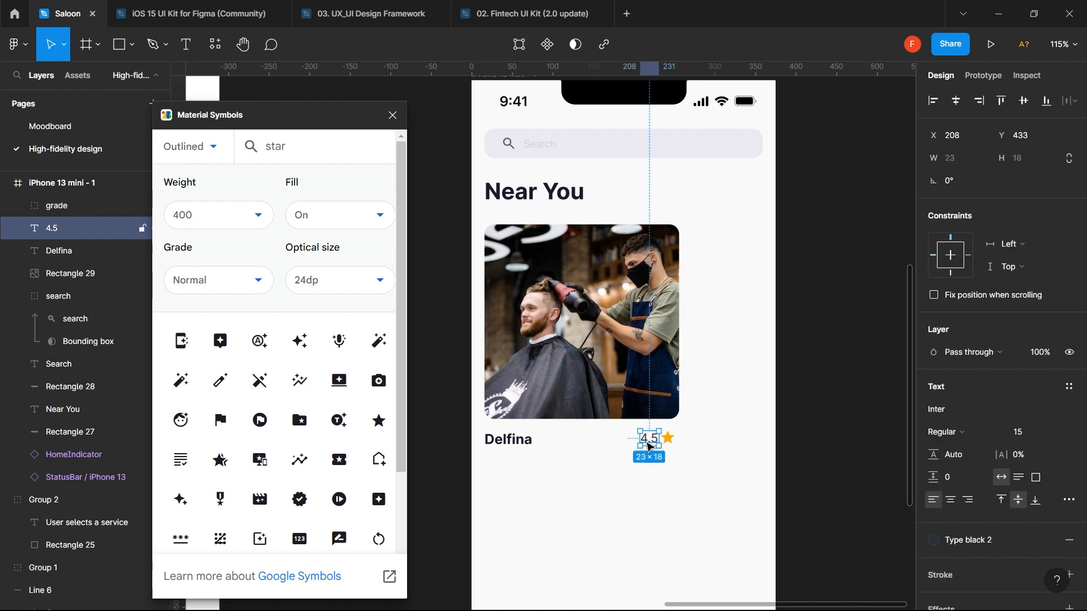
click(1032, 435)
text(13)
key(Return)
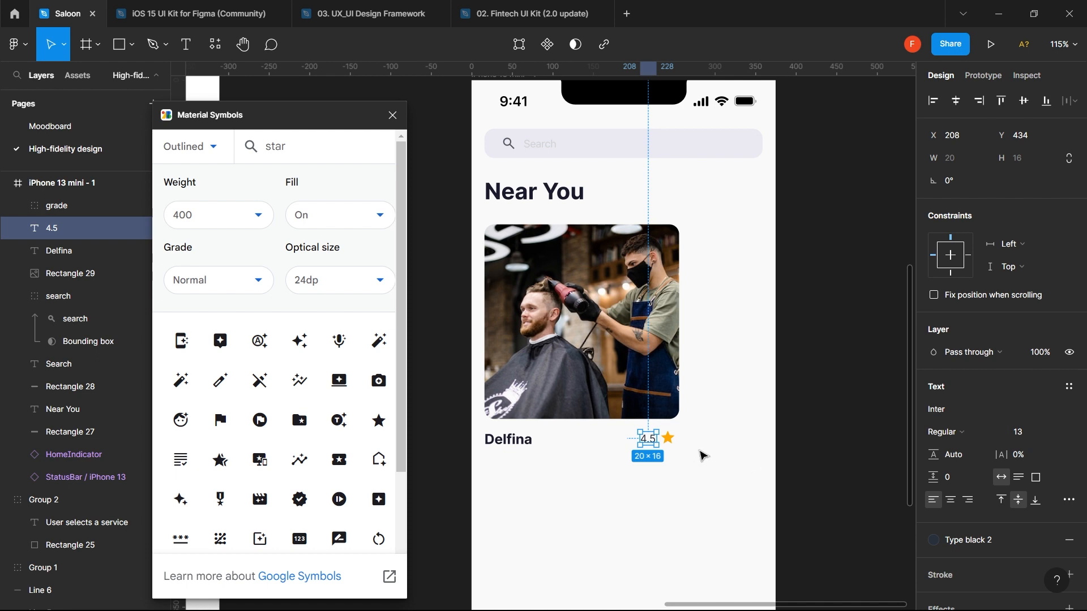
shift+click(672, 441)
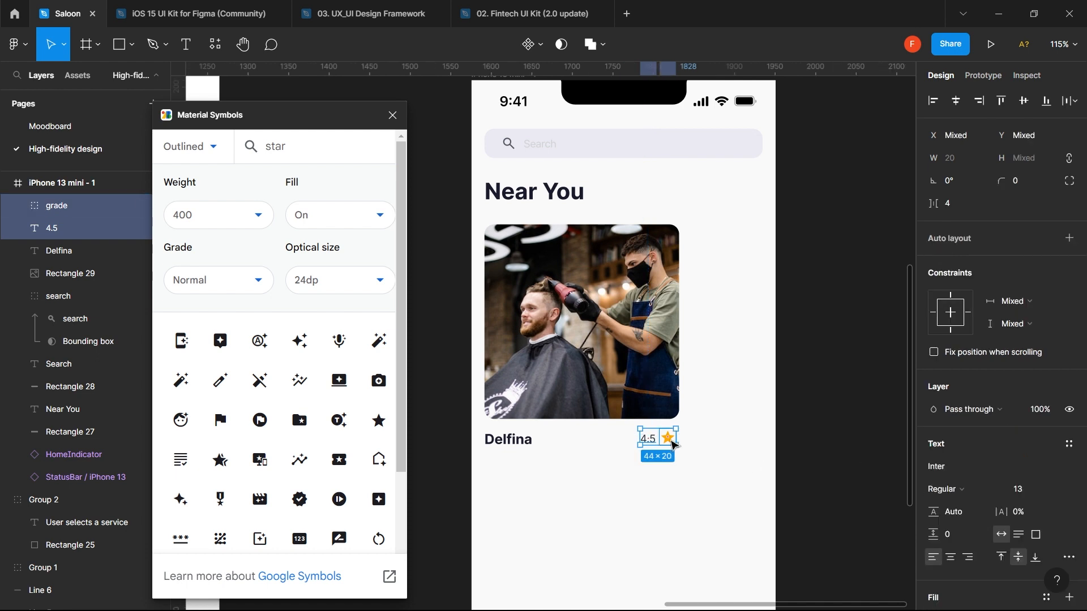
shift+click(524, 442)
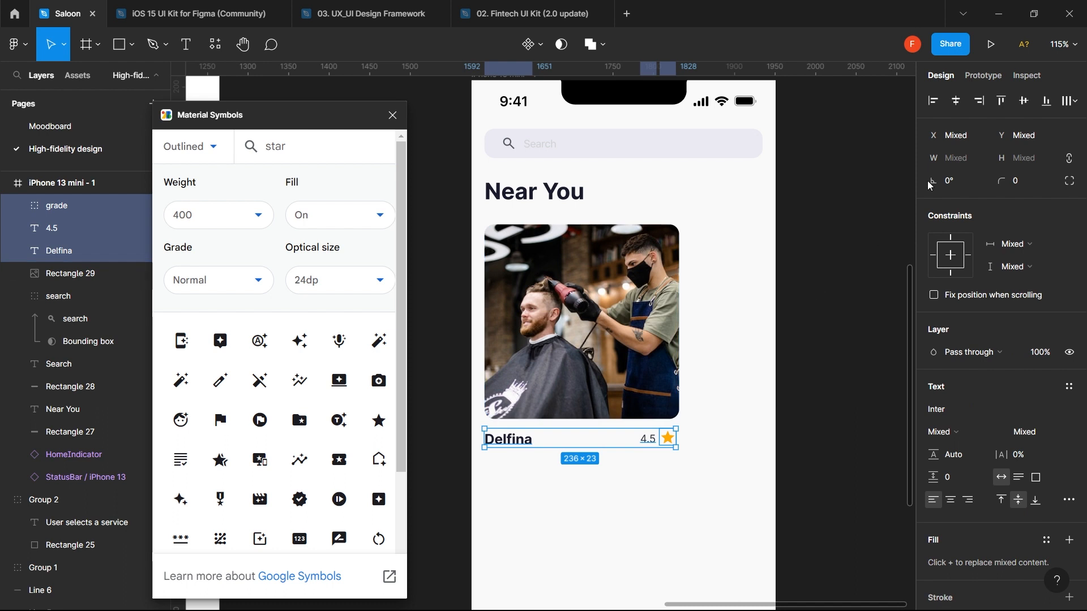
- Align Delfina, 4.5 and the star vertically centred on one row, nudged up slightly
click(1029, 107)
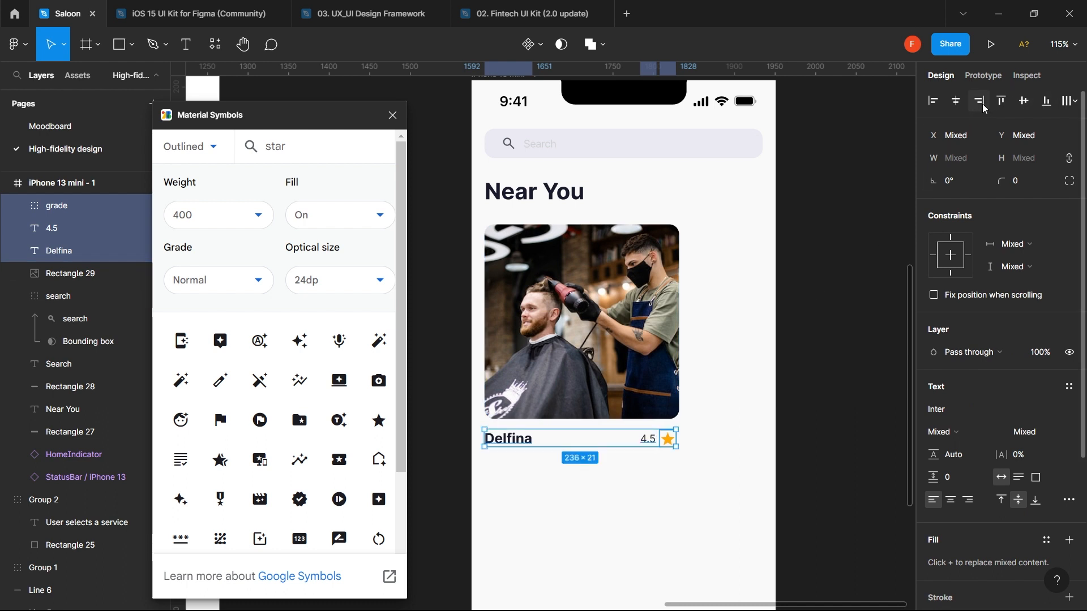
click(1003, 103)
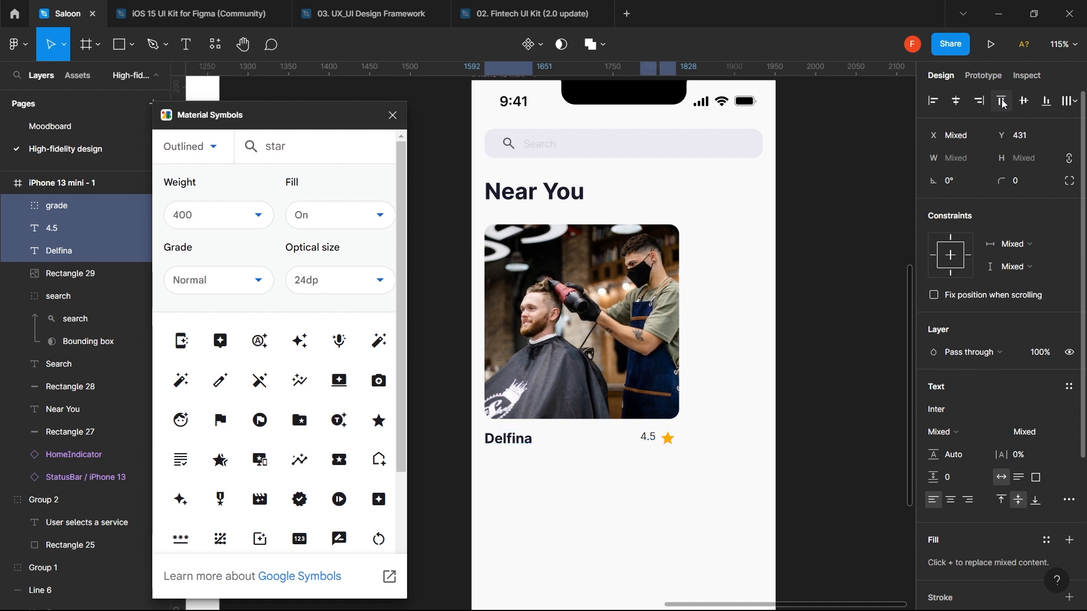
click(1049, 103)
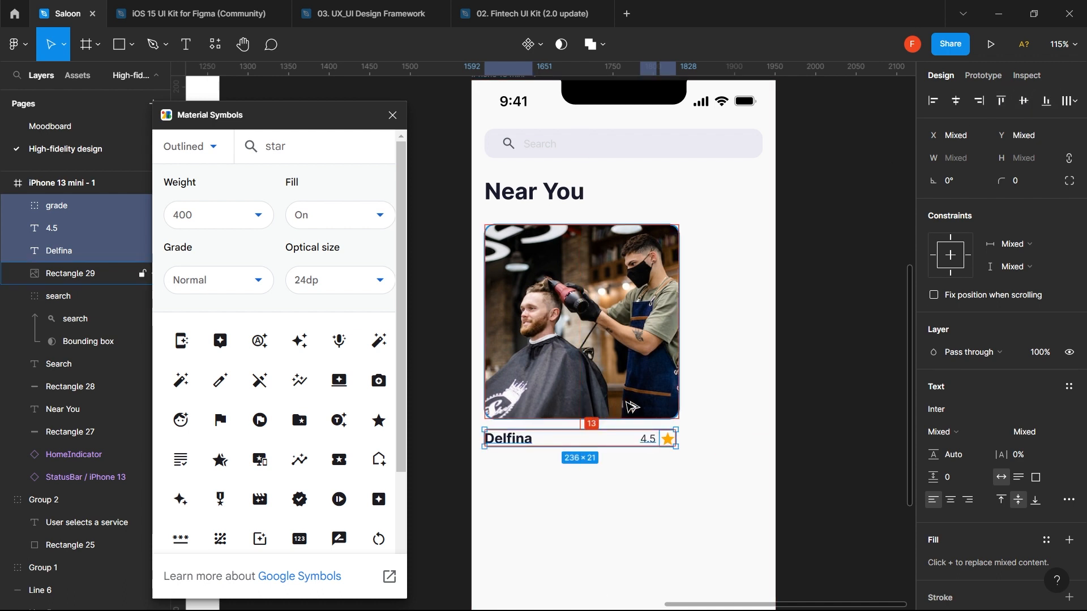
key(Up)
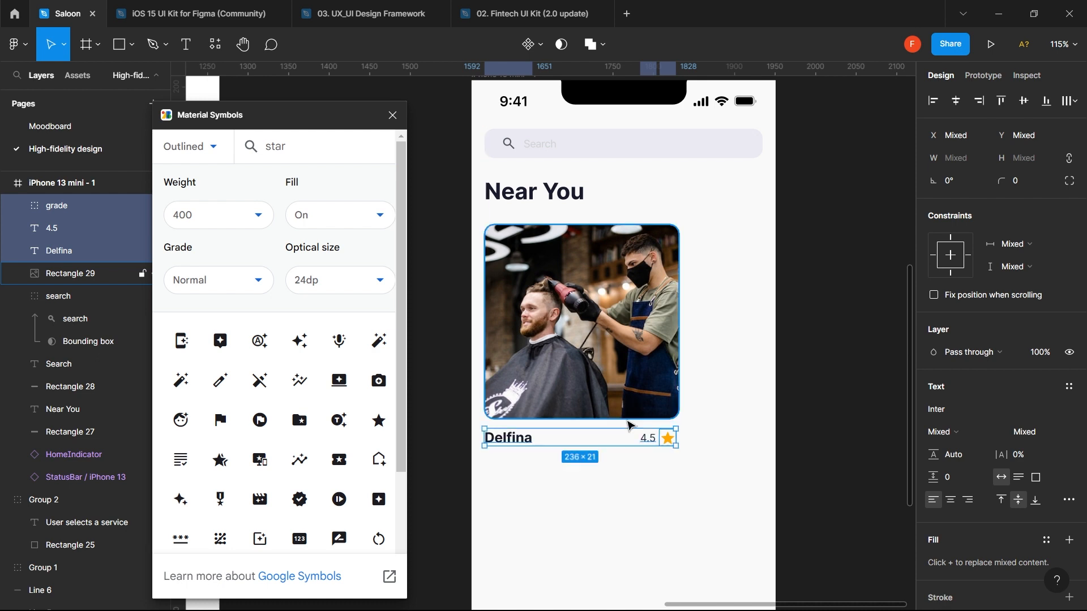
click(650, 534)
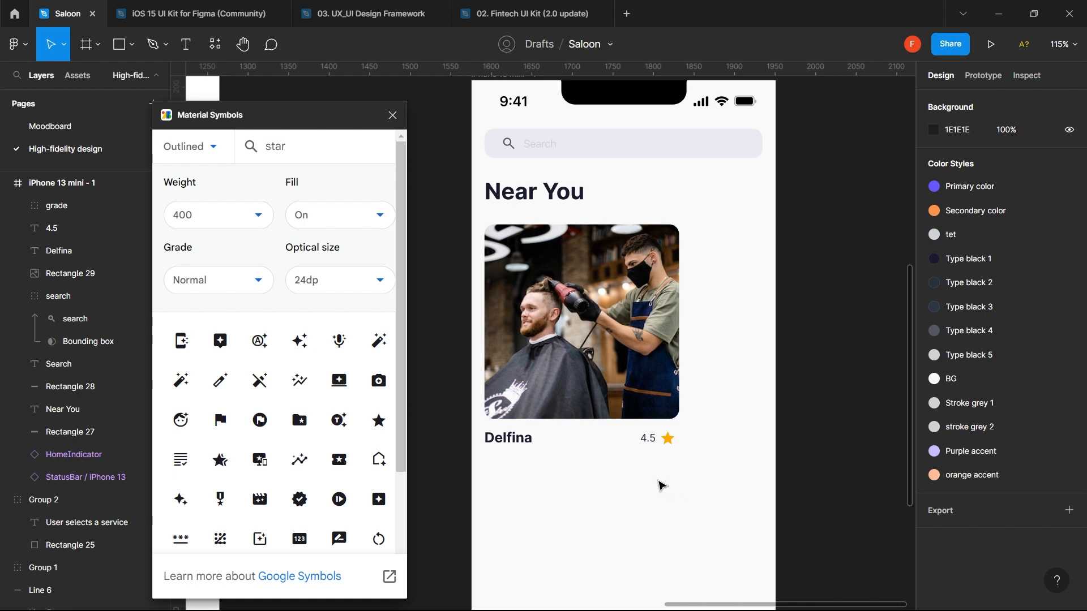
key(r)
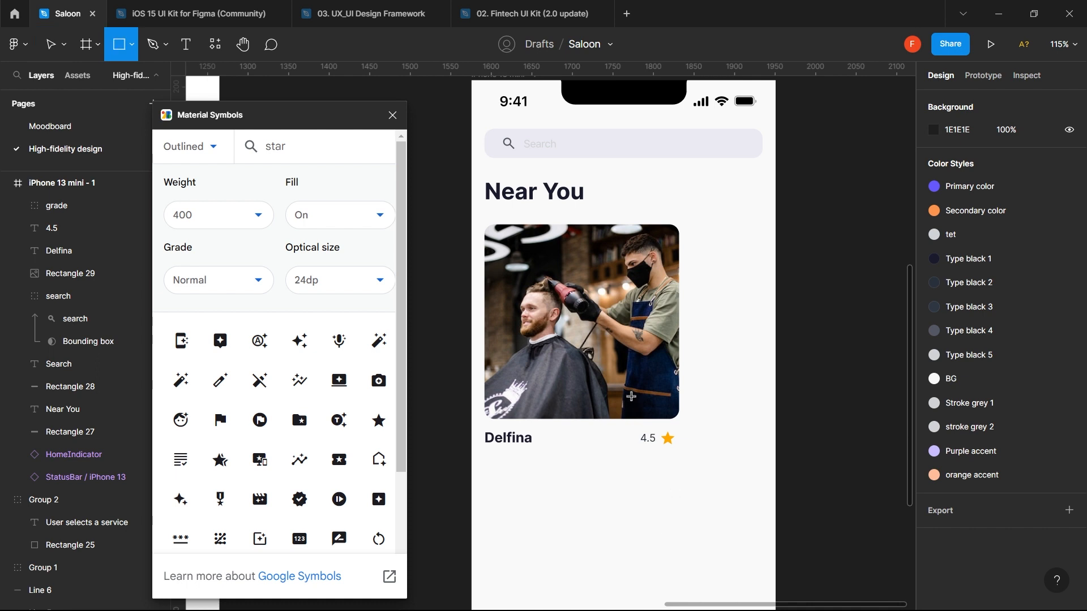
- Draw a 68×24 pill at the photo's lower right with corner radius 100 and Purple accent fill
drag(616, 409, 673, 428)
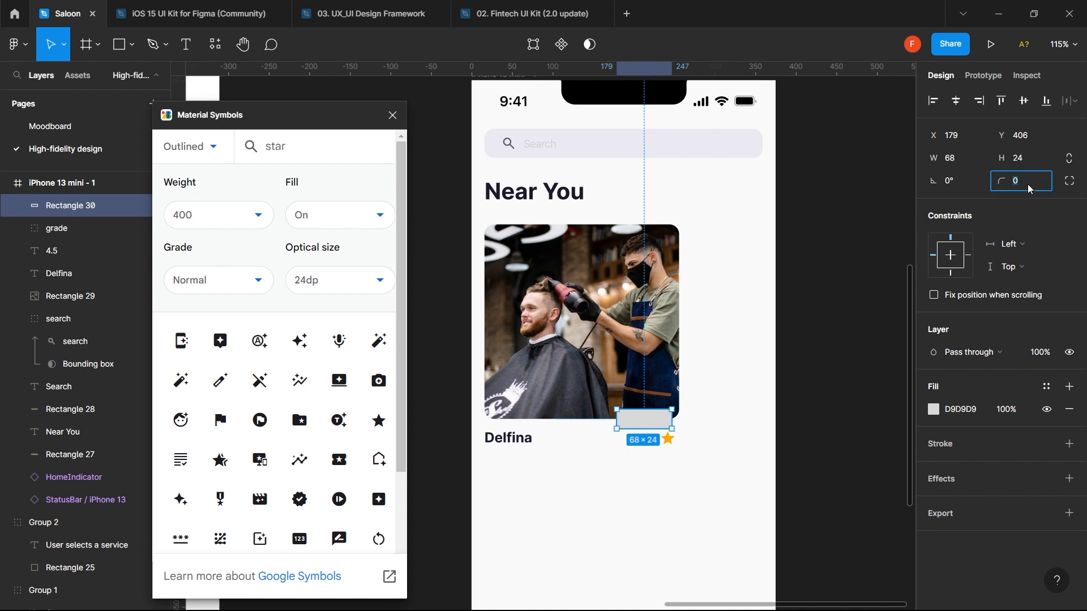
text(100)
key(Return)
click(974, 411)
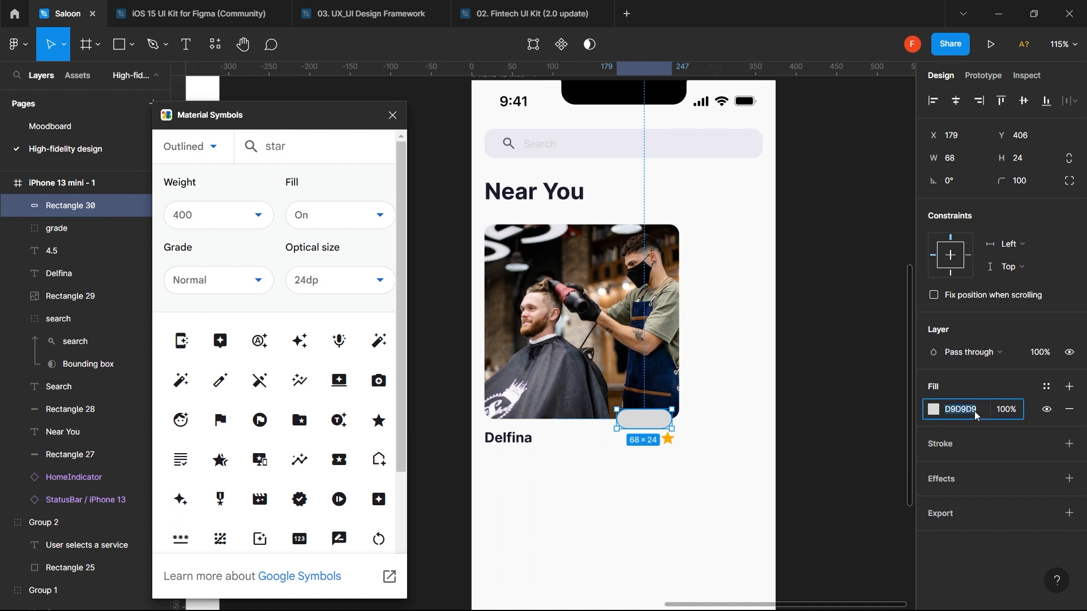
click(1044, 387)
click(1064, 435)
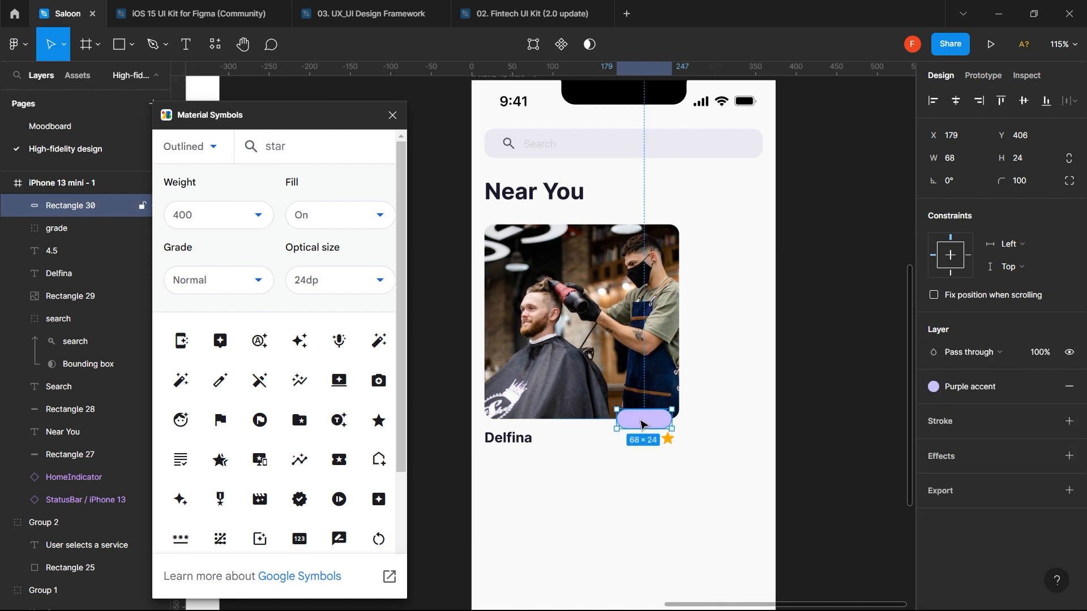
mouse_move(636, 416)
mouse_down()
mouse_move(627, 423)
mouse_move(641, 423)
mouse_move(642, 404)
mouse_up()
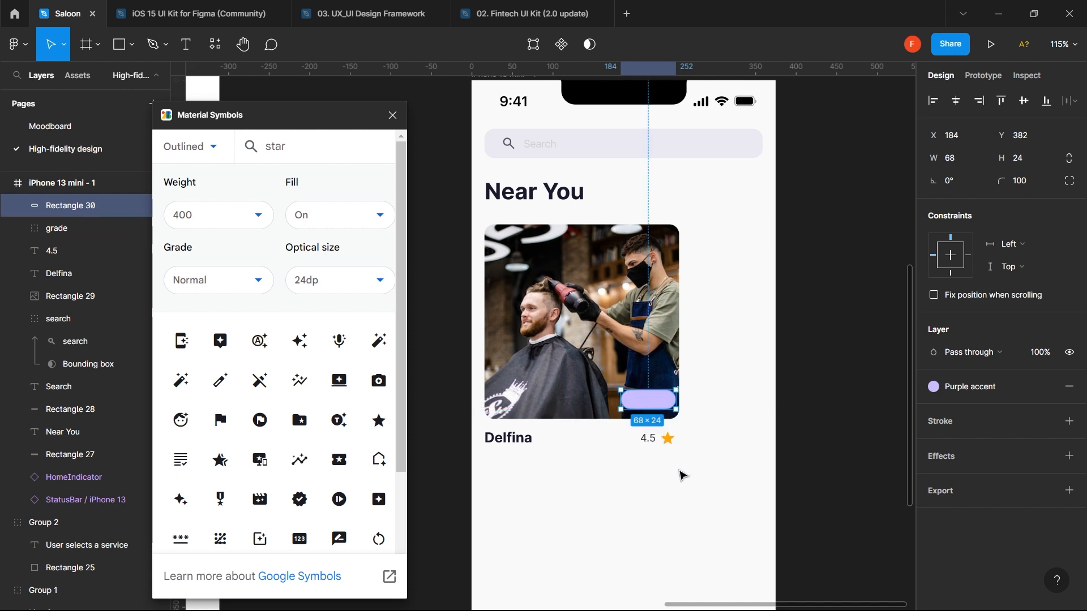
- Add a '1.2KM' text label and drag it onto the lavender pill
key(t)
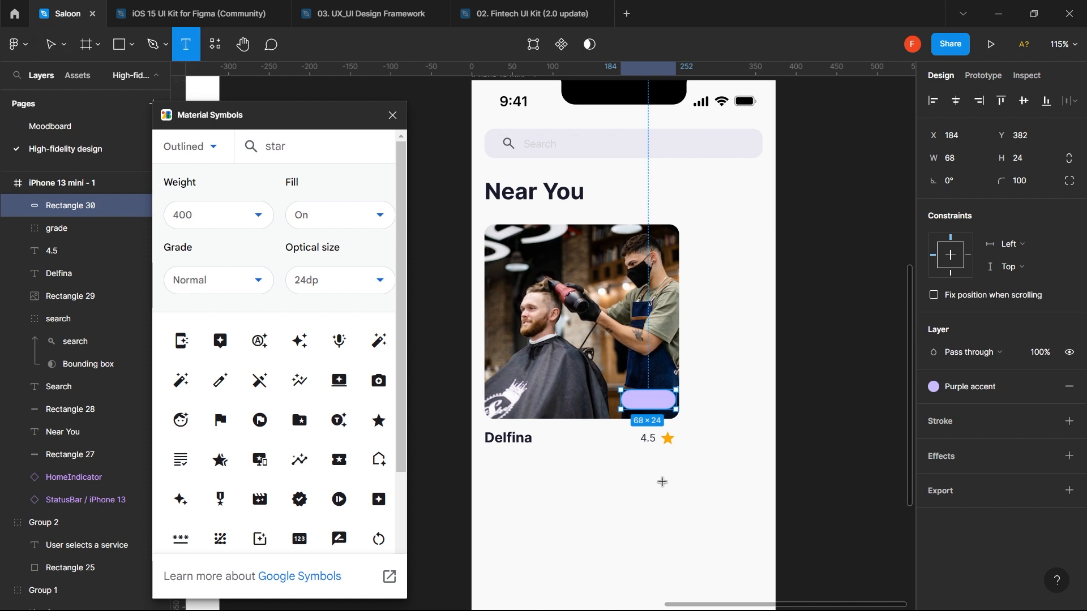
click(664, 482)
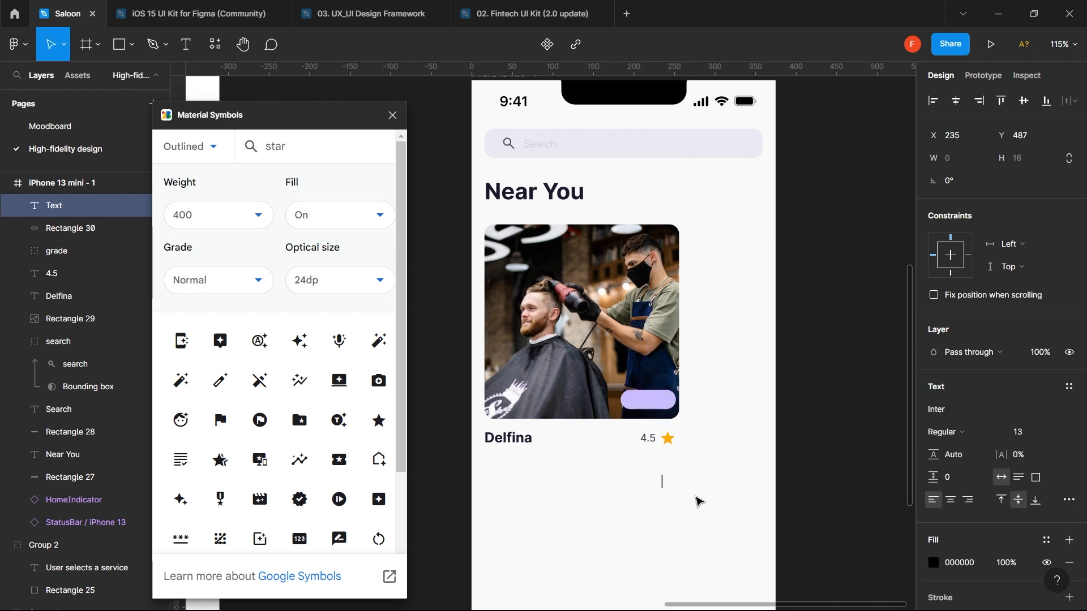
text(1.2)
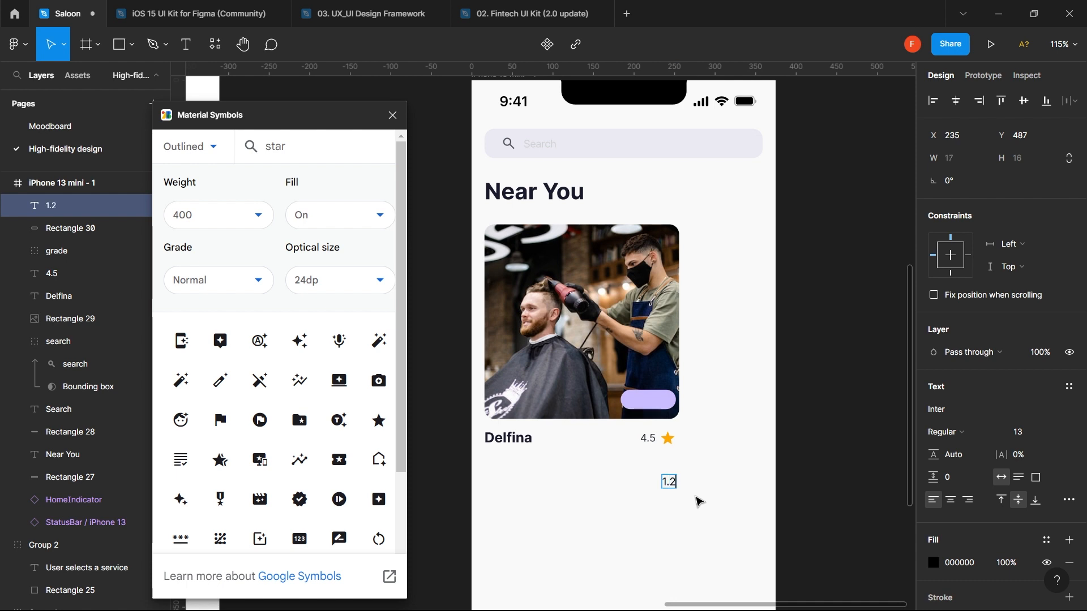
text(KM)
key(Escape)
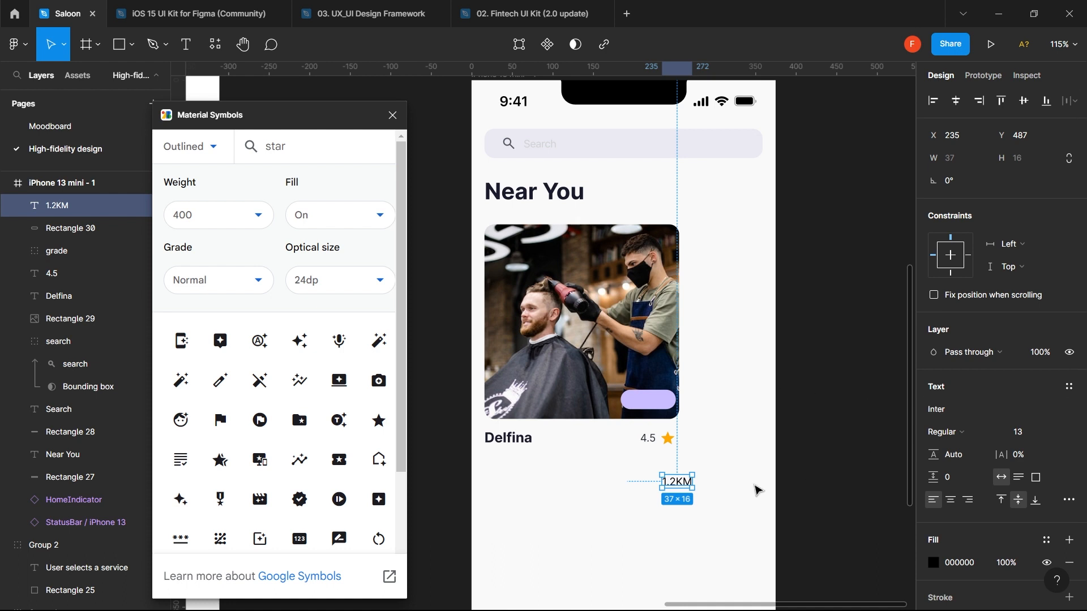
drag(675, 486, 652, 402)
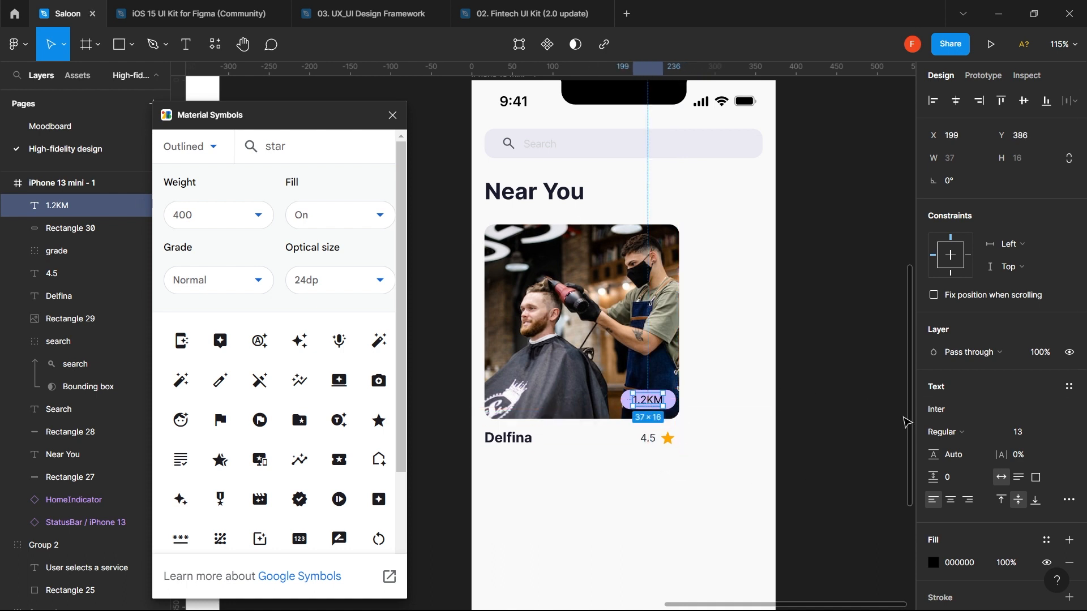
- Try the Primary color style on the 1.2KM text
click(1048, 540)
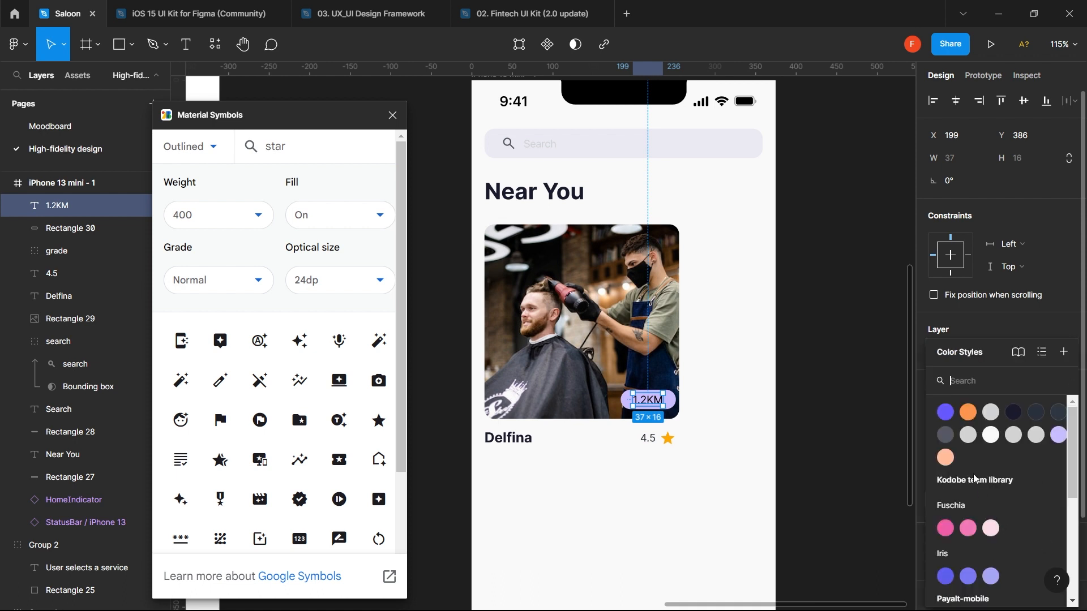
click(944, 411)
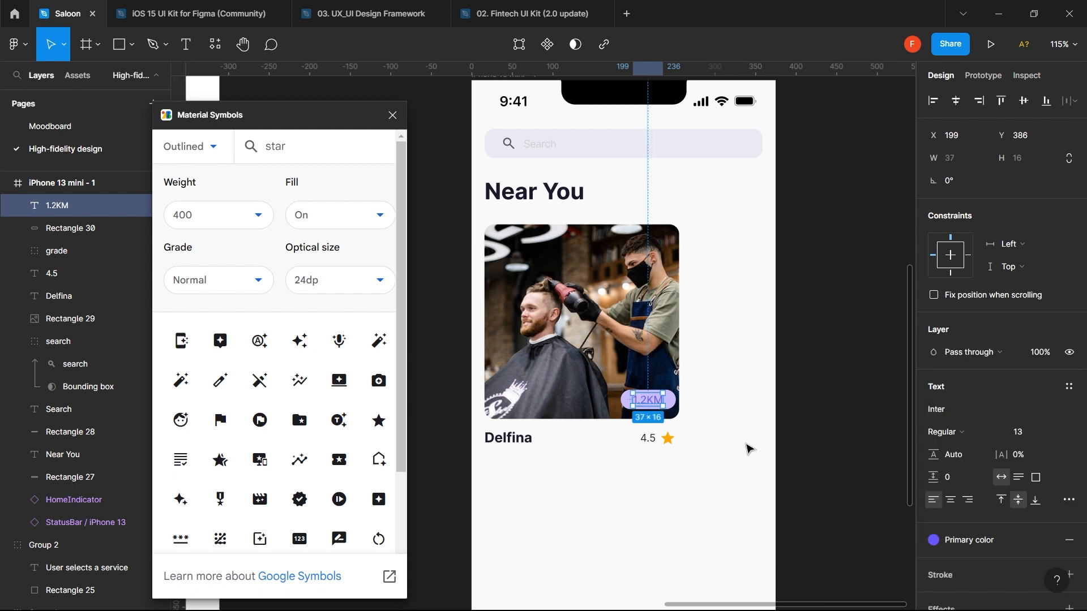
click(934, 543)
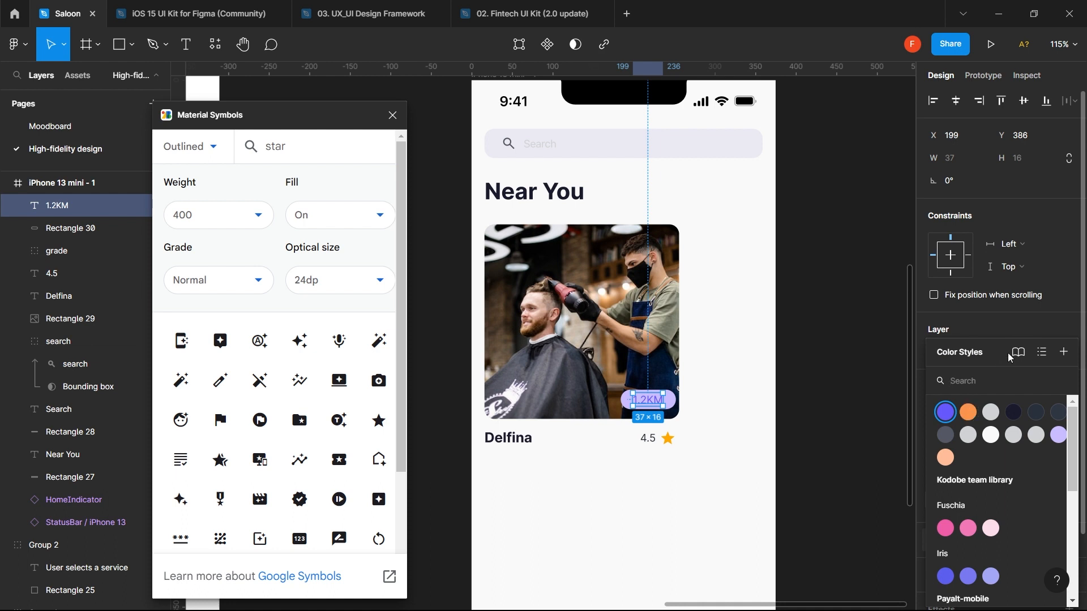
click(1007, 328)
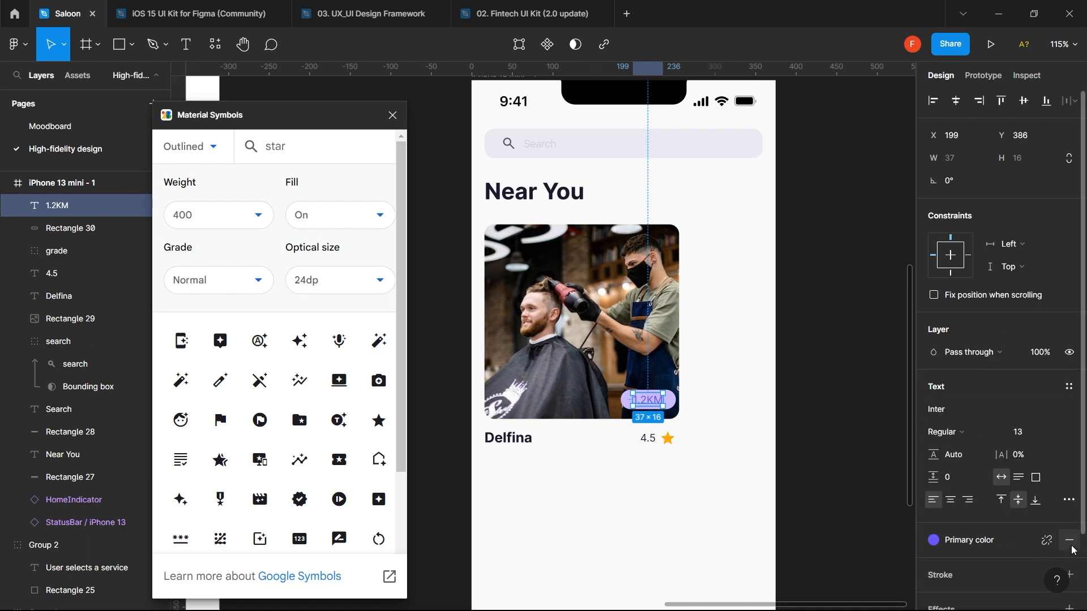
- Detach the style and recolour the 1.2KM text deep purple, 443C9B
click(1048, 542)
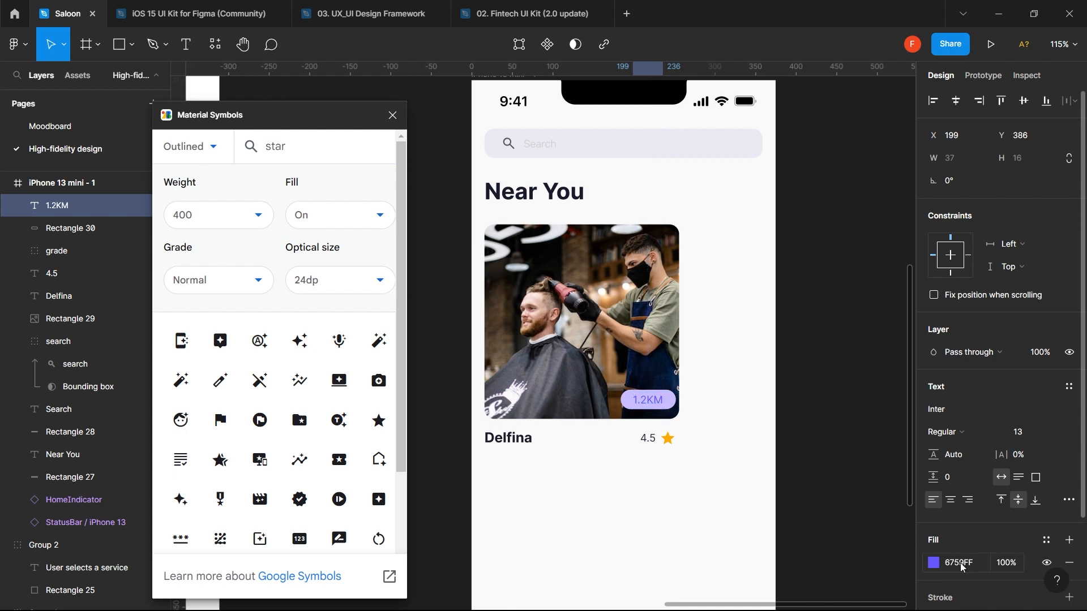
click(934, 564)
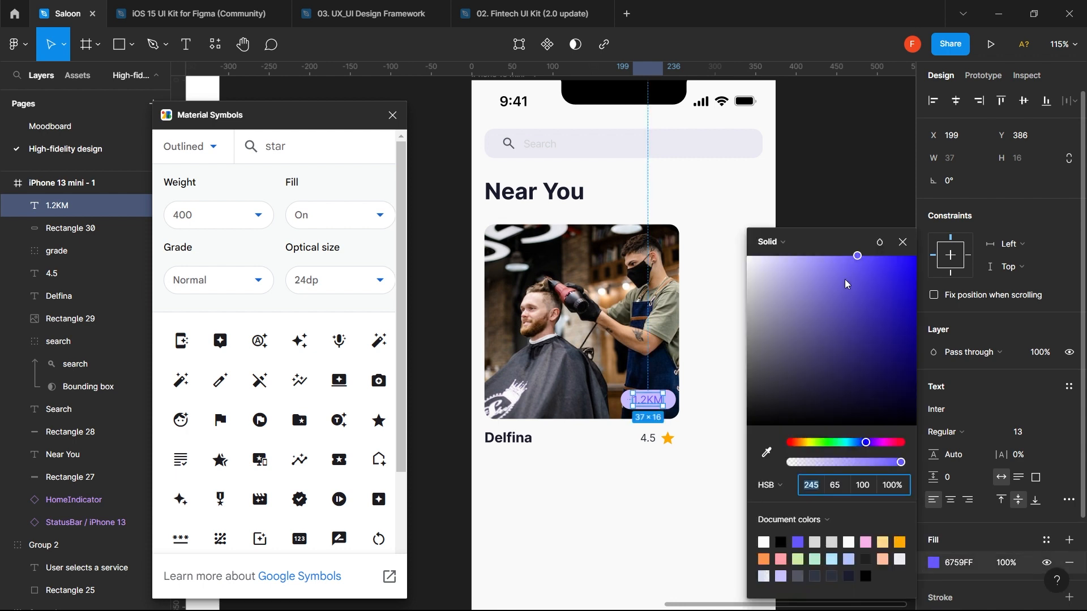
drag(856, 256, 850, 332)
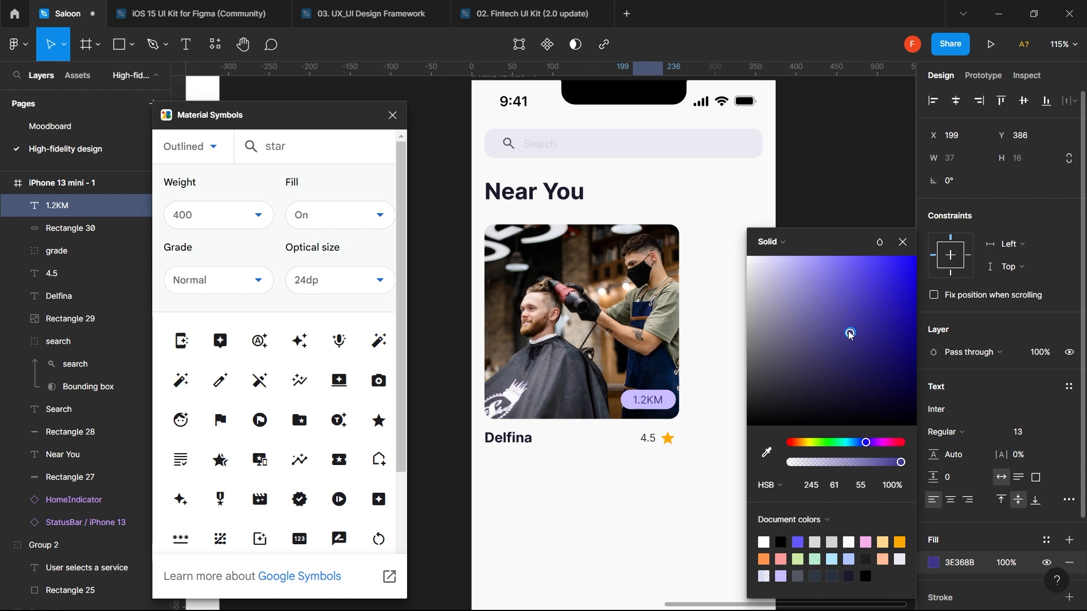
click(848, 327)
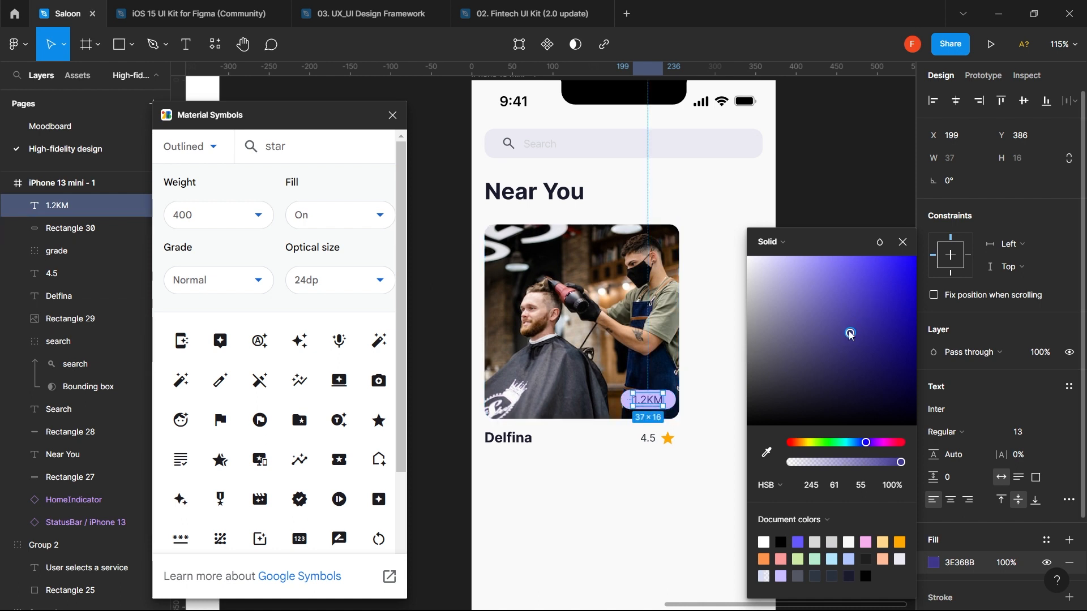
drag(849, 333, 850, 377)
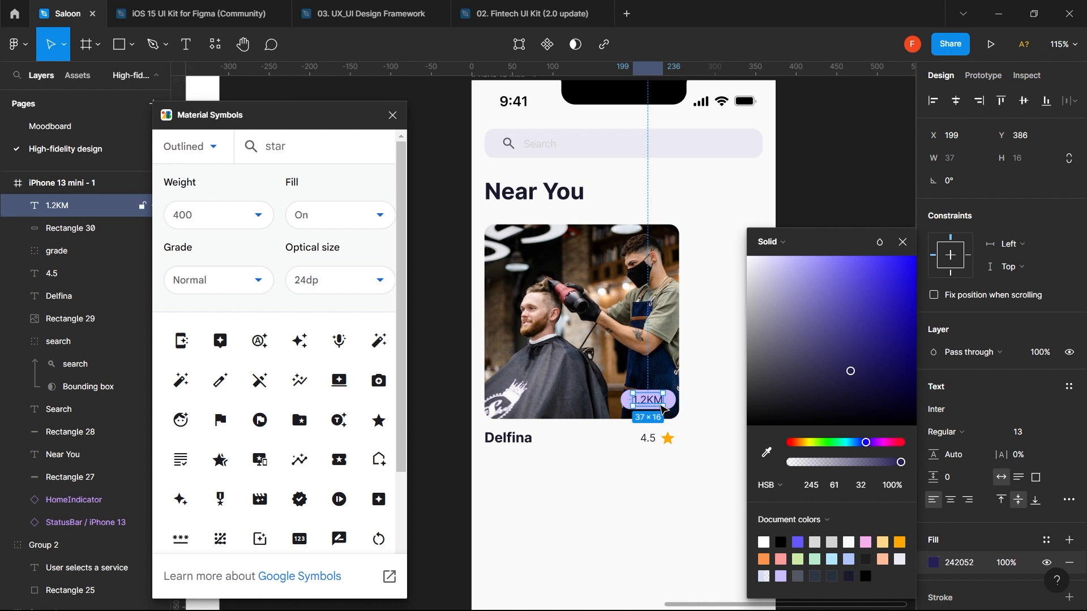
key(Escape)
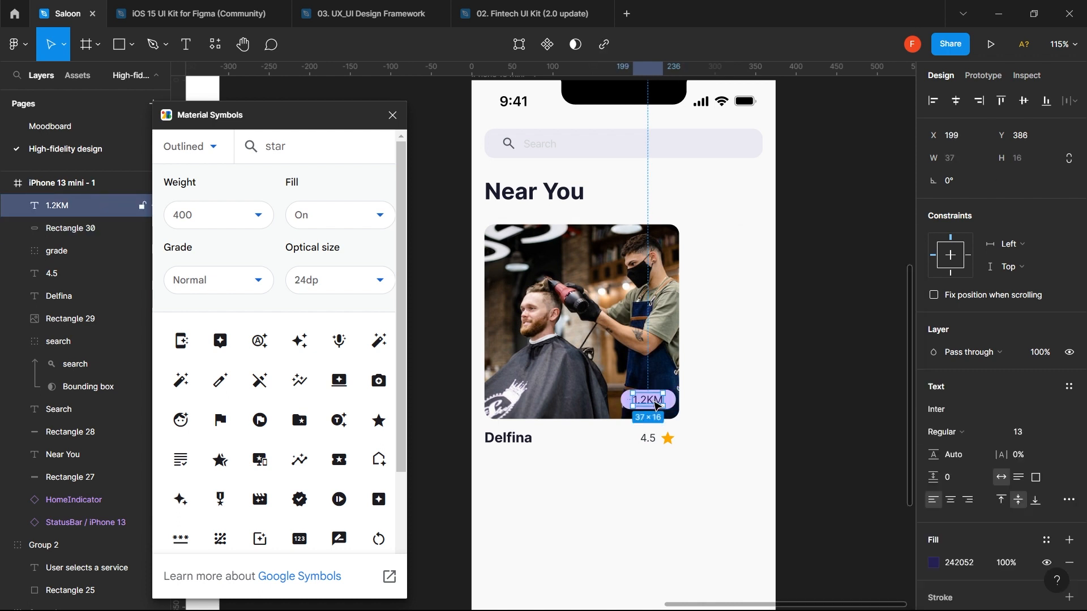
click(934, 562)
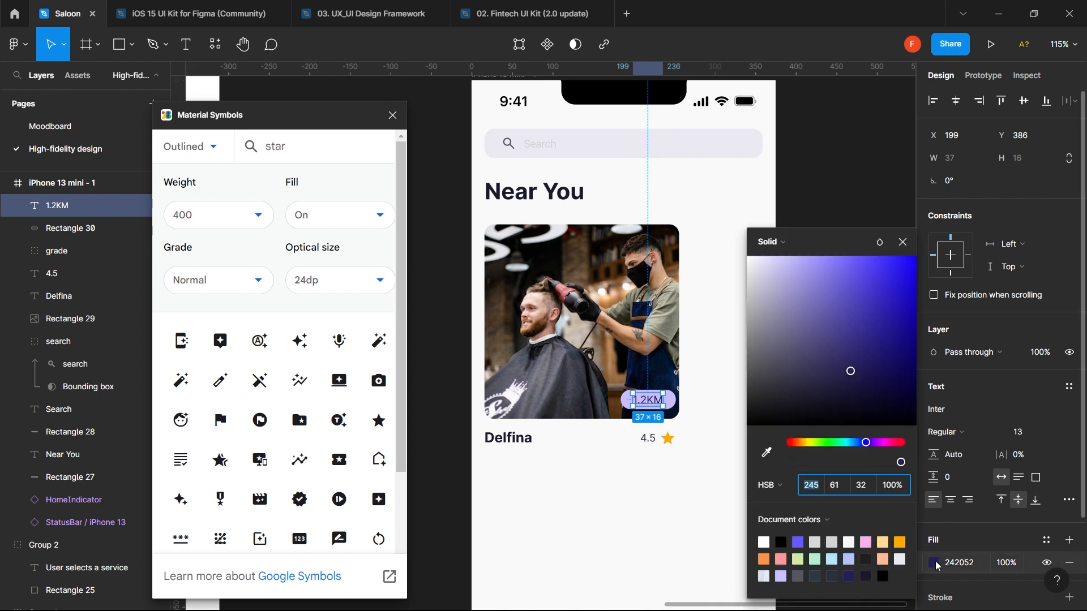
drag(853, 374, 854, 332)
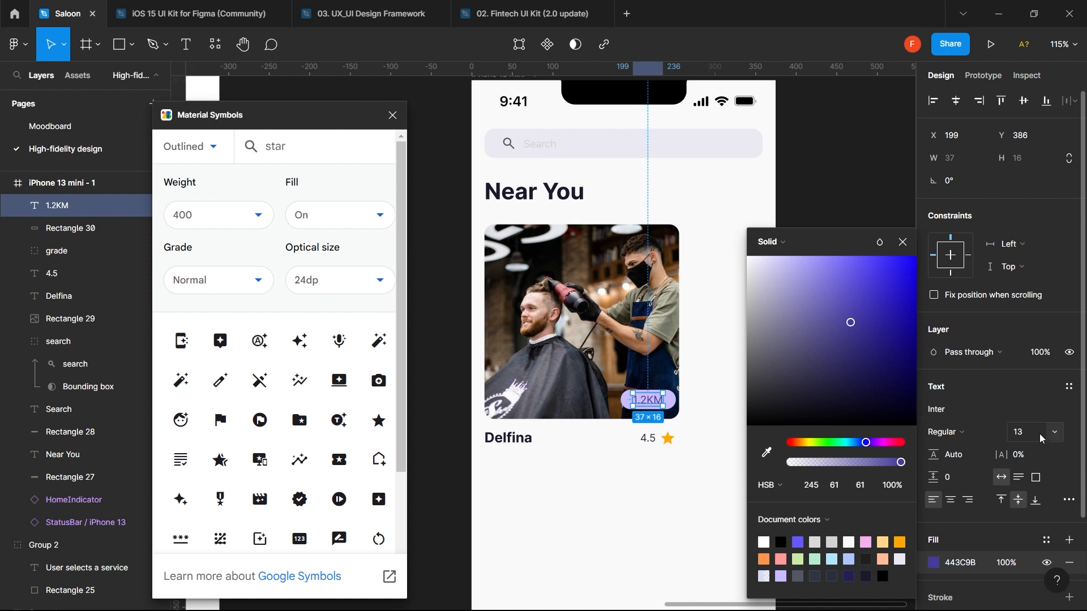
- Make the 1.2KM label Bold and select it together with the pill
click(977, 436)
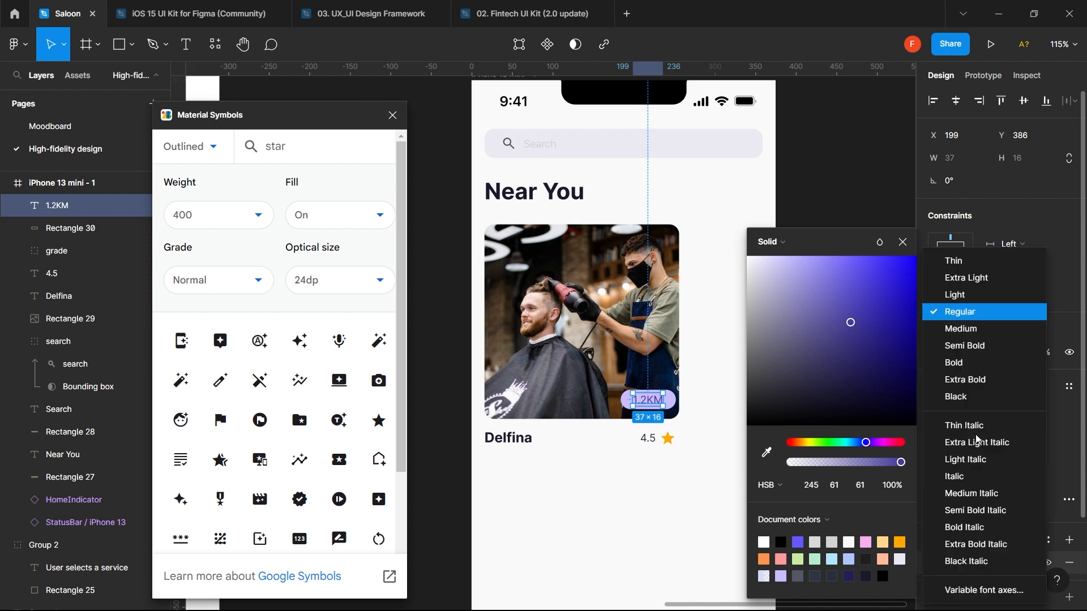
click(970, 357)
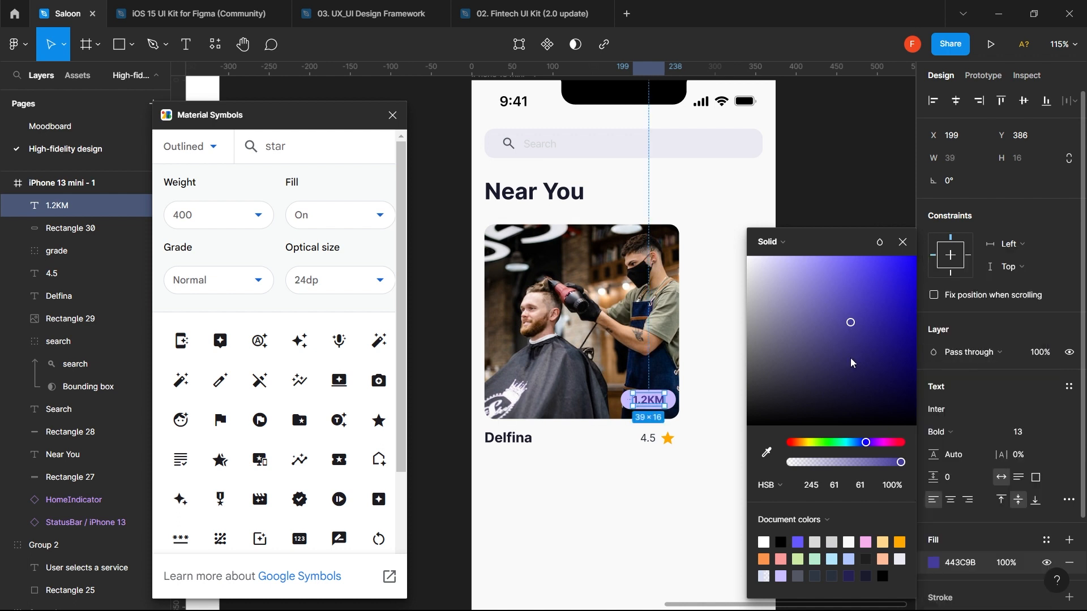
shift+click(640, 405)
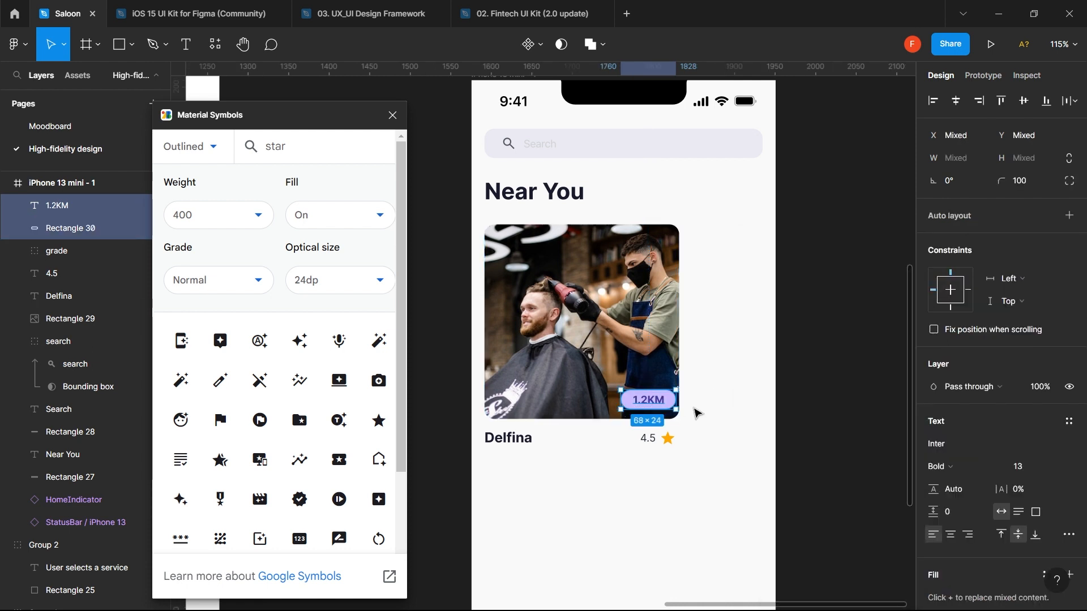
- Nudge the 1.2KM pill and move it below the 4.5 rating
key(shift+Left)
key(shift+Left)
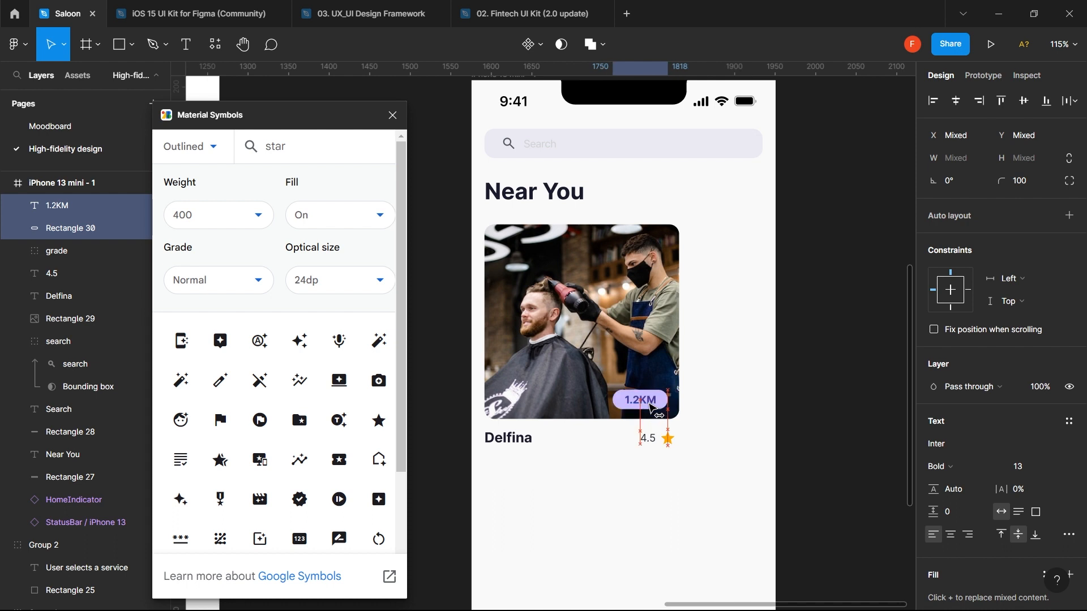
key(shift+Right)
key(alt)
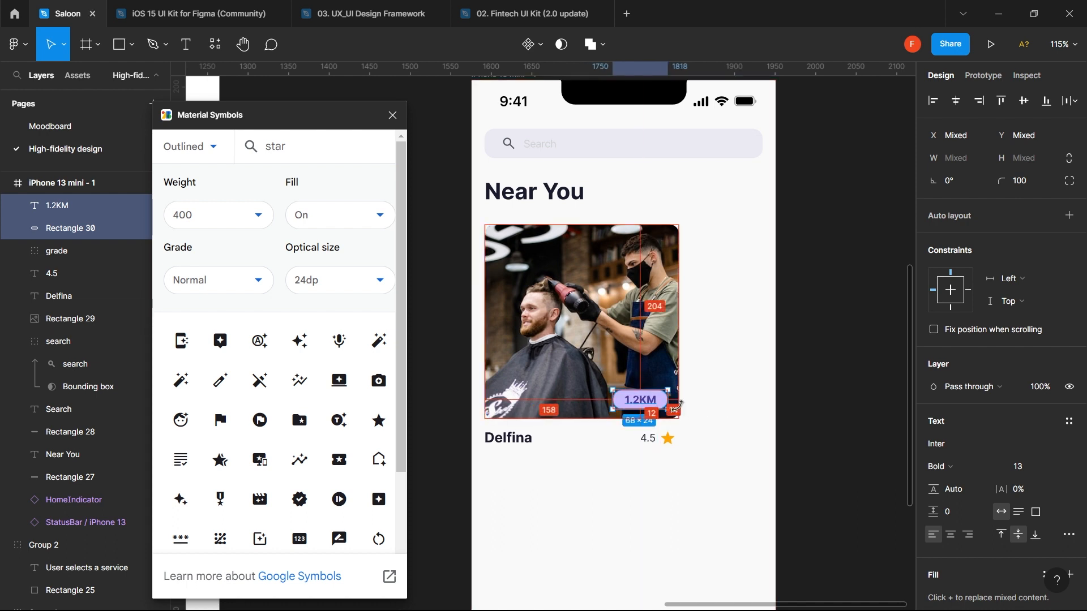
key(Up)
key(Up)
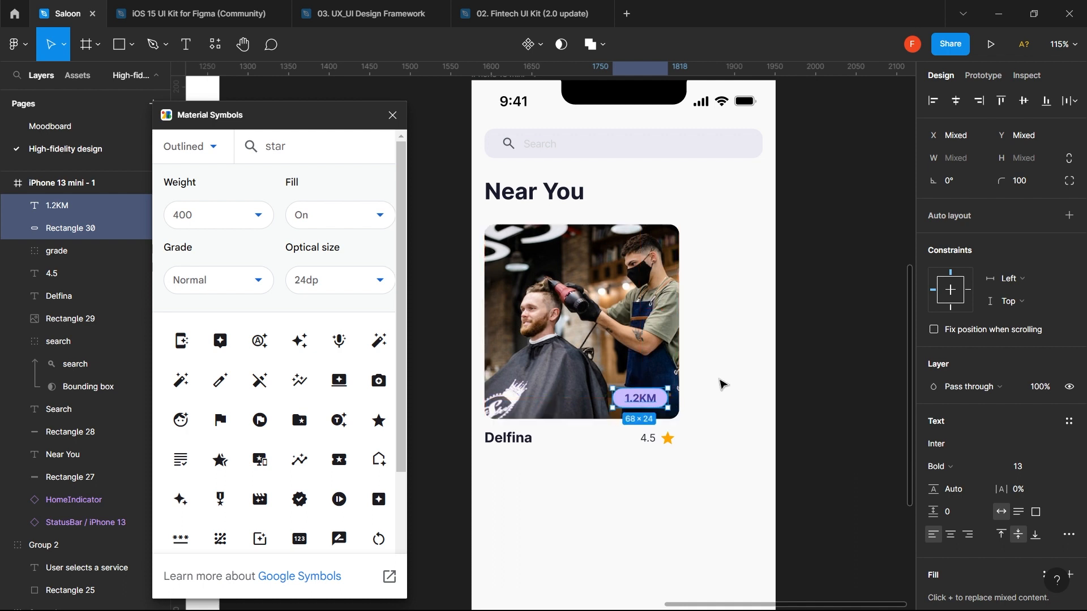
drag(655, 400, 656, 421)
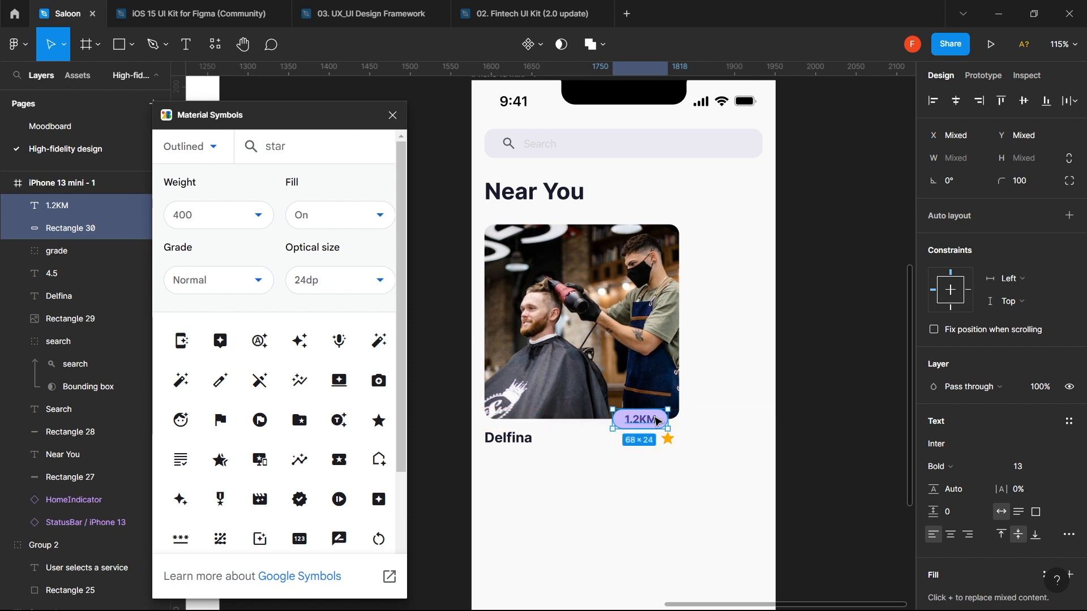
click(691, 457)
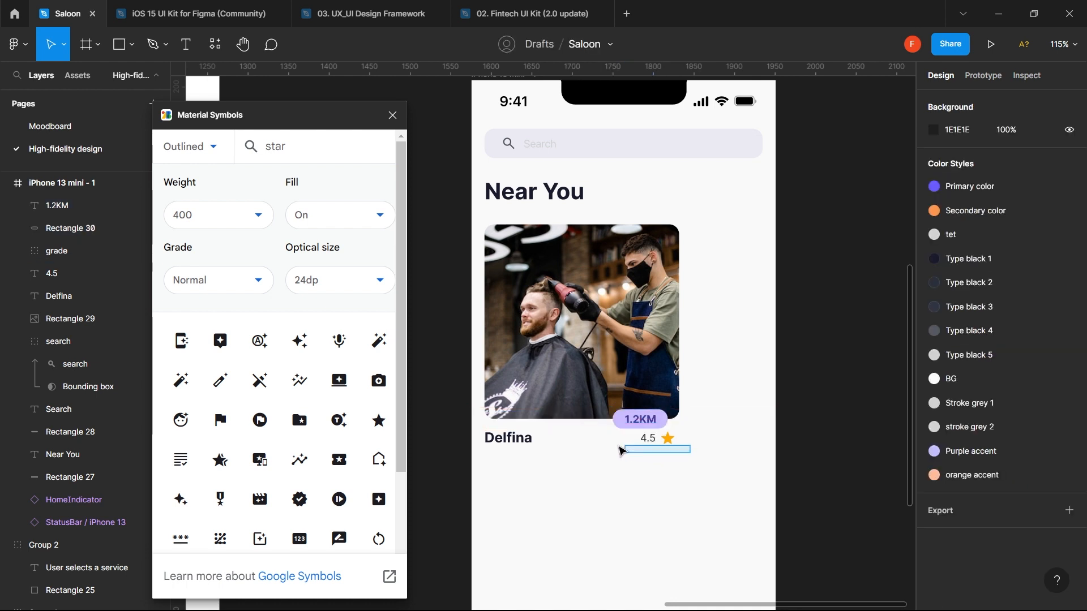
drag(621, 450, 488, 446)
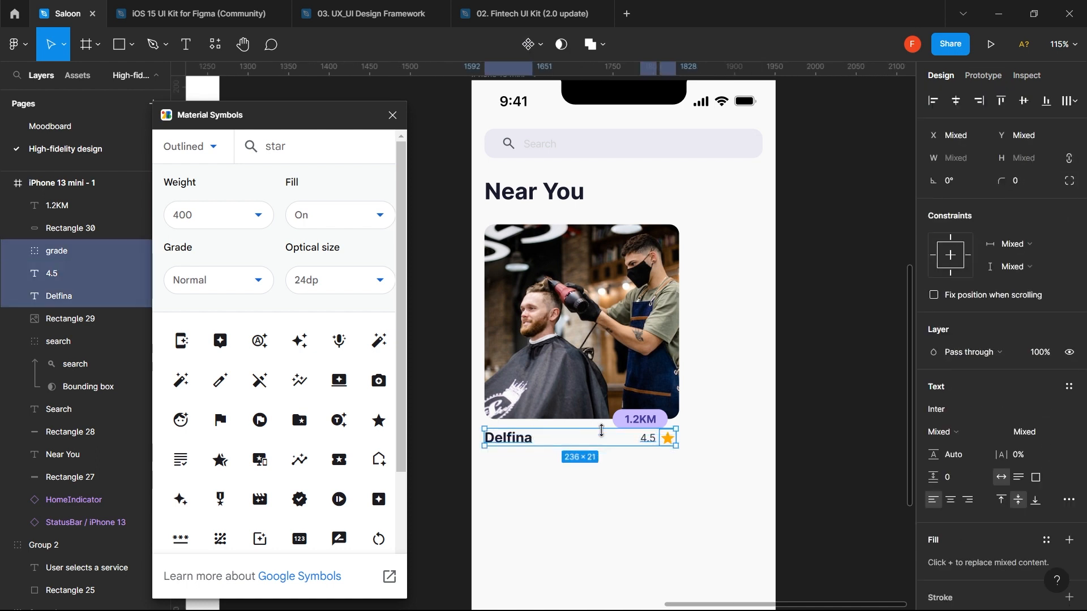
click(651, 425)
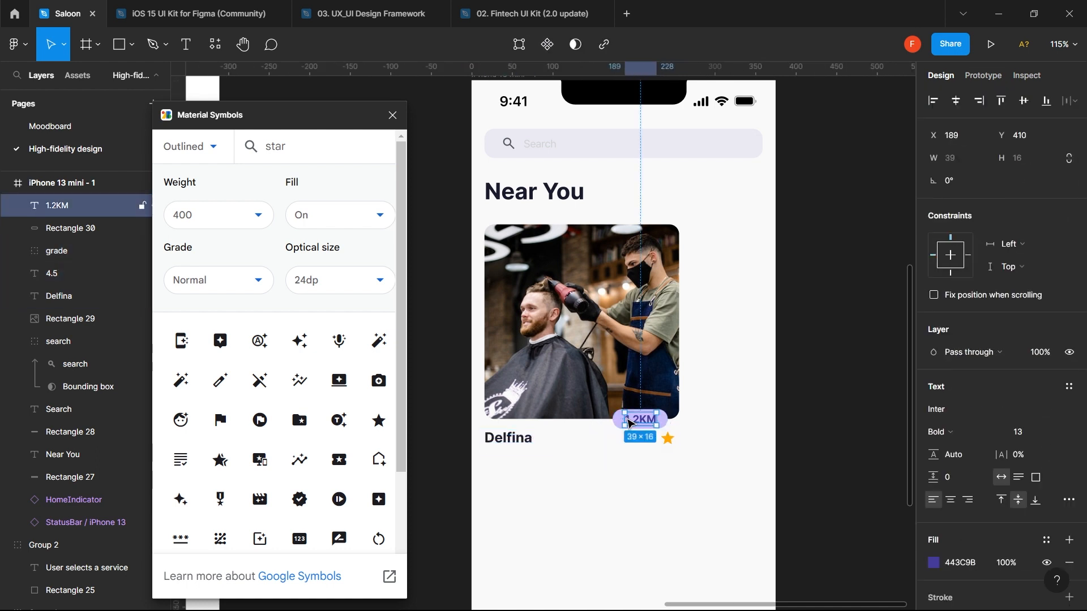
shift+click(662, 423)
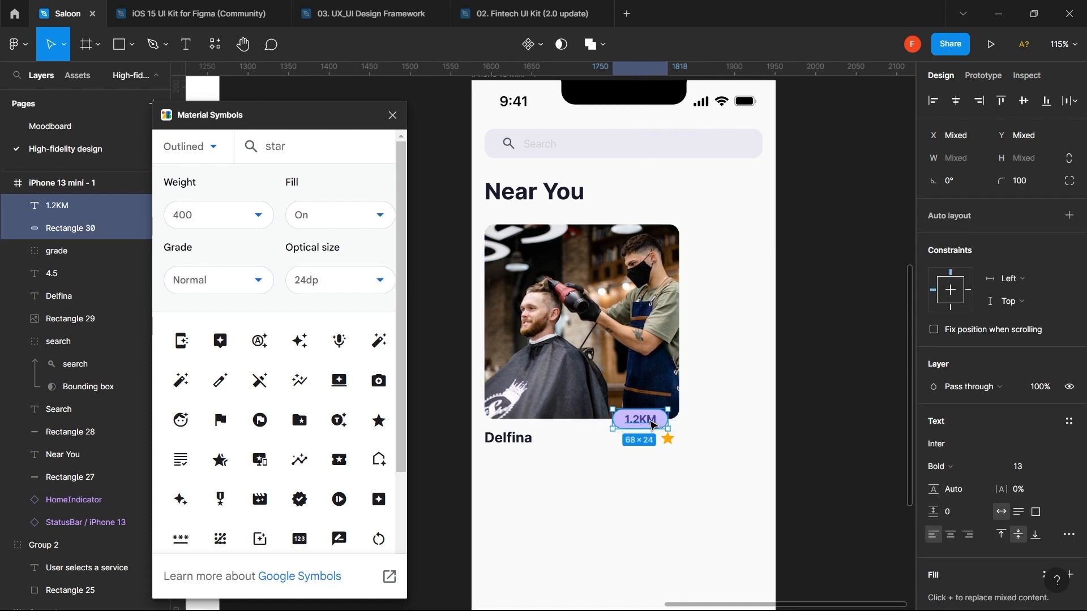
drag(651, 422, 658, 464)
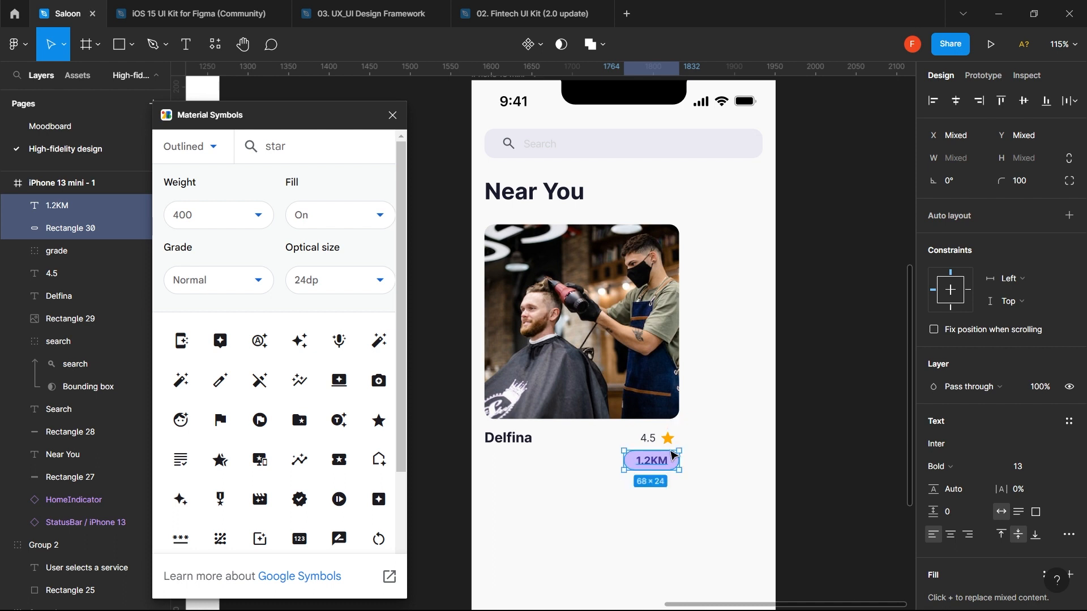
- Group the 4.5 rating with its star and move the group left under Delfina
click(698, 436)
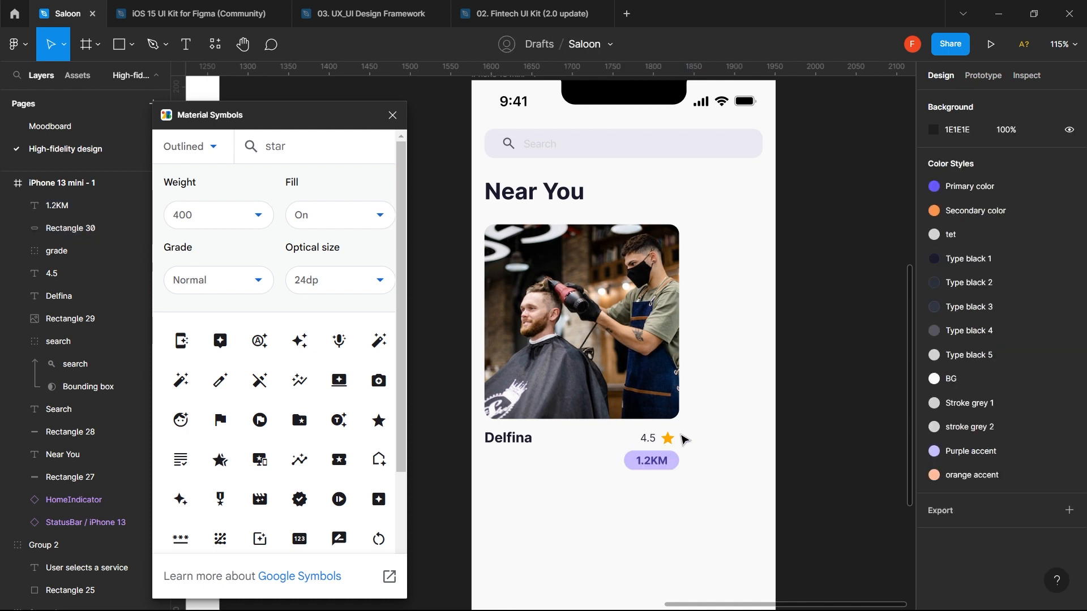
drag(684, 439, 620, 447)
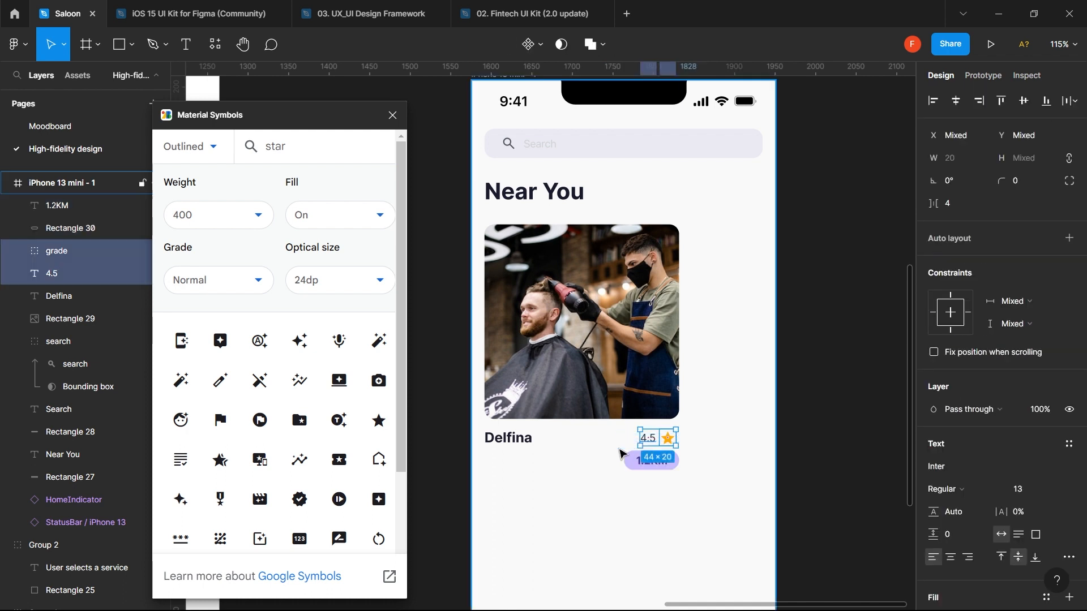
key(ctrl+g)
click(628, 463)
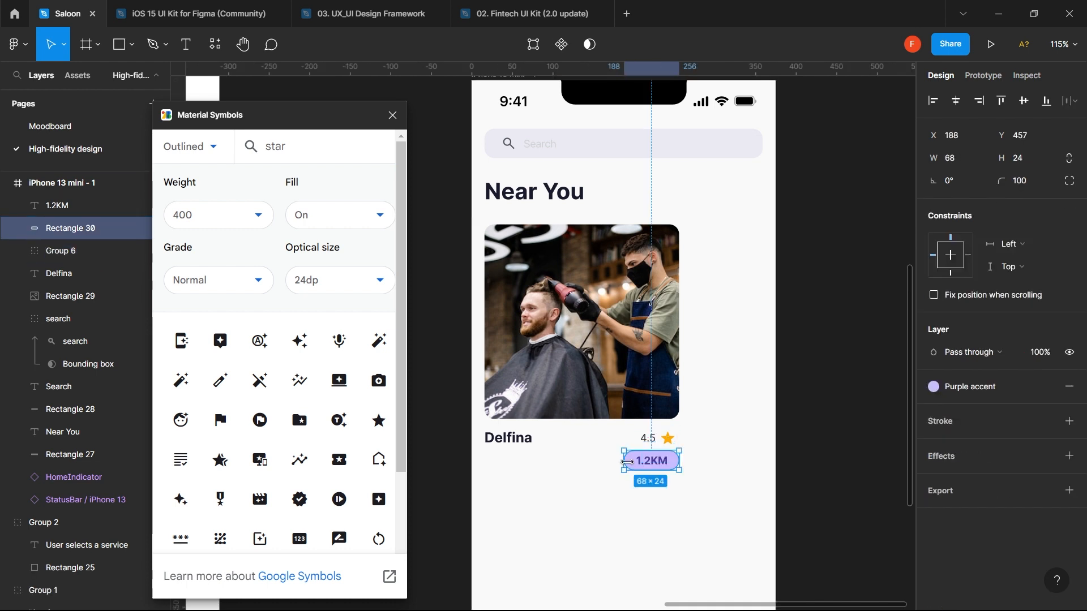
drag(654, 438, 500, 460)
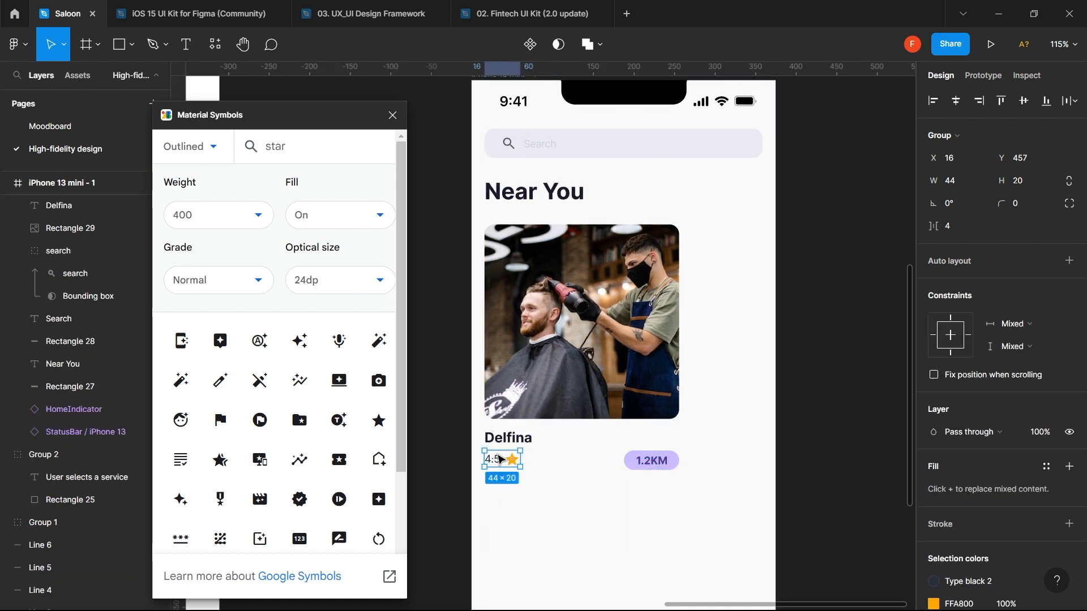
- Group the 1.2KM text with its pill background
shift+click(640, 461)
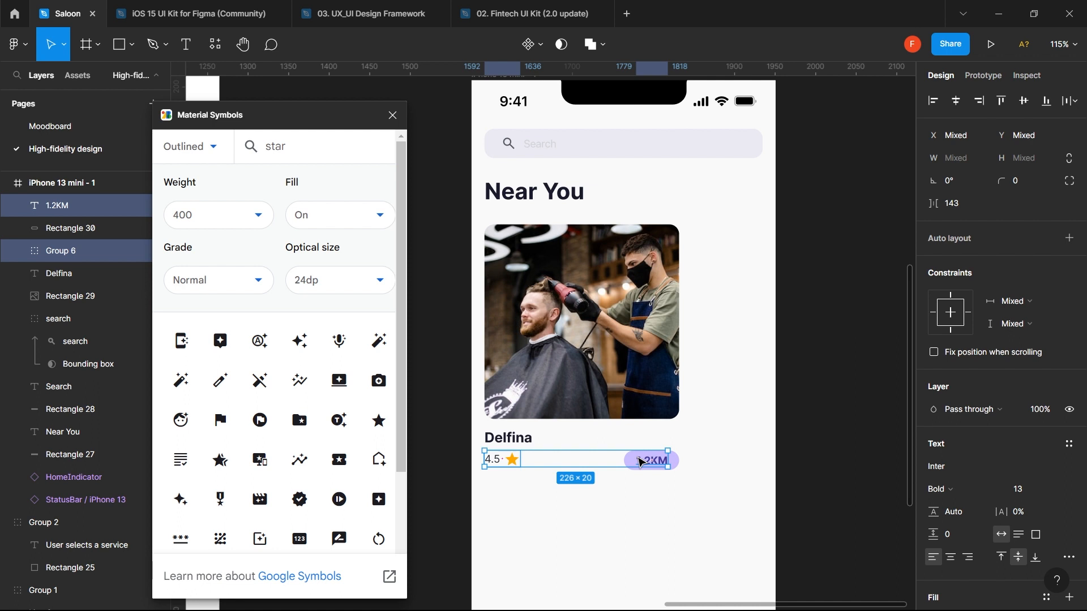
click(732, 450)
drag(708, 444, 628, 517)
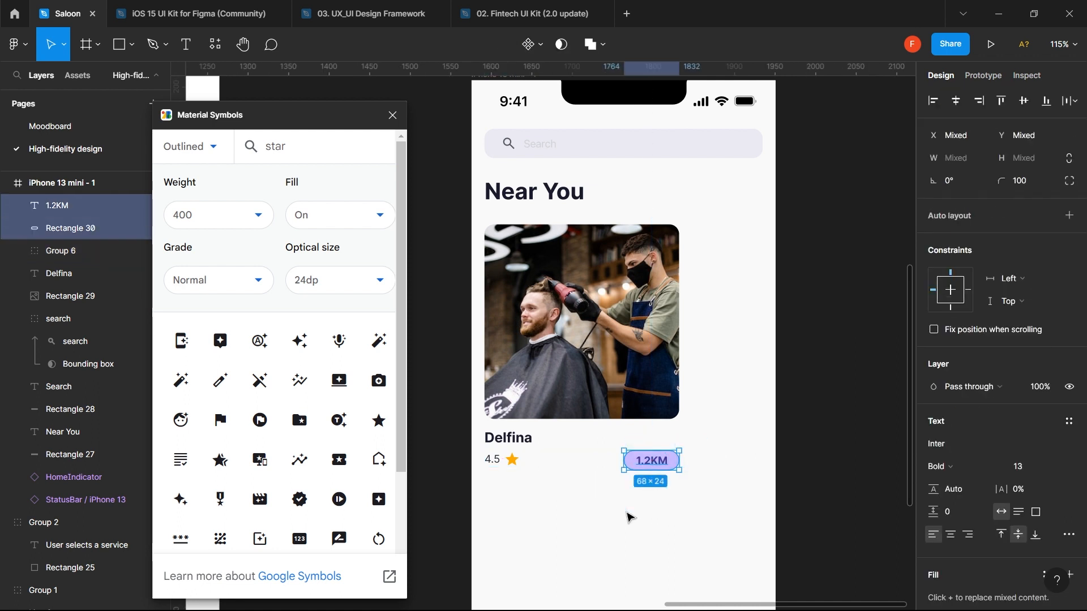
key(ctrl+g)
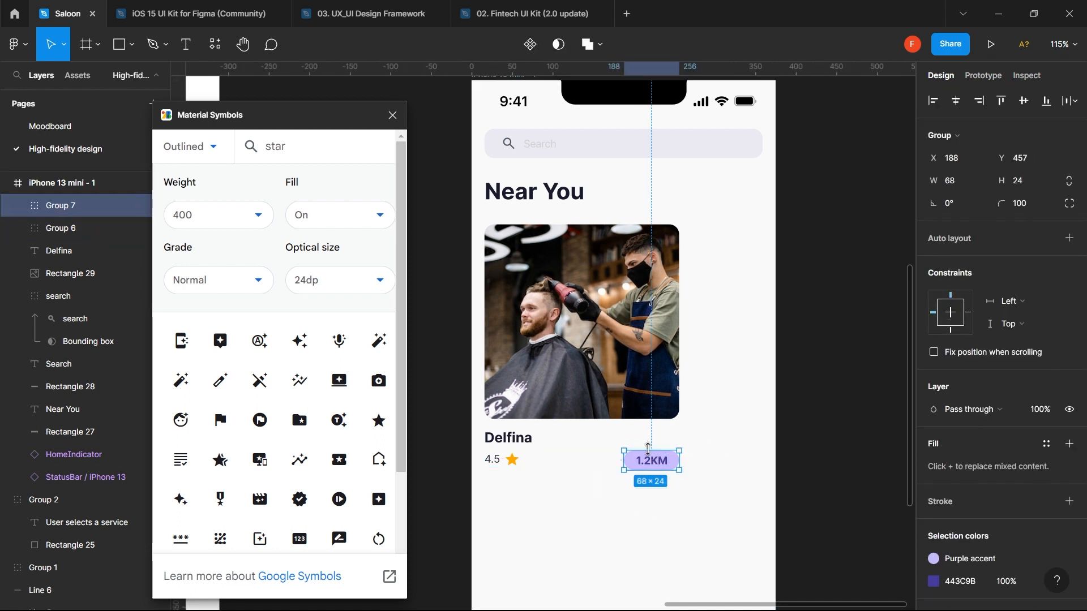
- Detach the Purple accent style and lighten the pill background colour
click(654, 504)
double_click(629, 459)
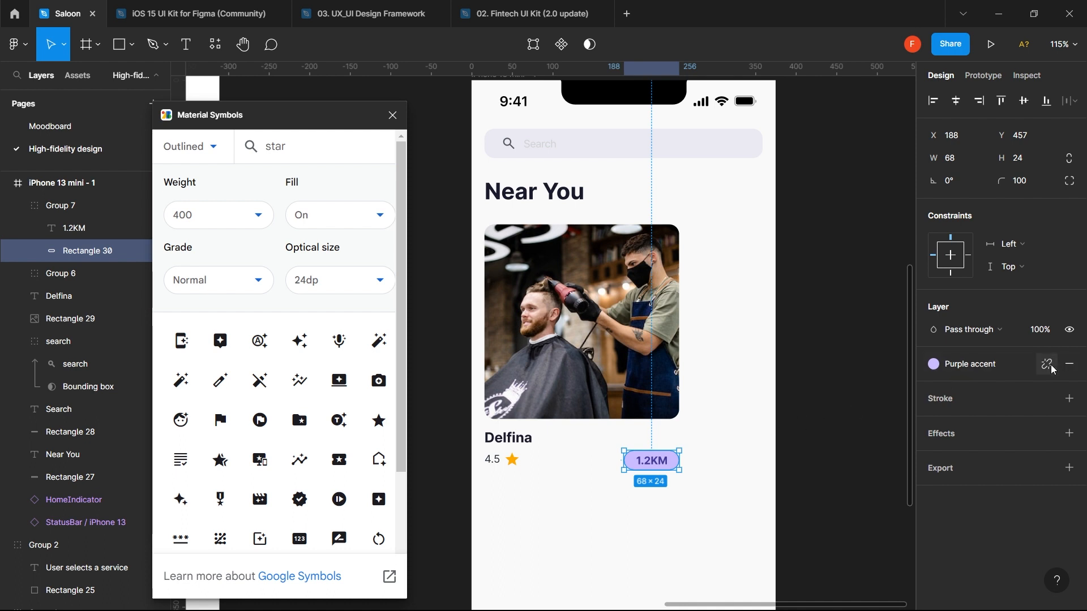
click(1048, 365)
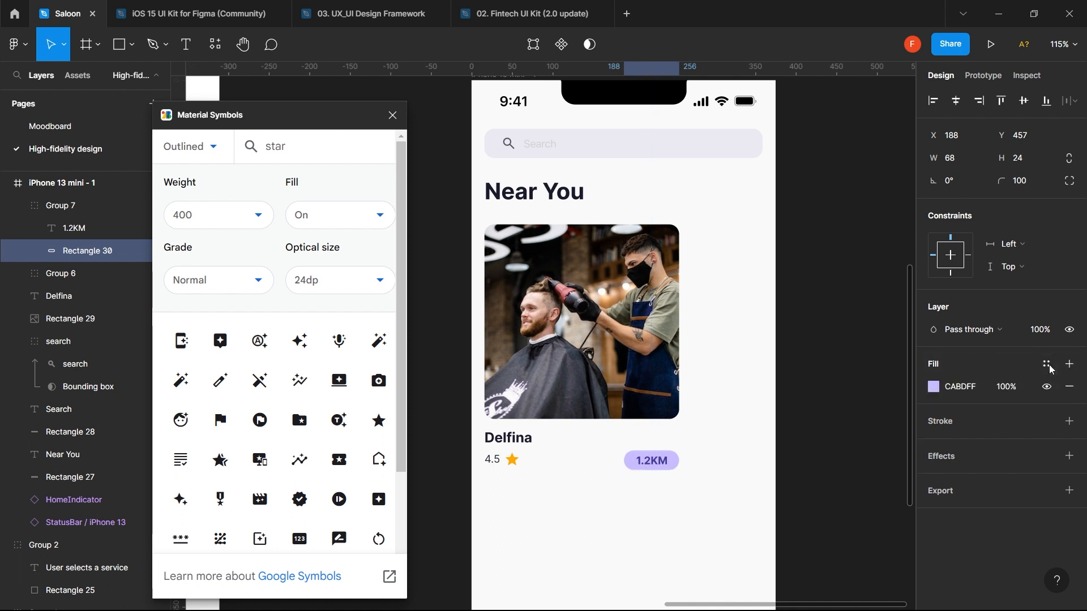
click(933, 388)
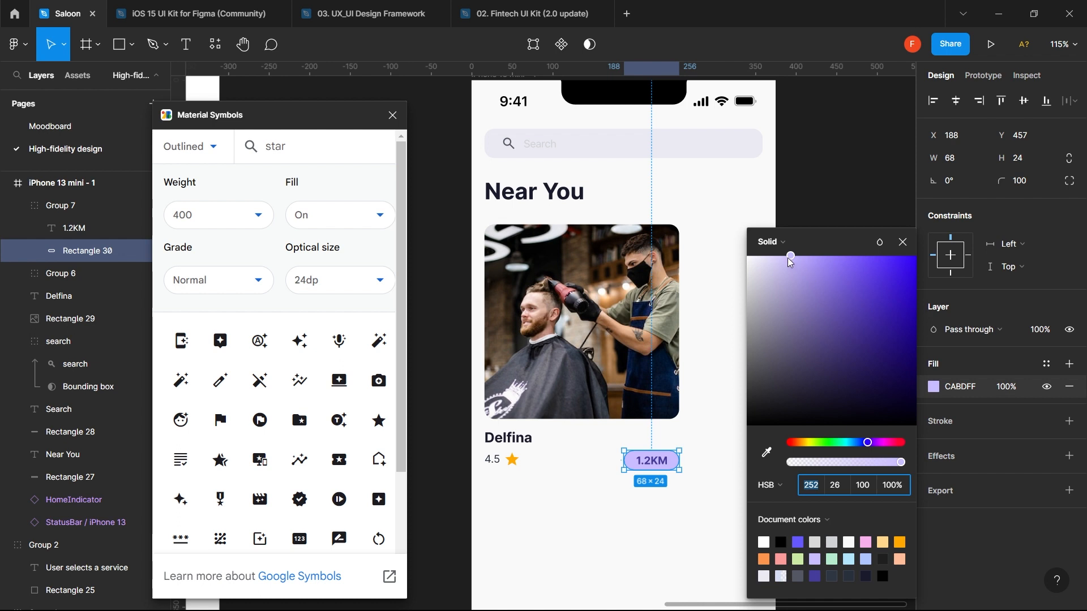
drag(791, 261, 764, 258)
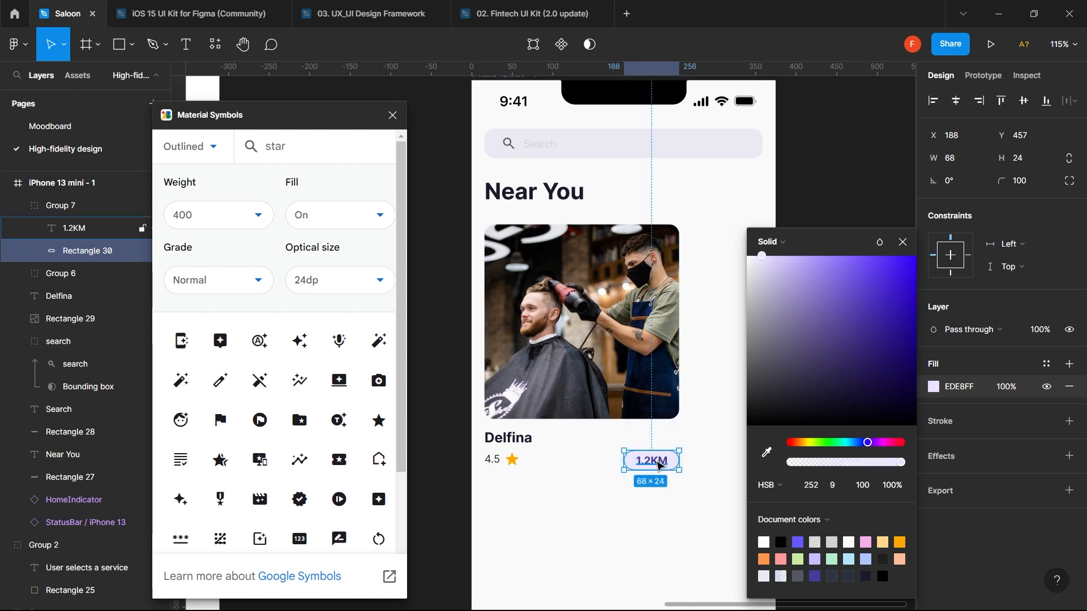
- Set the 1.2KM label to Bold at font size 11
click(652, 460)
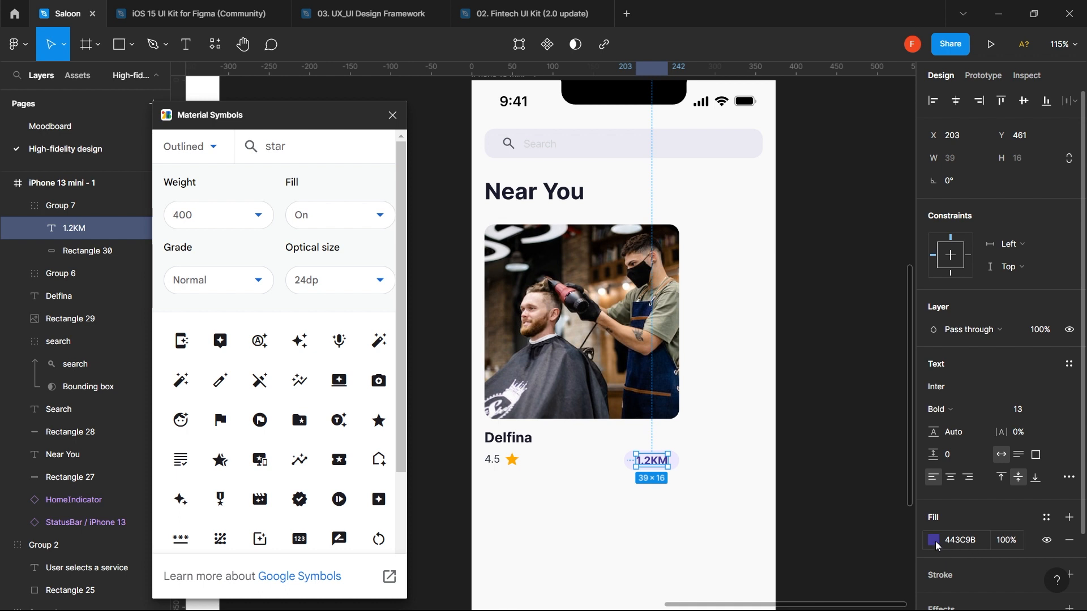
click(982, 408)
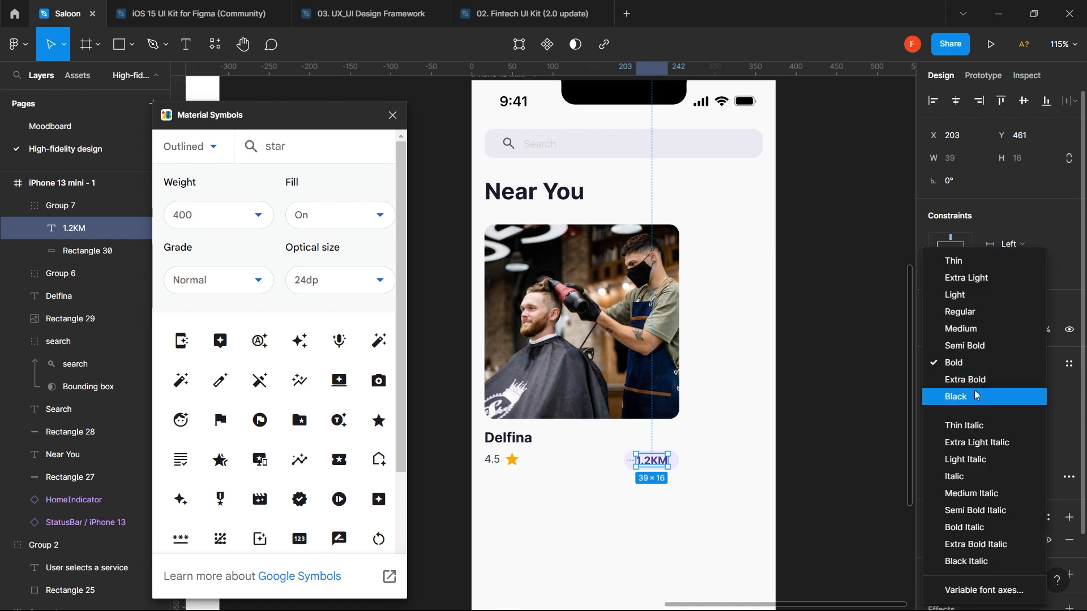
click(964, 326)
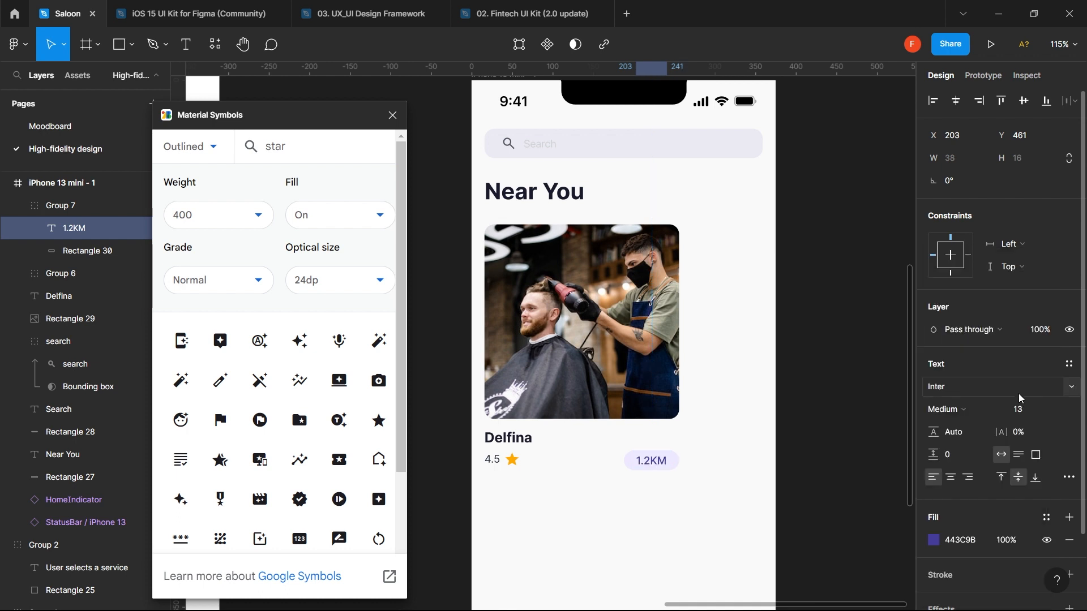
click(1023, 411)
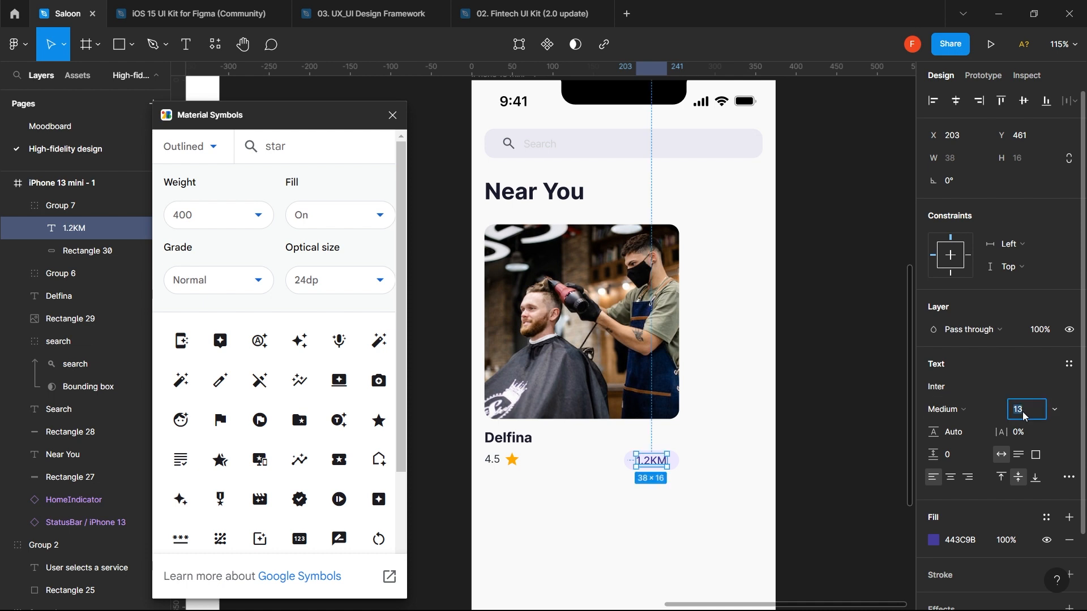
key(Down)
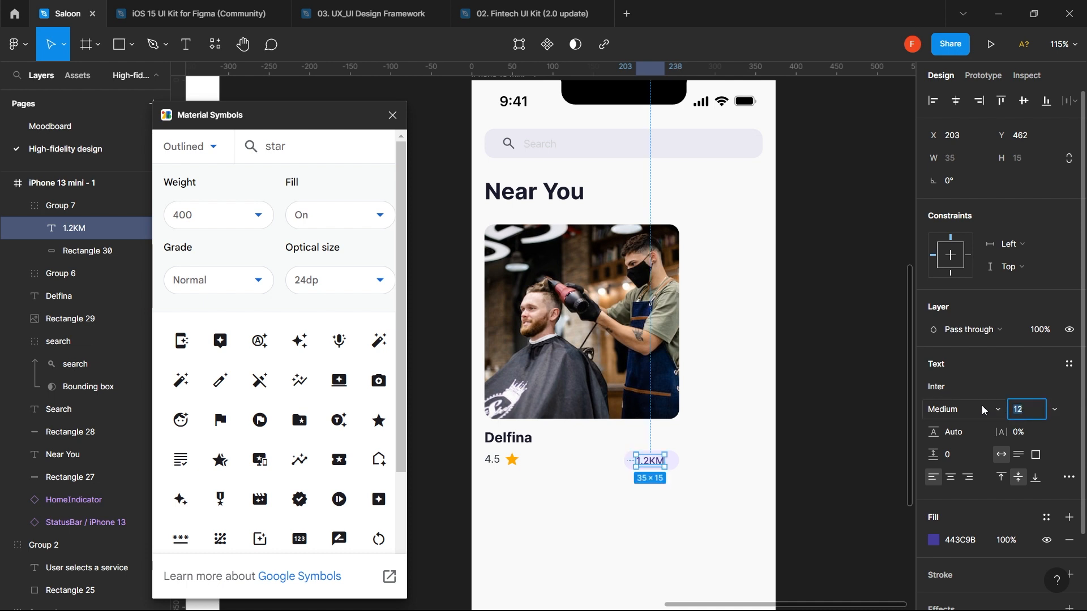
click(961, 409)
click(975, 340)
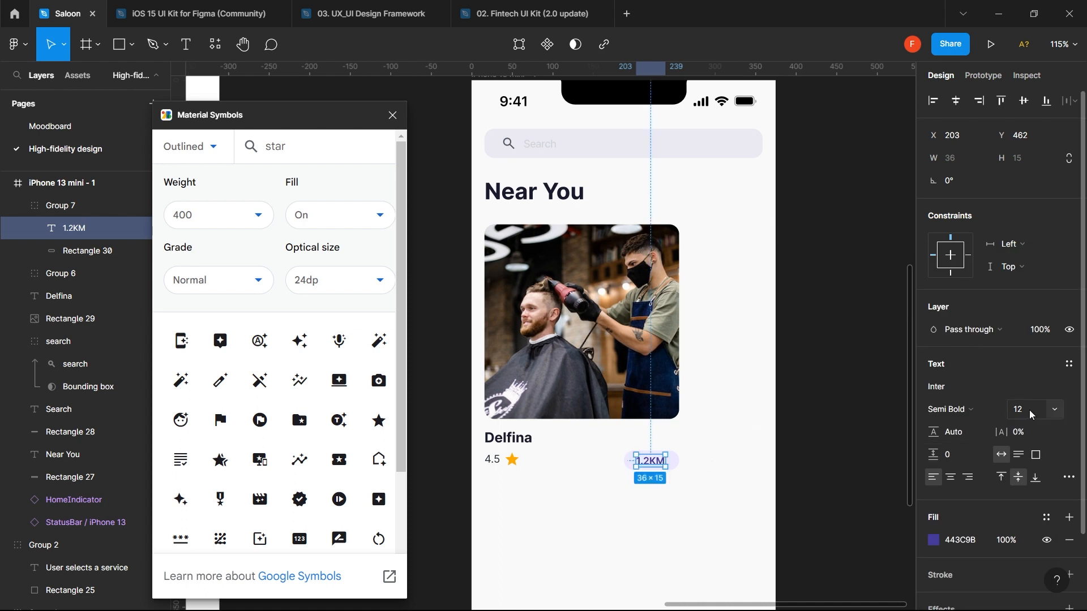
key(Down)
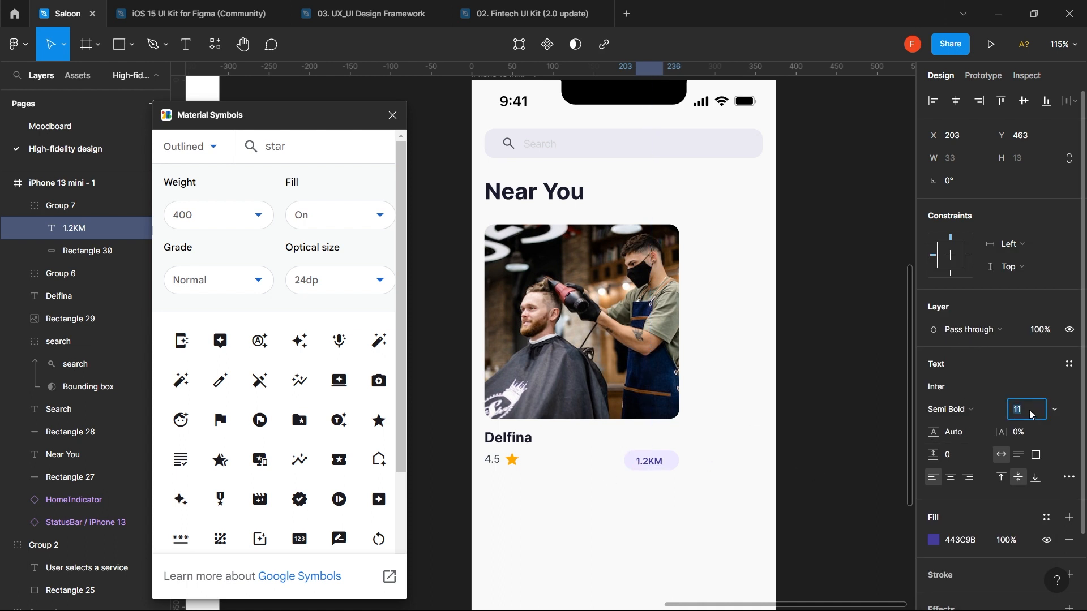
click(969, 414)
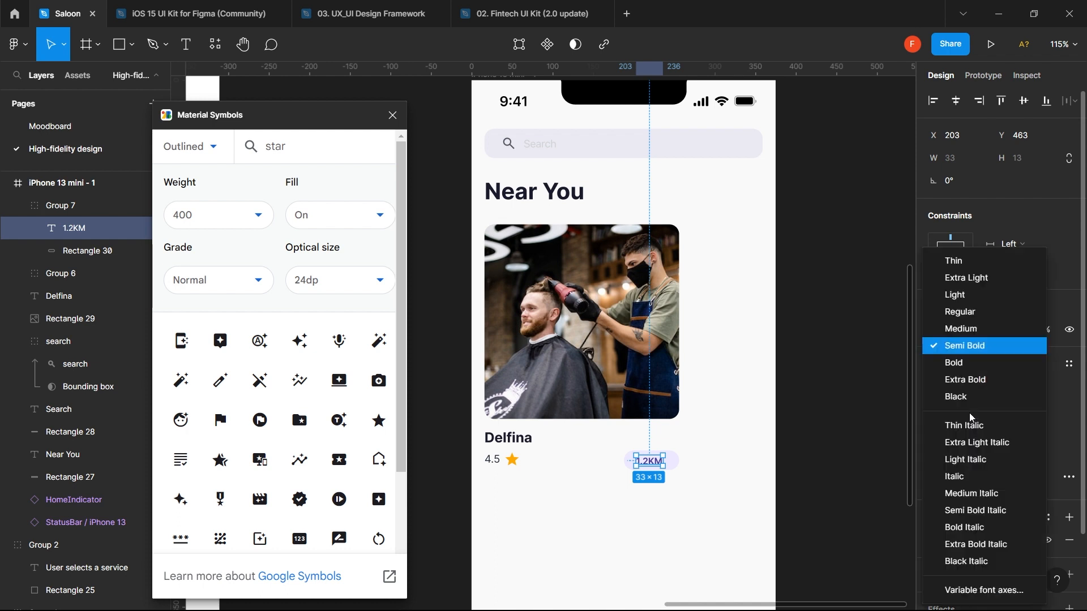
click(967, 361)
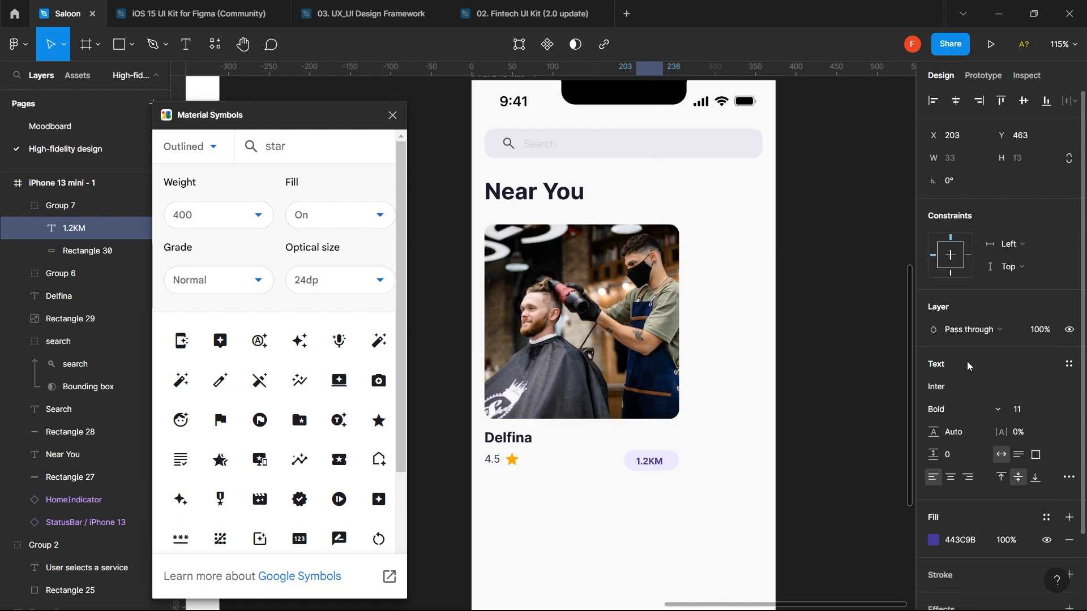
- Centre the label horizontally and vertically within its pill; try auto layout, then undo it
shift+click(679, 462)
click(956, 108)
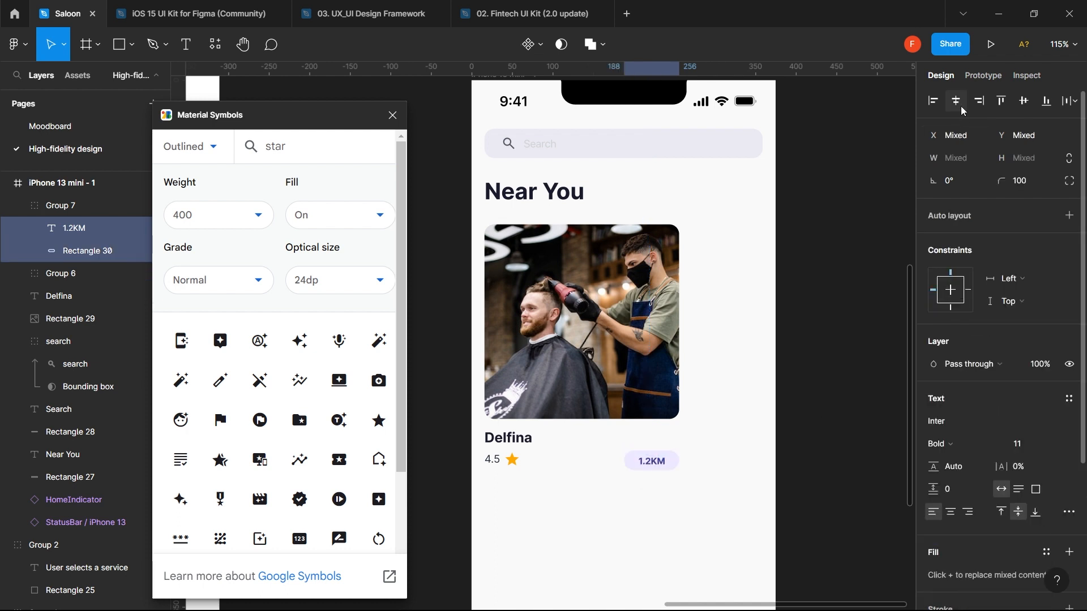
click(1024, 103)
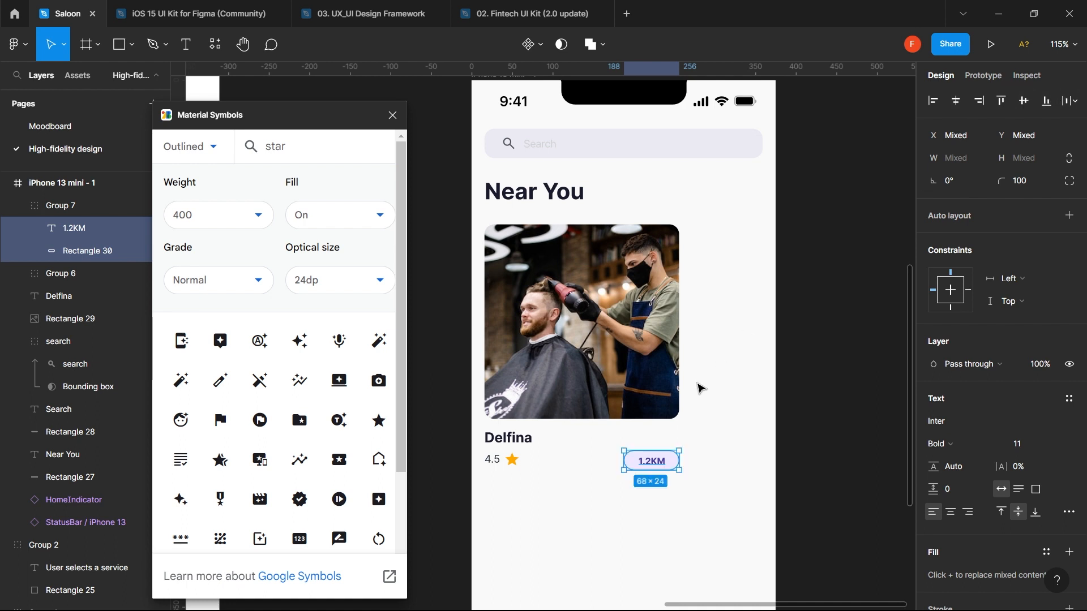
ctrl+scroll(684, 407, up, 5)
ctrl+scroll(685, 408, down, 4)
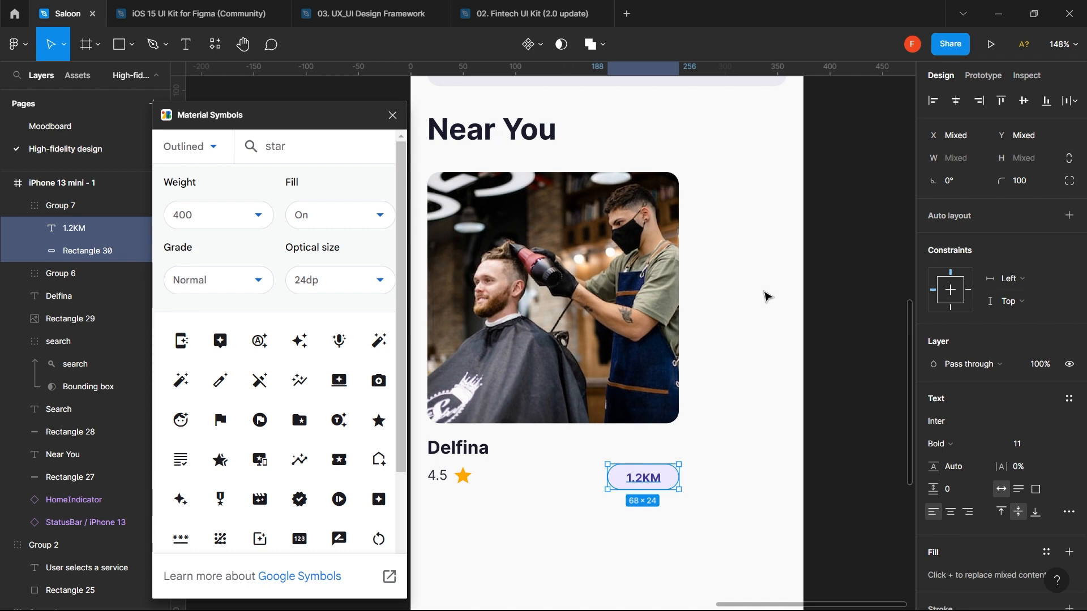
scroll(767, 296, left, 1)
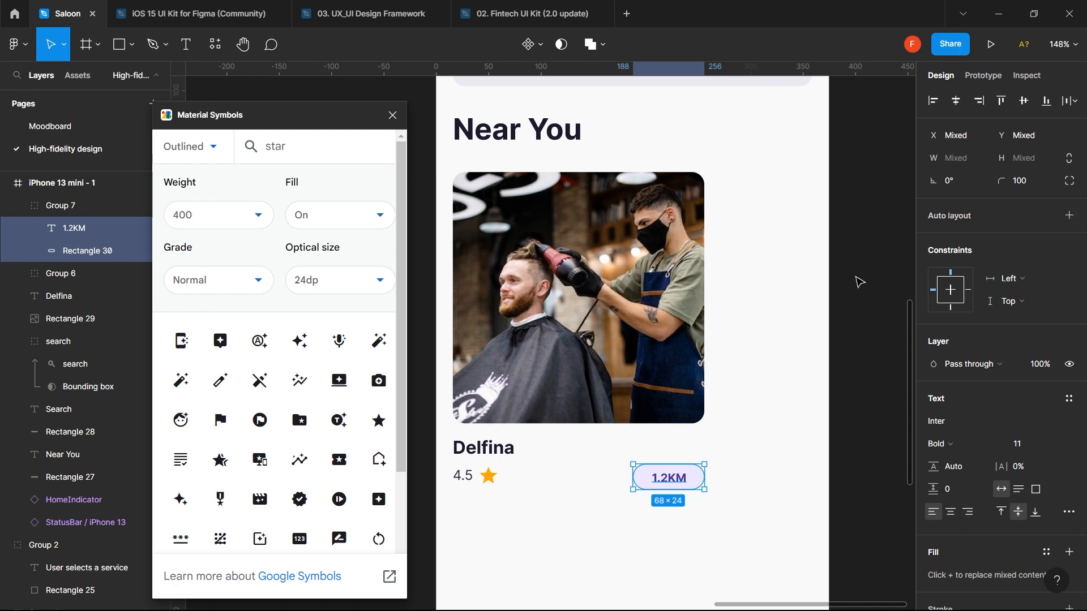
key(shift+a)
key(ctrl+z)
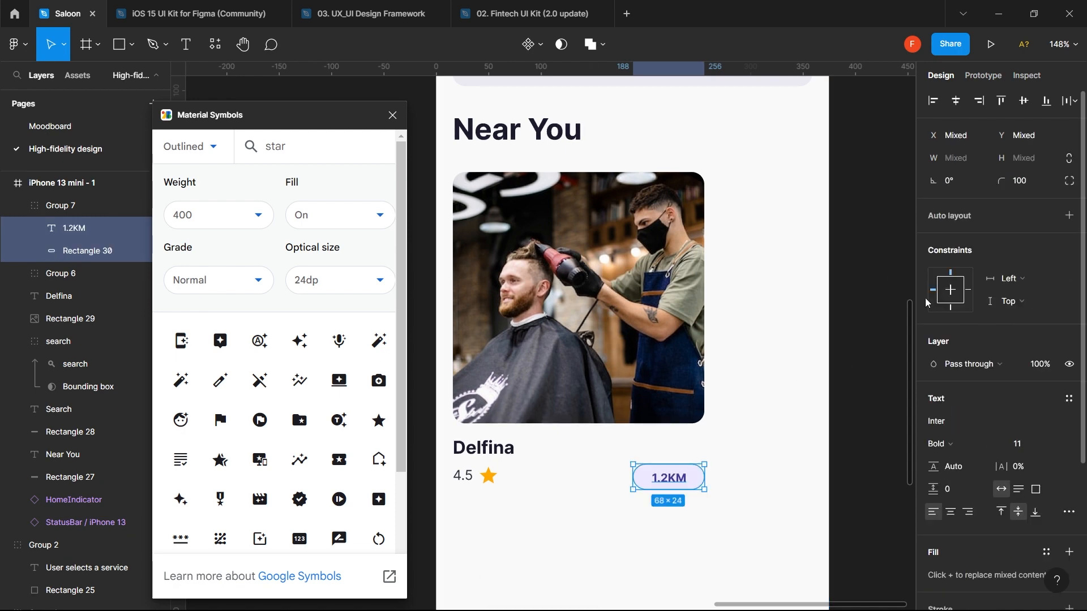
- Wrap label and pill in auto layout with 12 horizontal and 4 vertical padding, hugging 57×21
click(1074, 221)
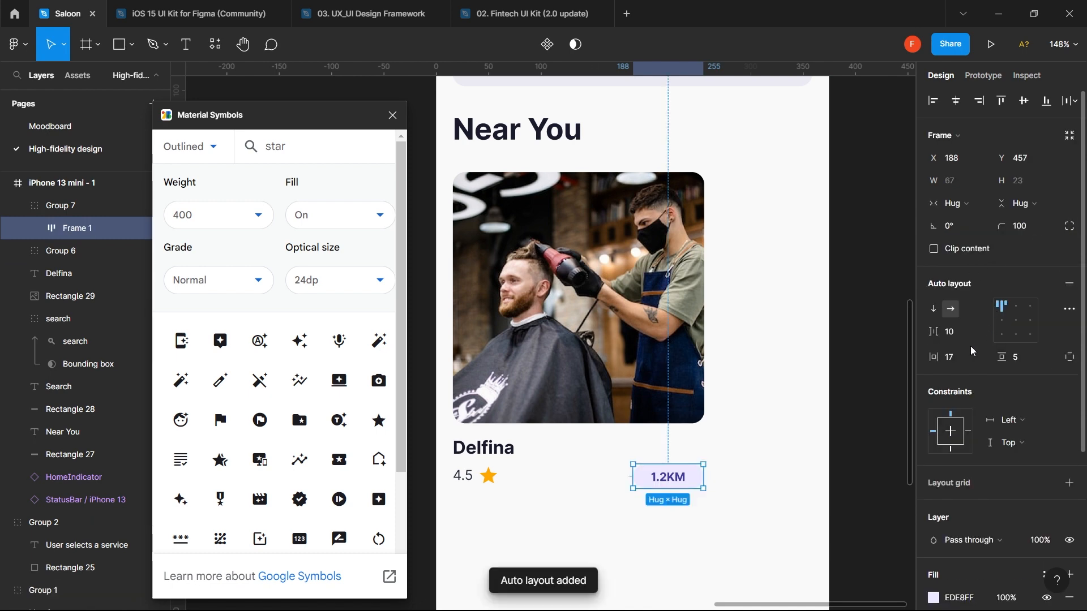
click(958, 362)
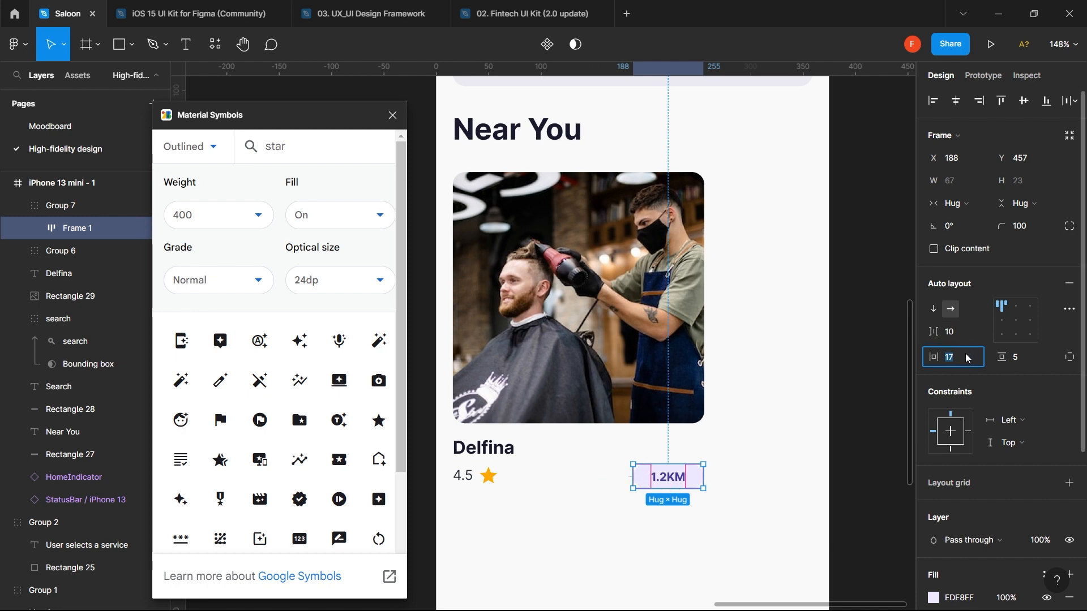
click(1019, 358)
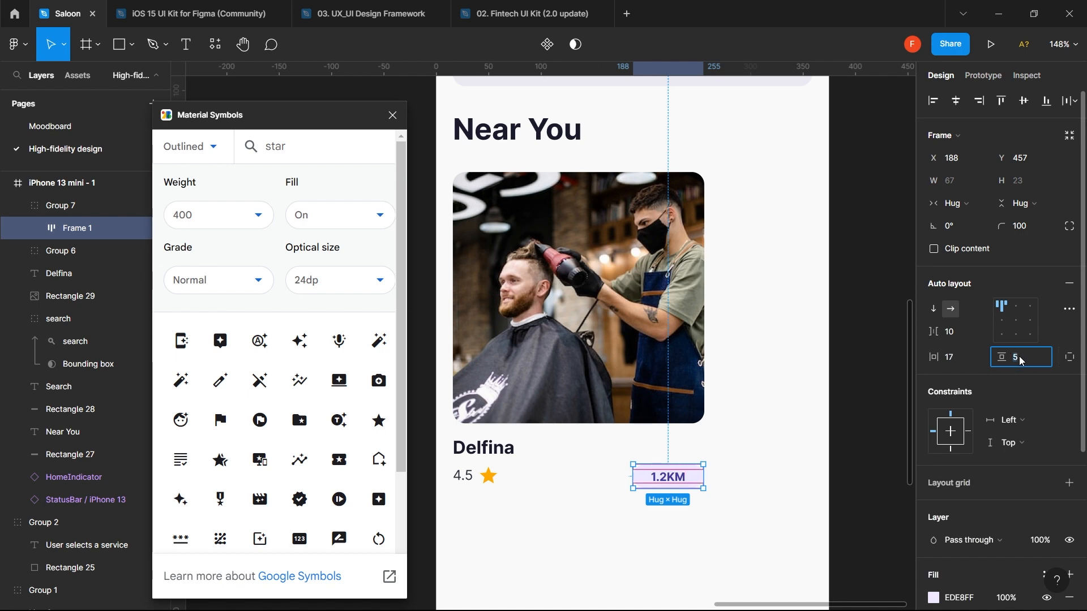
click(960, 360)
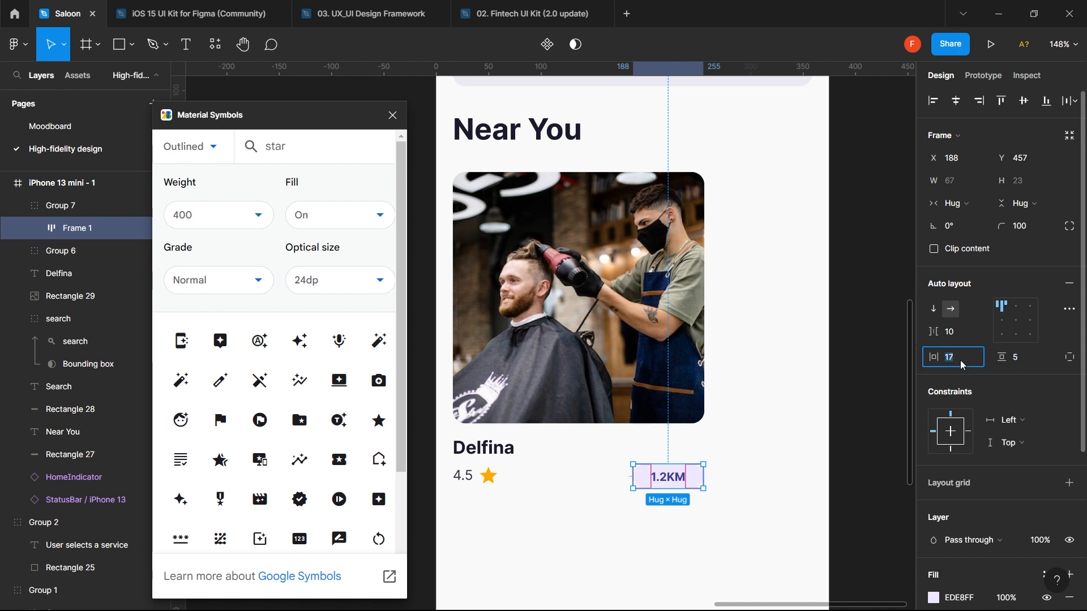
key(Return)
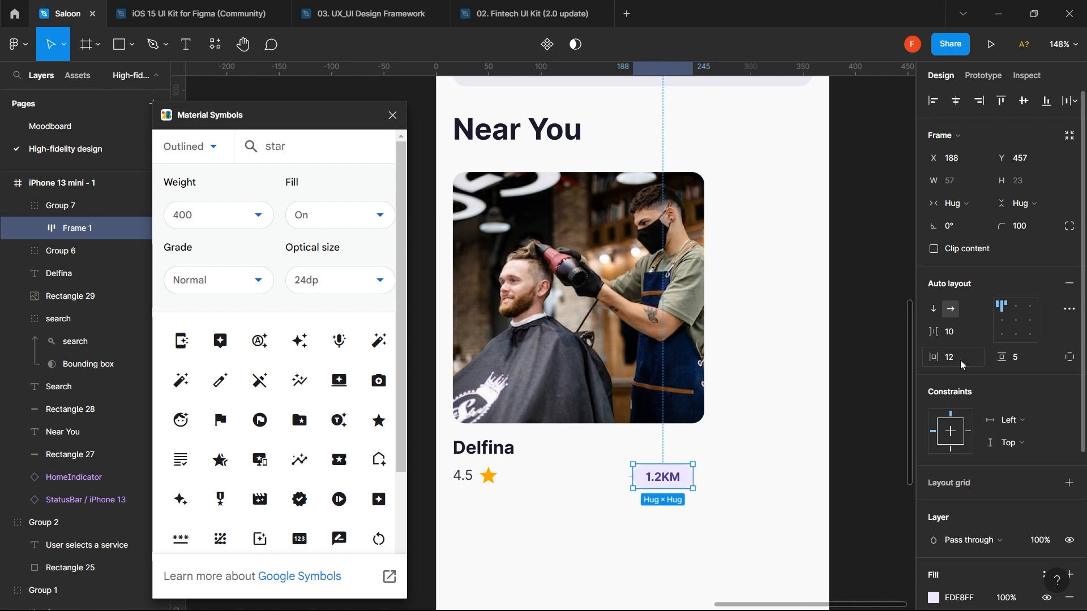
click(1022, 361)
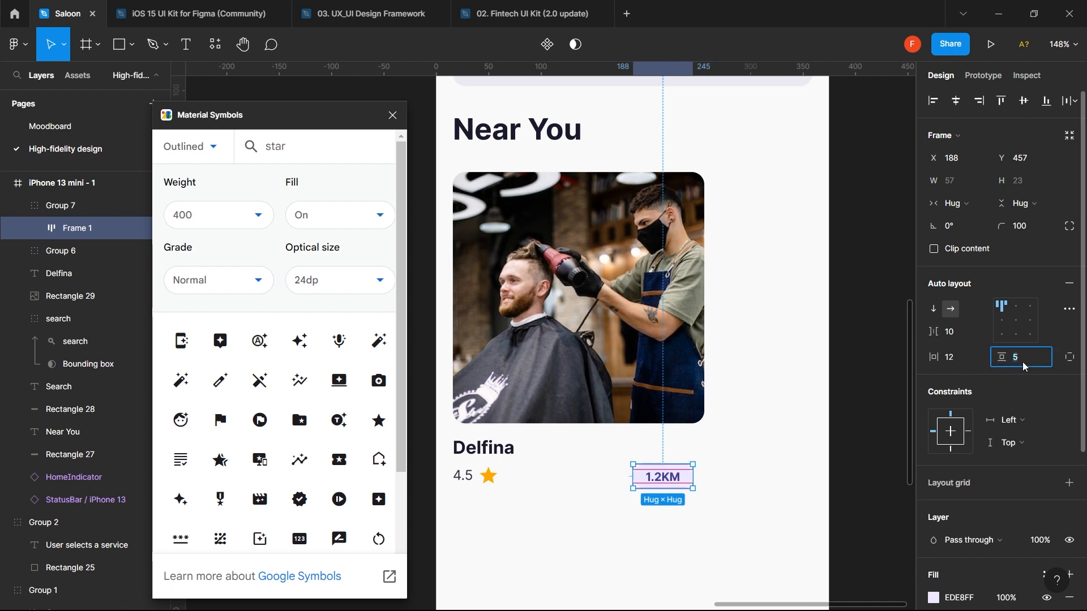
key(Return)
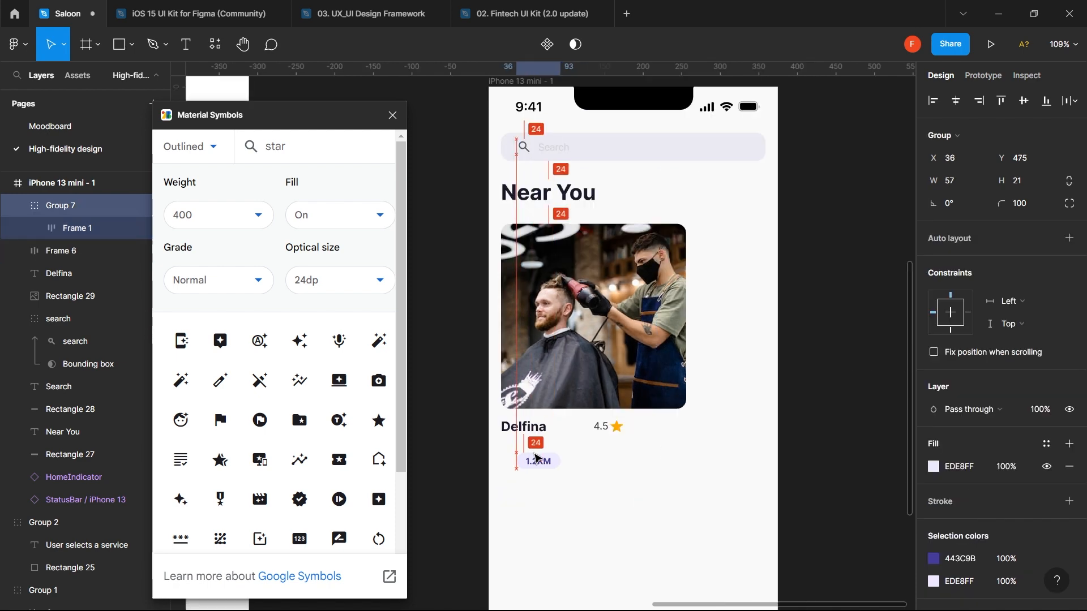
- Move the 1.2KM pill up onto the bottom edge of the Delfina photo
drag(536, 459, 675, 408)
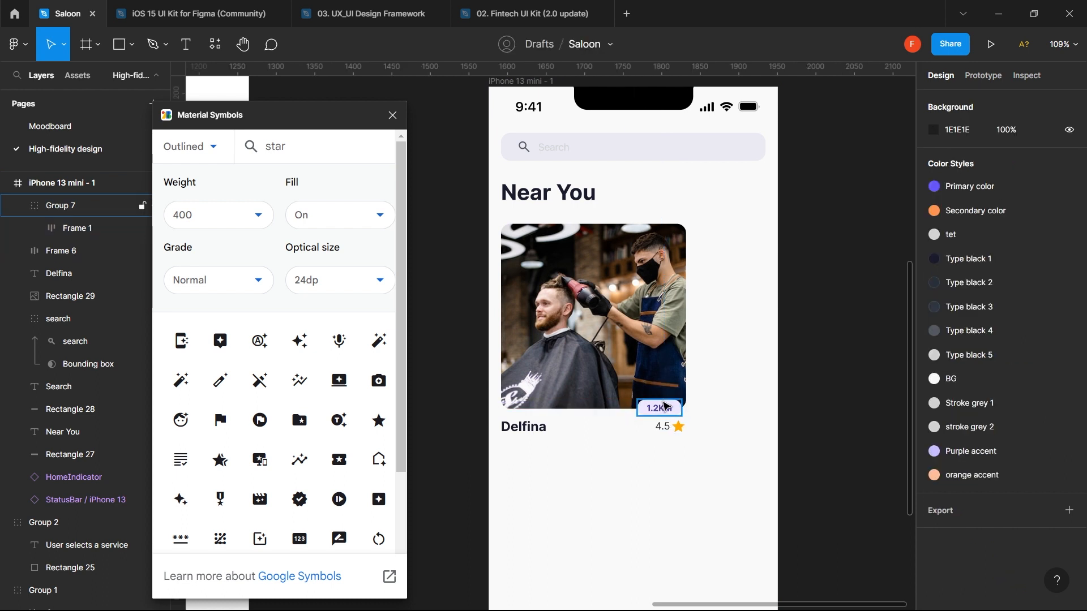
click(664, 406)
drag(665, 406, 661, 389)
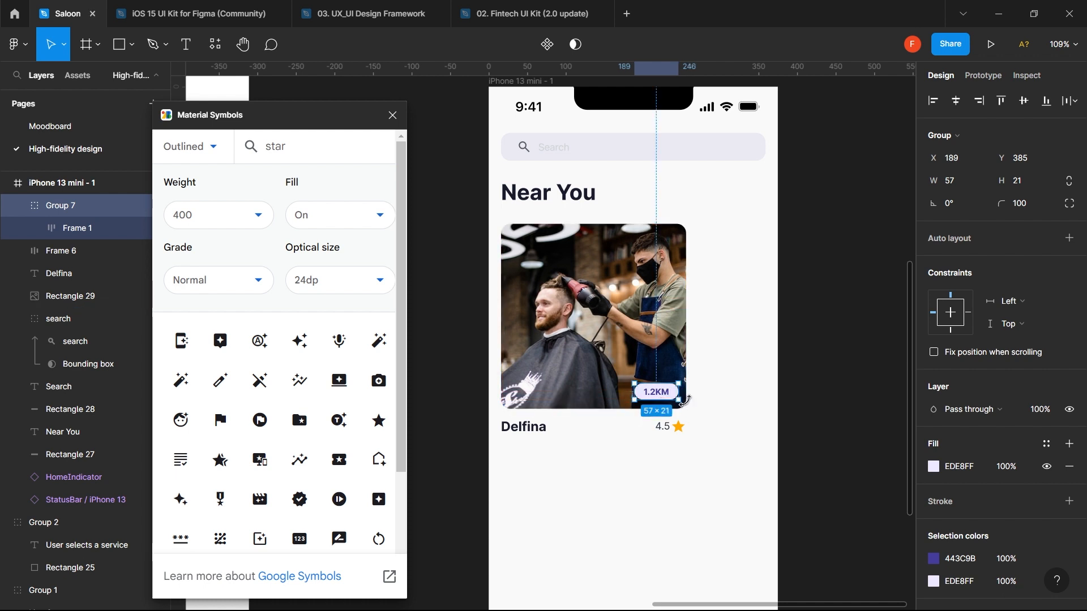
- Nudge the pill into the photo's bottom-right corner at X 185, Y 383, checking distances
key(alt)
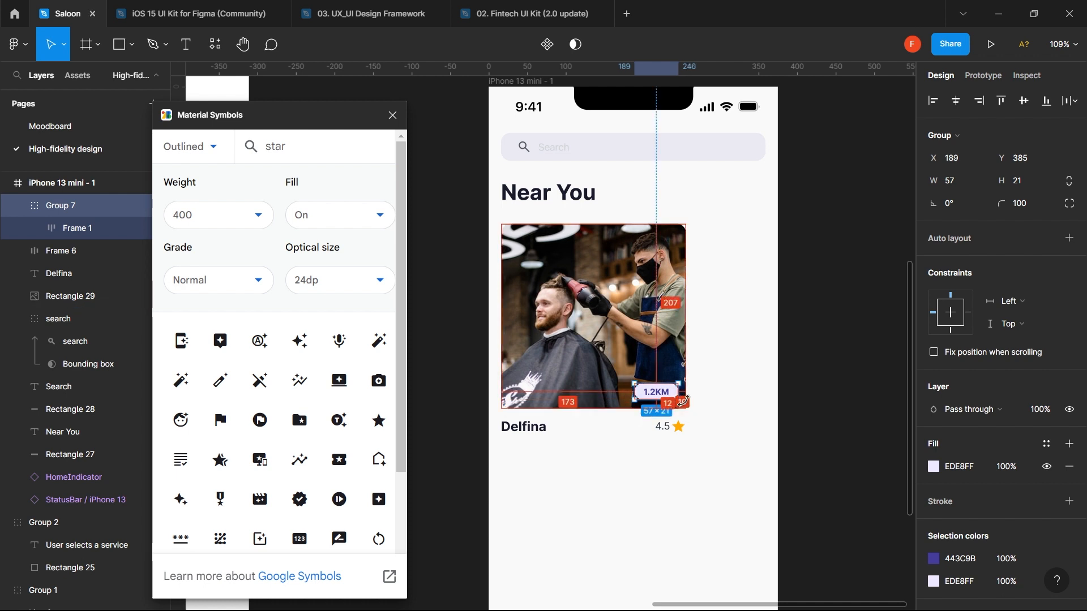
key(Left)
key(Left)
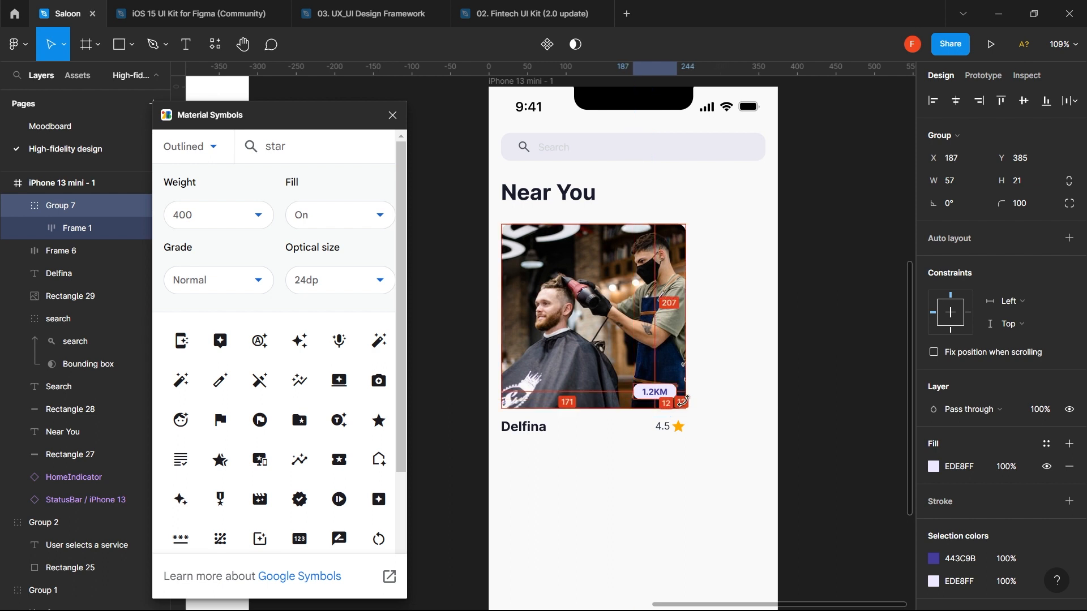
key(Up)
key(Up)
key(Up)
key(Up)
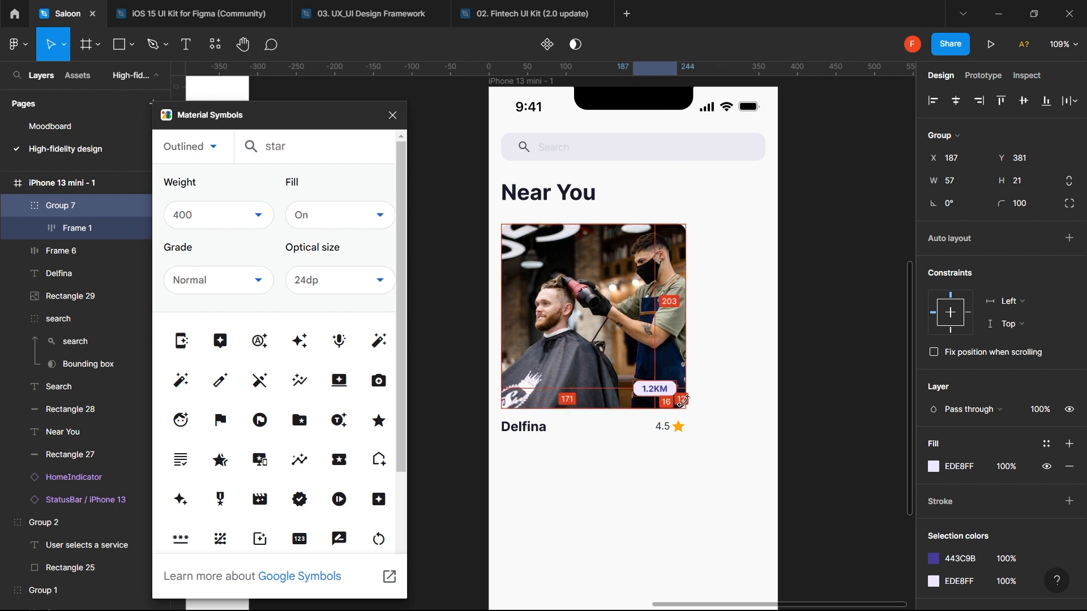
key(Down)
key(Down)
key(Left)
key(Left)
key(Left)
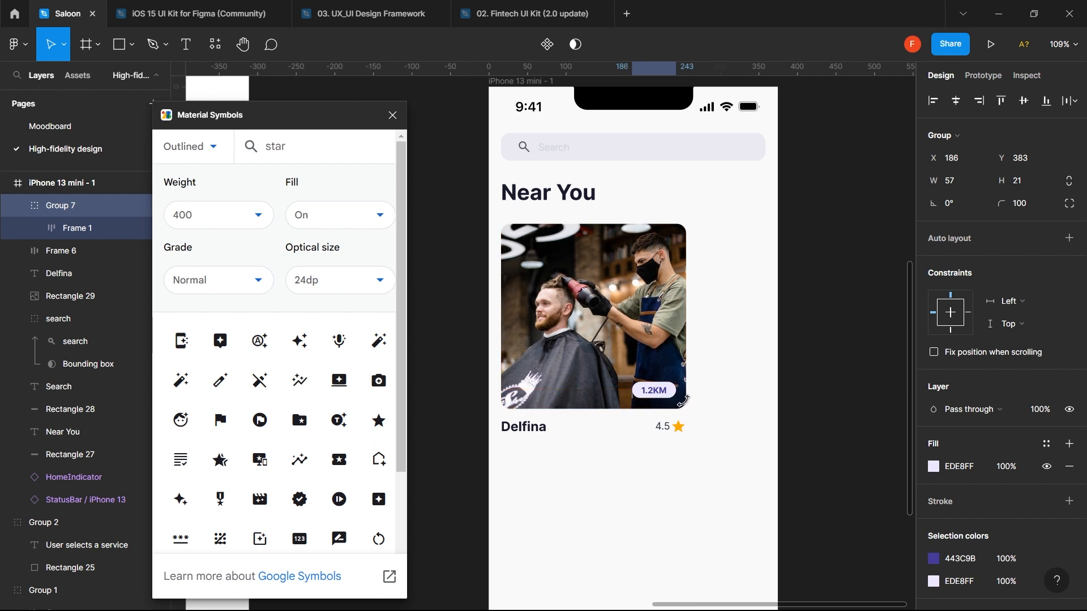
key(Left)
key(Right)
key(Right)
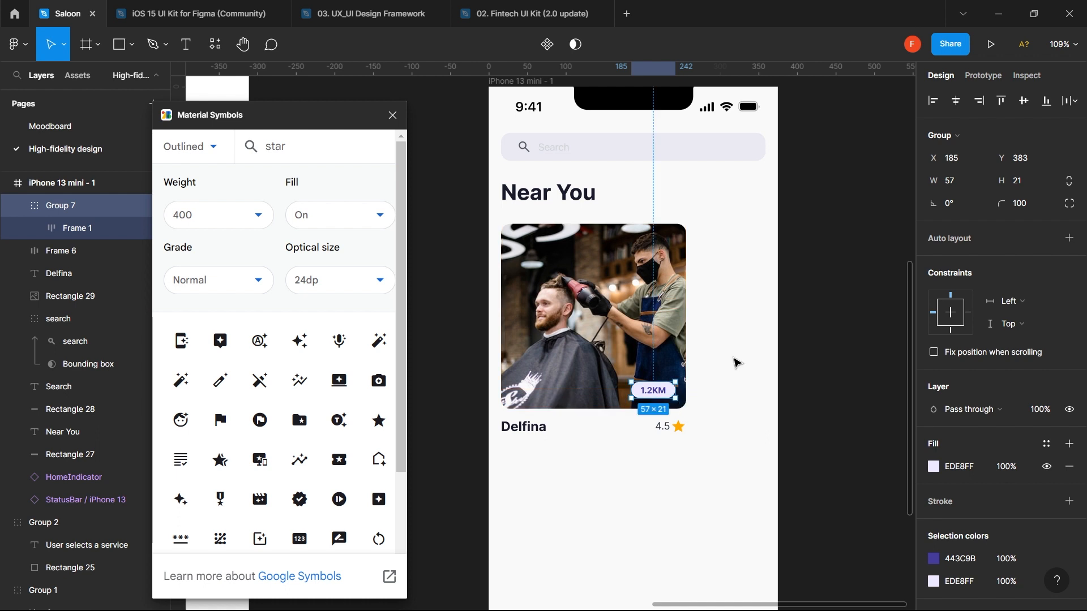
click(736, 363)
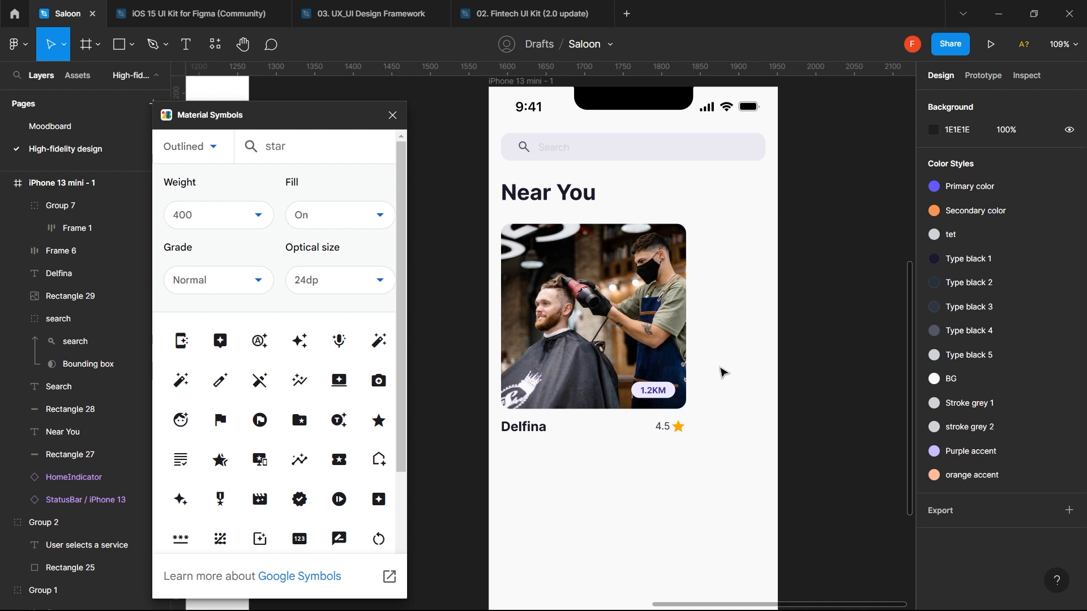
- Wrap the 4.5 rating and Delfina name in a 240 px wide auto-layout row
click(667, 427)
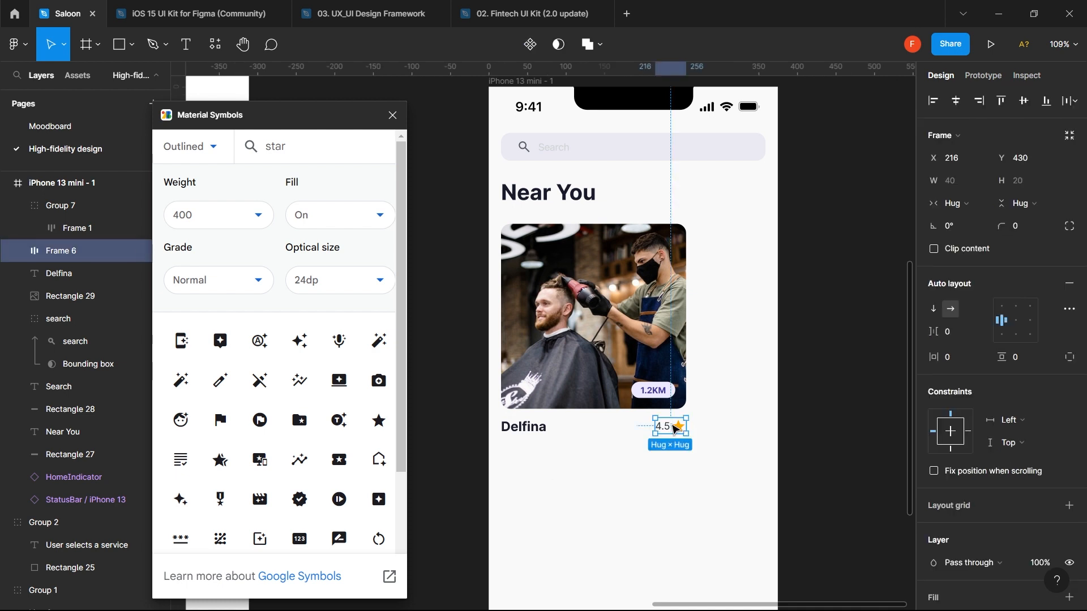
shift+click(538, 431)
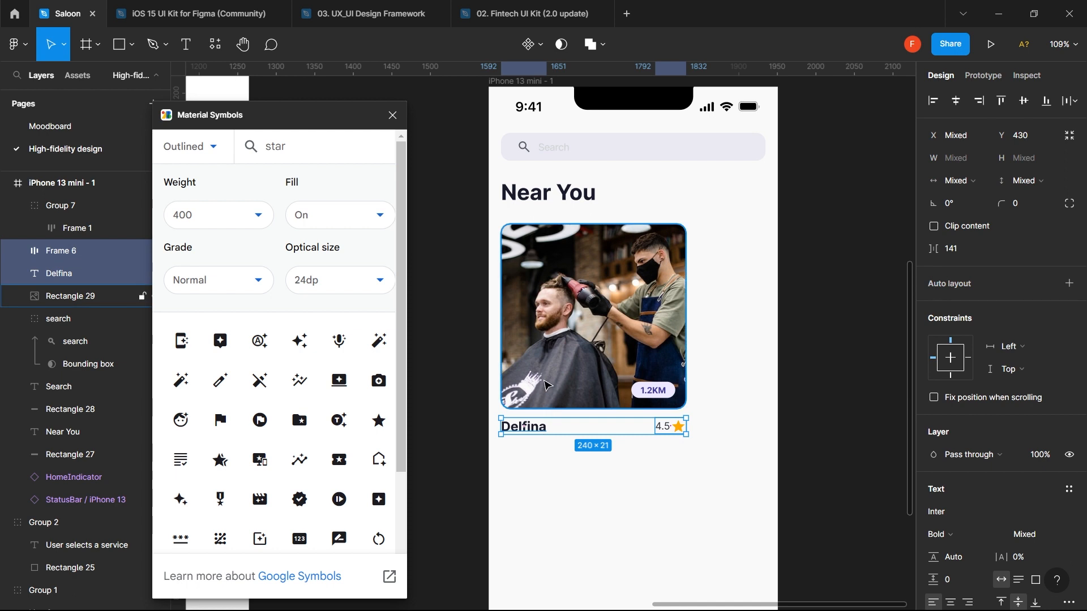
click(603, 486)
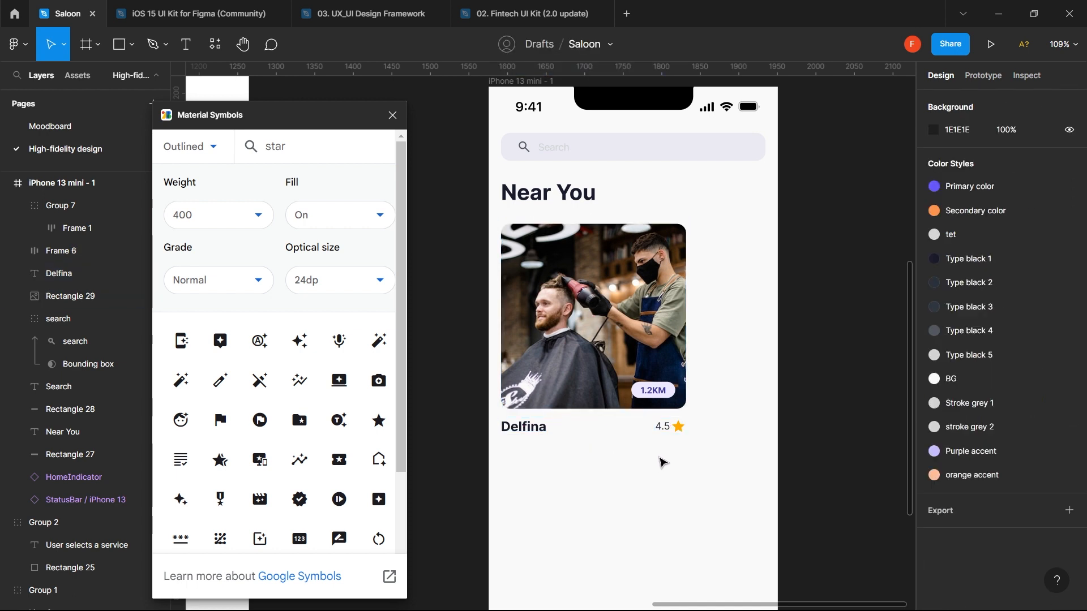
scroll(659, 458, down, 3)
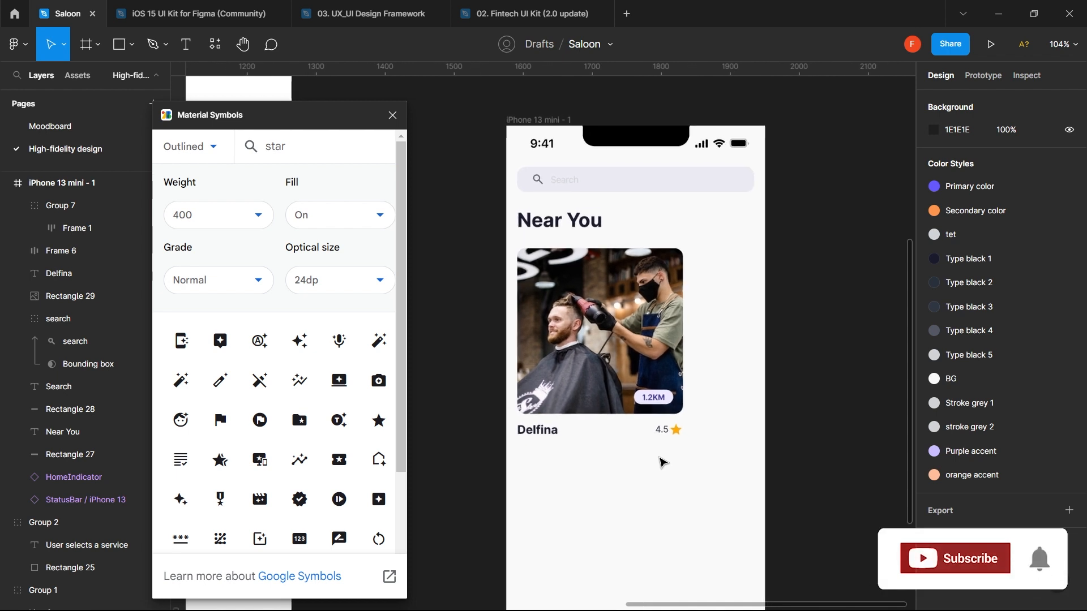
scroll(662, 462, down, 3)
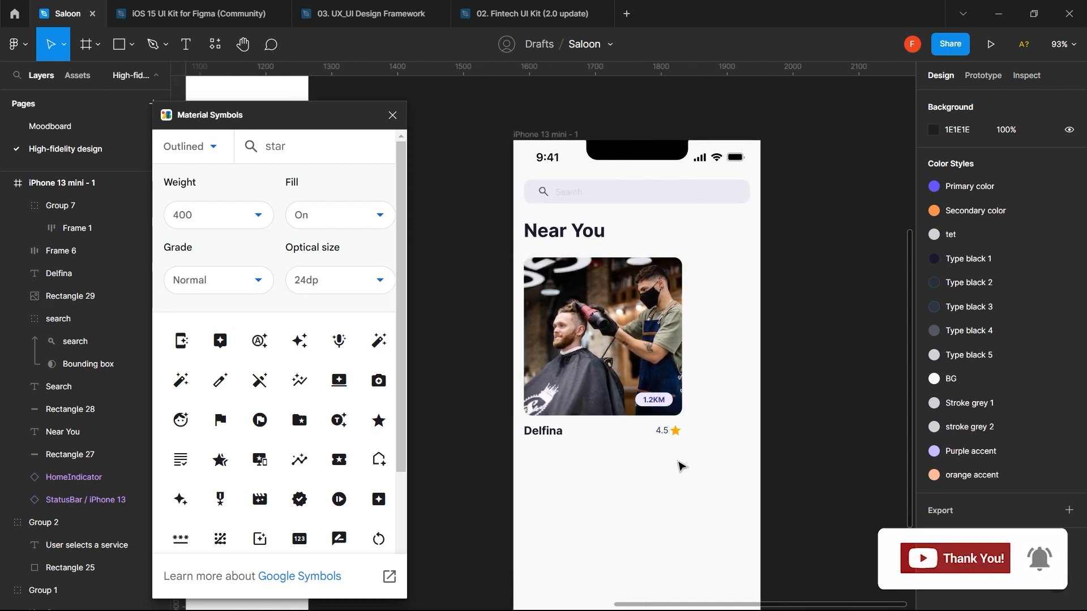
drag(676, 459, 542, 332)
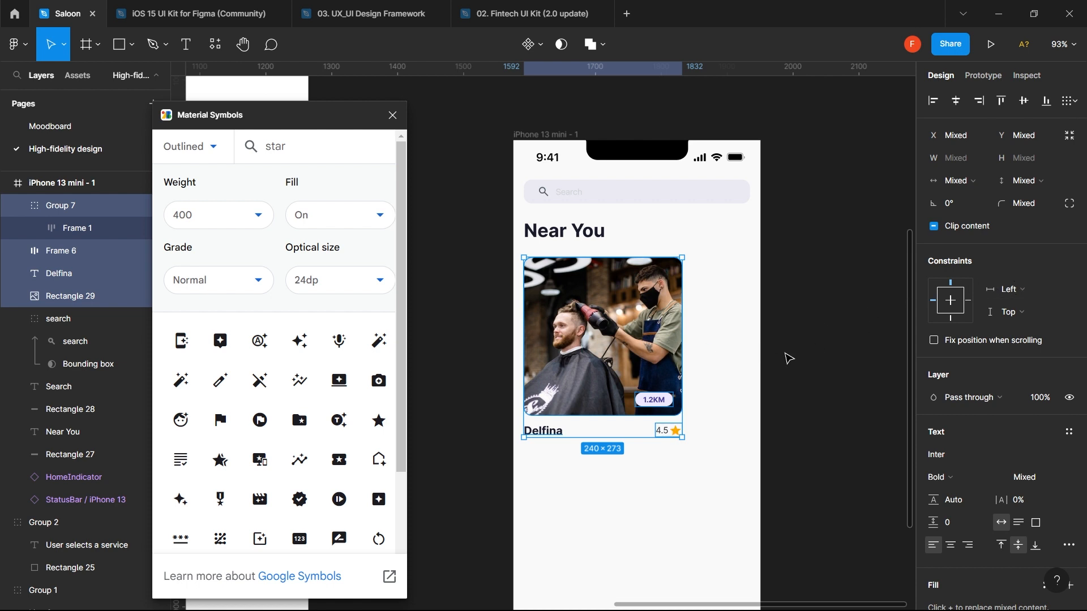
click(643, 488)
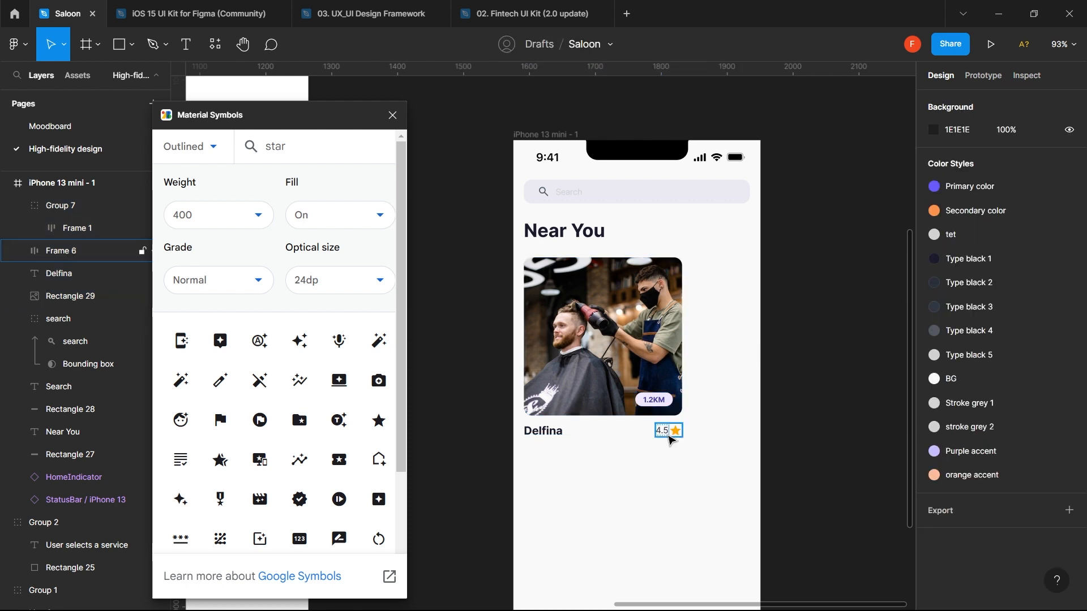
click(668, 433)
shift+click(542, 433)
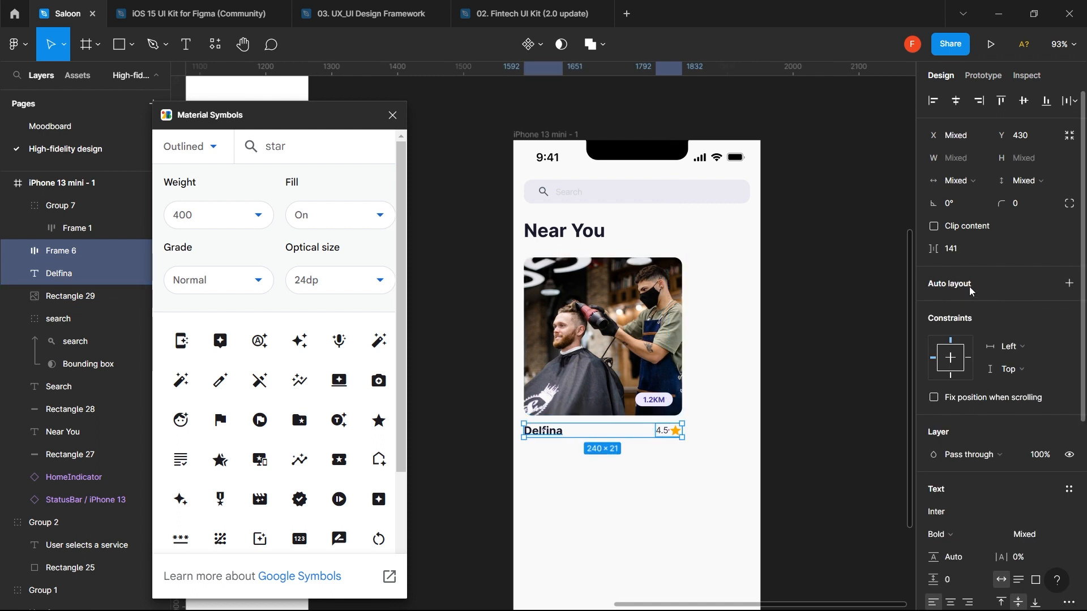
click(1076, 290)
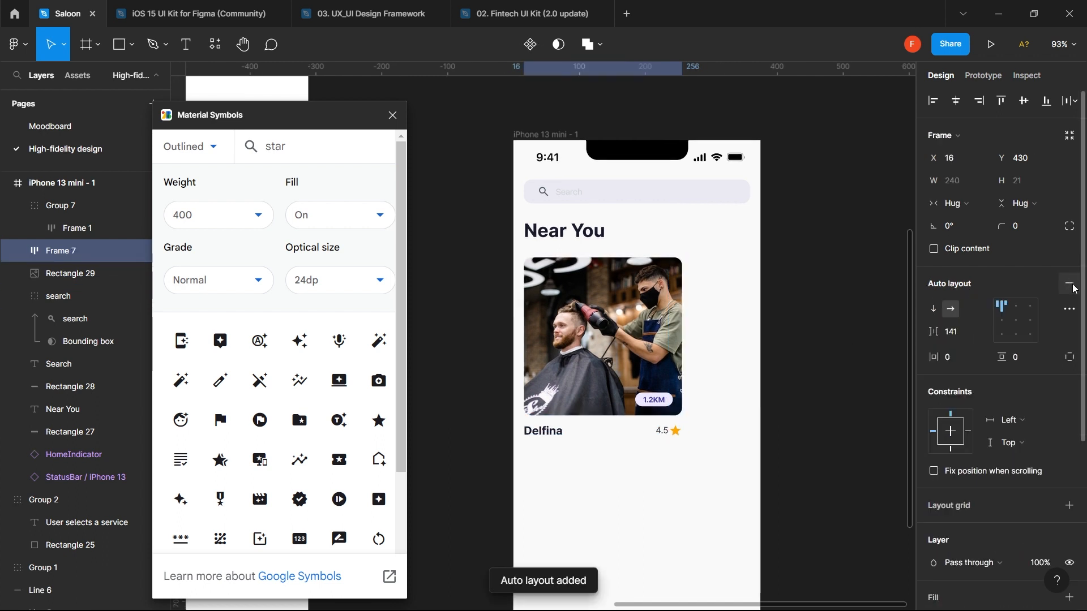
- Wrap the 1.2KM badge and salon photo in an auto-layout frame with Shift+A
click(647, 392)
shift+click(600, 367)
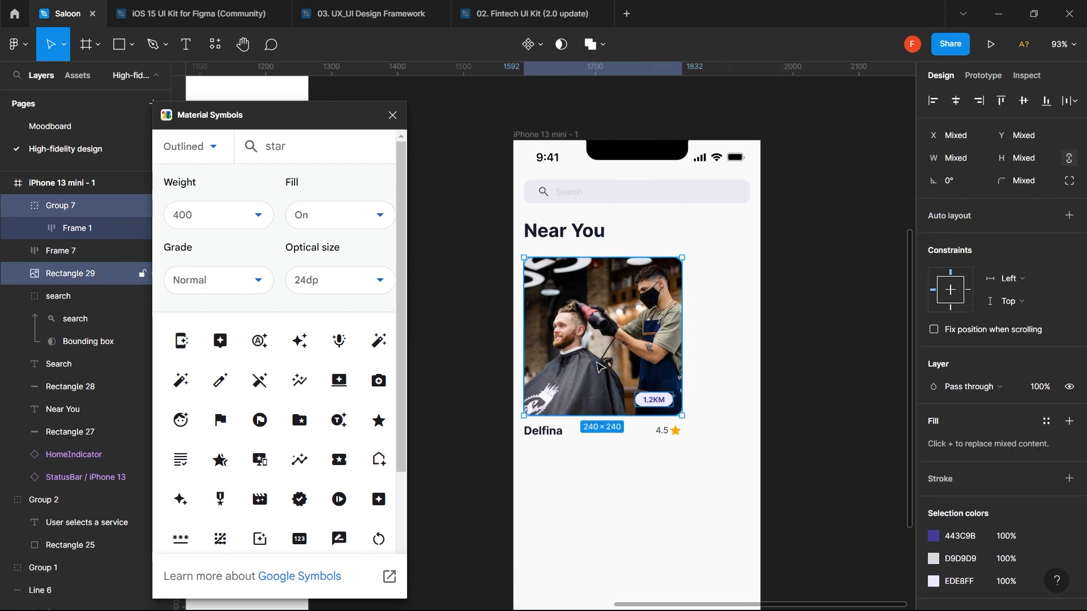
key(shift+a)
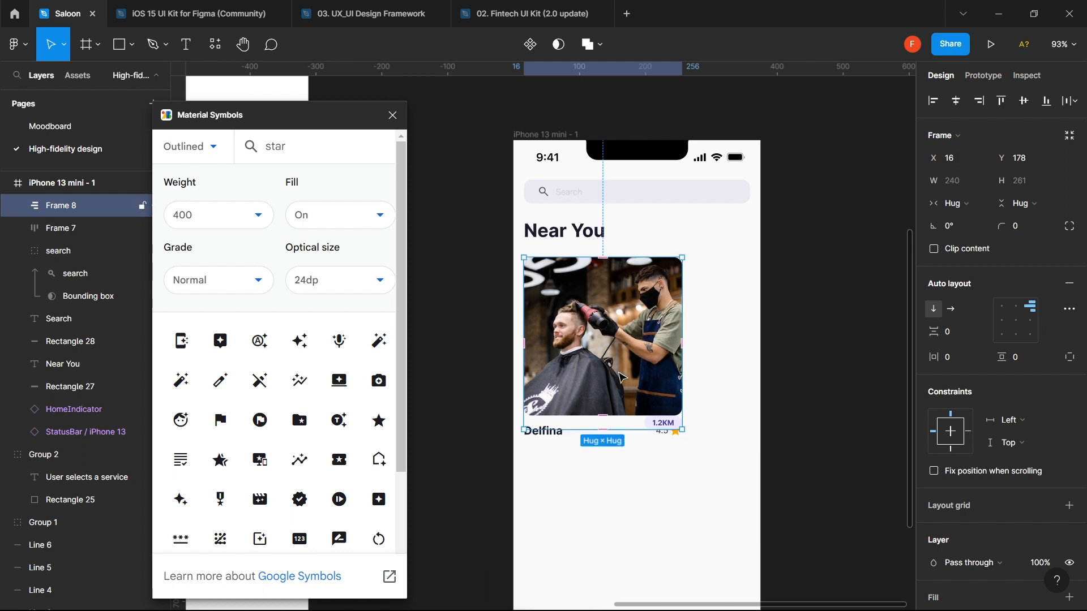
- Give the badge absolute position and set it on the photo's corner at X 169, Y 205
click(676, 426)
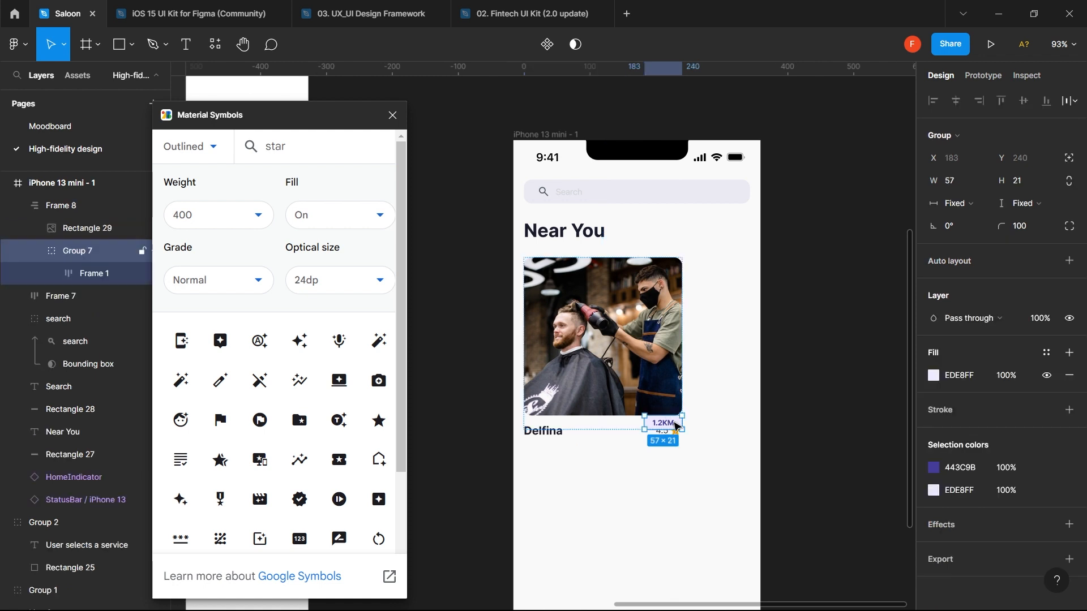
click(1069, 160)
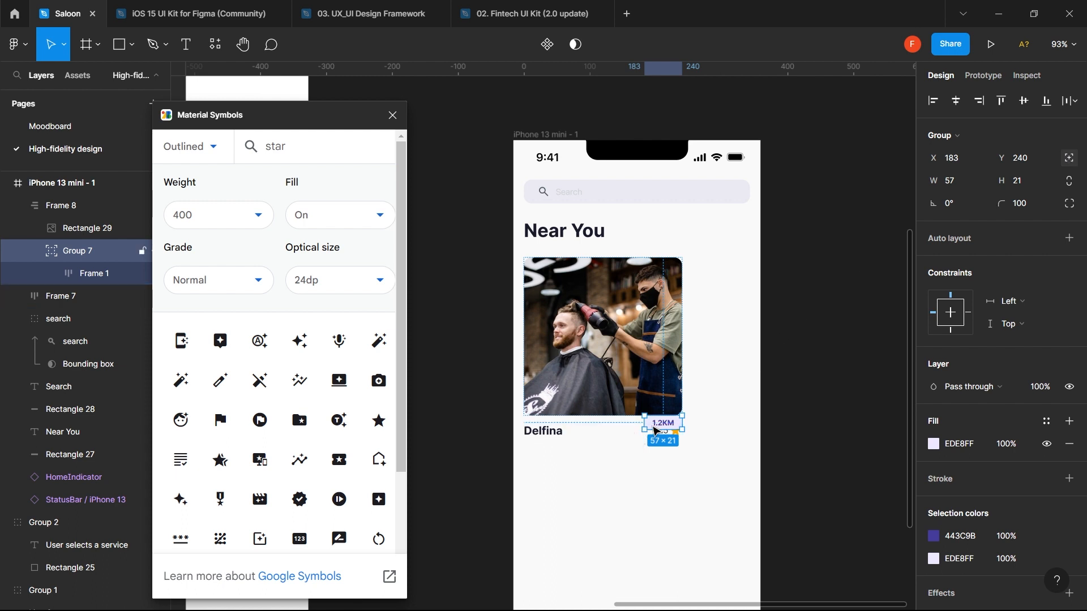
drag(657, 426, 648, 405)
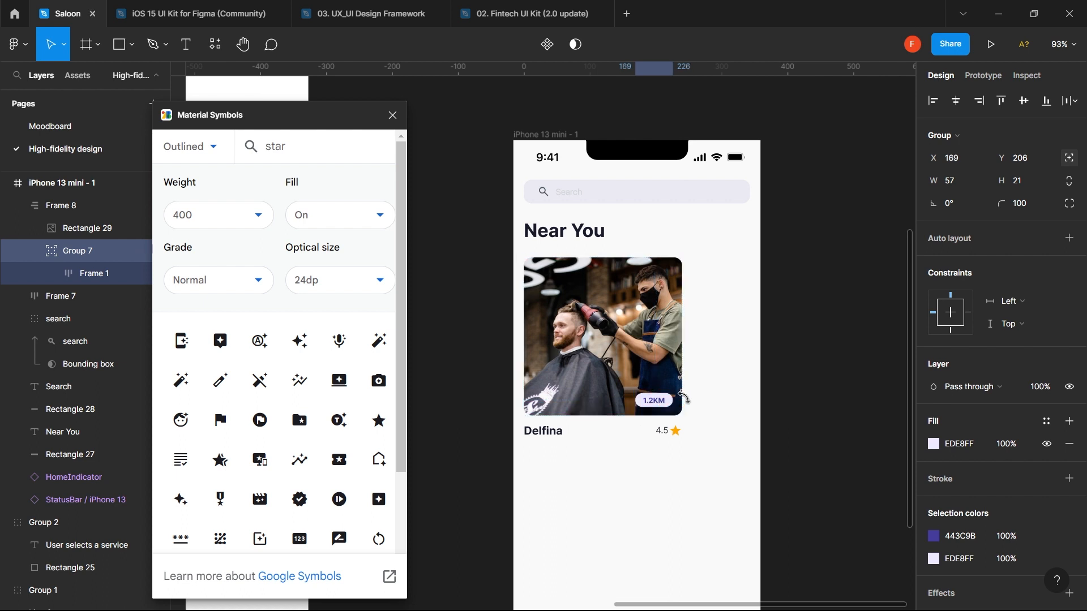
key(Left)
key(Left)
key(Up)
key(Up)
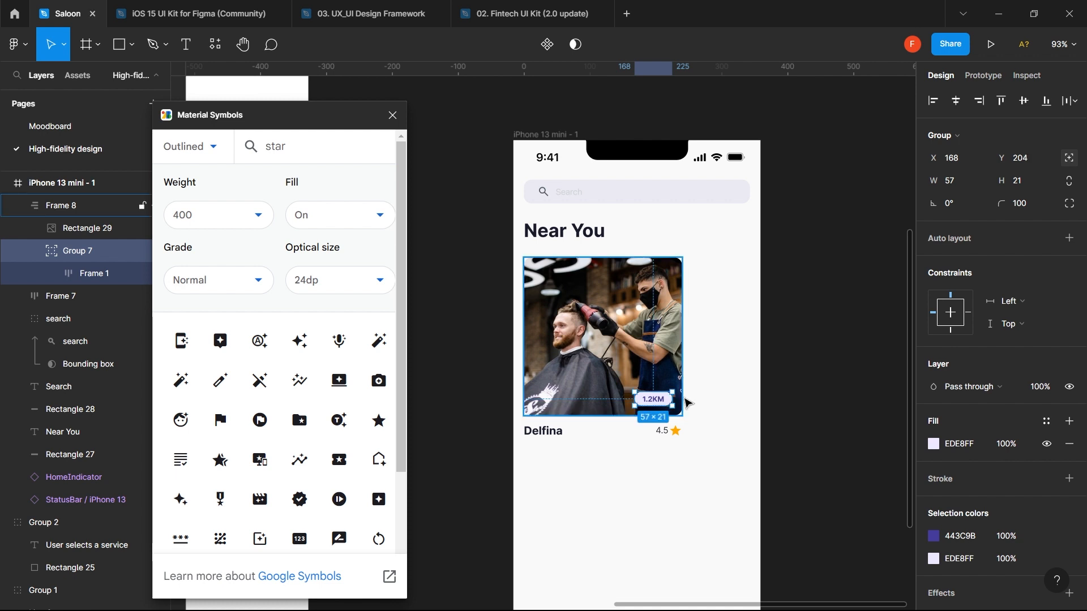
key(Down)
key(Right)
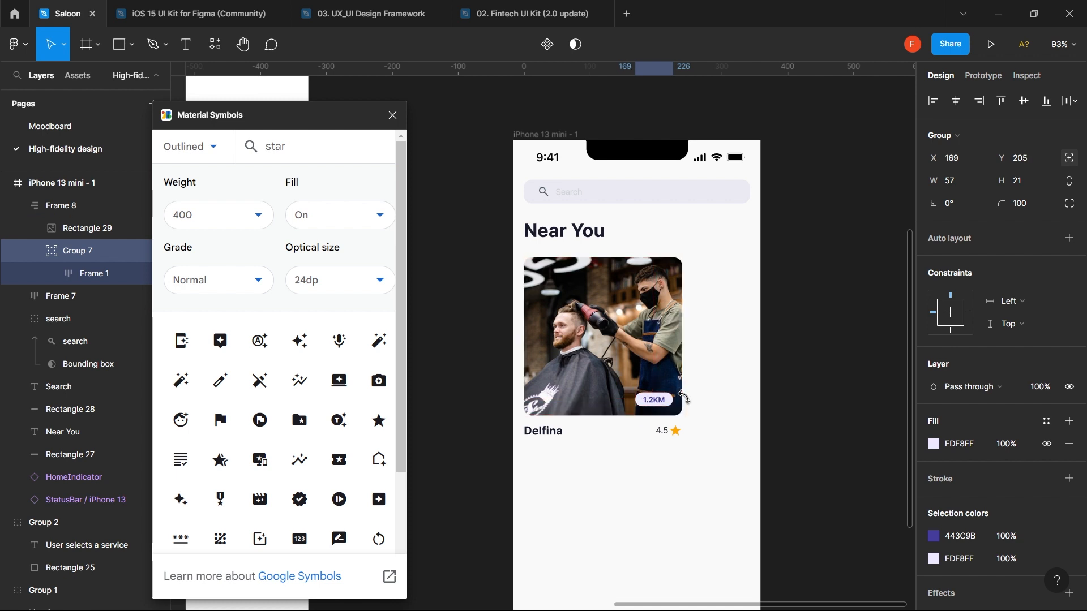
click(663, 478)
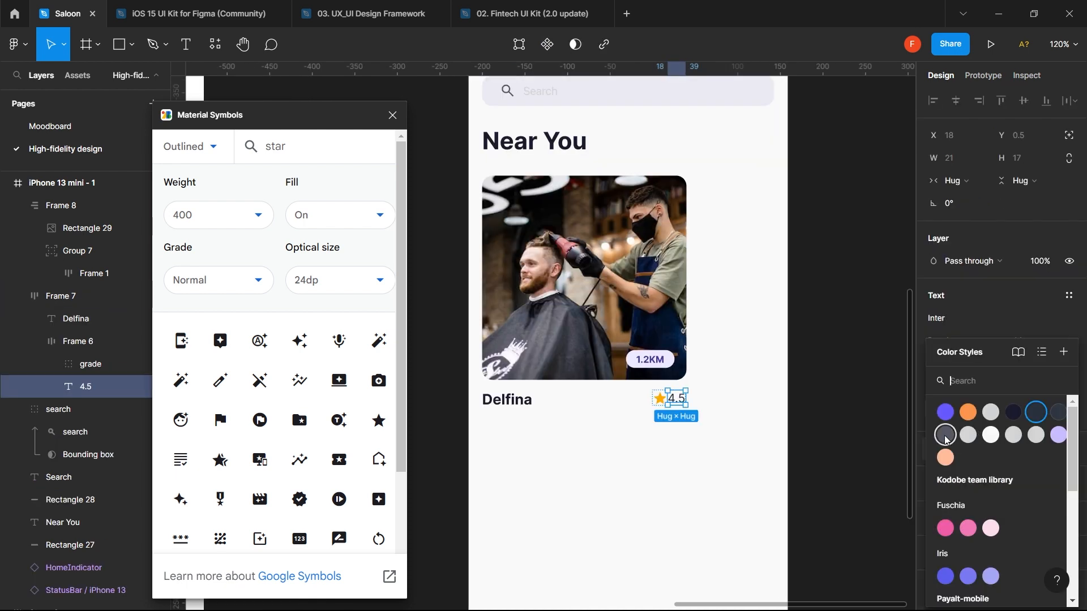
- Try Type black 3 and 5 on the 4.5 rating, settling on grey Type black 4
click(944, 437)
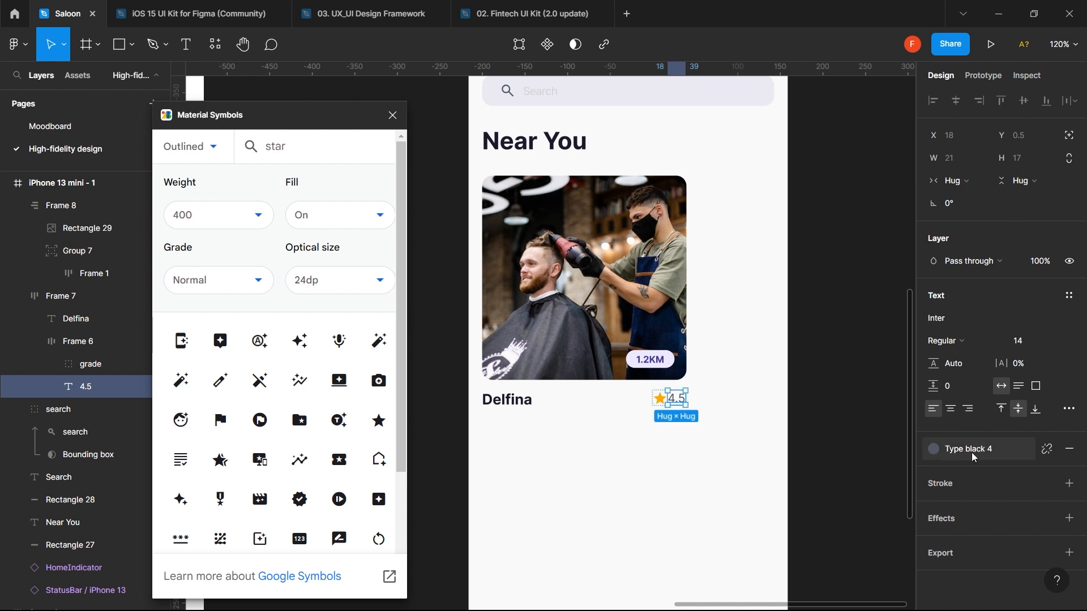
click(943, 453)
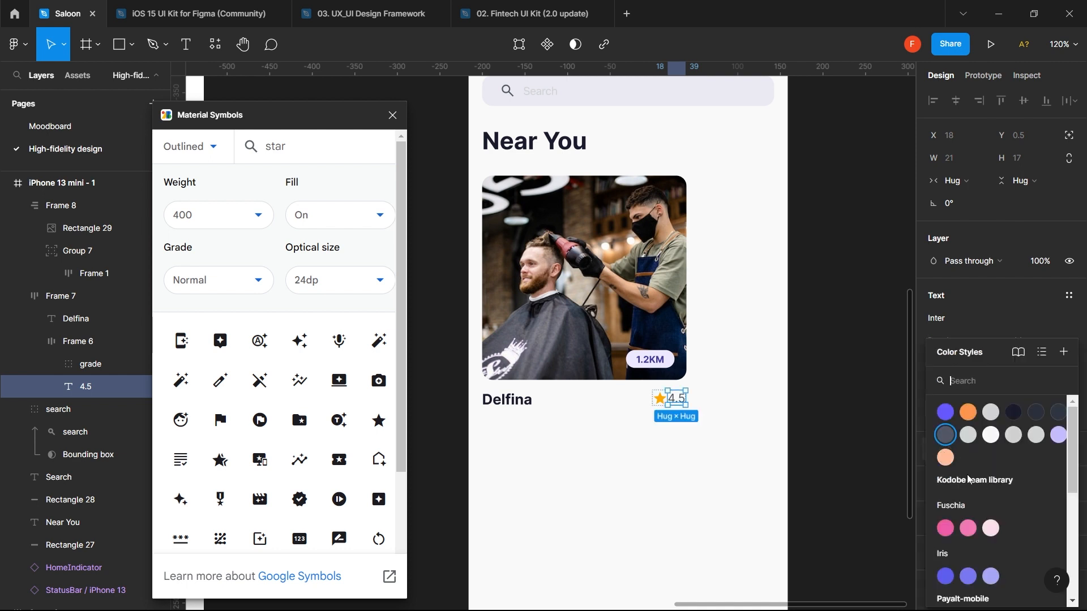
click(1056, 412)
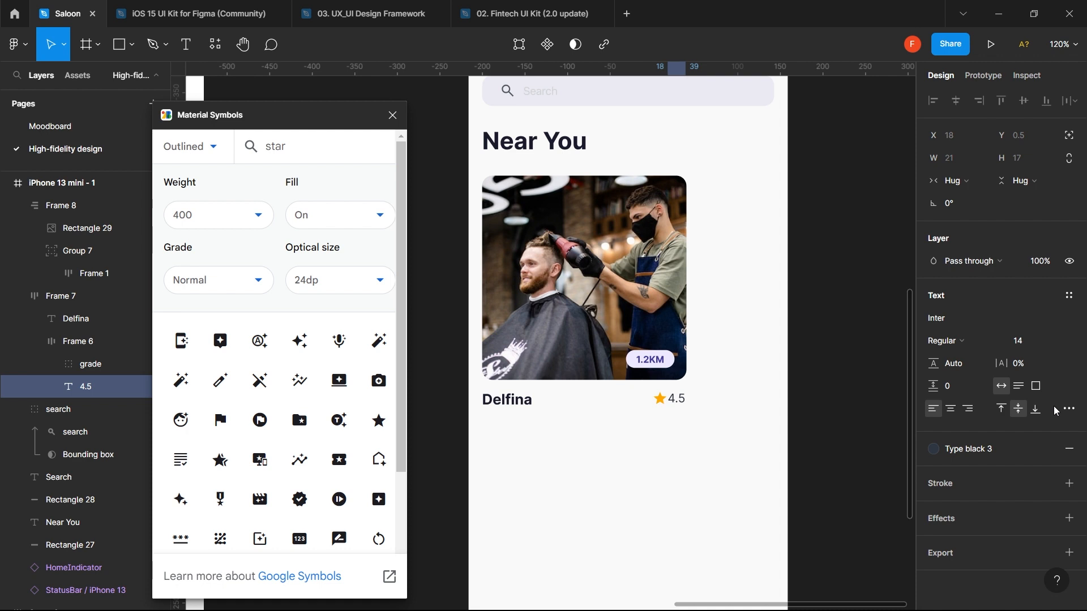
click(953, 452)
click(963, 435)
click(946, 448)
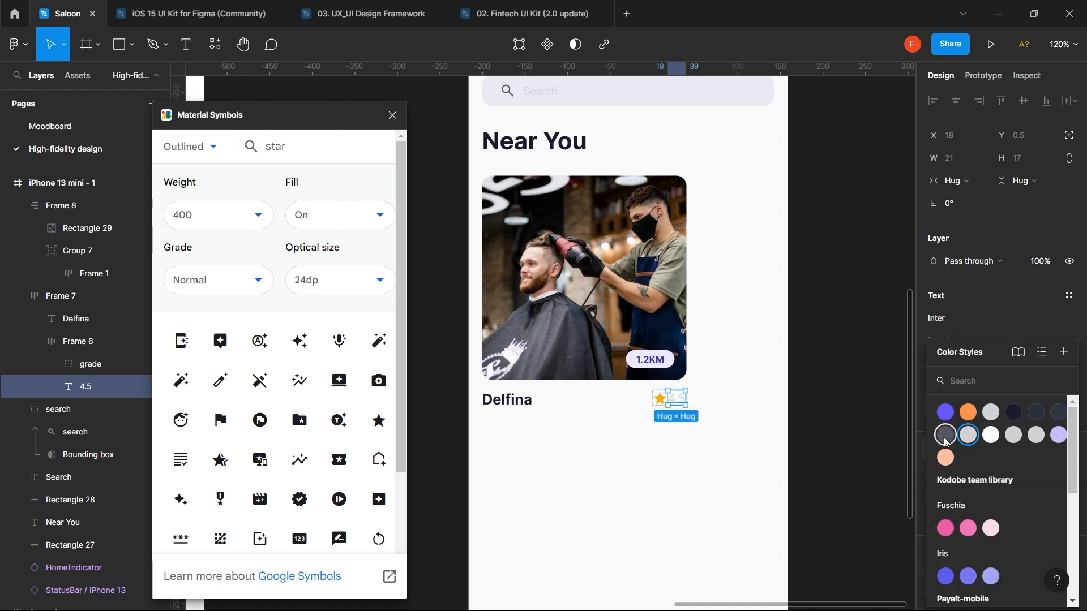
click(945, 437)
click(713, 408)
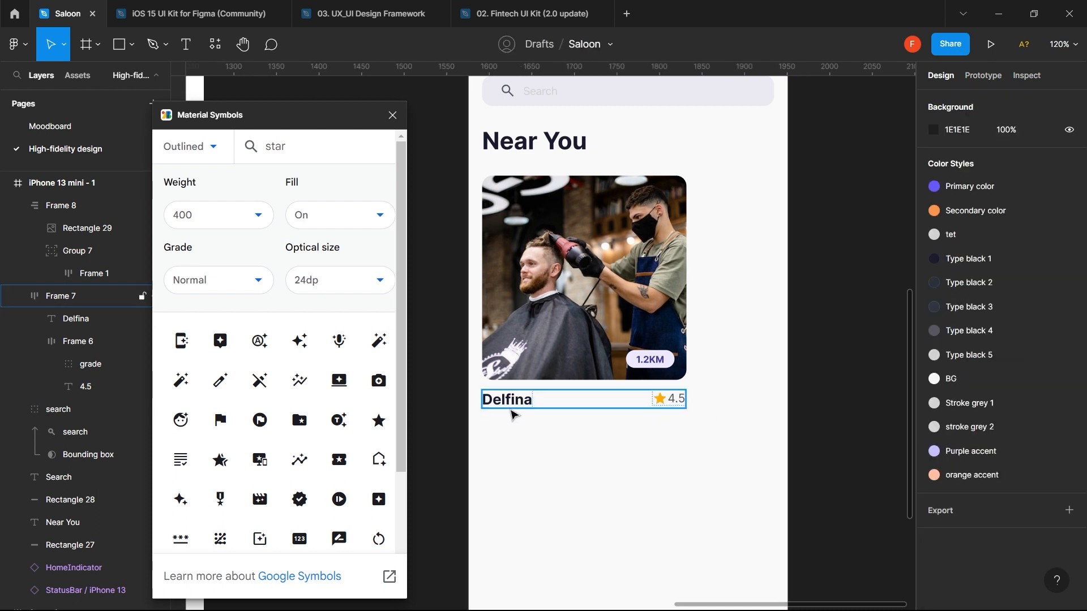
- Add a street-address text line below the Delfina name
key(t)
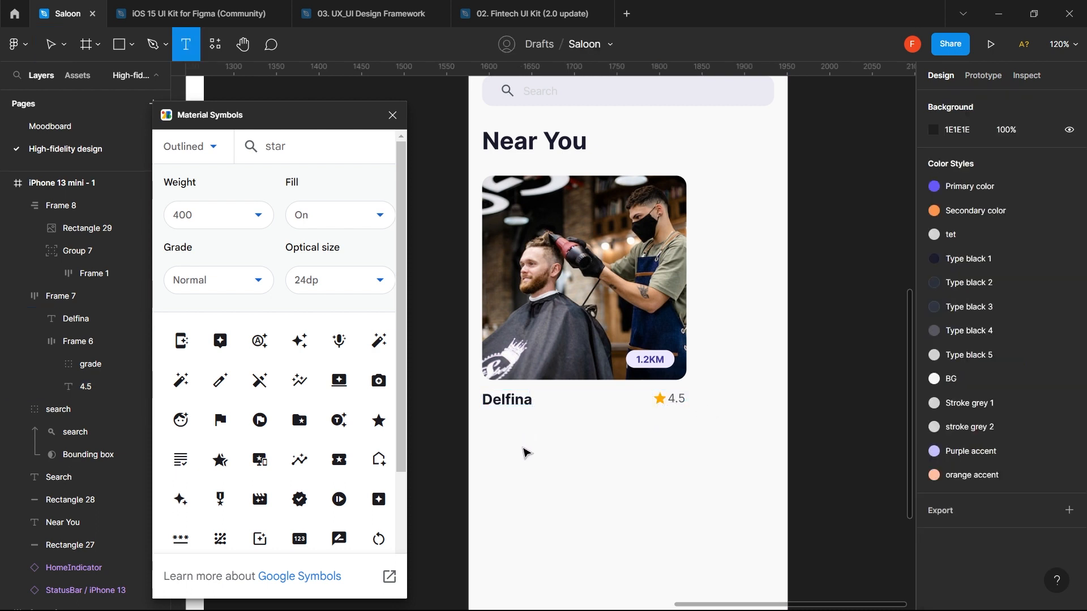
click(487, 423)
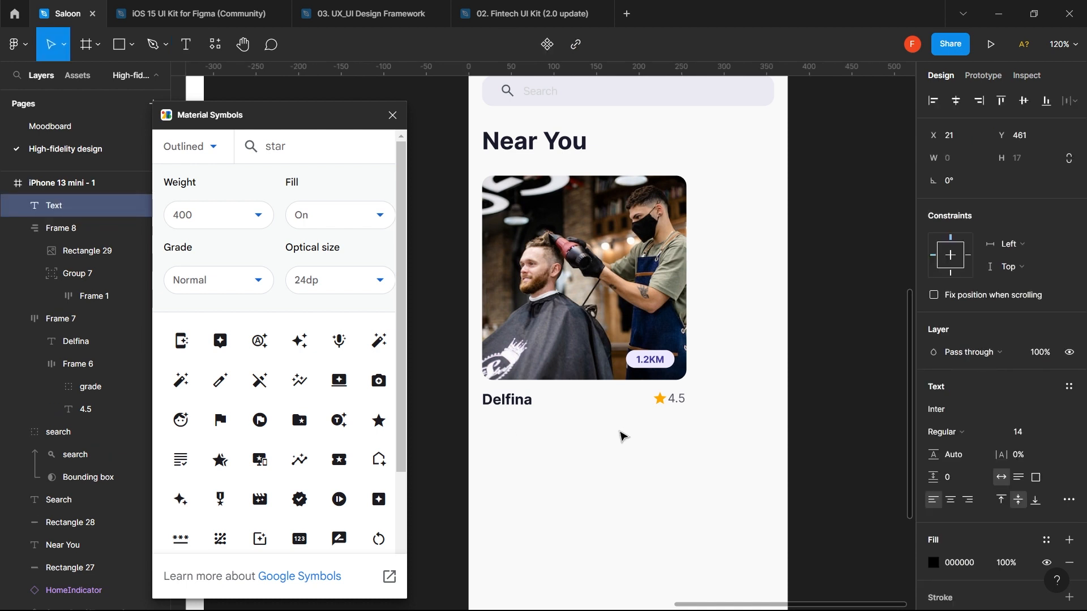
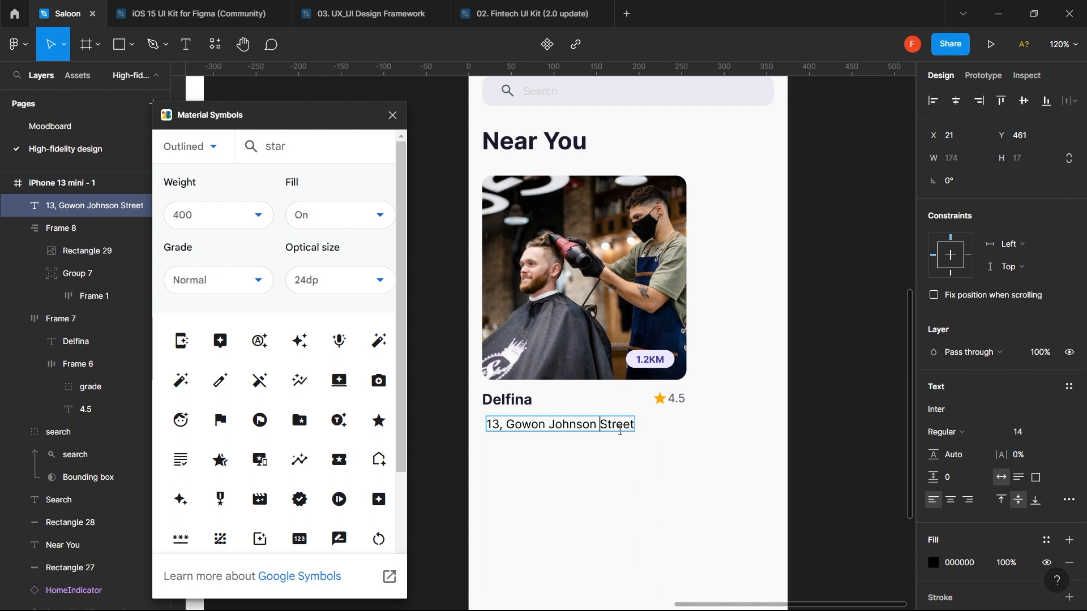
key(Left)
text(,)
key(Escape)
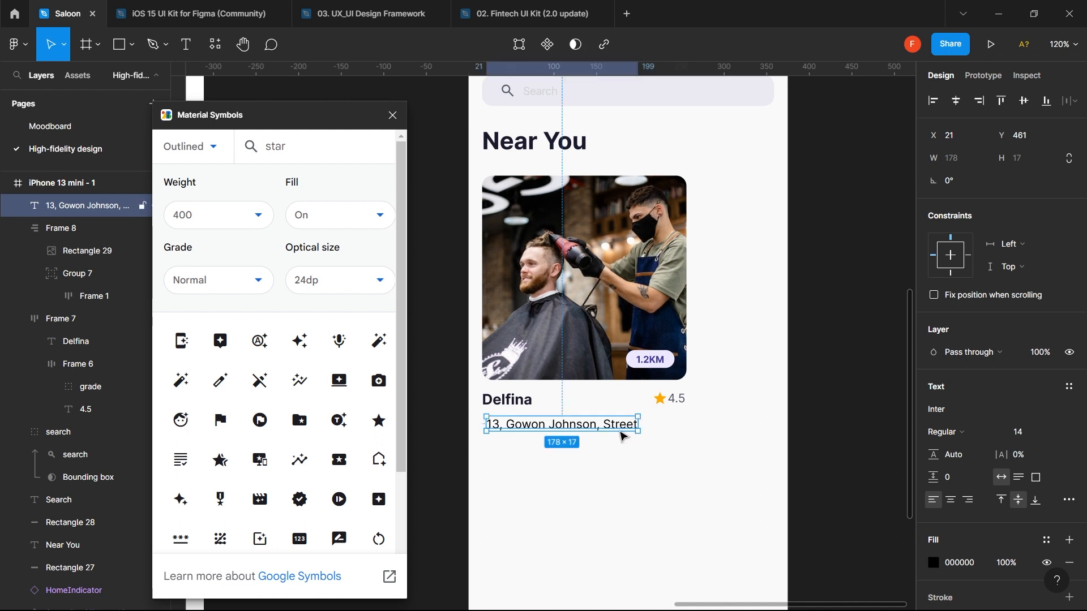
- Set the address to size 13 and colour it Type black 4, after trying Type black 2 and 3
click(1031, 435)
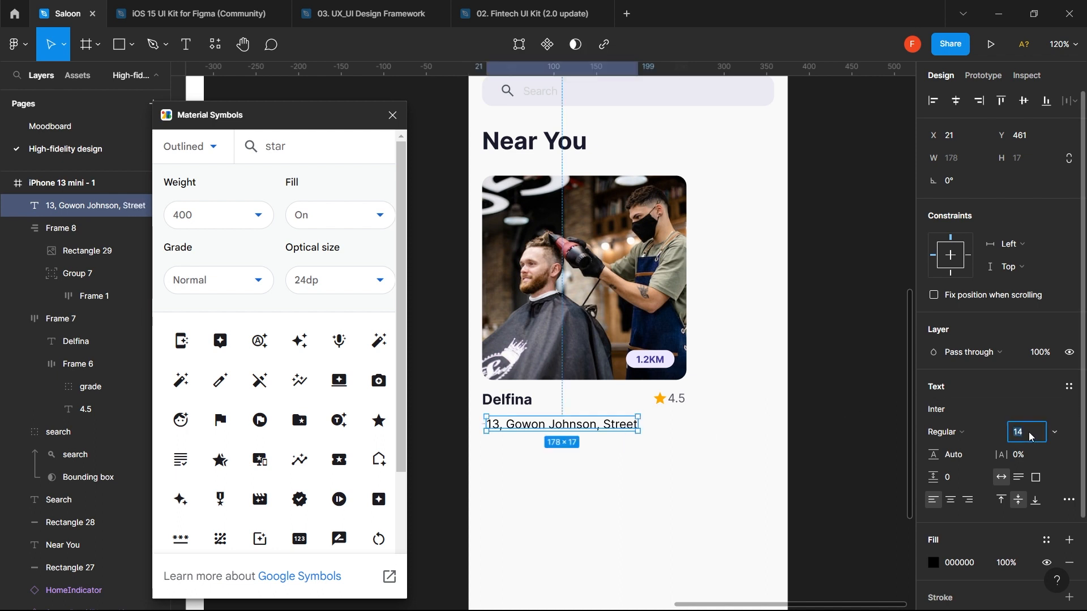
text(13)
key(Return)
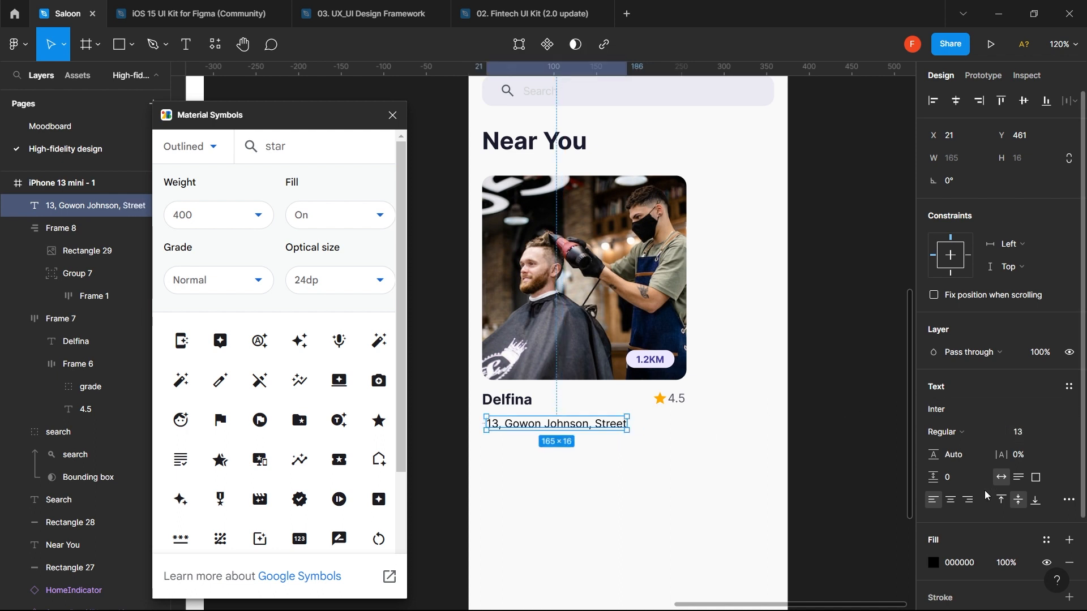
click(1047, 541)
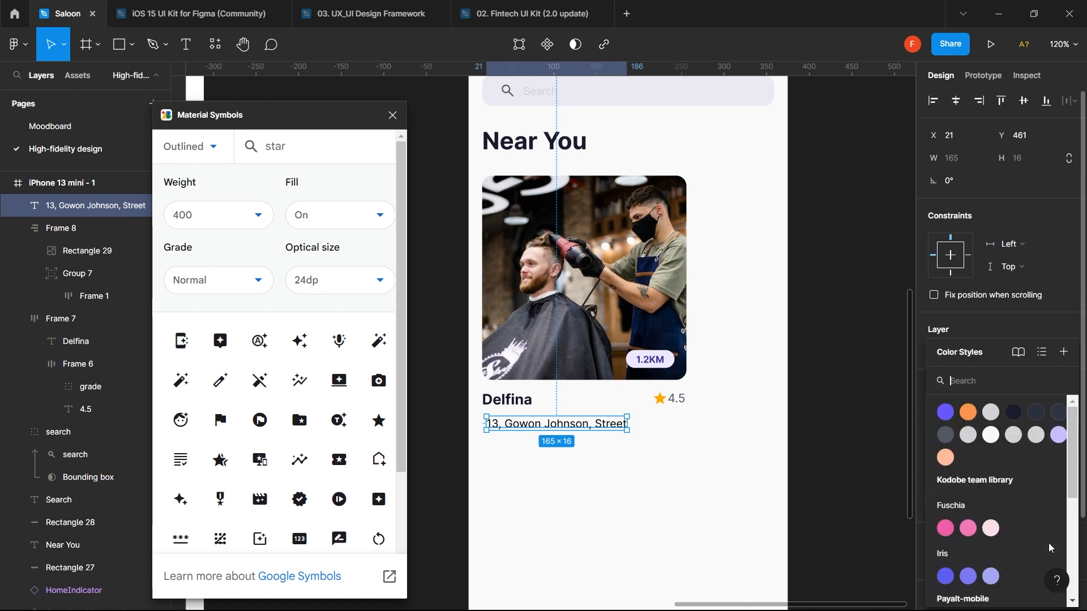
click(1058, 413)
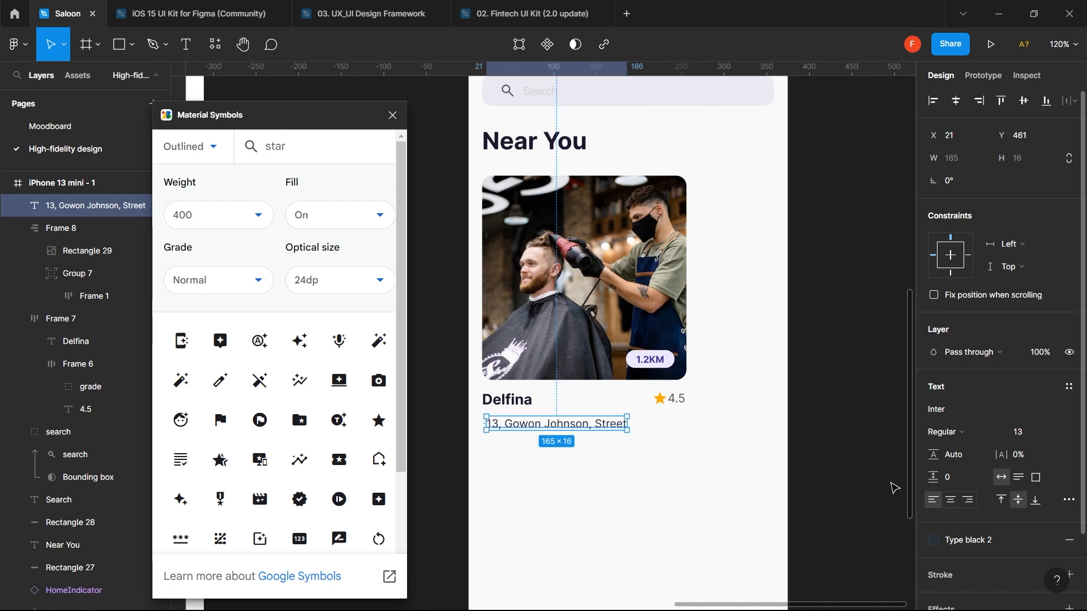
click(995, 548)
click(1057, 416)
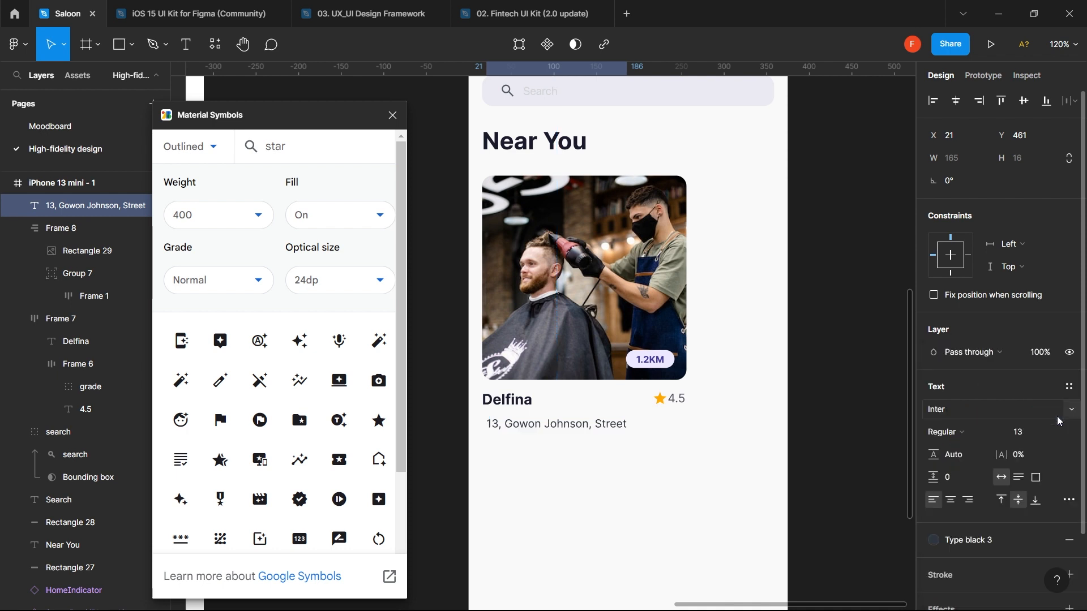
click(977, 538)
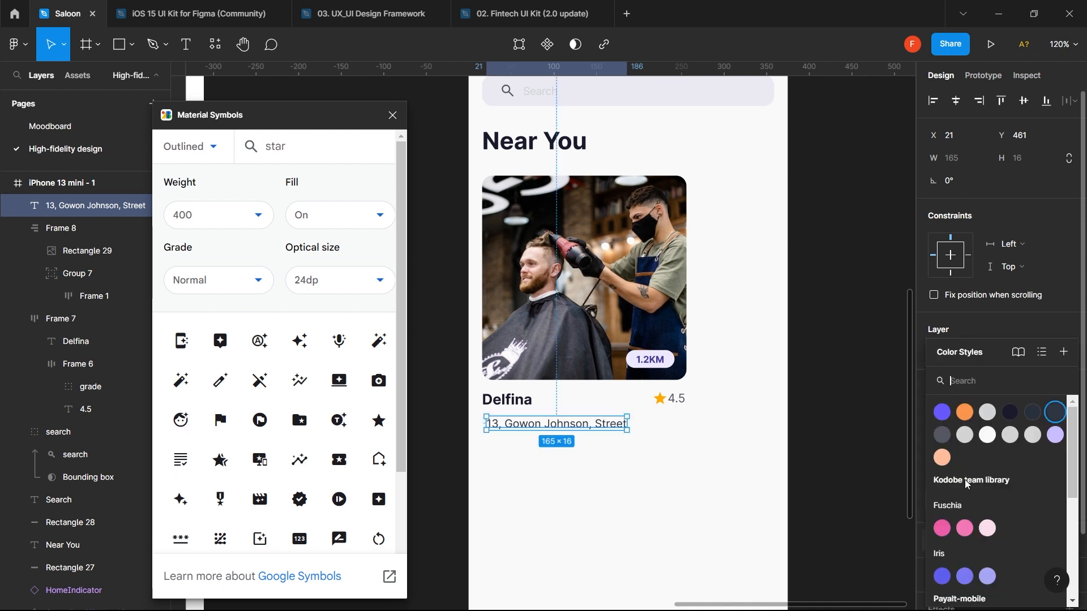
click(941, 436)
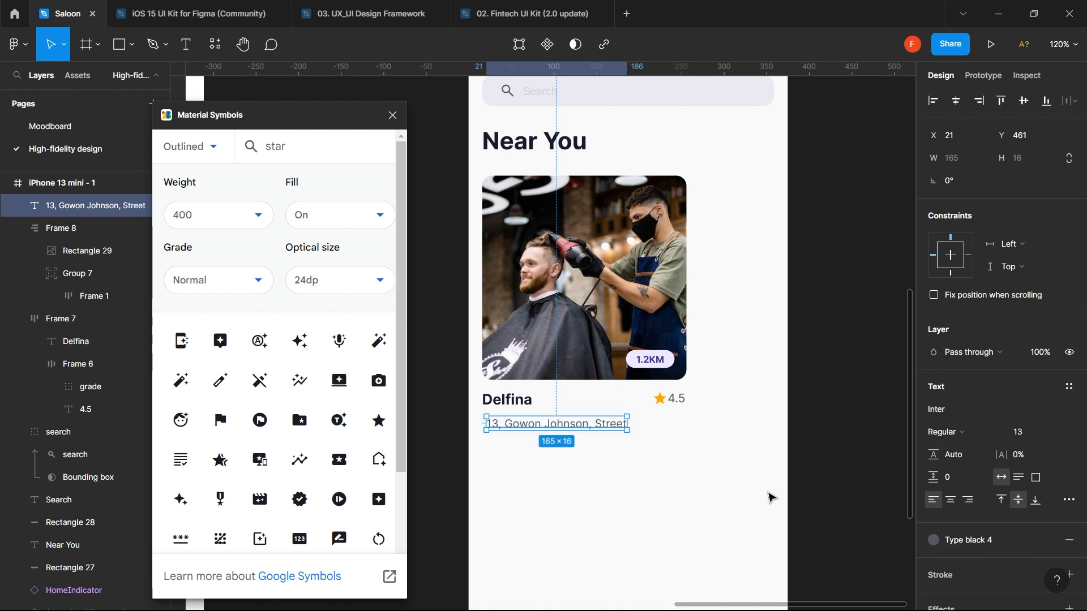
- Extend the address with 'Lekki Phase', then cut it off with an ellipsis
double_click(600, 424)
click(598, 423)
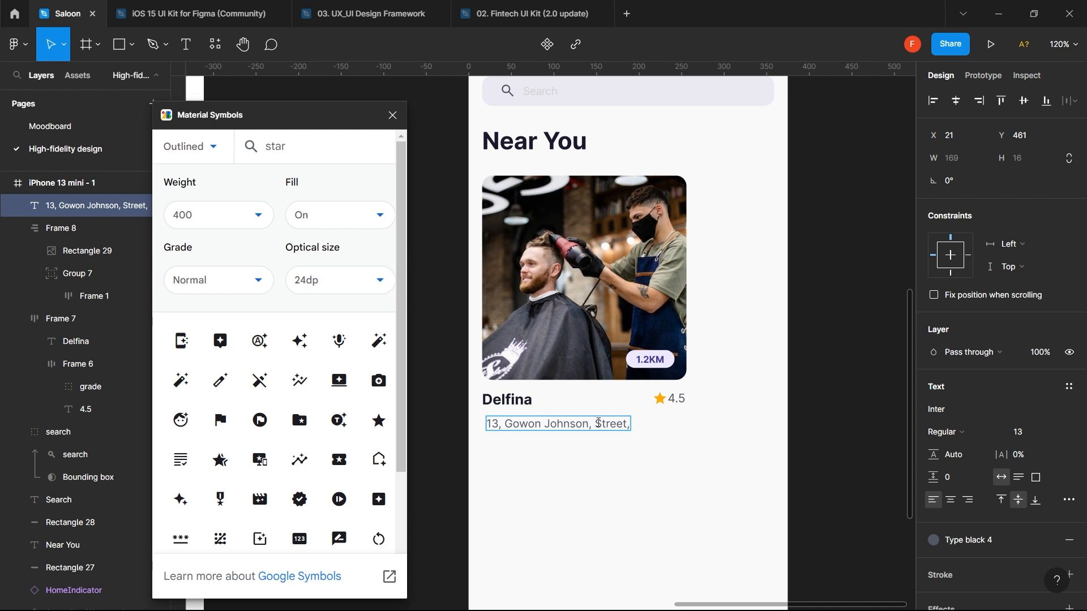
text(Lekki Phase)
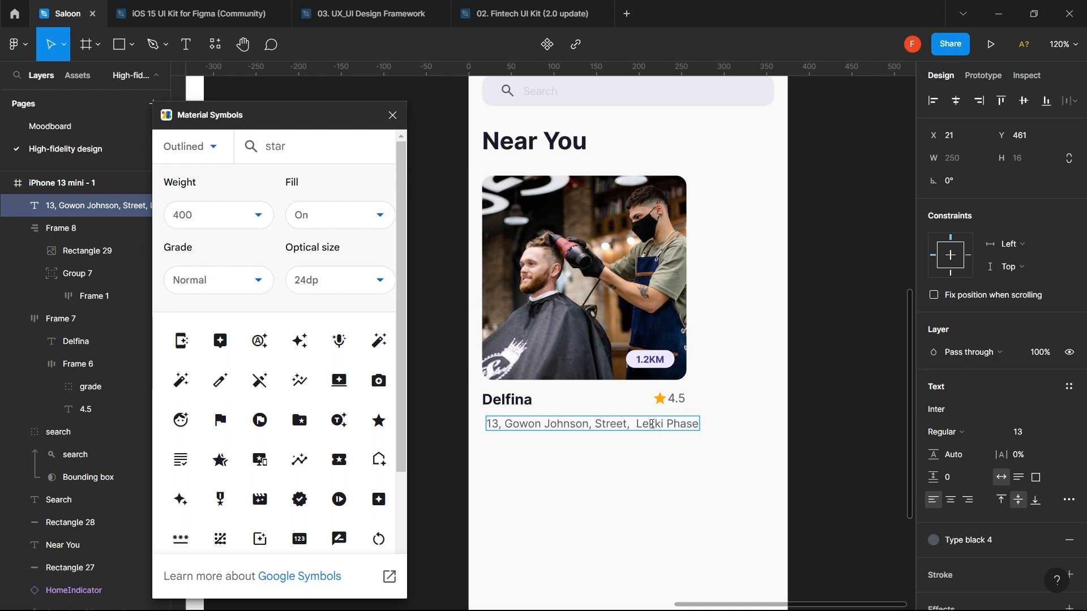
click(652, 424)
key(BackSpace)
key(shift+End)
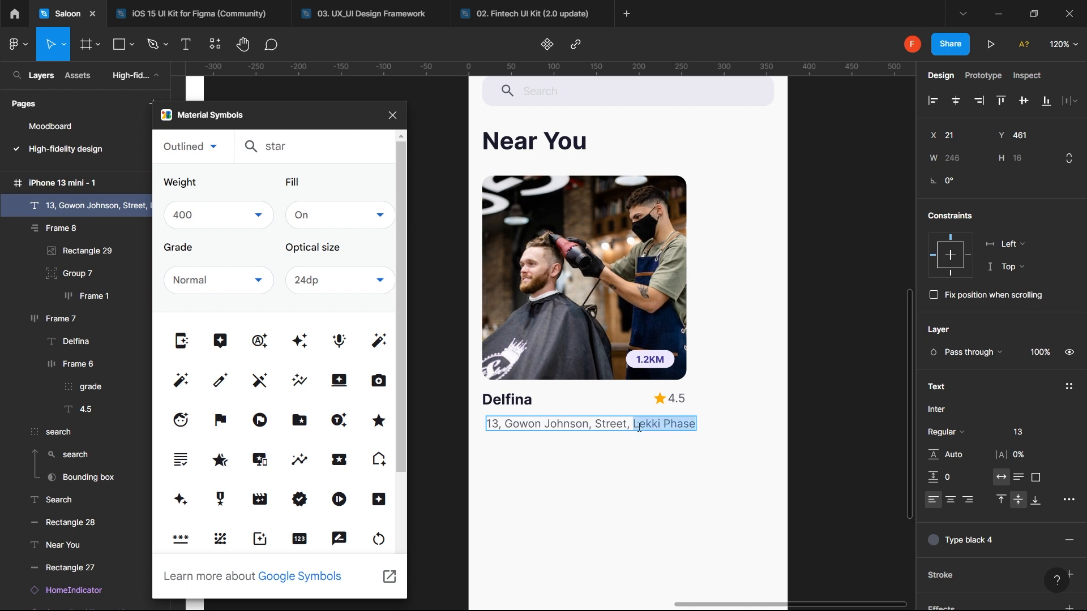
text(.......)
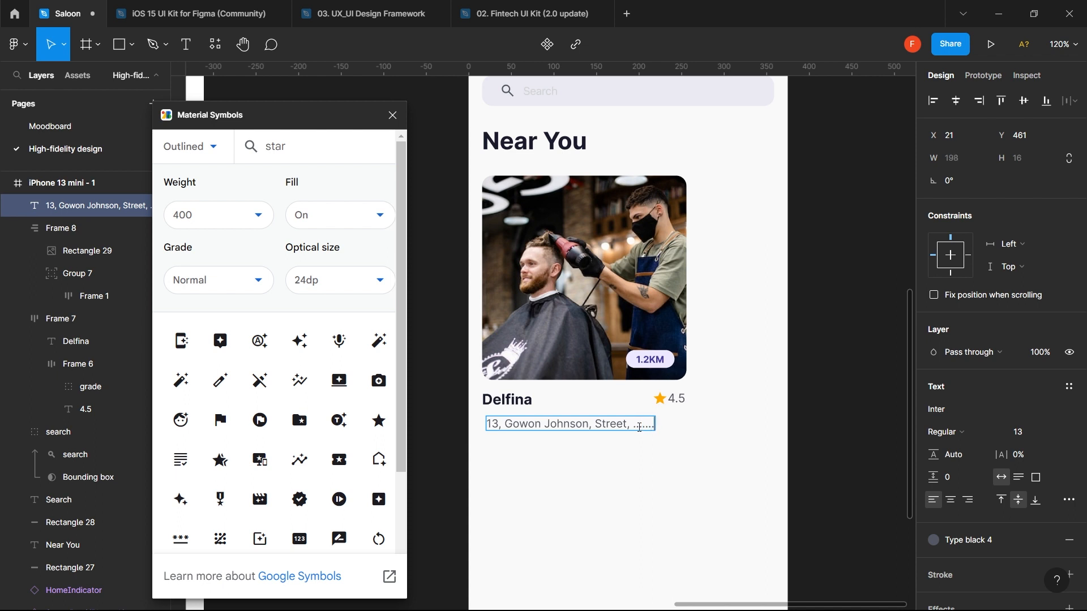
key(BackSpace)
key(BackSpace)
key(BackSpace)
key(BackSpace)
key(Escape)
- Nudge the address just beneath Delfina to X 23, Y 453, checking the gap
key(alt)
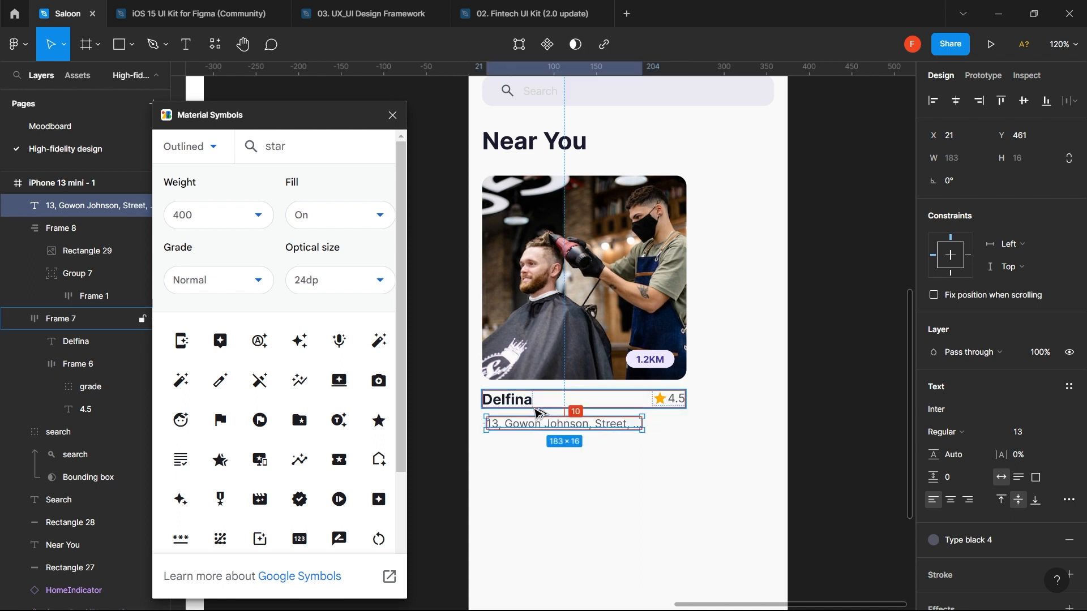
key(shift+Up)
key(Down)
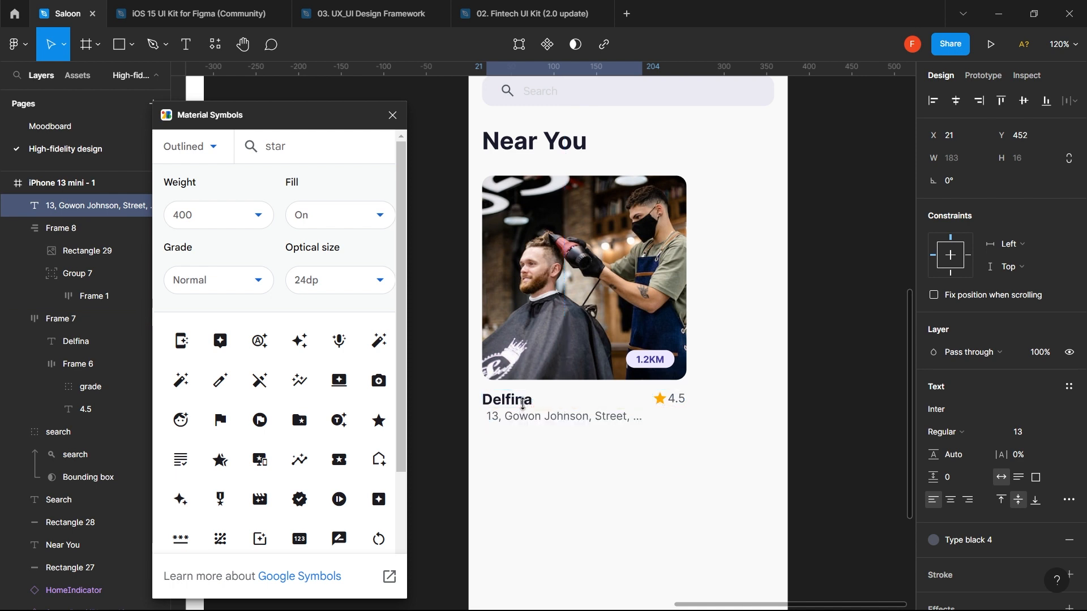
key(alt)
key(Down)
key(alt)
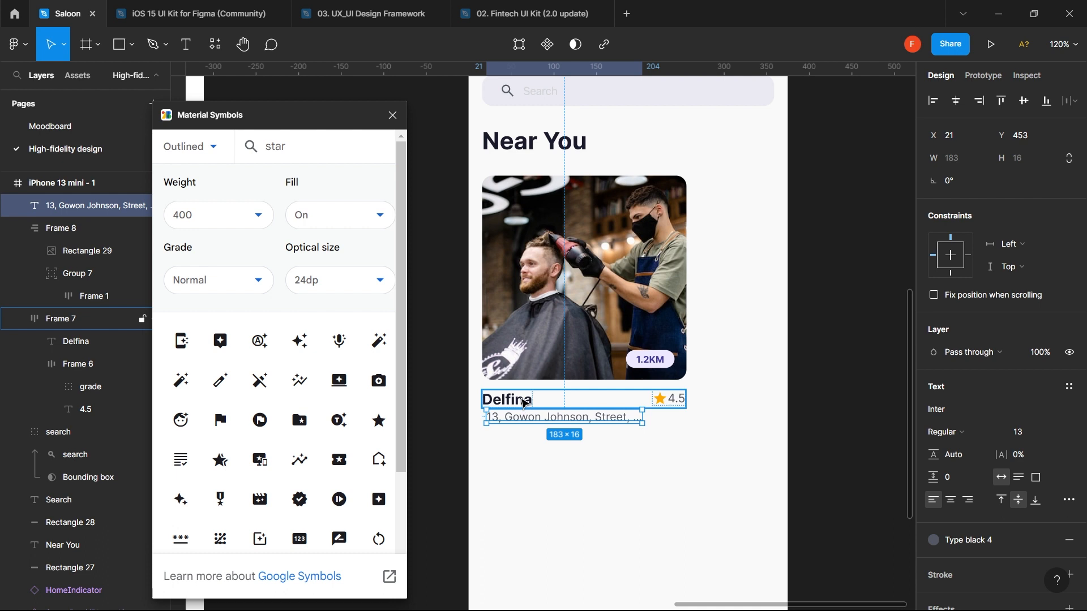
key(Right)
key(Right)
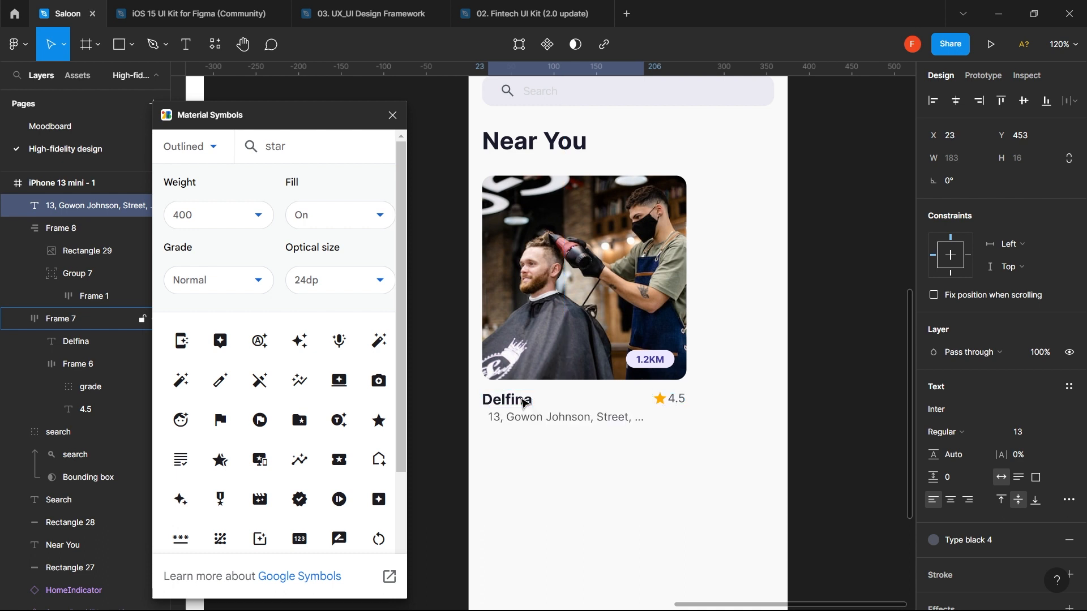
key(Down)
key(Down)
- Left-align the address with the Delfina name row
shift+click(523, 403)
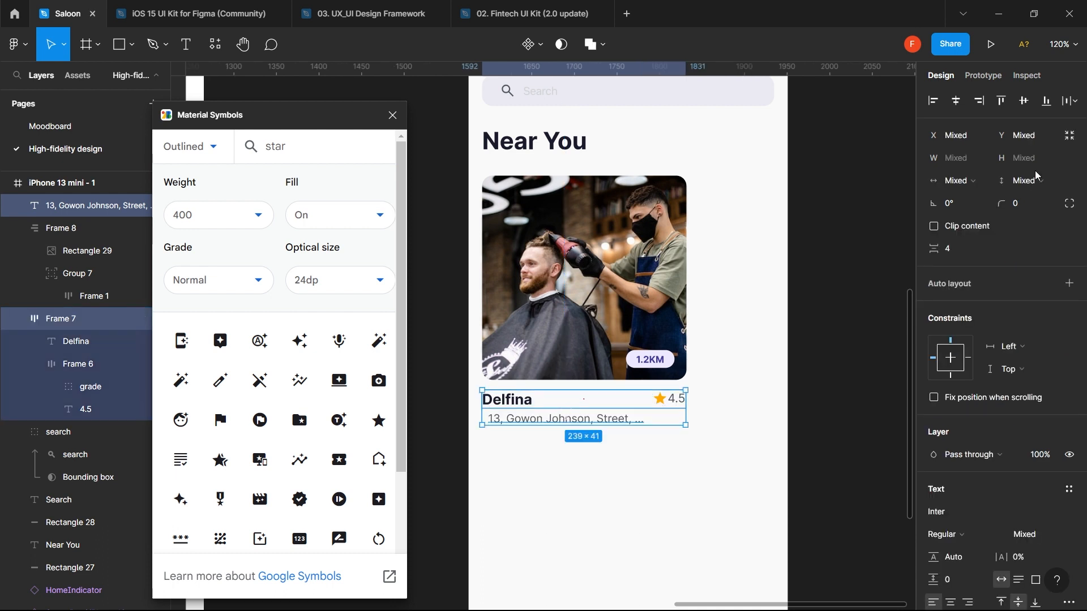
click(933, 100)
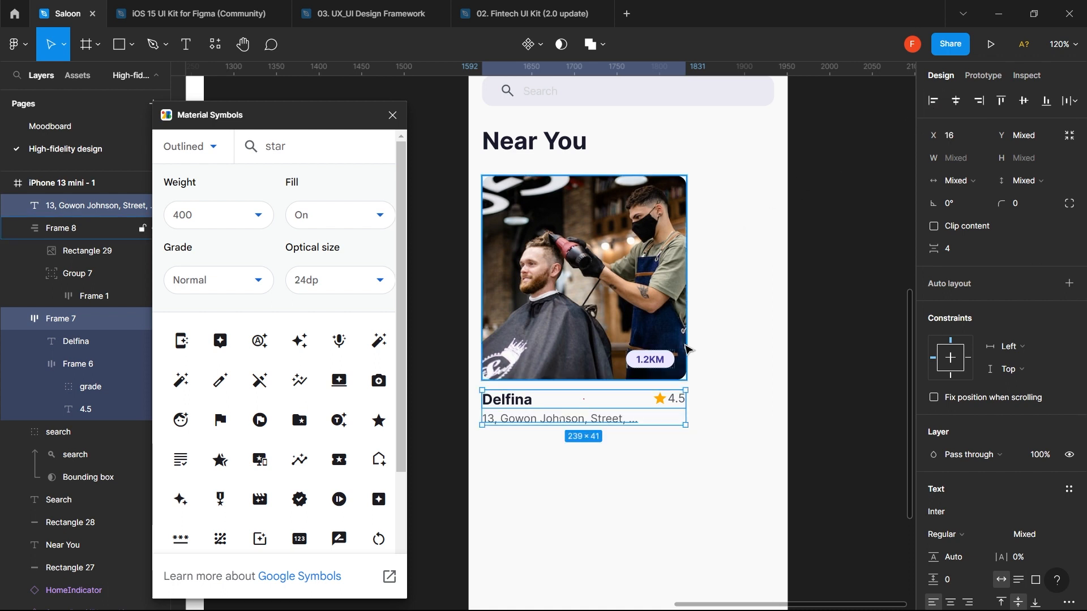
click(715, 357)
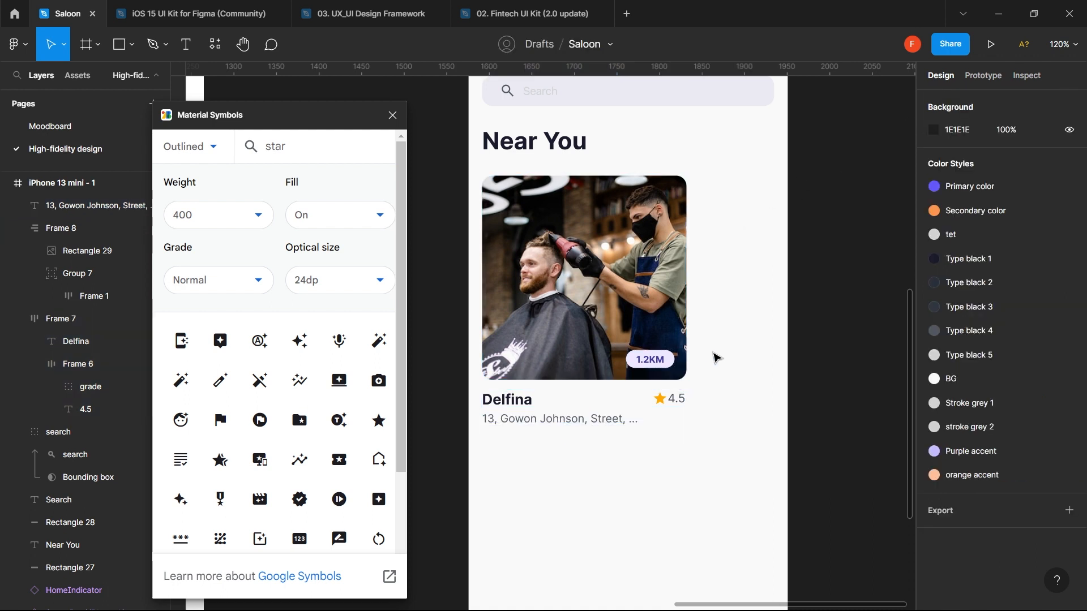
- Try an 11 font size on the address, then undo back to 13
click(615, 423)
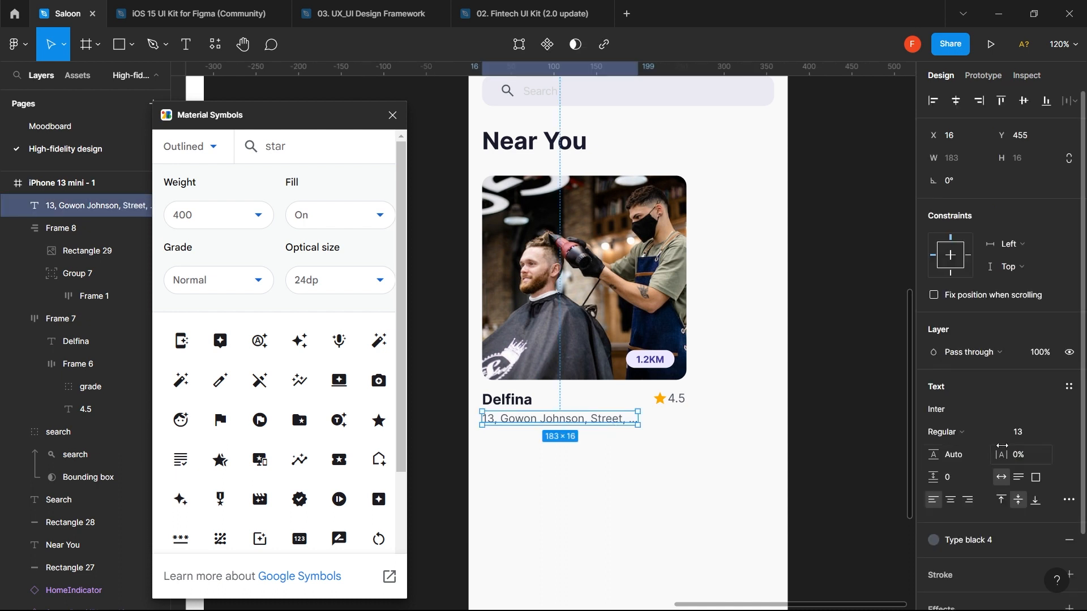
click(1026, 437)
text(11)
key(Return)
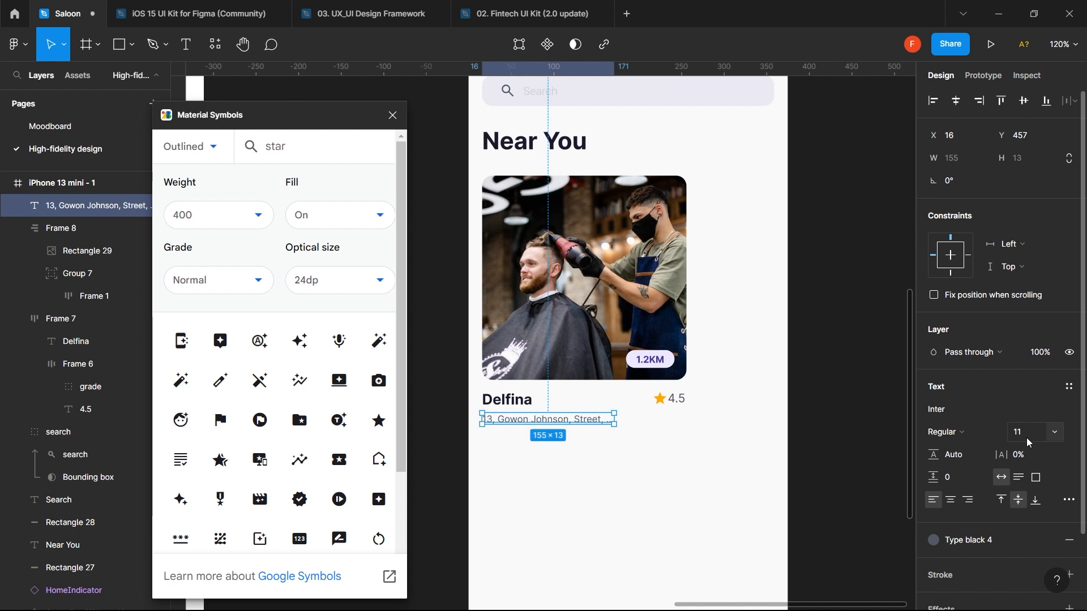
click(756, 473)
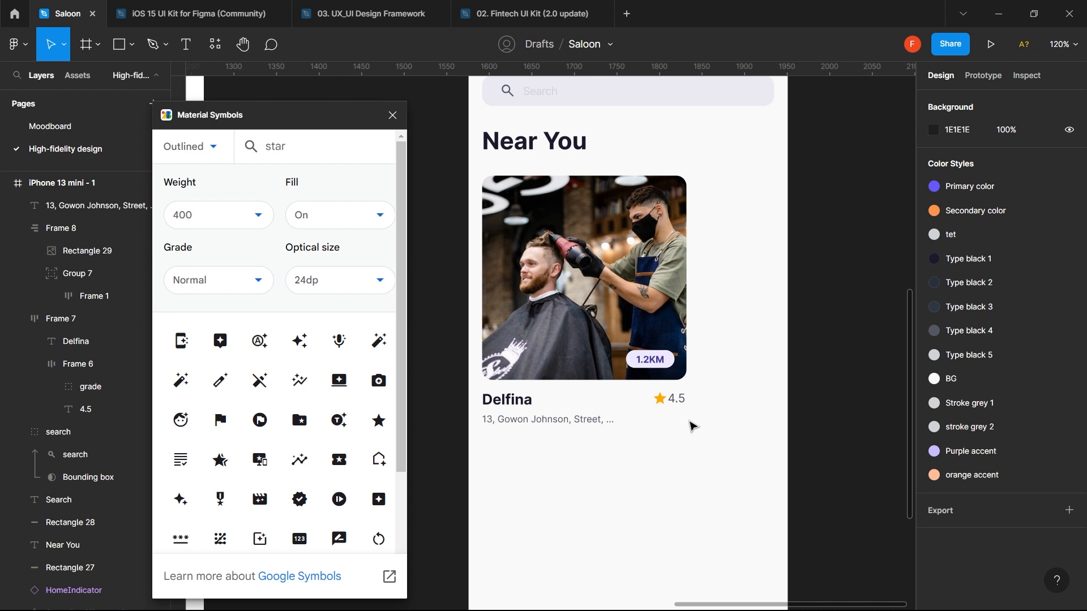
key(ctrl+z)
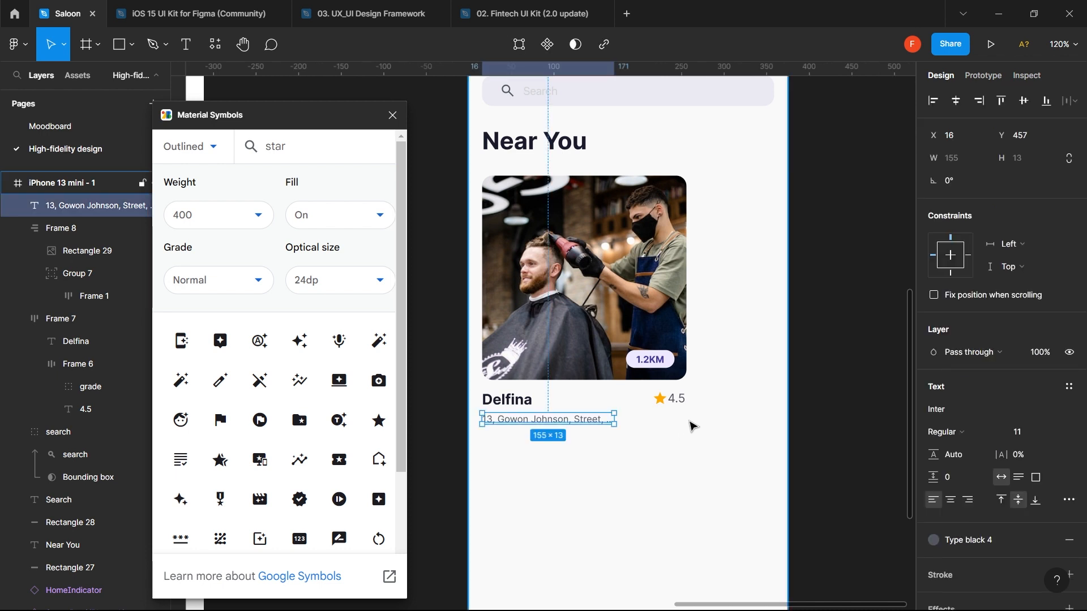
click(679, 399)
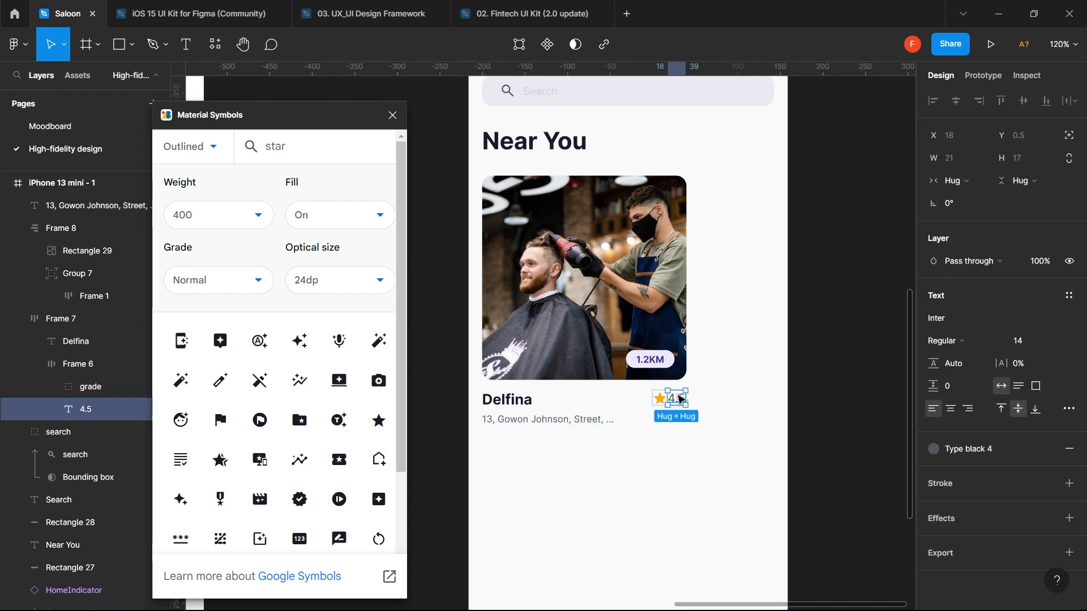
click(597, 422)
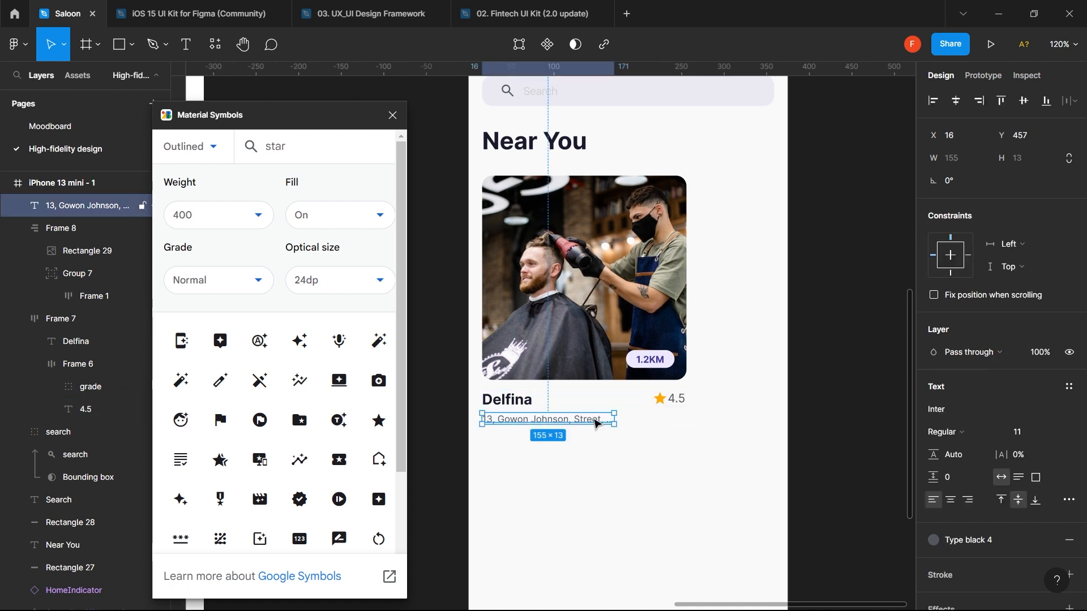
key(ctrl+z)
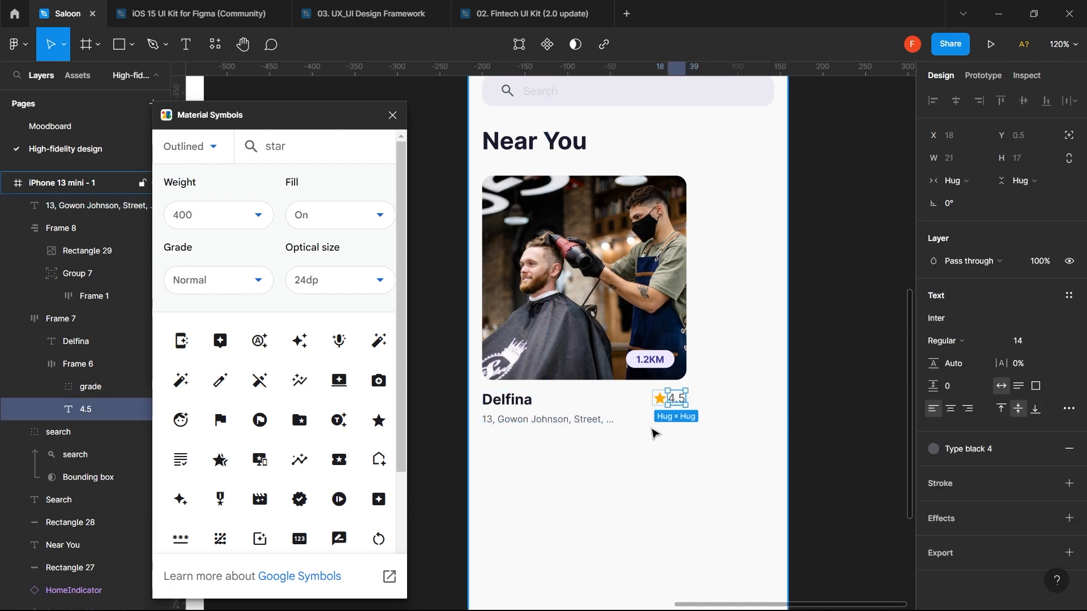
key(ctrl+z)
key(ctrl+z)
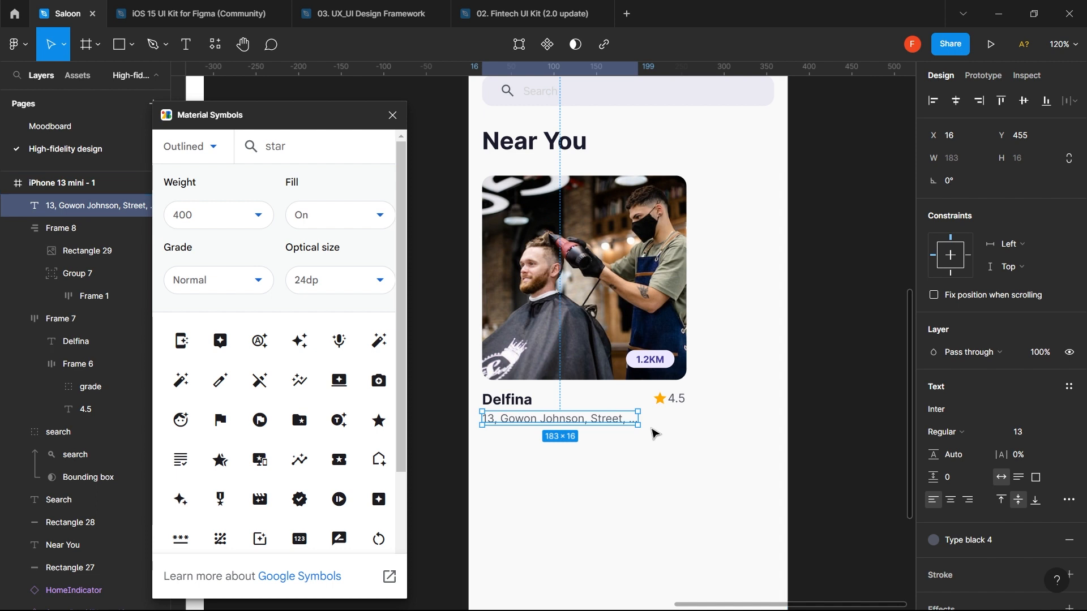
click(651, 443)
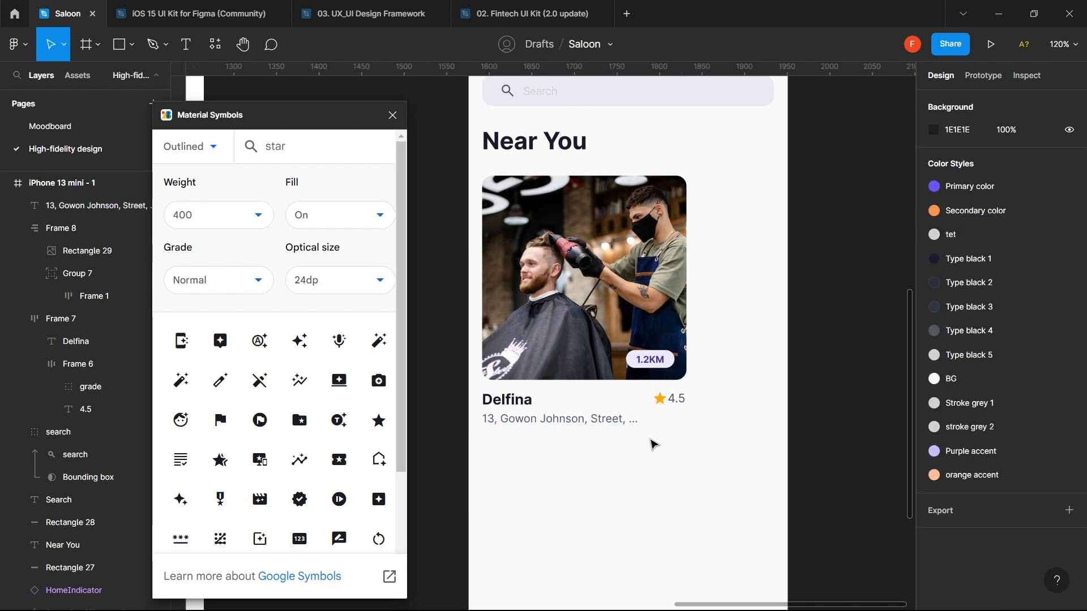
- Stack the name row and address in a vertical auto-layout frame with 4 px spacing
click(506, 411)
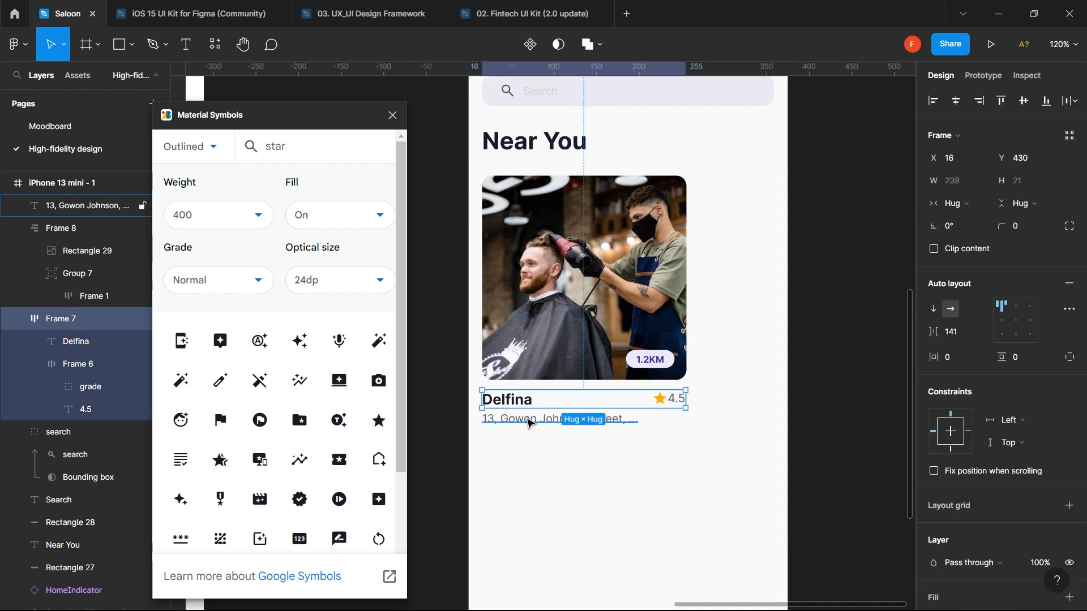
shift+click(528, 423)
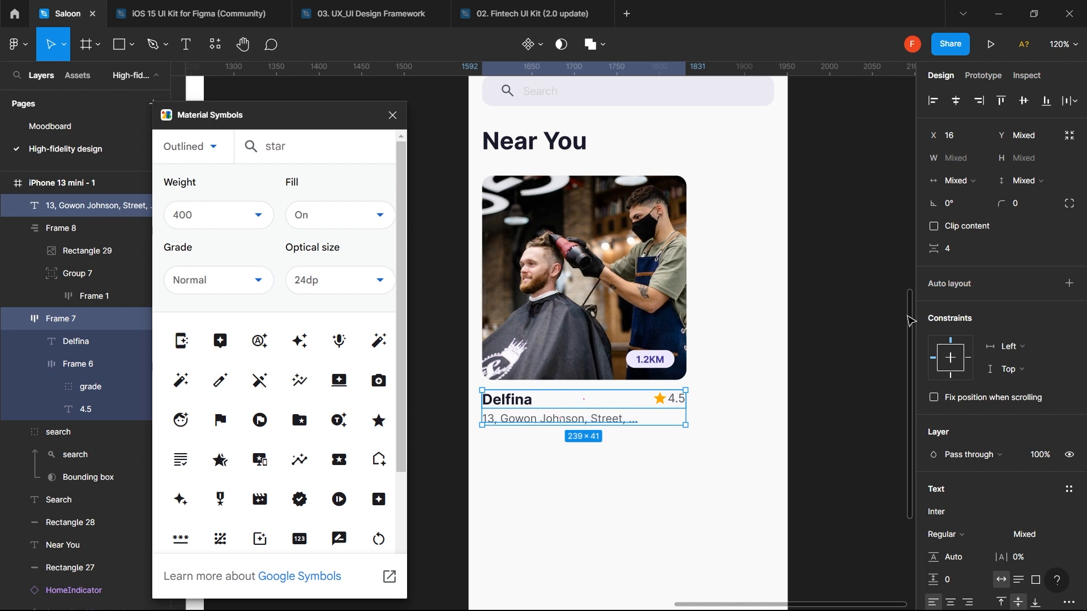
key(shift+a)
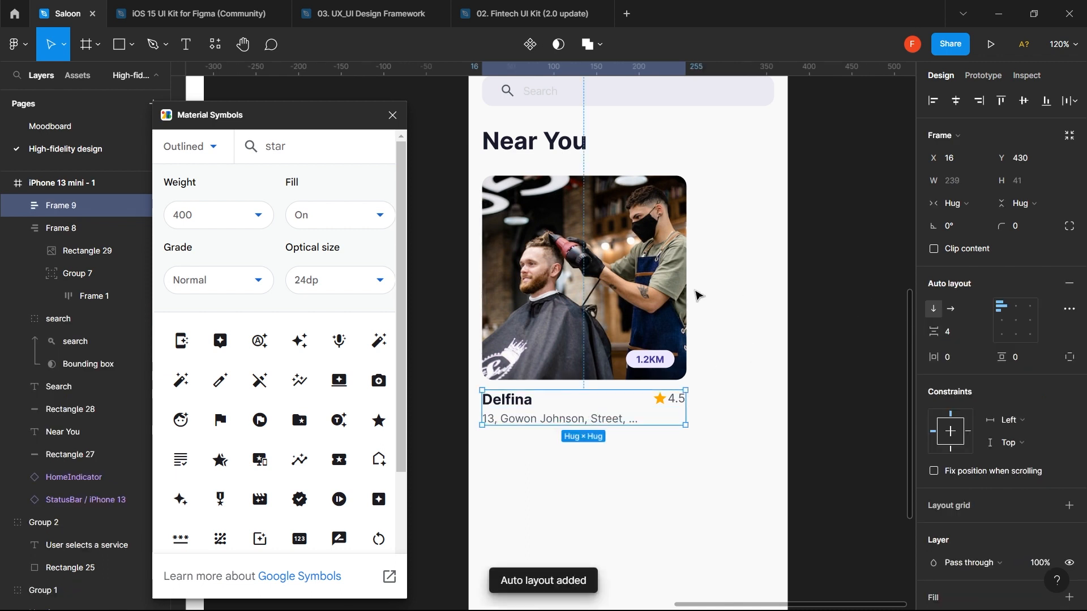
shift+click(644, 287)
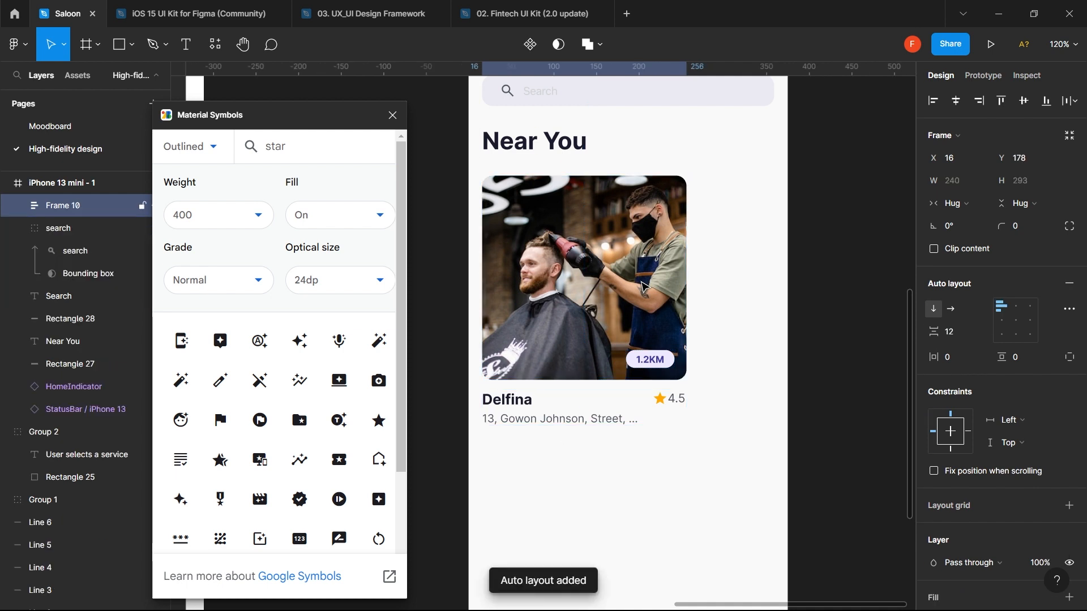
- Wrap photo and details into one card, duplicate it, and move the copy into iPhone 13 mini - 1
key(shift+a)
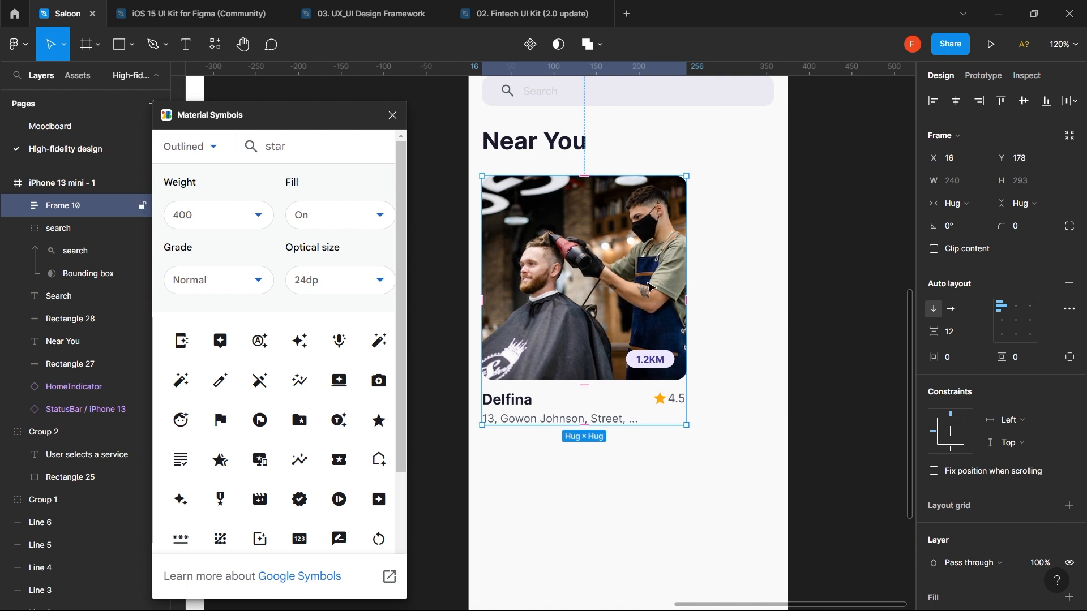
drag(653, 286, 881, 271)
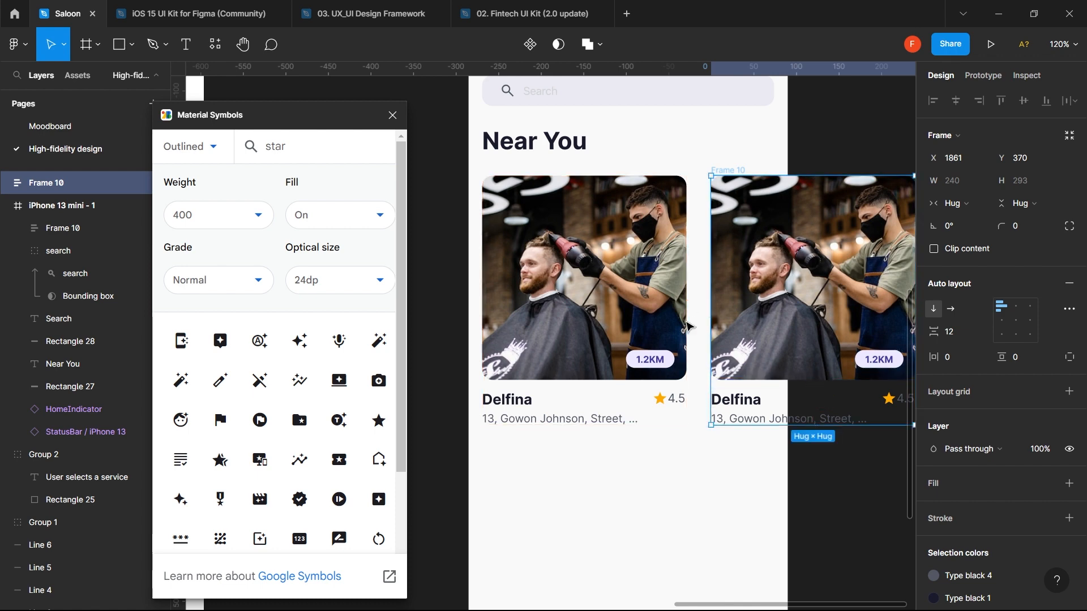
click(668, 327)
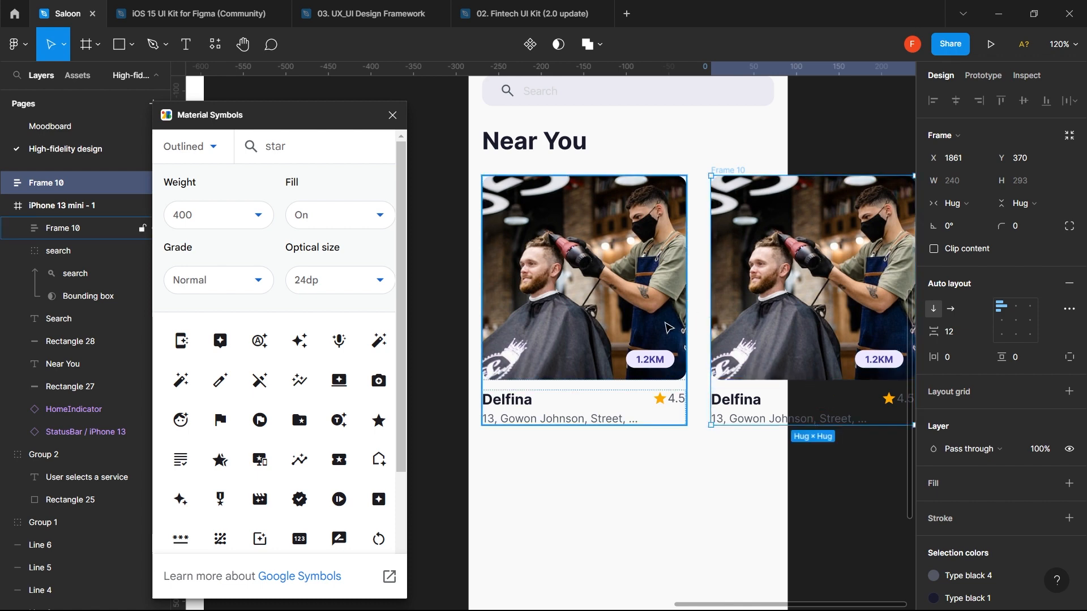
click(667, 463)
click(789, 328)
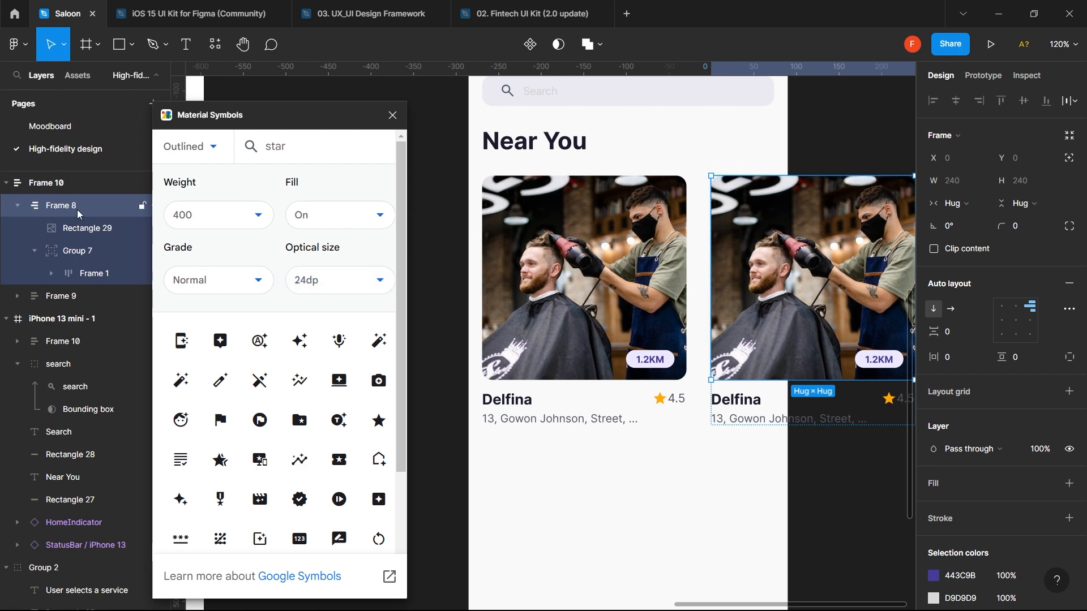
click(76, 183)
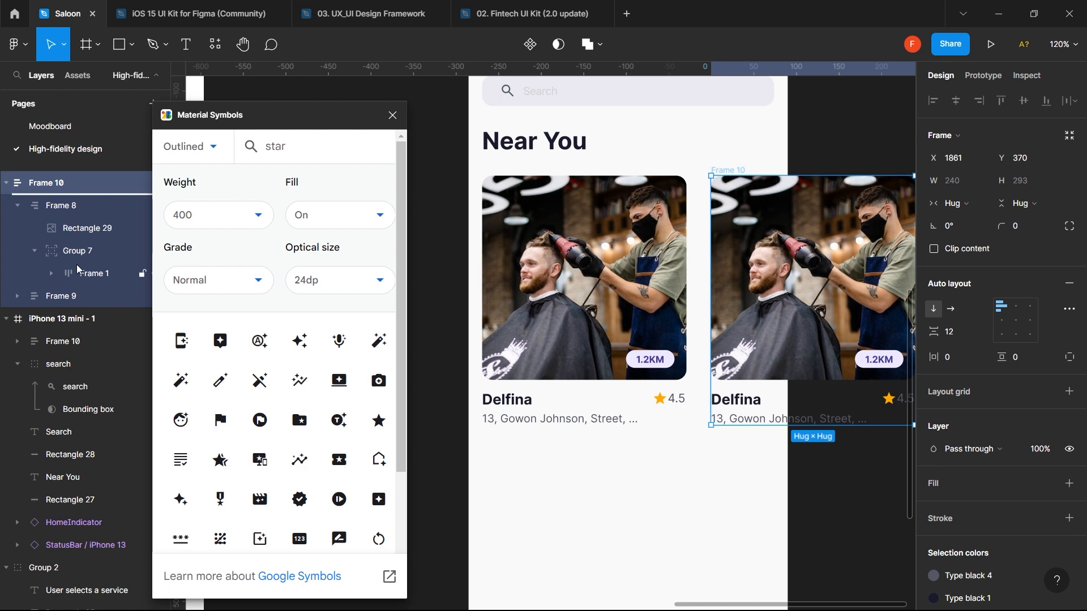
drag(62, 347, 61, 328)
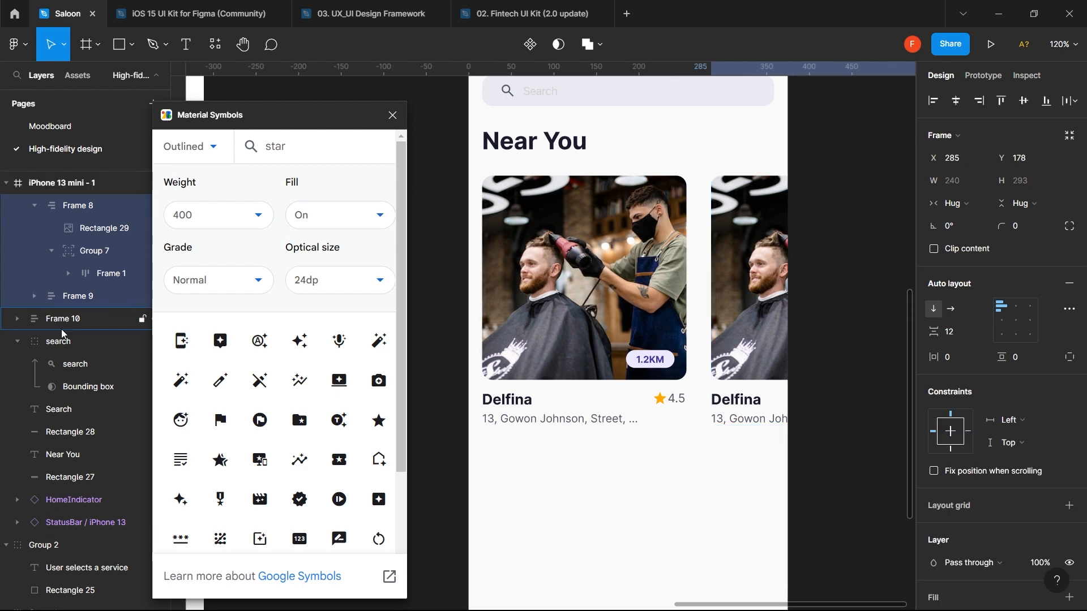
- Set the gap between the two Delfina cards to 24, after briefly trying 16
shift+click(684, 288)
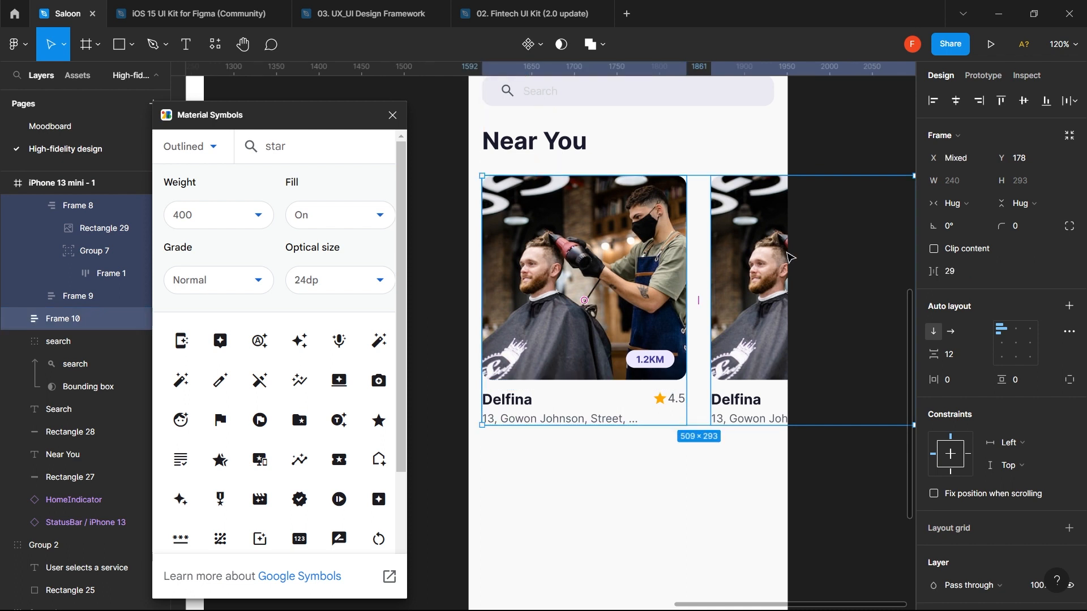
click(965, 276)
text(24)
key(Return)
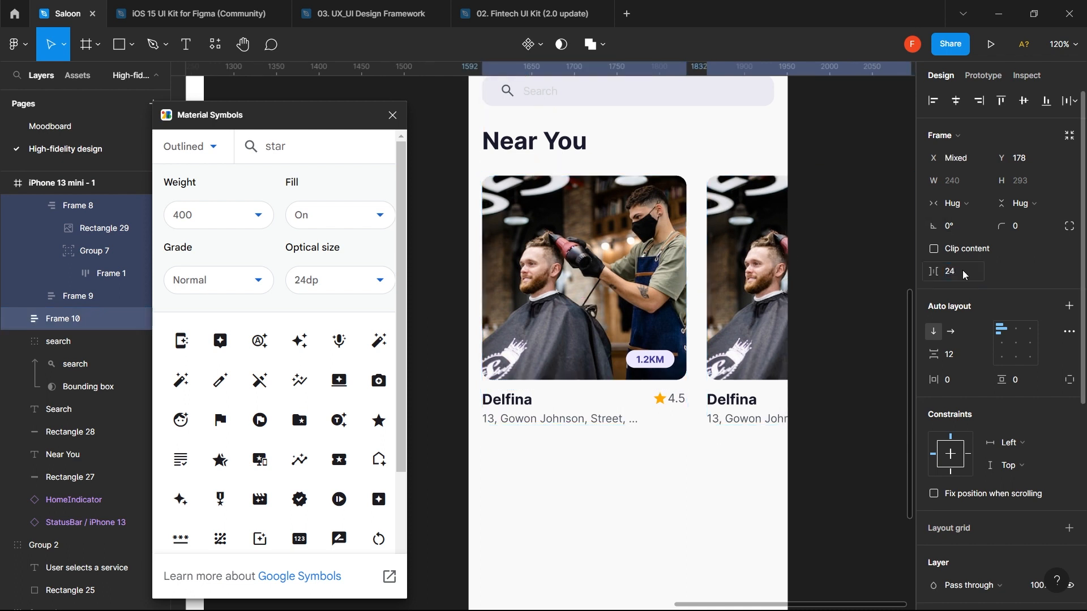
click(962, 270)
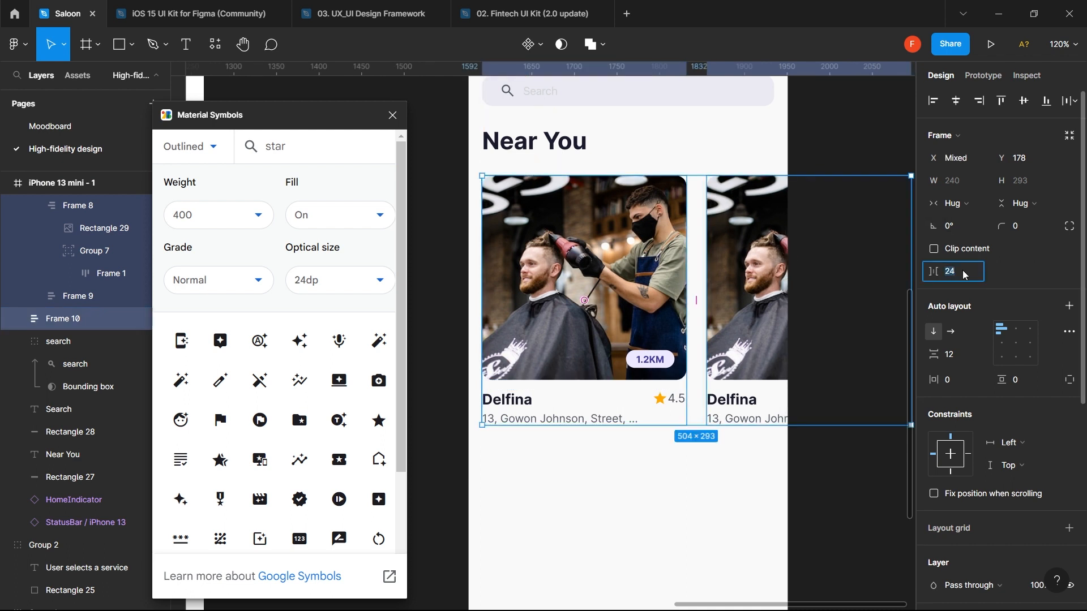
text(16)
key(Return)
click(963, 270)
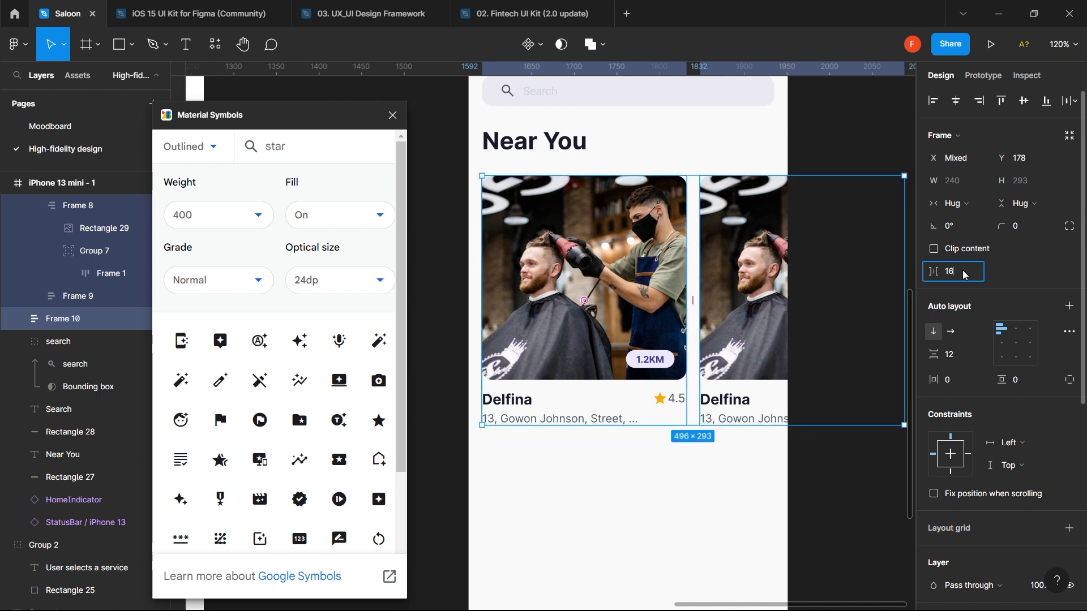
text(24)
key(Return)
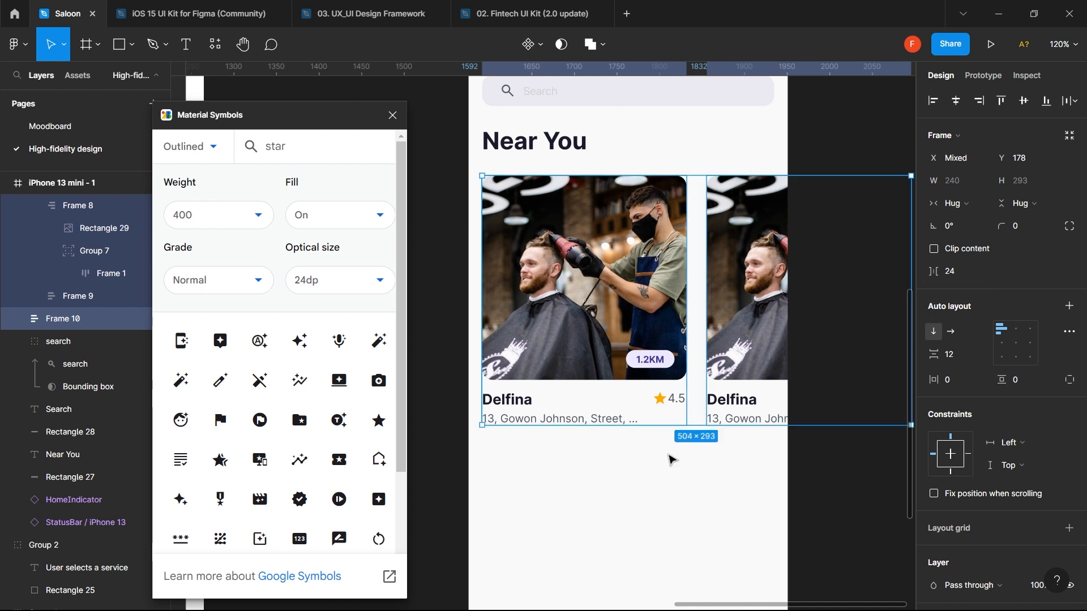
click(661, 464)
ctrl+click(746, 314)
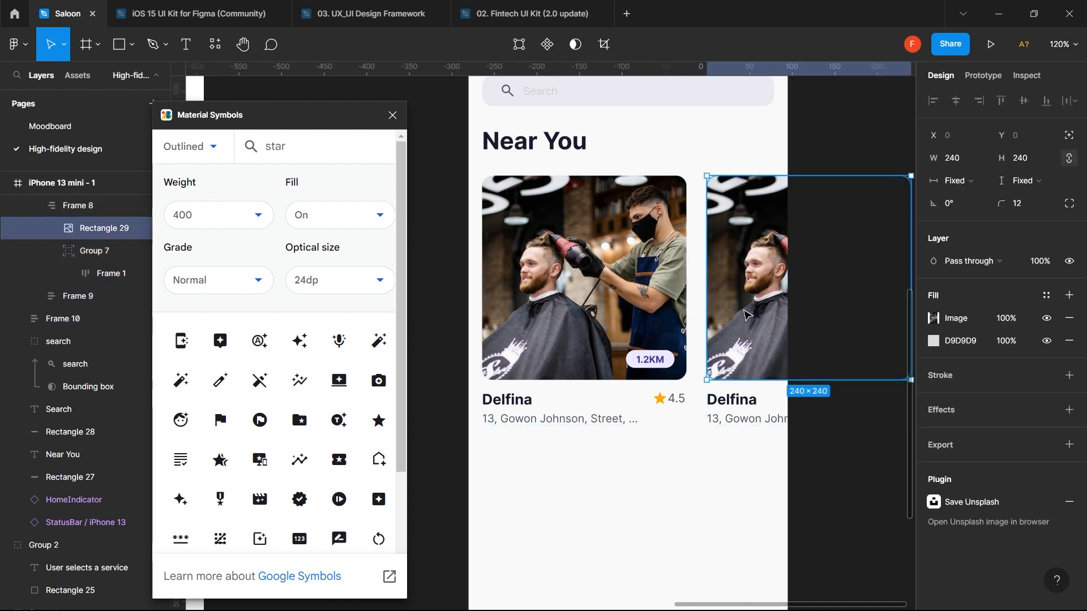
- Close the Material Symbols window and launch the Unsplash plugin
click(215, 46)
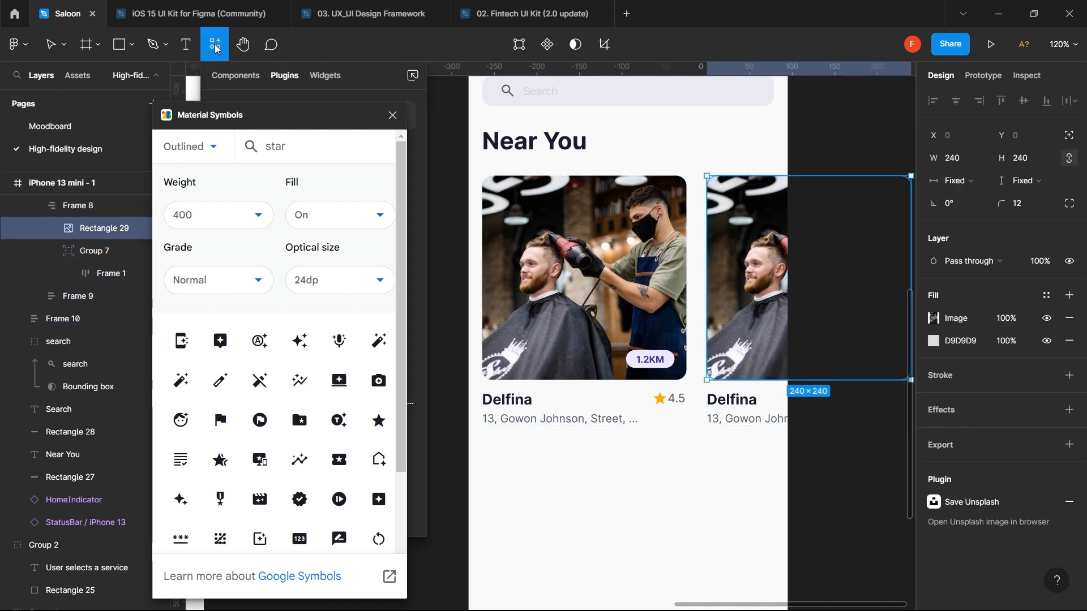
click(393, 117)
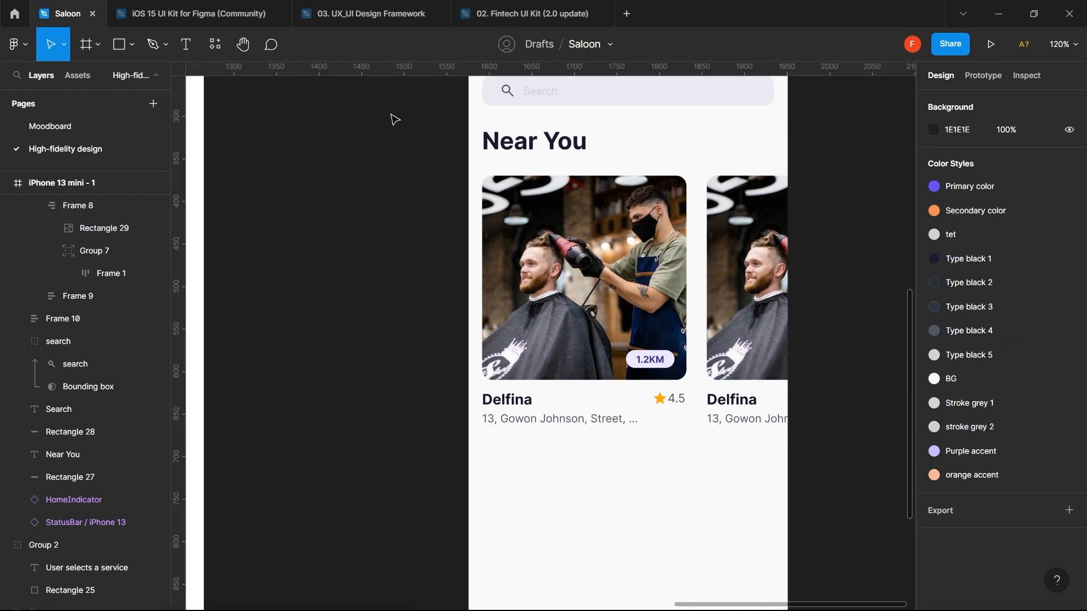
click(225, 49)
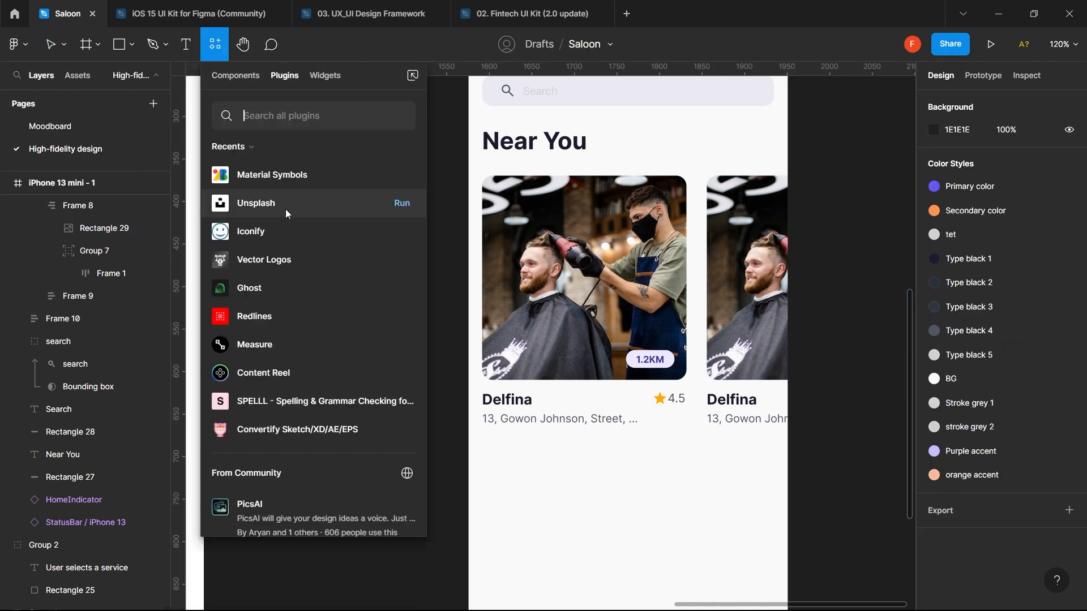
click(400, 205)
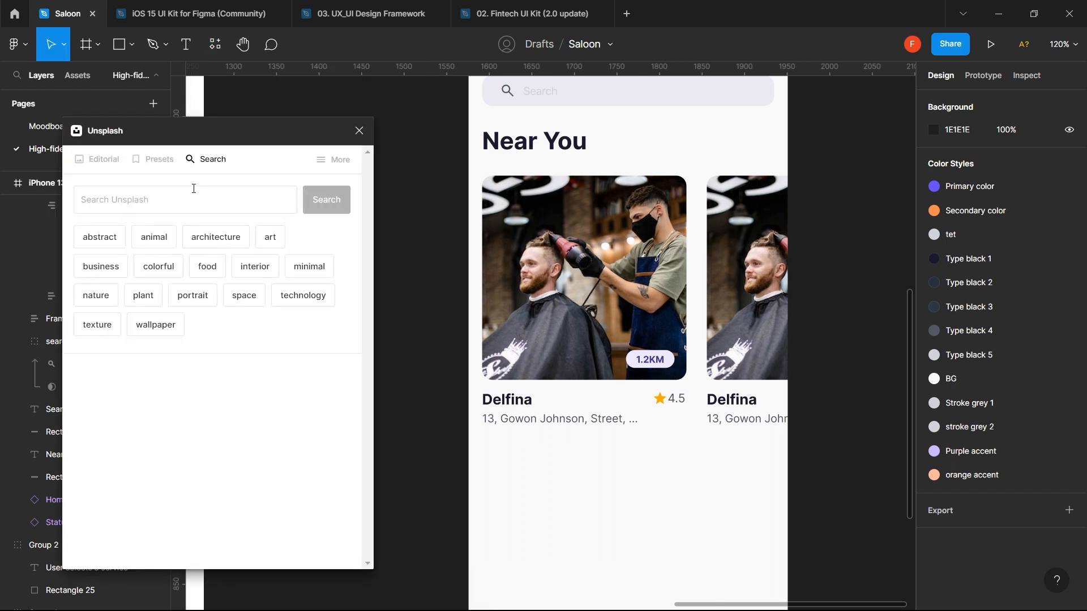
- Search Unsplash for salon photos and fill the second card's image with one
click(192, 196)
text(salon)
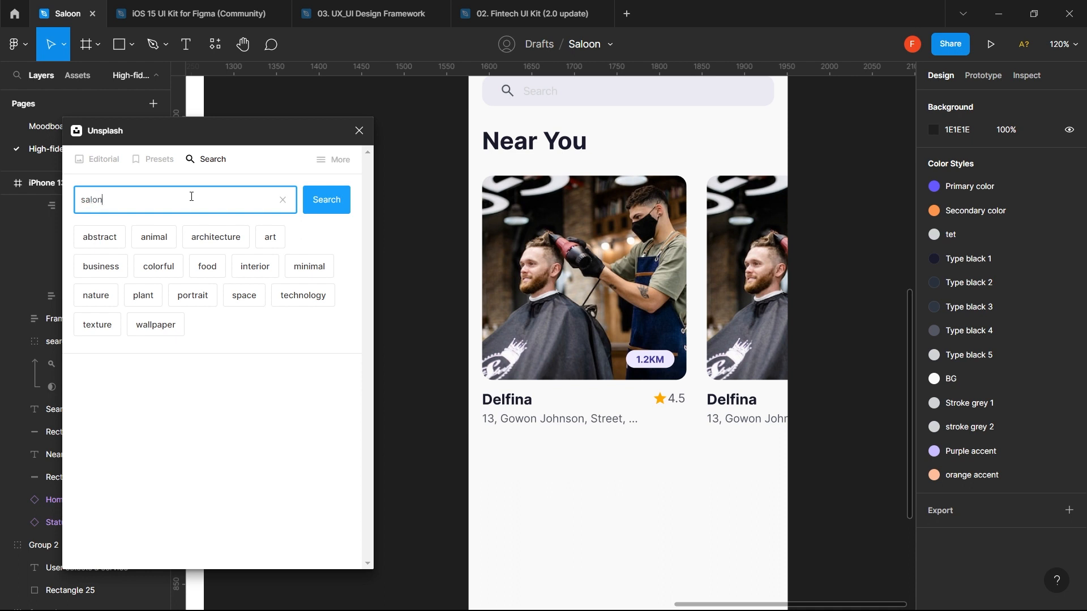
key(Return)
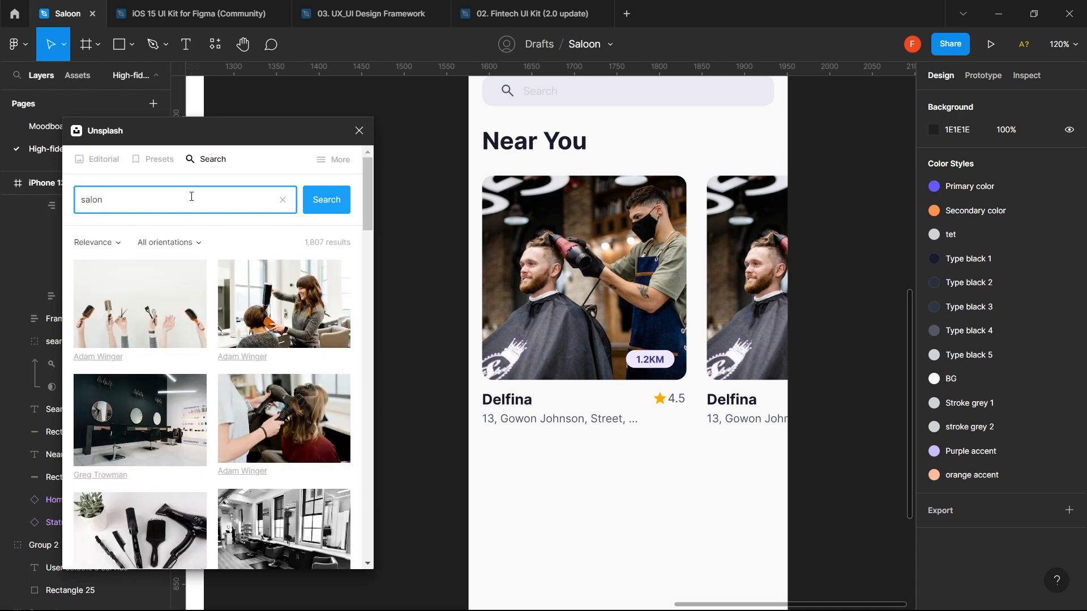
scroll(207, 404, down, 3)
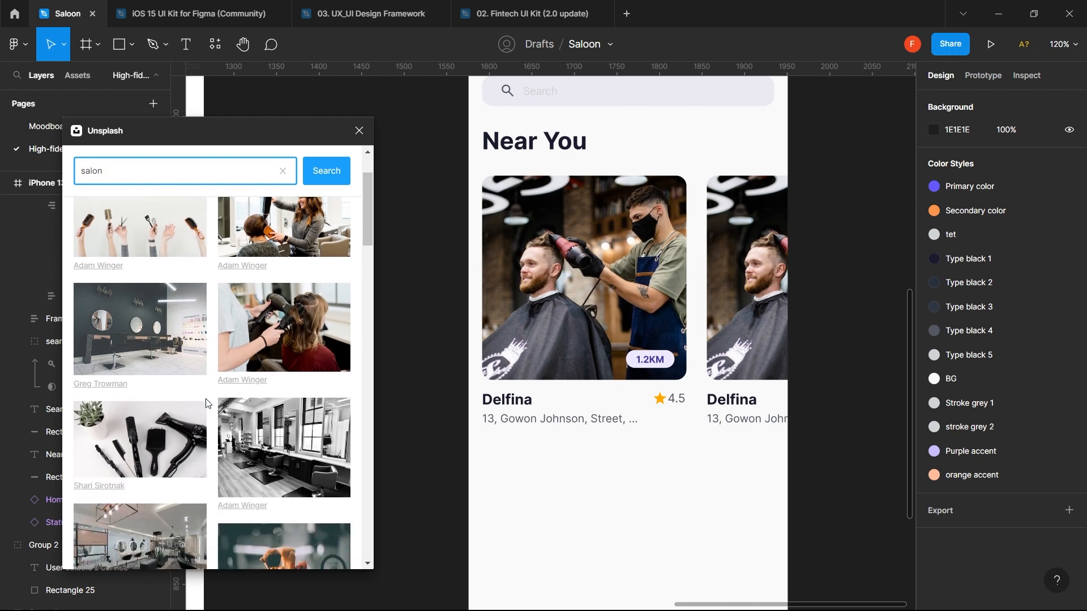
scroll(207, 403, down, 5)
click(269, 299)
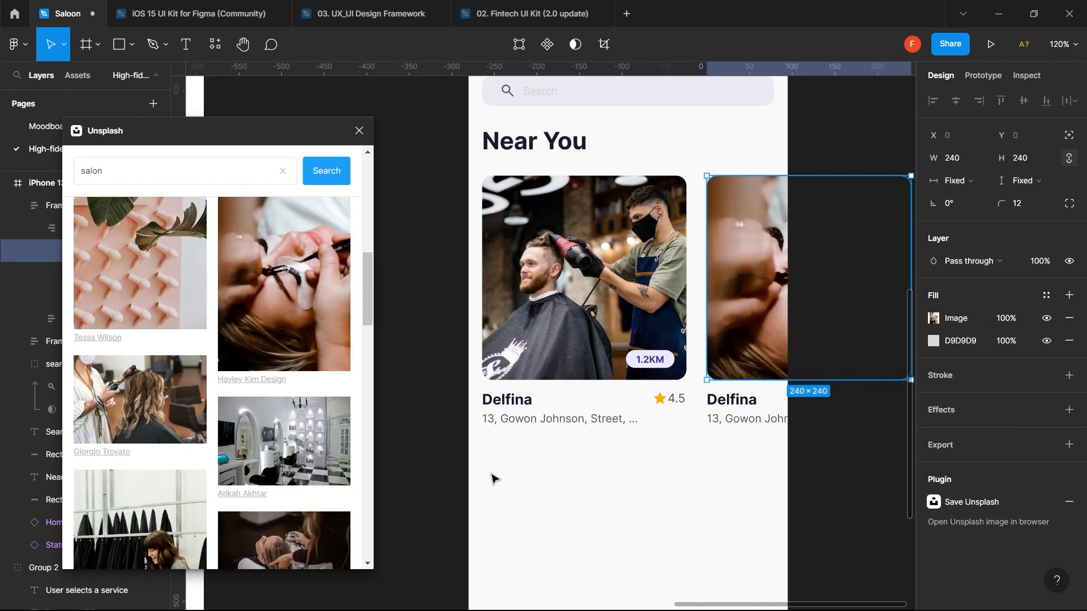
click(549, 520)
scroll(572, 360, down, 5)
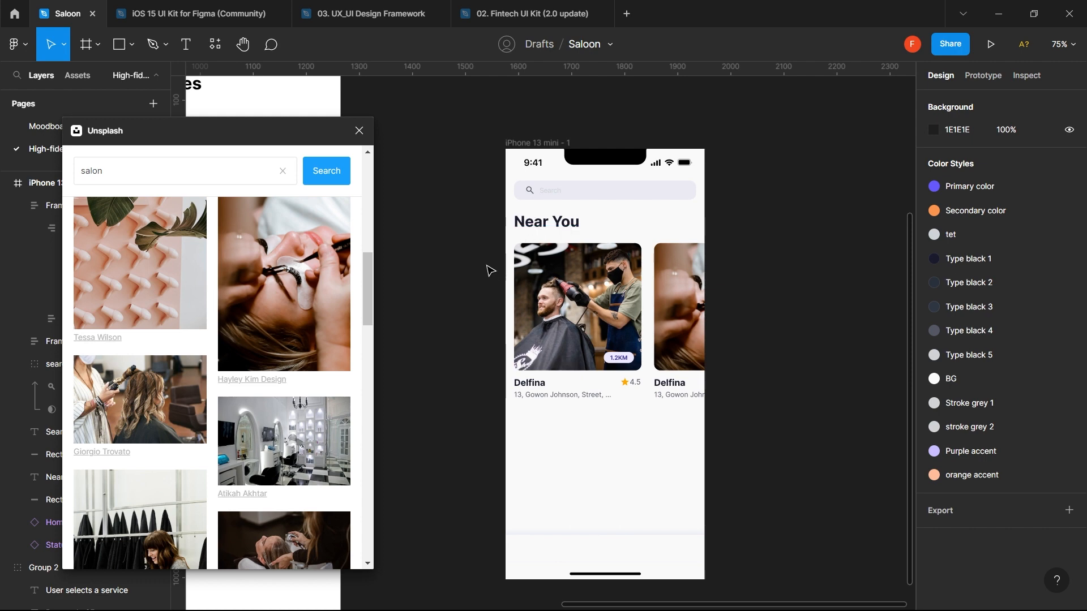
- Duplicate the Near You heading and cards below the original row
drag(492, 226, 744, 424)
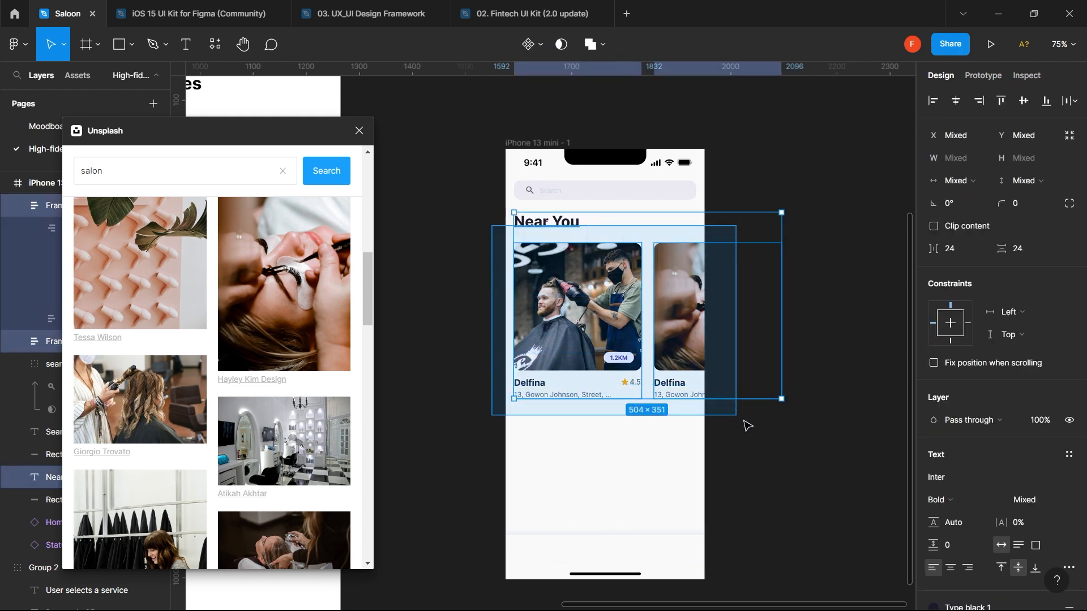
drag(689, 337, 667, 532)
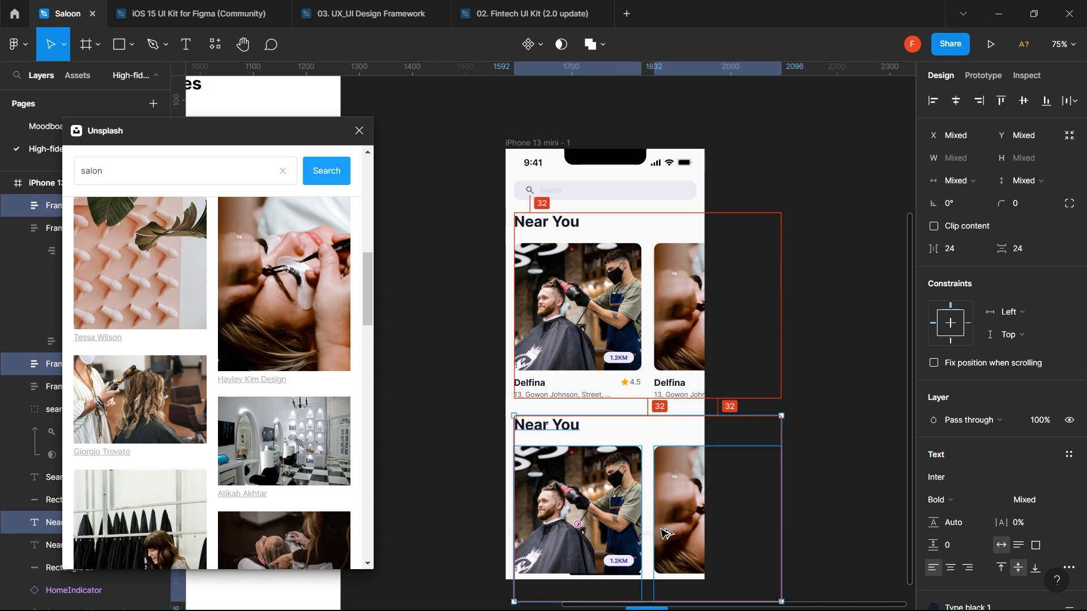
click(791, 406)
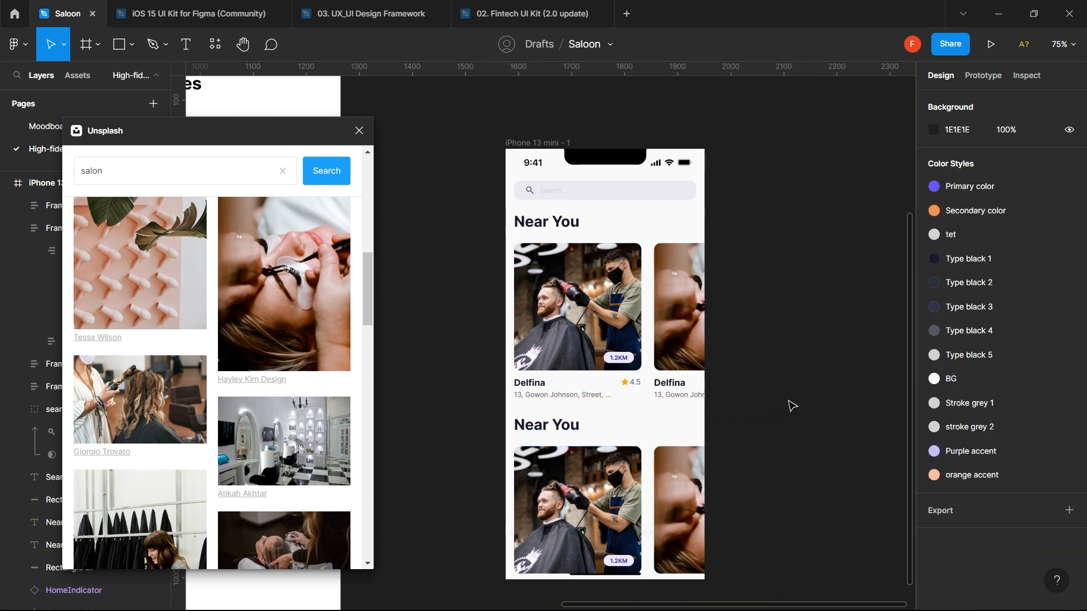
- Retitle the copied heading 'Most Visted' and close the Unsplash window
double_click(560, 428)
text(Mo)
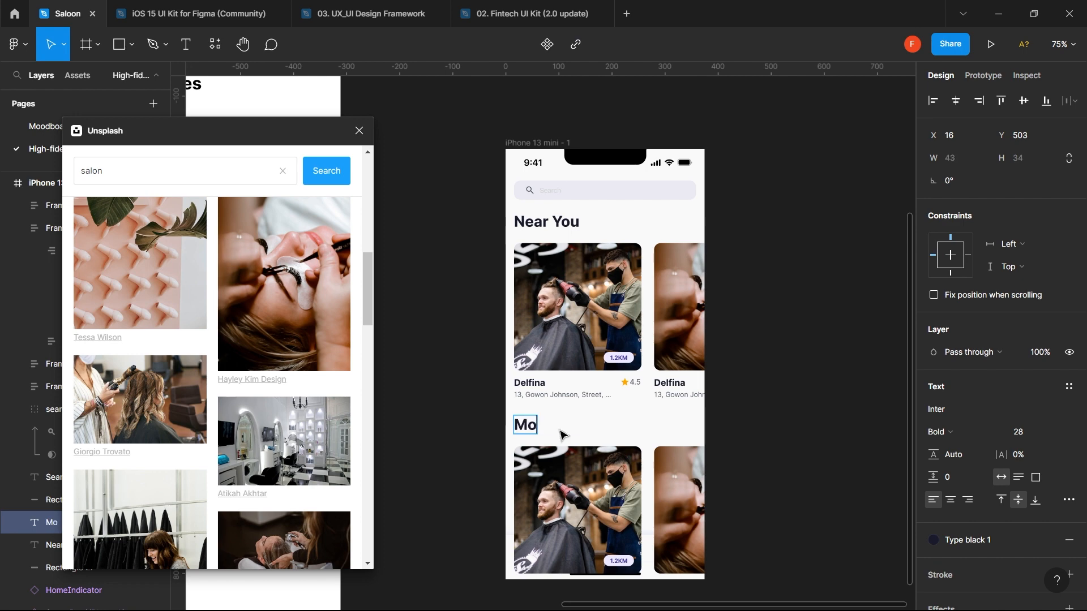
text(st Vi)
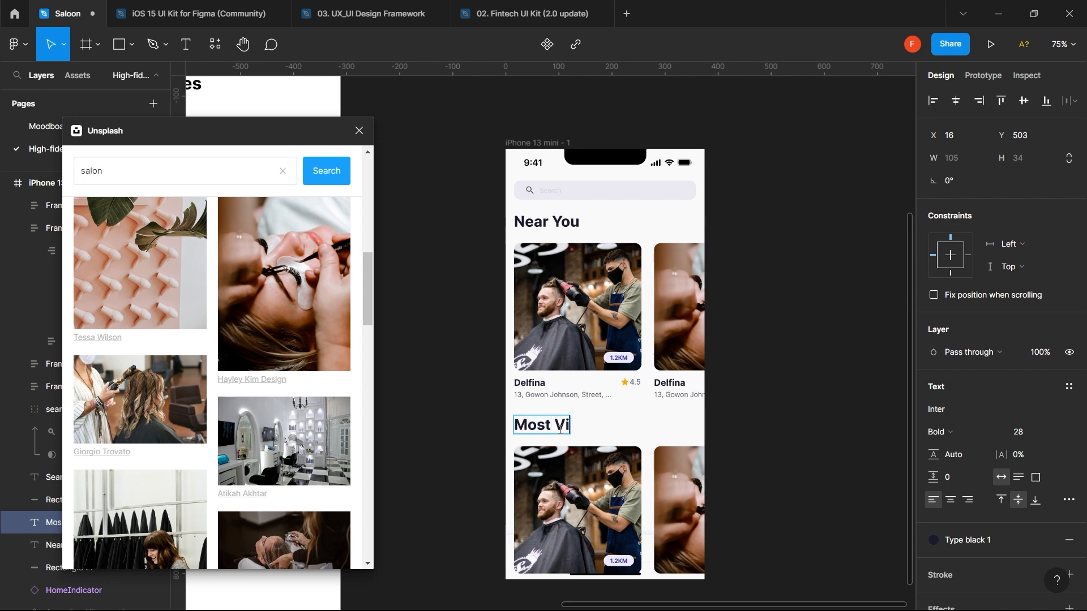
text(sted)
key(Escape)
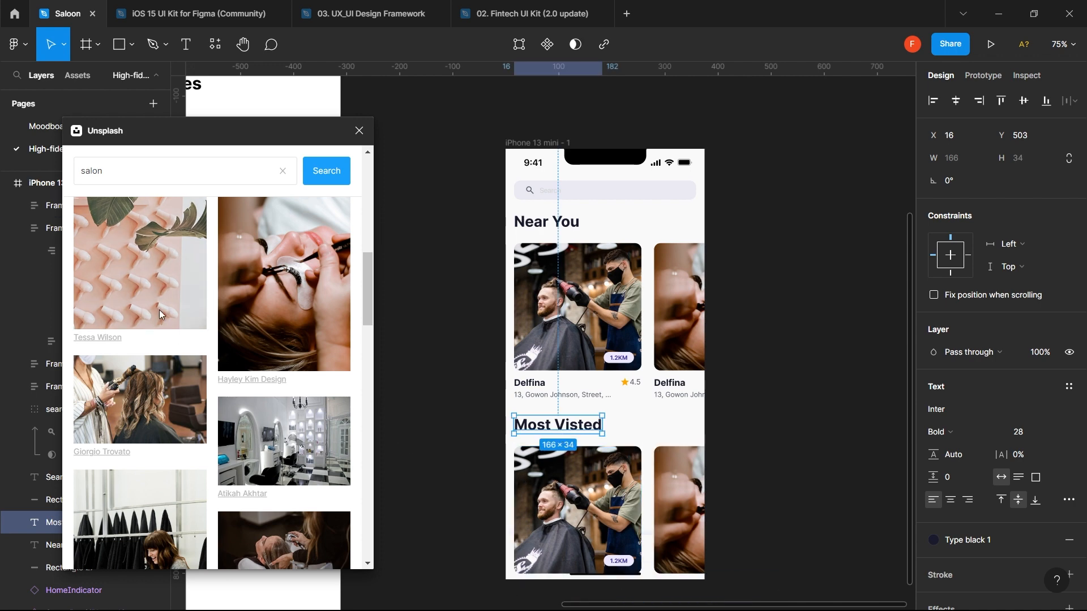
click(357, 132)
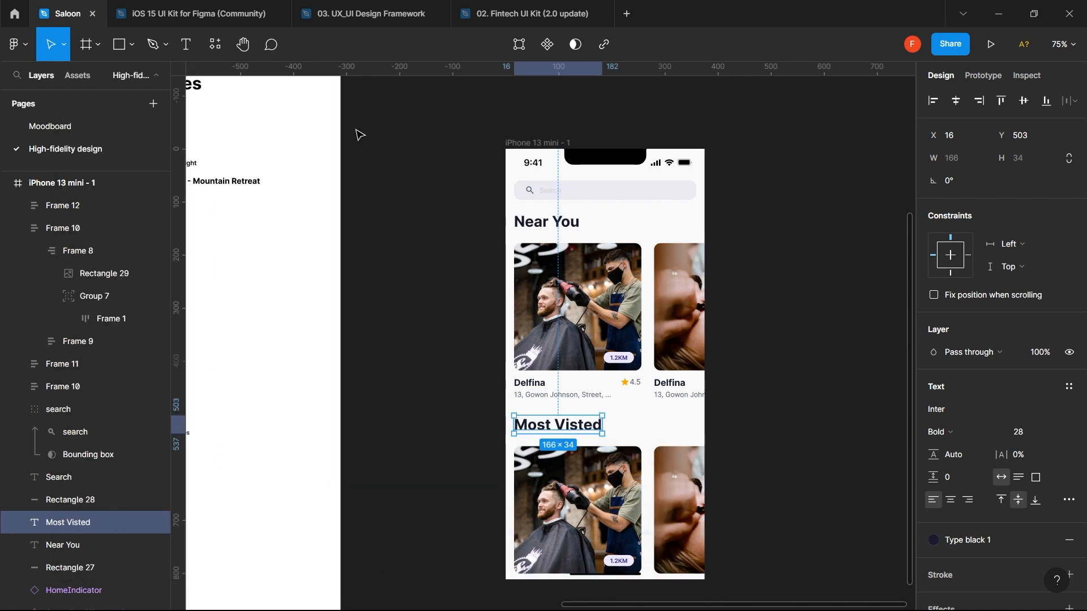
- Bring the home indicator bar and its white strip in front of the salon cards
click(515, 575)
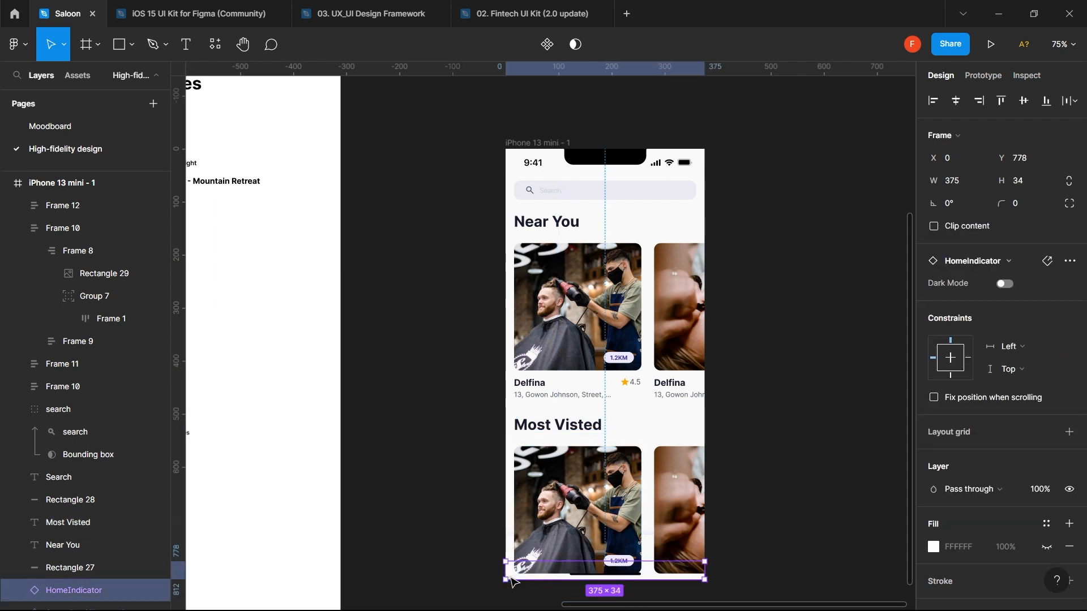
shift+click(511, 546)
key(ctrl+shift+bracketright)
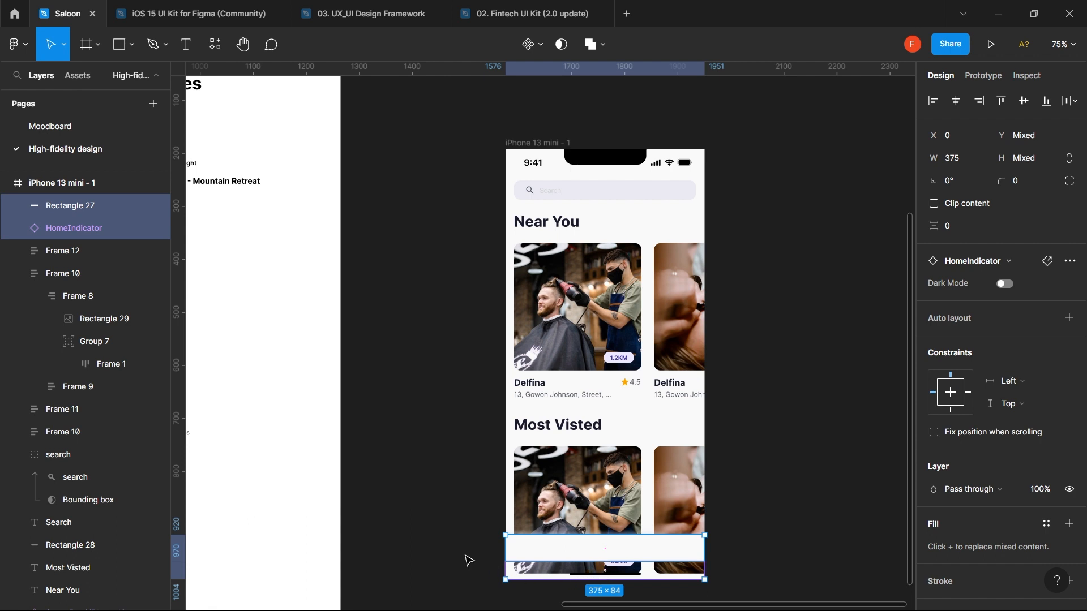
click(441, 545)
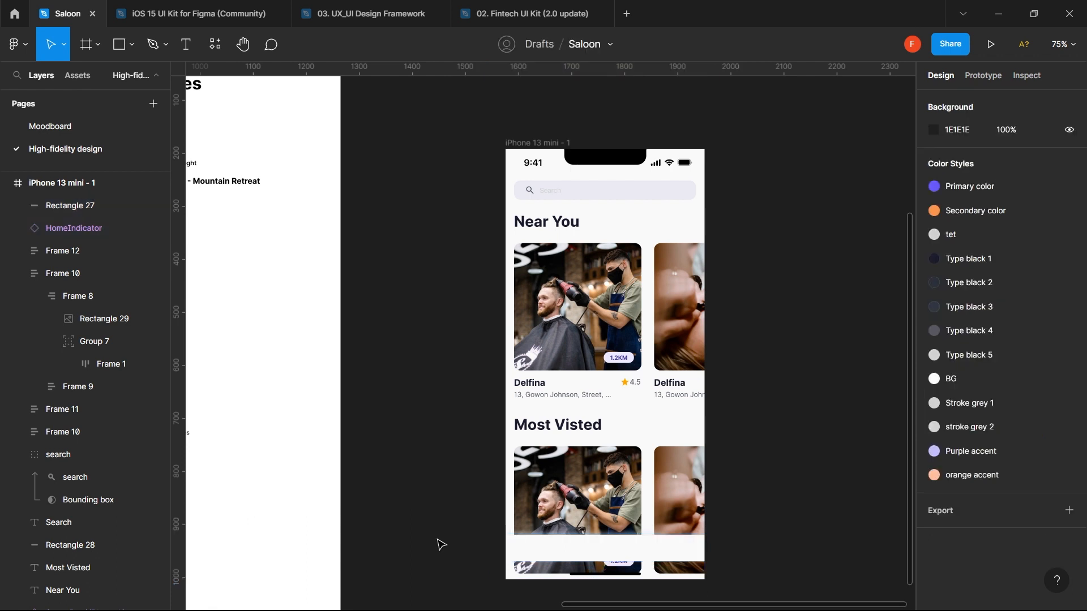
- Make the home indicator's hidden white FFFFFF fill visible
click(573, 580)
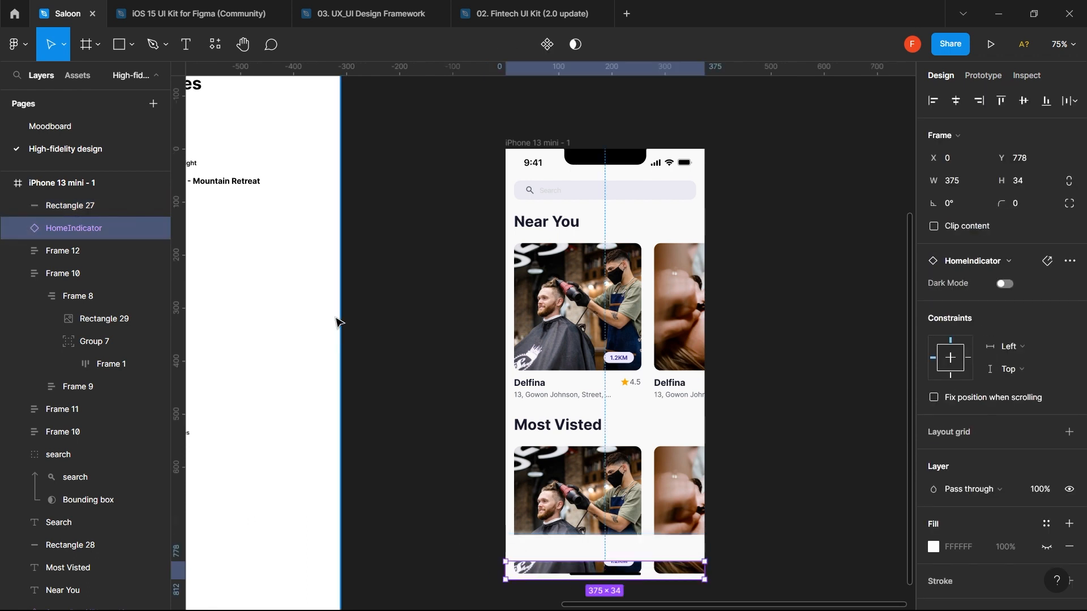
click(1048, 547)
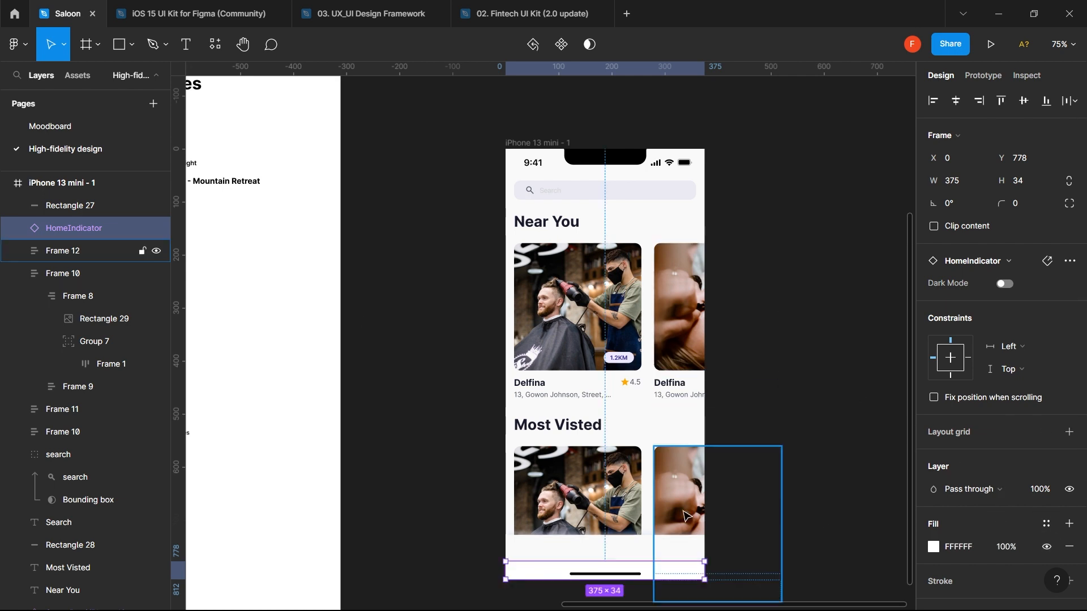
click(602, 434)
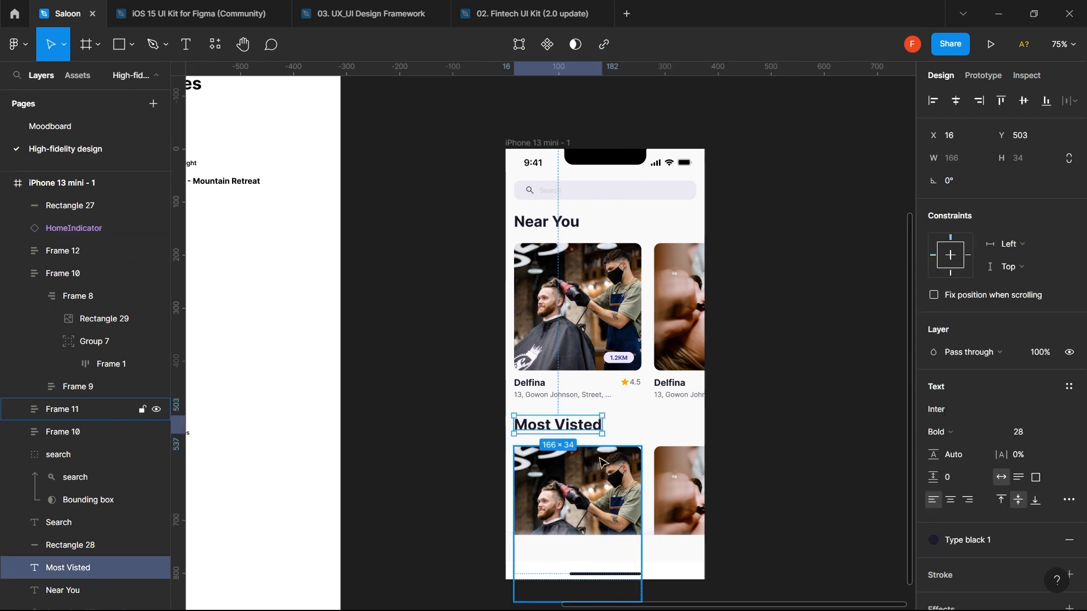
- Nudge the two Most Visted cards up to sit 16 px below their heading
click(604, 473)
shift+click(681, 482)
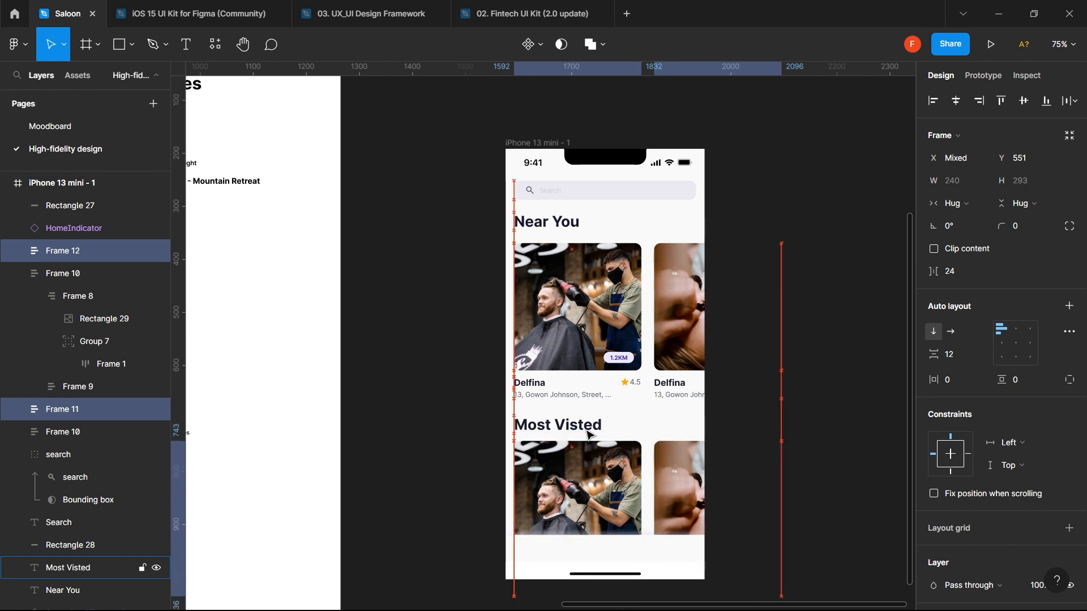
key(shift+Up)
key(Down)
key(Down)
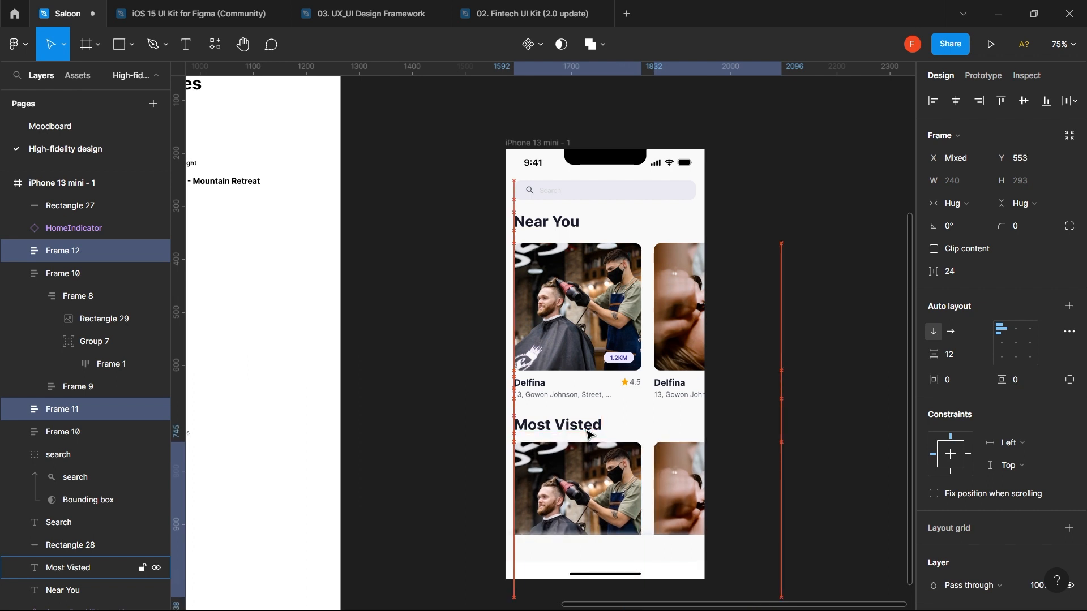
- Move the Most Visted heading and cards up together, checking the gap below Near You
click(614, 322)
shift+click(692, 346)
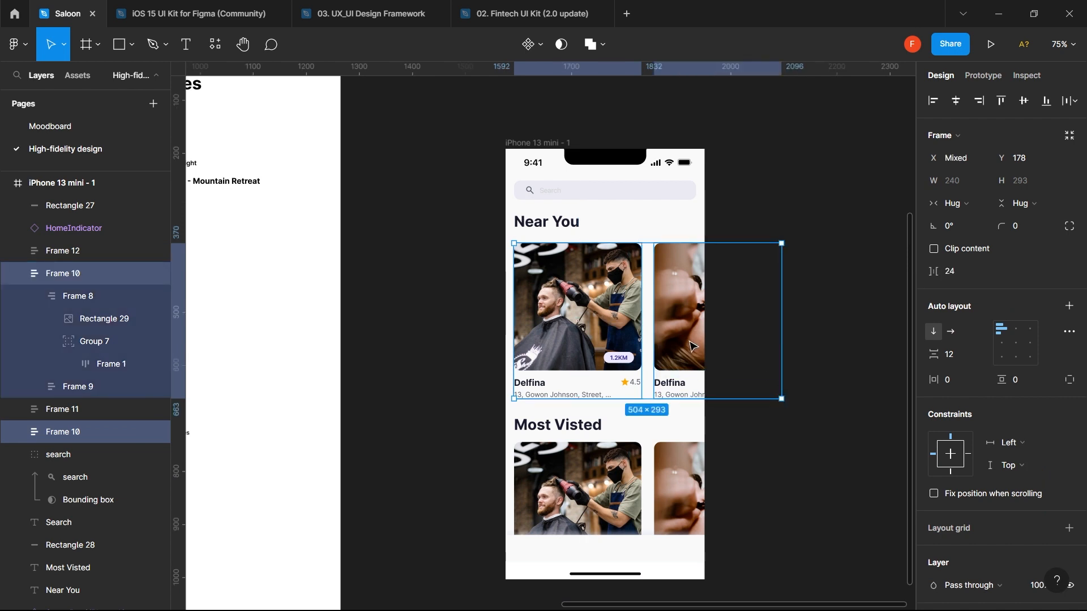
shift+click(591, 429)
shift+click(594, 452)
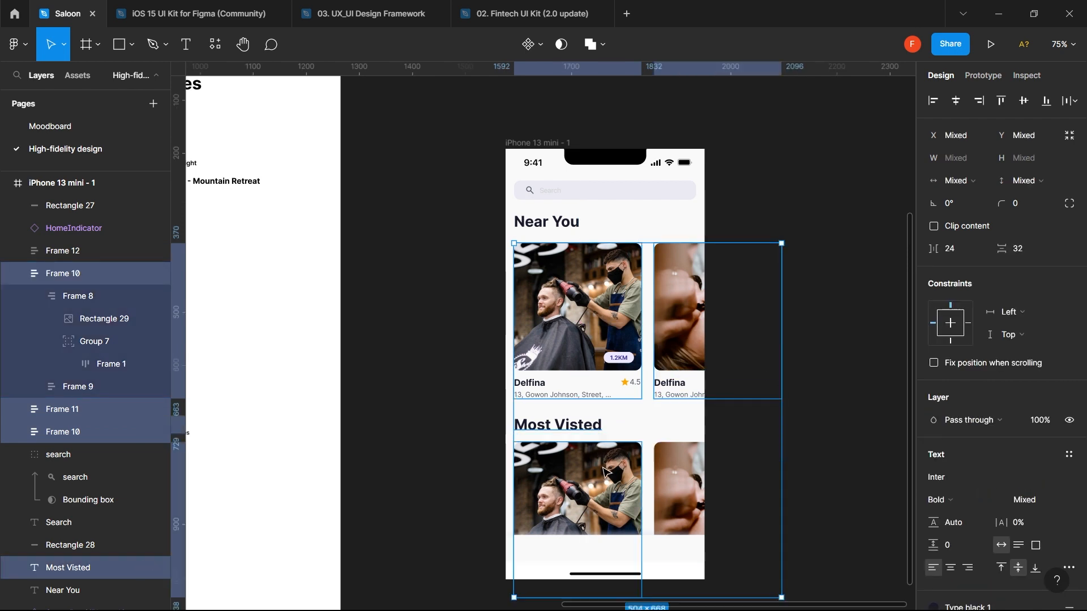
shift+click(679, 480)
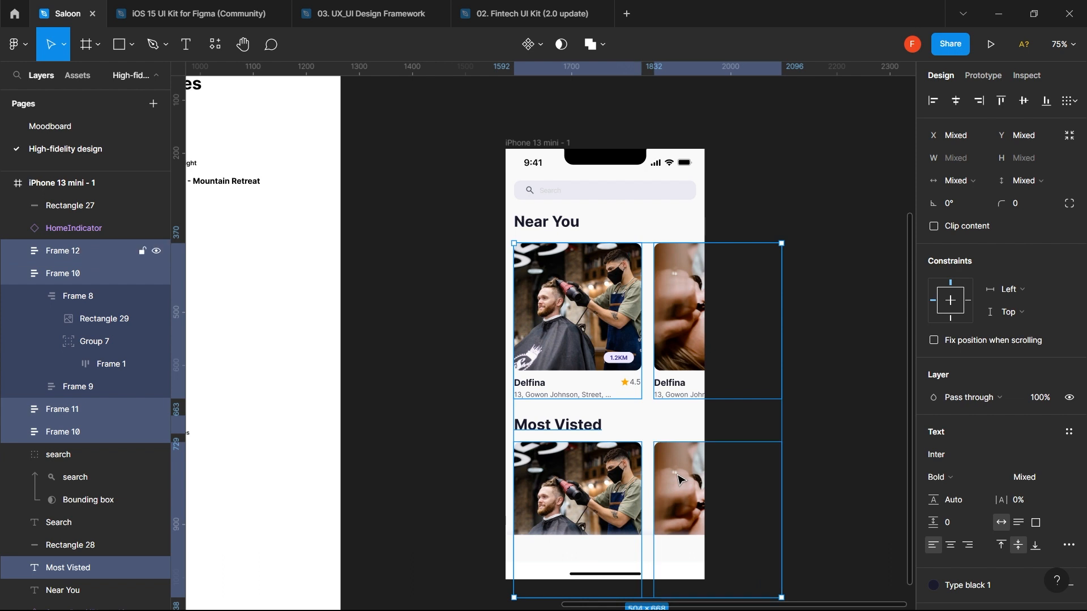
key(shift+Up)
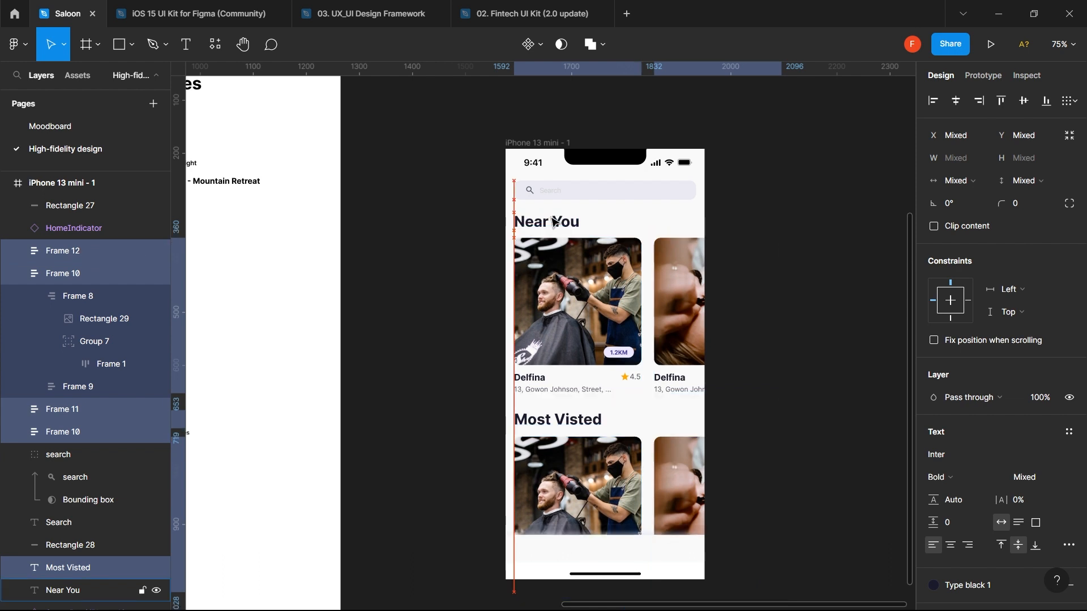
key(alt)
key(Down)
key(Down)
key(alt)
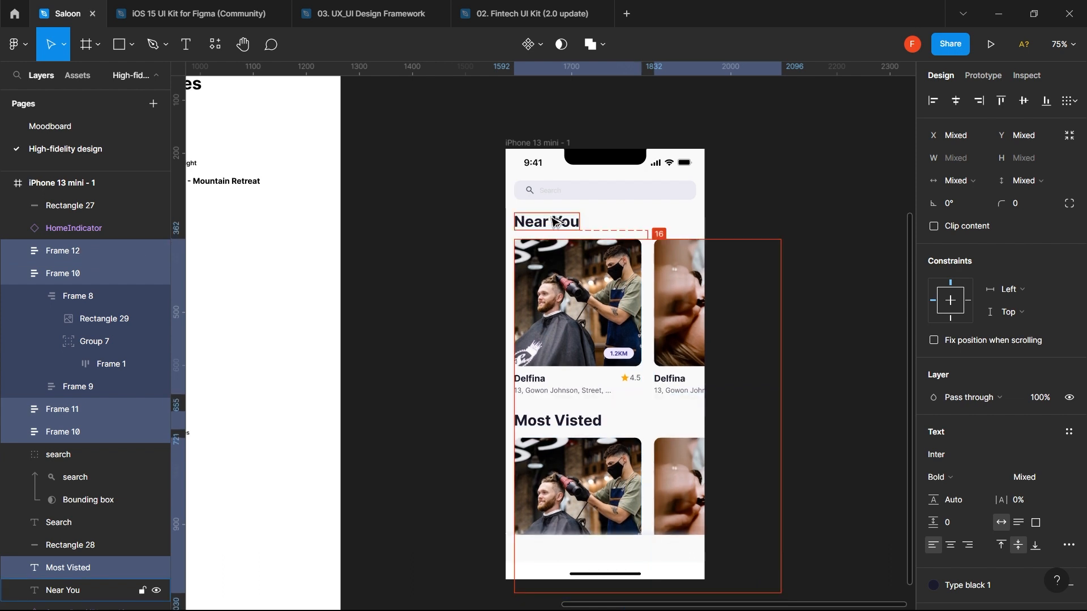
click(446, 354)
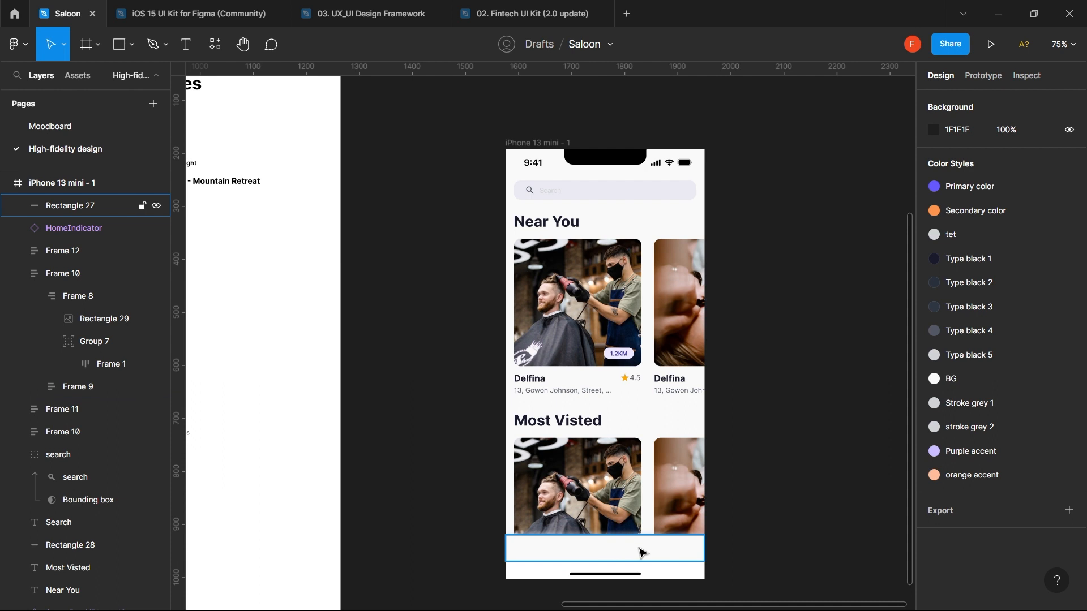
- Eyedrop the off-white F9F9F9 screen background into the home indicator bar's fill
click(678, 572)
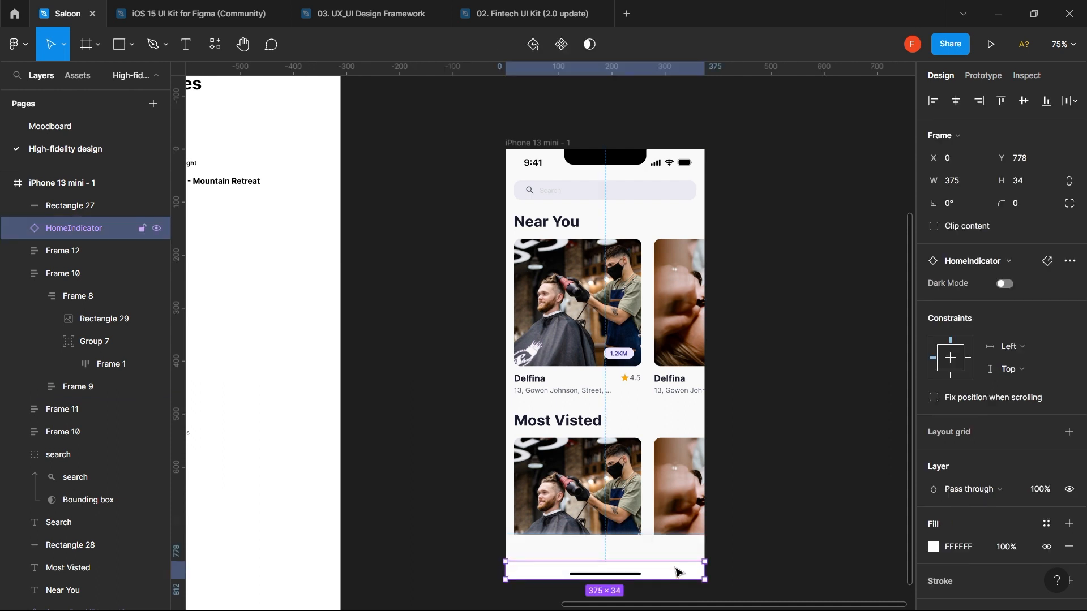
key(i)
click(672, 544)
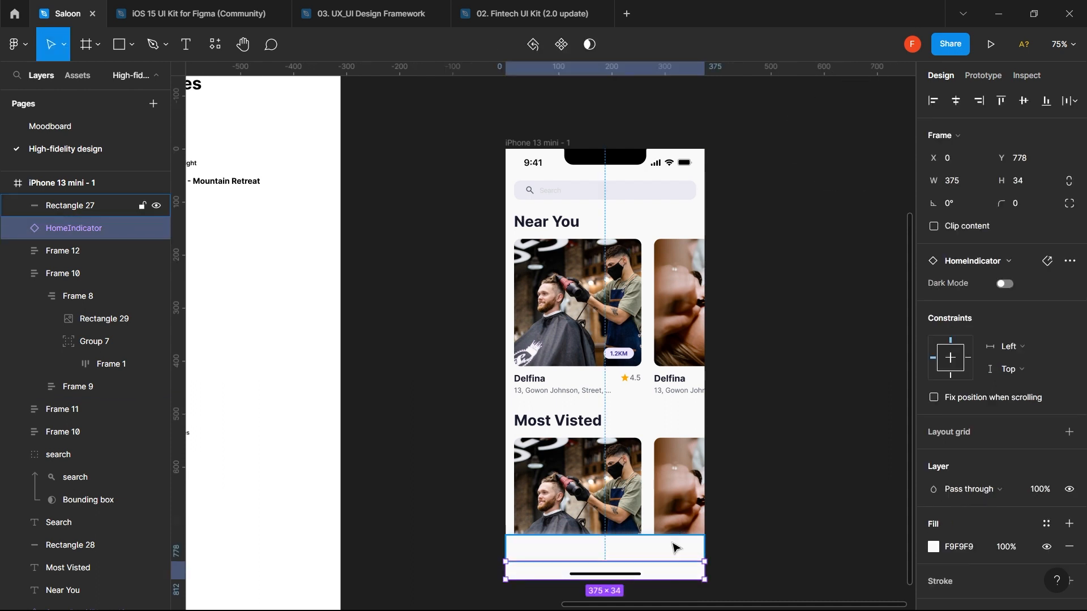
click(437, 542)
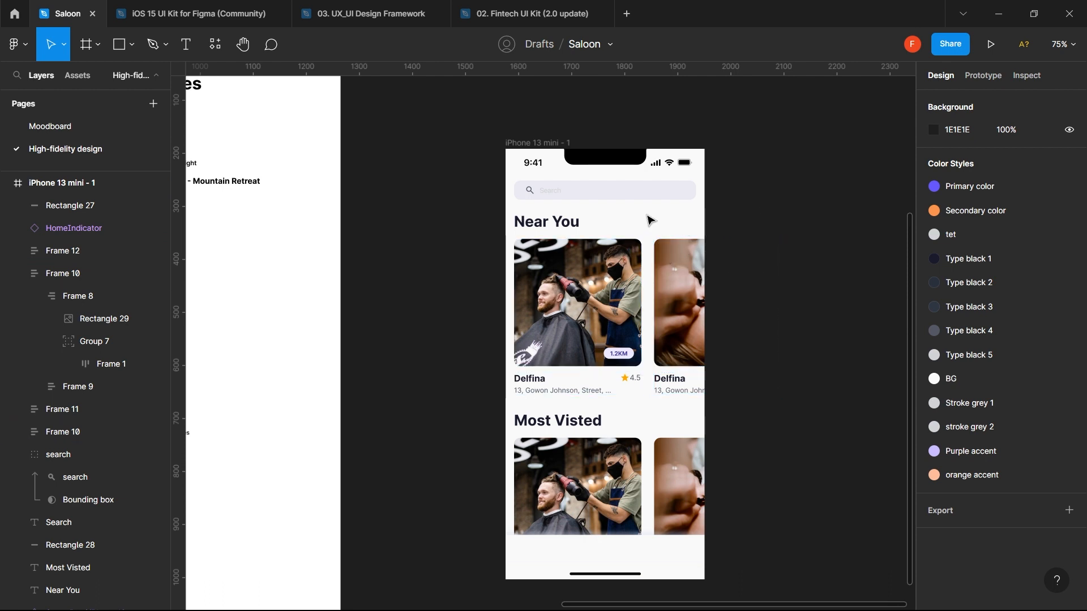
- Duplicate the Near You heading to X 212 and retype the copy as 'See all'
click(570, 226)
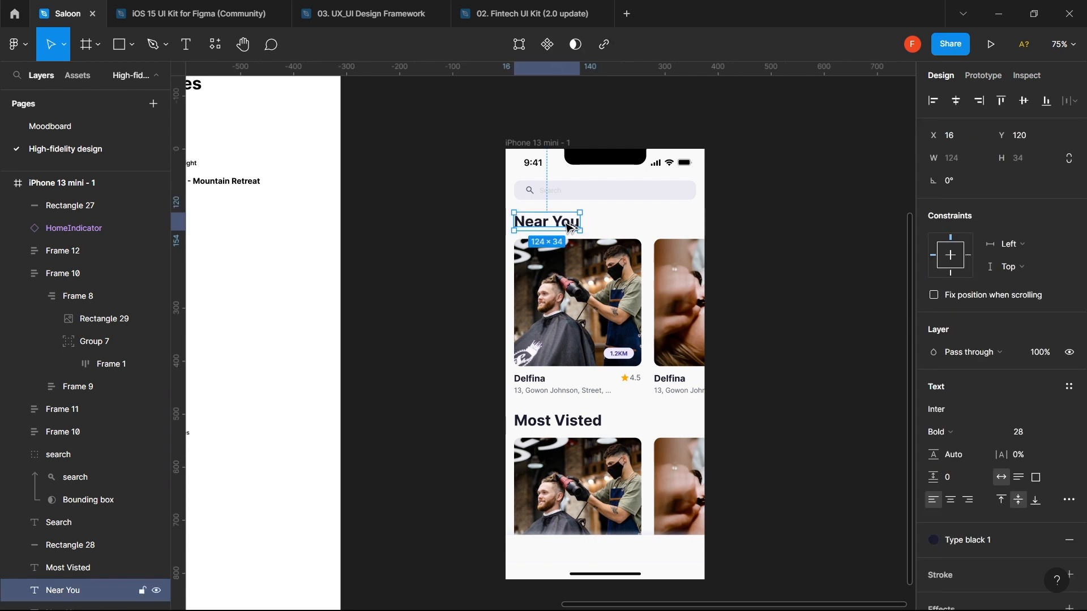
drag(570, 226, 674, 220)
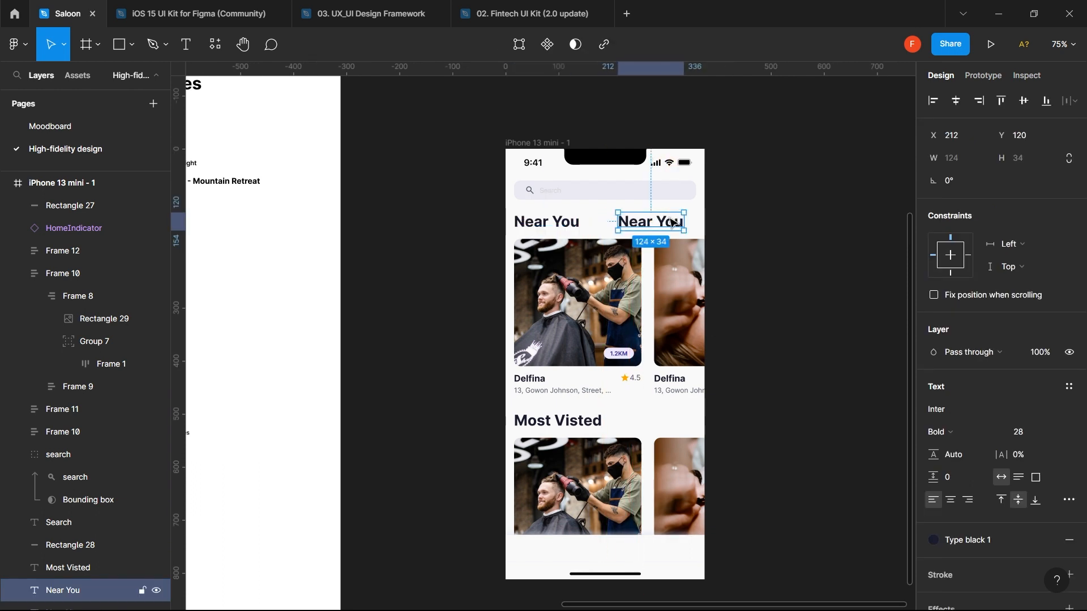
double_click(672, 223)
text(Se)
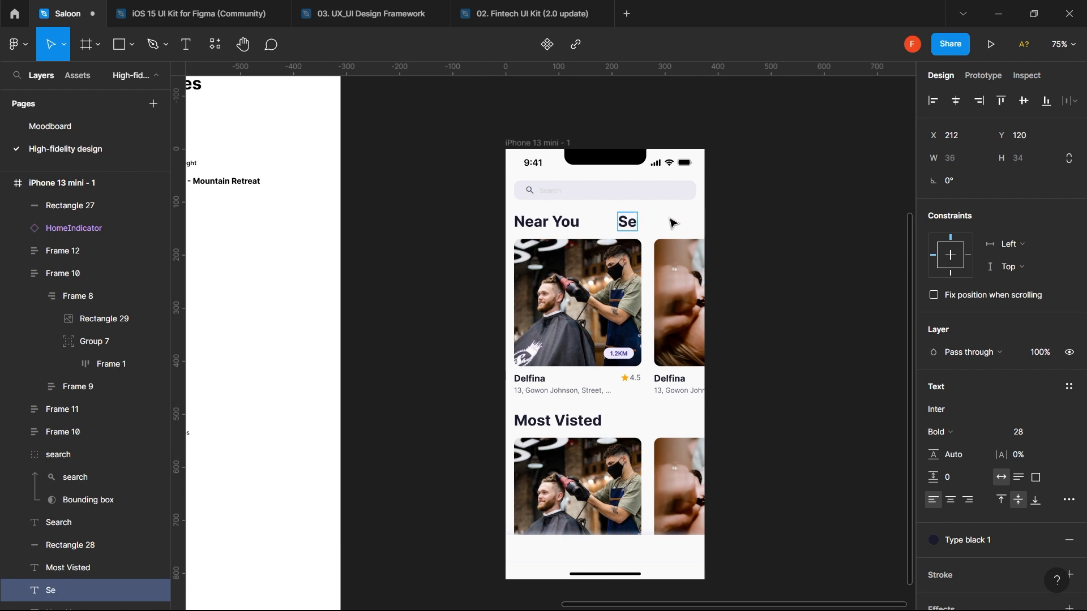
text(all)
key(BackSpace)
text(e all)
key(Escape)
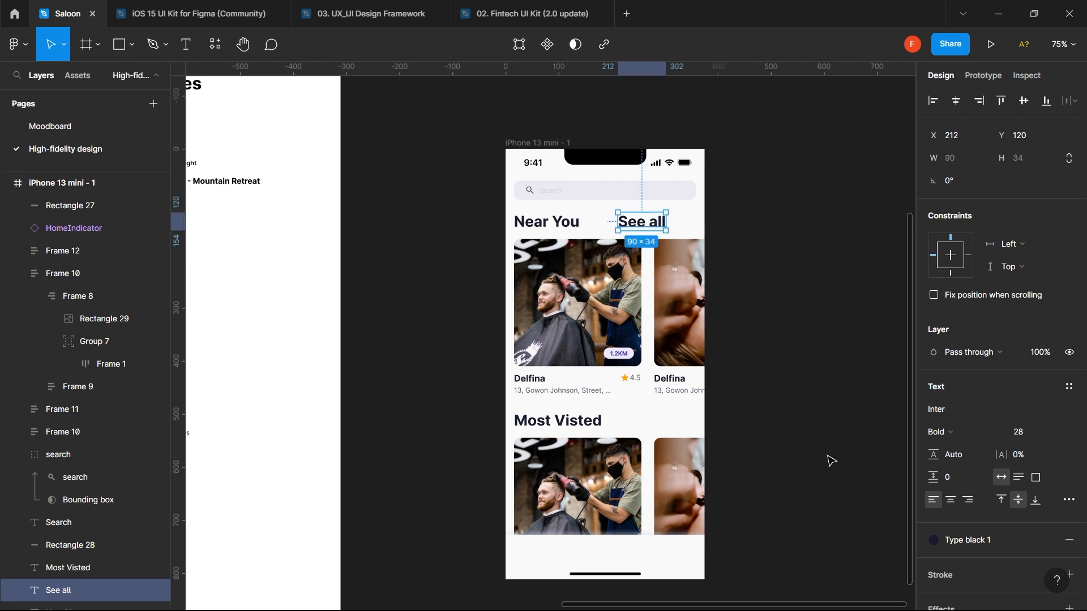
click(1029, 433)
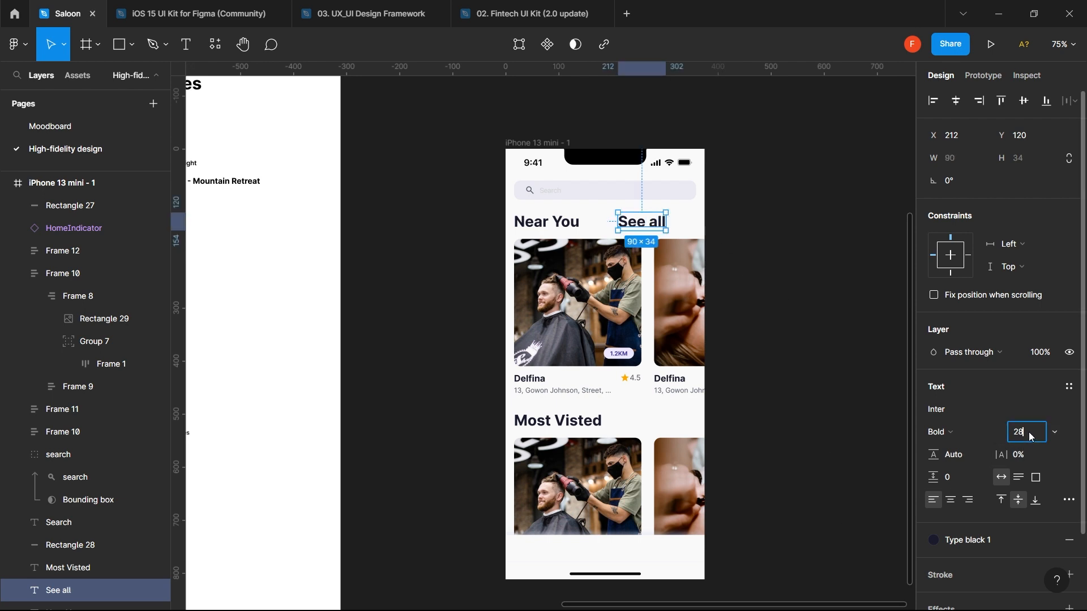
- Set See all to font size 13 and colour it with the purple Primary color style
key(Return)
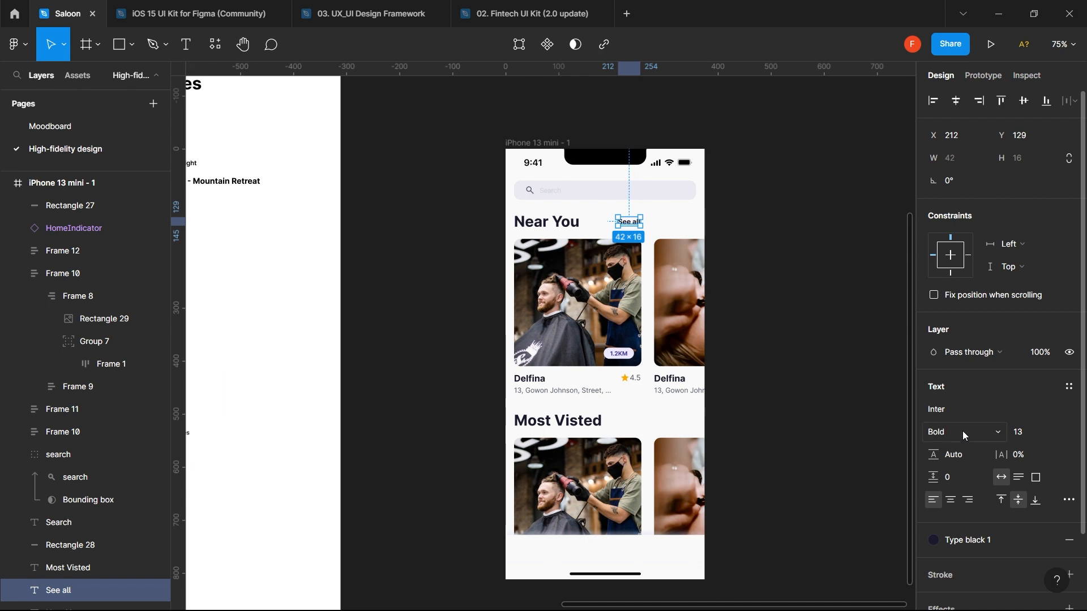
click(943, 432)
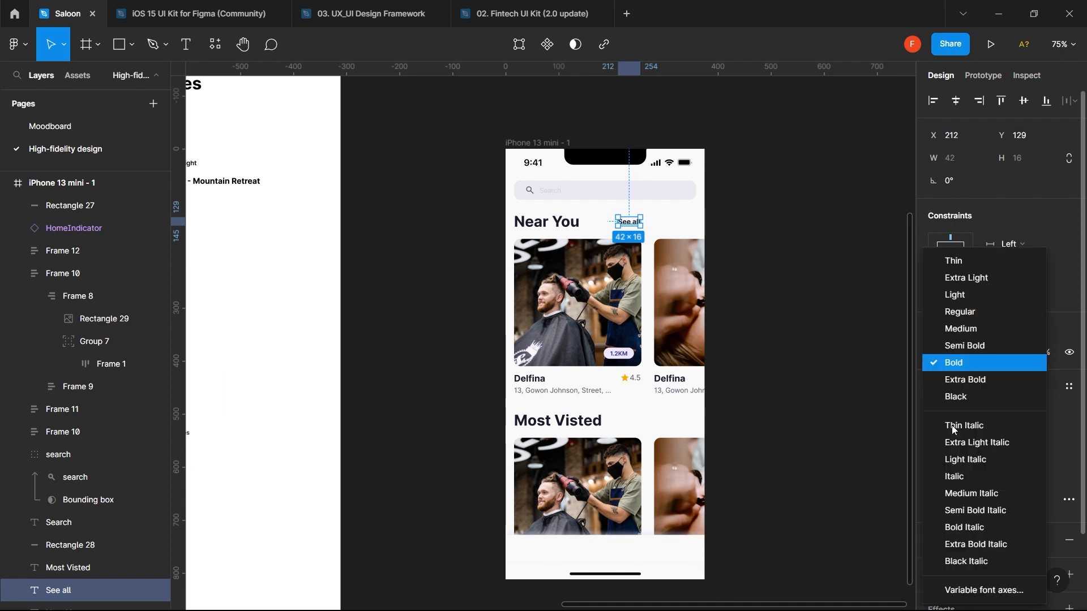
click(973, 312)
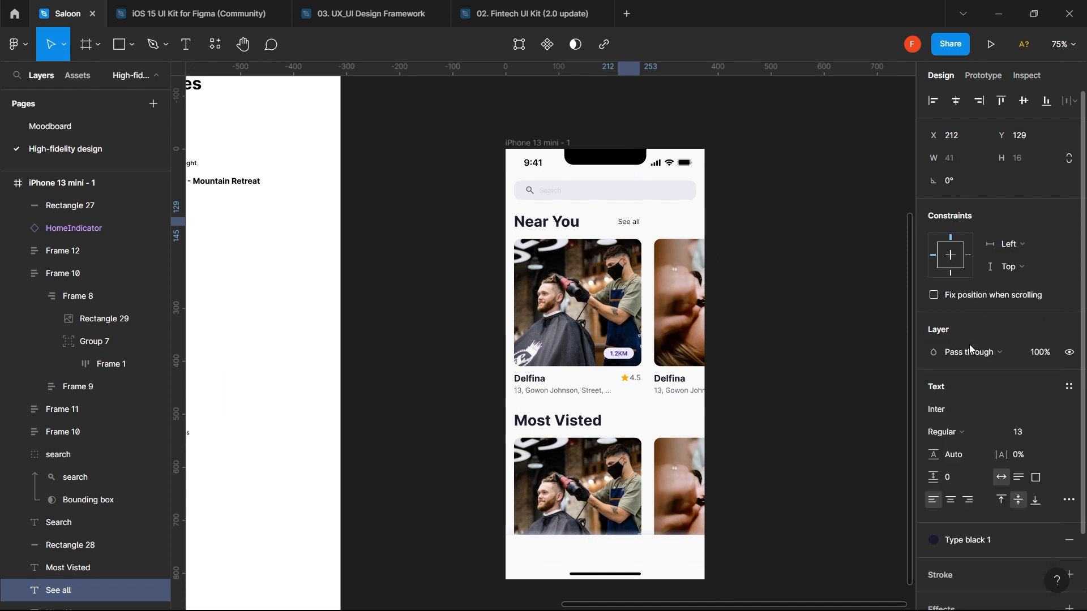
click(953, 432)
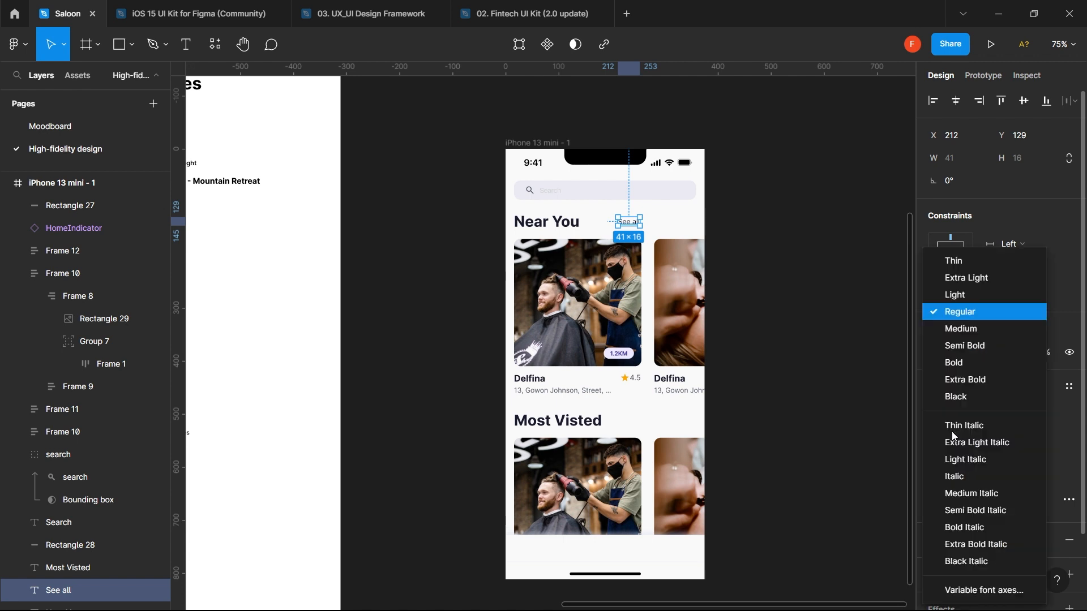
click(973, 325)
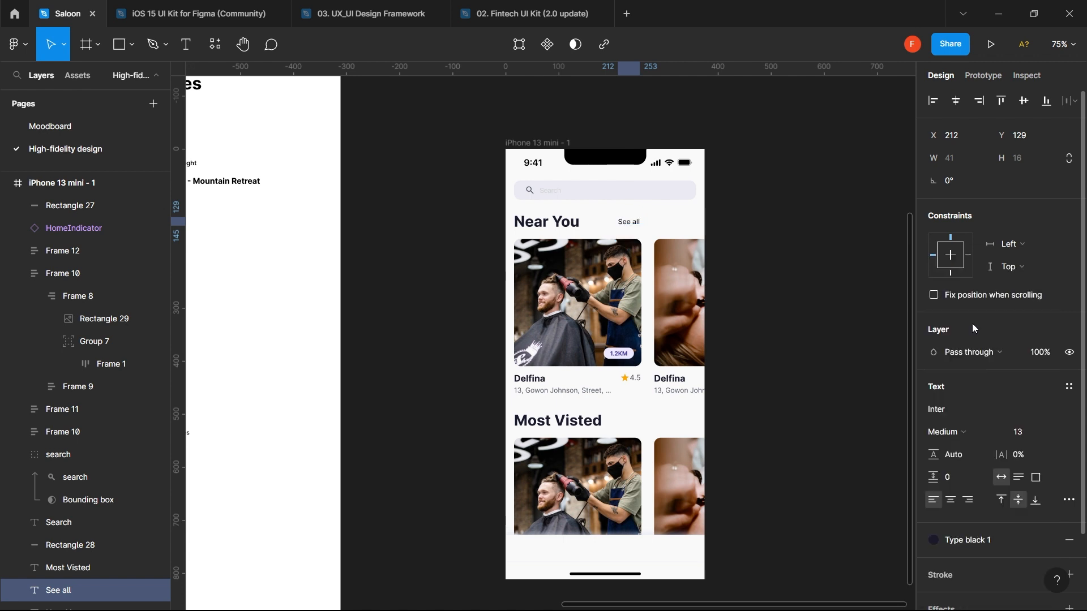
click(1069, 388)
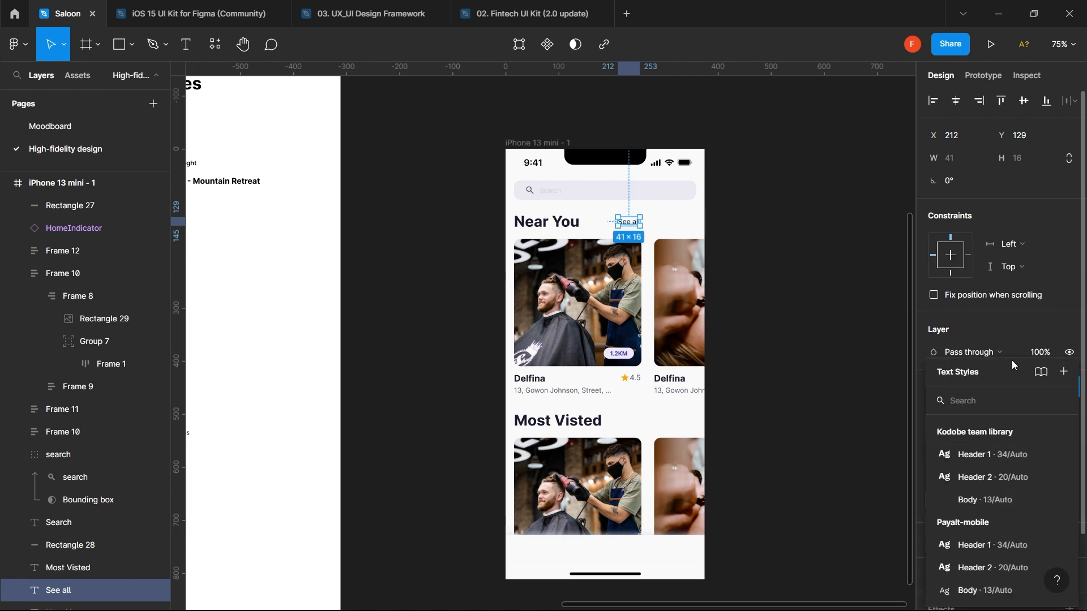
click(1013, 337)
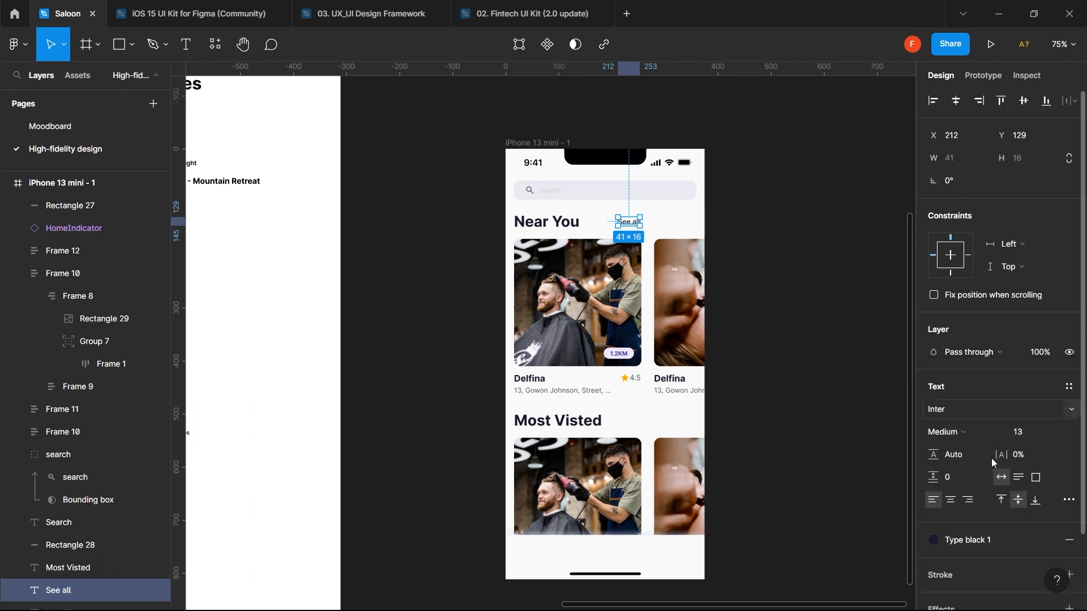
click(957, 538)
click(946, 412)
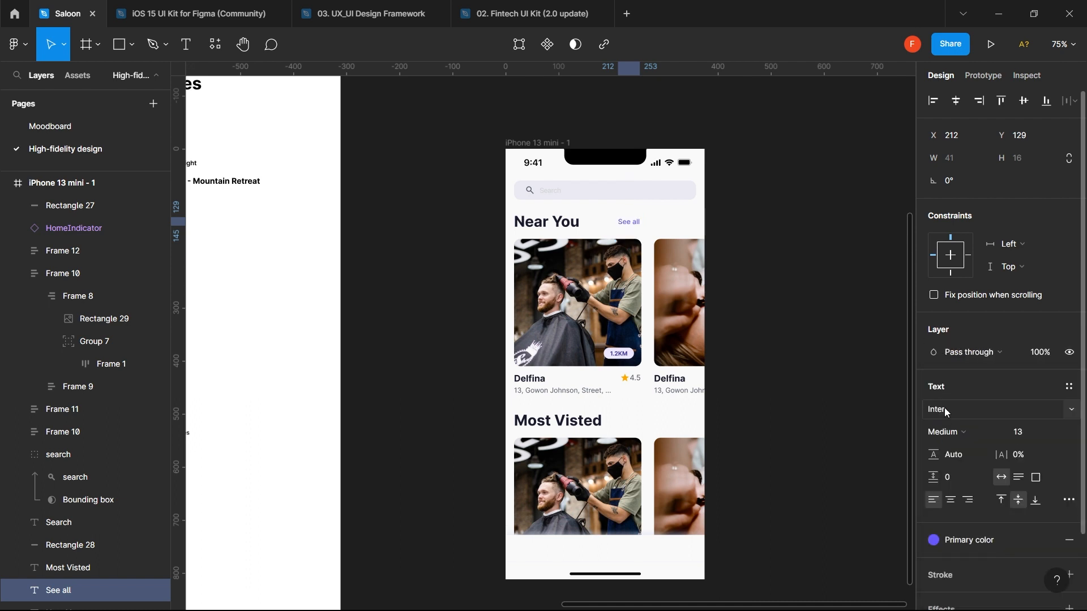
- Make See all Bold and move it right to X 310, level with Near You
click(968, 432)
click(972, 360)
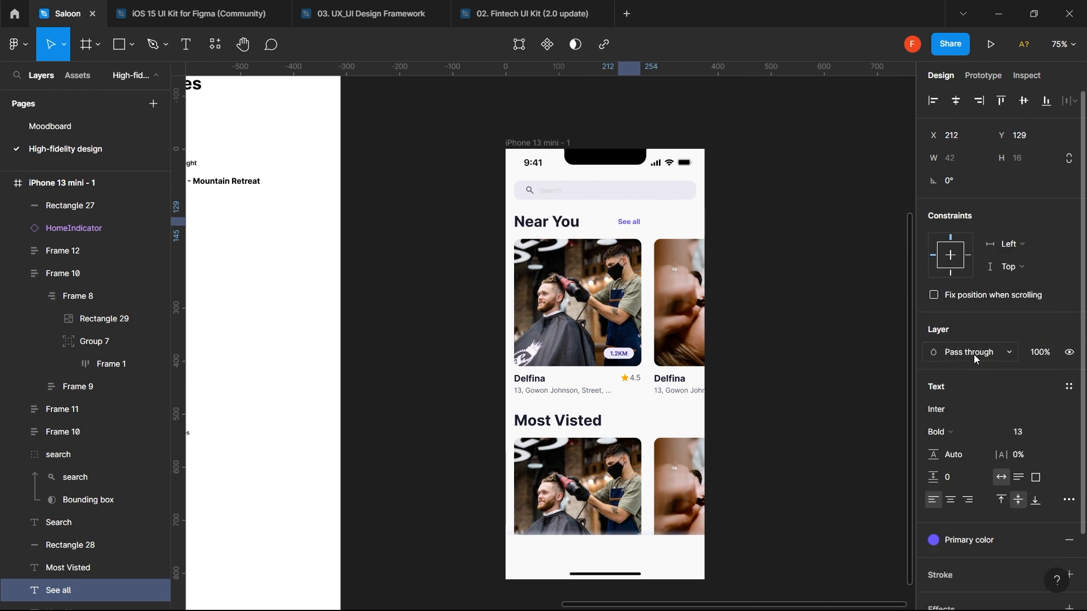
shift+click(553, 229)
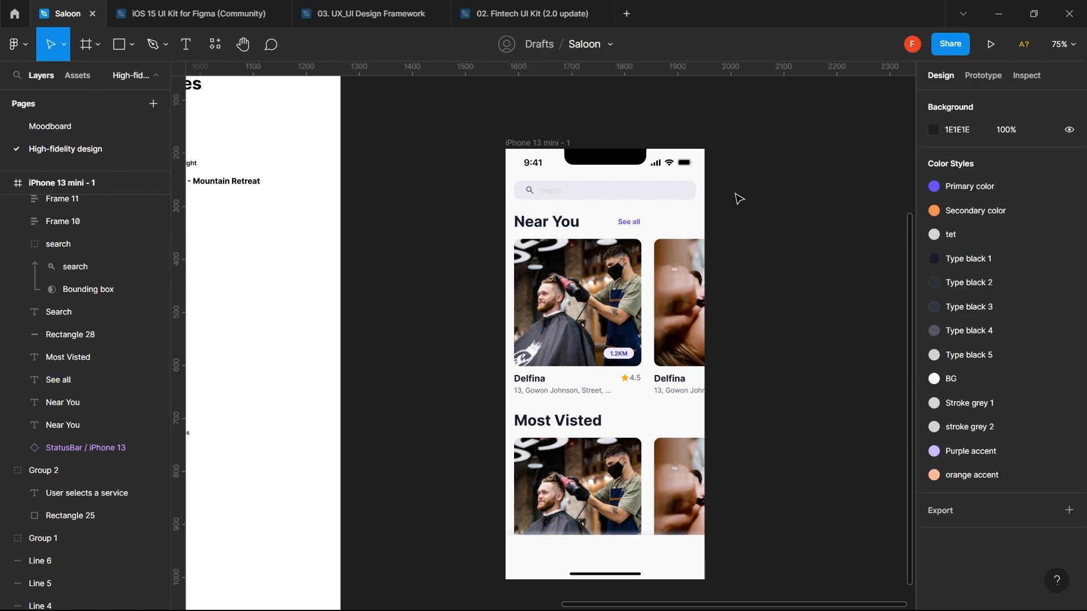
drag(644, 223, 697, 225)
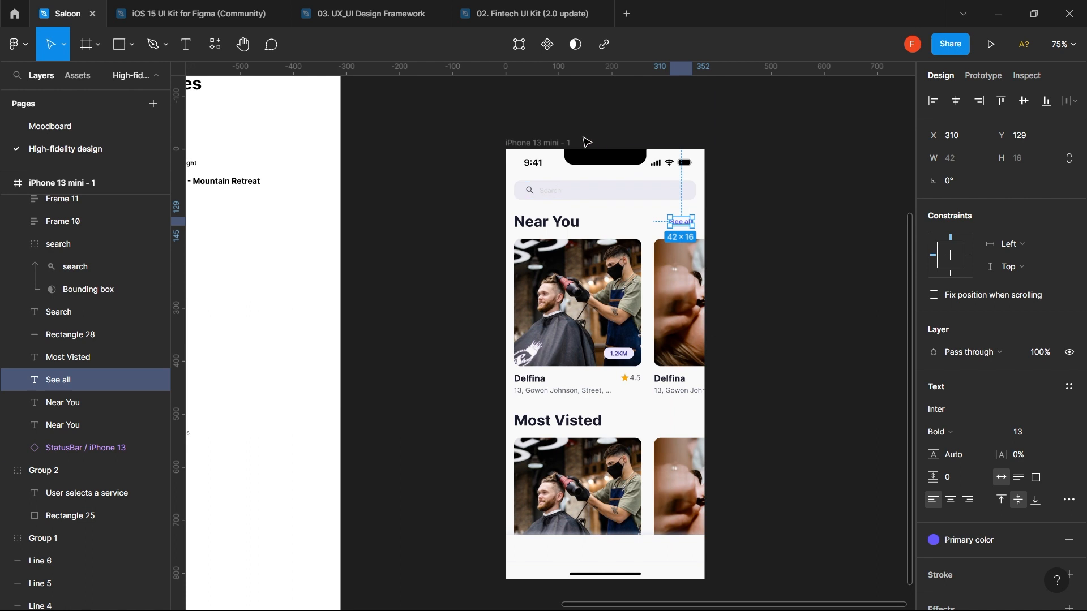
- Show the iPhone 13 mini frame's 4-column layout grid
click(560, 142)
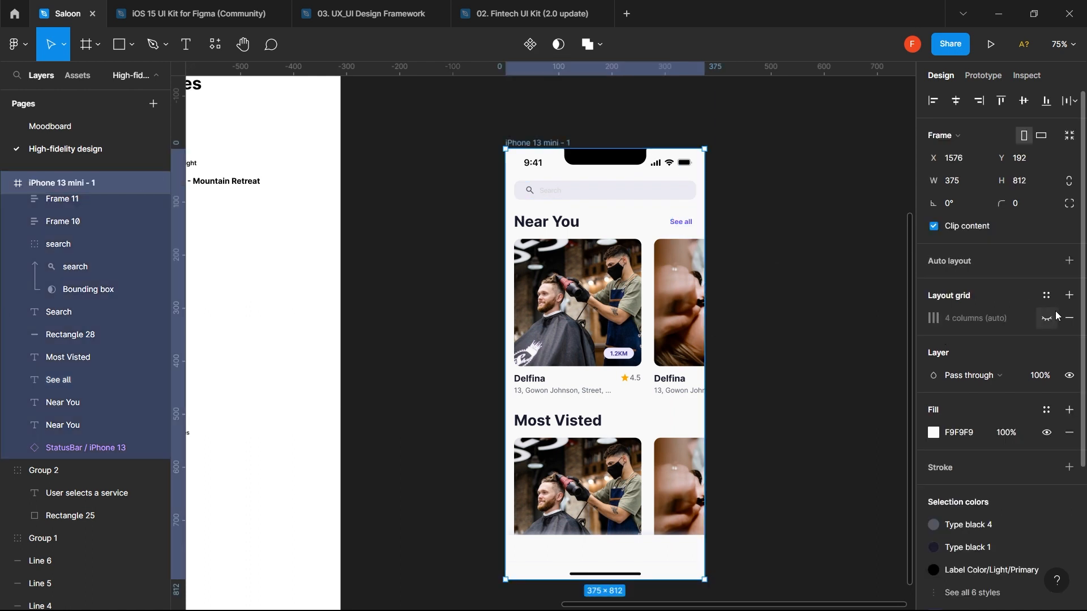
click(1046, 319)
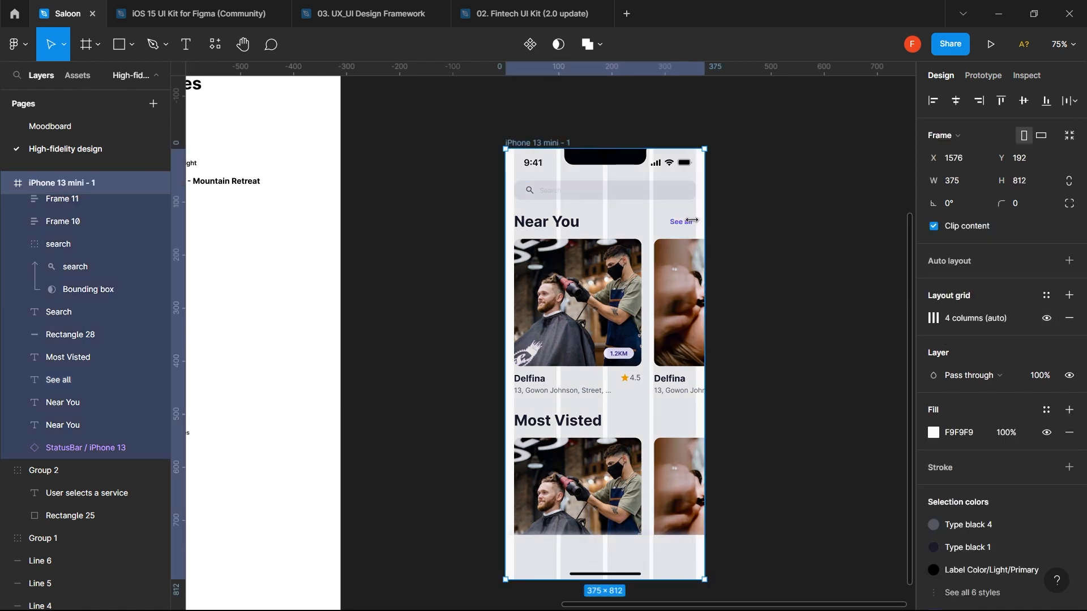
scroll(692, 220, up, 5)
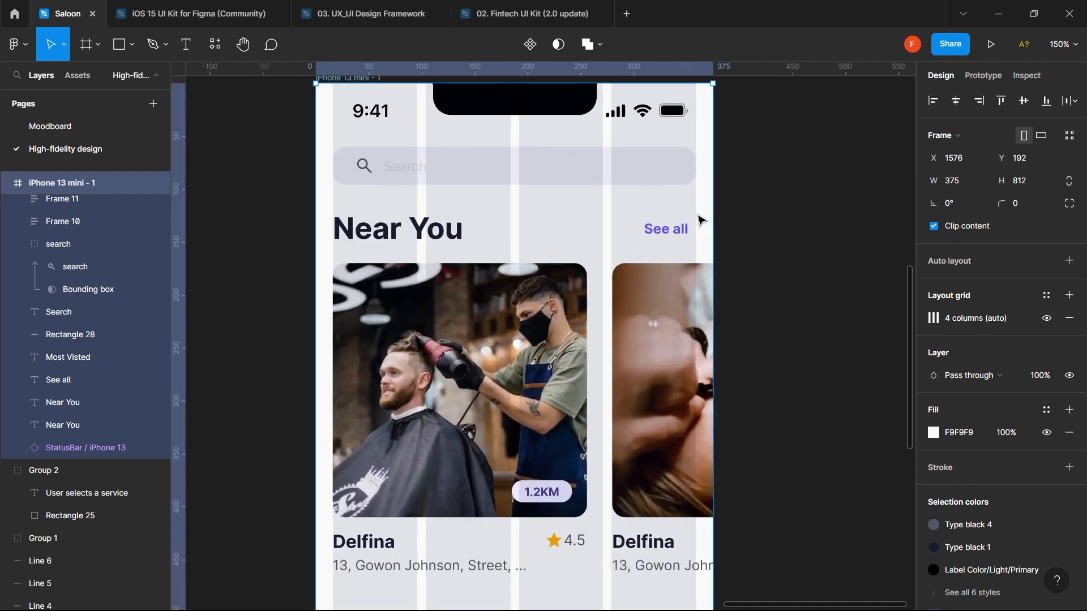
- Move the Near You See all link to X 317 against the grid's right margin
click(672, 238)
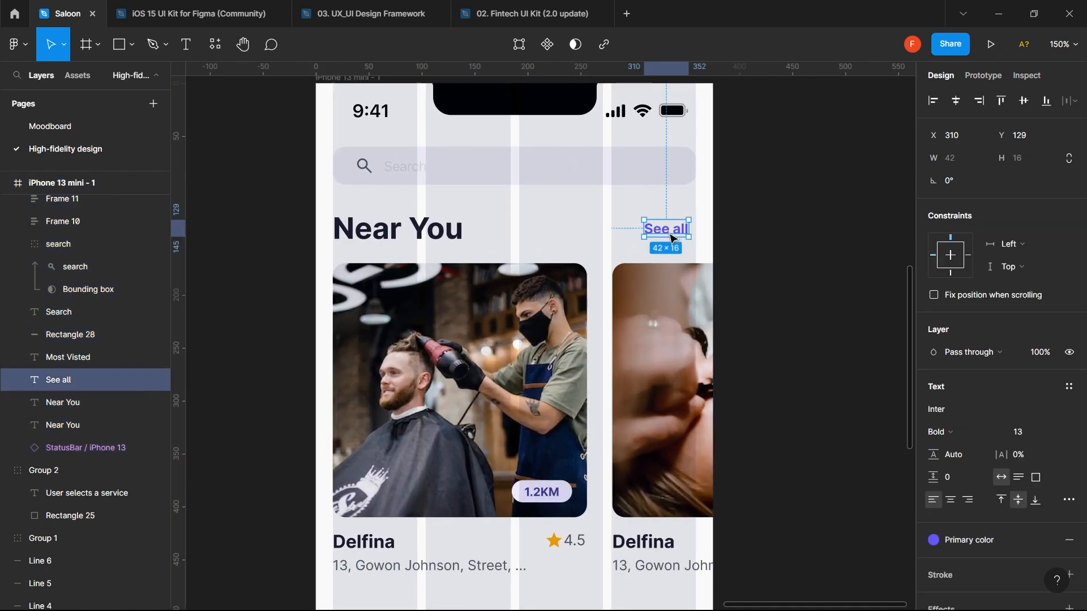
drag(672, 239, 687, 241)
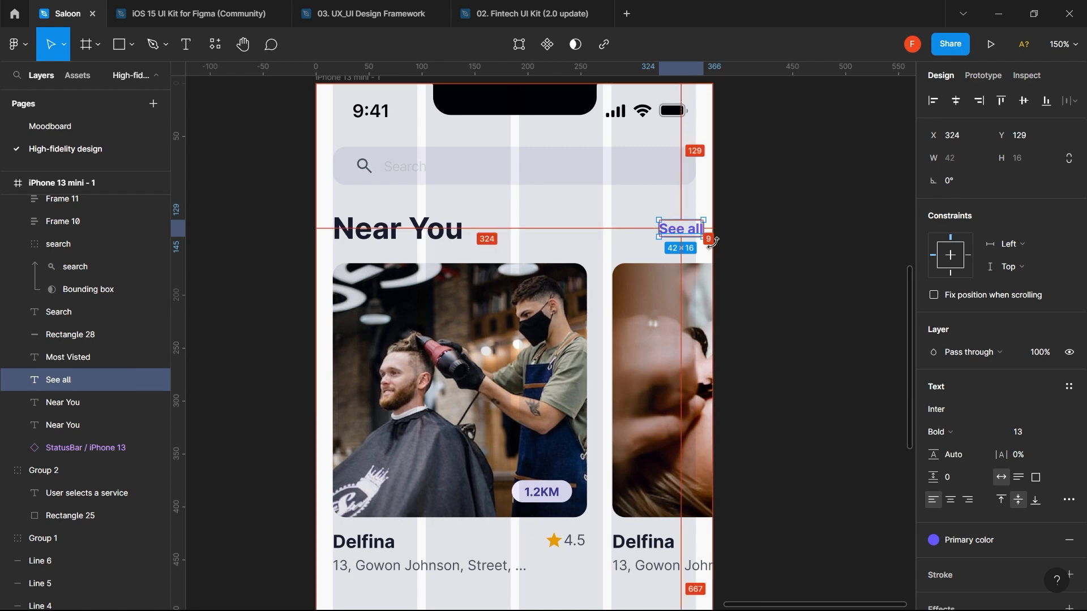
key(Left)
key(Left)
key(Left)
key(Left)
key(Left)
key(Left)
key(Left)
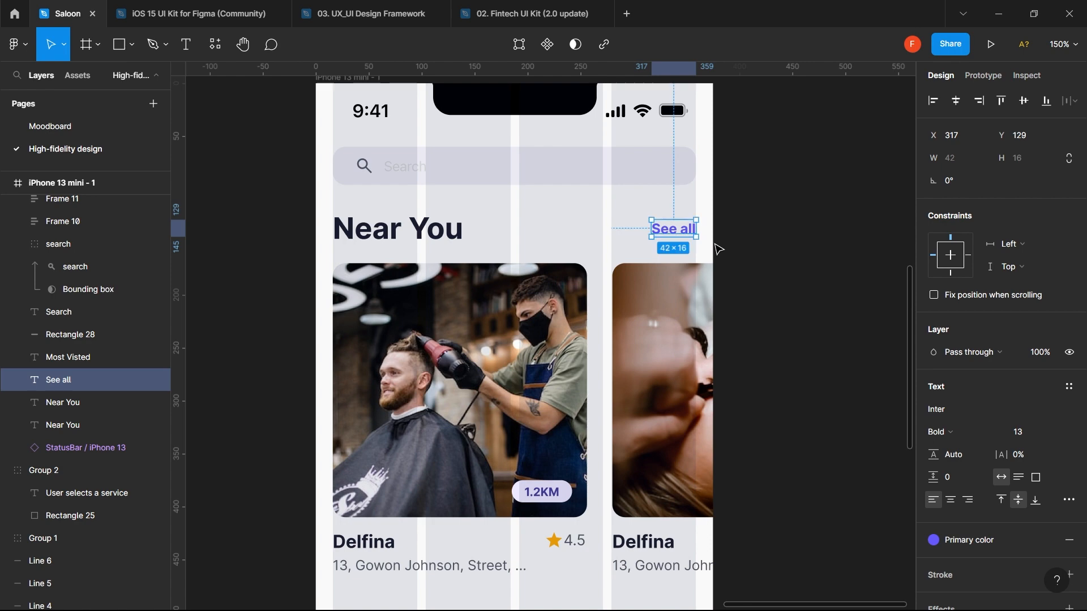
shift+click(439, 232)
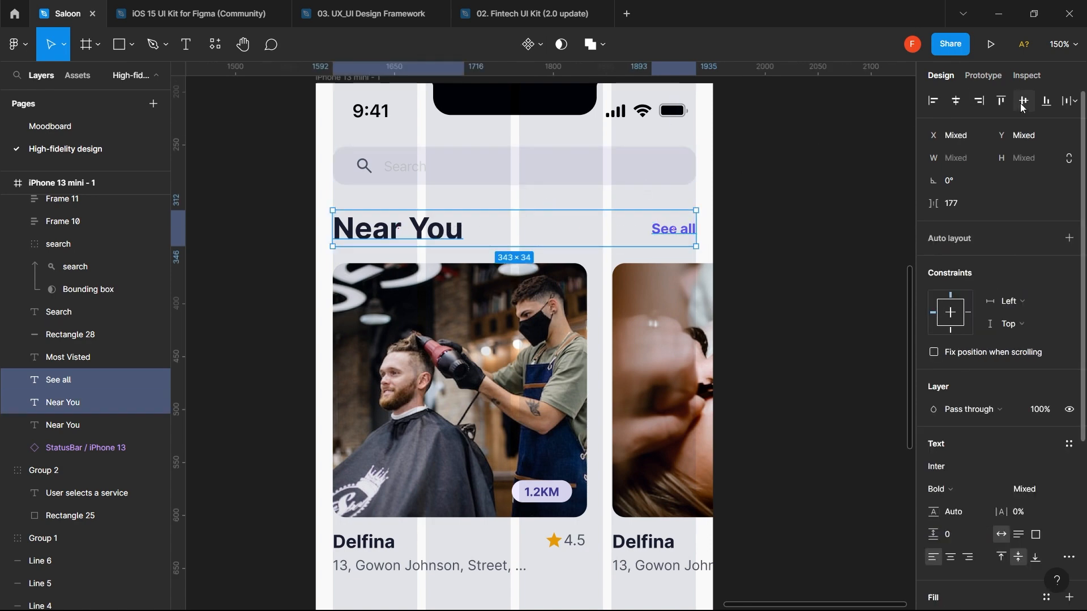
click(789, 228)
scroll(792, 229, down, 3)
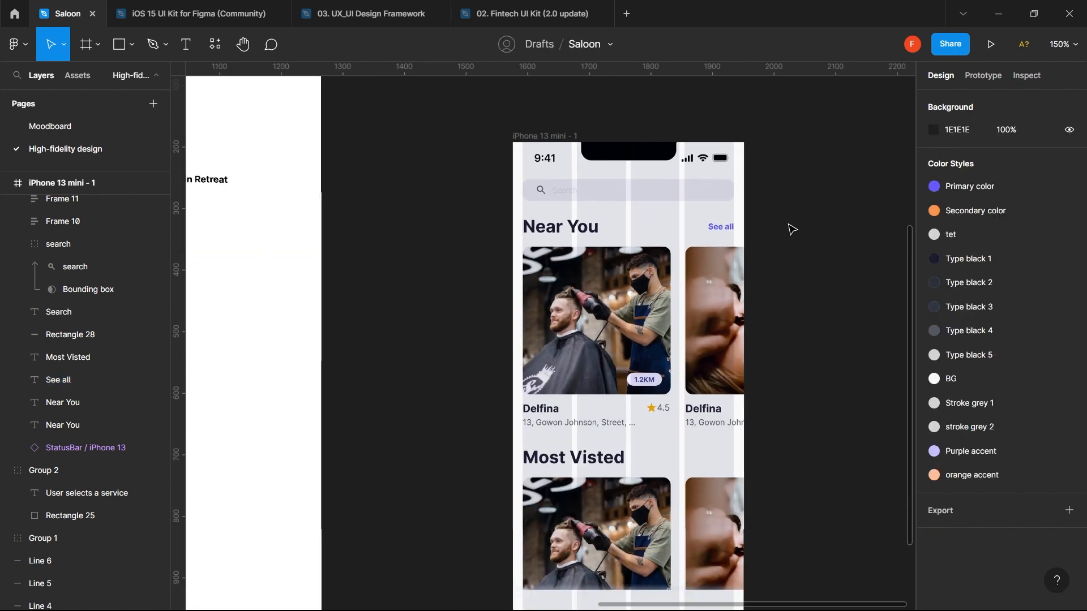
- Duplicate the See all link down beside the Most Visted heading
scroll(791, 229, down, 5)
click(745, 228)
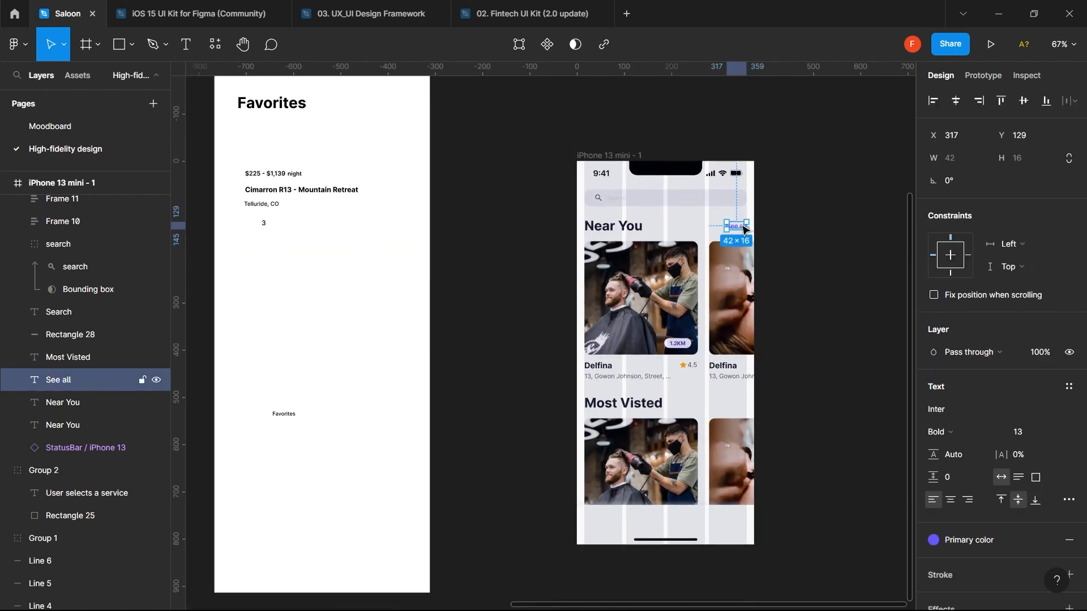
drag(745, 228, 739, 407)
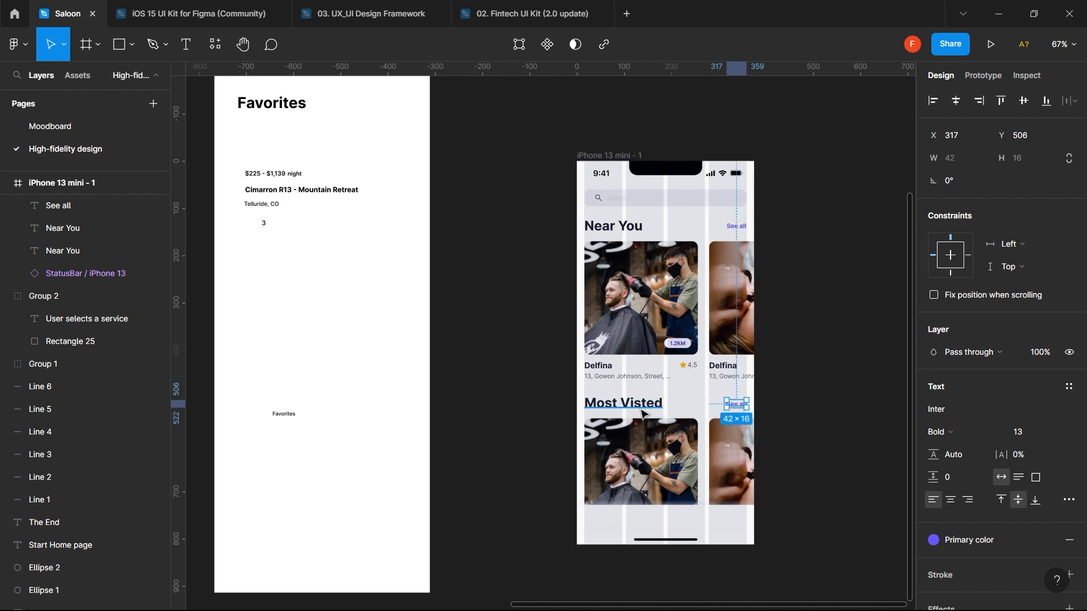
scroll(643, 414, up, 3)
scroll(643, 414, up, 5)
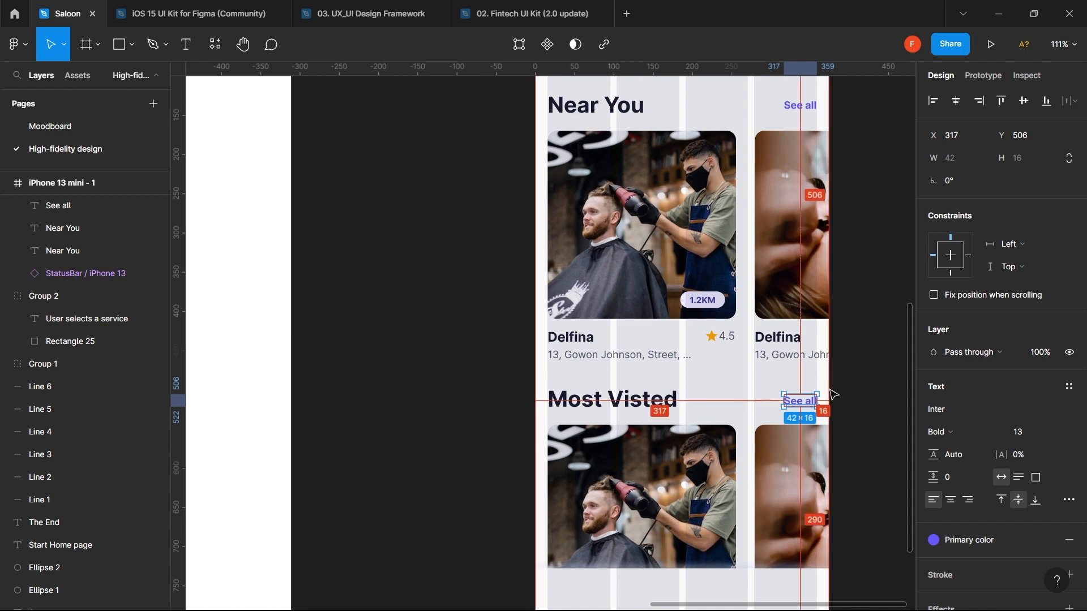
scroll(832, 395, up, 2)
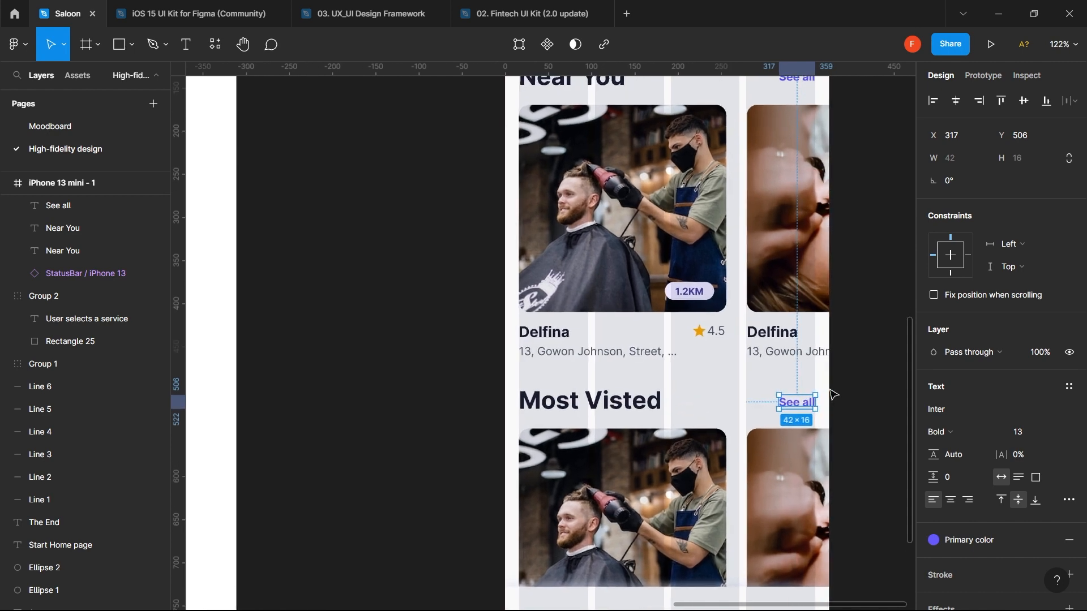
scroll(832, 395, up, 3)
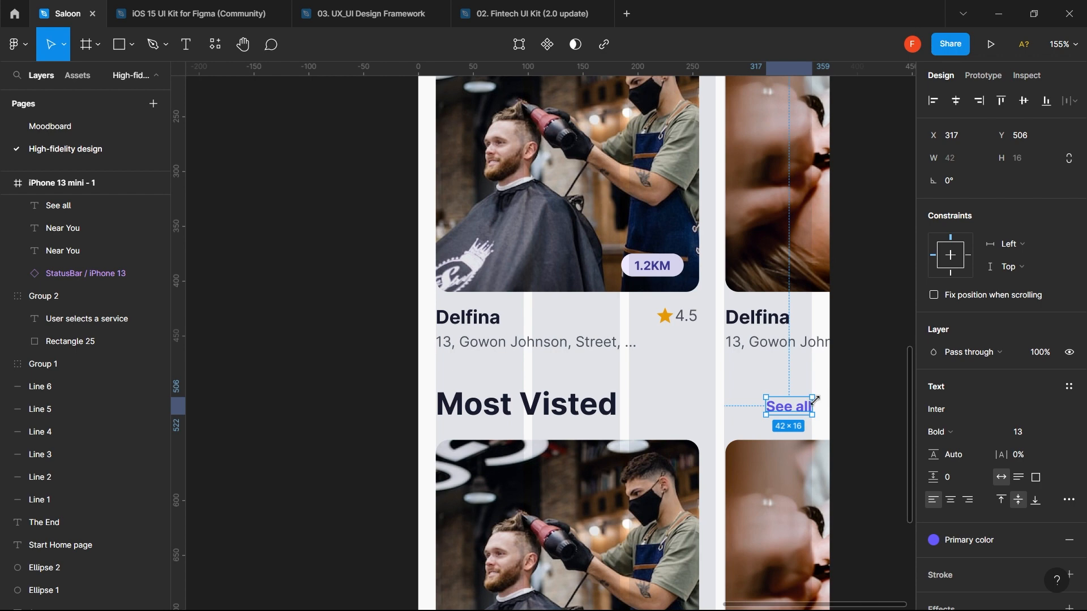
- Vertically centre the copied See all with the Most Visted heading
shift+click(591, 407)
click(1024, 100)
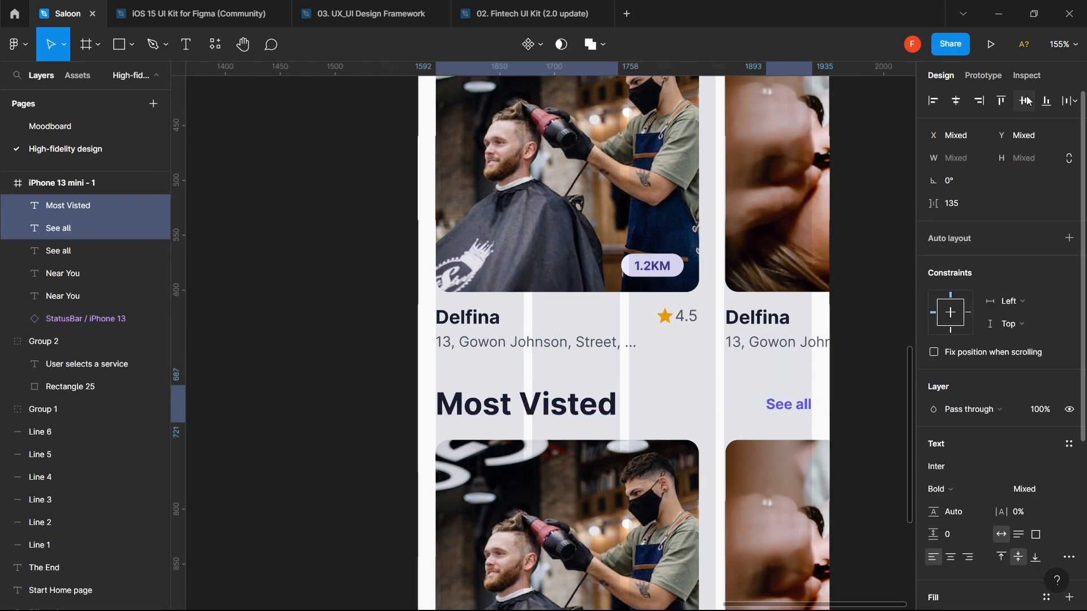
scroll(856, 305, down, 6)
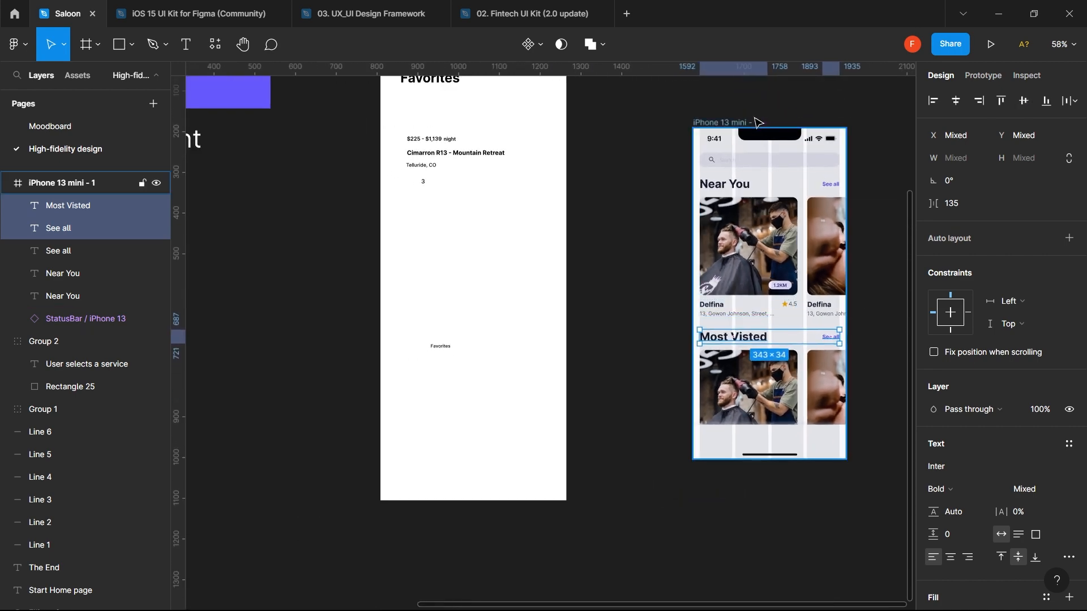
click(868, 270)
scroll(868, 270, up, 2)
scroll(872, 490, up, 2)
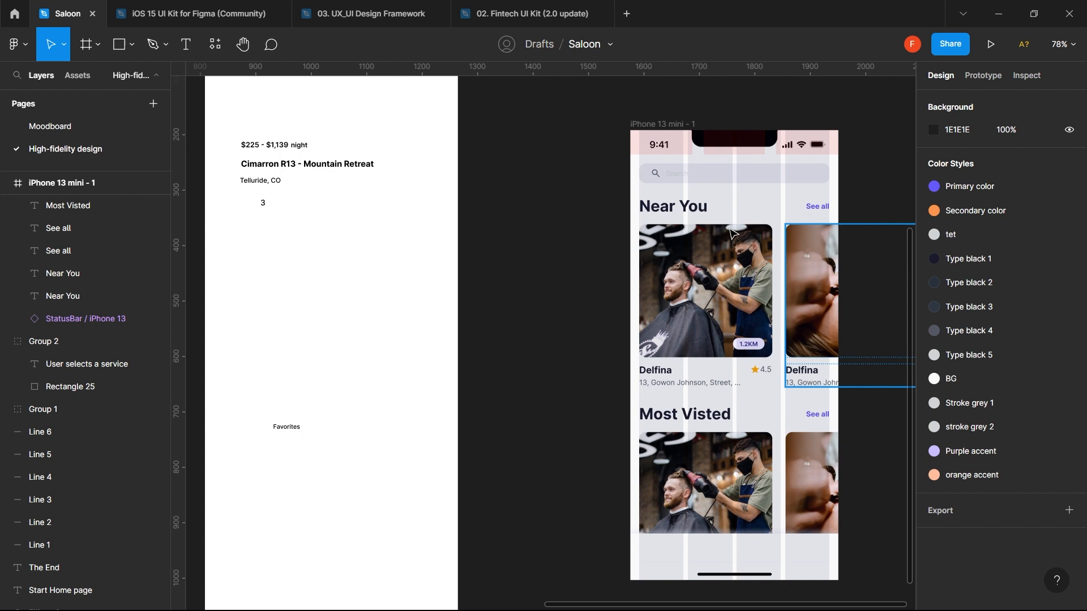
- Hide the status bar's column layout grid
click(683, 154)
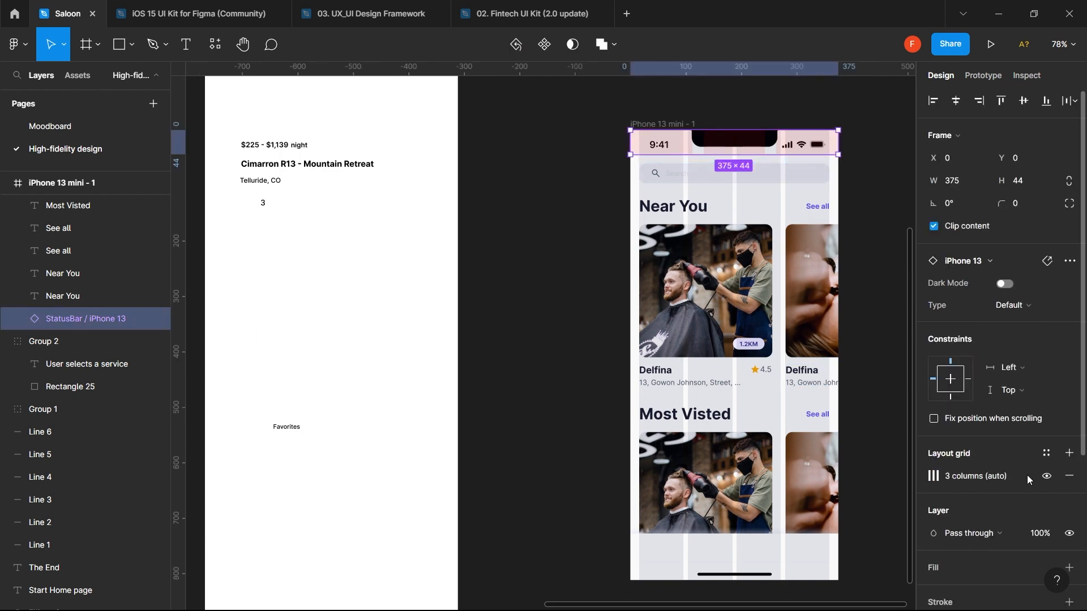
click(1046, 477)
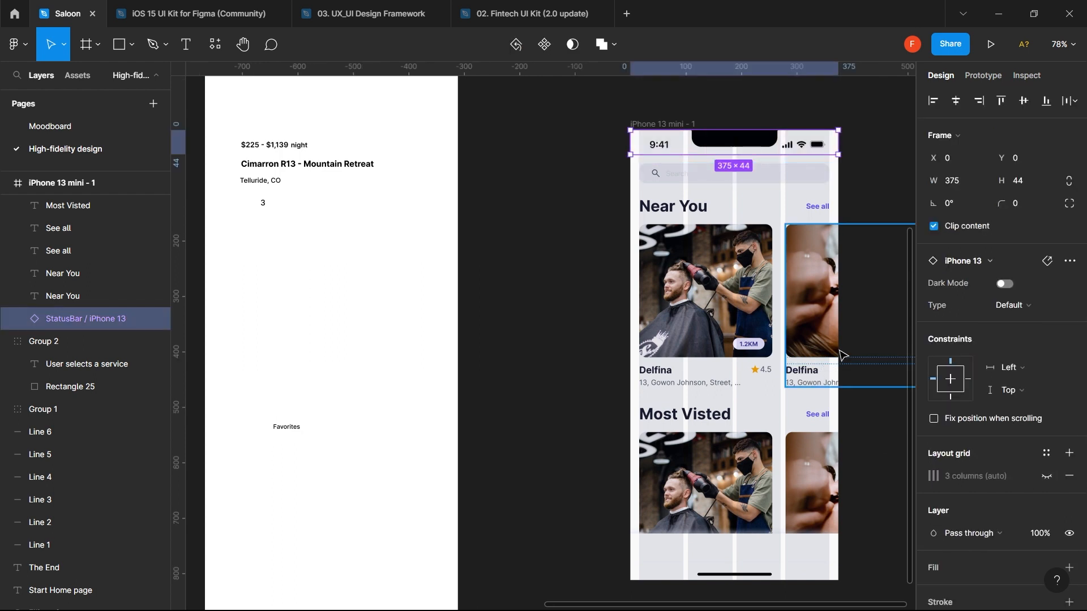
click(567, 268)
scroll(568, 268, right, 5)
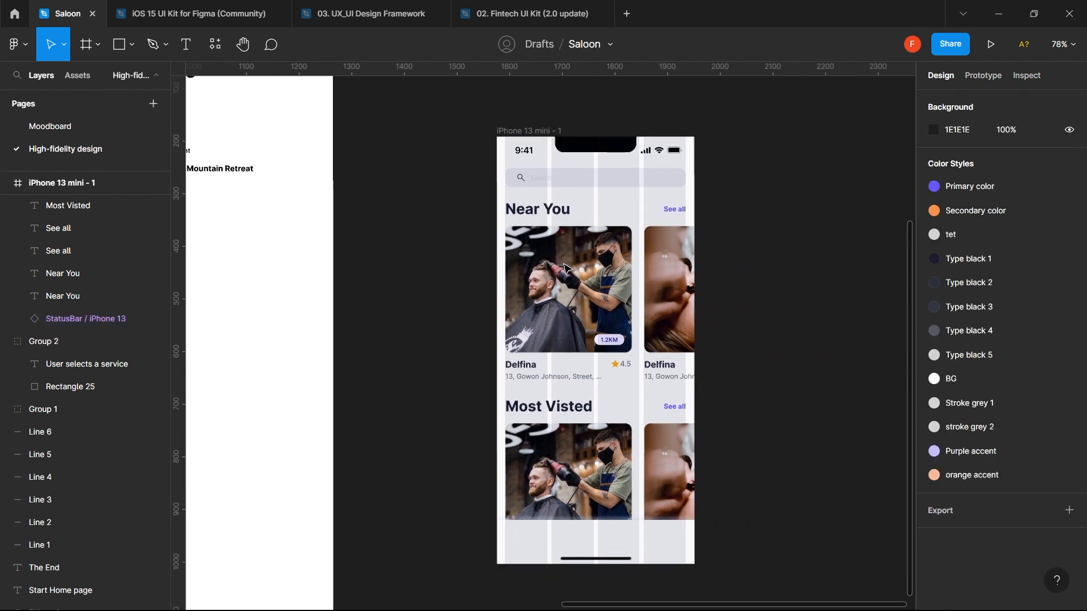
scroll(566, 272, down, 2)
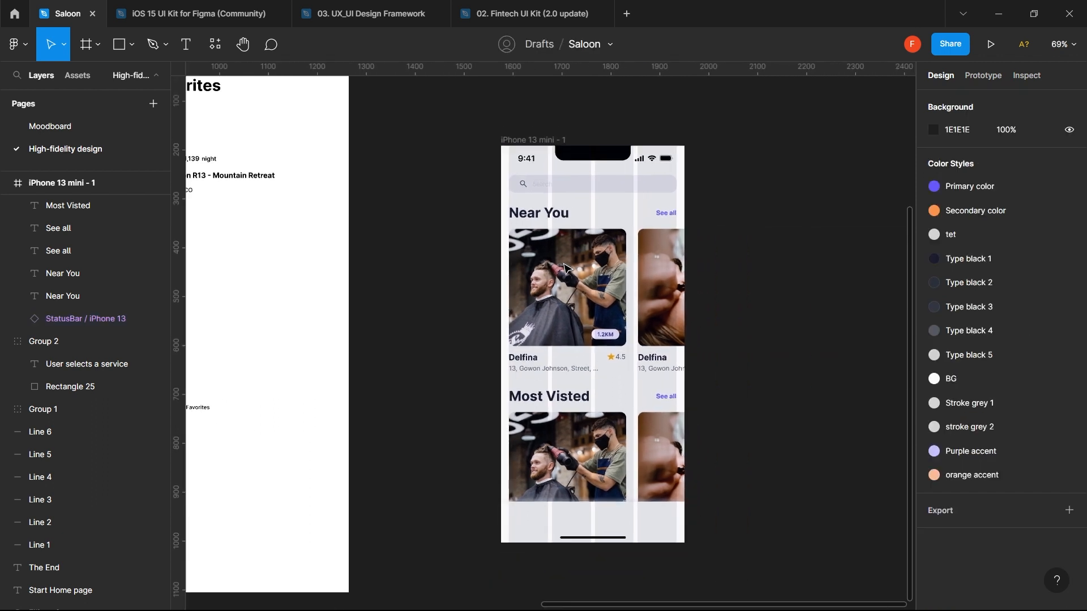
- With the bottom bar rectangle selected, run the Material Symbols plugin
click(595, 513)
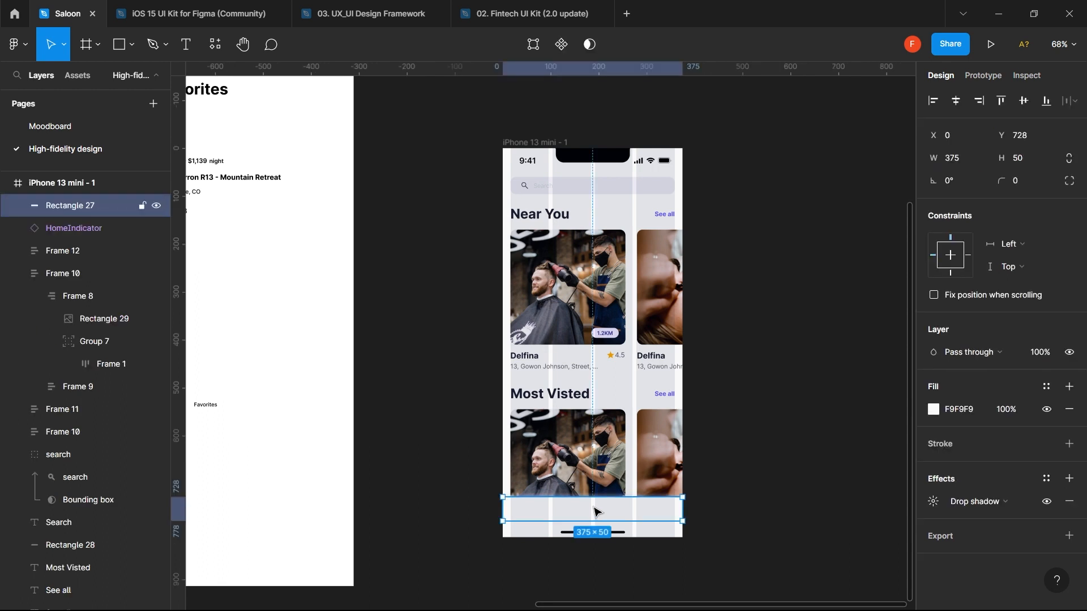
click(221, 47)
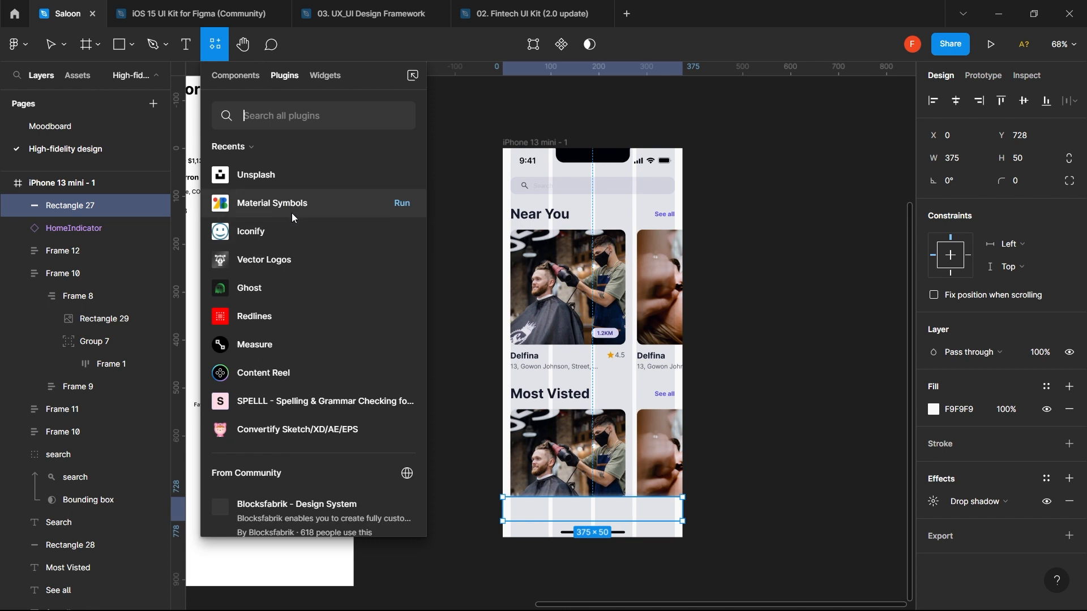
click(397, 207)
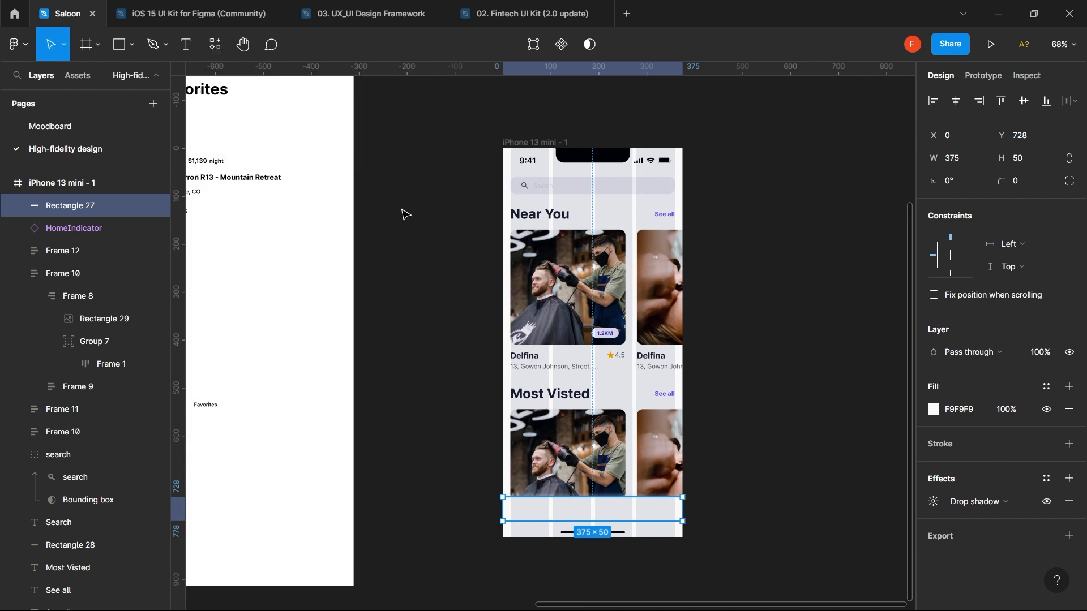
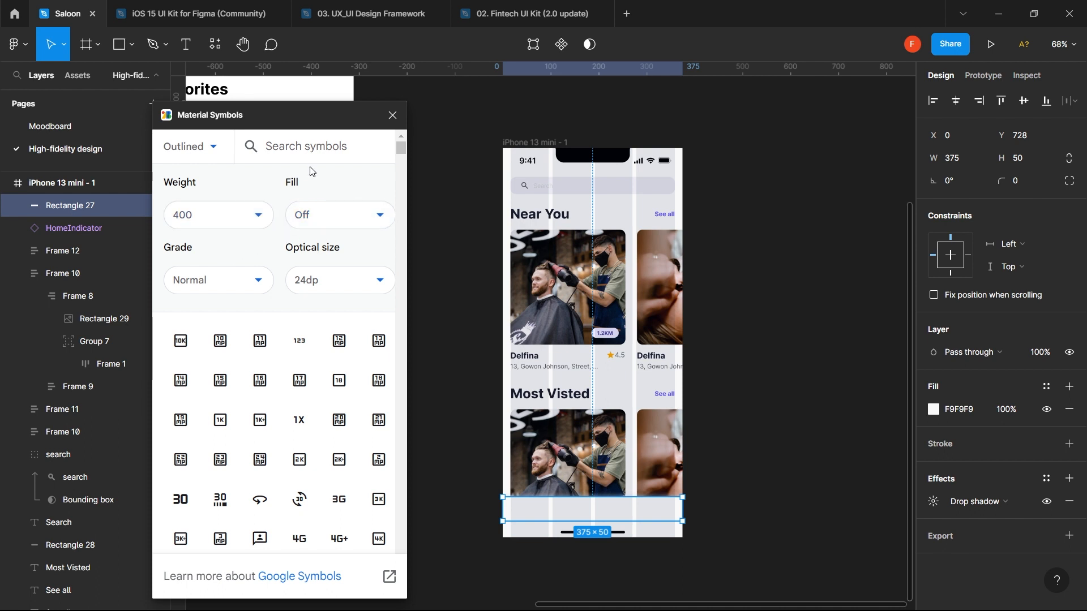
- Search Material Symbols for 'home' and browse the resulting icon grid
text(home)
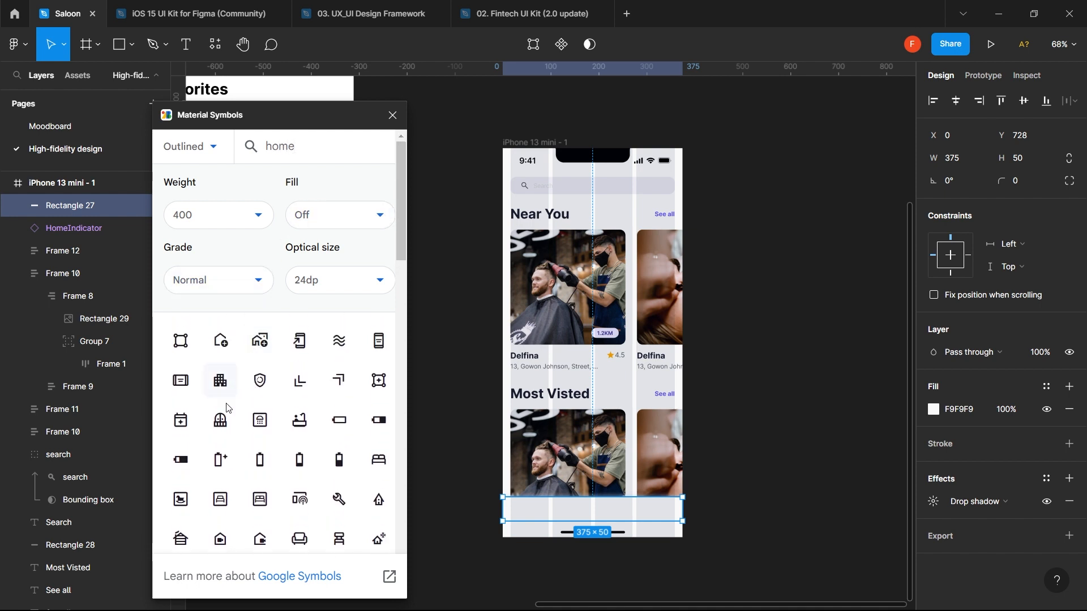
scroll(225, 412, down, 3)
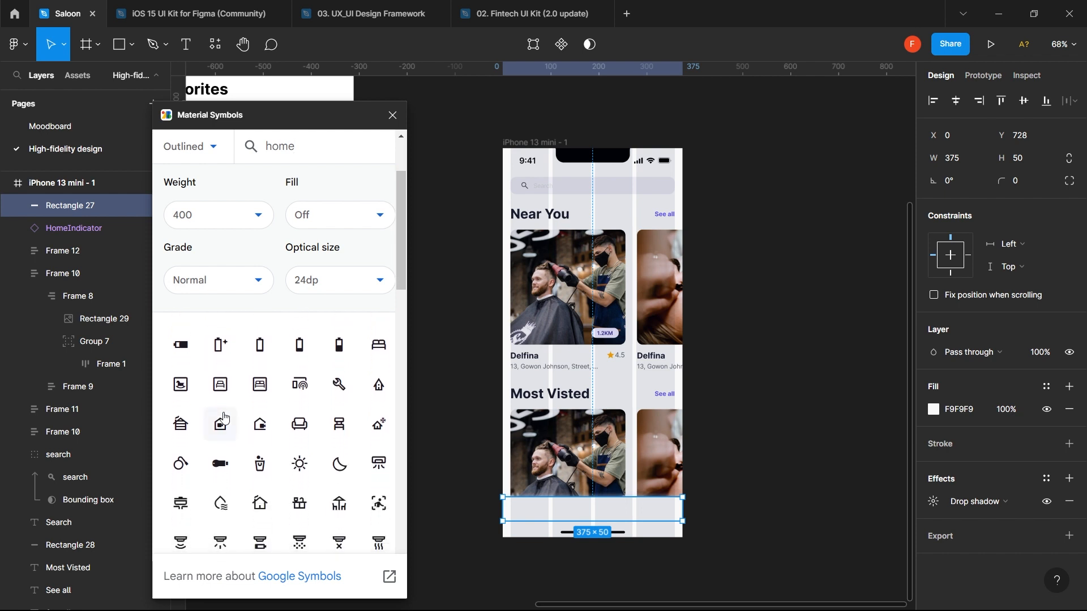
scroll(303, 484, down, 1)
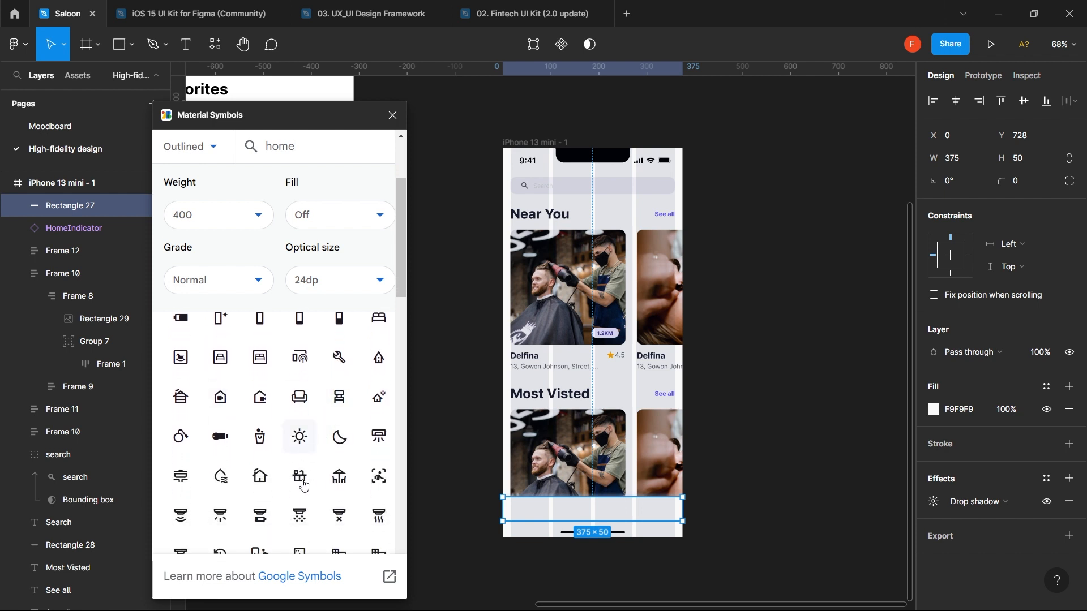
scroll(304, 484, up, 3)
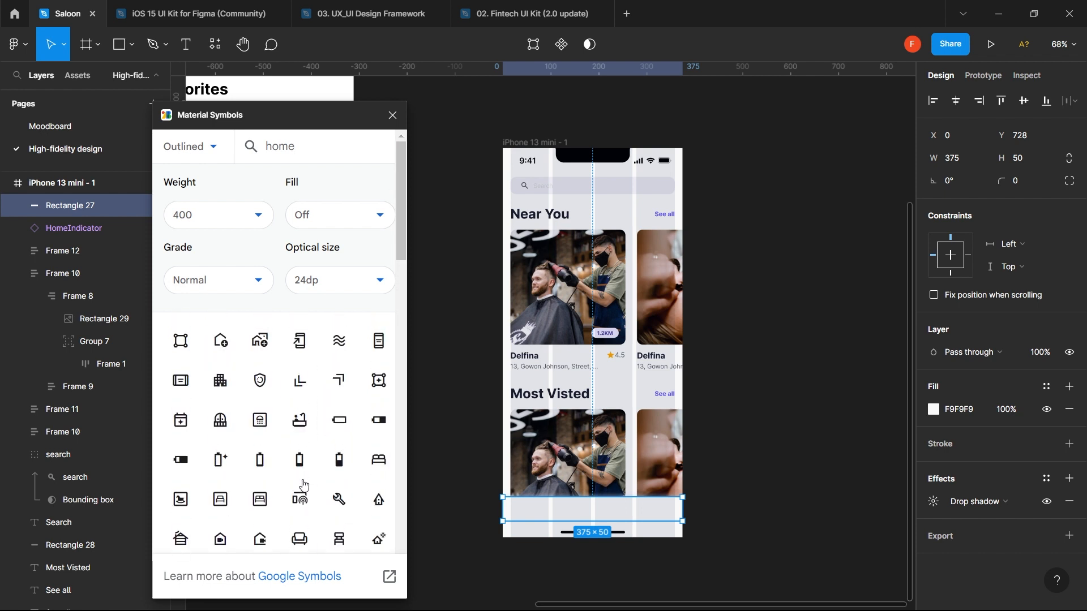
scroll(309, 426, down, 2)
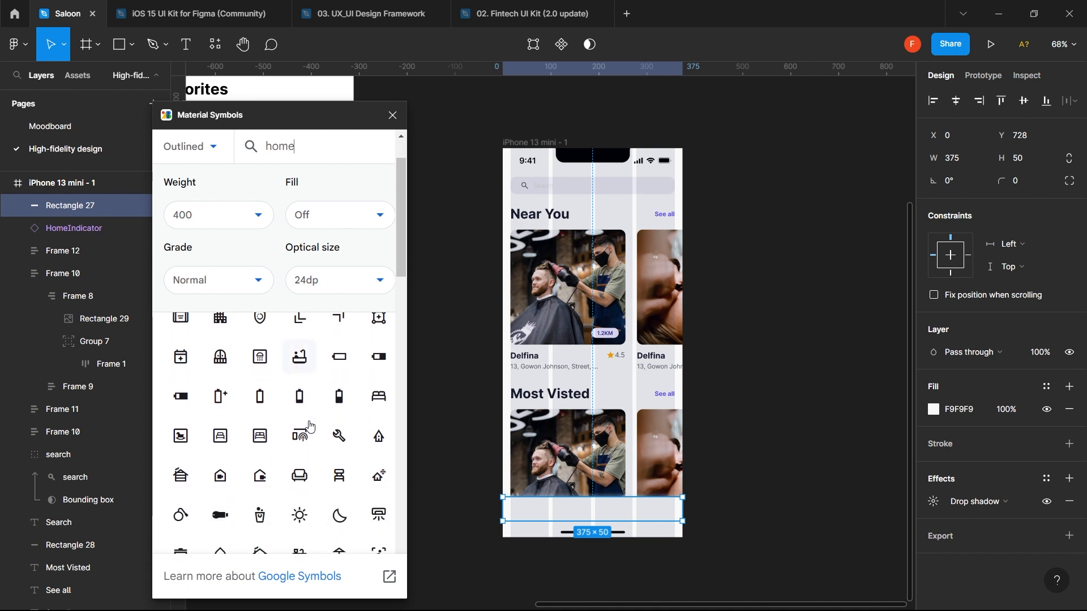
scroll(309, 426, down, 10)
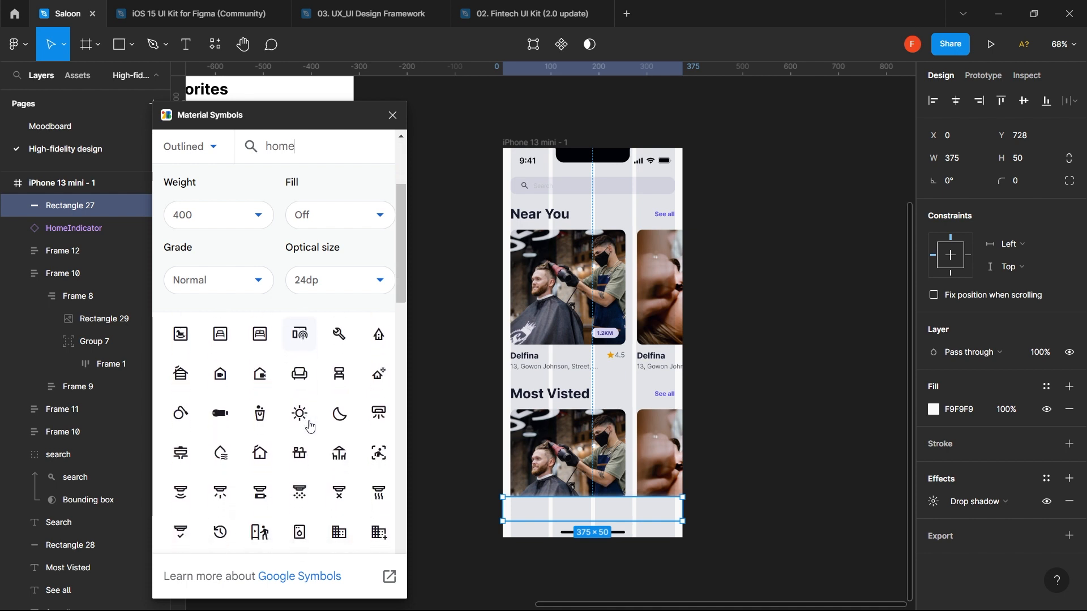
scroll(310, 426, down, 5)
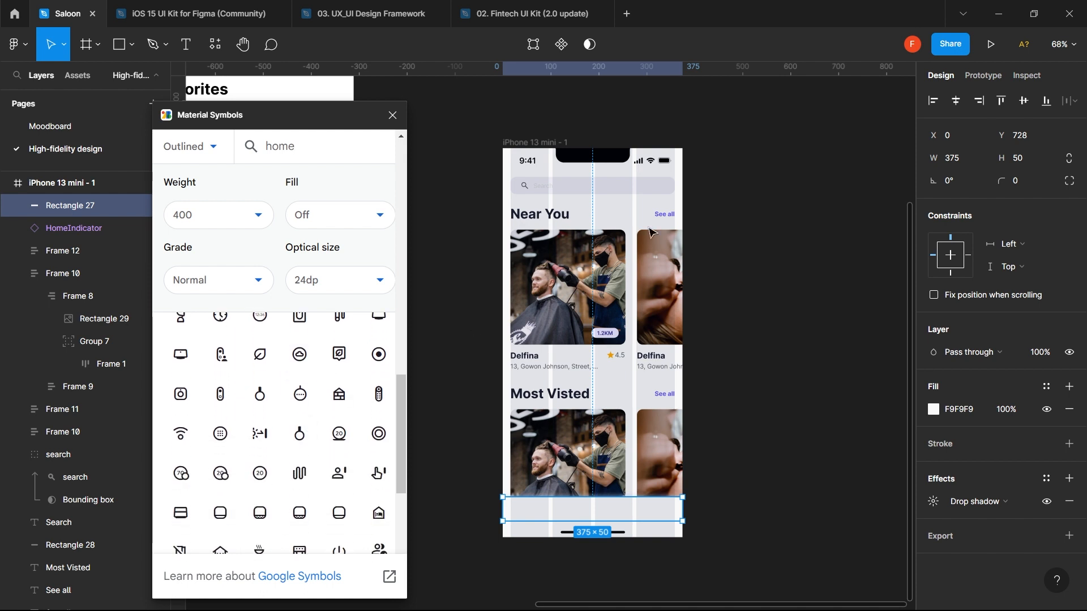
click(750, 244)
- In Chrome, search Google for 'noun project' and open the Noun Project website
key(alt+Tab)
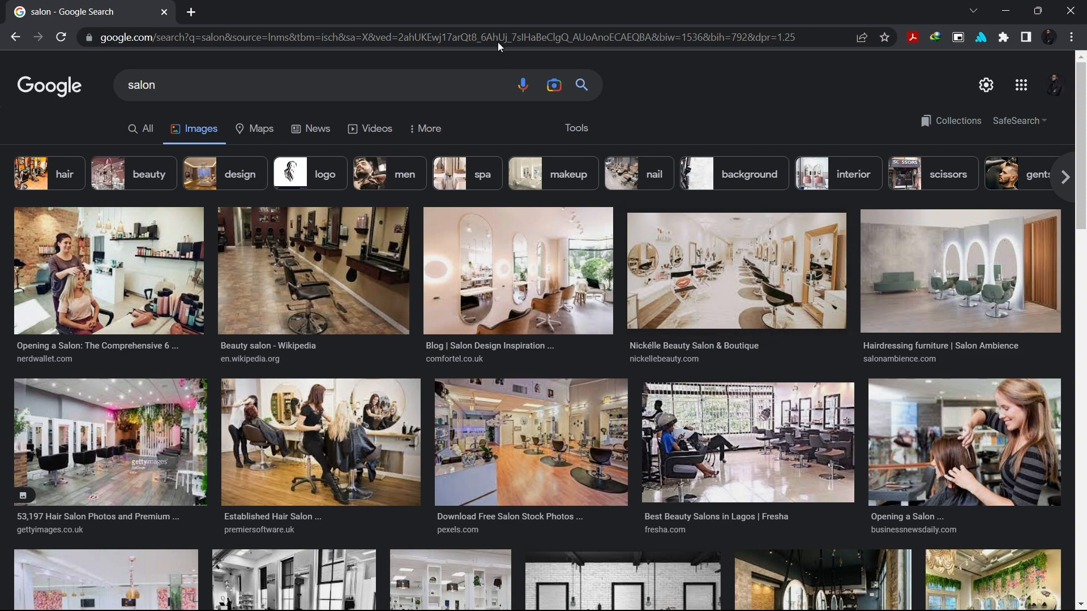
click(495, 38)
text(moun)
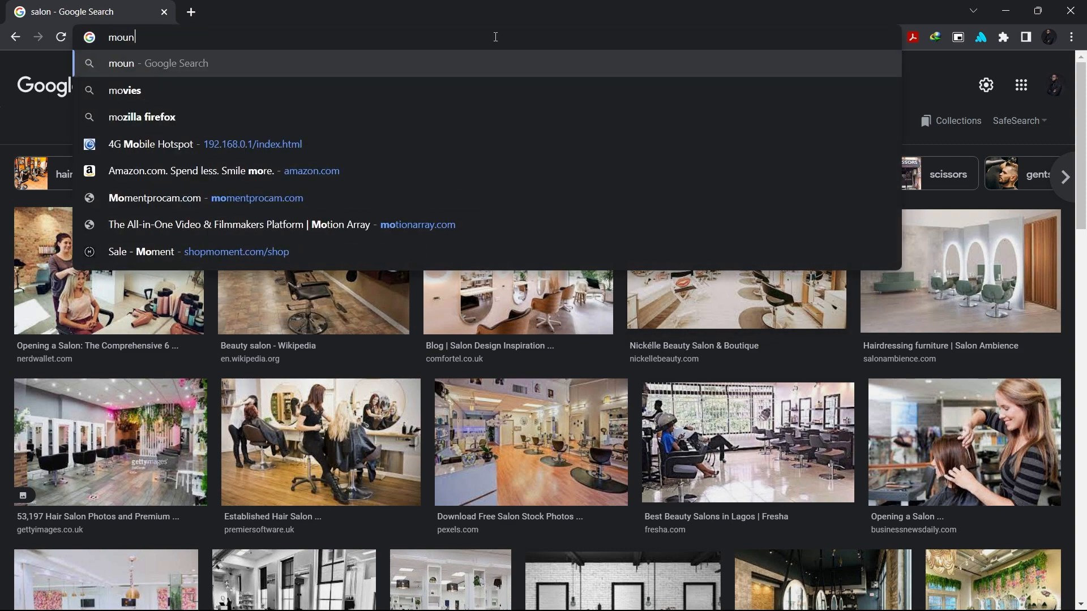
text( p)
key(BackSpace)
key(BackSpace)
key(ctrl+a)
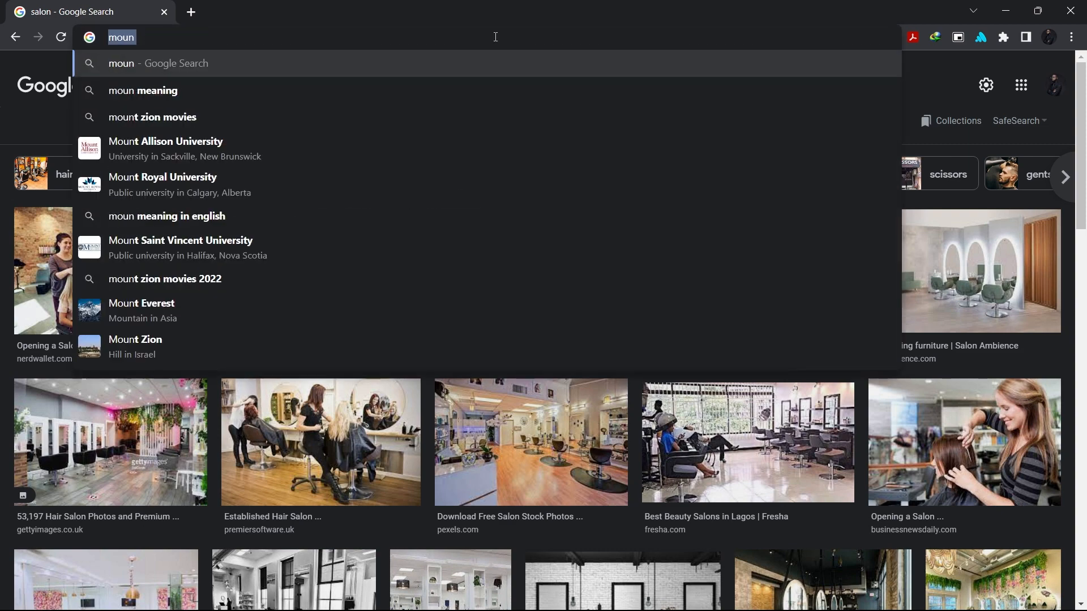
text(noun)
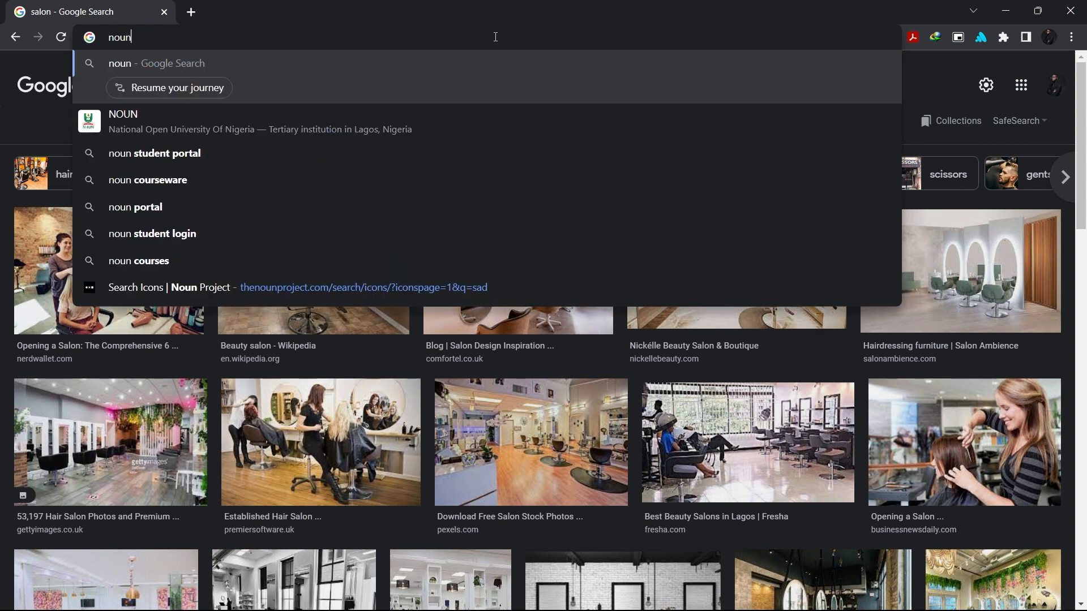
text( proje)
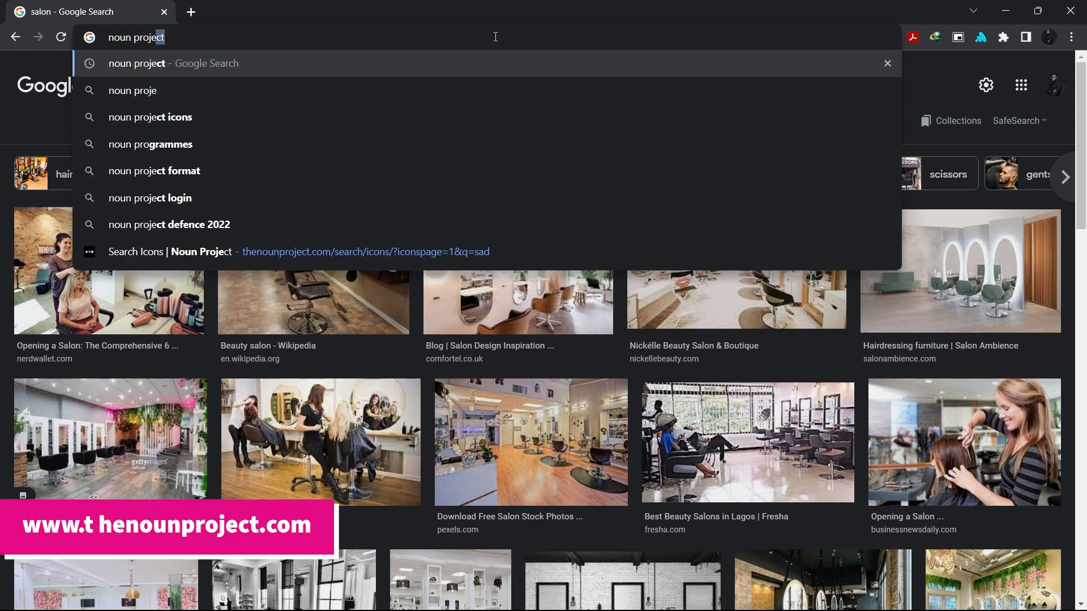
text(ct)
key(Return)
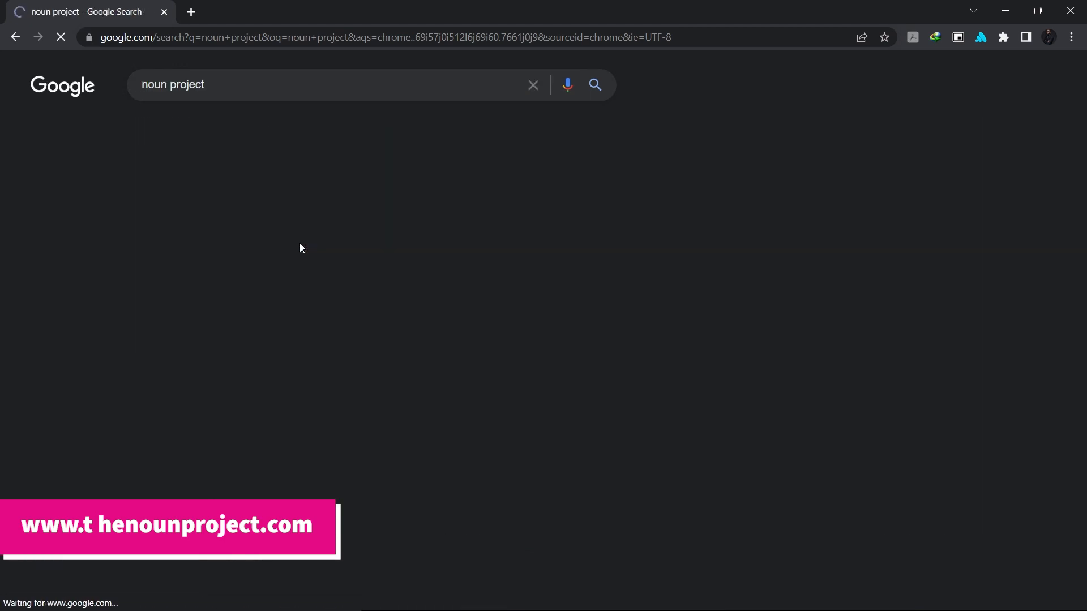
click(272, 208)
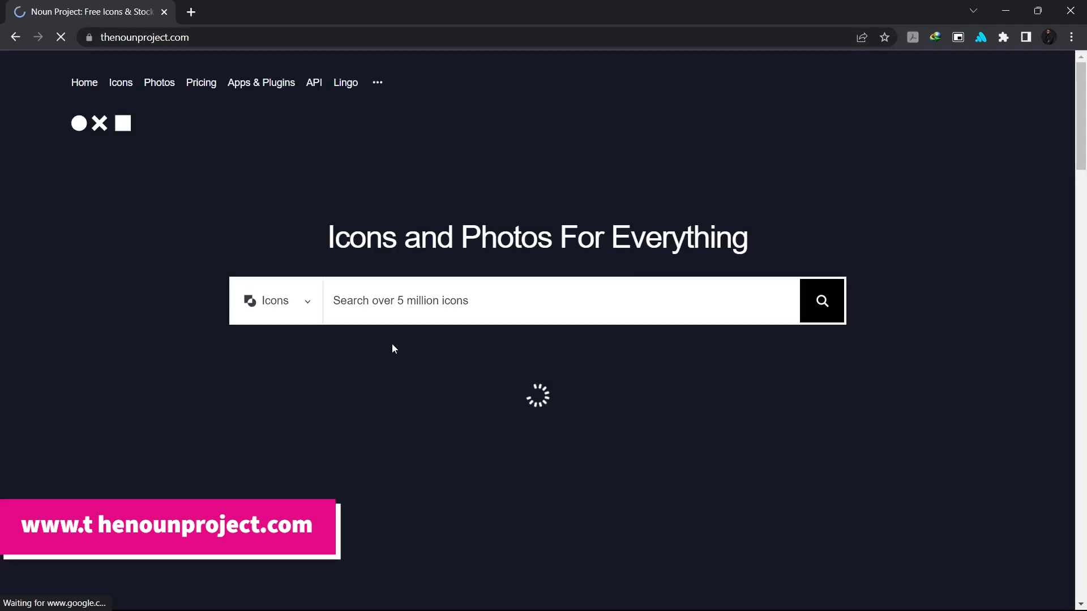
- Search Noun Project for 'home' icons and skim the results
click(483, 310)
text(home)
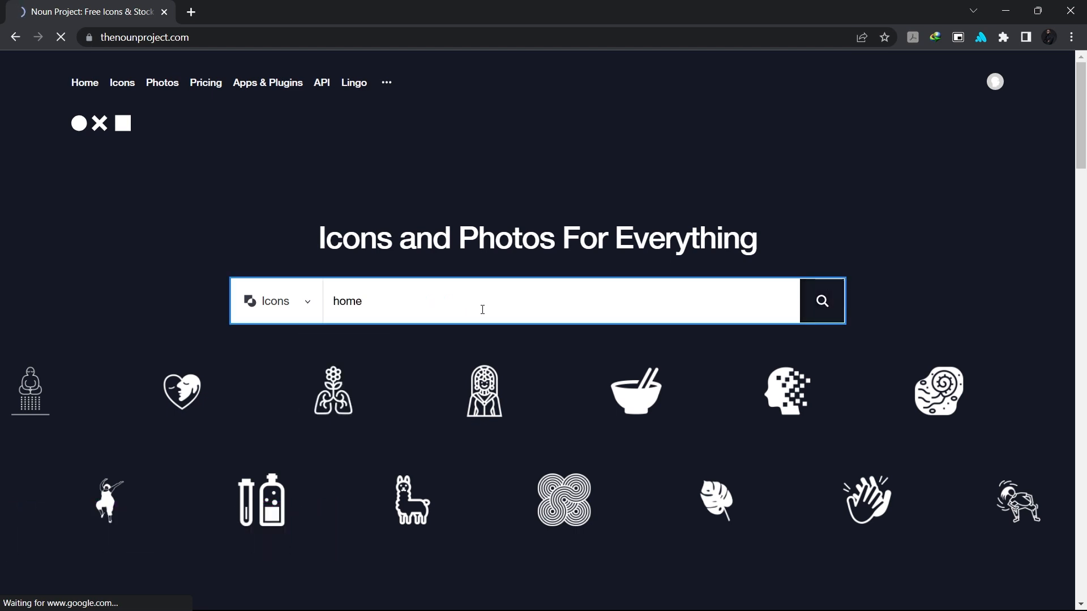
key(Return)
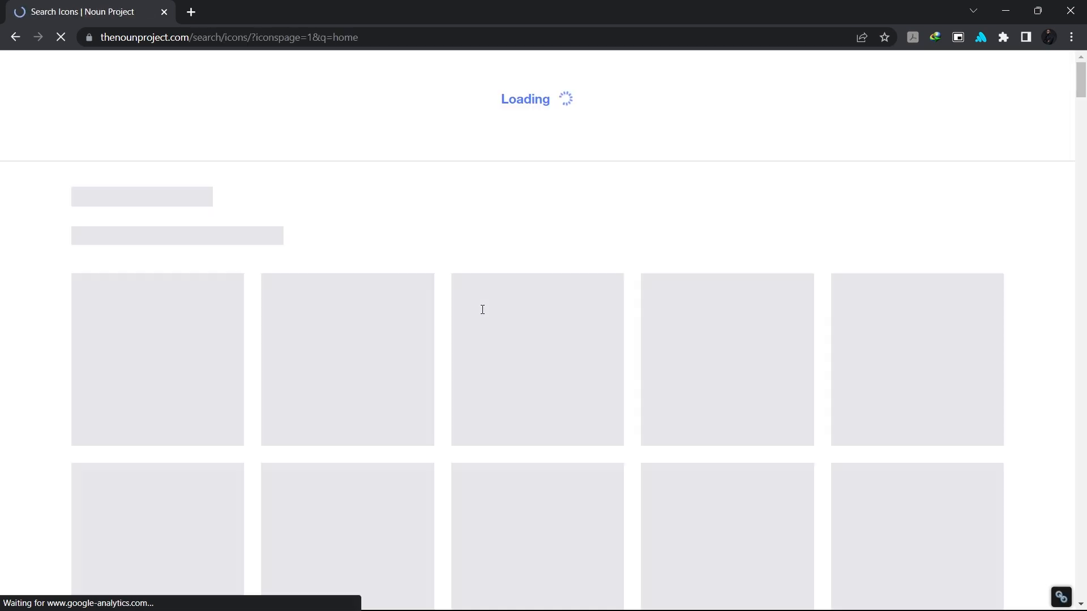
scroll(512, 243, down, 3)
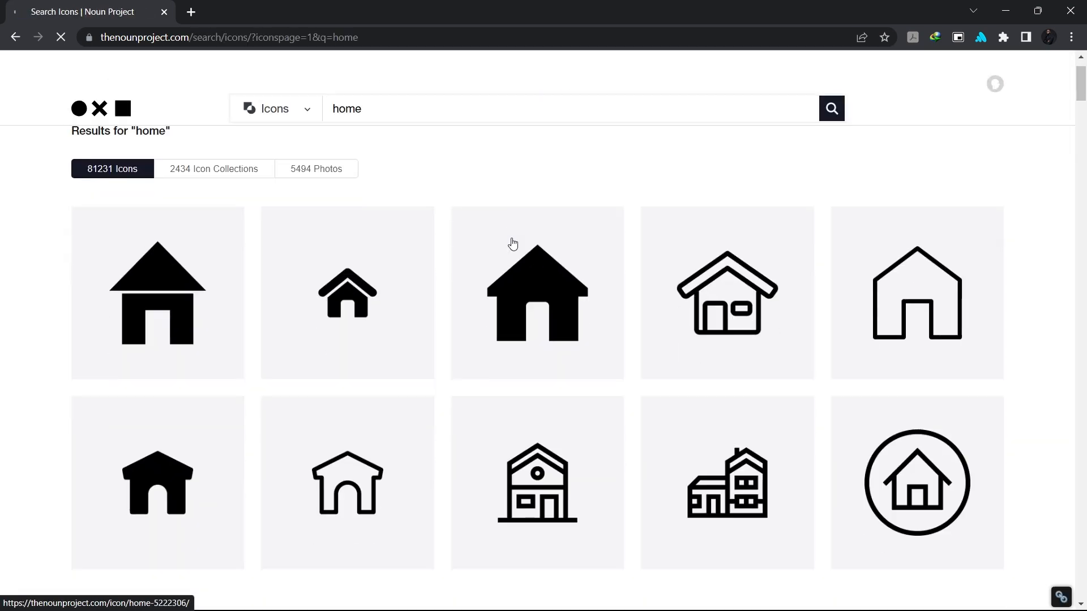
scroll(512, 243, up, 3)
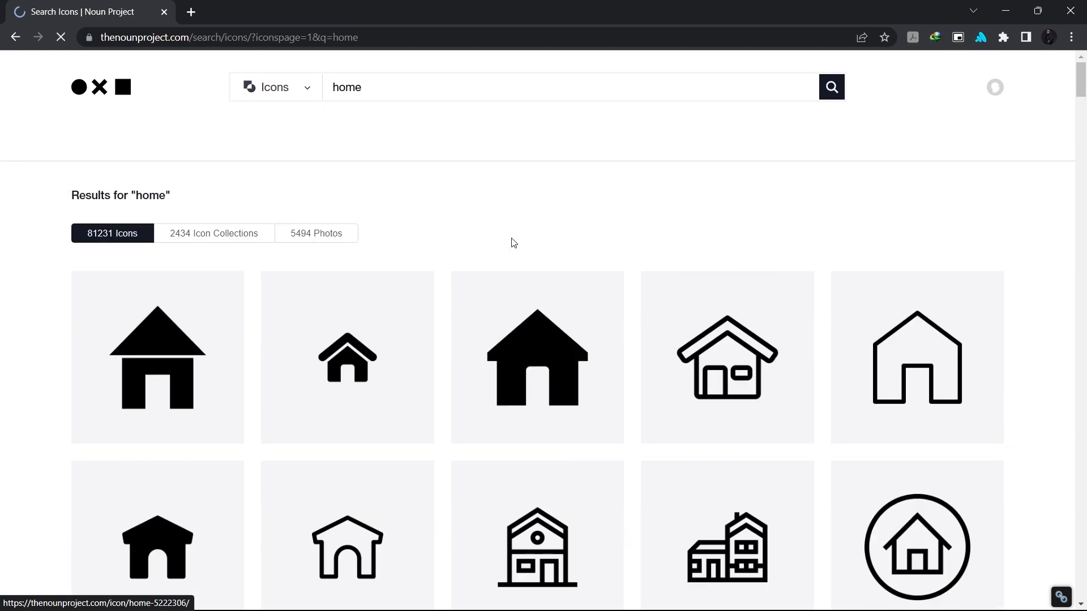
click(199, 14)
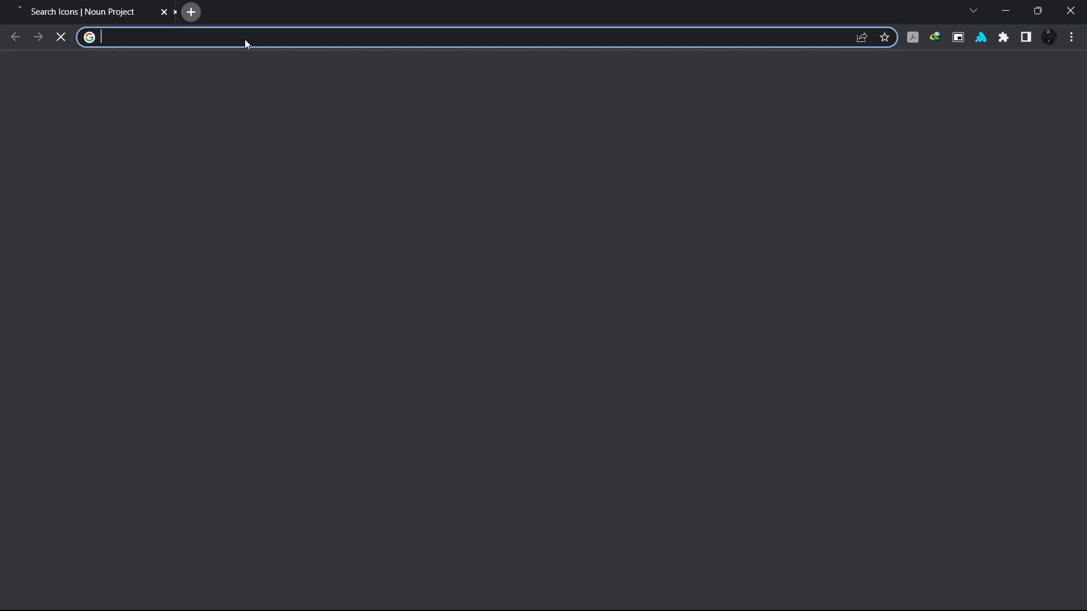
- Google 'free icon packs for figma', scan the Figma Community results, then minimise Chrome
click(274, 39)
text(free)
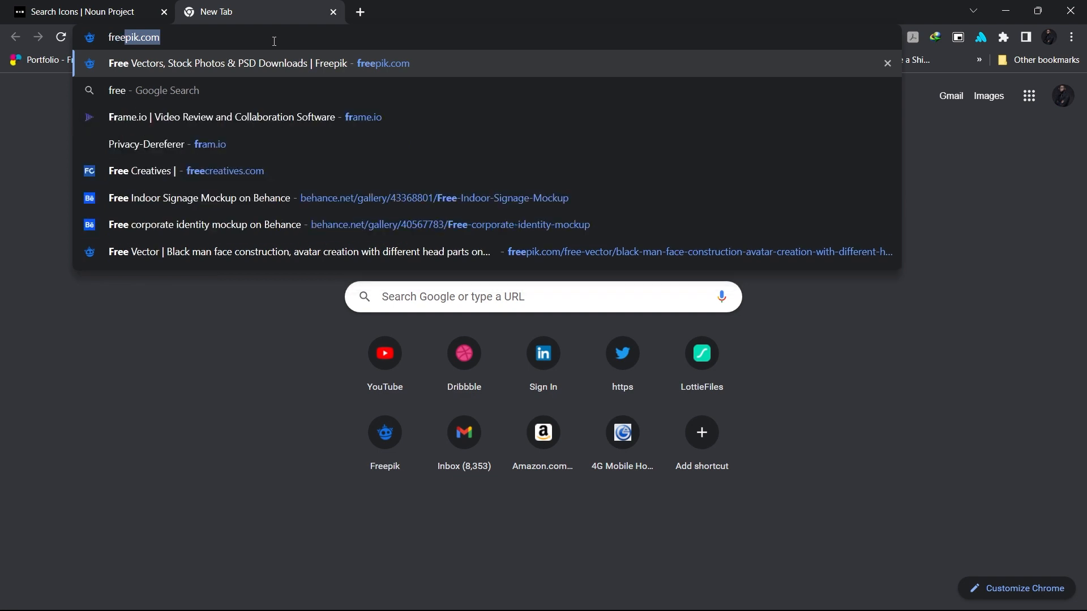
text( icon )
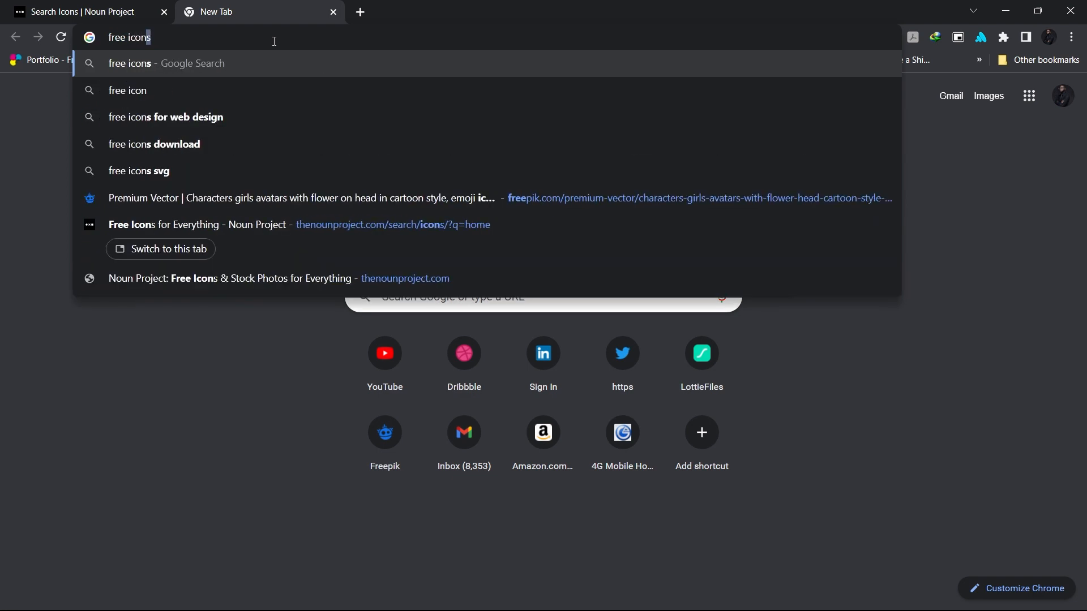
text(pack)
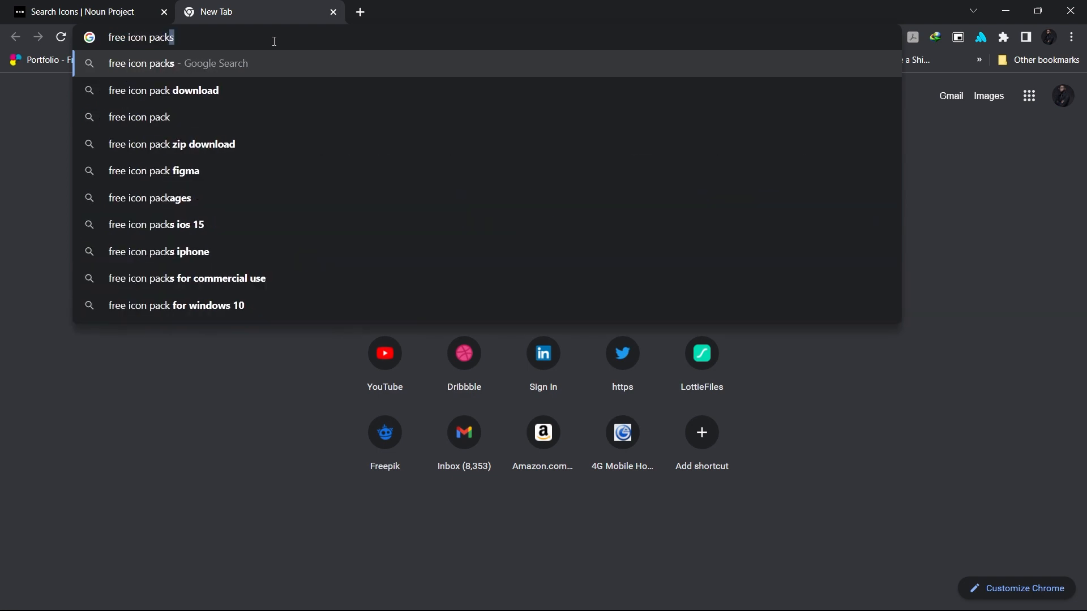
text(s for )
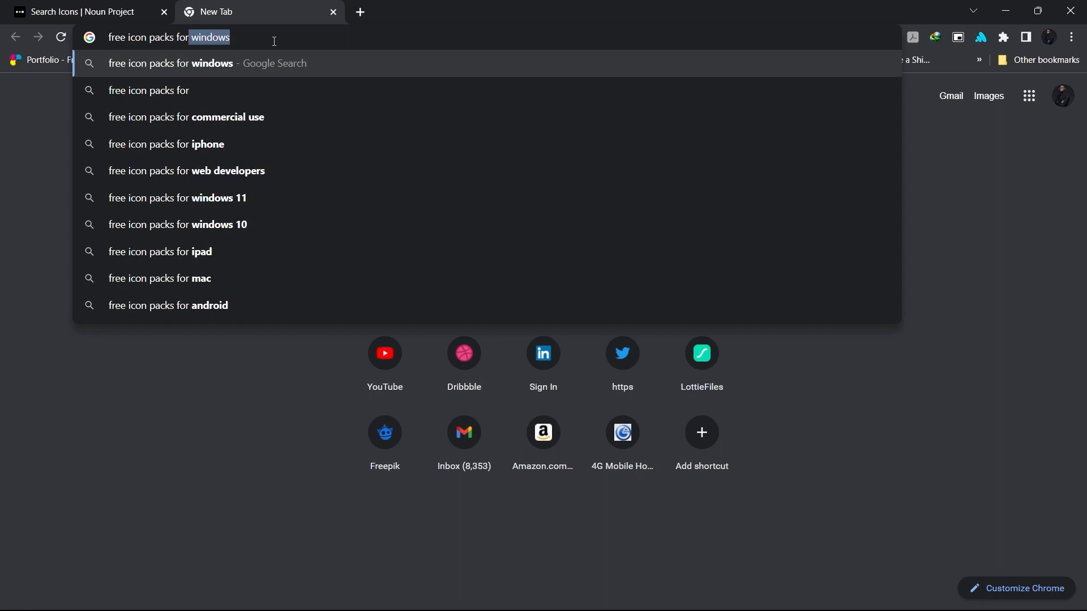
text(figma)
key(Return)
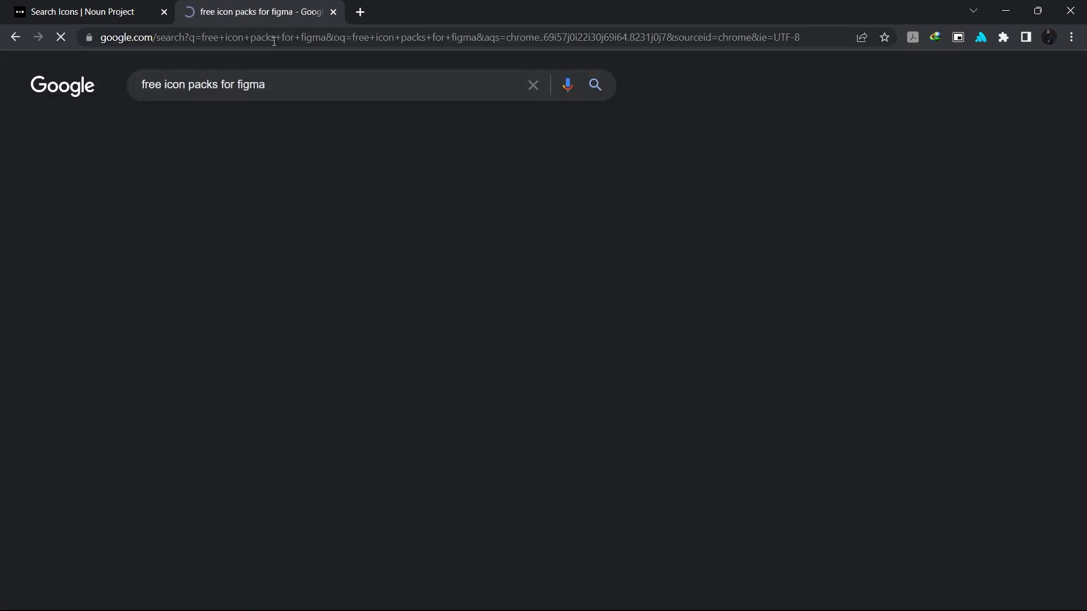
scroll(191, 383, down, 8)
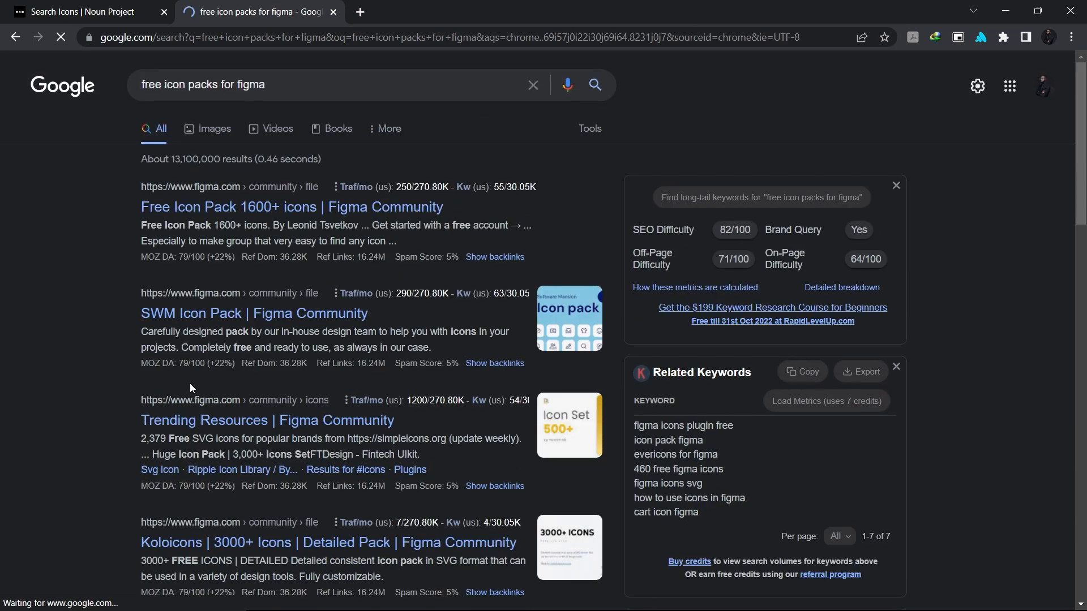
scroll(269, 479, down, 20)
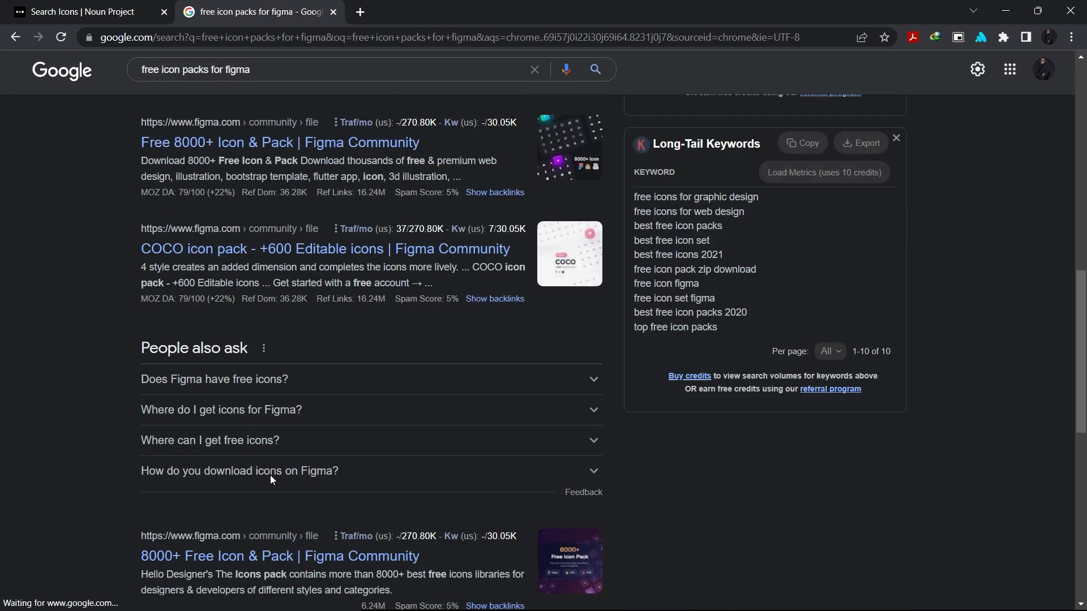
scroll(271, 479, up, 15)
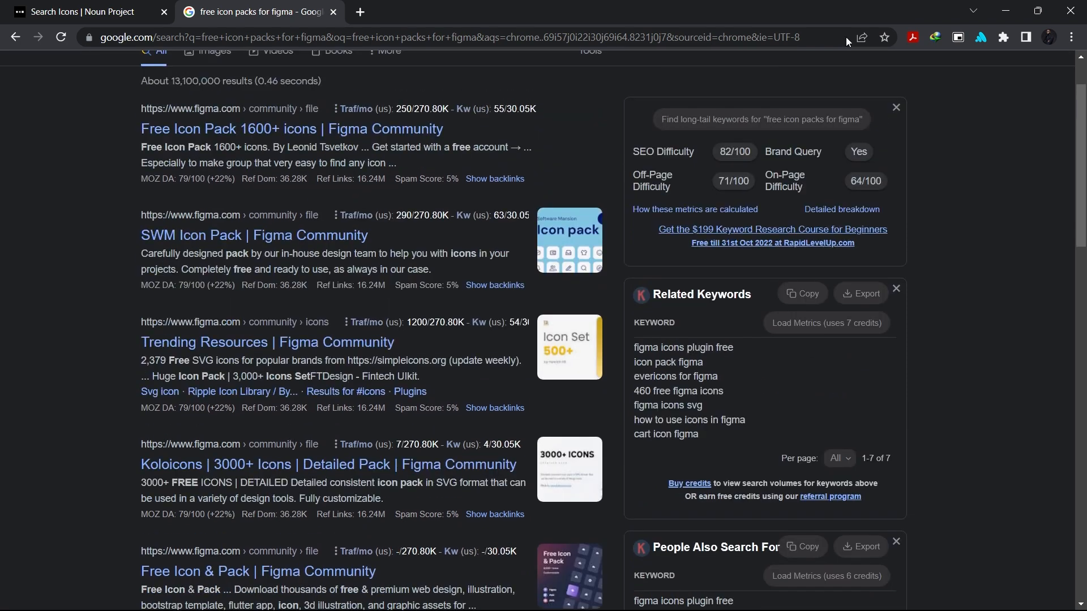
click(1006, 11)
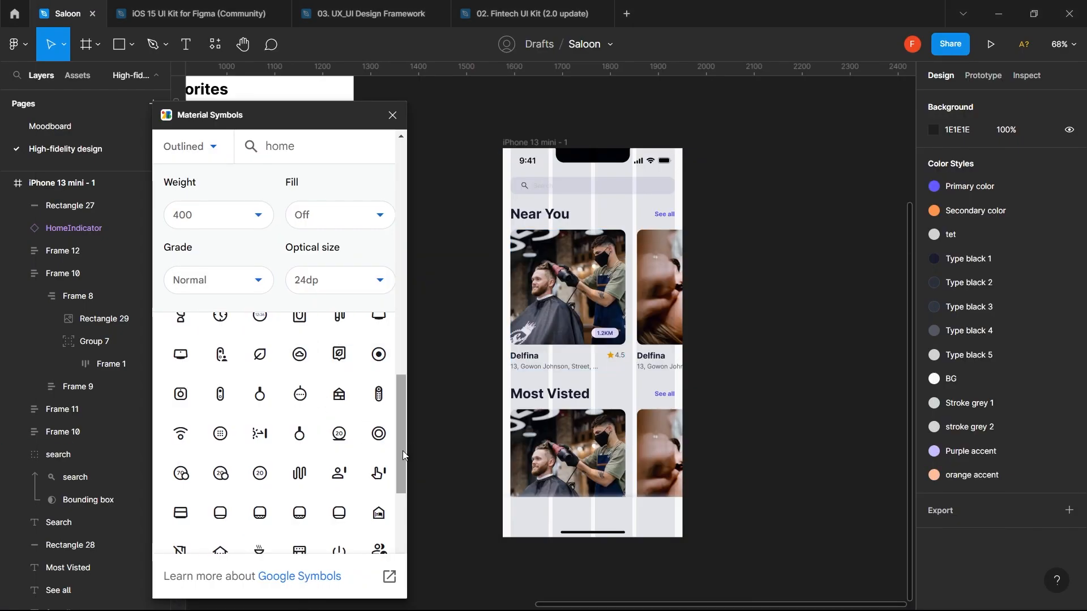
- Insert the outlined 24×24 home symbol and drag its layer into the iPhone 13 mini - 1 frame
drag(402, 451, 294, 498)
click(181, 452)
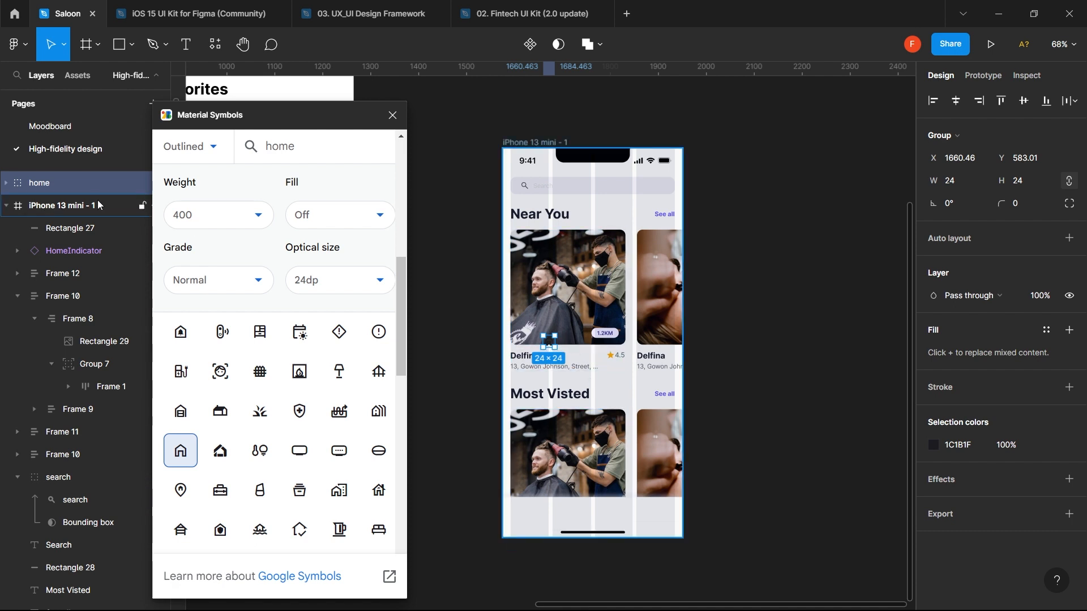
drag(70, 186, 89, 226)
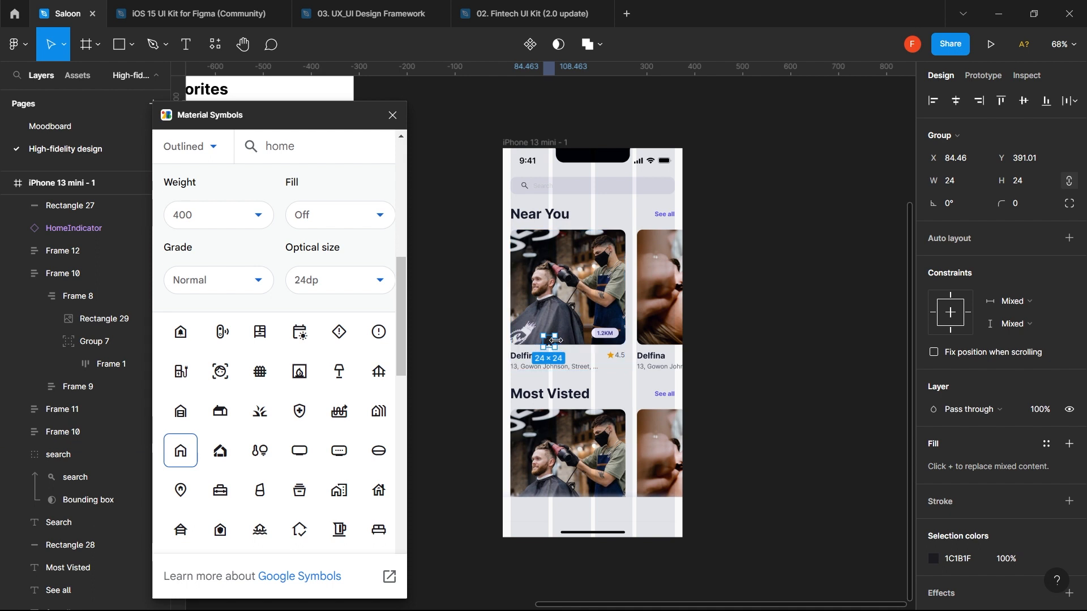
drag(554, 346, 474, 532)
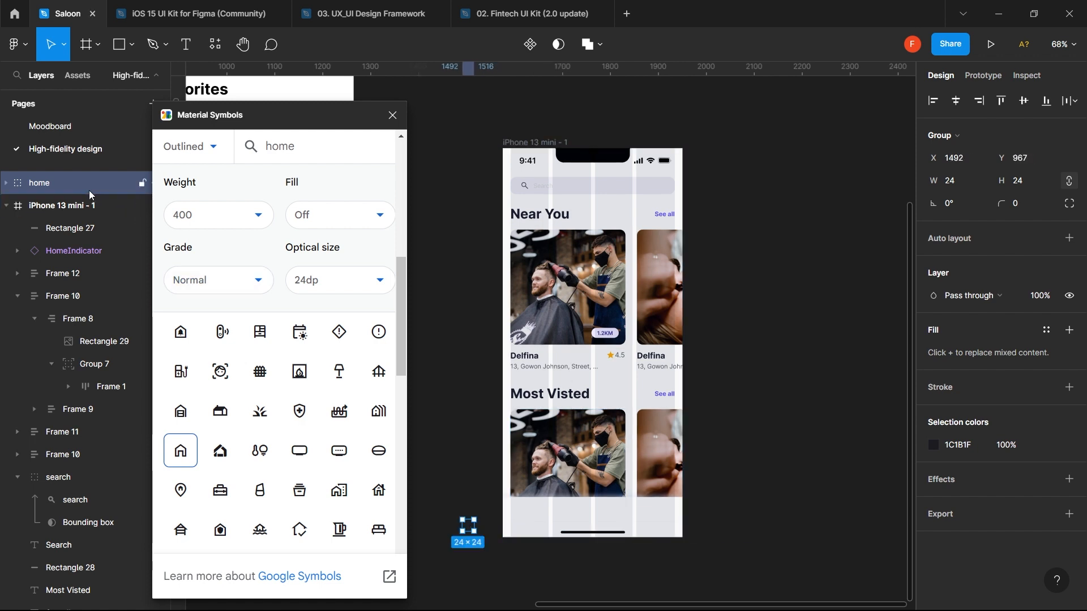
drag(90, 190, 82, 228)
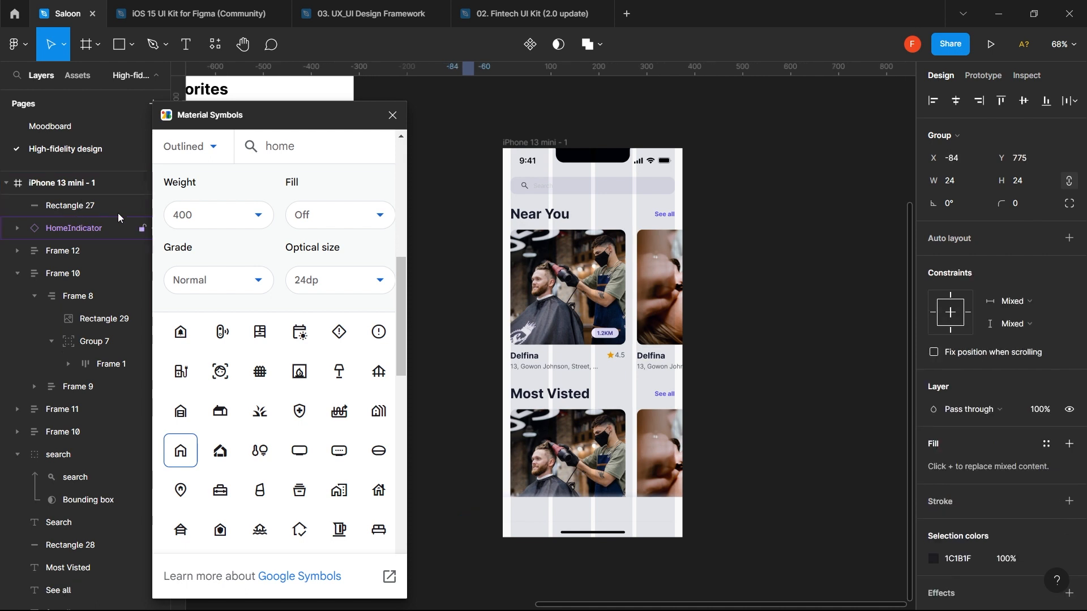
- Close Material Symbols and set HomeIndicator and Rectangle 27 to Fix position when scrolling
click(392, 116)
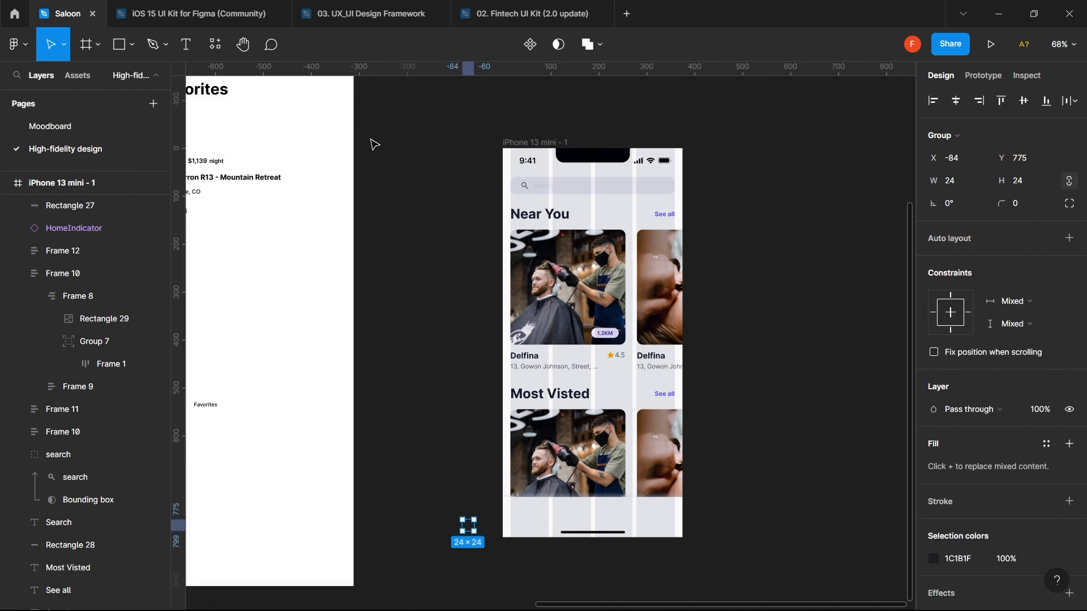
click(77, 229)
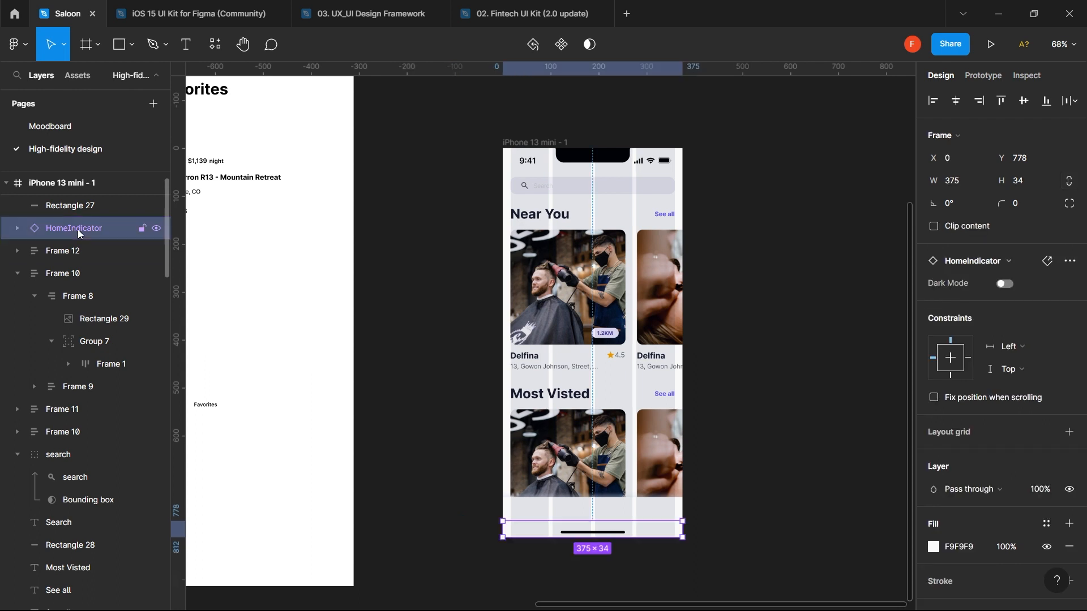
shift+click(100, 204)
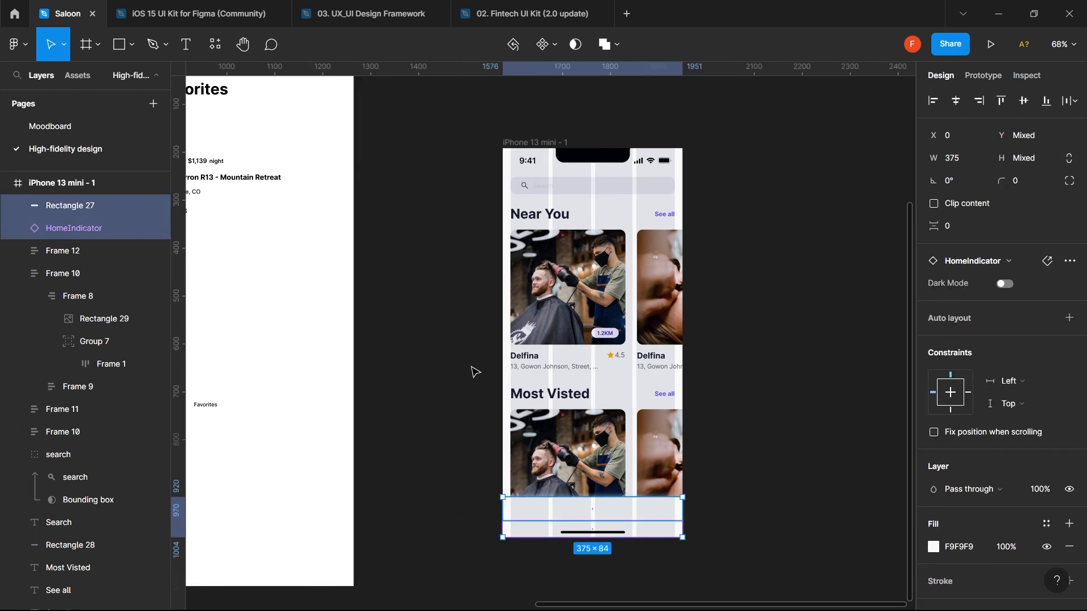
click(991, 433)
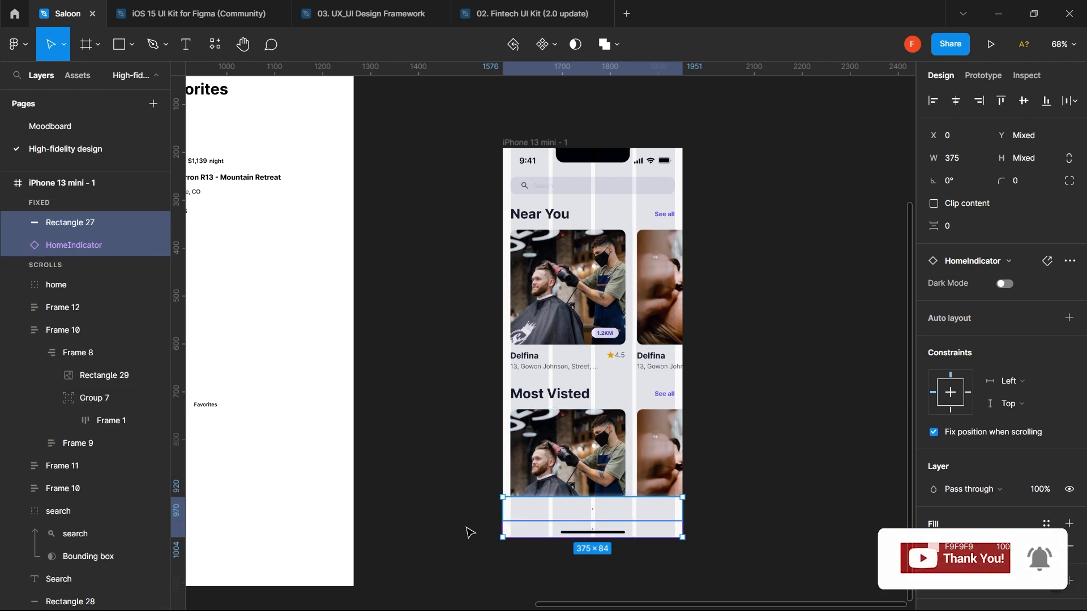
drag(405, 478, 485, 553)
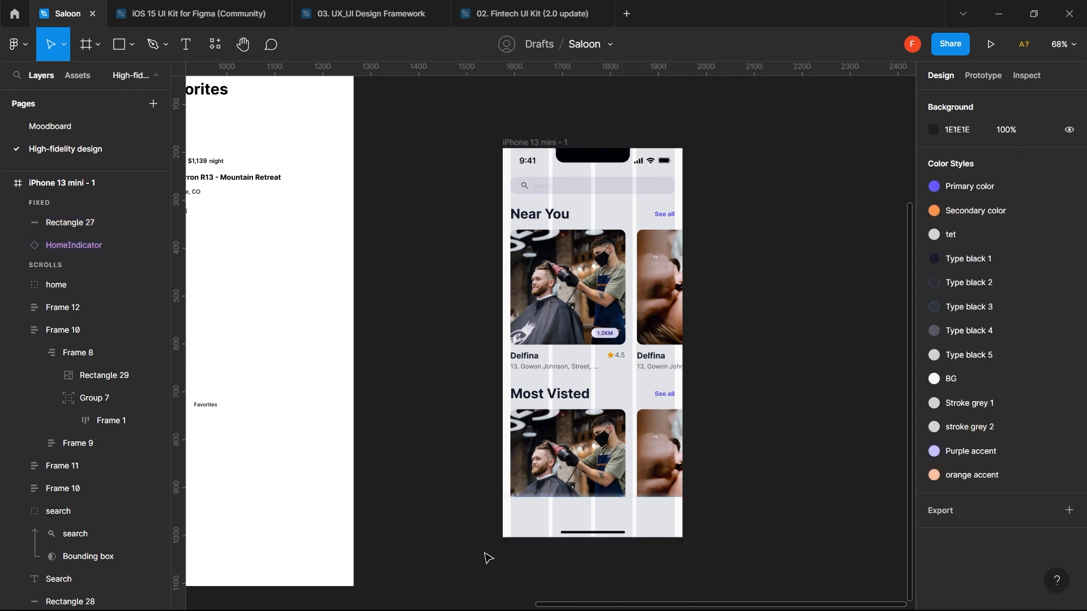
click(526, 515)
- Run Material Symbols from Plugins, search 'home' and insert the house icon
click(276, 118)
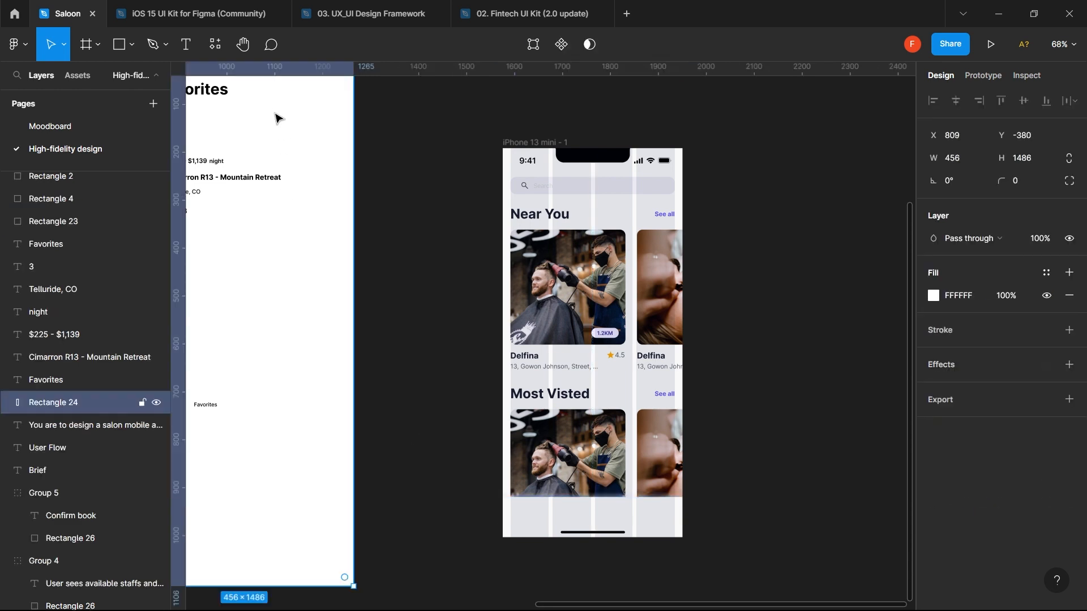
click(219, 48)
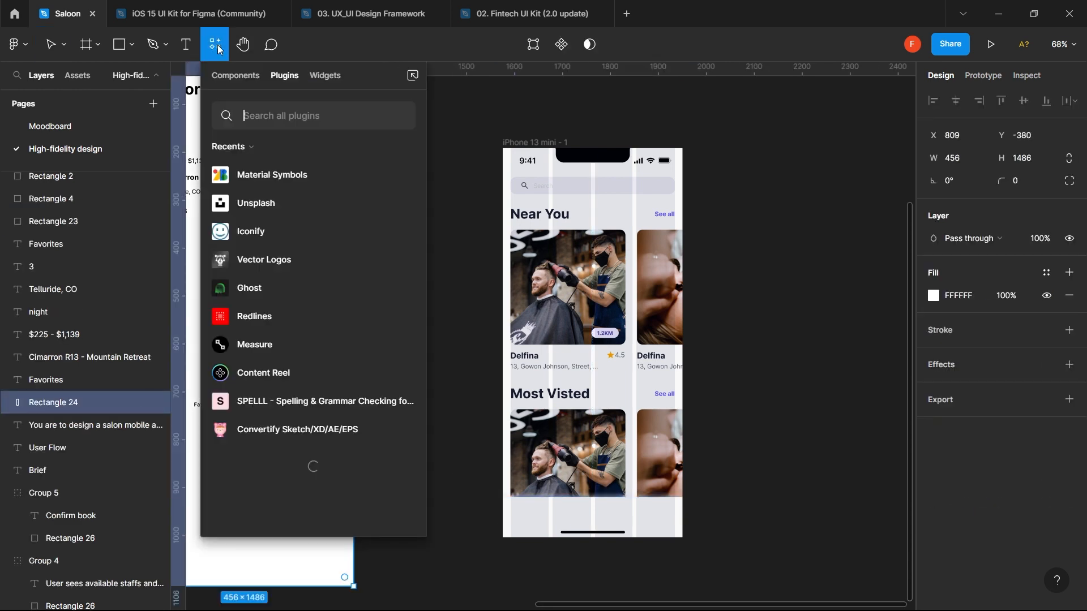
click(402, 179)
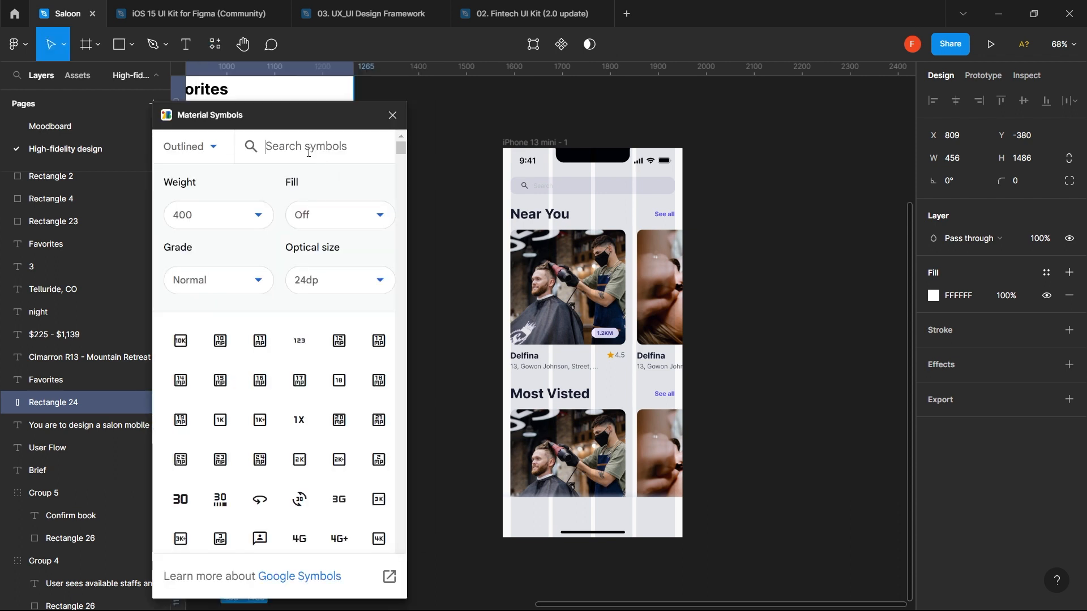
text(home)
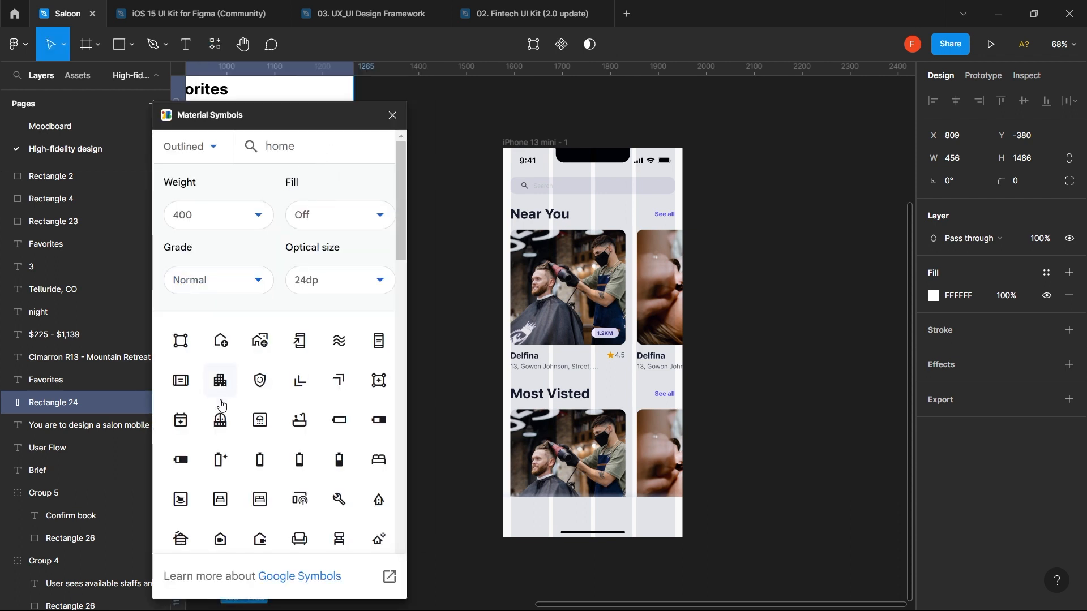
scroll(217, 427, down, 3)
scroll(217, 427, down, 3)
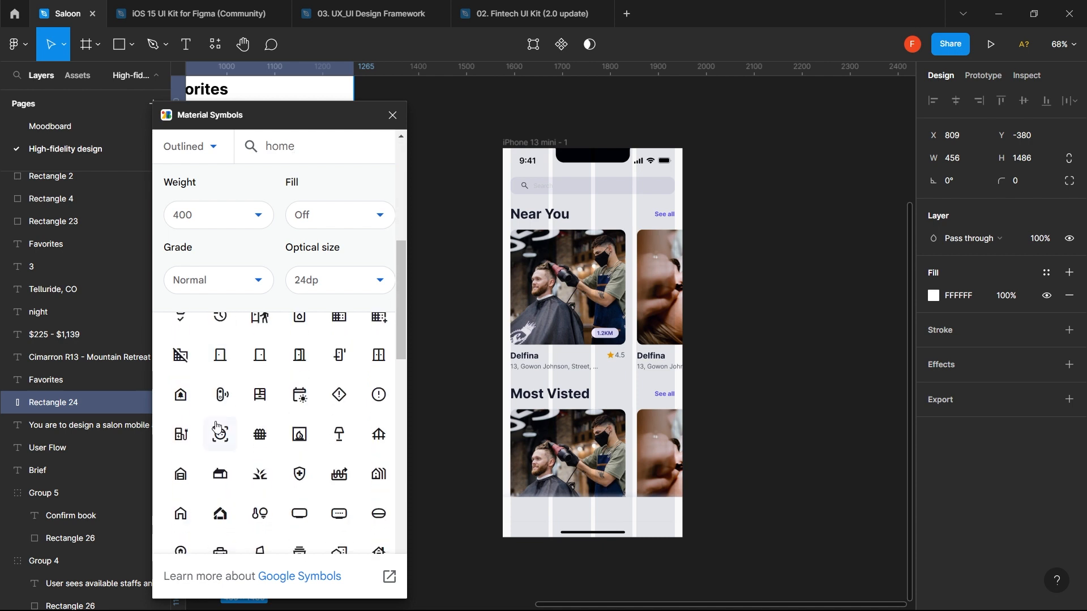
scroll(217, 427, down, 2)
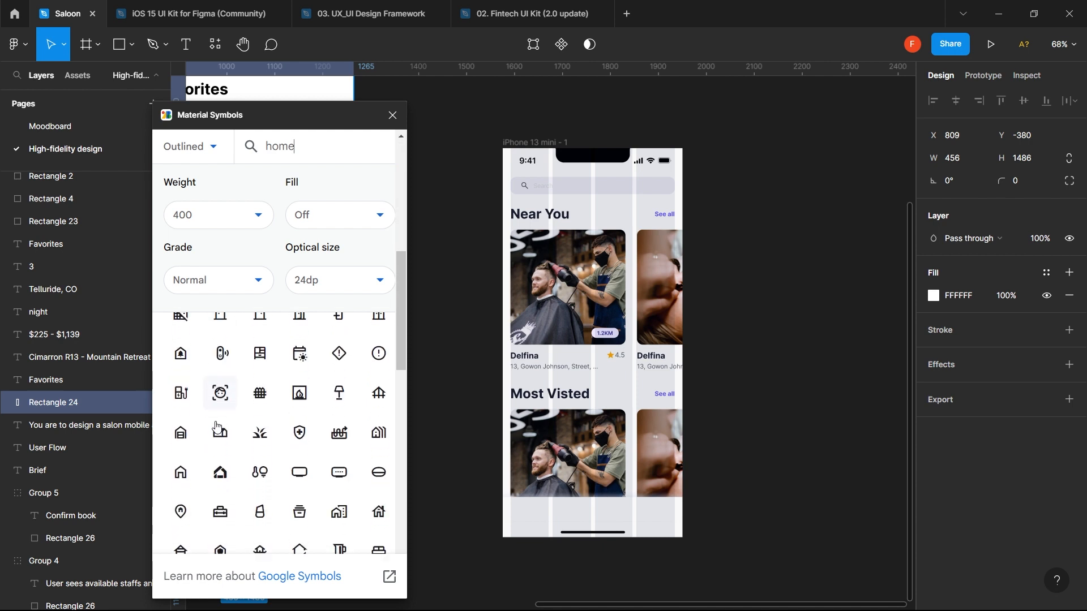
click(181, 465)
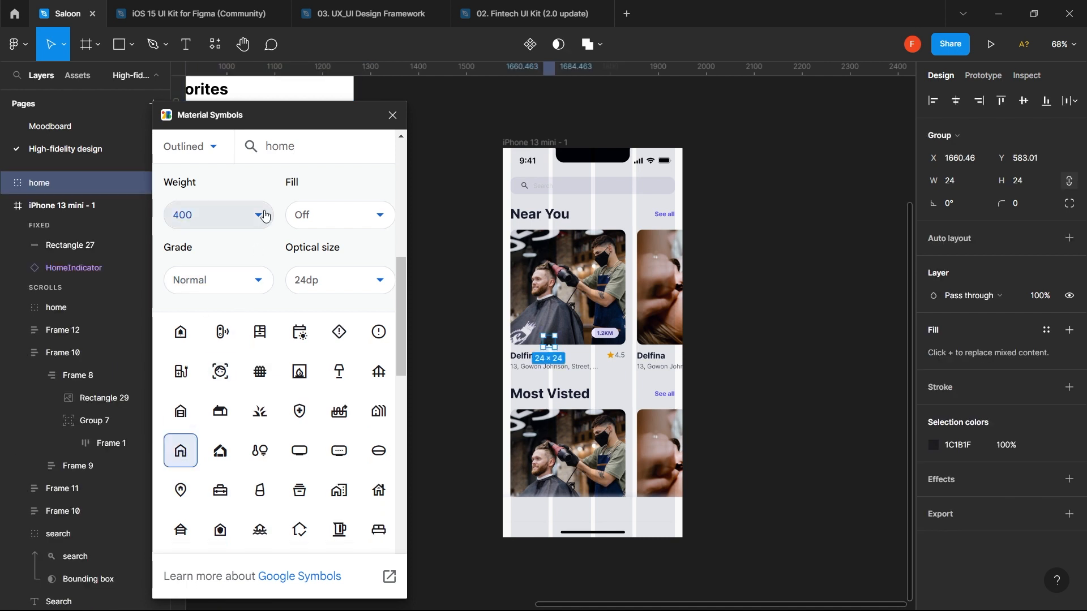
- Search 'prof' and insert the account_circle profile icon
click(302, 154)
text(pro)
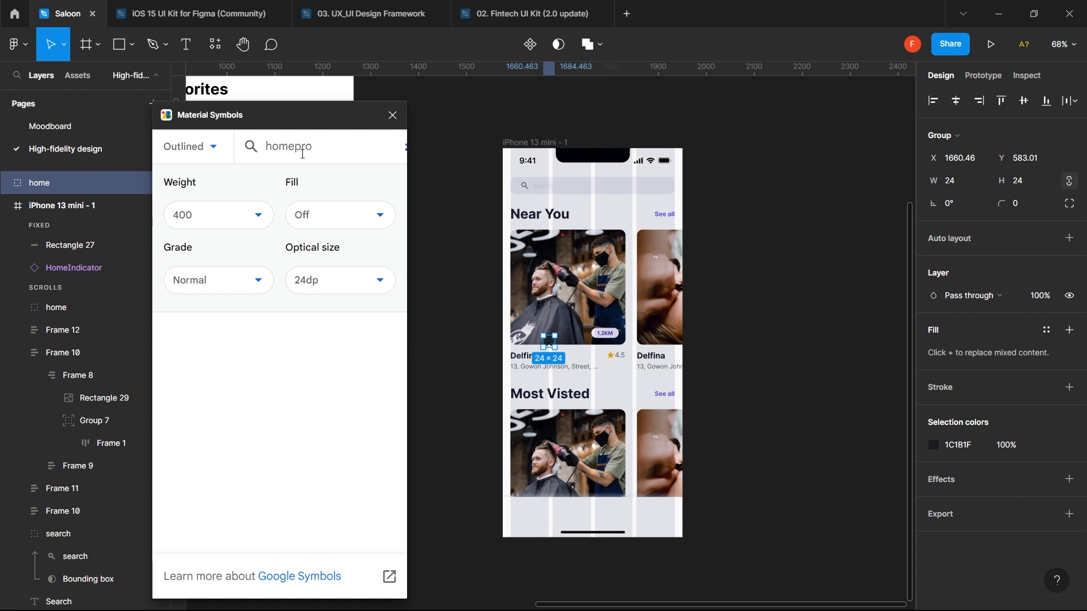
double_click(302, 154)
text(pr)
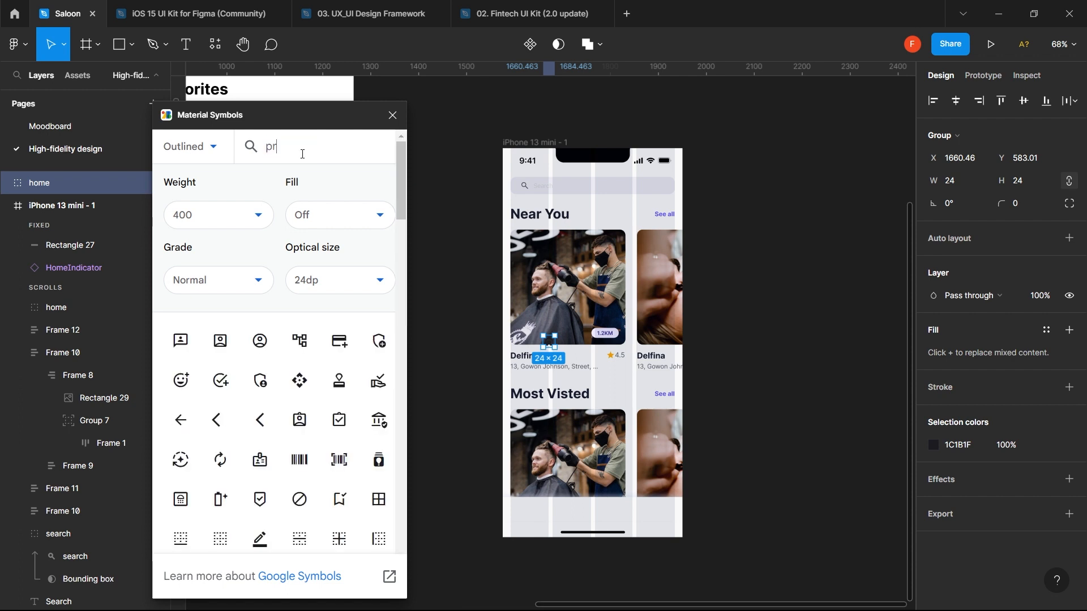
text(ofile)
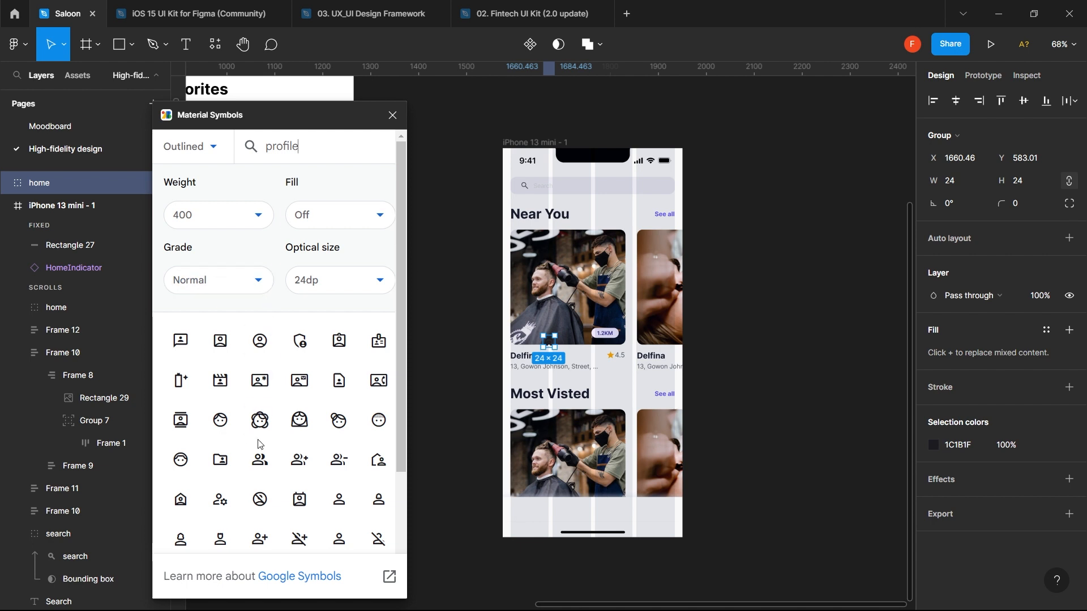
scroll(259, 444, down, 3)
scroll(259, 445, up, 3)
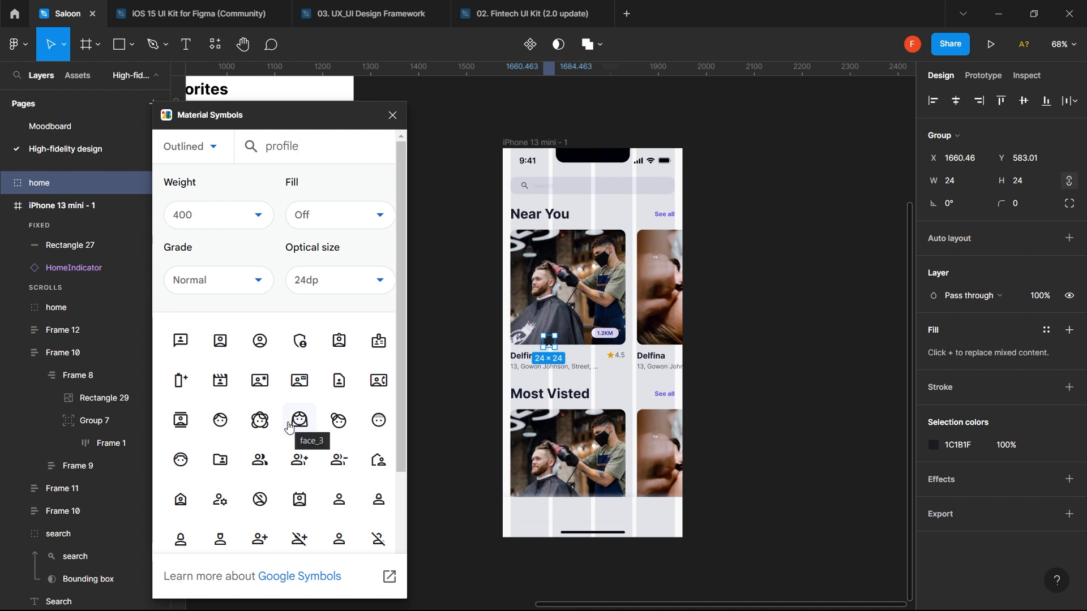
click(260, 340)
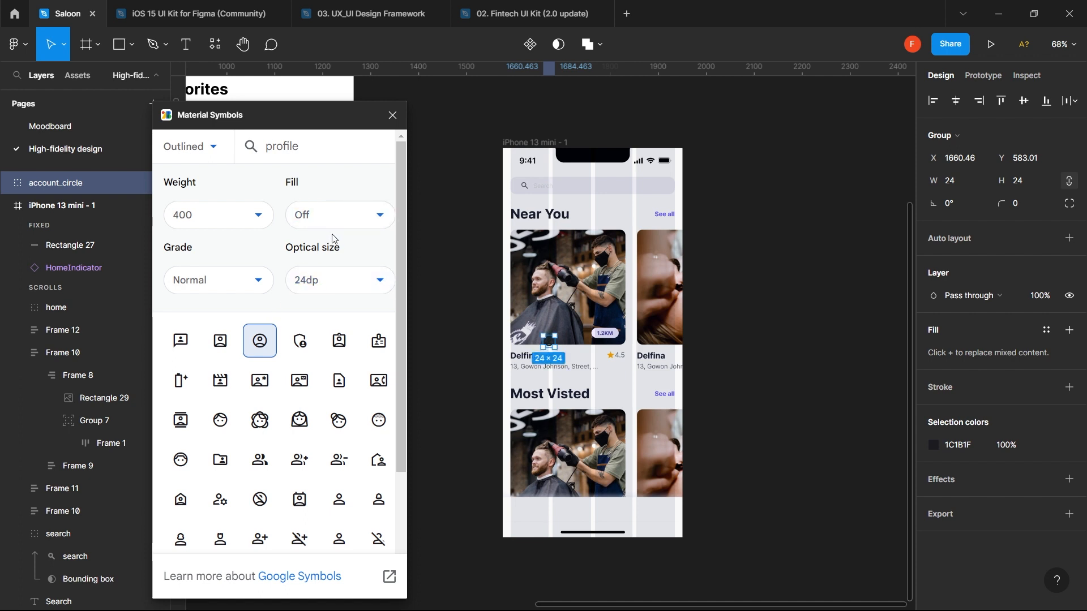
click(725, 313)
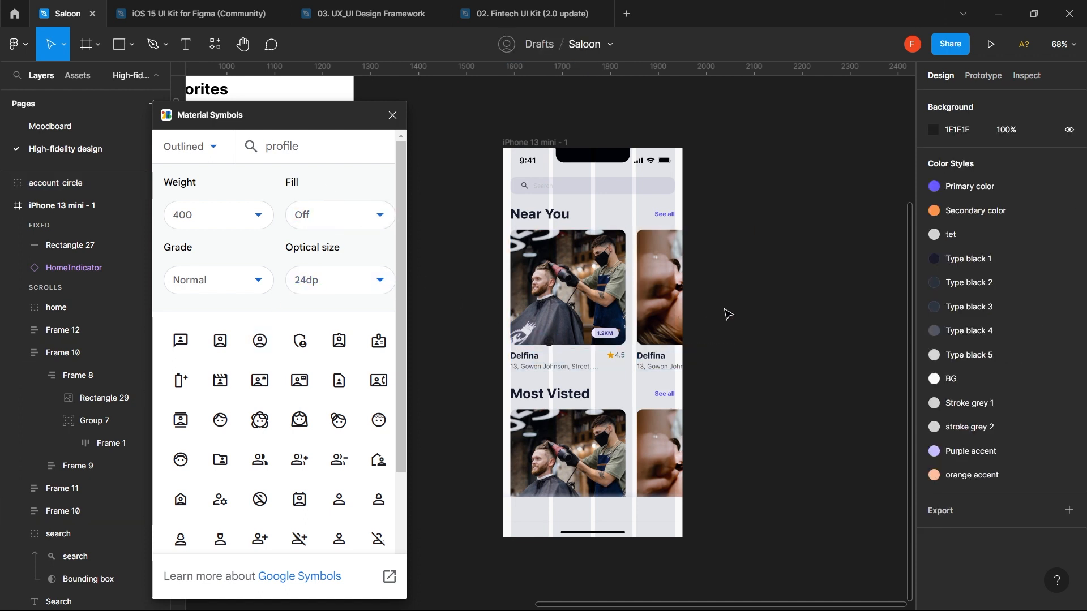
- Search 'hom' again and insert another home icon
double_click(329, 150)
text(home)
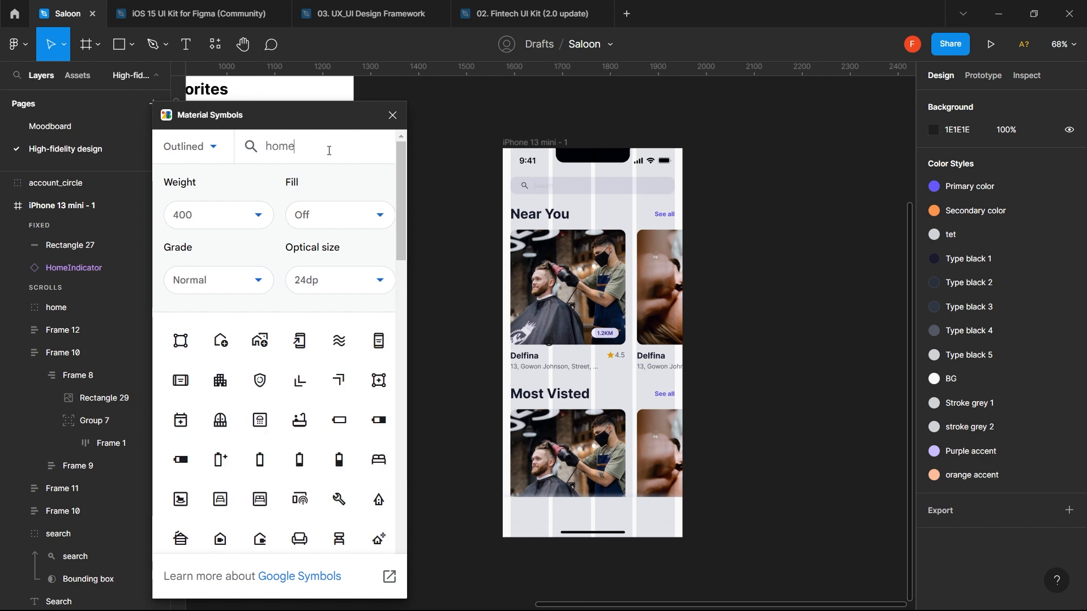
scroll(248, 488, down, 10)
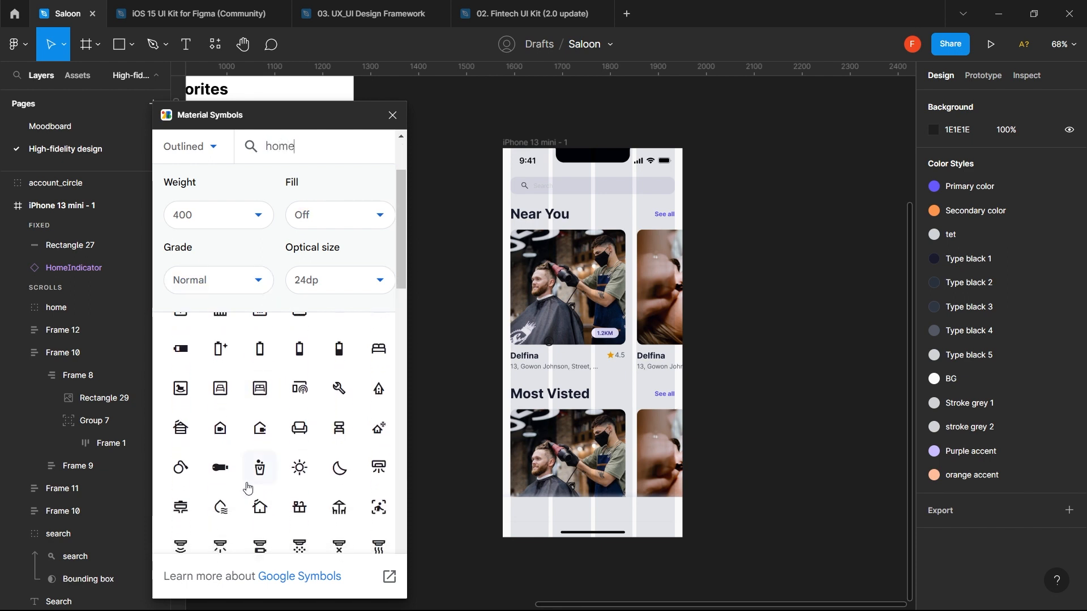
scroll(247, 488, down, 3)
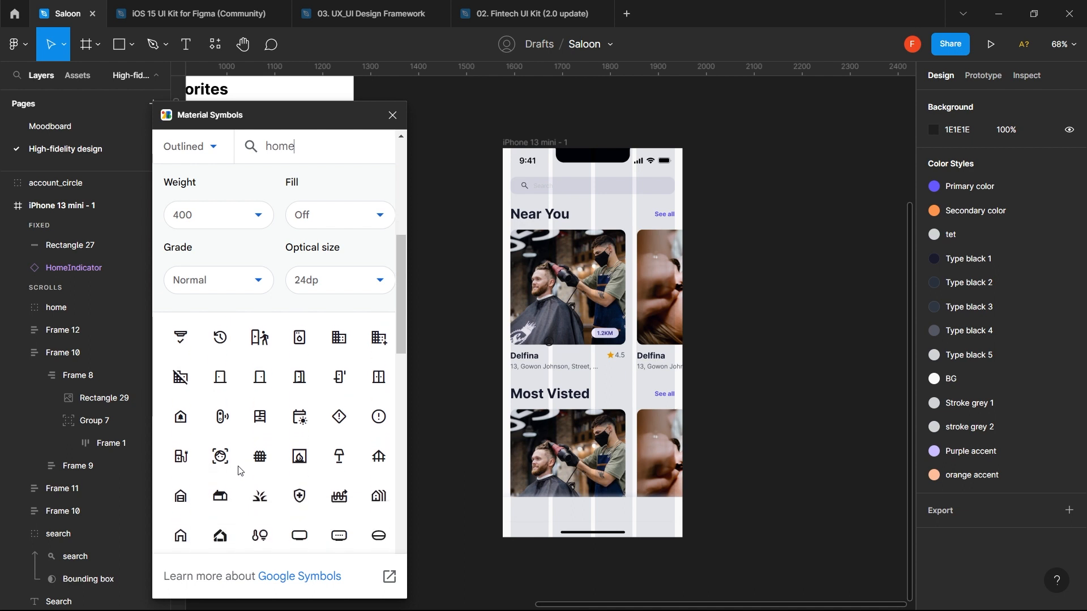
click(190, 534)
scroll(190, 533, down, 2)
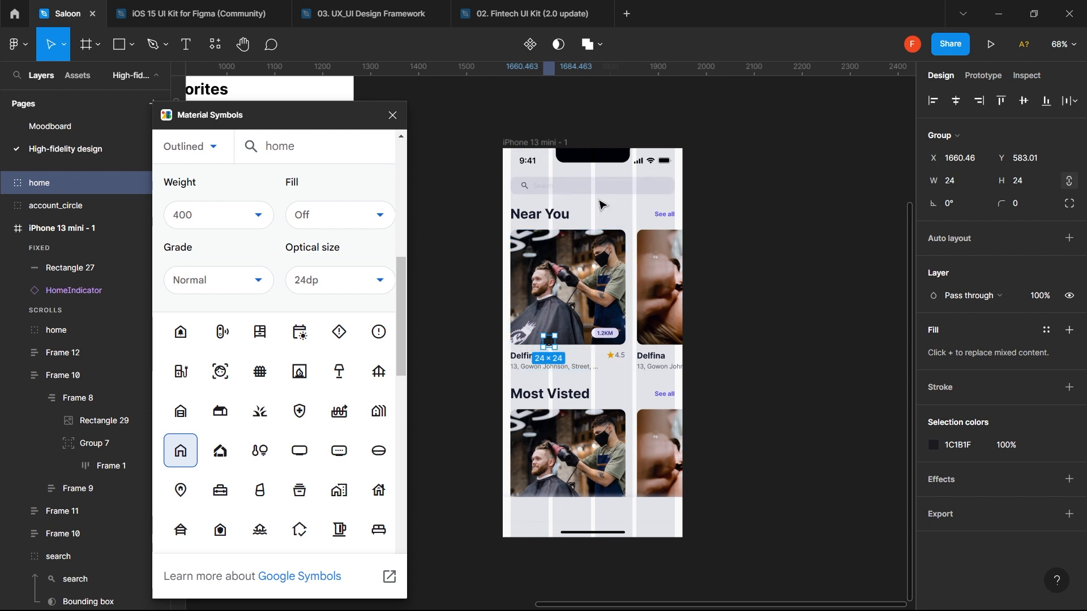
click(481, 199)
- Search 'searc' and insert the outlined search icon
click(319, 146)
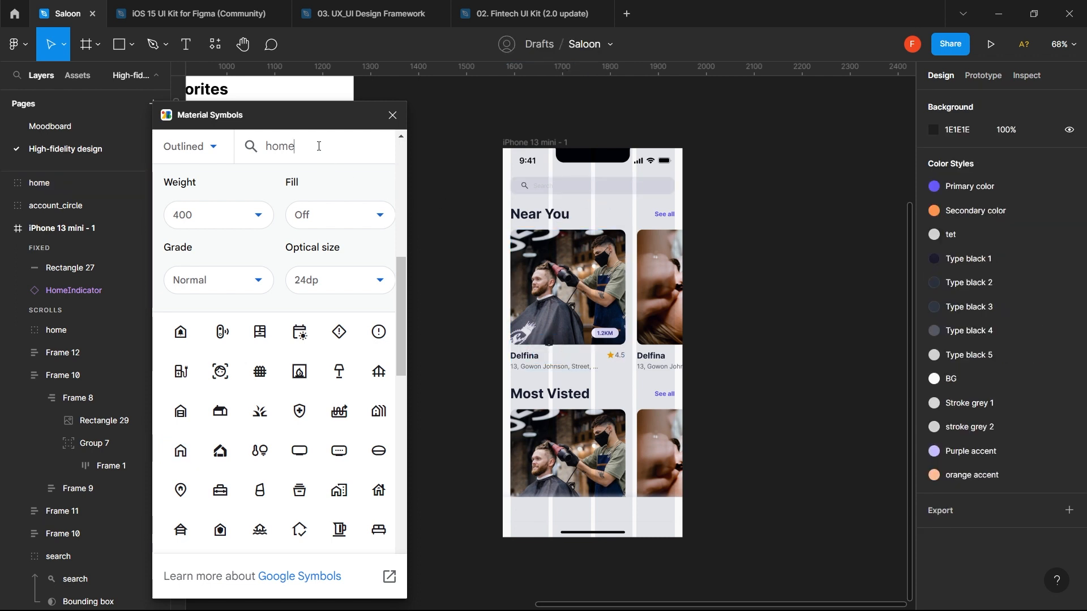
double_click(319, 146)
text(search)
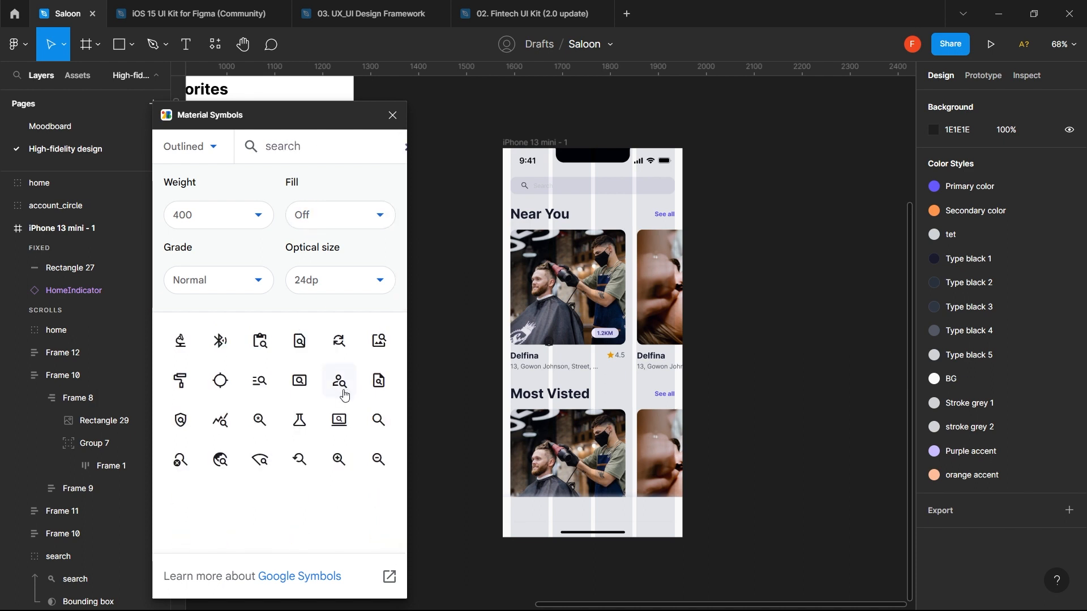
click(378, 420)
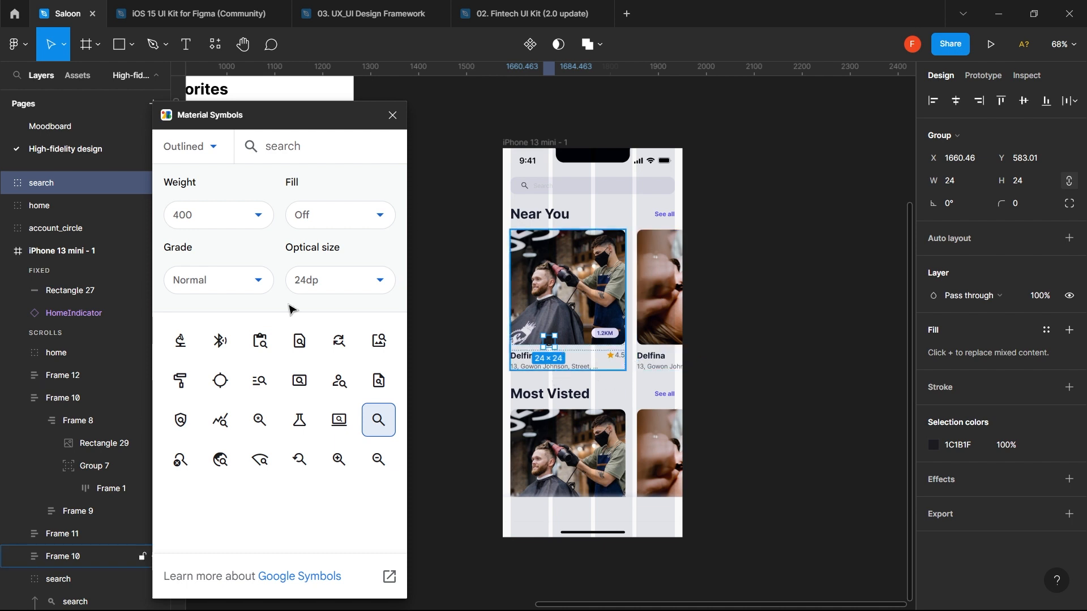
- Cut the search, home and account_circle icons and paste them into the phone frame over Rectangle 27
shift+click(50, 231)
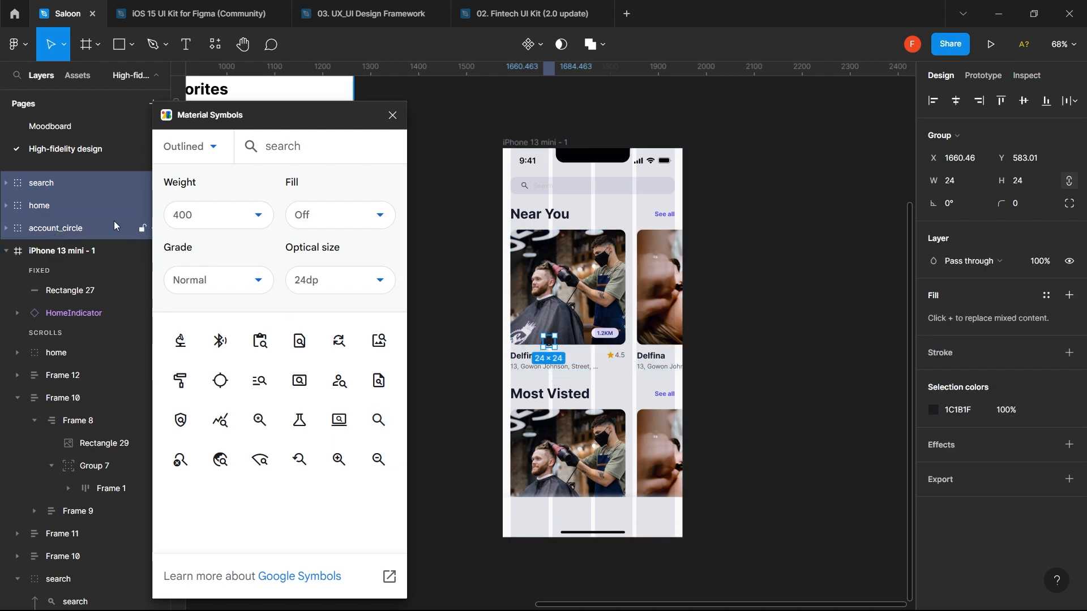
key(Delete)
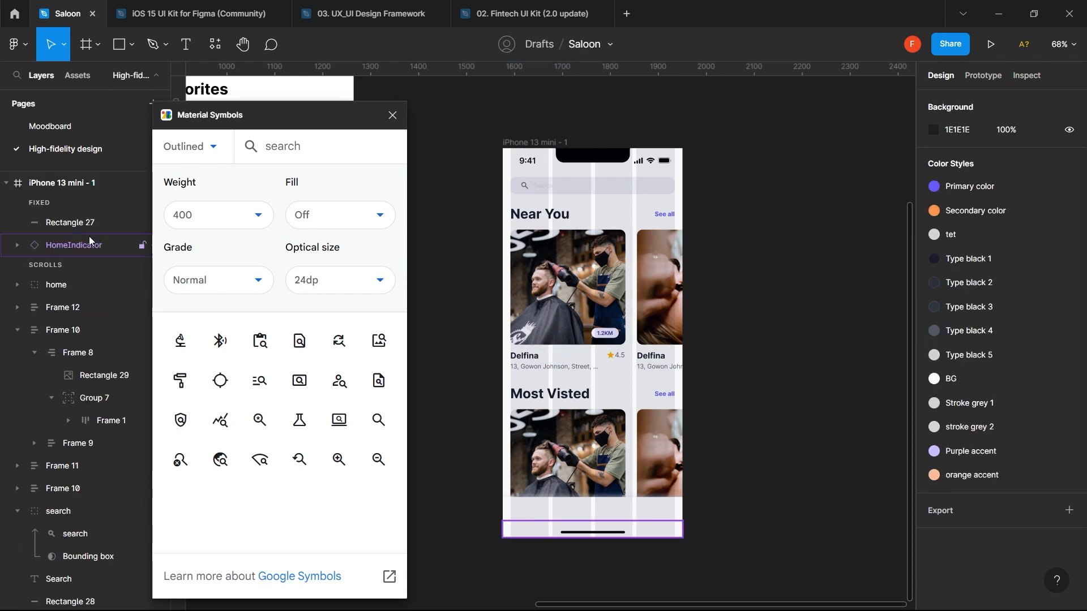
click(74, 182)
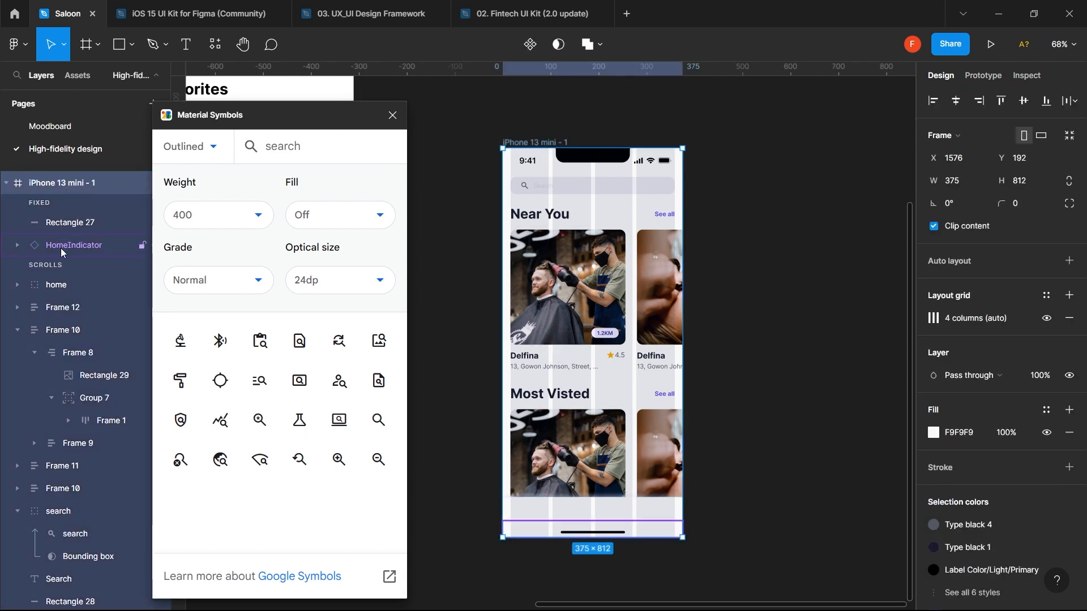
click(55, 284)
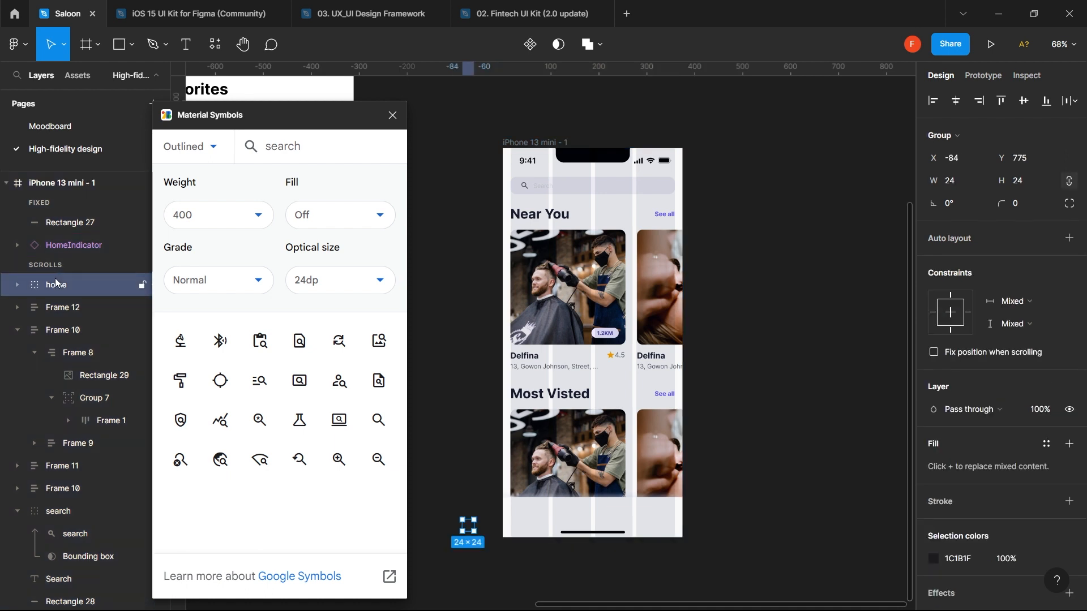
click(80, 226)
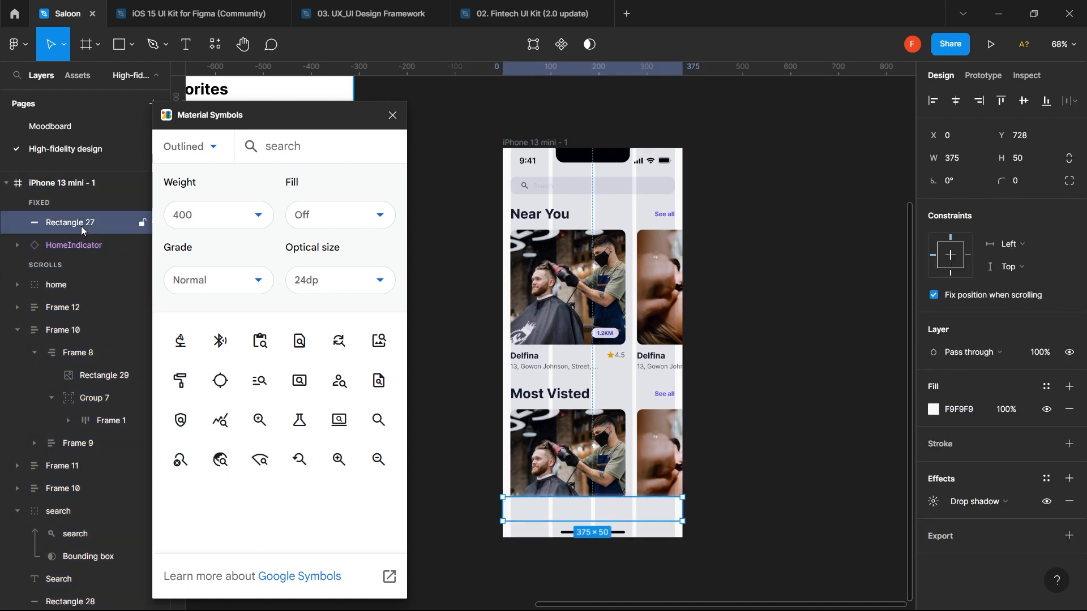
key(ctrl+v)
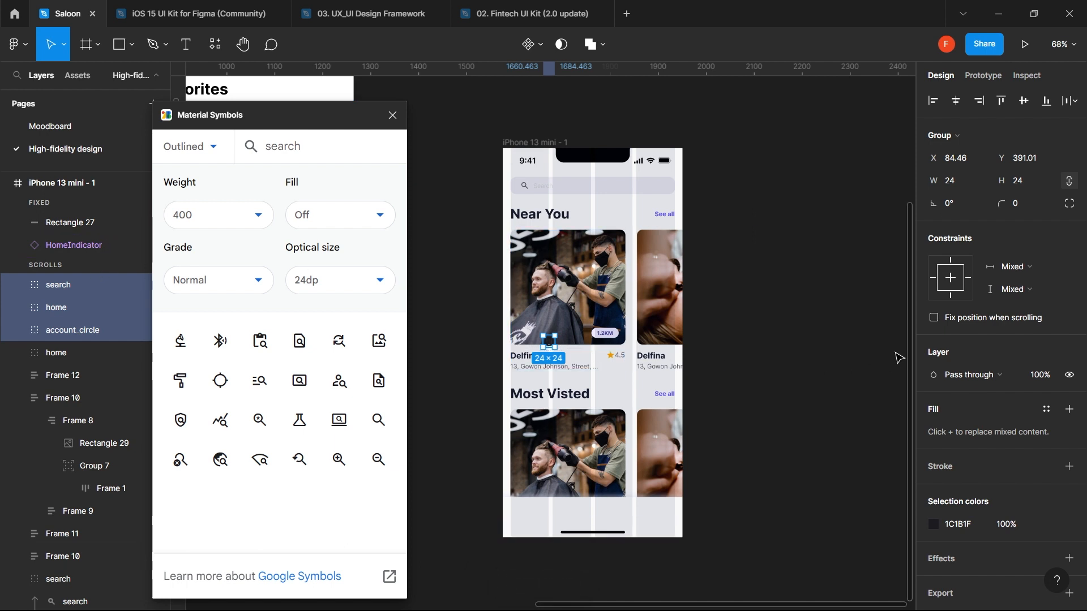
- Fix the three icons when scrolling, bring them to front, and select both Most Visted cards
click(999, 317)
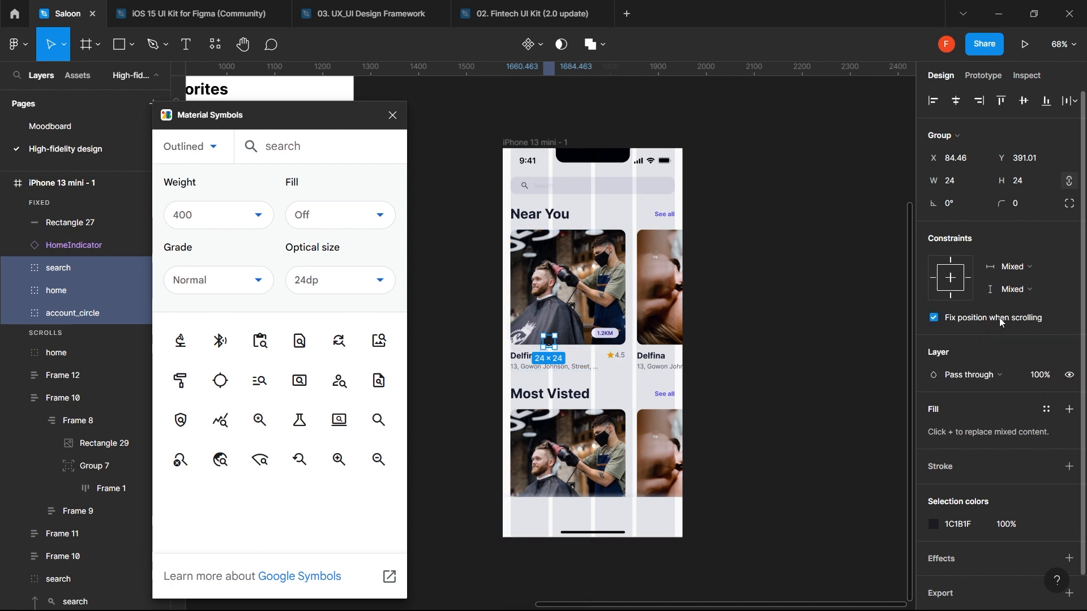
key(ctrl+shift+bracketright)
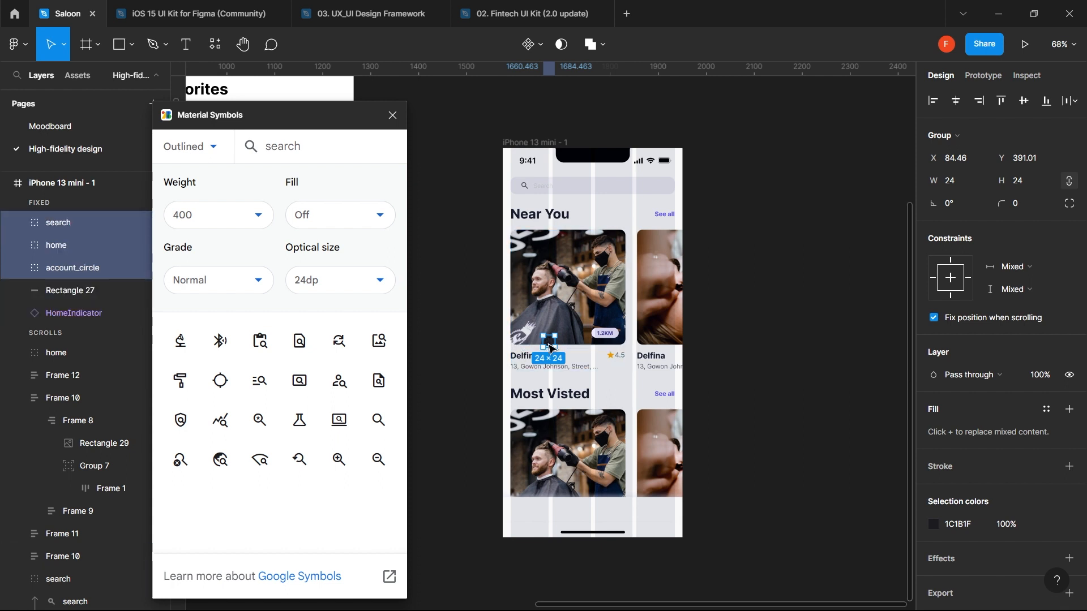
drag(550, 348, 525, 515)
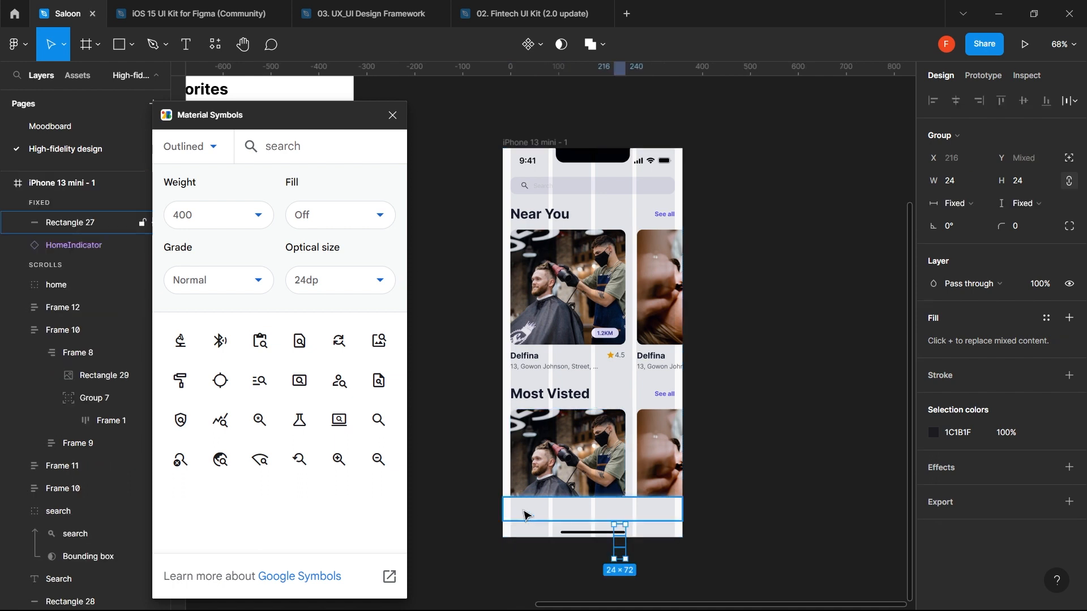
key(ctrl+z)
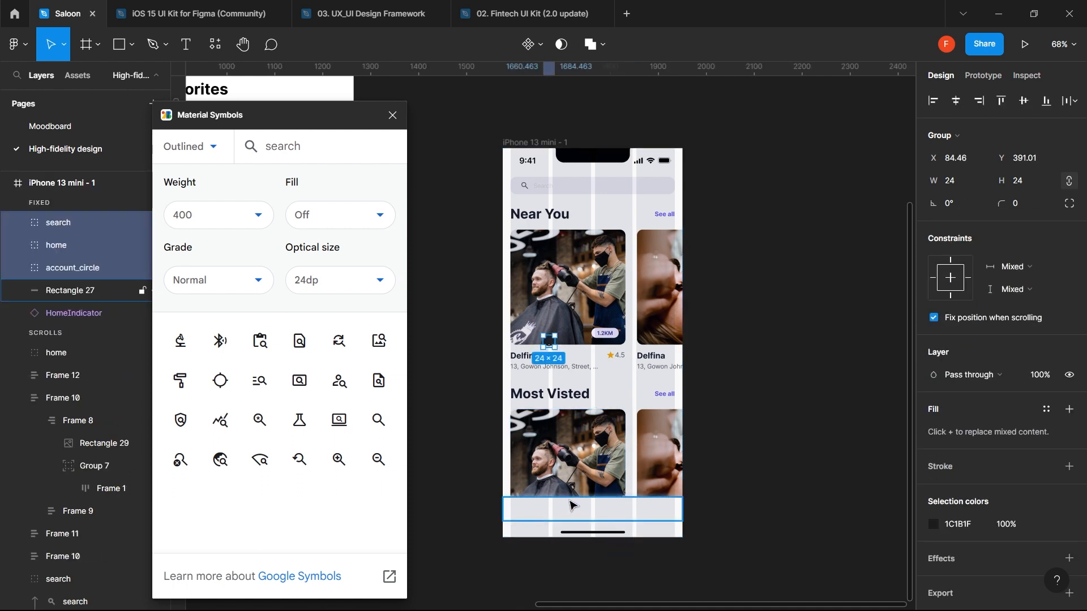
click(613, 455)
shift+click(652, 457)
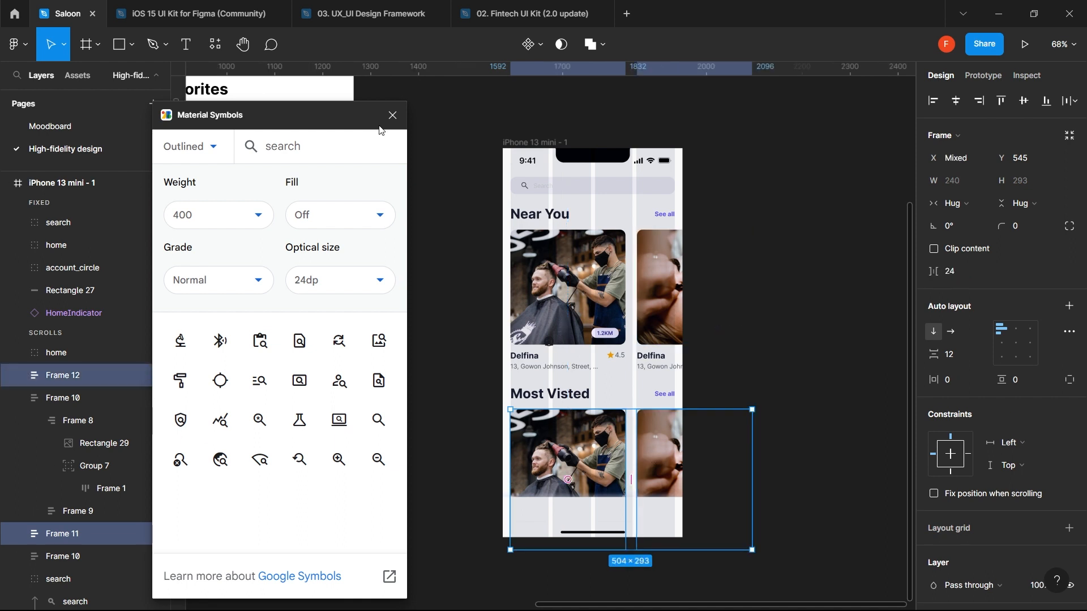
- Close Material Symbols and lock the Frame 11 and Frame 12 Most Visted cards
click(394, 117)
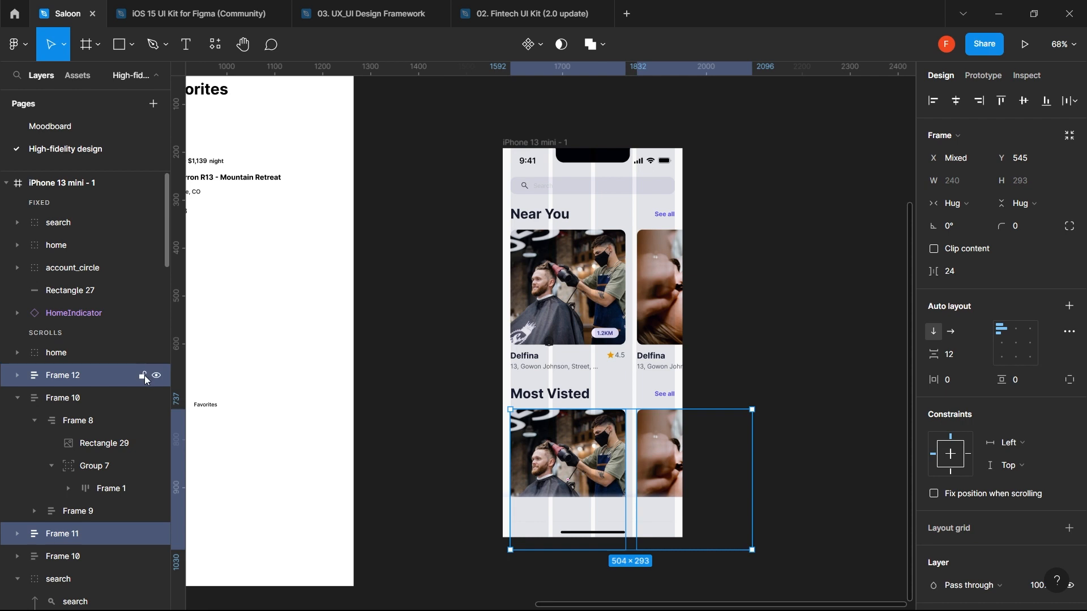
click(143, 375)
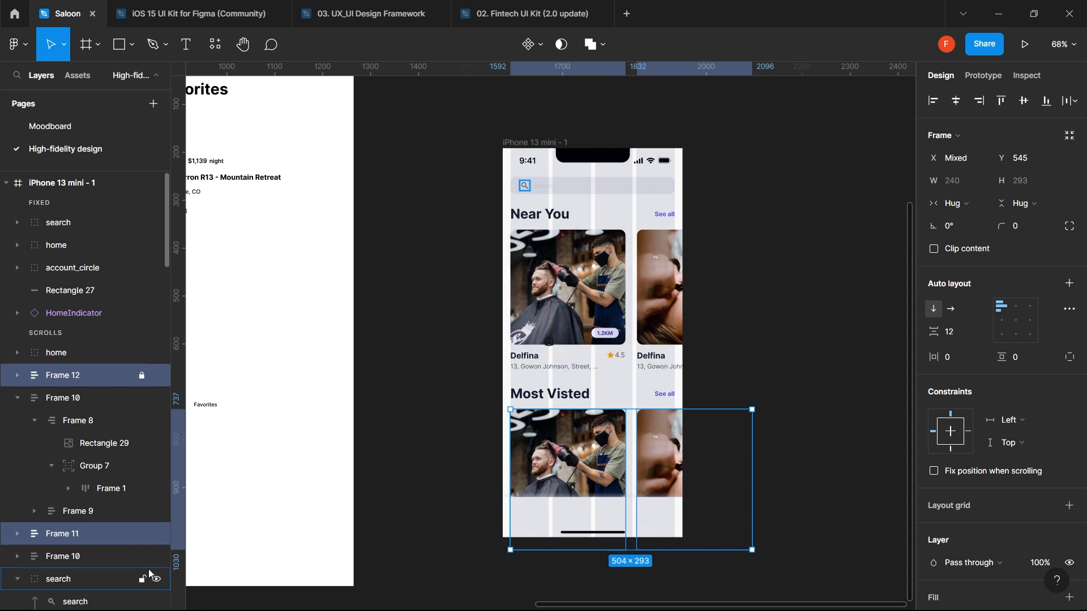
click(142, 535)
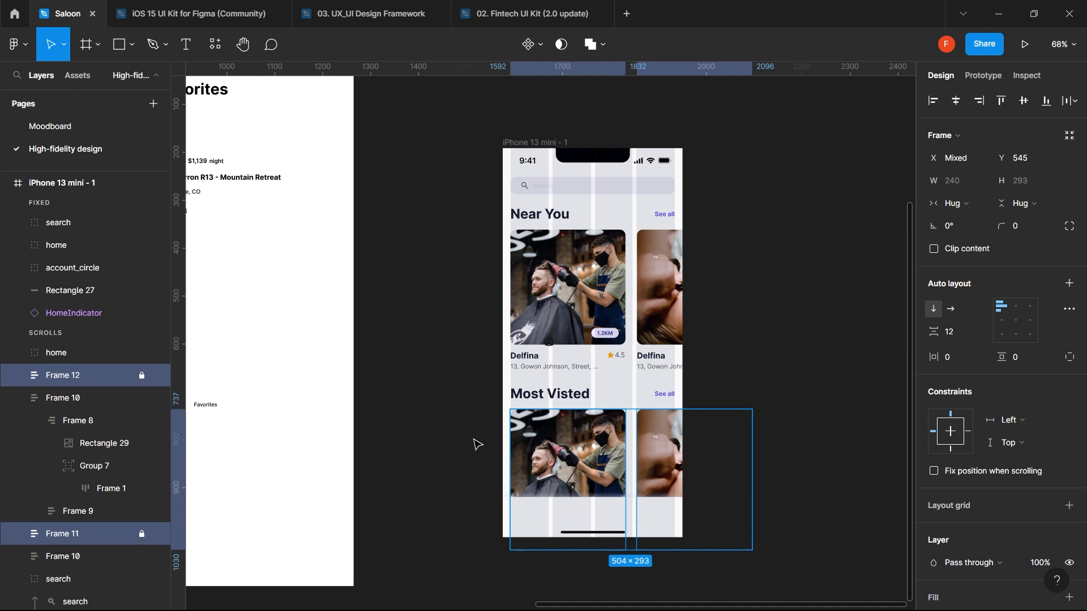
- Select all three icons and drag them down onto the bottom bar
click(88, 269)
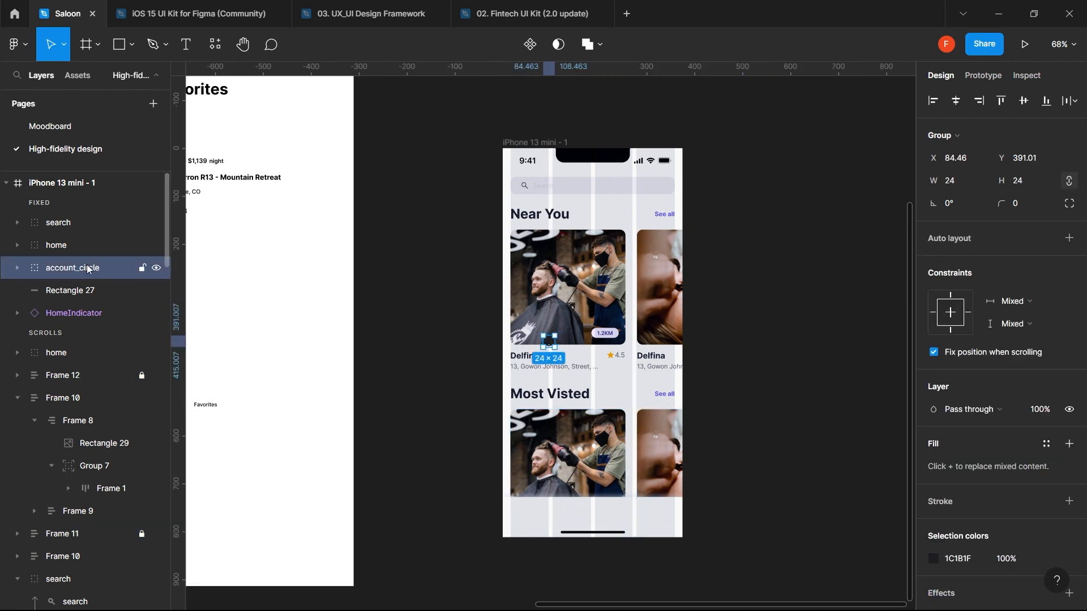
shift+click(75, 222)
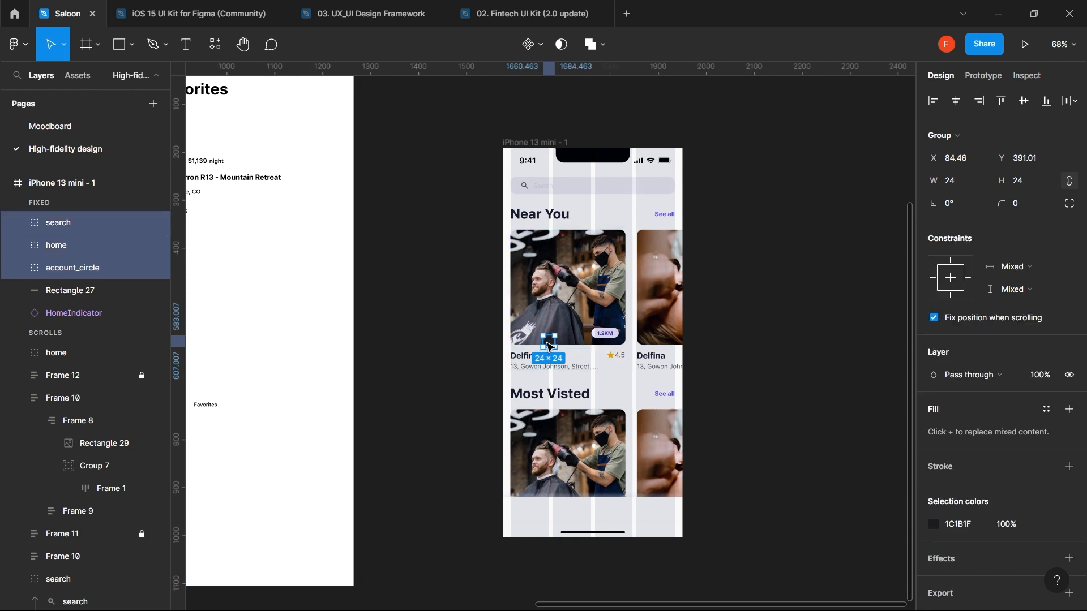
drag(549, 345, 525, 512)
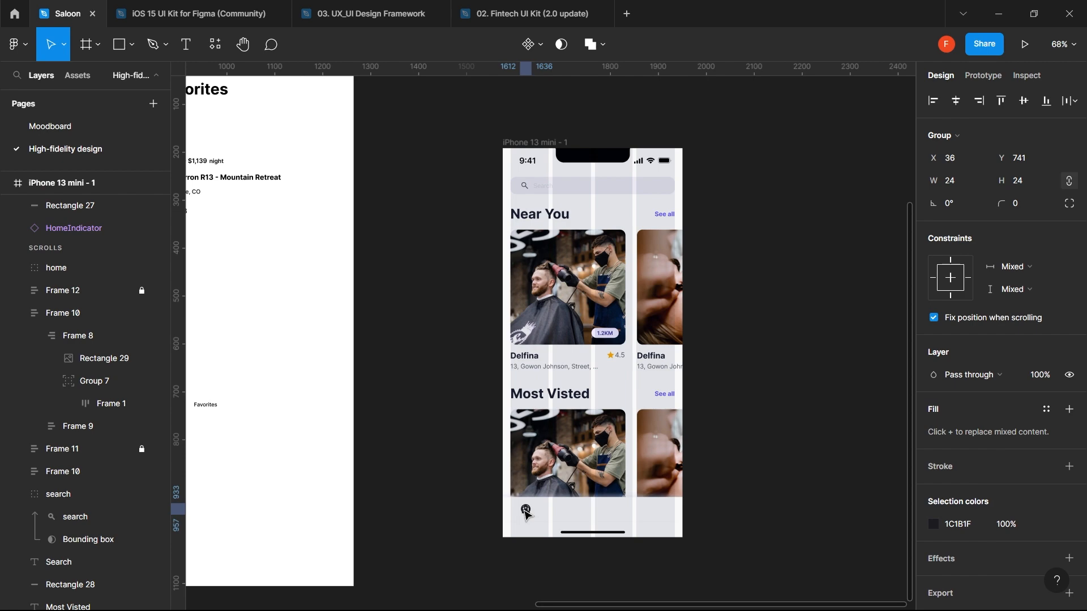
- Lay out the bottom-bar icons: home at left (X 39), search centred, account_circle at right (X 310)
click(482, 517)
scroll(482, 517, up, 5)
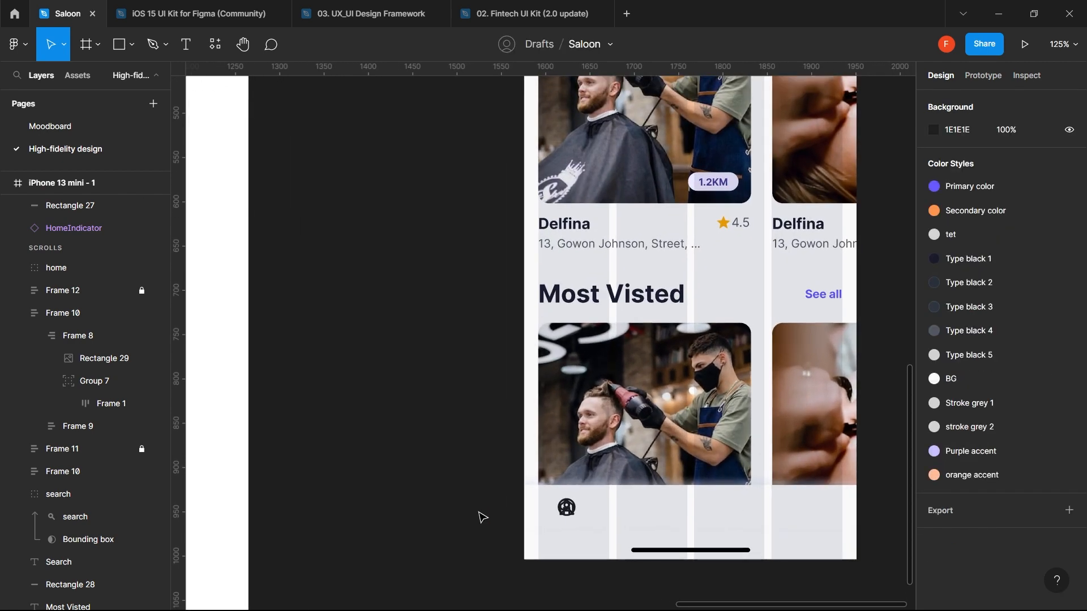
click(576, 513)
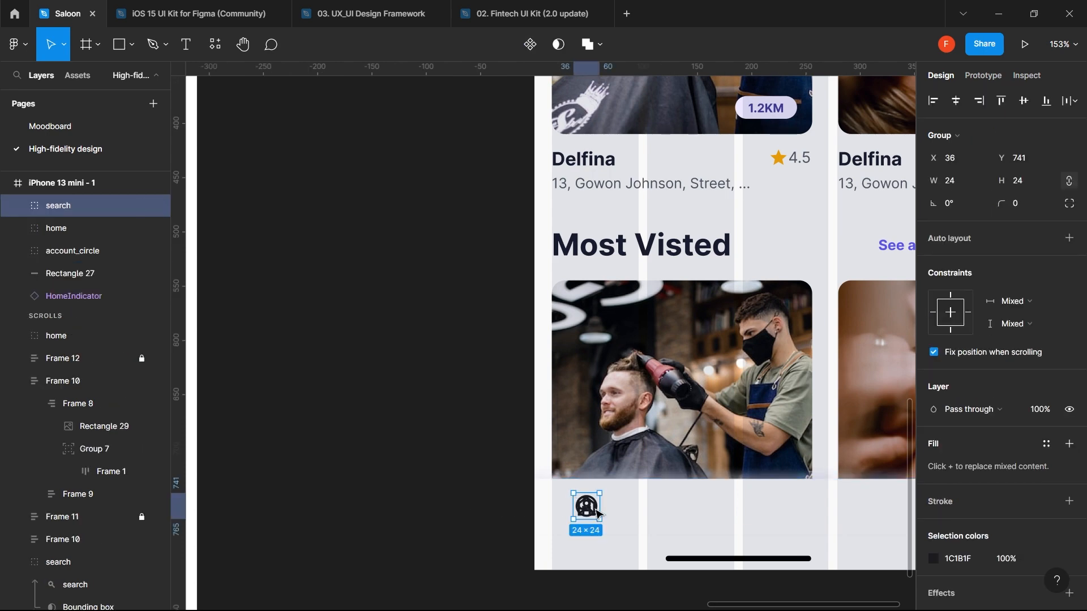
drag(592, 510, 798, 506)
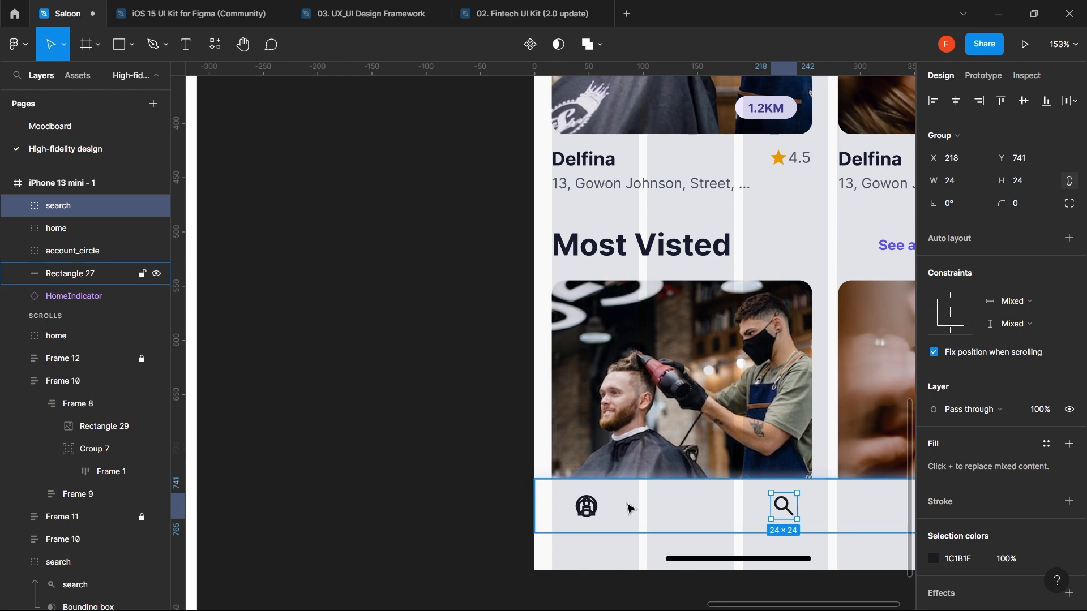
click(592, 507)
drag(592, 507, 870, 495)
click(577, 509)
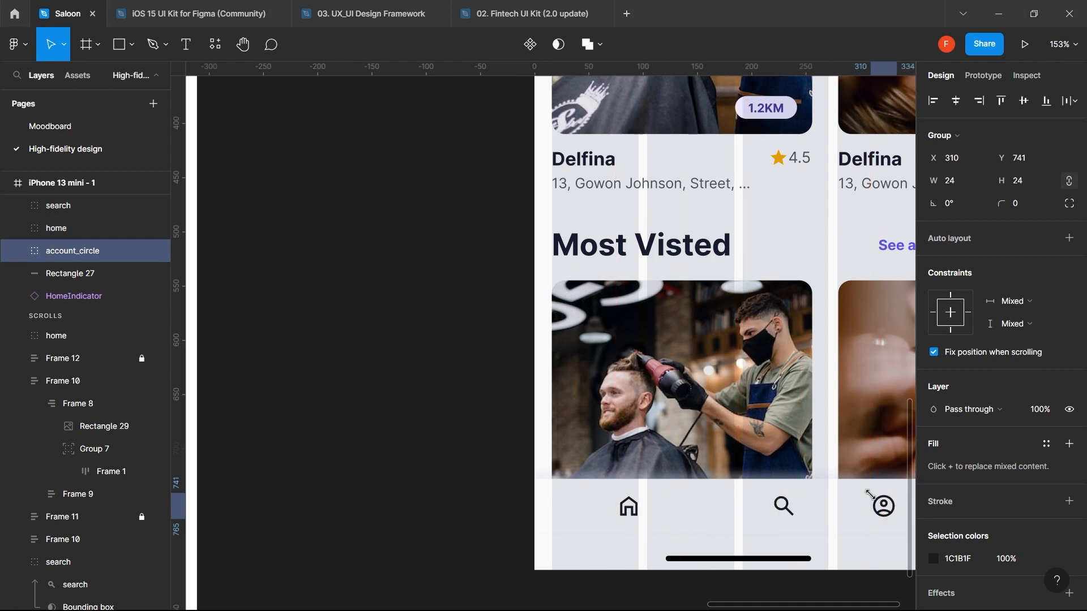
scroll(870, 495, down, 1)
scroll(870, 495, down, 2)
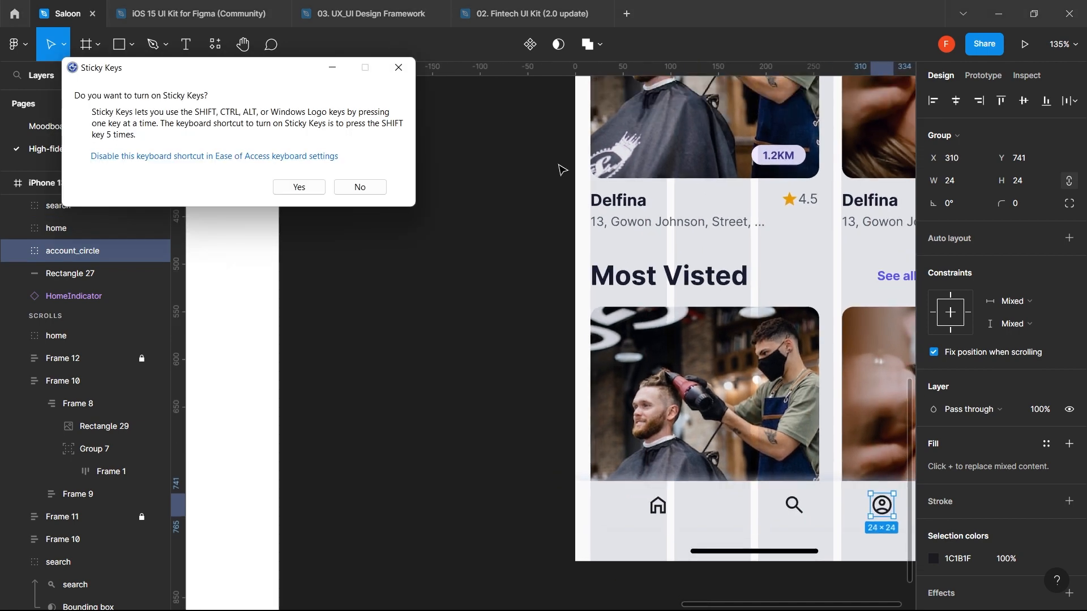
click(398, 67)
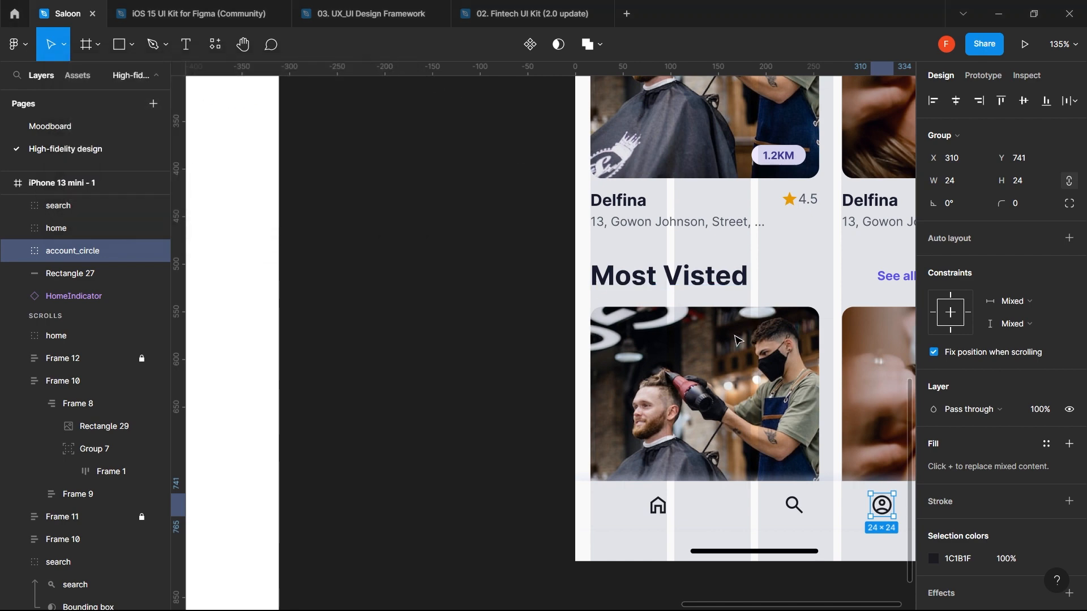
scroll(737, 340, right, 5)
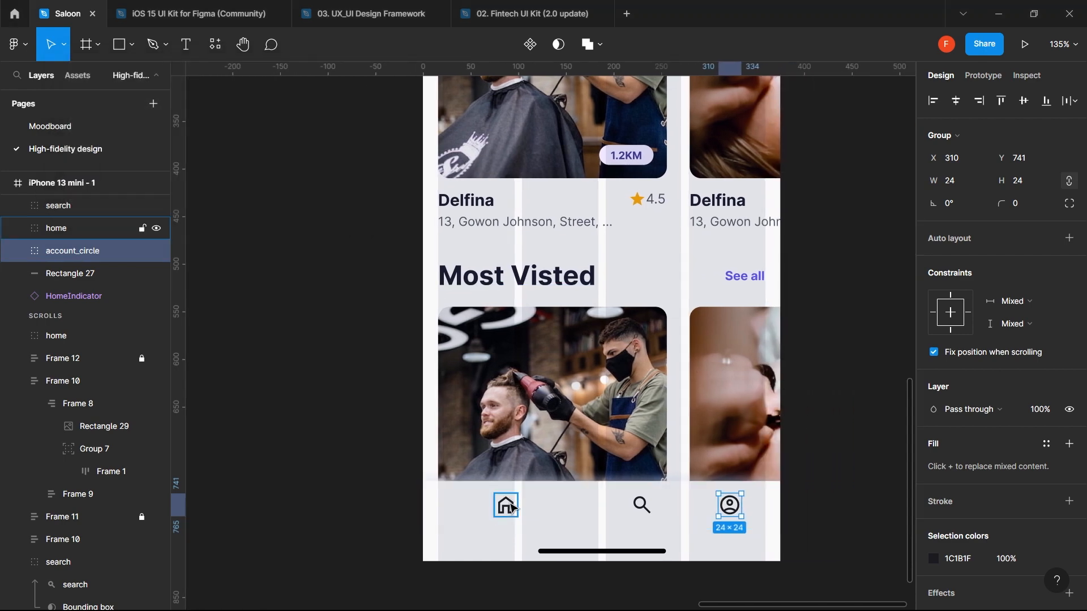
drag(511, 511, 477, 501)
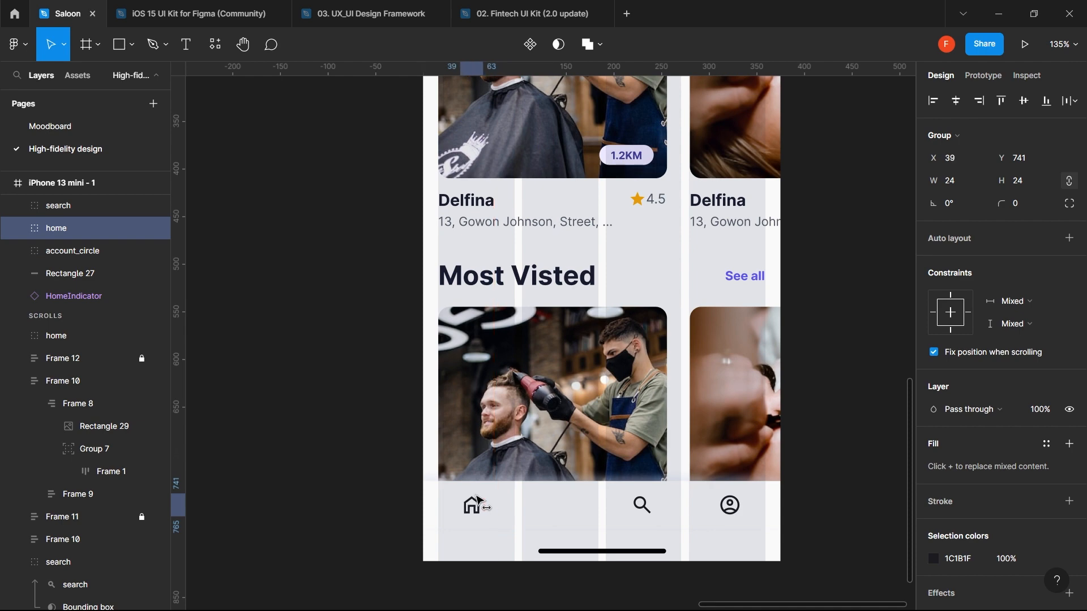
- Add a small 'Home' text label and drag it beneath the home icon
key(t)
click(524, 501)
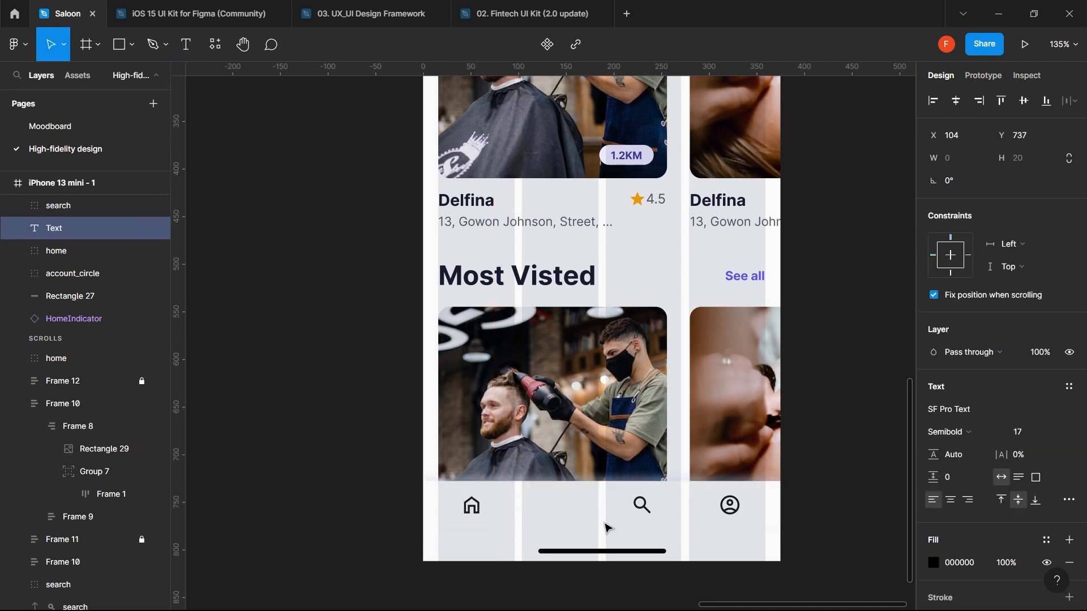
text(Home)
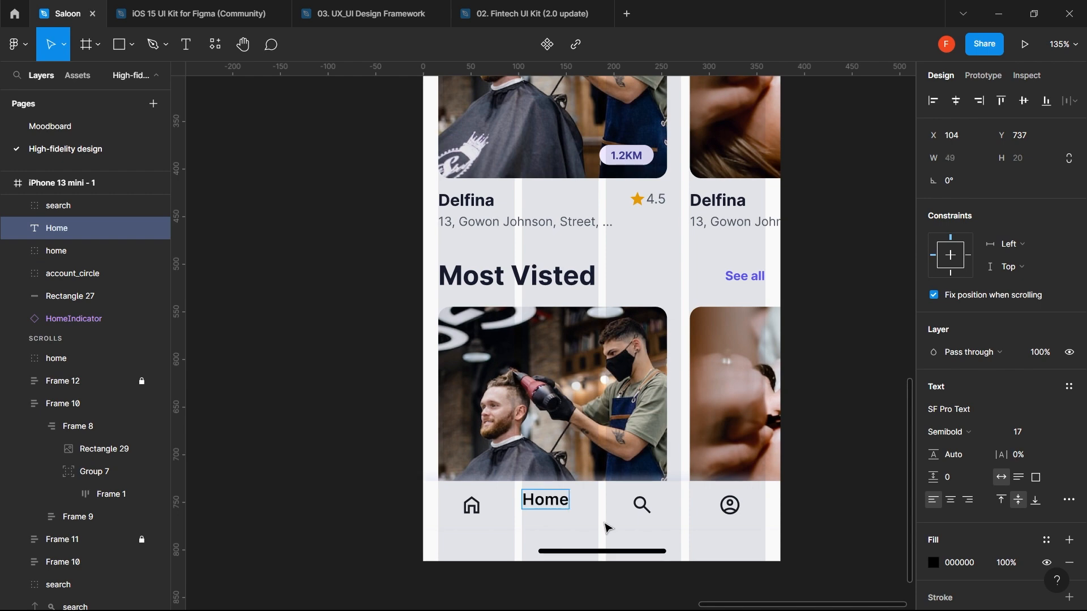
key(Escape)
click(1027, 438)
text(12)
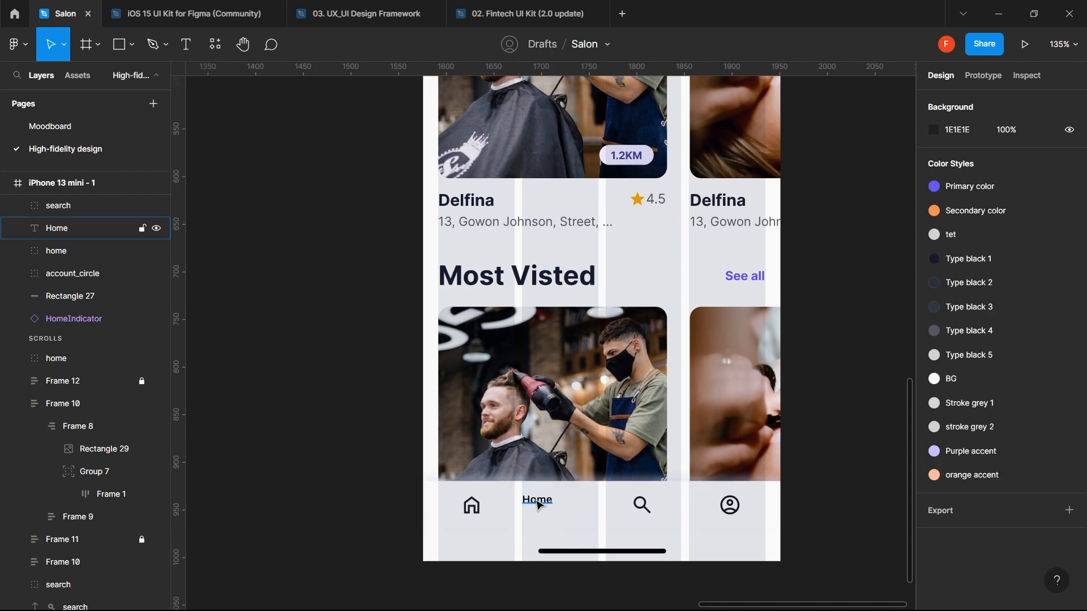
click(538, 505)
drag(538, 505, 474, 528)
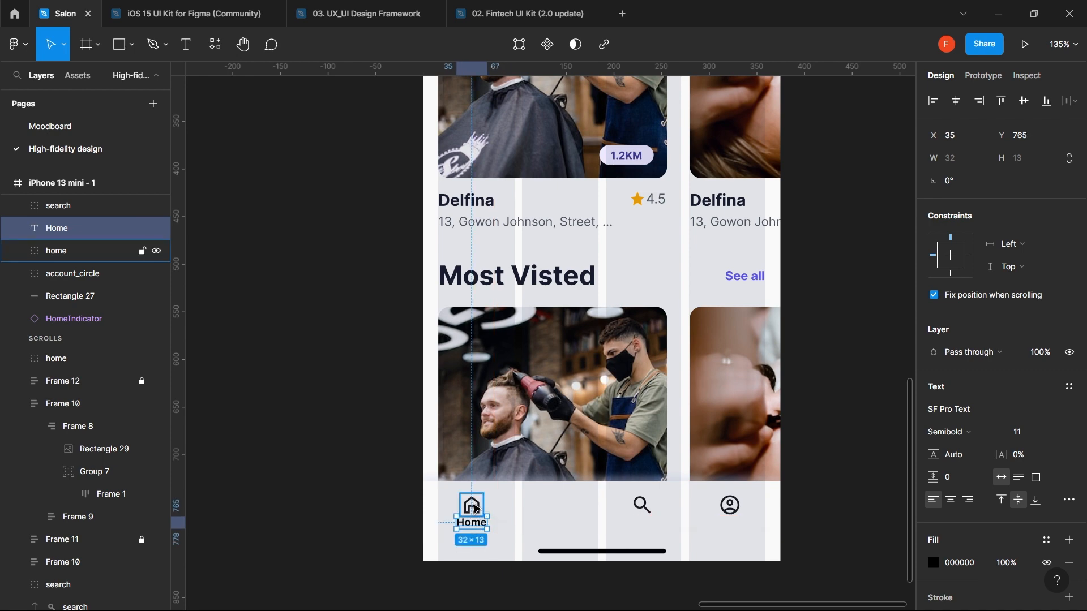
- Align the Home label centred under the home icon, at X 35, Y 765
double_click(475, 506)
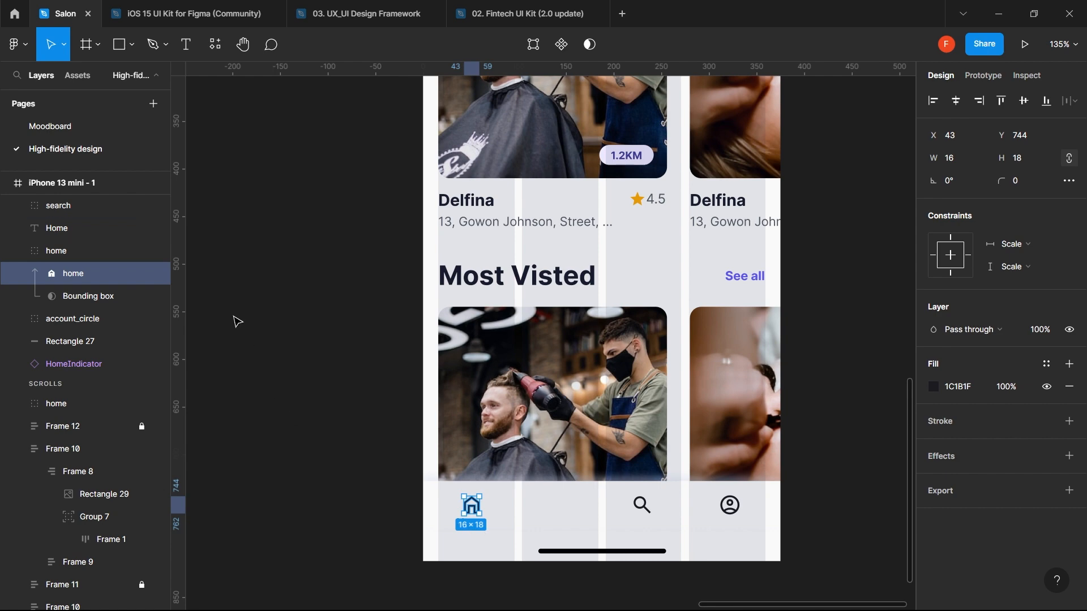
click(69, 234)
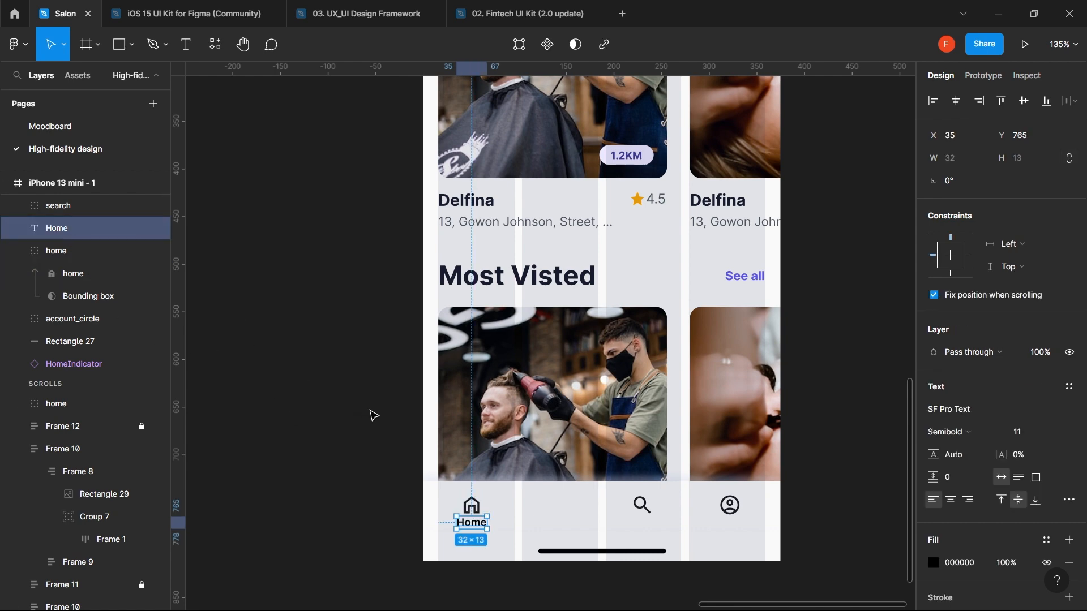
shift+click(471, 504)
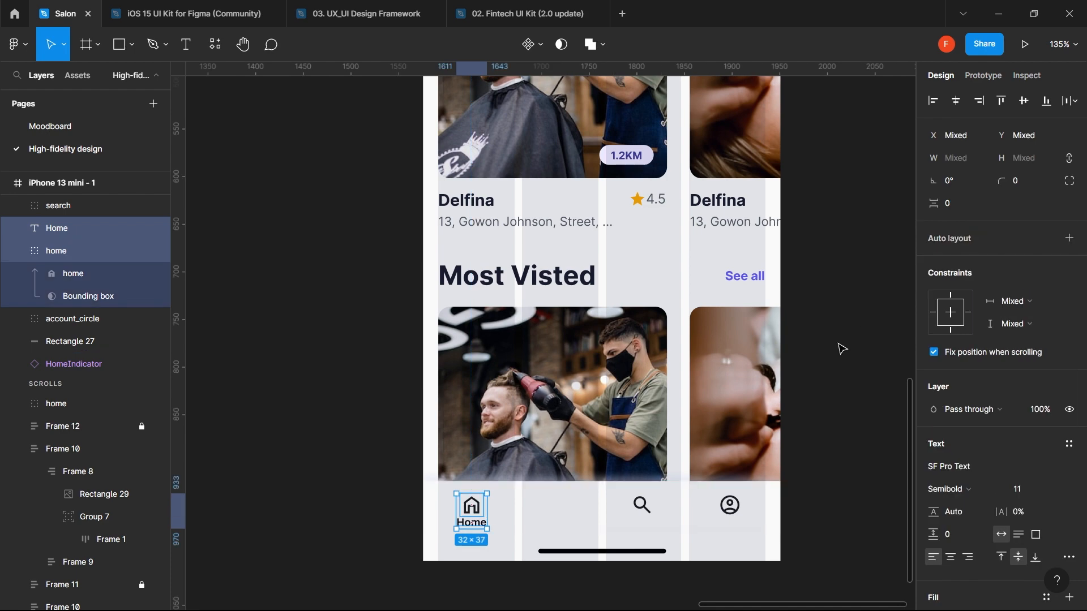
click(842, 408)
click(474, 506)
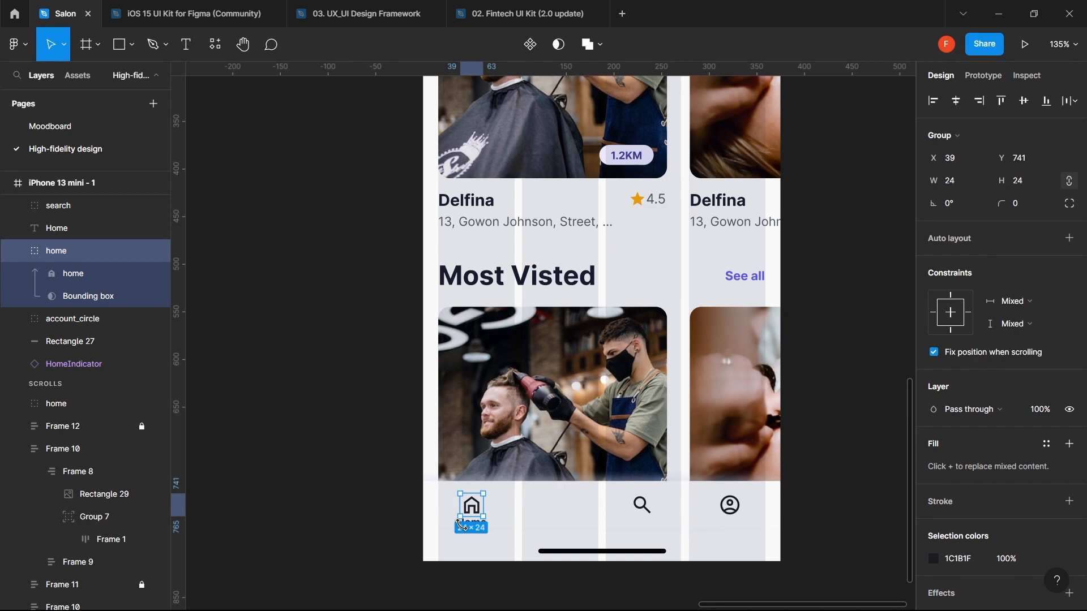
scroll(459, 525, up, 3)
click(515, 526)
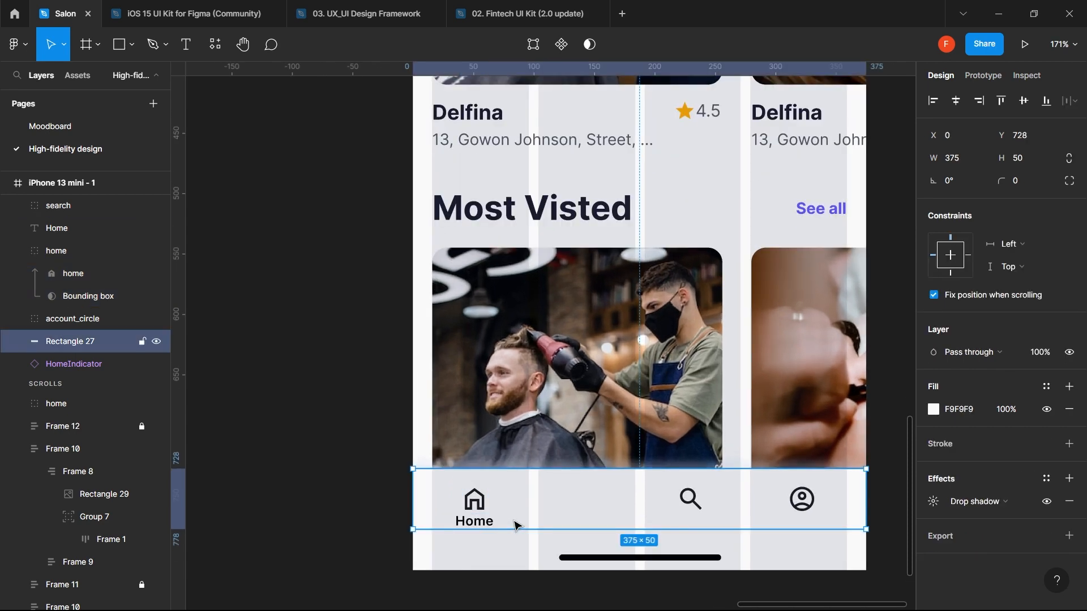
shift+click(484, 504)
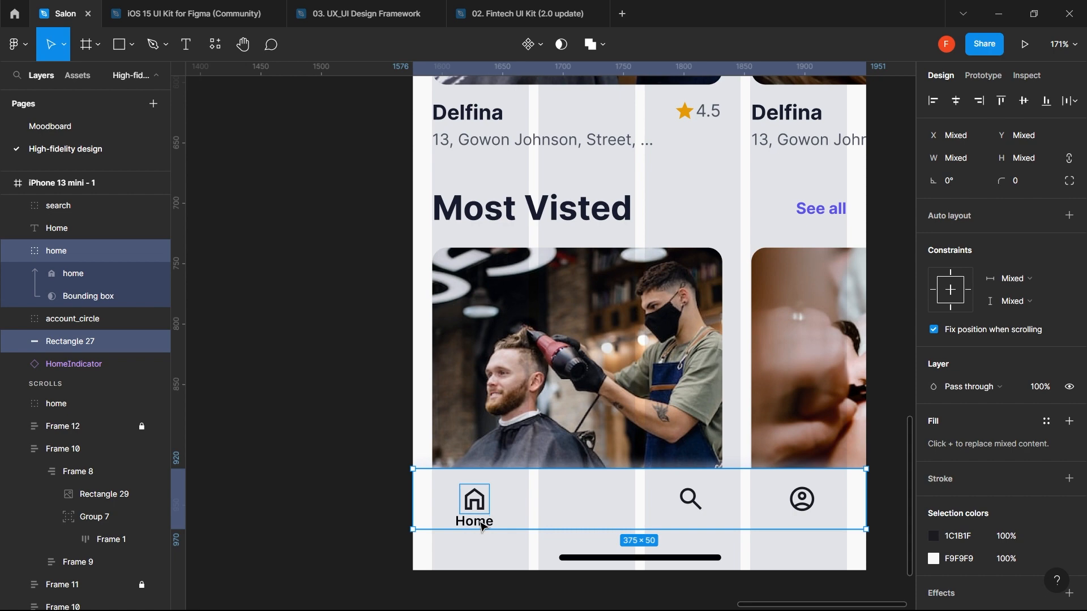
click(480, 528)
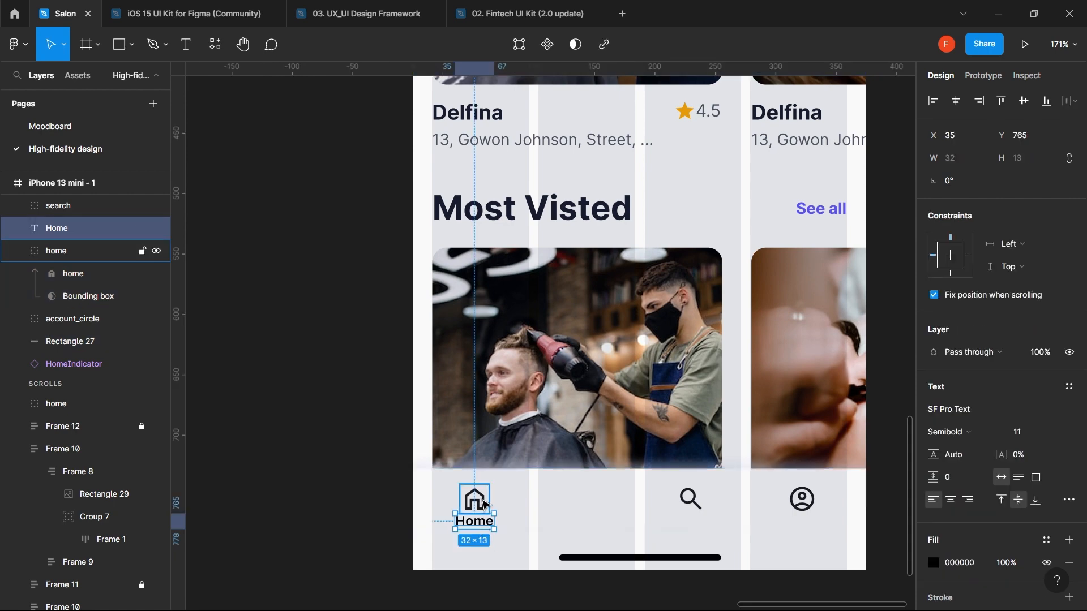
- Switch the home icon to the filled style with Material Symbols and colour it Primary purple
click(485, 505)
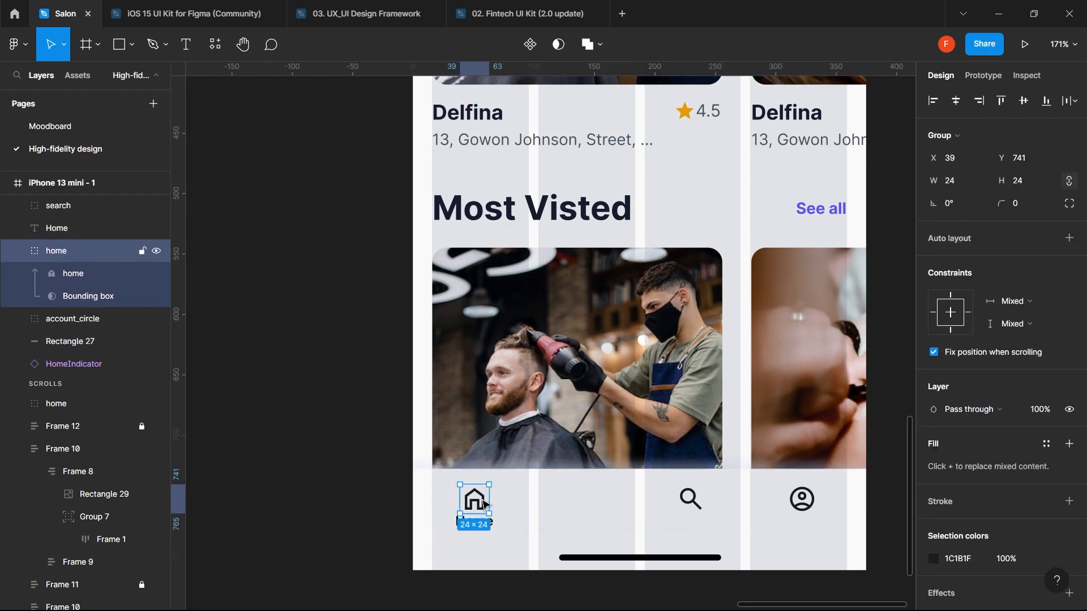
click(214, 51)
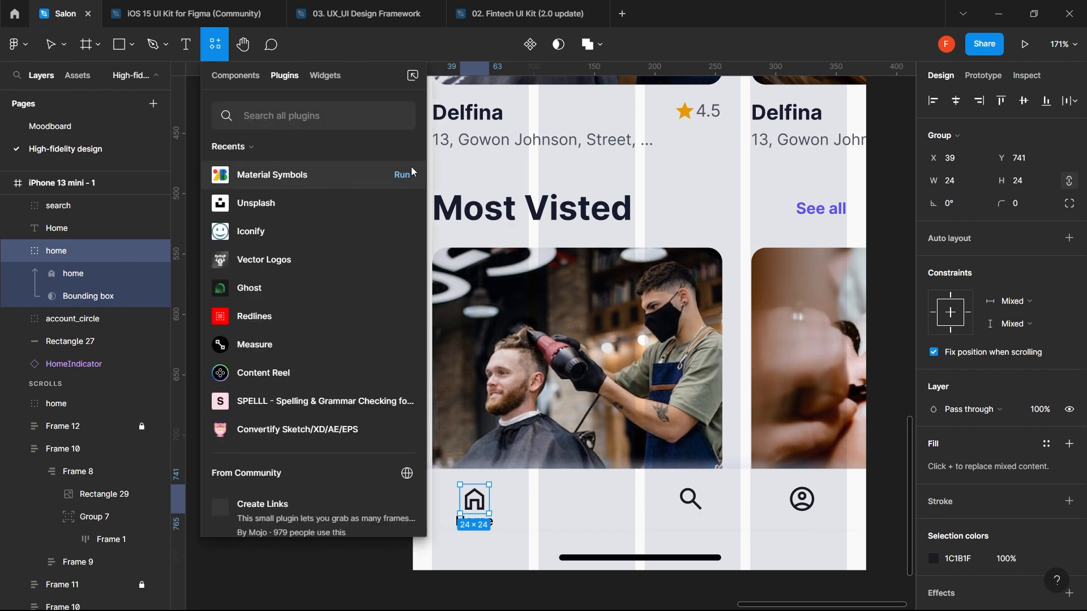
click(402, 175)
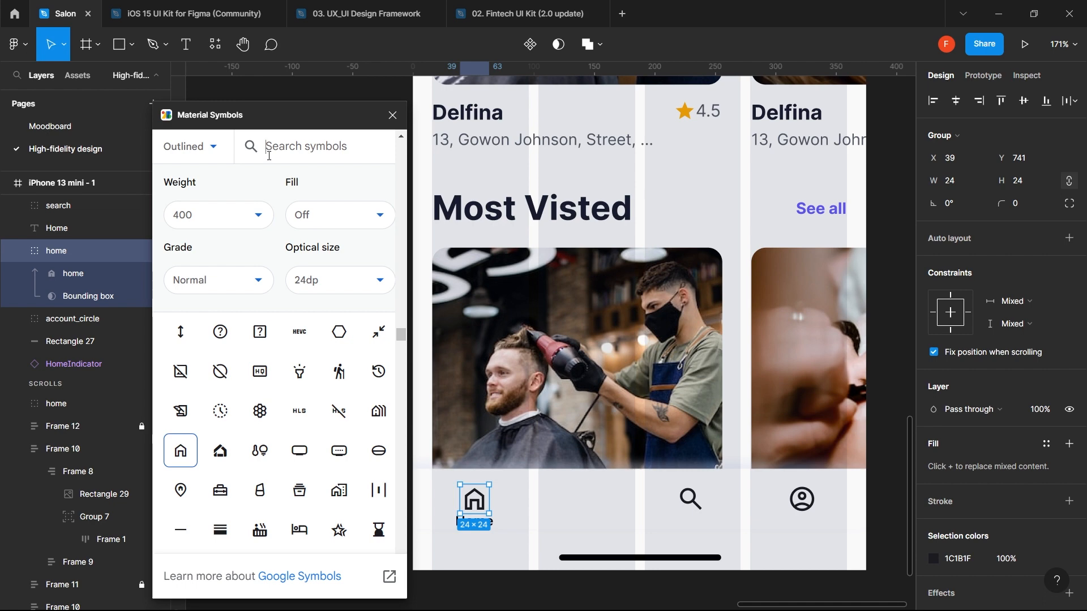
click(354, 228)
click(348, 277)
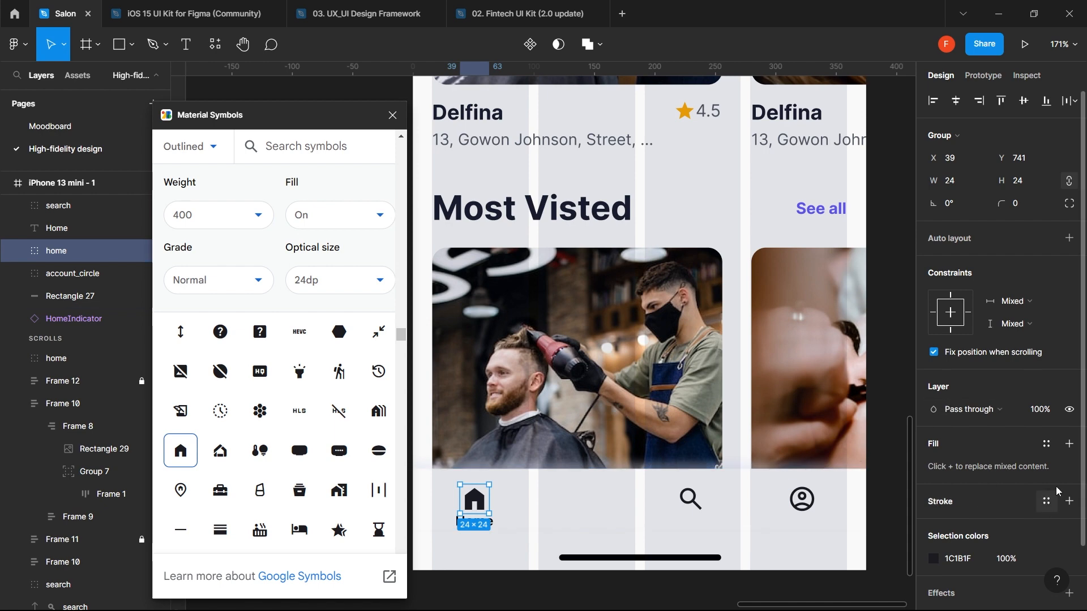
click(1046, 444)
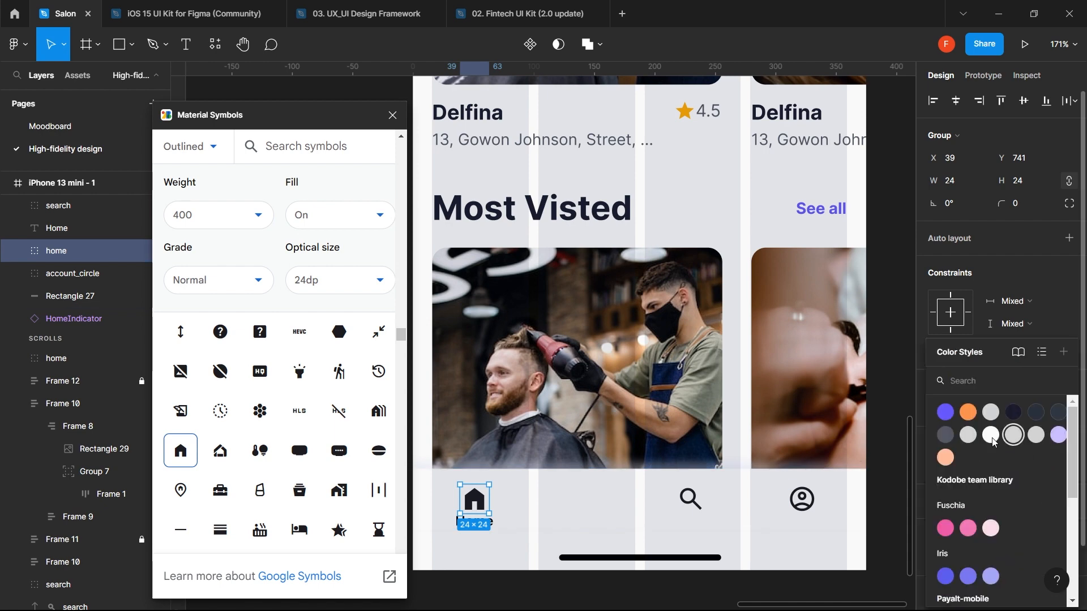
click(944, 424)
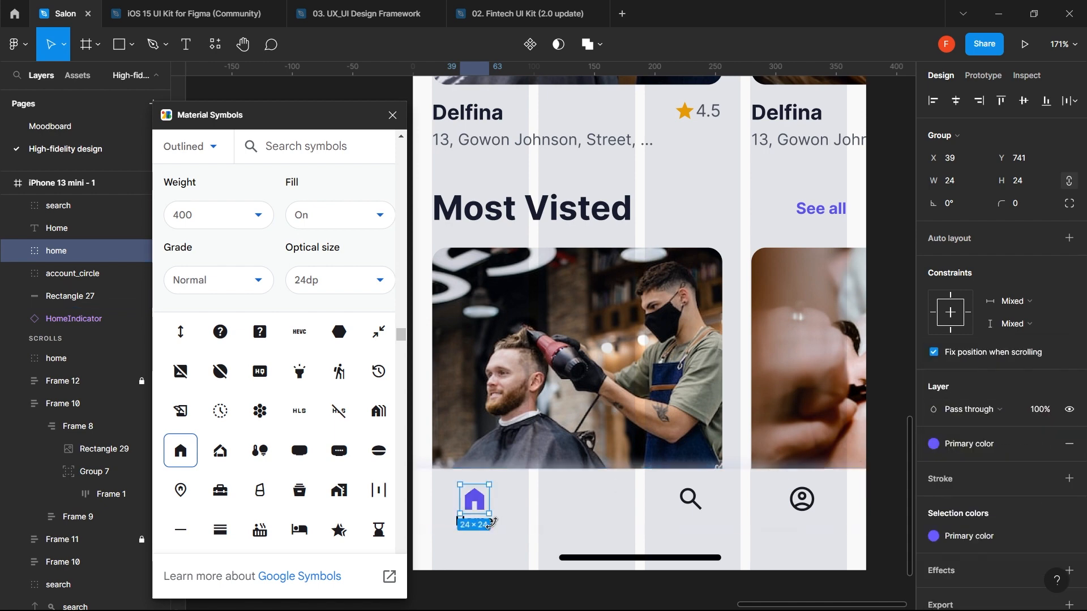
- Colour the Home label Primary purple and group it with the home icon
click(453, 518)
click(483, 524)
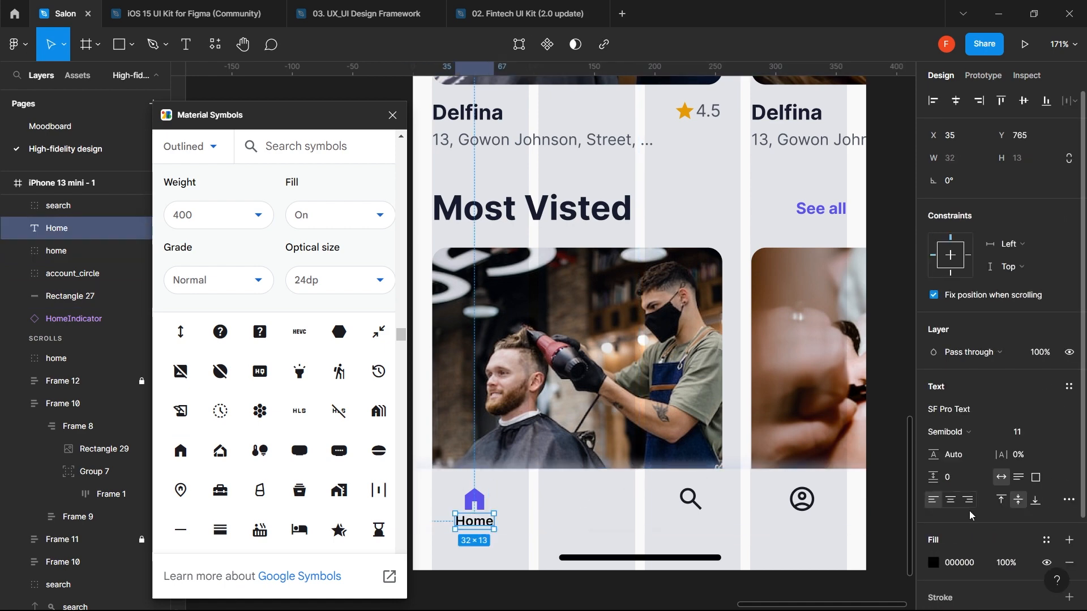
click(1046, 540)
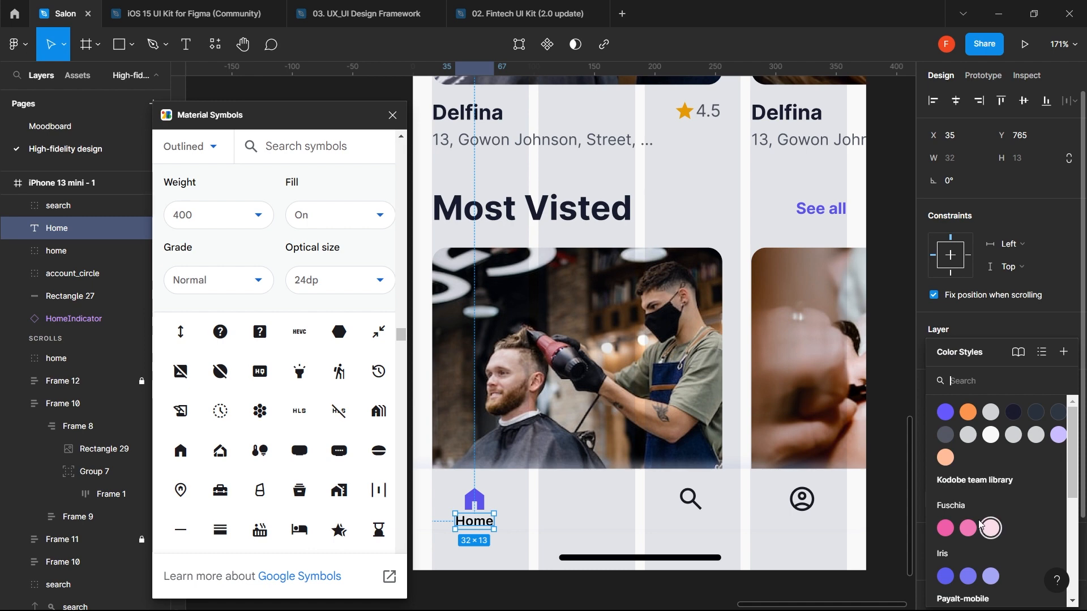
click(945, 414)
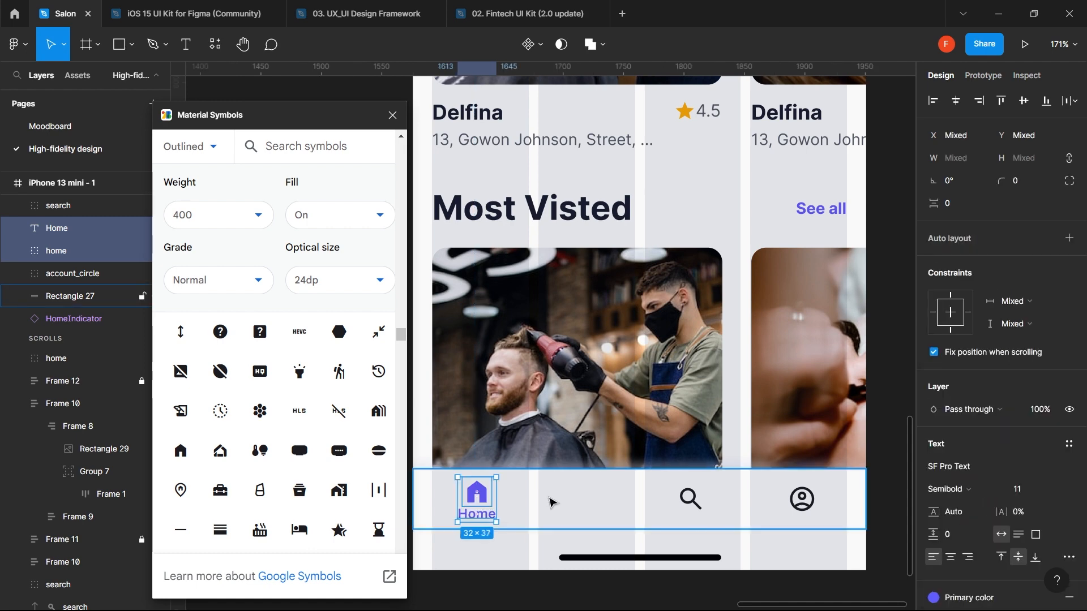
key(ctrl+g)
- Paste a copy of the Home label under the search icon and change it to 'Search'
shift+click(549, 502)
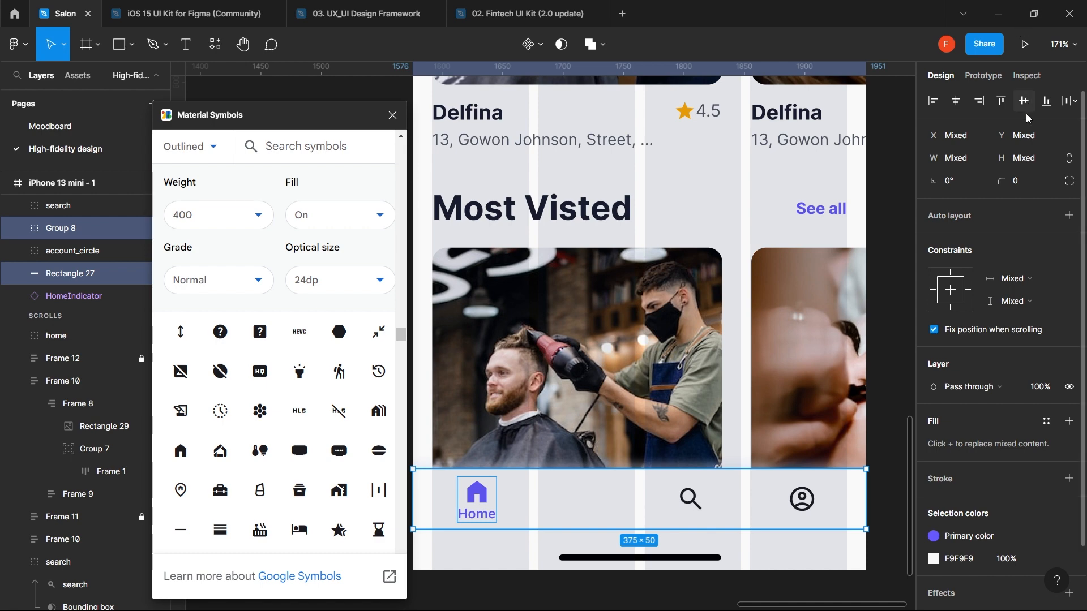
click(578, 500)
double_click(478, 515)
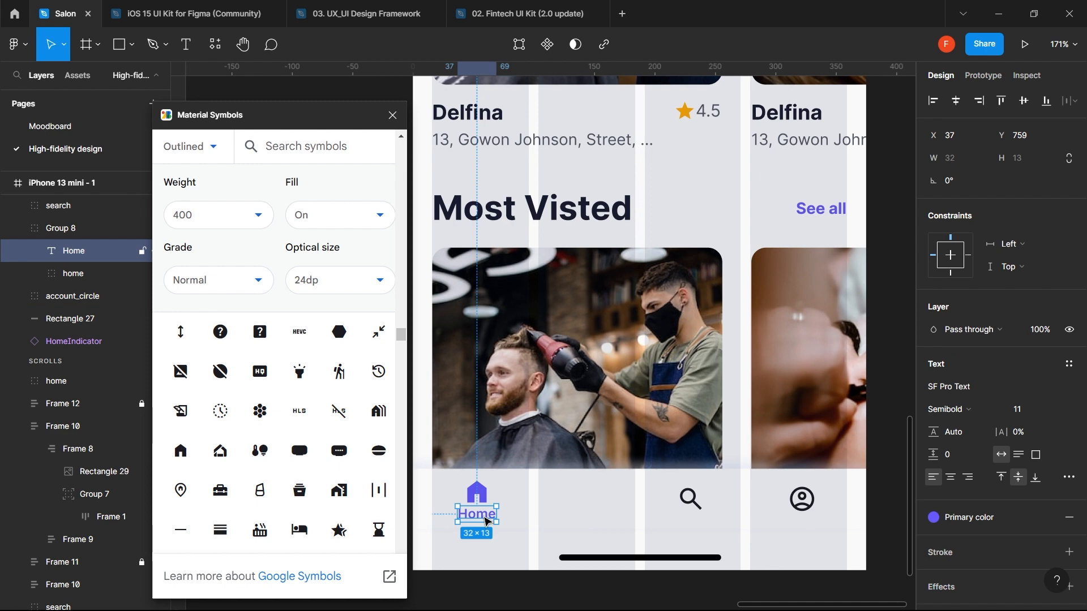
click(644, 504)
key(ctrl+v)
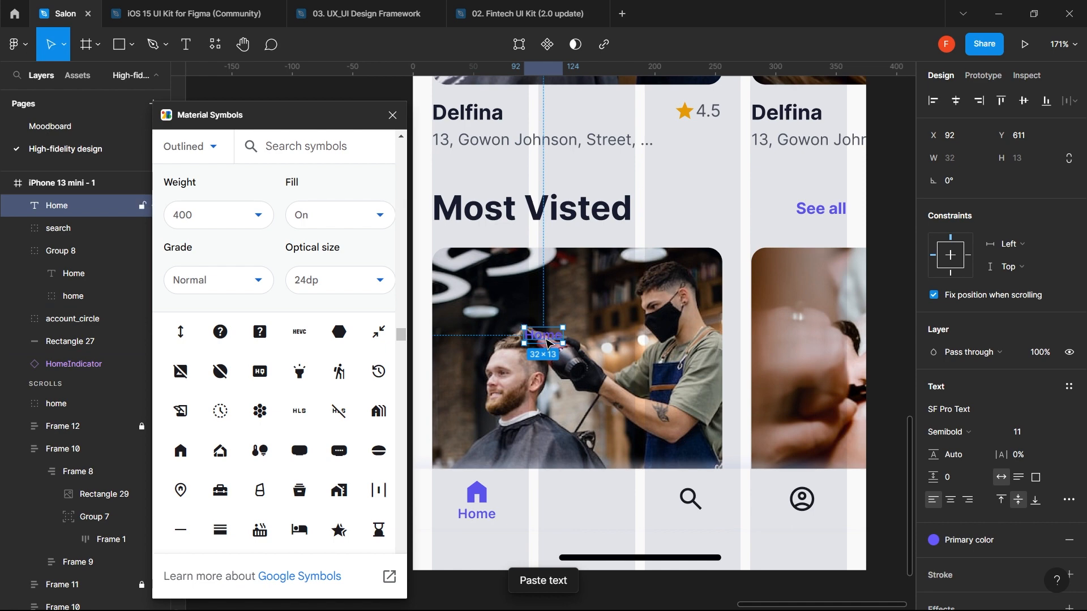
drag(549, 345, 651, 526)
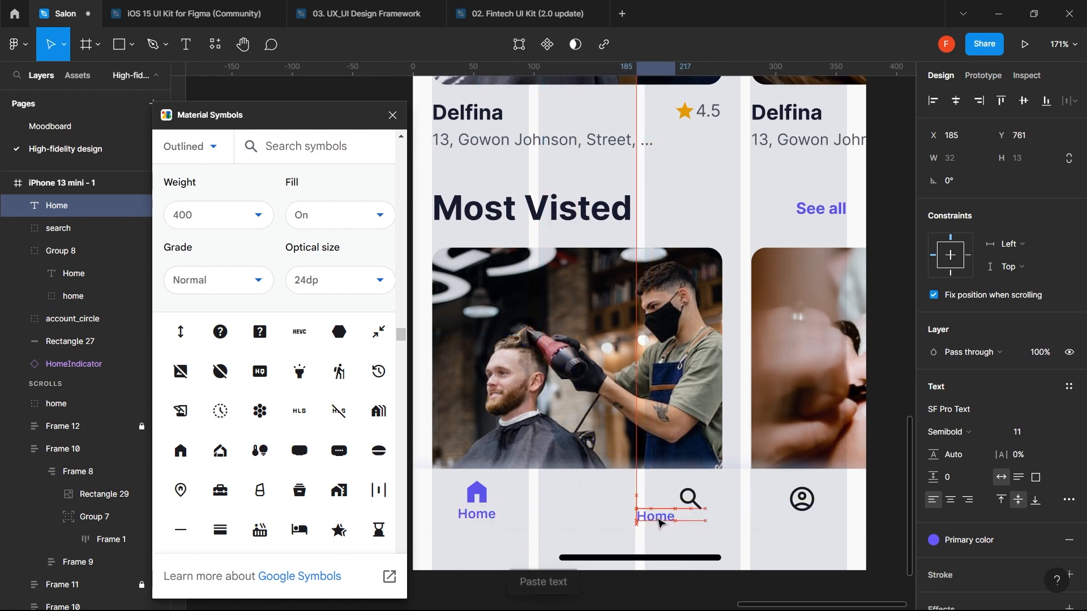
double_click(650, 520)
text(Search)
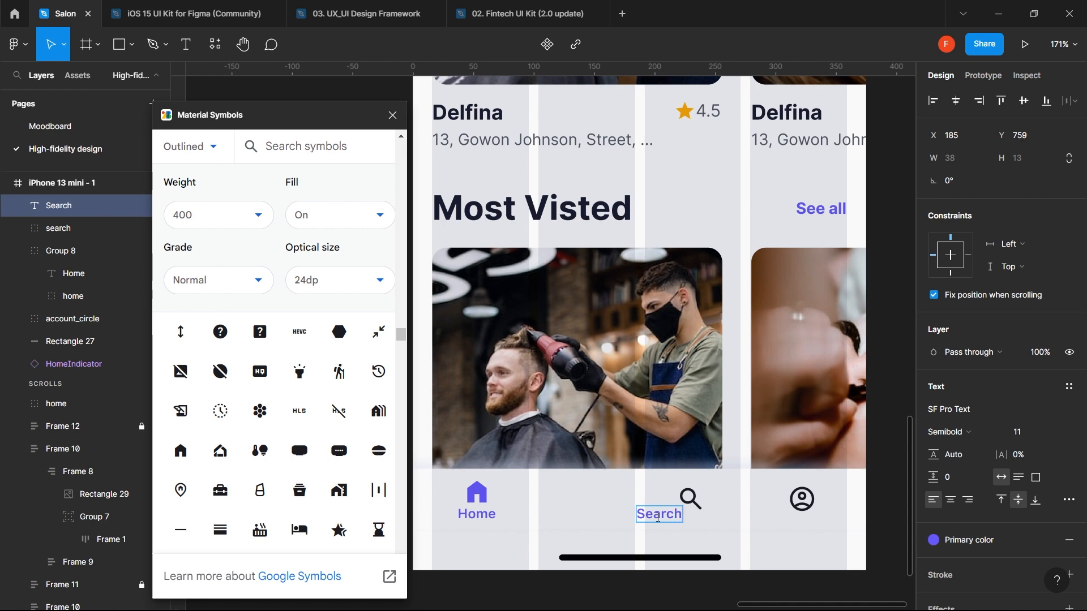
key(Escape)
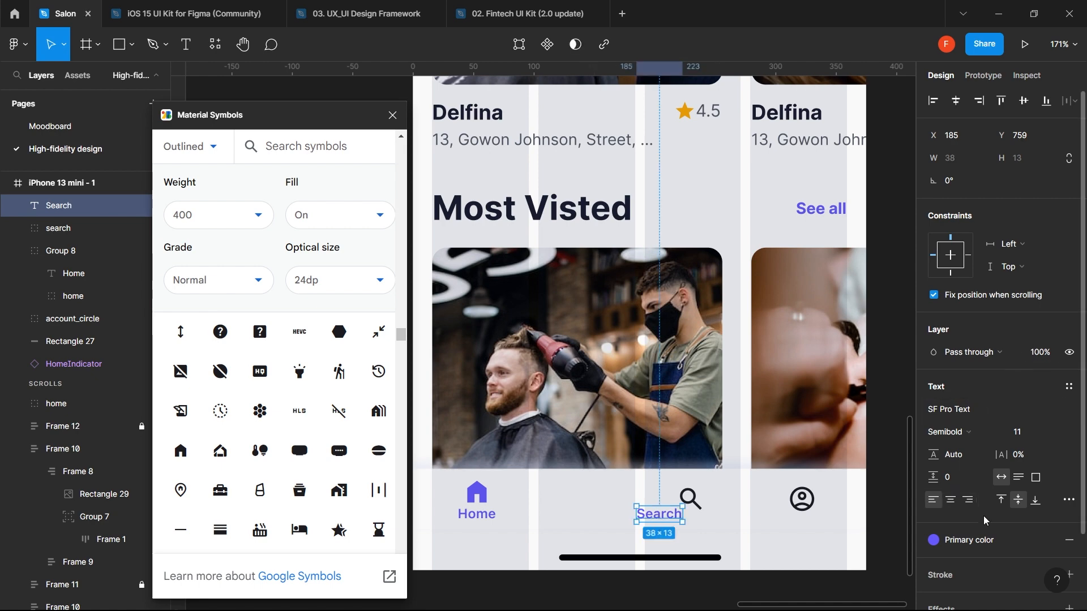
- Colour the Search label, search icon and profile icon dark grey Type black 4
click(1008, 542)
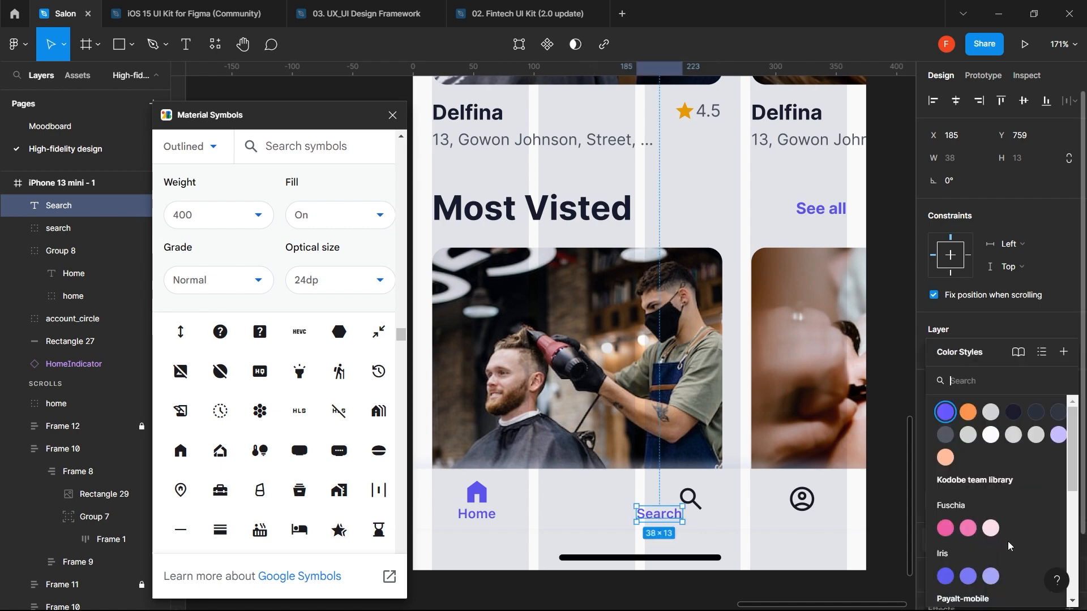
click(995, 412)
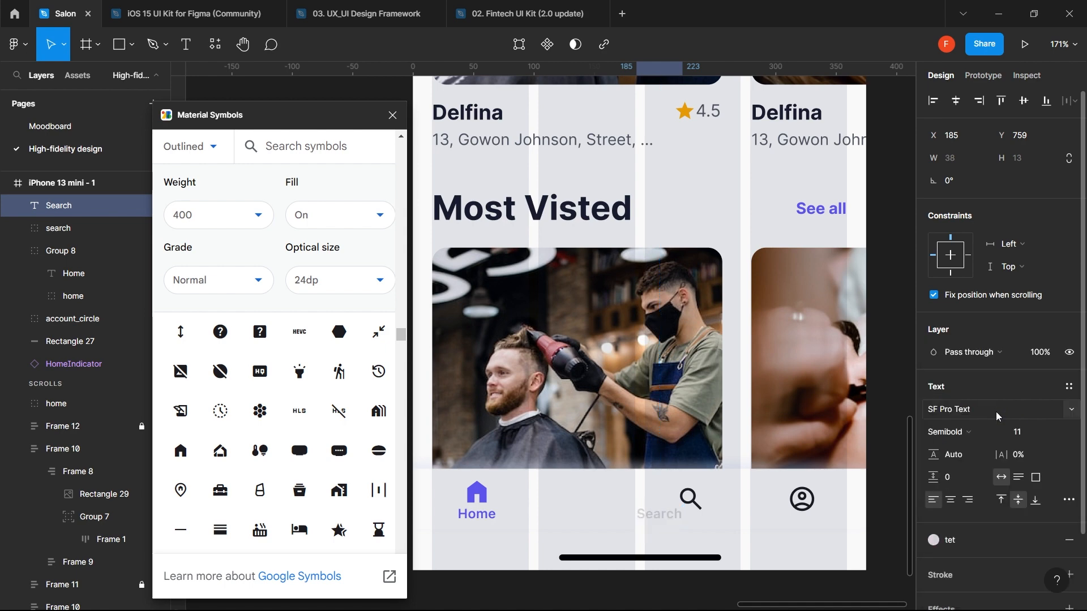
click(984, 535)
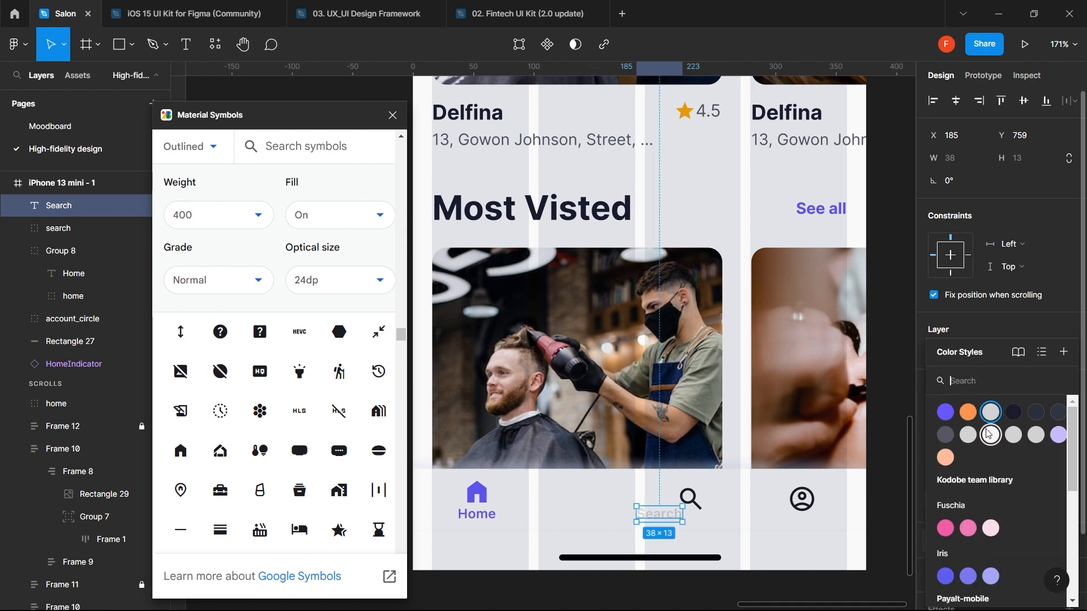
click(942, 436)
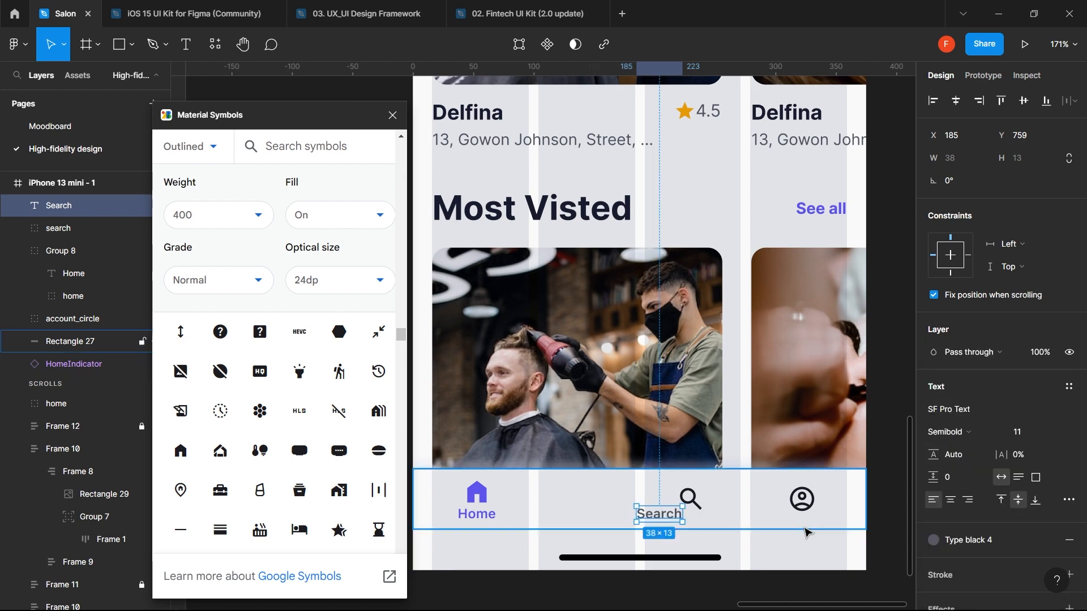
click(700, 511)
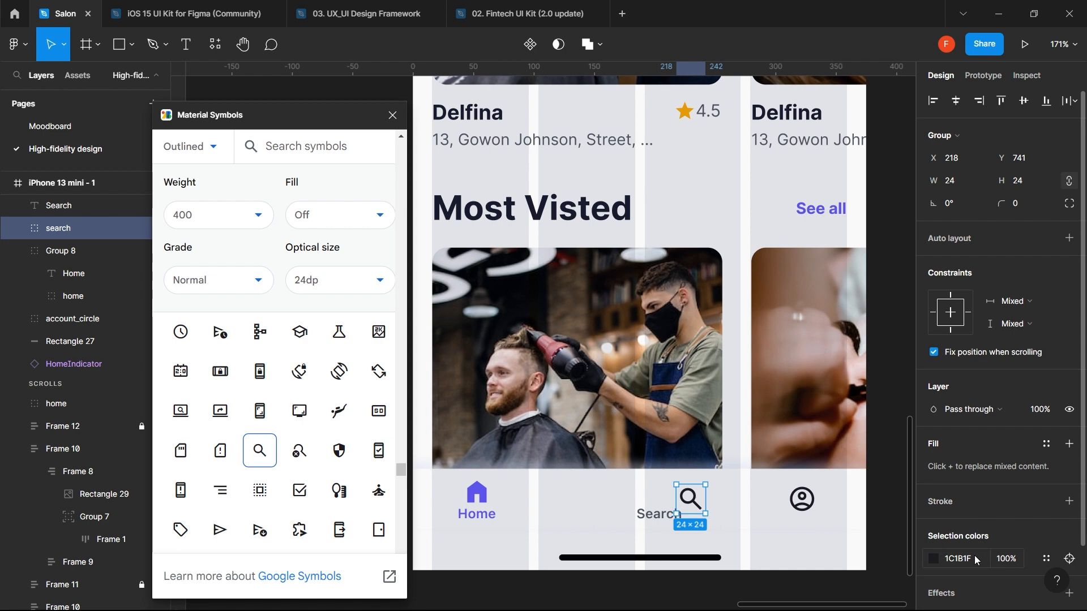
click(1046, 443)
click(945, 436)
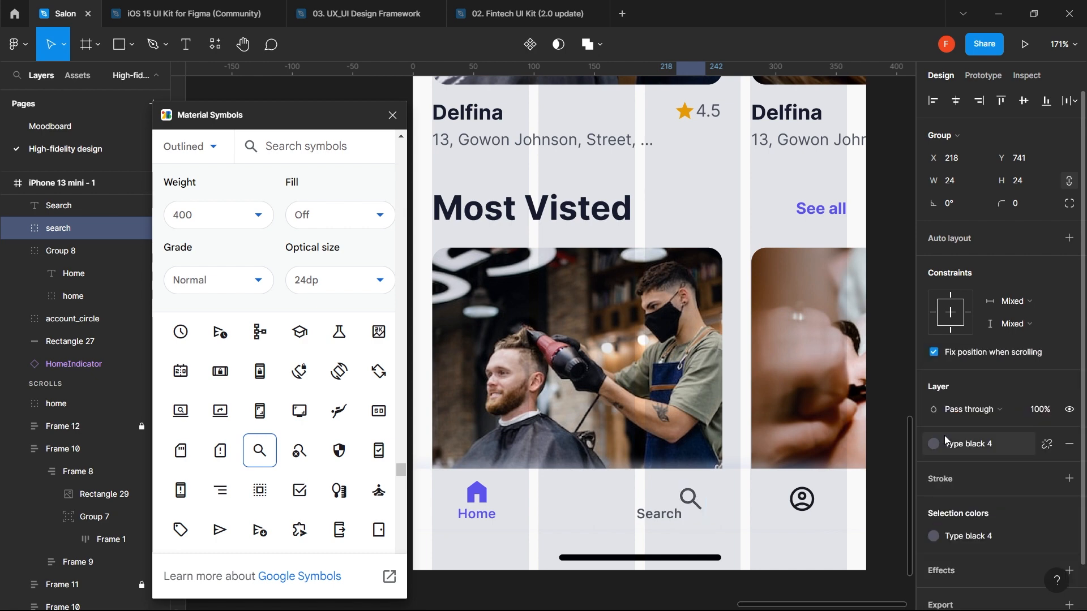
click(803, 501)
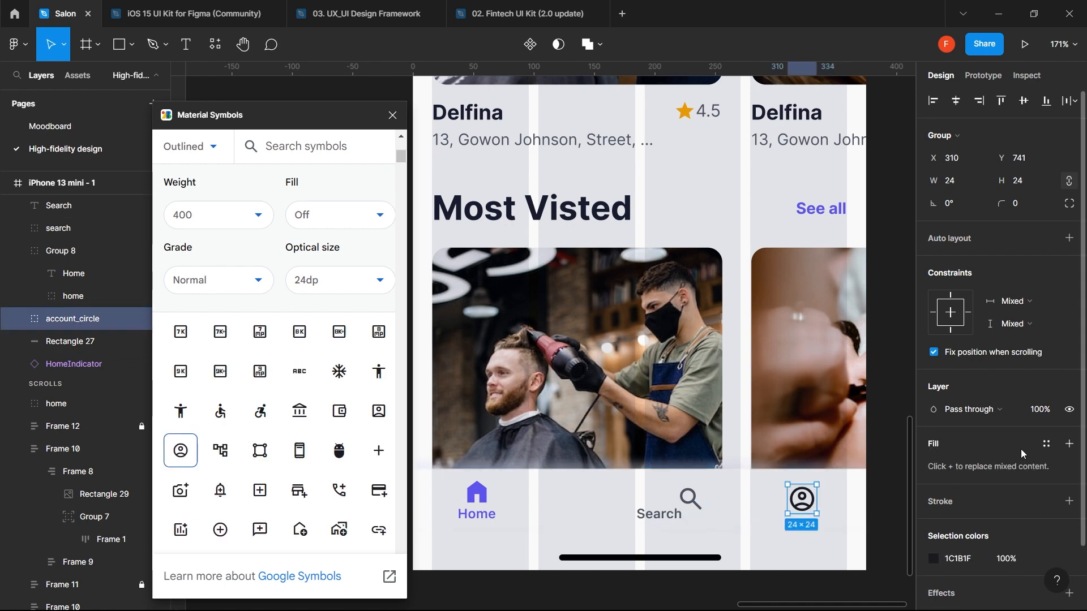
click(1047, 443)
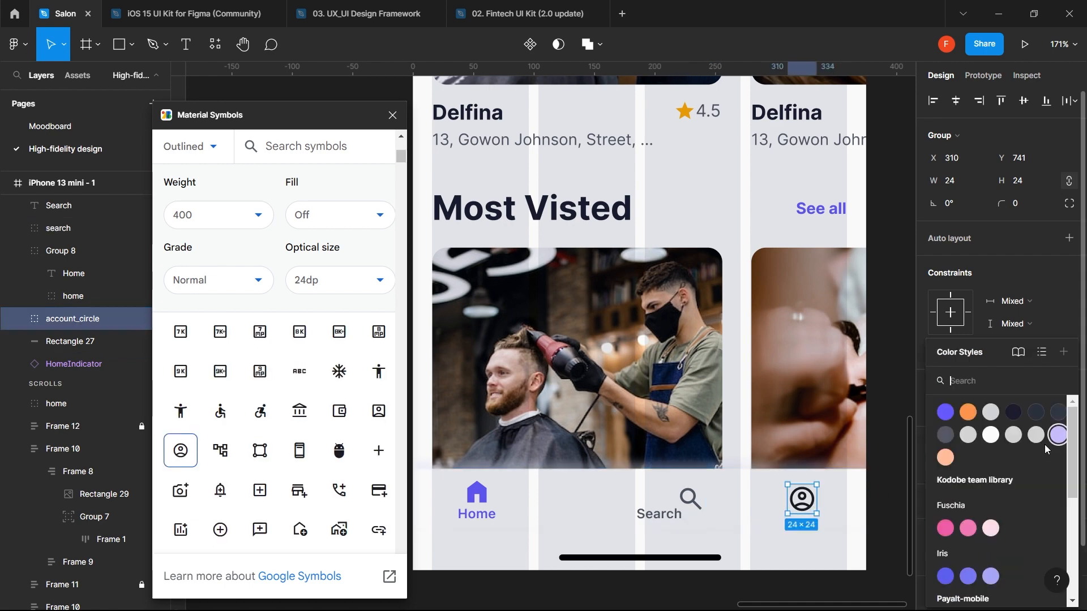
click(945, 438)
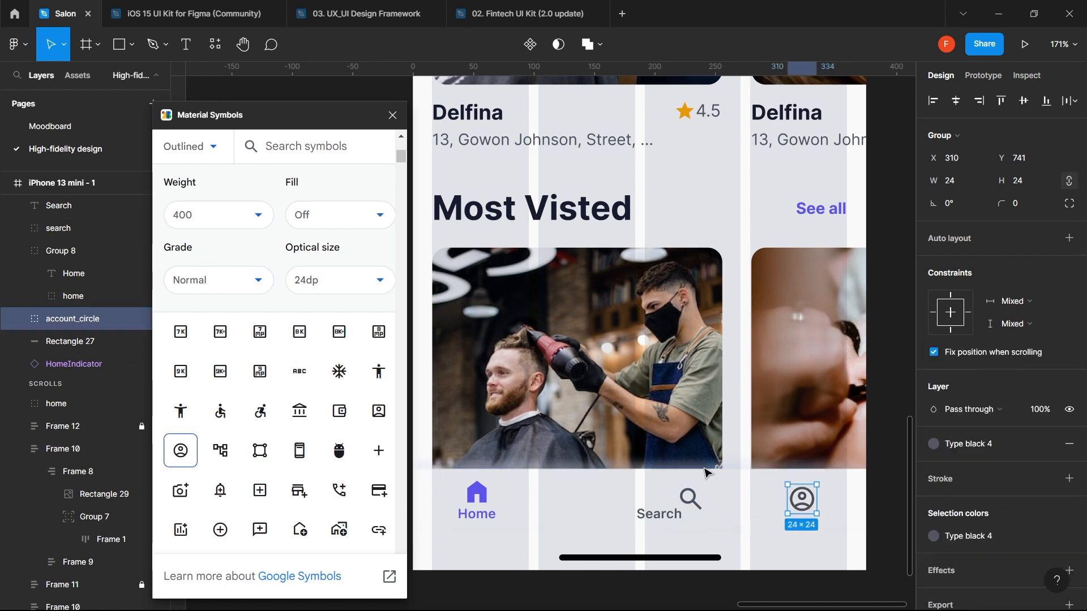
- Put the search icon above its label, wrap both in auto layout, and centre the pair
click(694, 503)
drag(694, 503, 662, 492)
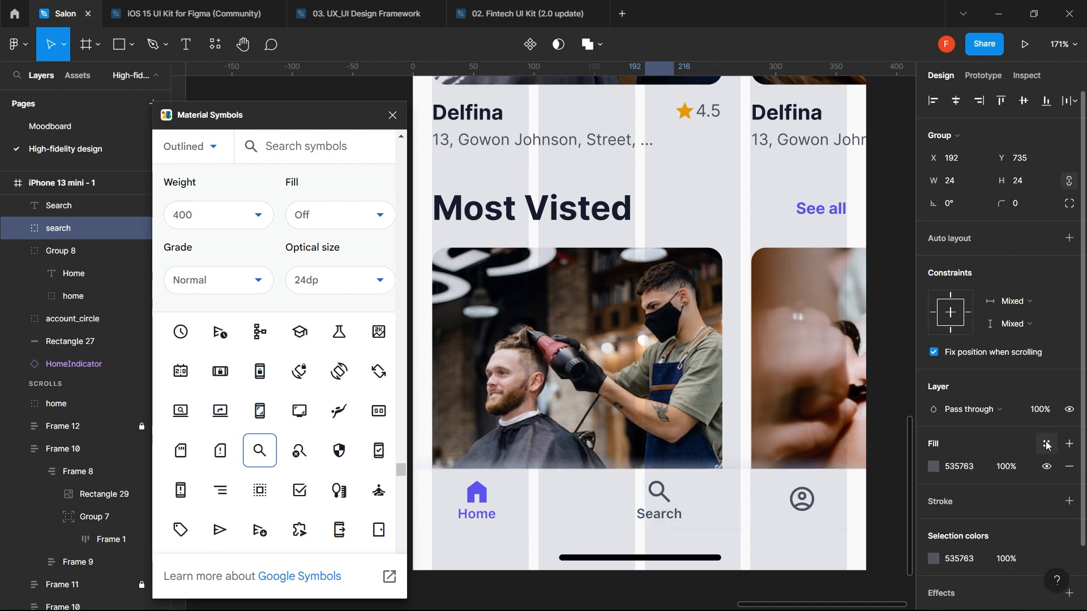
click(1046, 445)
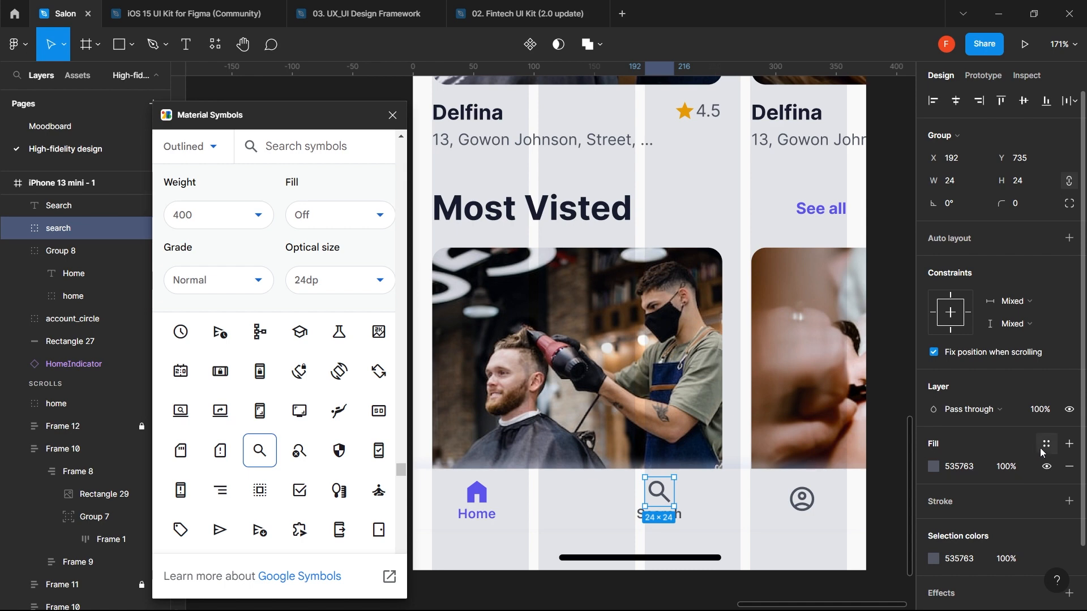
key(ctrl+z)
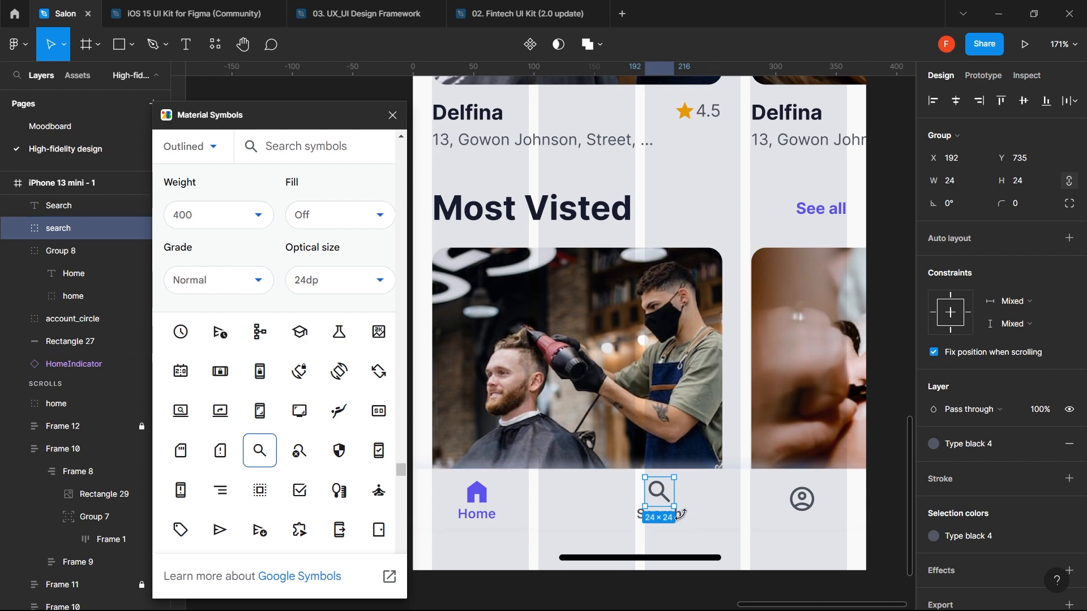
shift+click(639, 517)
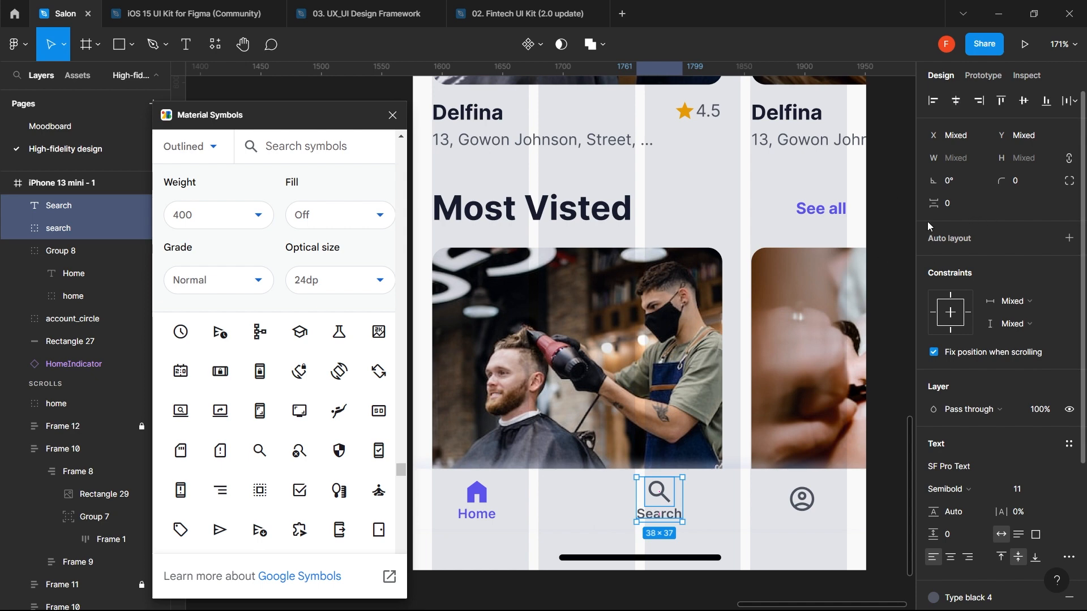
key(shift+a)
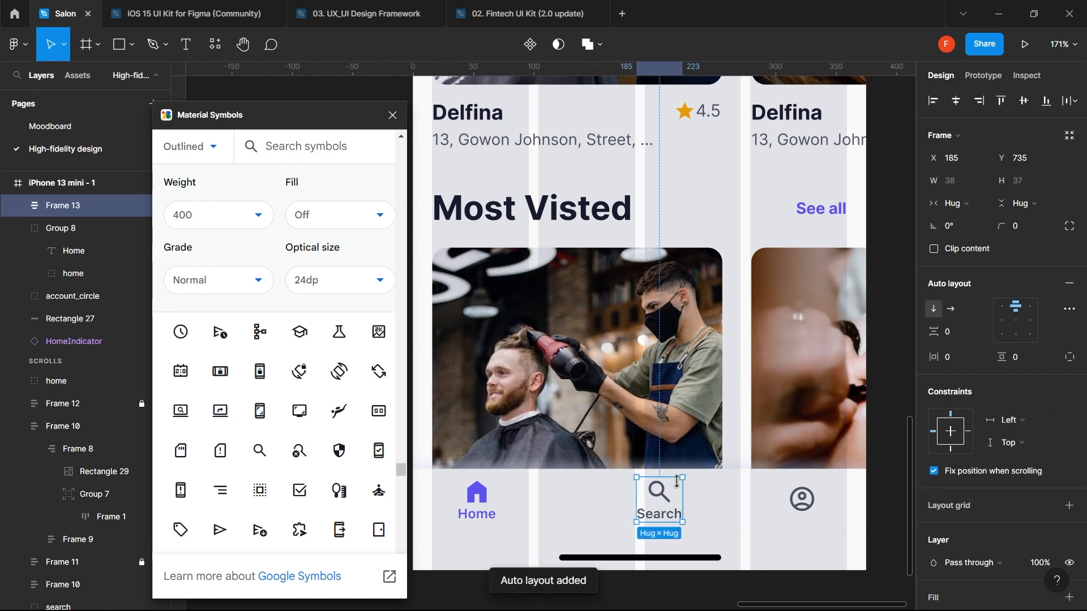
drag(669, 521, 634, 524)
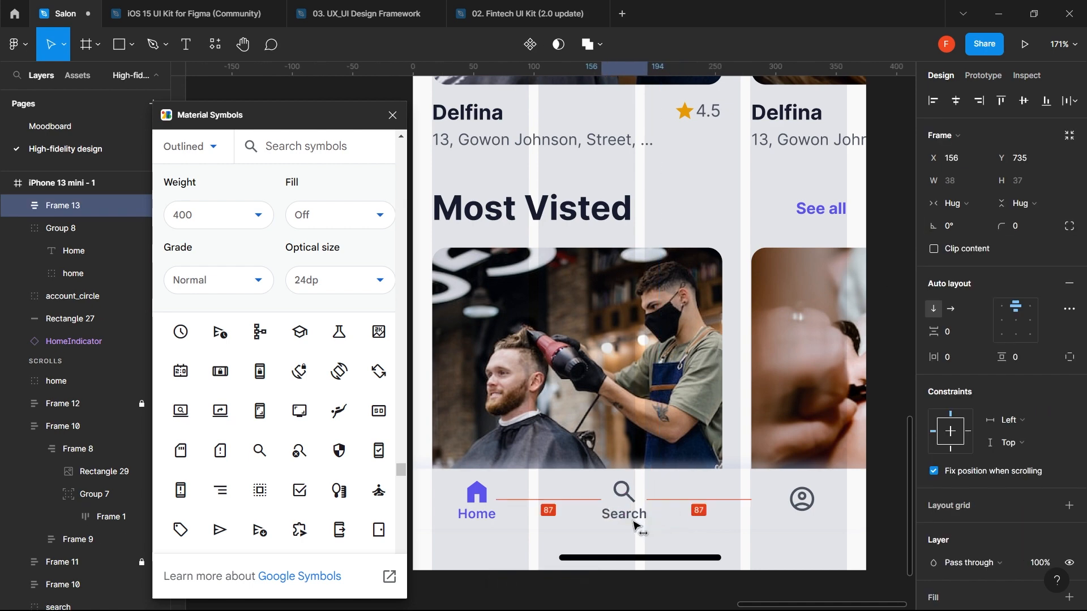
- Paste another Home label copy, rename it 'Profile', place it under the profile icon, colour it Type black 4
text(Home)
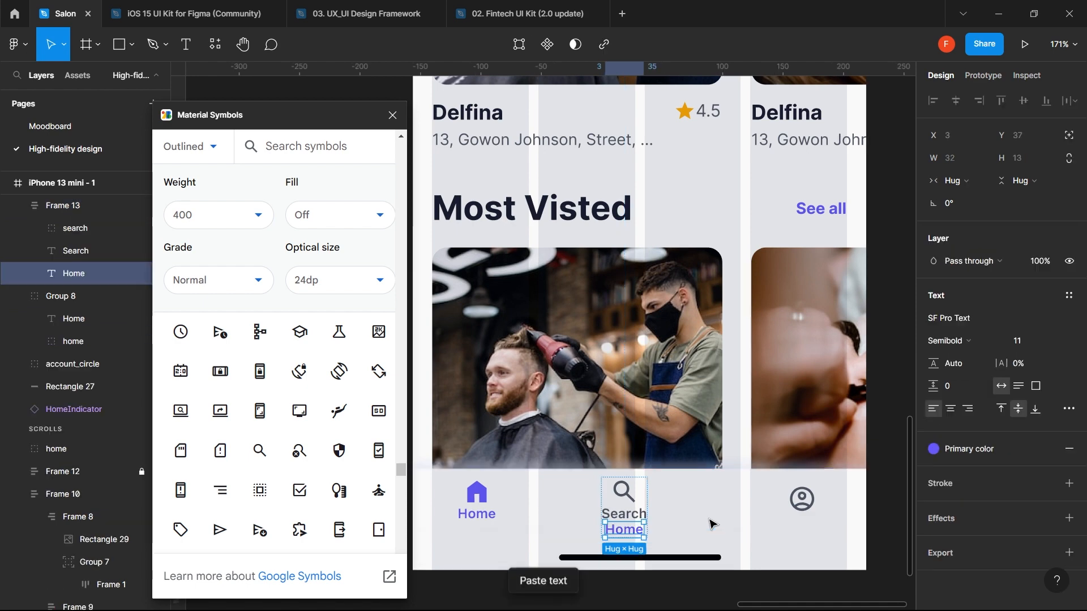
drag(633, 529, 732, 522)
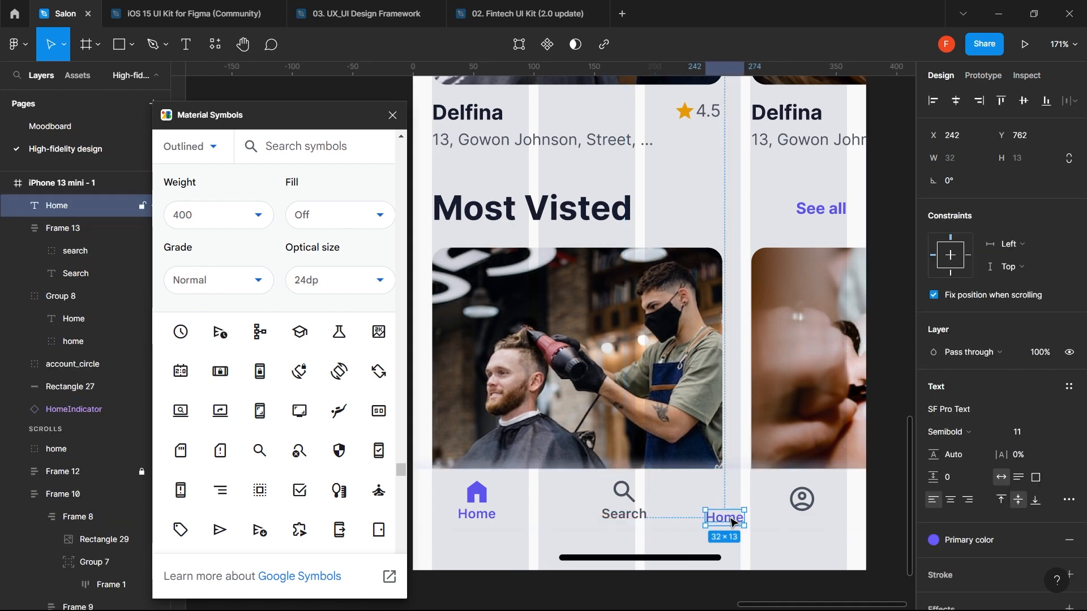
double_click(731, 518)
text(P)
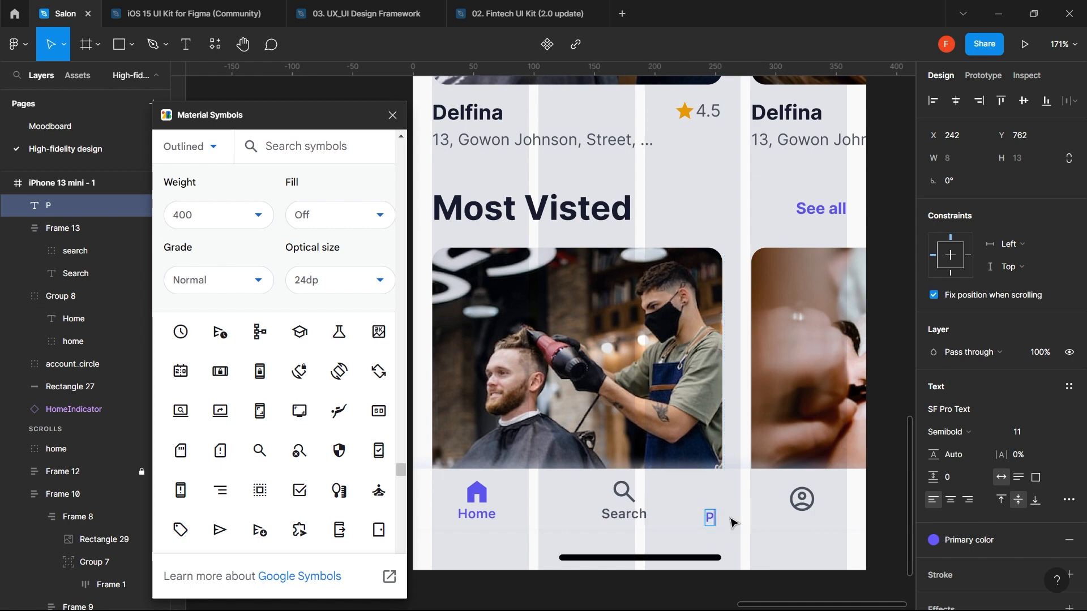
text(rofile)
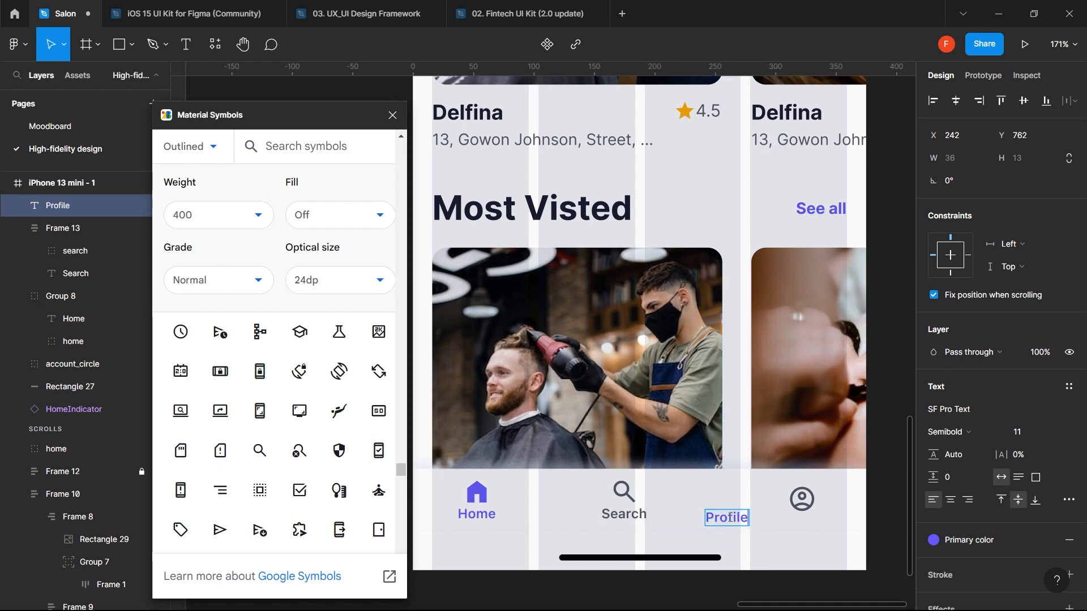
key(Escape)
drag(732, 521, 804, 521)
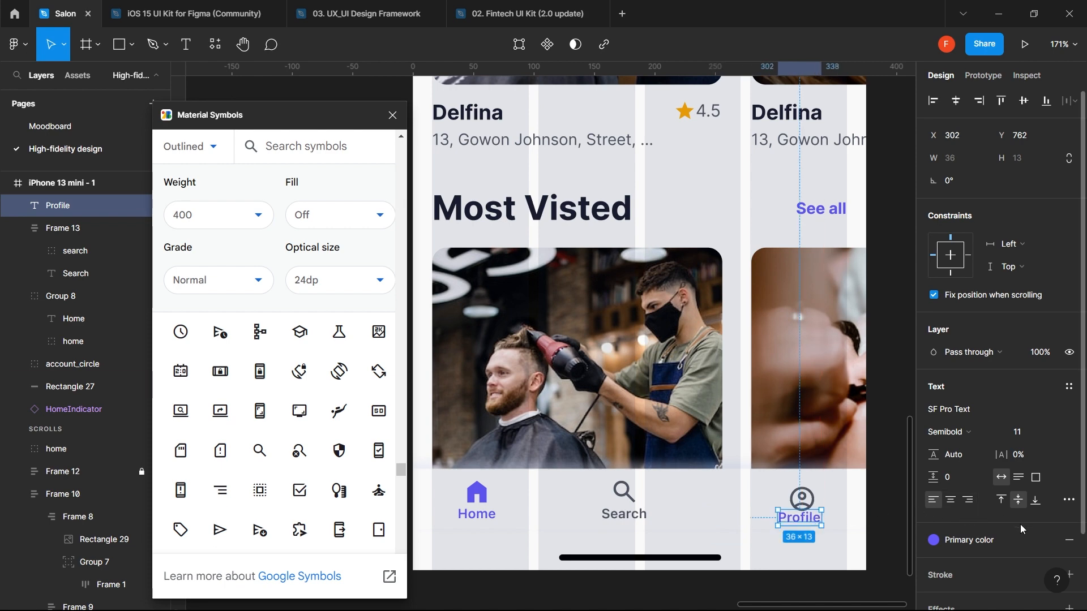
click(1003, 535)
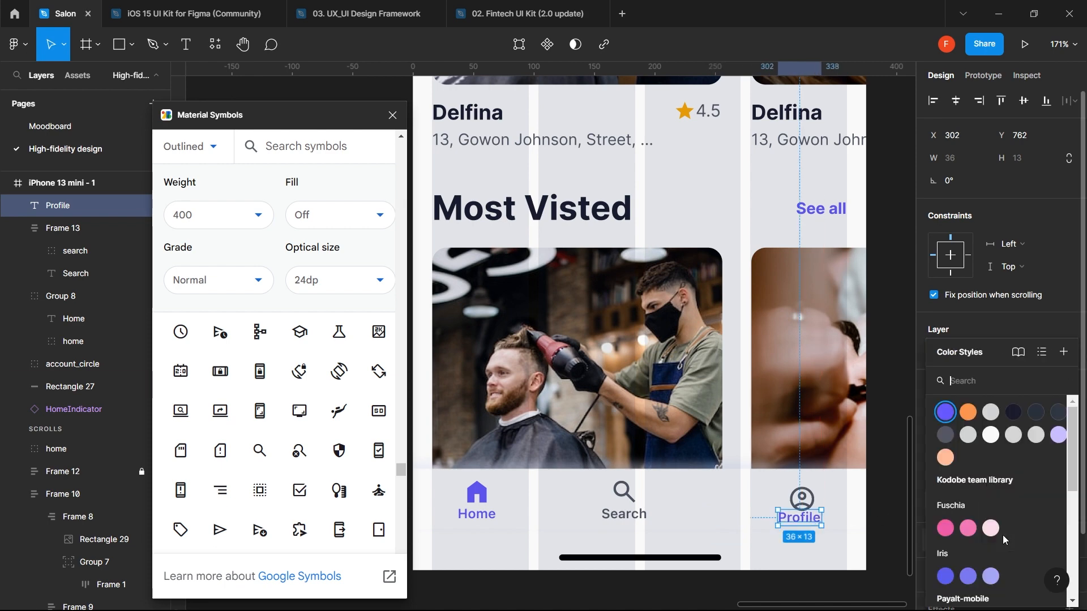
click(946, 436)
- Centre the profile icon over its label with 0 spacing and group them
shift+click(801, 501)
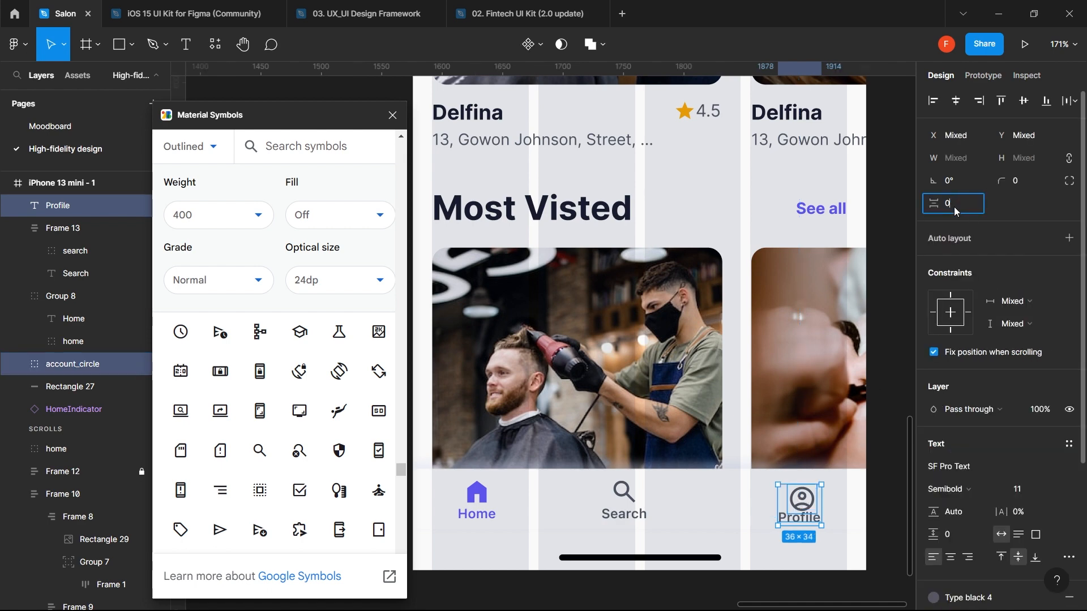
key(Return)
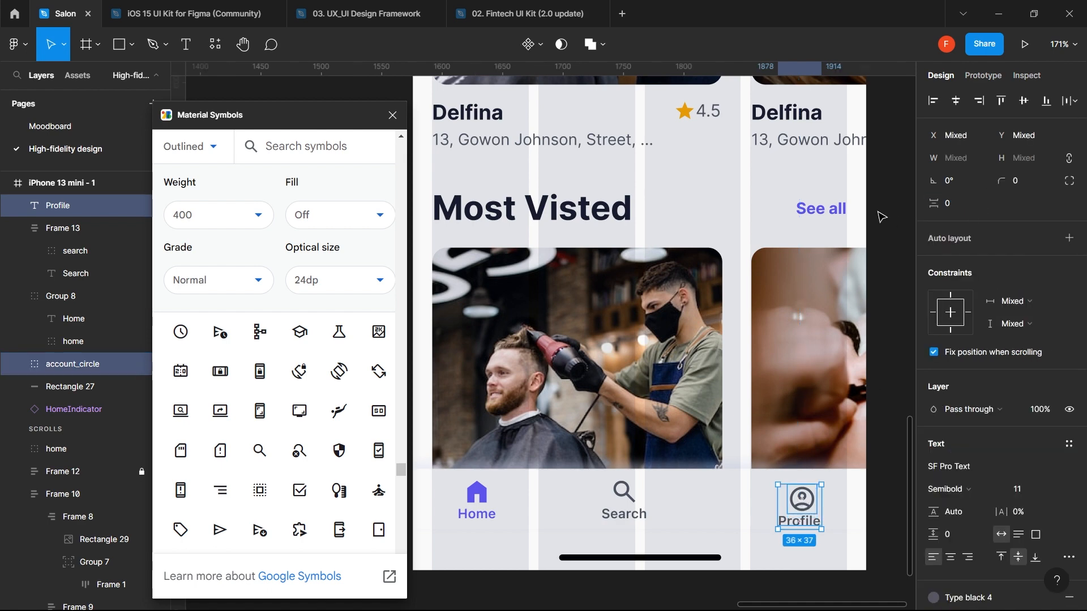
click(960, 101)
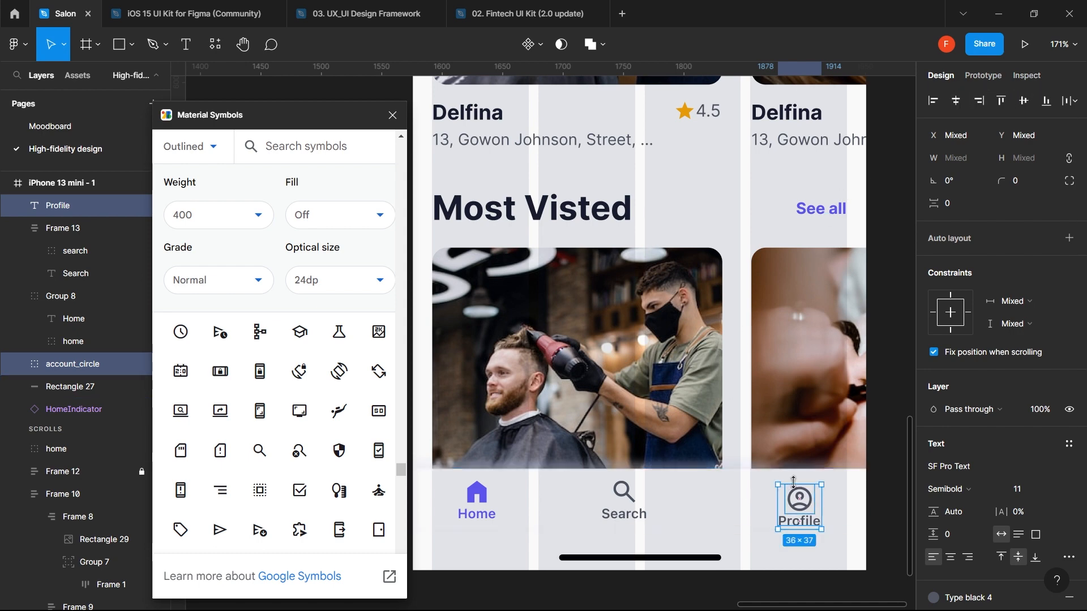
key(ctrl+g)
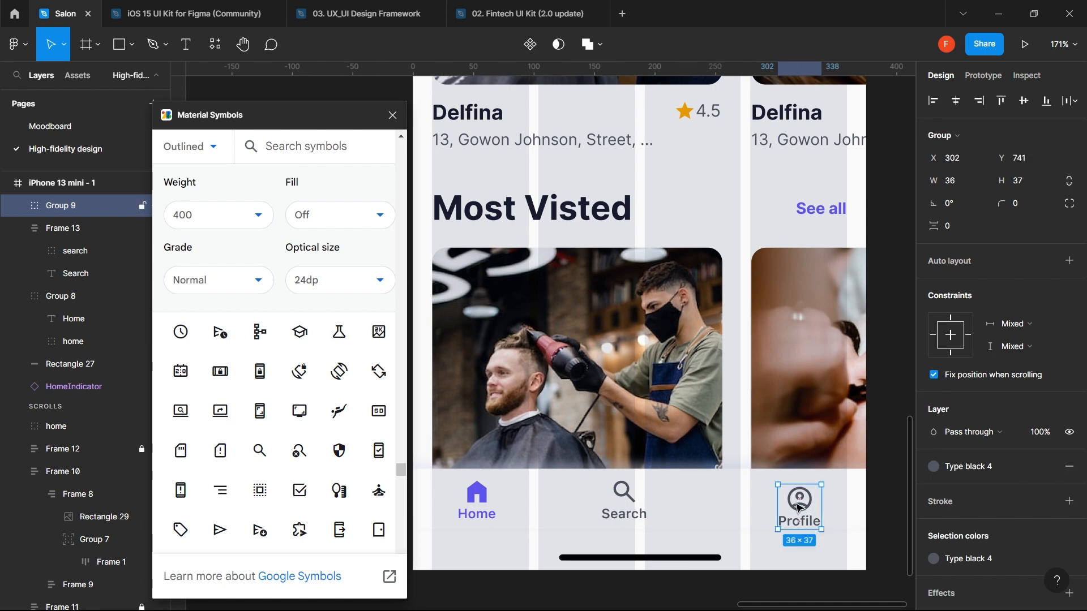
shift+click(743, 506)
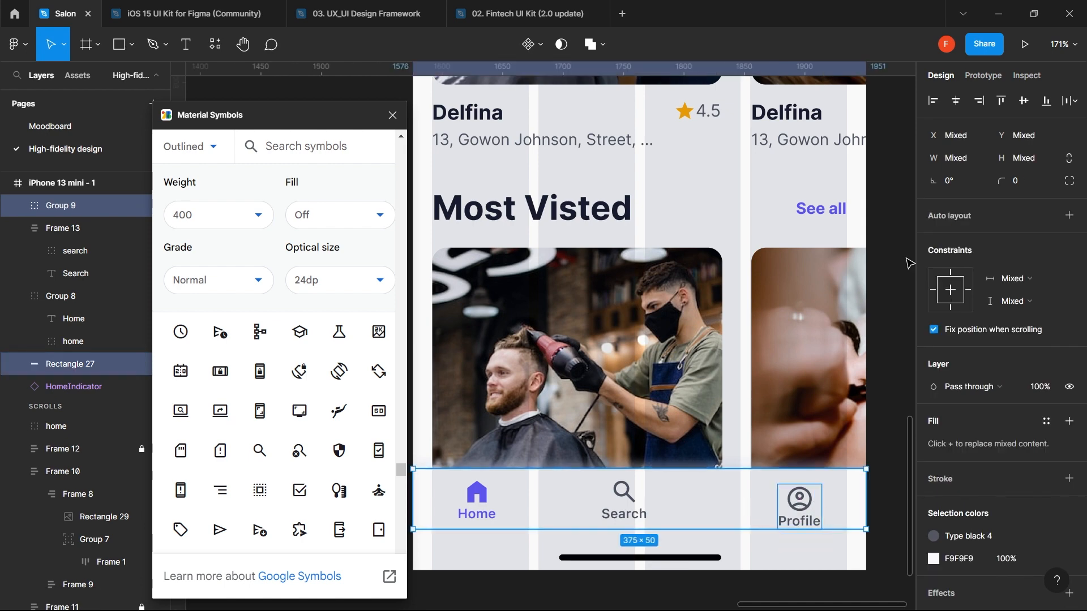
- Centre the Profile group vertically in the nav bar and nudge the Home tab left
click(1024, 102)
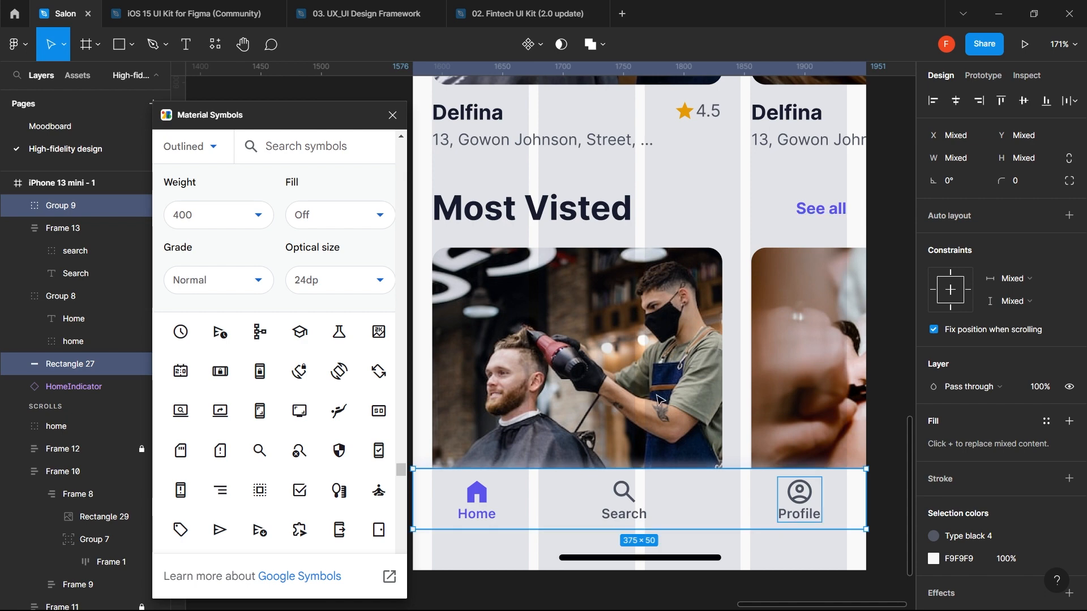
click(634, 521)
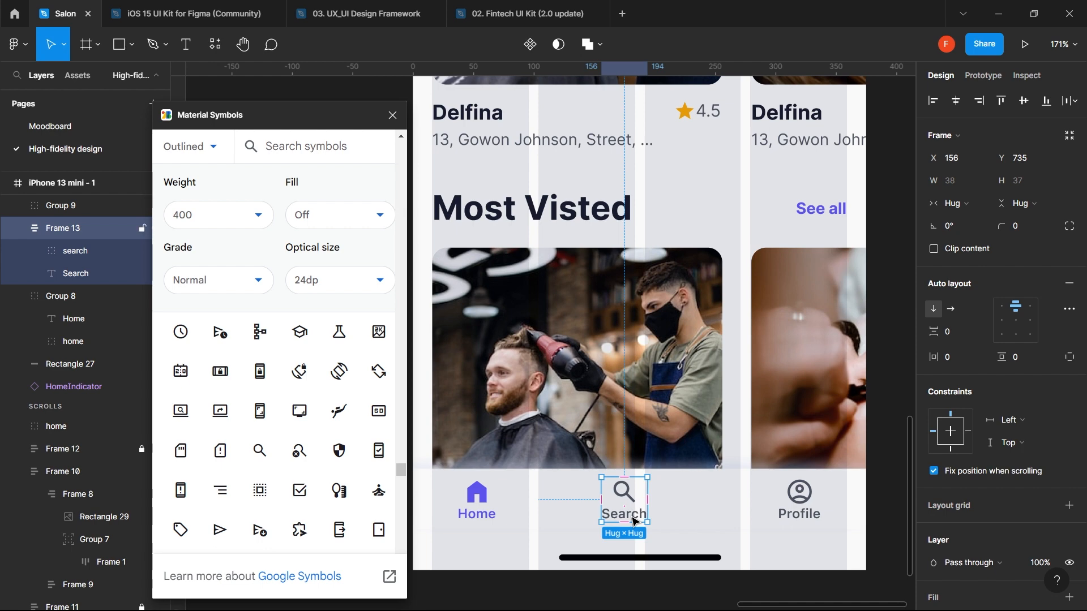
click(815, 520)
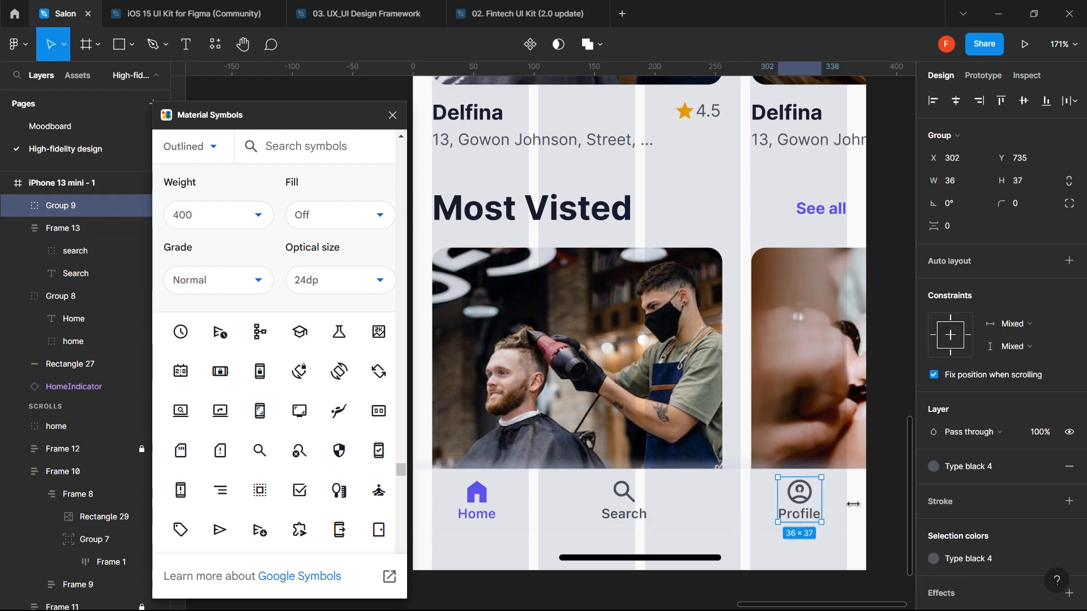
scroll(855, 508, down, 5)
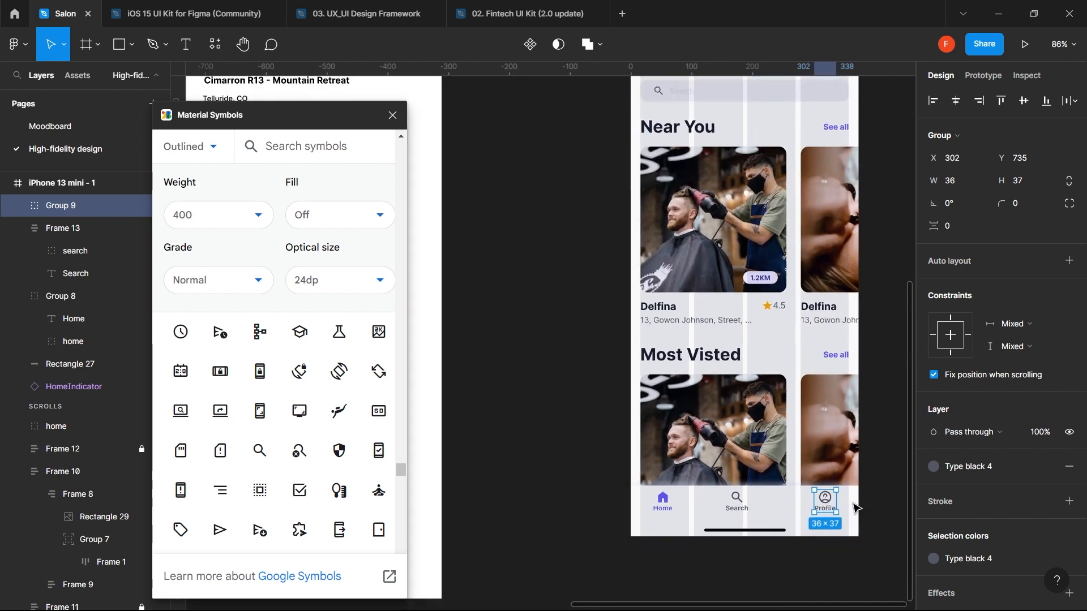
click(664, 509)
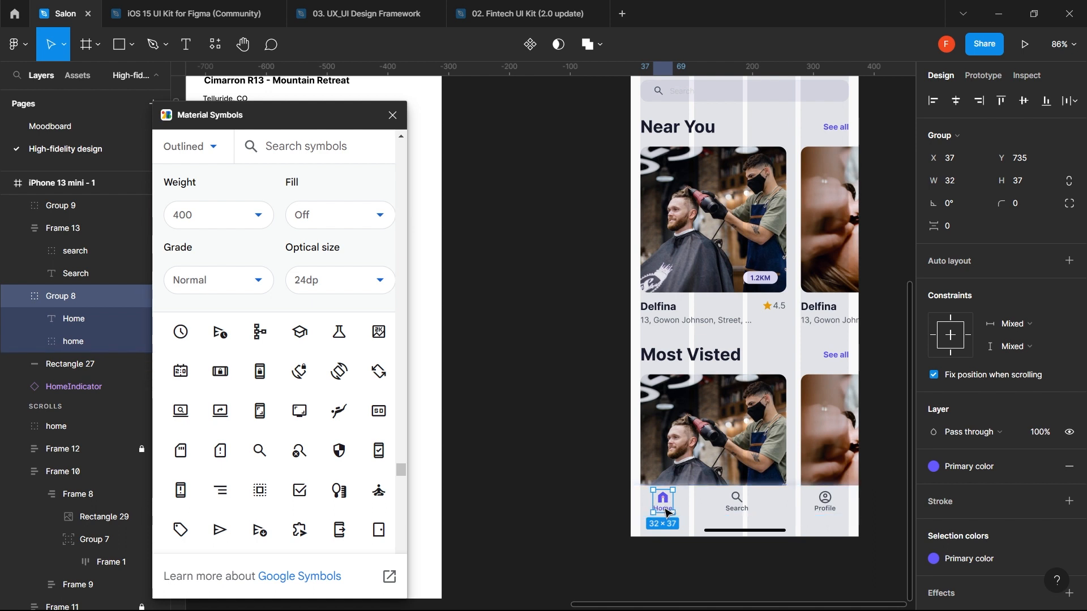
mouse_move(667, 512)
mouse_down()
mouse_move(655, 515)
mouse_move(668, 514)
mouse_up()
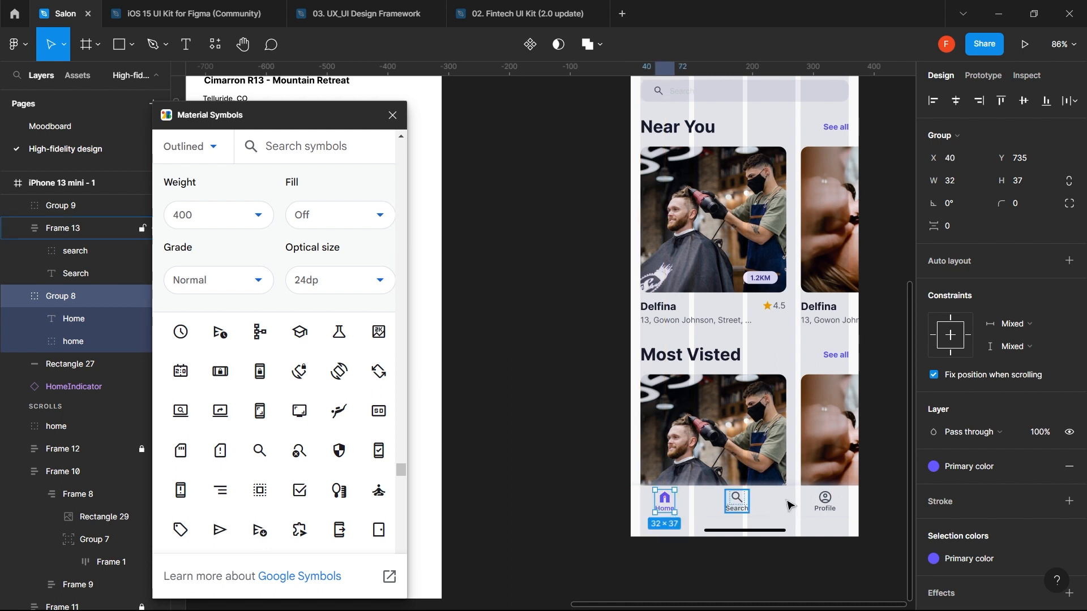
- Distribute the Home, Search and Profile tabs with even horizontal spacing
click(825, 511)
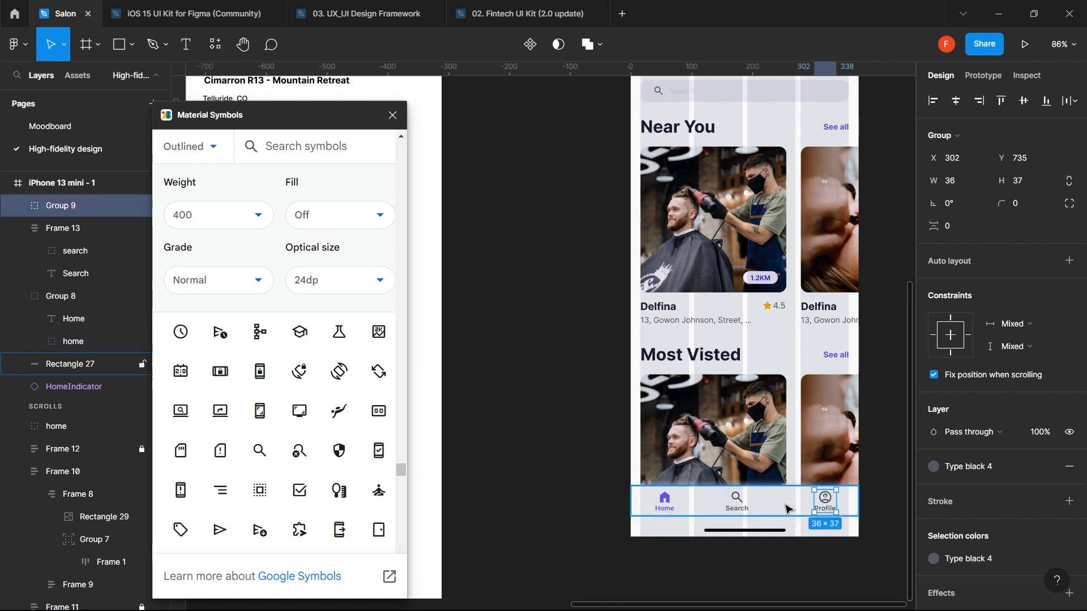
shift+click(741, 504)
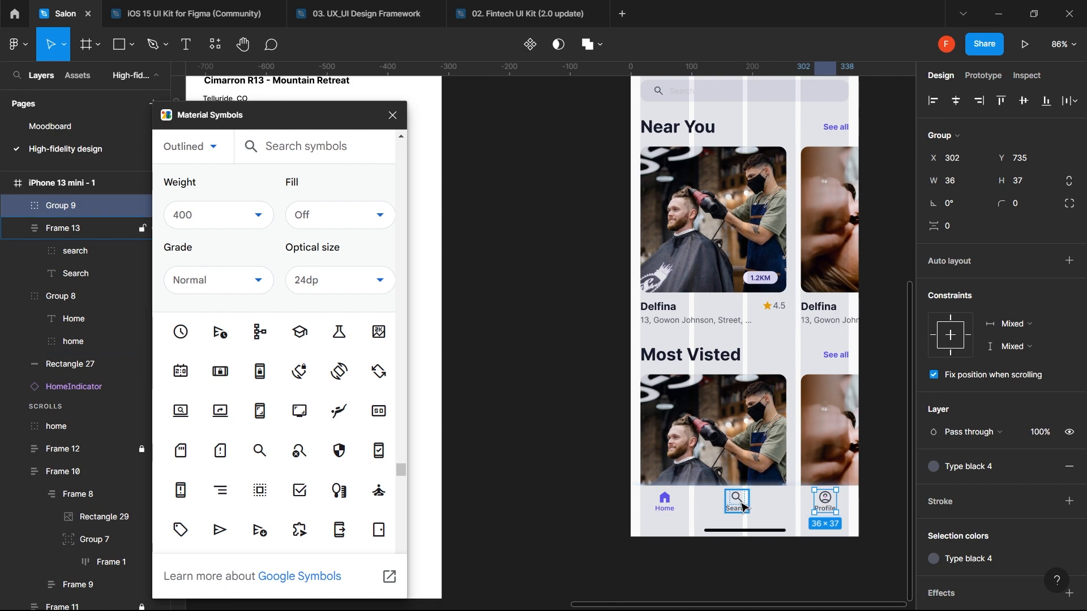
shift+click(668, 503)
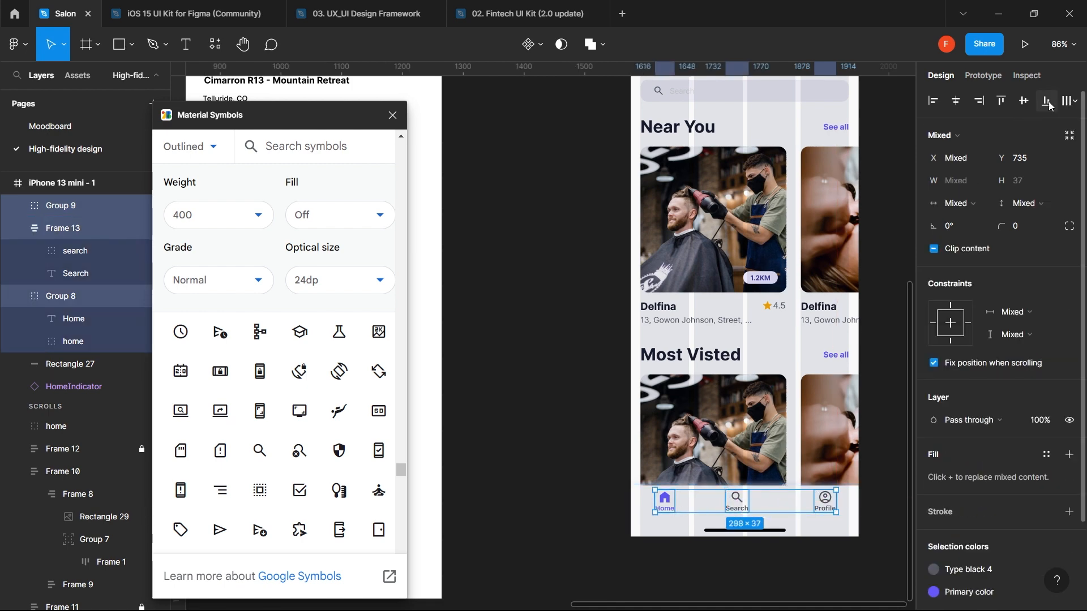
click(1075, 101)
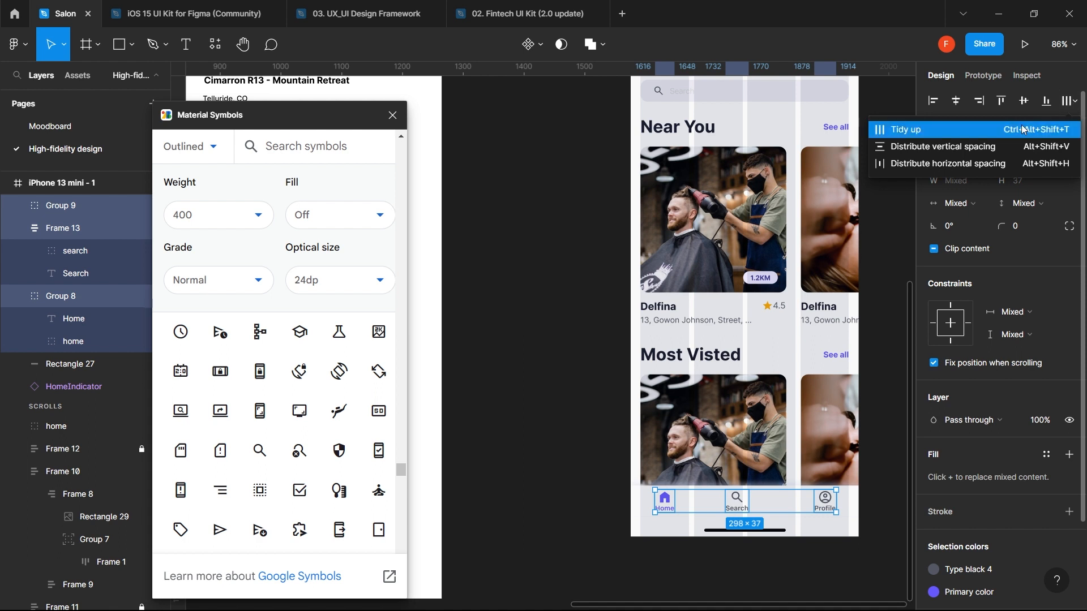
click(989, 164)
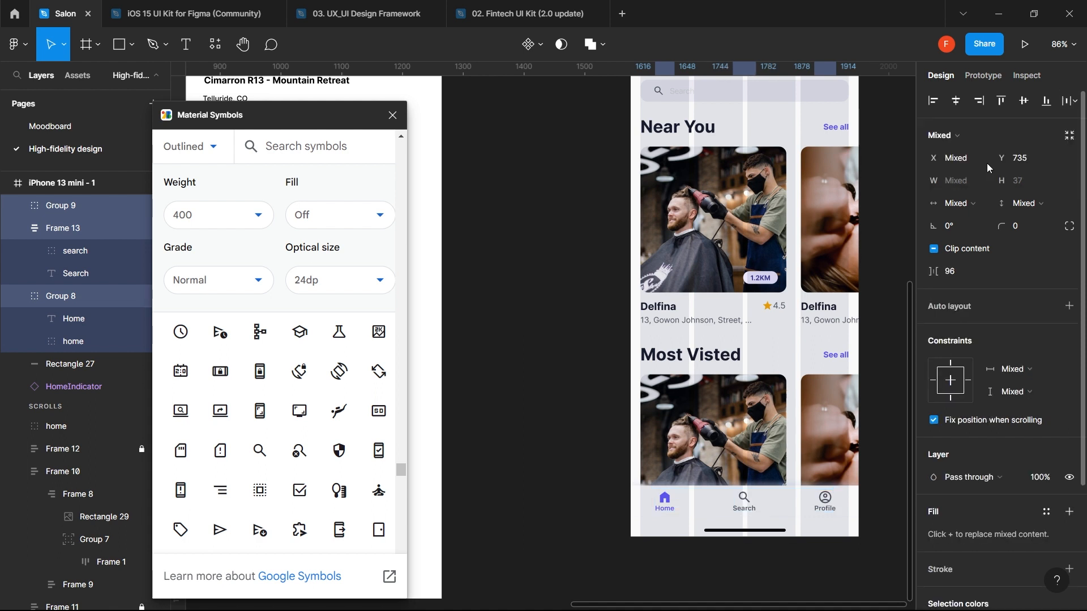
- Hide the 4-column layout grid on the iPhone 13 mini - 1 frame
scroll(799, 286, down, 3)
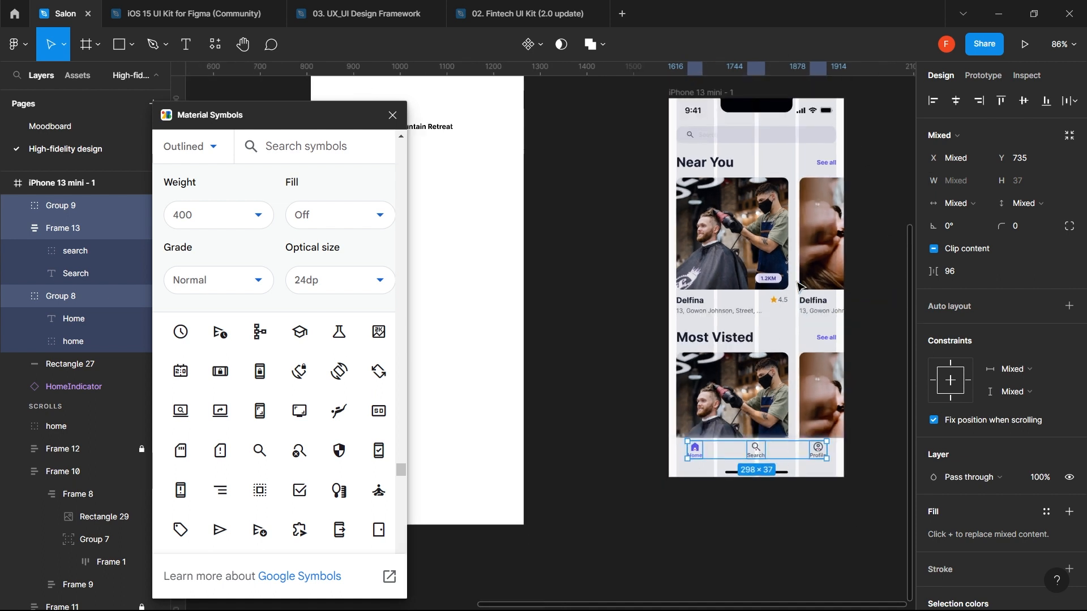
scroll(798, 286, right, 5)
scroll(799, 286, up, 2)
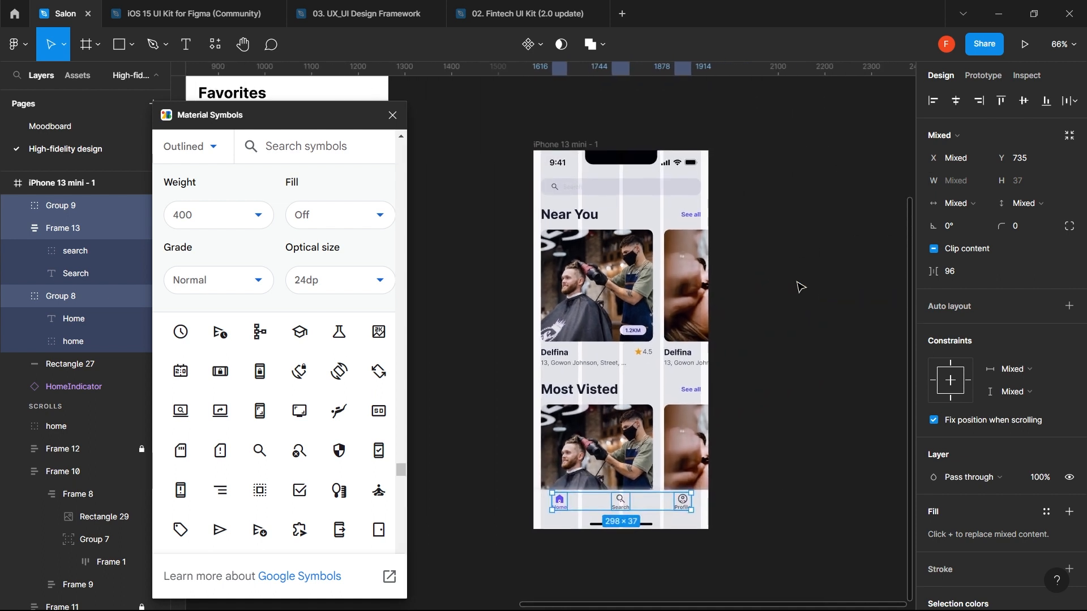
click(580, 146)
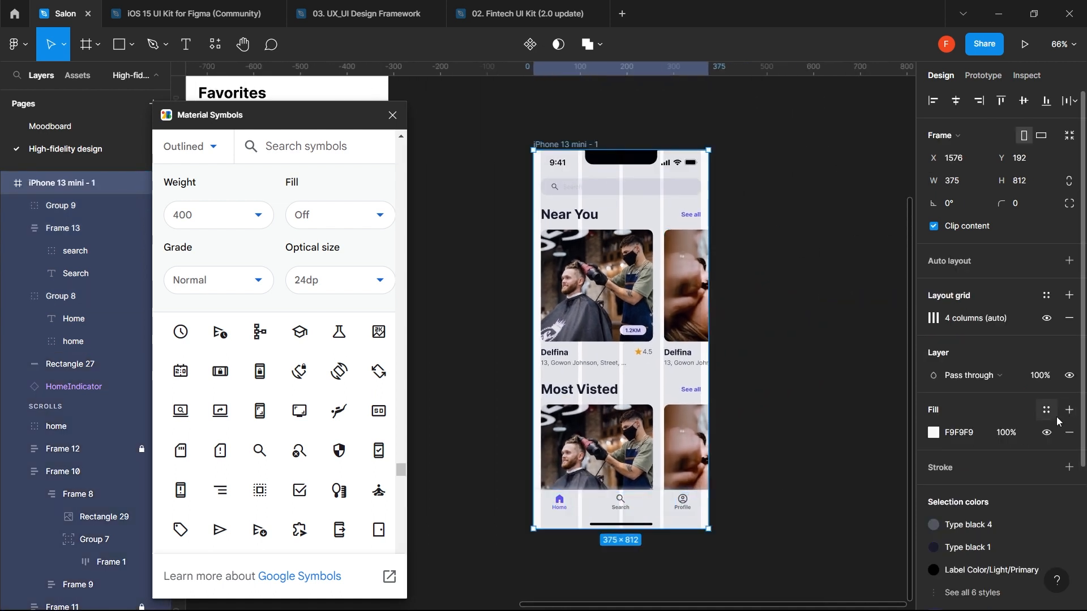
click(1047, 321)
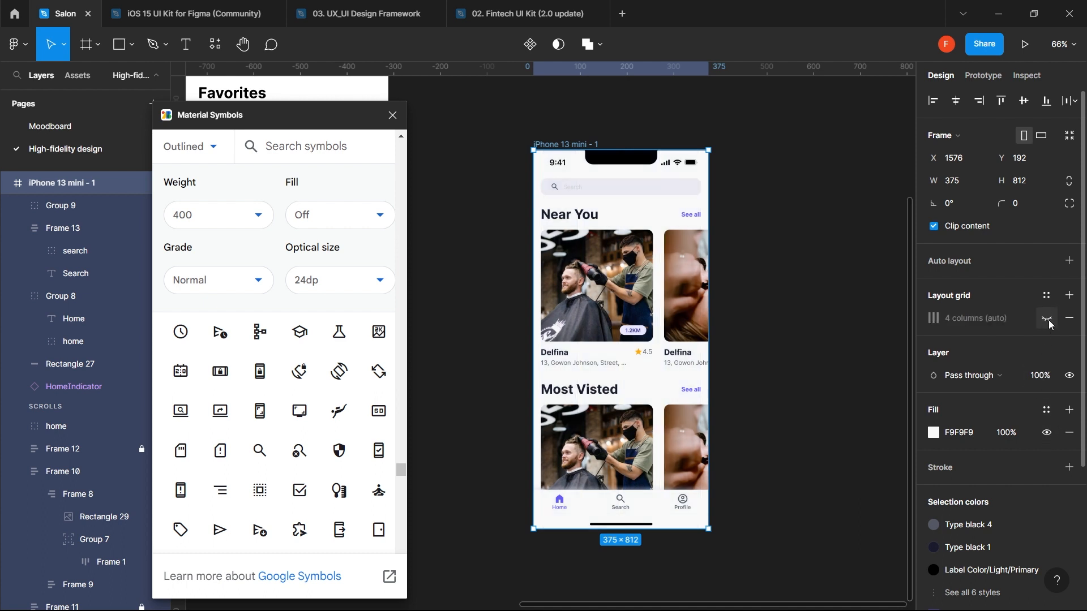
click(849, 286)
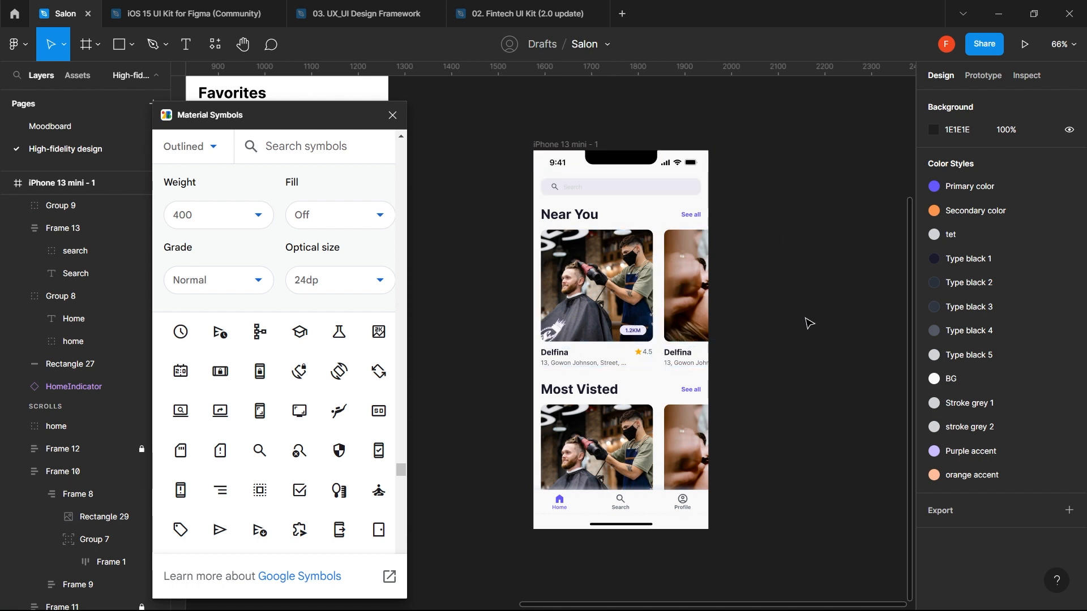
- Close the Material Symbols plugin and unlock Frame 12 and Frame 11
click(522, 402)
click(390, 116)
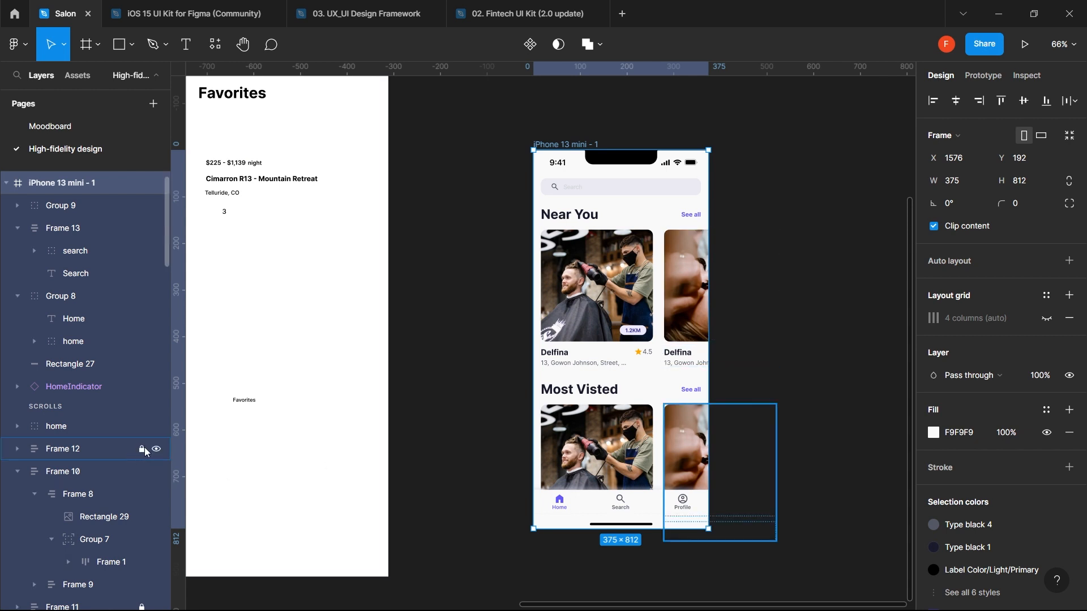
click(144, 449)
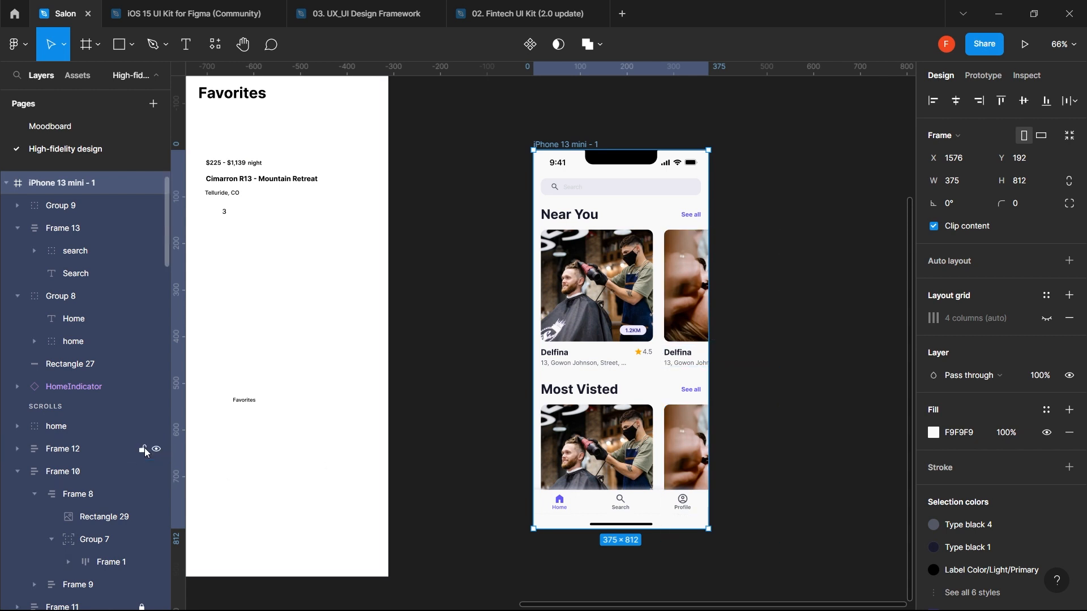
click(142, 608)
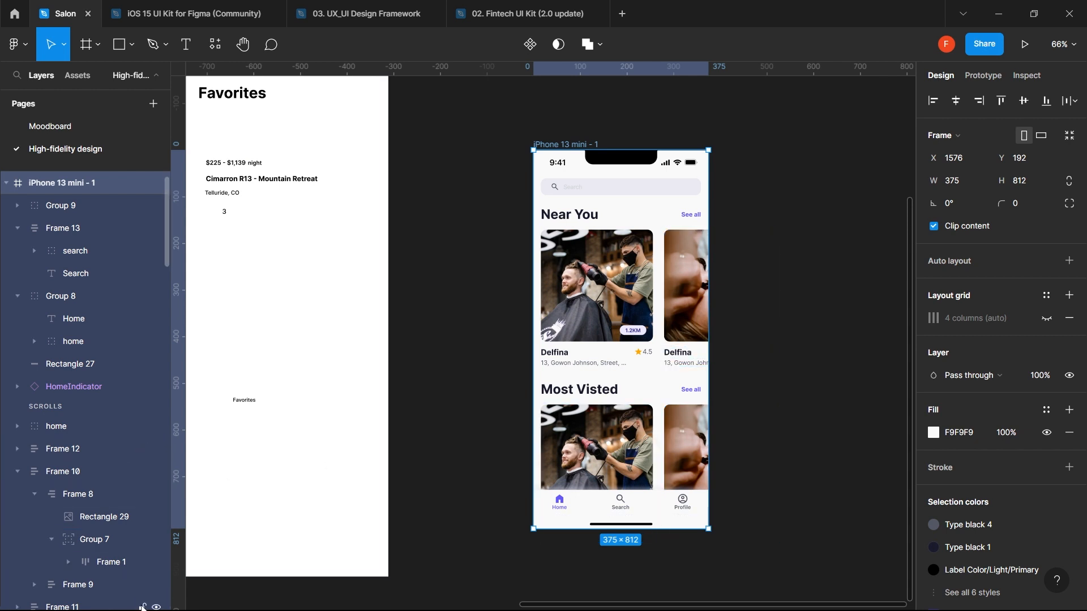
- Search Unsplash for 'salon' and fill the first Most Visited card photo with a salon interior
ctrl+click(614, 464)
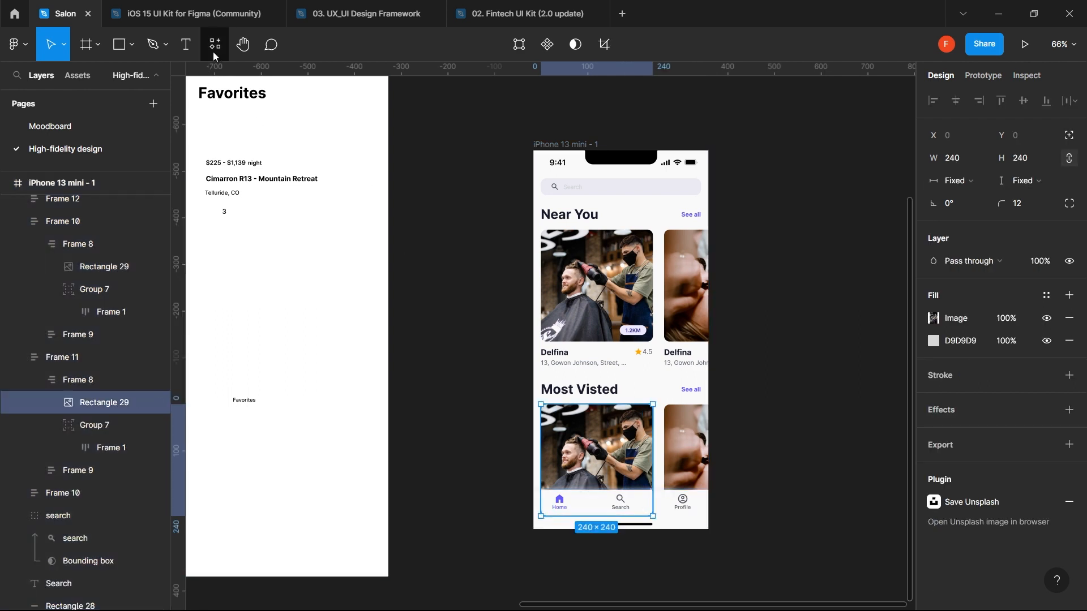
click(213, 48)
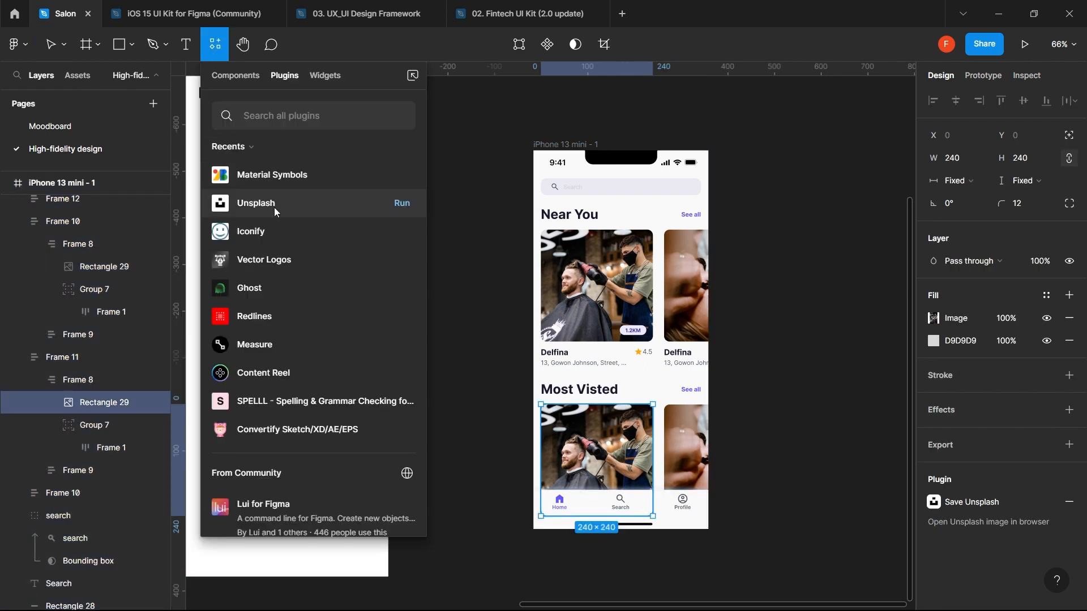
click(402, 203)
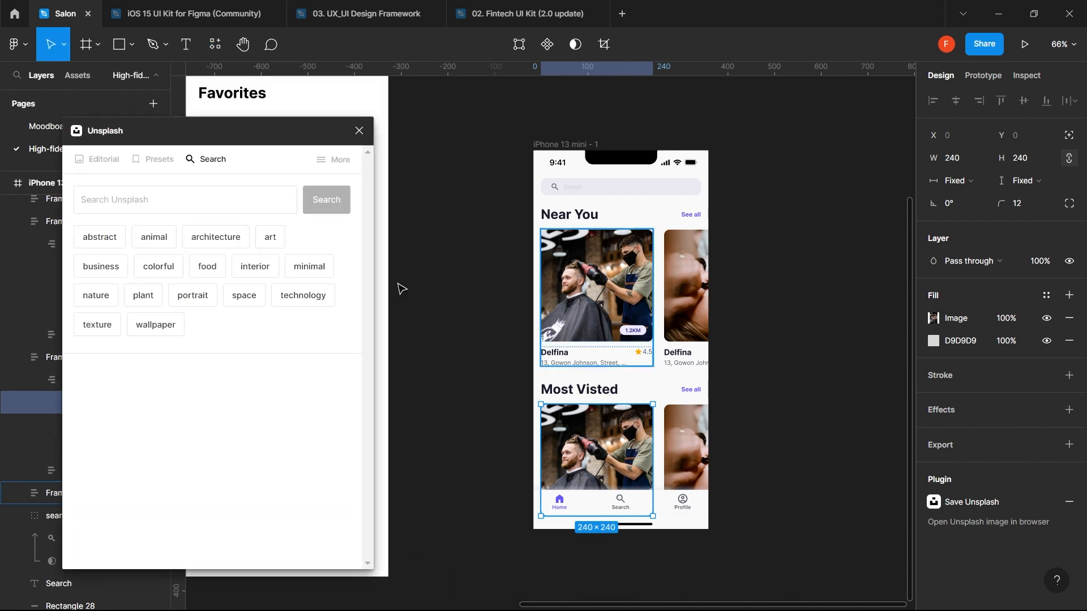
click(200, 205)
text(s)
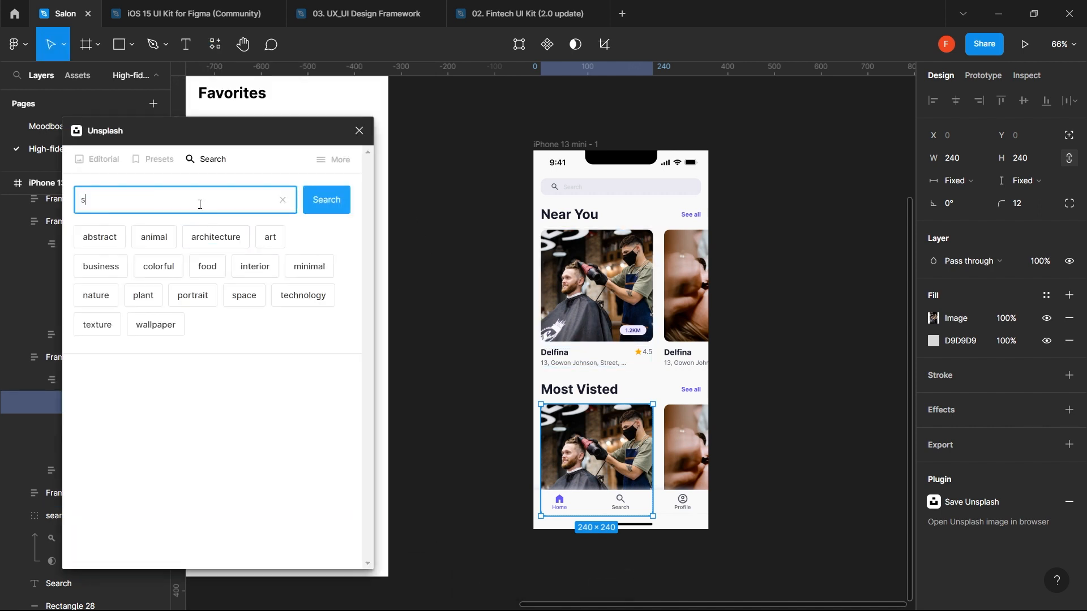
text(alon)
key(Return)
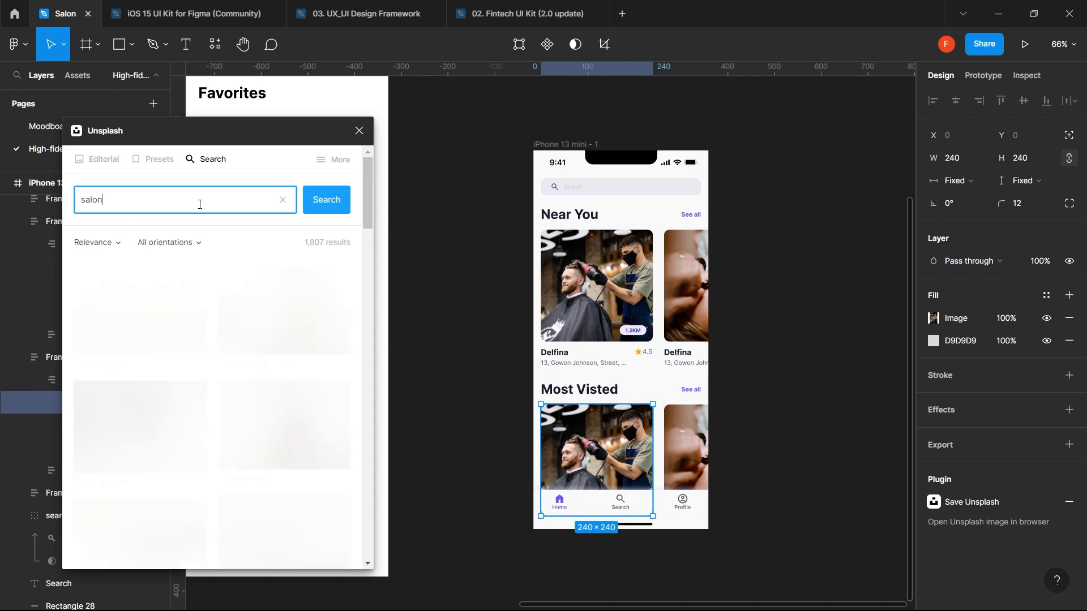
scroll(199, 386, down, 3)
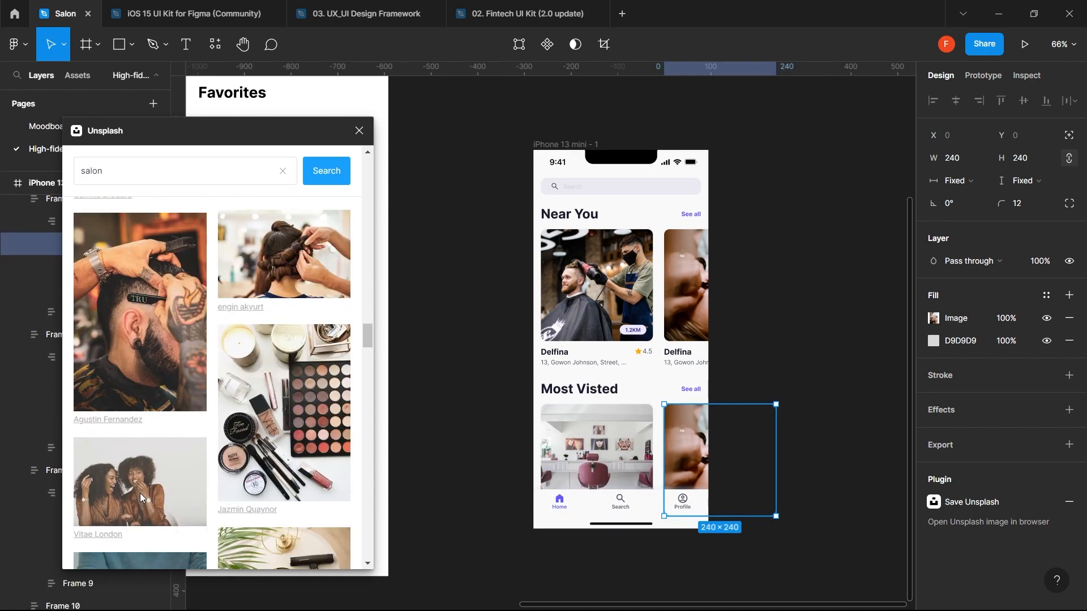
click(140, 493)
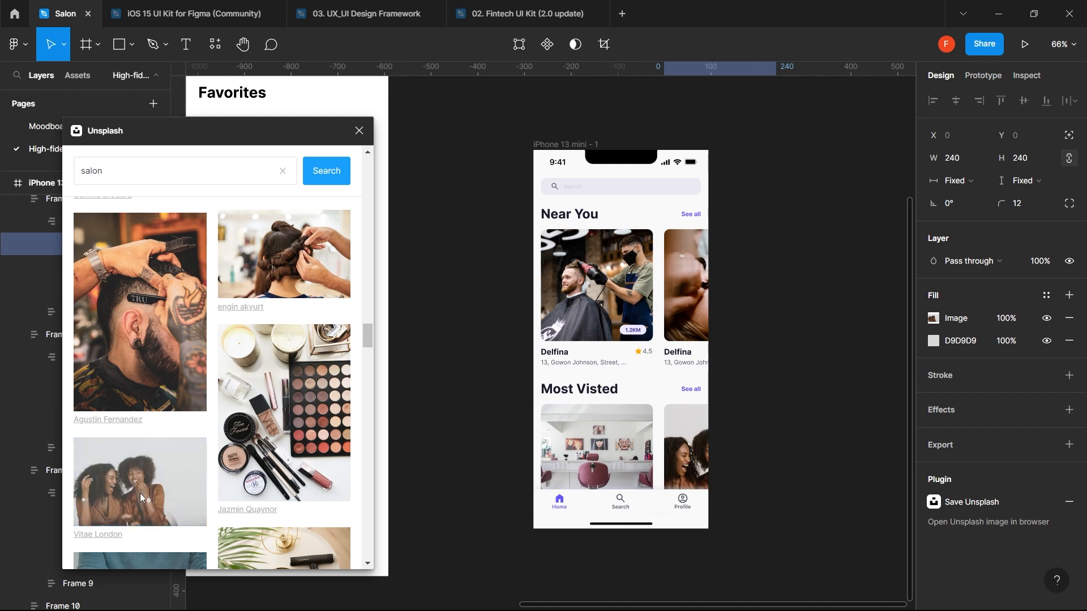
click(827, 296)
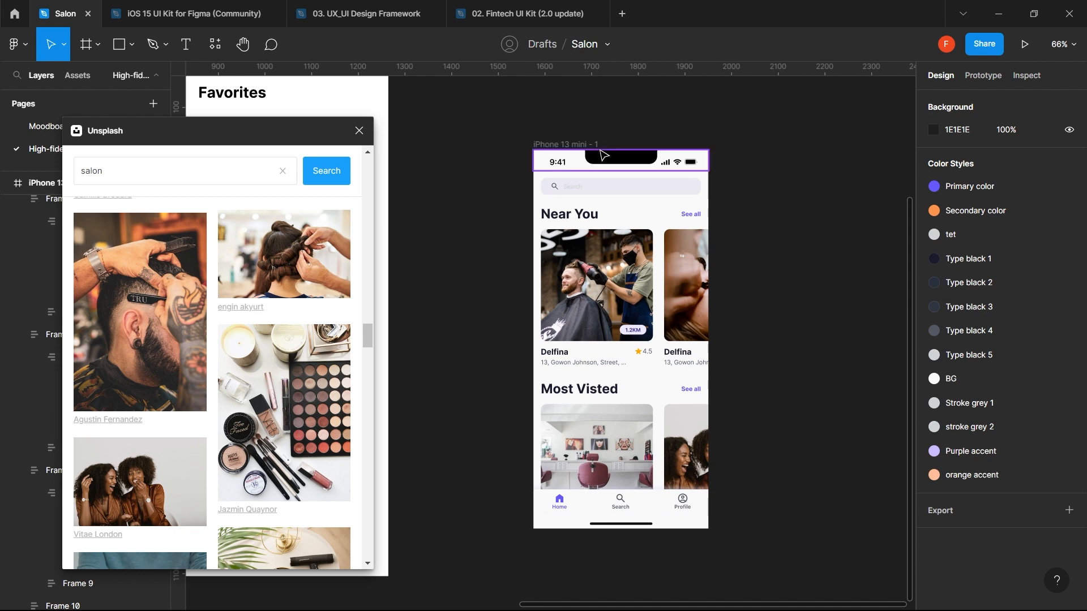
click(566, 146)
- Duplicate the iPhone screen to the right and rename the second Near You card 'Style Blaze'
drag(567, 146, 756, 135)
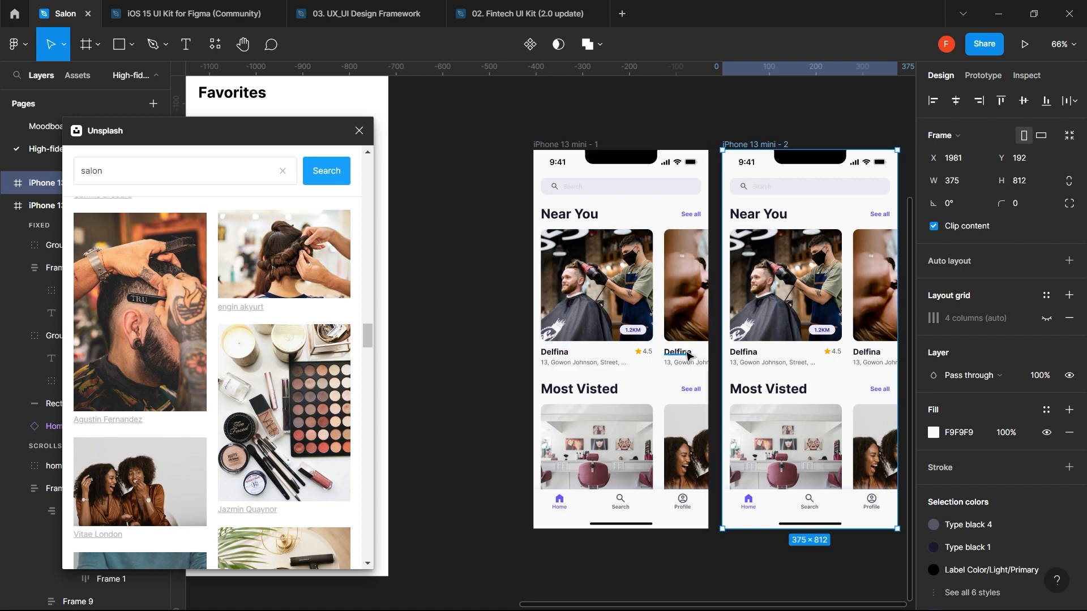
click(687, 353)
double_click(686, 352)
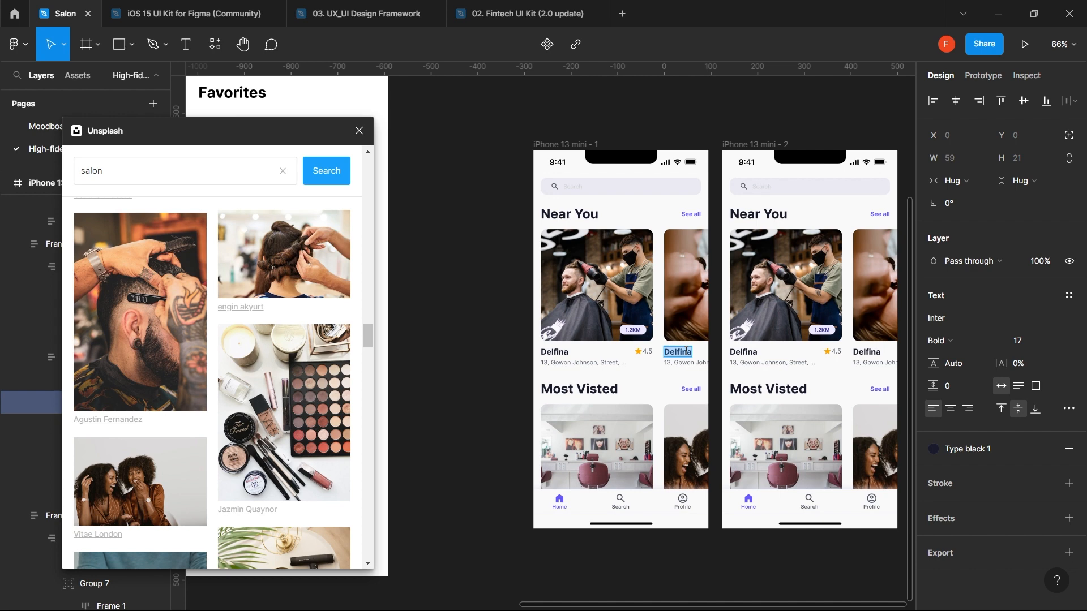
text(S)
text(tyle)
text( 3)
text(laze)
click(682, 363)
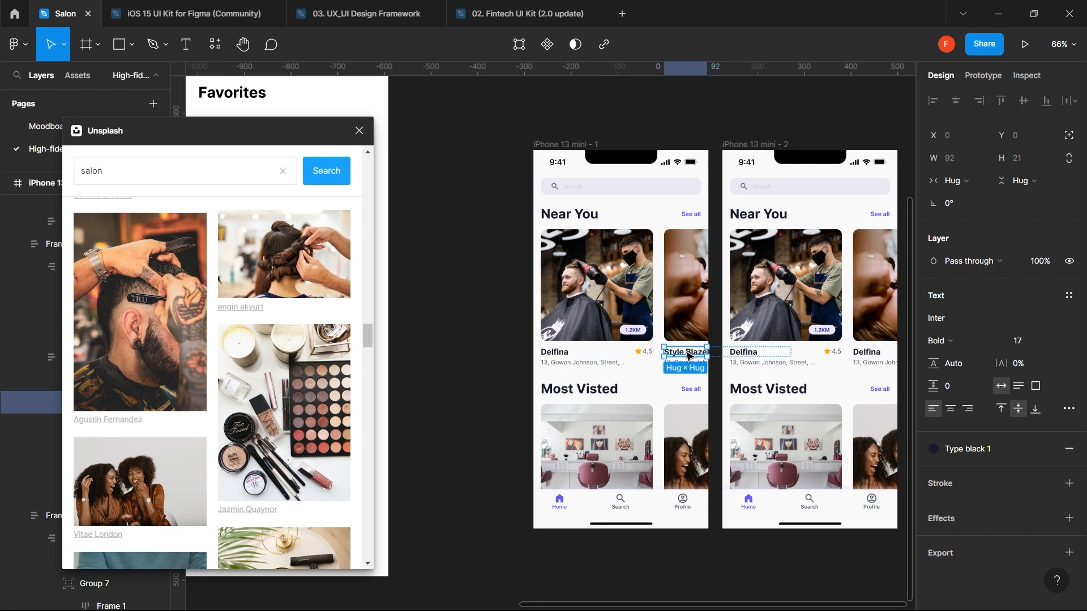
double_click(681, 366)
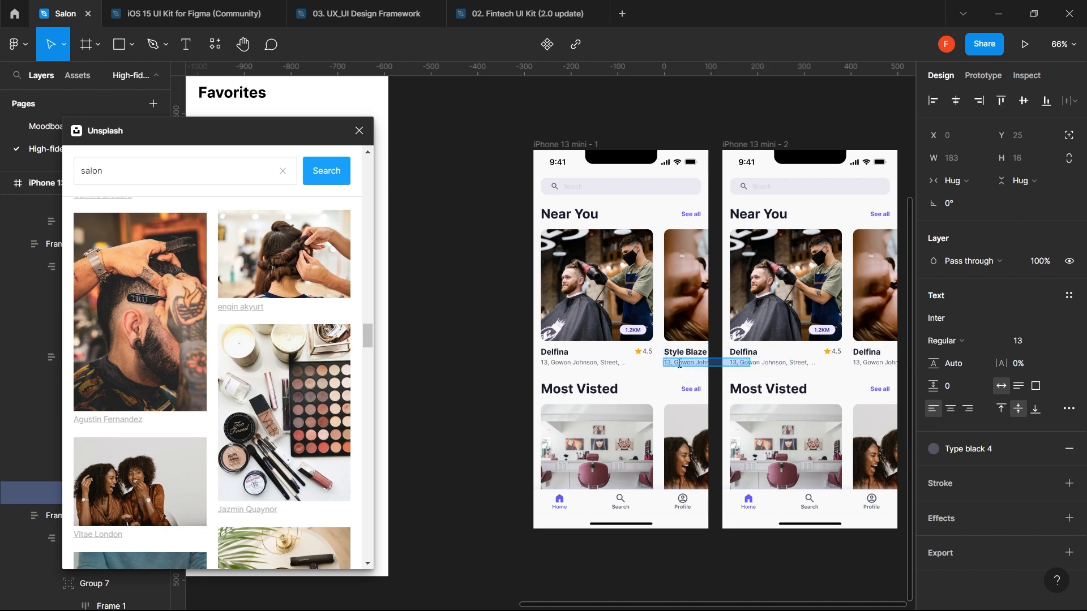
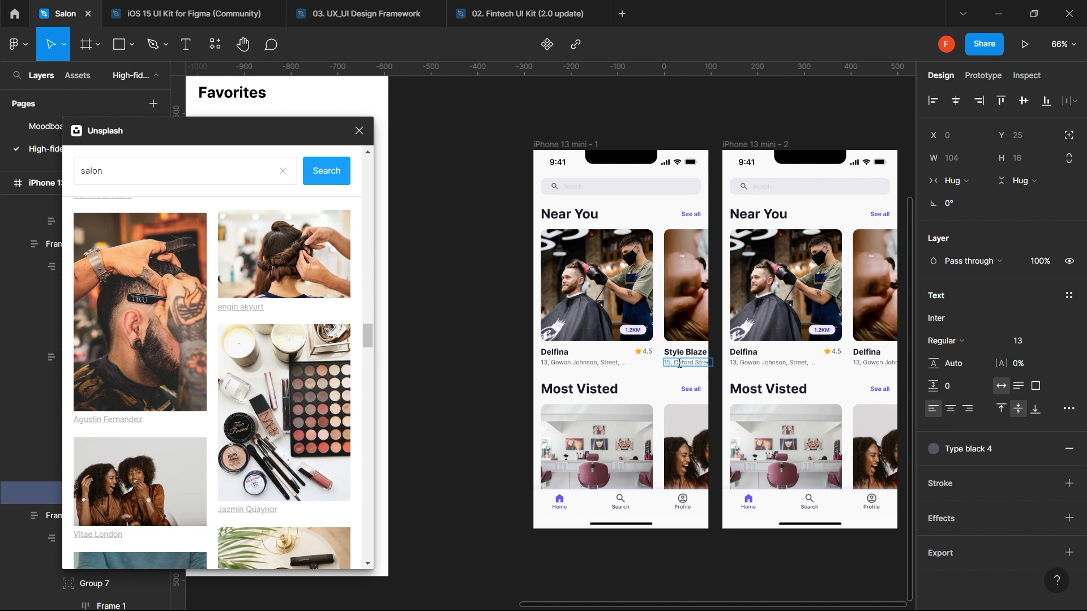
key(Escape)
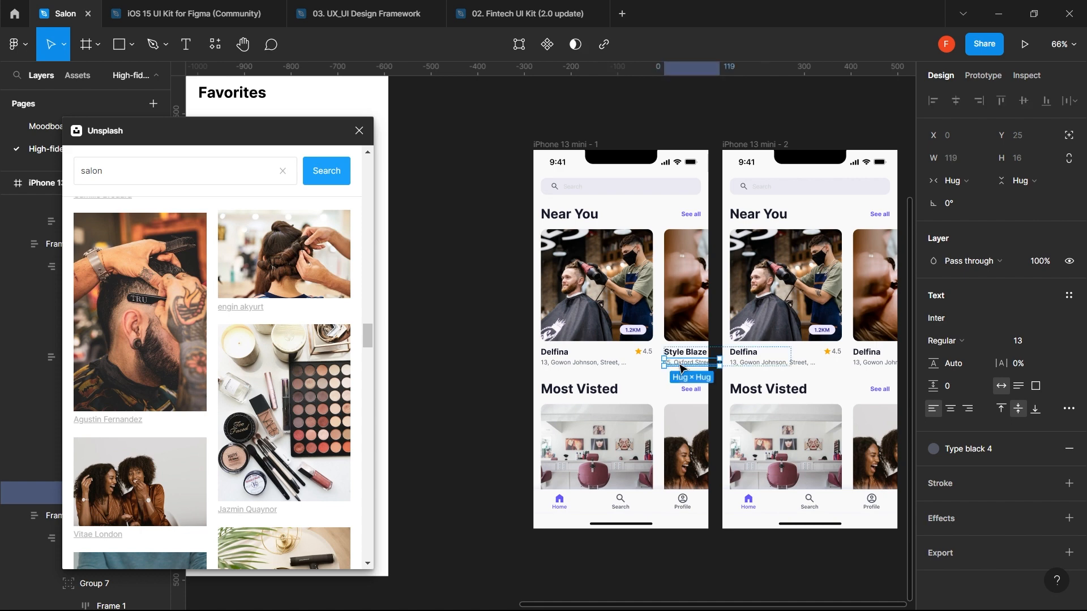
click(477, 422)
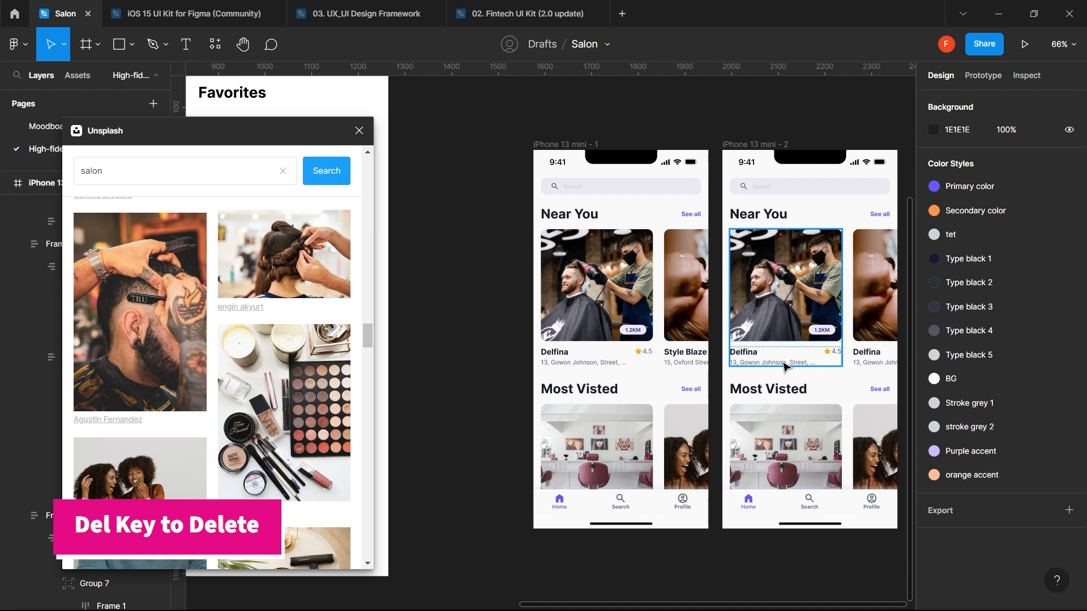
- Delete the cards, headings, search bar and Near You section from the copied screen
scroll(787, 340, right, 3)
drag(788, 249, 605, 471)
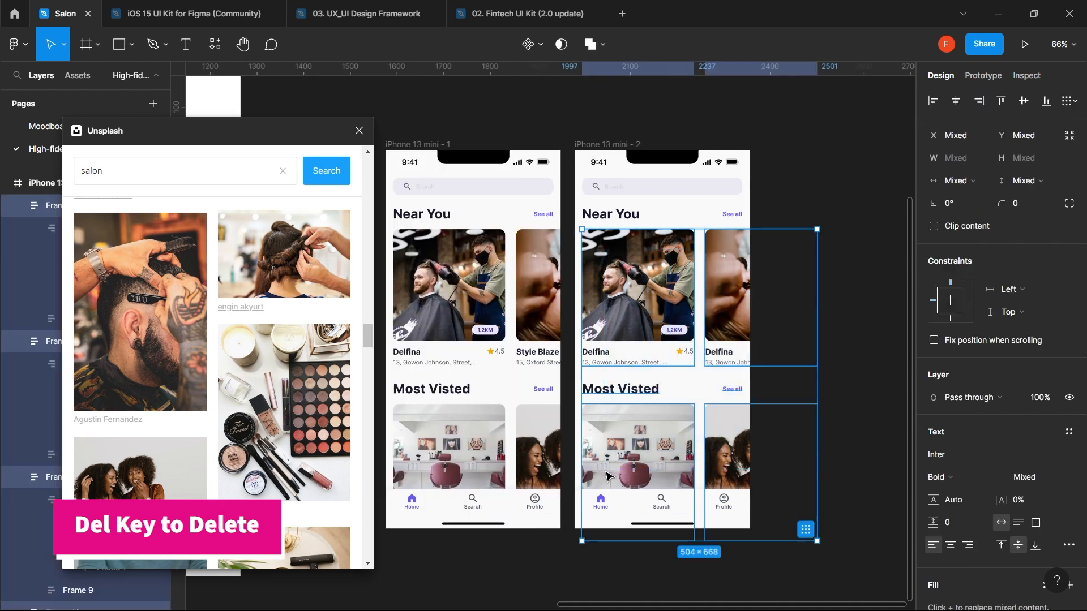
key(Delete)
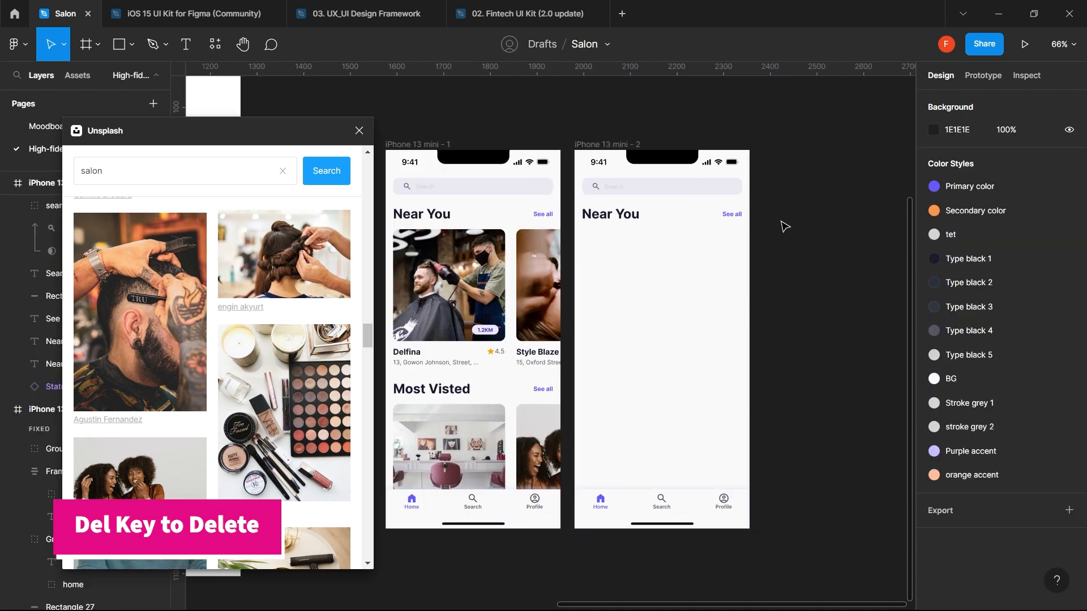
drag(779, 220, 582, 190)
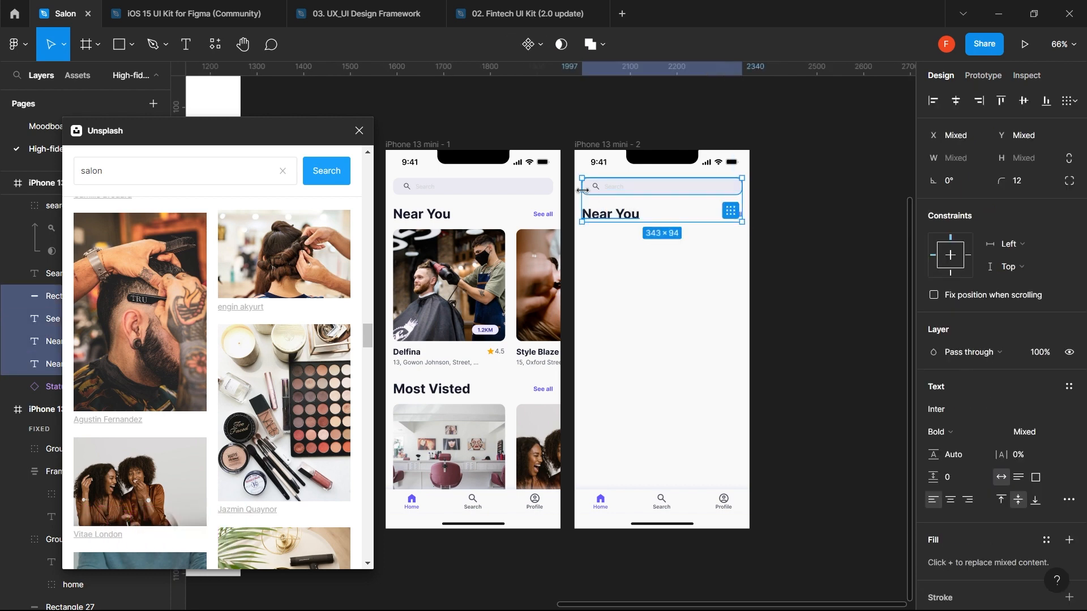
key(Escape)
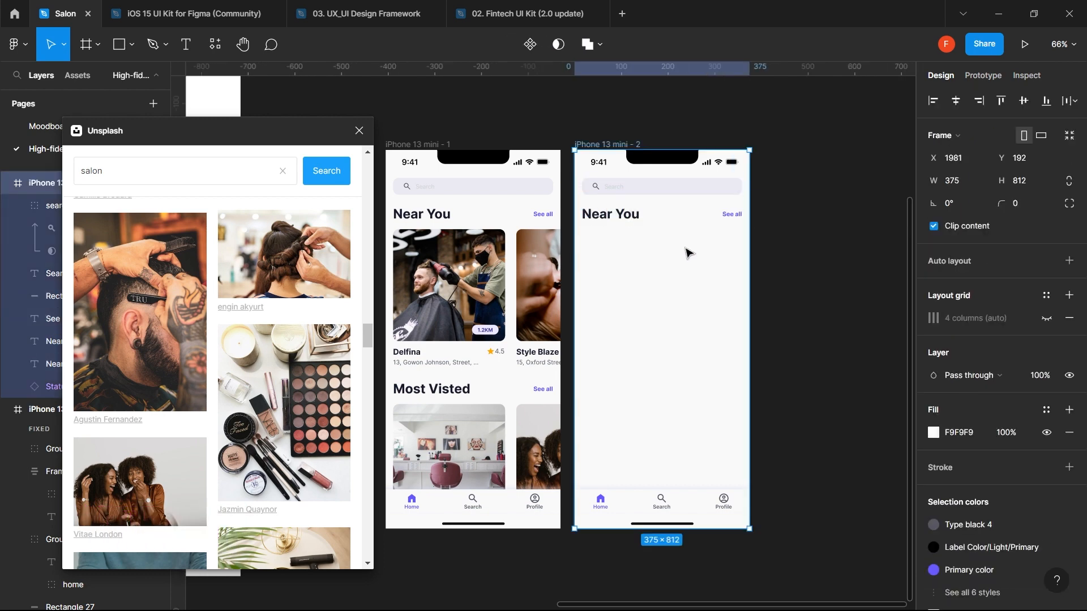
key(Escape)
drag(739, 286, 599, 189)
key(Delete)
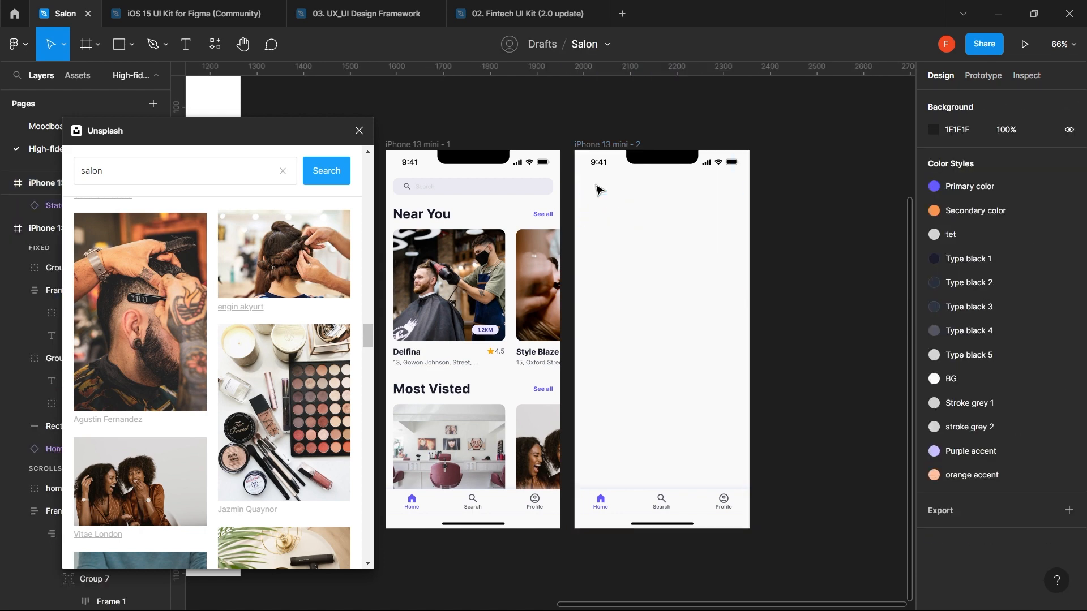
- Draw a grey placeholder rectangle at the top with height 320, stretched wider
key(r)
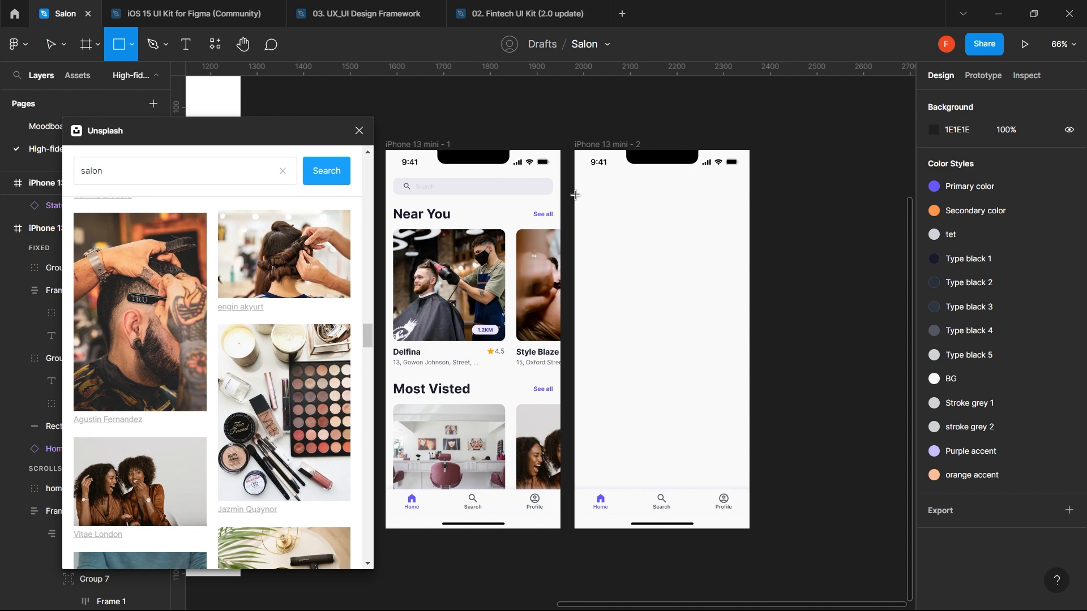
mouse_move(575, 195)
mouse_down()
mouse_move(697, 342)
mouse_move(763, 328)
mouse_move(750, 340)
mouse_move(749, 327)
mouse_up()
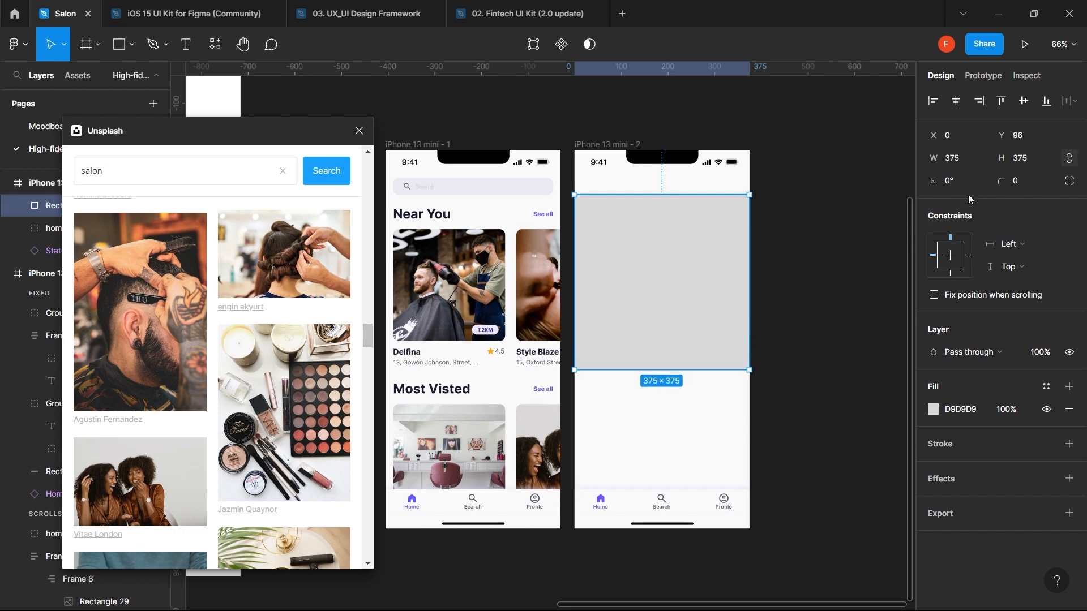
click(1020, 165)
text(320)
key(Return)
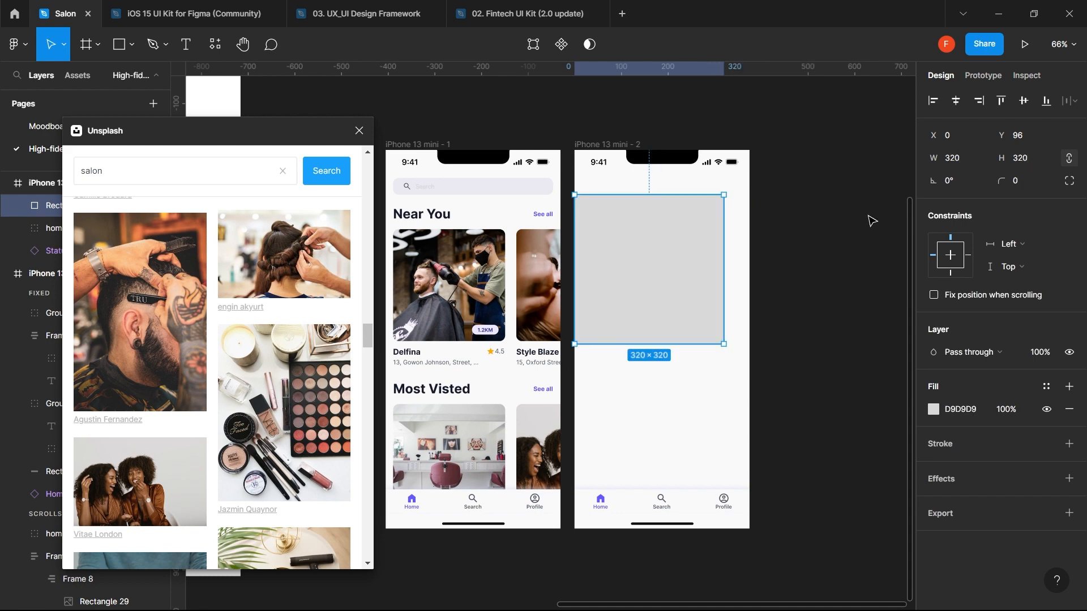
click(1070, 159)
drag(724, 271, 699, 245)
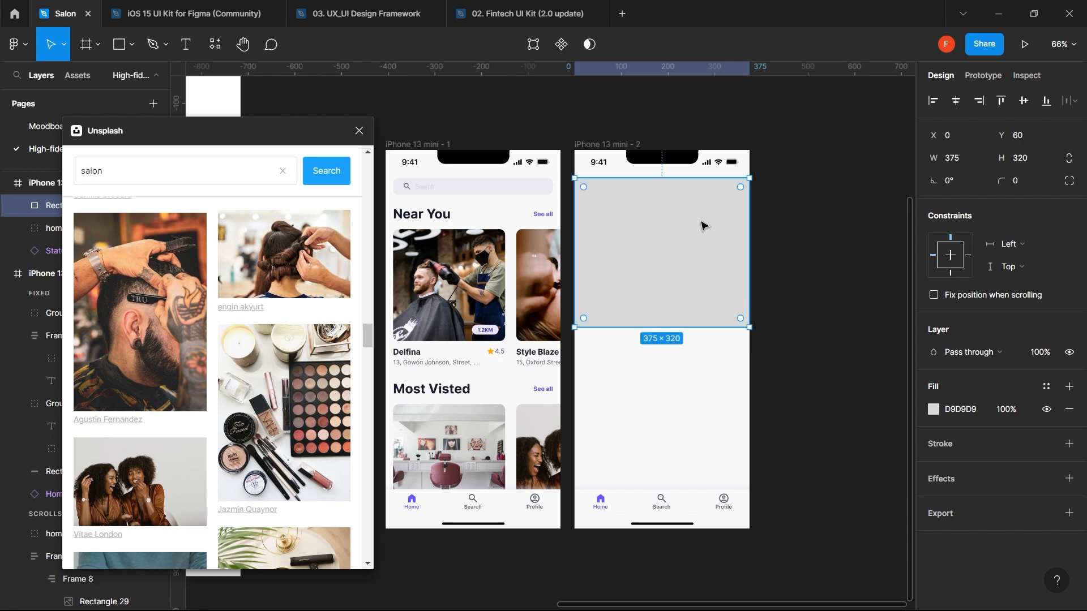
- Set 0 spacing so the placeholder sits directly under the status bar
shift+click(719, 164)
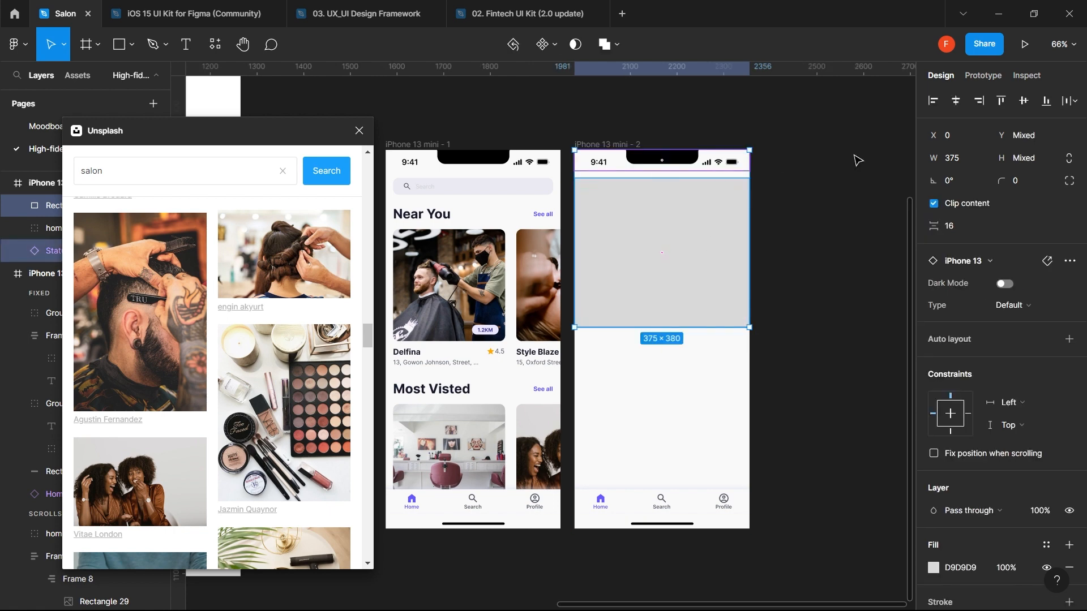
click(952, 227)
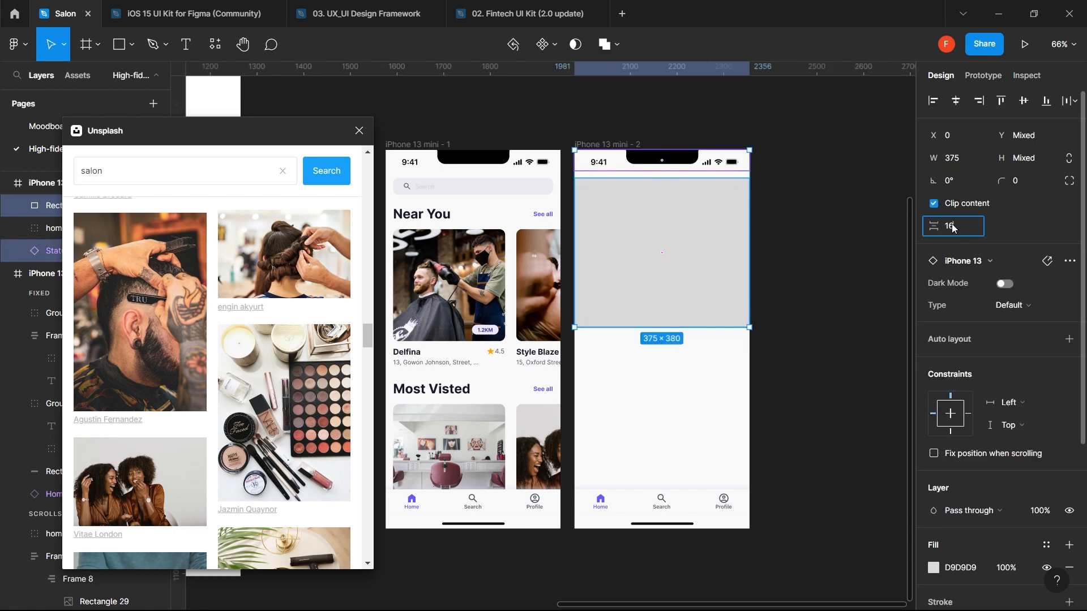
text(0)
key(Return)
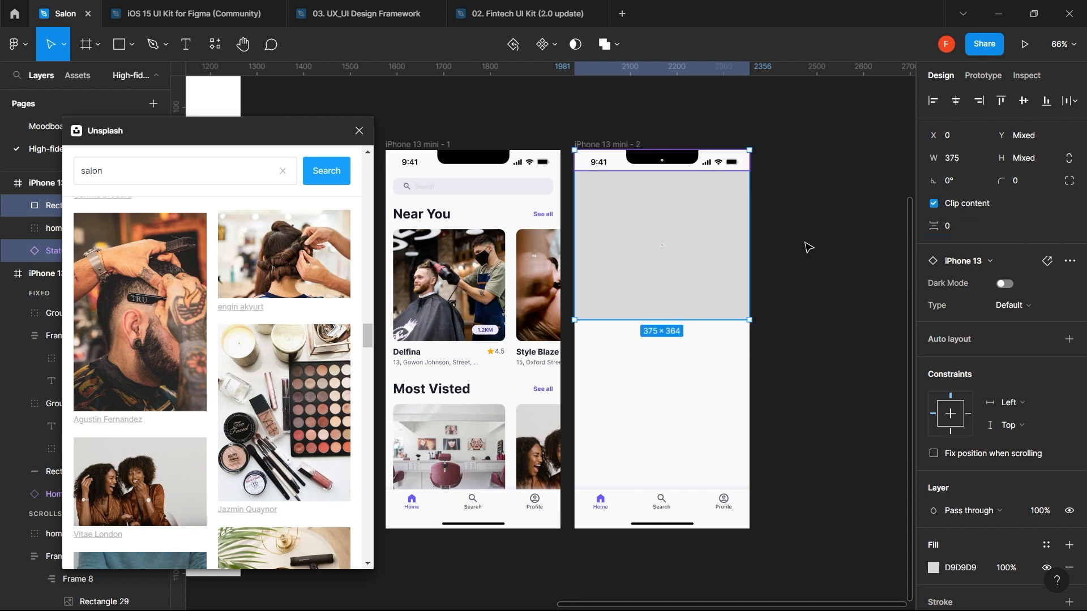
click(810, 248)
- Try narrowing the placeholder from both sides, then undo it
click(693, 267)
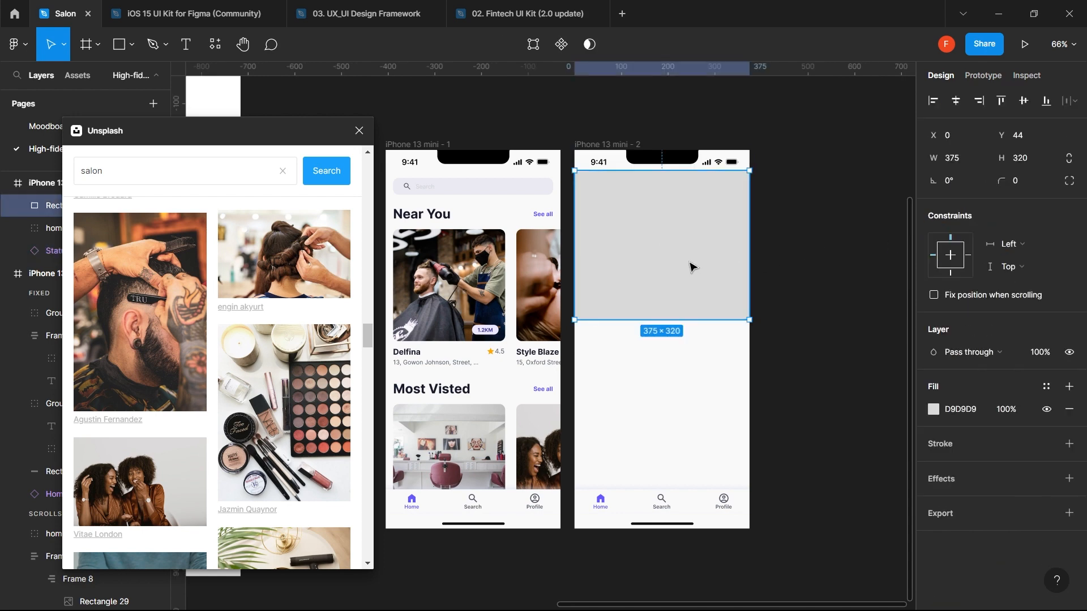
scroll(246, 303, up, 5)
scroll(246, 300, up, 10)
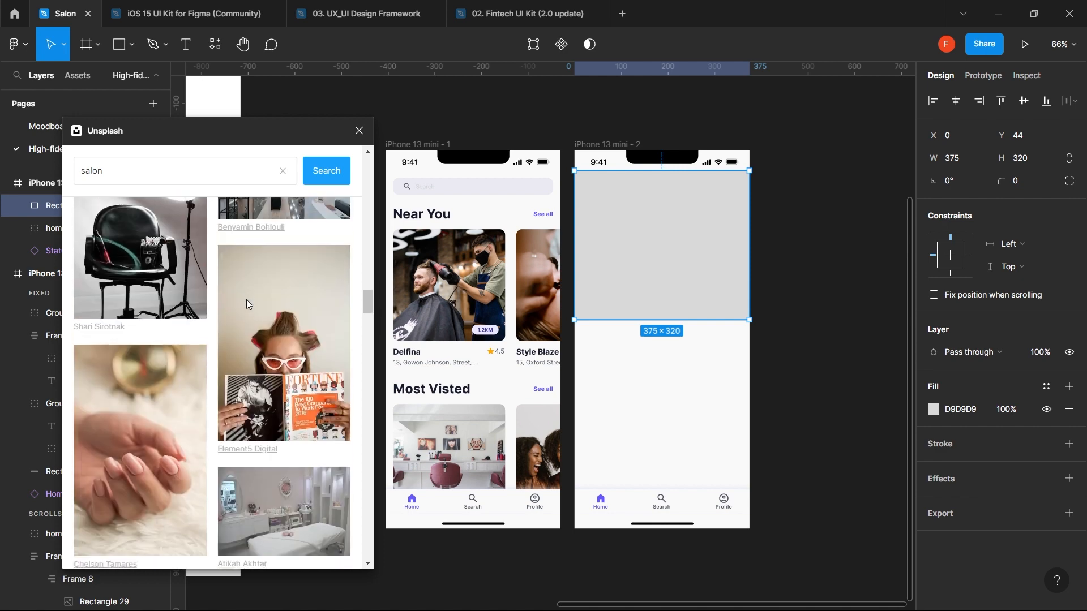
scroll(246, 300, up, 6)
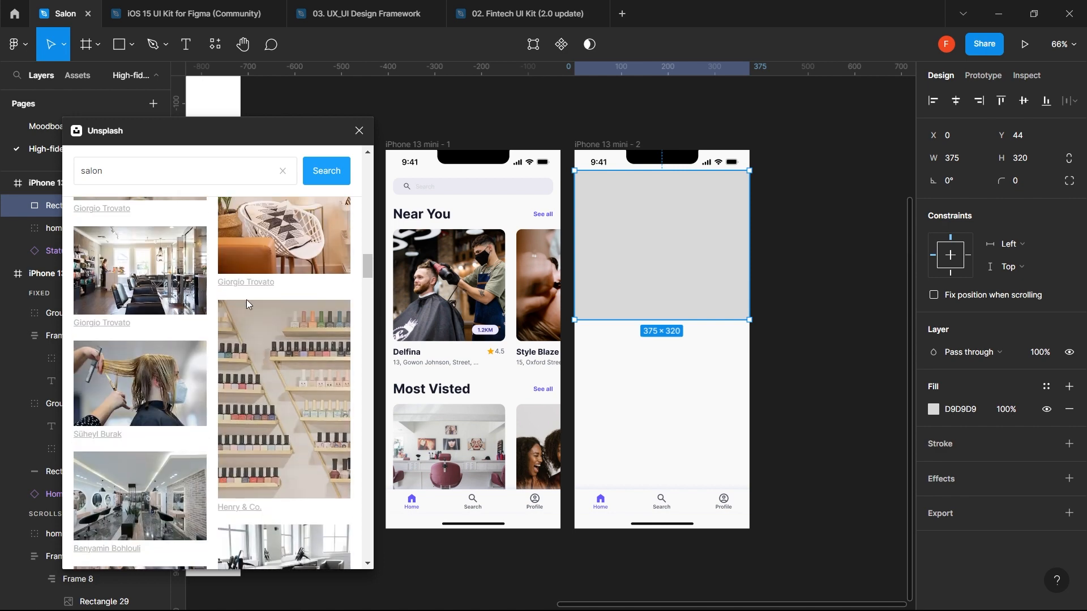
drag(246, 300, 651, 232)
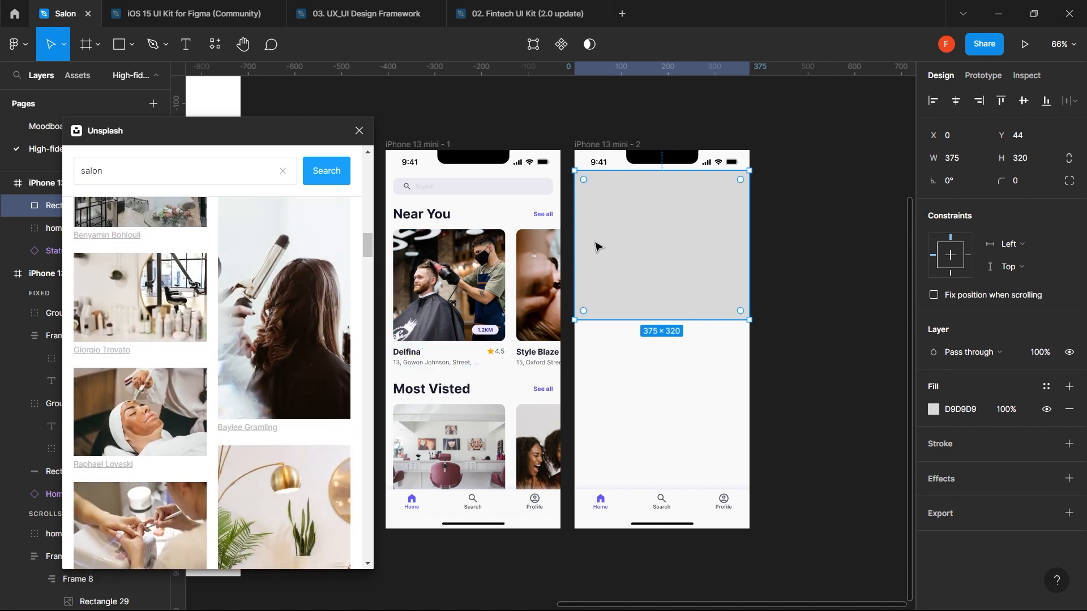
drag(574, 244, 585, 240)
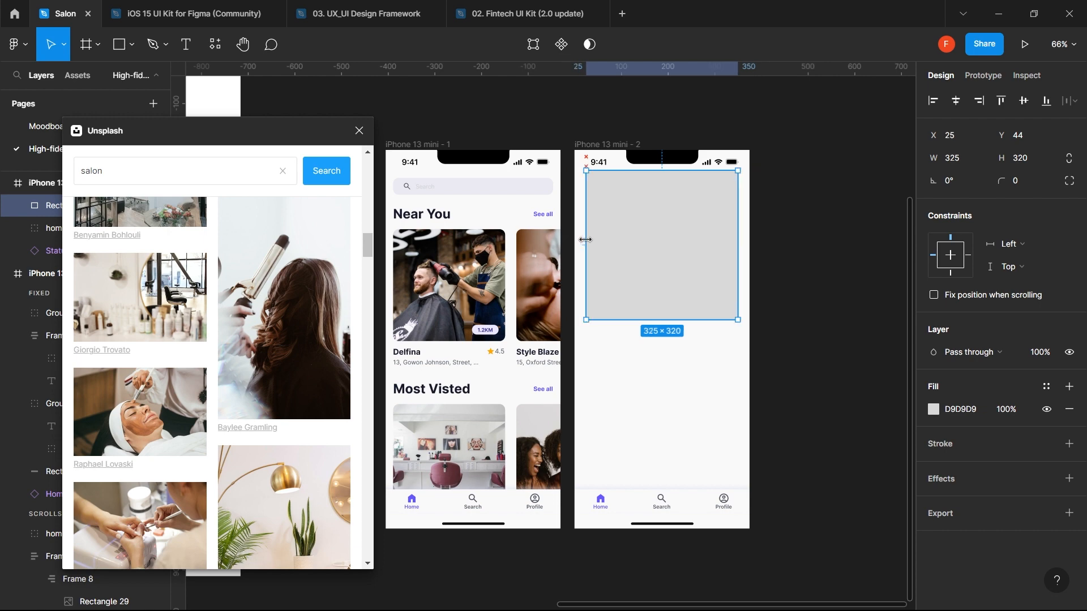
key(ctrl+z)
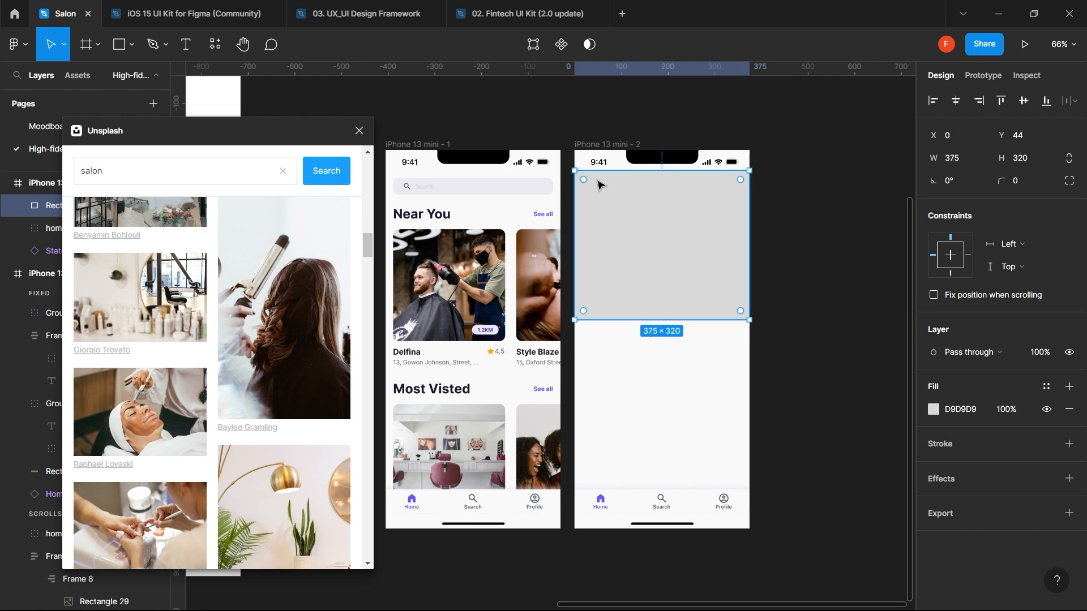
- Show the four-column layout grid on iPhone 13 mini - 2, fit the placeholder to its margins, then hide the grid
click(614, 142)
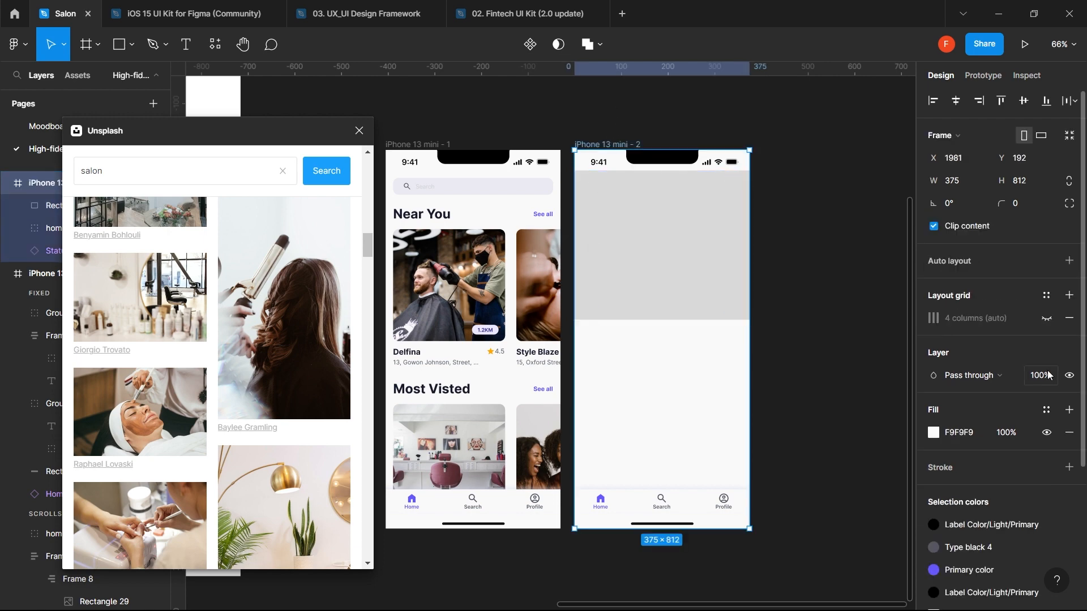
click(1047, 318)
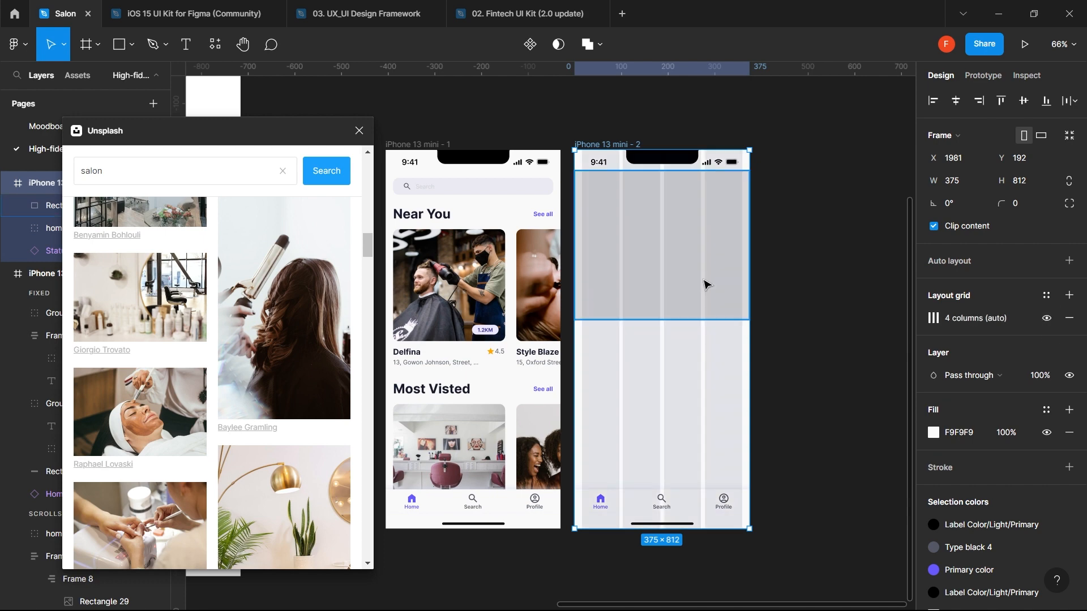
click(626, 280)
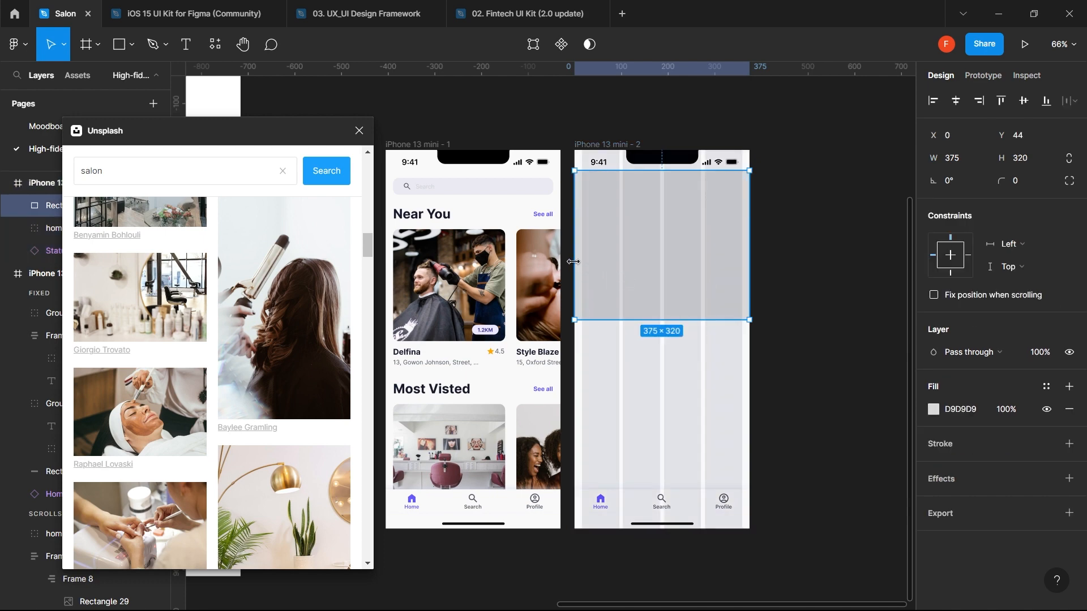
drag(577, 261, 580, 262)
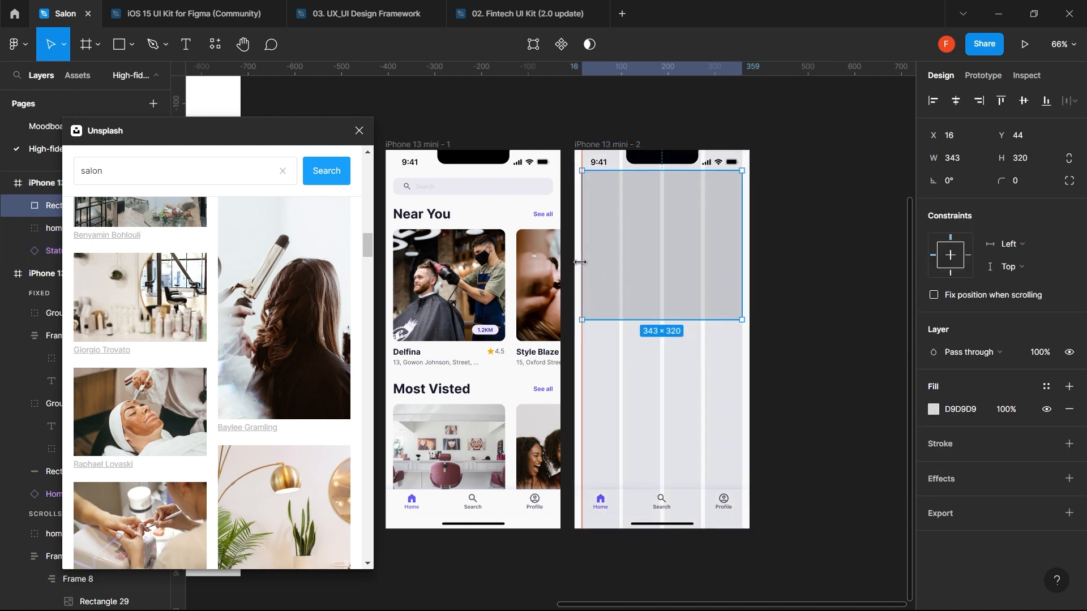
click(614, 144)
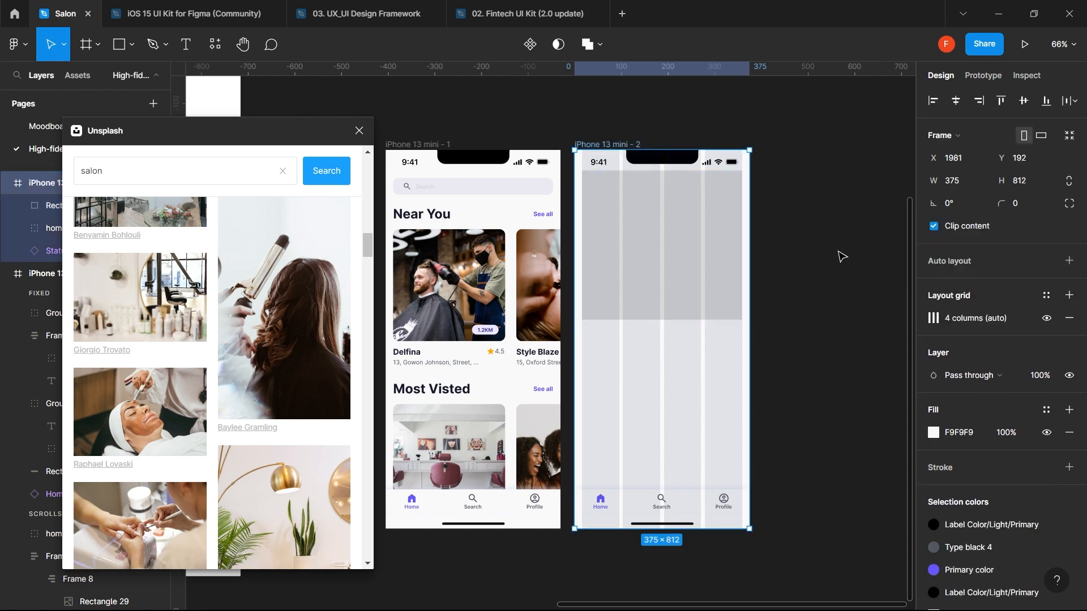
click(1046, 319)
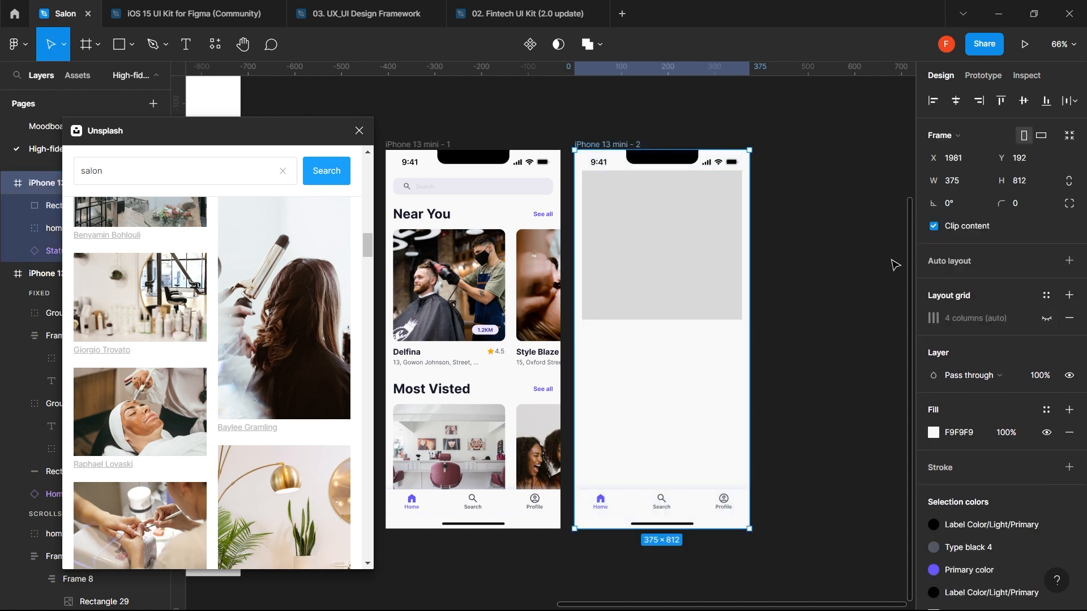
- Move the placeholder lower, then undo back to the full-width 375×320 rectangle
click(734, 256)
drag(734, 256, 734, 275)
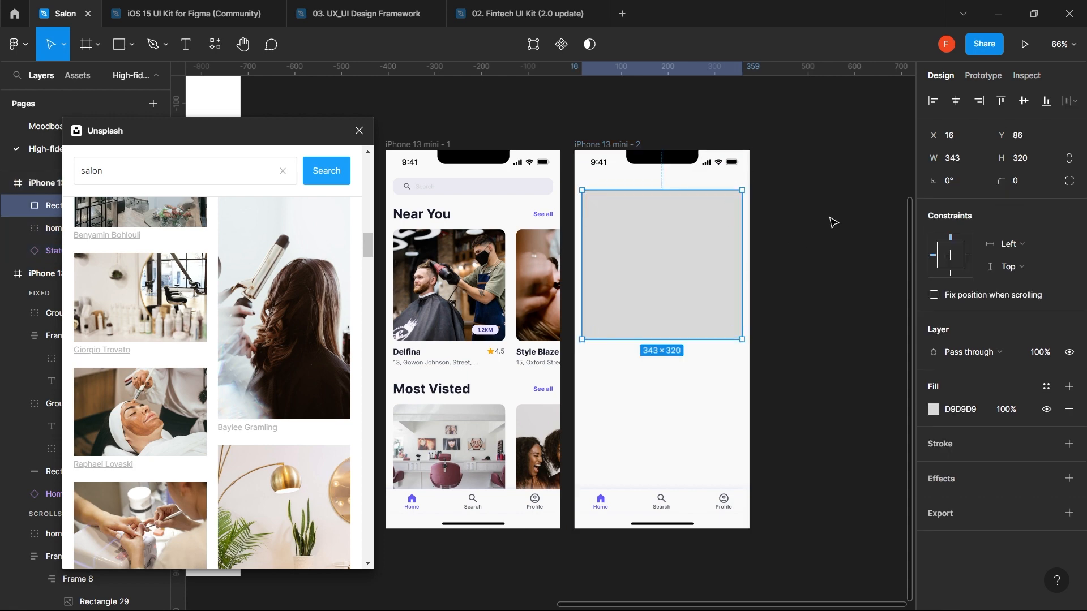
click(823, 267)
key(ctrl+z)
key(ctrl+z)
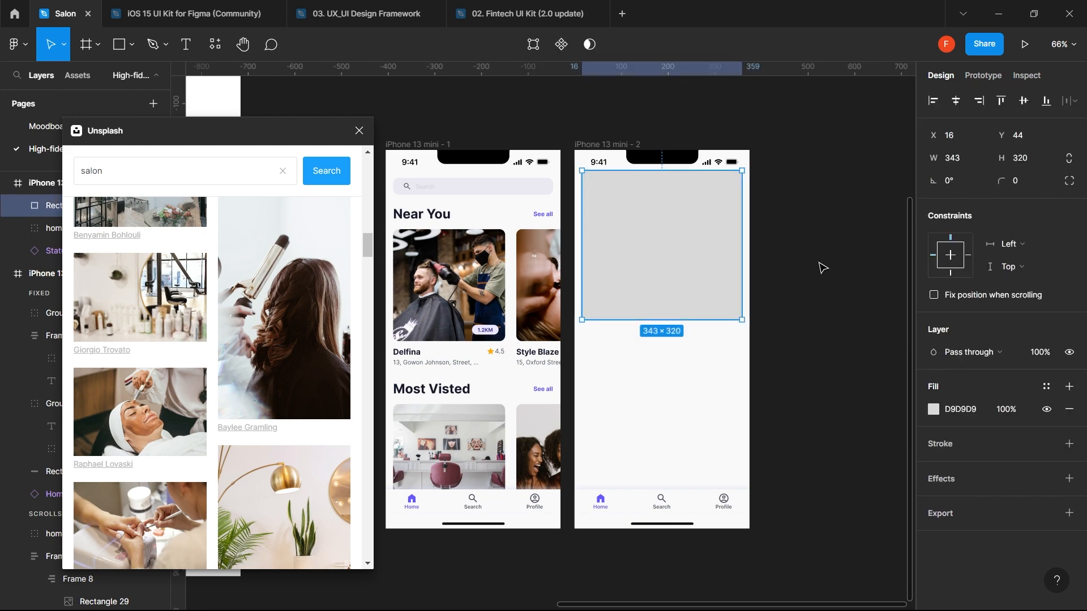
key(ctrl+z)
key(ctrl+z)
key(ctrl+z)
key(ctrl+z)
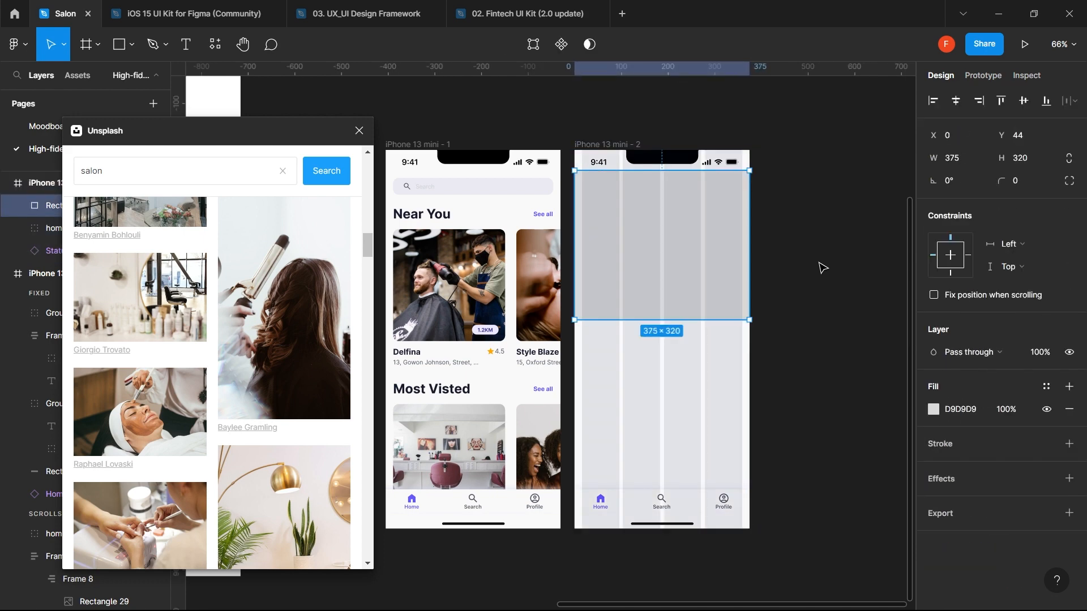
click(823, 267)
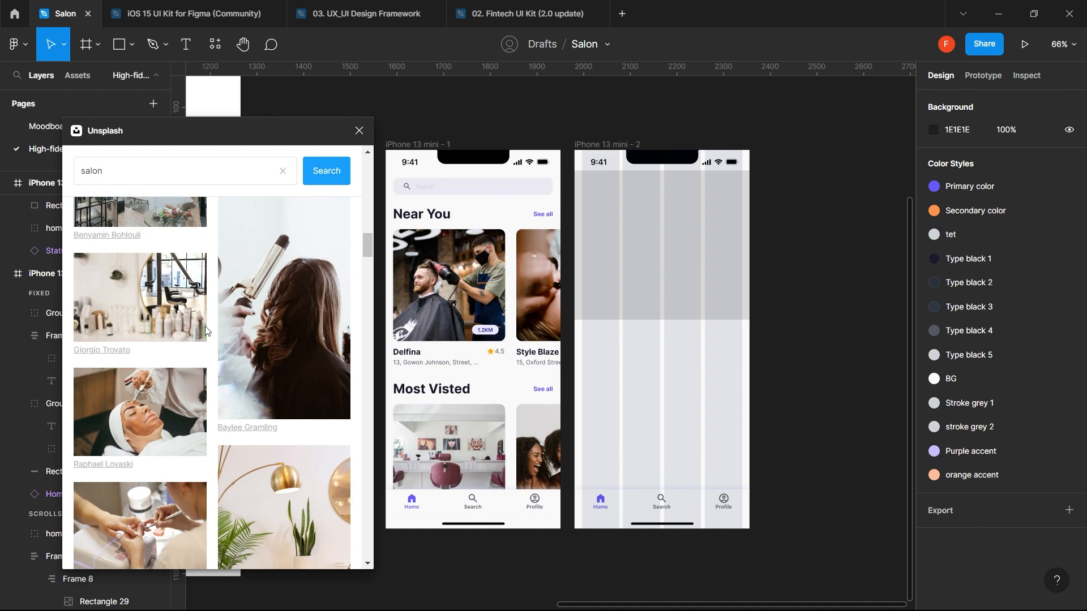
- Fill the 375×320 placeholder with the Unsplash photo of a barber blow-drying hair
scroll(205, 340, up, 10)
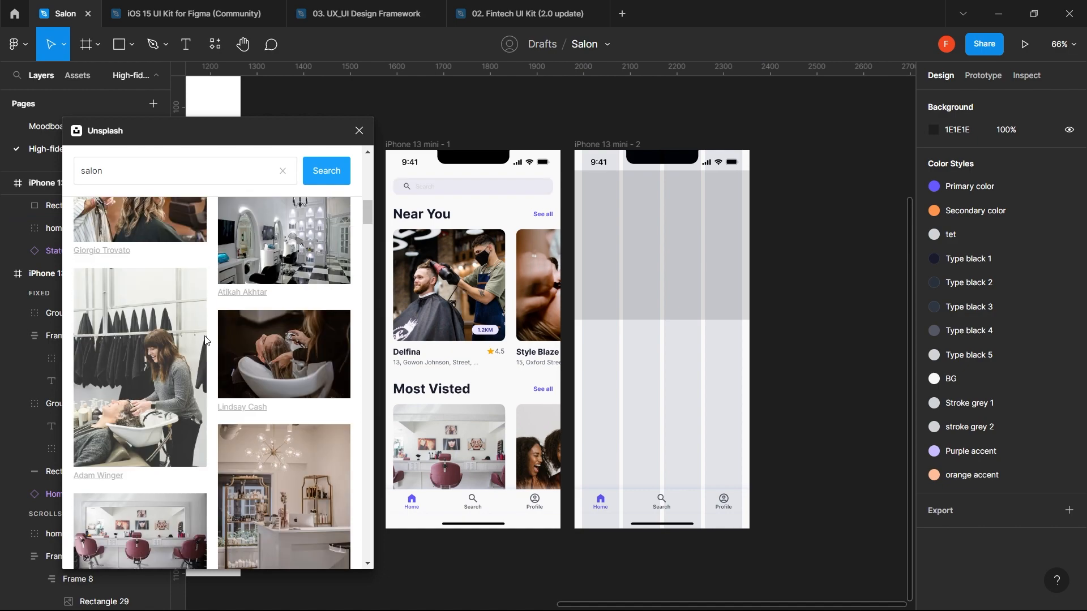
scroll(205, 340, up, 5)
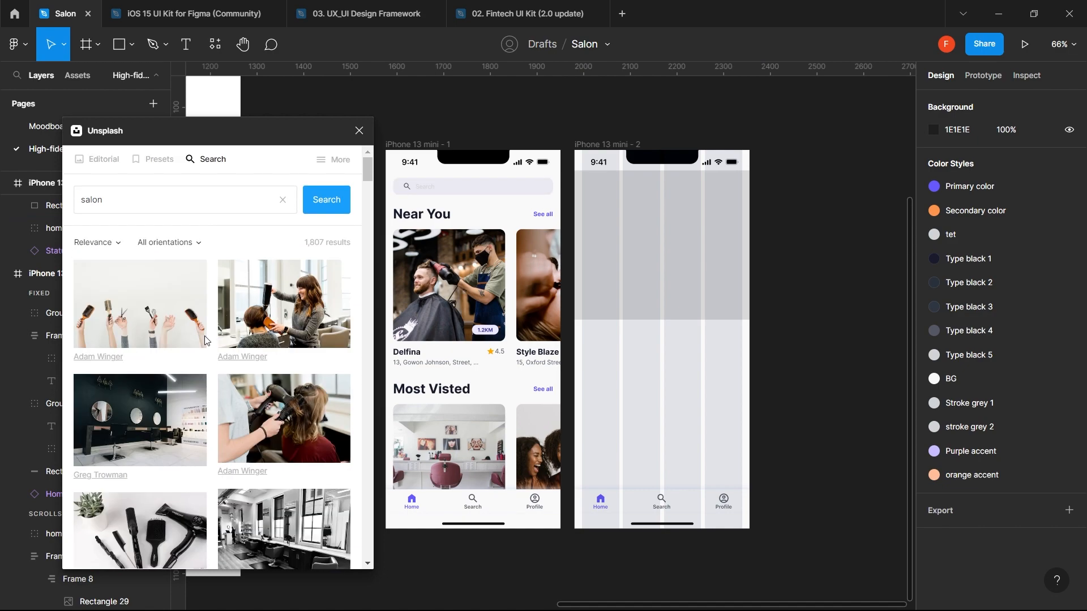
scroll(205, 340, down, 10)
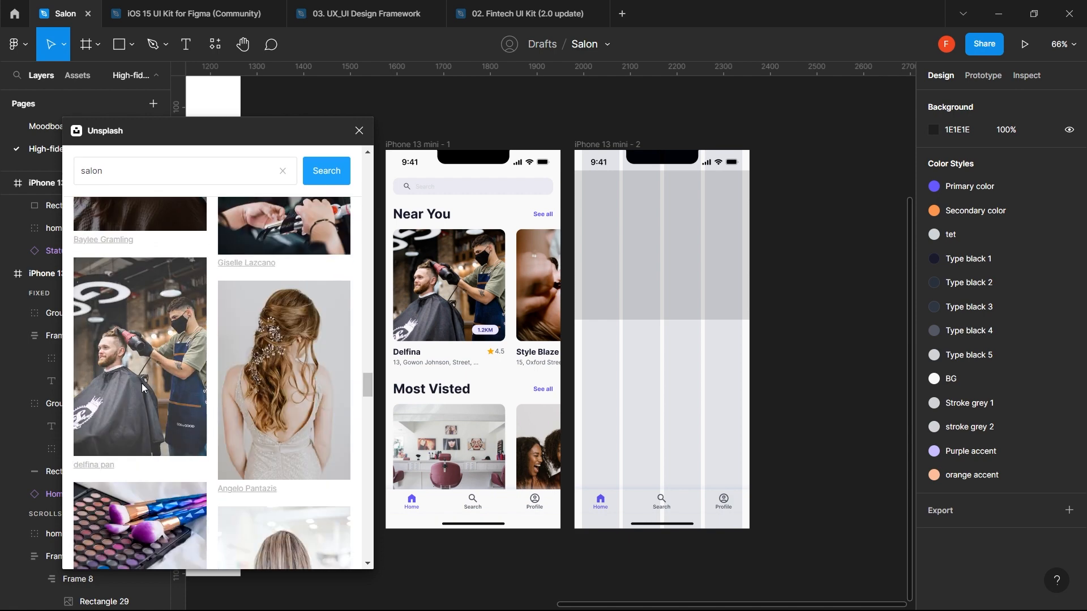
click(707, 280)
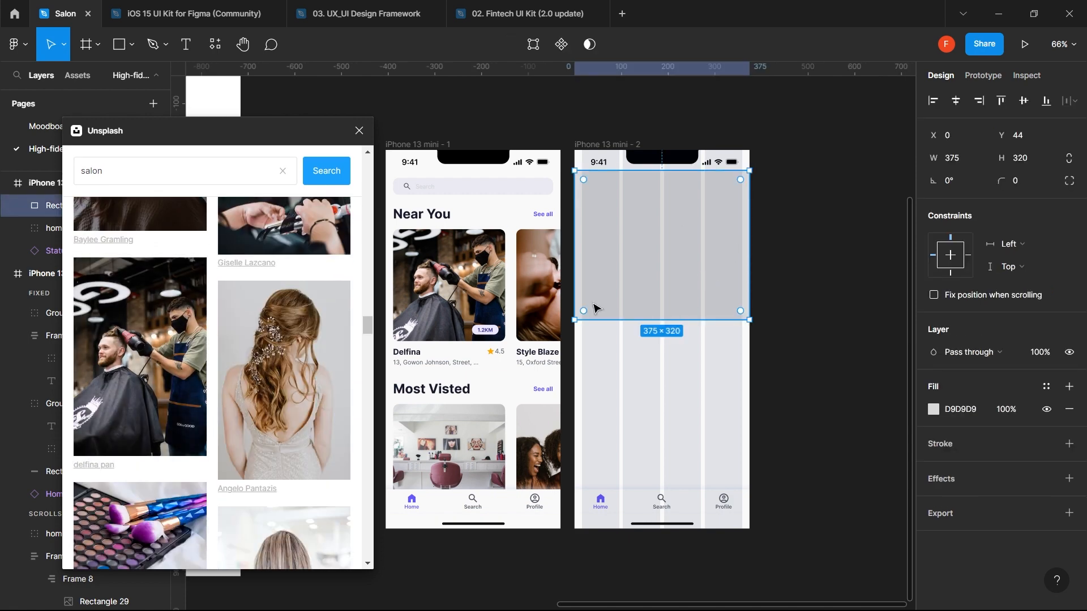
click(157, 379)
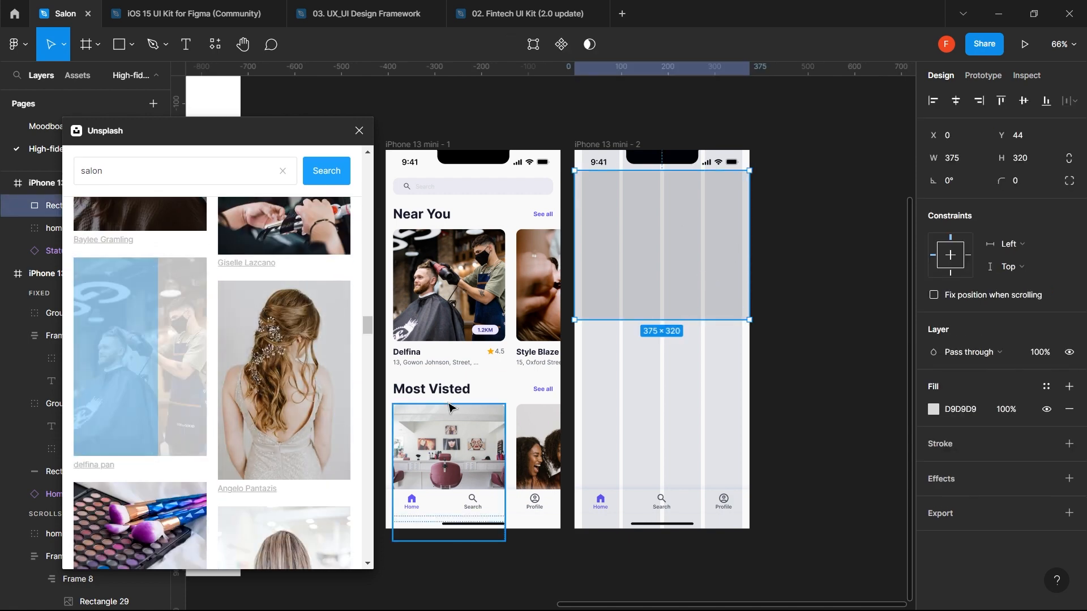
key(Escape)
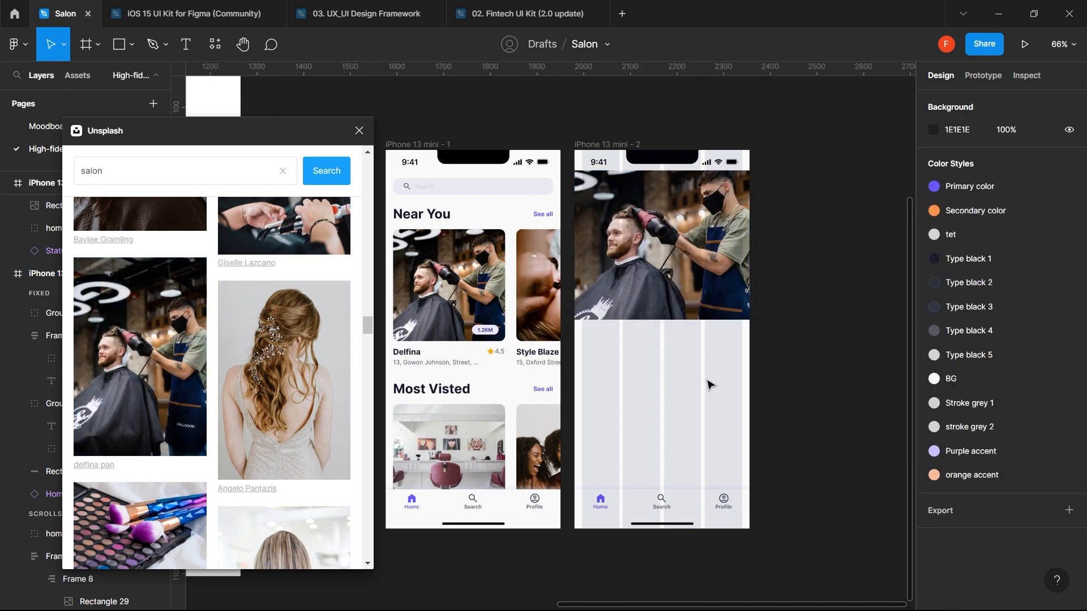
click(714, 282)
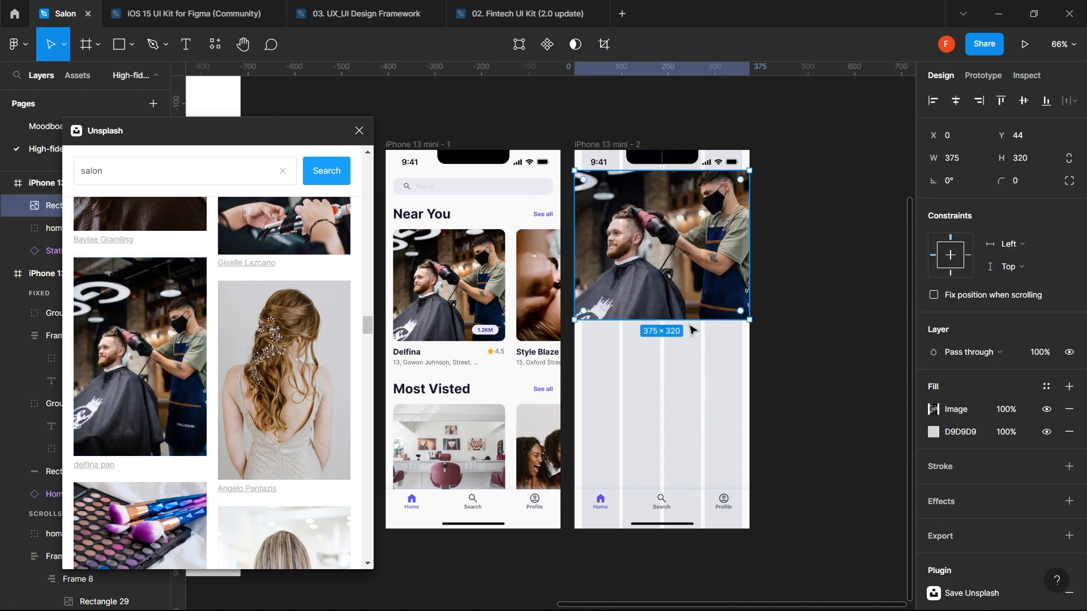
key(Escape)
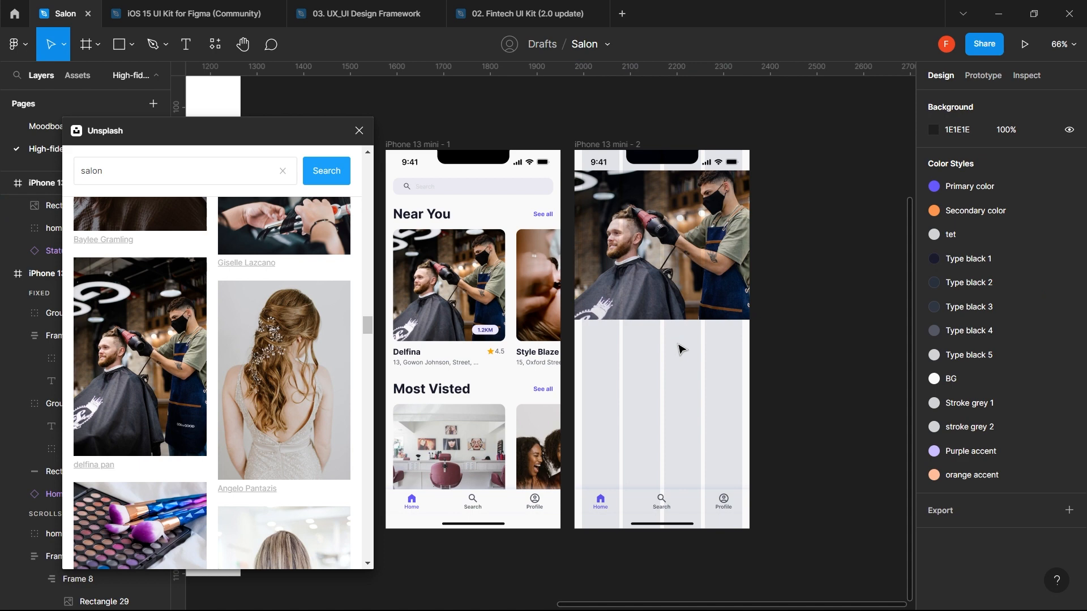
- Paste the Delfina name-and-rating block below the photo on the second screen
scroll(681, 349, up, 2)
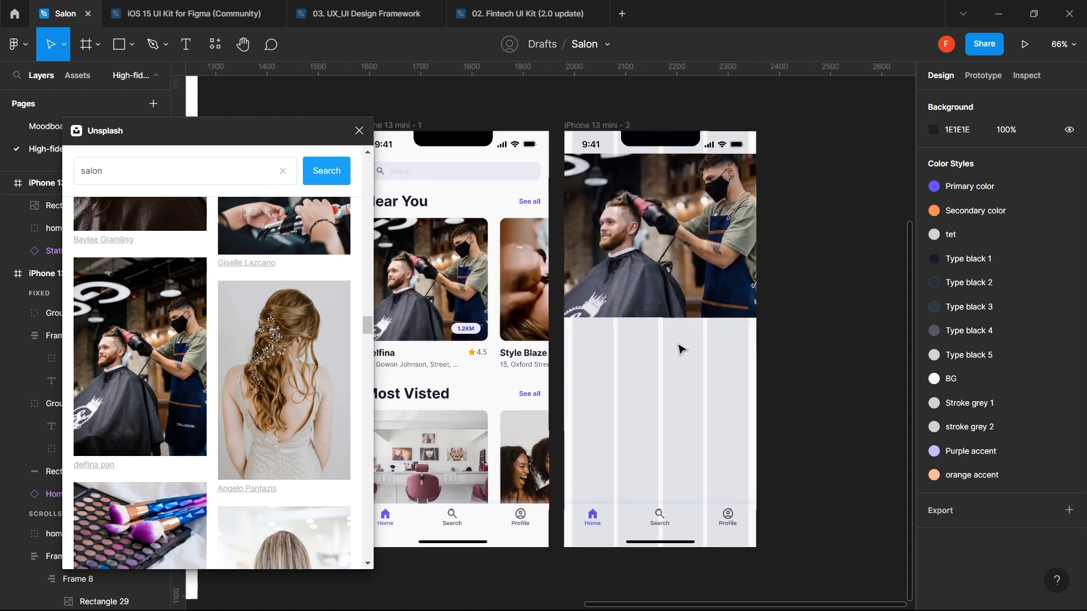
double_click(422, 355)
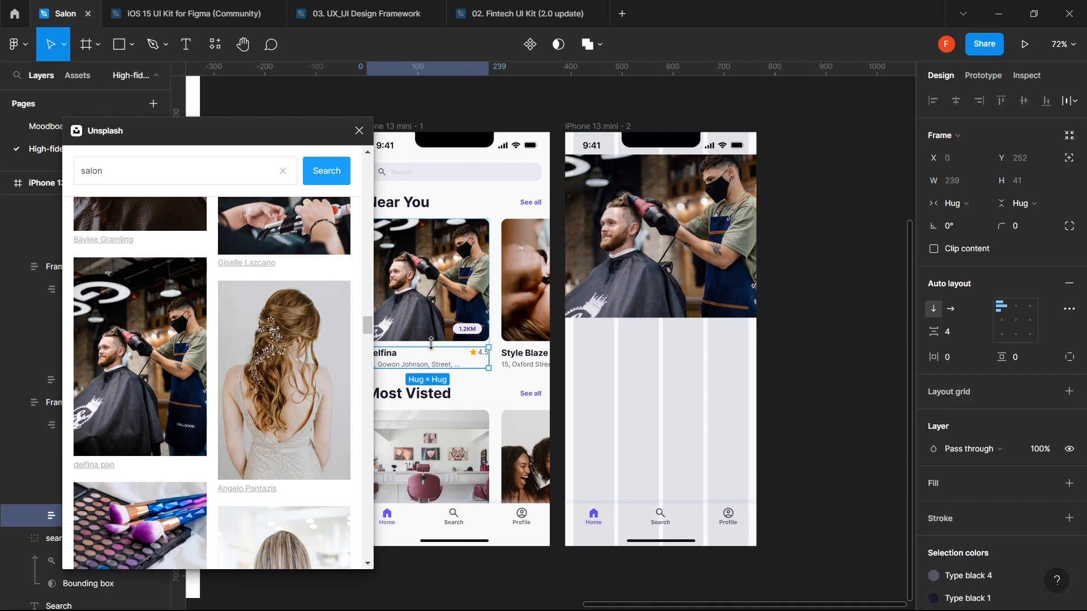
click(683, 262)
key(ctrl+v)
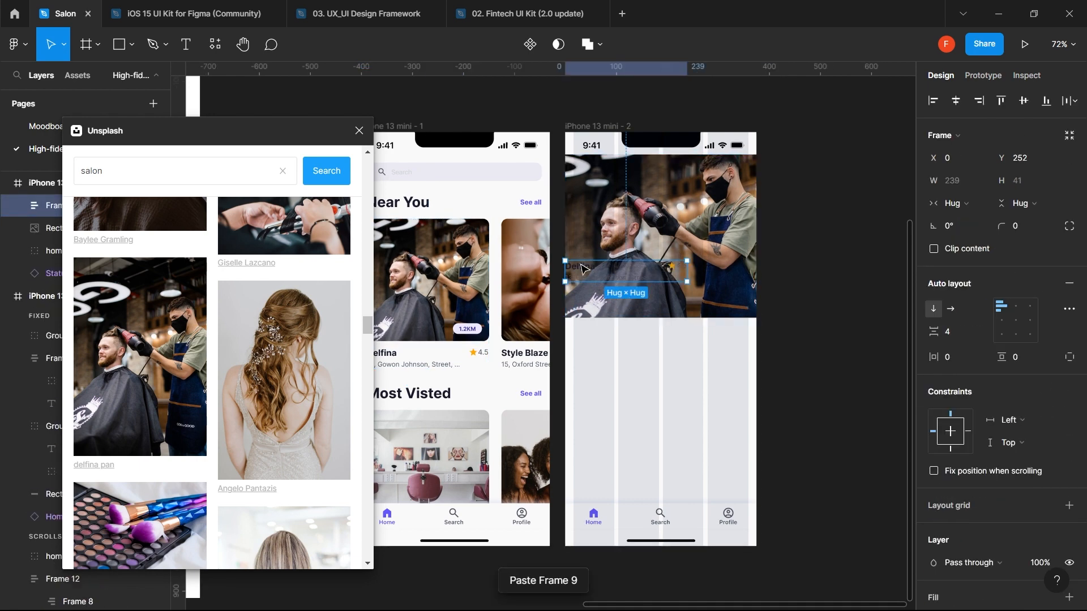
drag(584, 269, 595, 336)
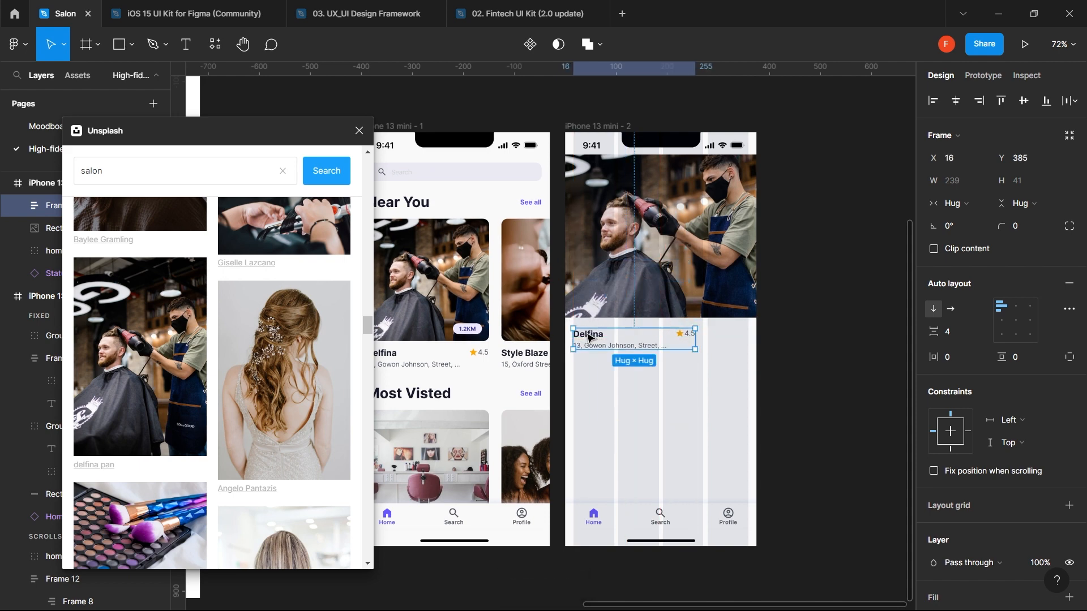
- Give the name-and-rating block a fixed width and widen it to 292
click(617, 127)
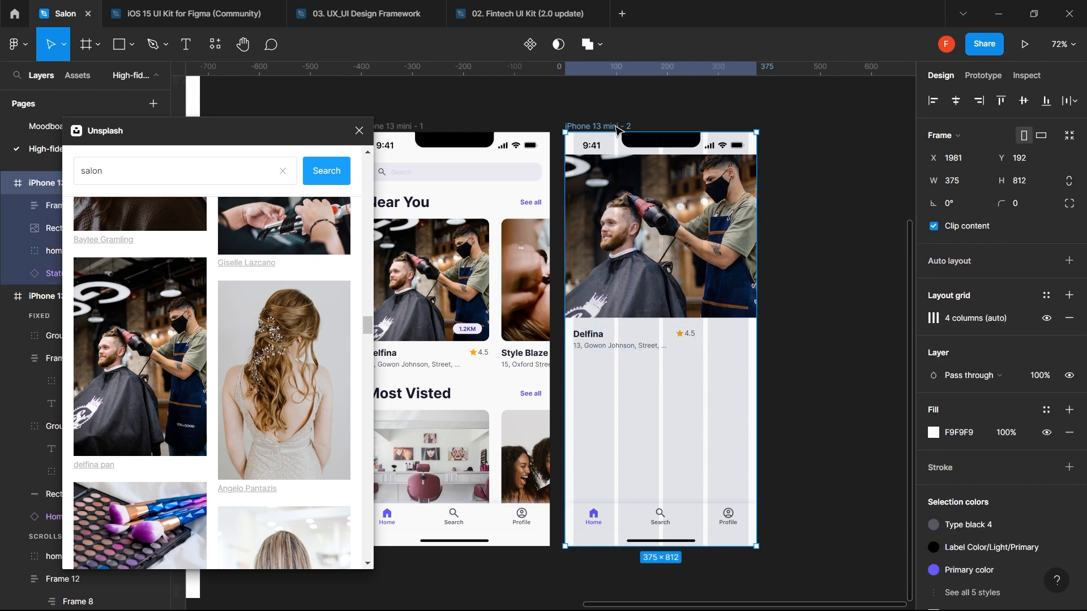
click(651, 338)
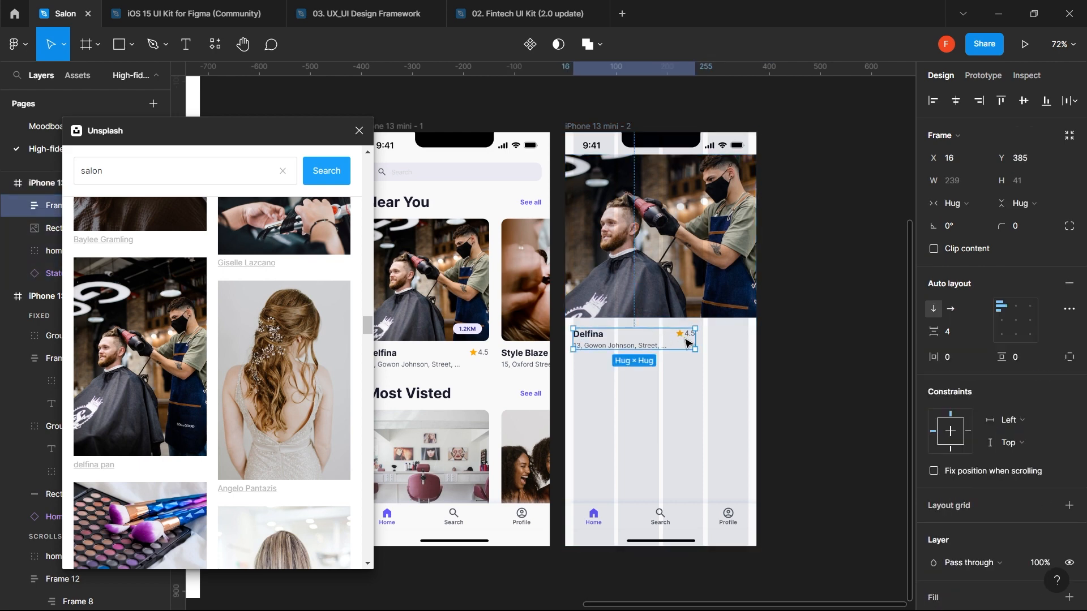
click(977, 204)
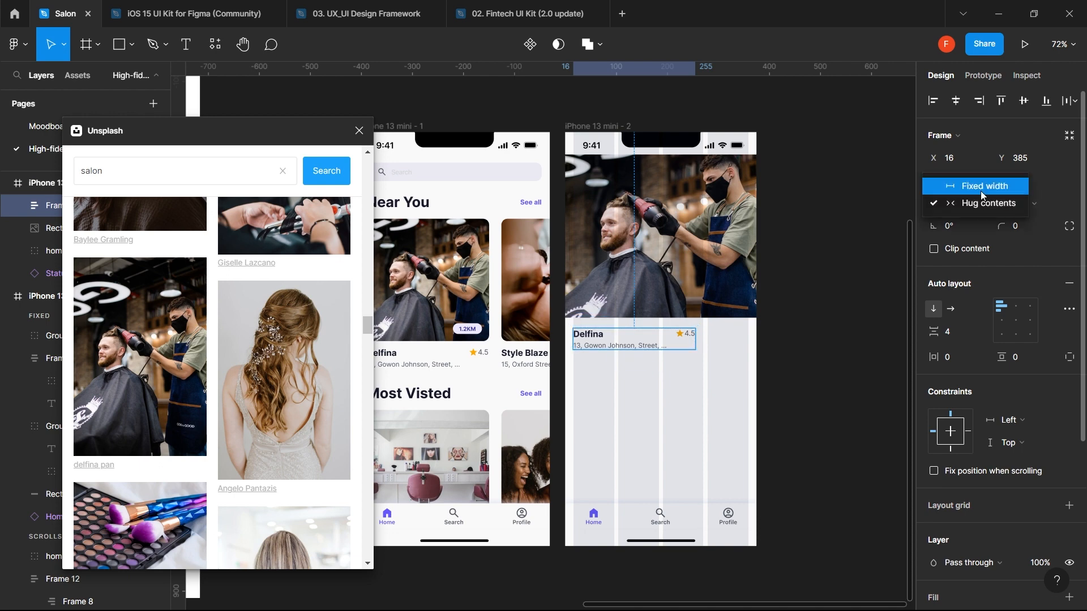
click(980, 192)
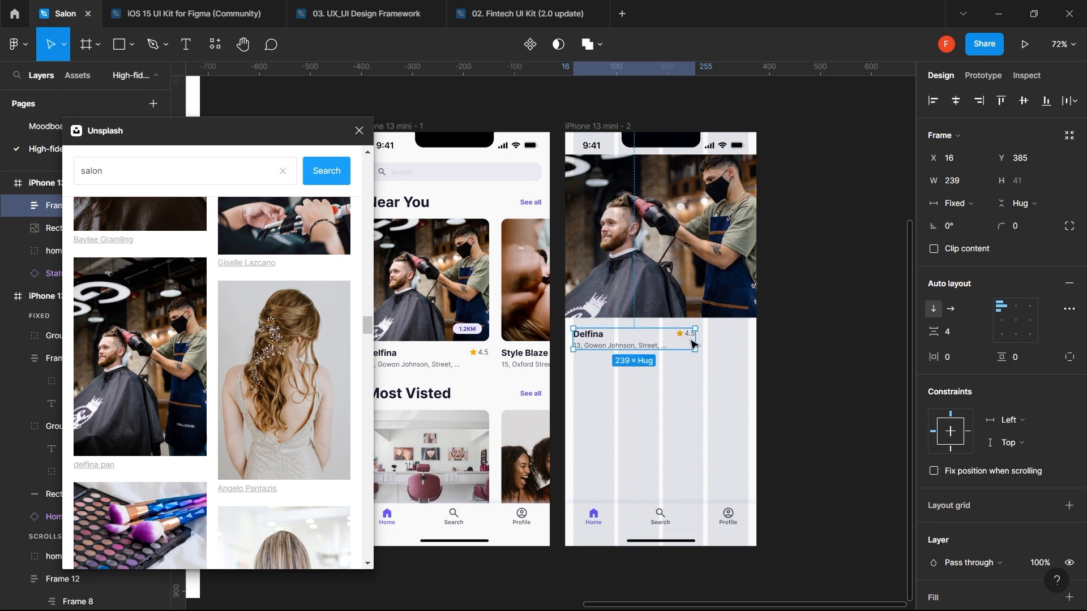
drag(697, 337, 724, 334)
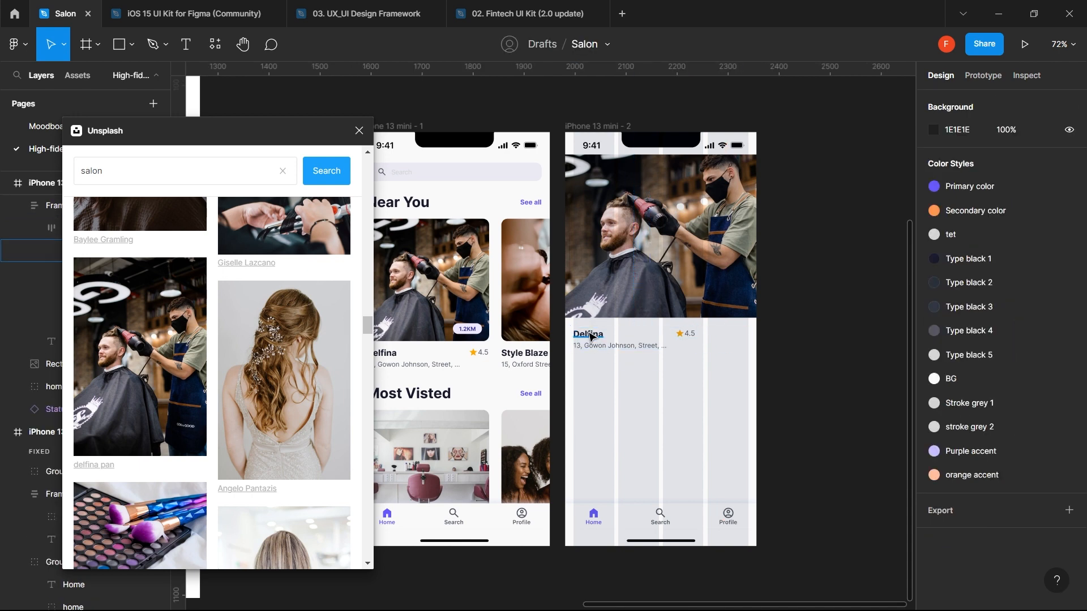
- Set the Delfina title and then its row (Frame 7) to Fill container width
click(589, 336)
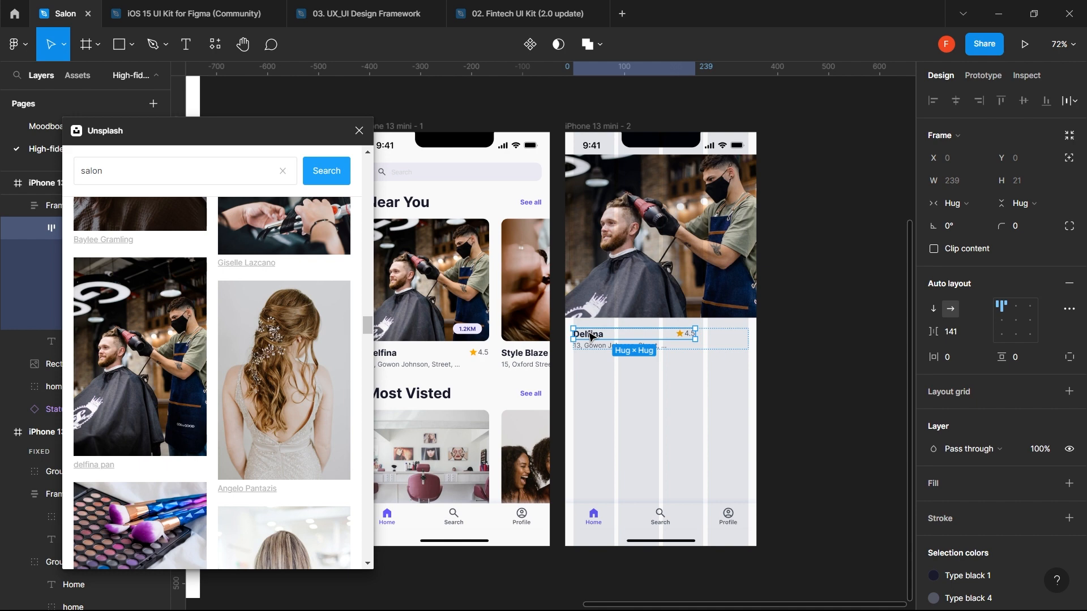
double_click(589, 336)
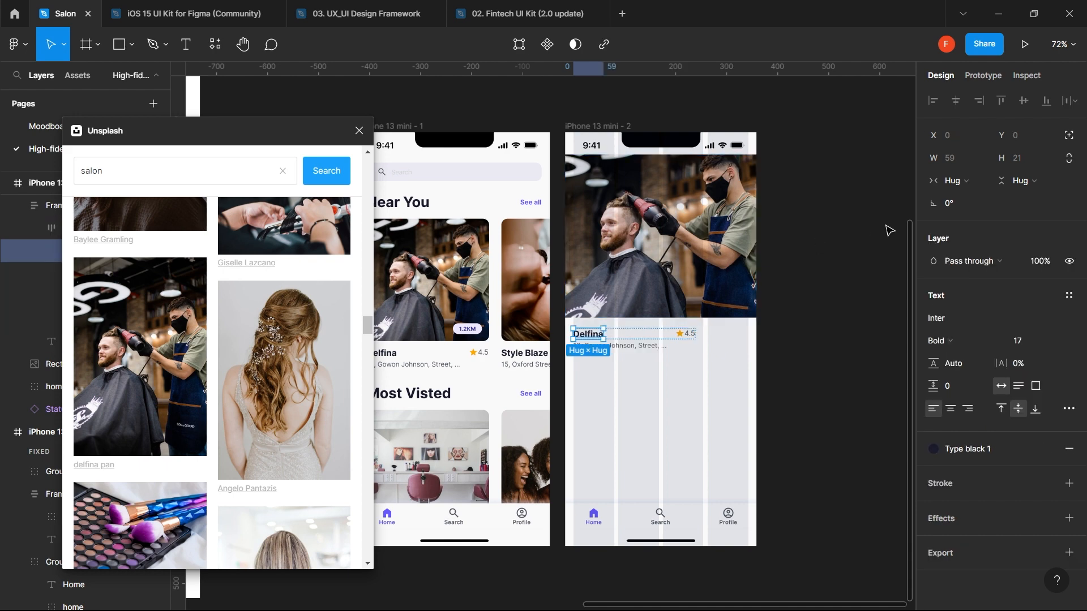
click(959, 188)
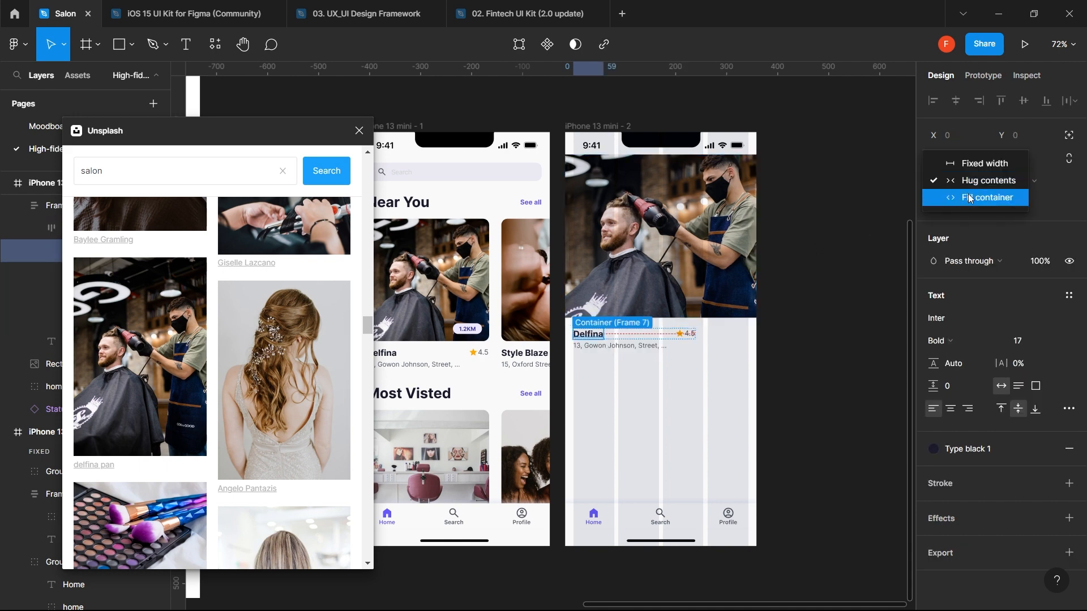
click(970, 198)
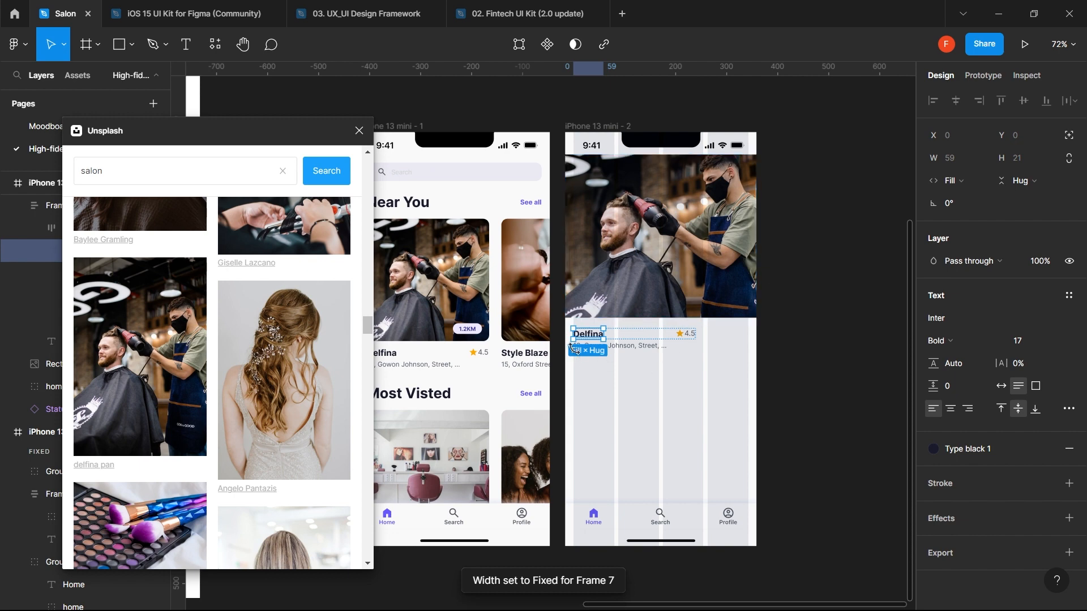
click(359, 131)
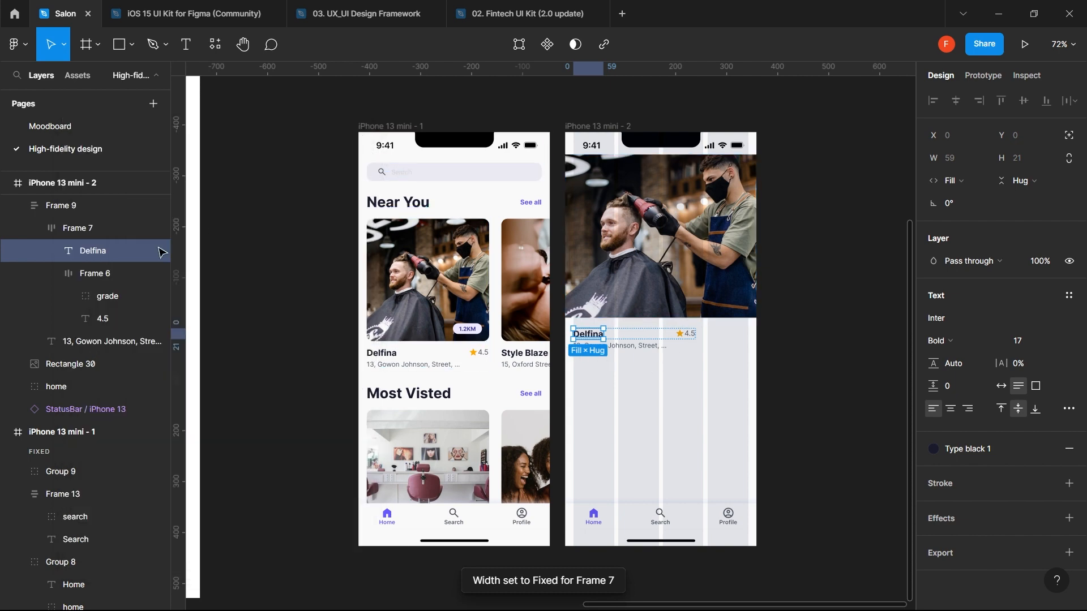
click(89, 230)
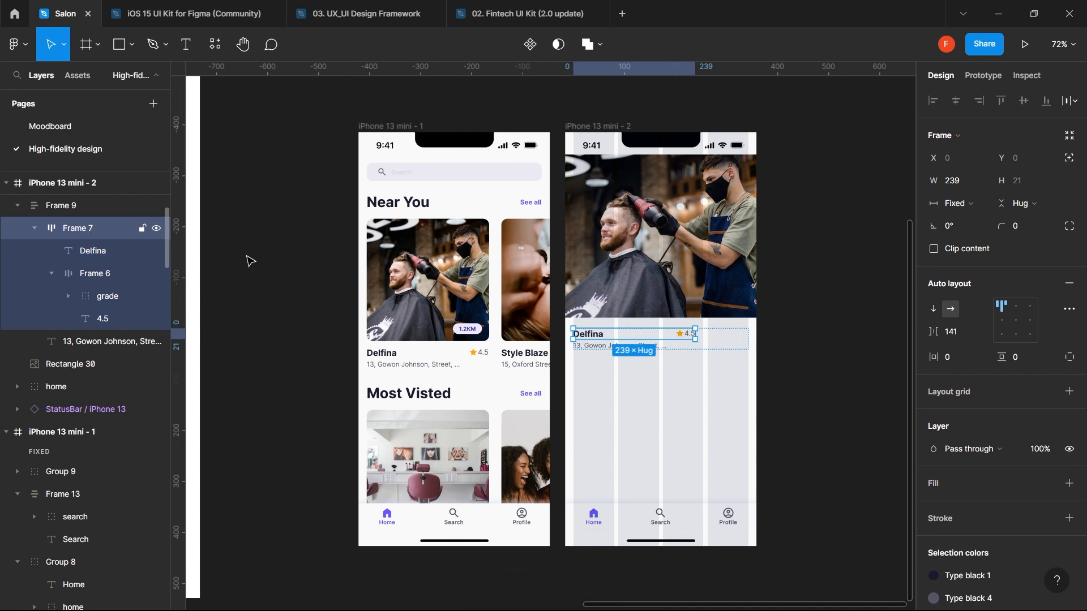
click(963, 205)
click(979, 235)
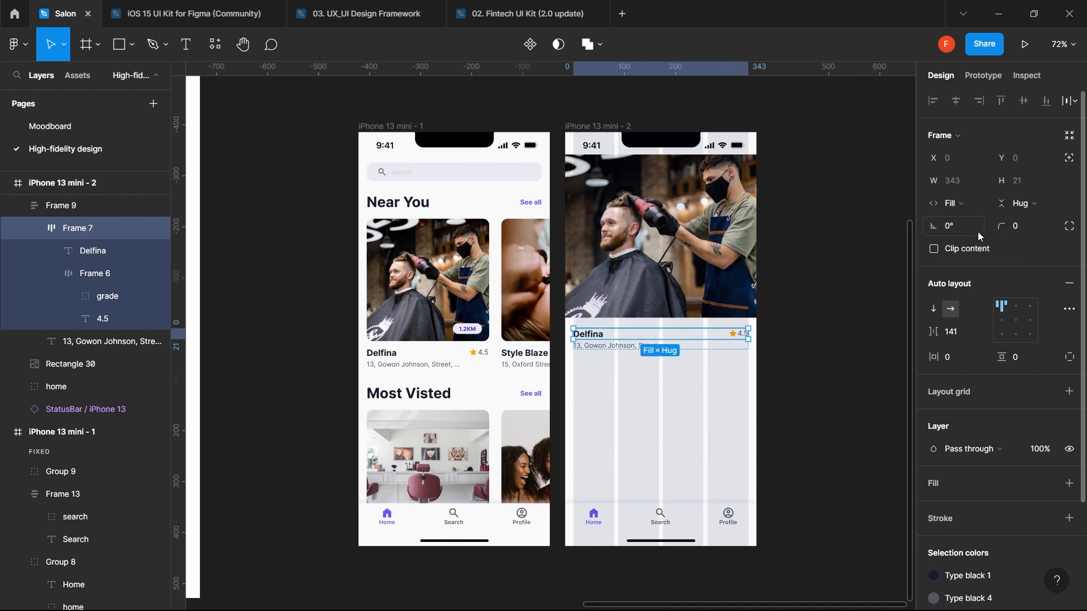
click(691, 411)
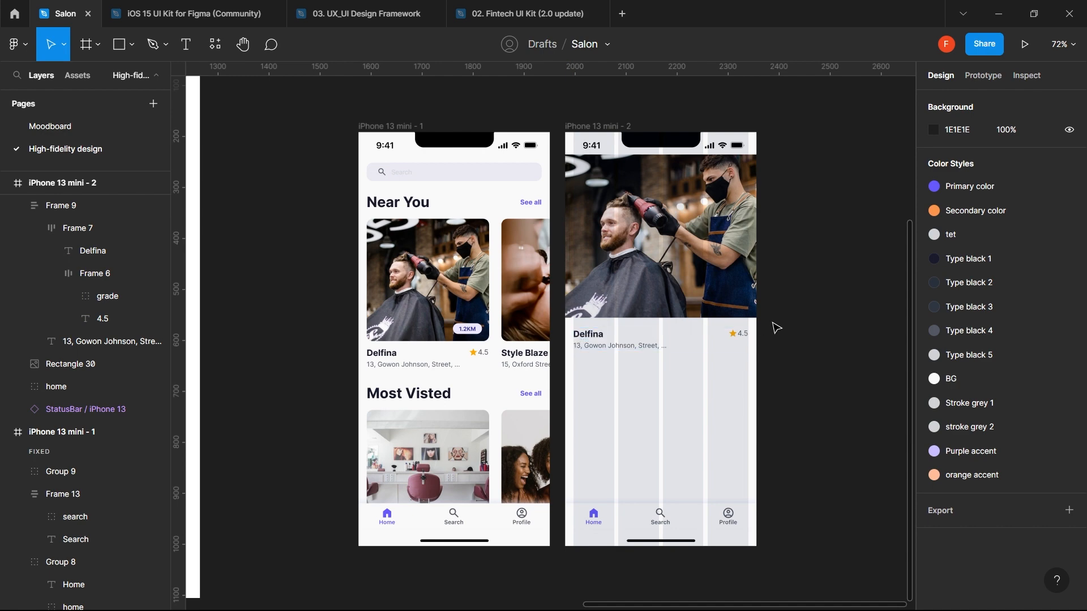
- Replace the address's trailing ellipsis with 'Lekki Phase 1'
click(644, 351)
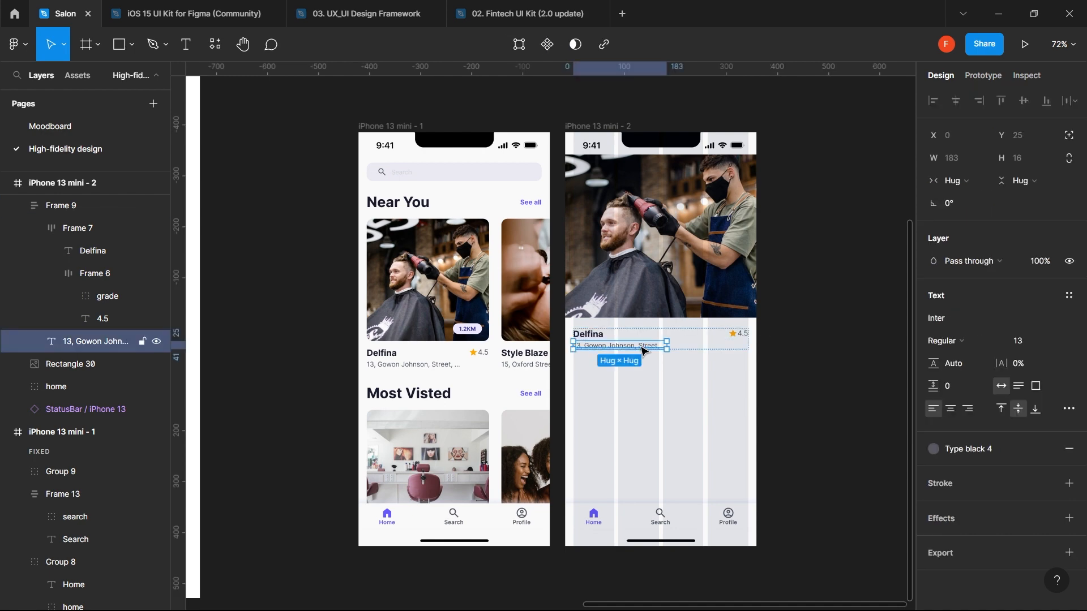
double_click(641, 346)
key(Right)
key(BackSpace)
key(BackSpace)
key(BackSpace)
key(BackSpace)
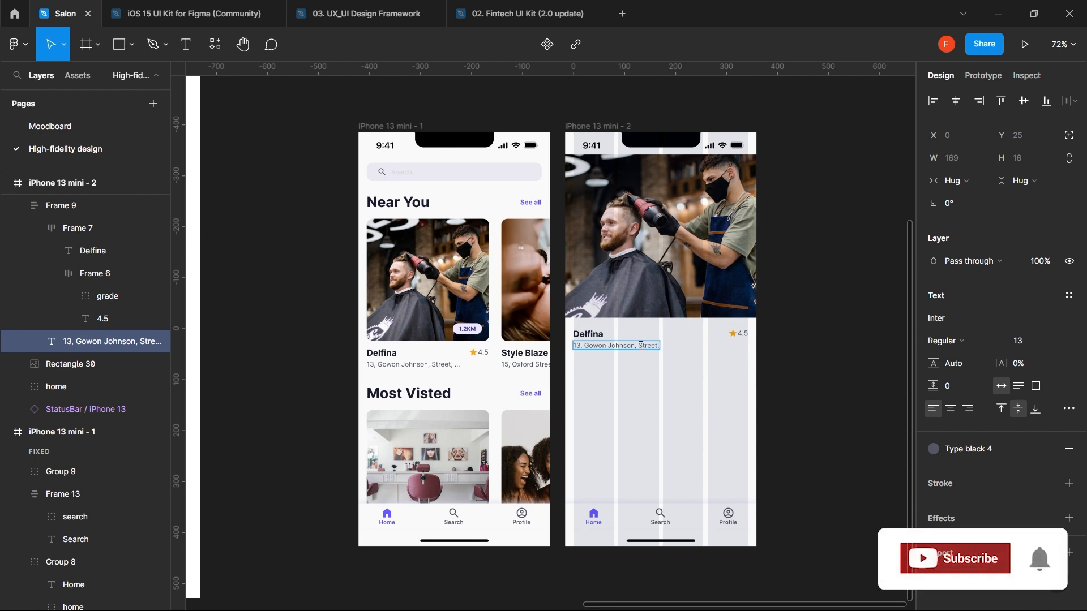
text(lekki)
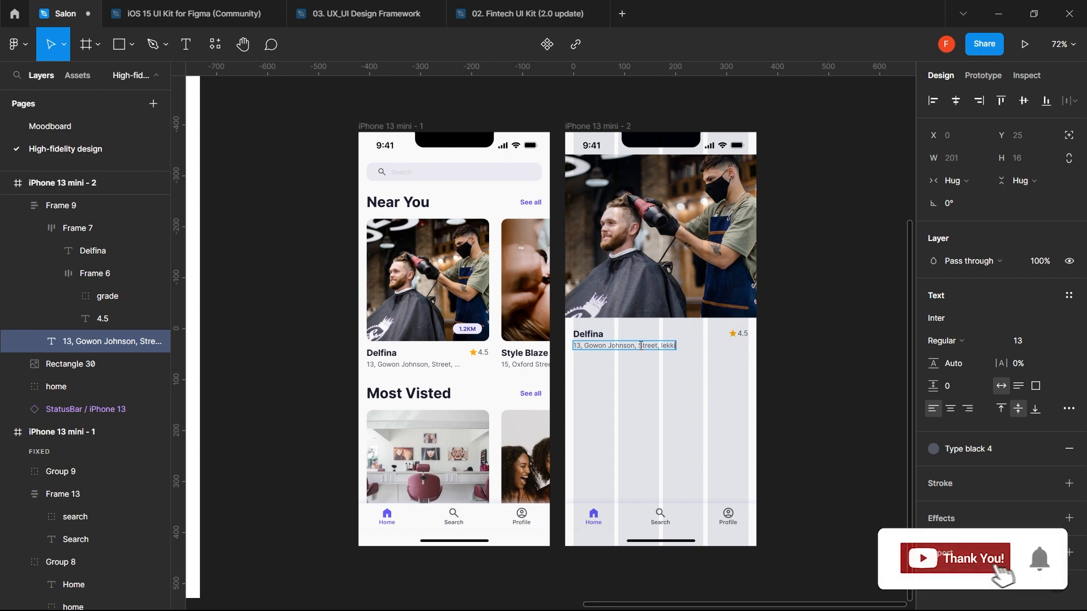
key(ctrl+equal)
key(ctrl+equal)
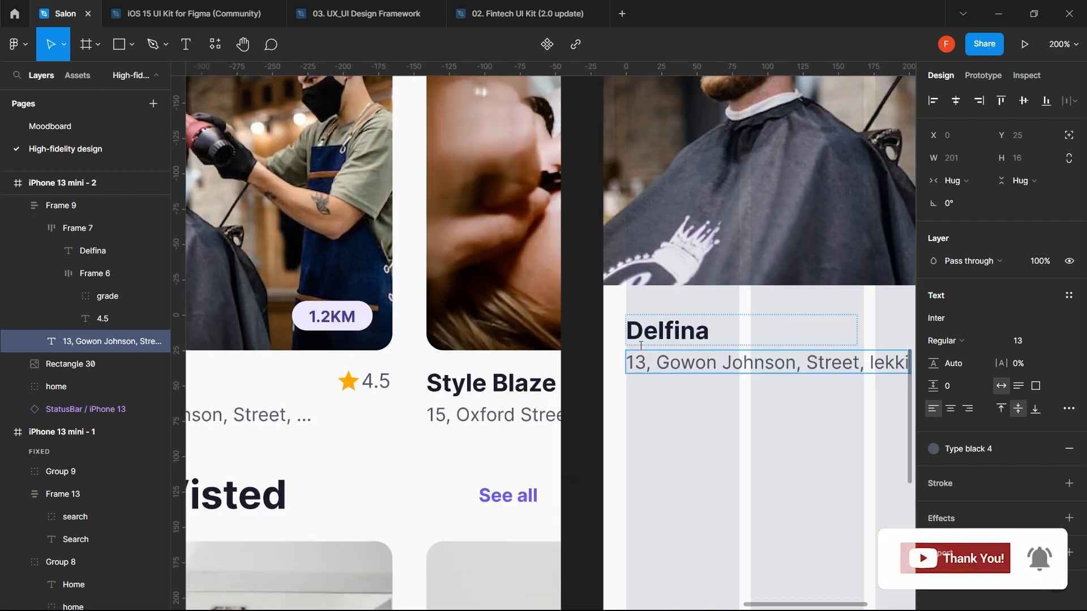
scroll(698, 400, right, 5)
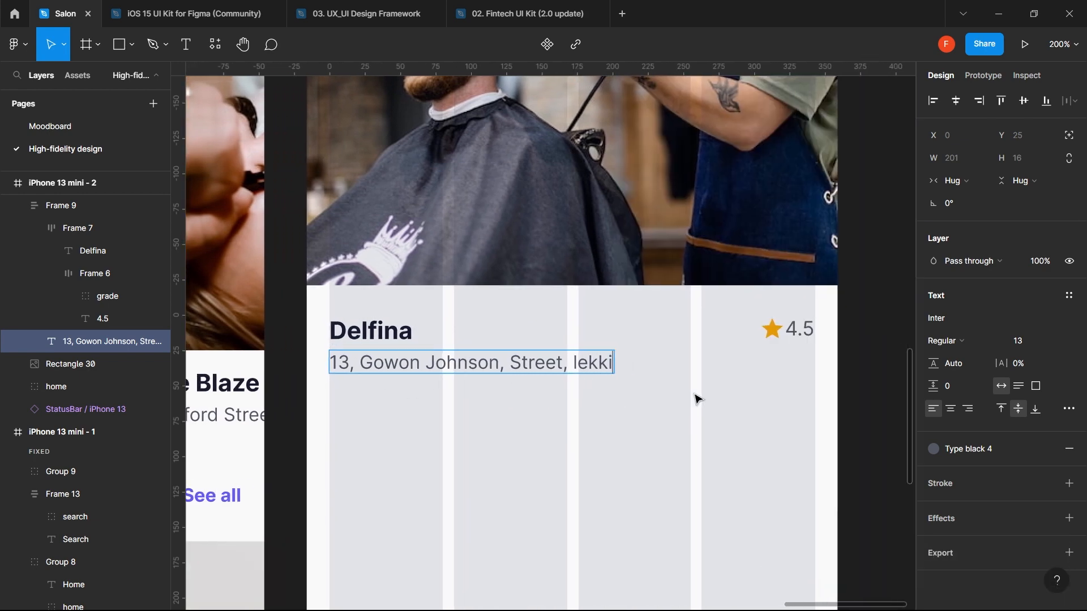
key(BackSpace)
key(BackSpace)
key(BackSpace)
key(BackSpace)
key(BackSpace)
text(Le)
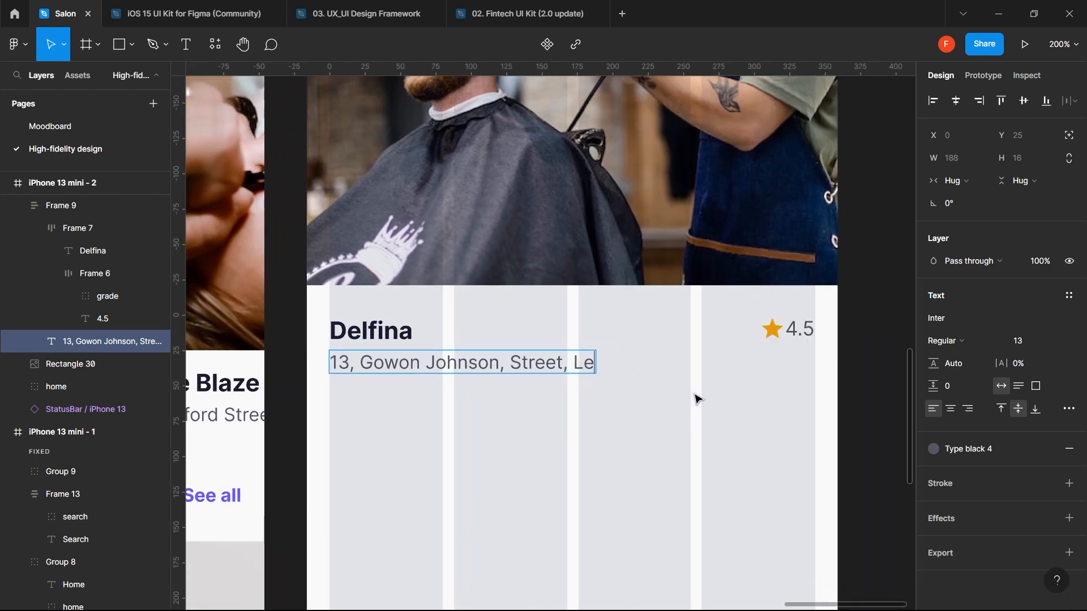
text(kki P)
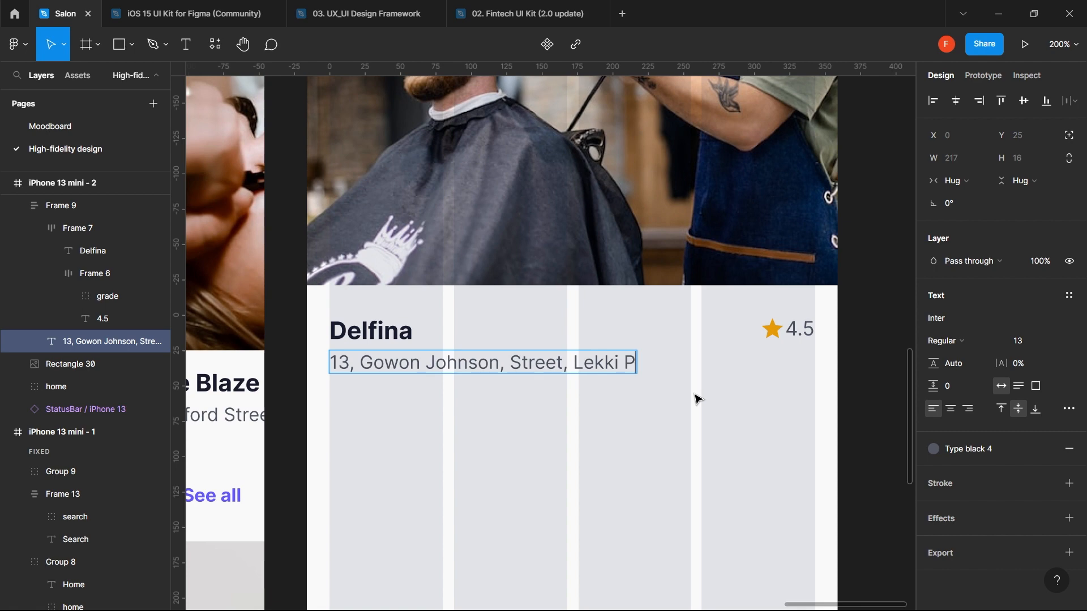
text(hase 1)
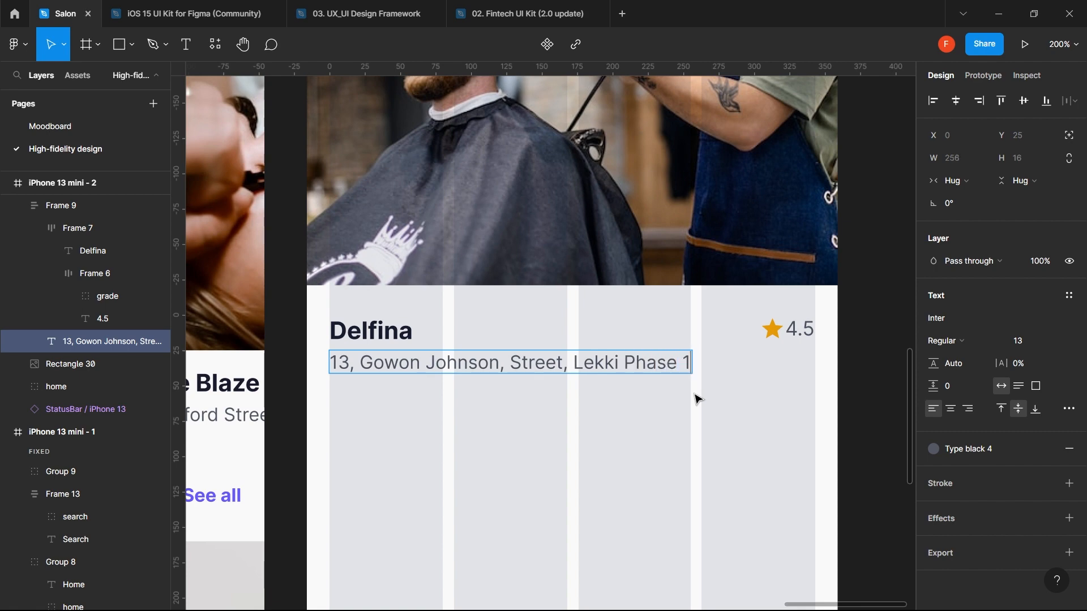
key(Escape)
key(Escape)
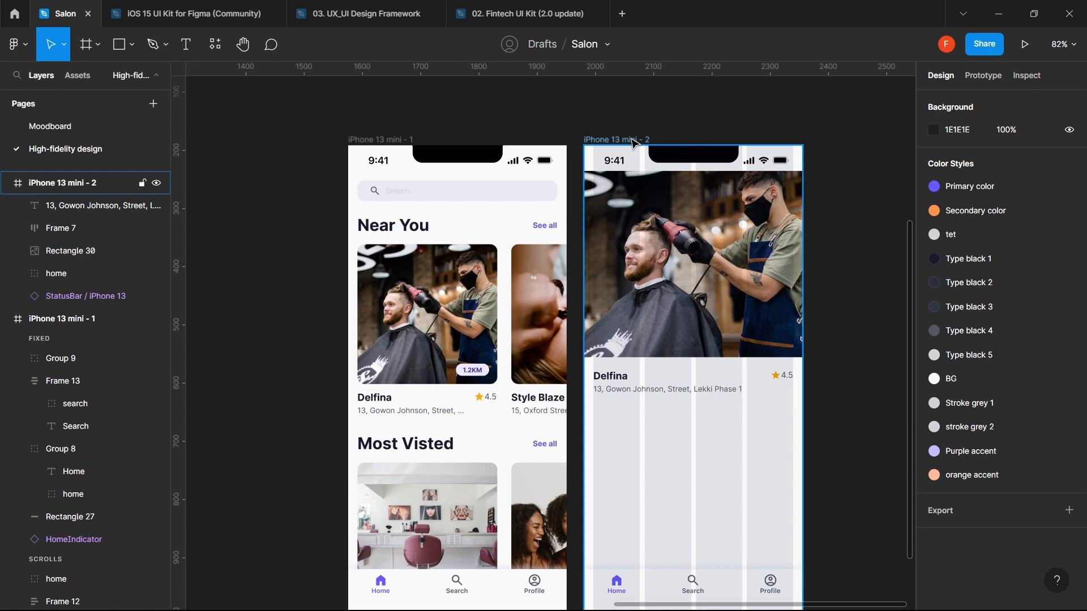
click(634, 140)
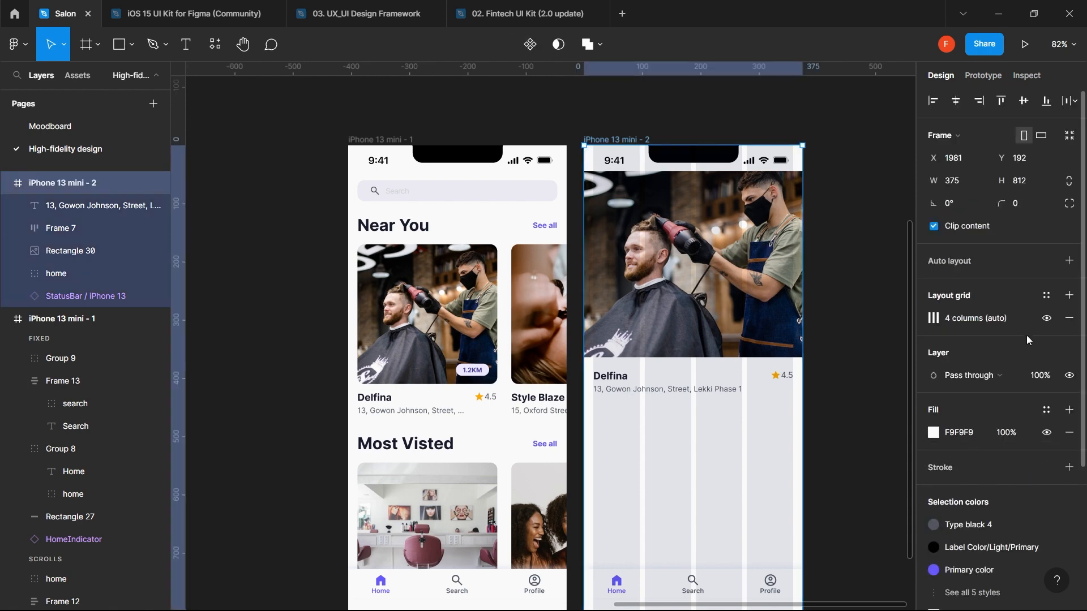
- Hide the column grid and duplicate the address below it as 'About Us' text
click(1046, 320)
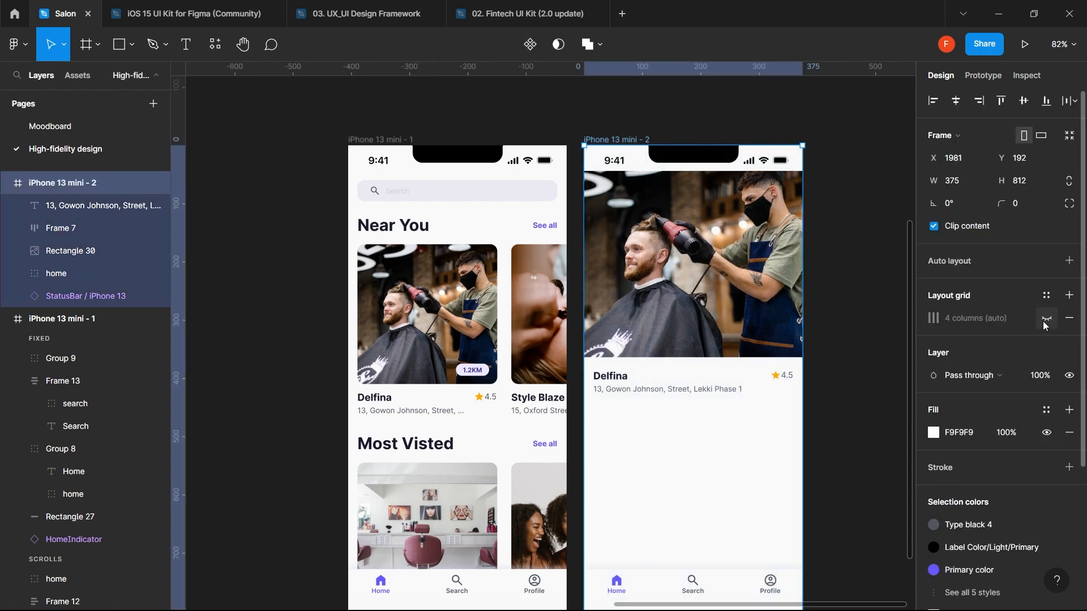
click(782, 451)
scroll(781, 452, down, 3)
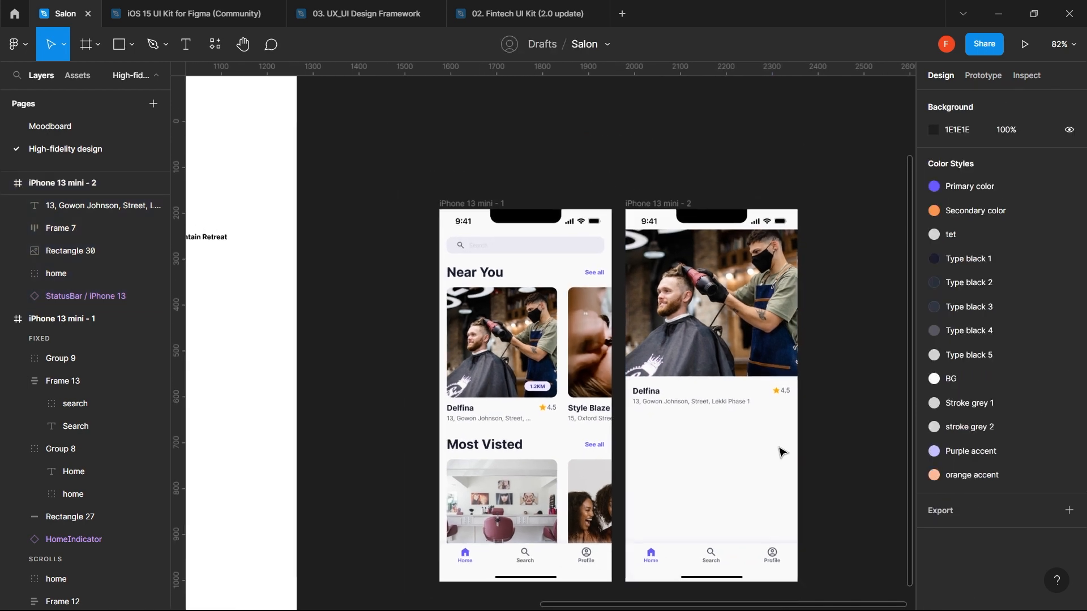
scroll(782, 452, down, 2)
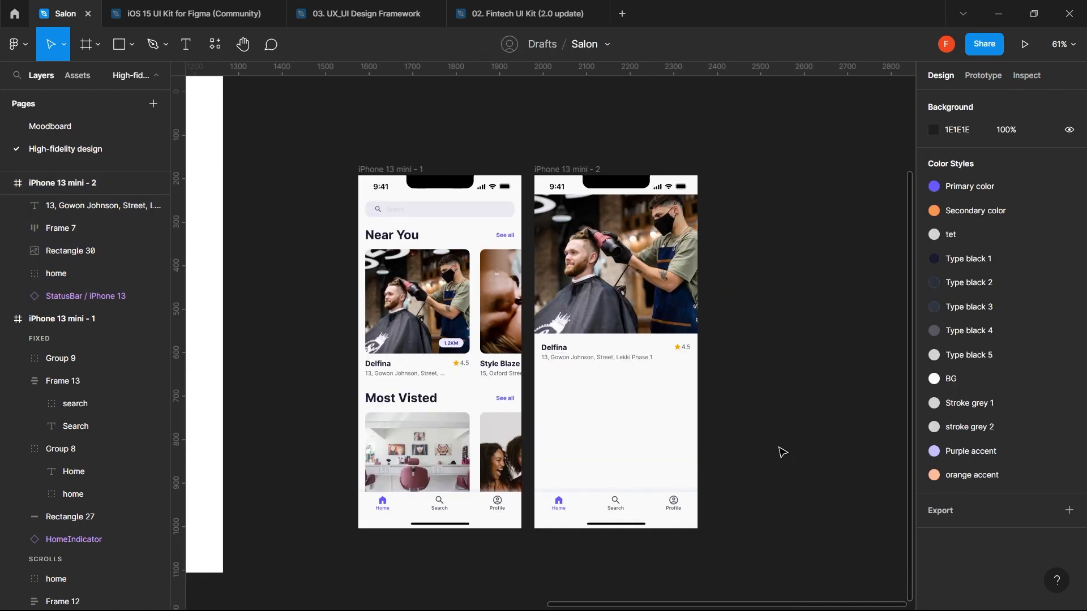
click(614, 358)
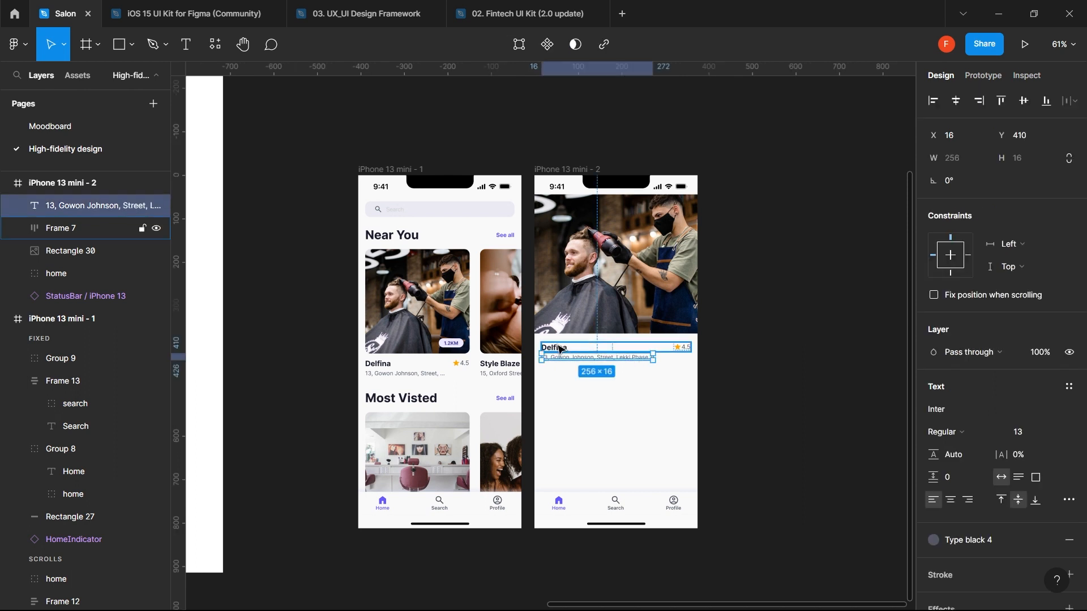
drag(623, 361, 622, 385)
text(About)
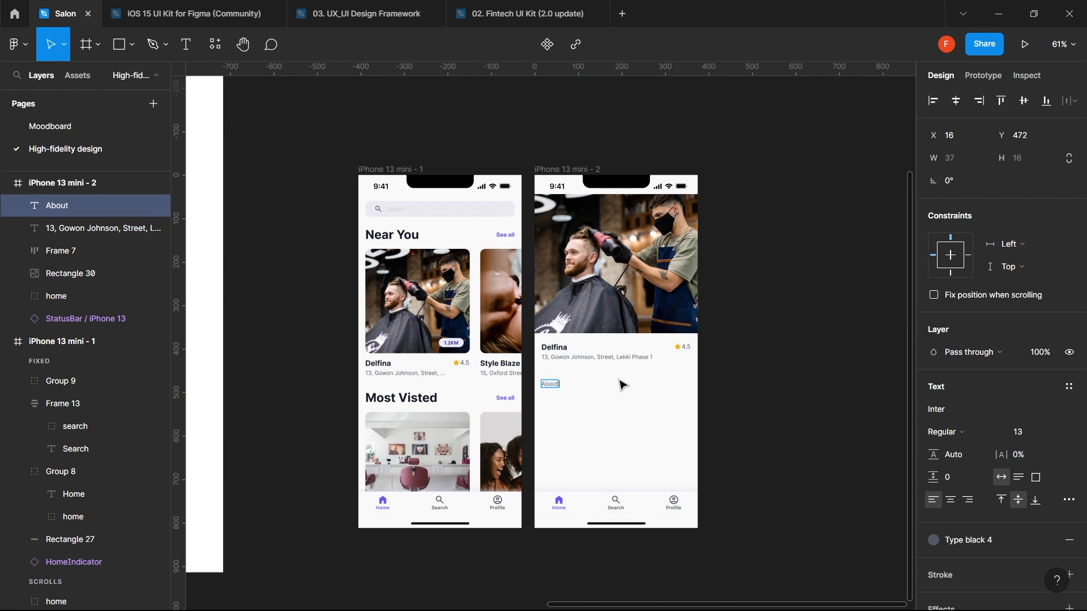
text( Us)
key(Escape)
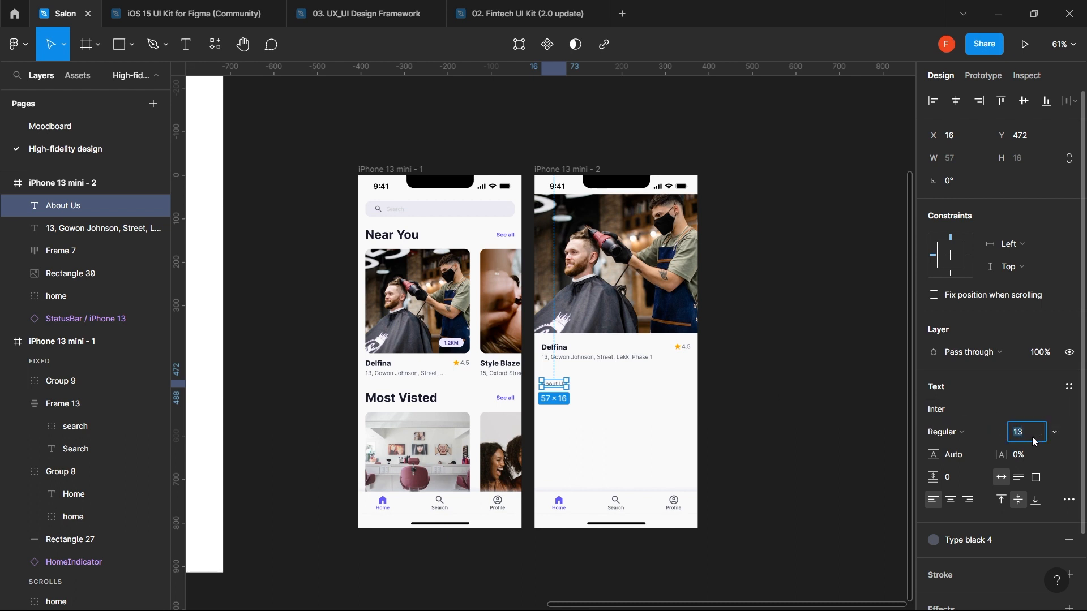
- Style the About Us text with Type black 2 colour, size 15 and Semi Bold
key(Return)
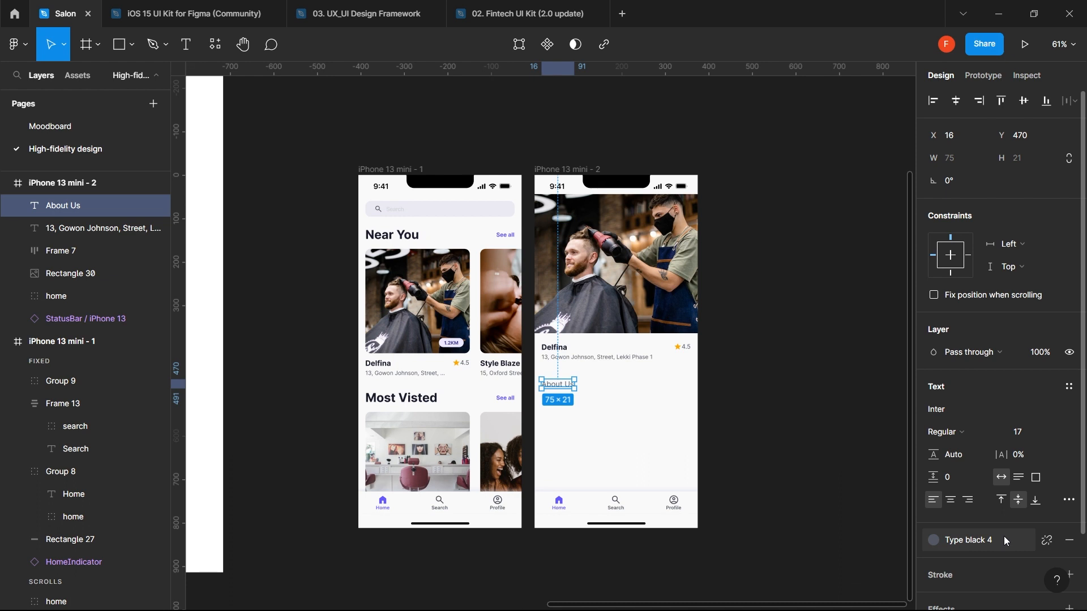
click(999, 538)
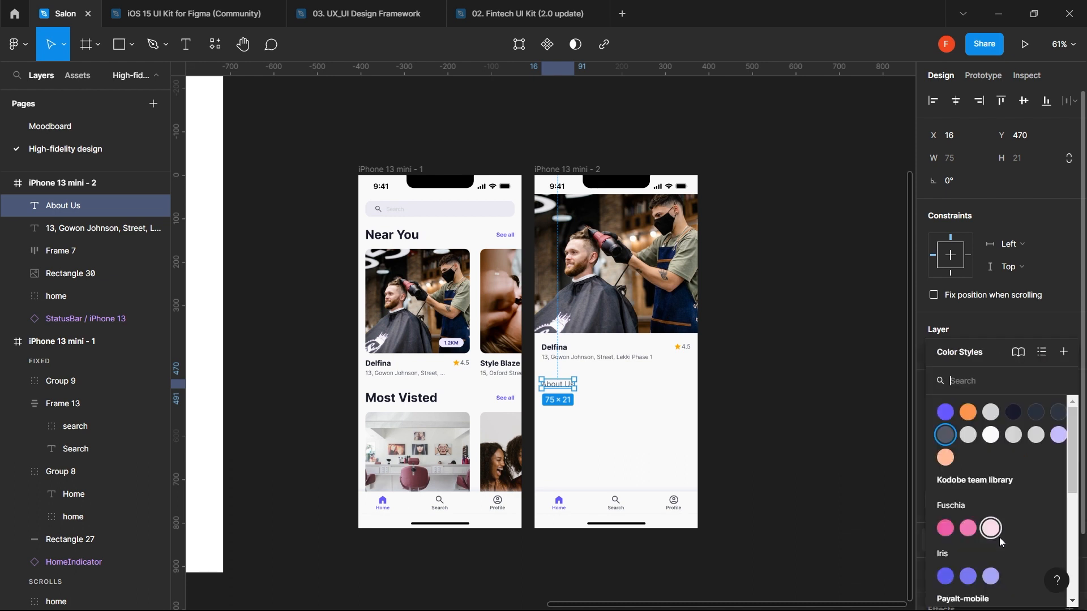
click(1036, 415)
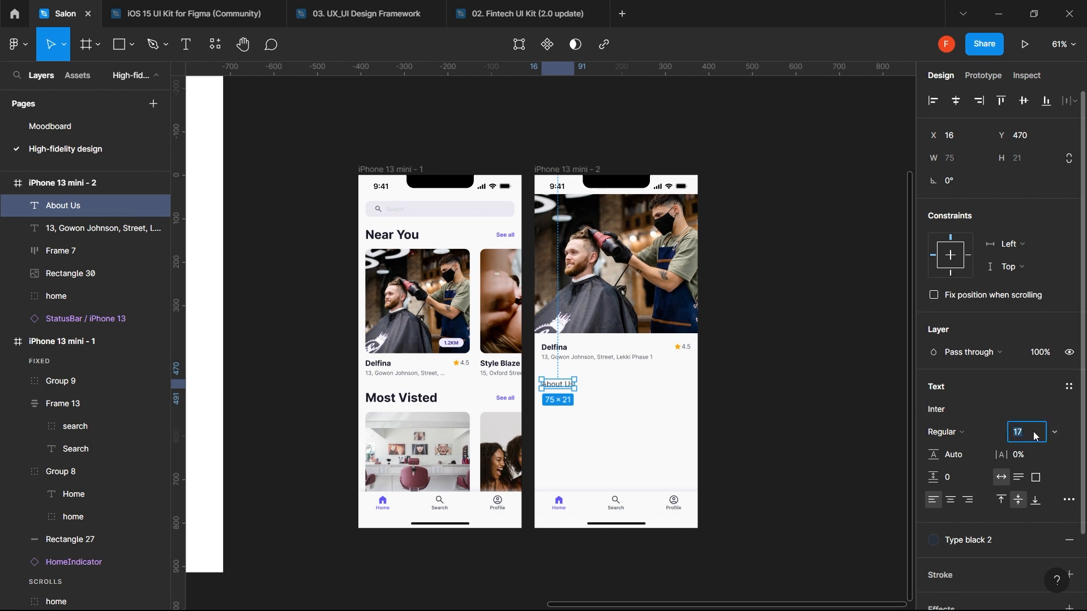
text(15)
key(Return)
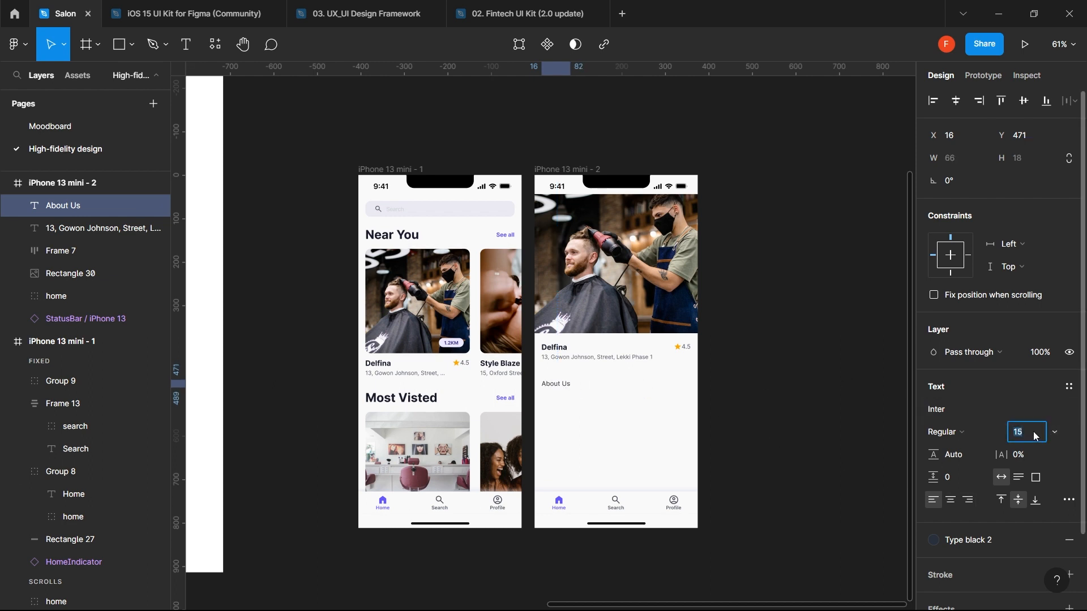
click(660, 416)
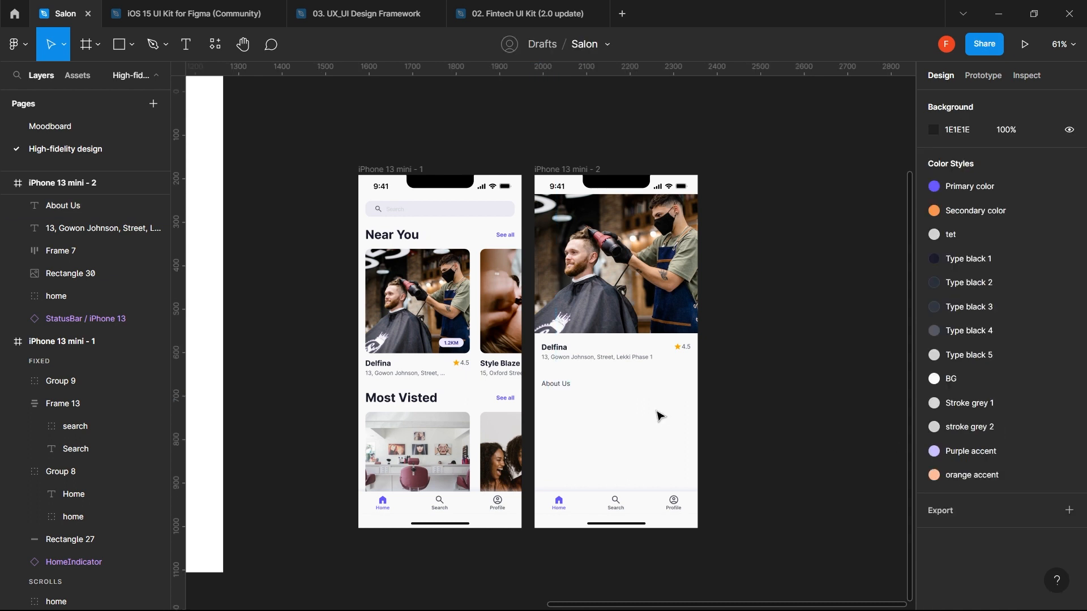
click(565, 387)
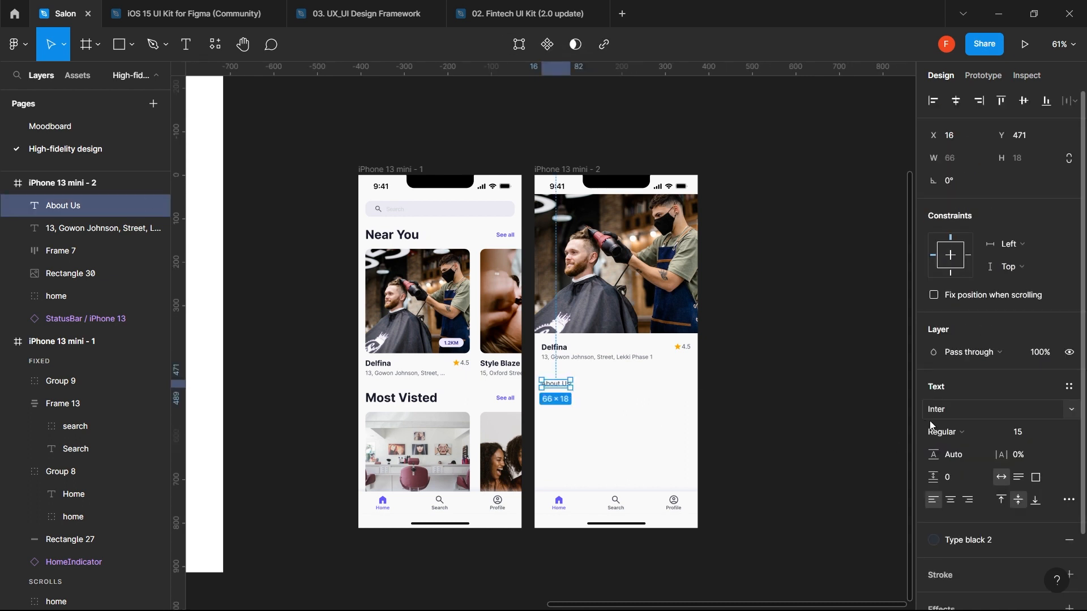
click(946, 433)
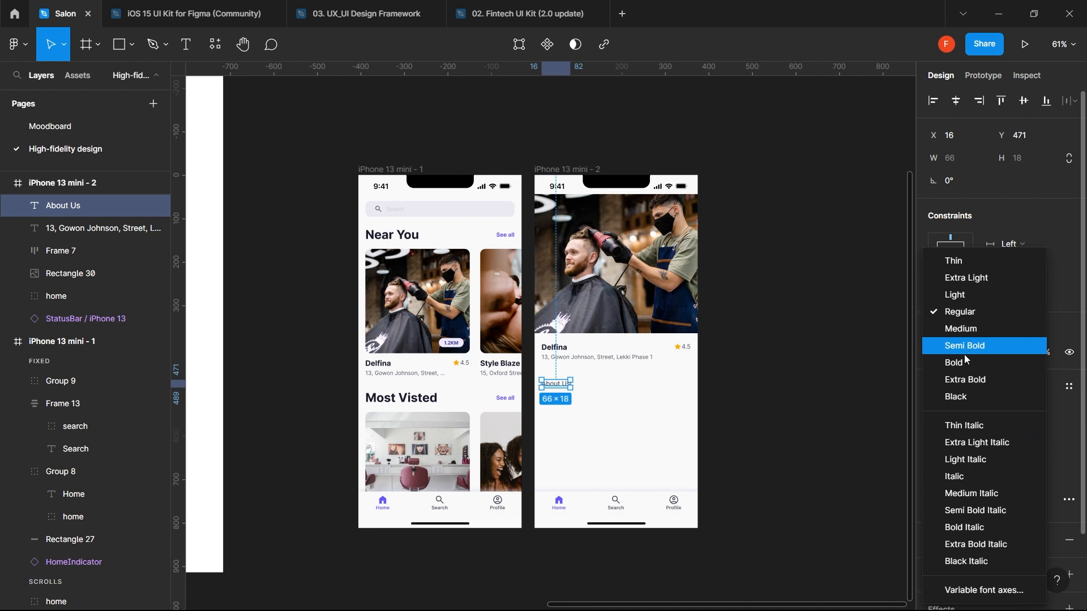
click(965, 346)
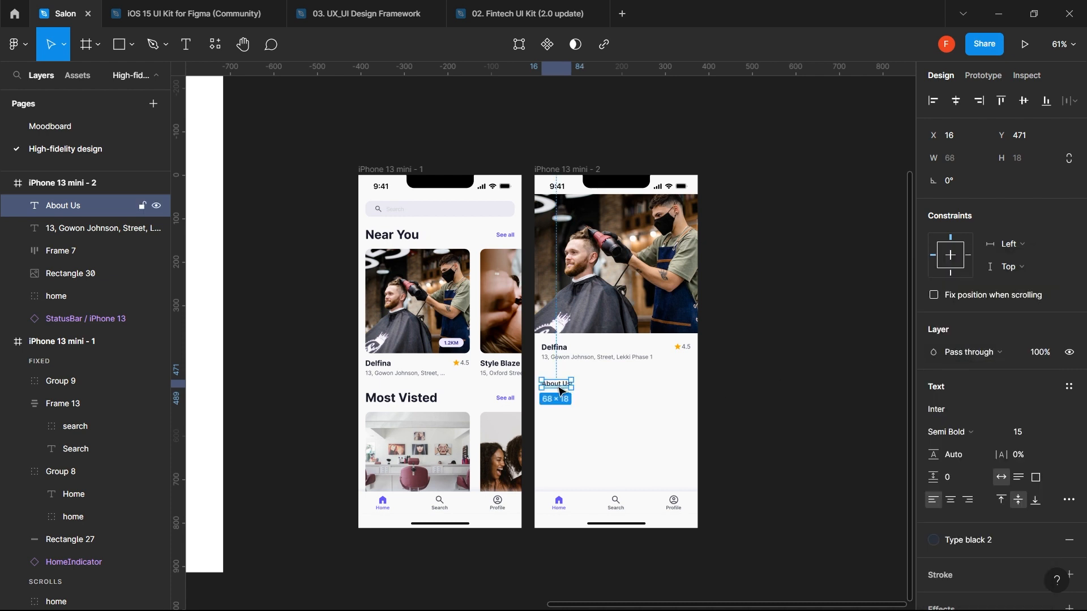
- Nudge the About Us heading to Y 450, just below the address
key(alt)
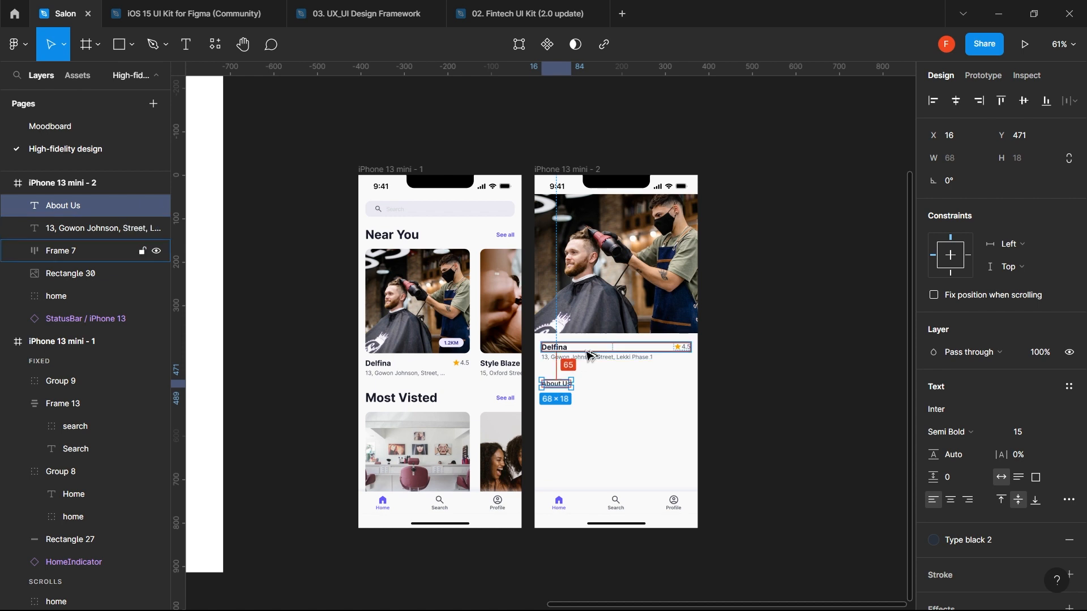
key(shift+Up)
key(shift+Up)
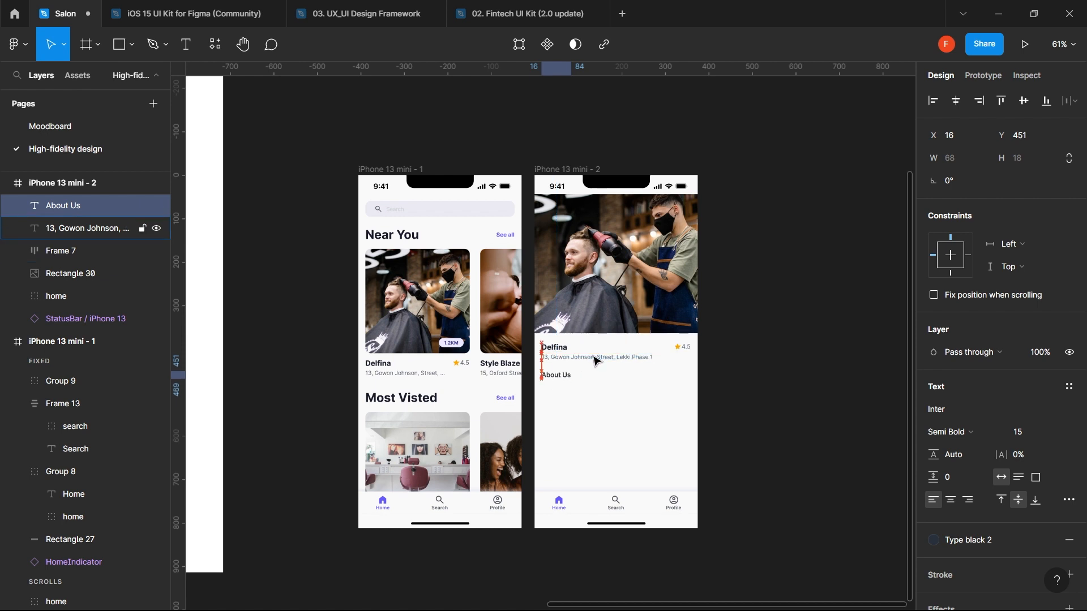
key(Down)
key(Down)
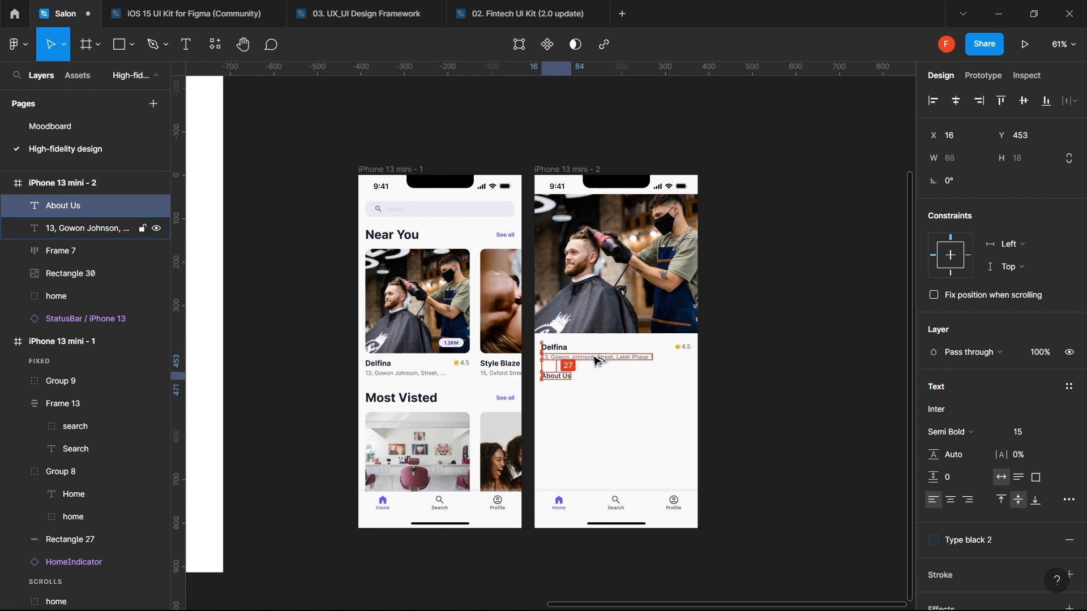
key(Down)
key(Down)
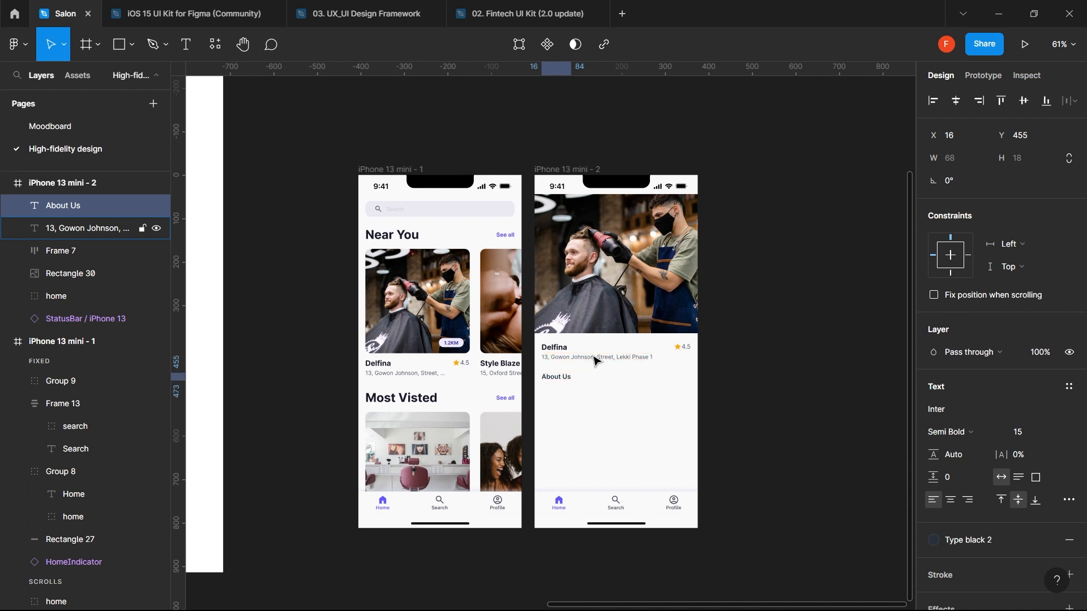
key(Down)
key(Down)
key(Down)
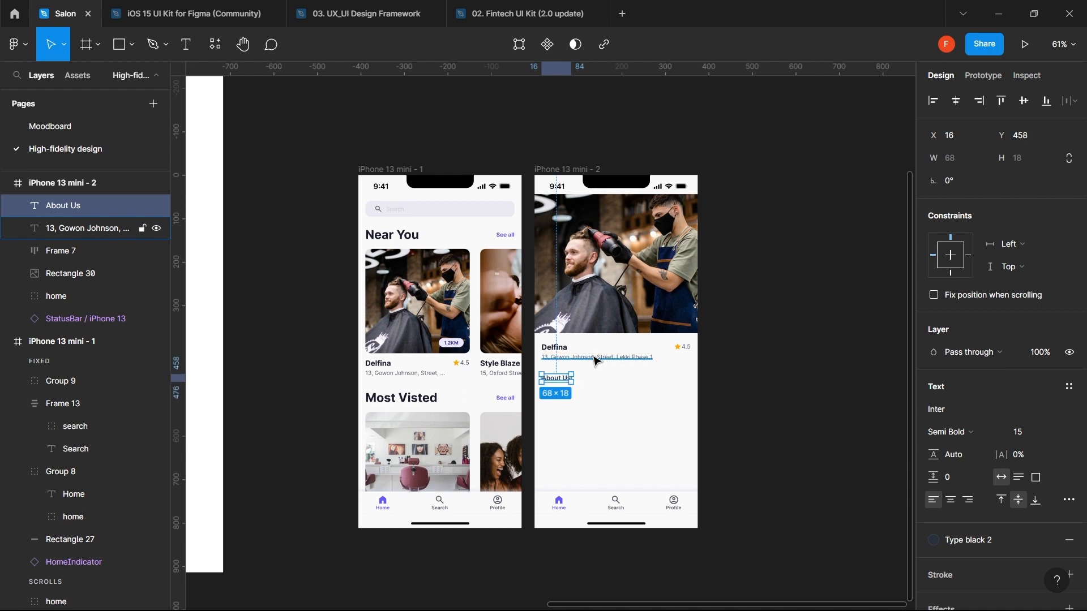
key(shift+Up)
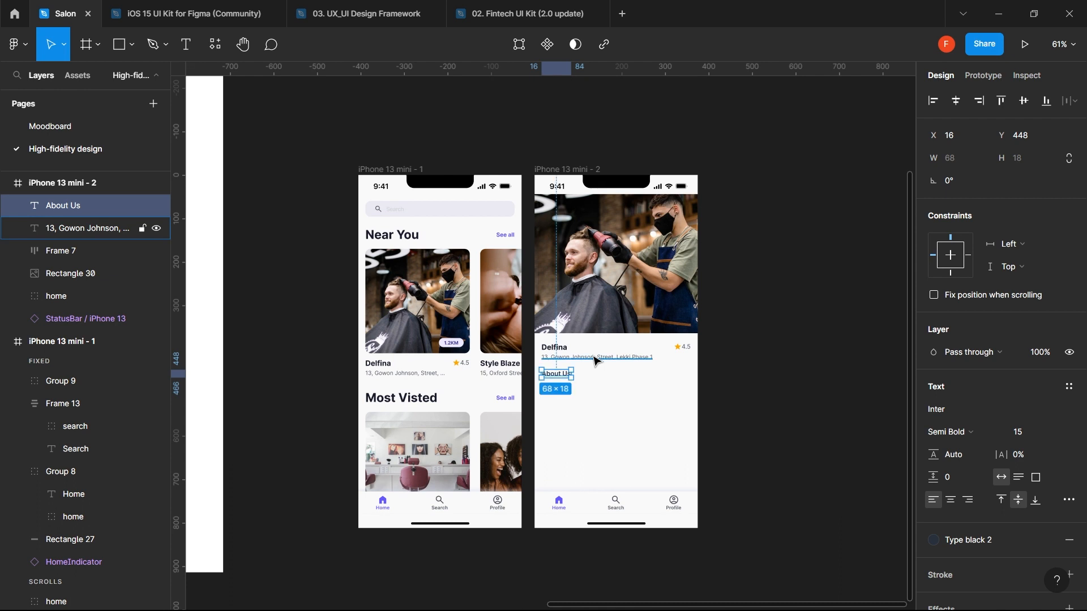
key(Down)
key(Down)
key(alt)
key(shift+Up)
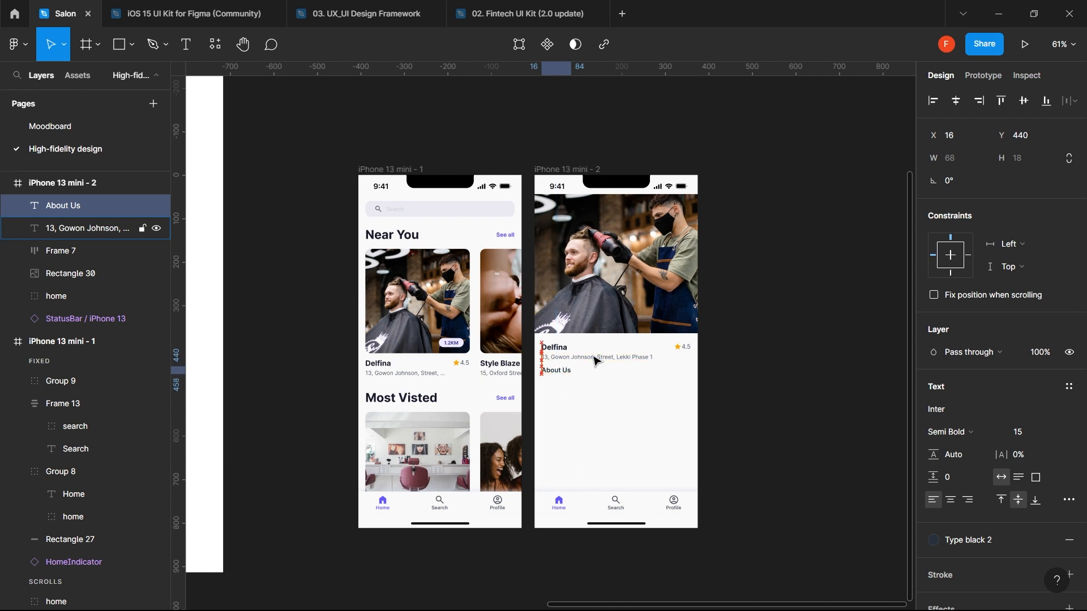
key(Down)
key(Down)
key(shift+Down)
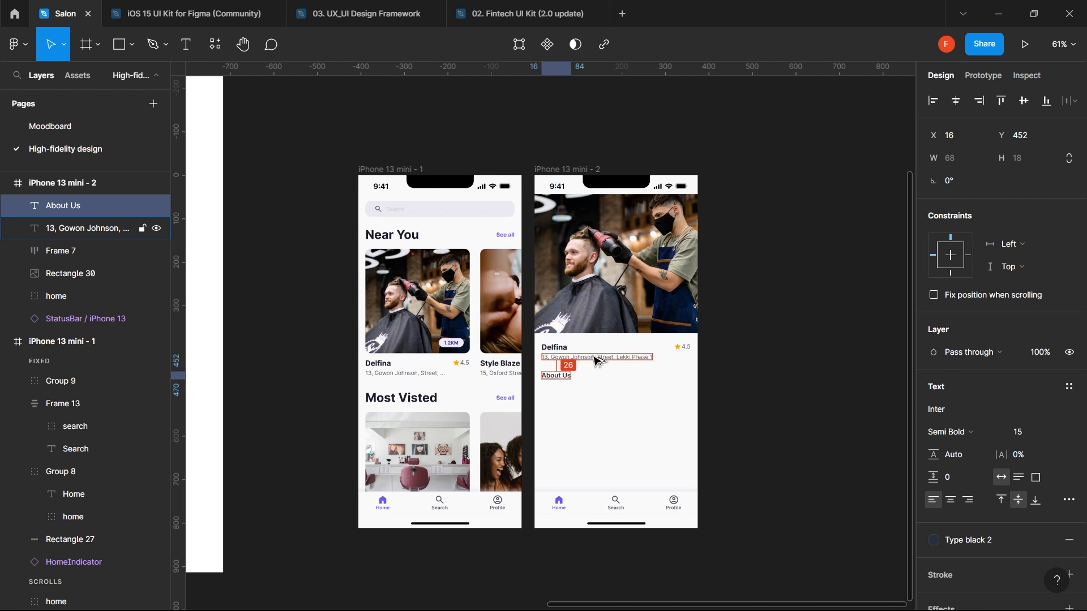
key(Up)
key(Up)
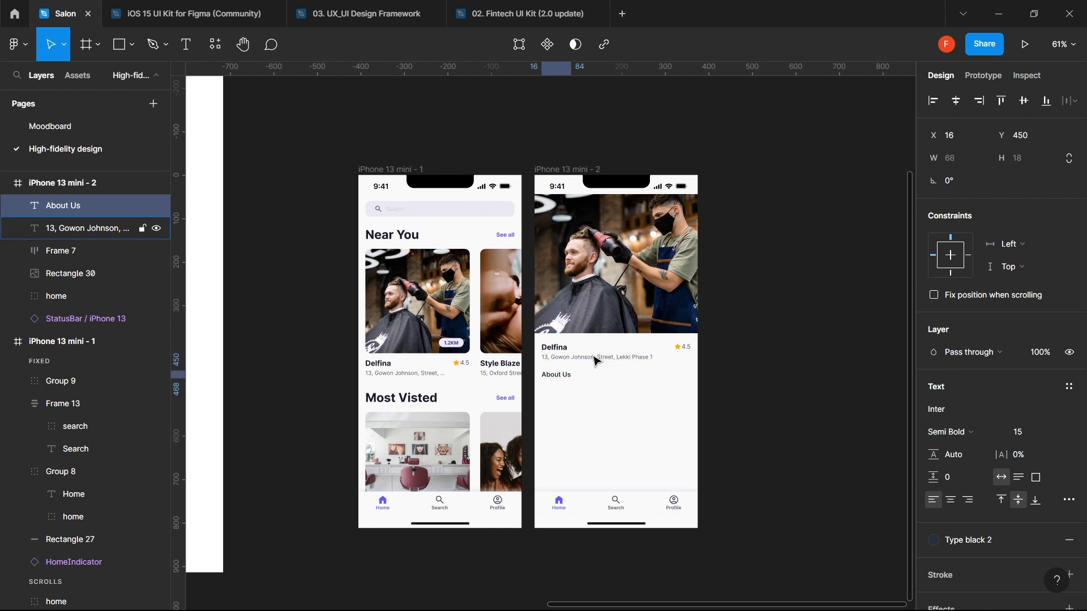
- Change the About Us heading's font weight to Medium
click(981, 434)
click(973, 325)
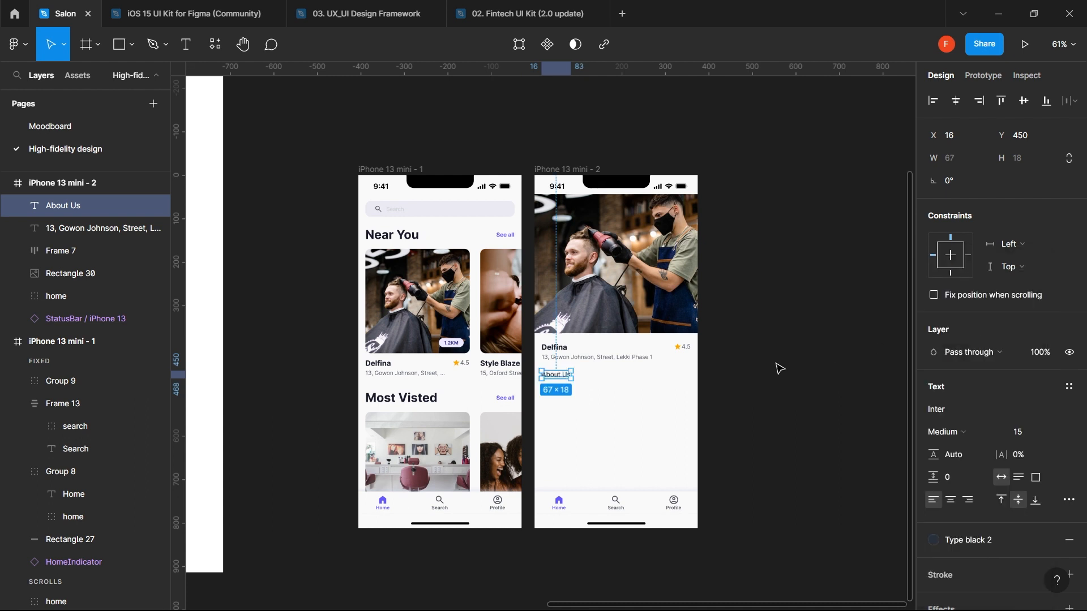
click(599, 432)
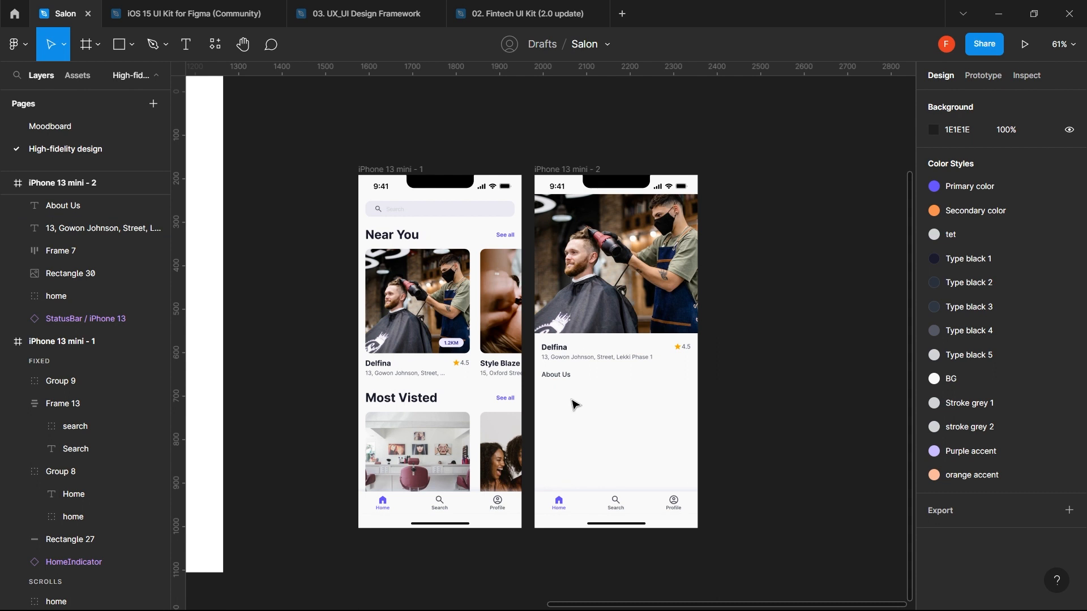
key(t)
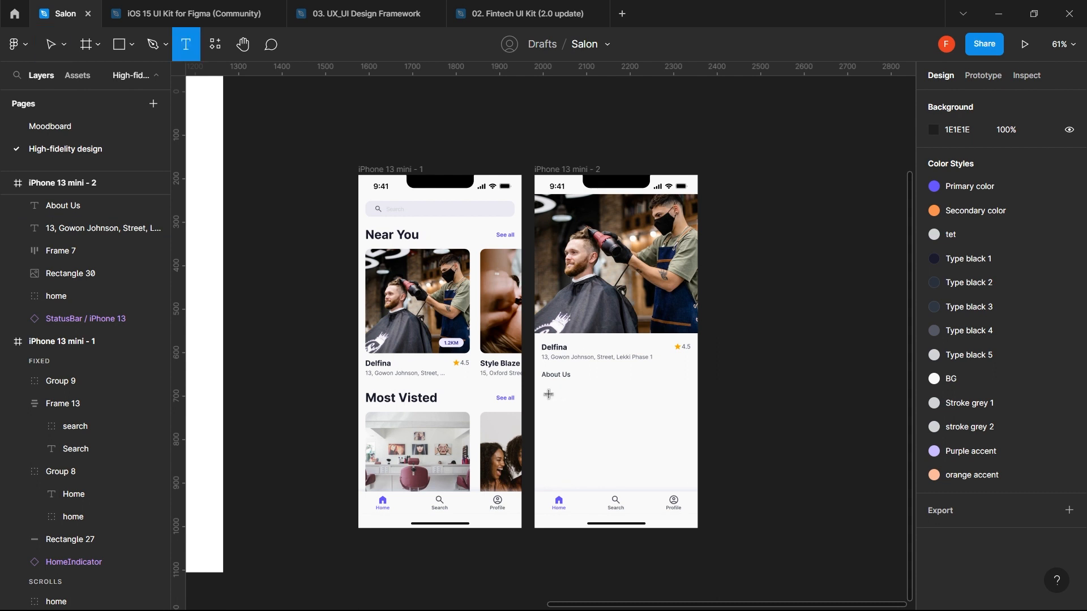
- Draw a text box below About Us and fill it with Lorem Ipsum from Content Reel
drag(543, 387, 695, 442)
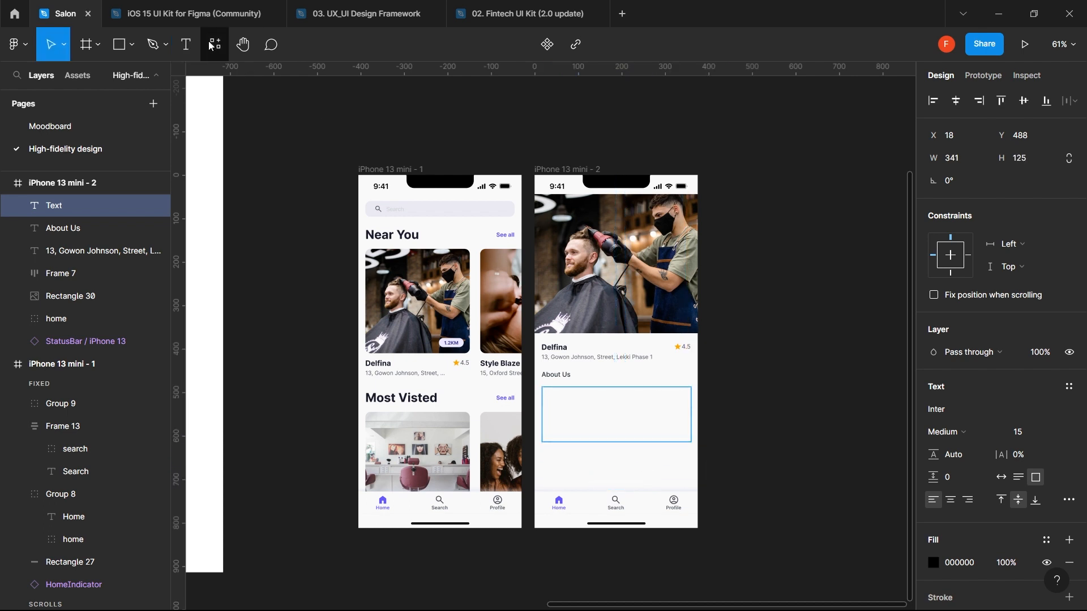
click(211, 45)
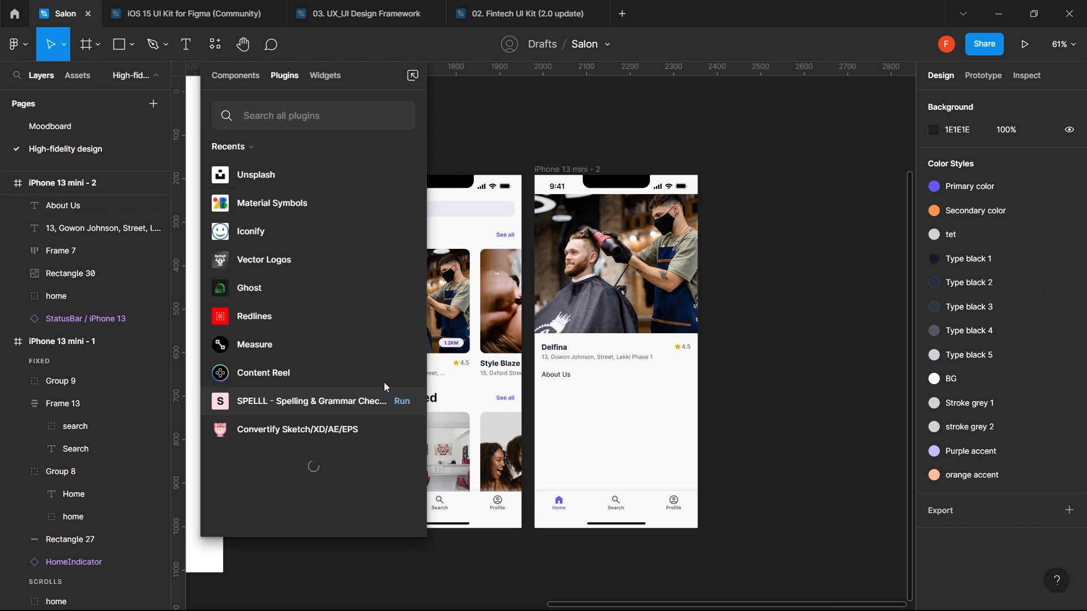
click(402, 373)
text(jkdnlssdlkmc)
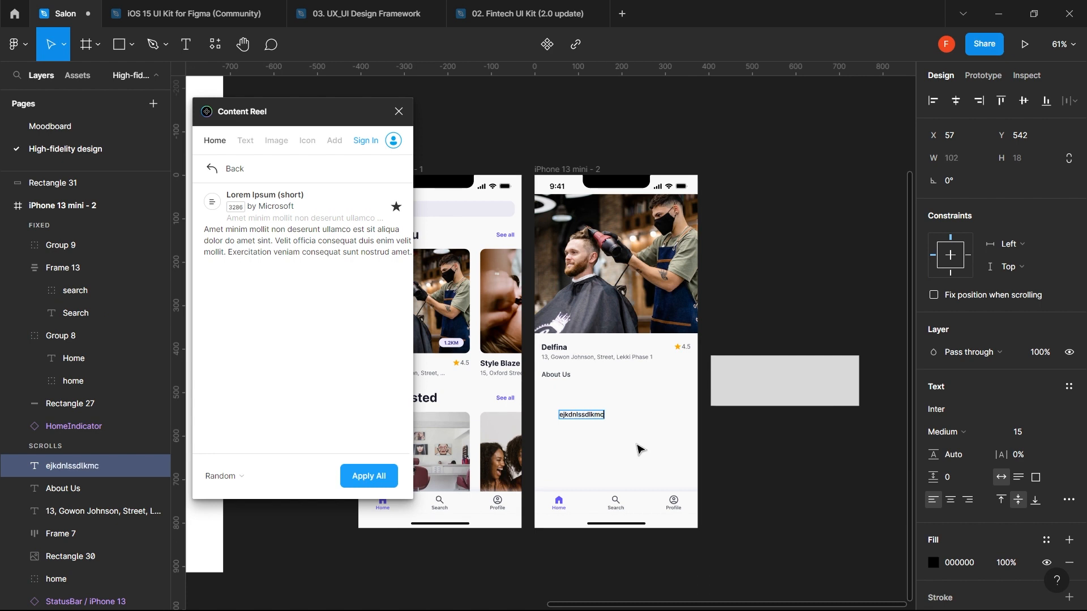
key(Escape)
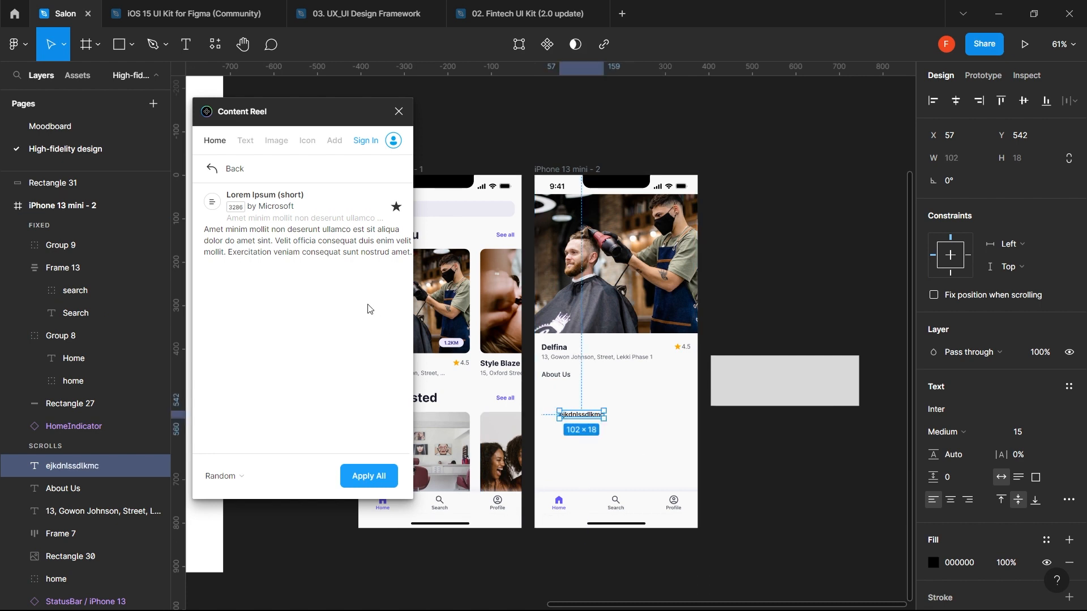
click(337, 235)
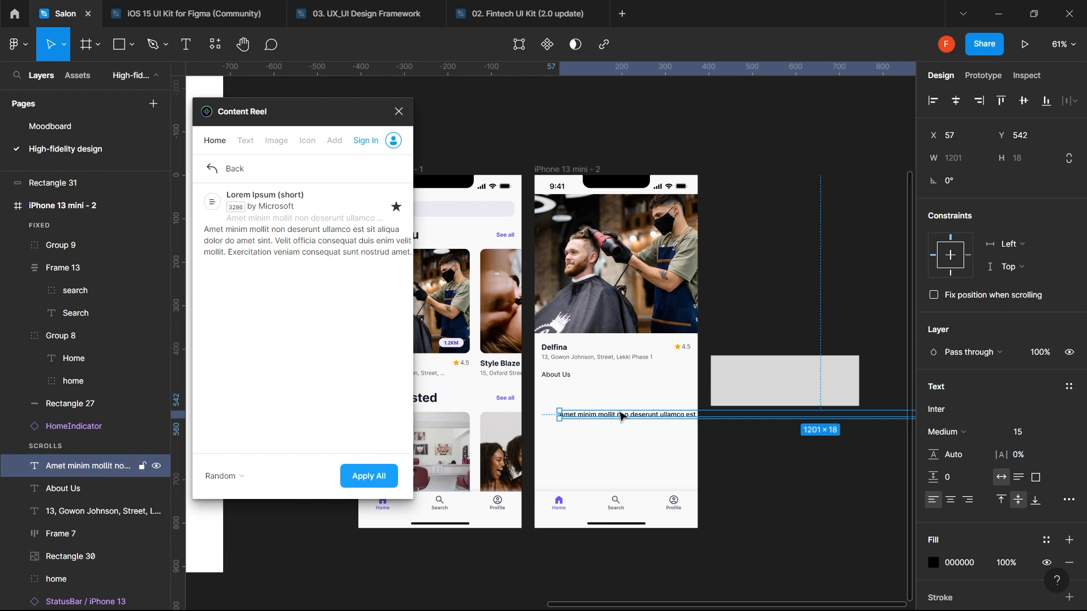
- Make the paragraph Regular weight, move it under About Us, and set Auto height
click(975, 433)
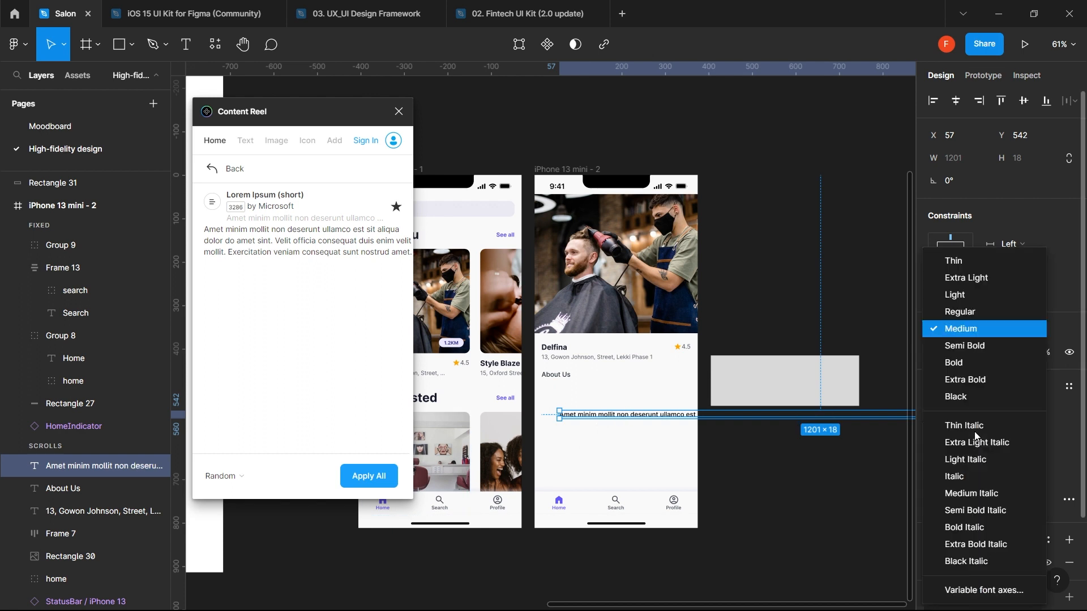
click(973, 311)
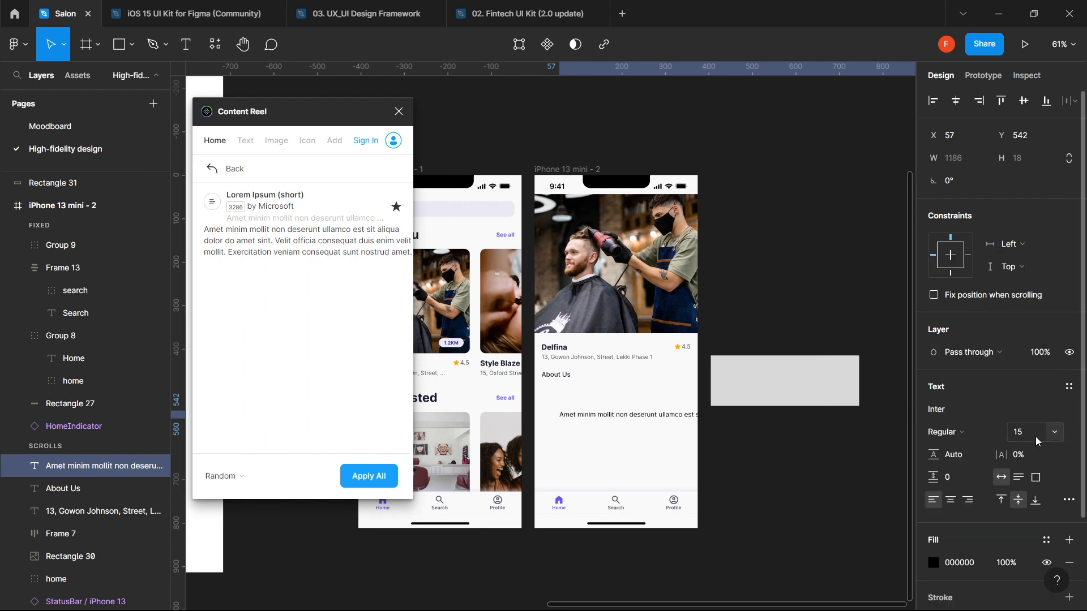
click(1029, 433)
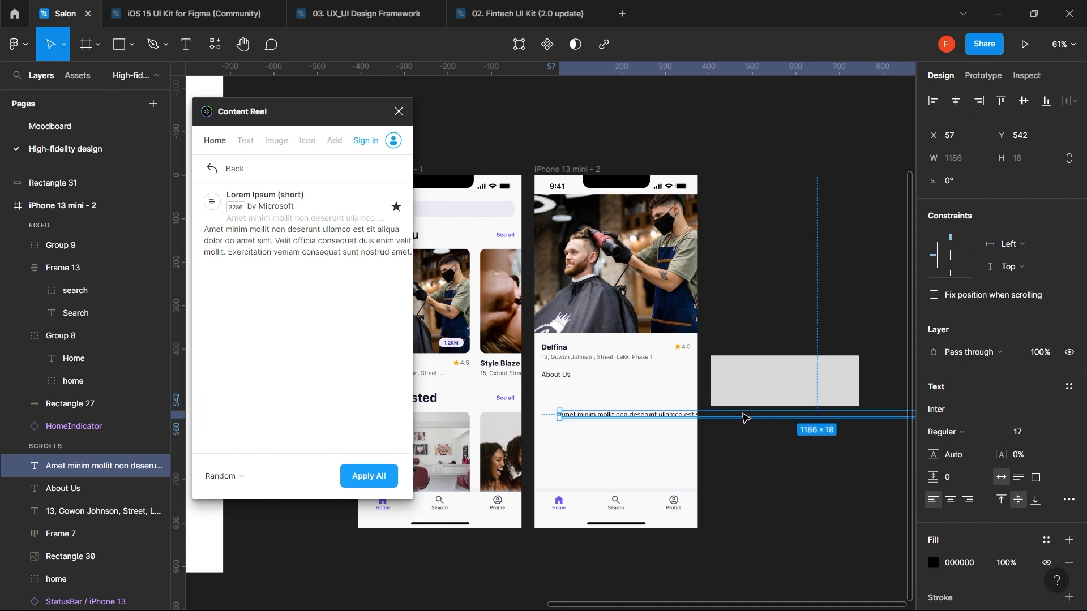
drag(686, 415, 674, 403)
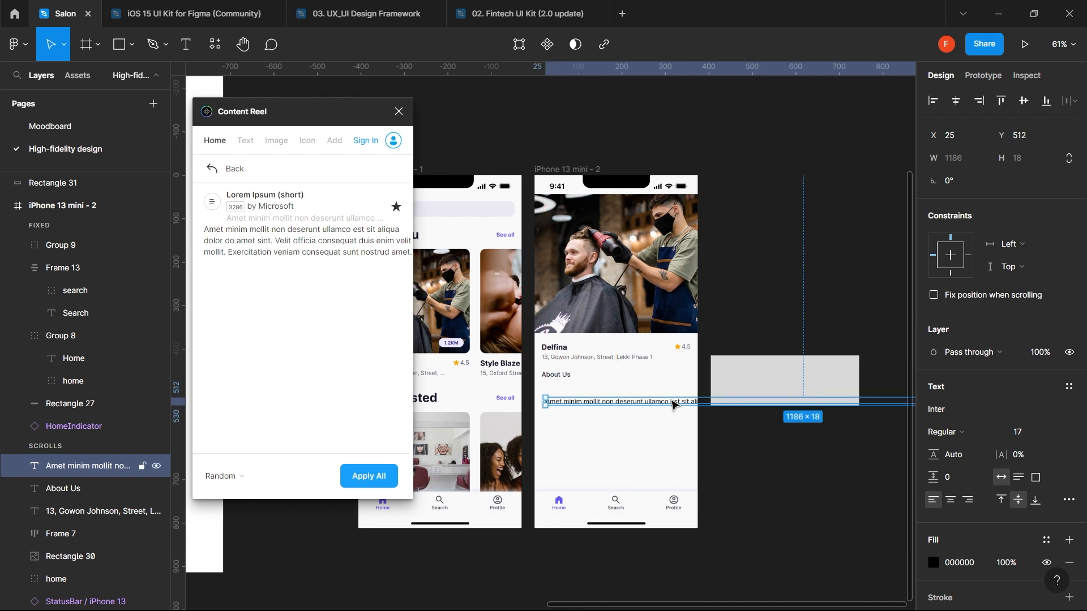
click(1017, 479)
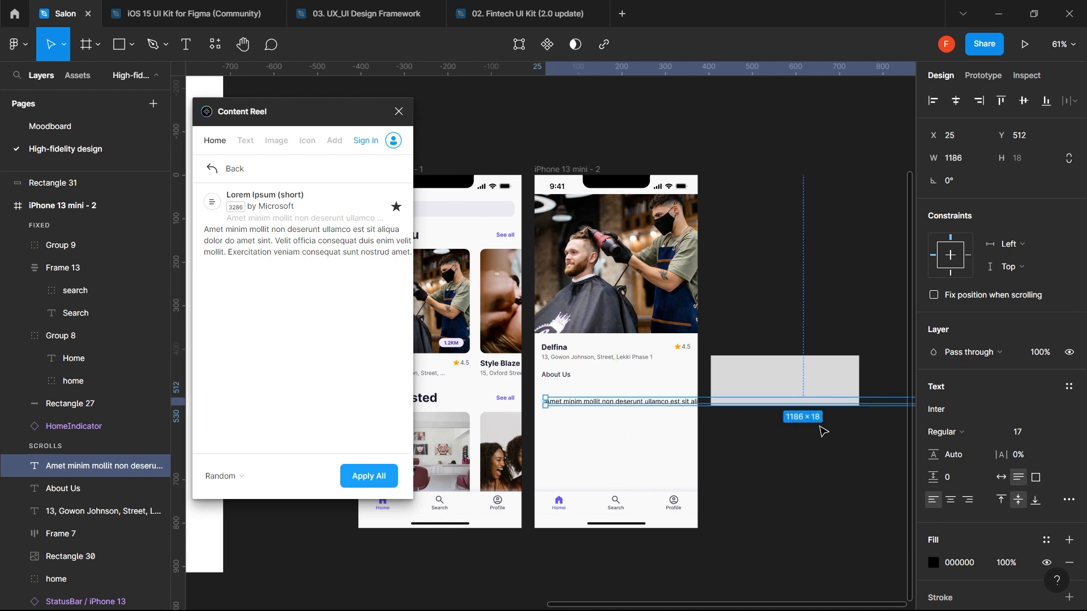
scroll(823, 432, down, 3)
- Narrow the lorem ipsum paragraph to about 334 px wide so it wraps into four lines
scroll(822, 431, right, 5)
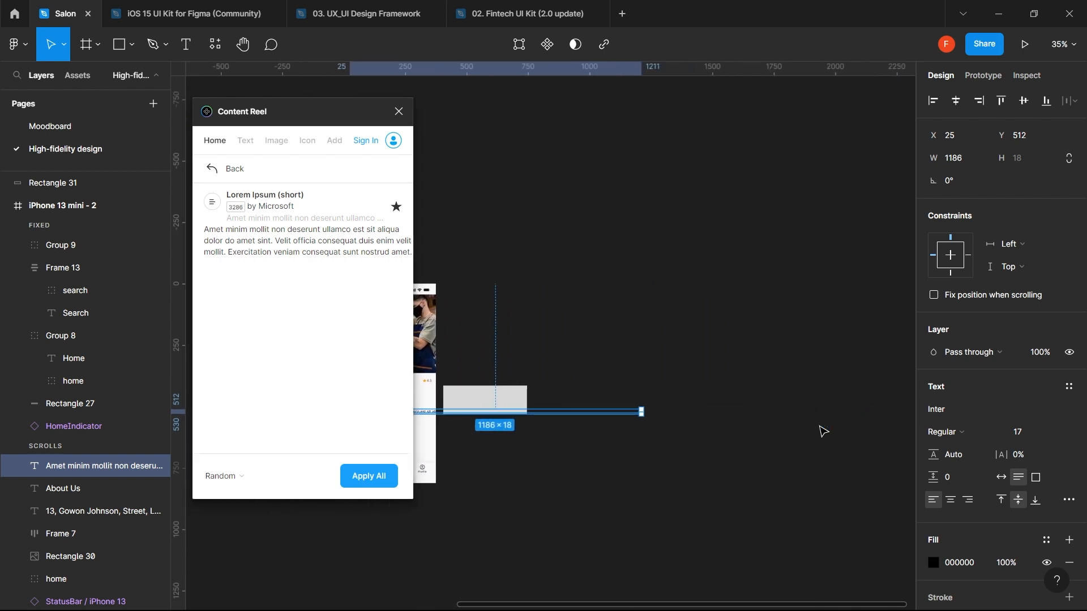
scroll(823, 431, left, 2)
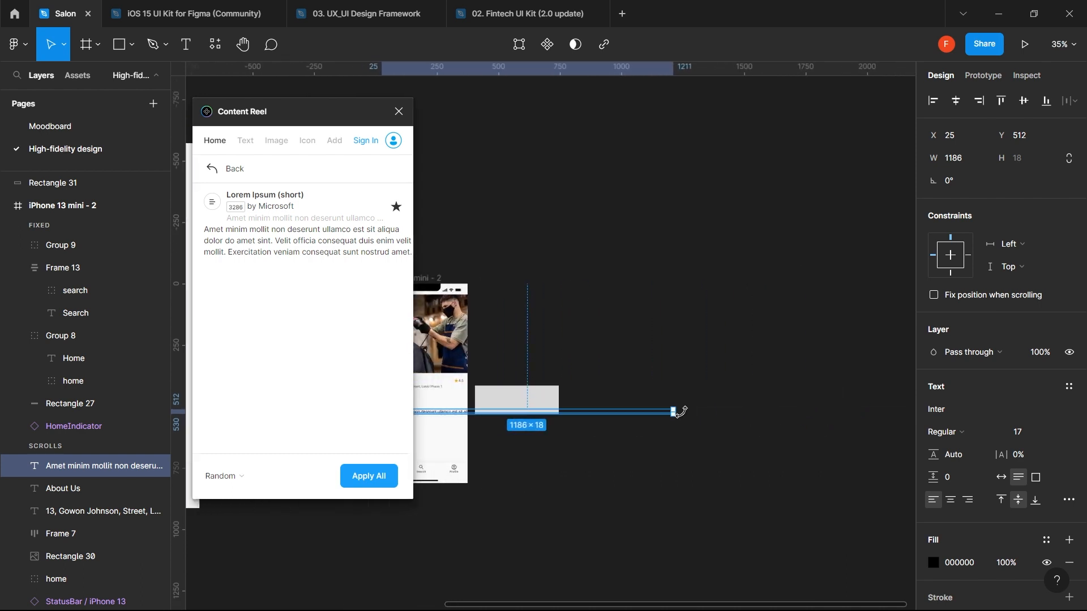
drag(675, 411, 463, 421)
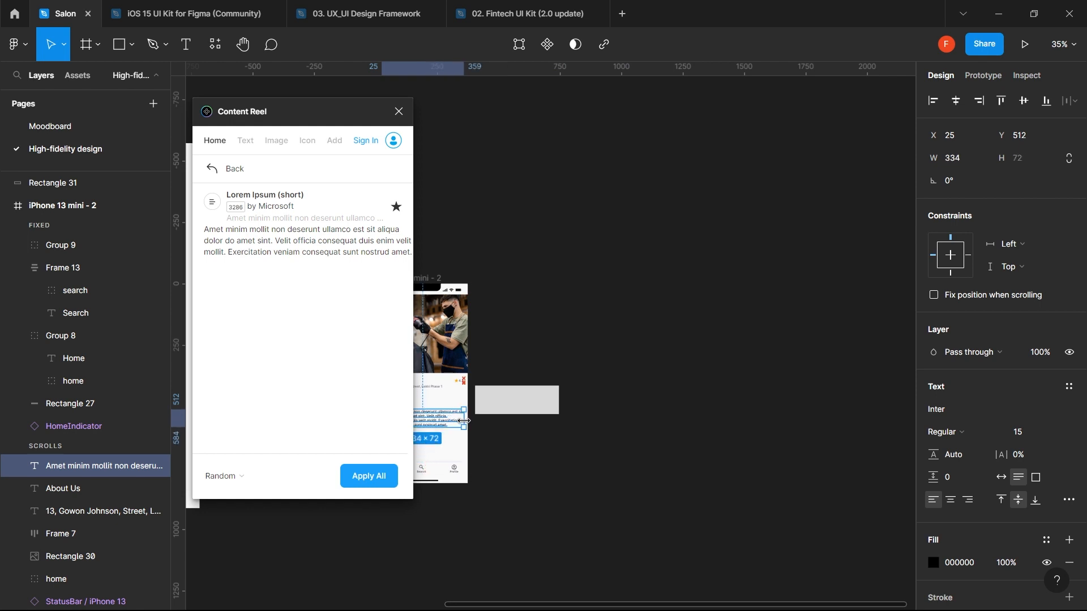
scroll(464, 421, left, 5)
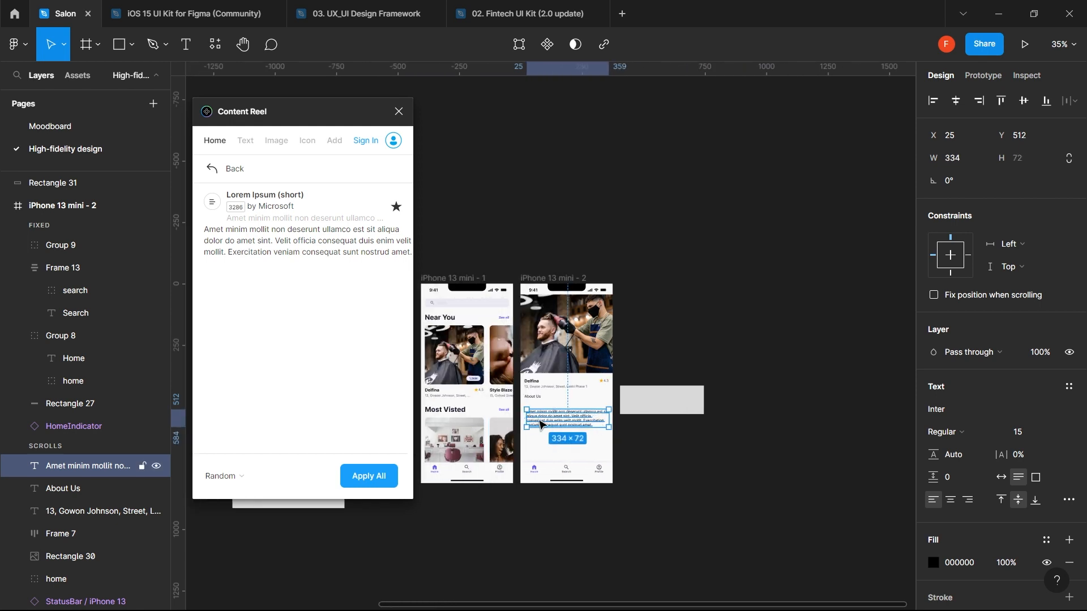
scroll(542, 425, up, 5)
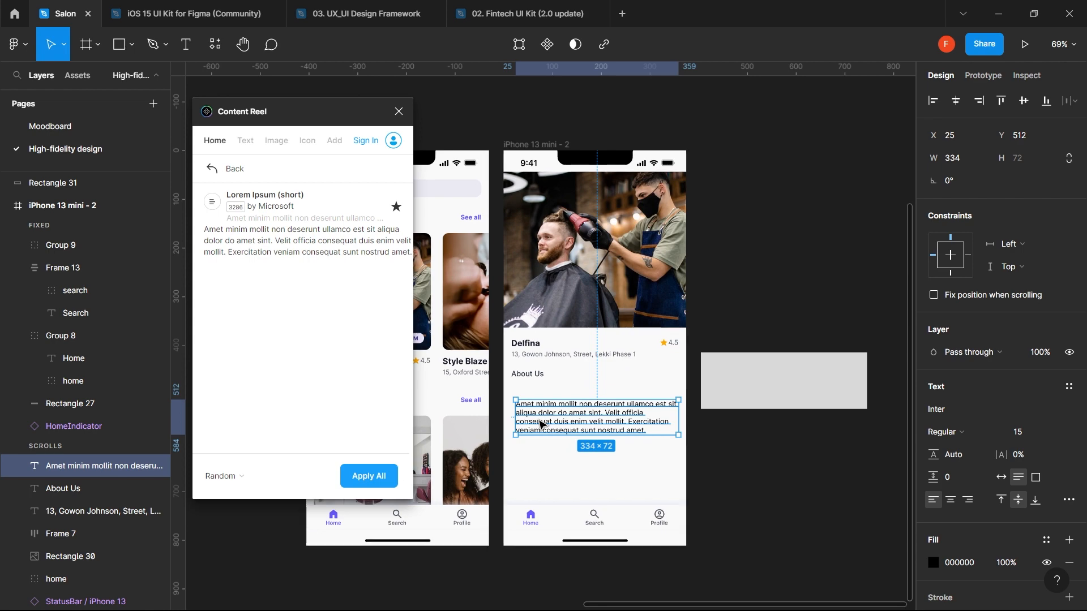
scroll(583, 418, up, 3)
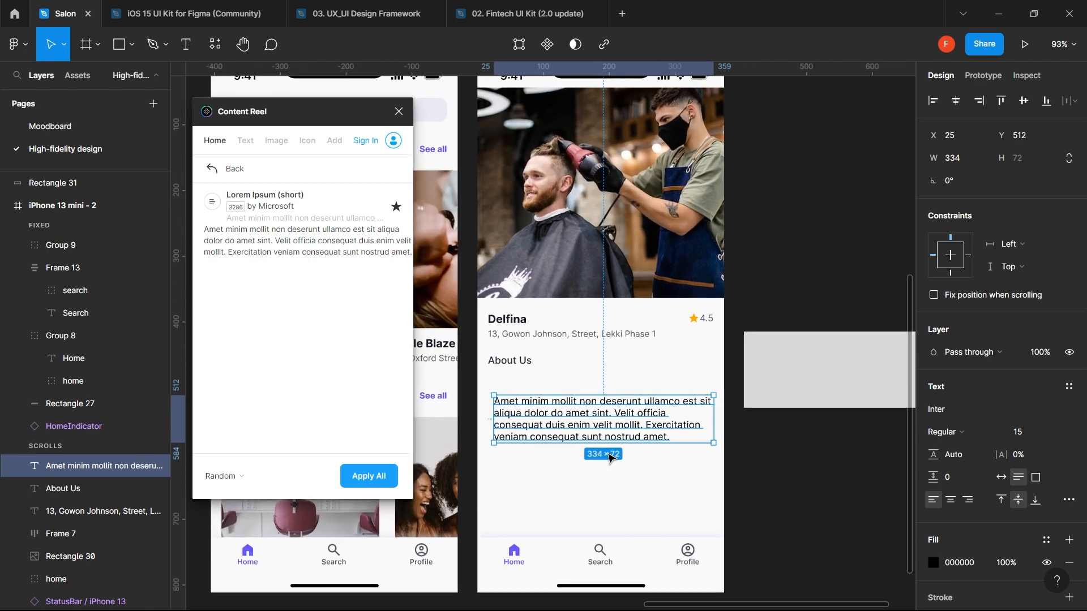
click(613, 487)
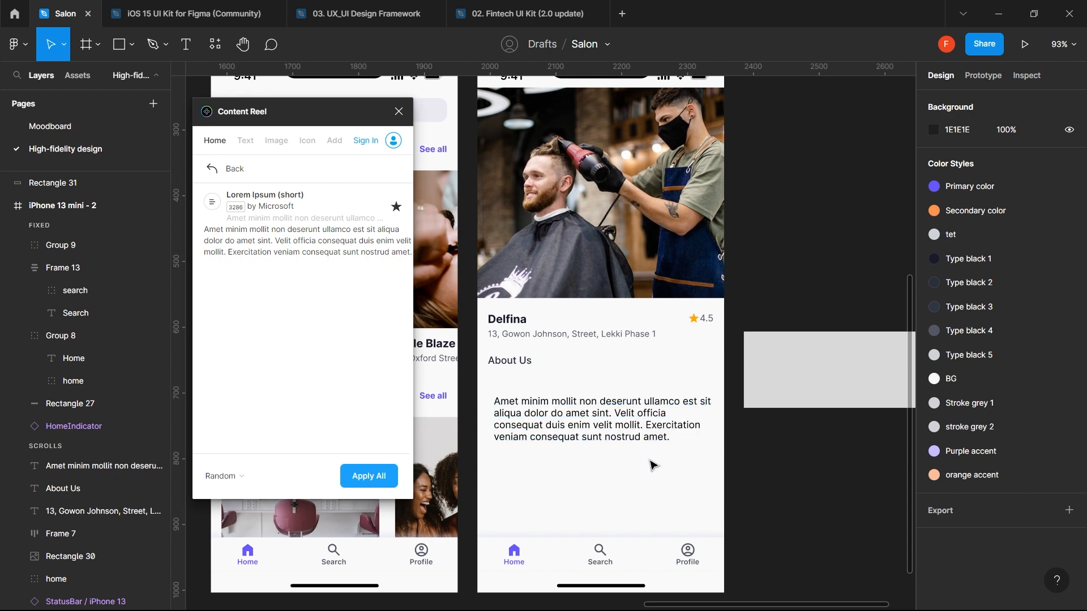
click(634, 425)
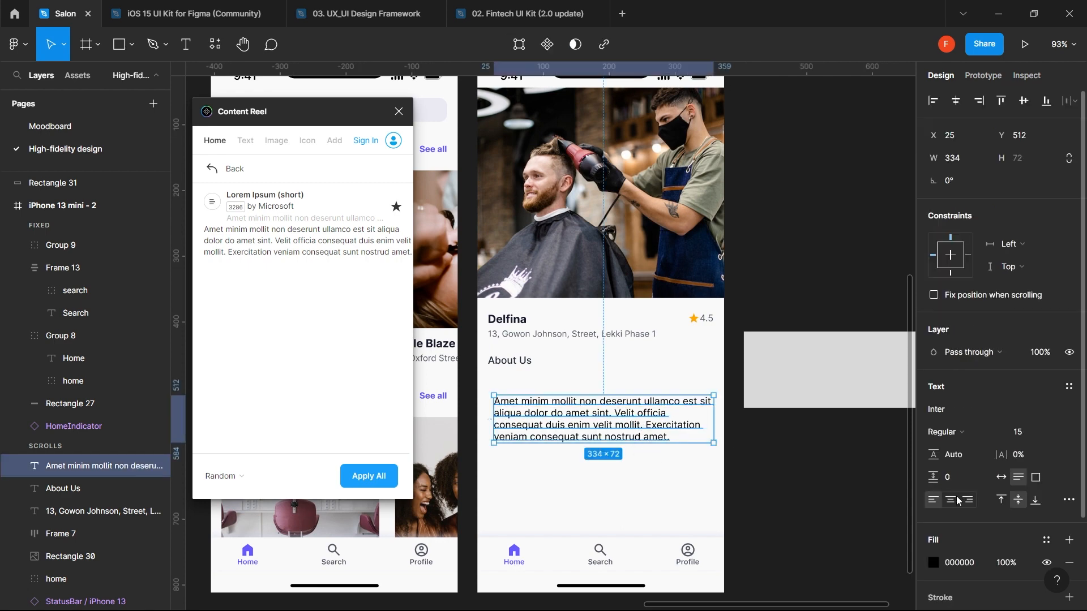
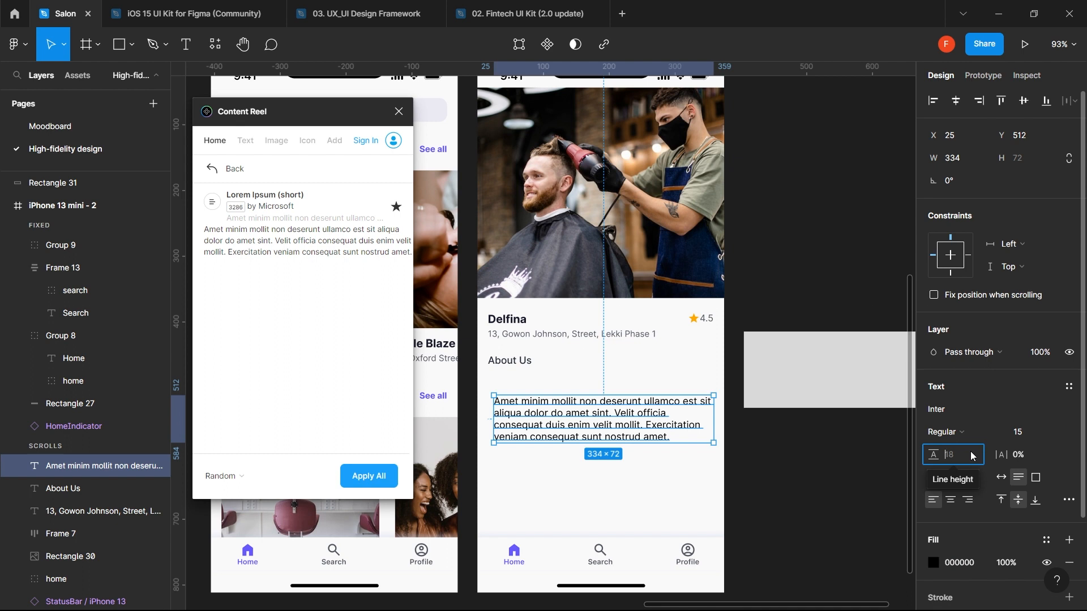
- Set the About Us paragraph's line height to 150%
text(150)
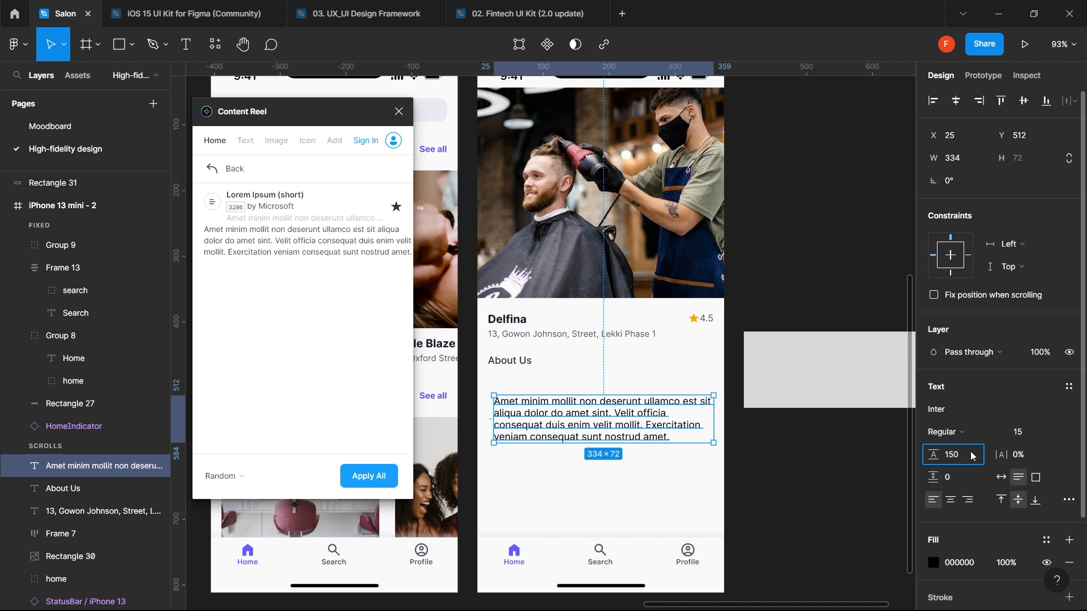
key(Return)
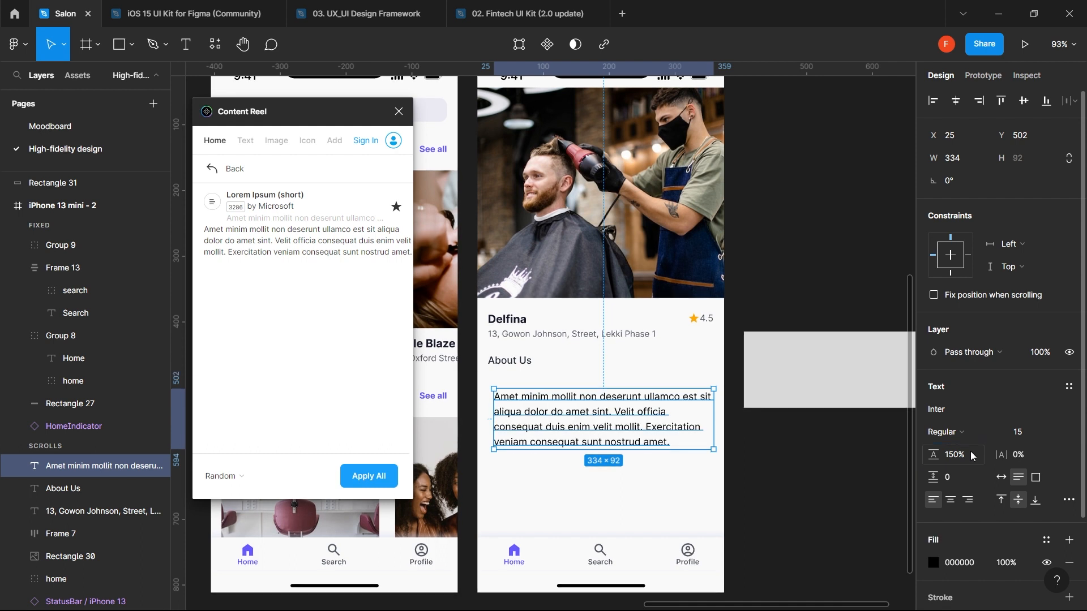
click(971, 456)
- Apply the Type black 4 colour style to the paragraph and align it under the heading
click(1049, 540)
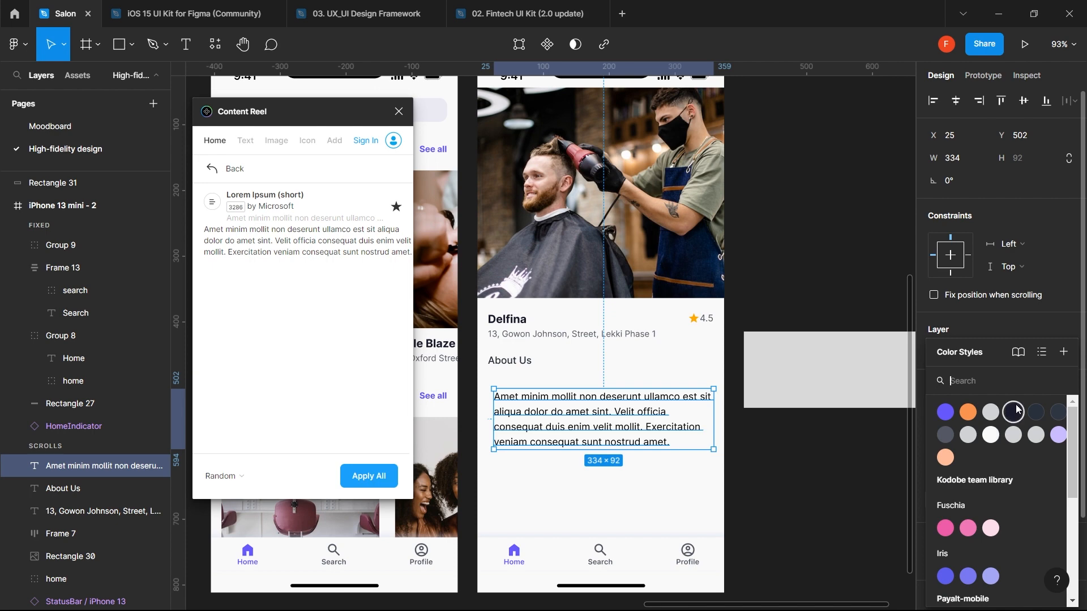
click(1036, 413)
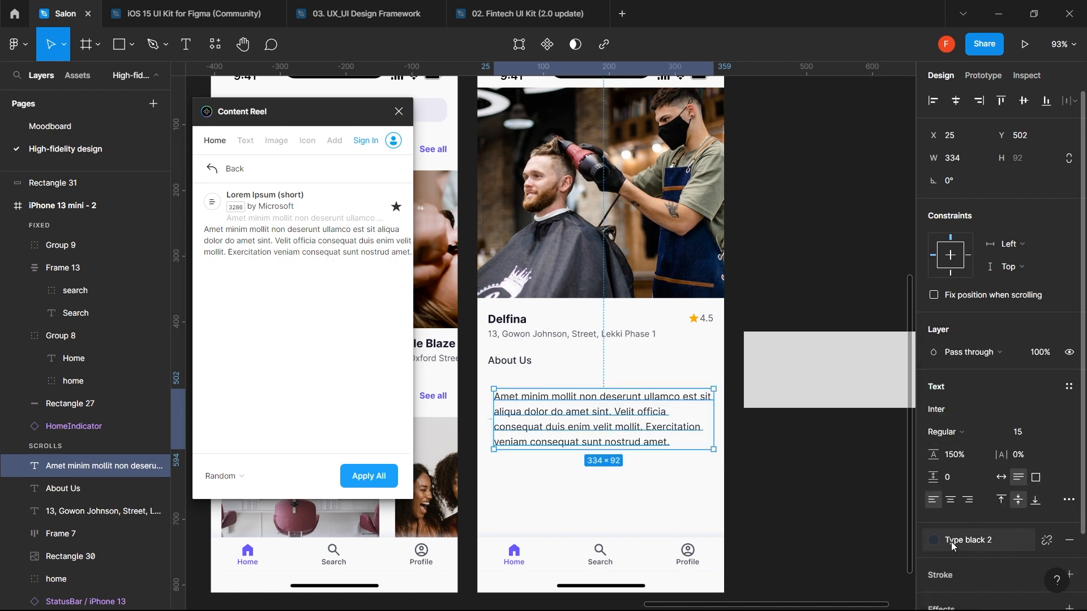
click(933, 541)
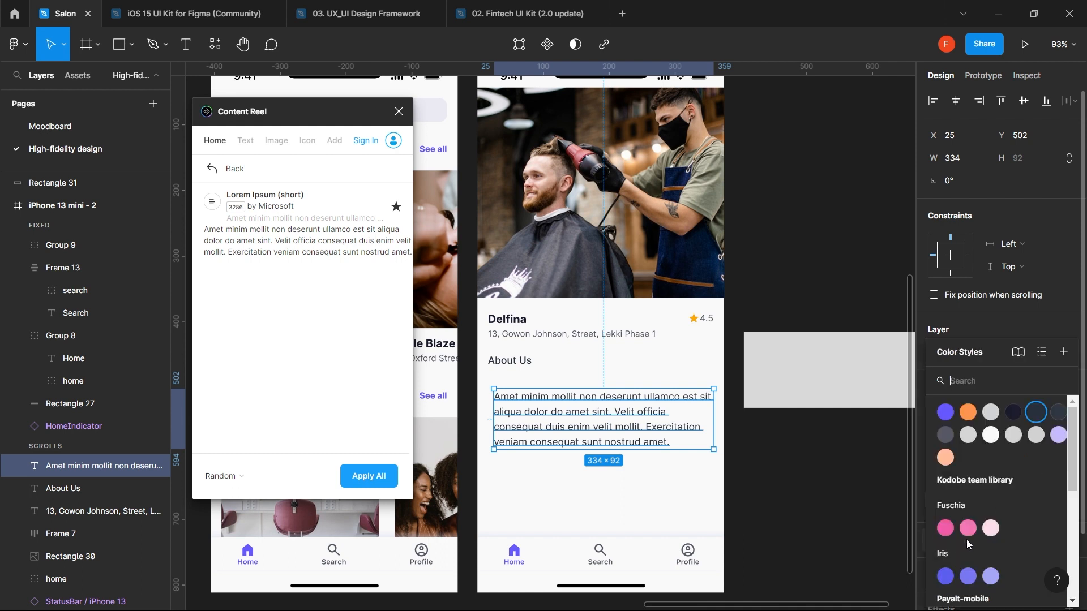
click(1062, 419)
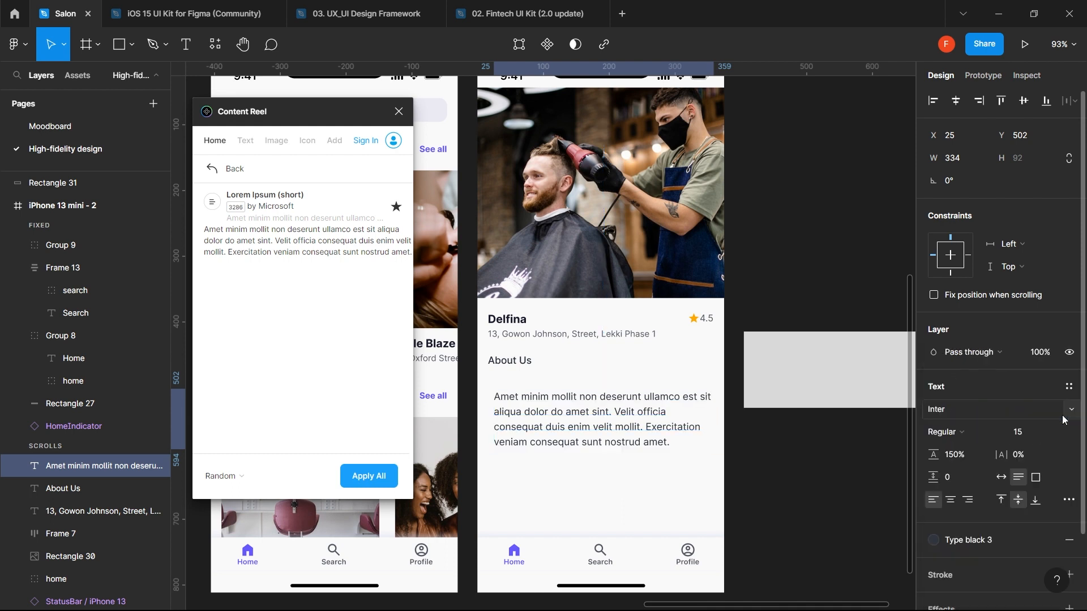
click(934, 540)
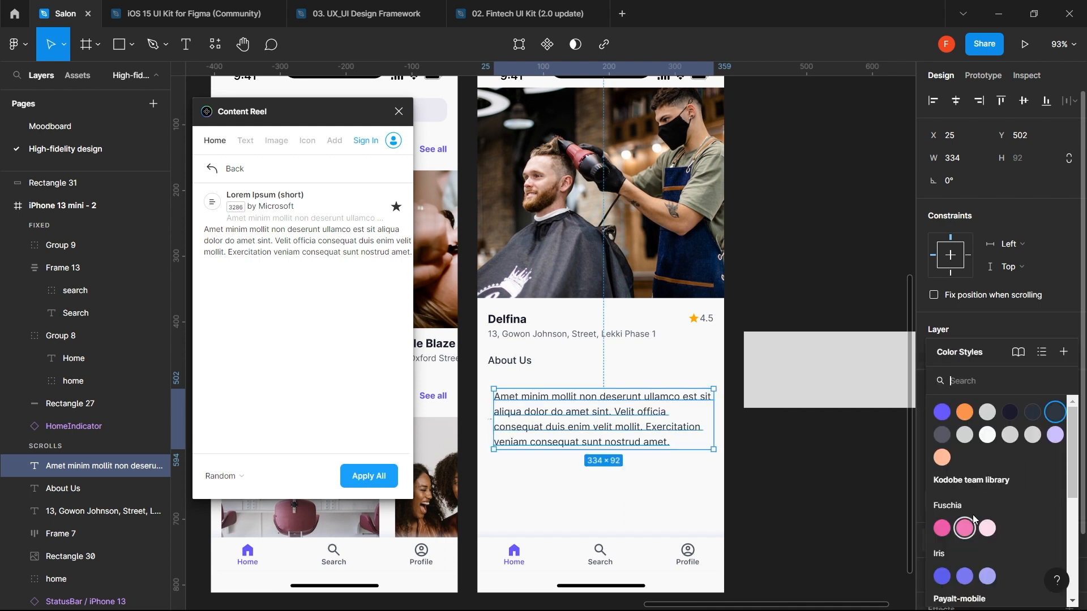
click(944, 439)
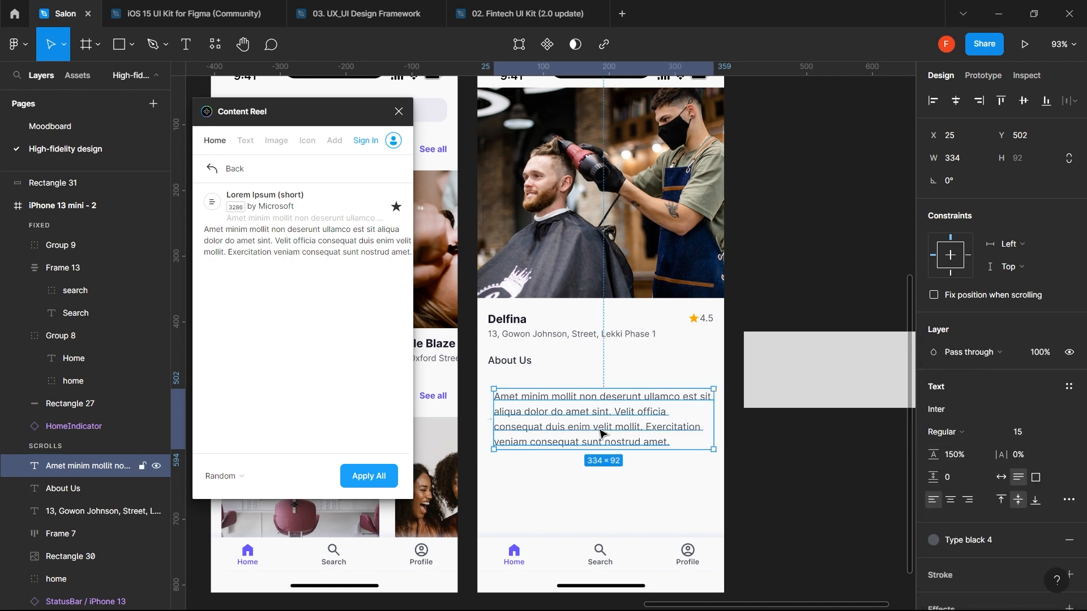
drag(597, 426, 591, 415)
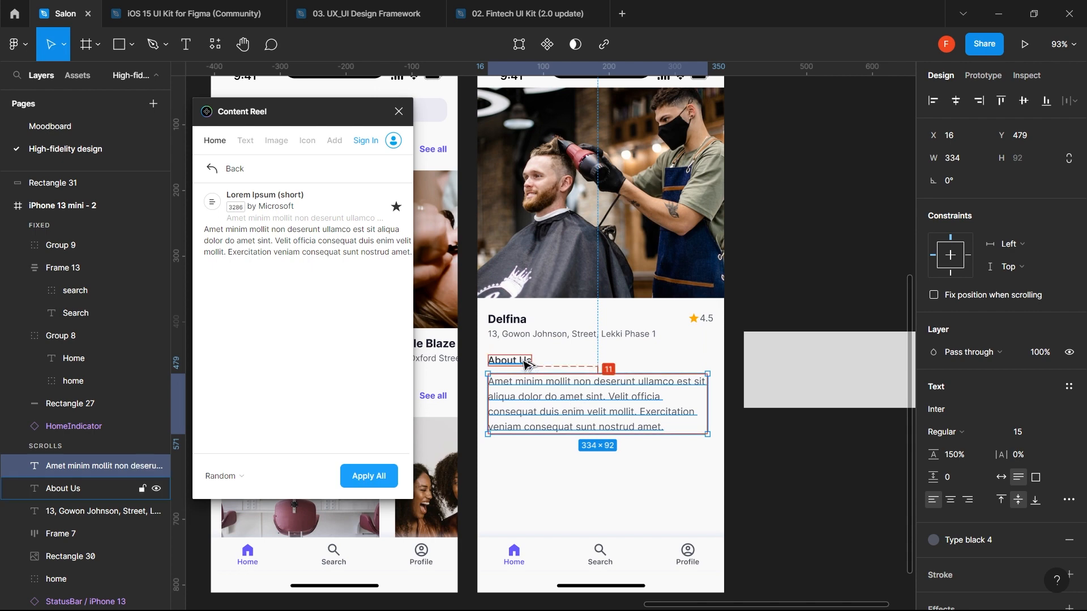
- Nudge the paragraph up and widen its text box toward 343 px
key(Up)
key(Up)
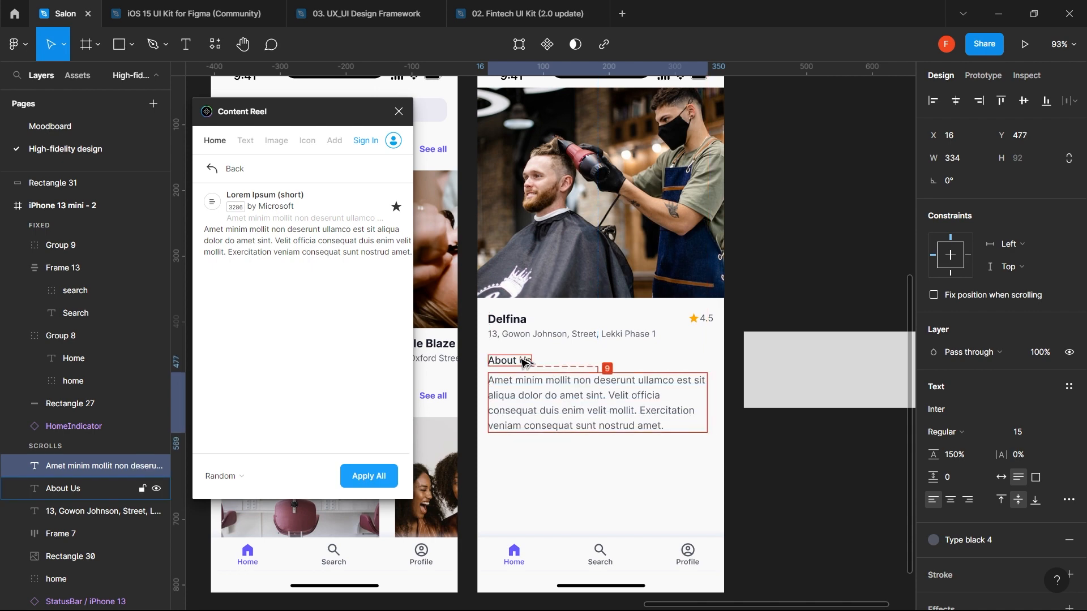
key(Up)
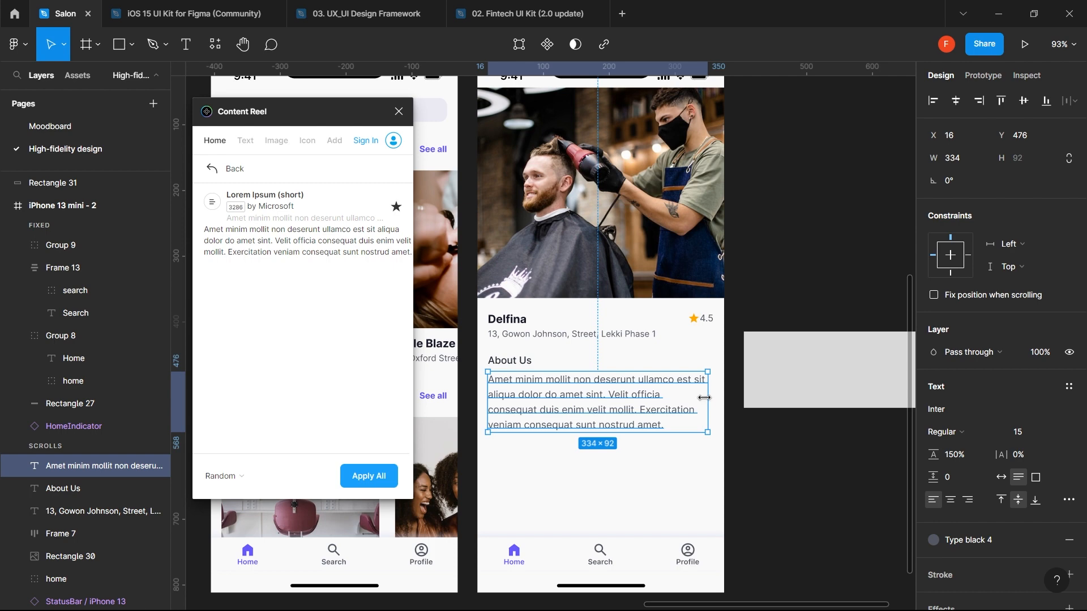
drag(704, 398, 712, 397)
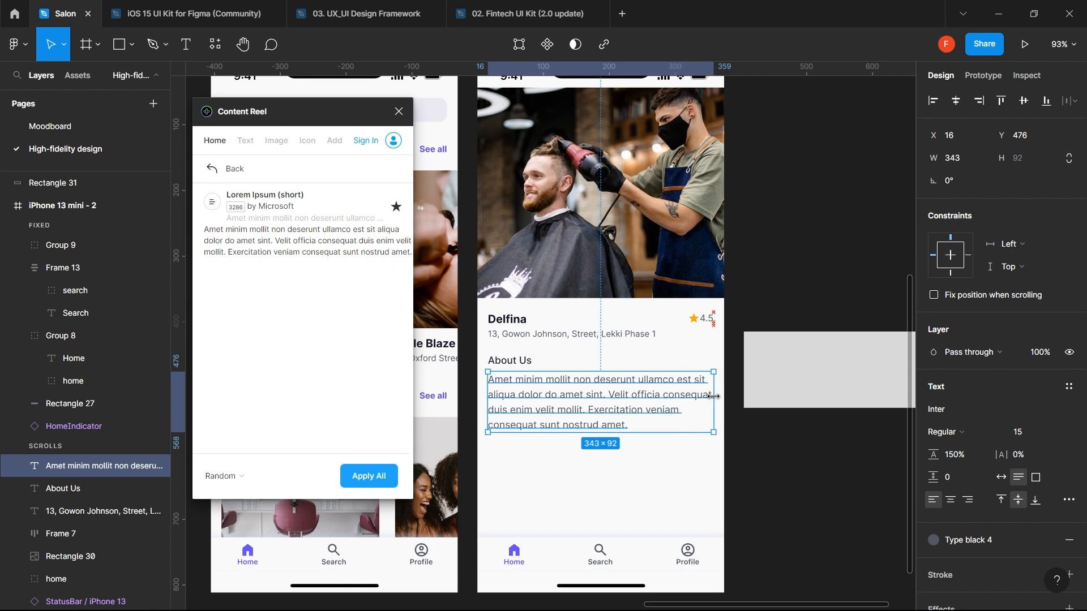
click(641, 474)
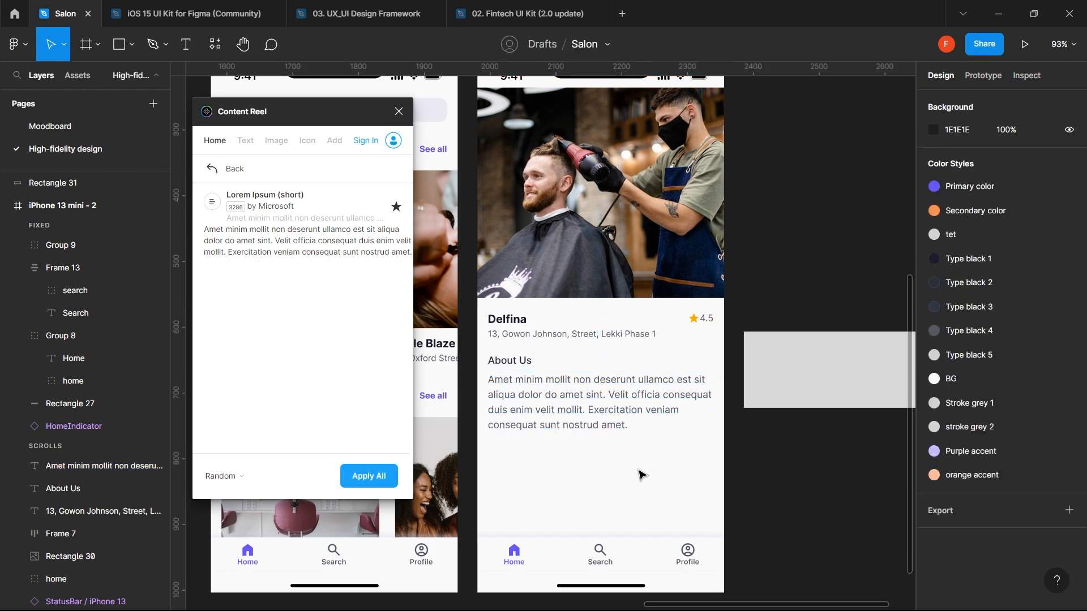
scroll(642, 475, down, 3)
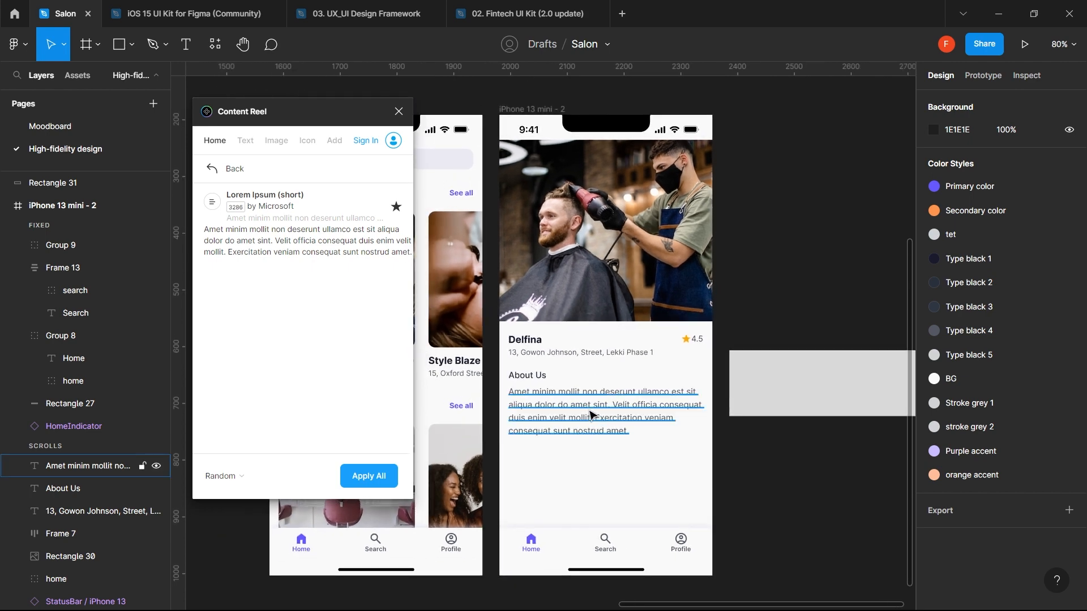
- Set the paragraph font size to 13 px and nudge it closer to the heading
click(591, 416)
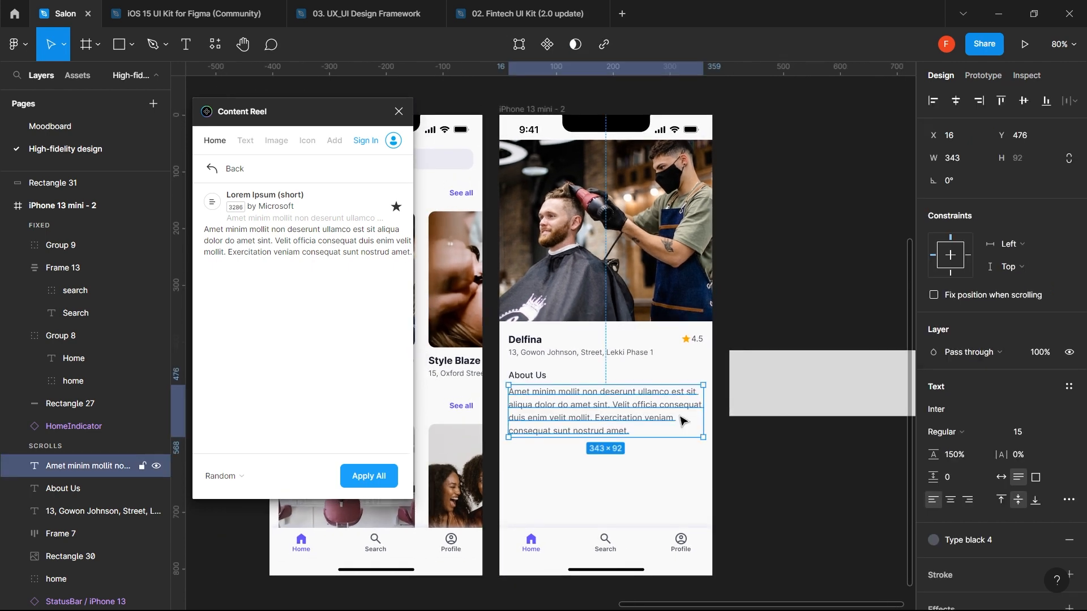
click(1027, 436)
text(13)
key(Return)
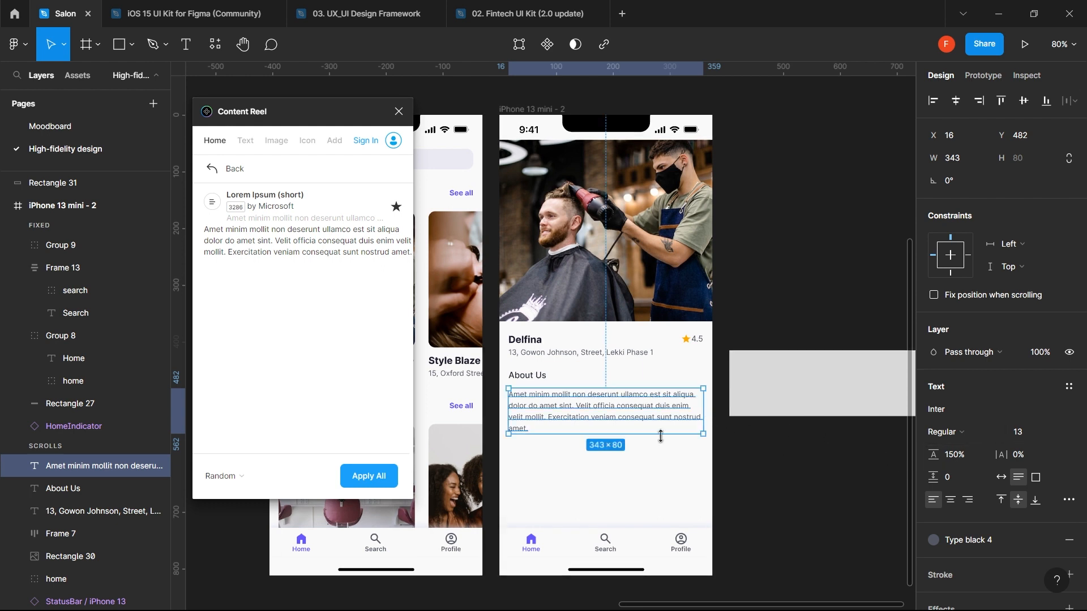
click(625, 480)
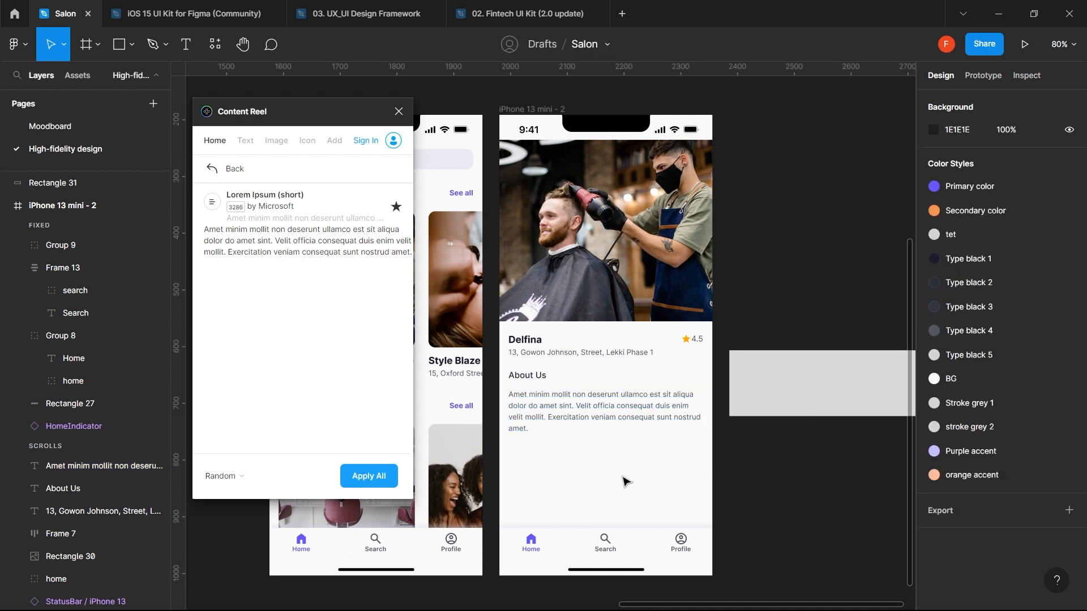
click(607, 419)
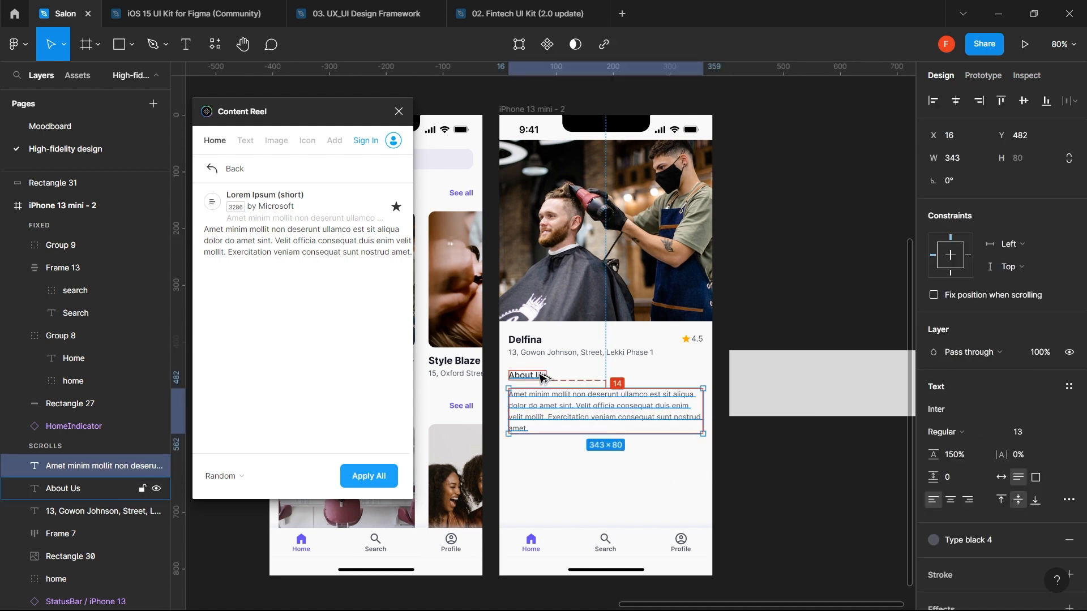
key(Up)
key(Up)
key(Up)
key(Up)
key(Up)
key(Up)
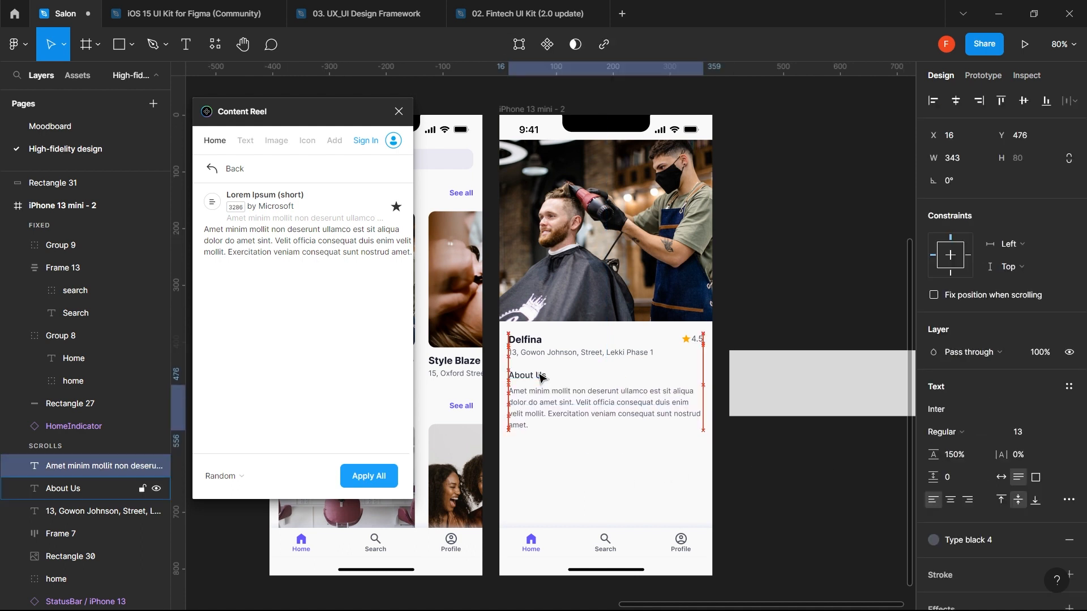
click(547, 450)
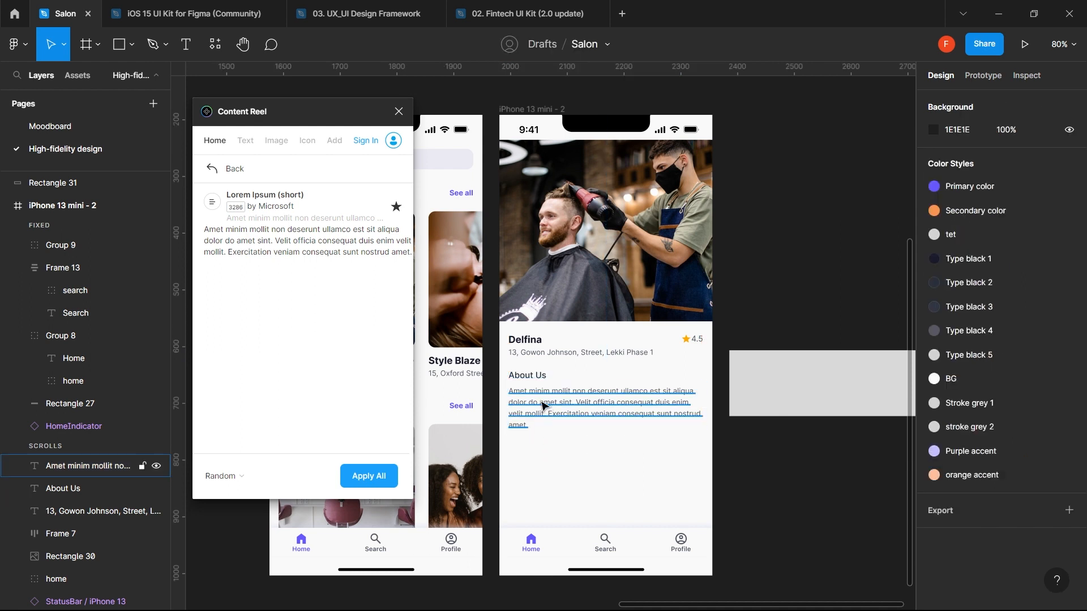
- Change the About Us heading weight from Medium to Semi Bold
click(537, 382)
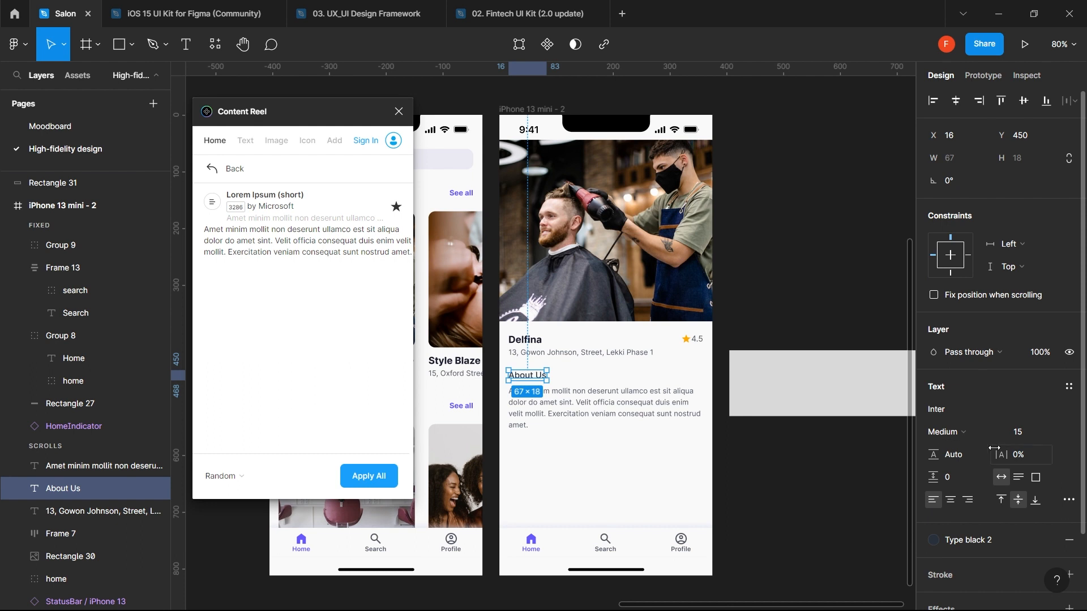
click(973, 434)
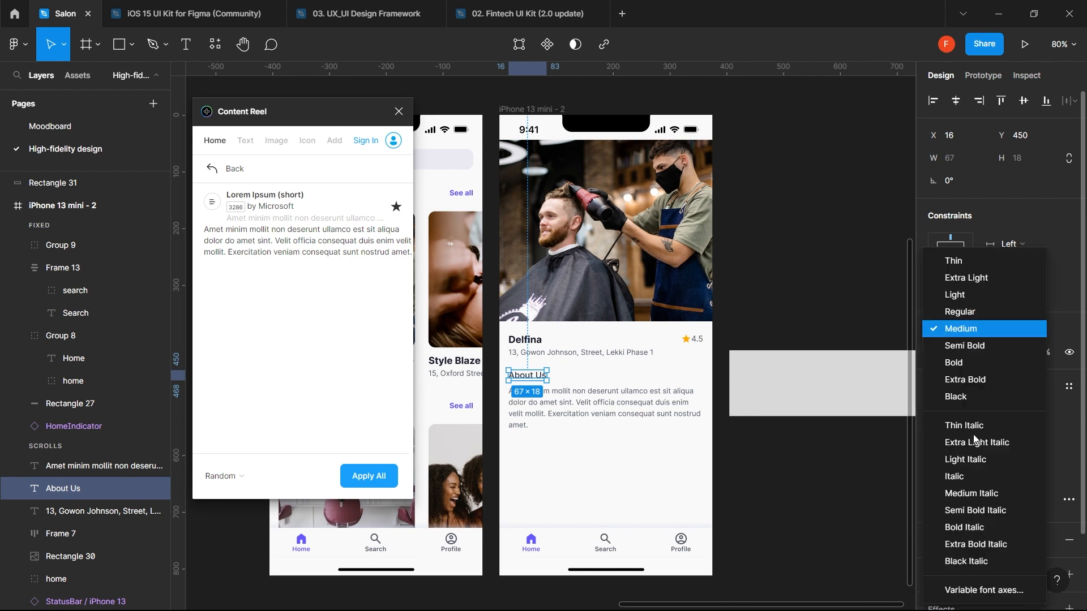
click(979, 351)
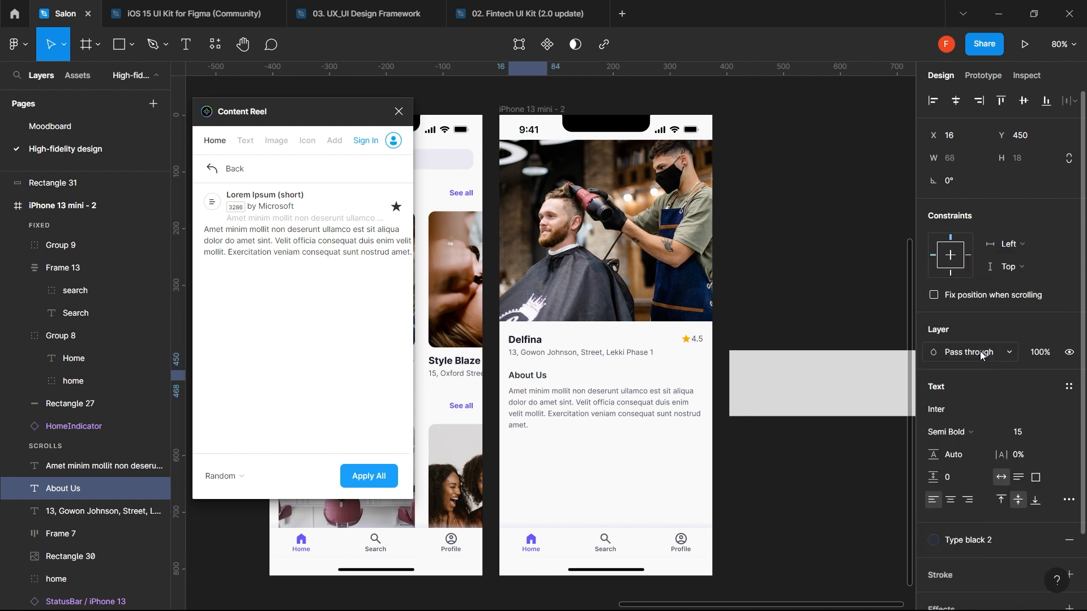
- Move the About Us heading and paragraph down together, paragraph ending at Y 484
click(662, 419)
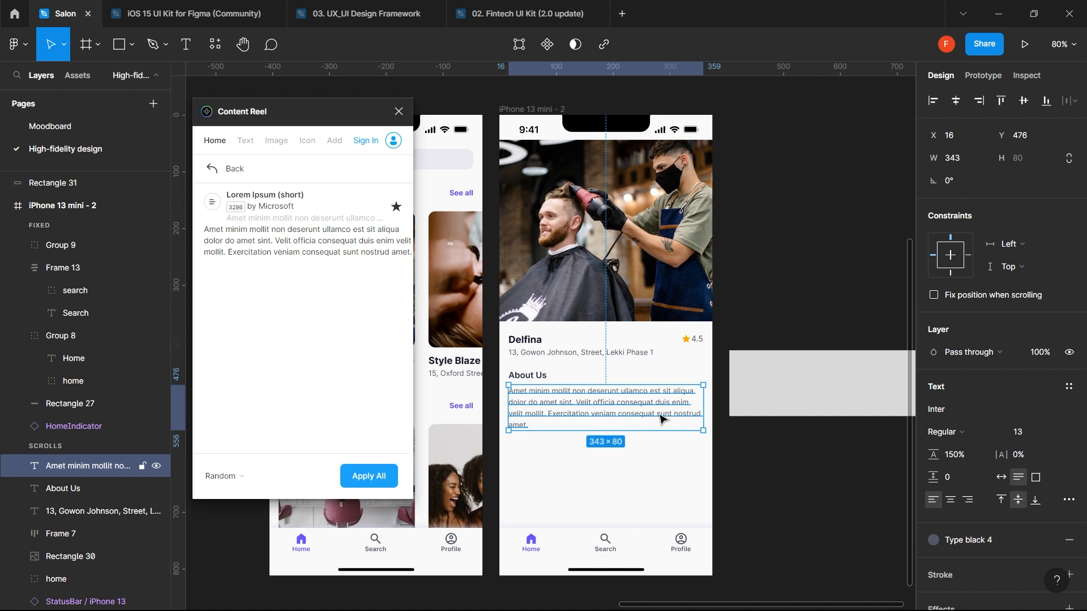
shift+click(535, 379)
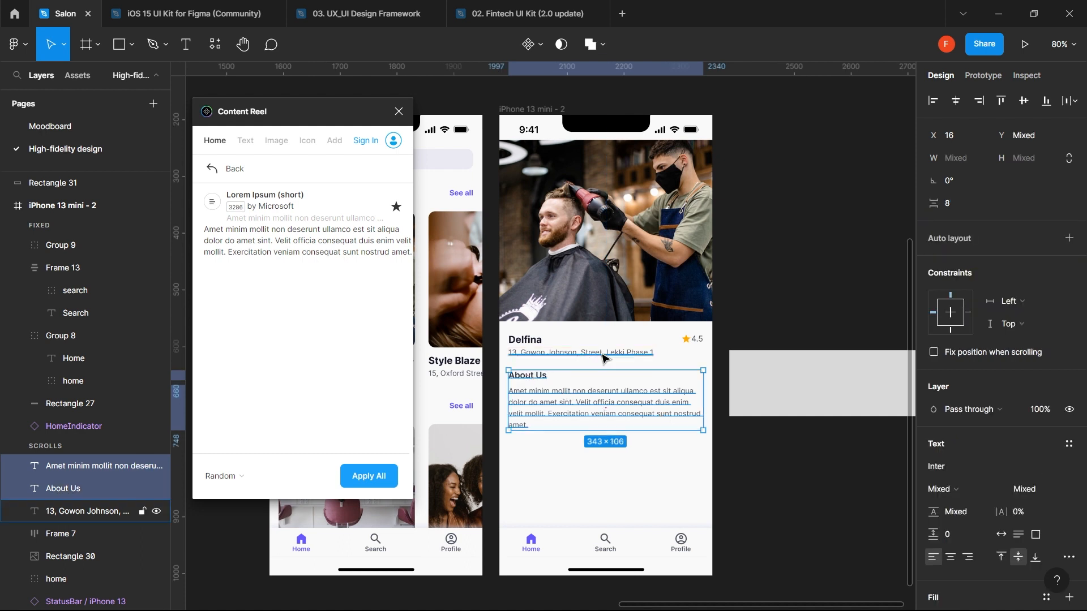
key(shift+Down)
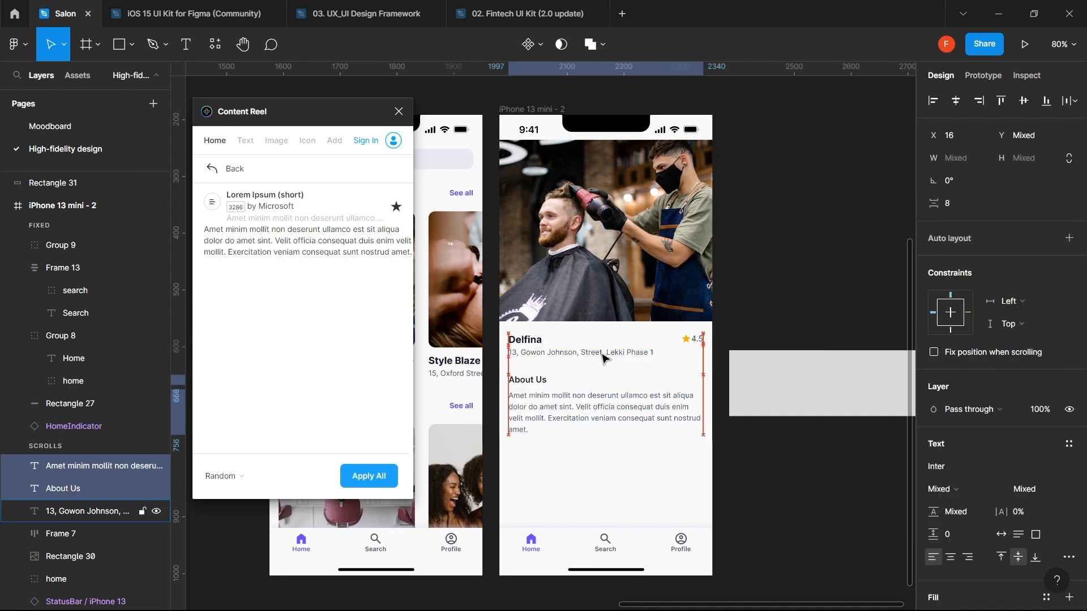
key(Up)
key(Up)
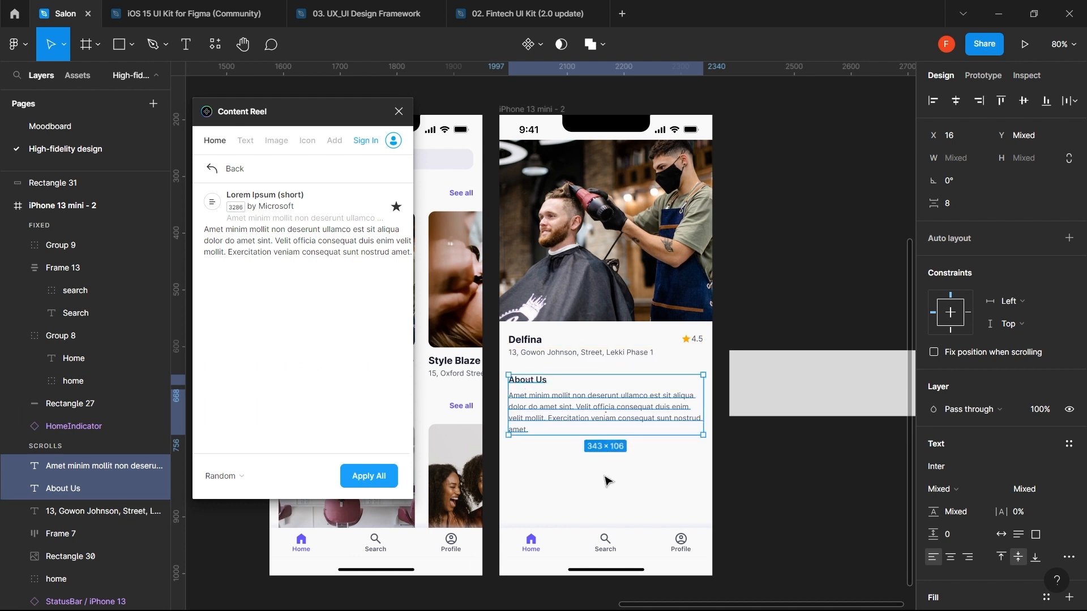
click(602, 498)
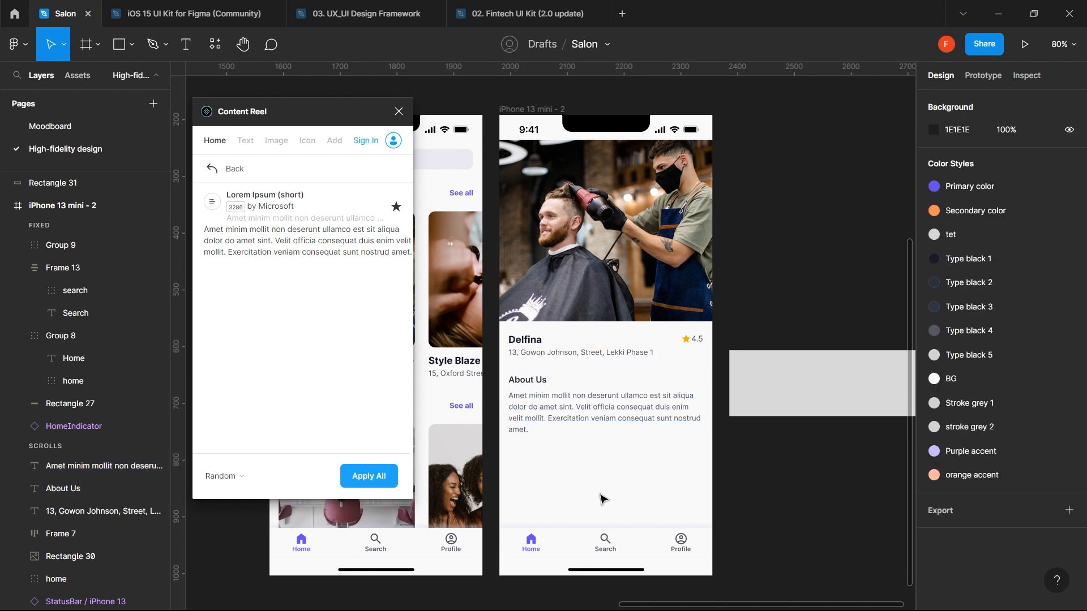
click(533, 380)
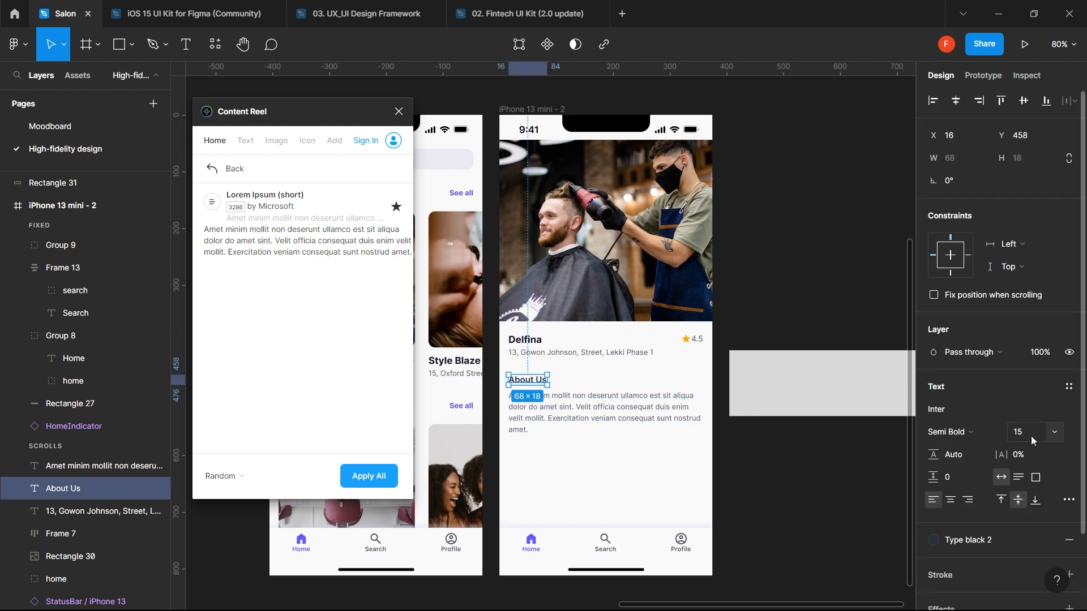
click(689, 471)
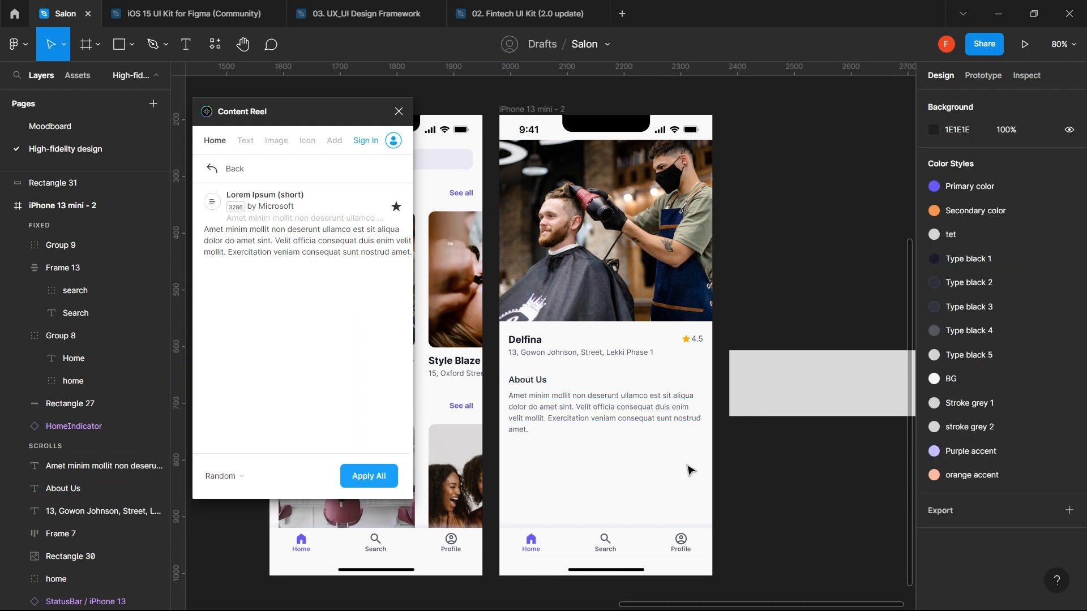
click(678, 416)
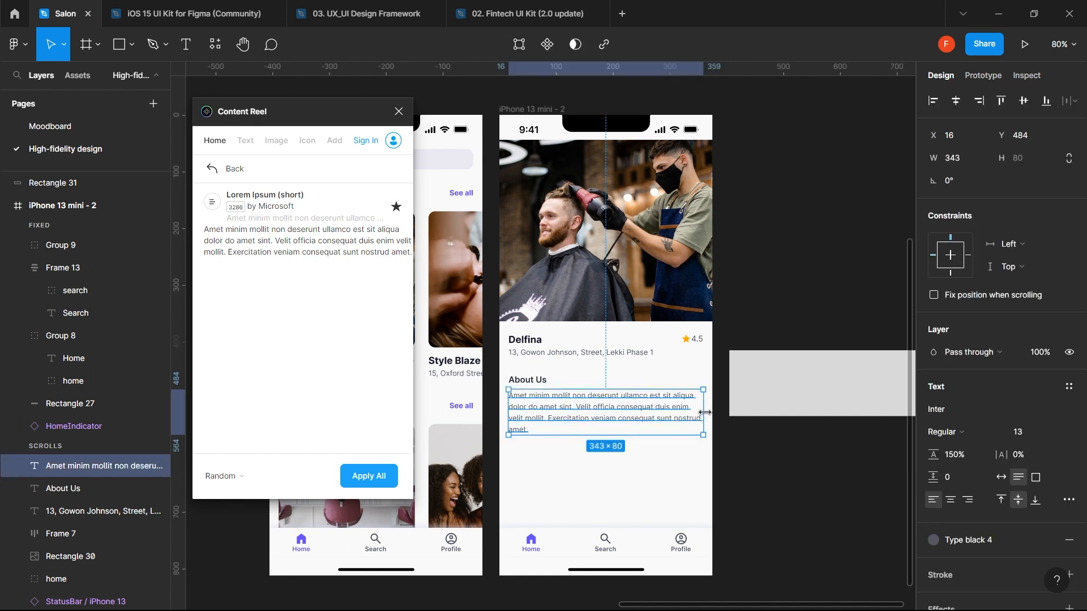
- Resize the About Us body text to 343 px wide and fine-tune its position with the heading
drag(705, 413, 700, 411)
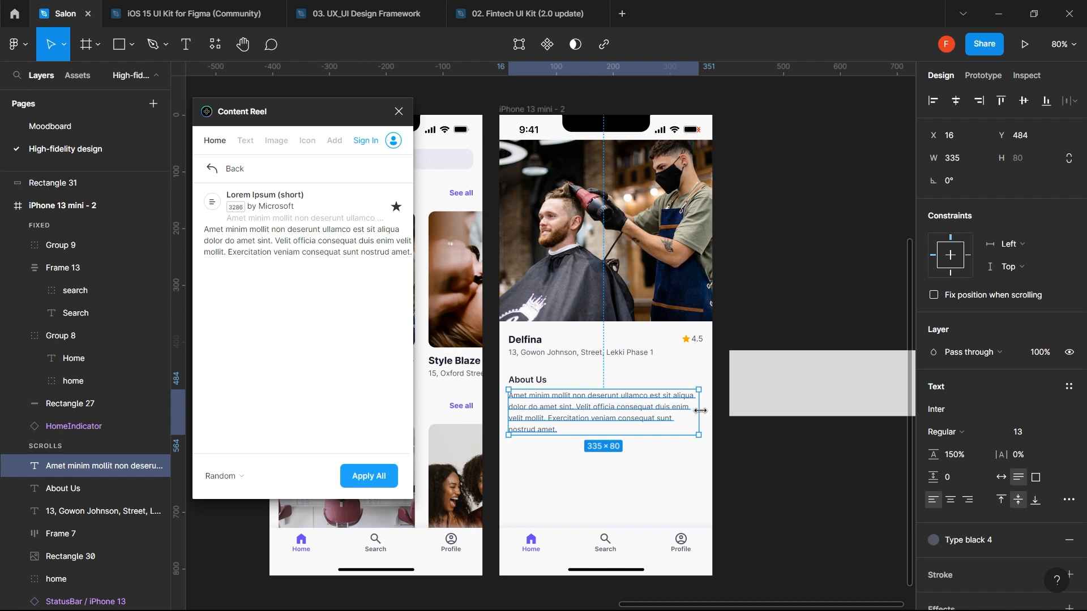
drag(702, 411, 697, 412)
click(595, 475)
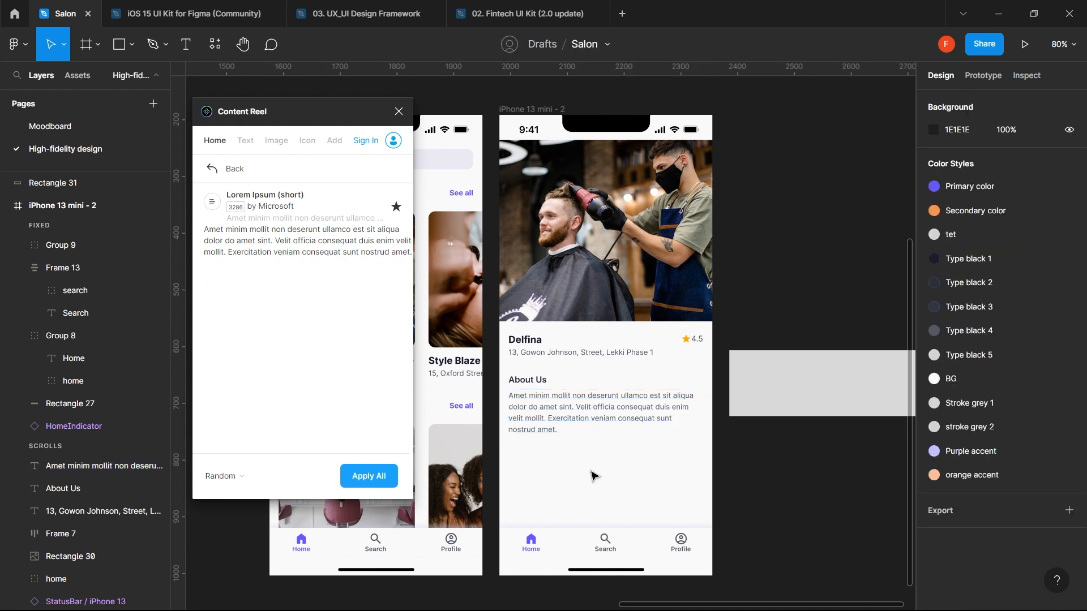
click(564, 410)
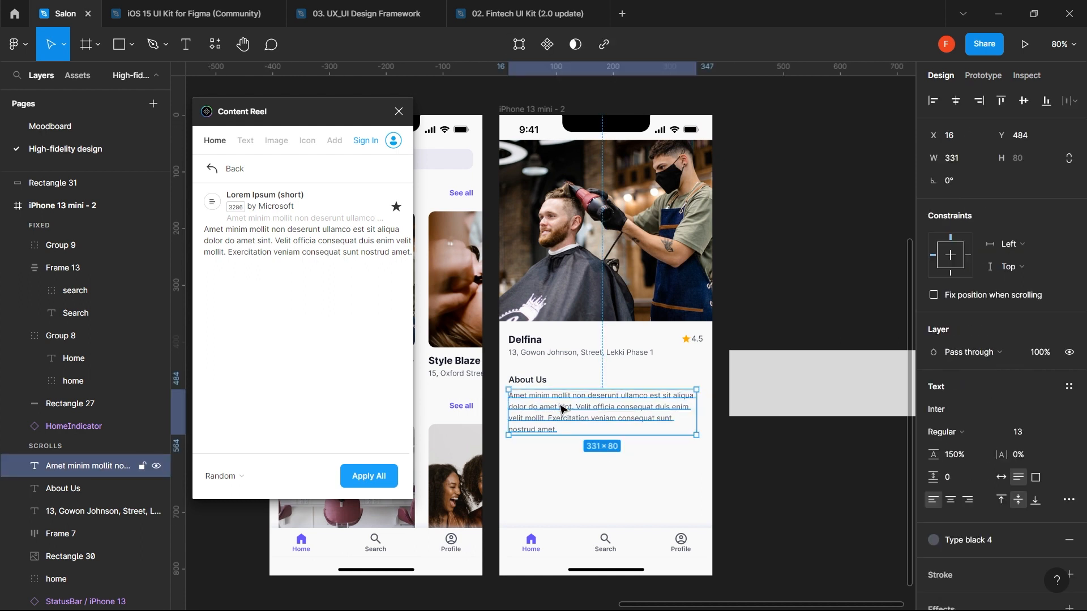
shift+click(542, 383)
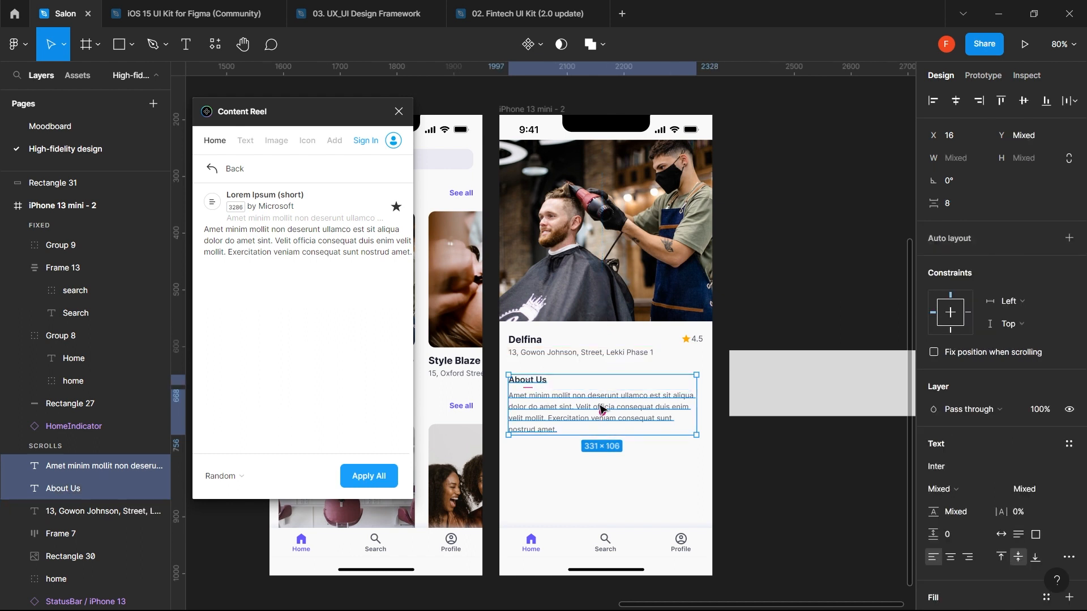
key(alt)
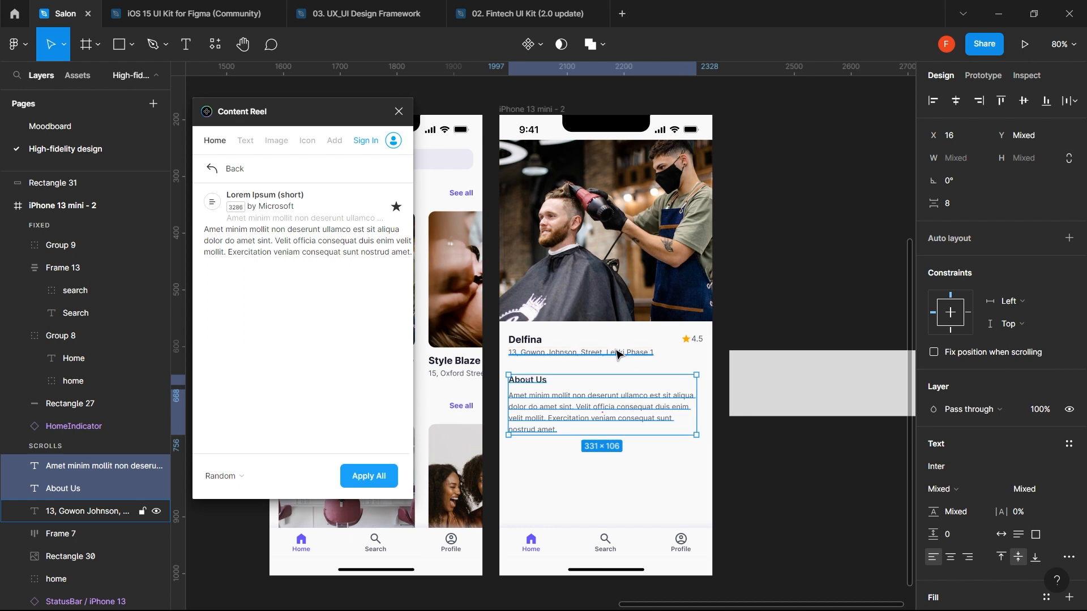
key(shift+Up)
key(Down)
key(Down)
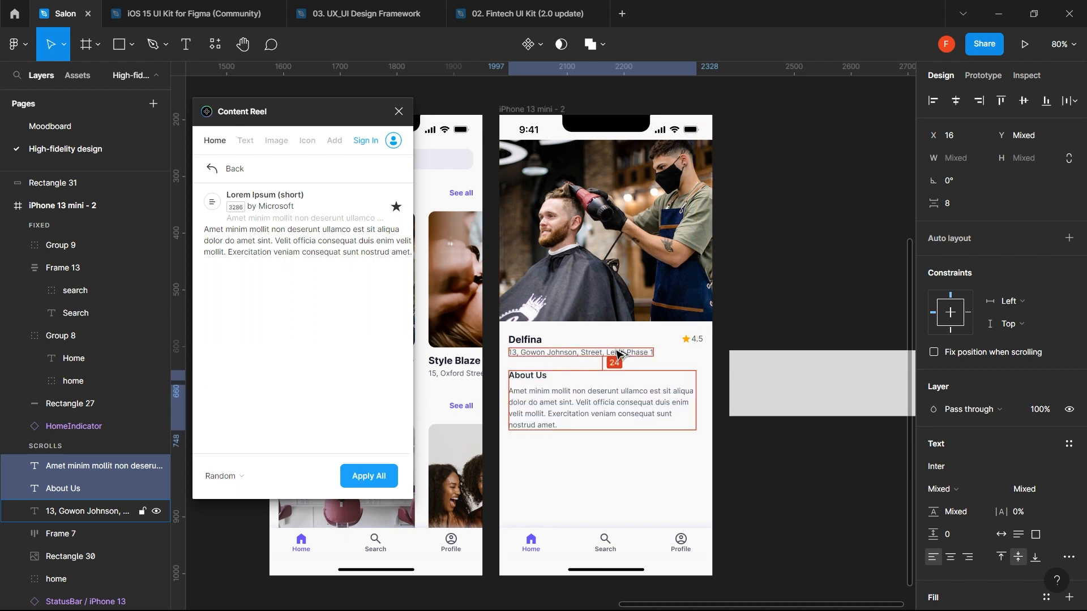
click(610, 477)
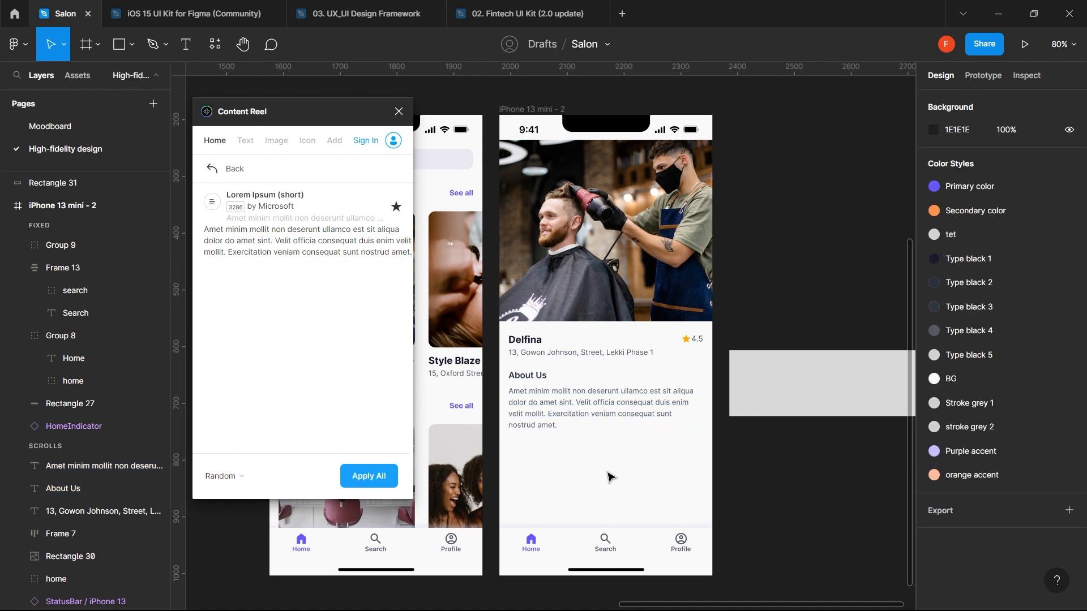
key(ctrl+z)
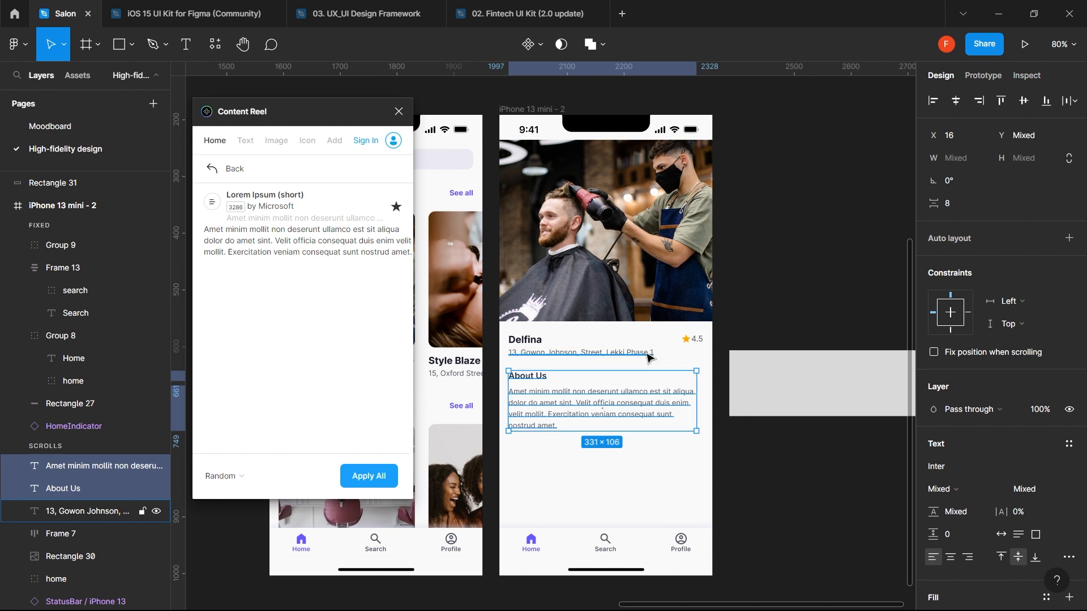
key(Up)
key(Up)
key(Up)
key(shift+Down)
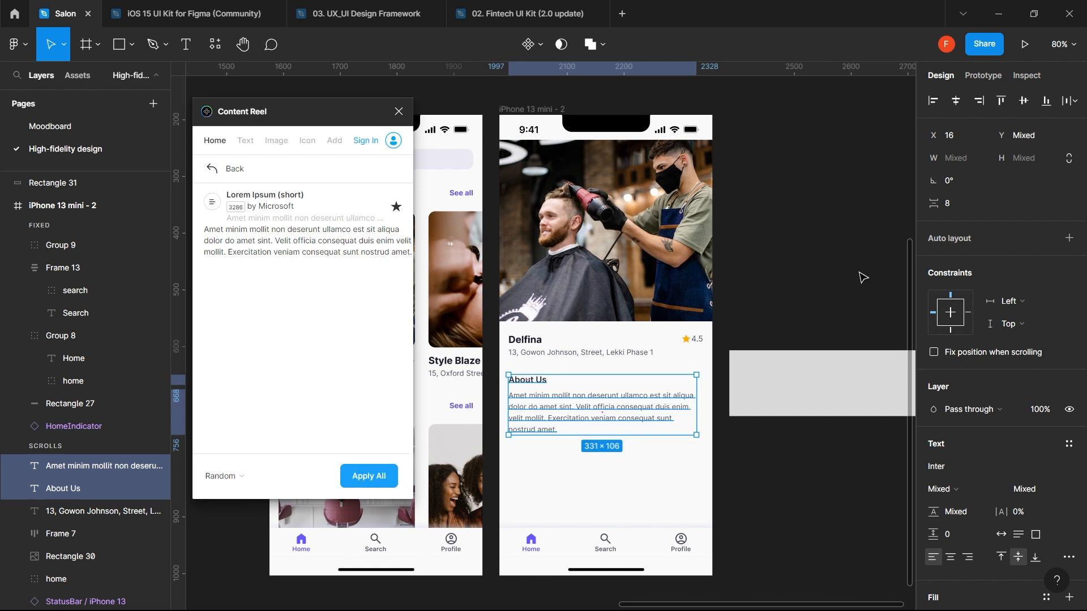
- Wrap About Us and address-plus-rating in auto layout, nest both with 32 gap, move lower
key(shift+a)
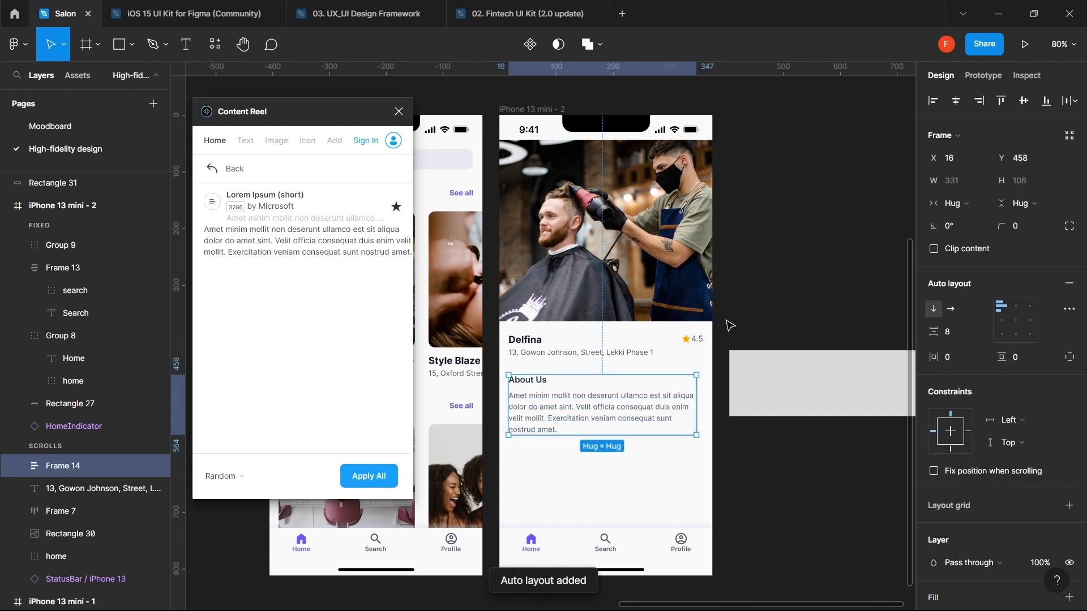
click(640, 356)
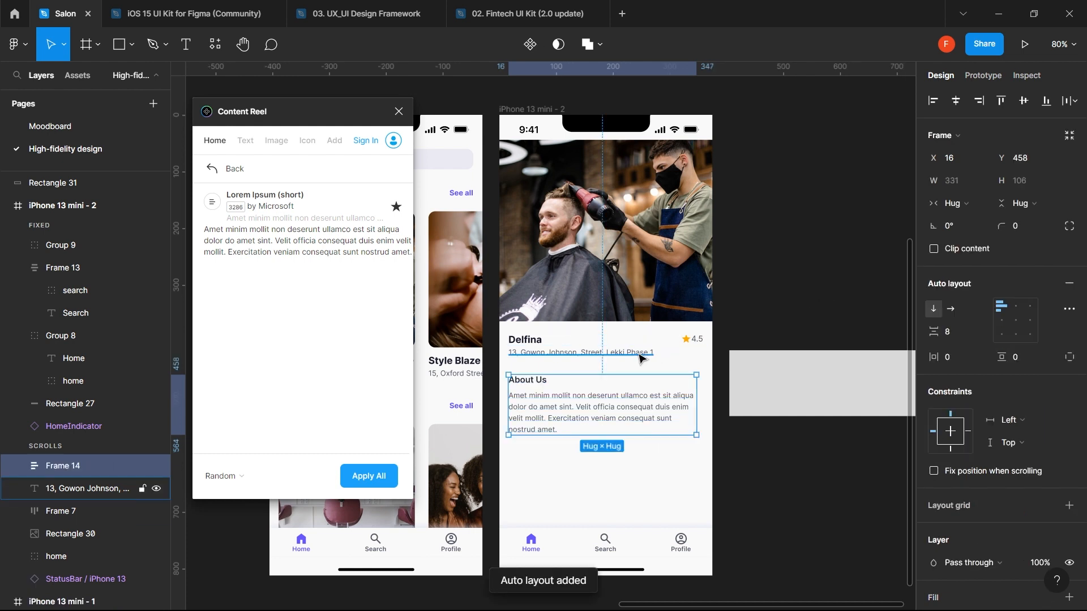
shift+click(698, 342)
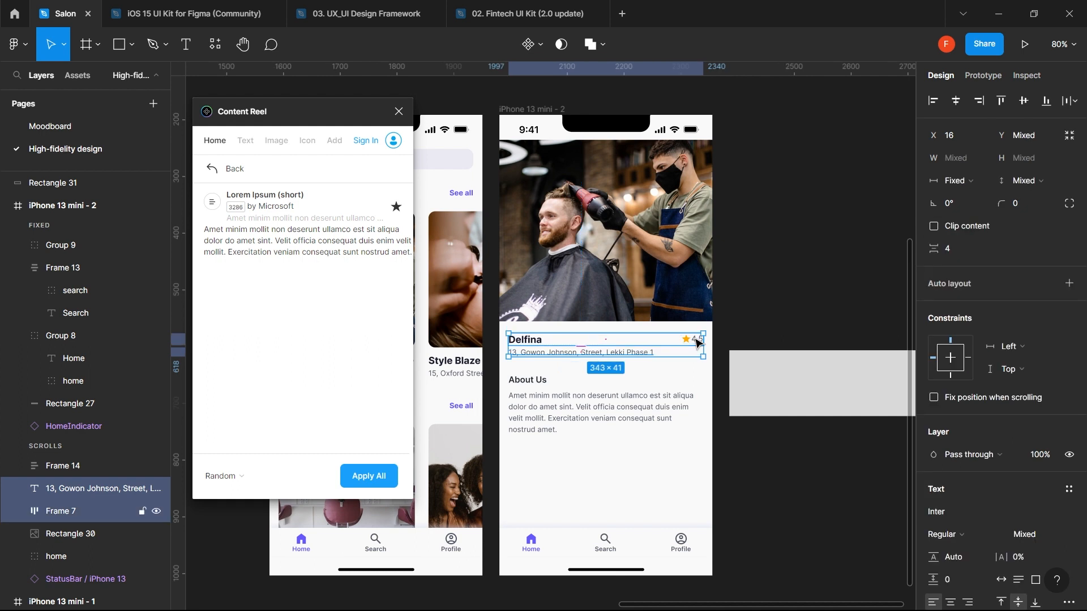
key(shift+a)
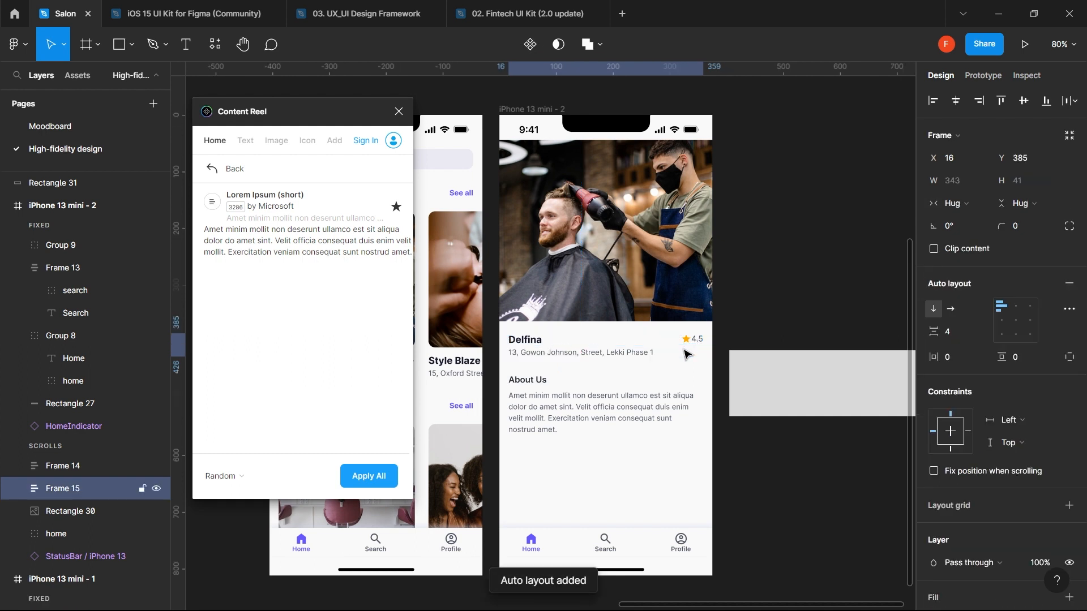
shift+click(592, 408)
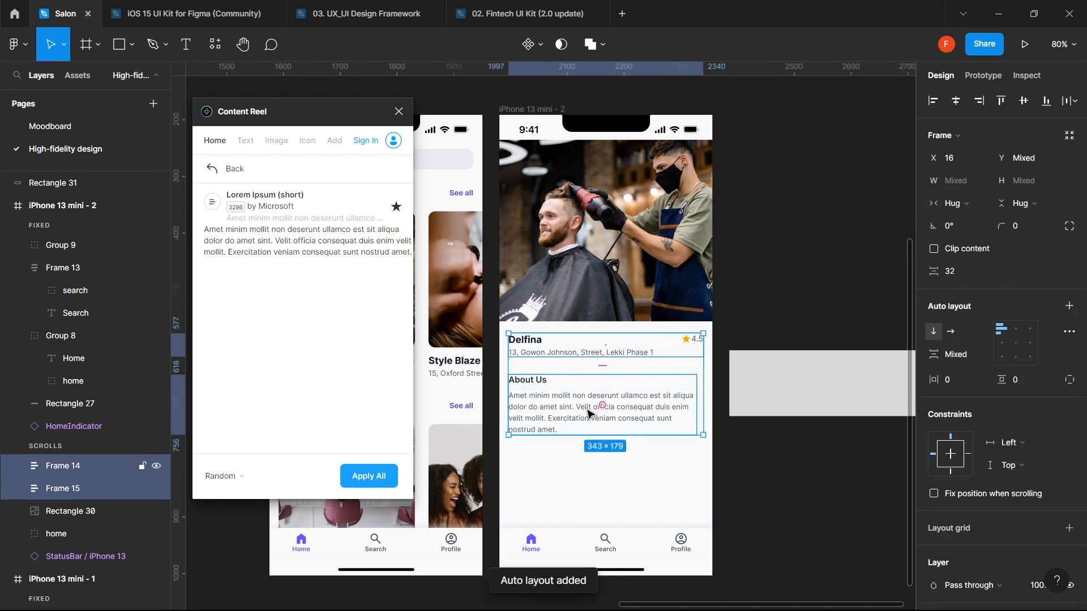
key(shift+a)
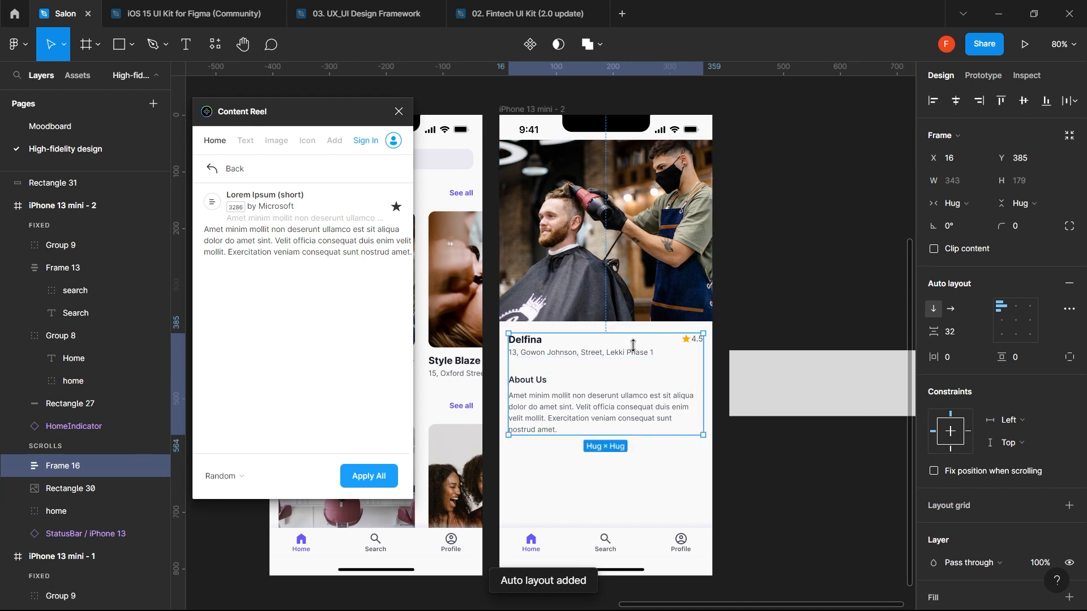
drag(617, 417, 616, 457)
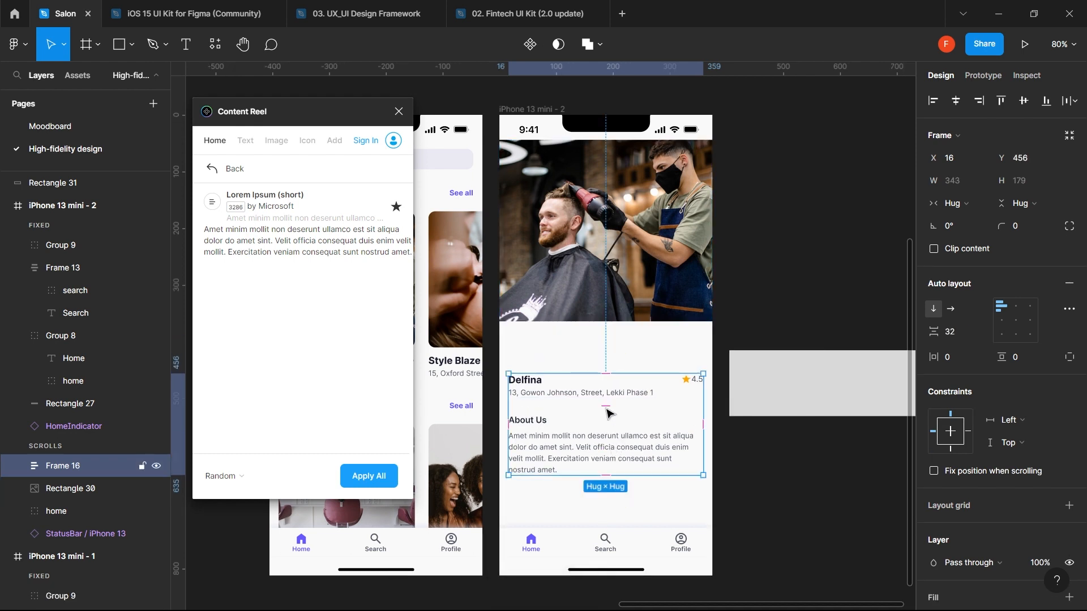
click(625, 266)
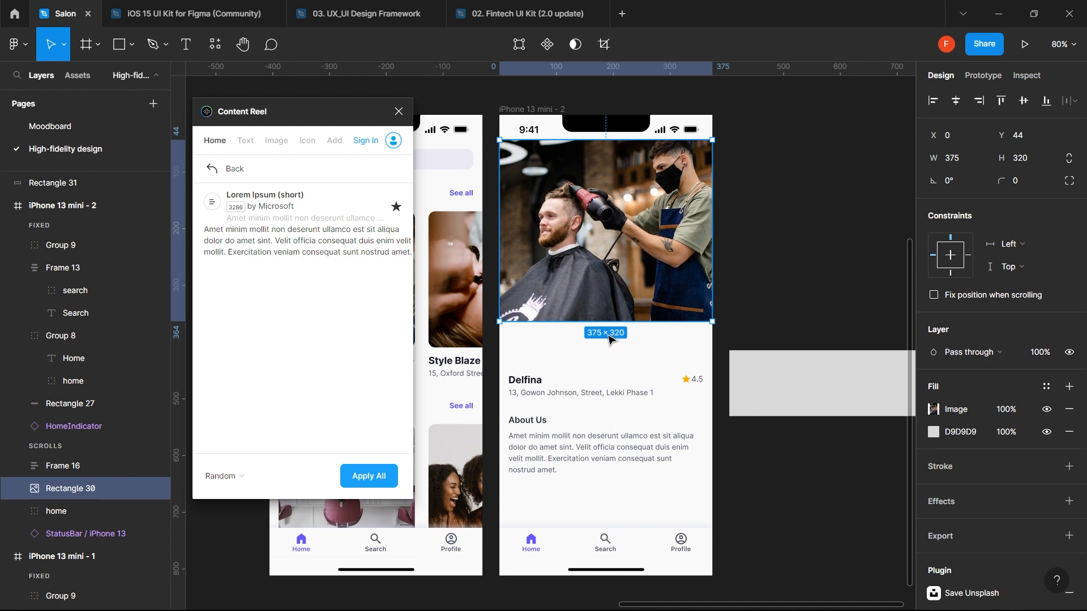
- Draw an 8 × 8 circle below the salon photo filled with the Primary color style
click(609, 356)
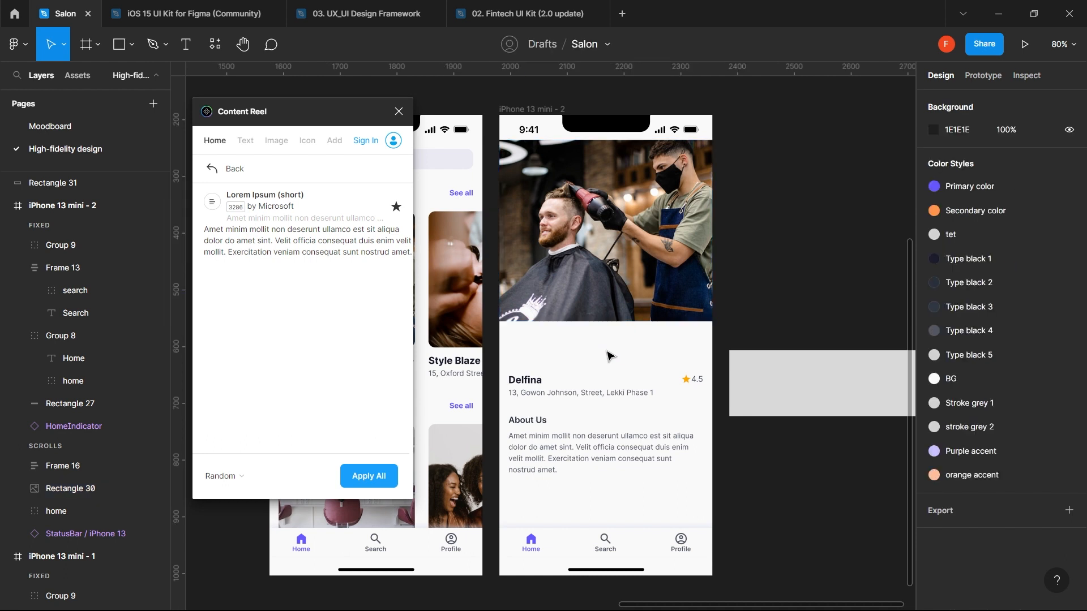
key(o)
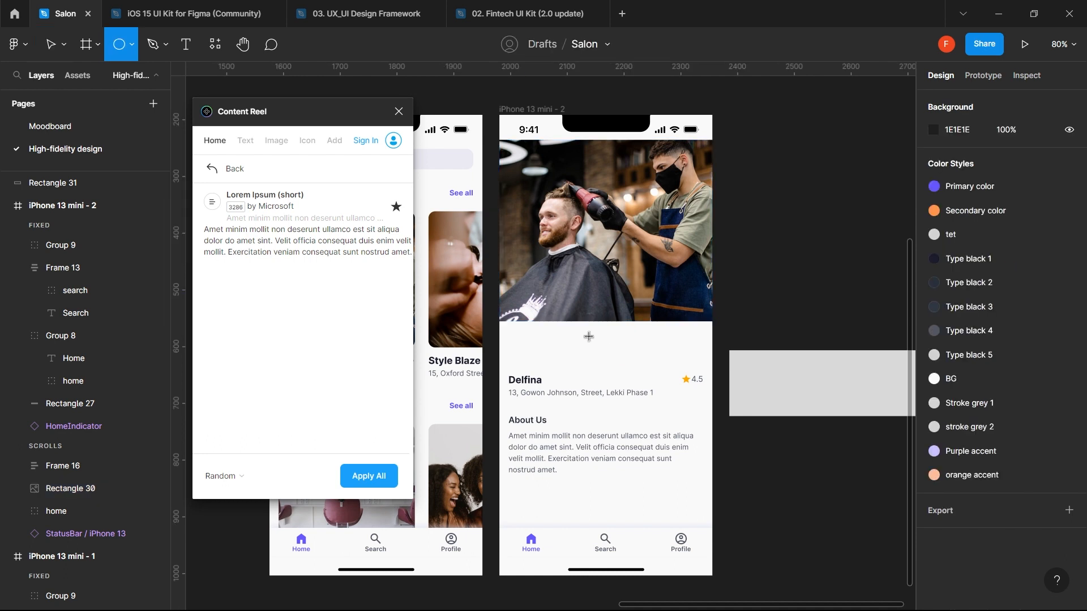
drag(588, 336, 594, 346)
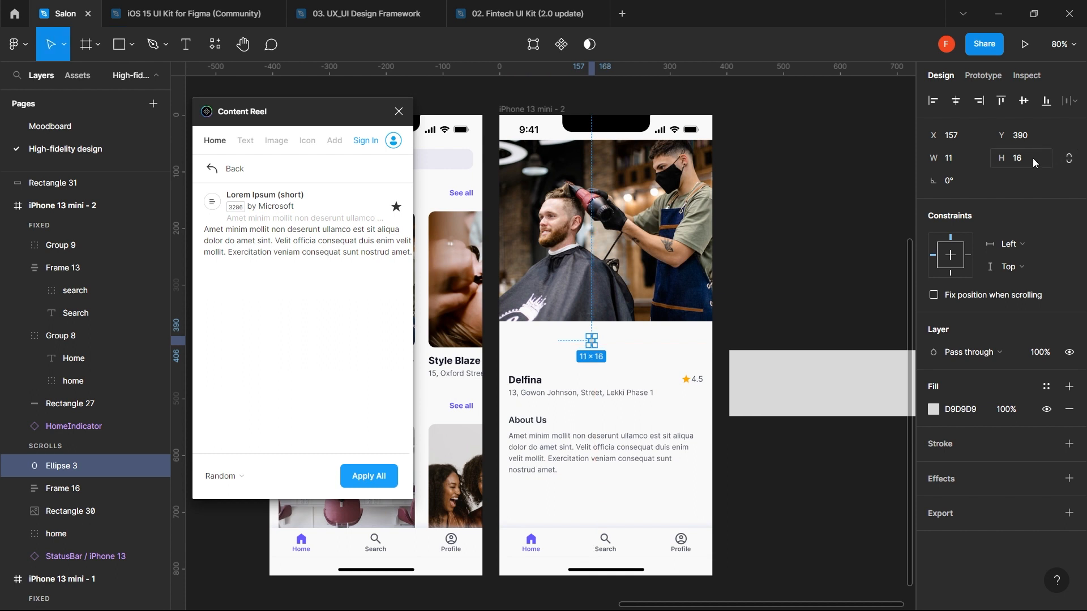
click(1029, 160)
text(8)
key(Return)
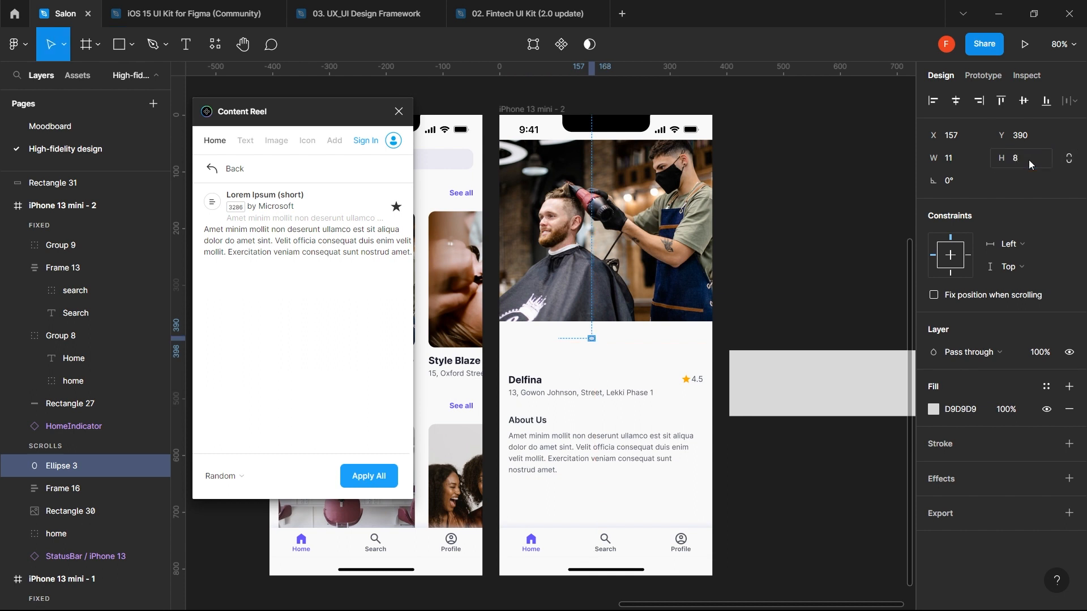
click(964, 159)
text(8)
key(Return)
scroll(638, 352, up, 3)
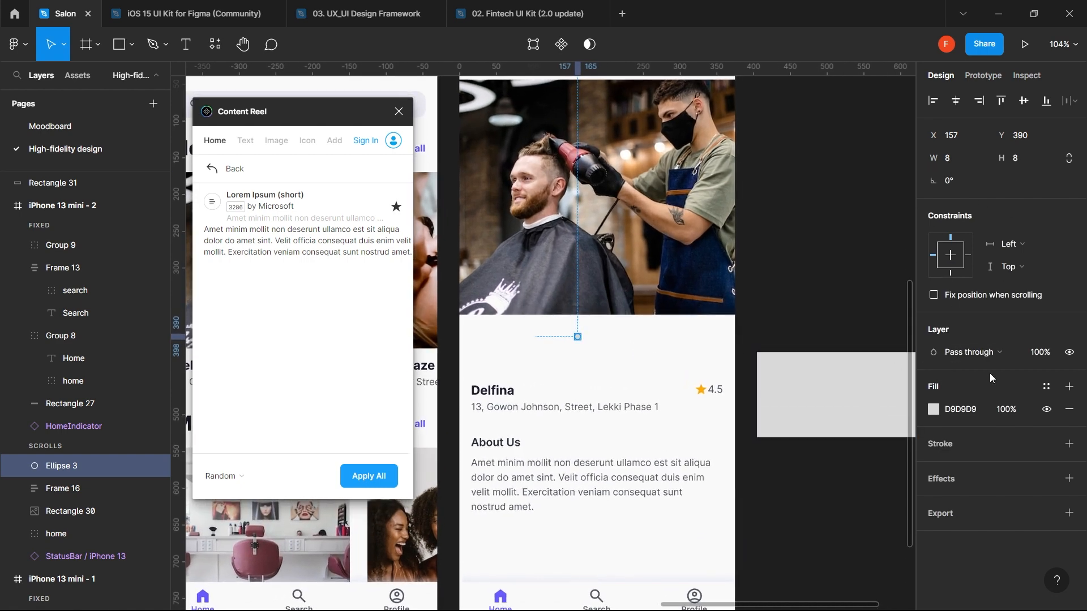
click(1050, 391)
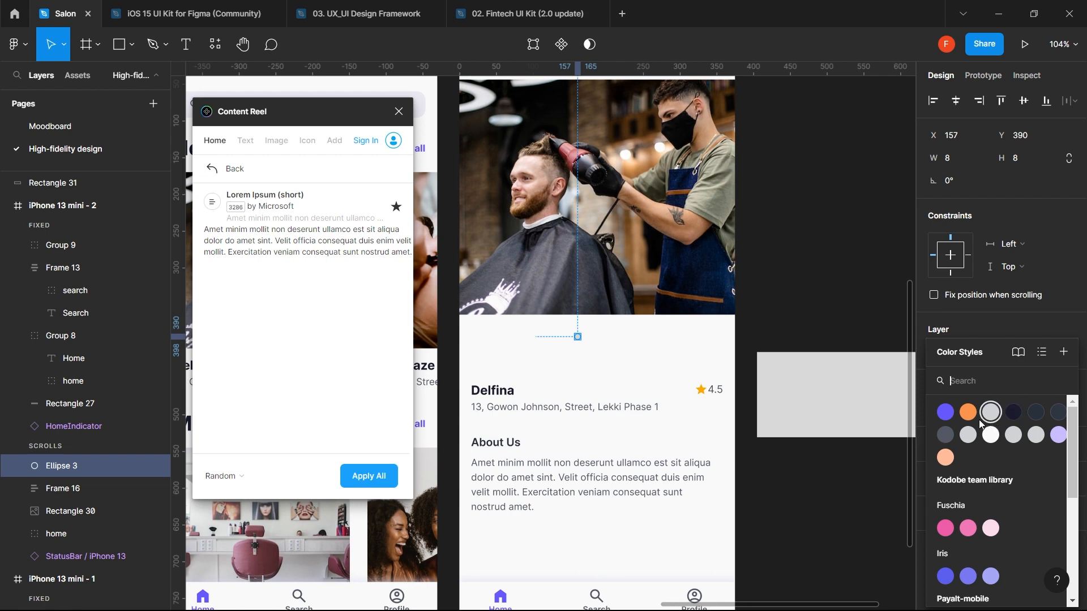
click(950, 417)
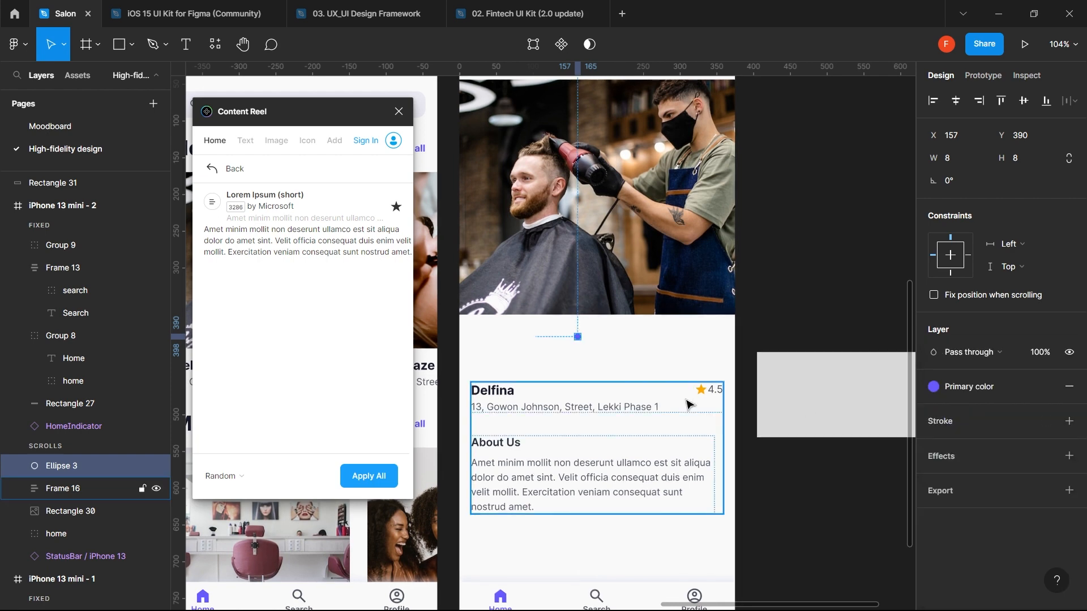
- Duplicate the dot twice to the right, colouring the copies Stroke grey 1
drag(577, 337, 590, 343)
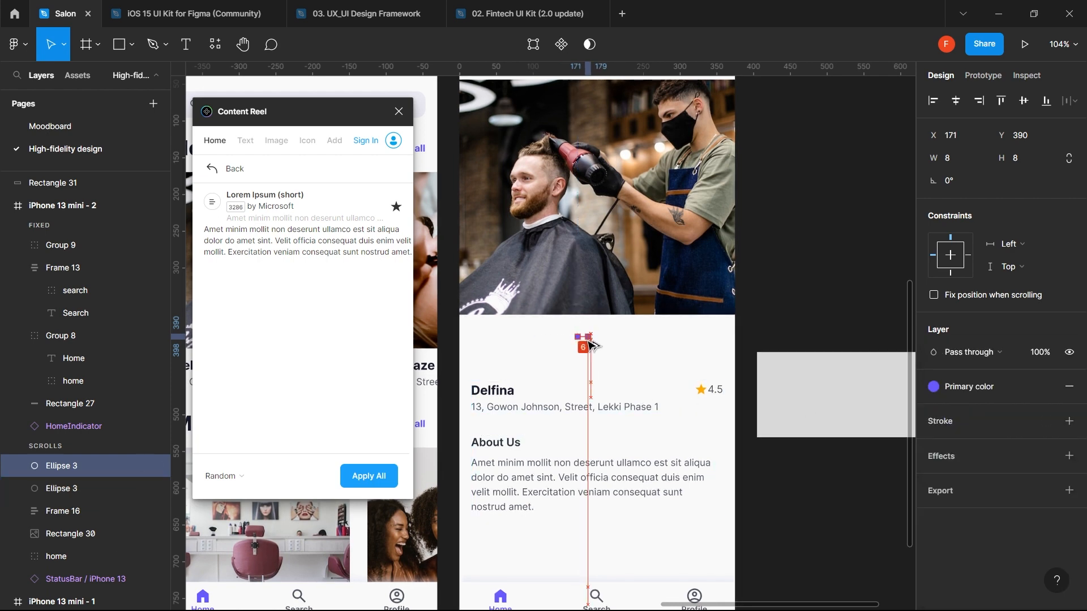
click(1017, 383)
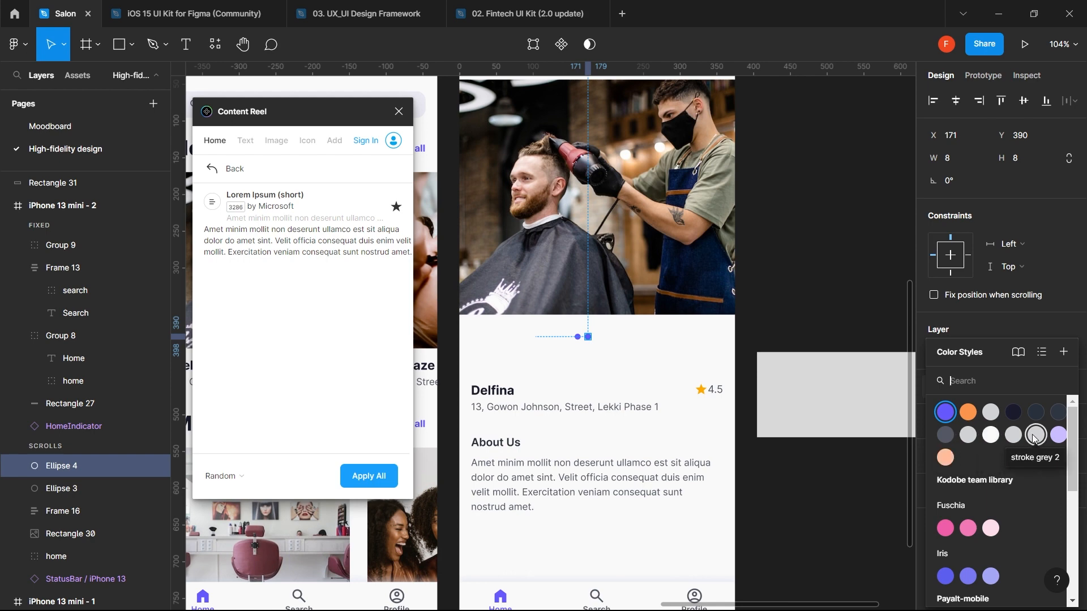
click(1011, 435)
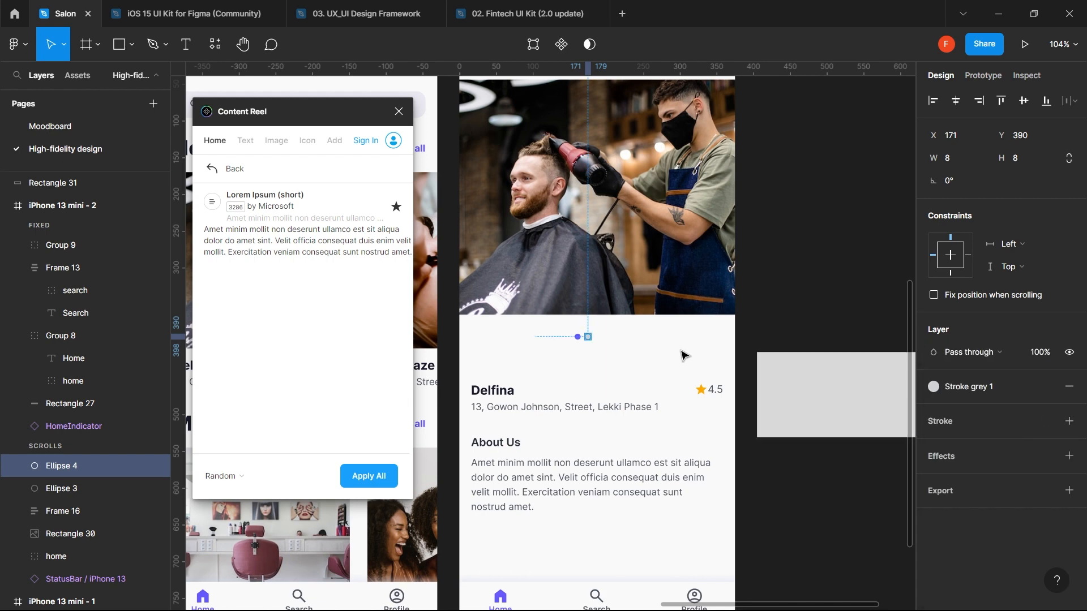
key(Escape)
alt+drag(587, 337, 601, 336)
key(Escape)
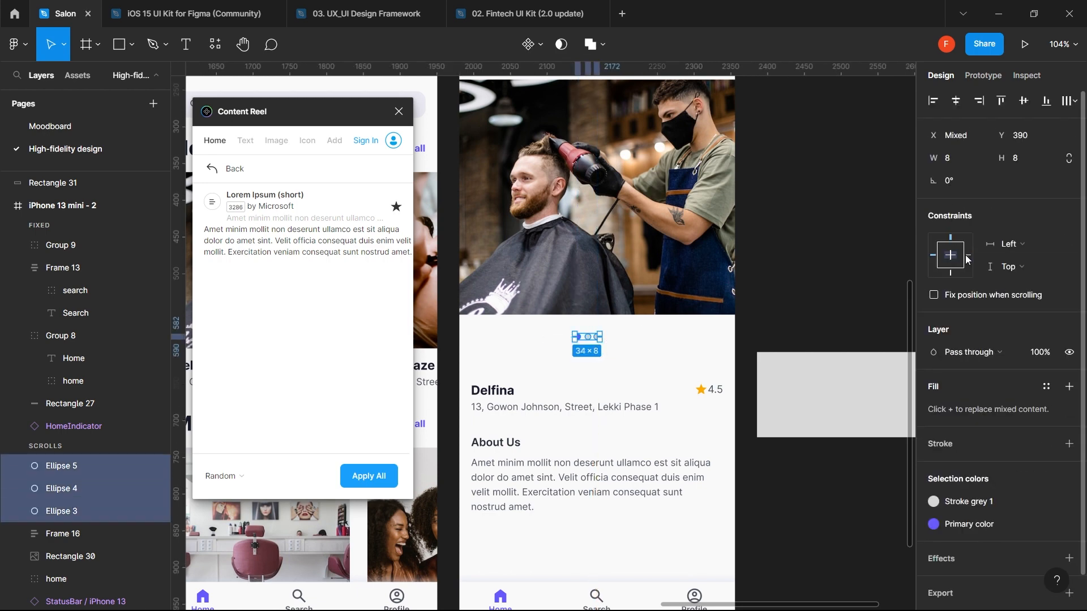
- Space the three dots evenly with a 4 px gap
click(1070, 101)
click(1001, 130)
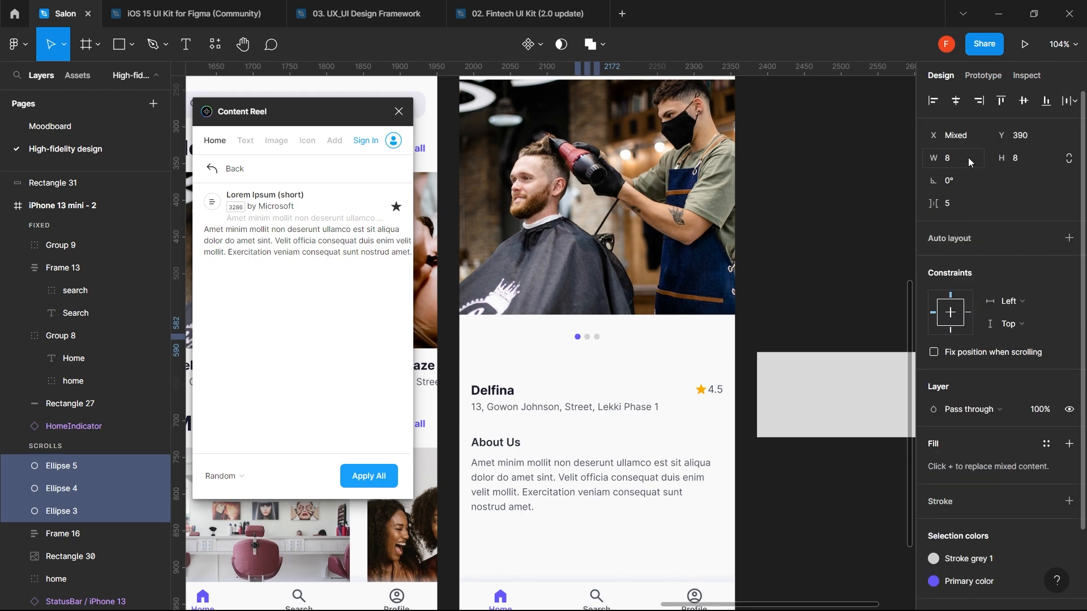
click(954, 202)
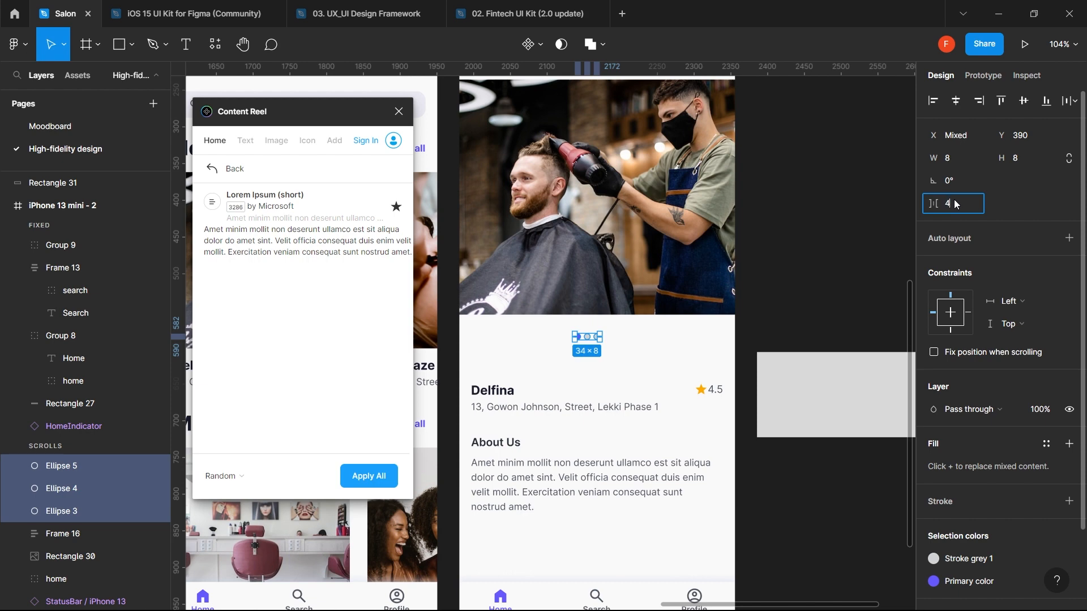
key(Return)
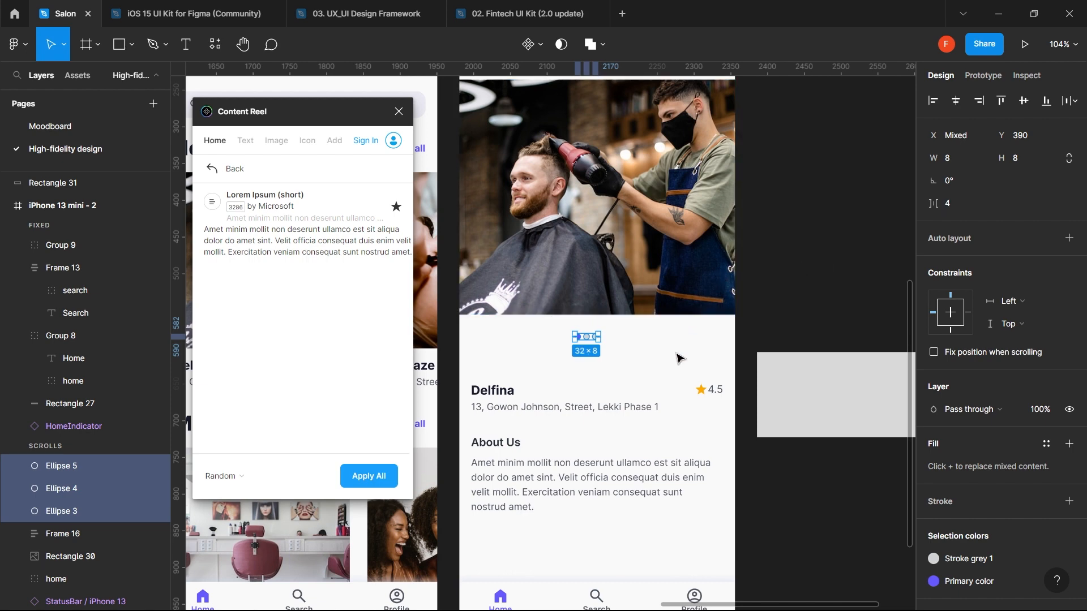
- Wrap the three dots in an auto-layout row and centre it horizontally
key(ctrl+a)
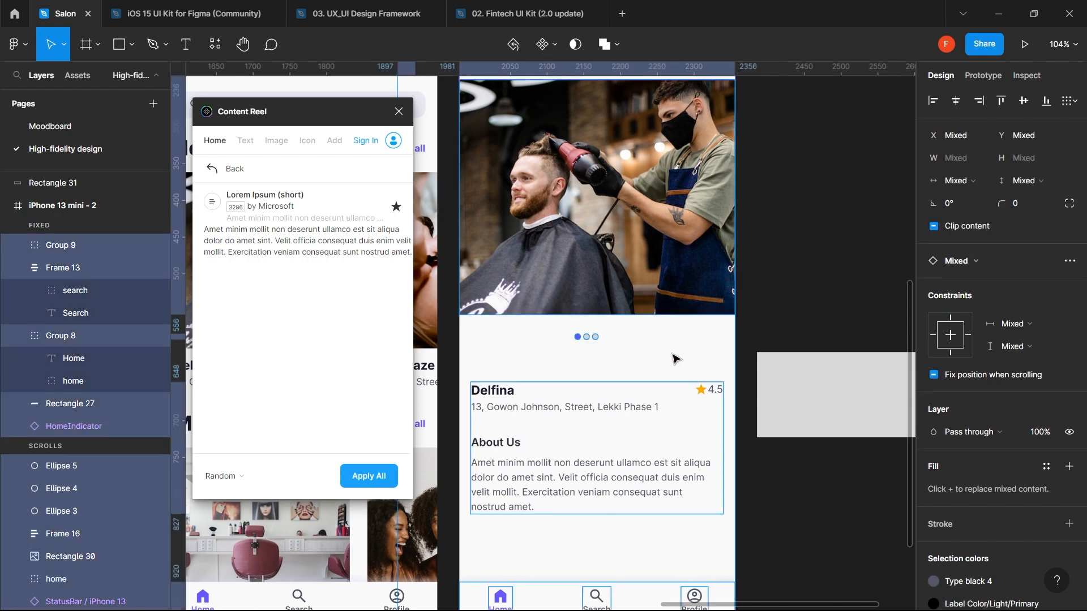
click(638, 347)
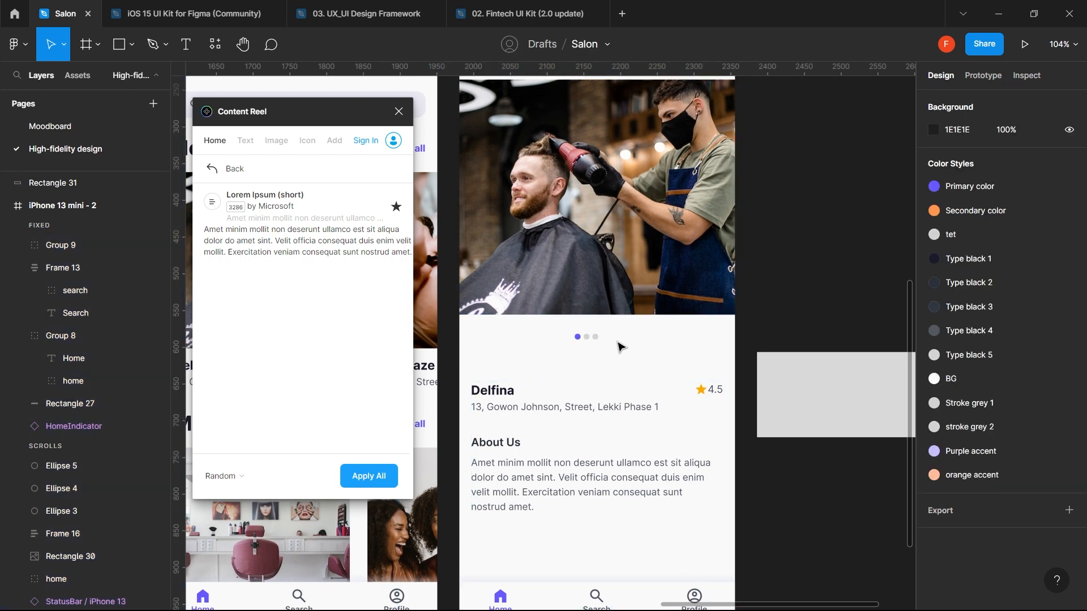
drag(615, 342, 562, 336)
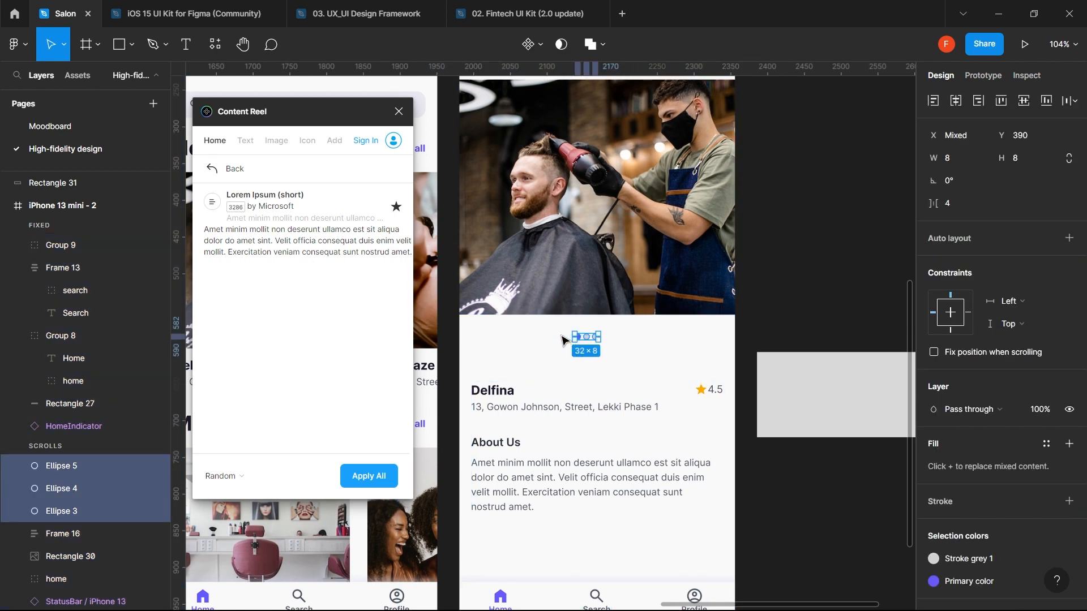
key(shift+a)
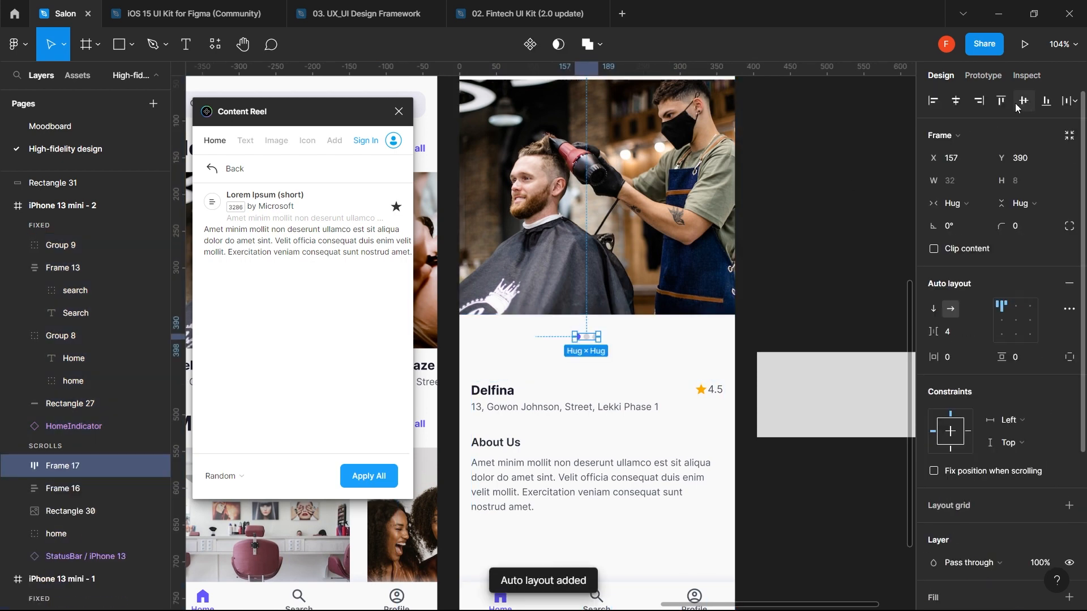
click(955, 102)
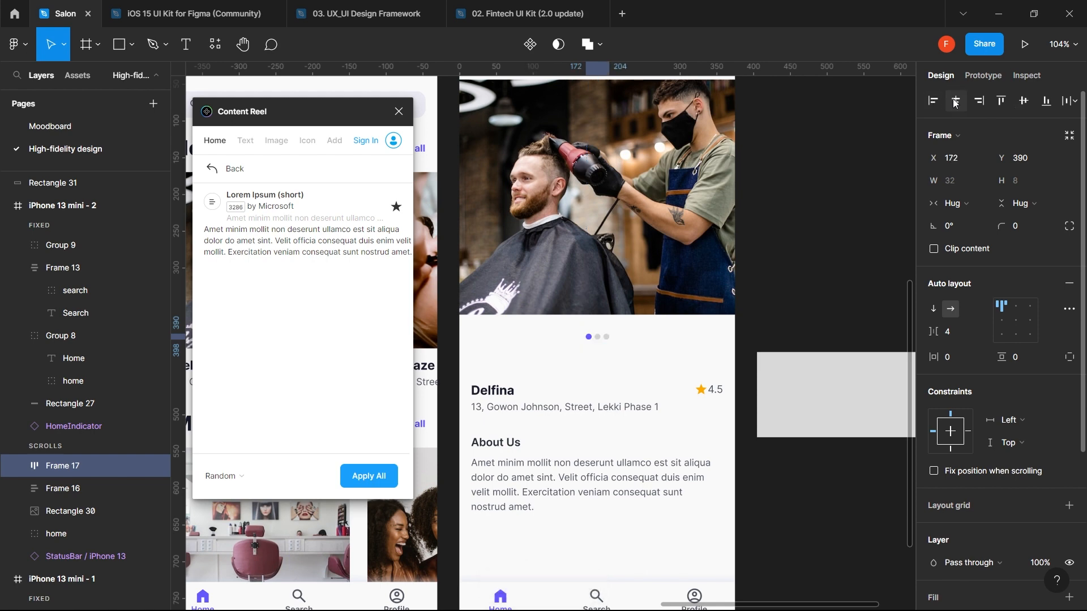
- Position the dots row 16 px below the photo at Y 380
click(545, 334)
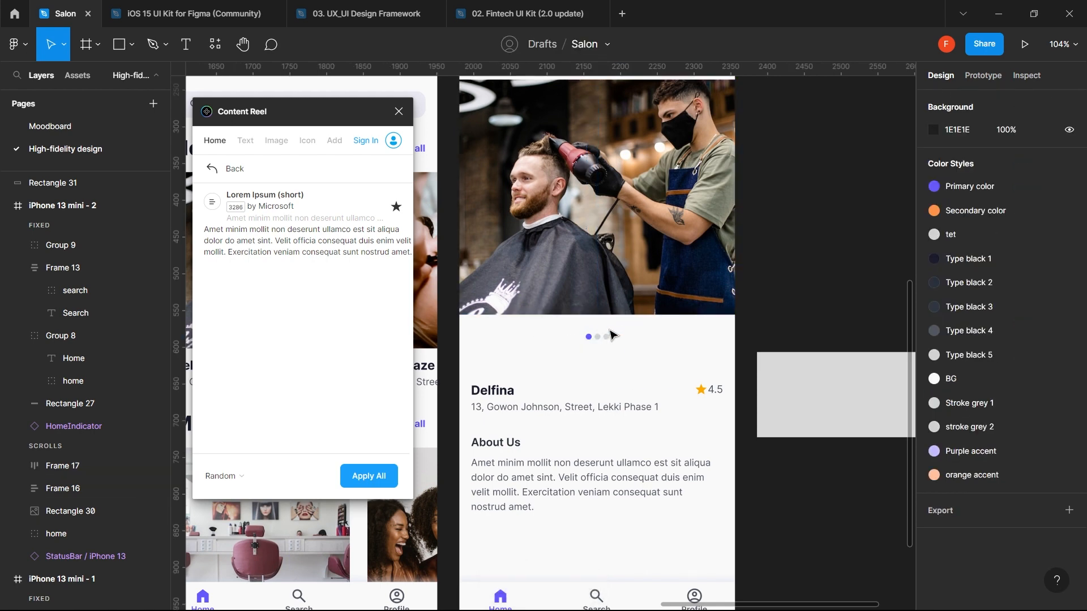
click(610, 336)
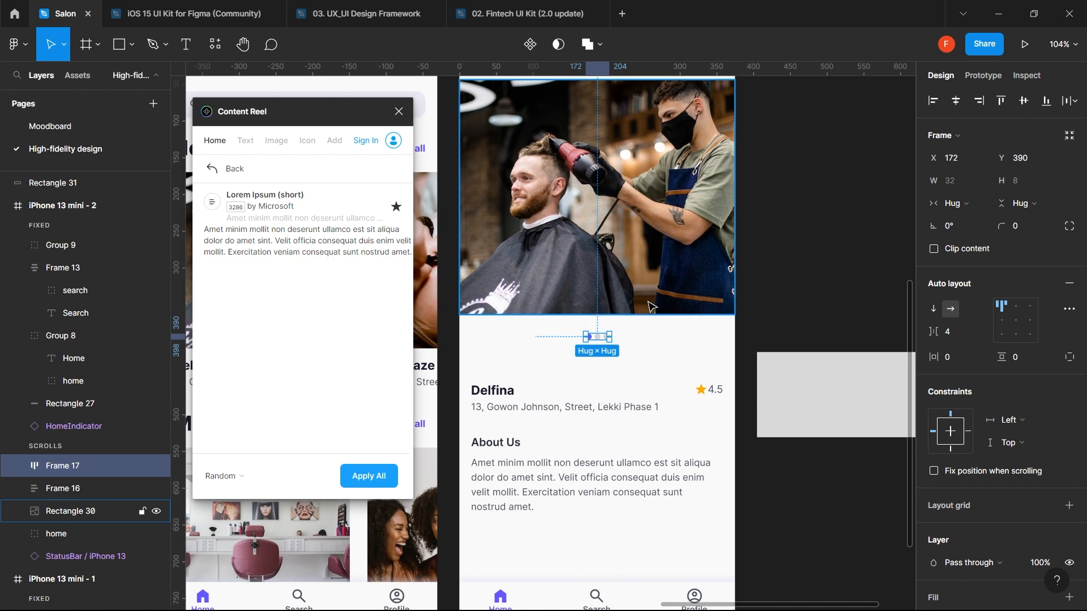
key(shift+Up)
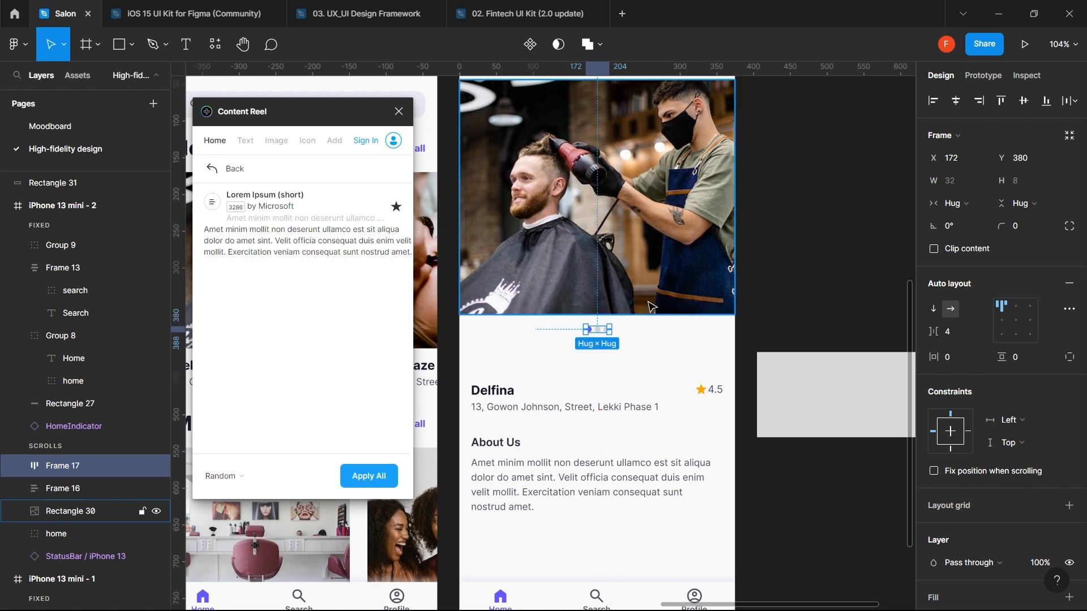
key(Up)
key(Up)
key(Up)
key(Up)
key(Up)
key(Up)
key(Up)
key(Up)
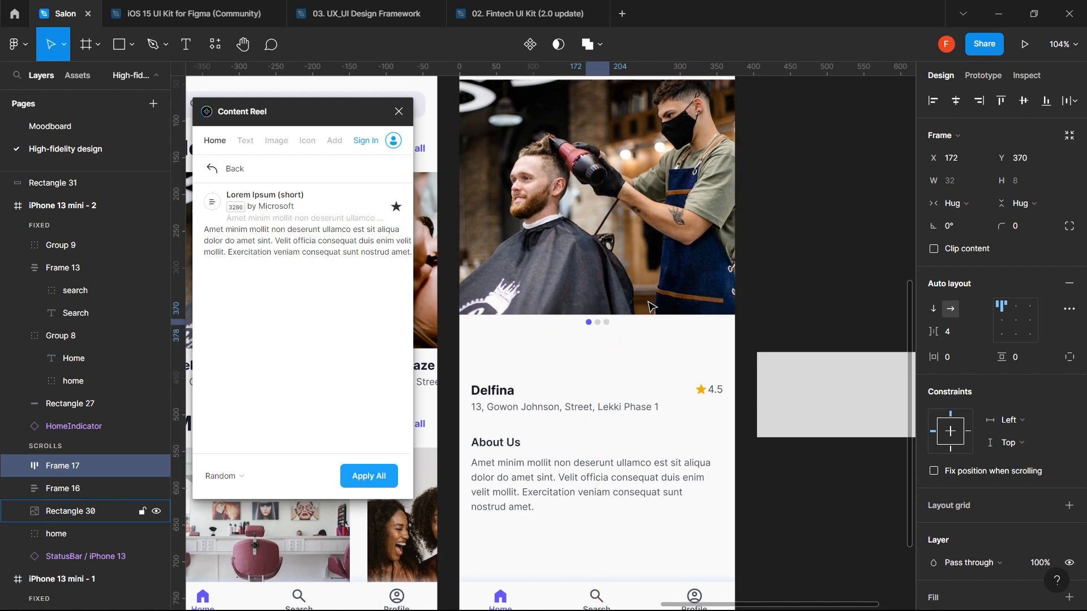
key(Down)
key(Down)
key(Down)
key(Down)
key(Down)
key(Down)
key(Down)
key(Down)
key(Down)
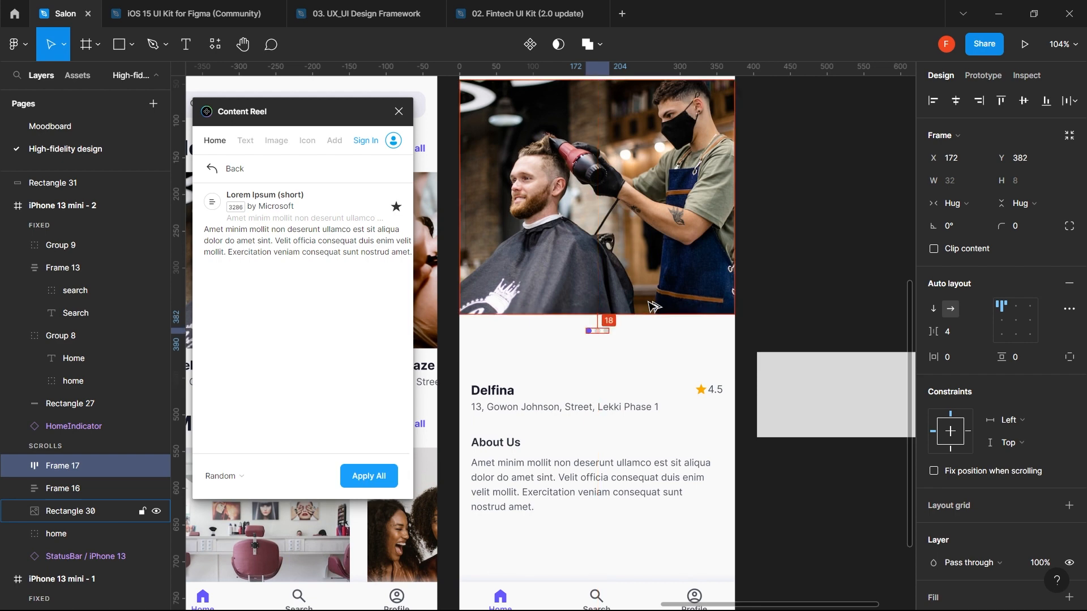
key(Up)
key(Up)
key(Up)
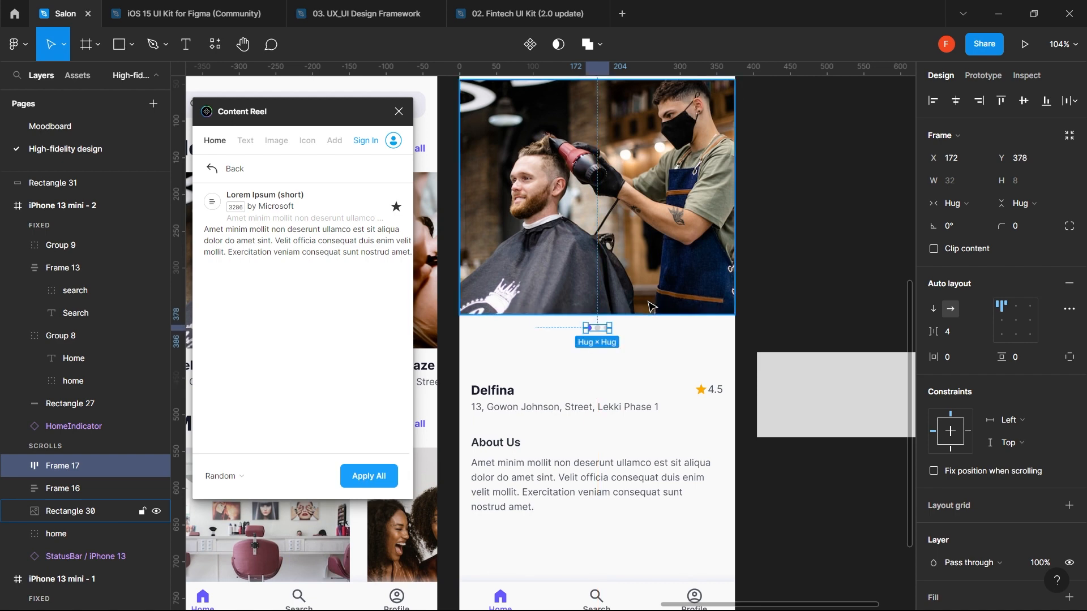
scroll(648, 307, down, 3)
click(645, 359)
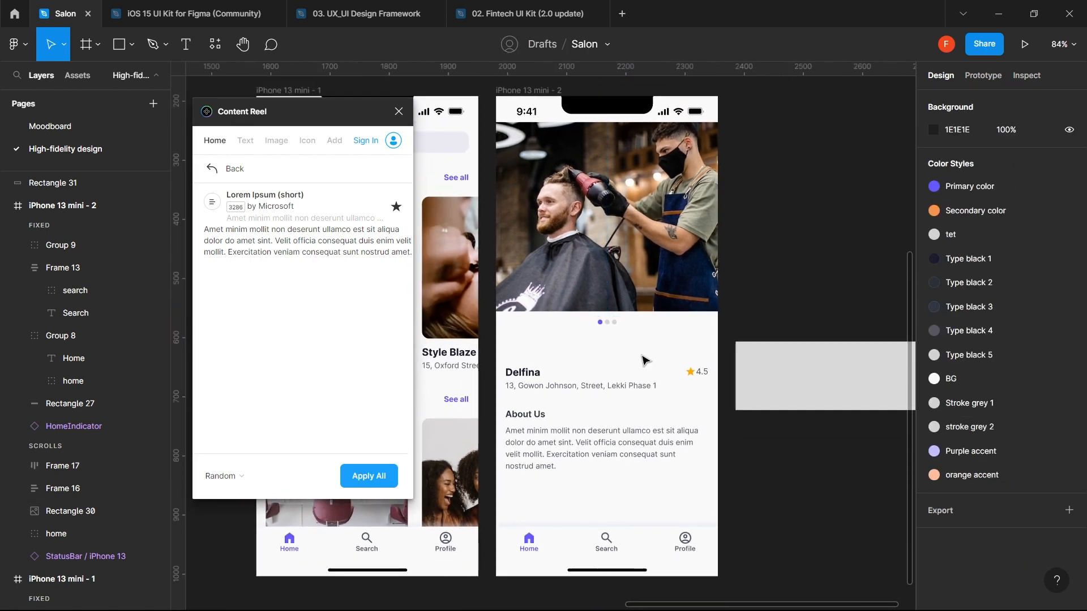
click(610, 323)
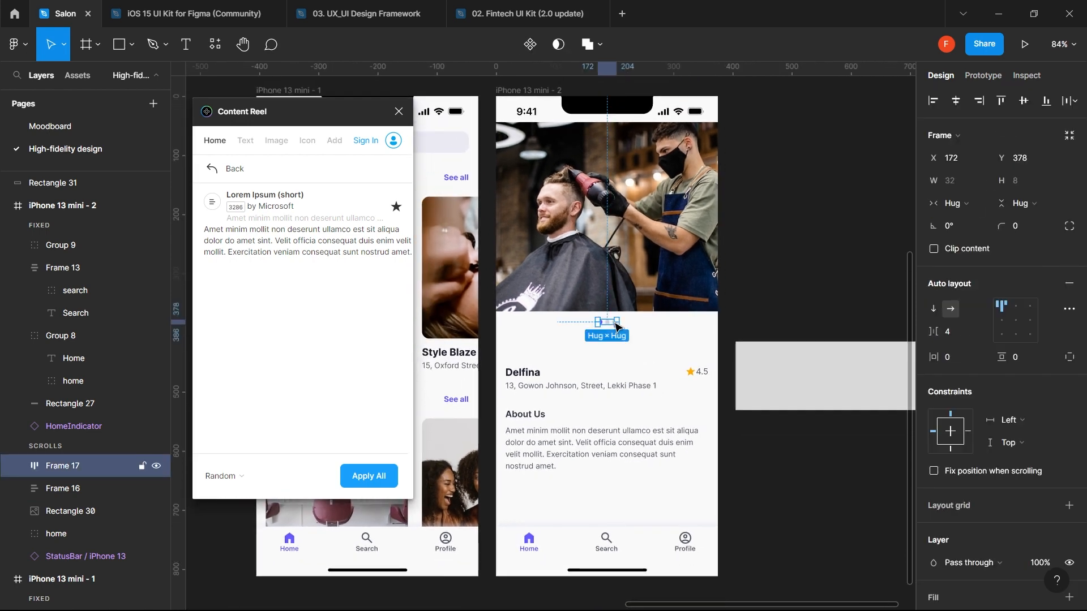
key(Down)
key(Down)
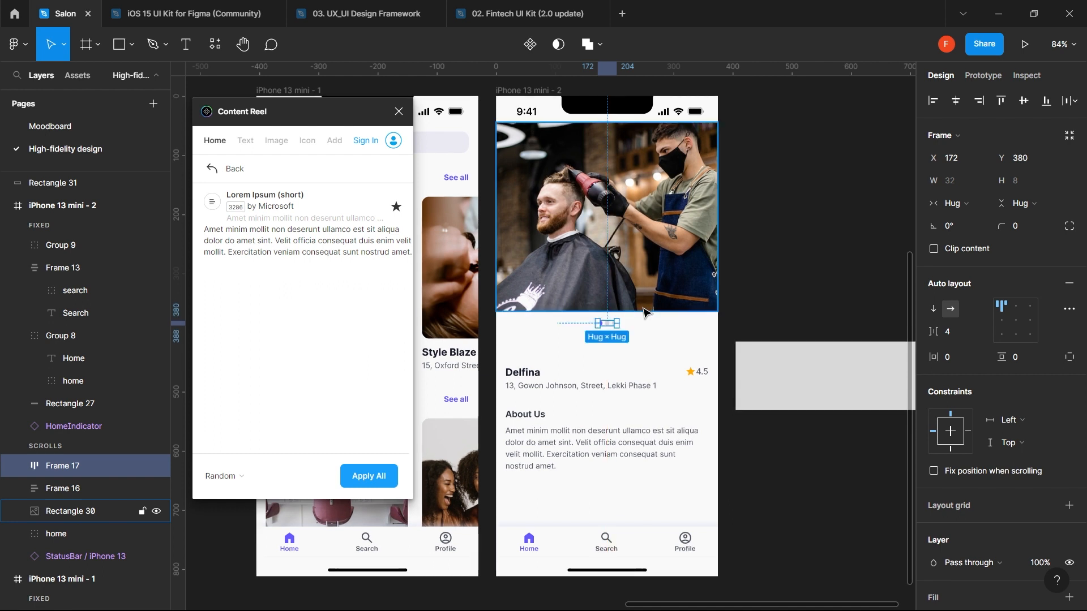
scroll(643, 311, down, 2)
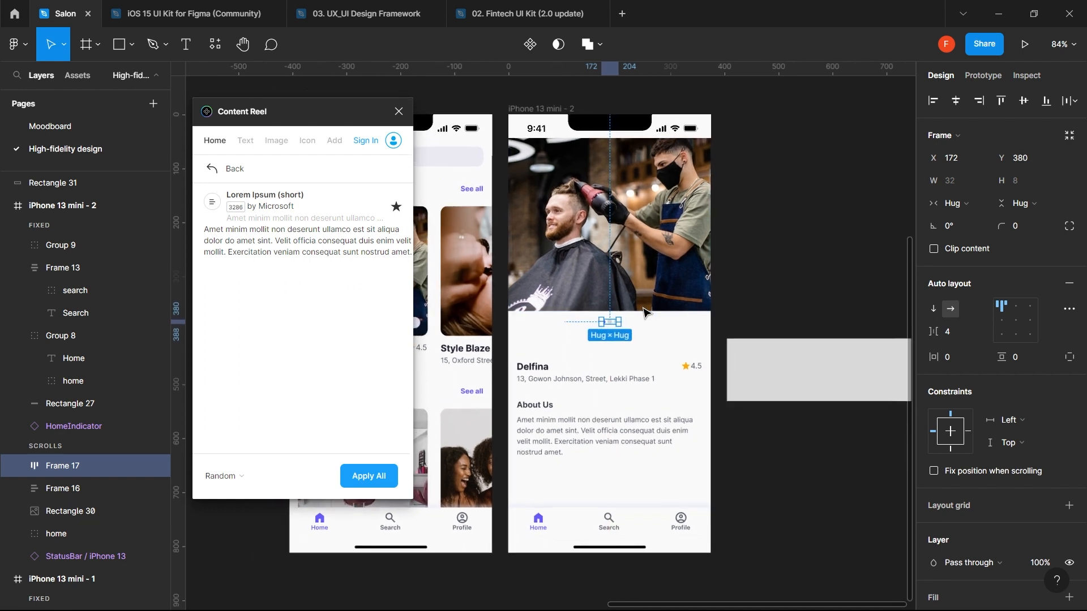
- Show the column layout grid on the iPhone 13 mini - 2 screen
click(666, 256)
drag(617, 380, 619, 358)
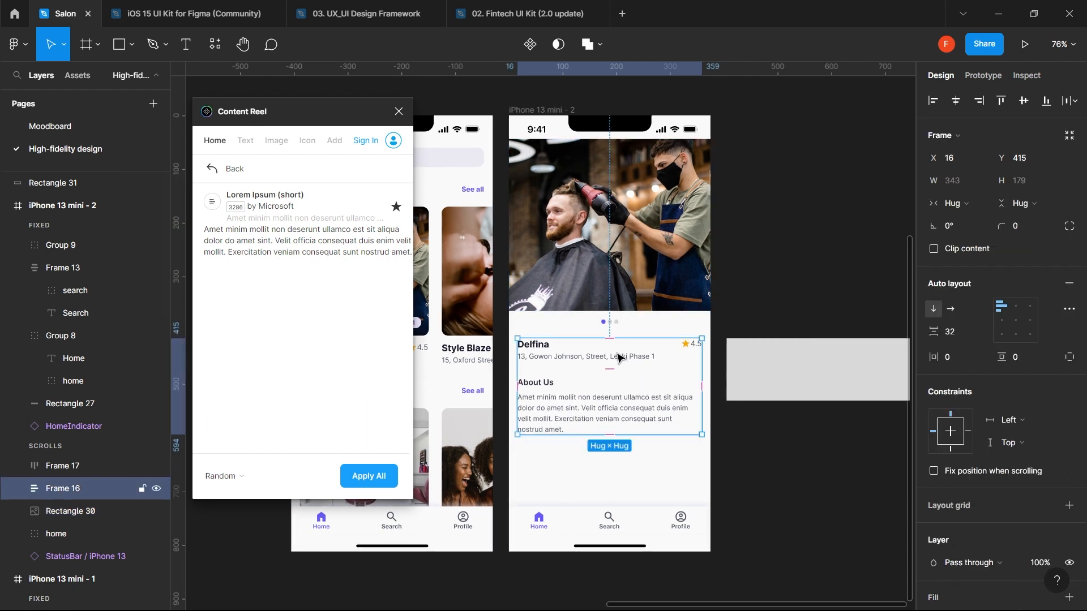
click(628, 291)
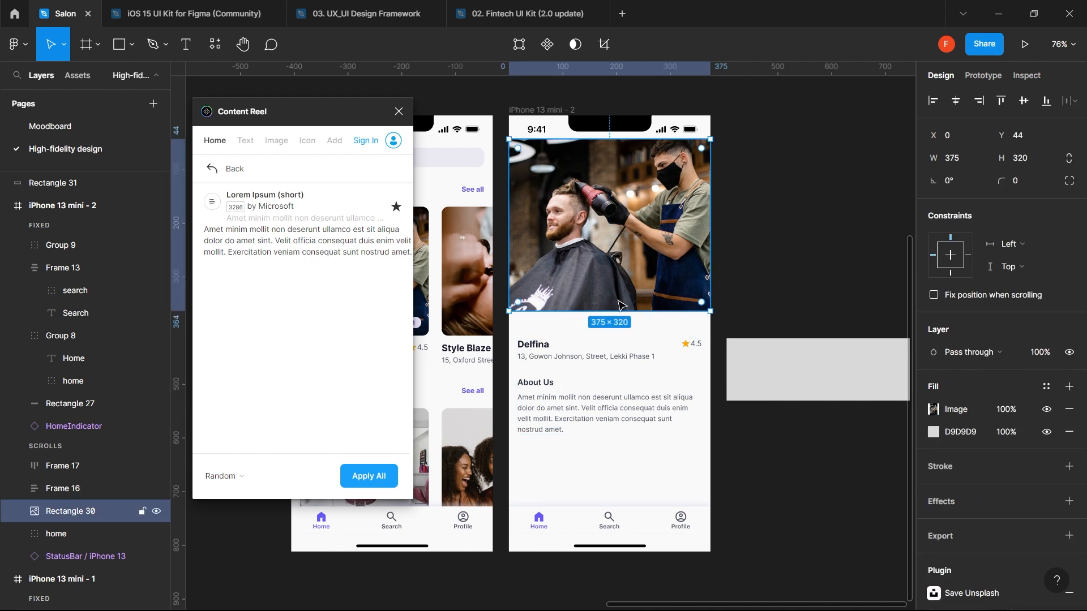
scroll(620, 305, down, 3)
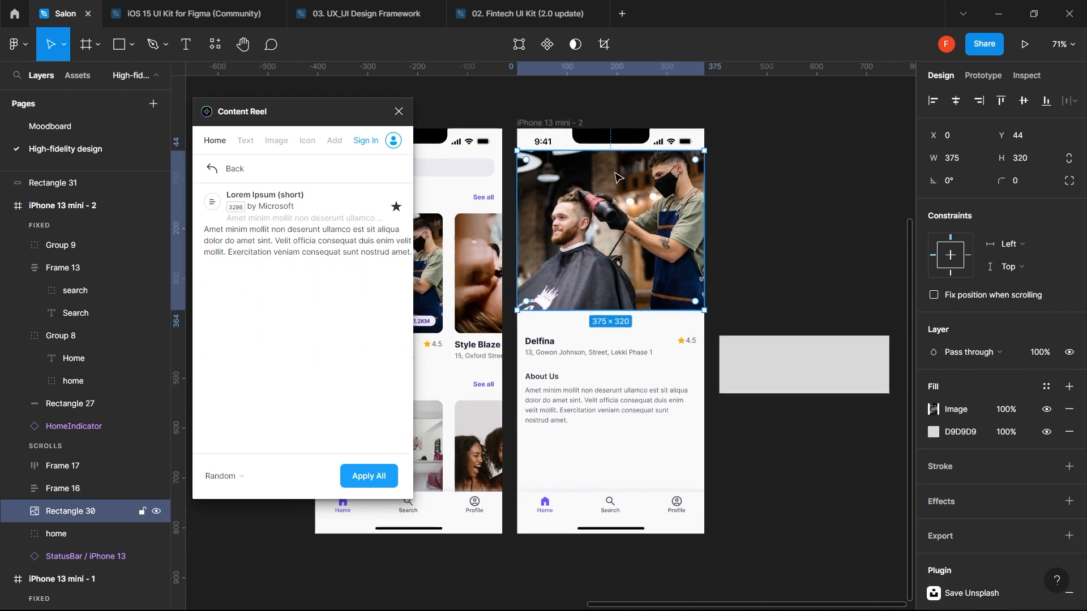
click(564, 124)
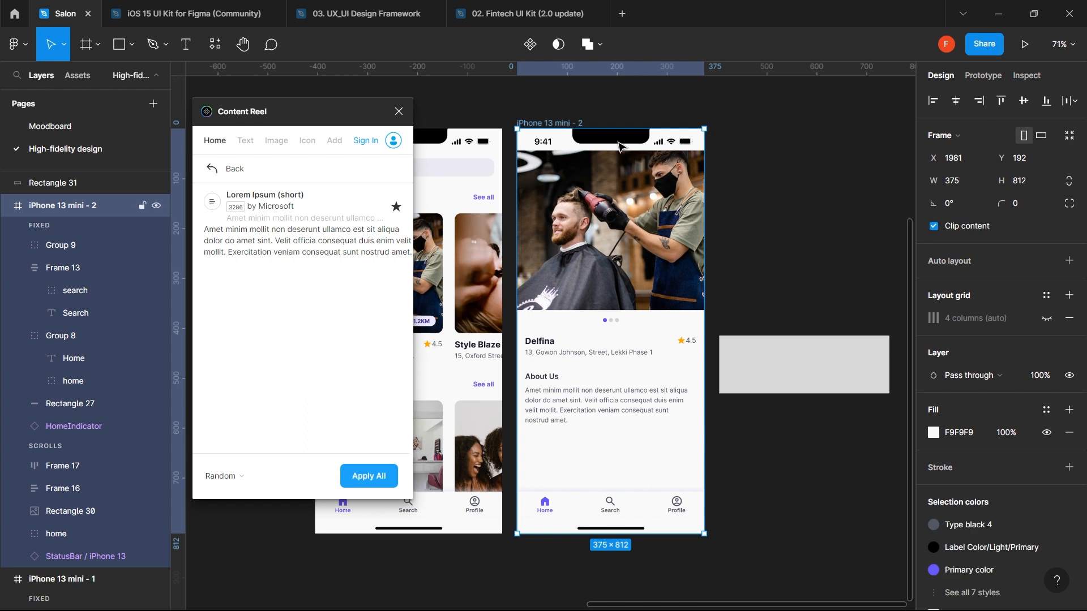
click(1048, 319)
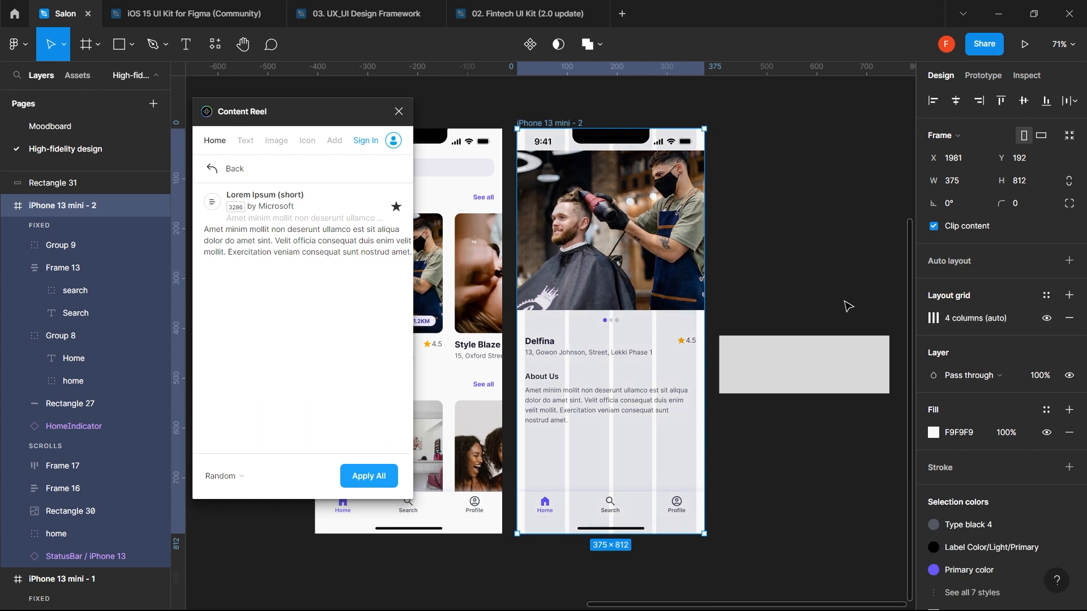
- Inset the barber photo to the grid margins: 343 px wide at X 16
click(565, 279)
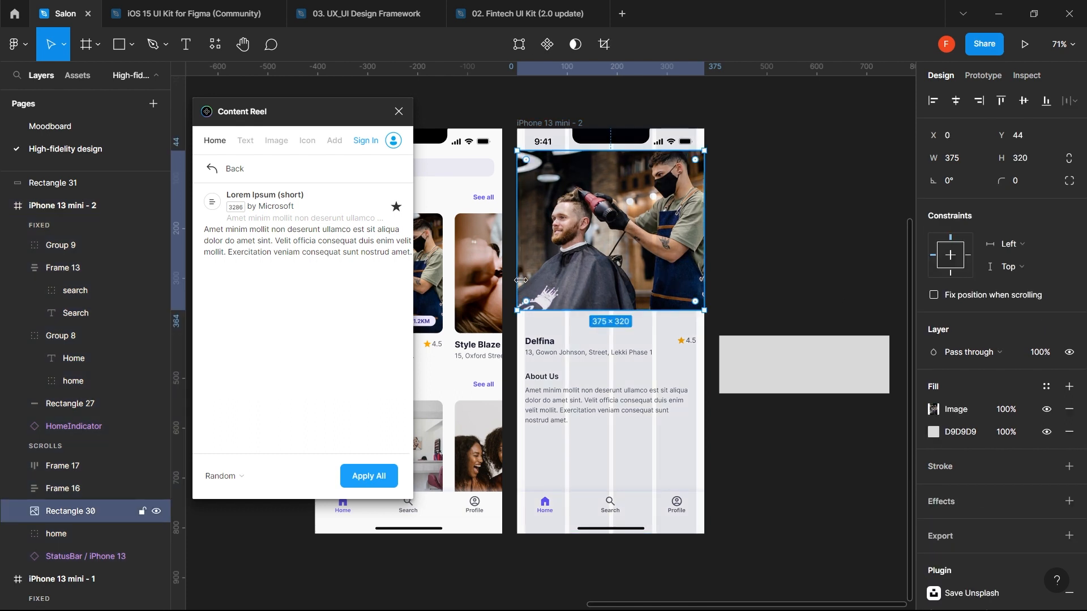
mouse_move(517, 278)
mouse_down()
mouse_move(528, 277)
mouse_move(513, 265)
mouse_move(522, 265)
mouse_up()
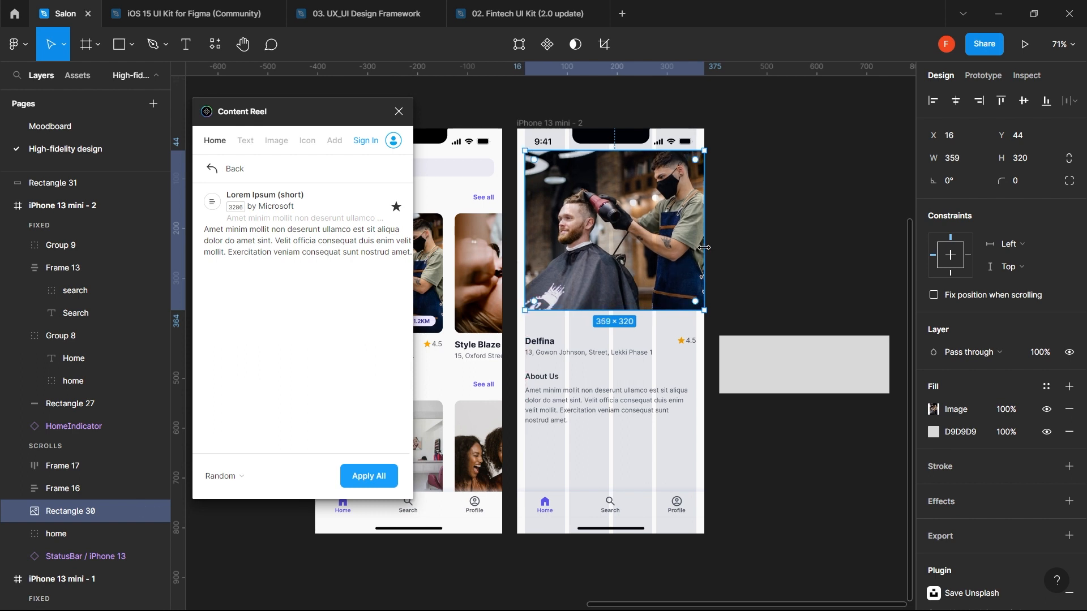
drag(703, 247, 698, 251)
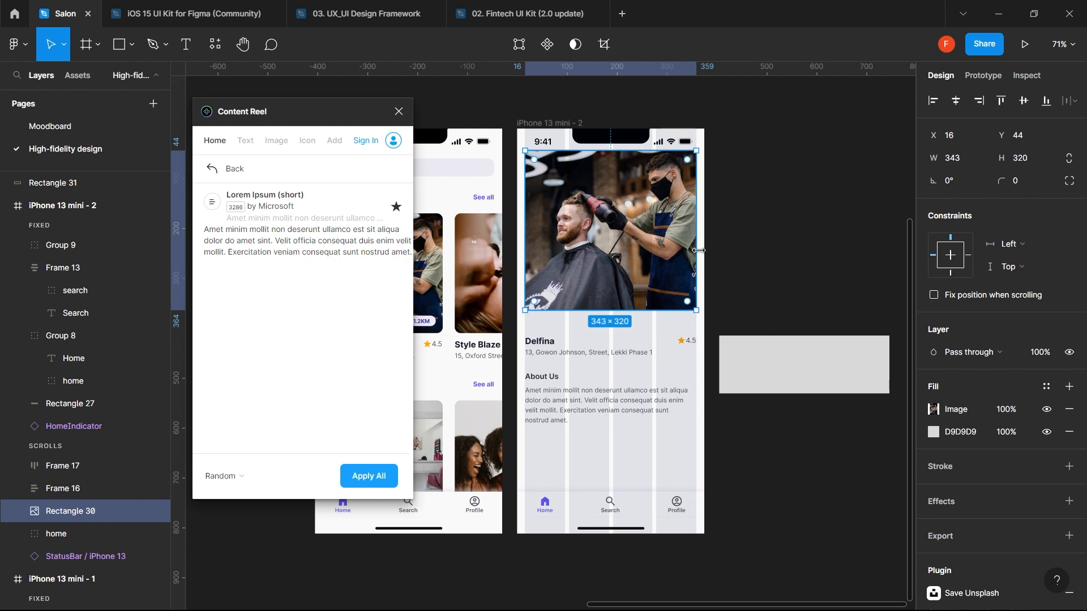
click(763, 259)
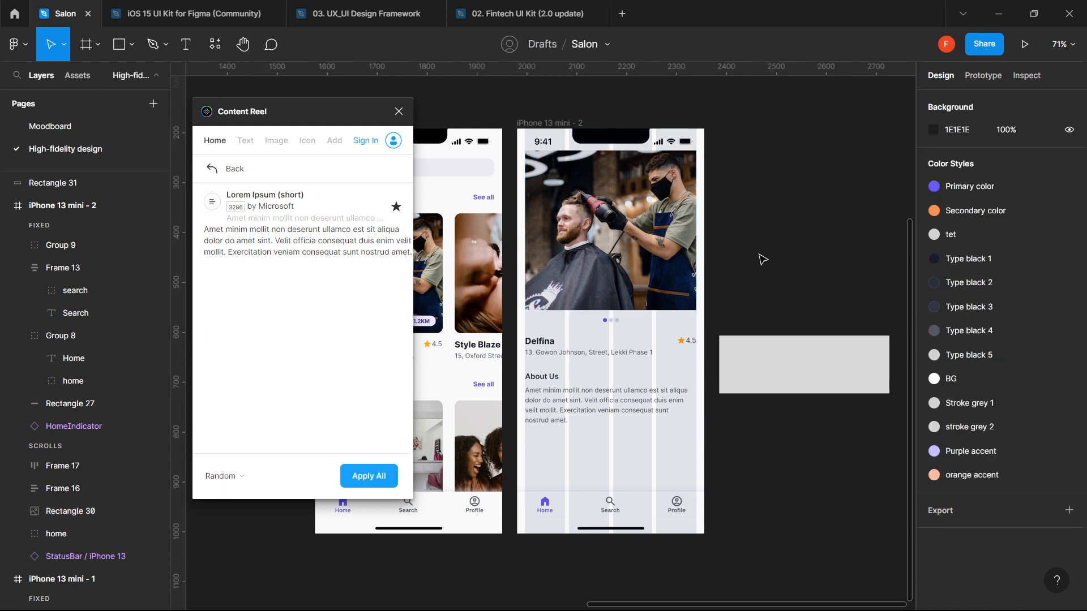
- Move the barber photo to Y 60 and round its corners to 12 px
click(668, 252)
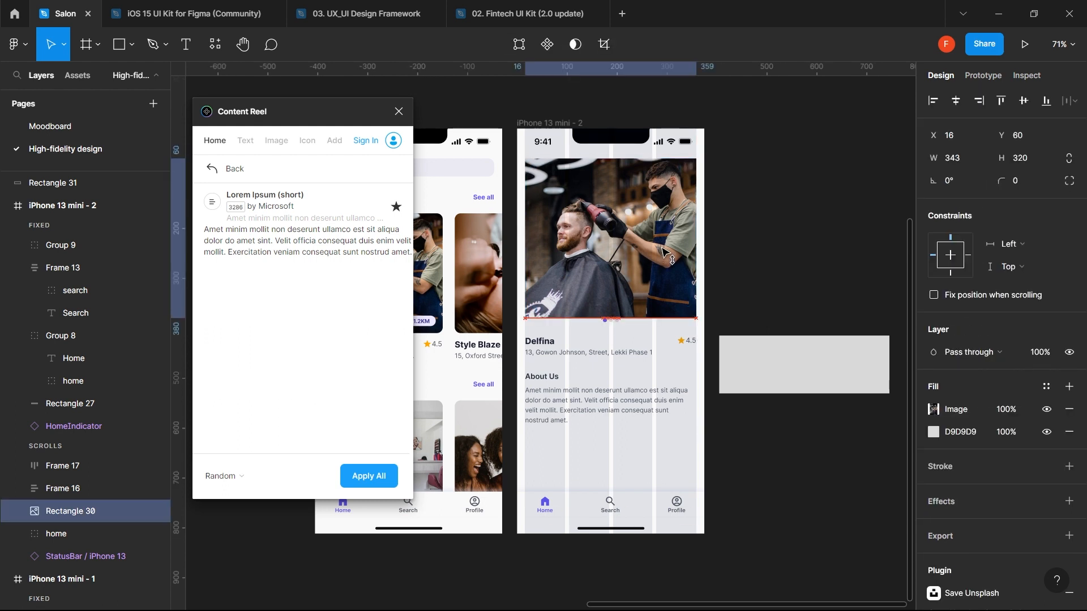
drag(664, 249, 661, 255)
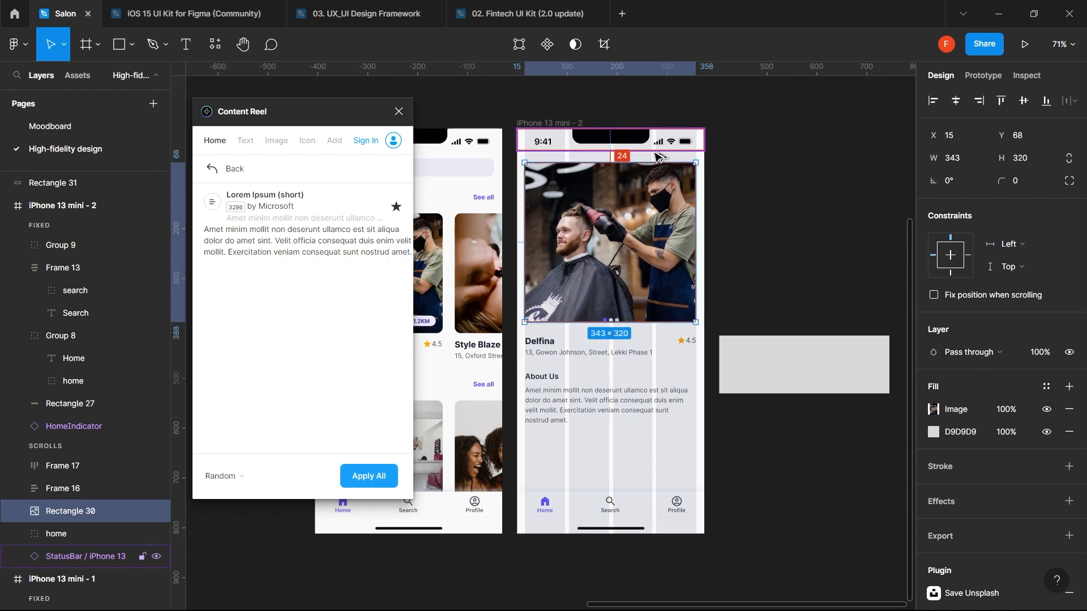
scroll(566, 170, left, 3)
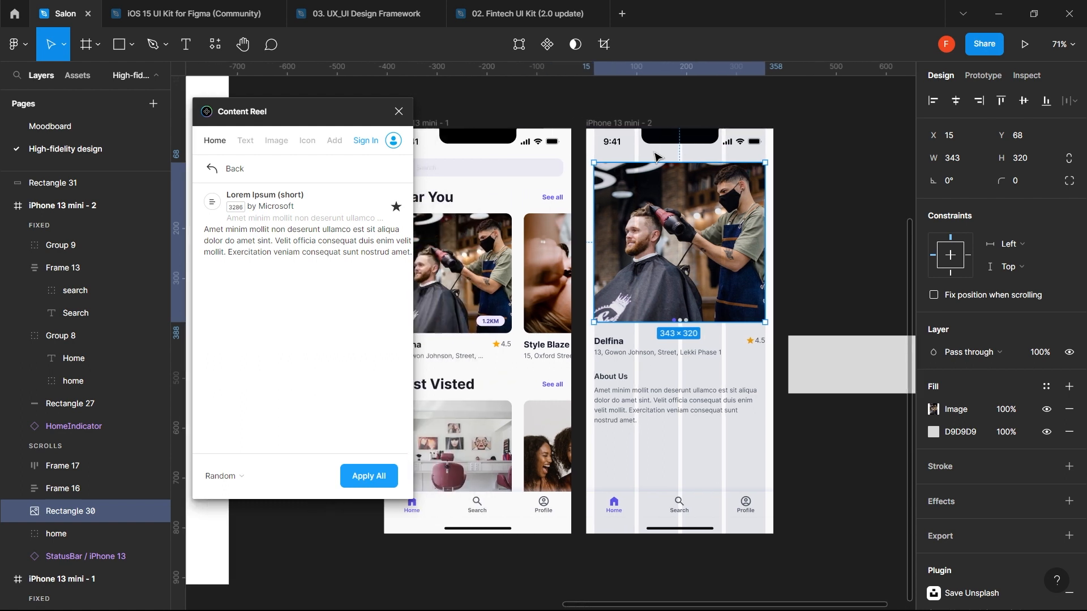
click(522, 176)
click(673, 191)
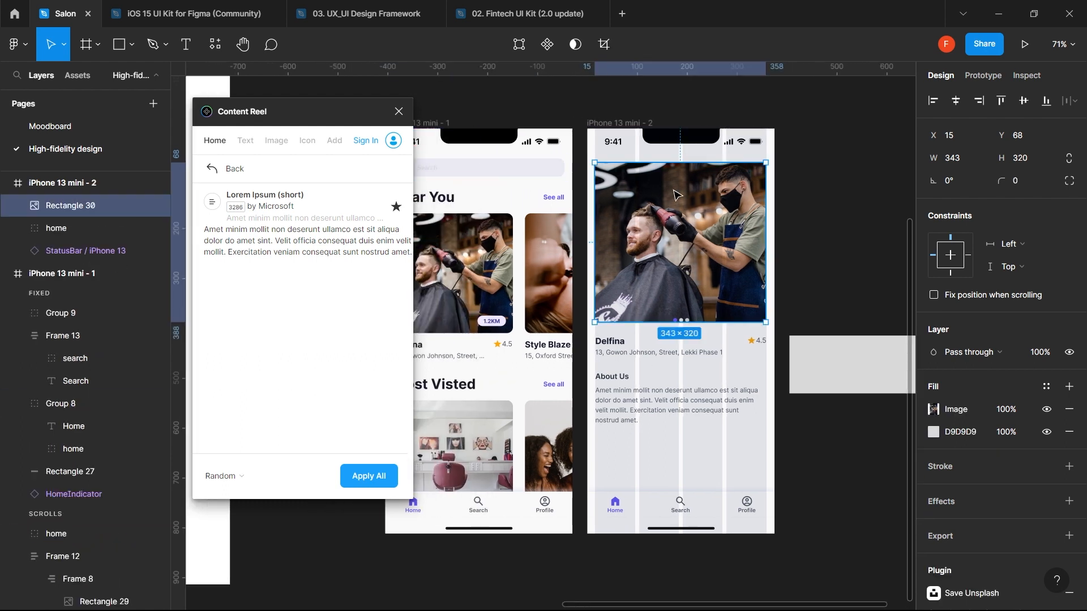
key(shift+Up)
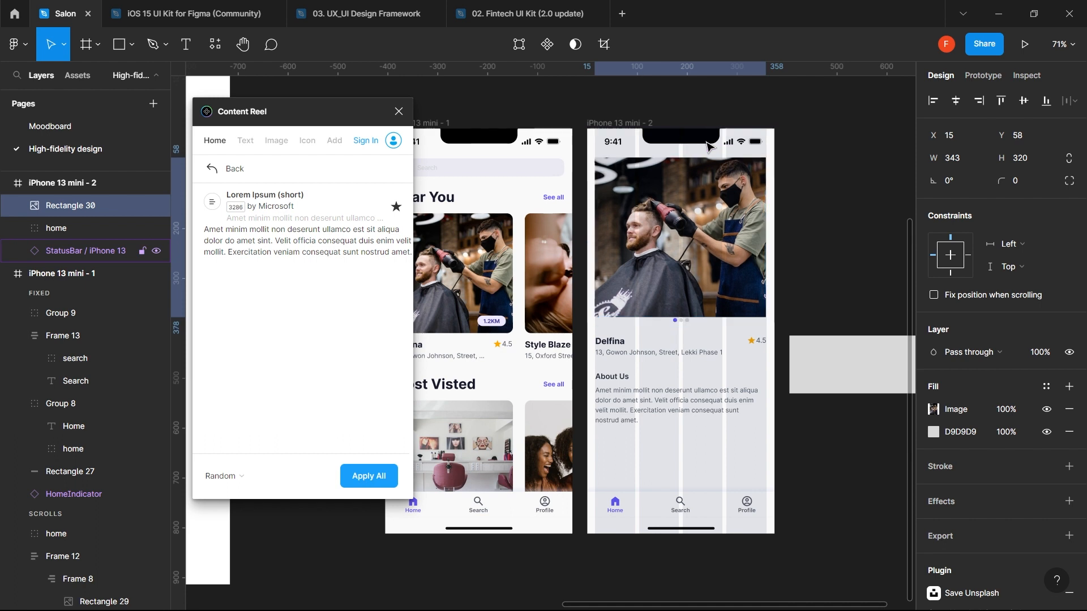
key(Down)
key(Down)
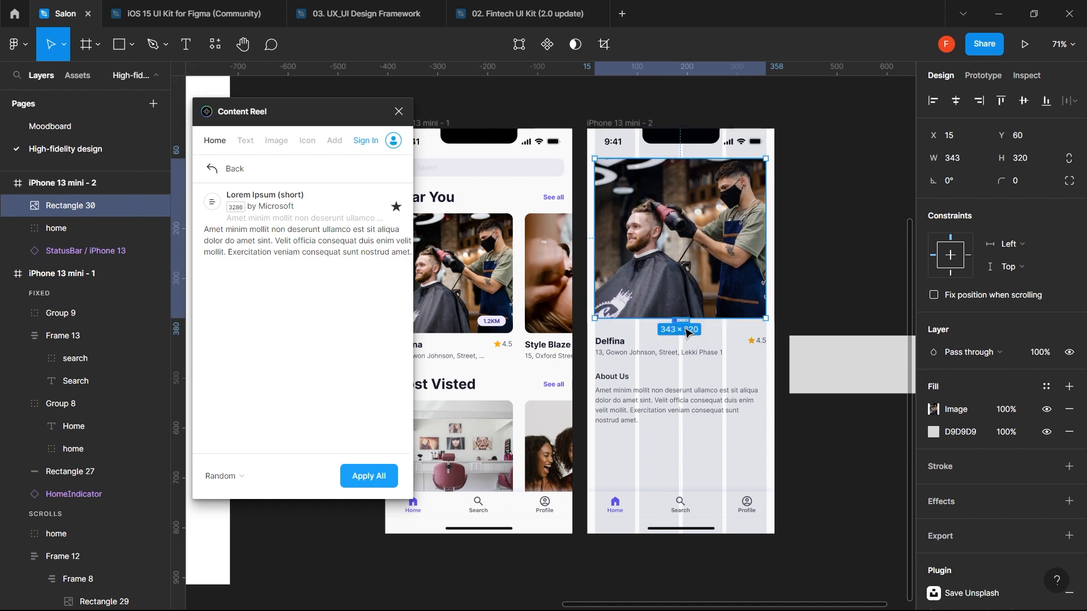
click(1026, 183)
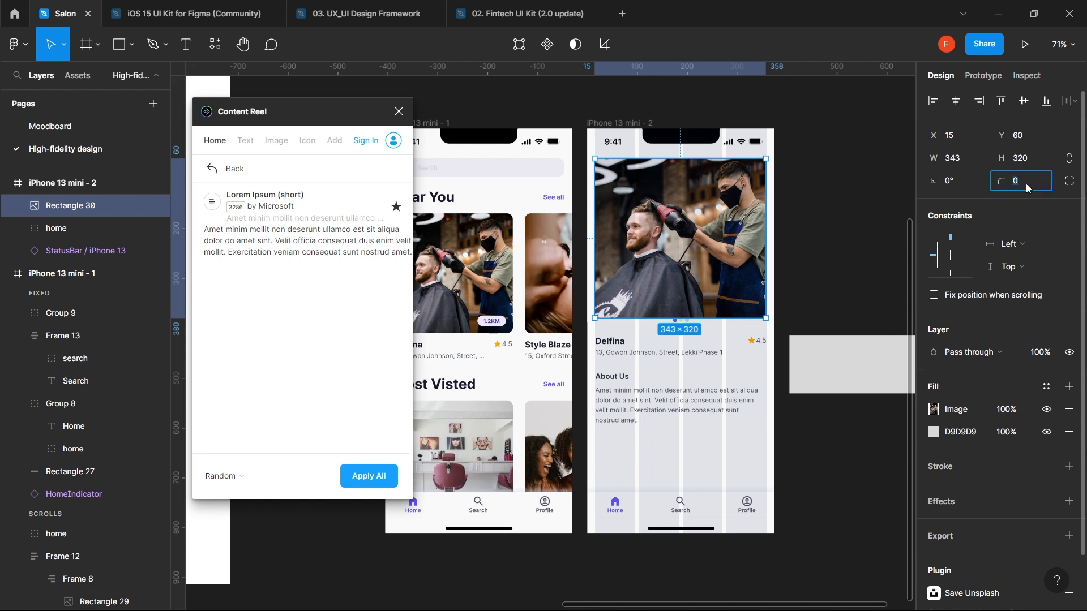
key(Return)
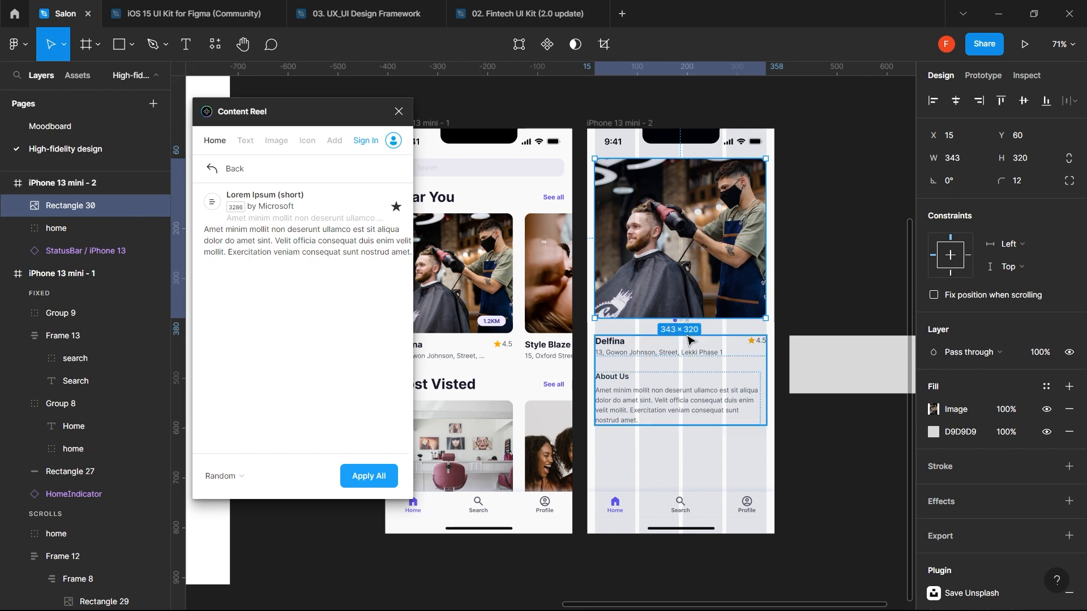
- Restore the dots row and place it 16 px below the salon photo at Y 396
click(690, 340)
key(shift+a)
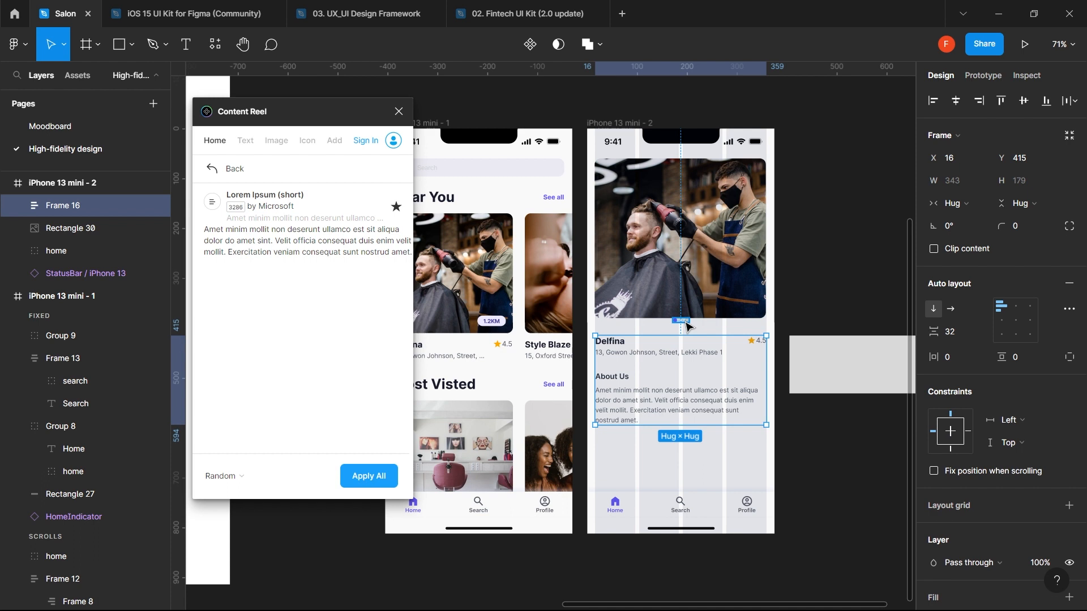
key(ctrl+v)
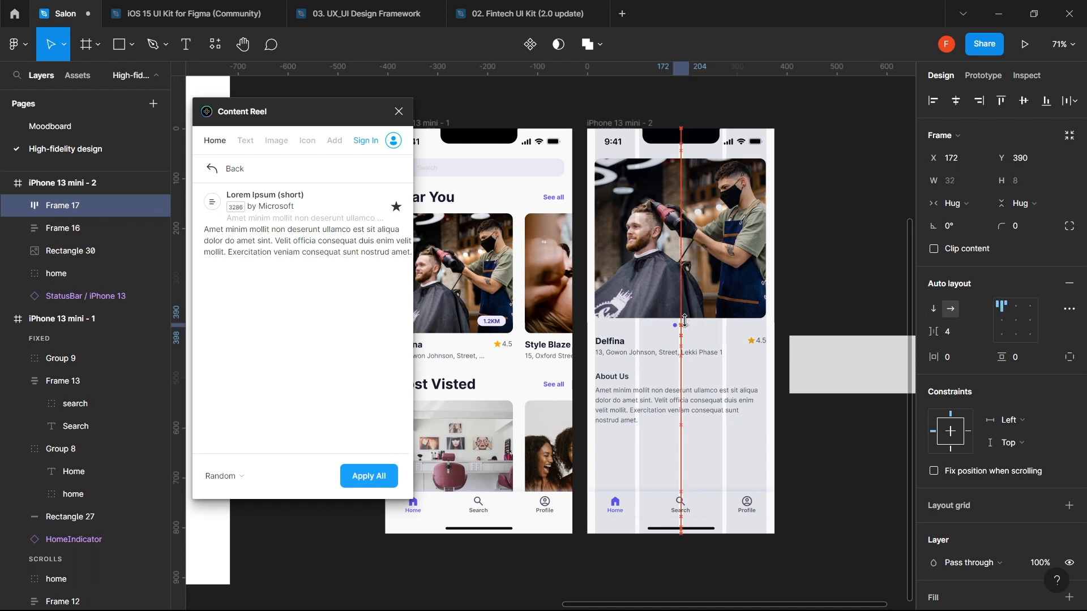
drag(684, 320, 685, 324)
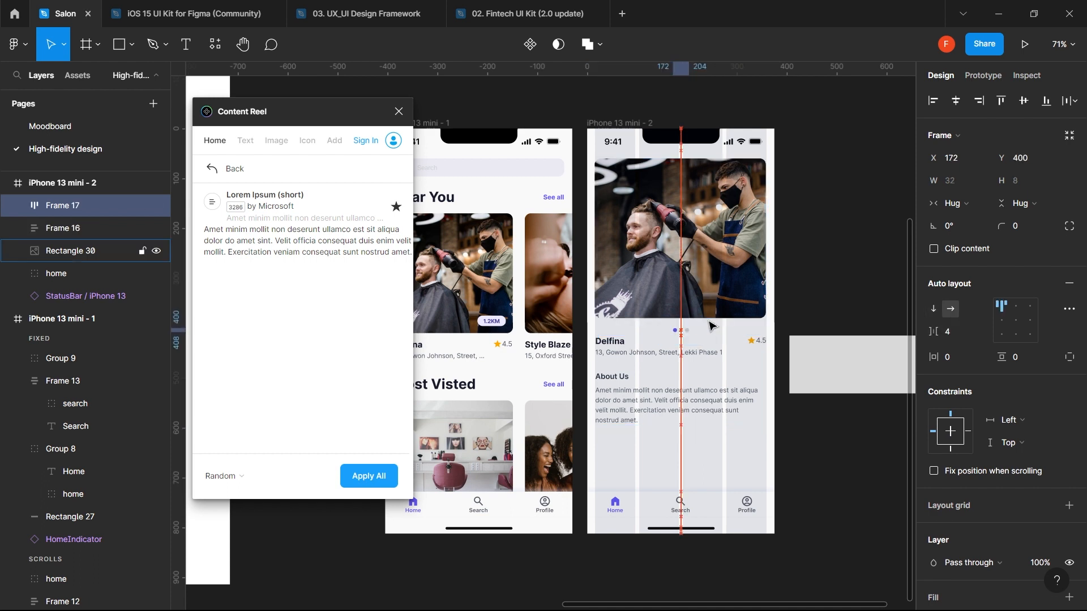
key(alt)
key(Up)
key(Up)
key(Up)
key(Up)
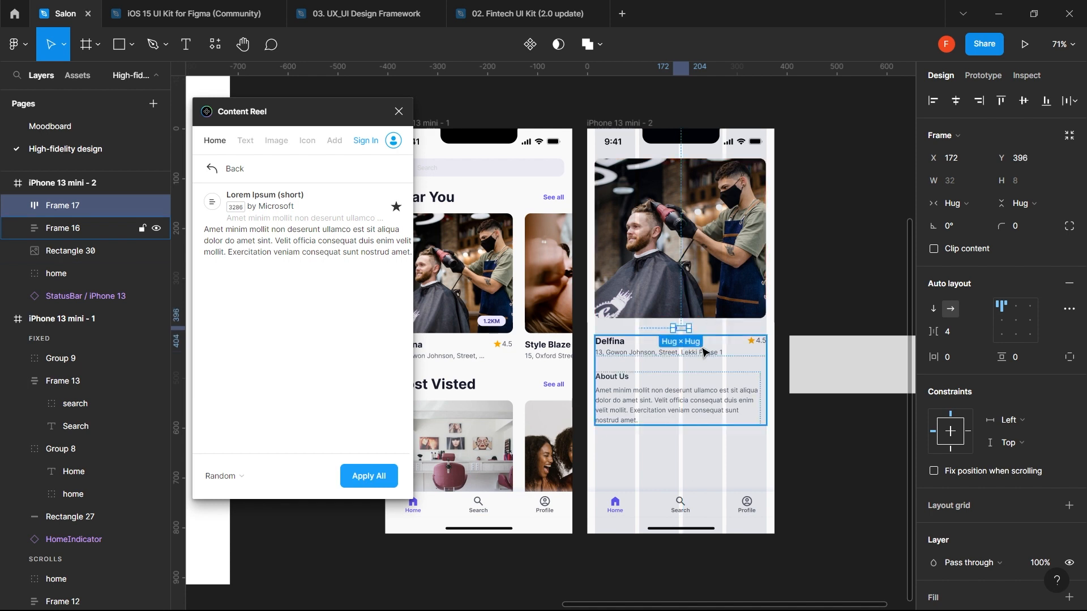
- Move the Delfina details block down beneath the dots to about Y 428
click(701, 369)
key(alt)
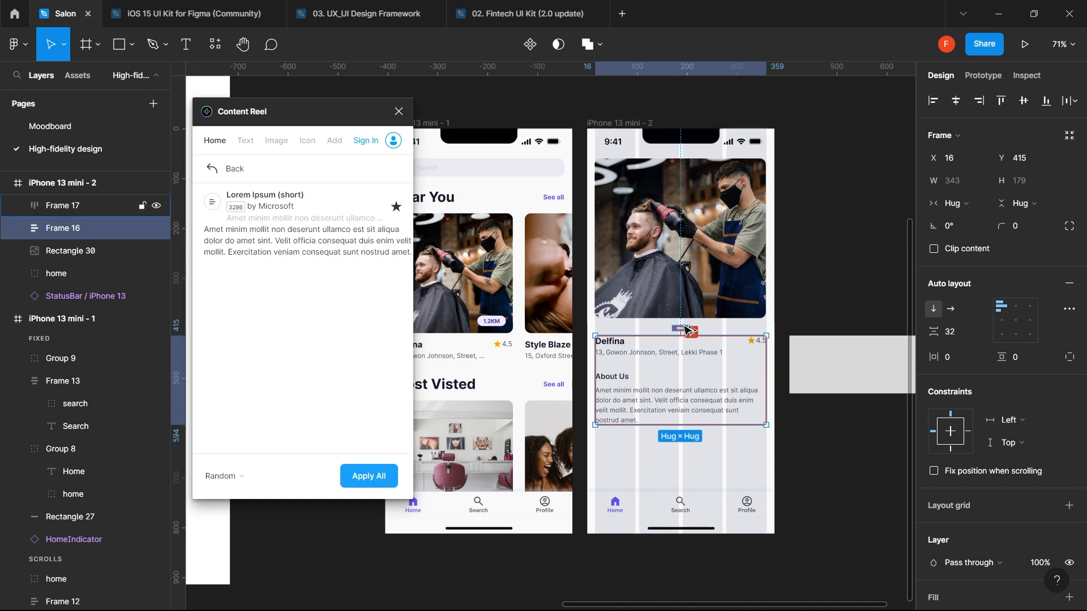
key(shift+Down)
key(Down)
key(Down)
key(Down)
key(Down)
key(Down)
key(Down)
key(Down)
key(Down)
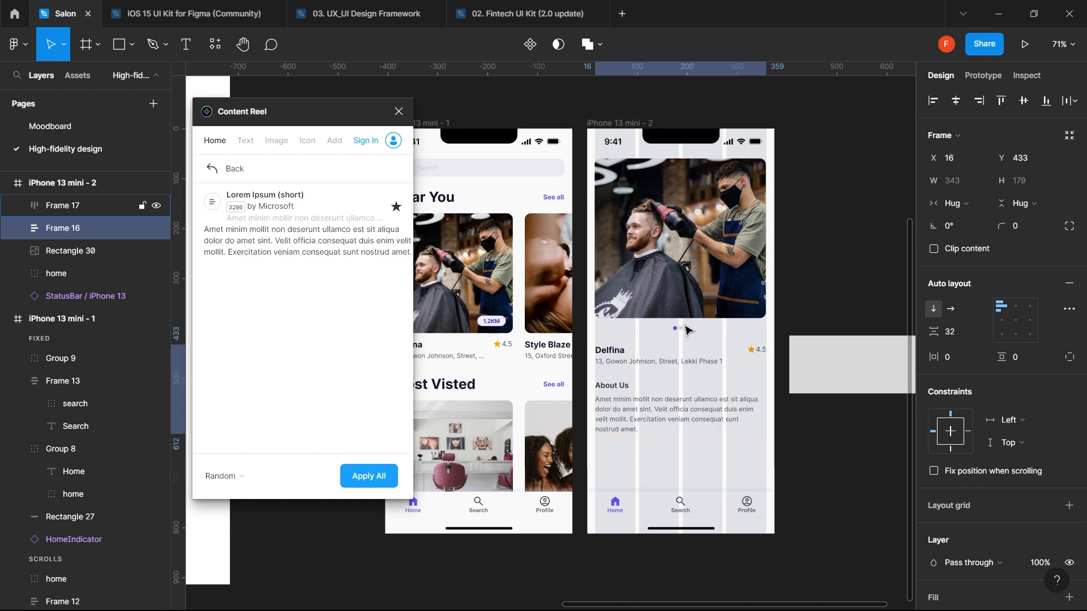
key(Up)
key(Up)
key(Up)
key(alt)
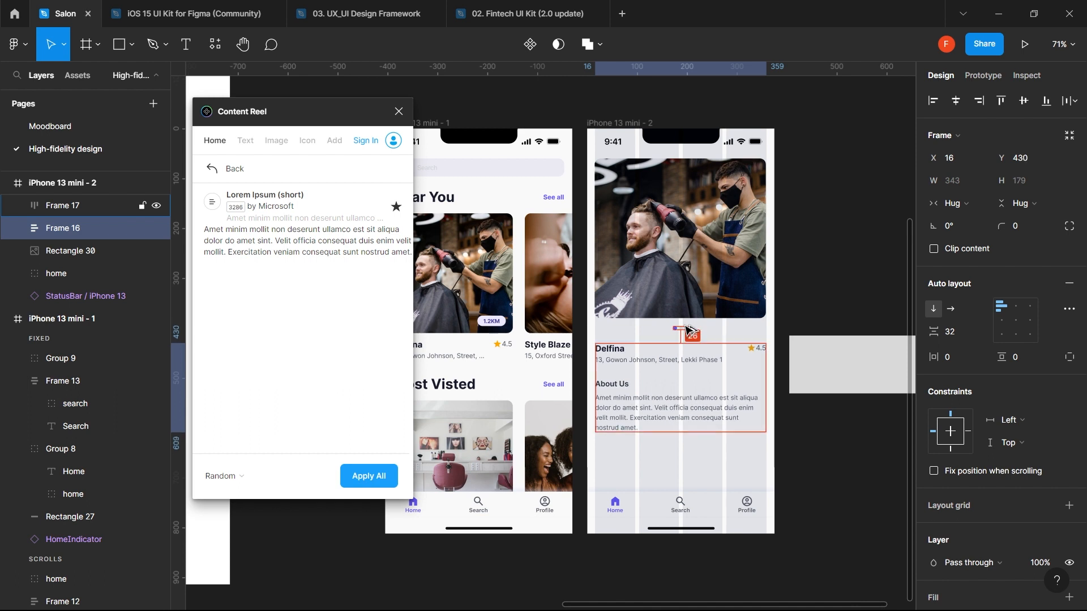
key(Up)
key(Up)
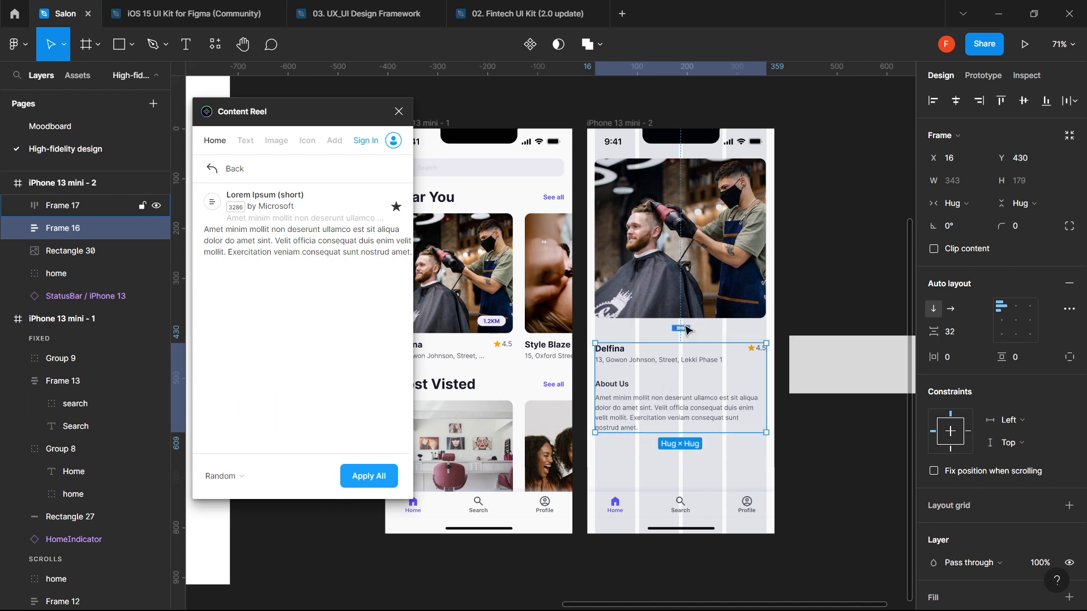
click(822, 308)
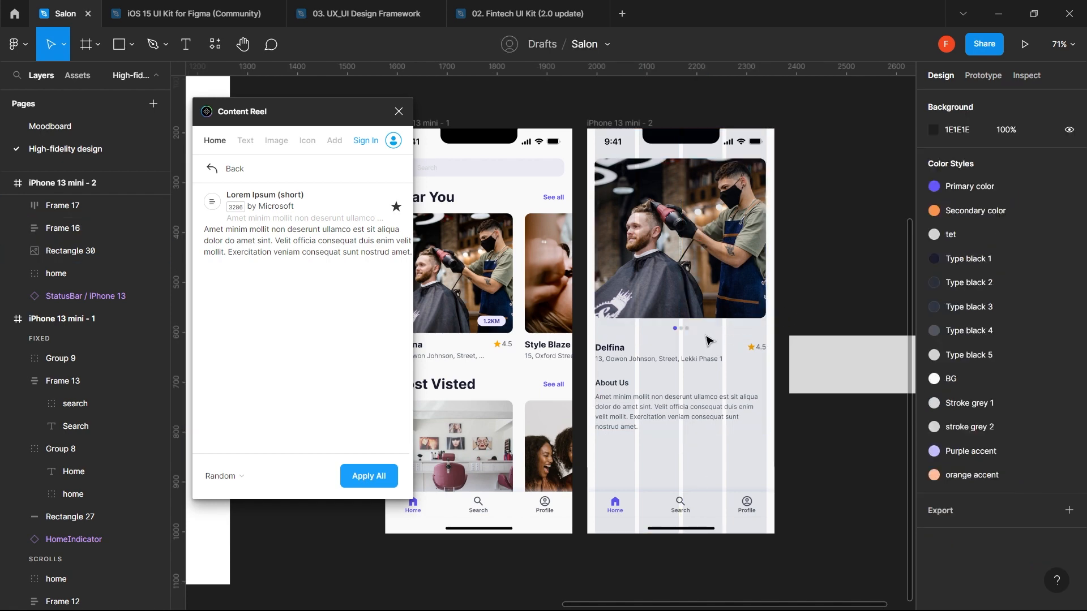
- Paste a copy of the first card's 1.2KM badge onto the detail screen's salon photo
double_click(494, 325)
double_click(495, 326)
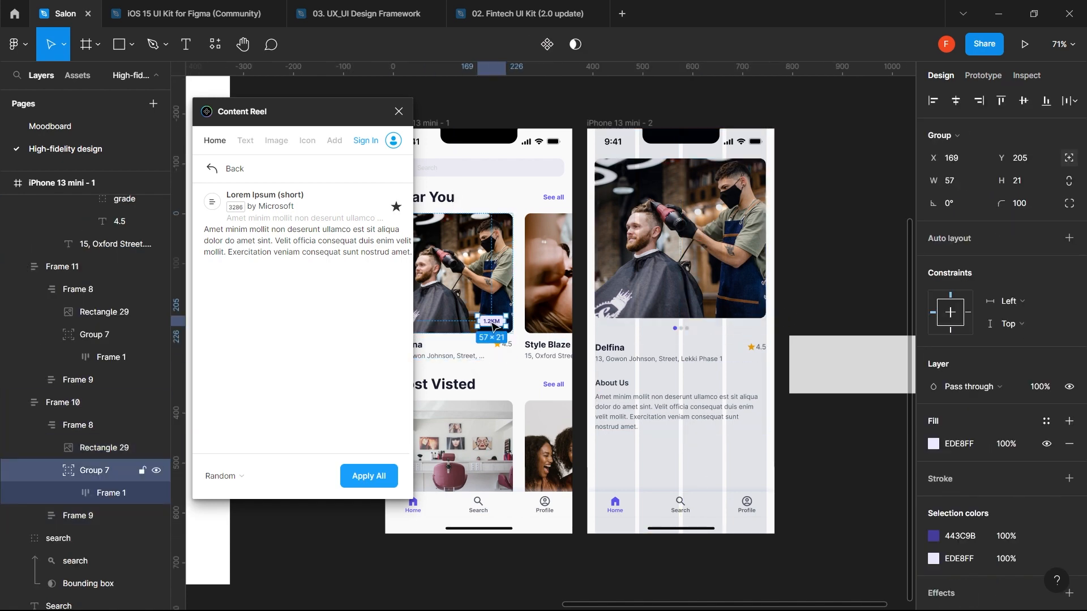
click(731, 300)
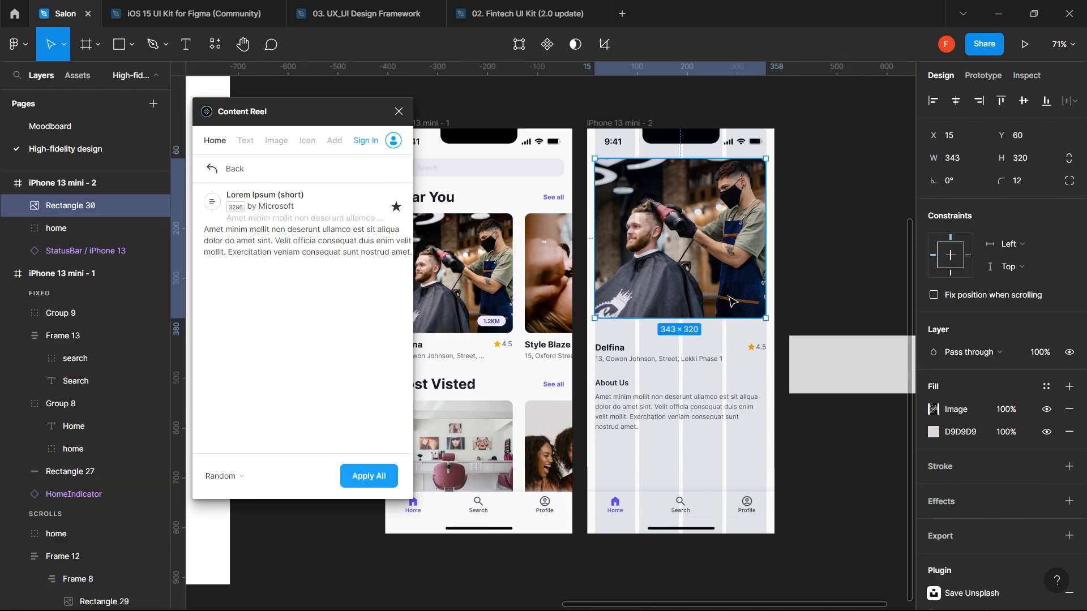
key(ctrl+v)
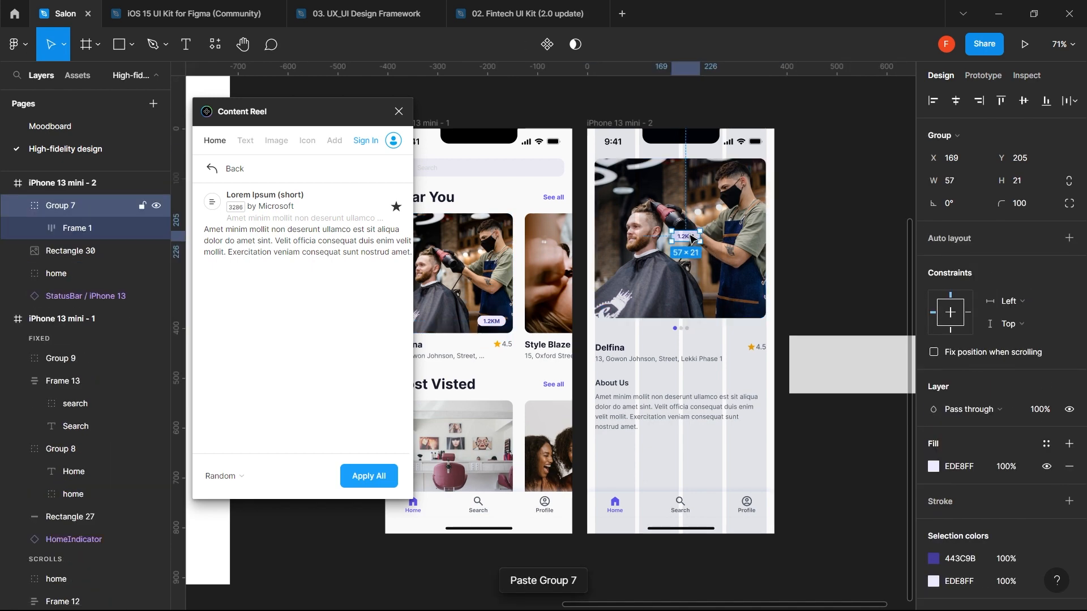
- Position the badge at X 287, Y 345 in the photo's bottom-right corner
drag(690, 234, 753, 303)
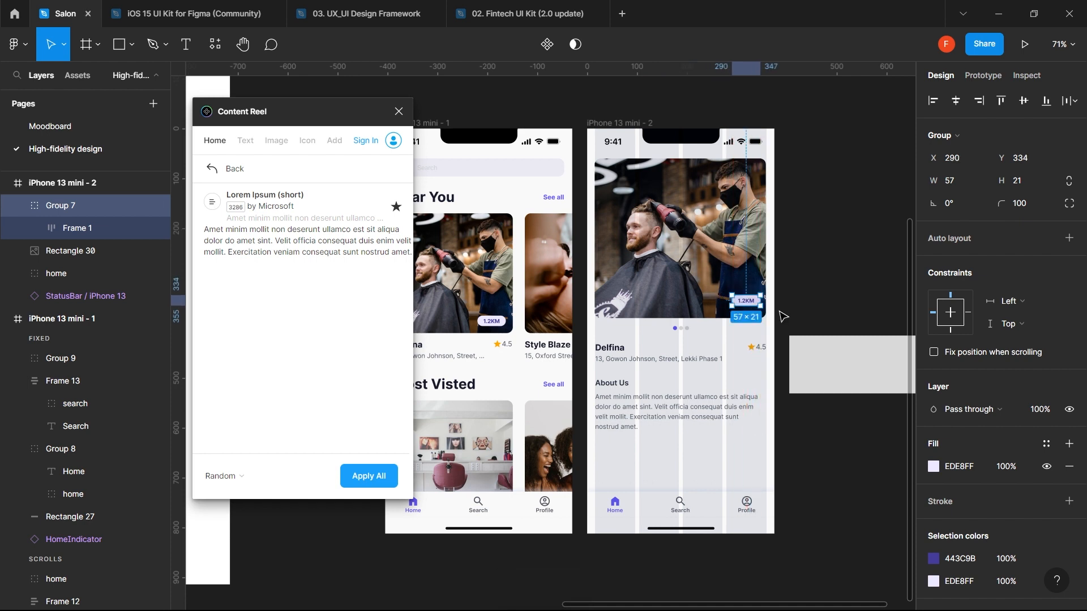
key(alt)
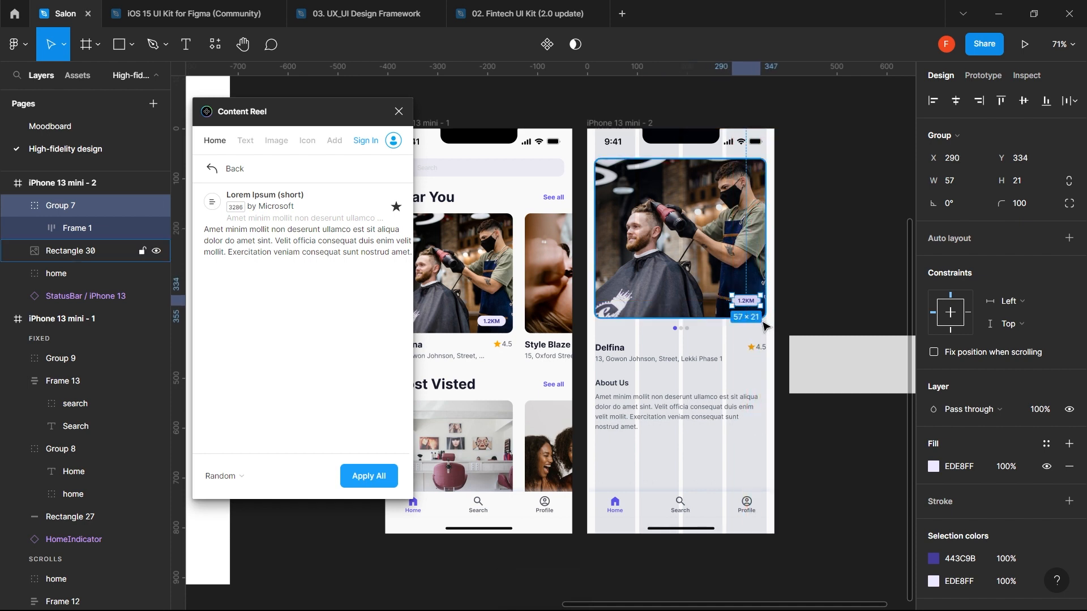
key(alt)
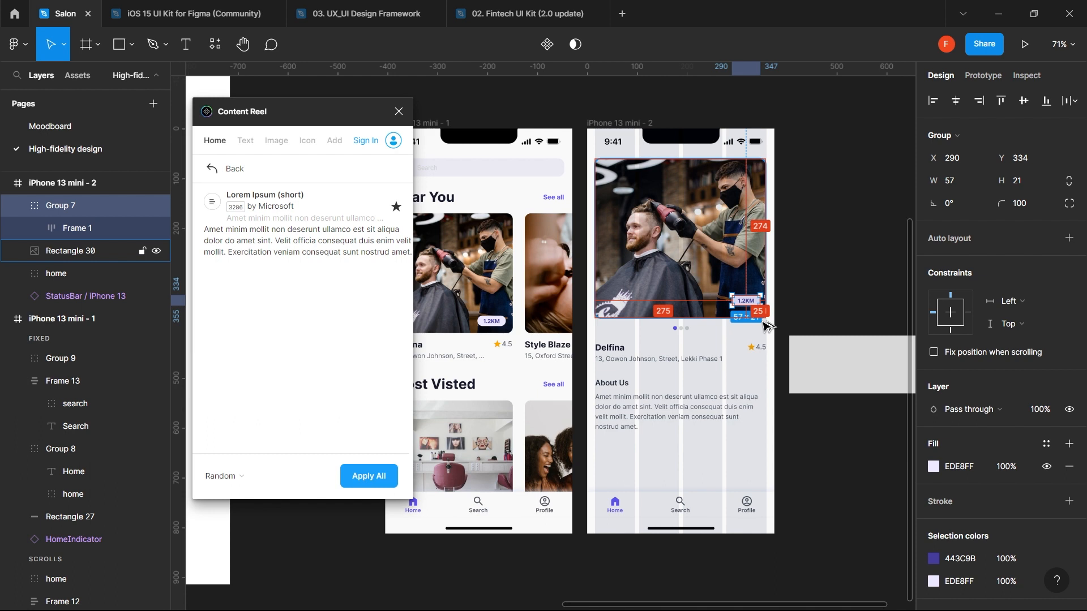
key(Right)
key(Right)
key(Right)
key(Right)
key(Right)
key(Right)
key(Right)
key(Right)
key(Right)
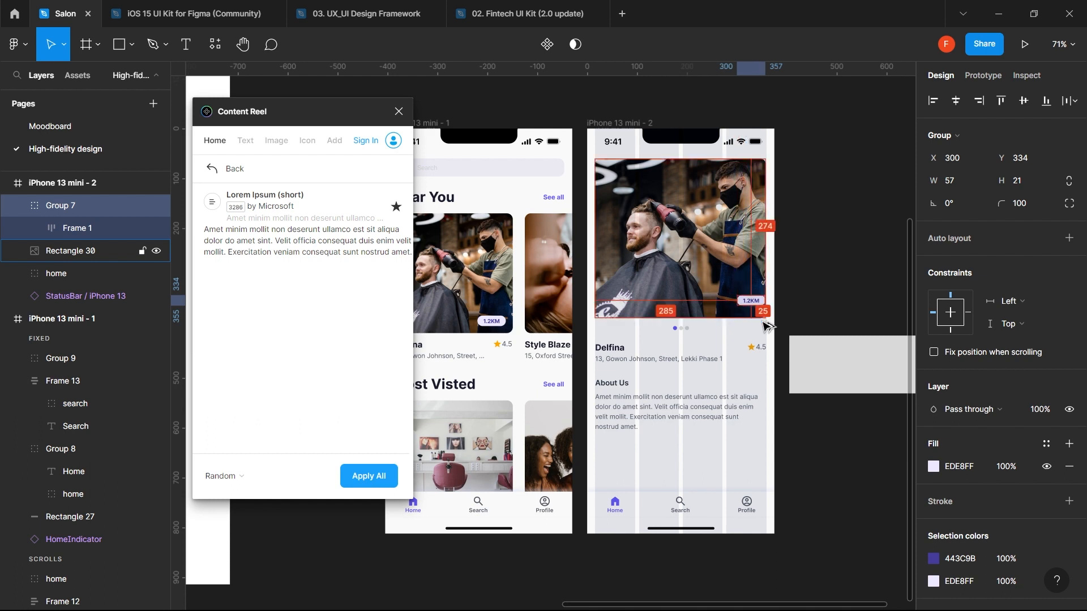
key(shift+Left)
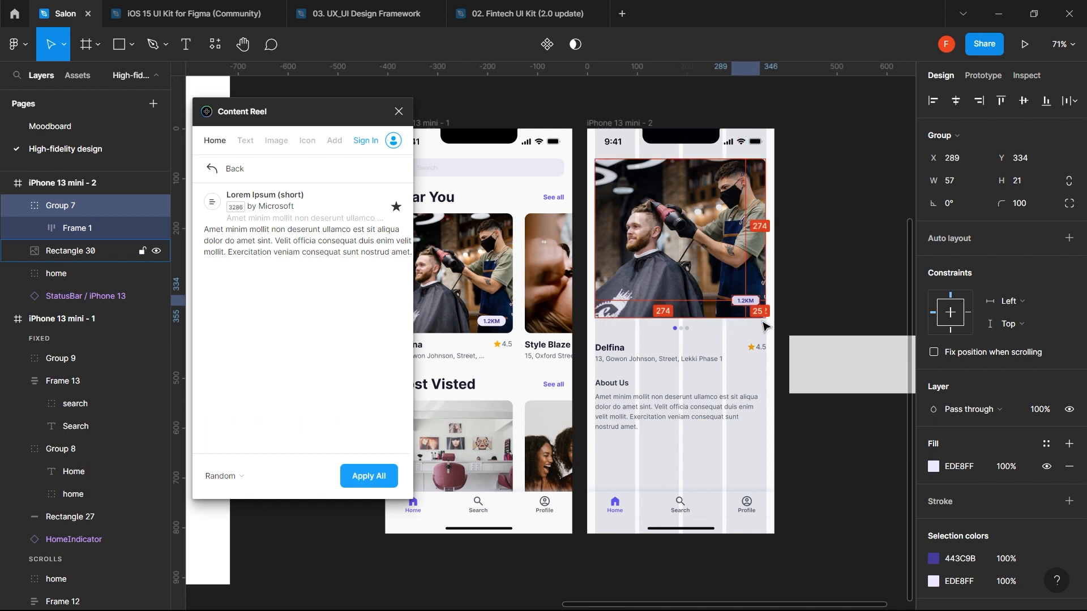
scroll(762, 287, up, 5)
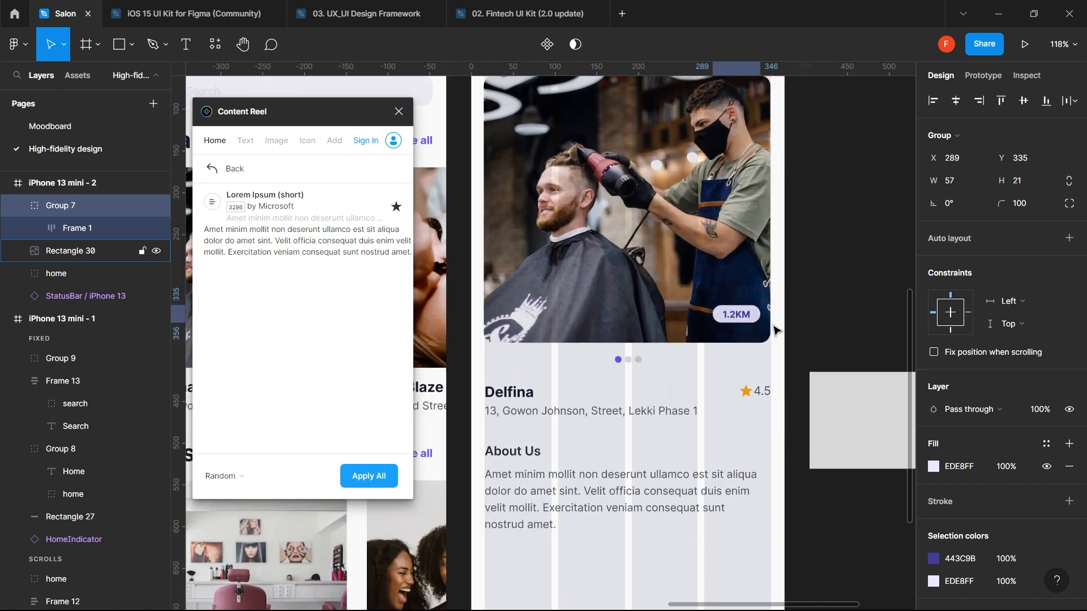
key(Left)
key(Left)
key(Down)
key(shift+Down)
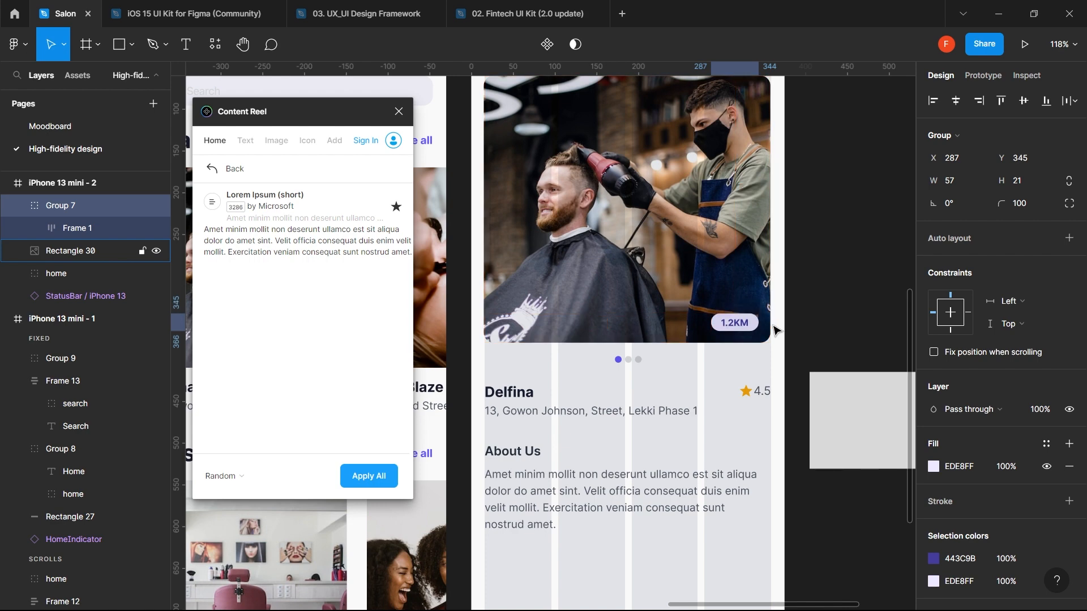
scroll(759, 368, down, 1)
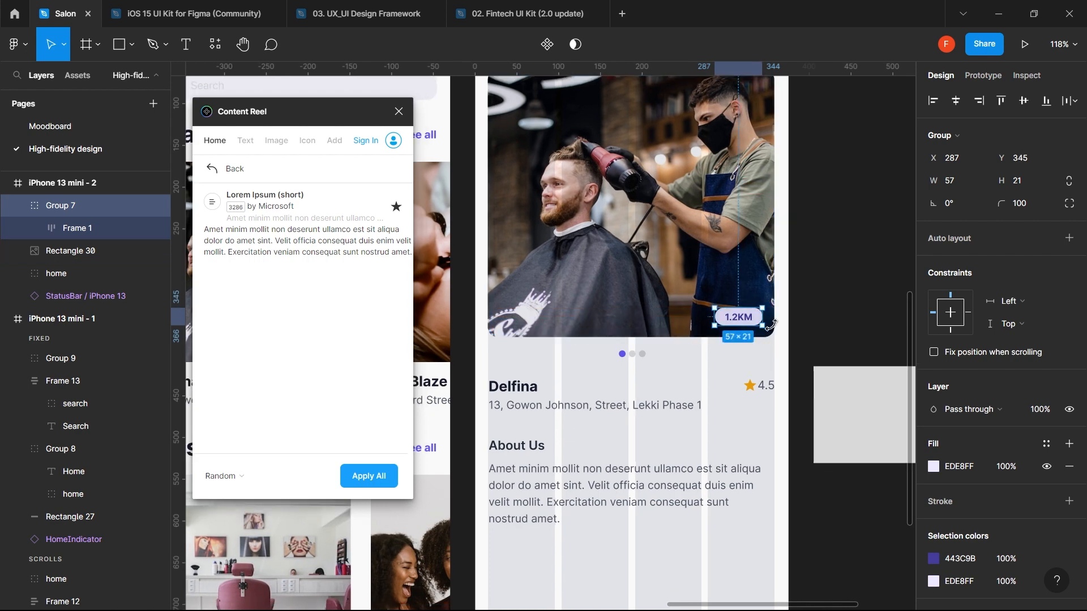
ctrl+scroll(738, 408, down, 4)
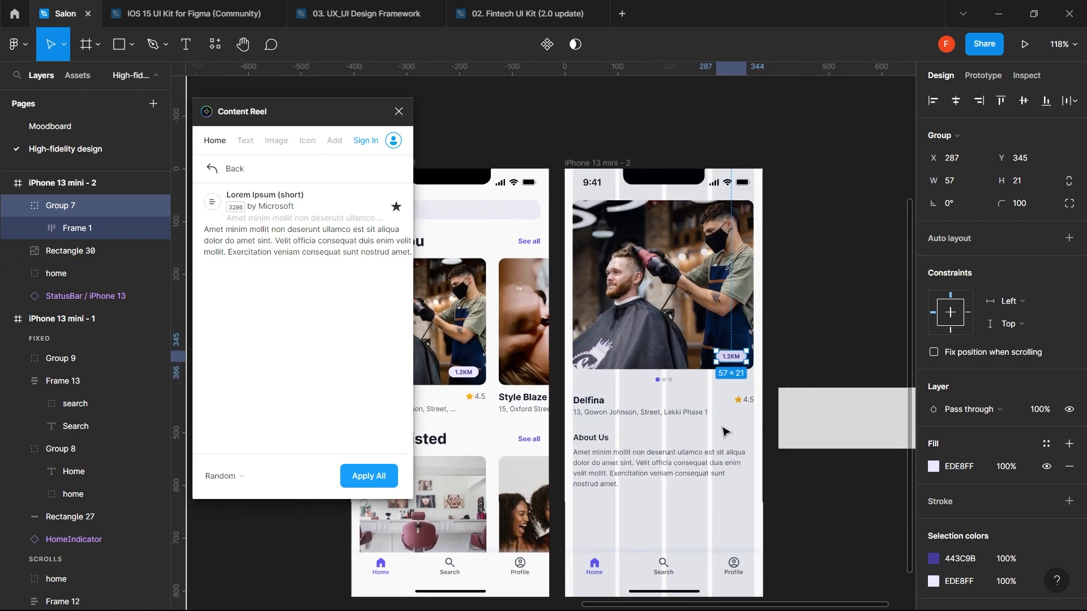
scroll(723, 430, down, 4)
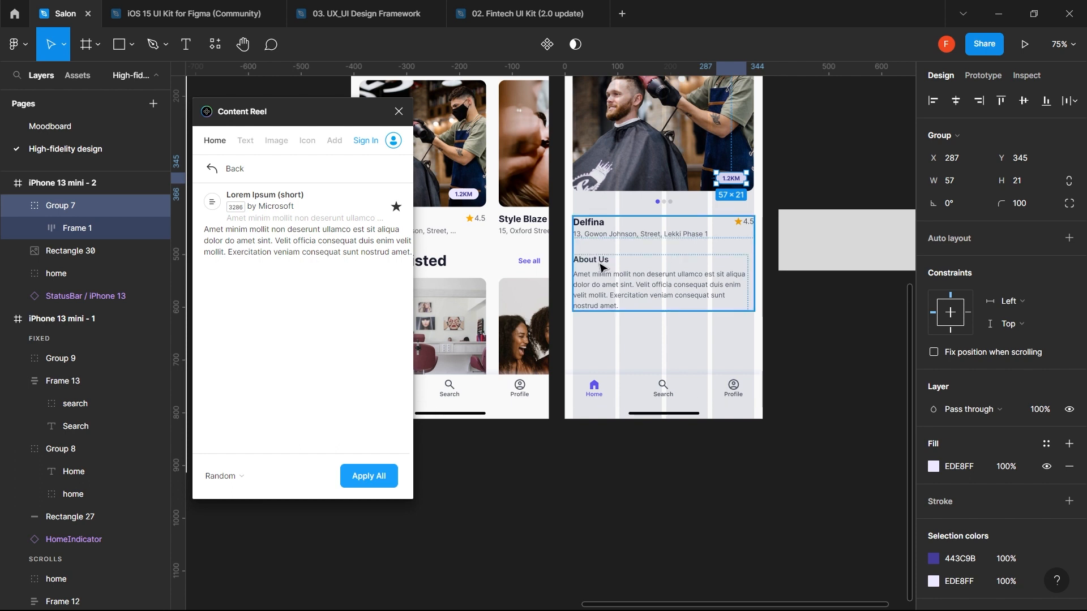
- Paste a duplicate of the About Us heading-and-text block below it
ctrl+click(601, 268)
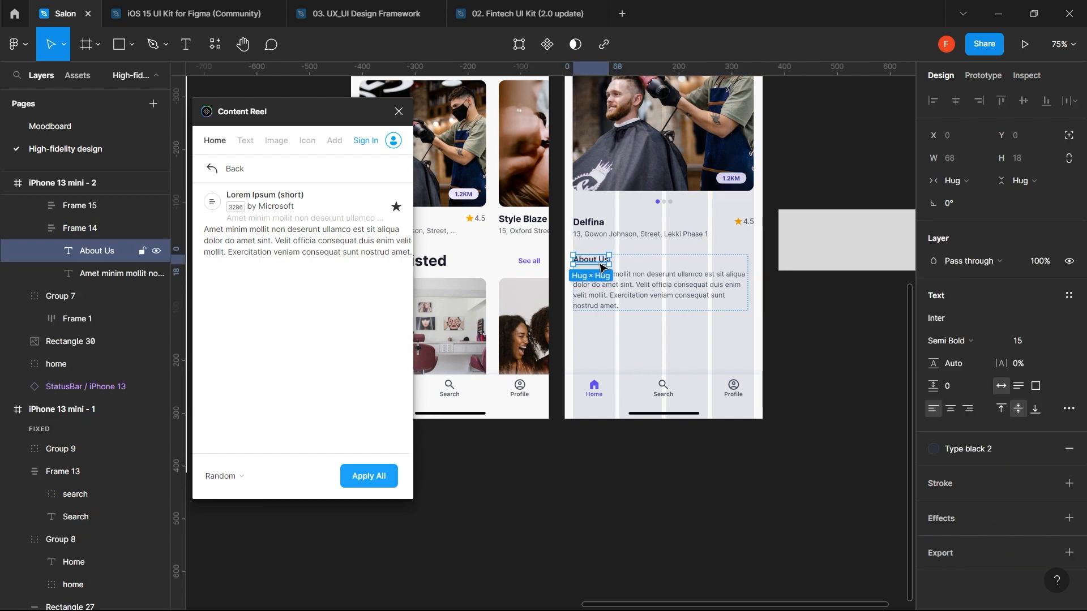
key(Escape)
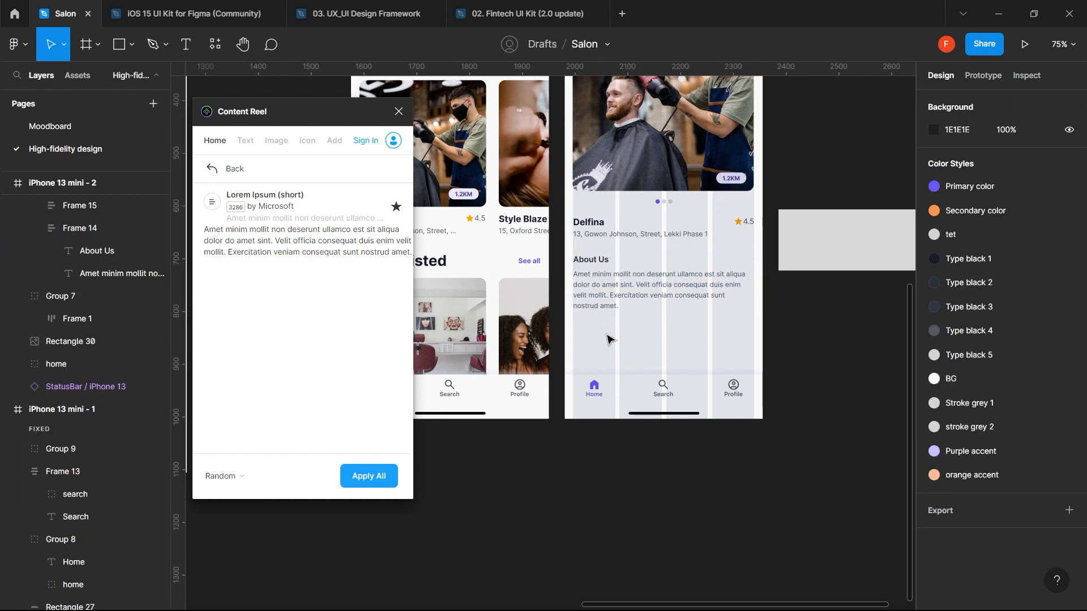
click(622, 279)
double_click(621, 279)
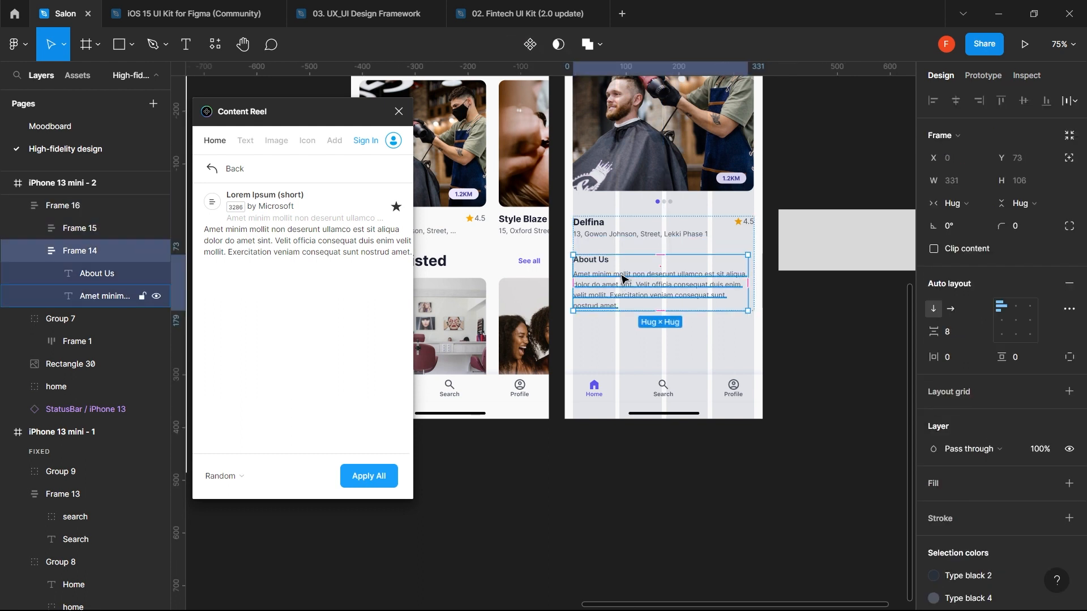
key(ctrl+v)
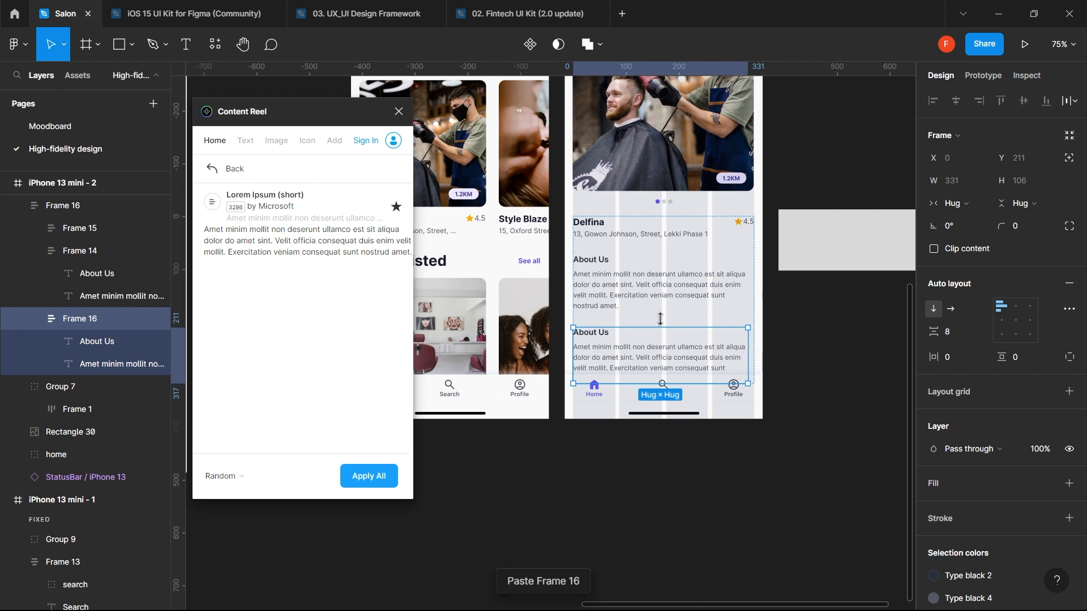
- Rename the pasted heading to 'Services'
double_click(600, 339)
double_click(600, 339)
text(Ser)
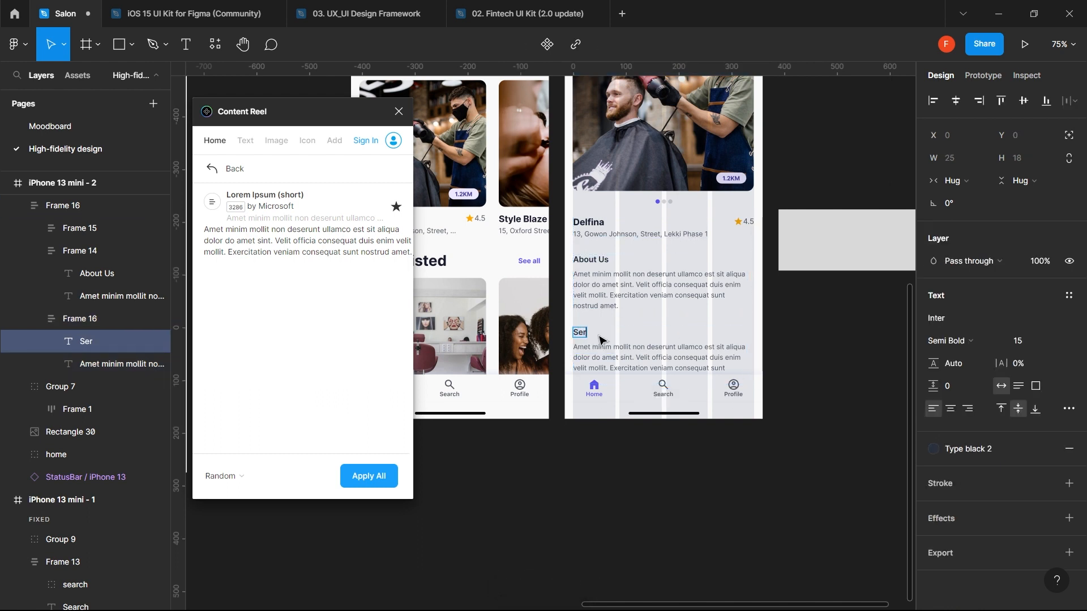
text(vices)
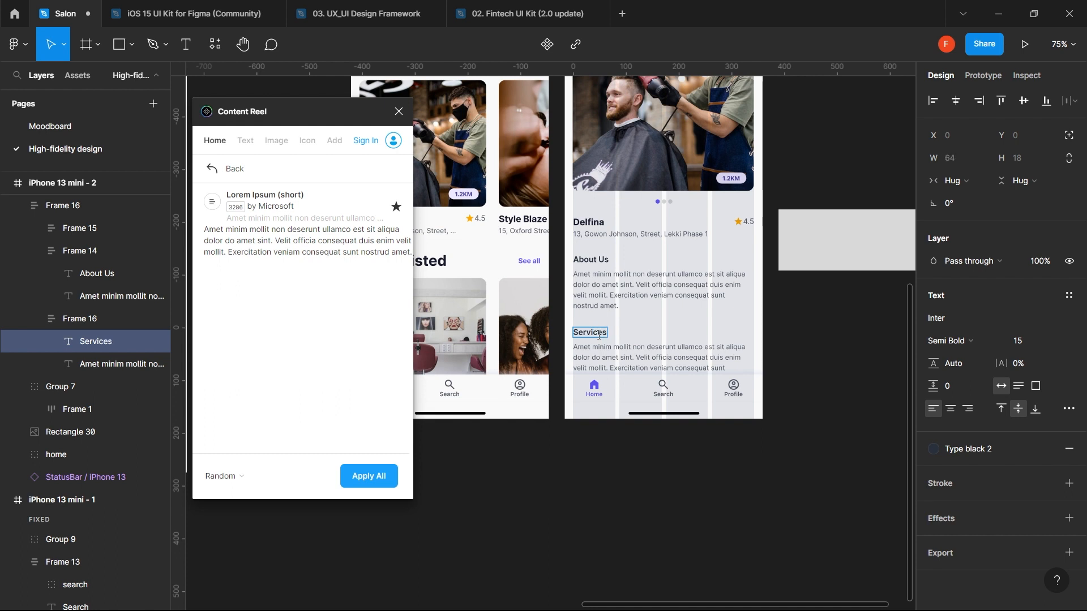
key(Escape)
click(734, 467)
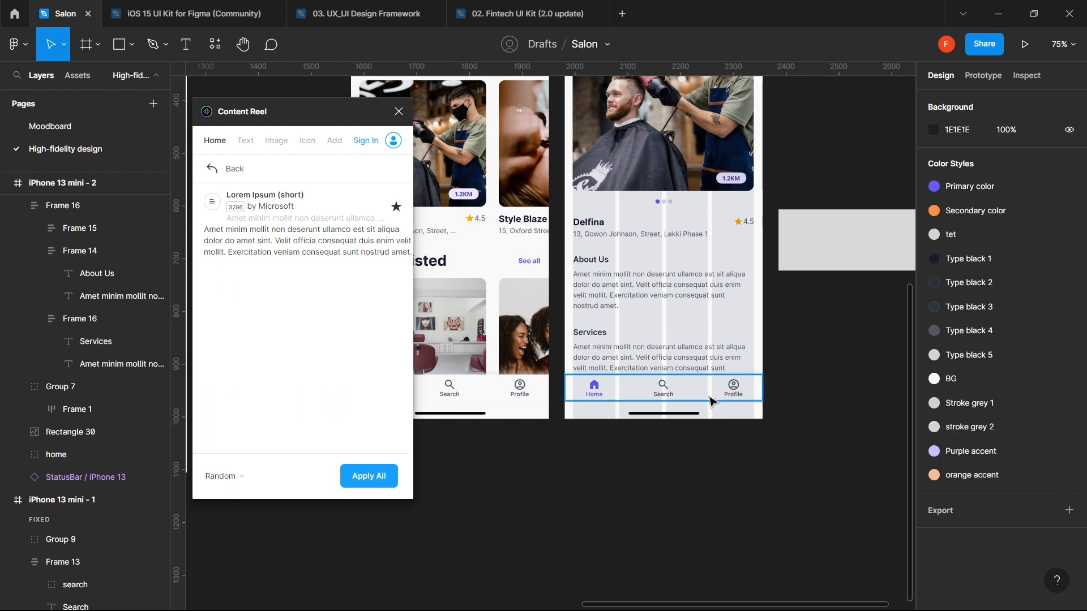
click(708, 388)
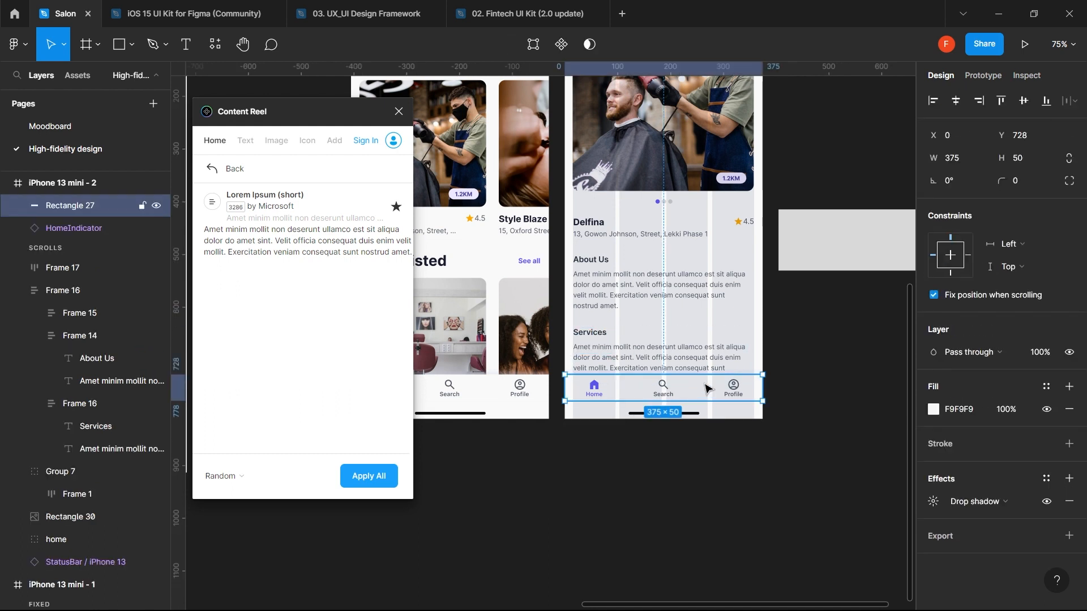
- Hide the nav bar's Home group, background, Search layer and Group 9 in Layers
double_click(706, 388)
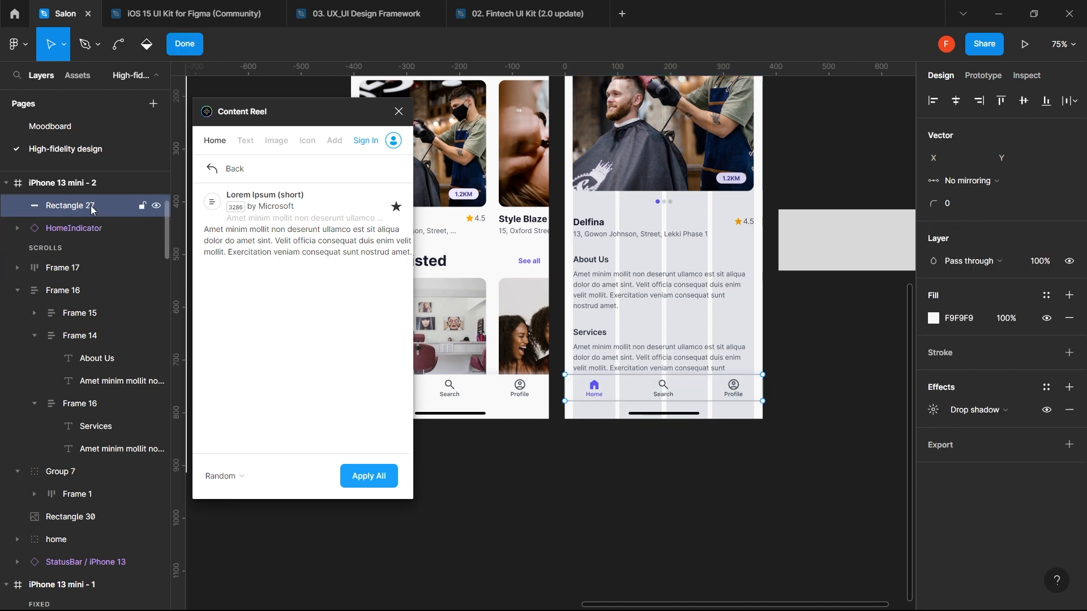
scroll(110, 230, up, 3)
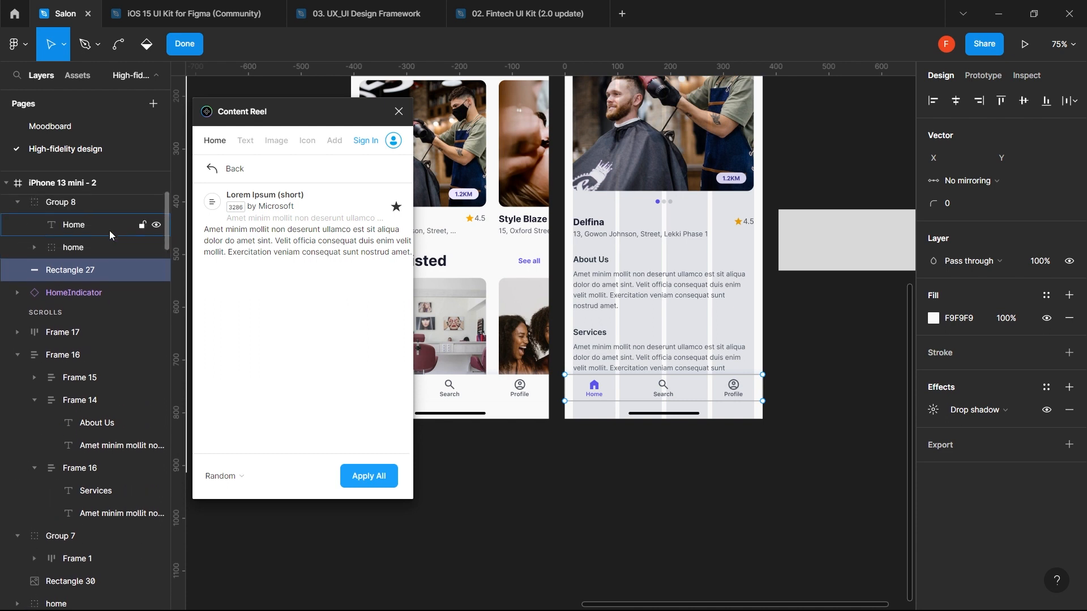
click(157, 211)
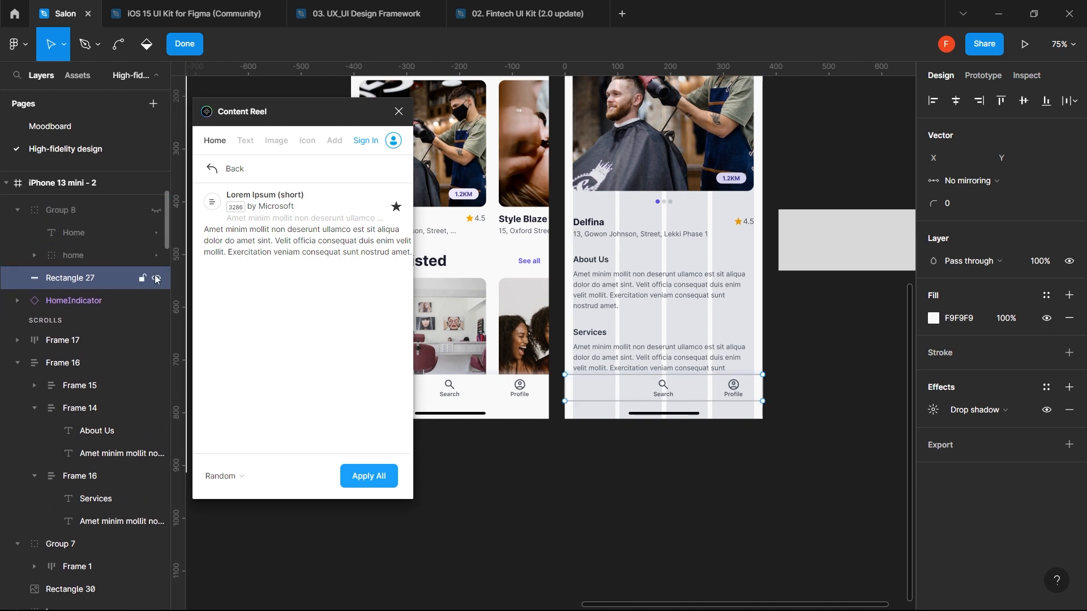
click(157, 278)
scroll(157, 279, up, 2)
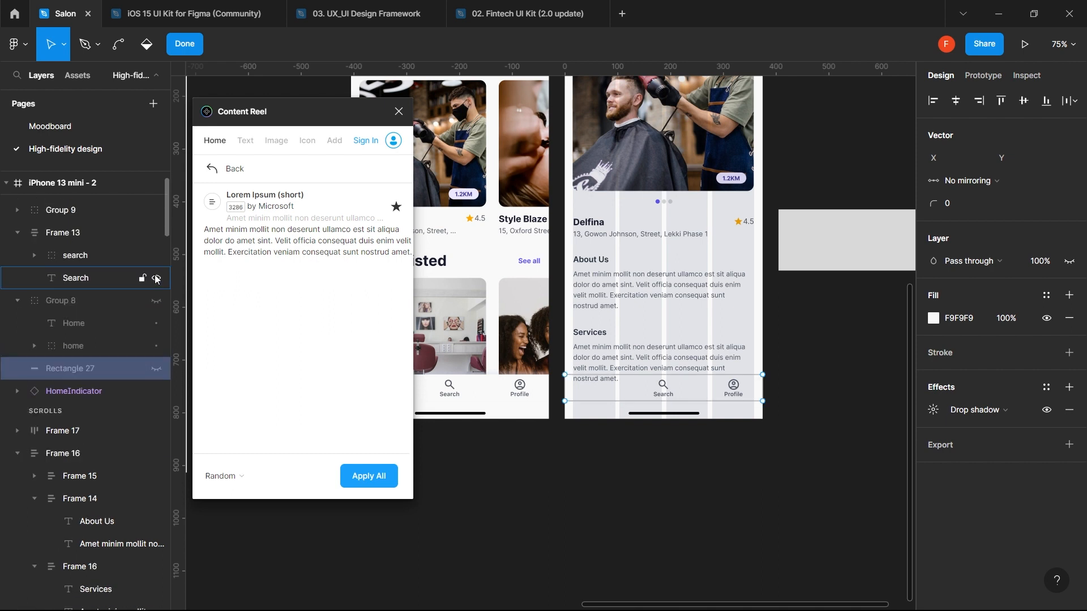
click(156, 279)
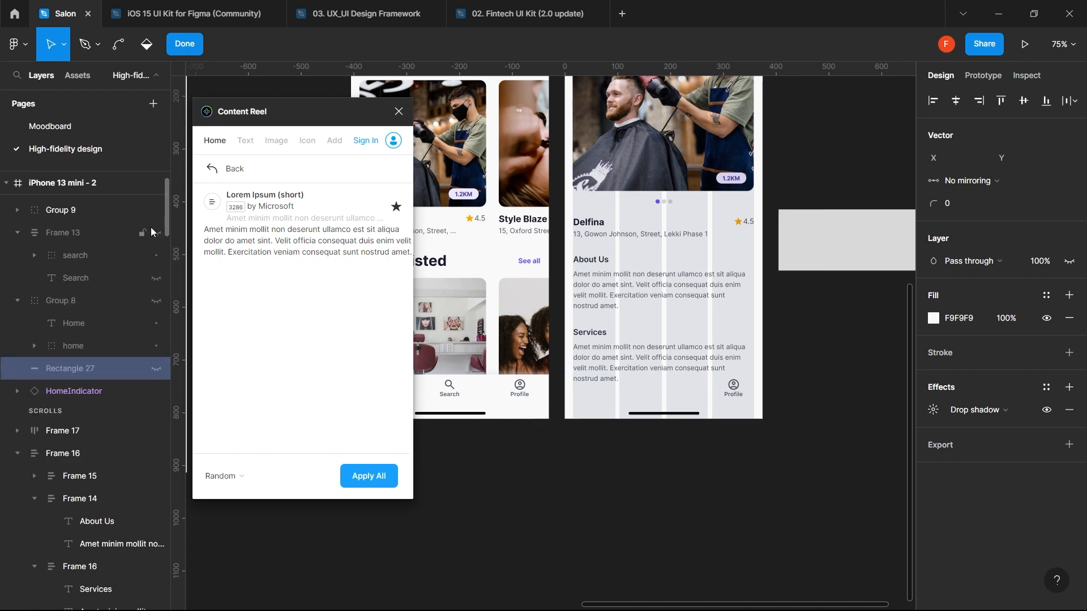
scroll(152, 229, up, 1)
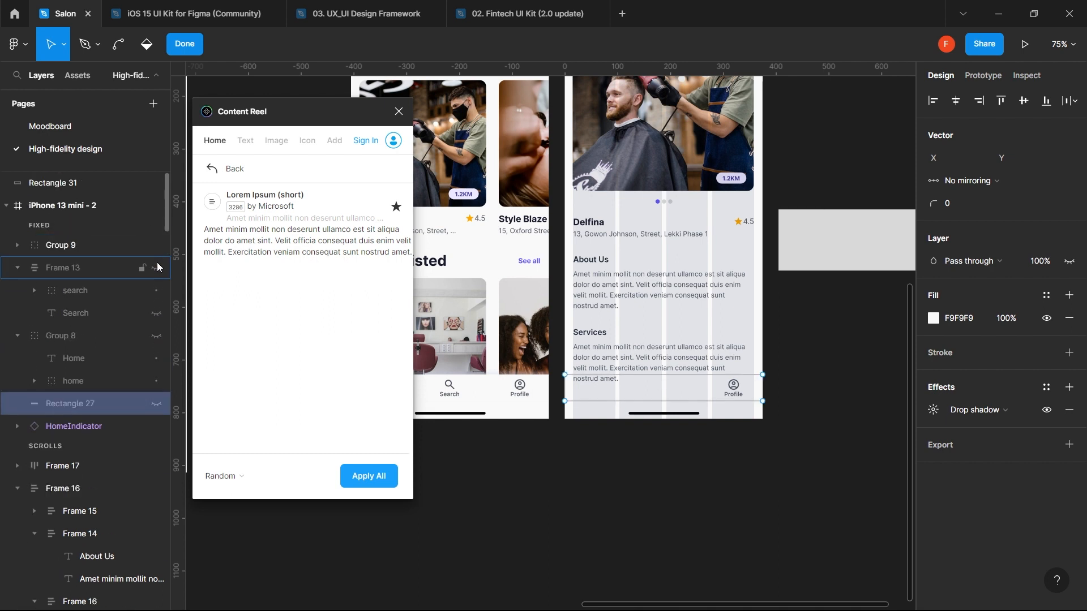
click(156, 246)
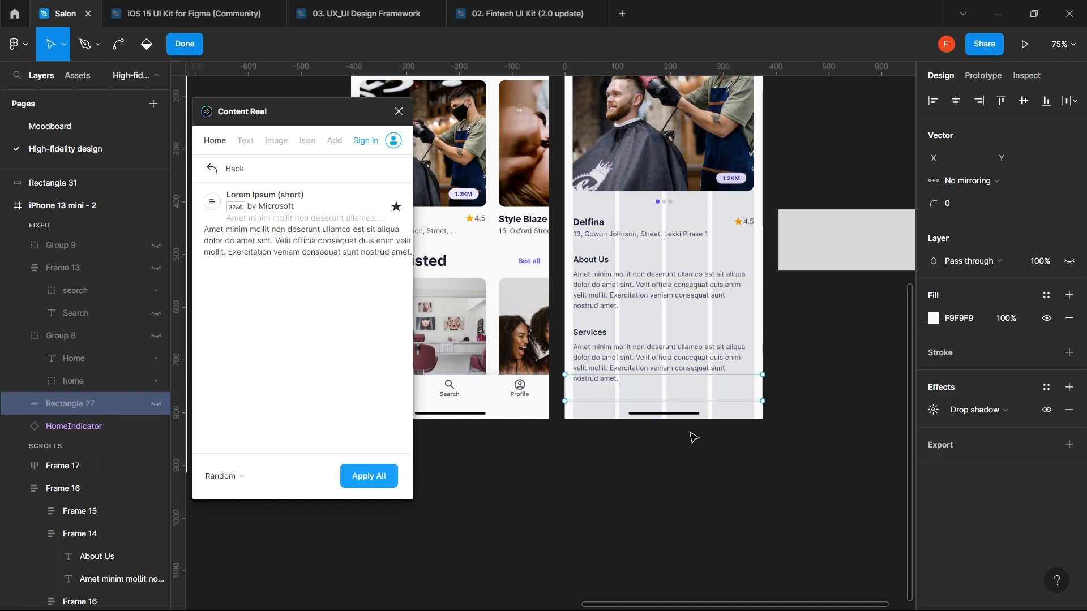
- Exit the vector edit and delete the Services paragraph text
click(184, 43)
click(756, 509)
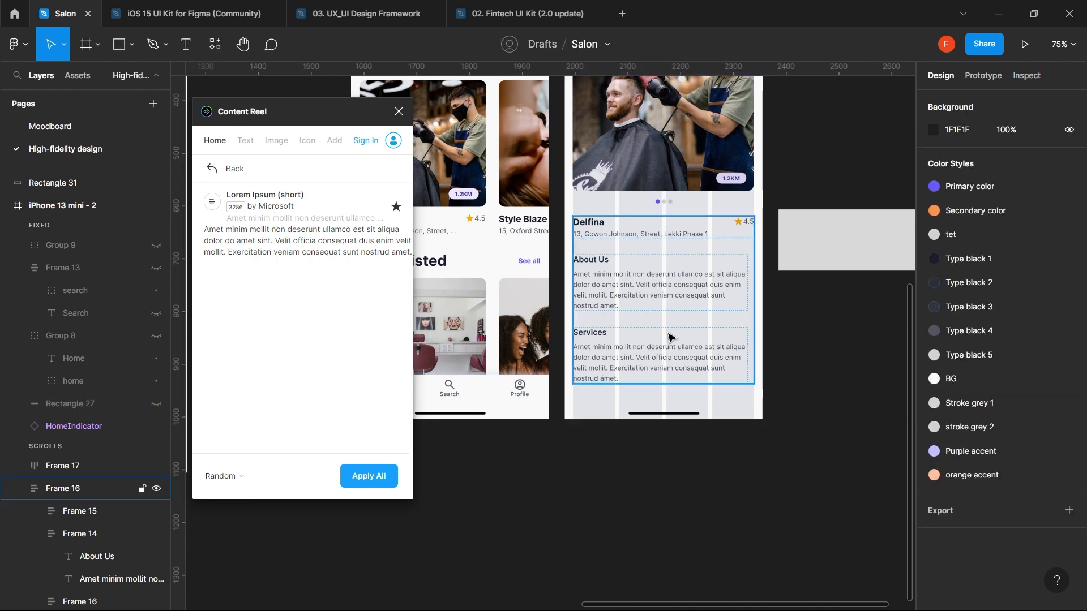
click(660, 352)
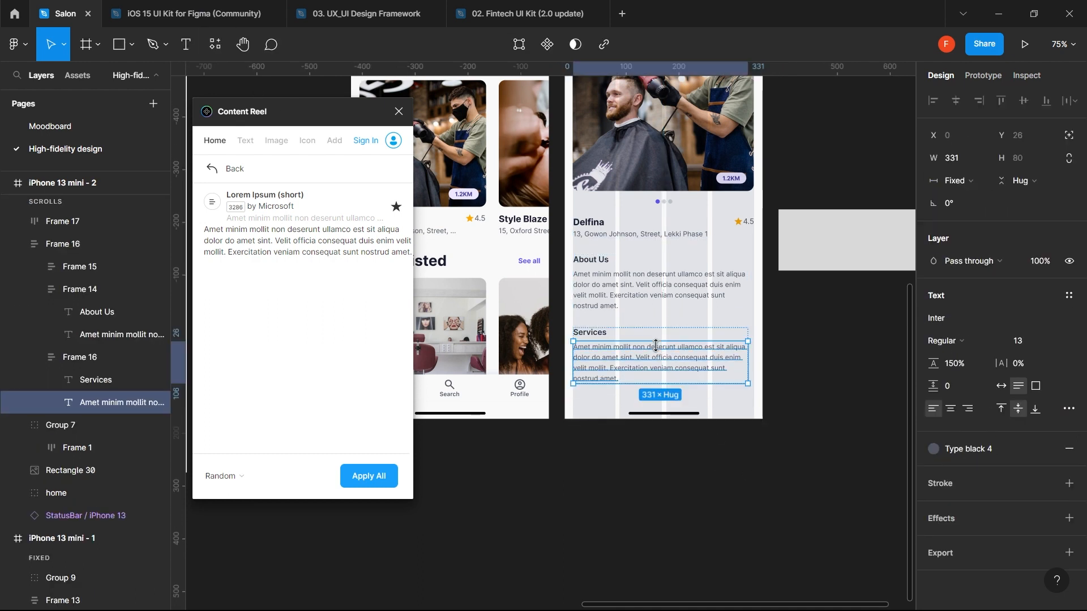
double_click(659, 360)
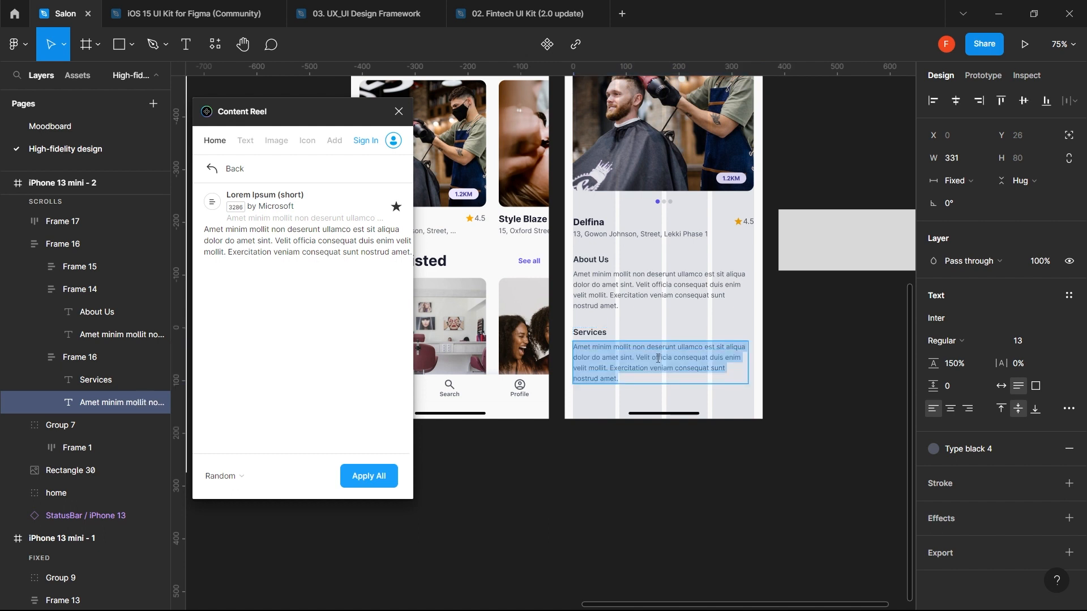
key(Escape)
key(Delete)
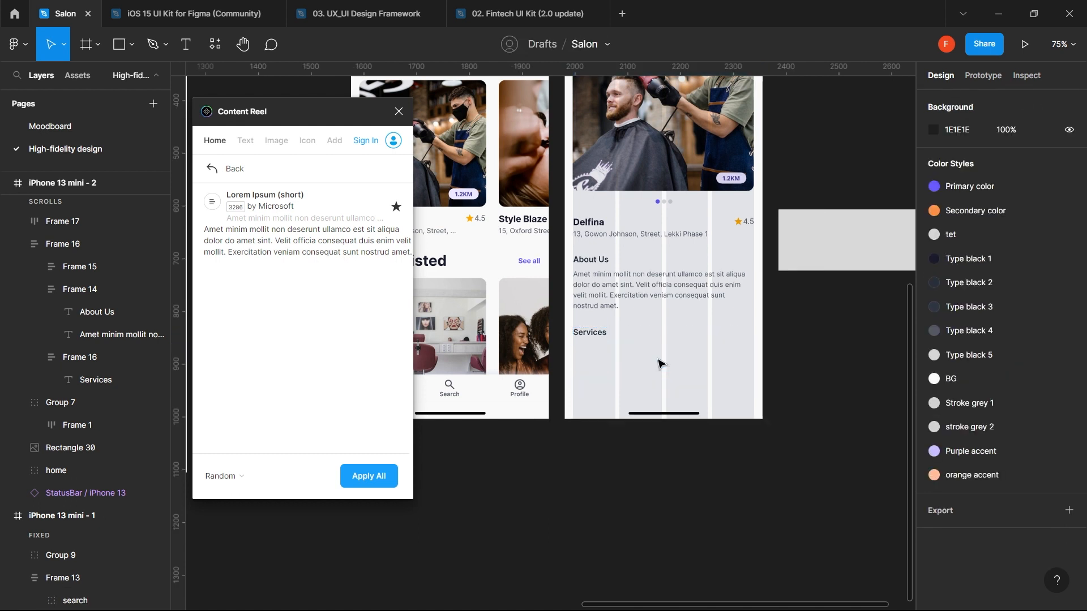
click(604, 334)
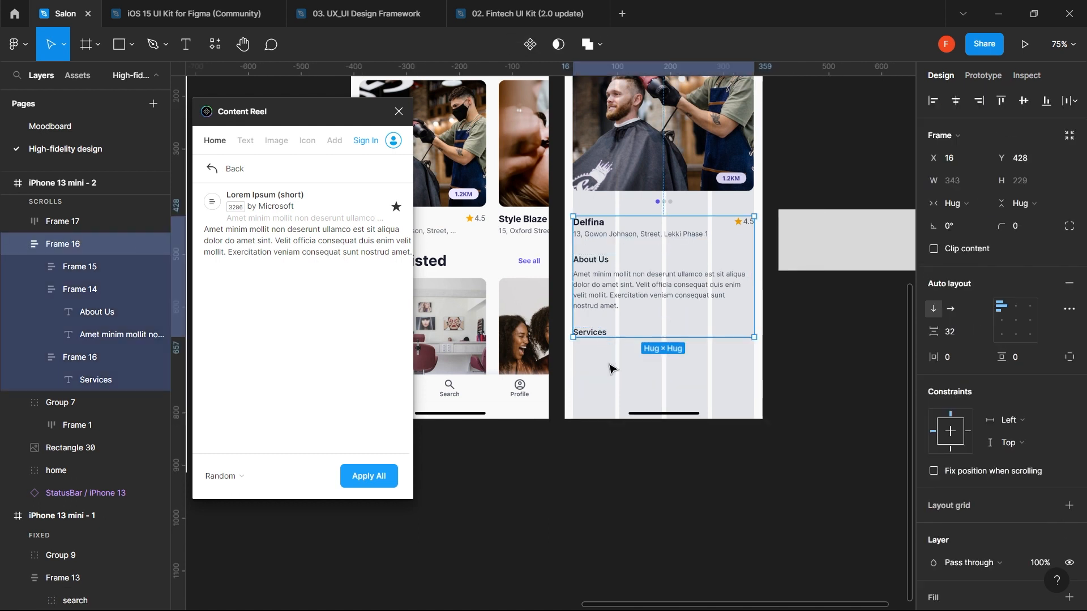
key(Escape)
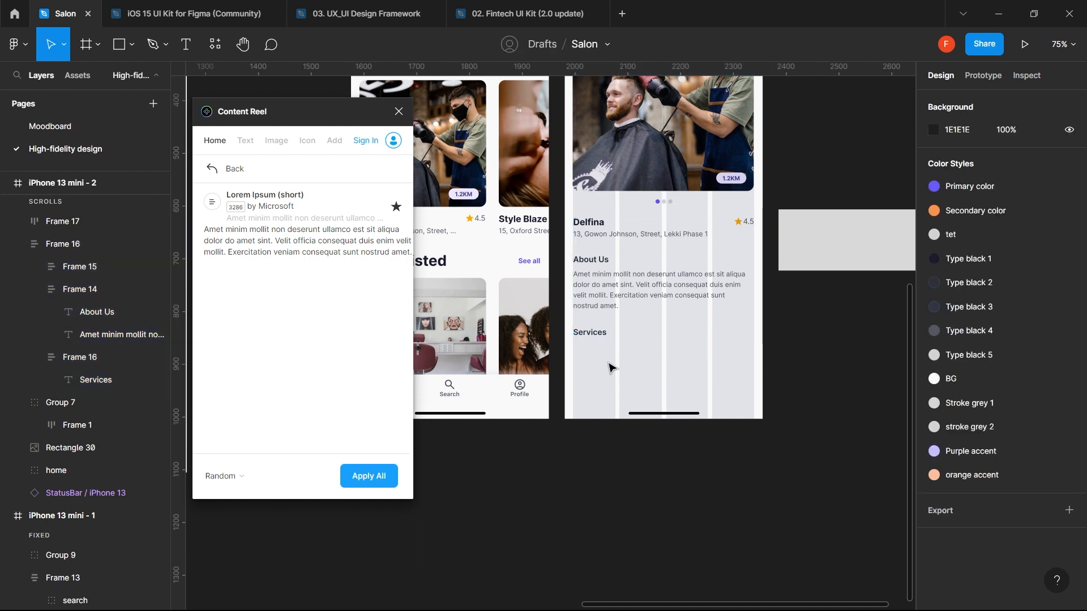
- Draw a grey circle with the Ellipse tool just below the Services heading
key(o)
drag(607, 361, 650, 405)
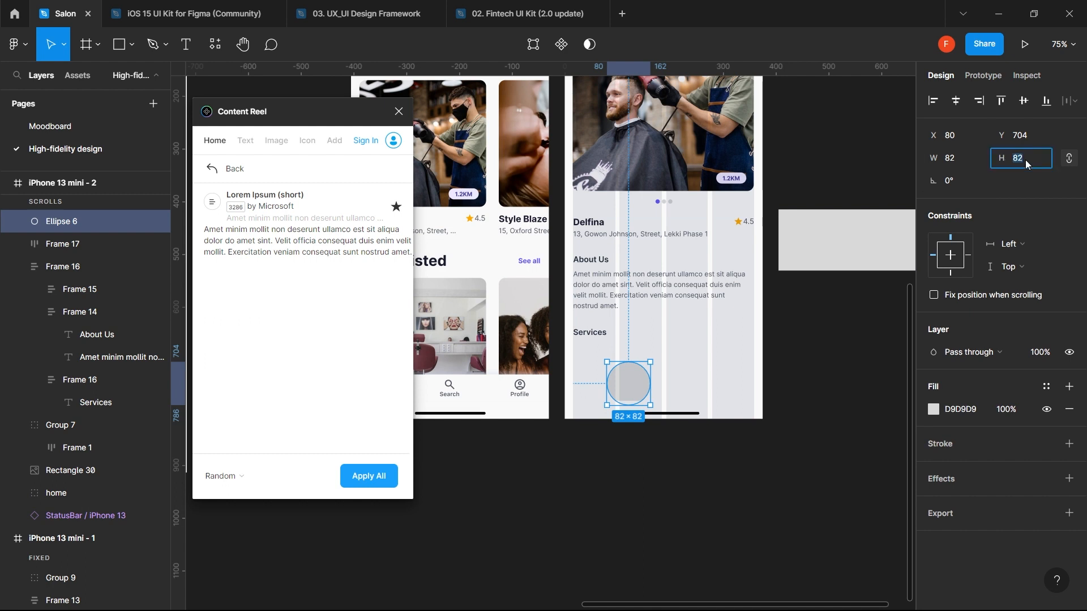
key(Return)
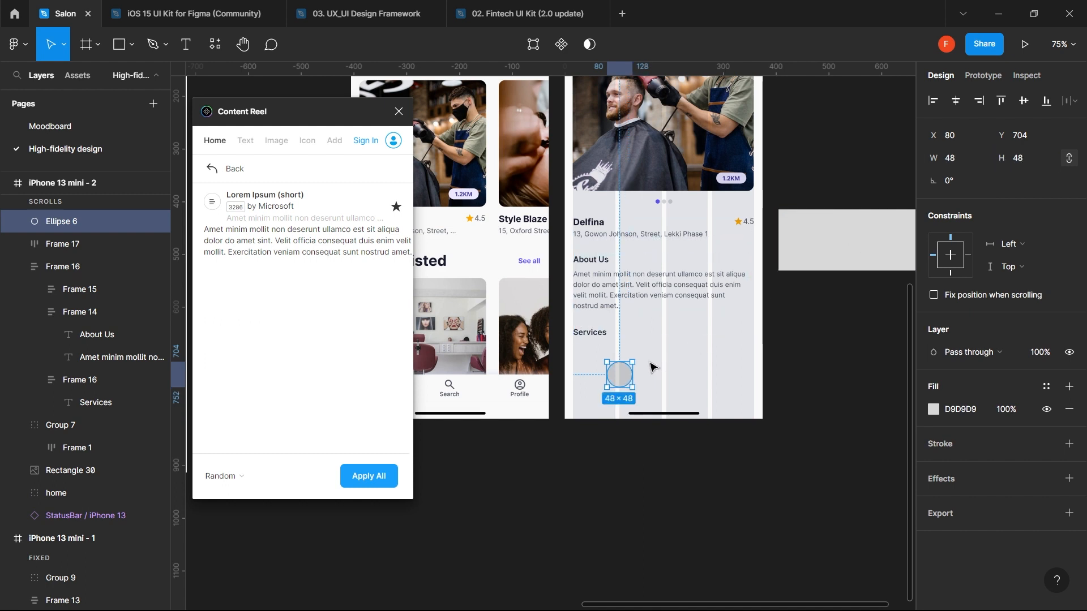
drag(626, 373, 600, 364)
click(637, 282)
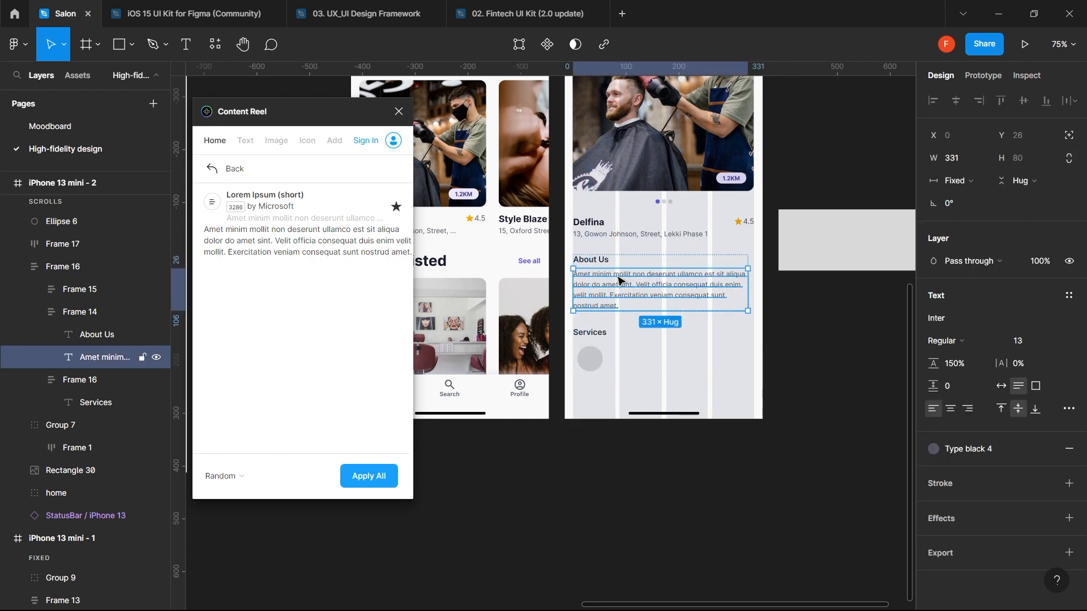
click(596, 368)
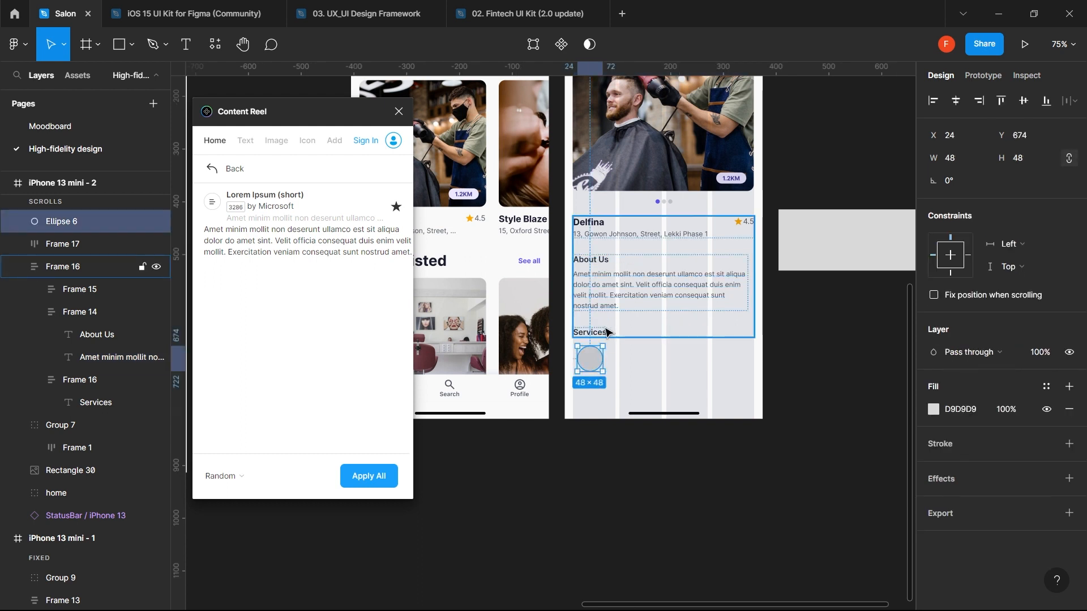
key(Up)
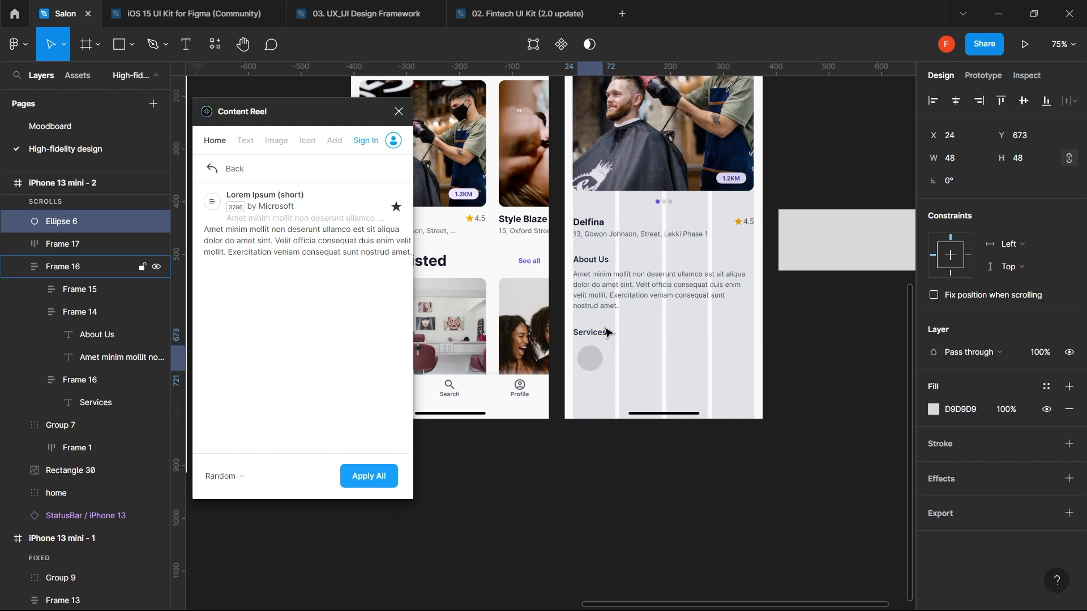
- Resize the circle to 64 × 64 and verify its size
click(1024, 160)
text(64)
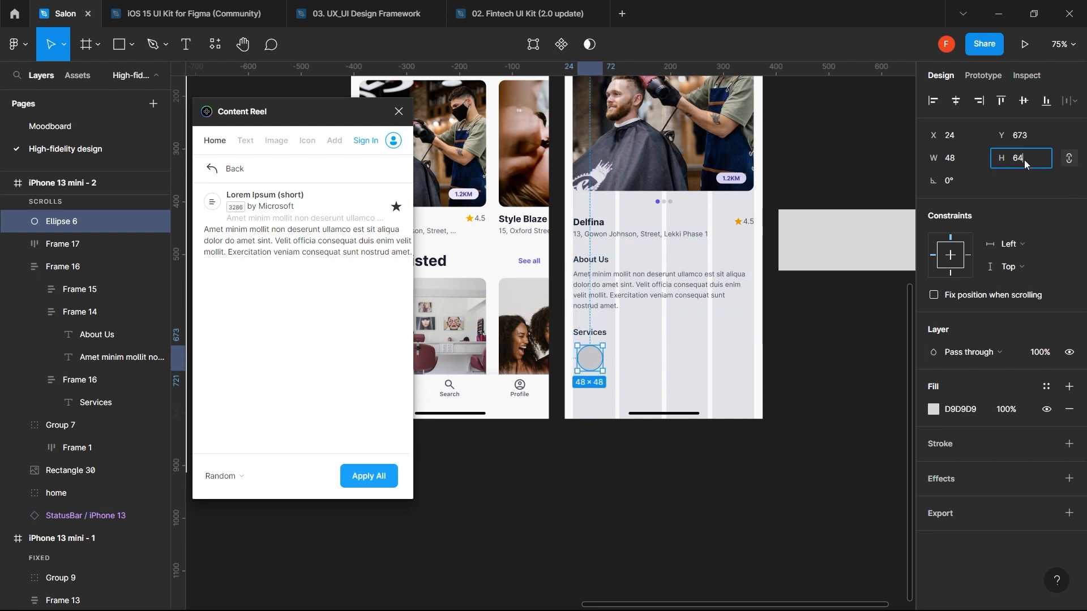
key(Return)
click(810, 326)
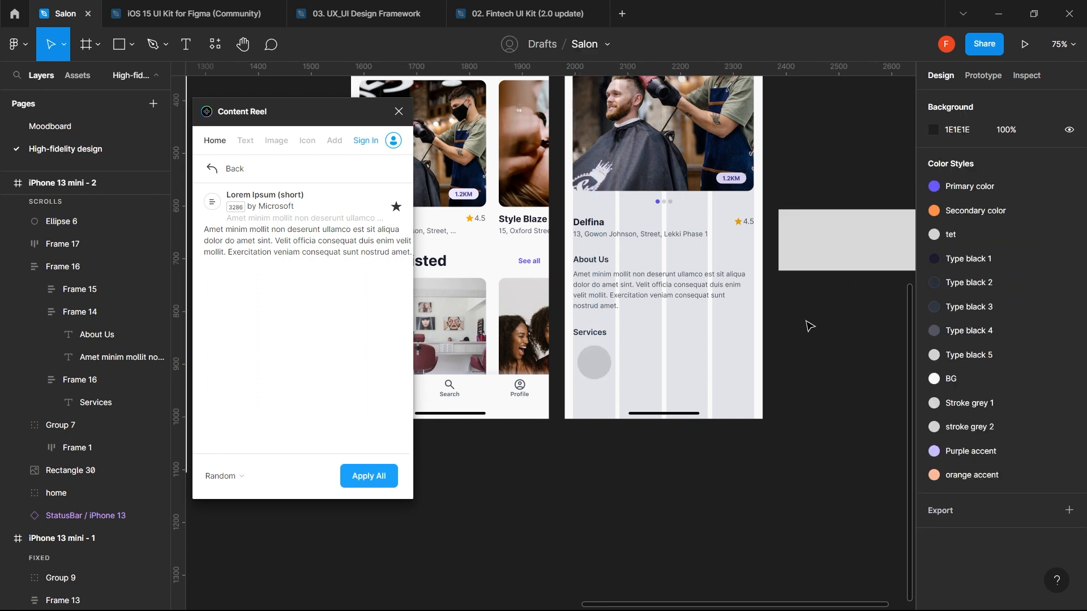
click(604, 368)
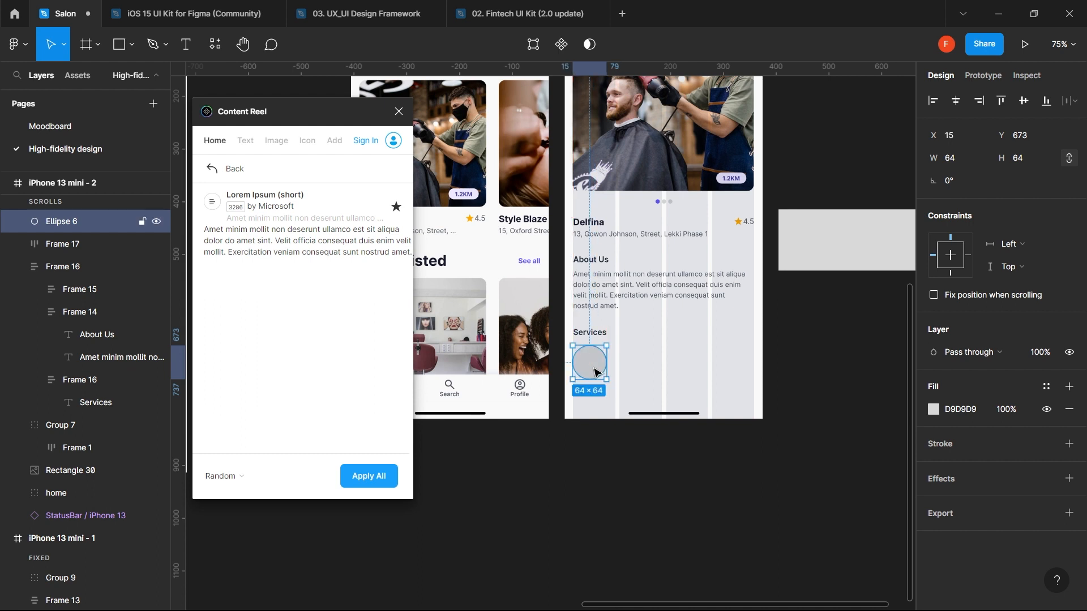
click(701, 376)
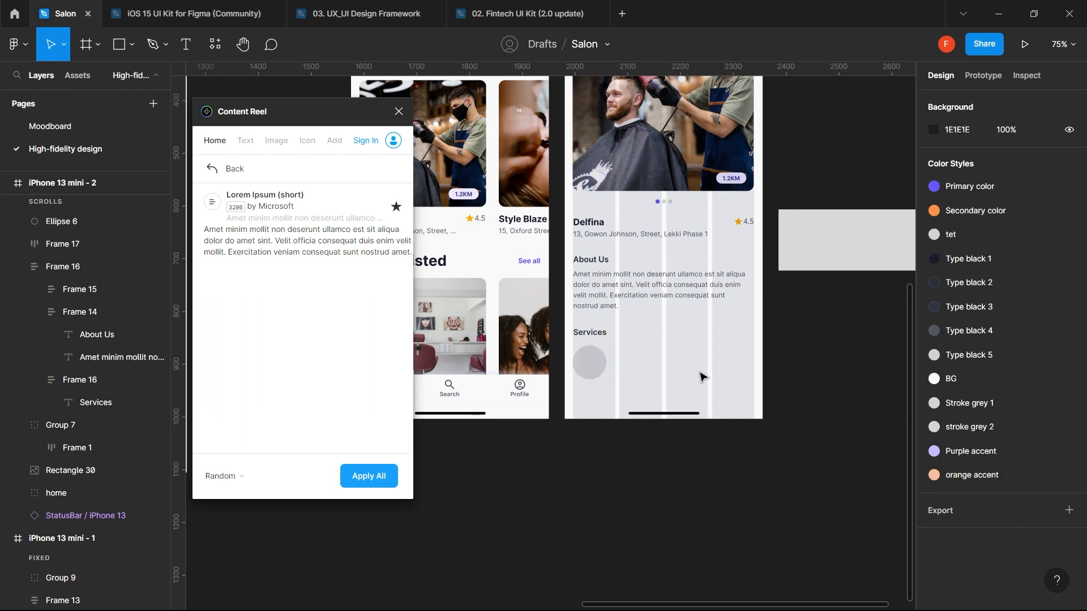
click(762, 365)
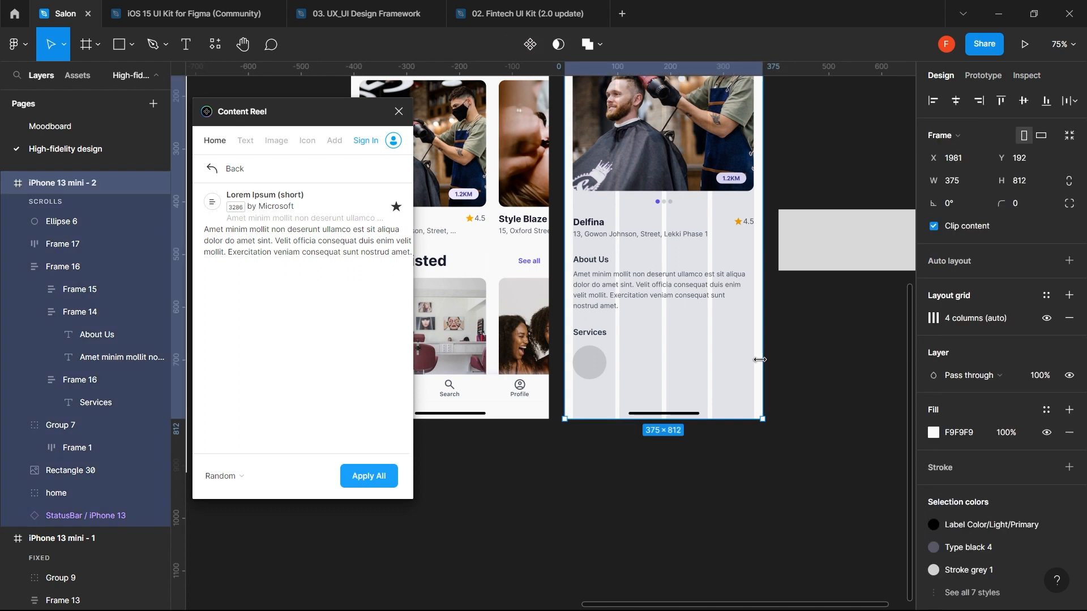
- Extend the iPhone screen frame downward
drag(690, 422, 664, 564)
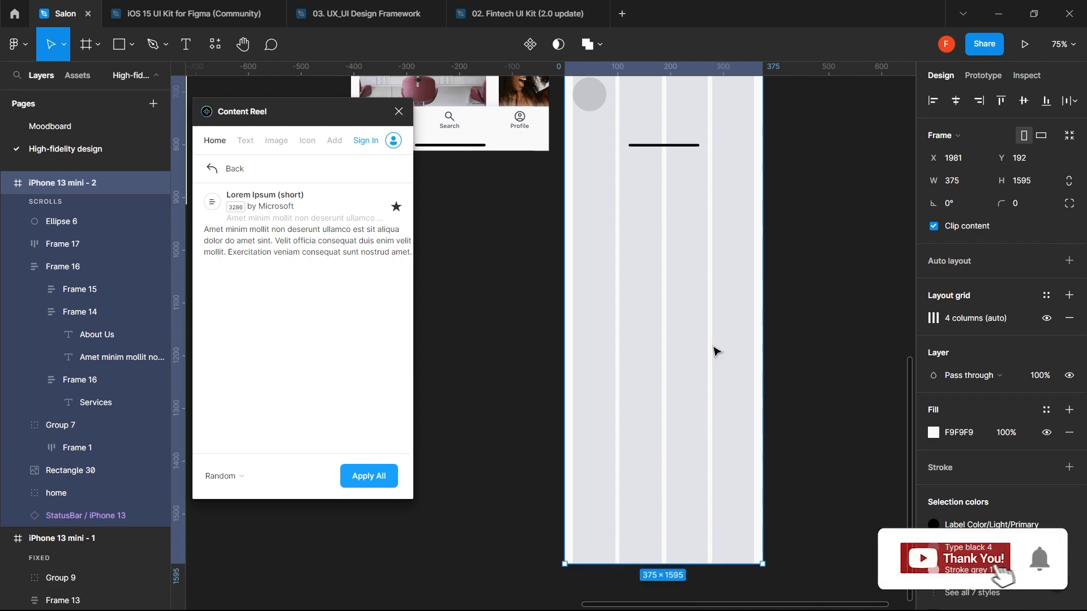
scroll(715, 352, up, 6)
scroll(715, 352, down, 2)
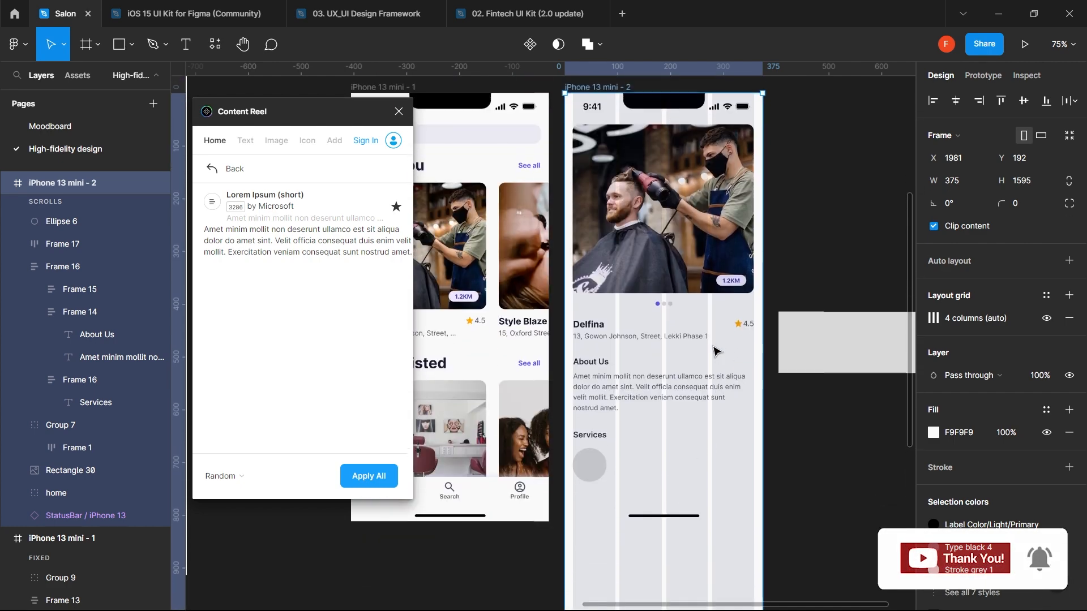
- Duplicate the Services circle into four and space them evenly in a row
click(593, 471)
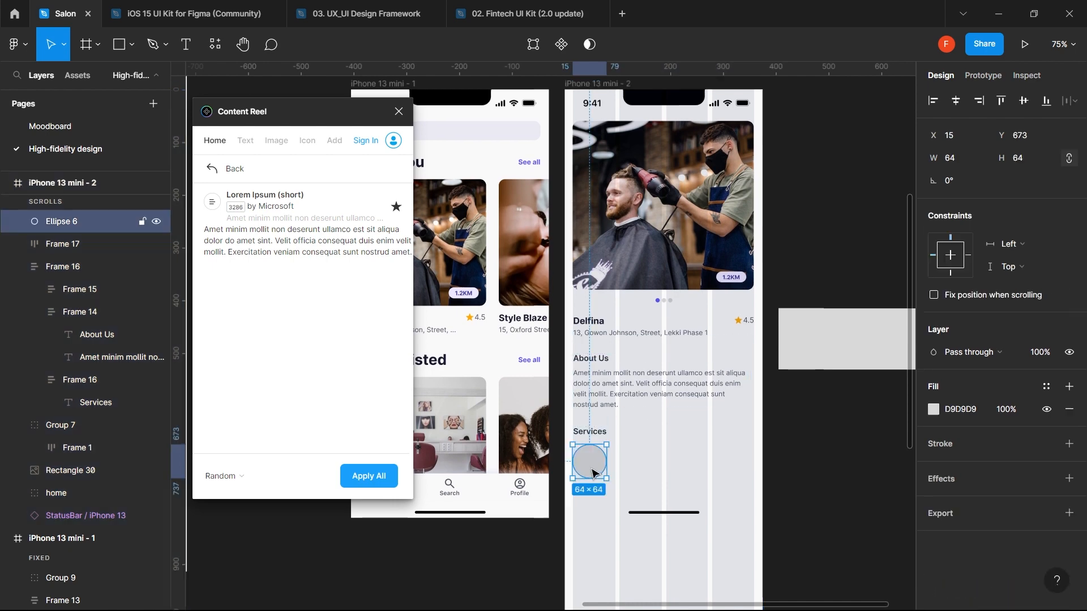
mouse_move(593, 470)
mouse_down()
mouse_move(746, 473)
mouse_move(589, 463)
mouse_up()
shift+click(638, 462)
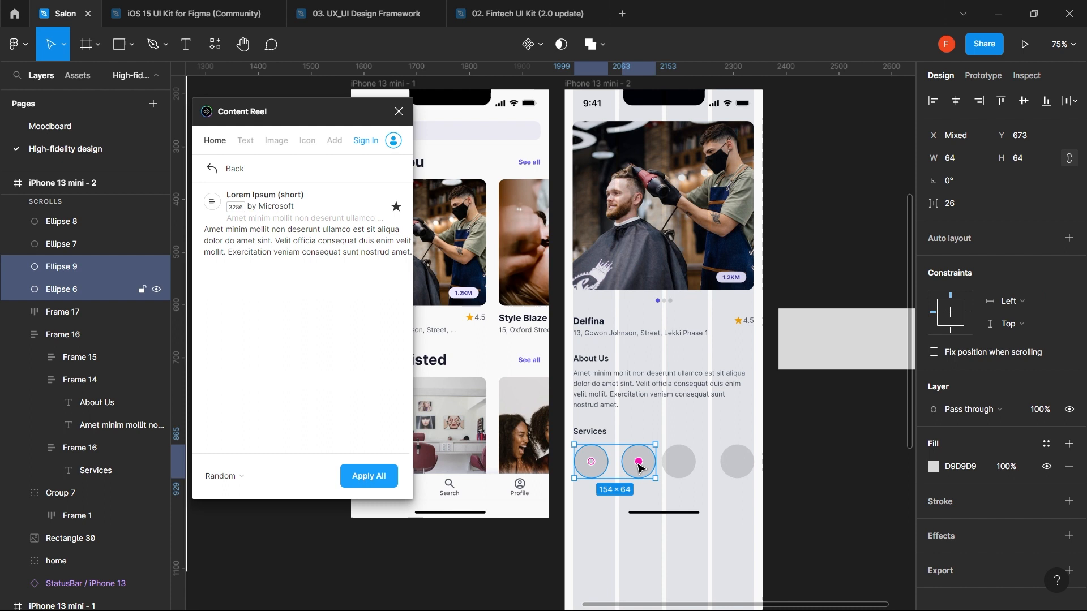
shift+click(682, 470)
shift+click(736, 462)
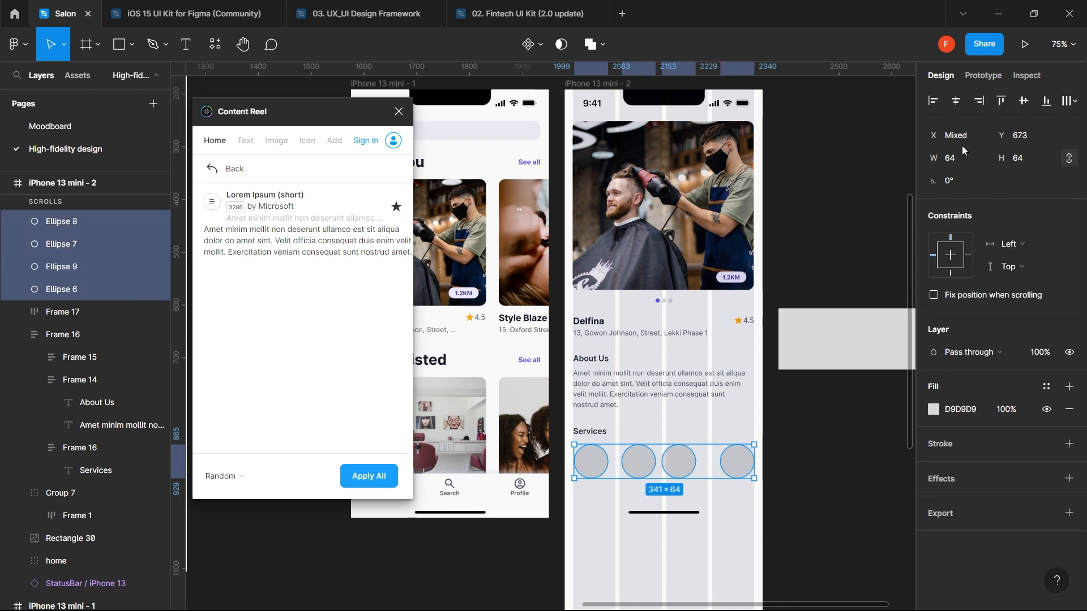
click(1060, 105)
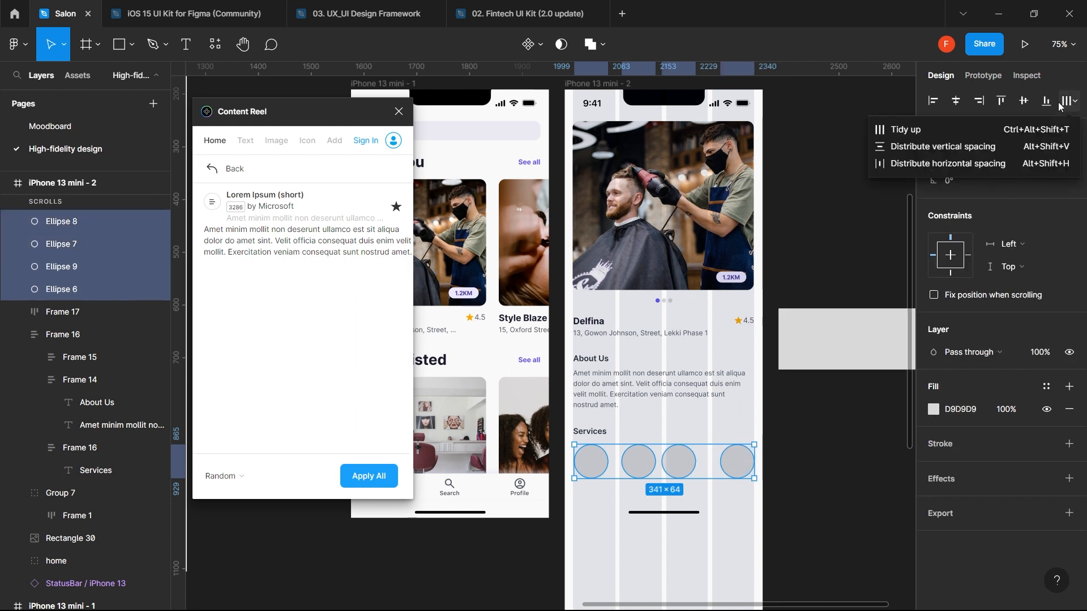
click(900, 127)
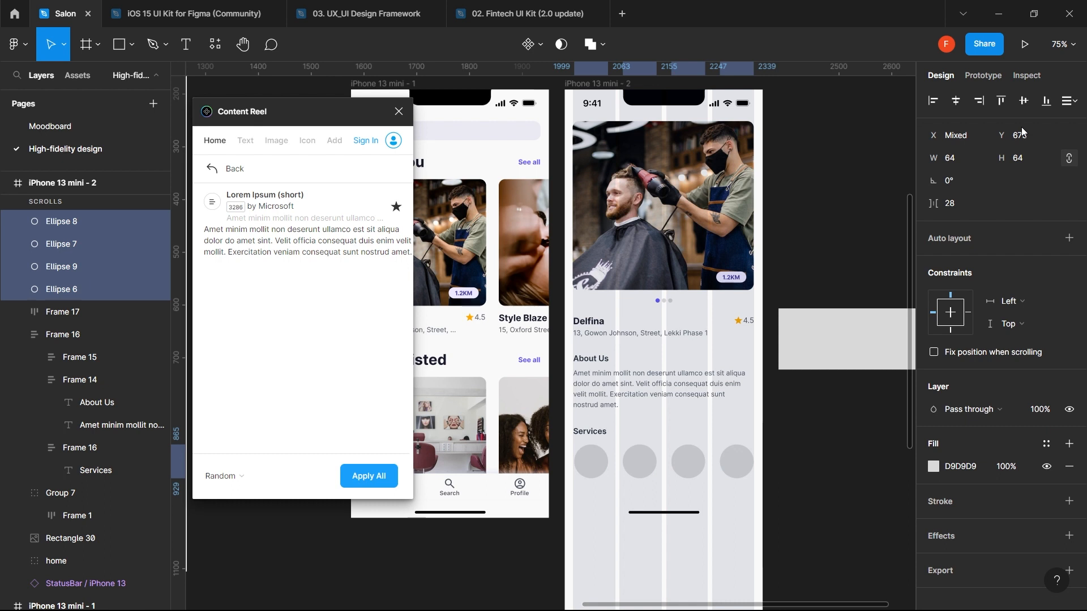
- Delete a stray extra circle and shift the second circle back into line
click(836, 426)
double_click(748, 461)
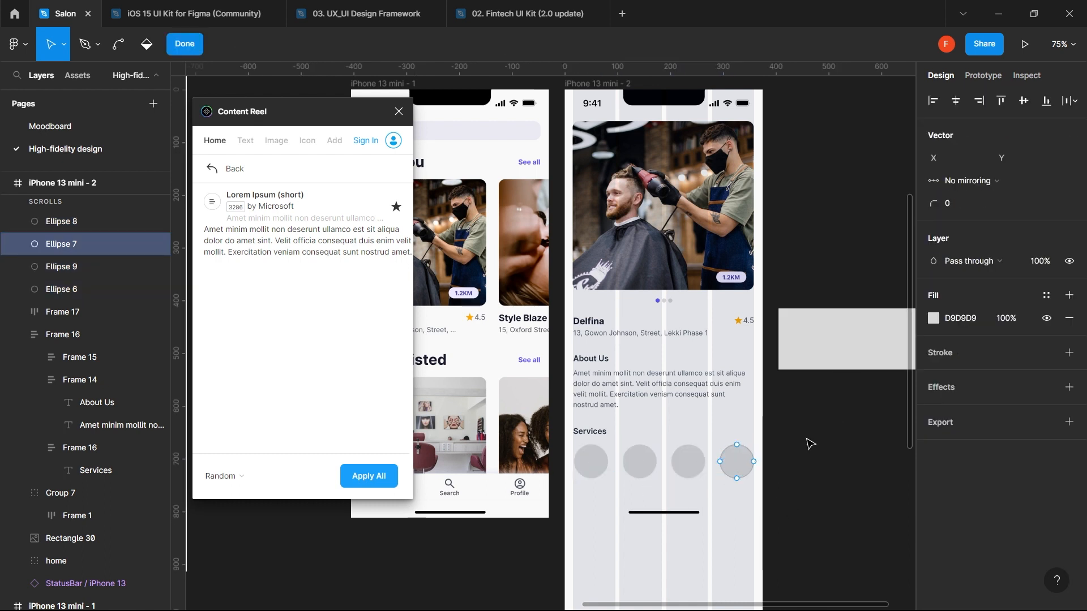
key(Escape)
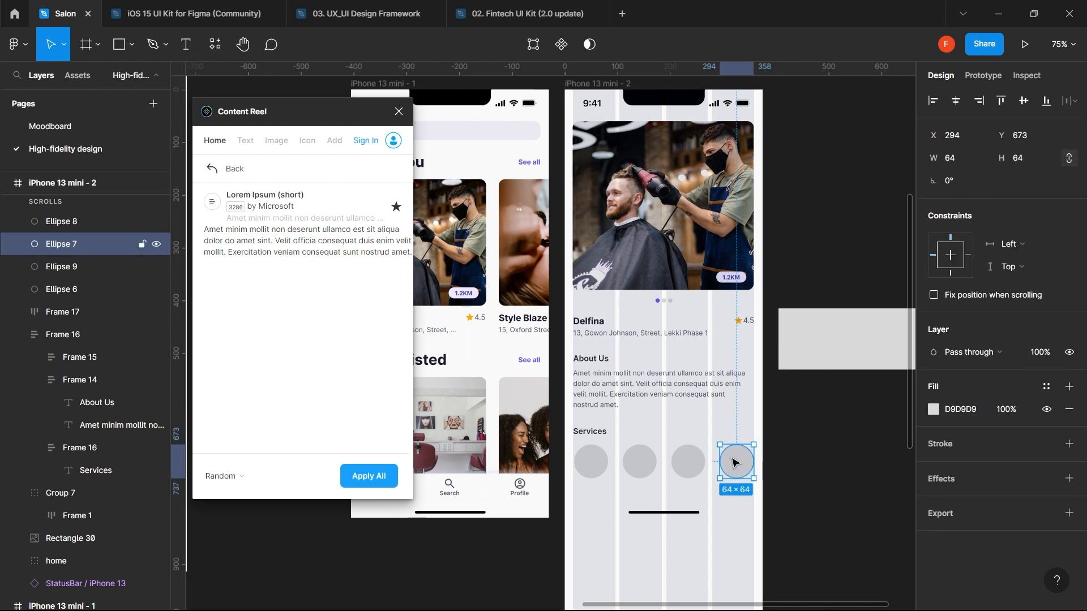
drag(734, 463, 773, 463)
key(Delete)
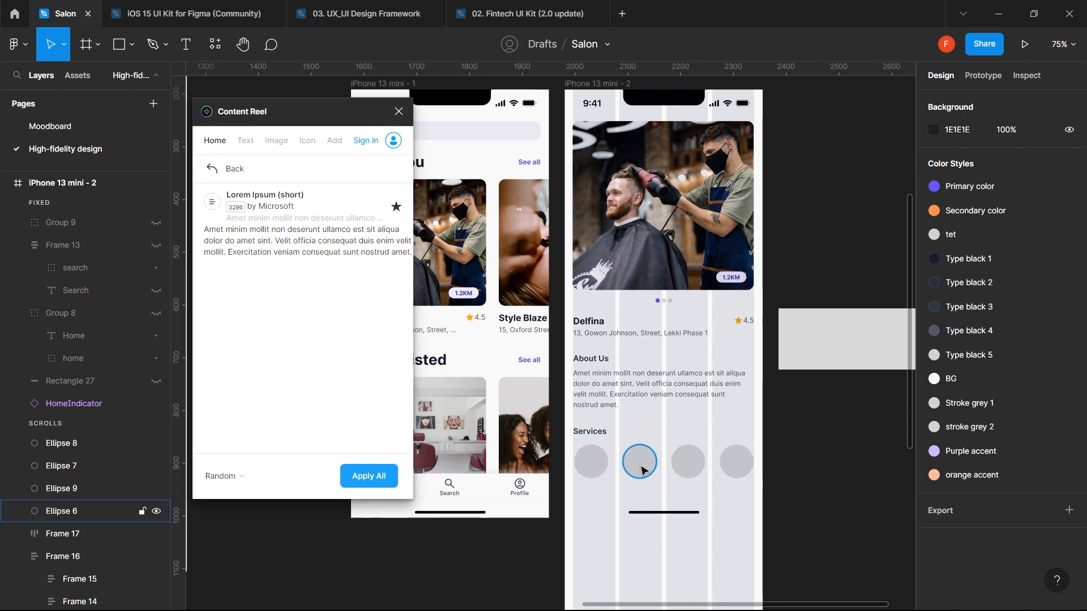
drag(636, 466, 628, 465)
key(Escape)
- Check the four circles, then open Color Styles for the first circle's fill
click(589, 468)
shift+click(626, 468)
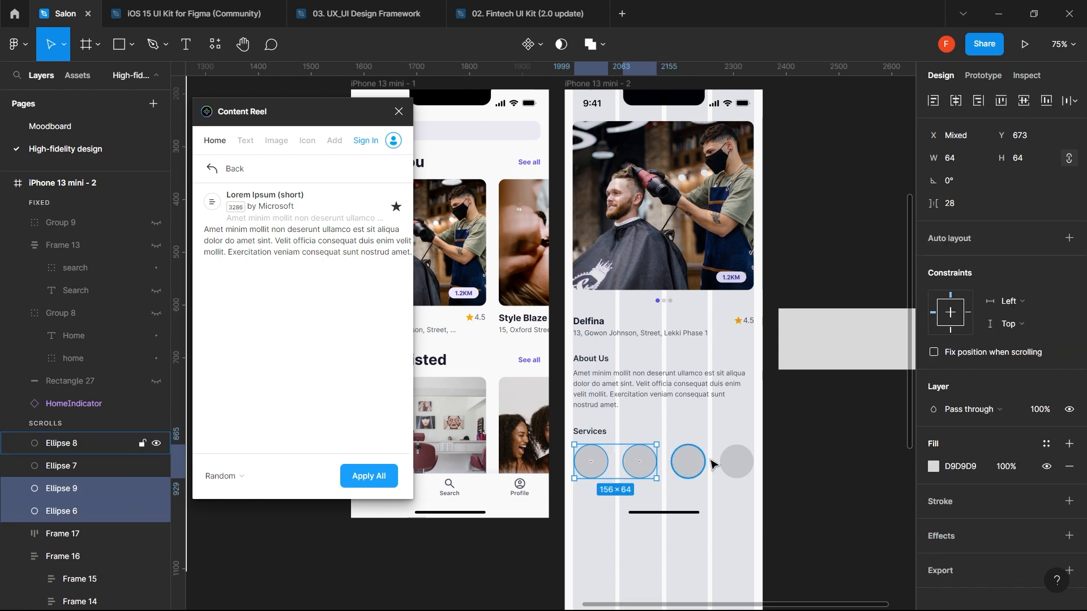
shift+click(691, 467)
shift+click(735, 469)
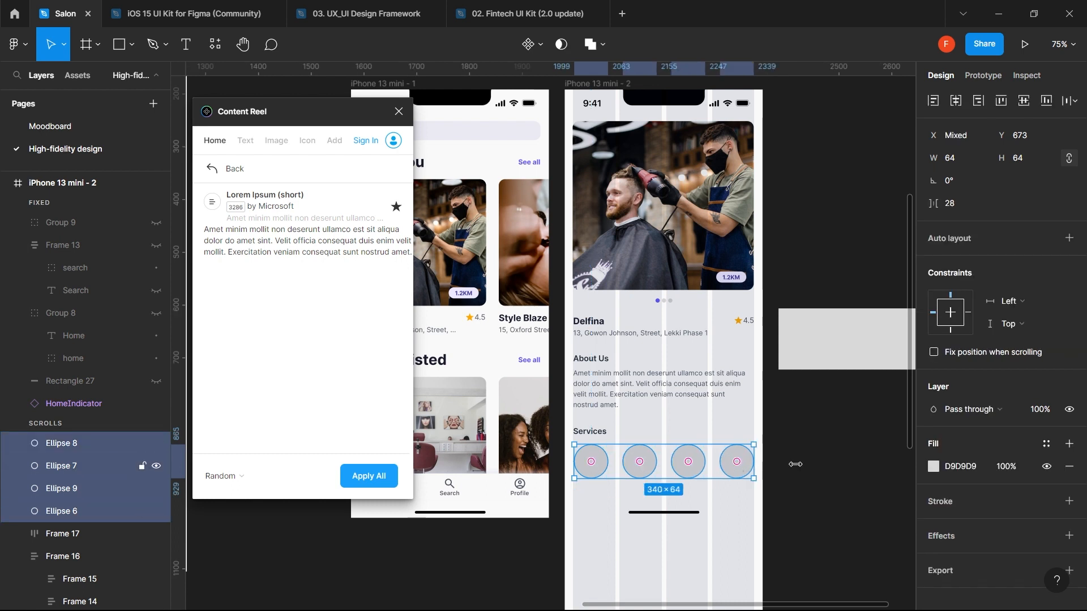
click(850, 474)
click(589, 462)
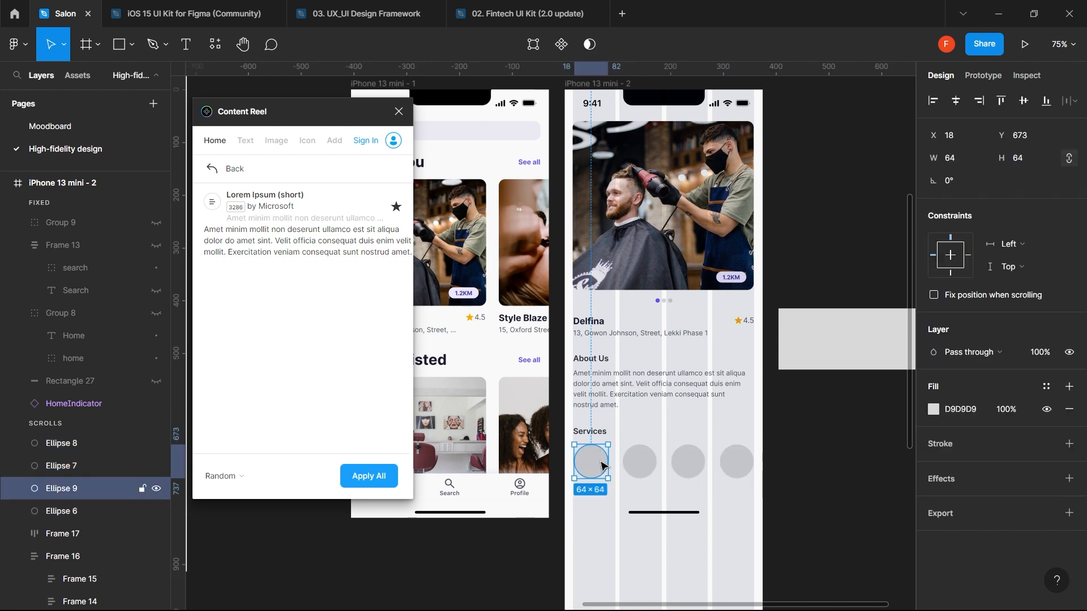
click(1047, 387)
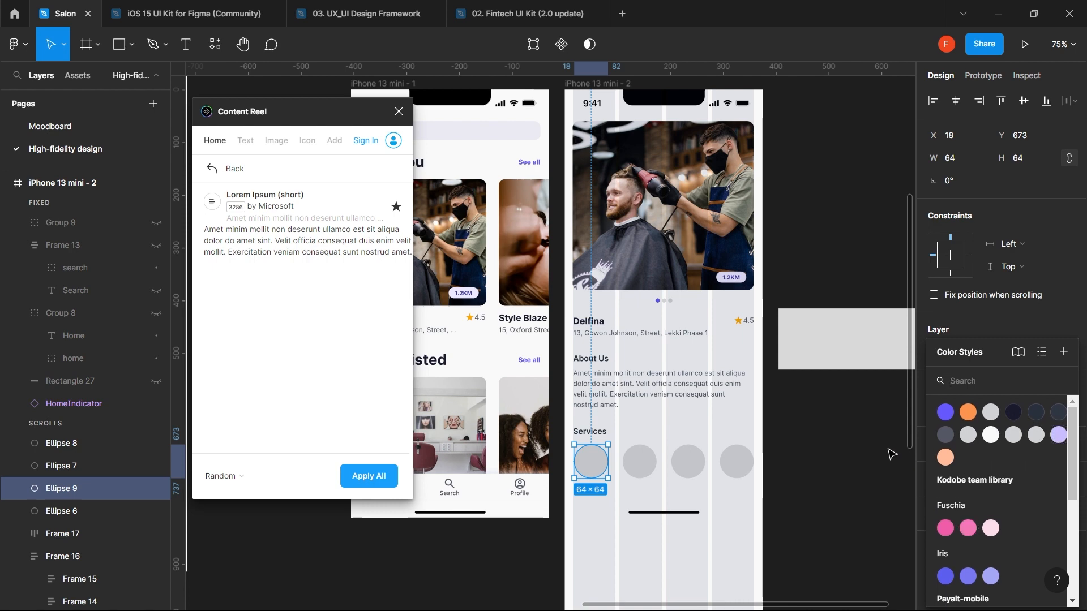
- Zoom out to the whole canvas, deselect, and close the Content Reel plugin
scroll(892, 454, down, 5)
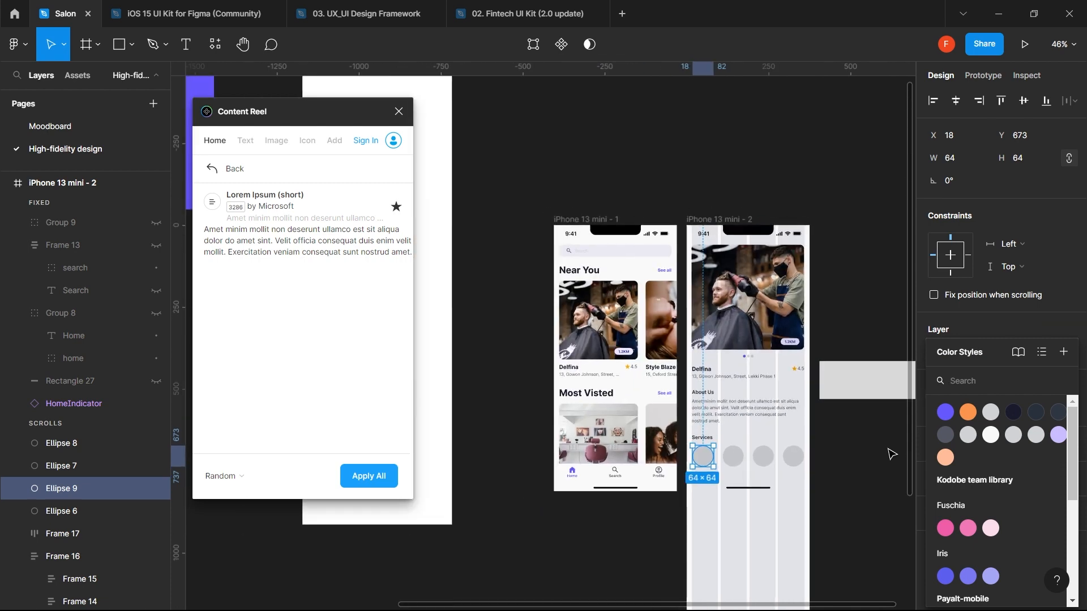
scroll(891, 453, down, 4)
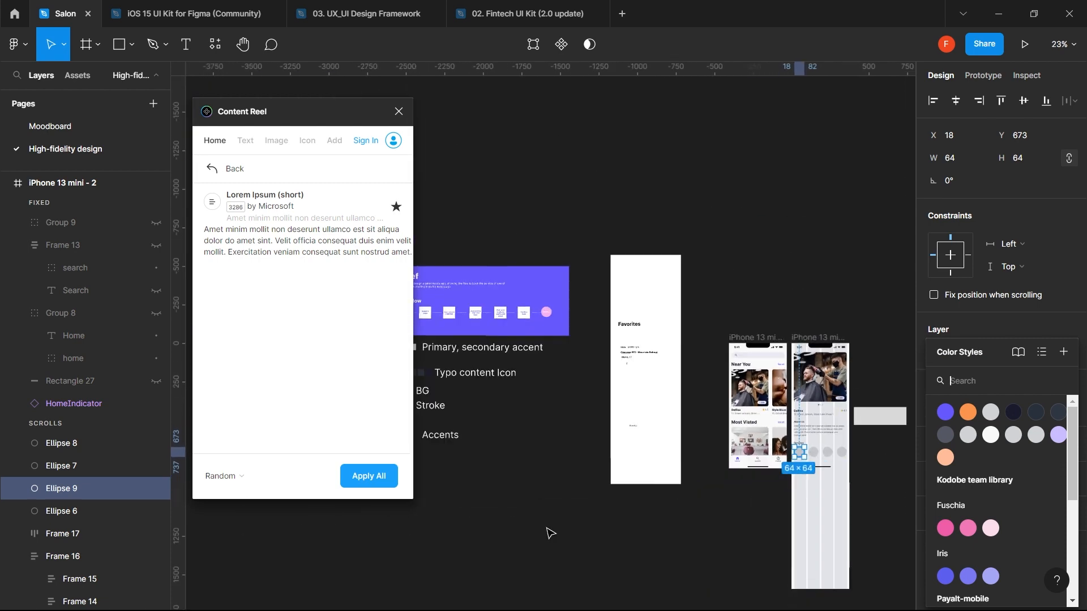
click(535, 536)
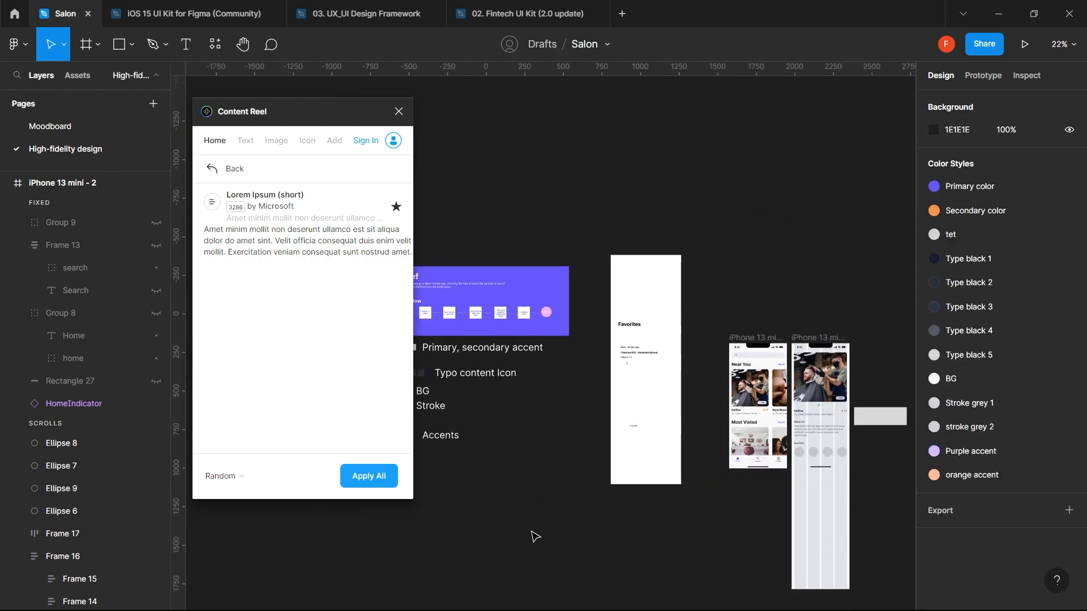
click(399, 111)
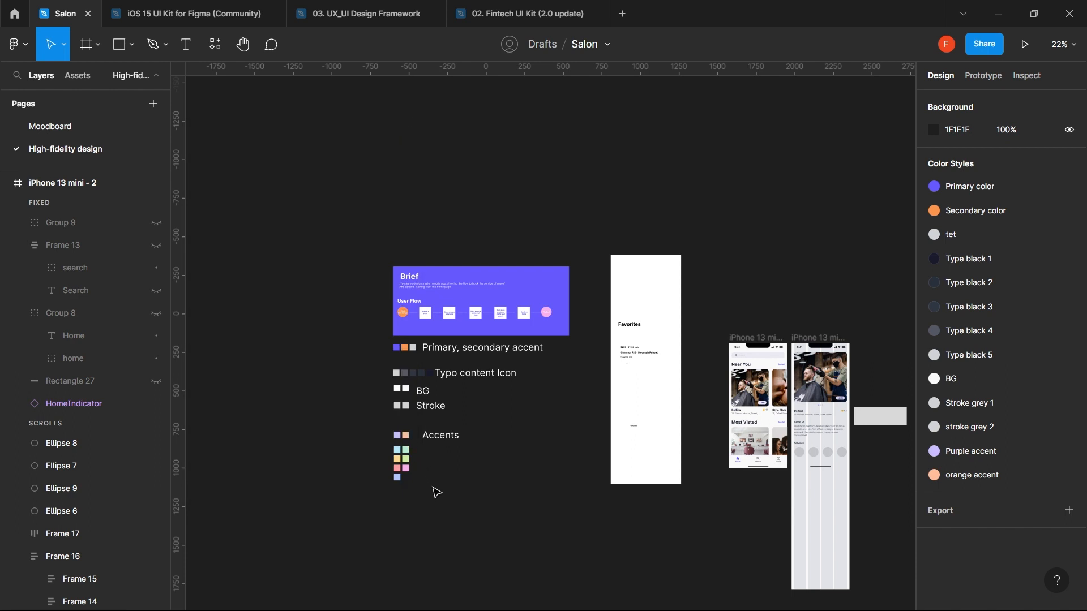
- Move the accent colour swatches next to the salon screen
drag(432, 491, 705, 481)
scroll(705, 478, up, 3)
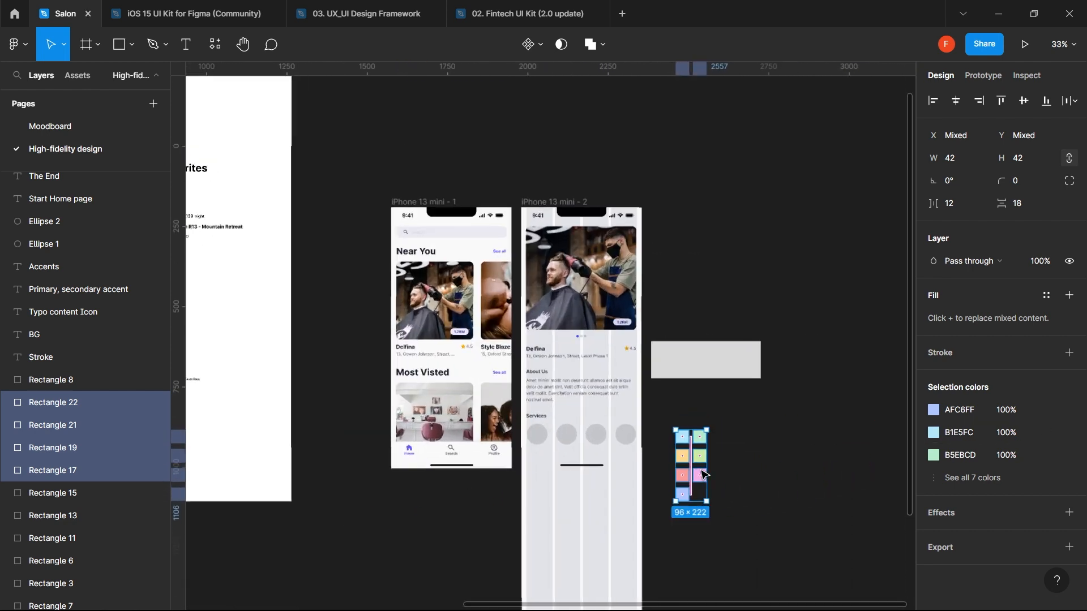
scroll(704, 476, up, 2)
click(747, 462)
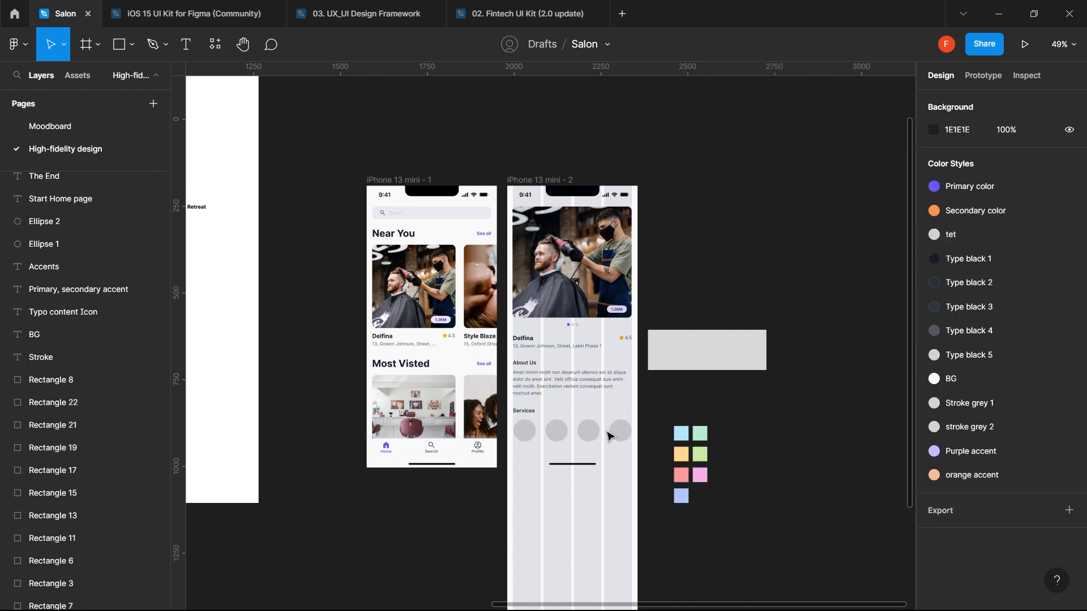
- Eyedrop the light-blue, orange and coral swatches onto the first three Services circles
click(524, 432)
key(i)
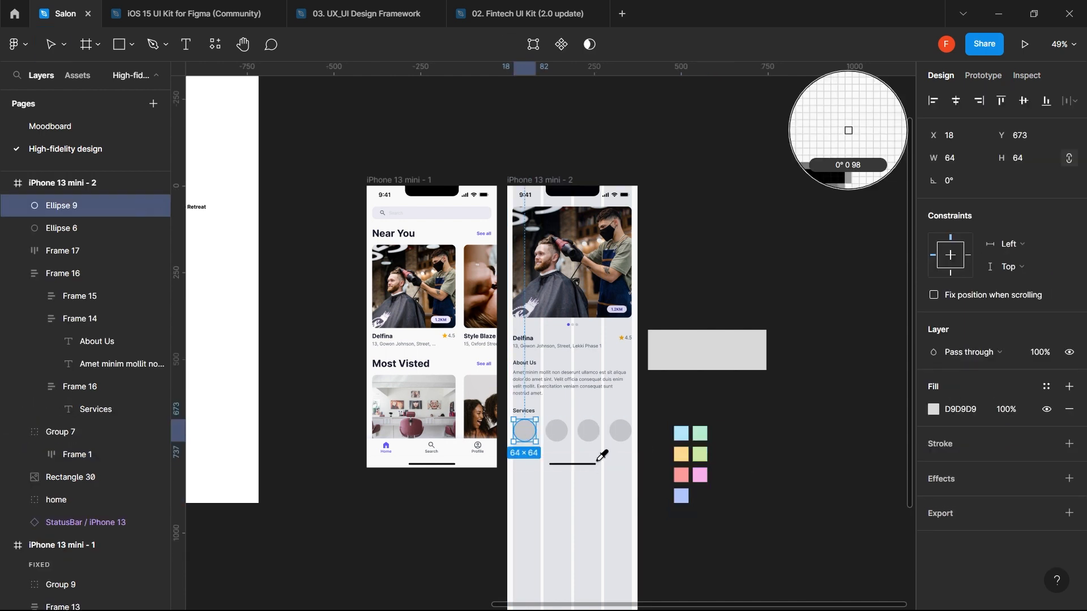
click(681, 434)
click(558, 431)
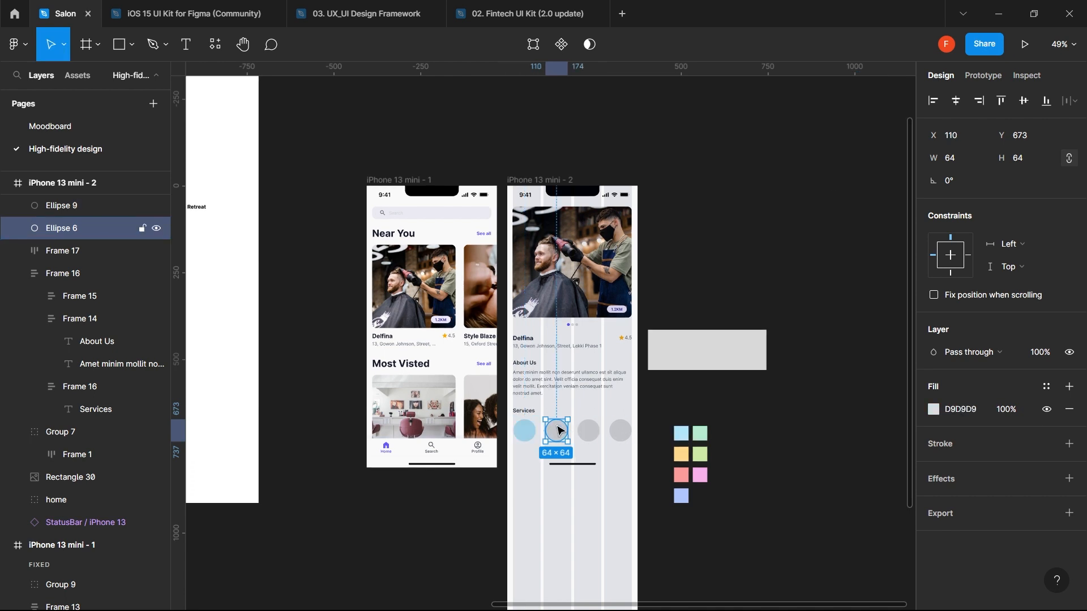
key(i)
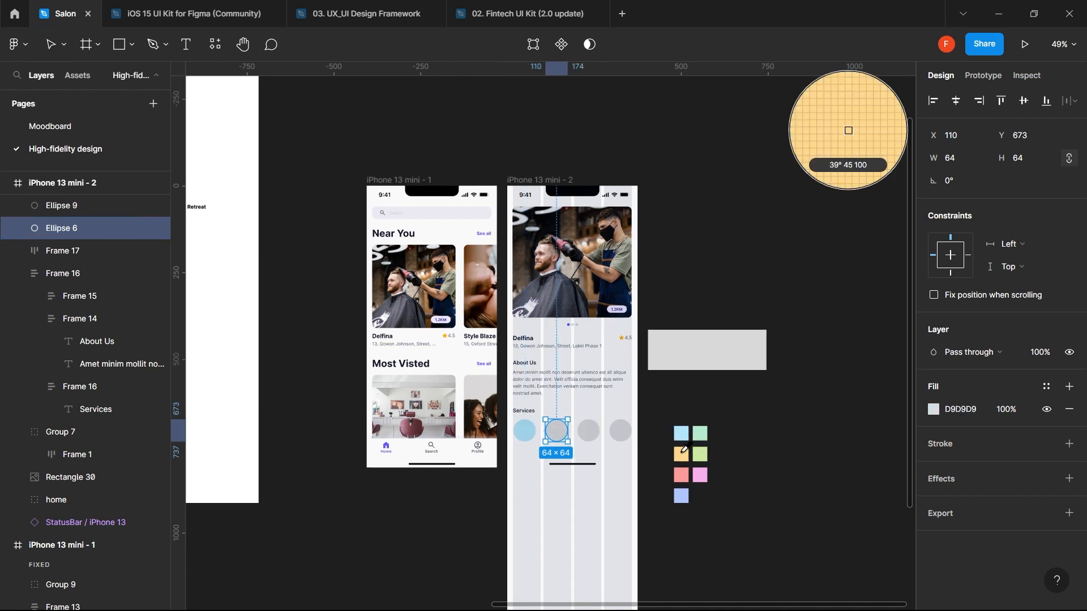
click(681, 452)
click(588, 430)
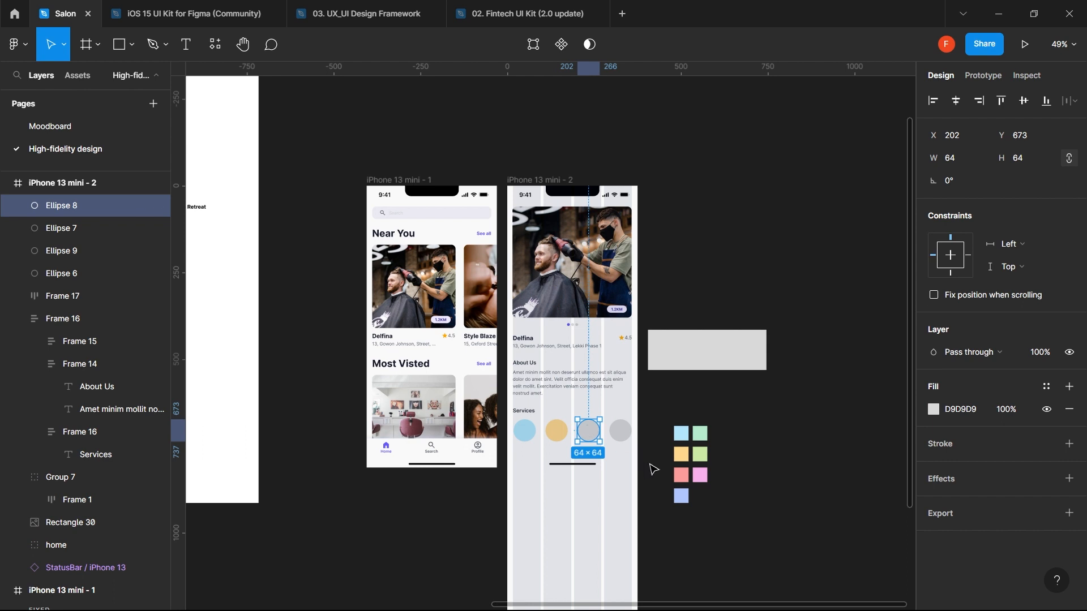
key(i)
click(681, 475)
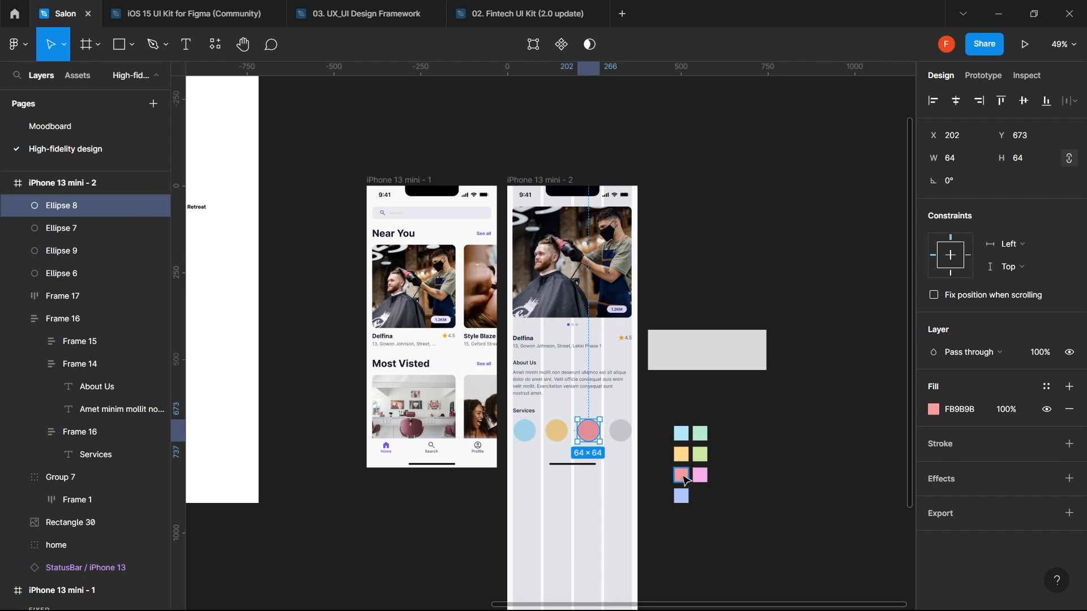
- Fill the fourth circle pink F8B0ED, replacing an initial green fill
click(623, 432)
key(i)
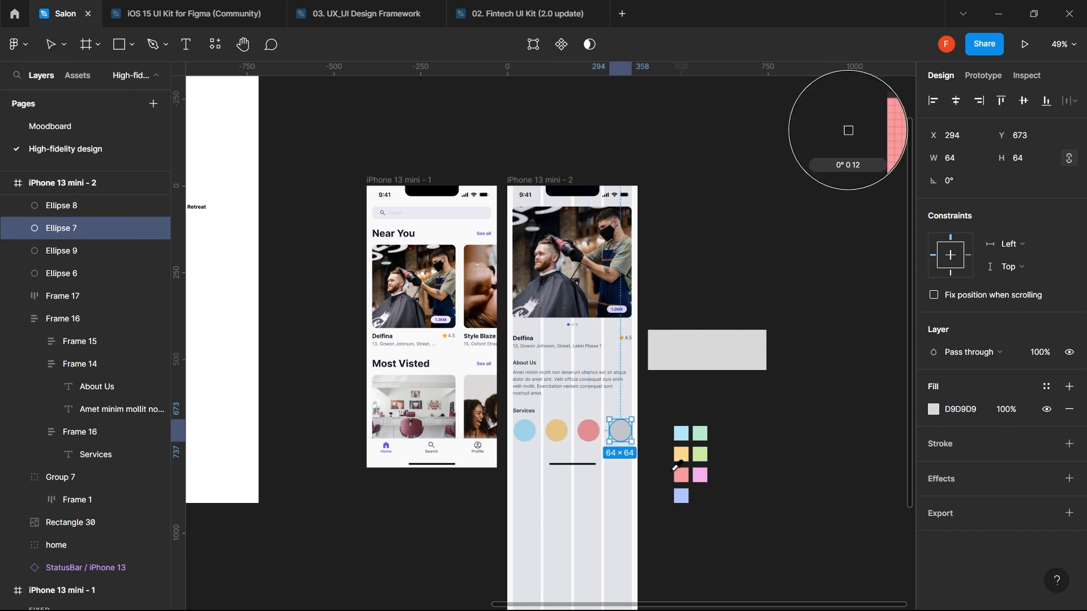
click(702, 452)
click(738, 446)
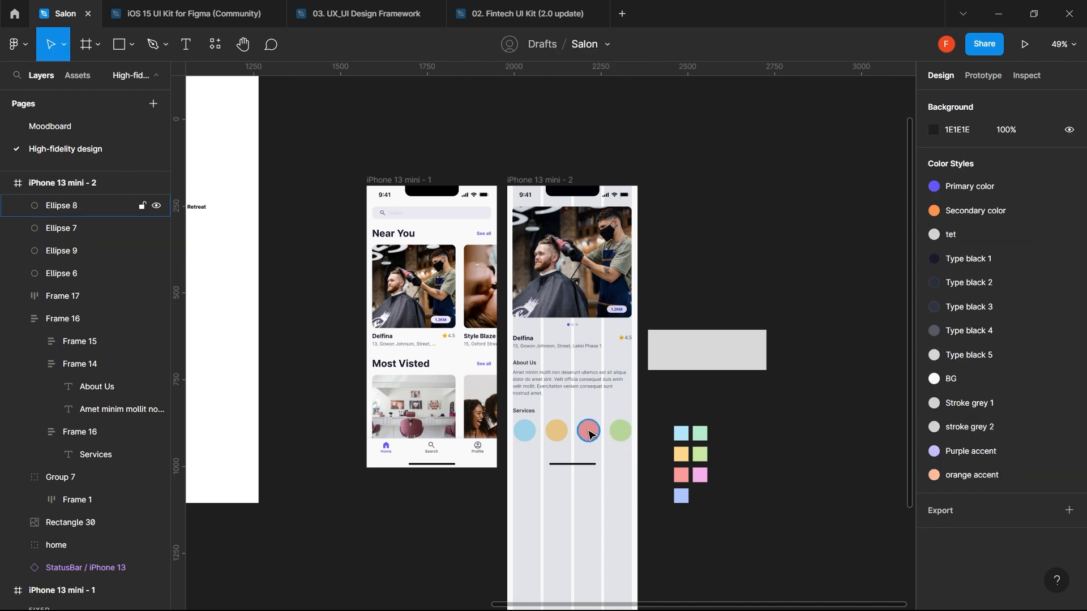
click(623, 433)
key(i)
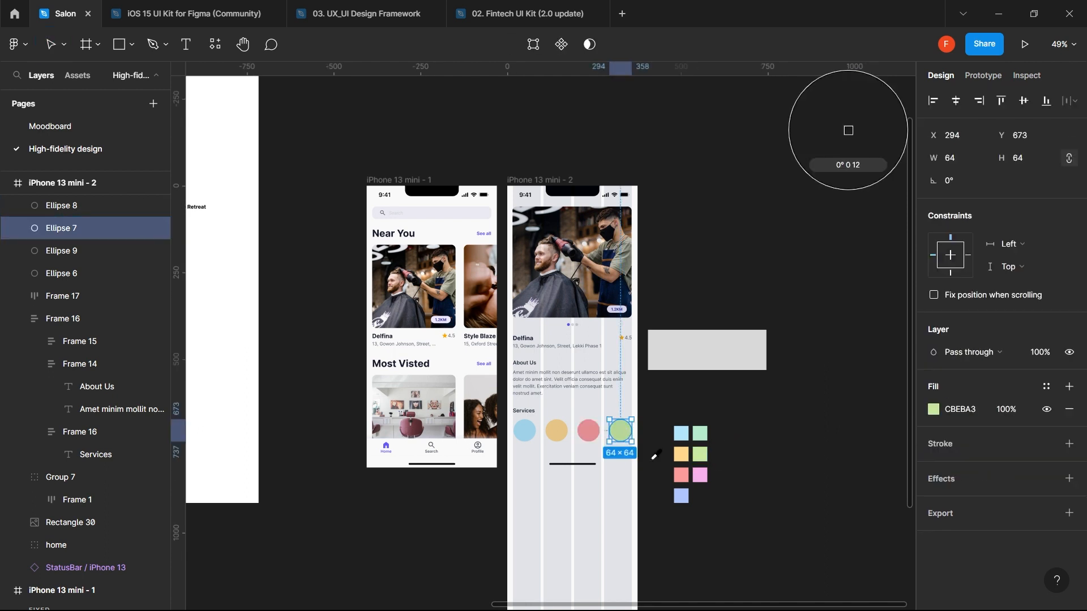
click(700, 474)
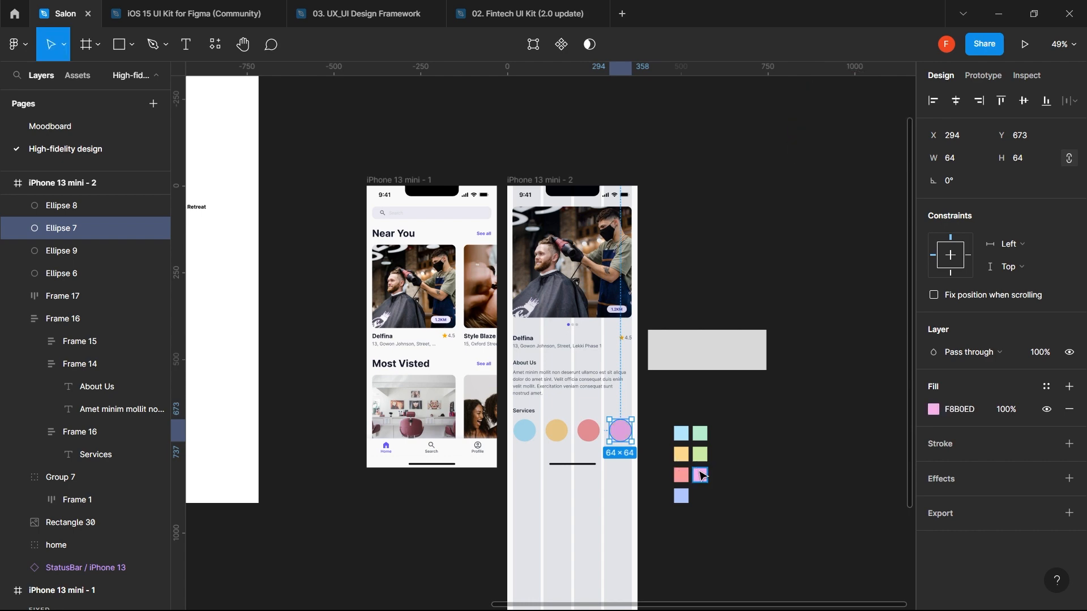
click(732, 459)
scroll(598, 433, up, 5)
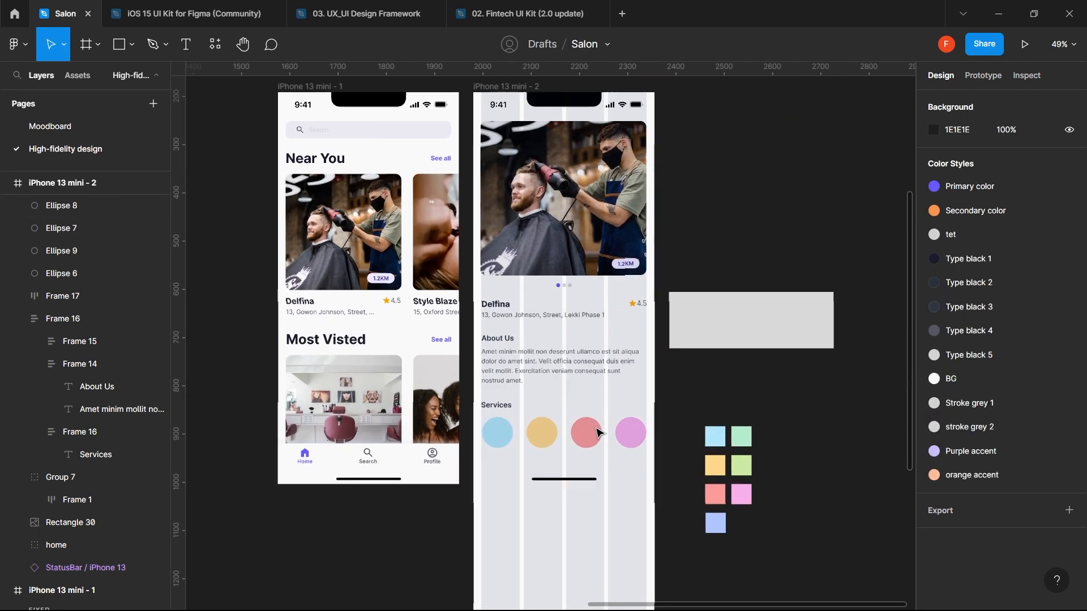
click(484, 434)
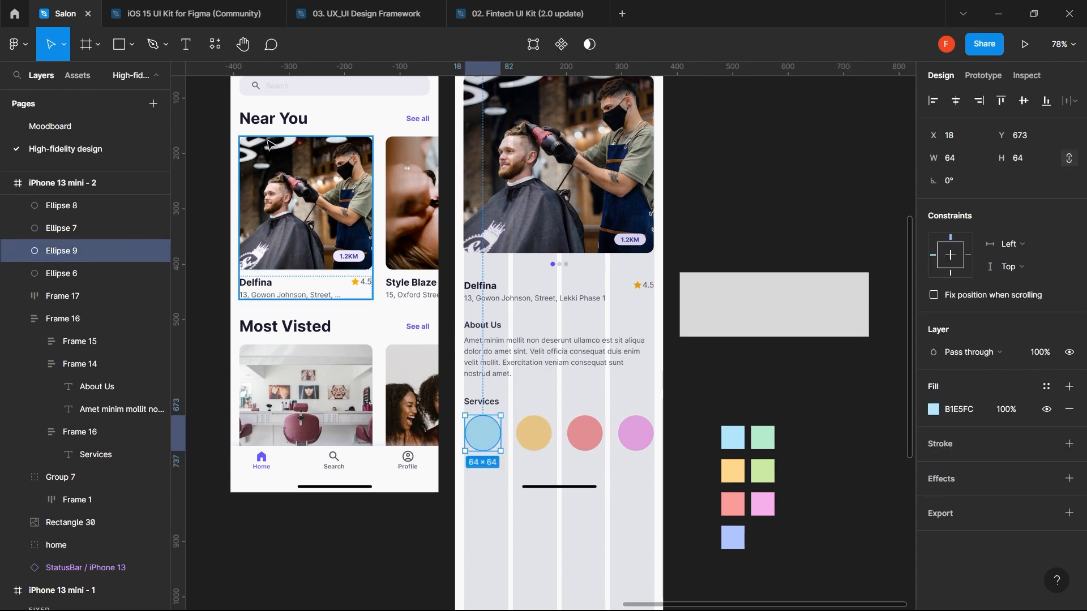
- Run and close Material Symbols, then launch Iconify with Ctrl+Alt+P
click(210, 47)
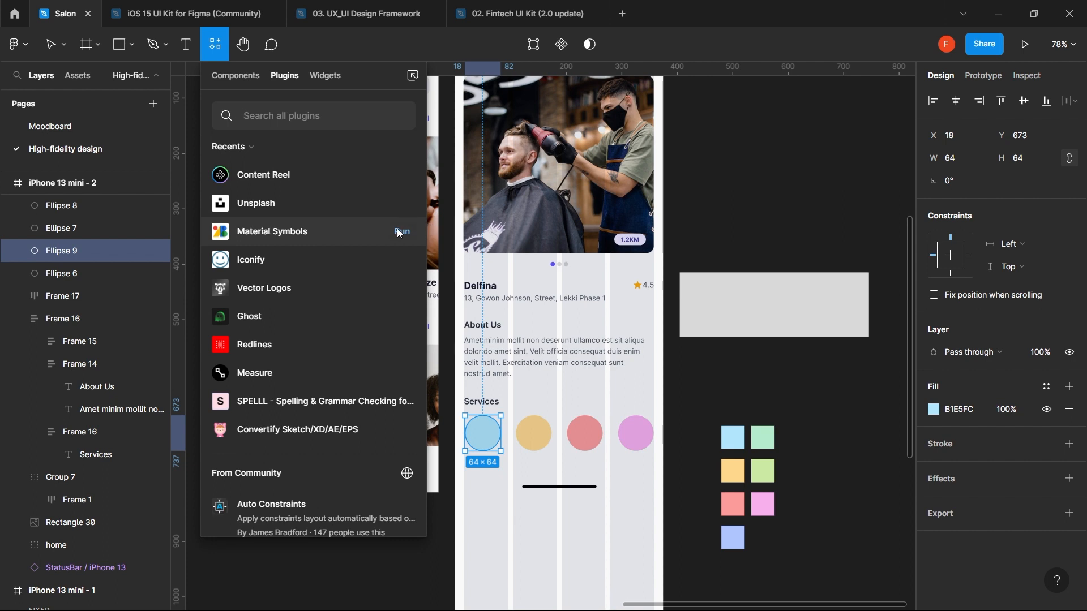
click(400, 232)
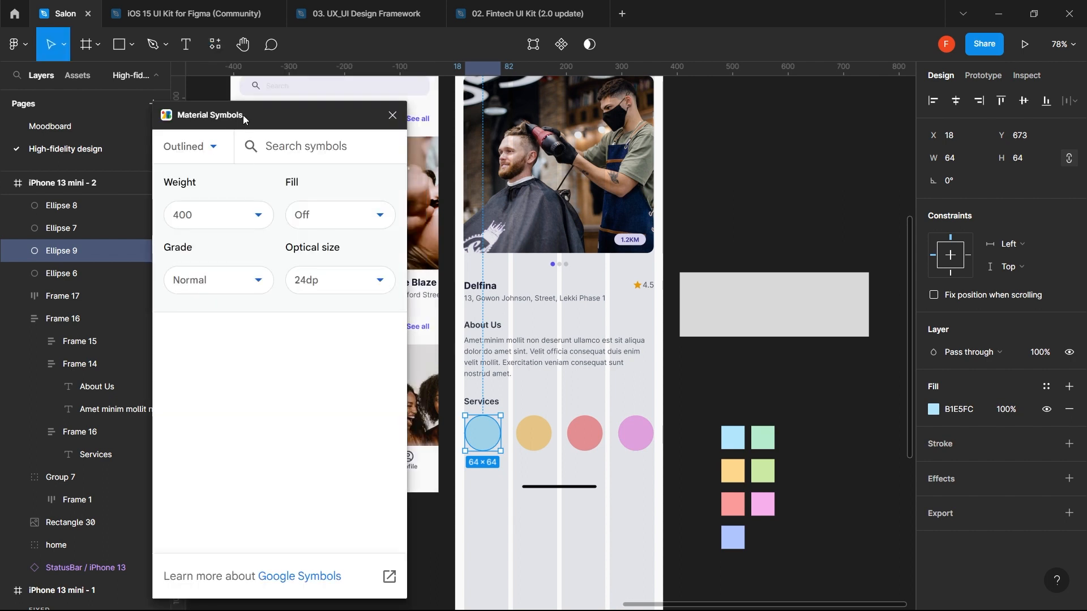
click(392, 115)
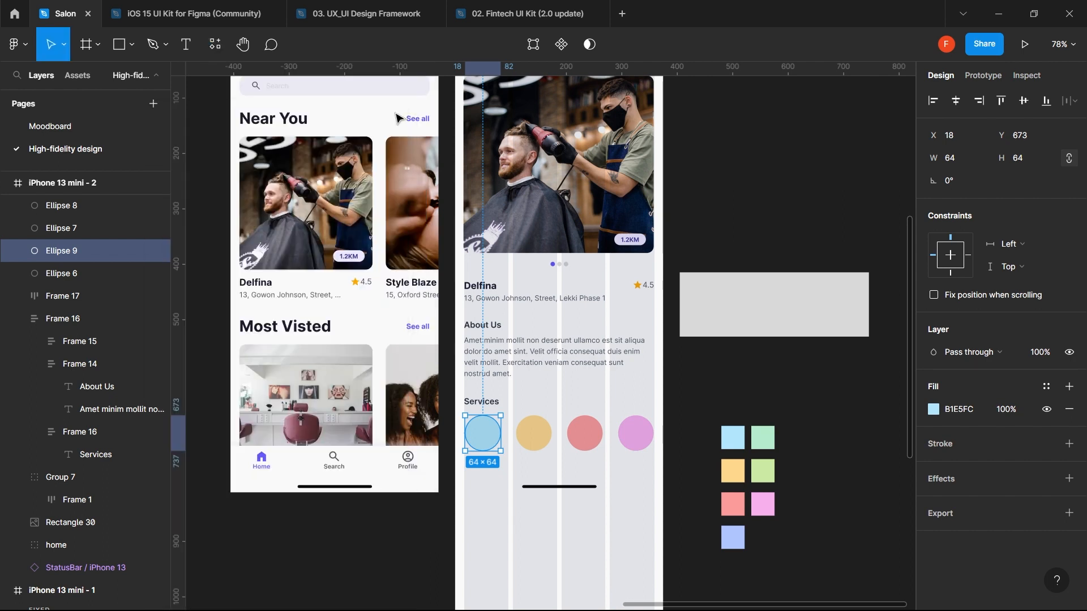
click(219, 43)
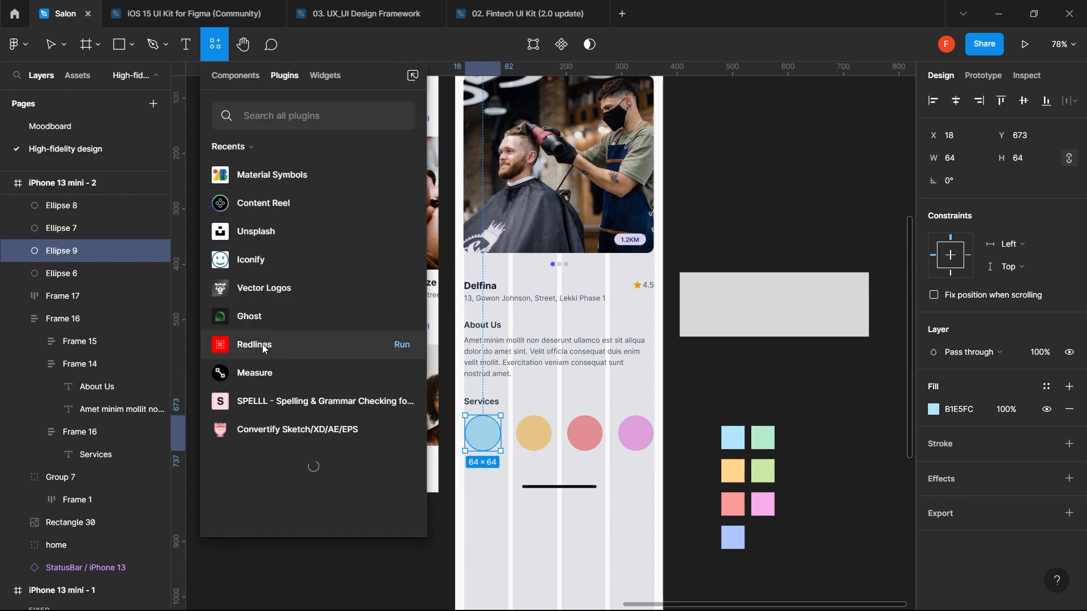
mouse_move(396, 180)
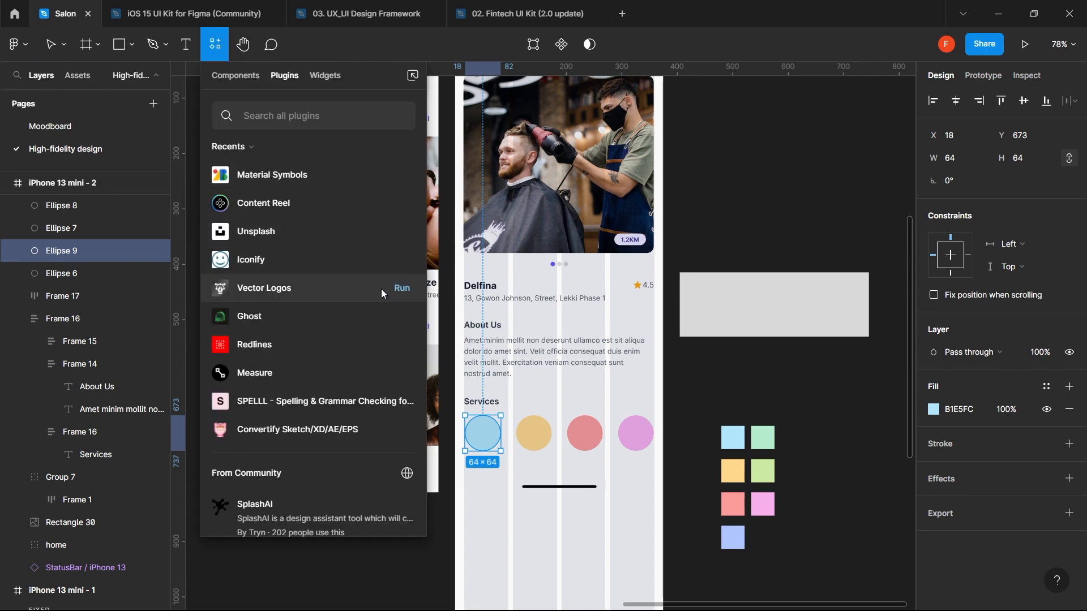
key(Escape)
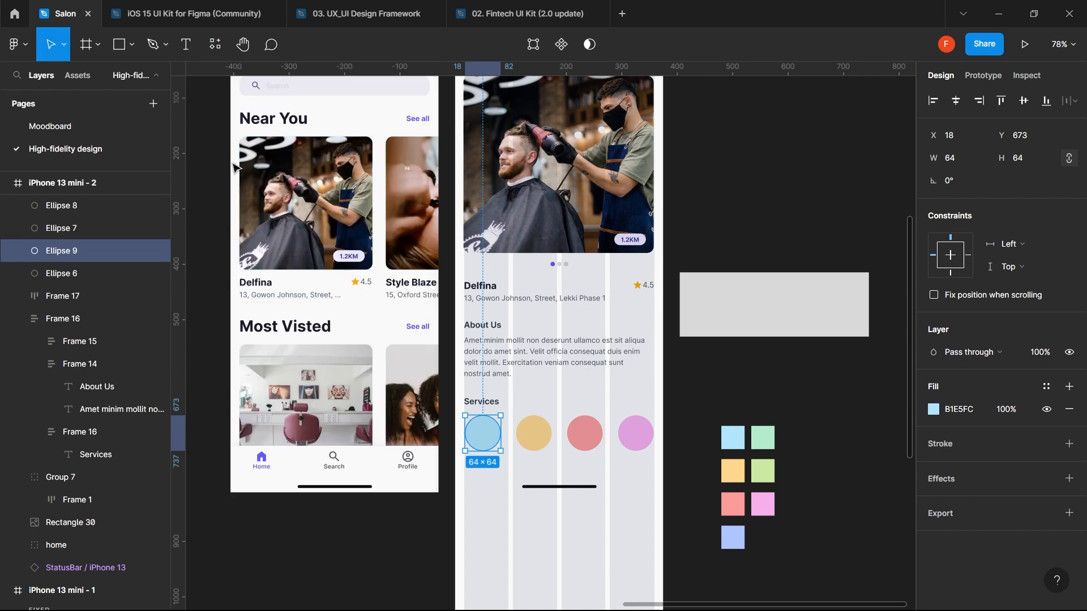
key(ctrl+alt+p)
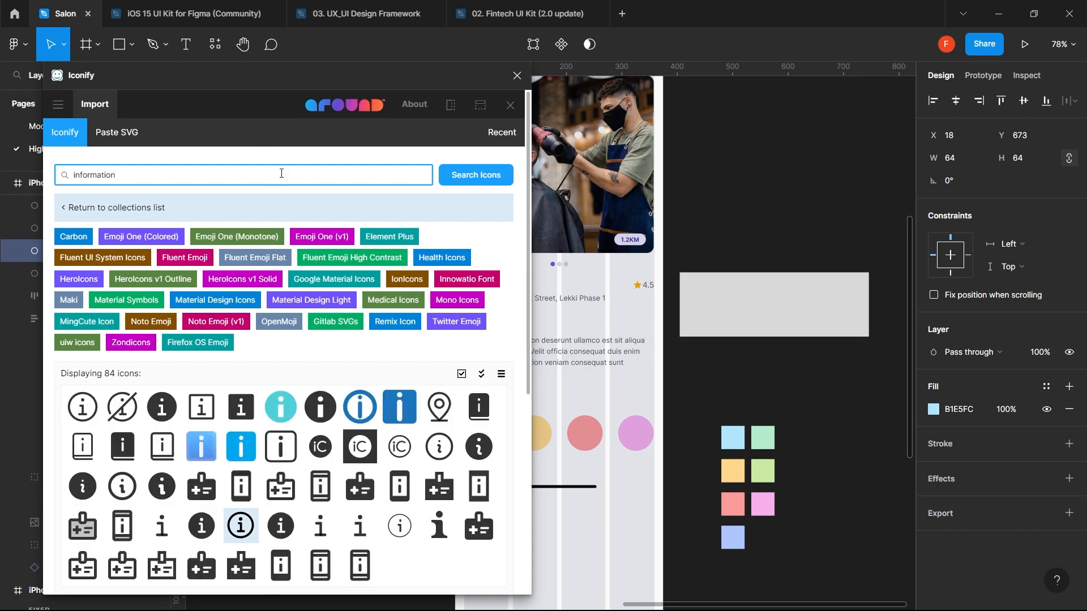
- Import Iconify's beauty-salon icon and place it on the blue Services circle
triple_click(282, 173)
text(salon)
key(Return)
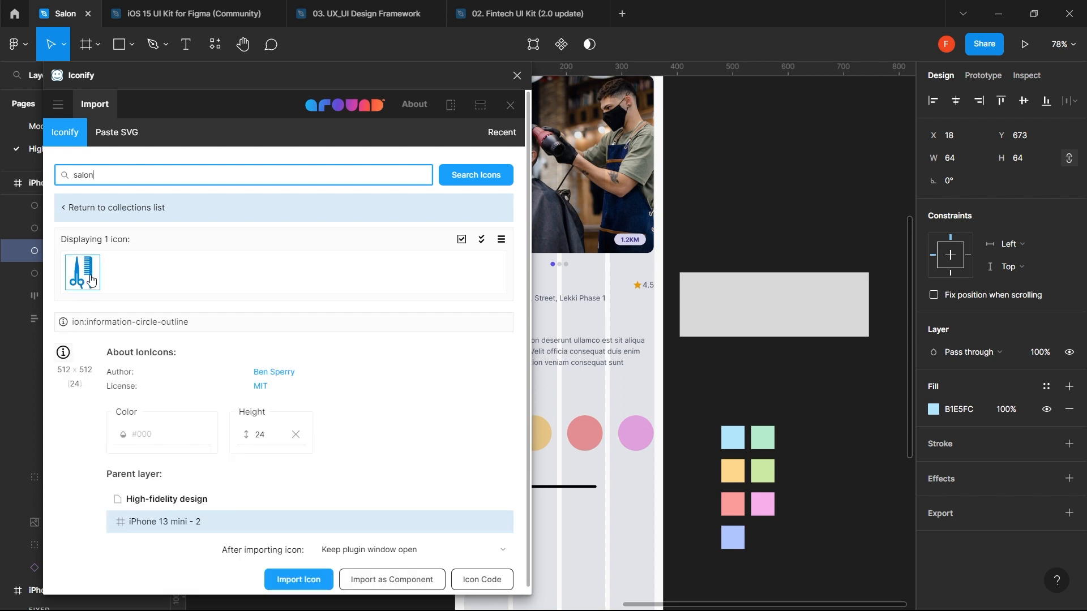
click(84, 278)
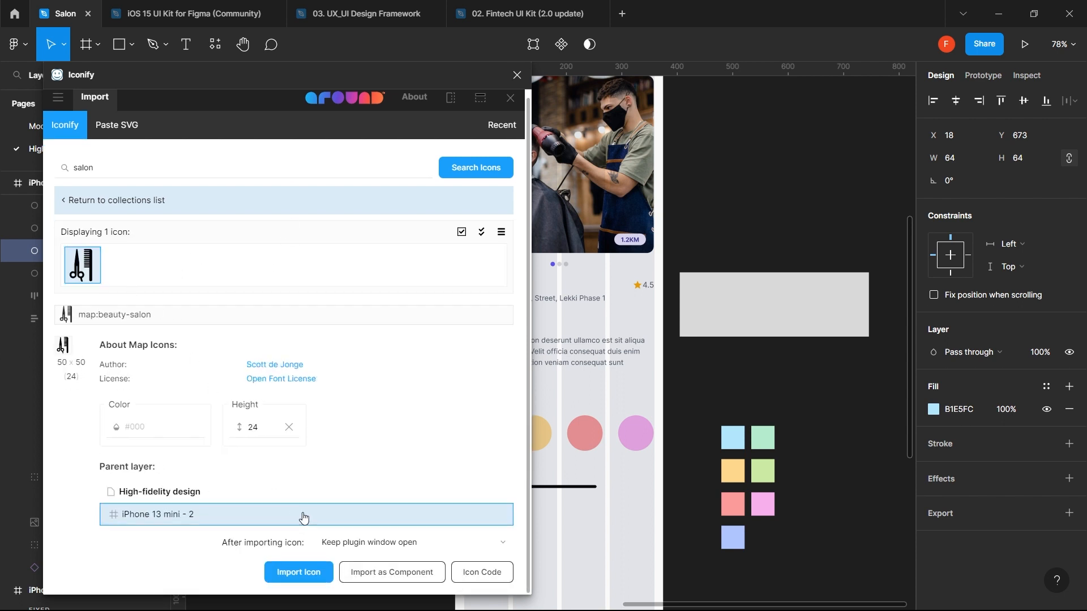
click(313, 576)
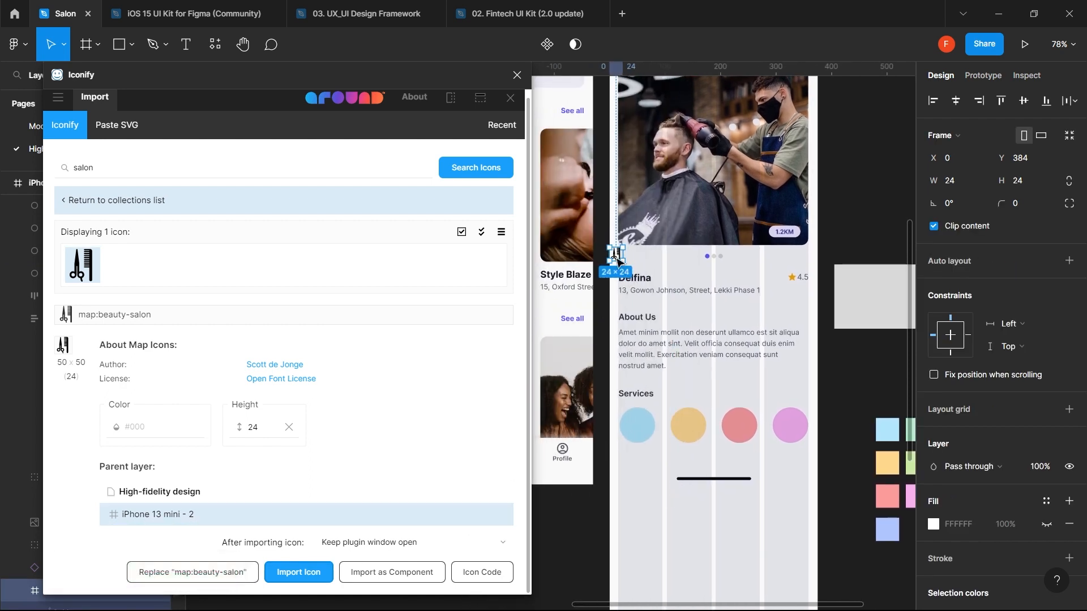
drag(617, 258, 640, 431)
- Colour the salon icon with the Type black 1 style
scroll(638, 427, up, 5)
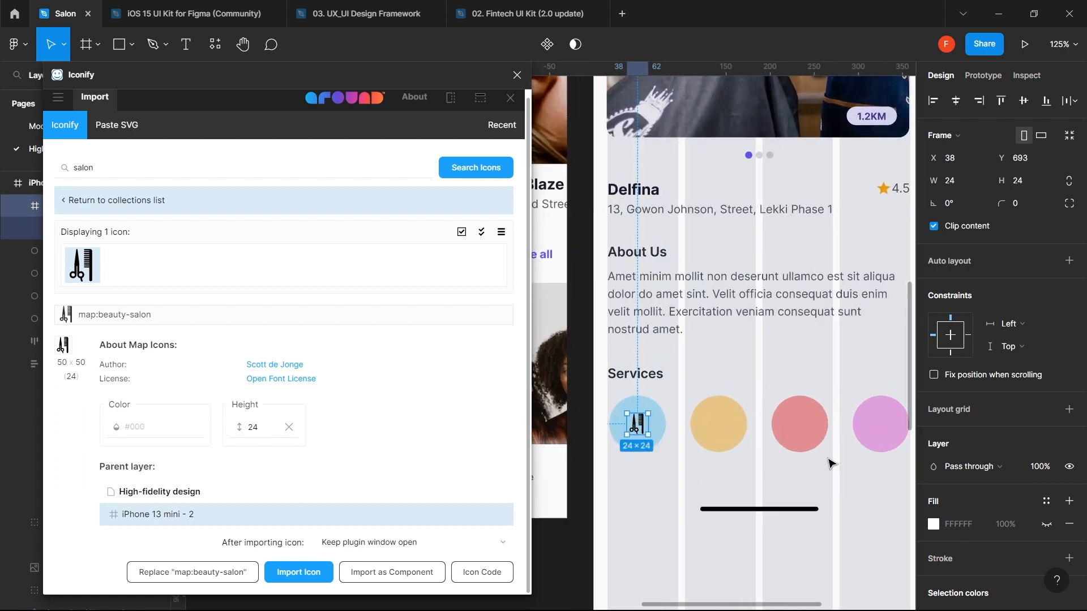
click(1047, 501)
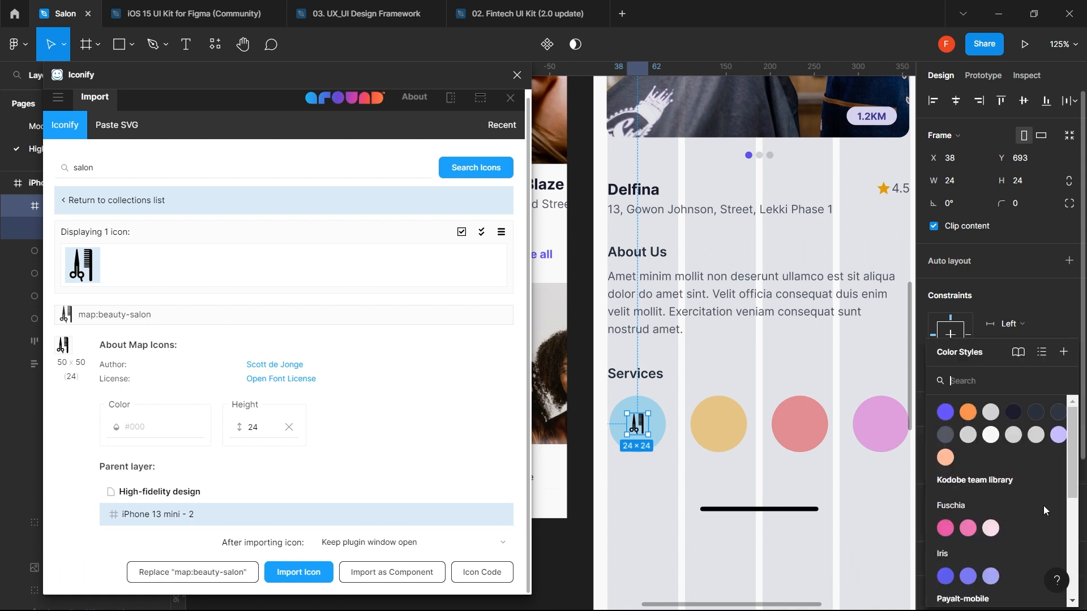
click(1013, 412)
key(ctrl+z)
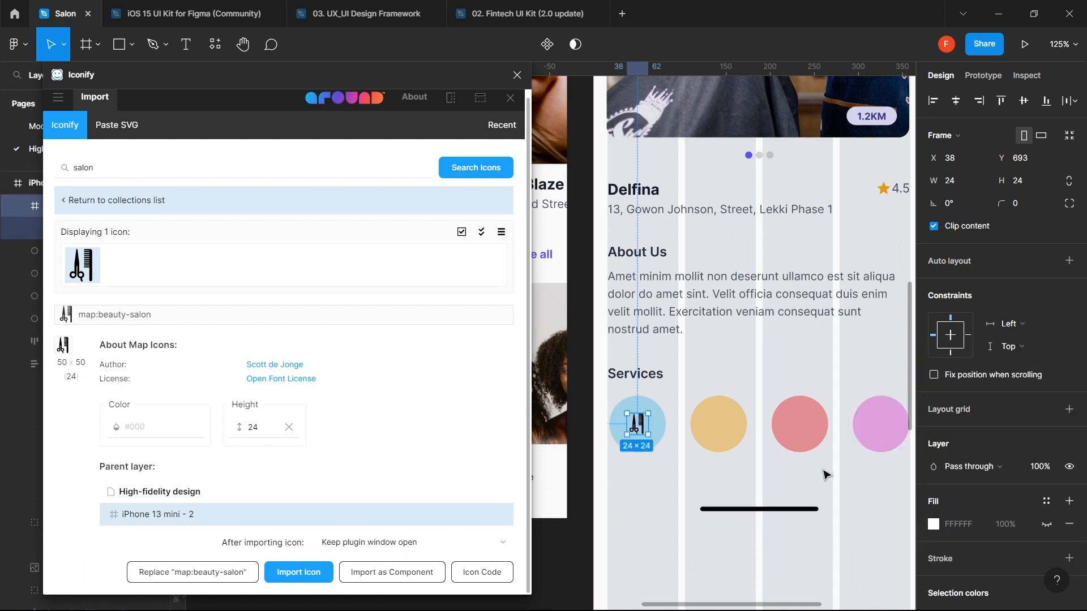
scroll(1017, 554, down, 4)
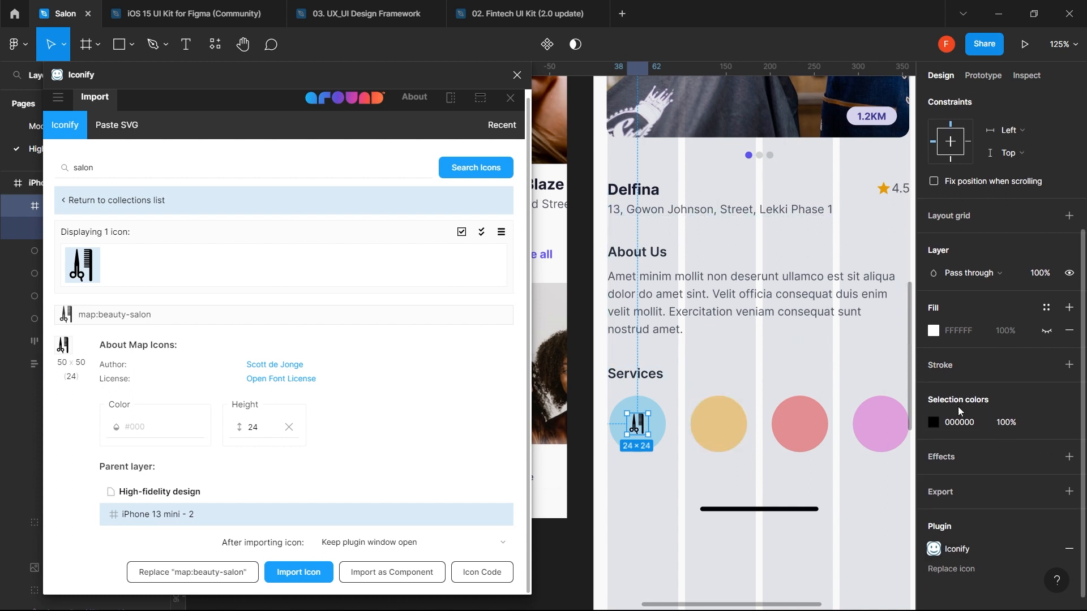
click(1046, 423)
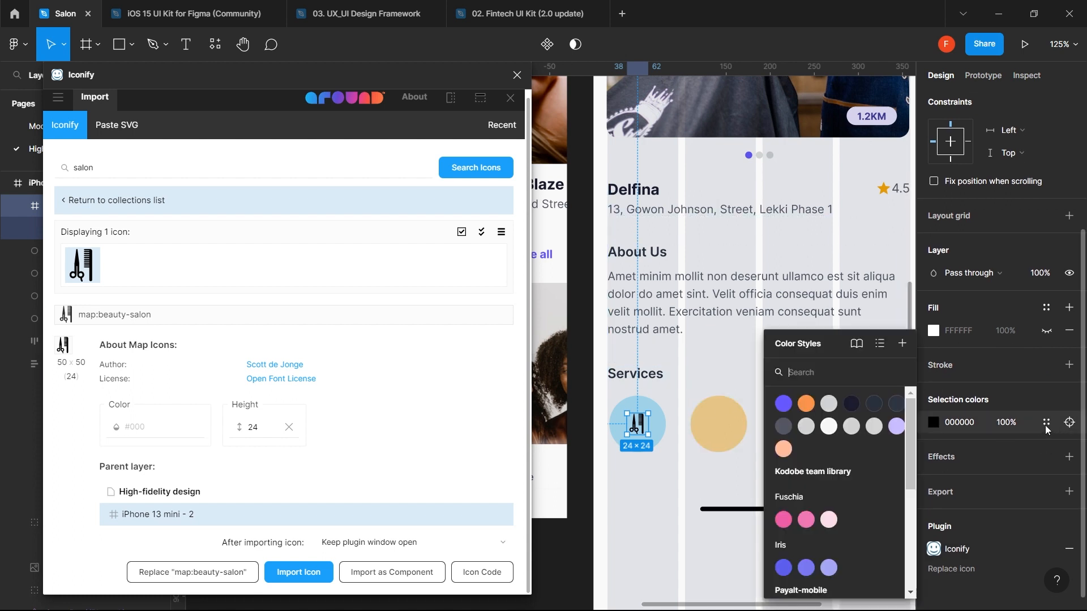
click(860, 403)
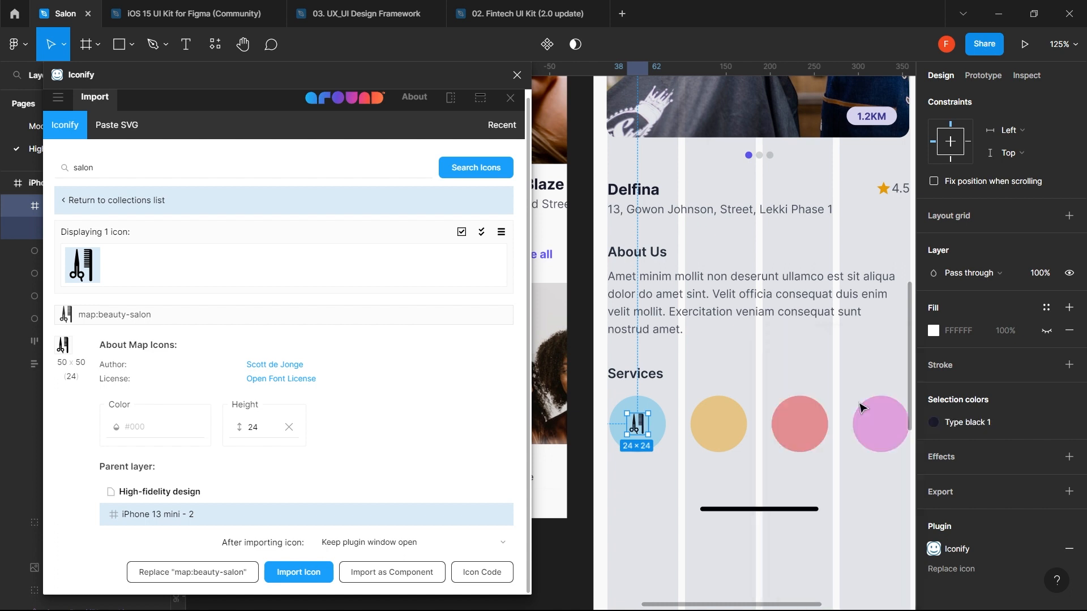
- With the yellow circle selected, search Iconify for 'spa' and import the bx:spa lotus icon
click(716, 419)
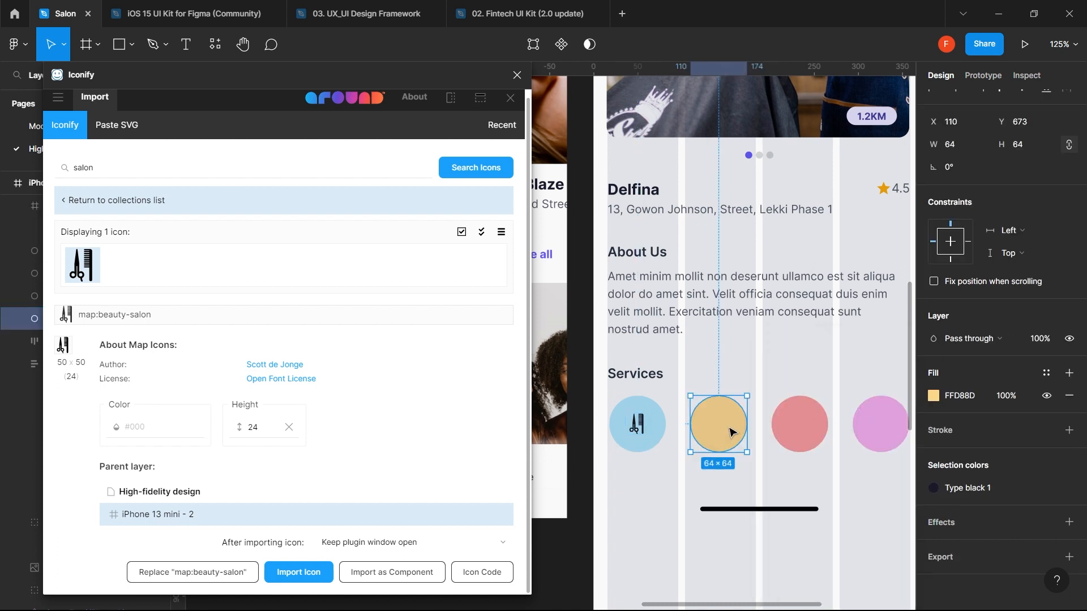
click(175, 168)
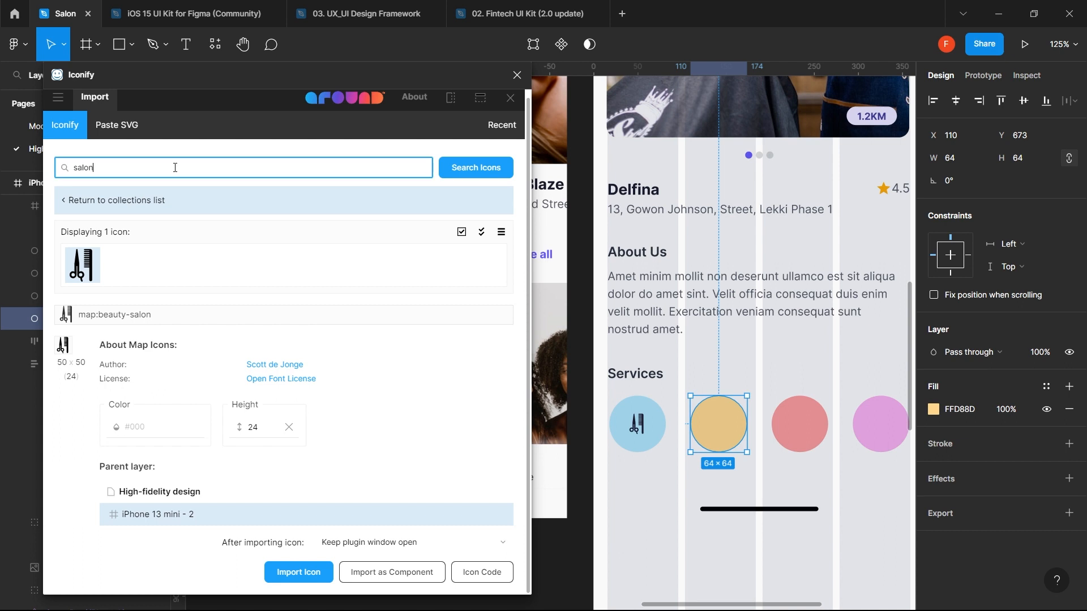
click(449, 165)
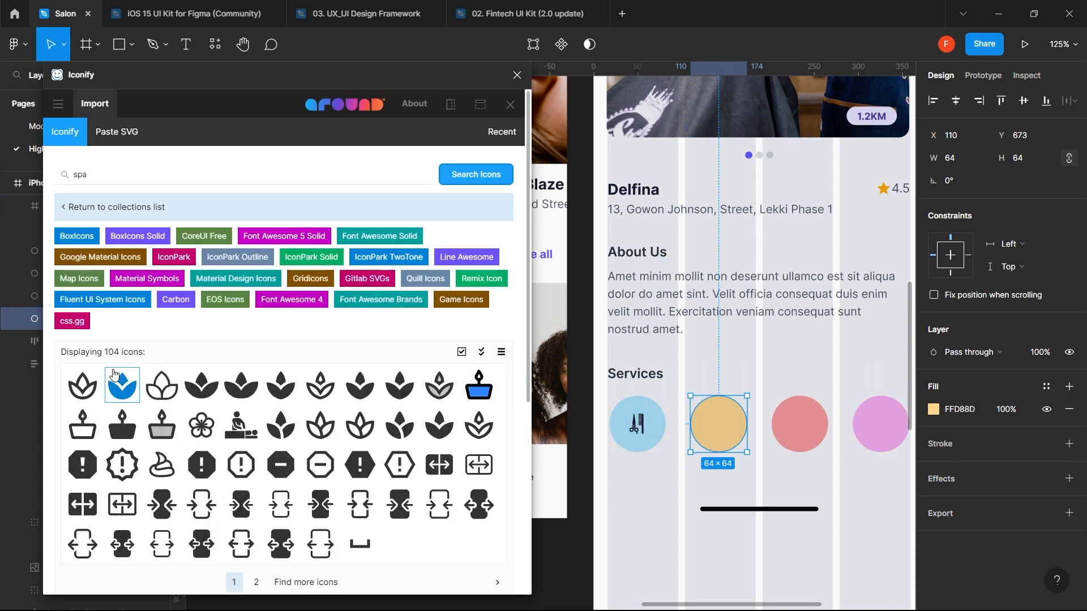
scroll(113, 374, down, 1)
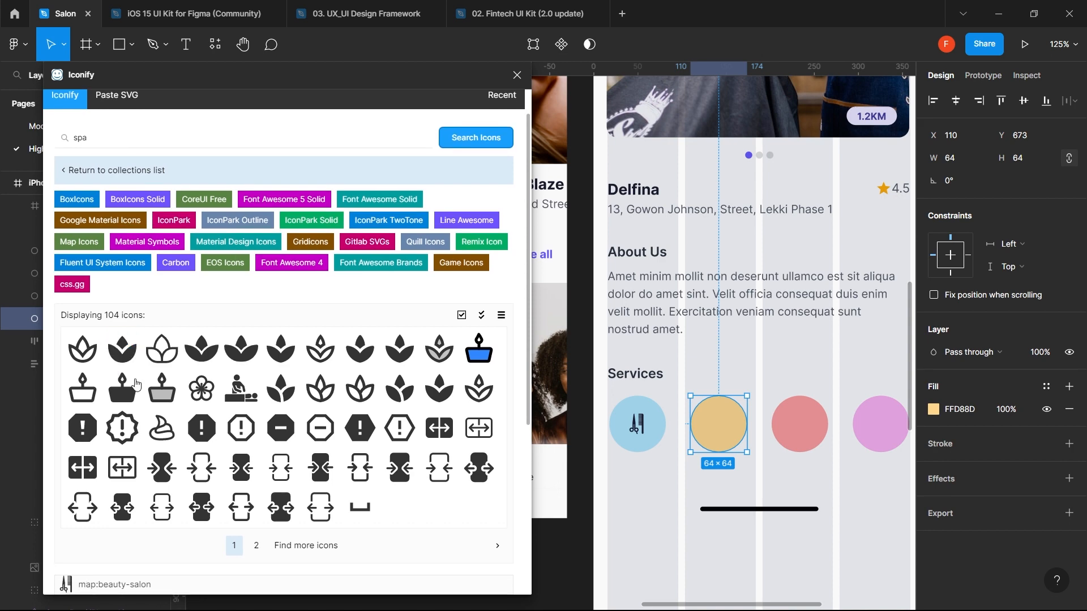
scroll(365, 405, up, 2)
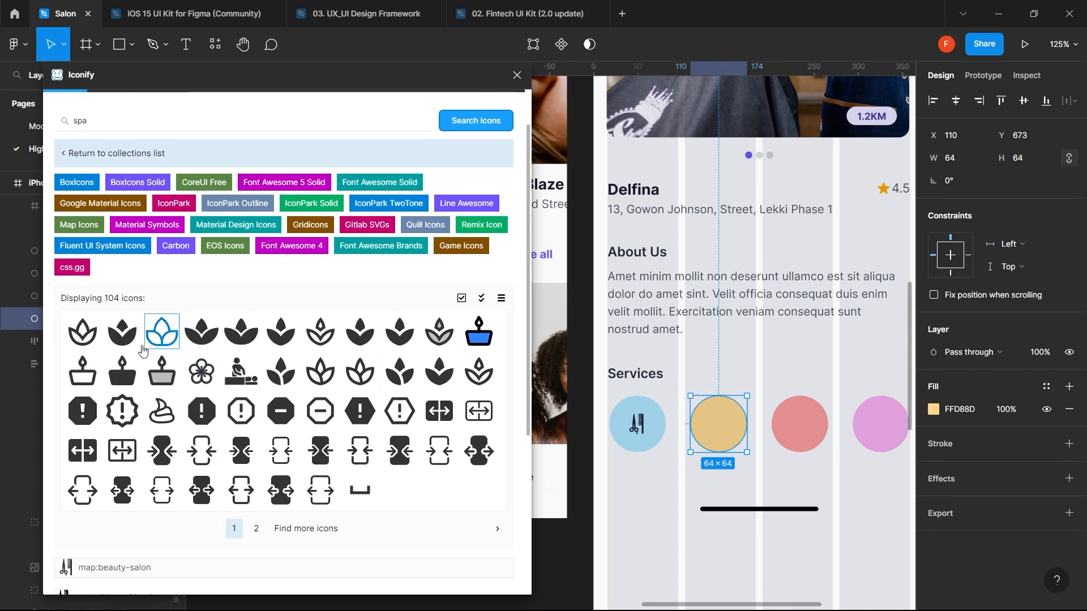
click(83, 333)
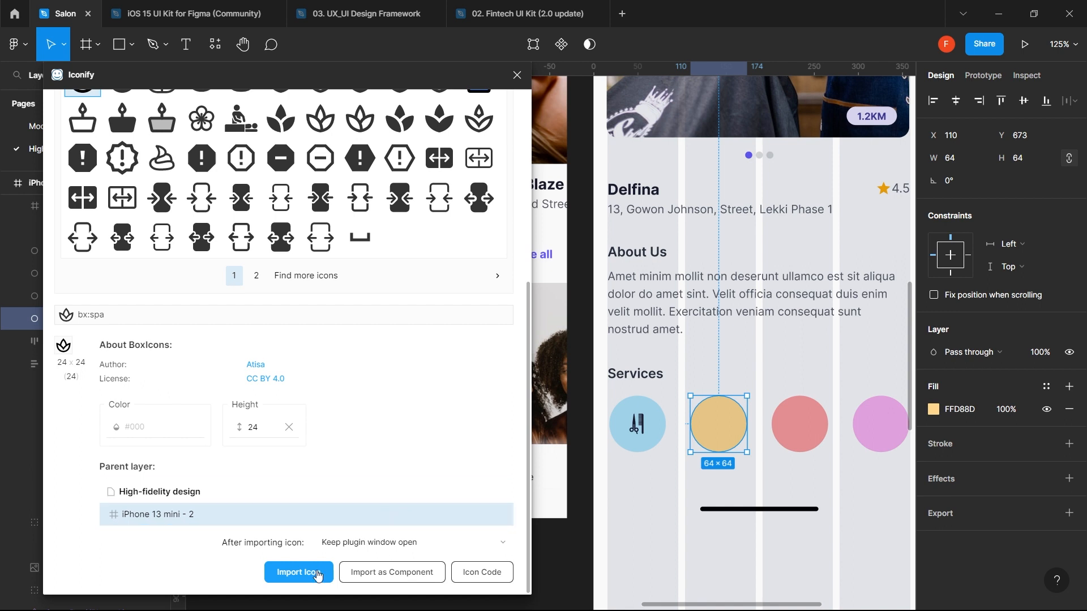
click(306, 574)
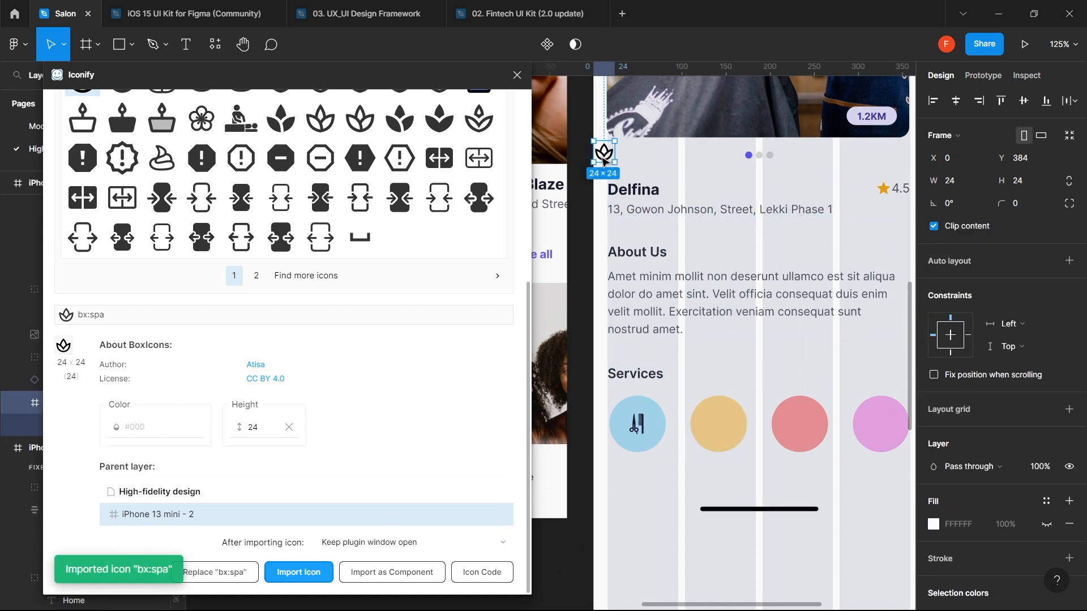
- Move the spa icon onto the yellow circle and colour it Type black 1
drag(604, 162, 723, 428)
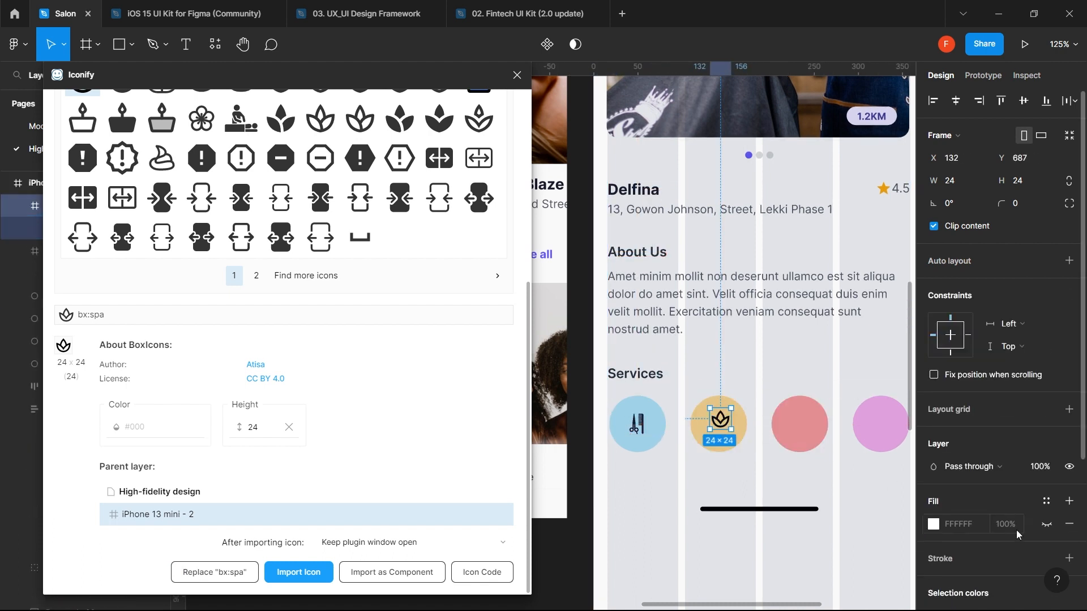
scroll(1017, 535, down, 4)
click(1046, 407)
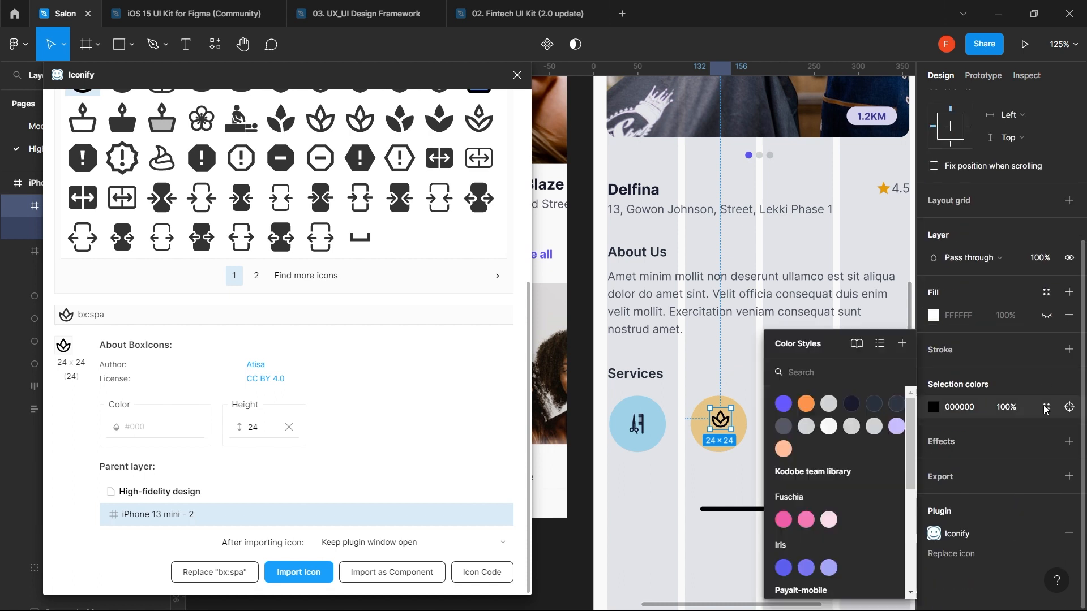
click(854, 406)
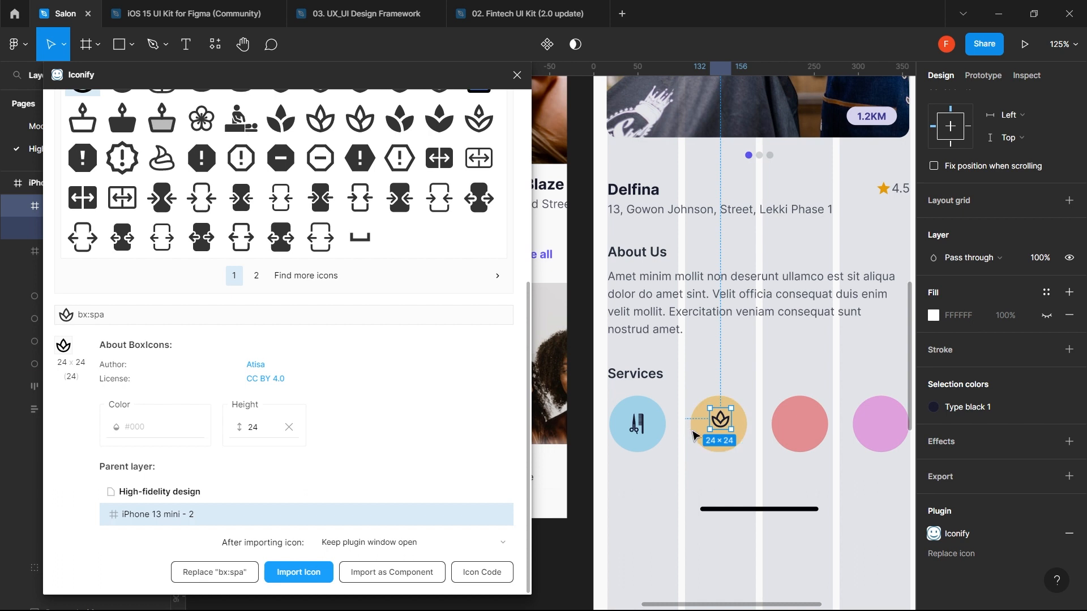
- Centre the spa icon horizontally and vertically on the yellow circle
shift+click(696, 437)
scroll(962, 113, up, 1)
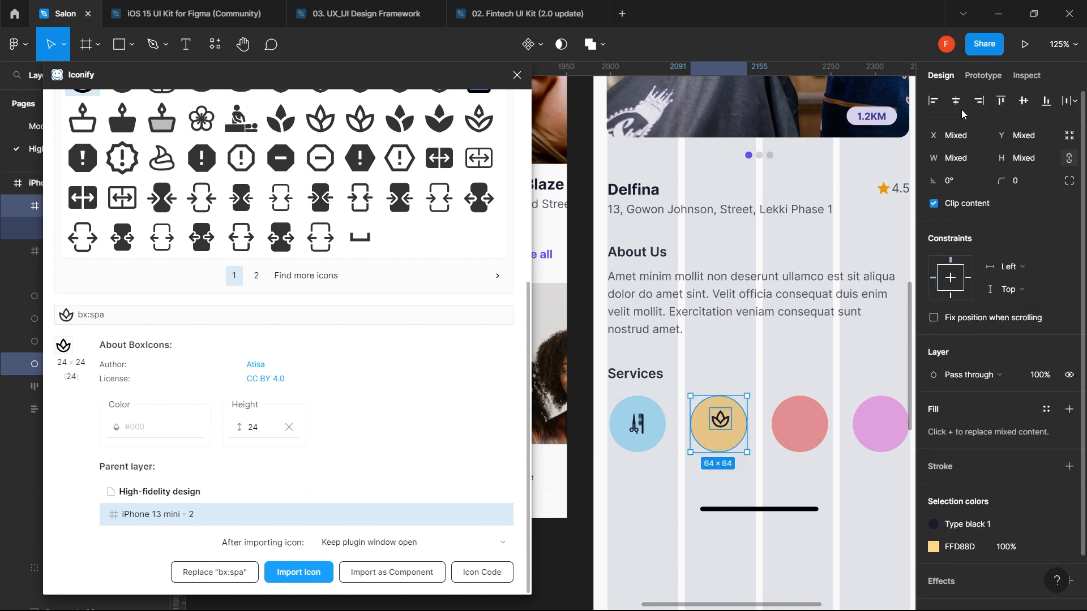
click(956, 102)
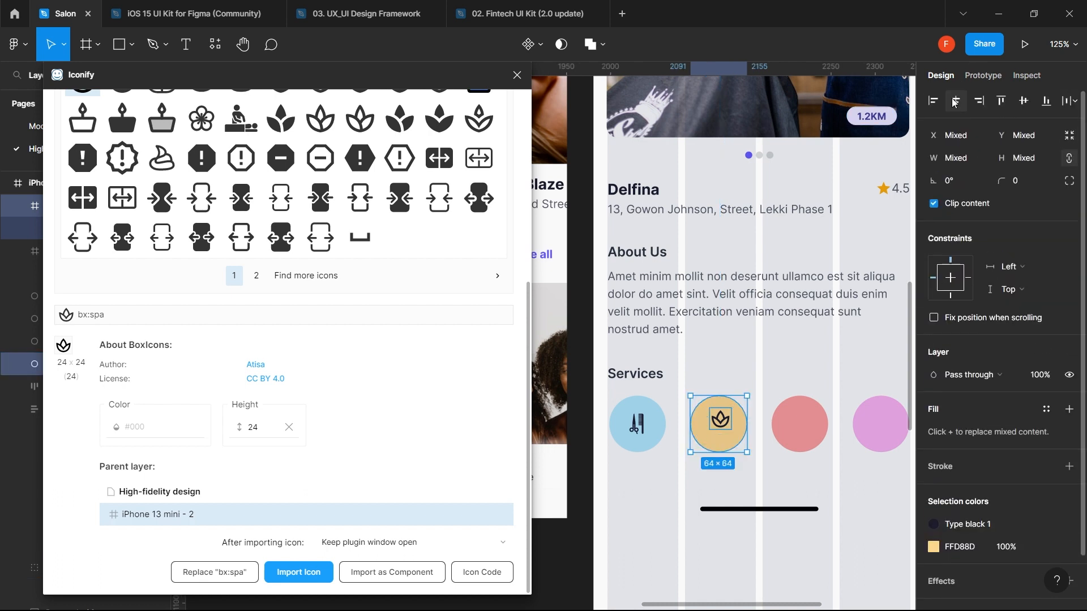
click(1024, 104)
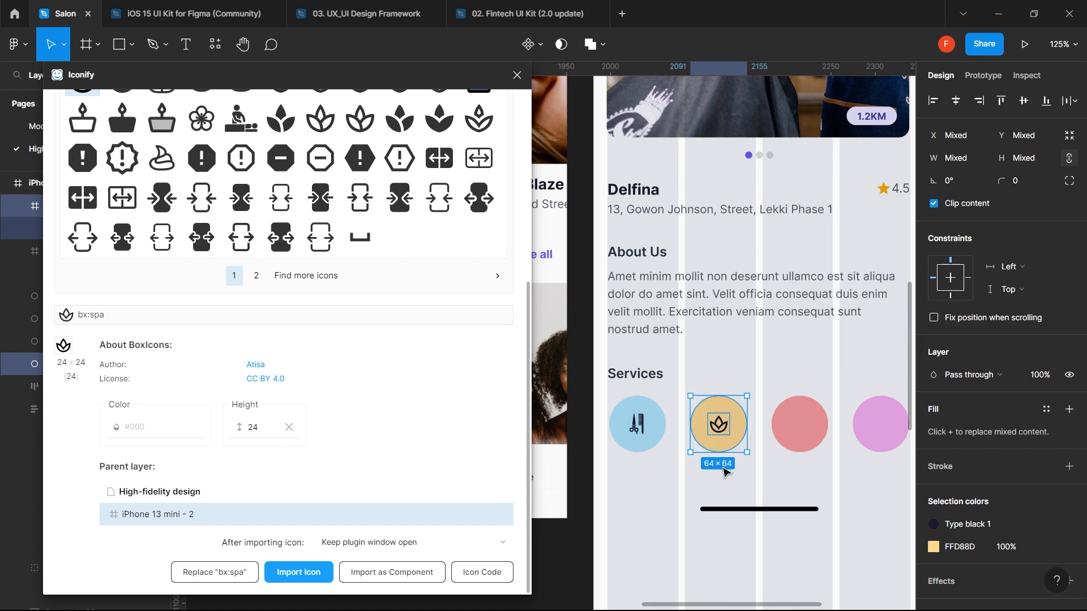
click(741, 478)
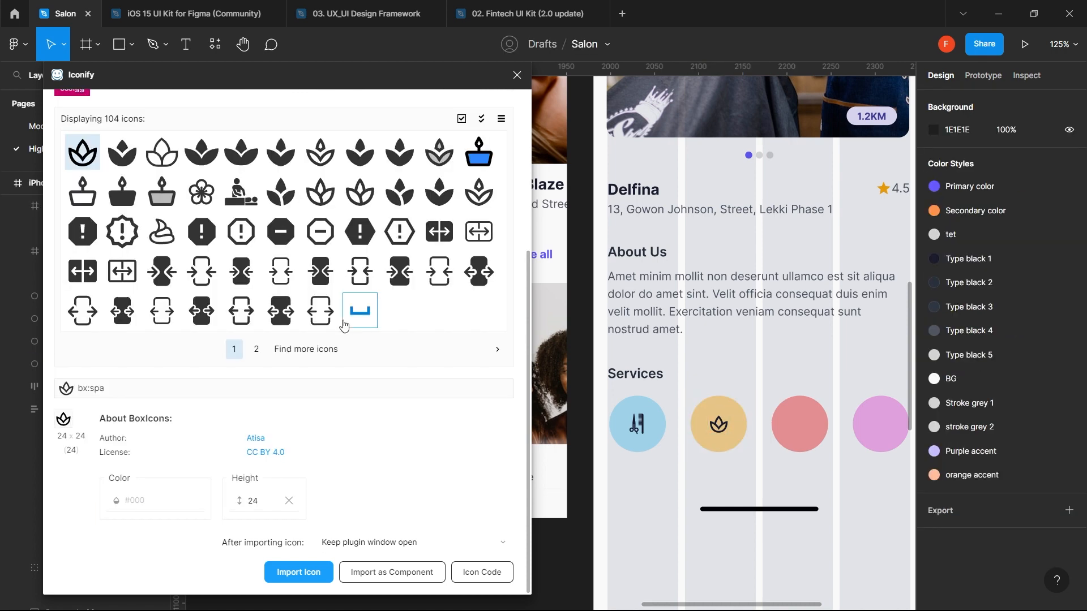
- Search Iconify for 'PEDICURE', then change the search to nail icons
scroll(250, 202, up, 4)
click(224, 175)
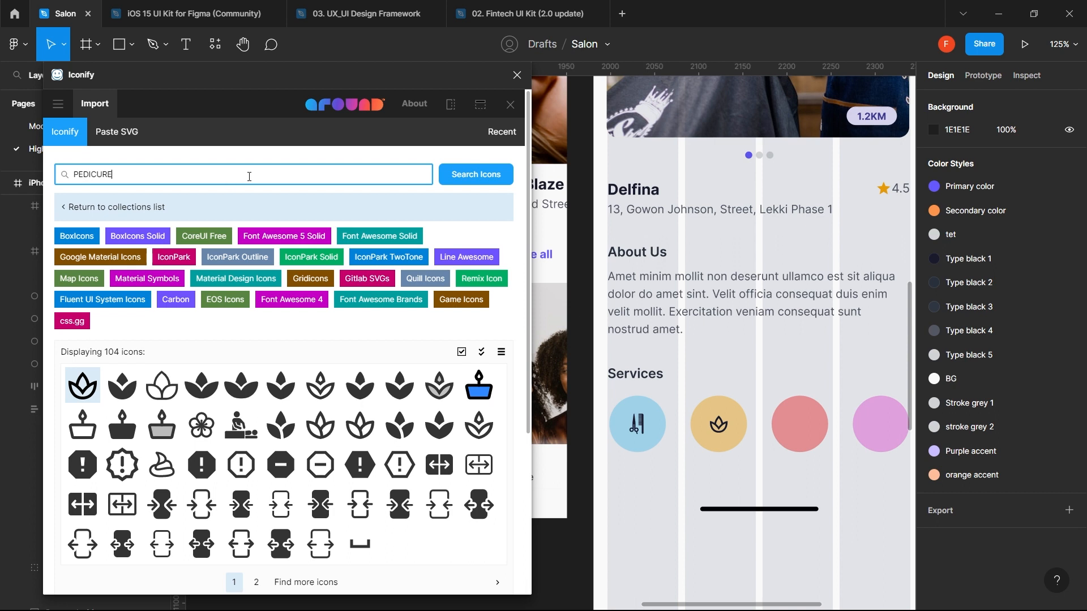
text(PEDICURE)
click(473, 179)
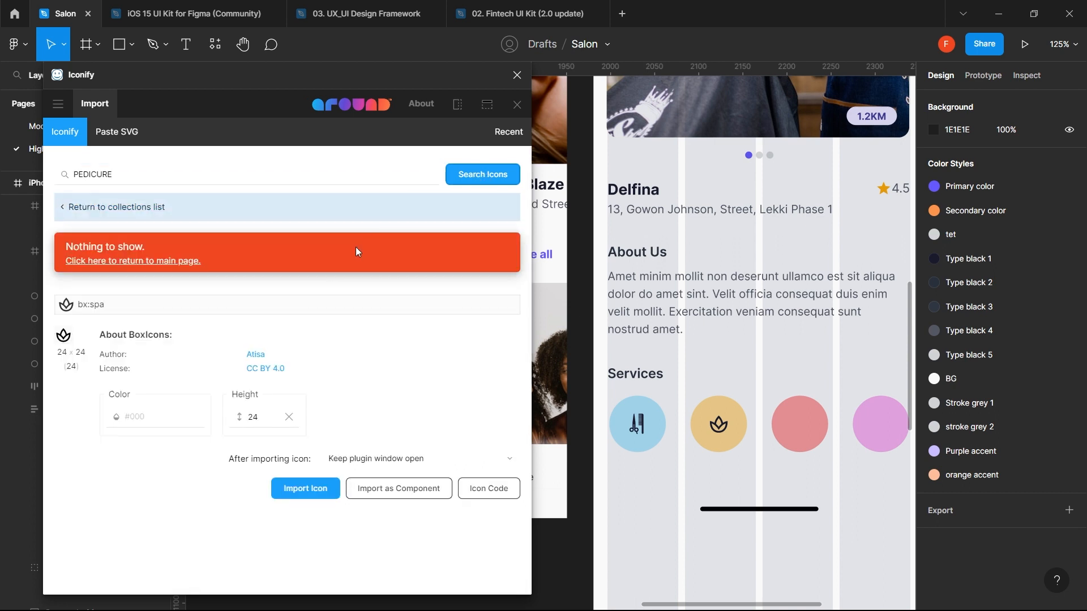
click(241, 170)
key(ctrl+a)
text(n)
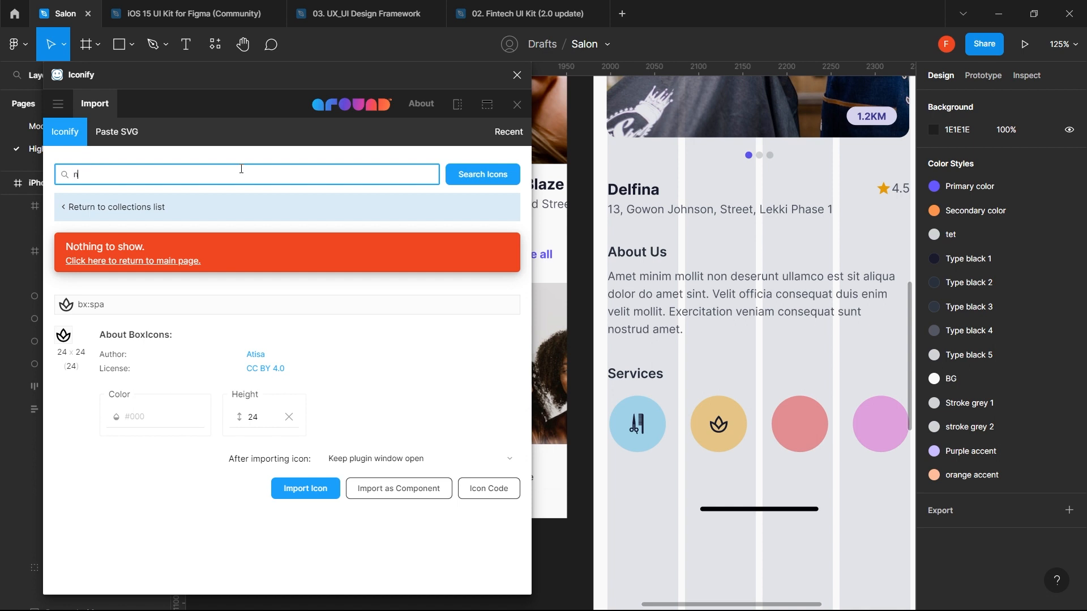
key(Return)
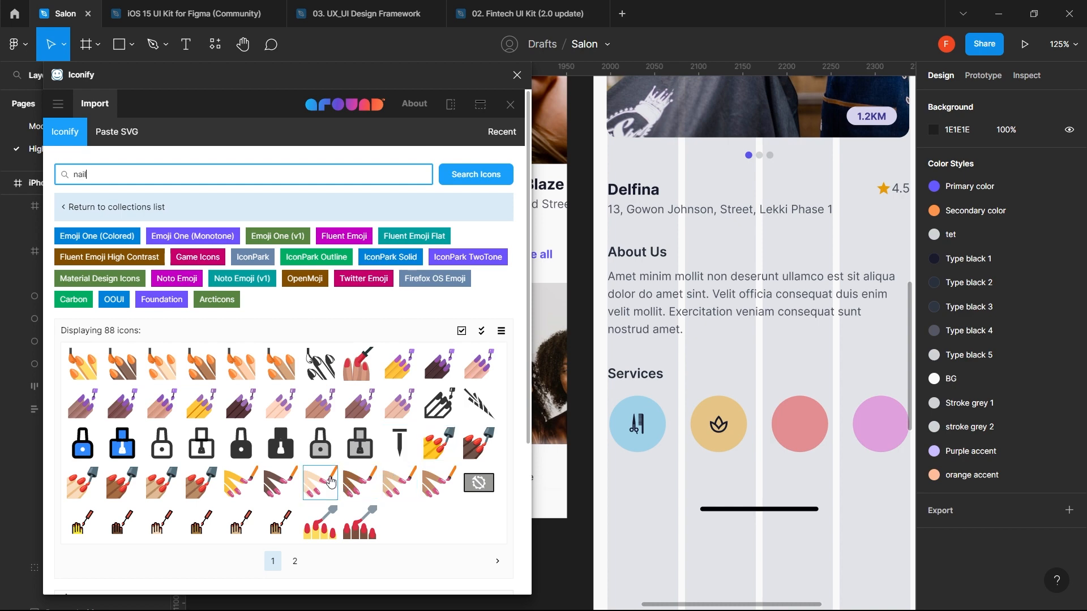
- Import the nail-polish icon and drag it onto the pink Services circle
scroll(331, 482, down, 1)
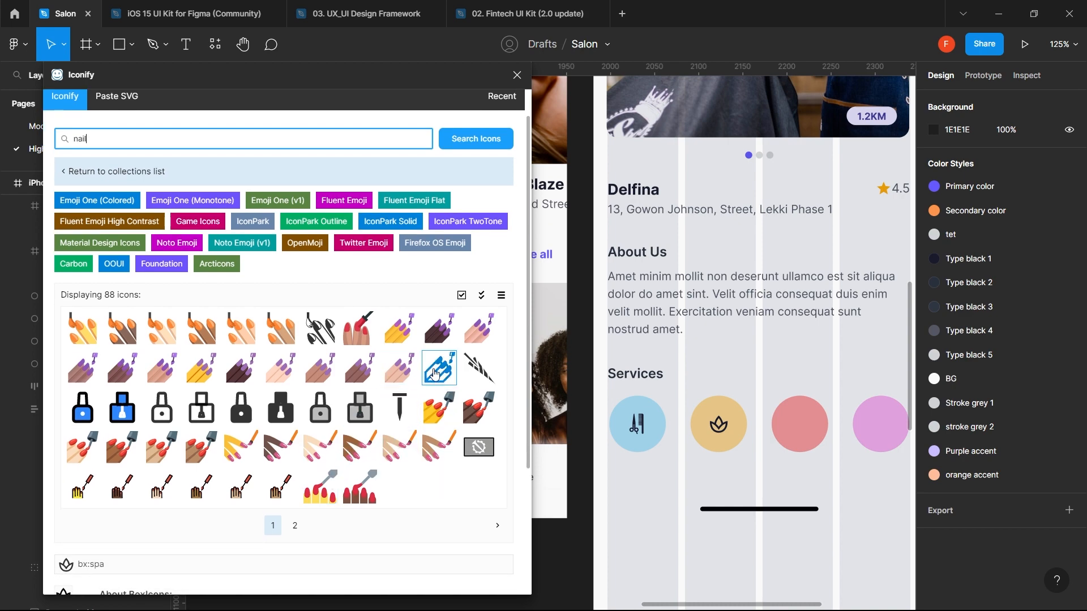
click(813, 438)
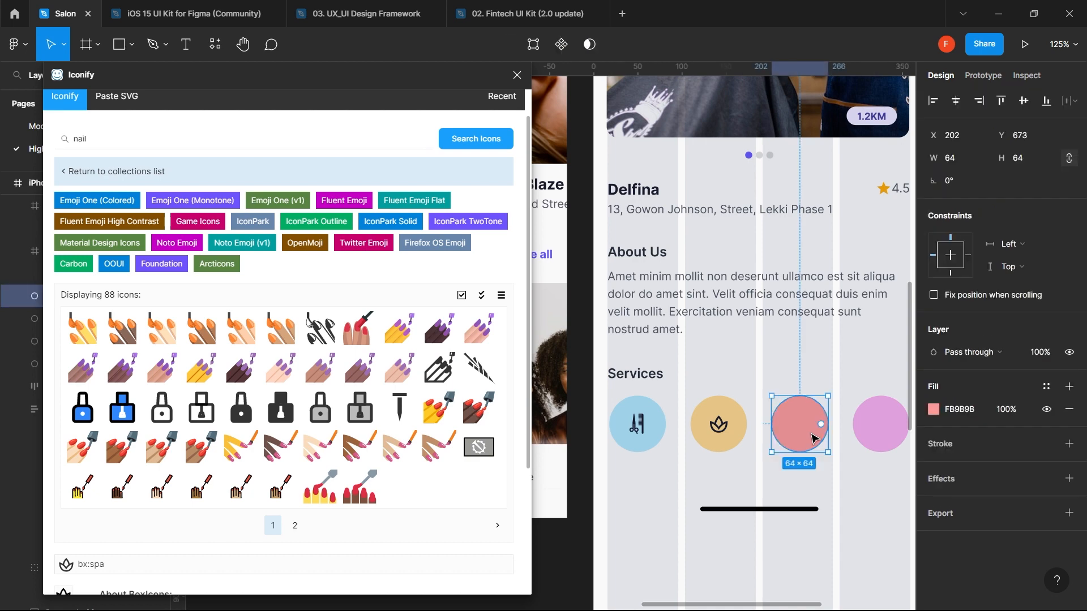
click(451, 373)
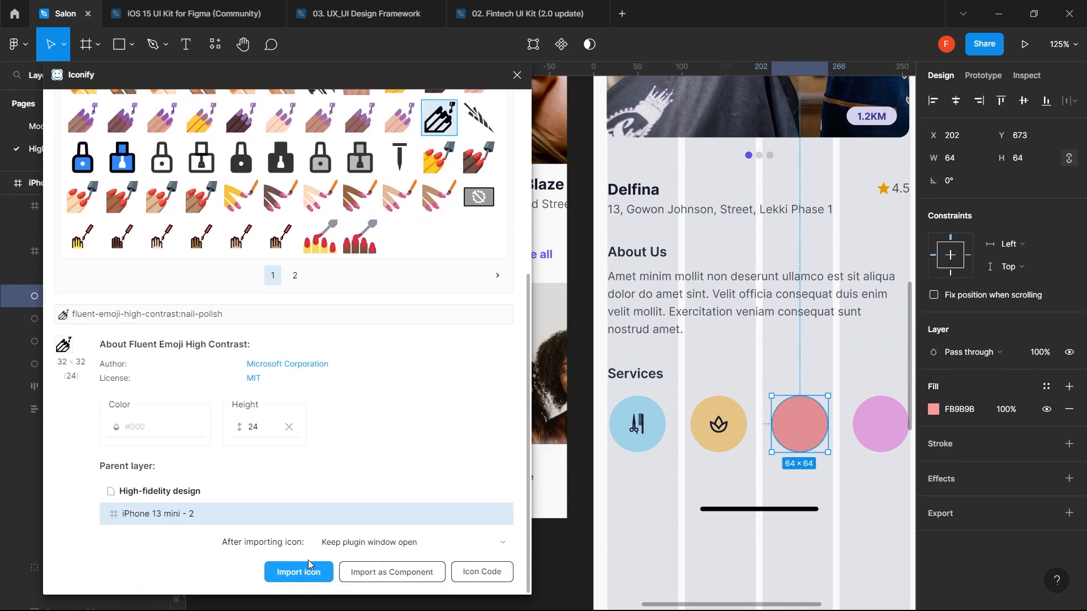
click(309, 573)
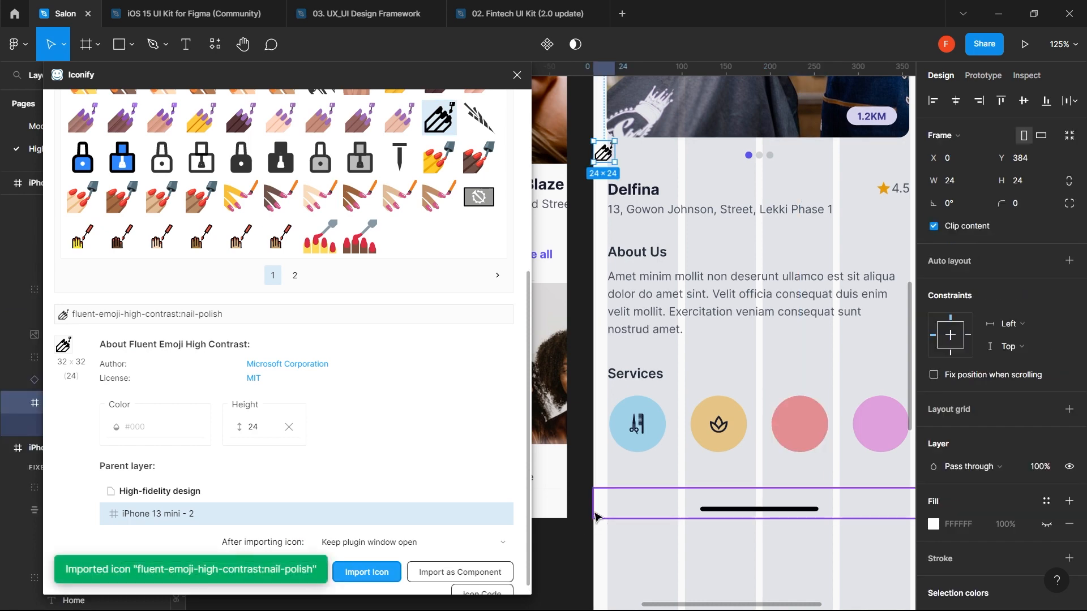
drag(609, 159, 800, 440)
- Apply the Type black 1 colour style to the nail-polish icon
right_click(801, 434)
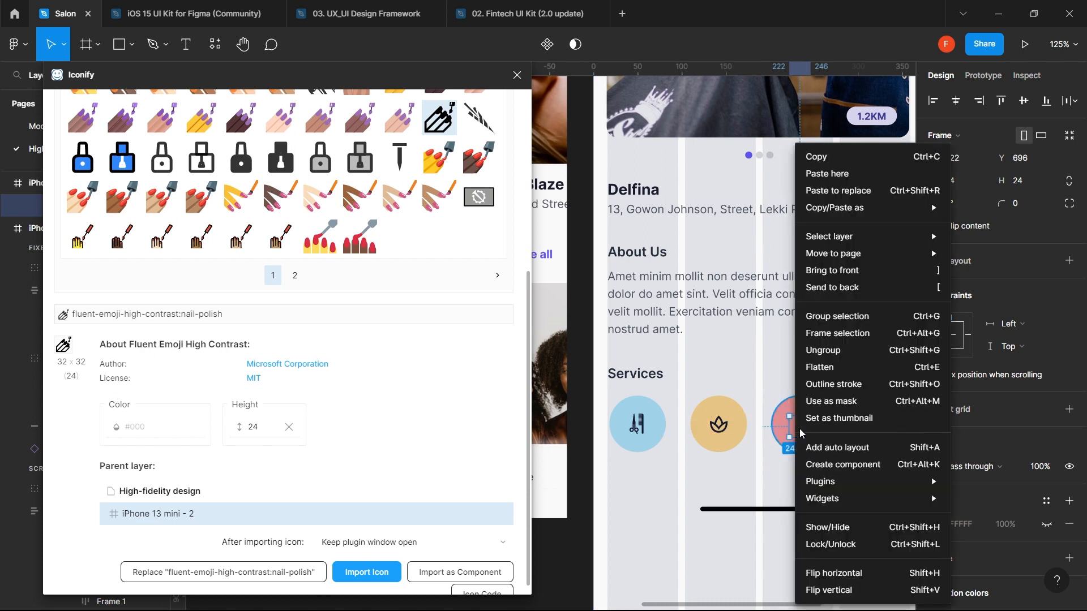
click(751, 475)
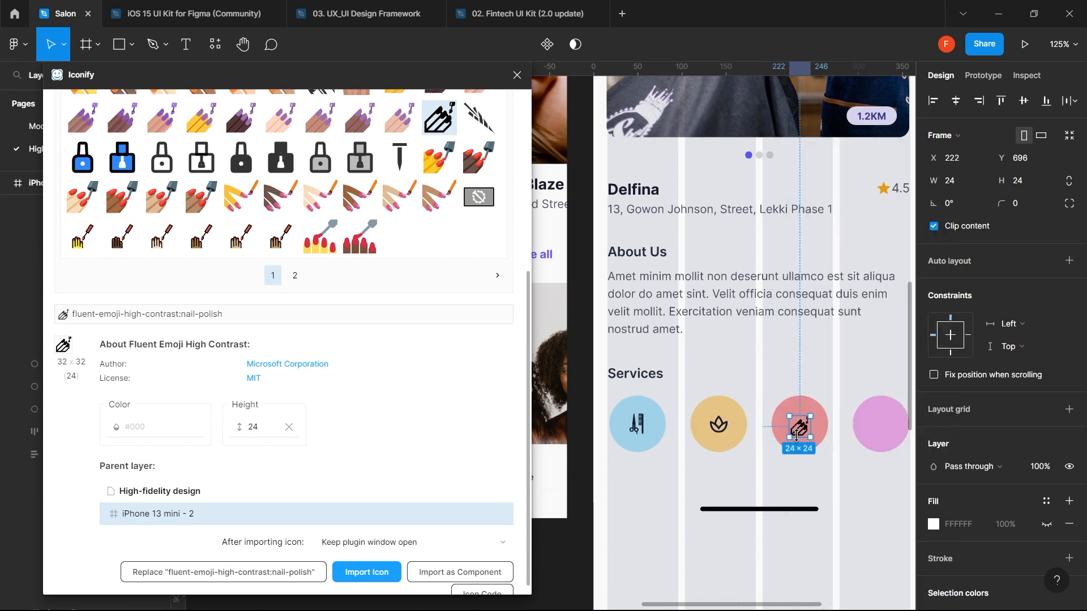
scroll(1027, 559, down, 4)
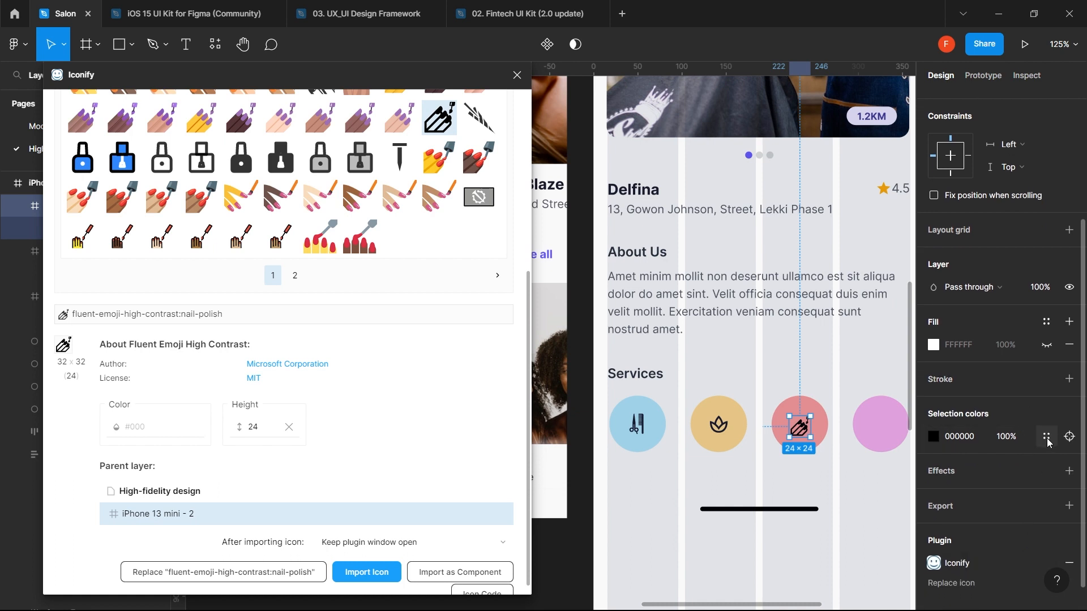
click(1048, 444)
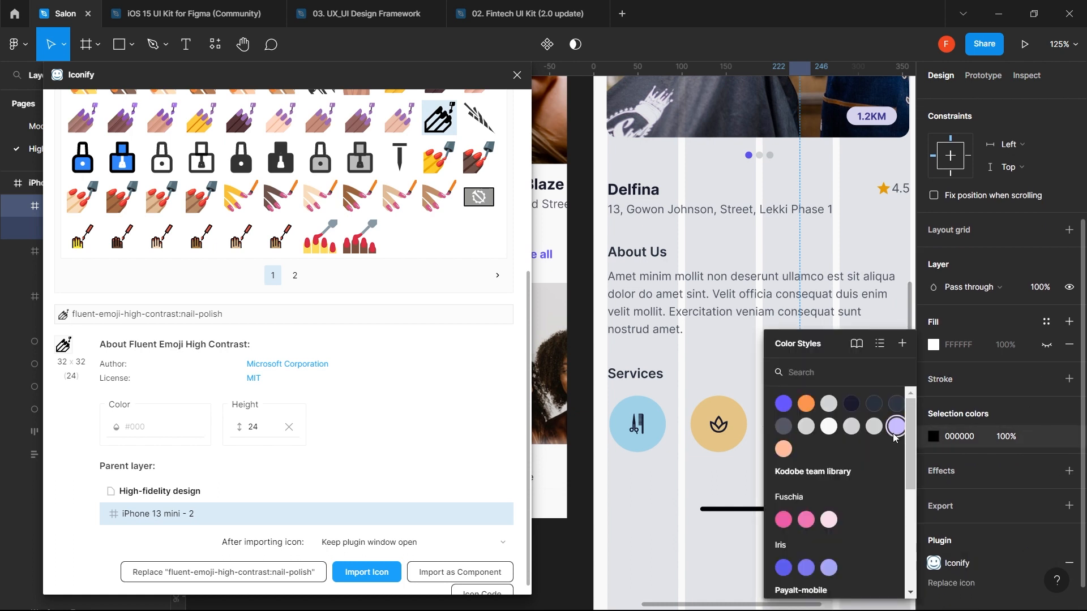
click(853, 405)
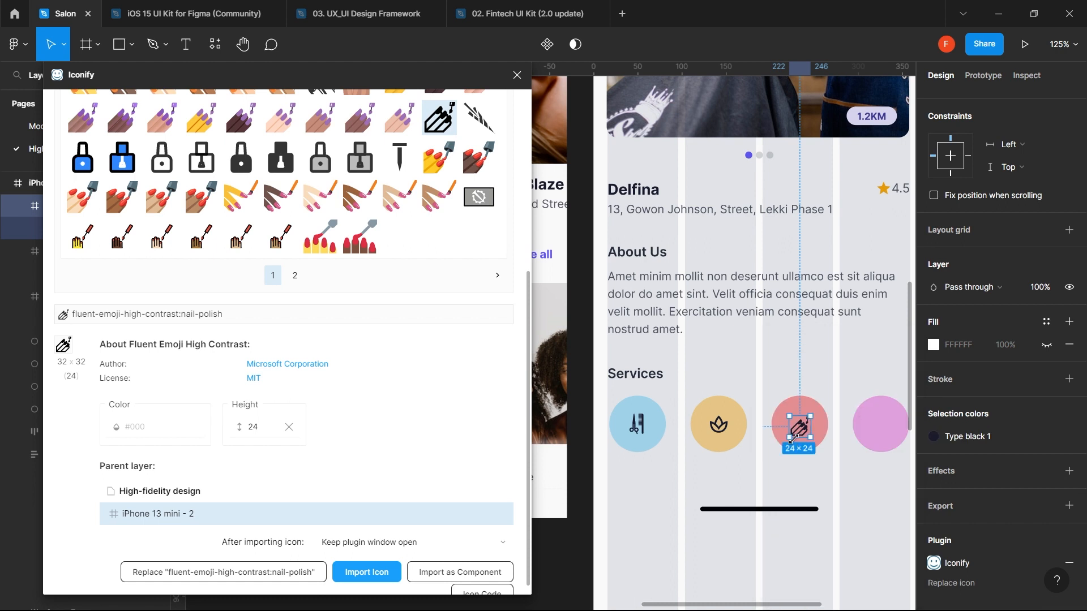
shift+click(809, 403)
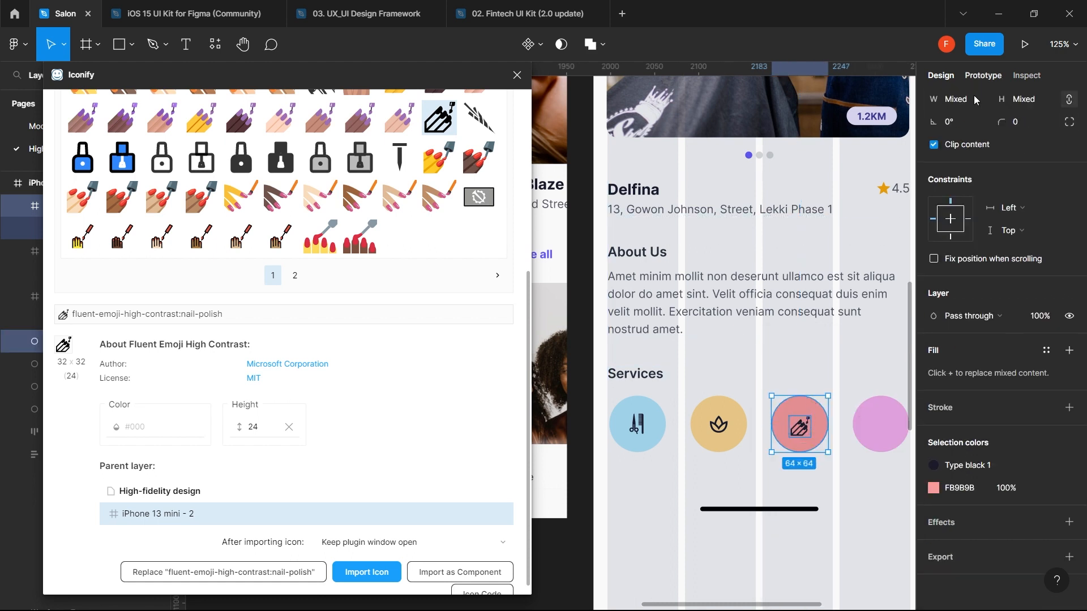
scroll(972, 113, up, 2)
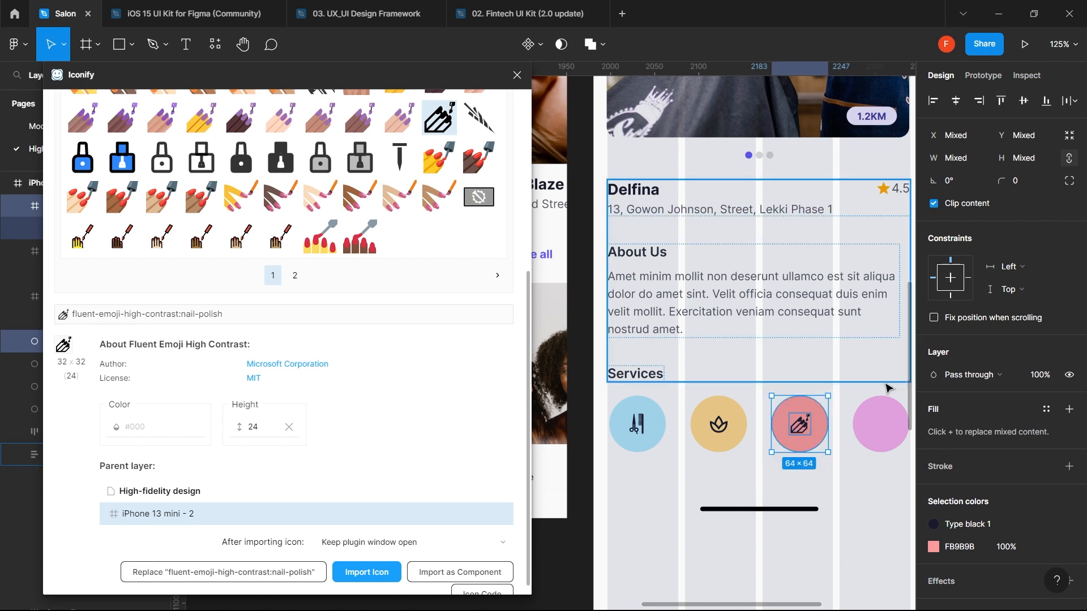
click(855, 471)
ctrl+scroll(856, 473, down, 3)
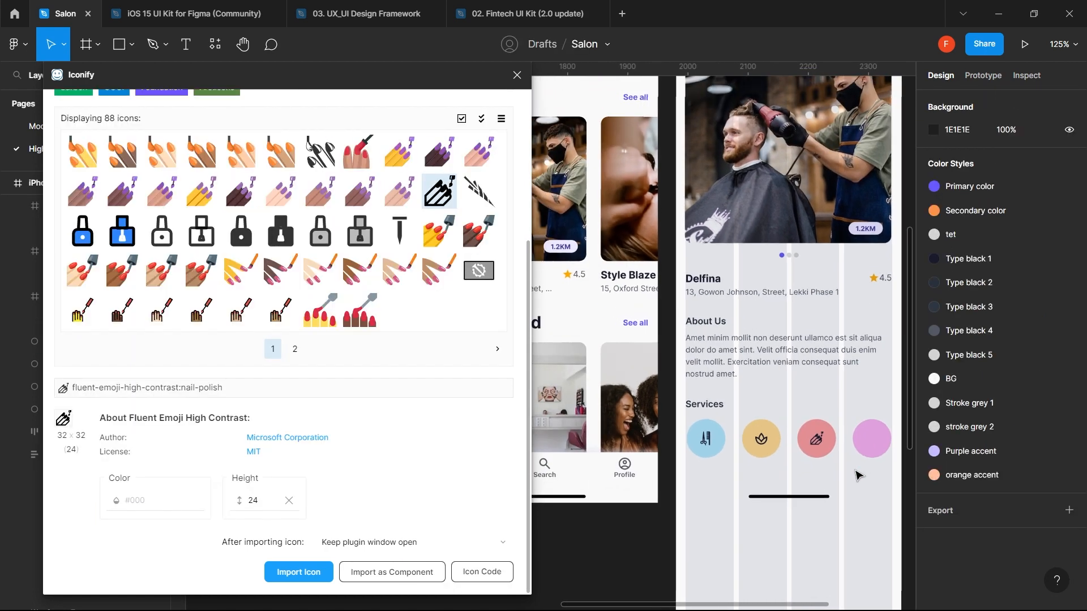
- Import the monotone massage icon into the pink circle and delete the oversized 64px copy
ctrl+scroll(856, 475, down, 3)
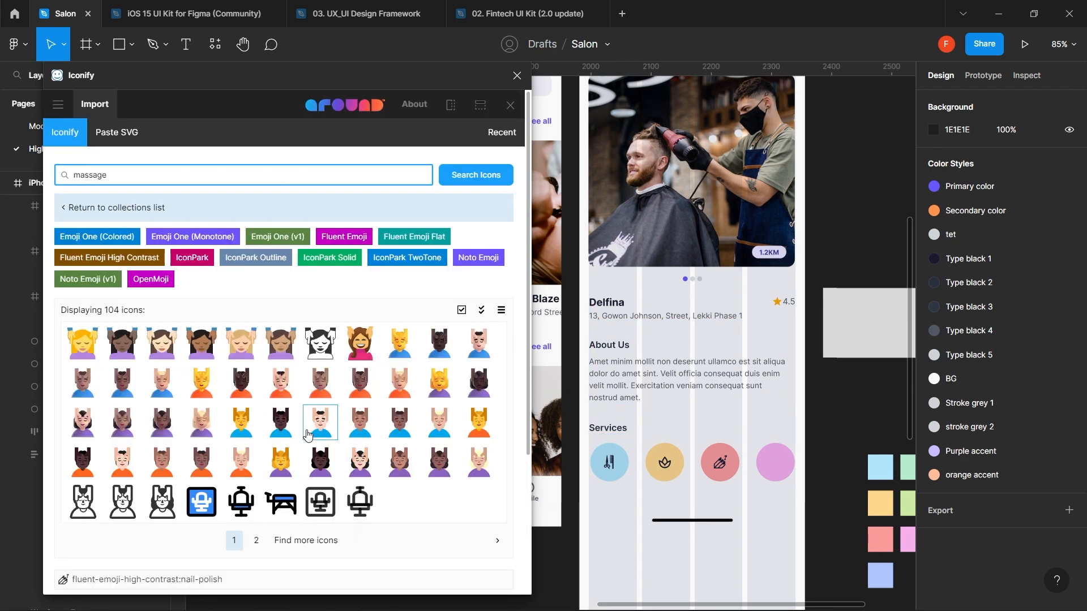
click(328, 349)
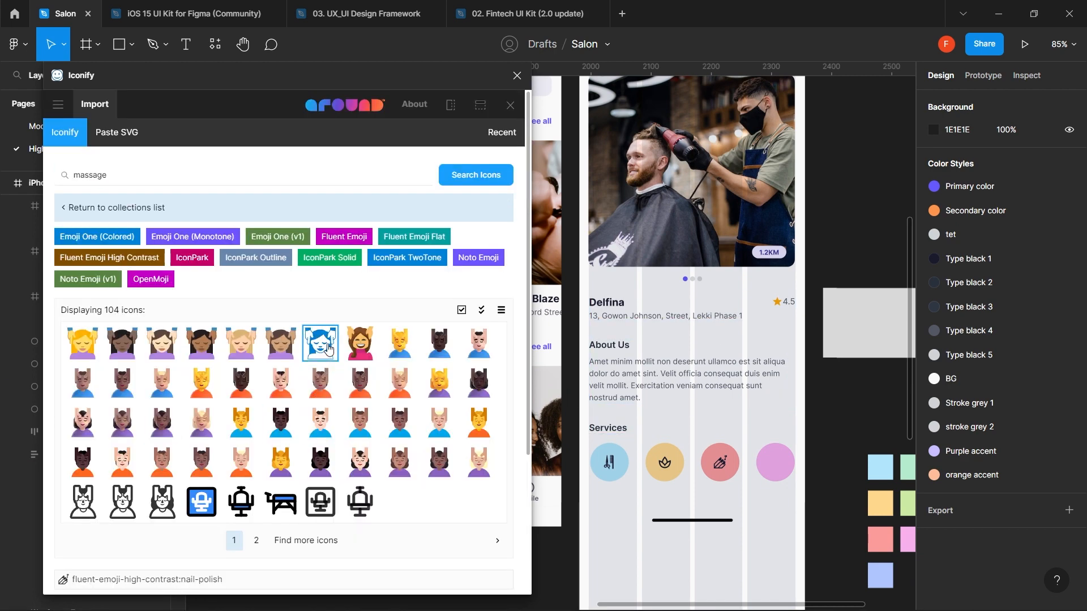
drag(333, 354, 752, 472)
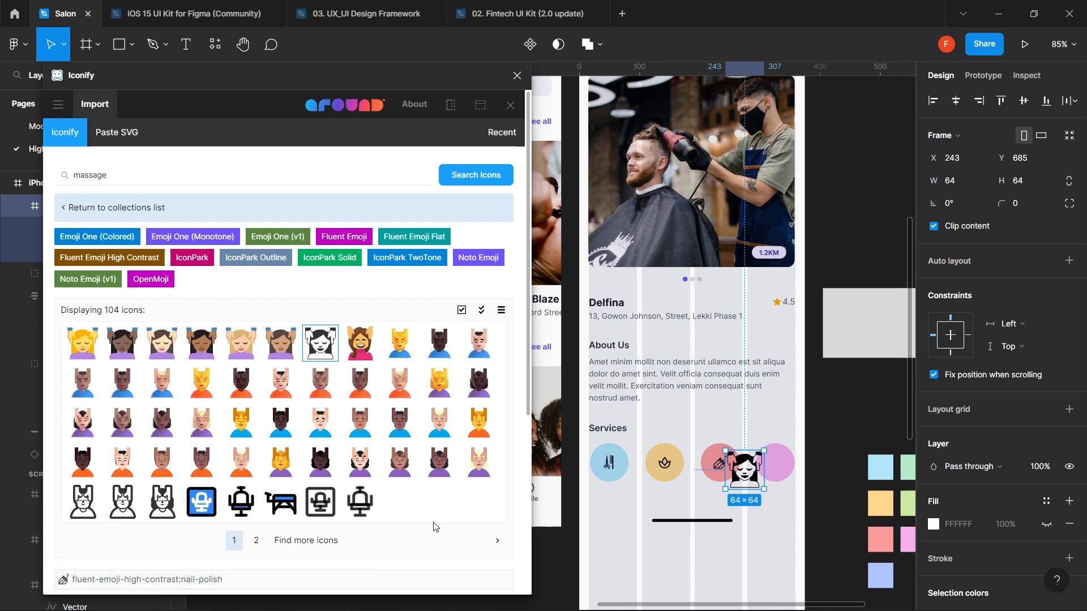
click(320, 337)
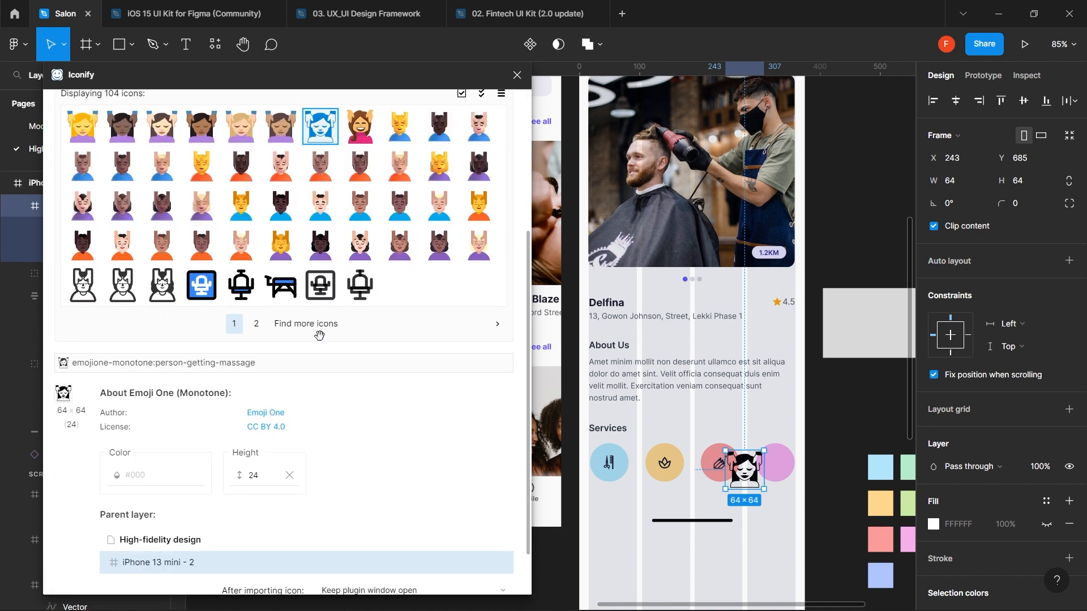
scroll(320, 336, down, 1)
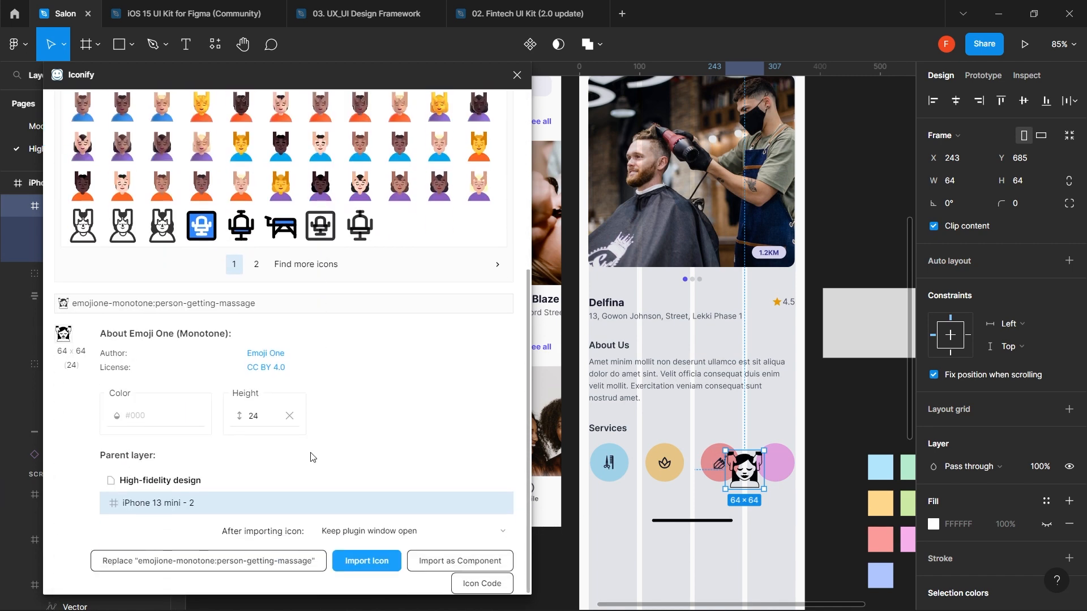
click(367, 561)
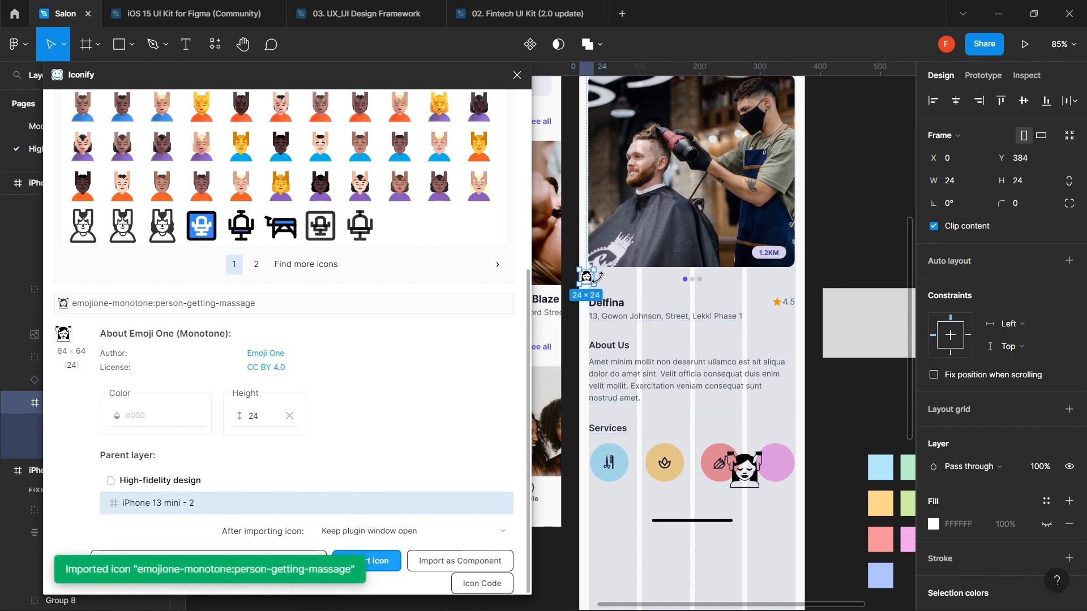
drag(594, 278, 780, 465)
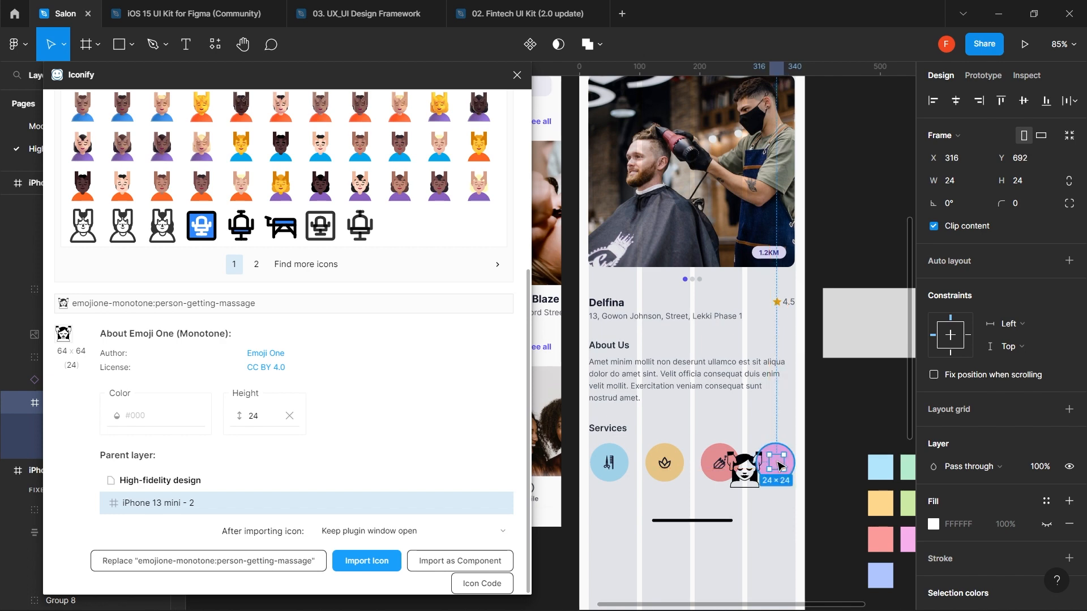
click(745, 485)
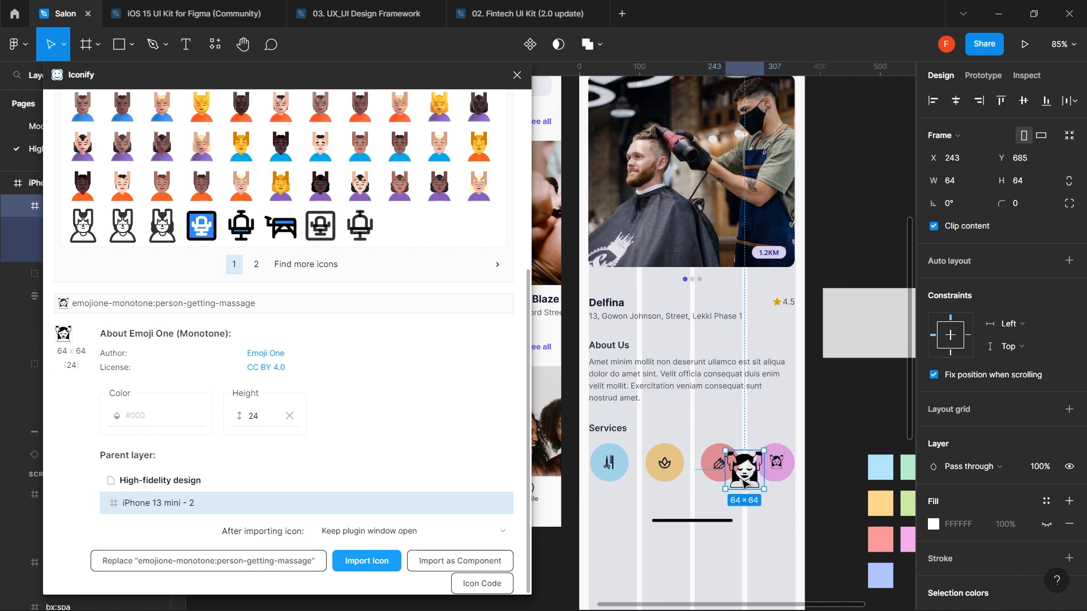
key(Delete)
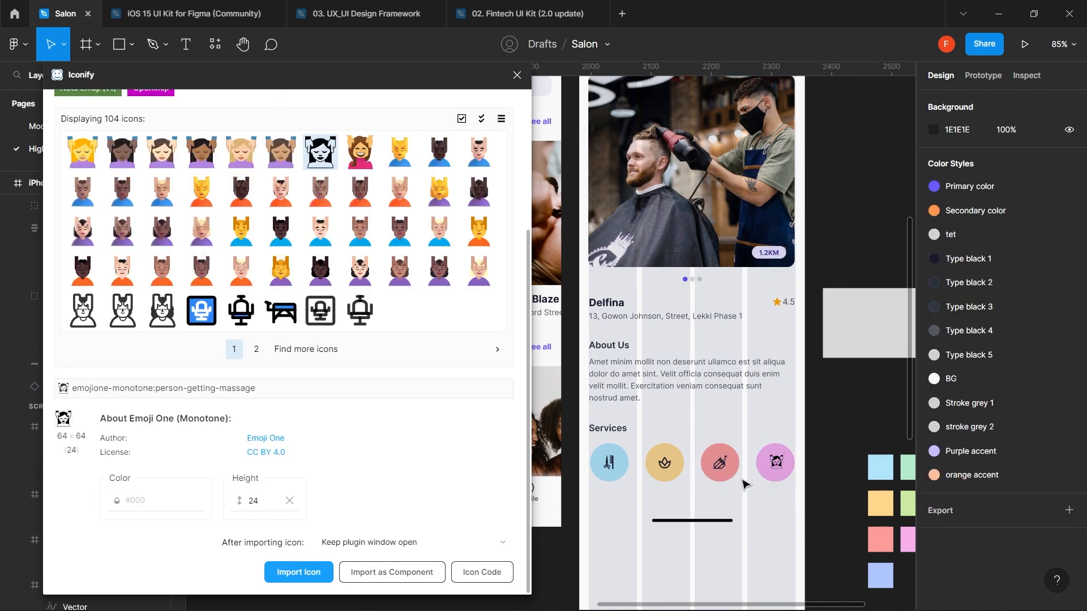
- Colour the small massage icon Type black 1
click(785, 465)
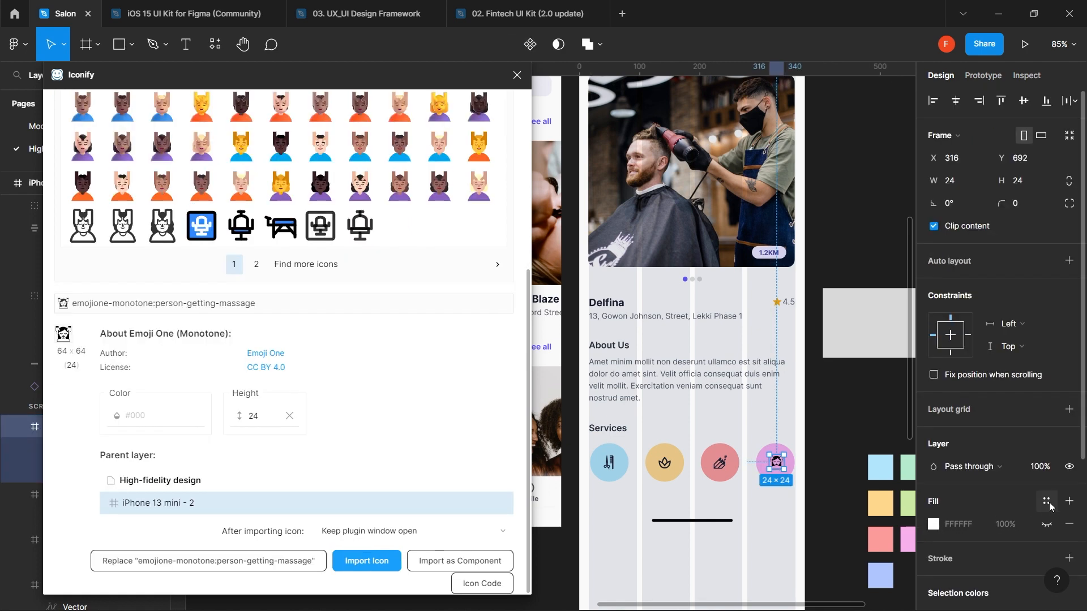
click(1047, 502)
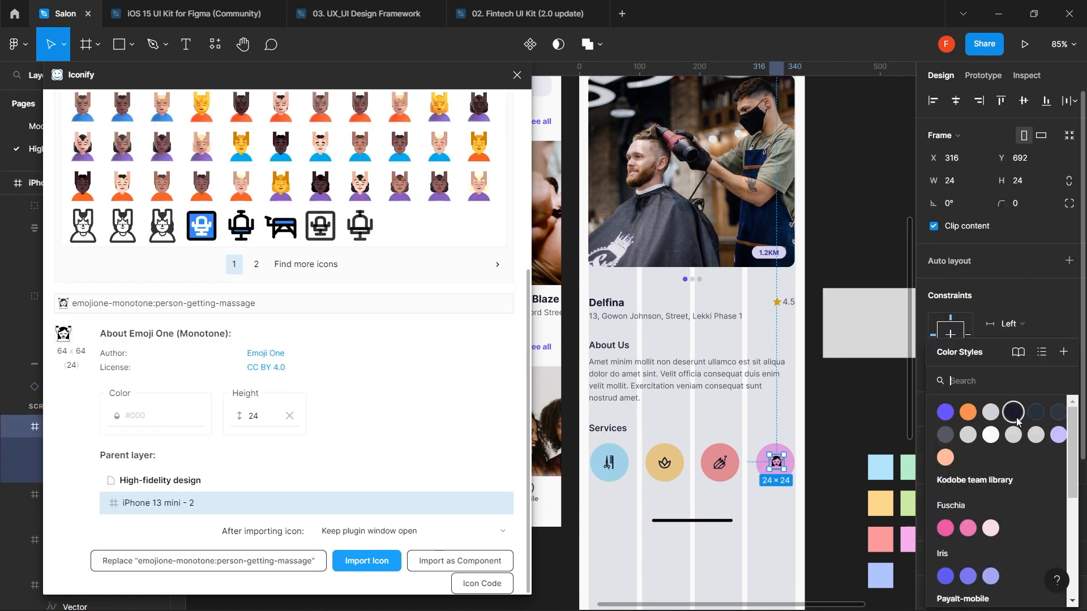
click(1039, 291)
scroll(1003, 405, down, 4)
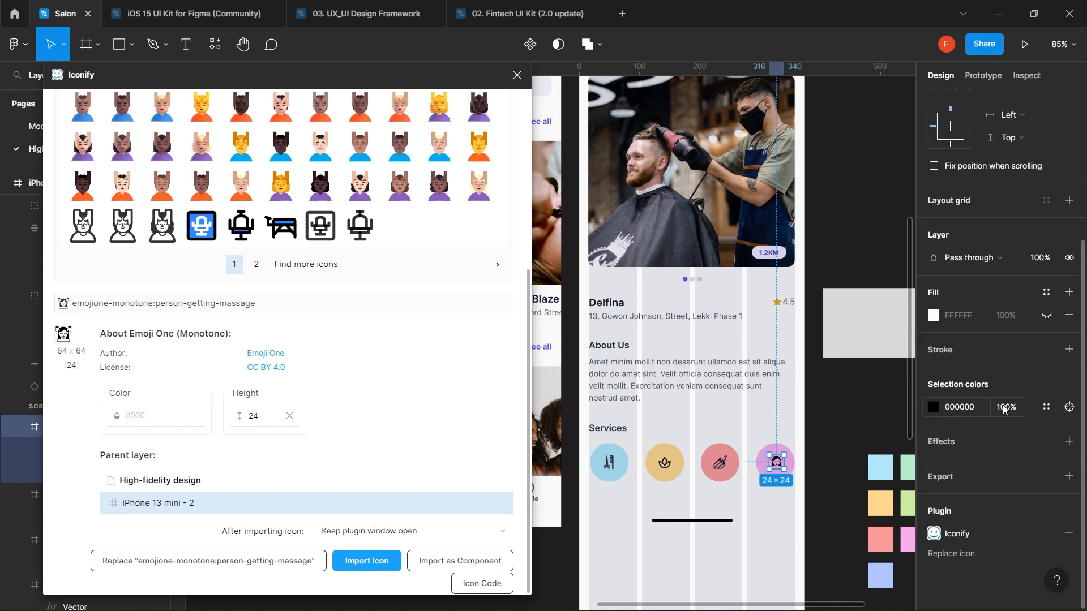
click(1047, 408)
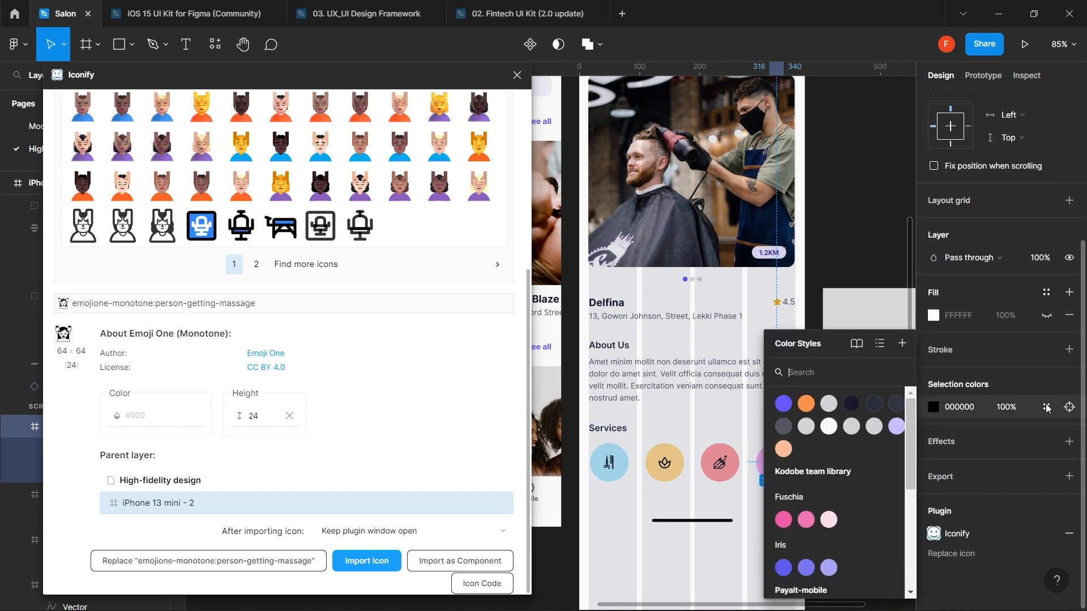
click(855, 407)
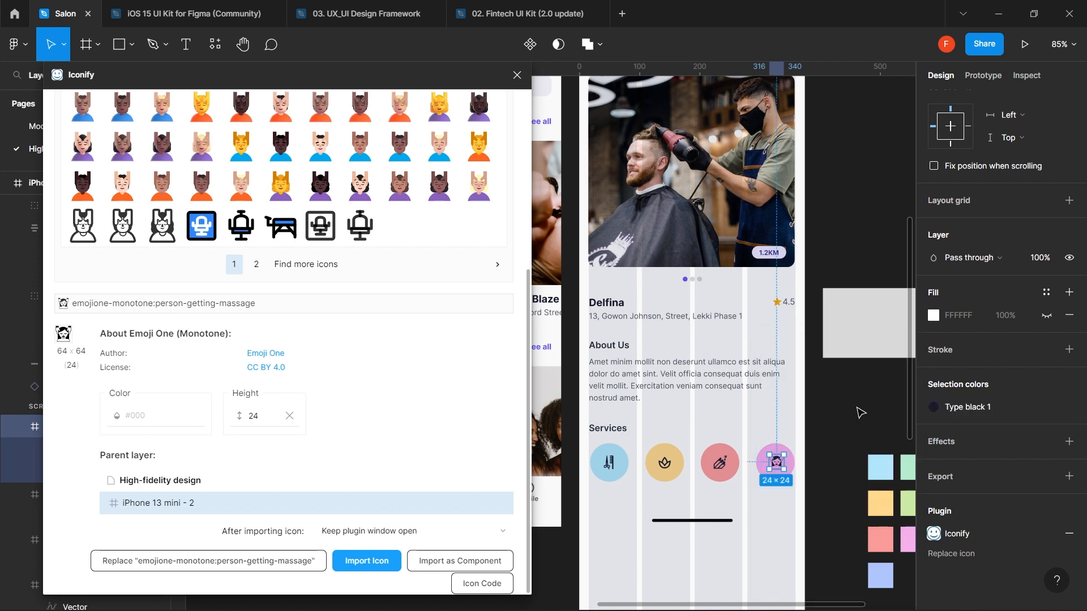
shift+click(722, 465)
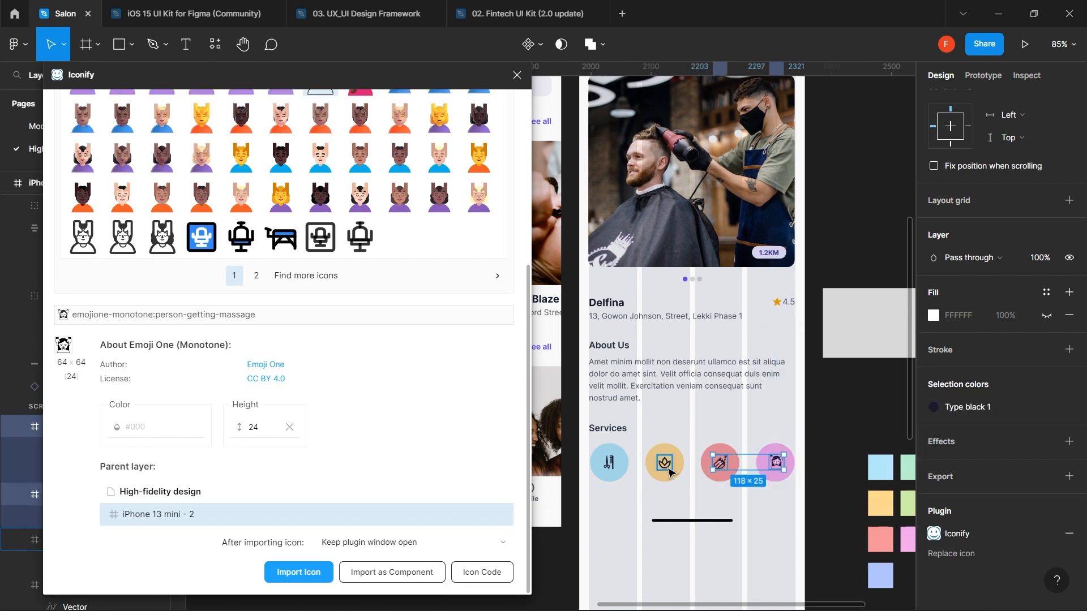
- Resize all four Services icons to a height of 32
shift+click(666, 471)
shift+click(607, 462)
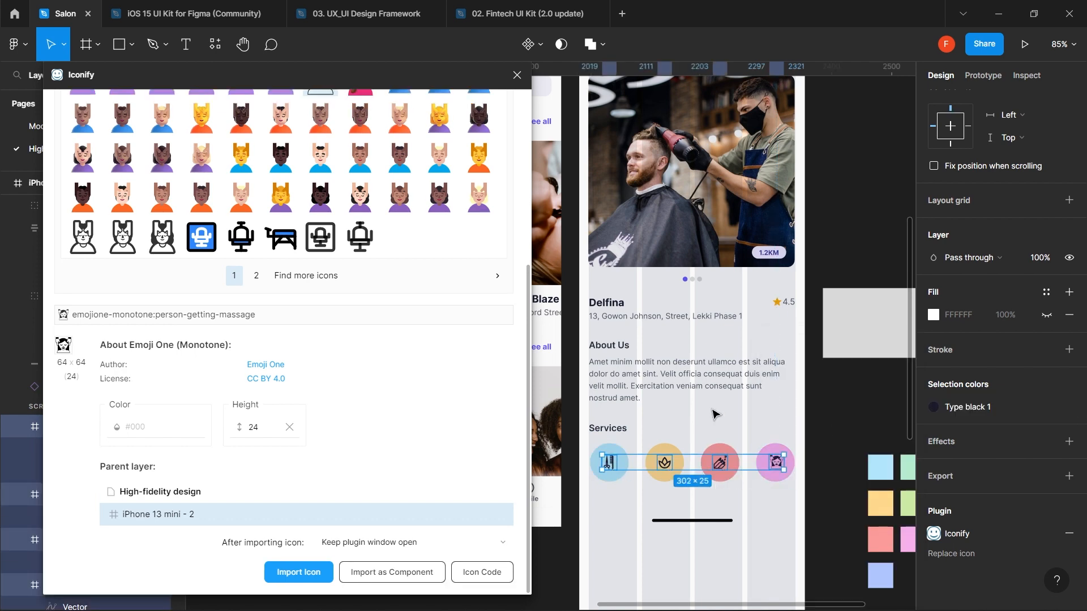
scroll(989, 260, up, 3)
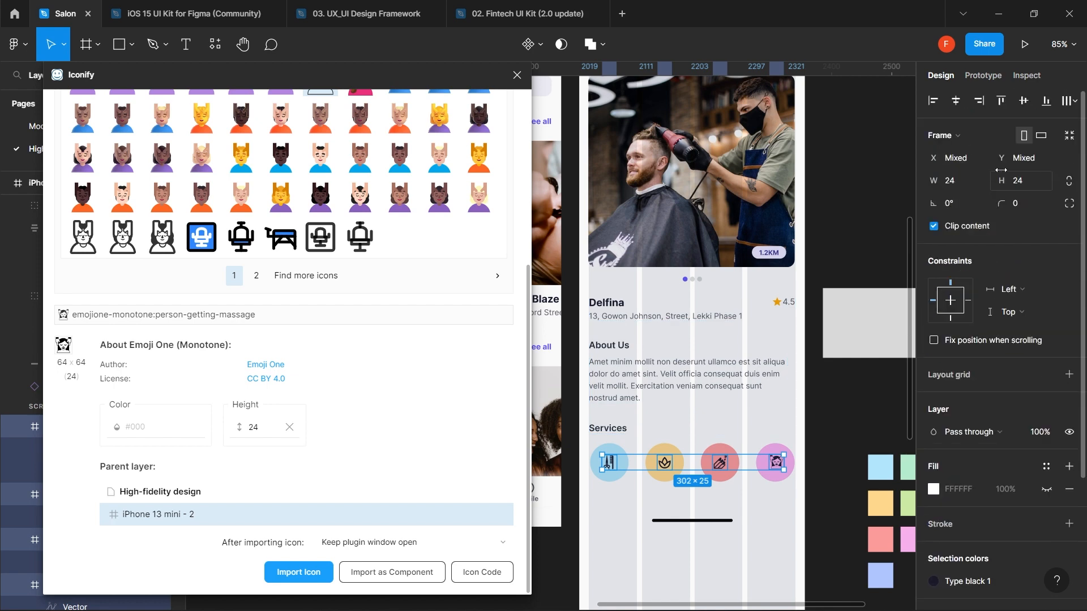
click(1043, 187)
text(32)
key(Return)
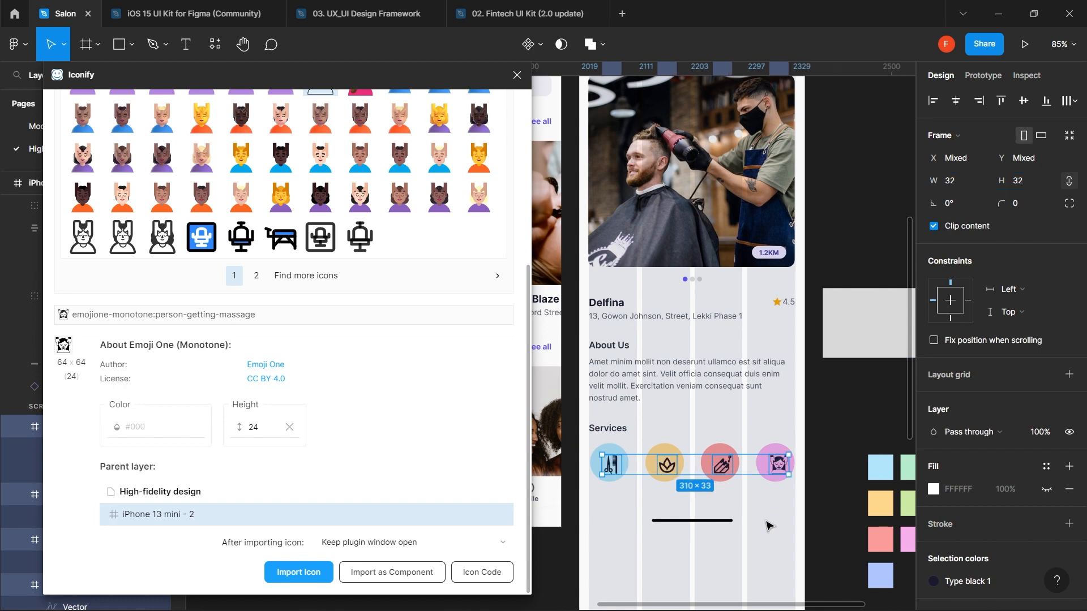
- Centre the massage and nail-polish icons on their pink and coral circles
click(774, 504)
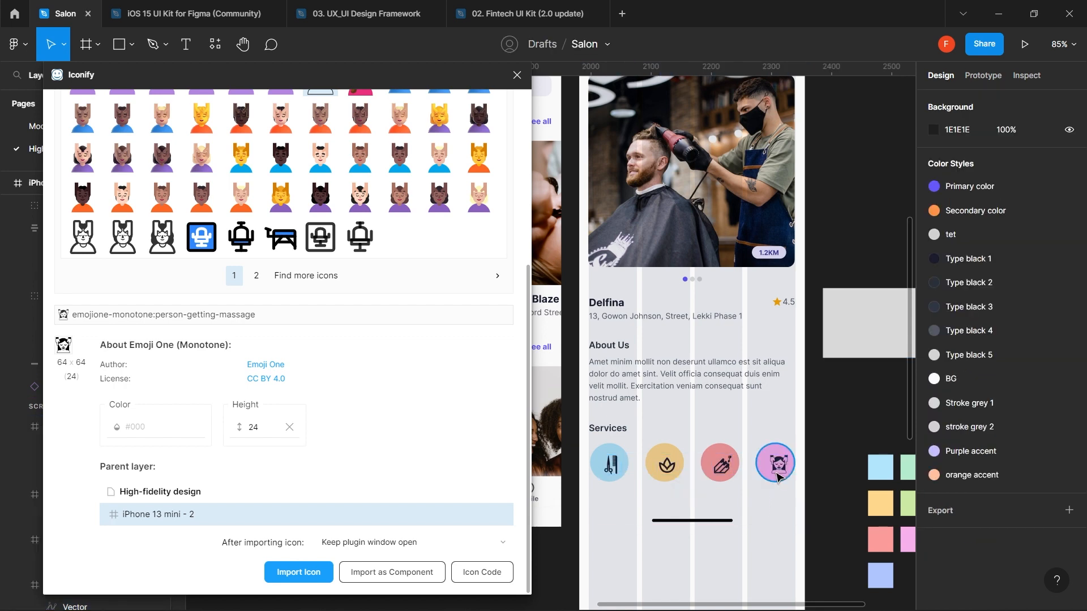
click(762, 468)
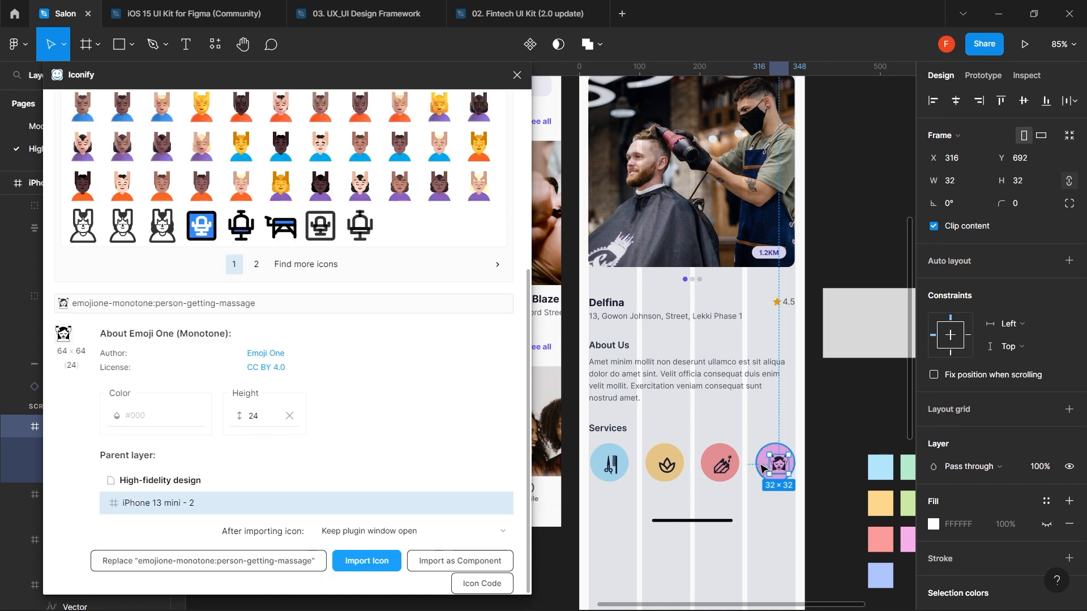
shift+click(761, 468)
click(955, 102)
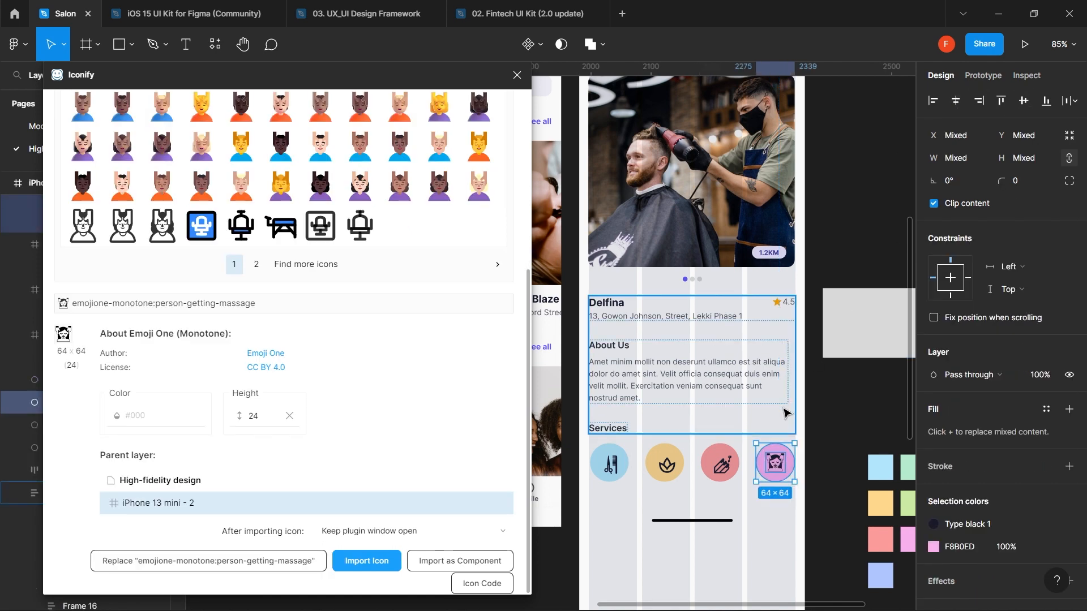
click(722, 474)
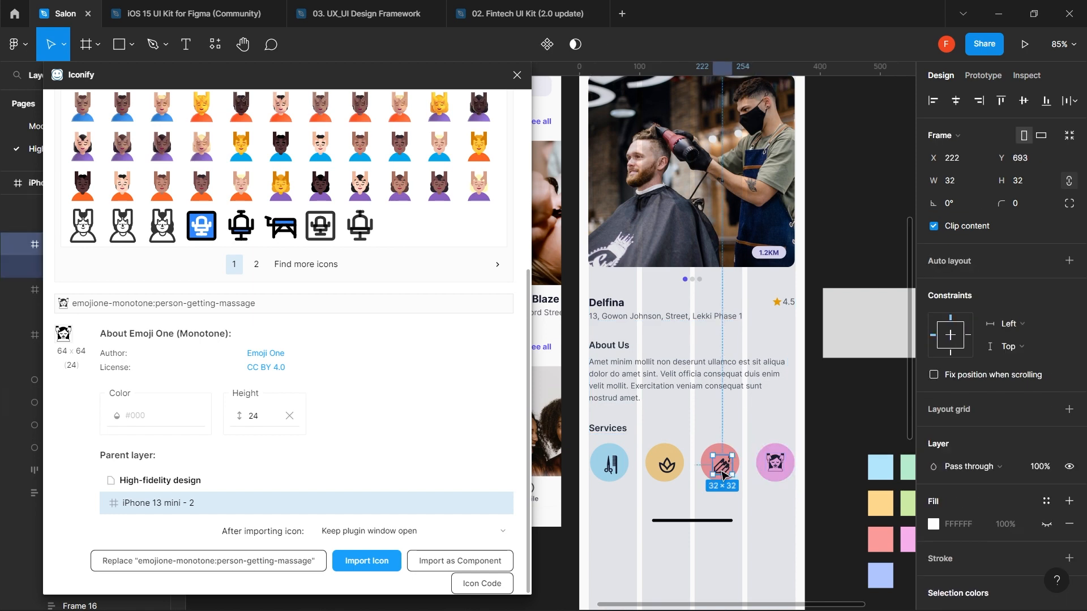
shift+click(704, 463)
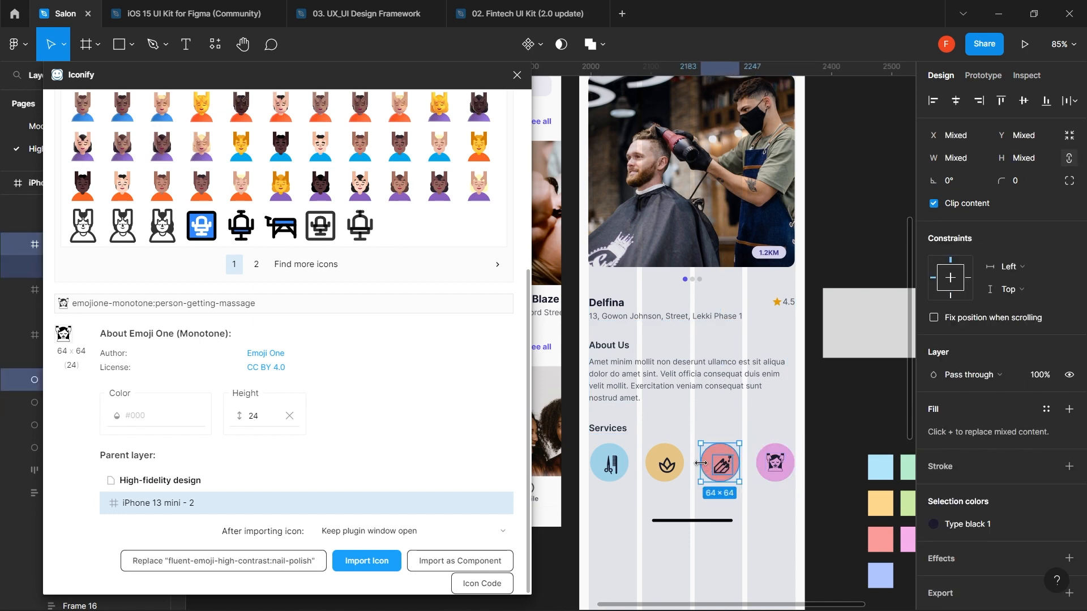
click(957, 100)
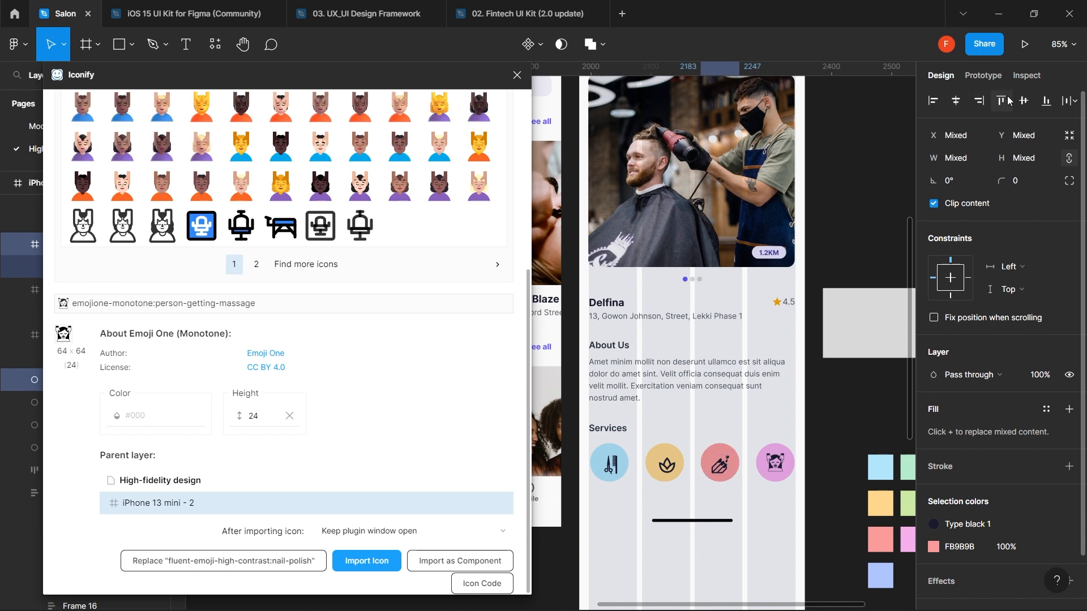
click(1024, 101)
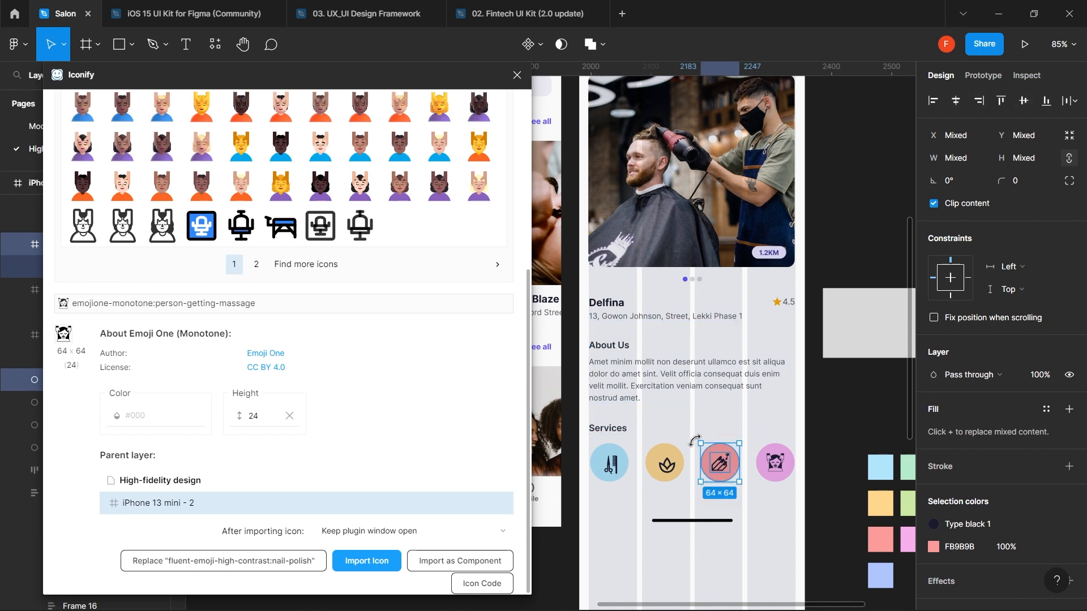
- Centre the lotus icon on the amber circle, then select the scissors icon with its blue circle
click(660, 469)
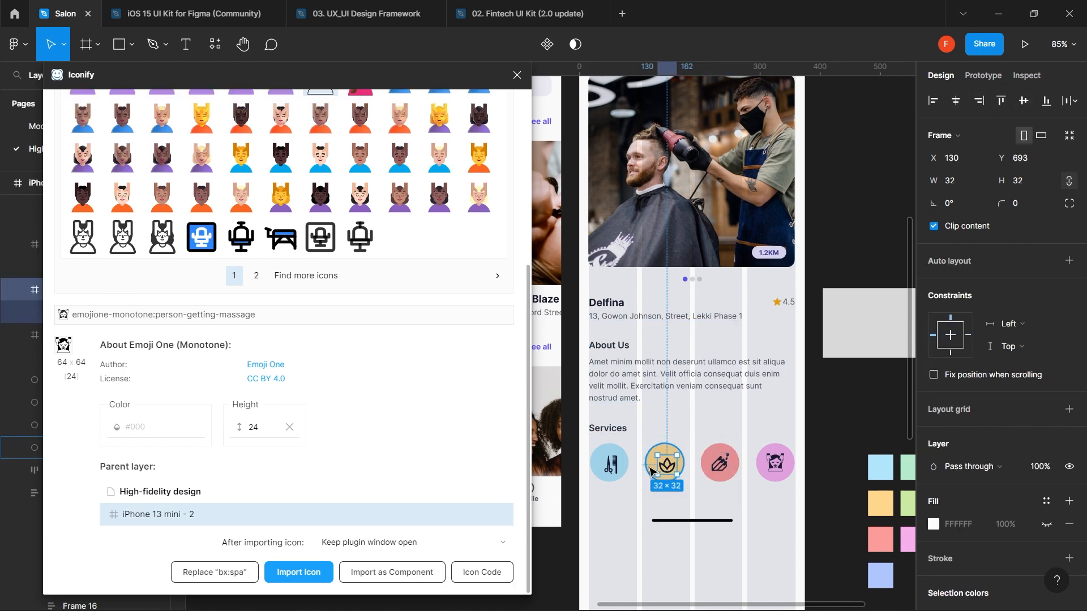
shift+click(650, 471)
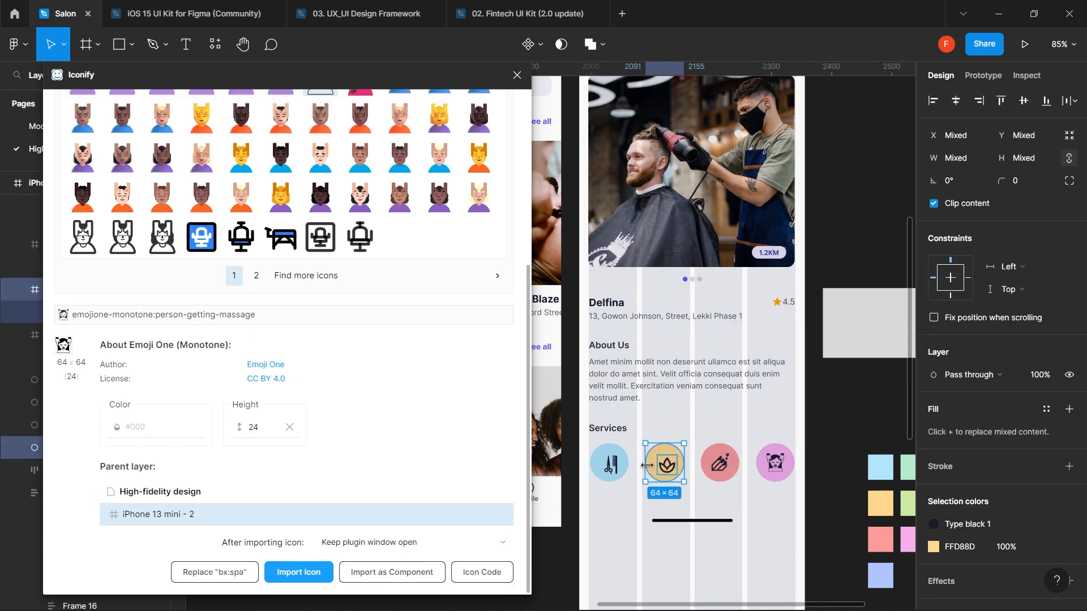
click(955, 105)
click(1025, 102)
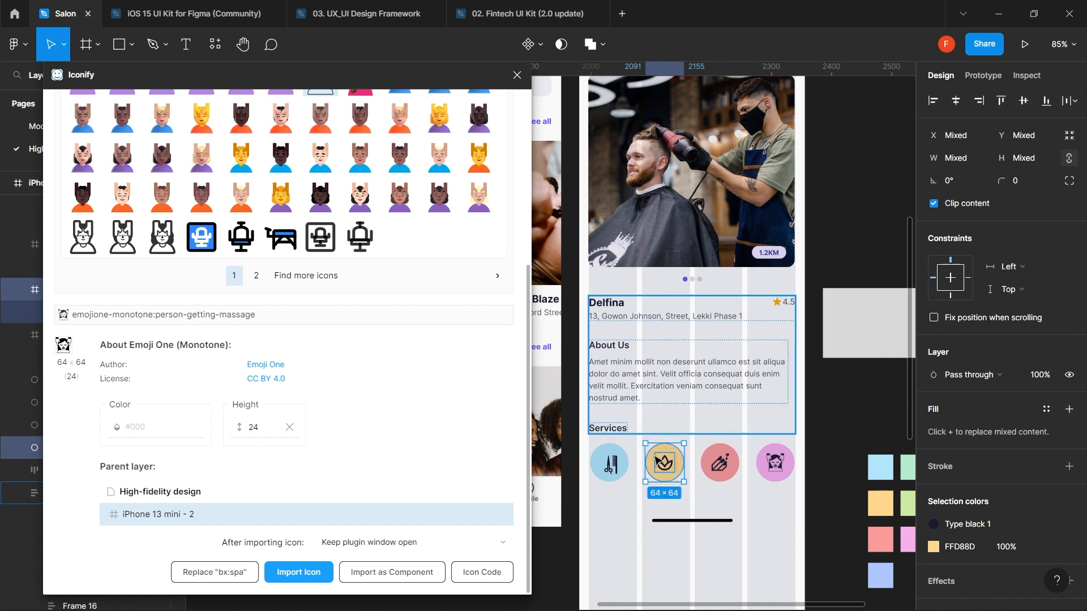
click(622, 466)
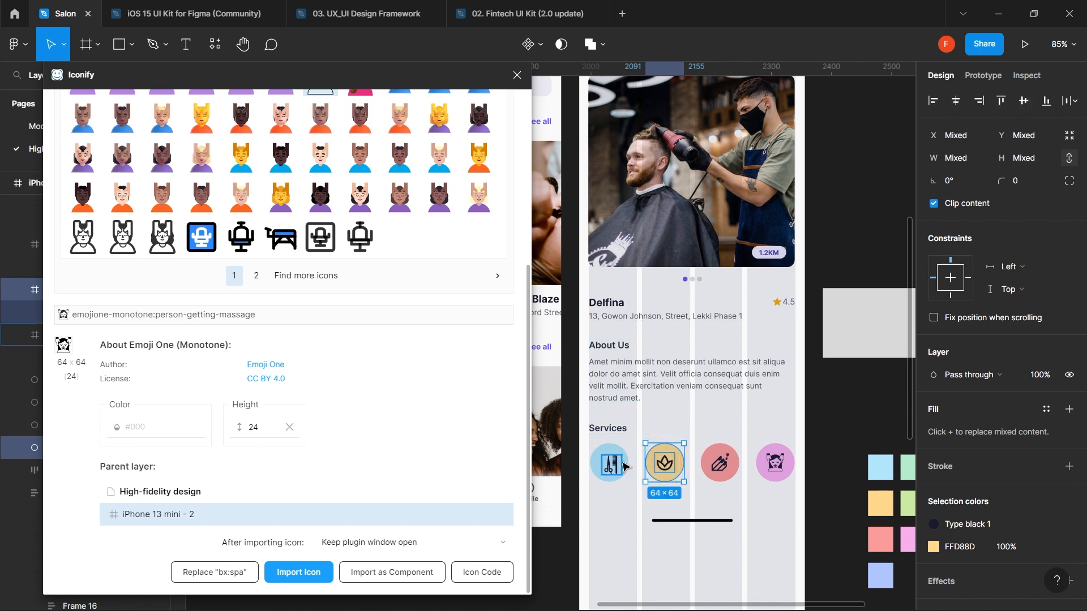
shift+click(594, 470)
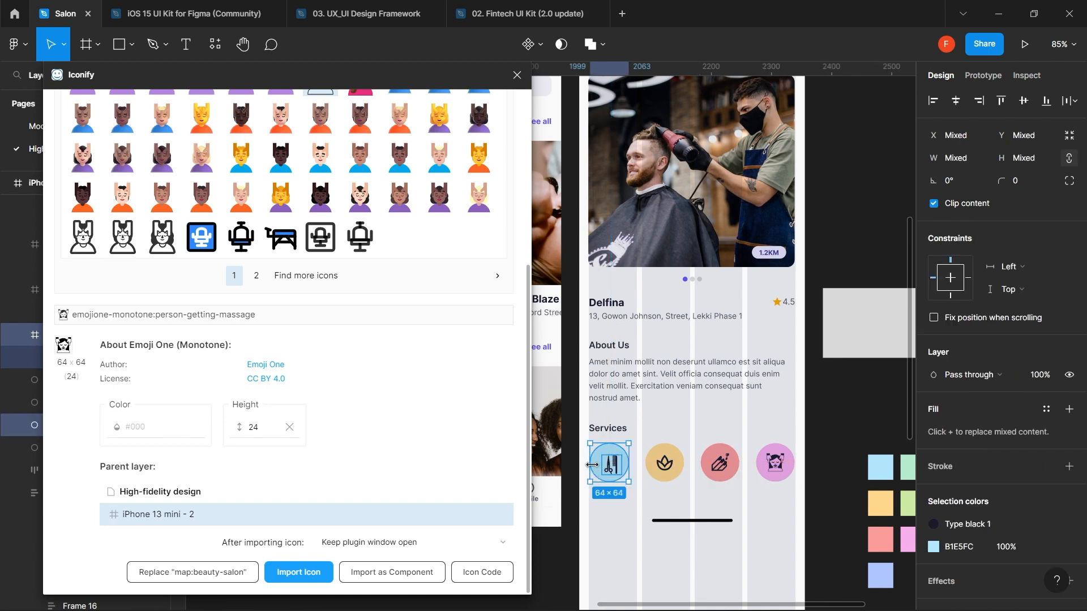
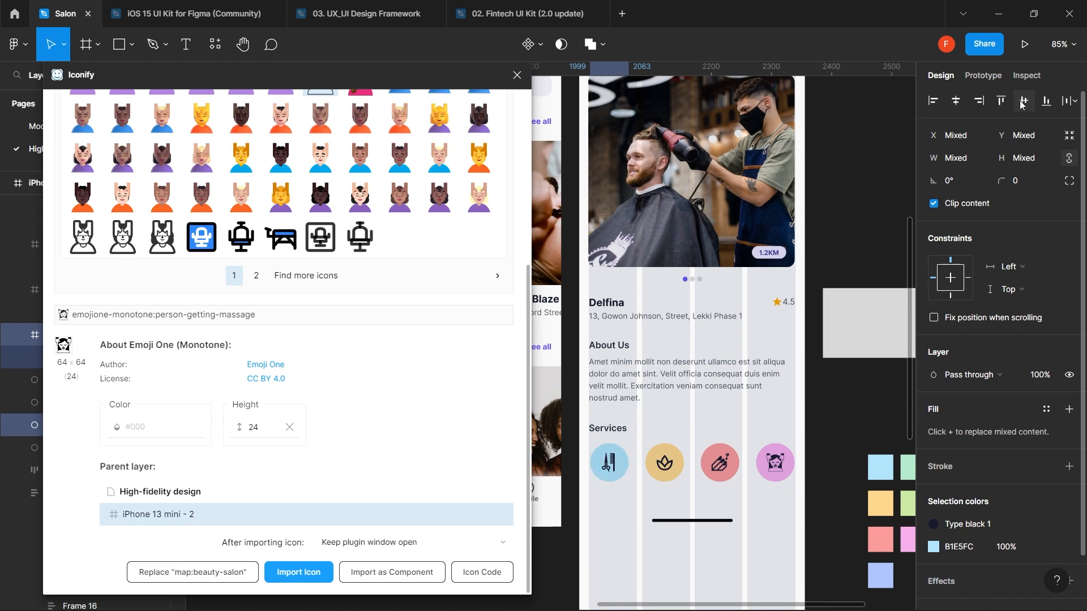
- Copy the About Us paragraph and paste a duplicate into the iPhone frame
click(677, 396)
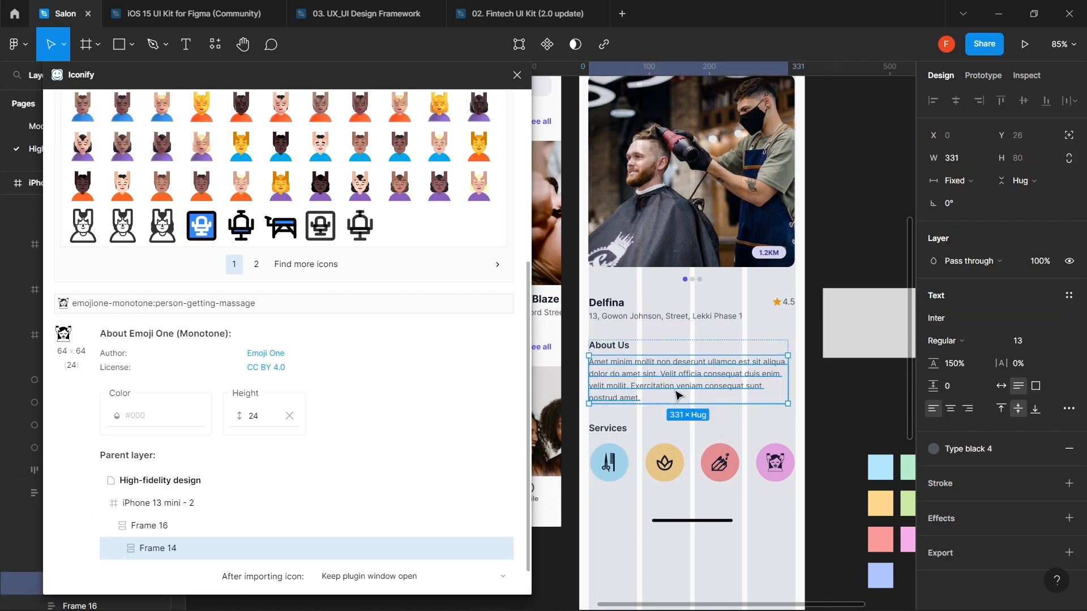
click(618, 506)
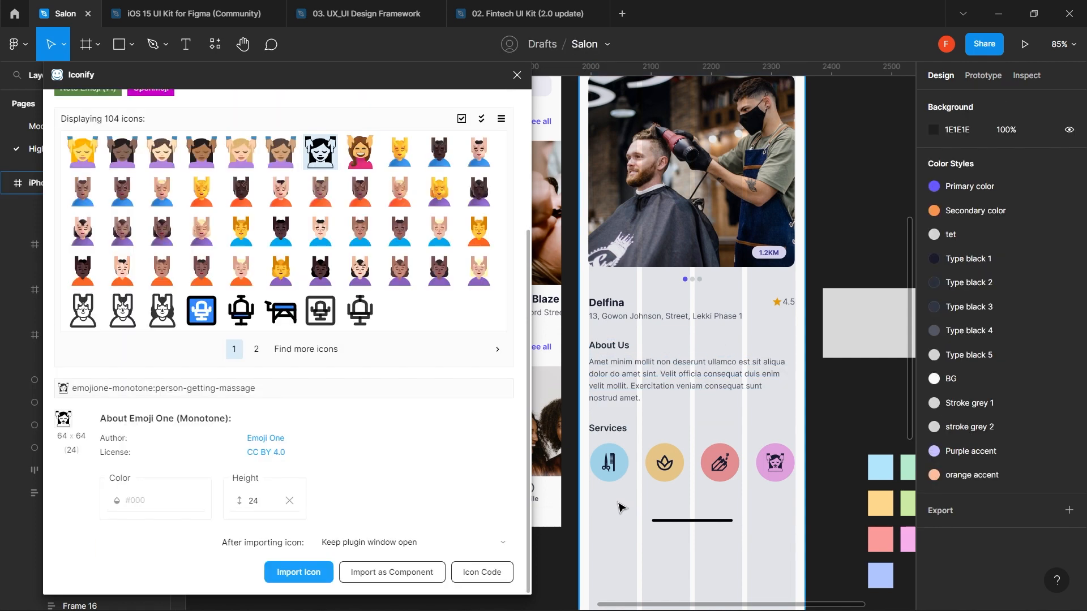
key(ctrl+v)
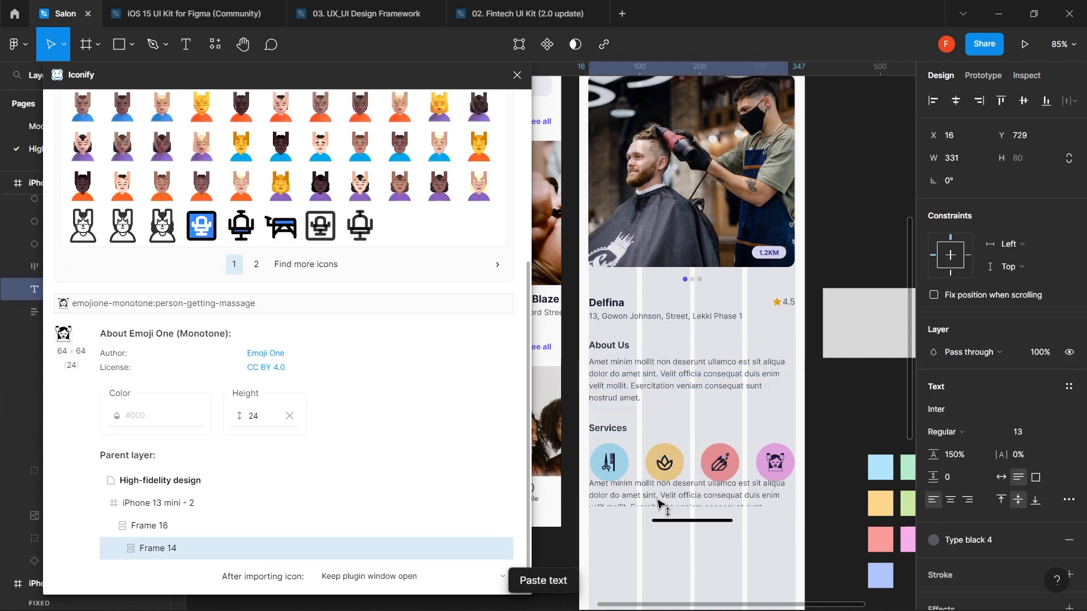
- Replace the pasted paragraph's text with 'Hair' and nudge it under the first service icon
drag(658, 503, 658, 507)
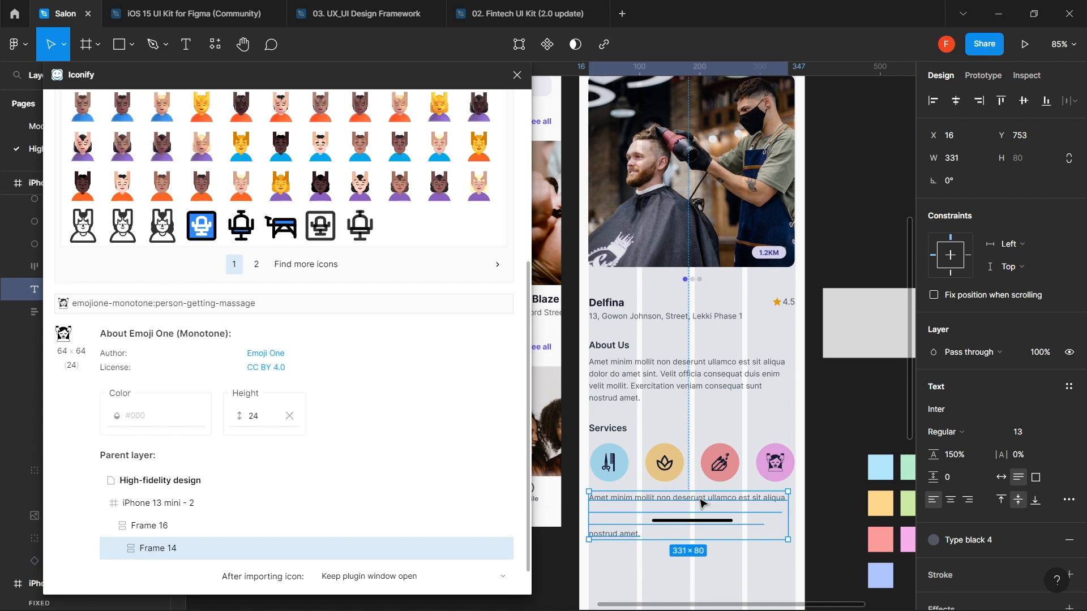
double_click(679, 497)
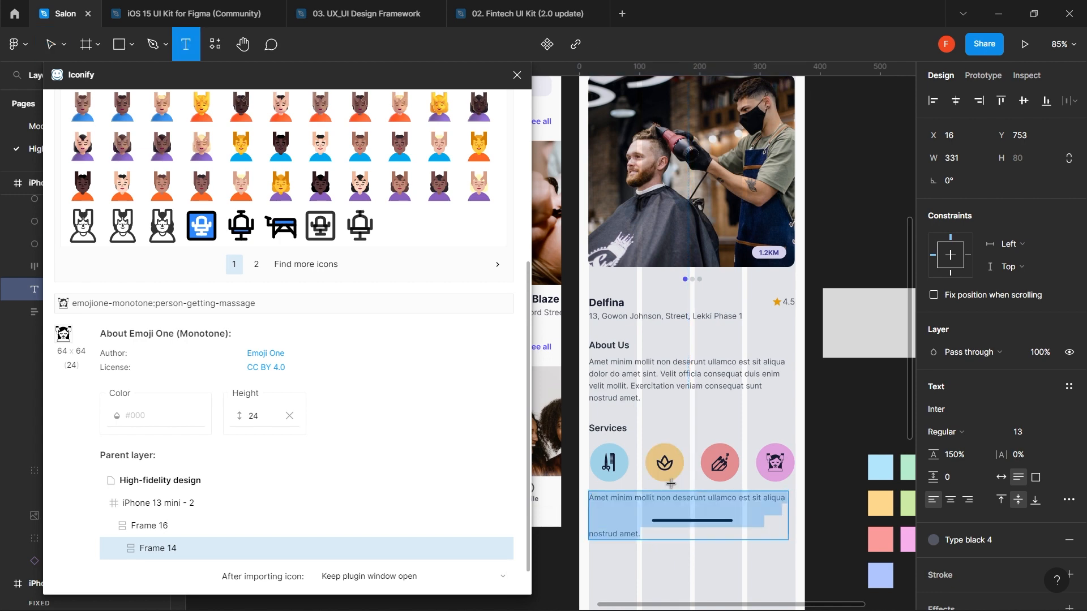
click(699, 496)
text(Ha)
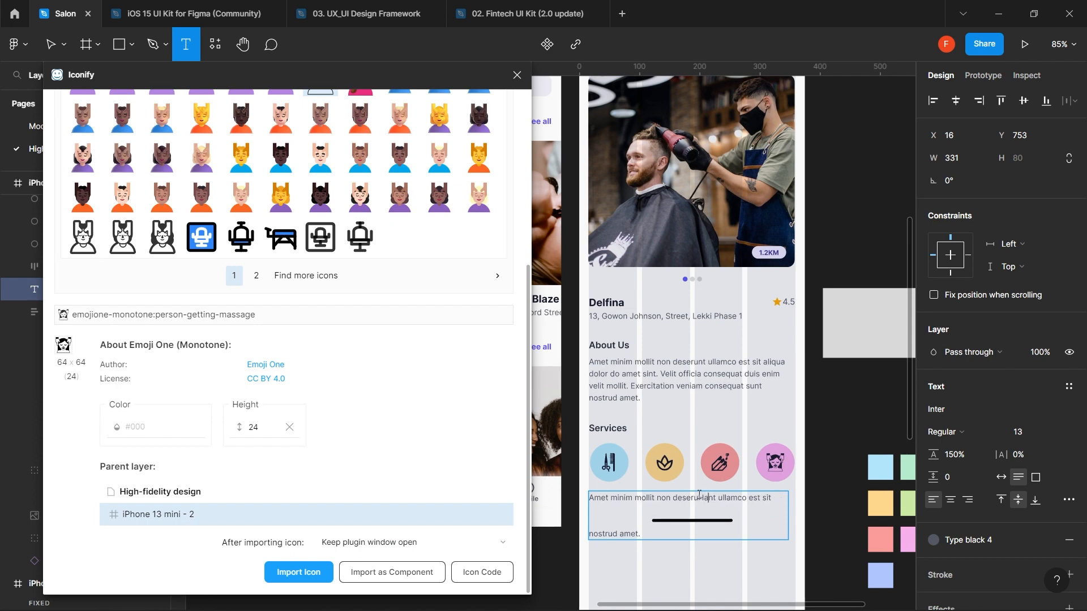
key(ctrl+a)
key(BackSpace)
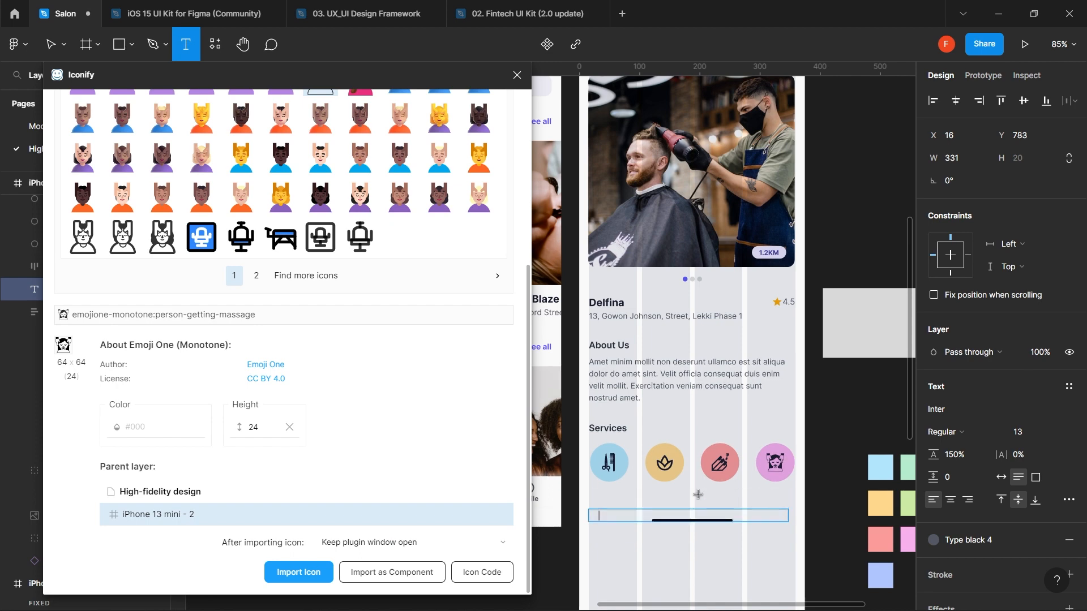
text(Hair)
key(Escape)
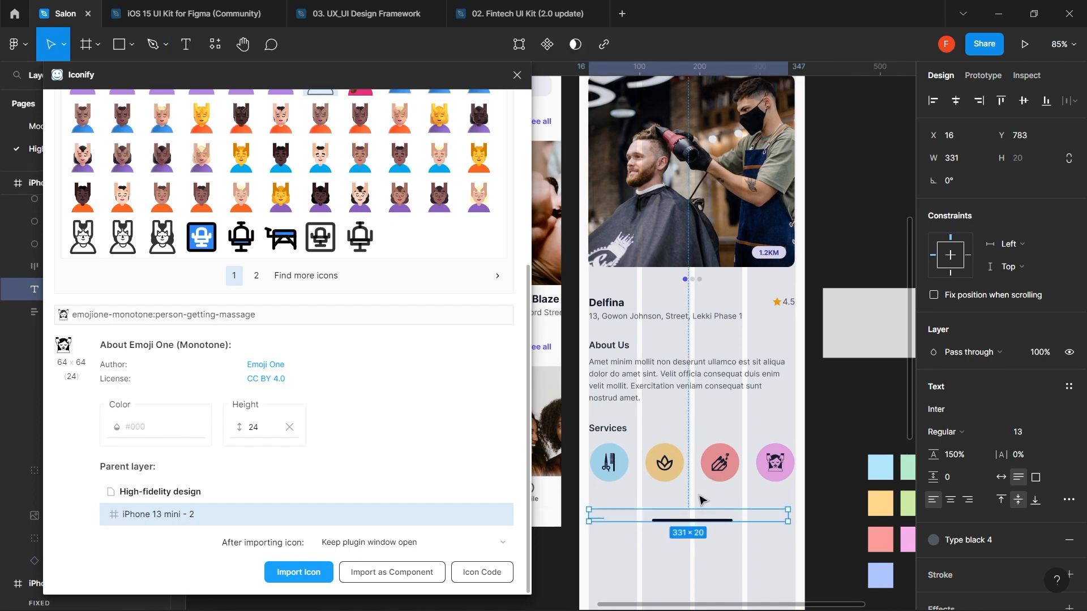
key(shift+Up)
key(shift+Up)
key(shift+Up)
key(shift+Up)
key(shift+Right)
key(shift+Right)
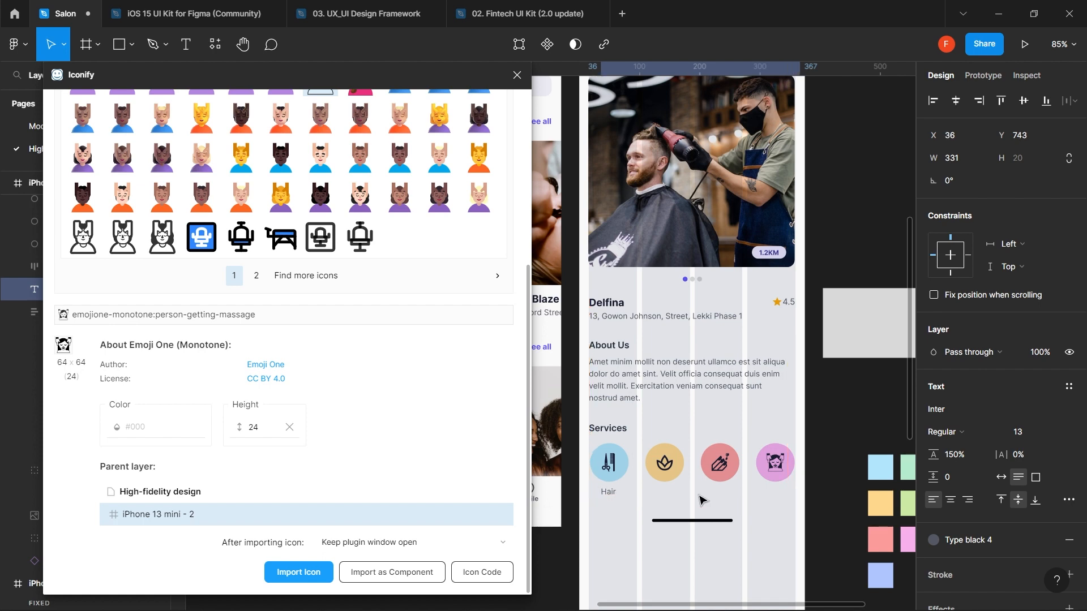
- Style the Hair label with Type black 1 fill, auto width and Semi Bold weight
click(965, 541)
click(1013, 412)
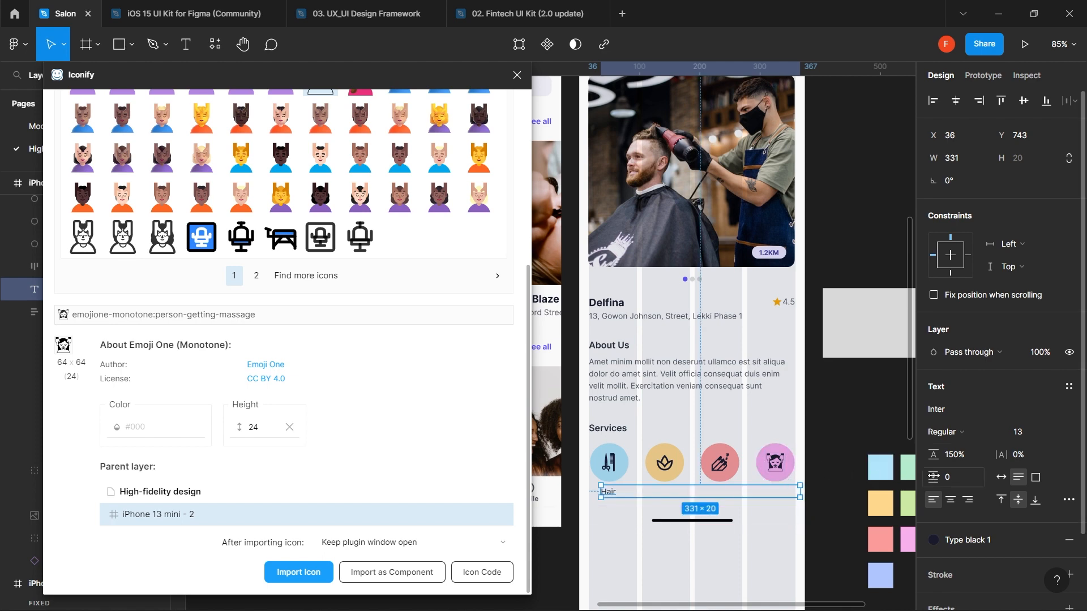
click(1003, 479)
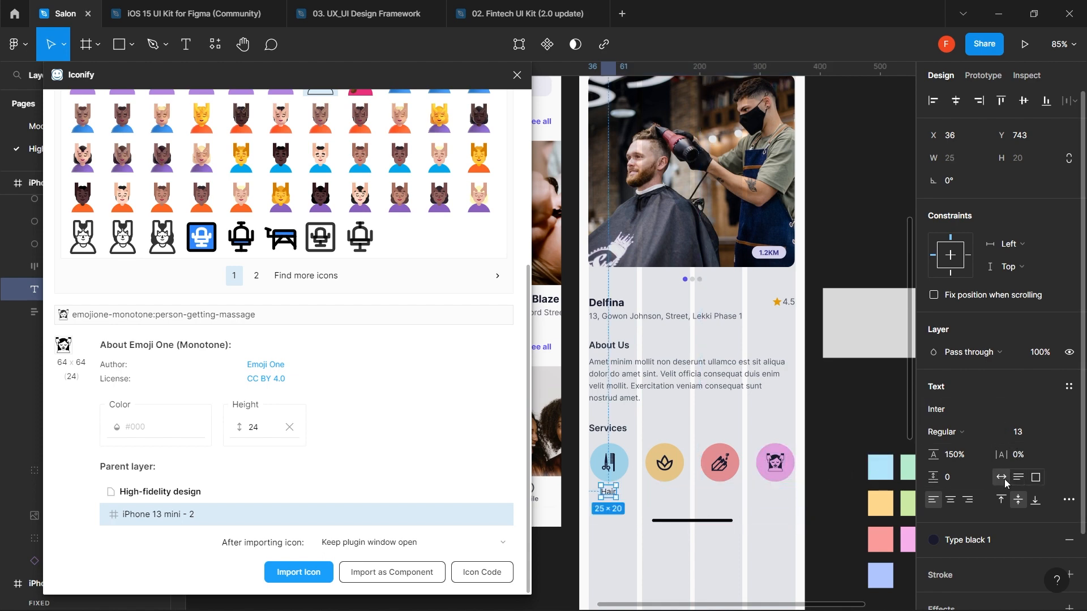
click(984, 428)
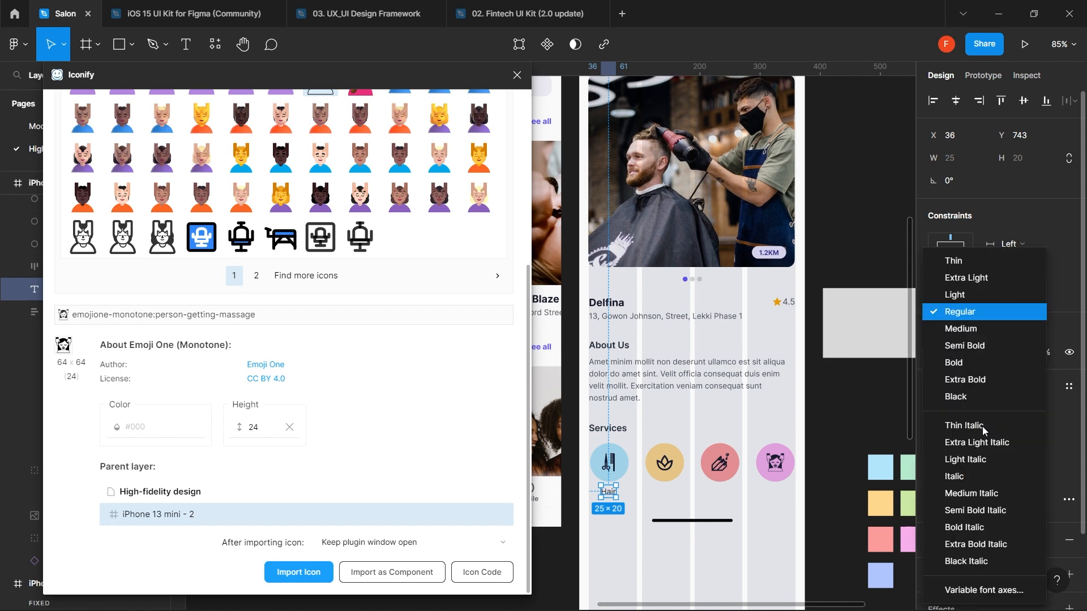
click(981, 365)
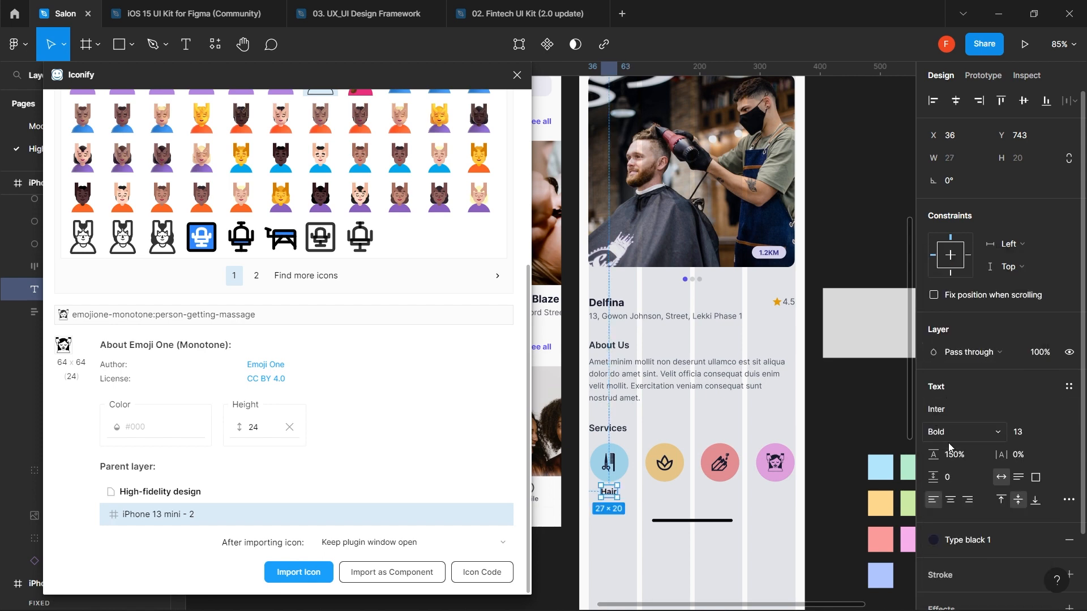
click(983, 434)
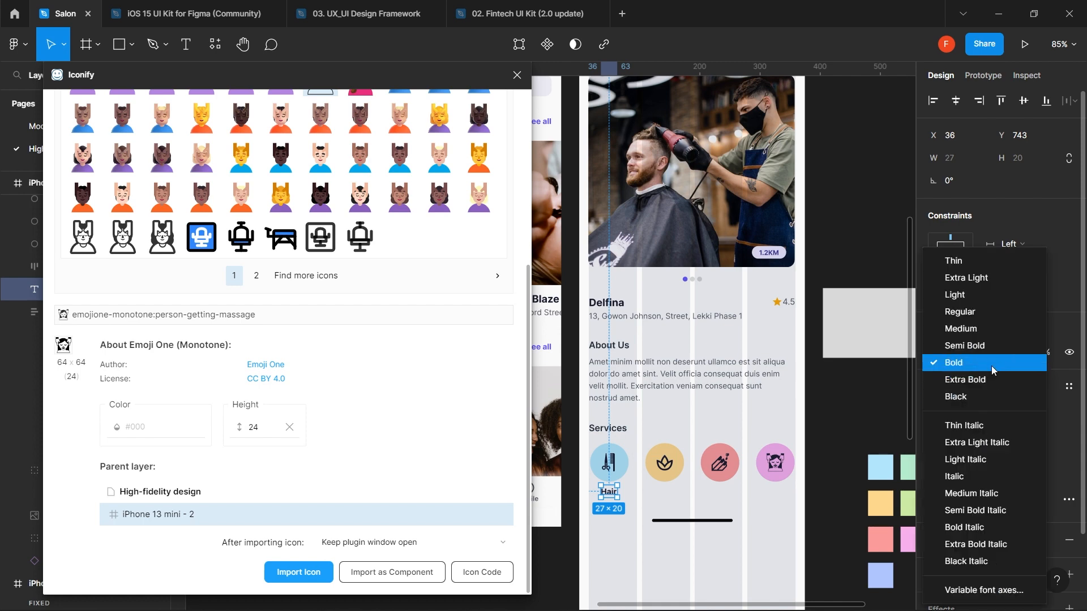
click(991, 346)
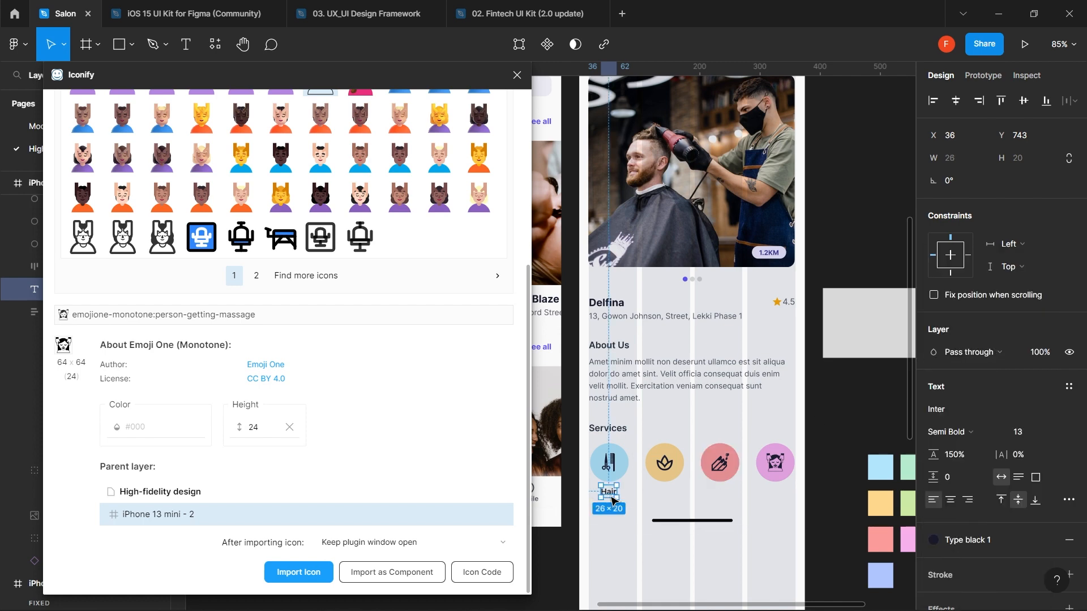
- Duplicate the Hair label under the other three icons, retyped as Spa, Nails and Skin Care
drag(615, 498, 670, 495)
double_click(667, 492)
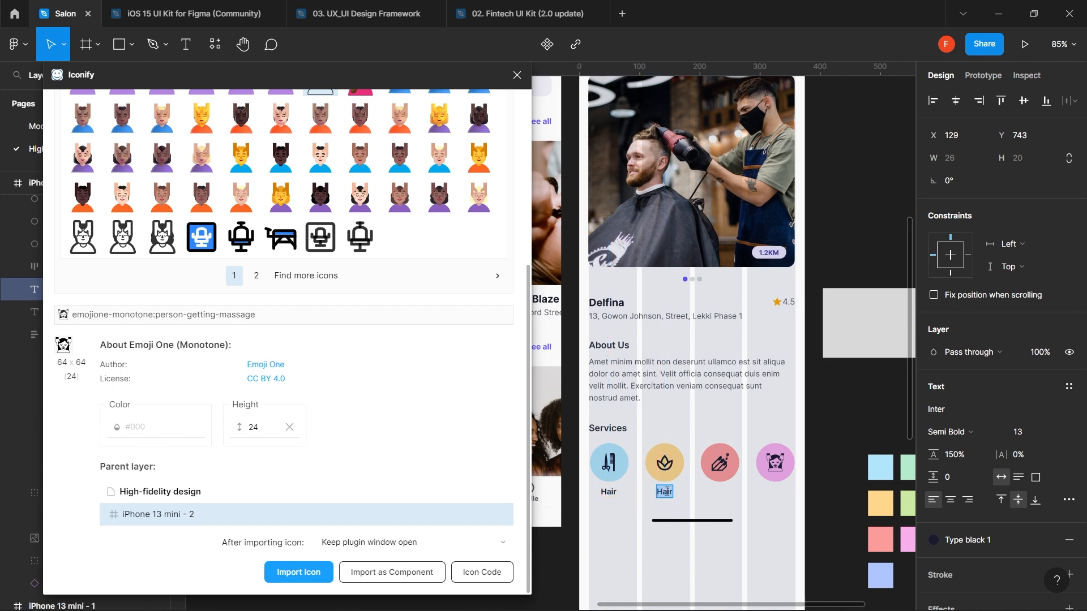
text(Spa)
key(Escape)
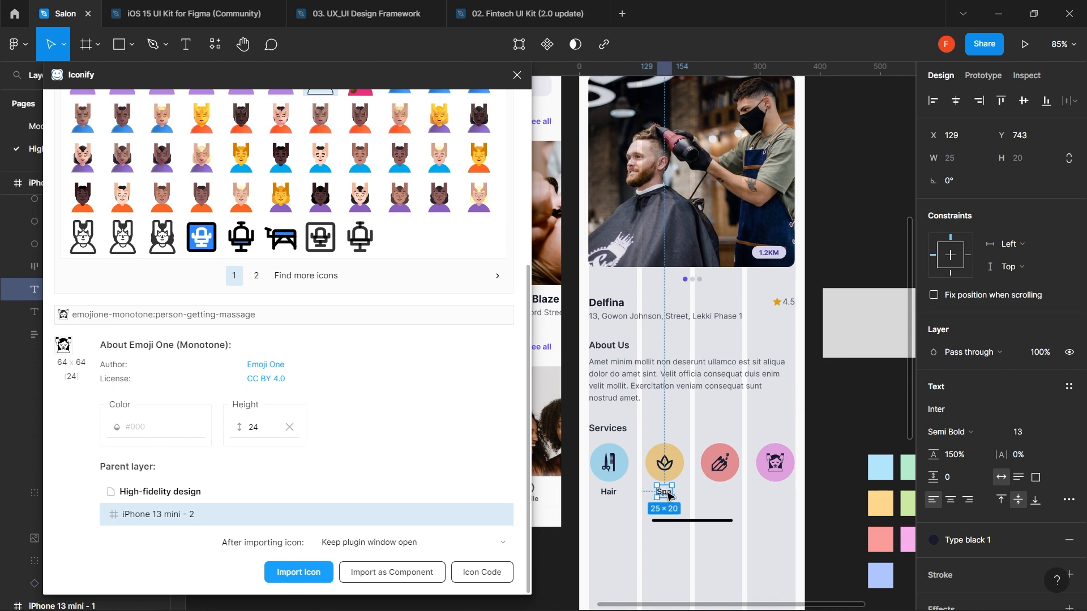
drag(669, 496, 723, 497)
double_click(721, 492)
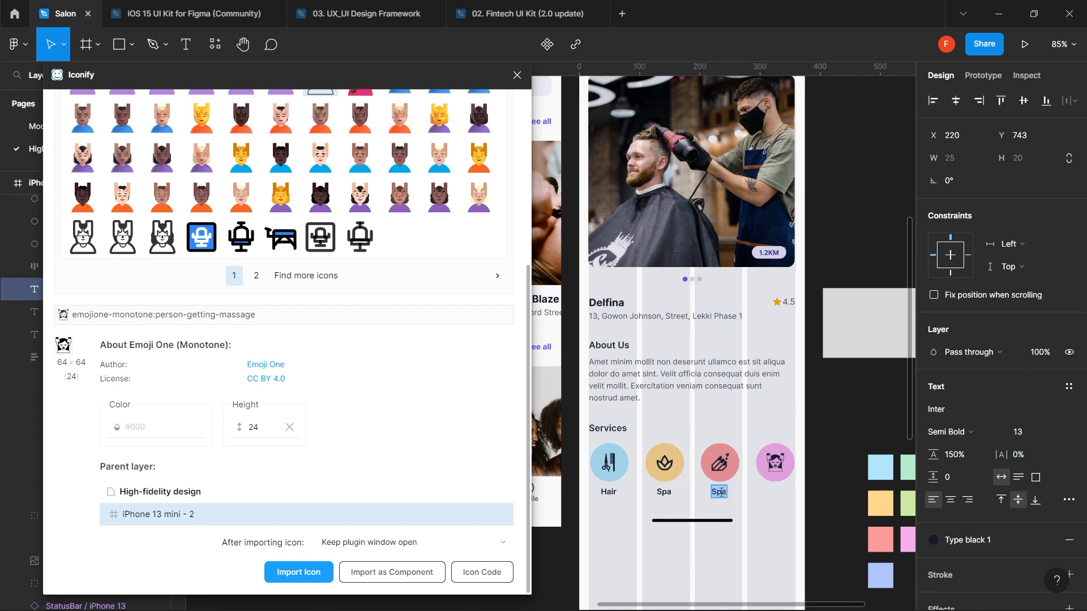
text(Nails)
key(Escape)
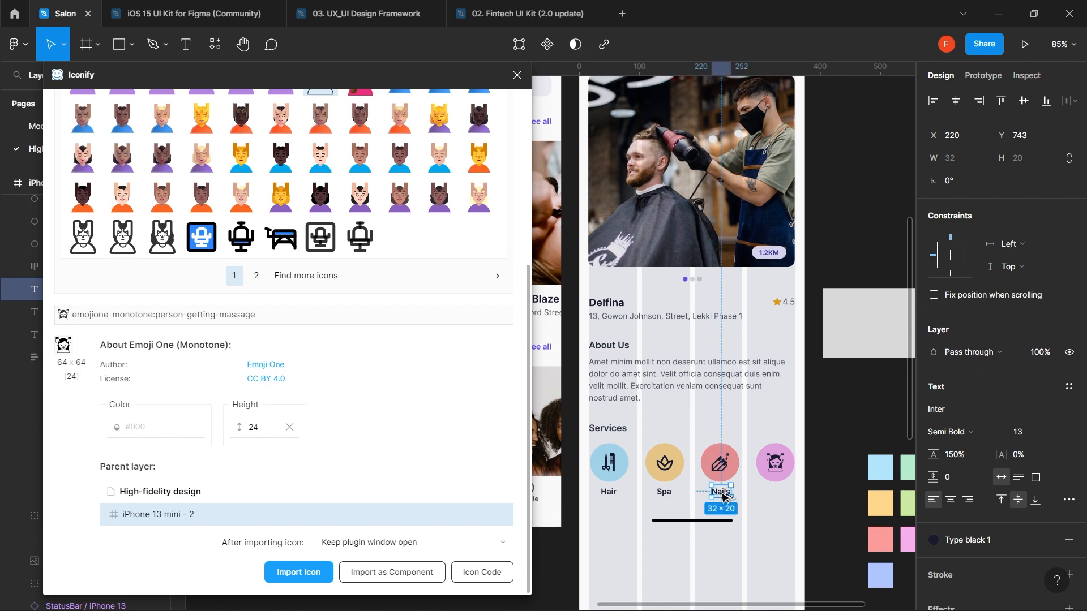
drag(725, 496, 783, 502)
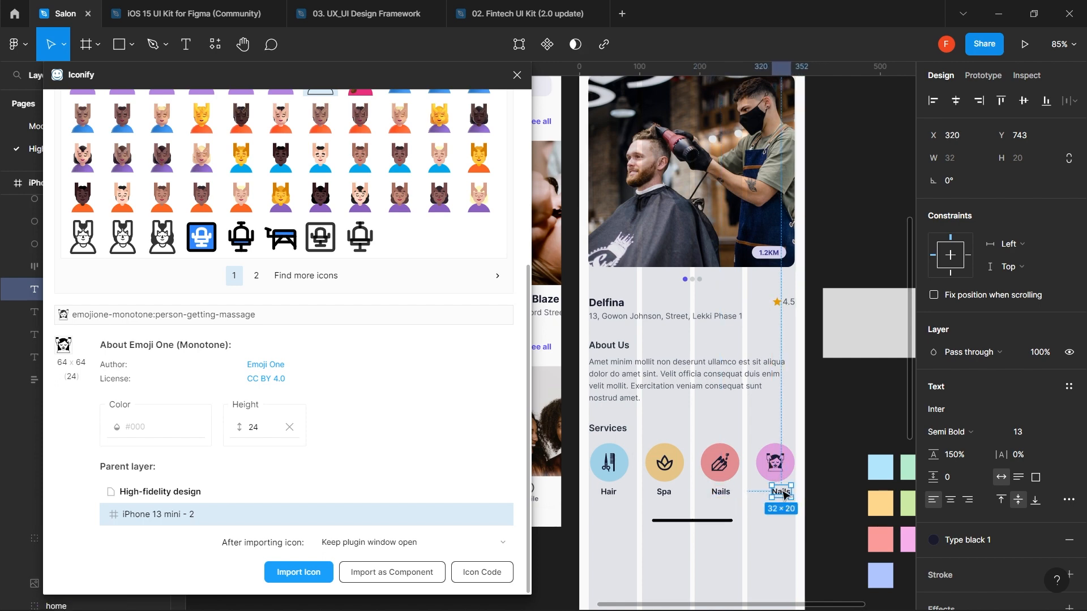
double_click(781, 491)
text(Skin)
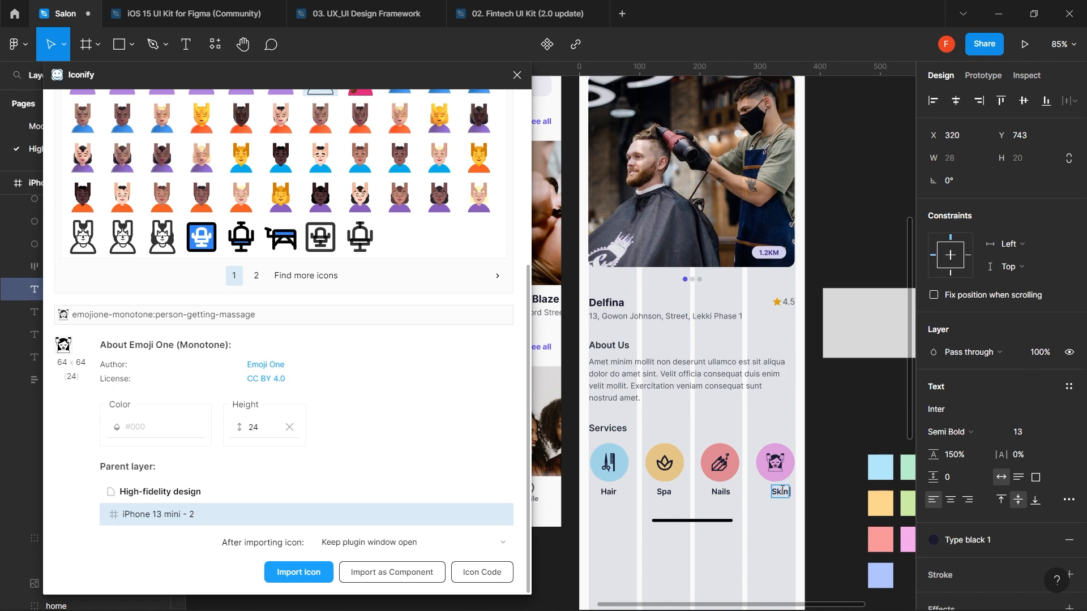
text( Care)
key(Escape)
drag(784, 494, 770, 498)
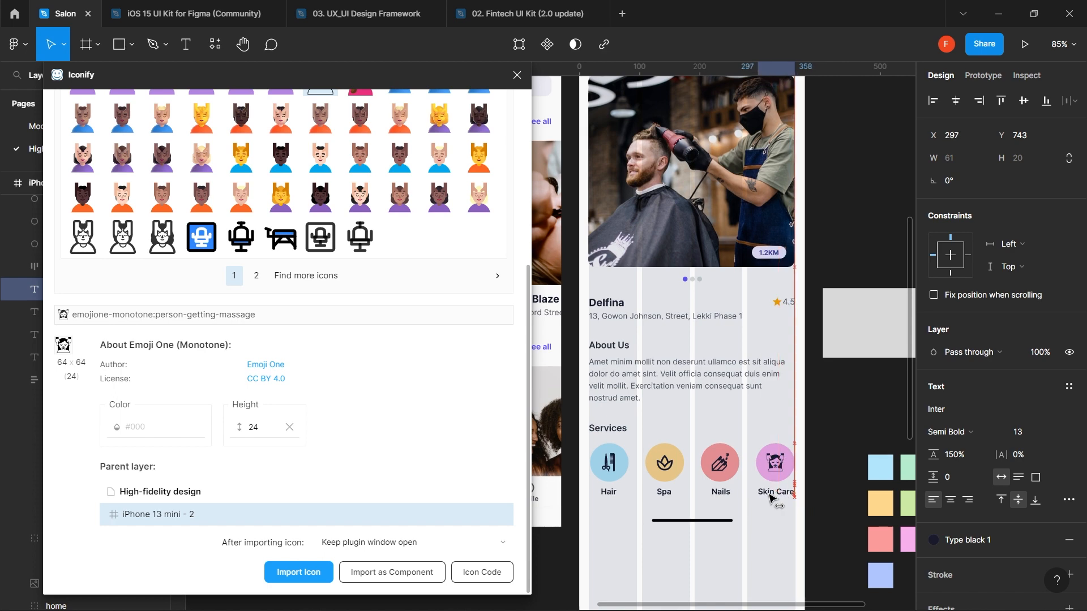
- Select all four service labels and nudge them down 2 px
shift+click(724, 496)
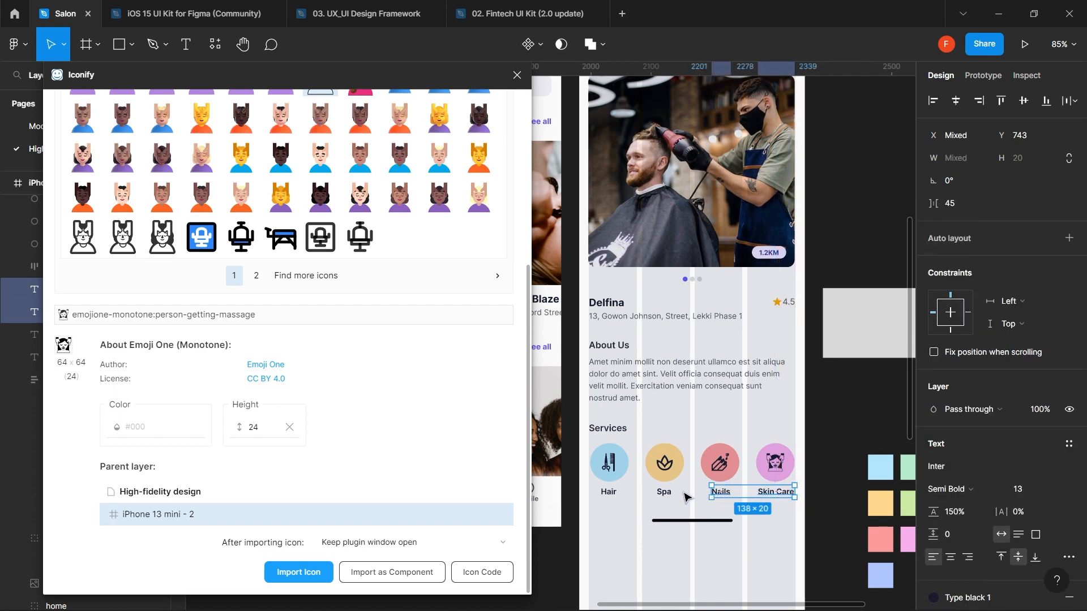
shift+click(666, 494)
shift+click(609, 492)
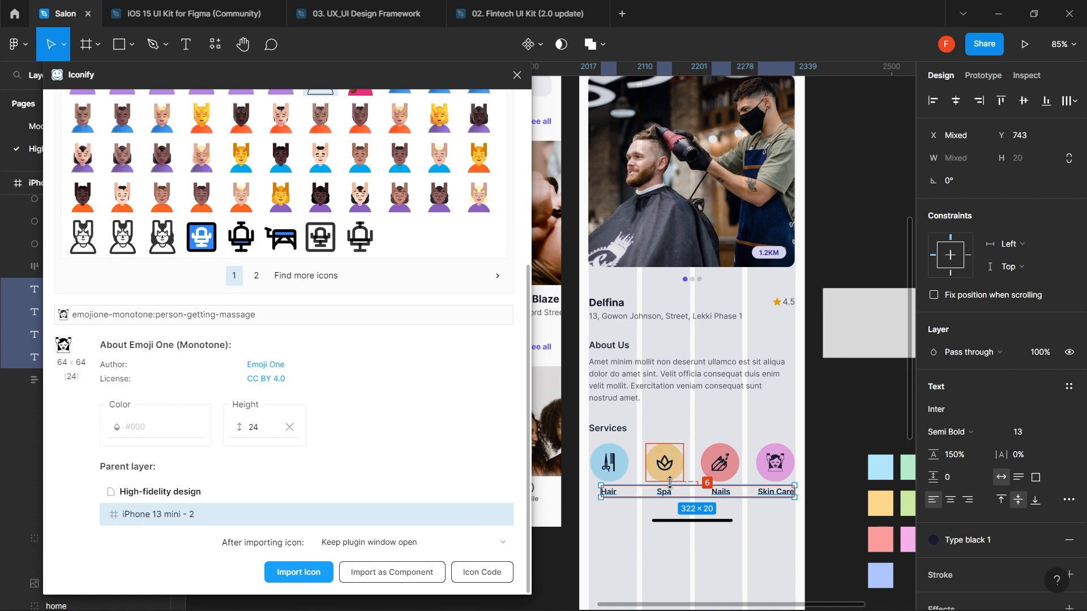
key(Down)
key(Down)
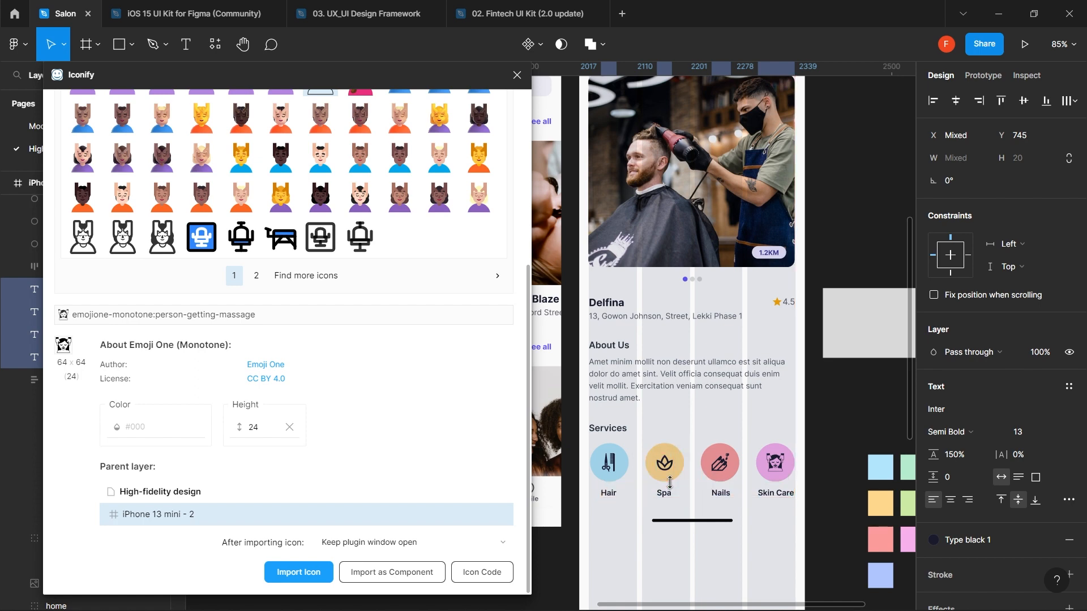
key(Down)
key(Down)
key(Down)
key(Down)
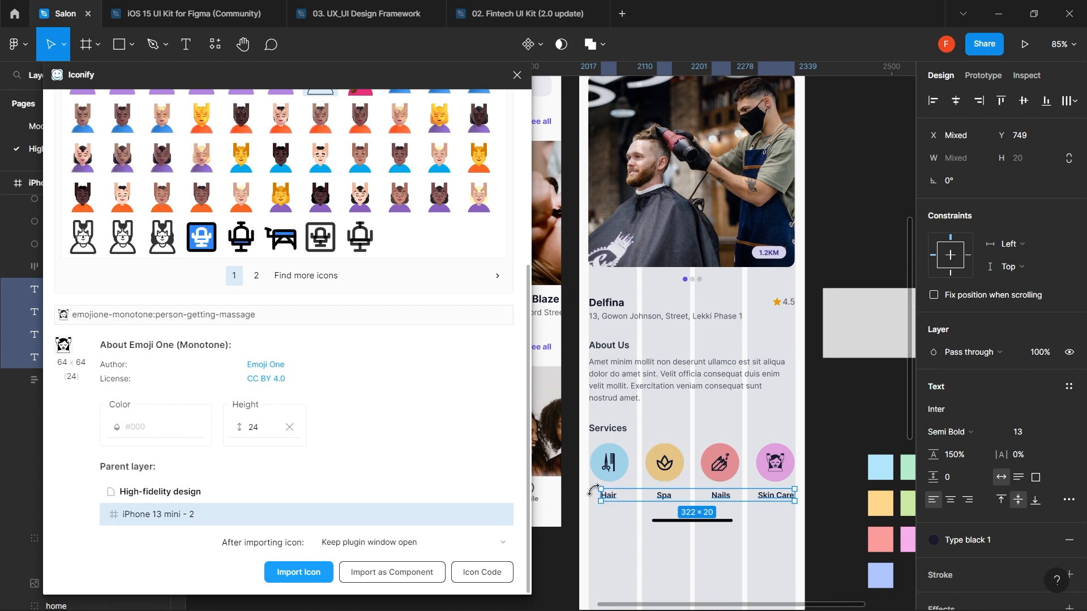
- Horizontally centre the Hair, Spa, Nails and Skin Care labels under their icon circles
click(694, 409)
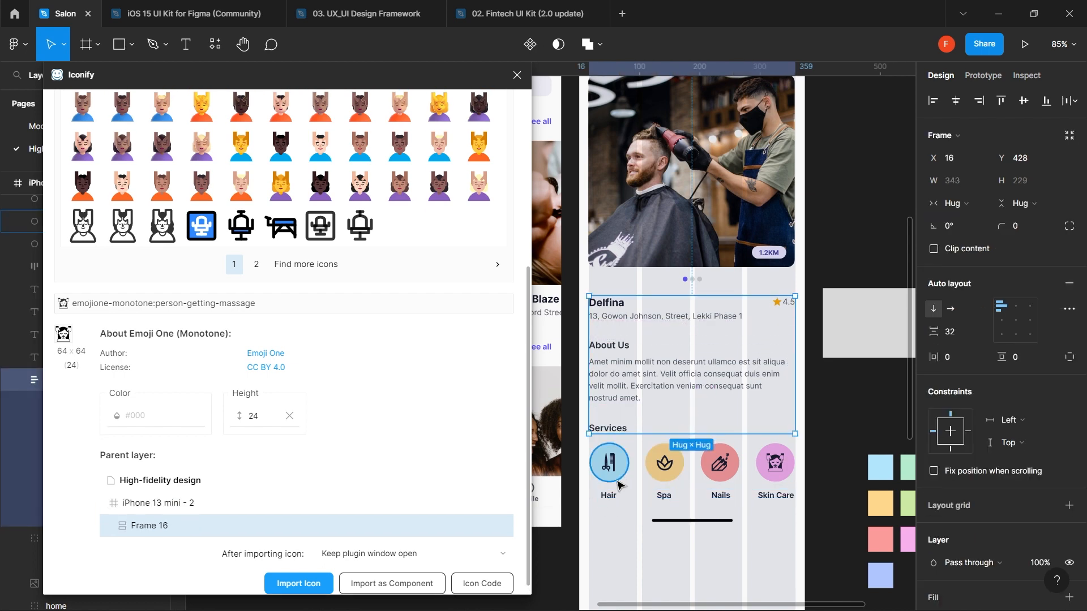
click(609, 496)
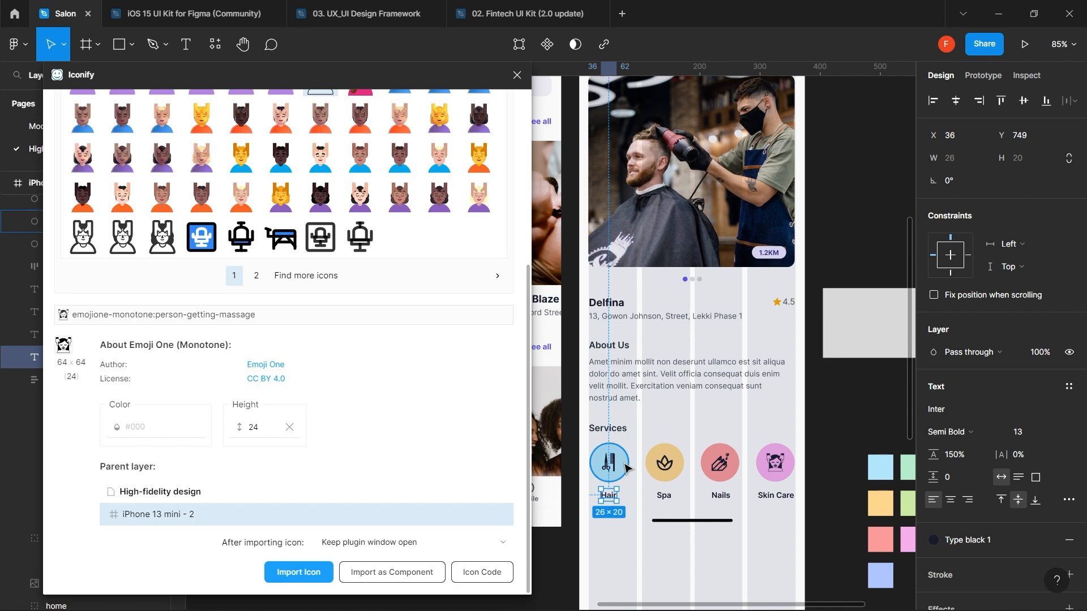
shift+click(626, 468)
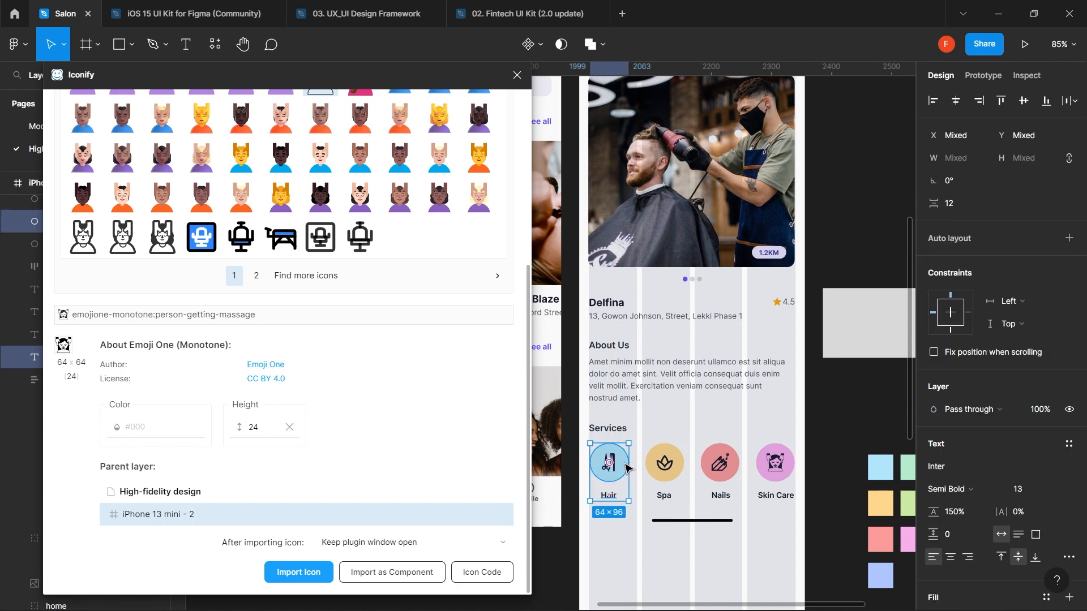
click(955, 102)
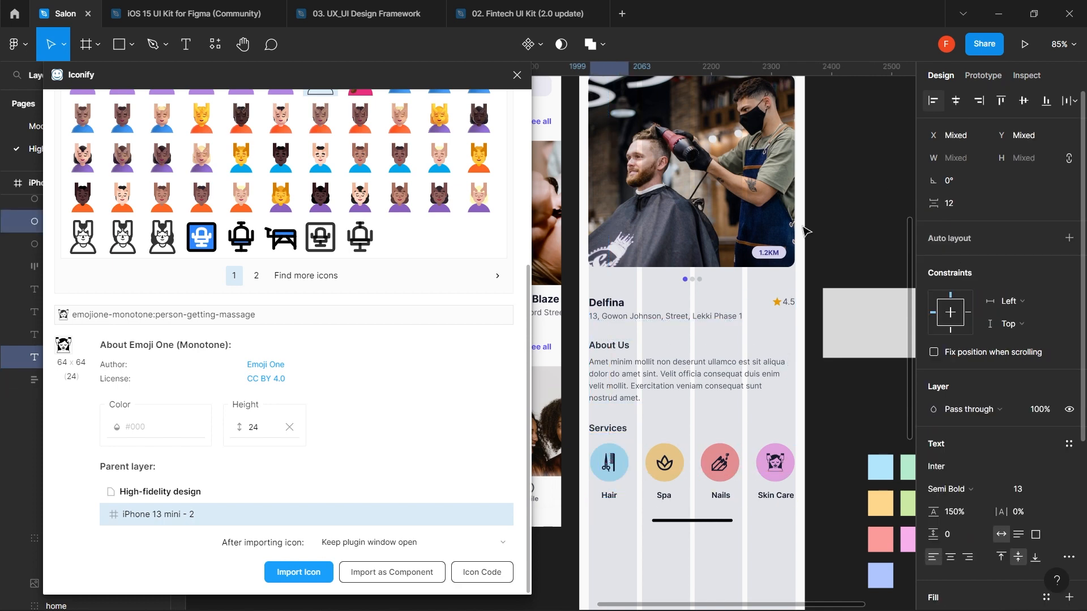
click(668, 497)
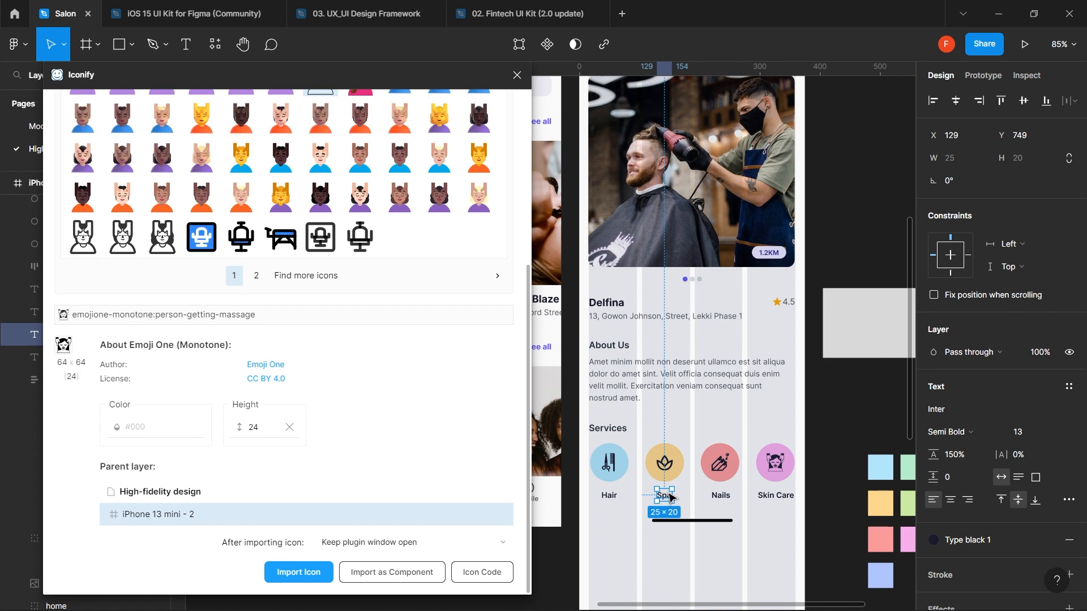
shift+click(683, 465)
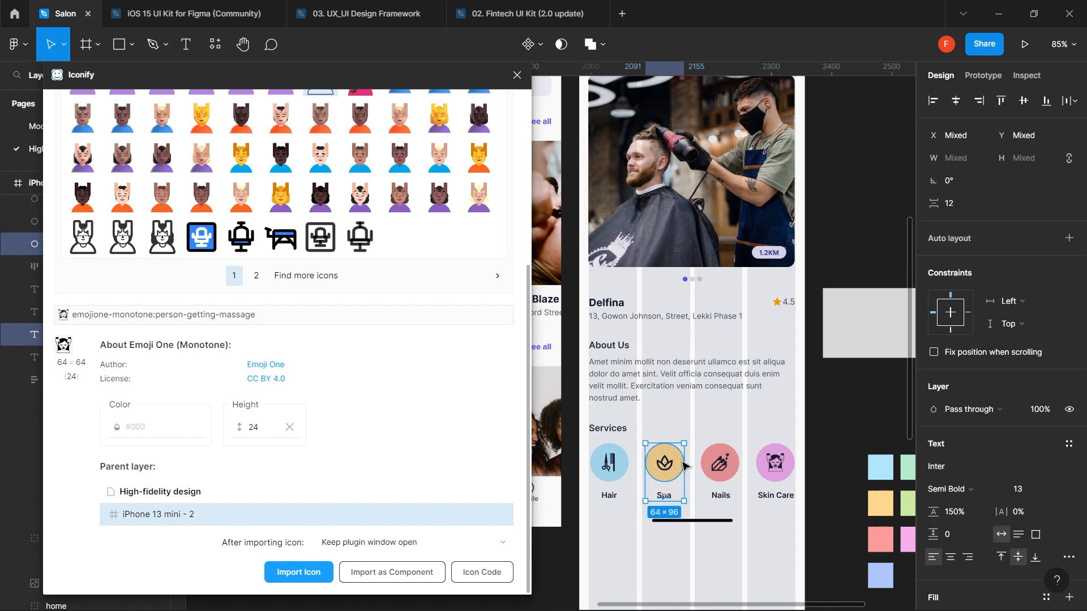
click(956, 102)
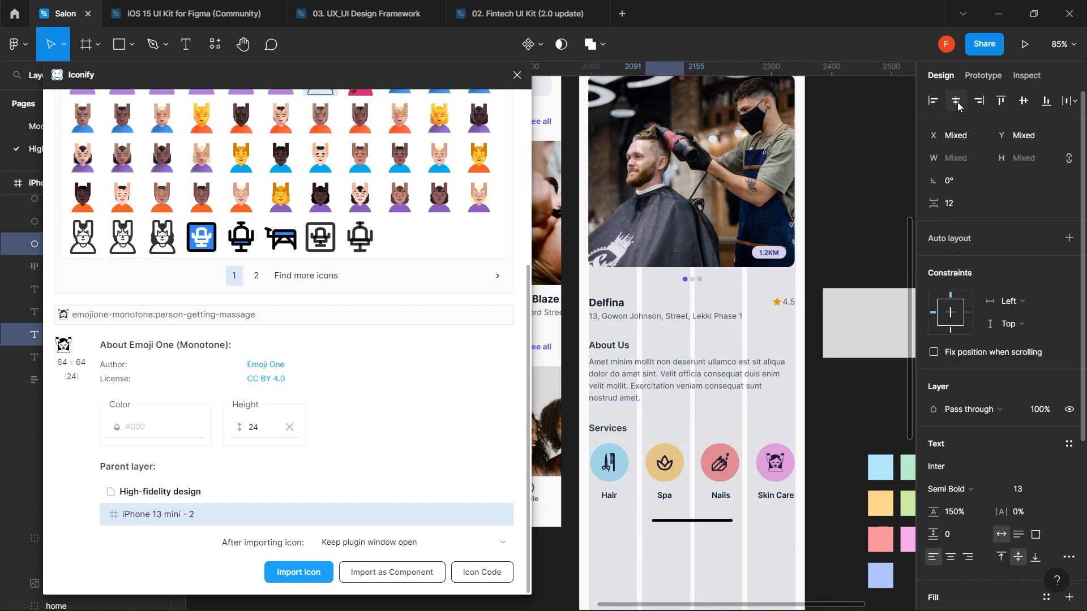
click(728, 497)
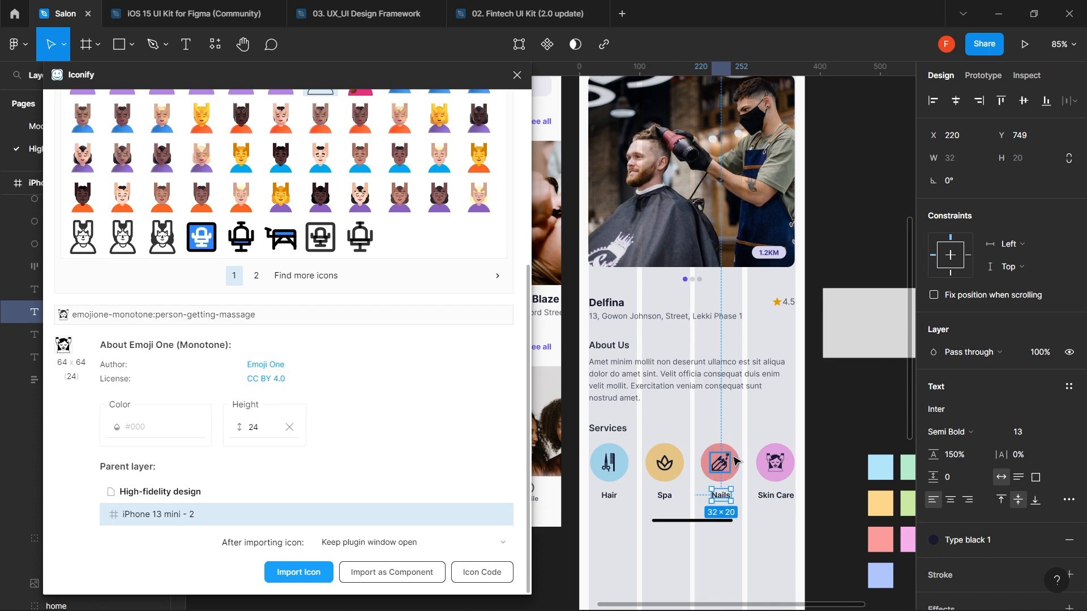
shift+click(739, 463)
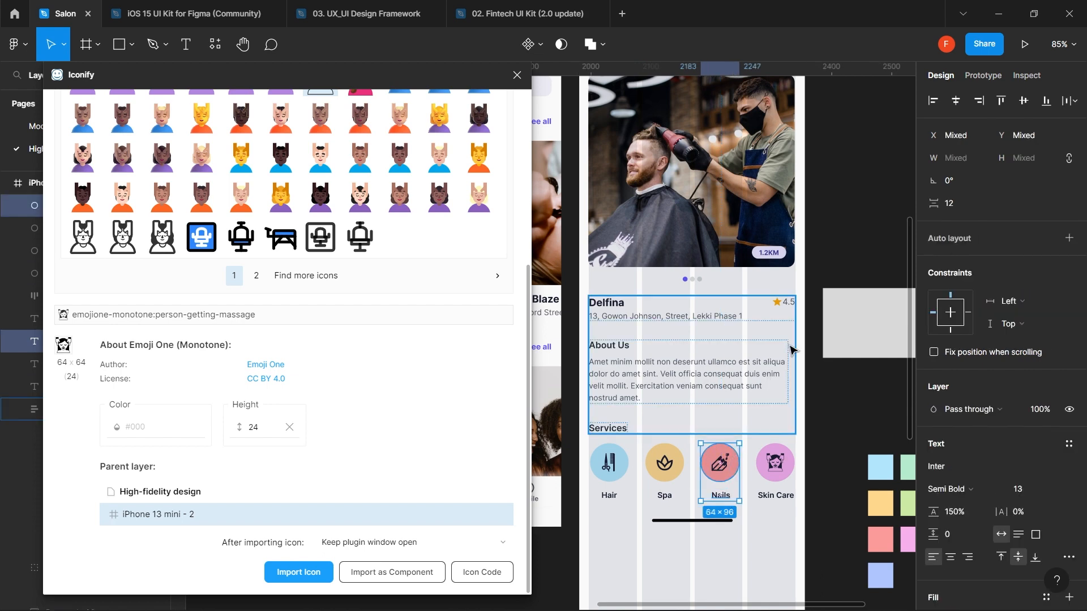
click(956, 101)
click(767, 497)
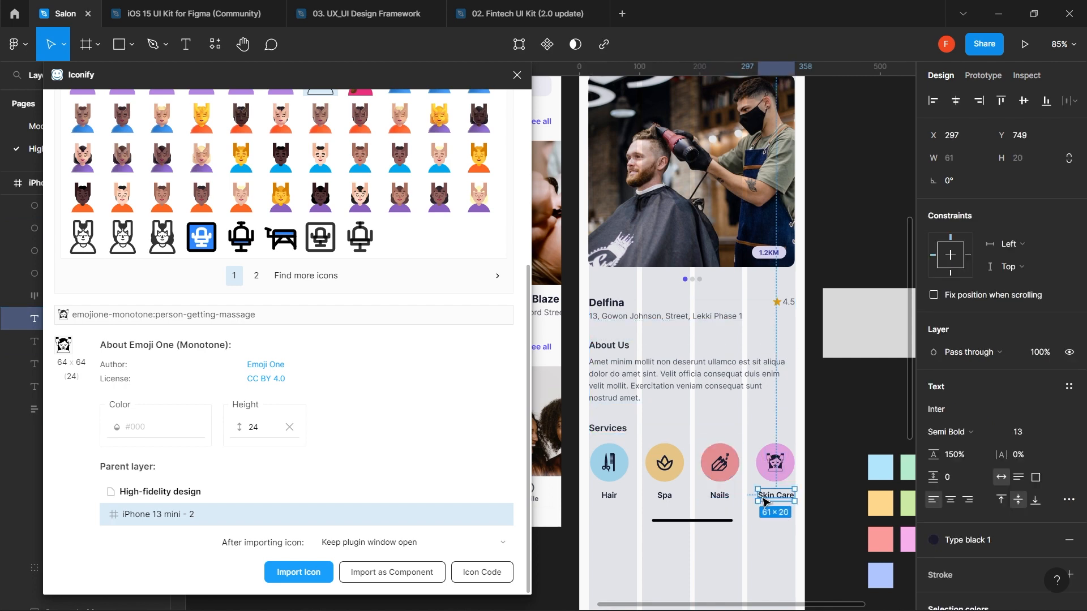
shift+click(764, 465)
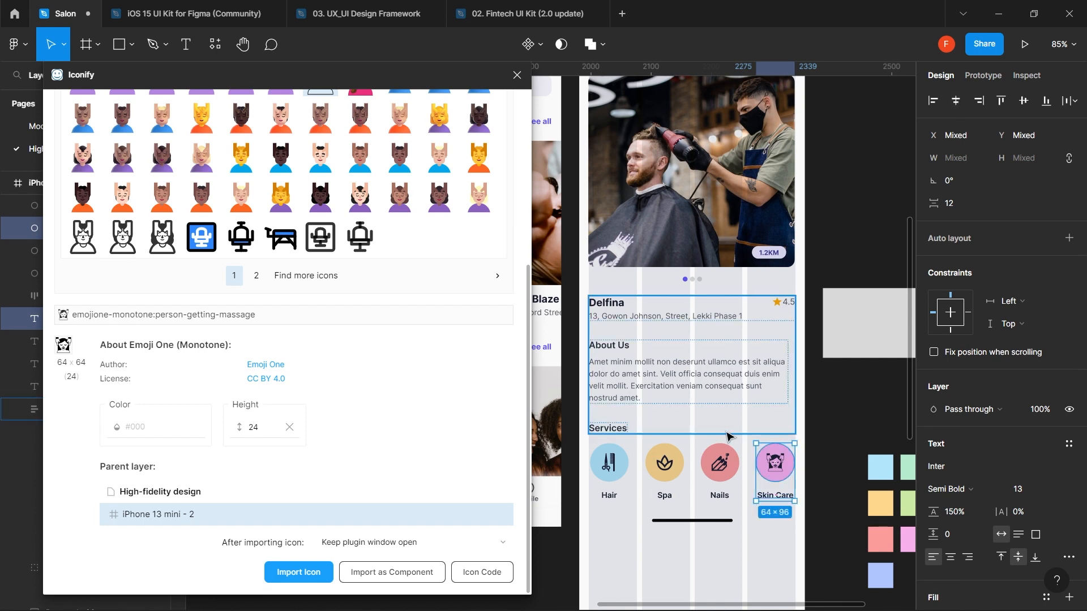
- Select the four labels and move the row up slightly closer to the circles
click(654, 520)
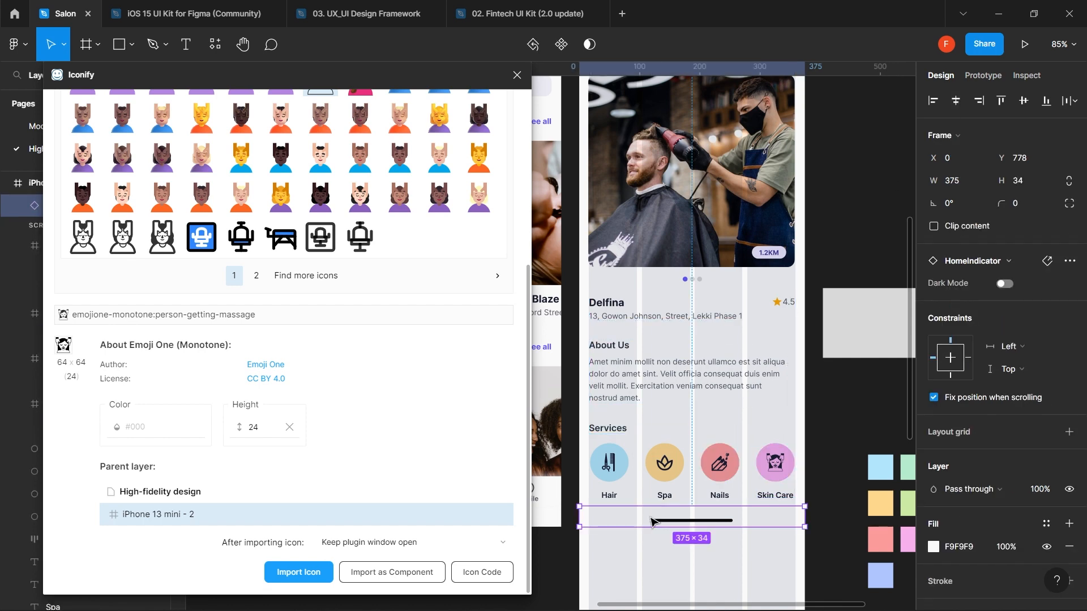
click(611, 497)
shift+click(664, 497)
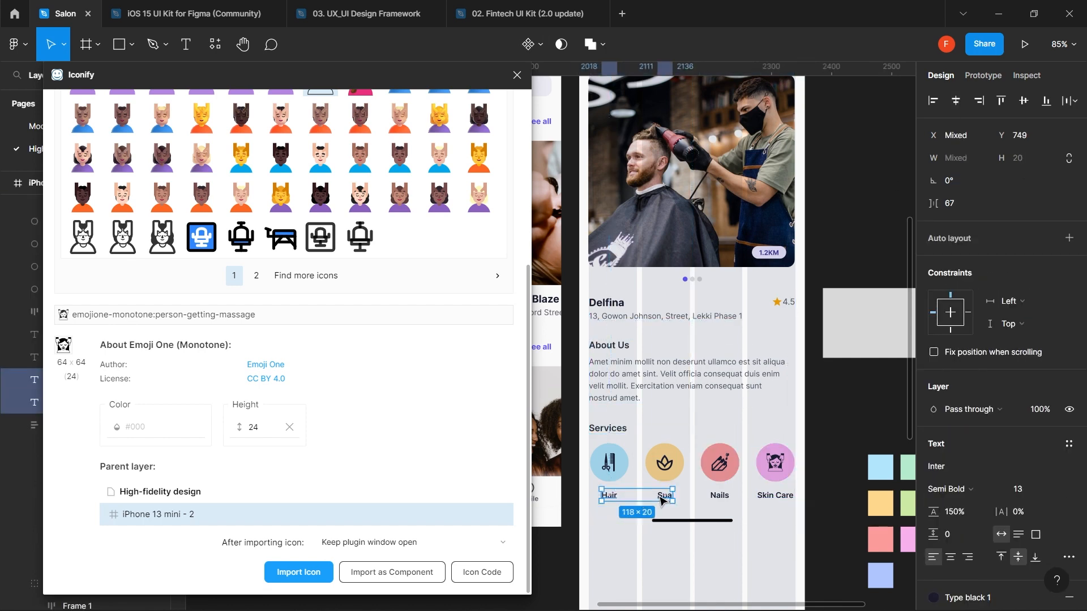
shift+click(718, 498)
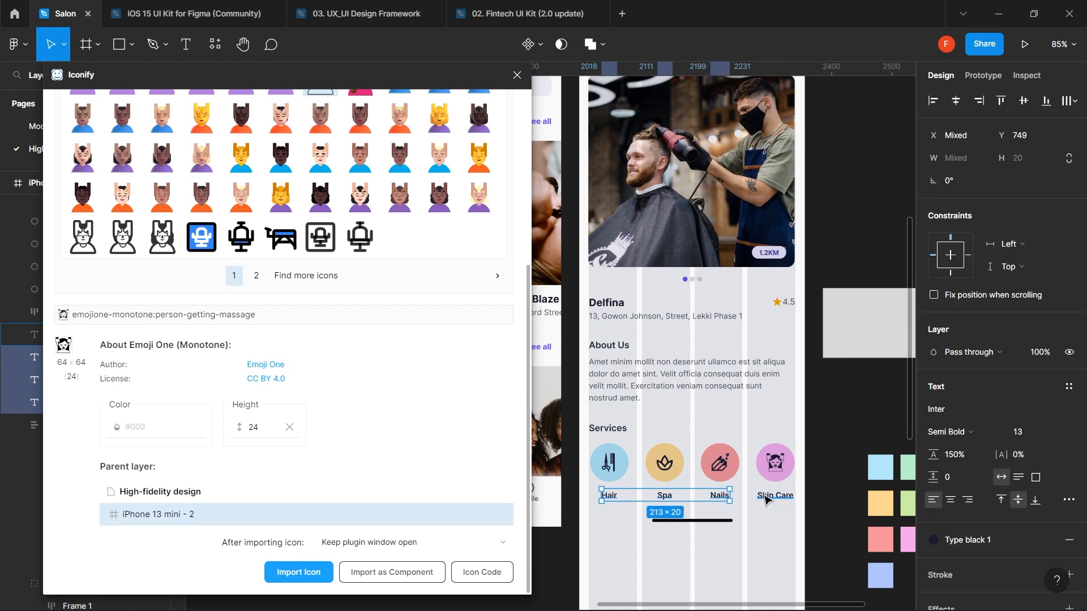
shift+click(765, 498)
key(shift)
key(shift)
key(shift)
key(shift)
key(shift)
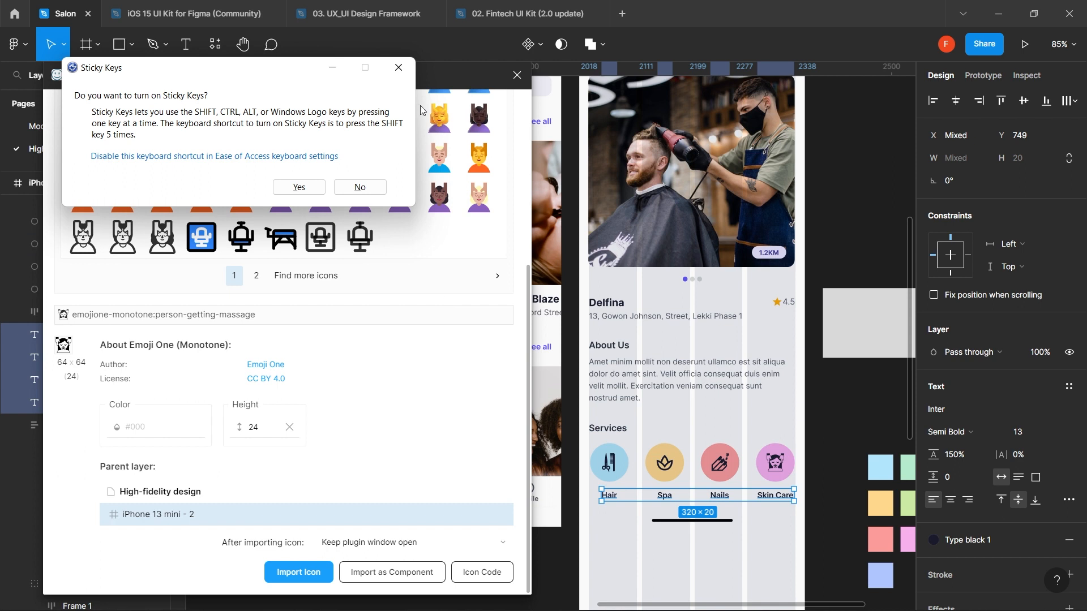
click(405, 72)
key(alt)
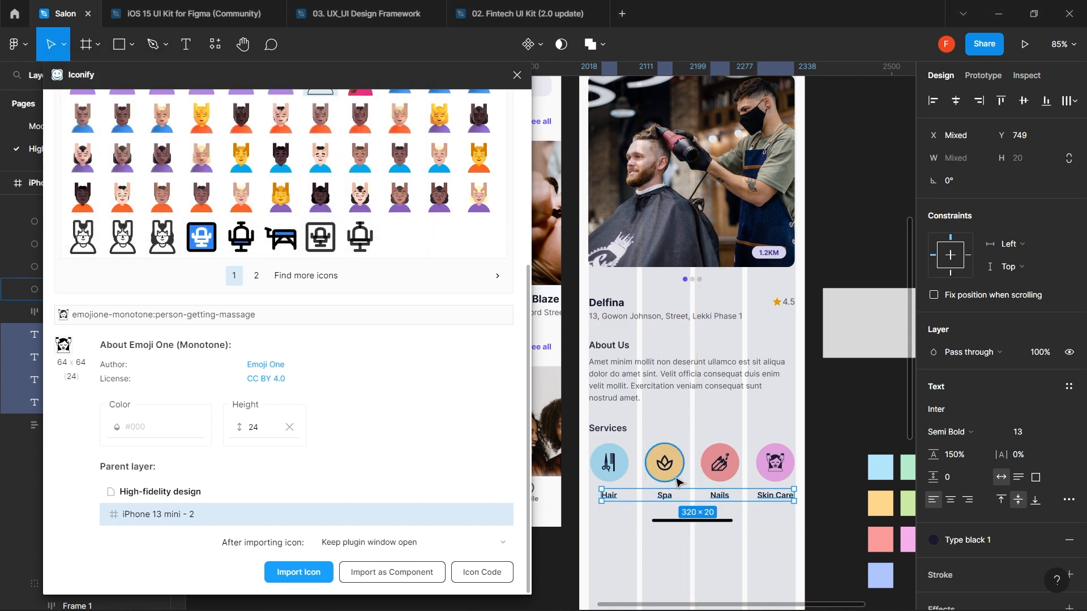
key(shift+Down)
key(alt)
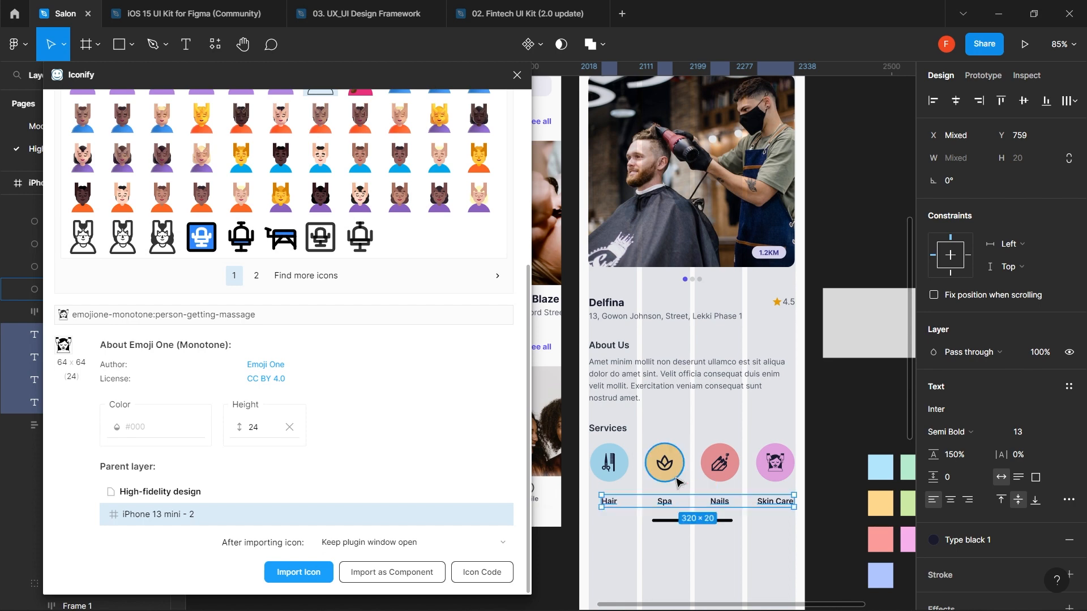
key(shift+Up)
key(shift+Up)
key(alt)
key(shift+Down)
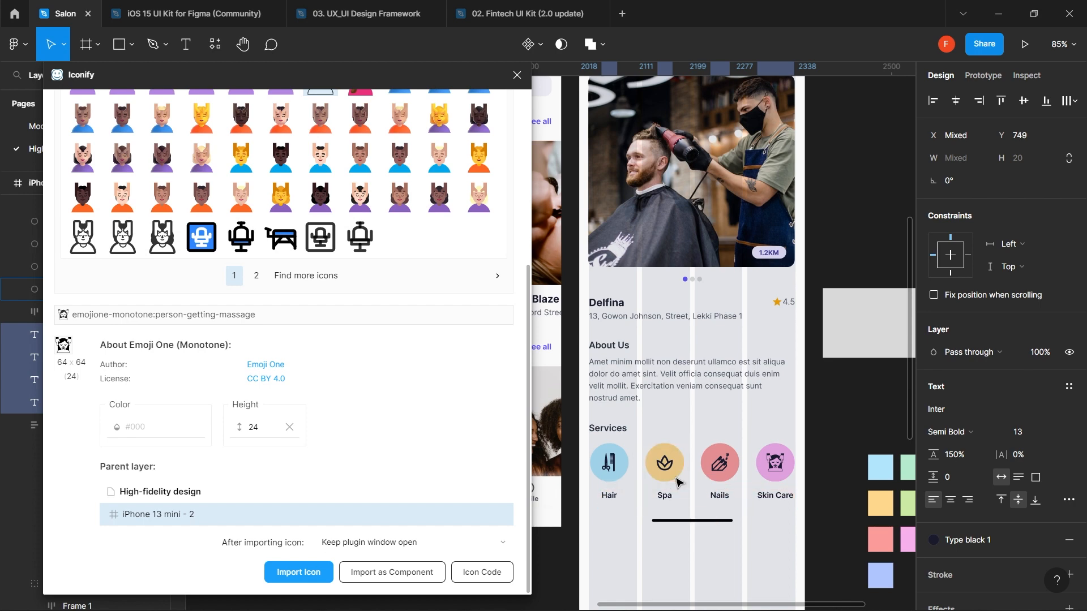
key(alt)
key(alt)
key(Up)
key(Up)
key(Up)
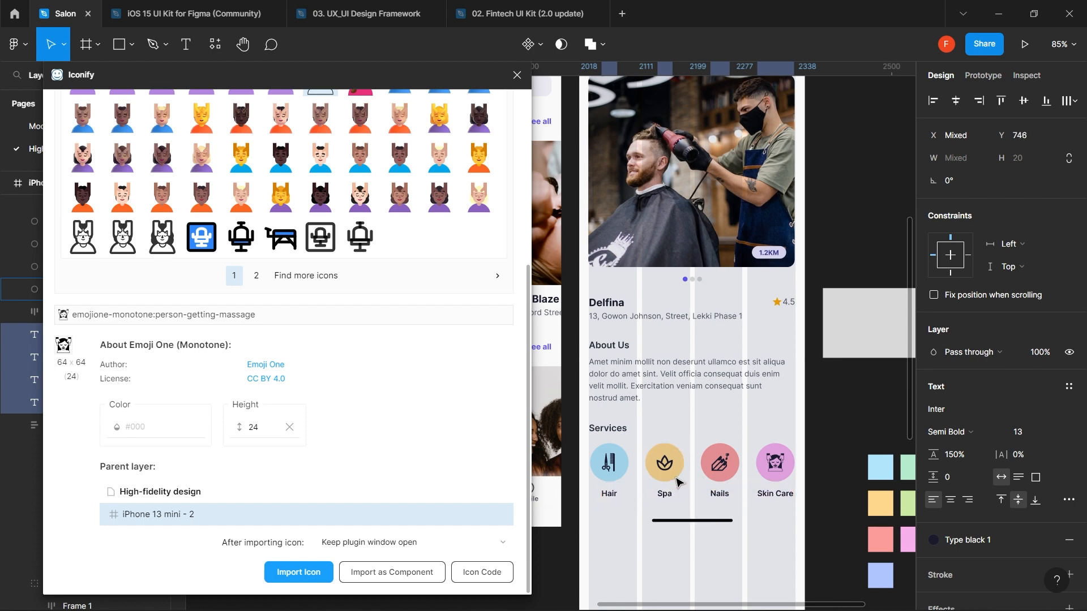
key(alt)
key(alt)
key(Up)
- Close the Iconify plugin window and hide the HomeIndicator layer on the detail screen
click(709, 427)
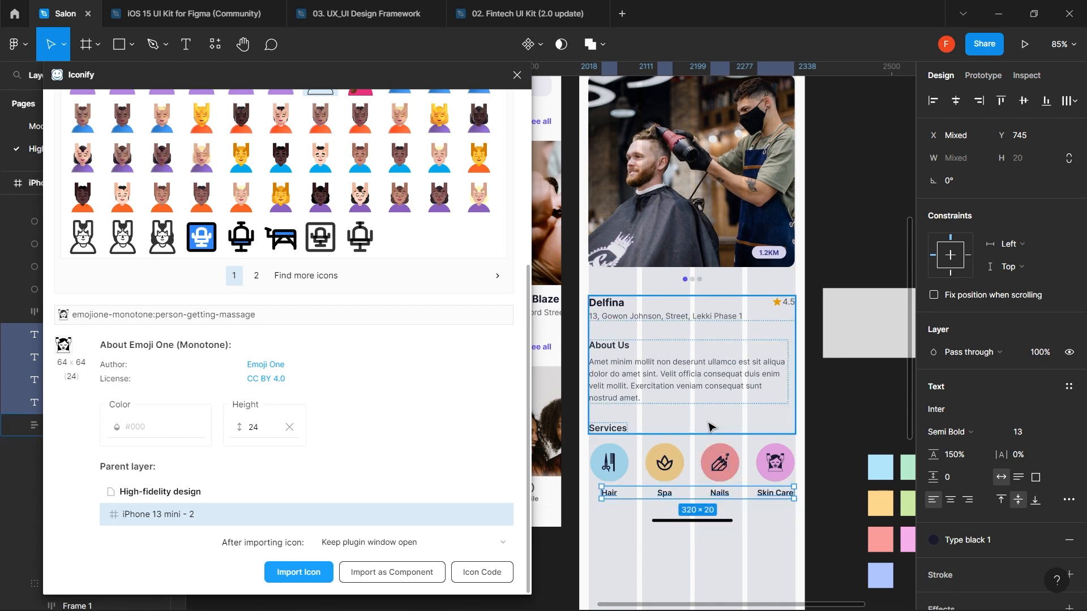
click(707, 513)
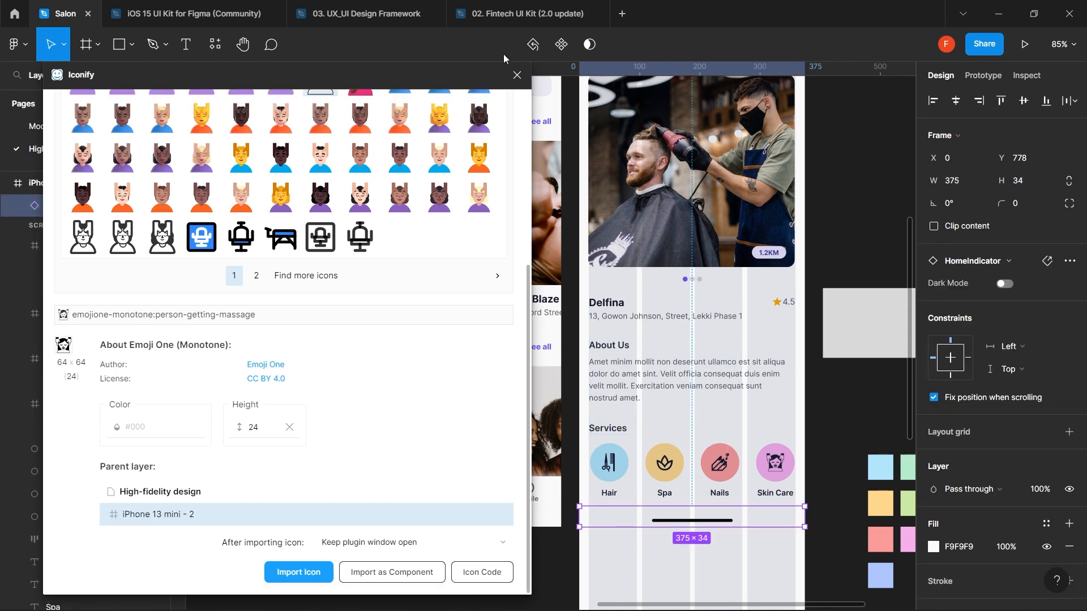
click(517, 73)
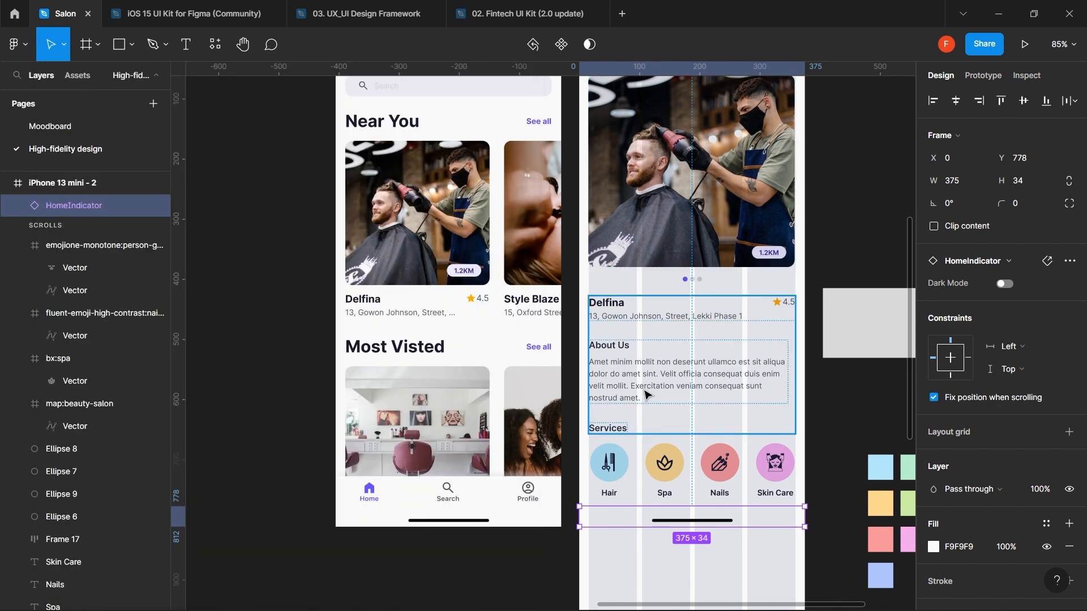
click(156, 205)
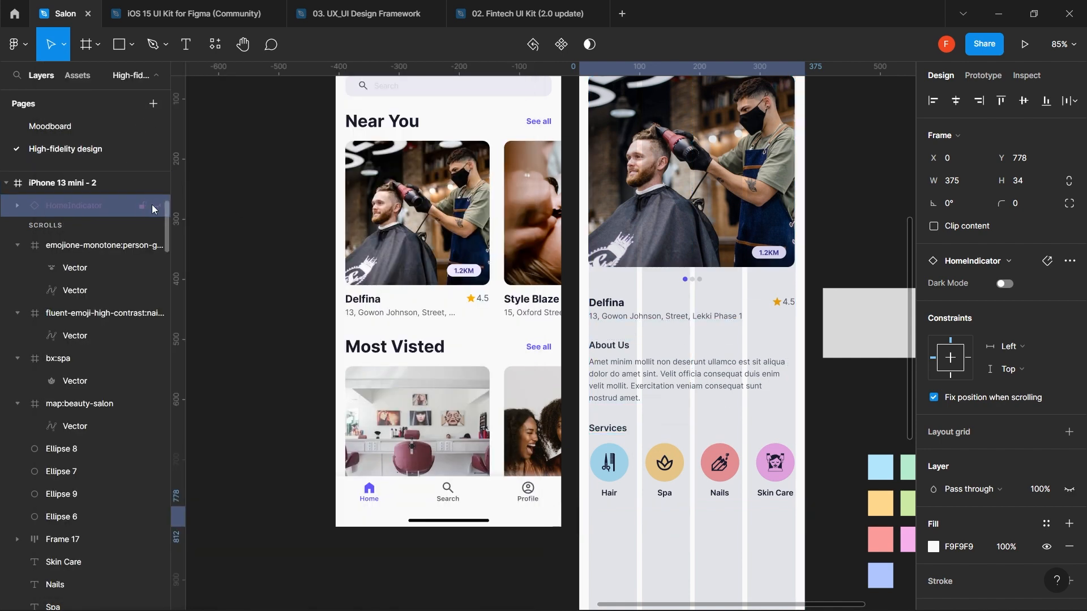
click(730, 573)
scroll(731, 573, down, 3)
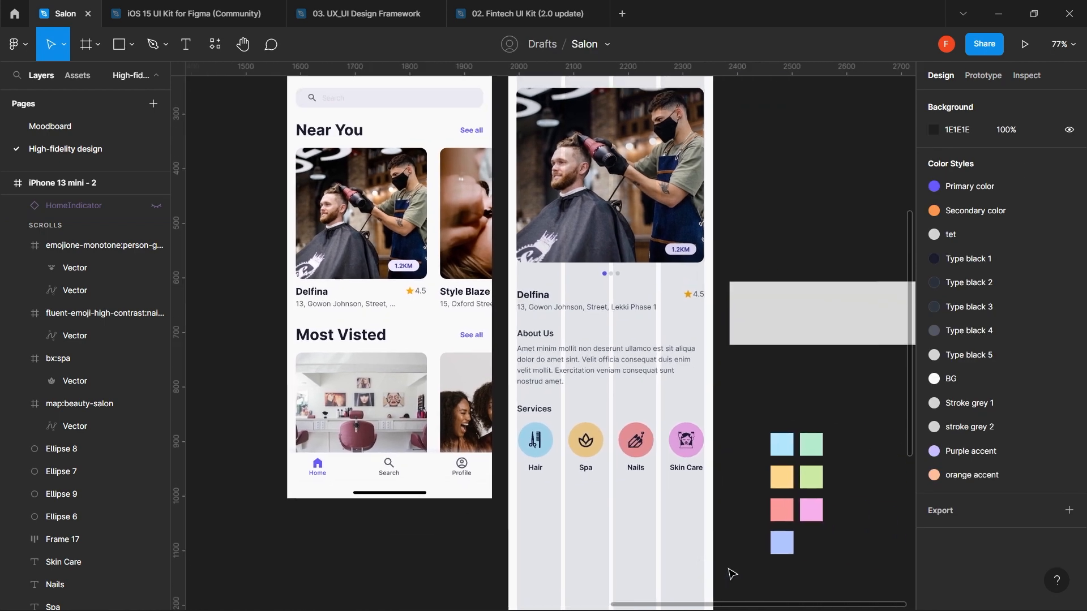
scroll(730, 573, right, 1)
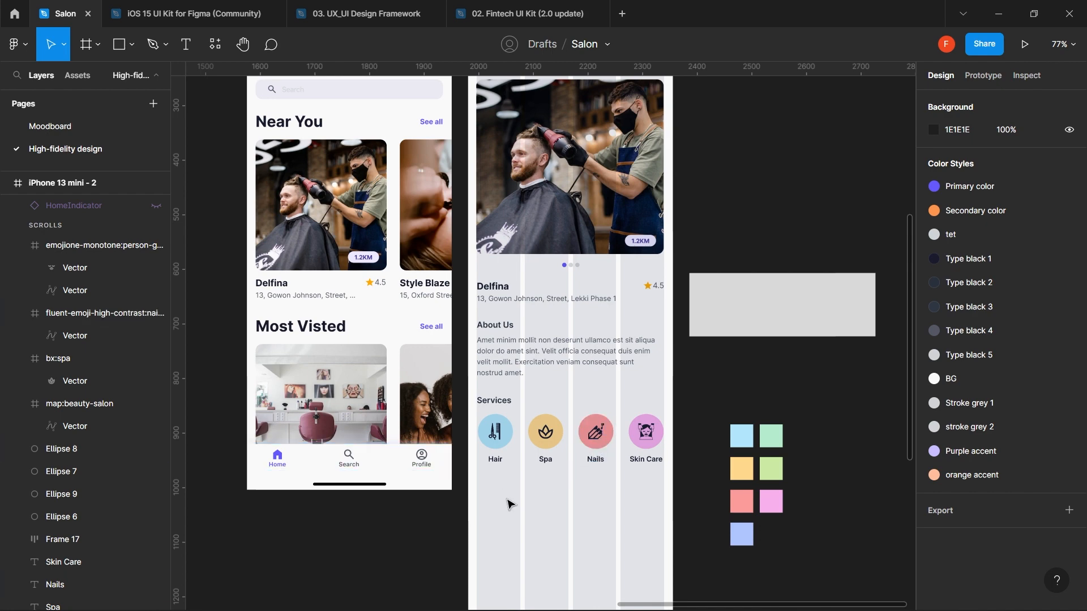
key(r)
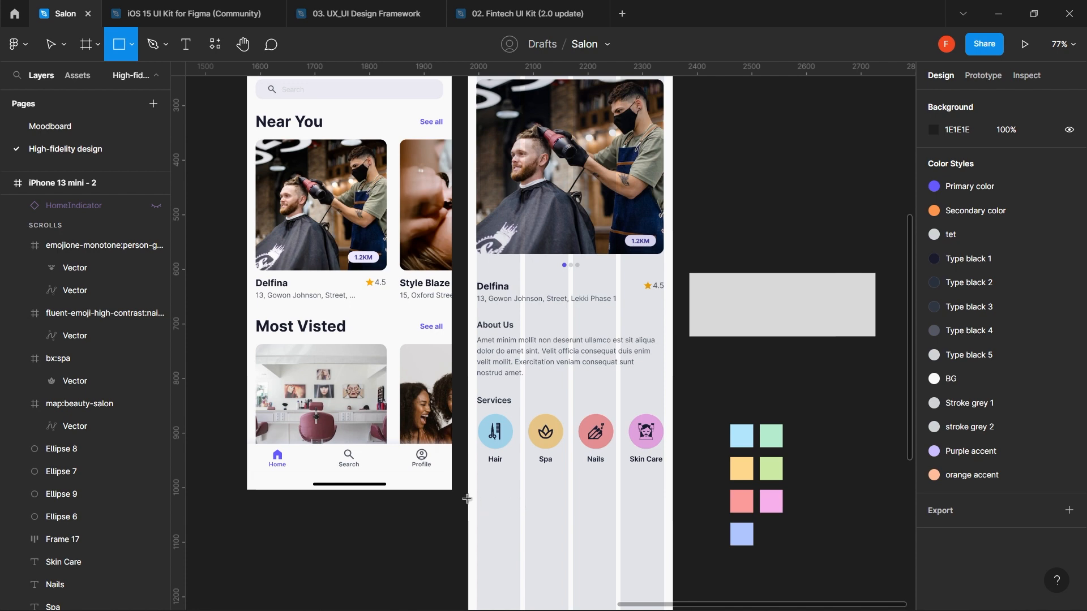
- Draw a grey 350 × 107 rectangle below the Services row
drag(474, 501, 667, 531)
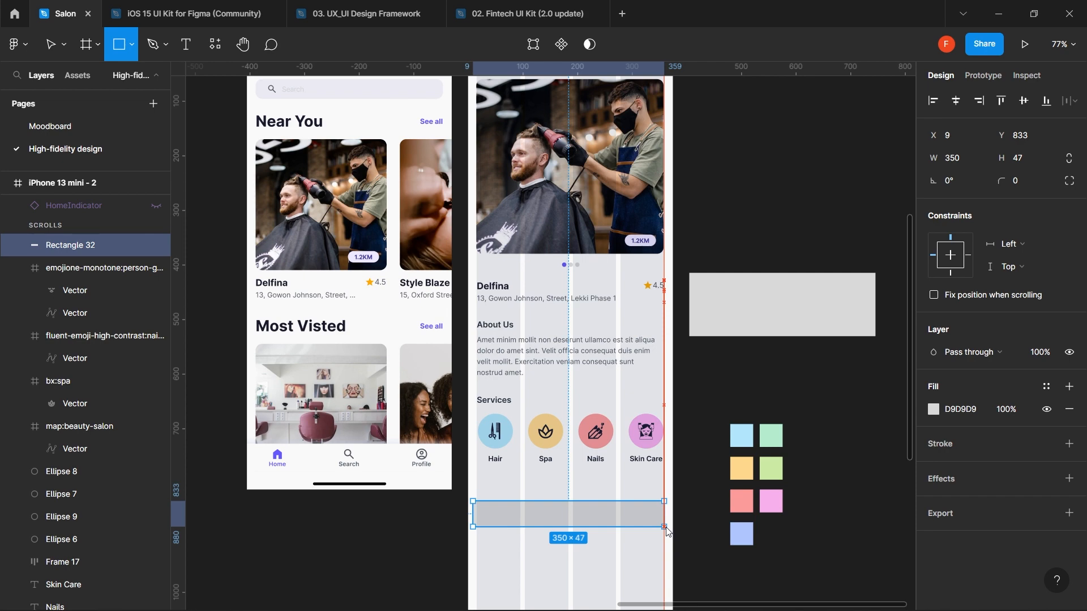
drag(667, 531, 665, 527)
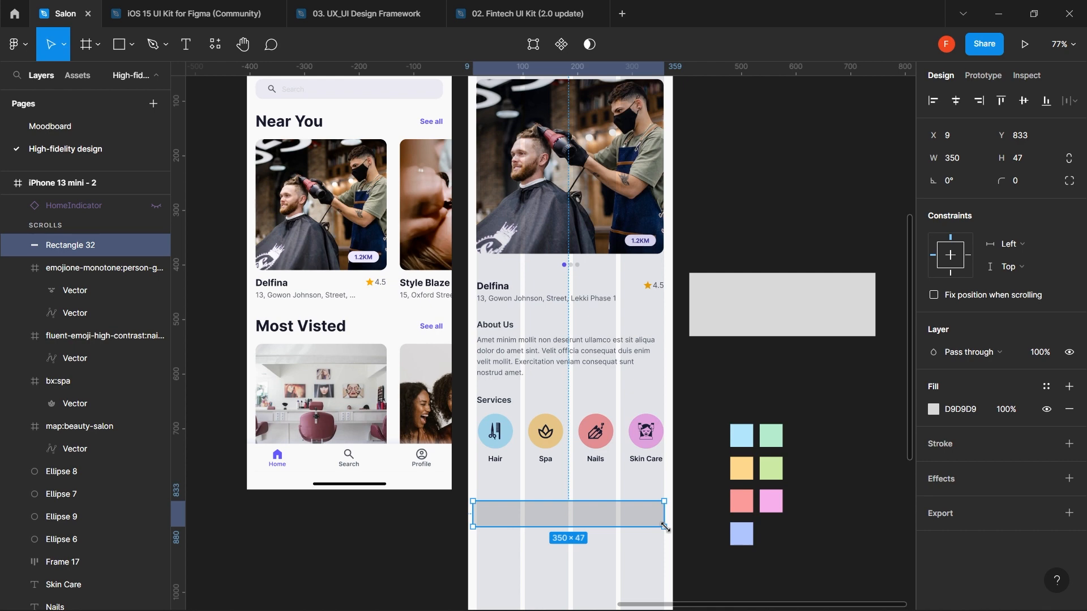
drag(611, 527, 611, 560)
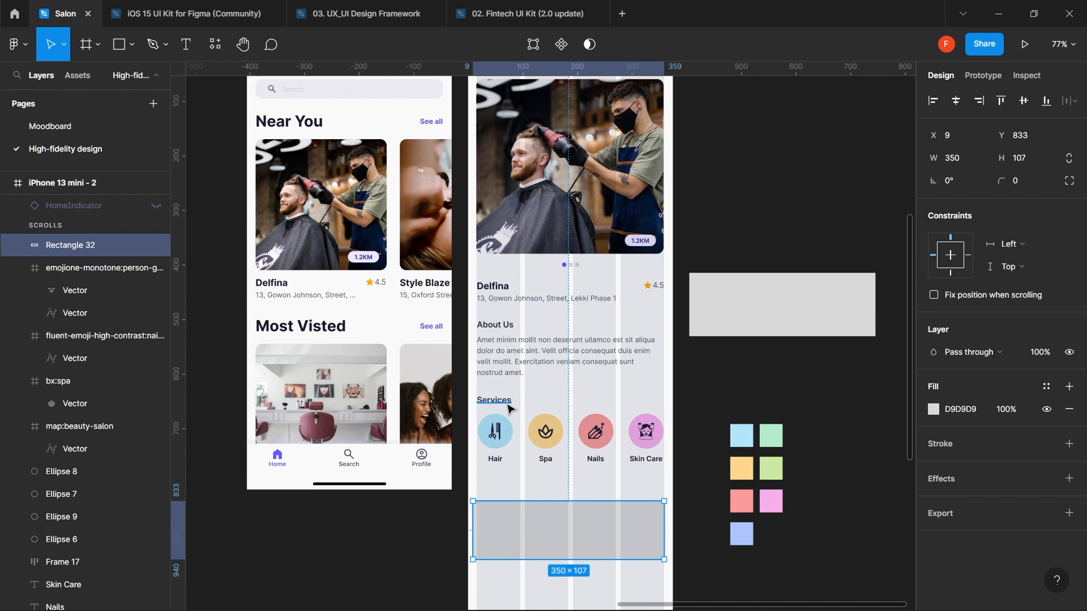
- Retype the Services heading text as 'Select a Service'
click(507, 408)
double_click(507, 405)
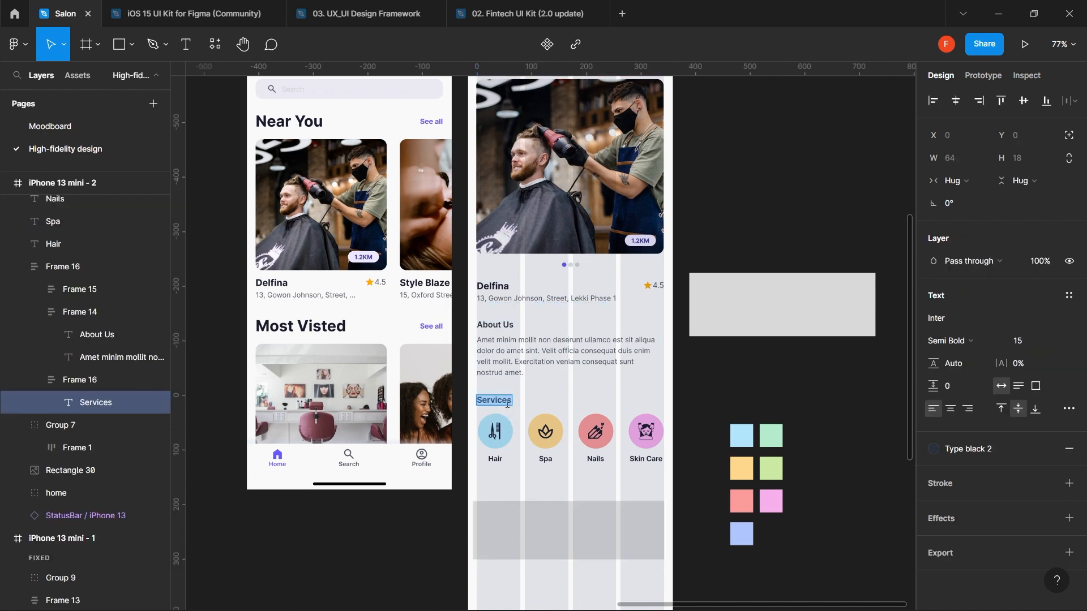
text(Select Service)
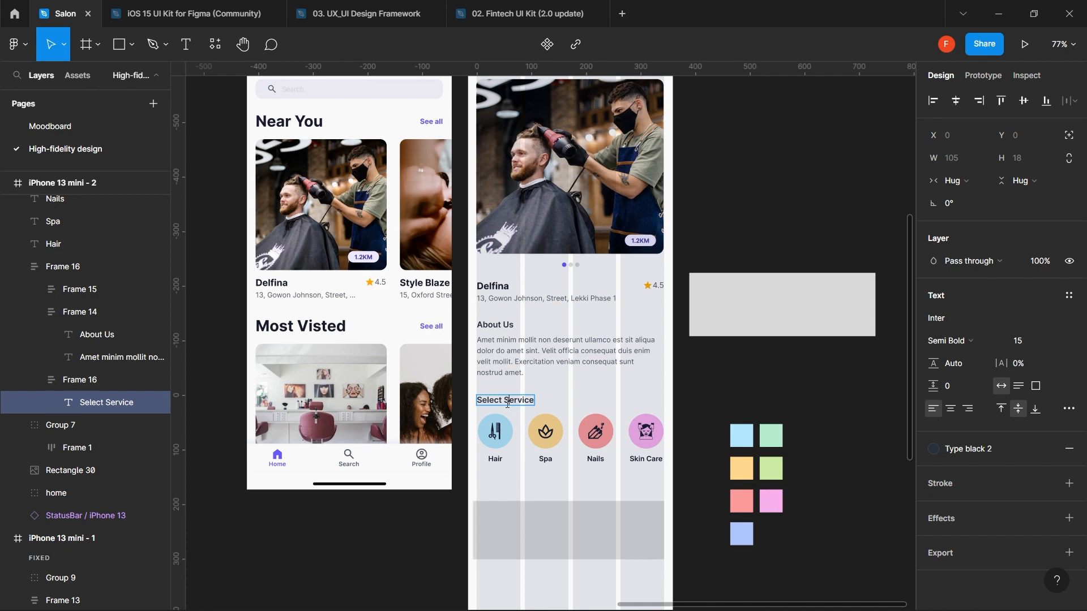
text(a)
key(Escape)
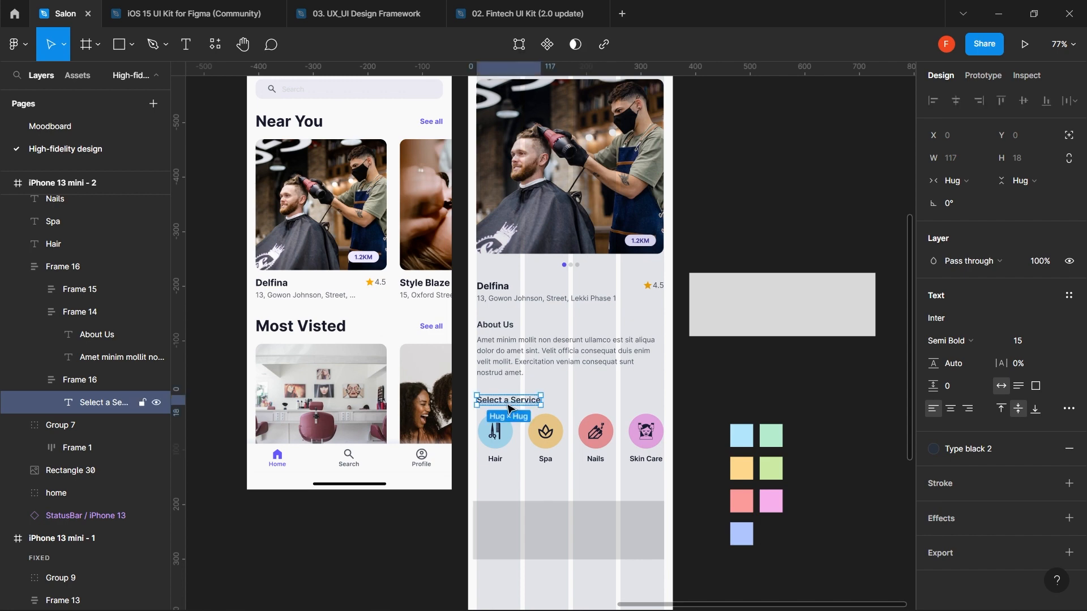
click(625, 398)
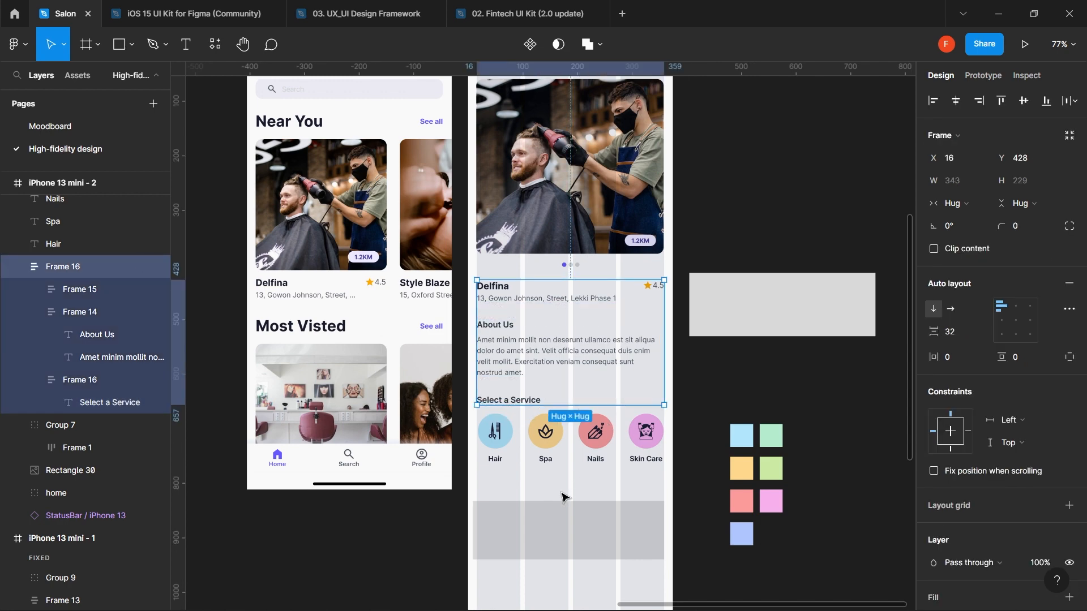
click(562, 498)
- Stretch the grey placeholder rectangle taller, to 350 × 131
scroll(562, 499, down, 3)
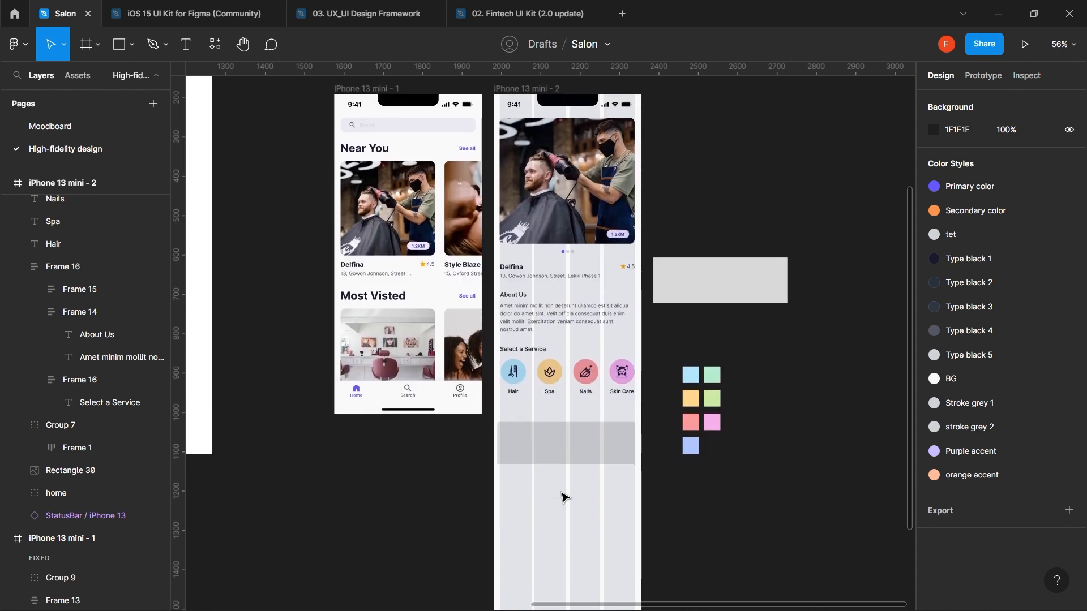
scroll(562, 499, down, 1)
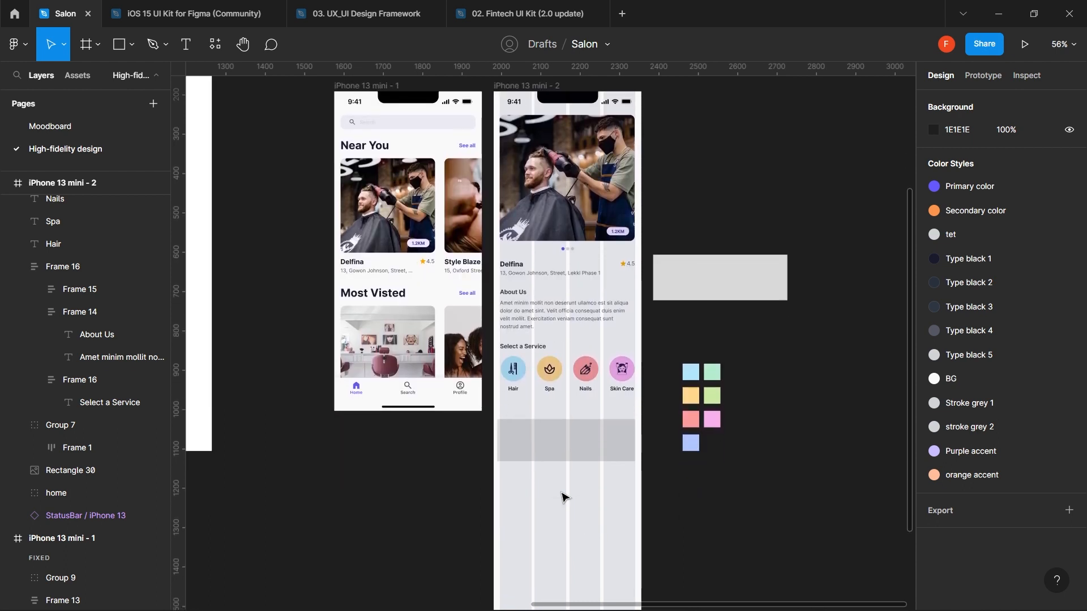
click(573, 440)
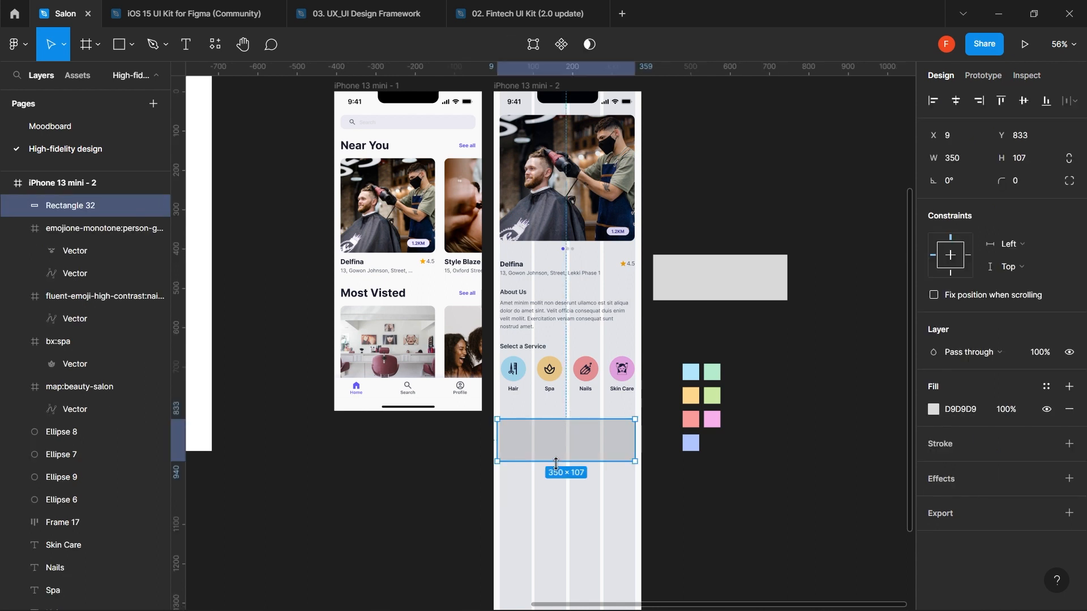
drag(556, 463, 556, 470)
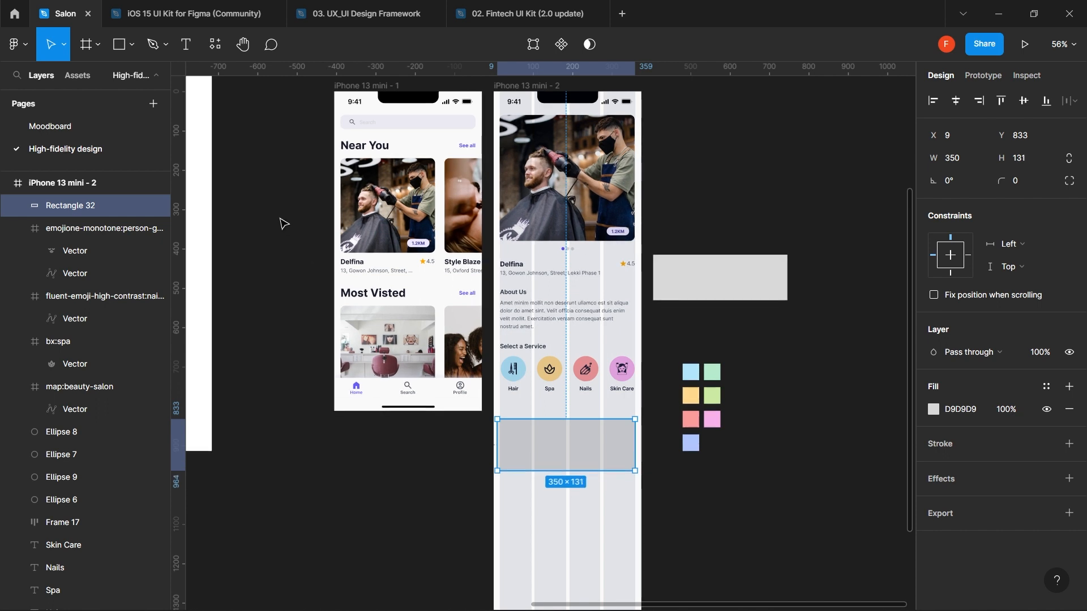
- Fill the rectangle with a Mapsicle street map of San Francisco
click(216, 46)
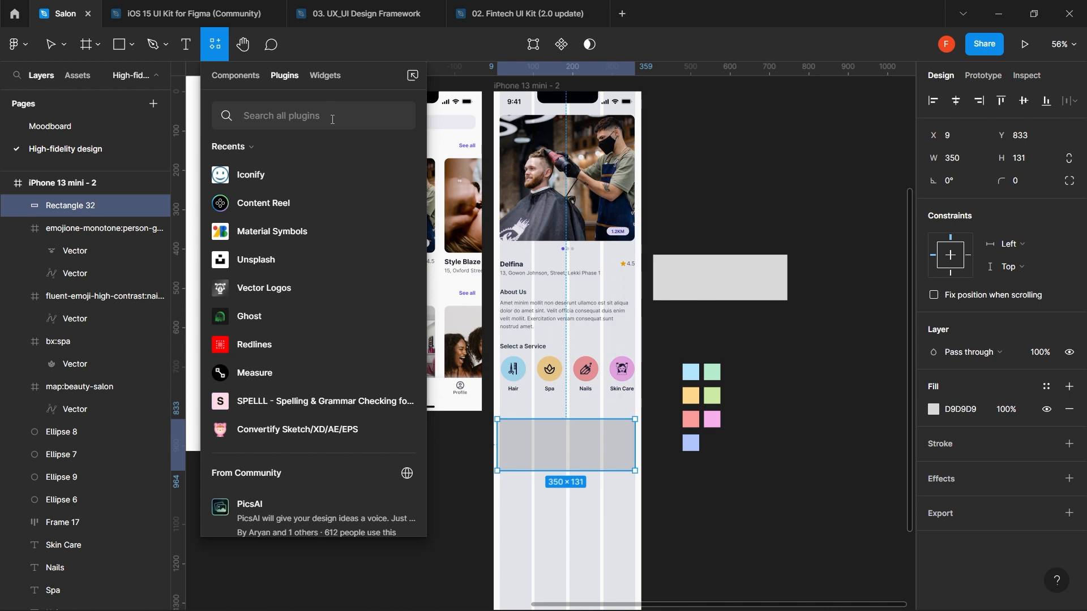
text(map)
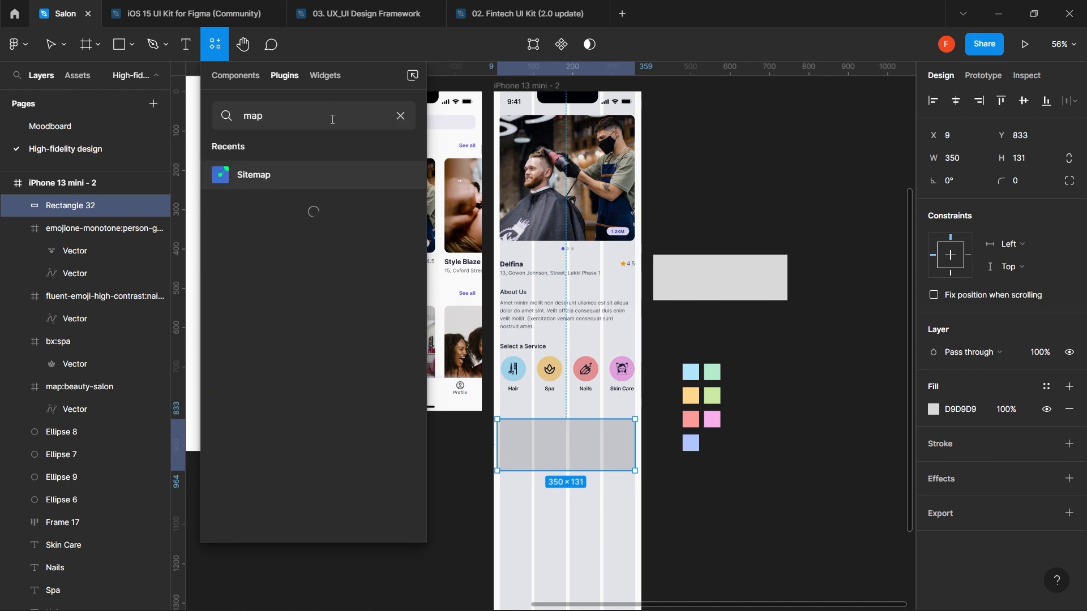
click(272, 297)
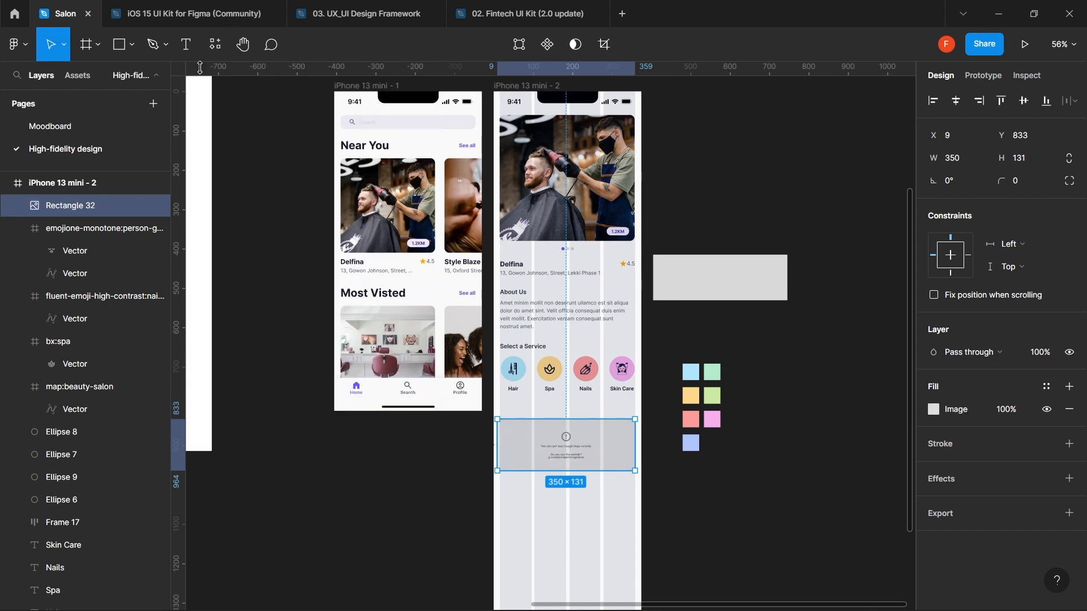
click(215, 45)
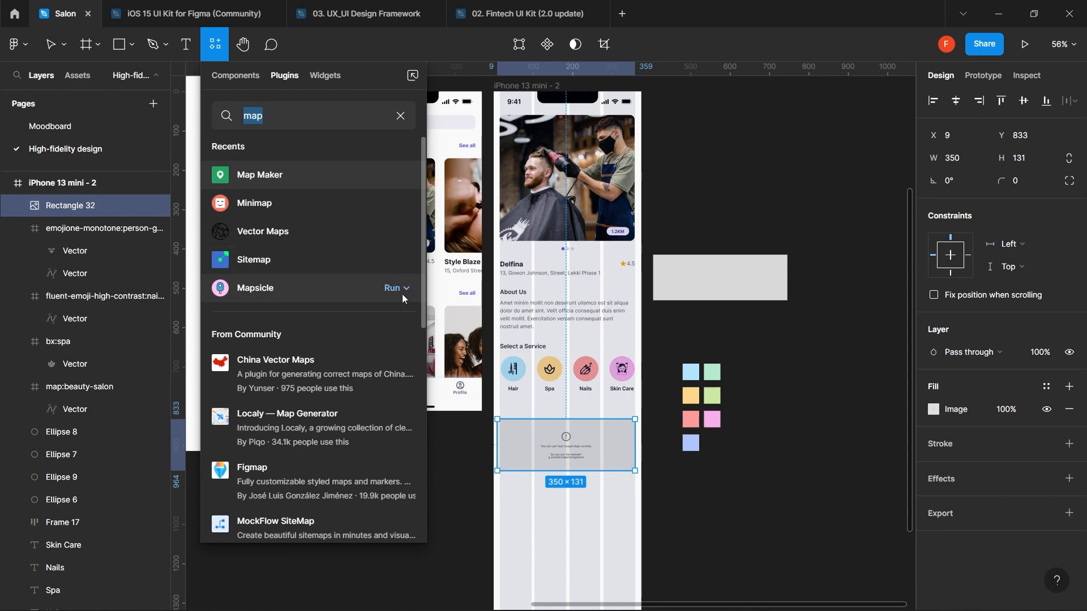
click(394, 291)
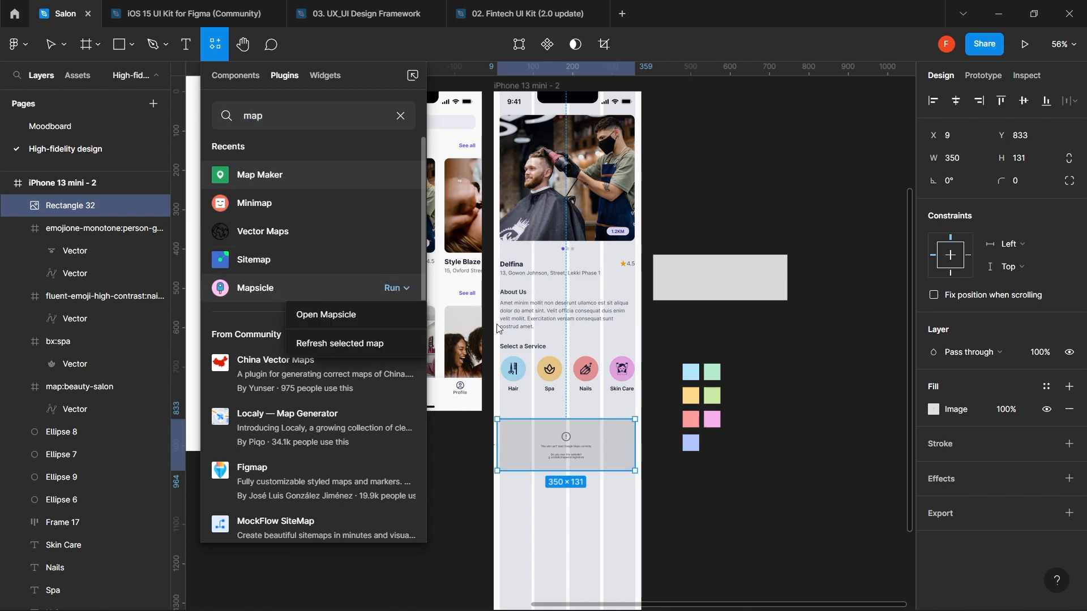
click(379, 321)
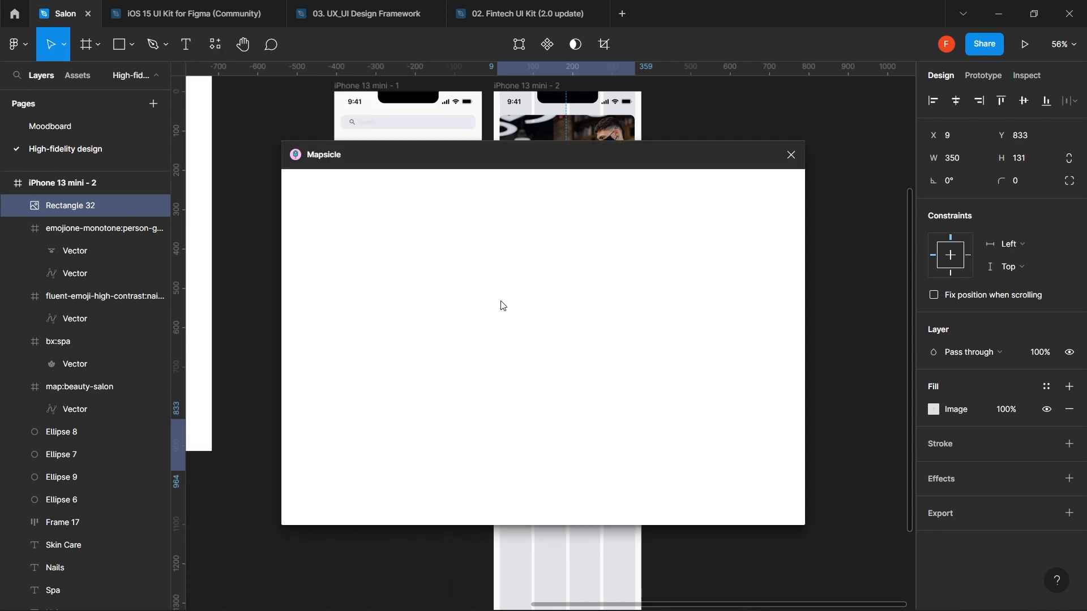
click(742, 504)
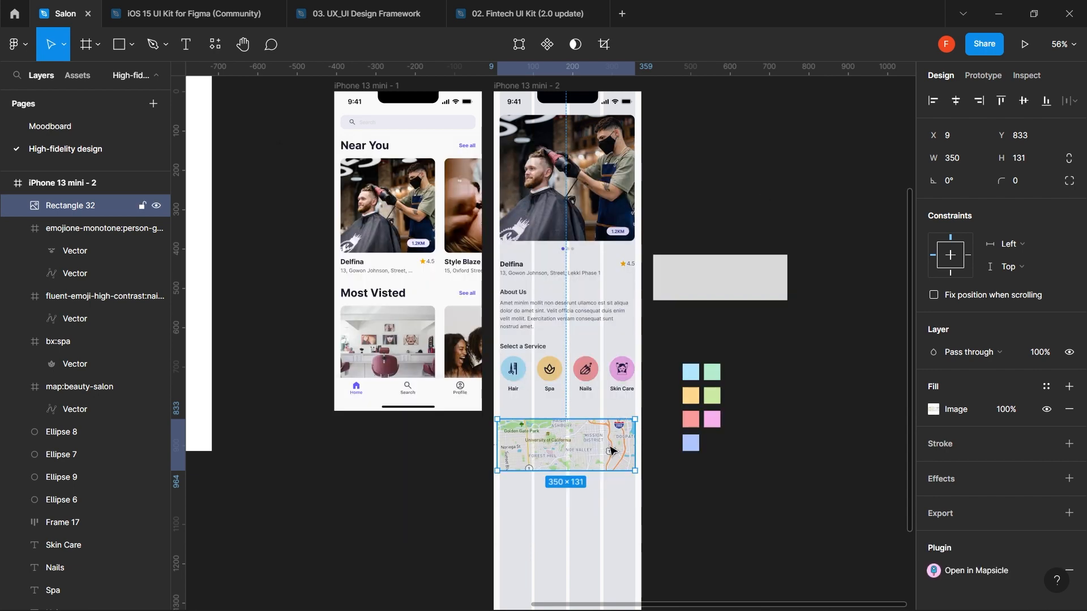
- Move the grey rectangle directly beneath the map and set its fill to FFFFFF
scroll(614, 451, up, 2)
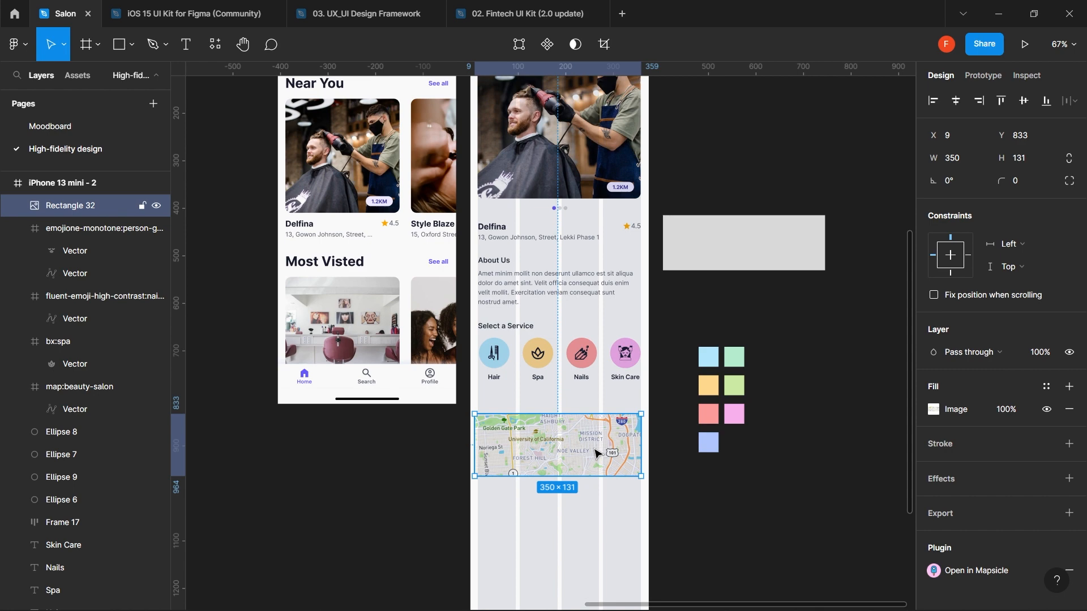
scroll(594, 453, up, 2)
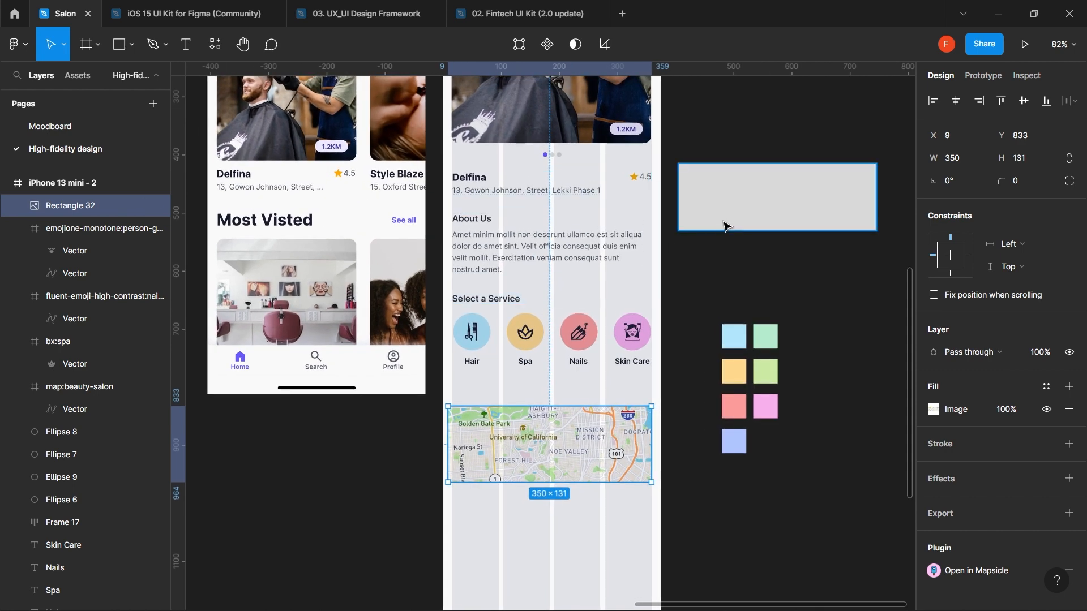
drag(730, 222, 548, 317)
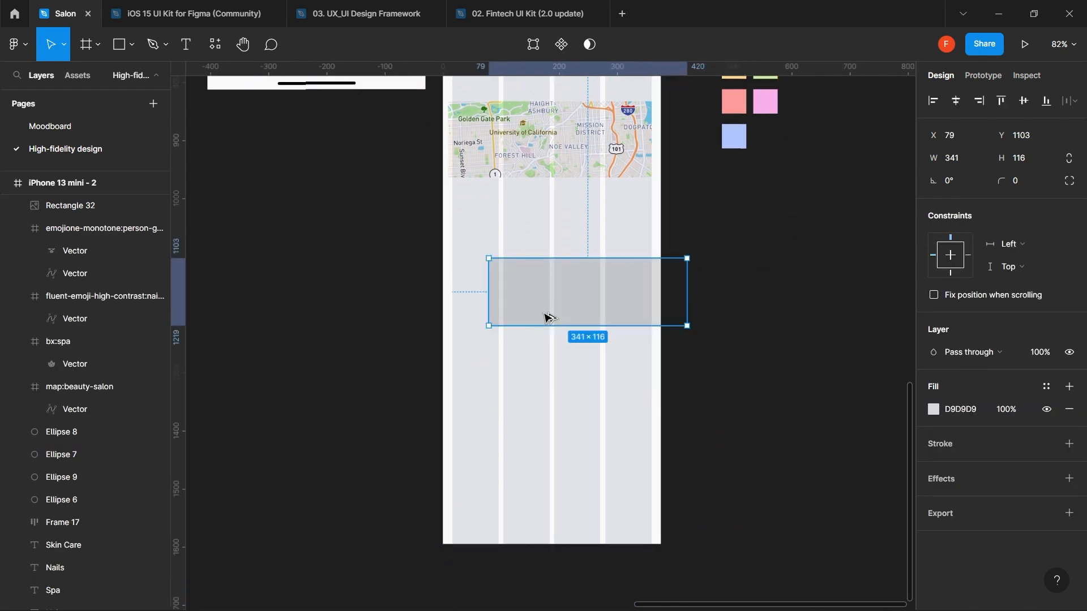
drag(519, 306, 507, 245)
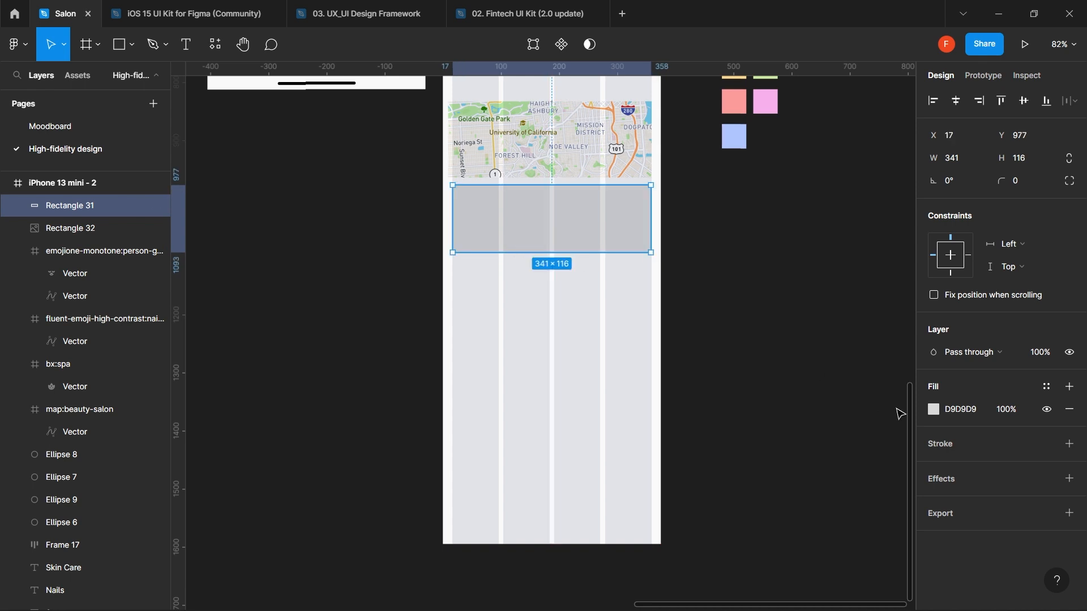
click(967, 418)
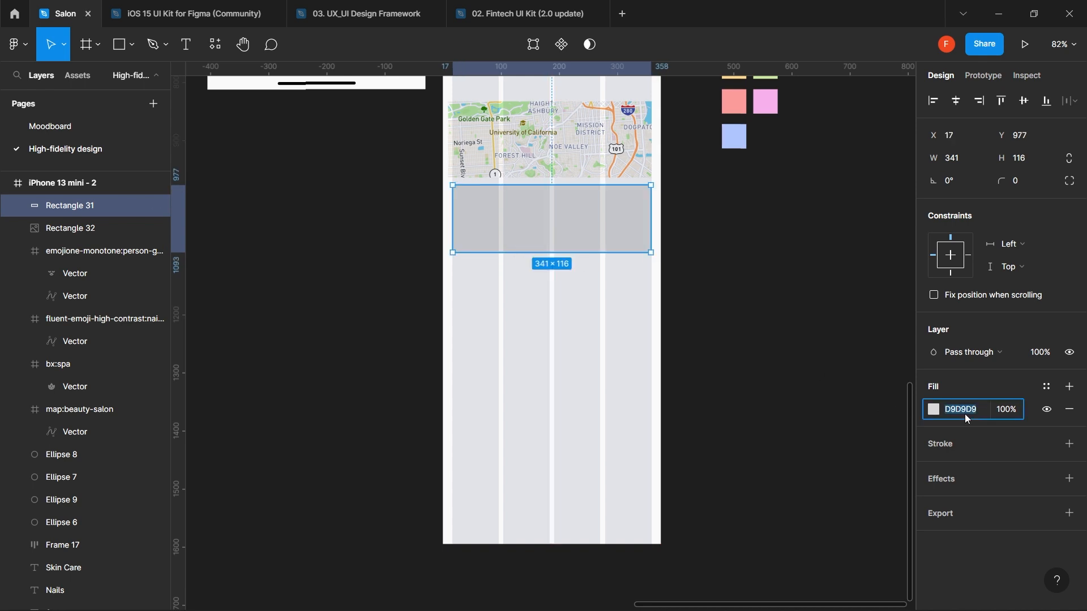
text(fff)
key(Return)
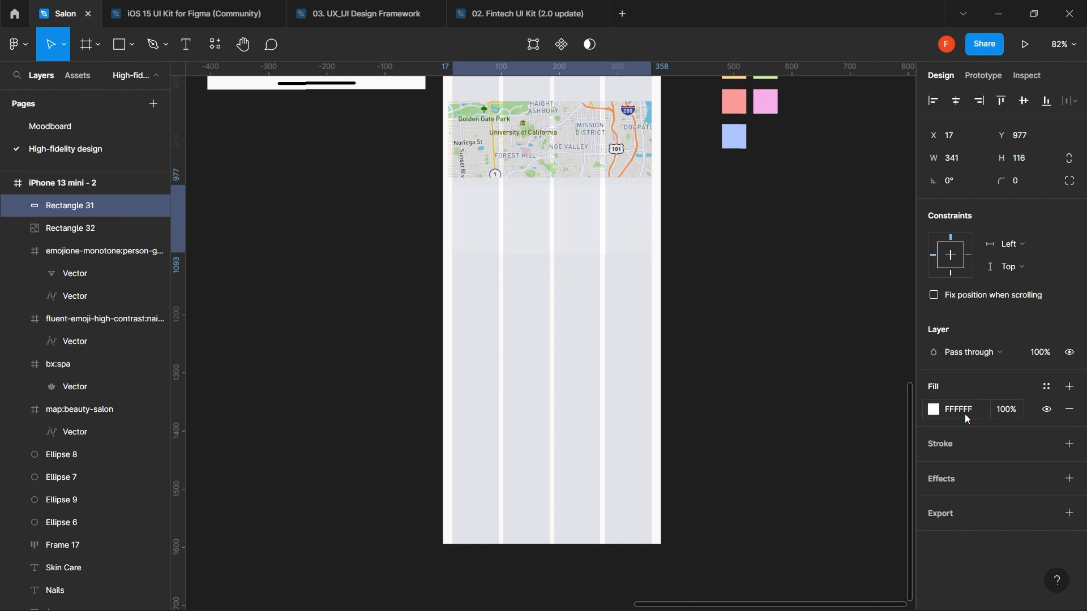
- Give the map independent corner radii of 12, 12, 0, 0
click(636, 153)
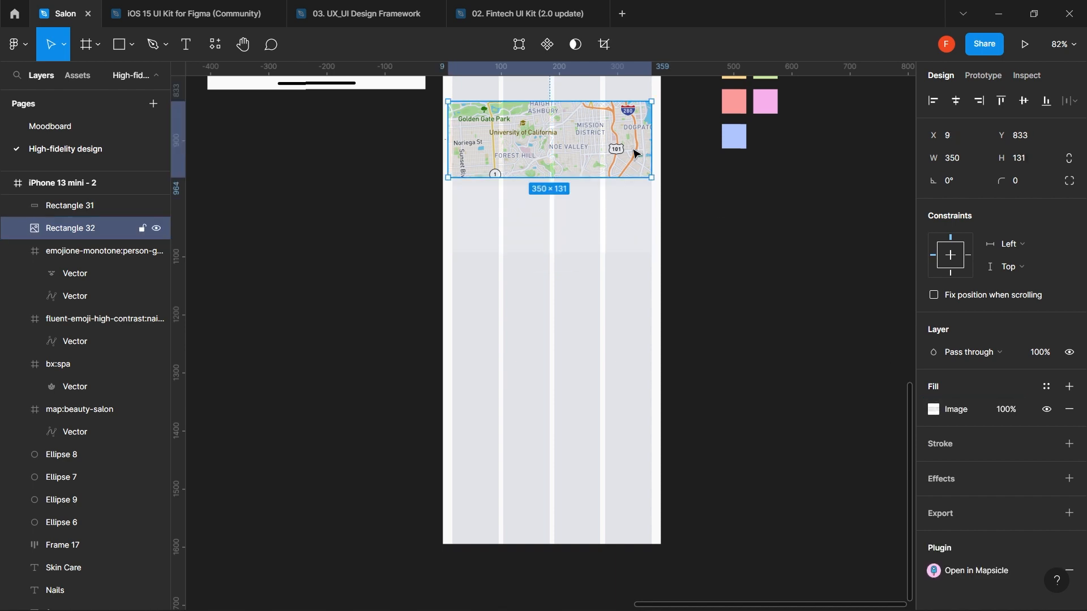
click(1029, 182)
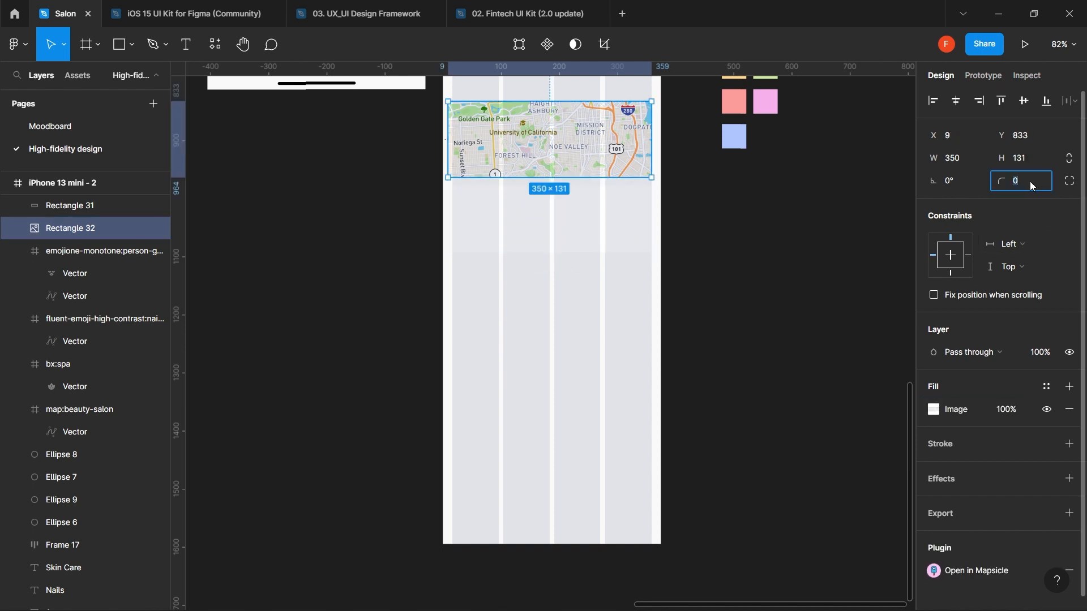
click(1070, 183)
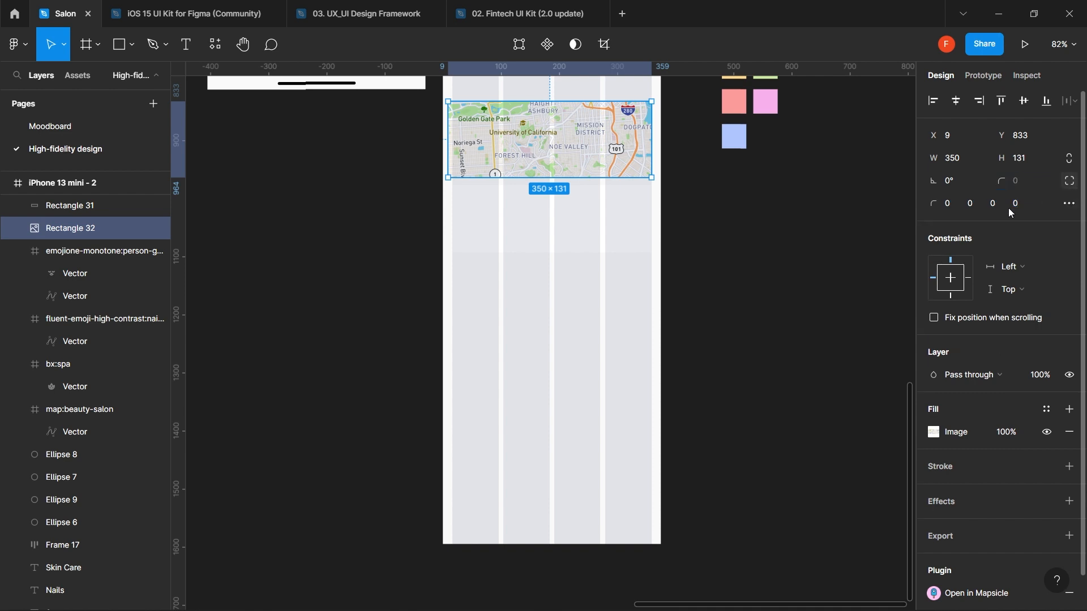
click(952, 202)
click(975, 208)
- Round the white rectangle's bottom two corners to 12
click(649, 223)
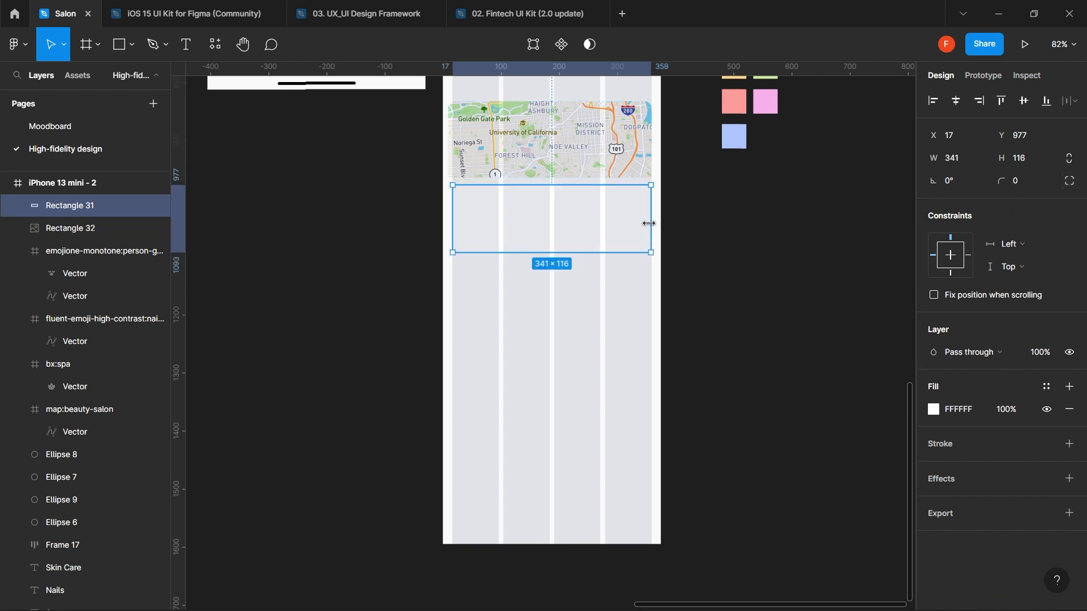
click(1069, 181)
click(994, 205)
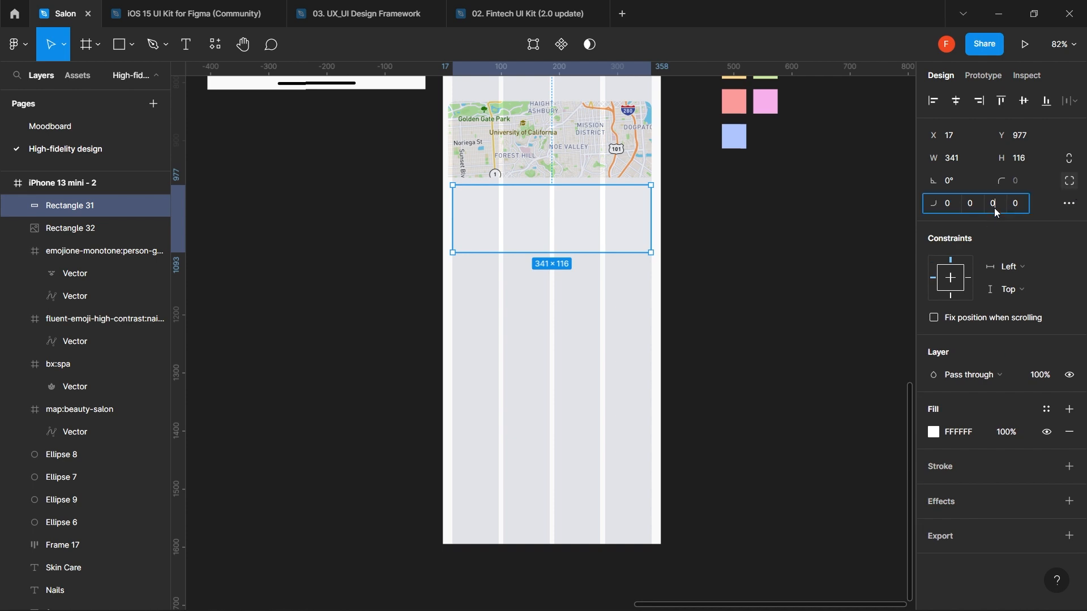
text(12)
key(Tab)
text(12)
key(Return)
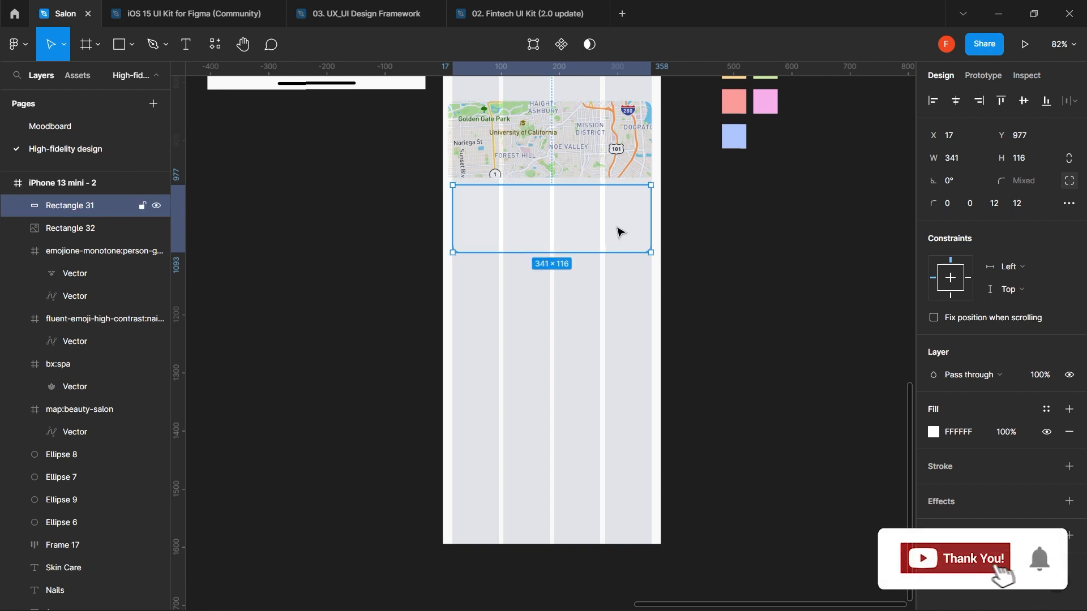
- Resize the white panel under the map to 55 px high
mouse_move(593, 185)
mouse_down()
mouse_move(594, 237)
mouse_move(587, 194)
mouse_up()
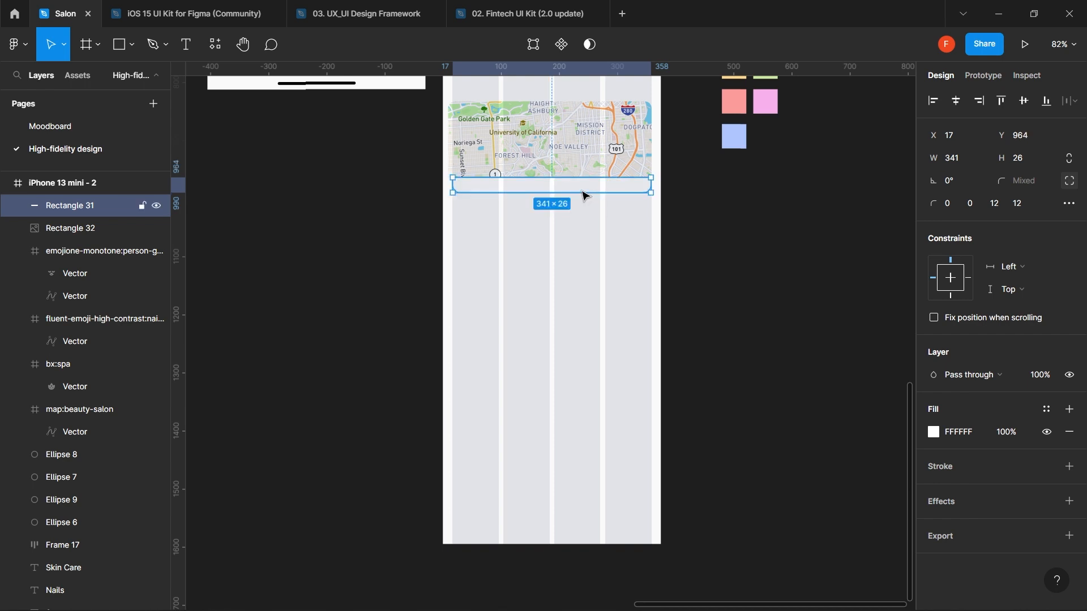
click(568, 229)
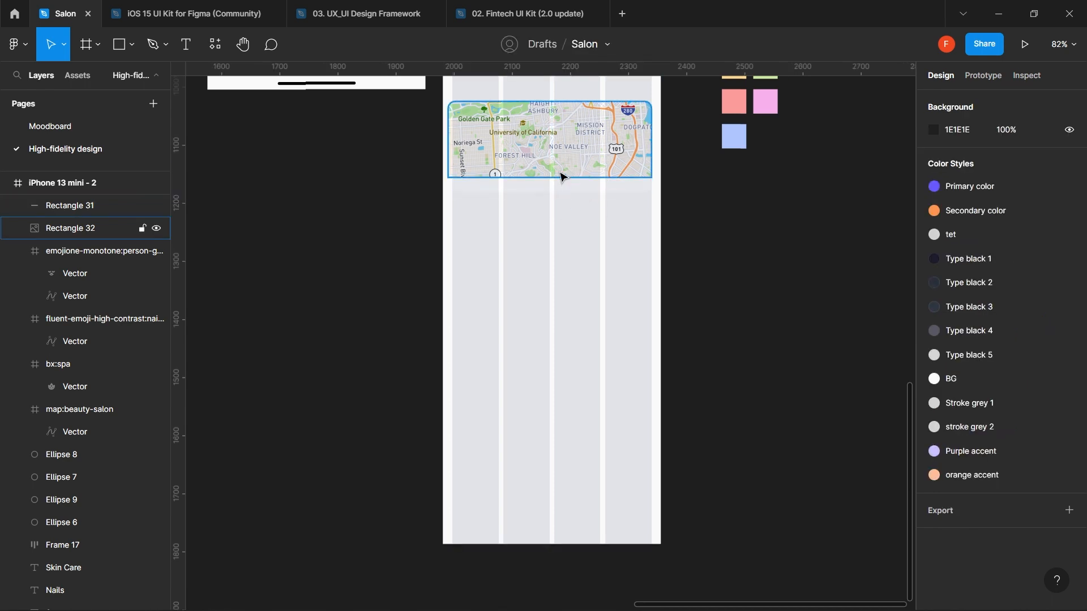
click(555, 193)
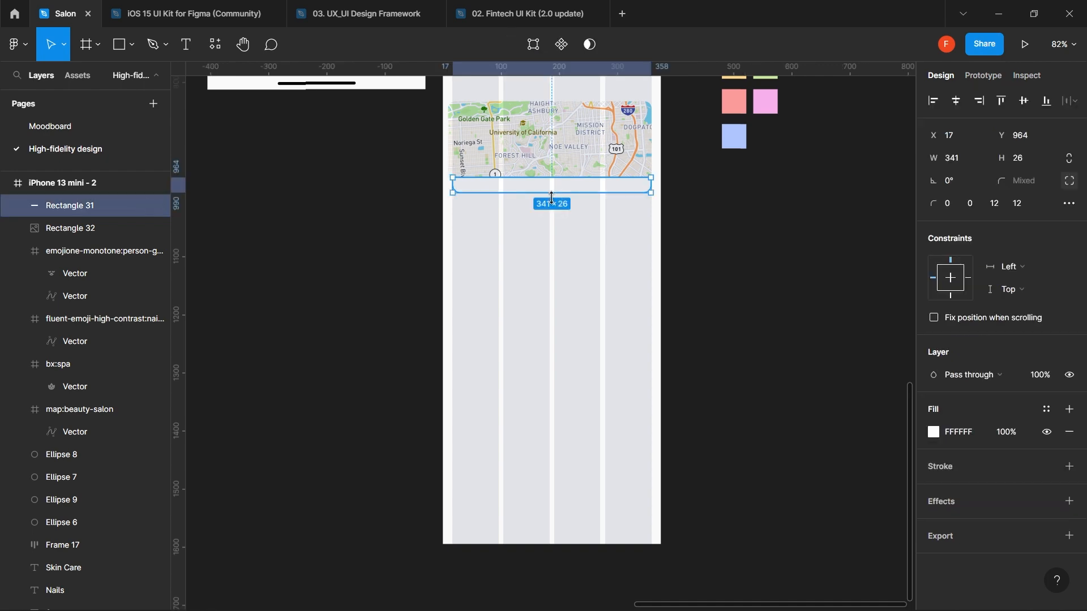
drag(552, 196, 548, 210)
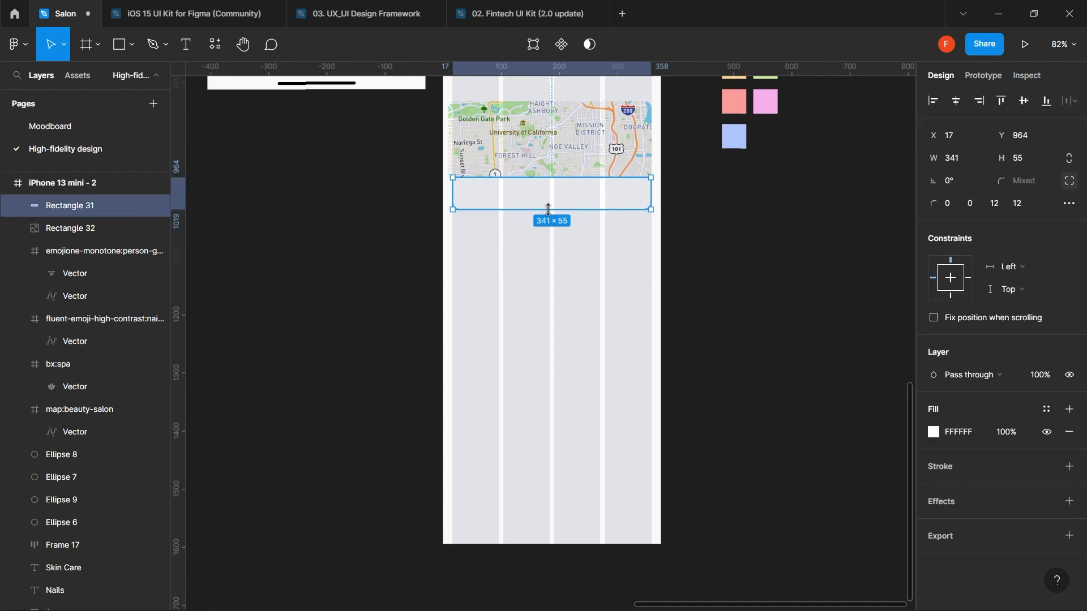
- Paste the salon address text into the white bar and centre it vertically
scroll(548, 210, up, 5)
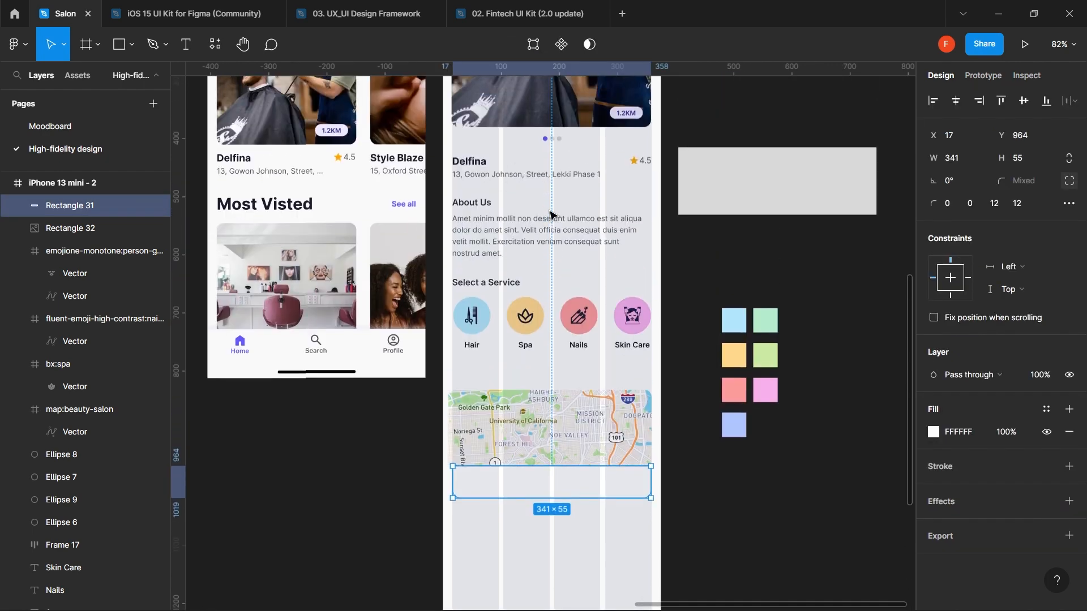
double_click(509, 179)
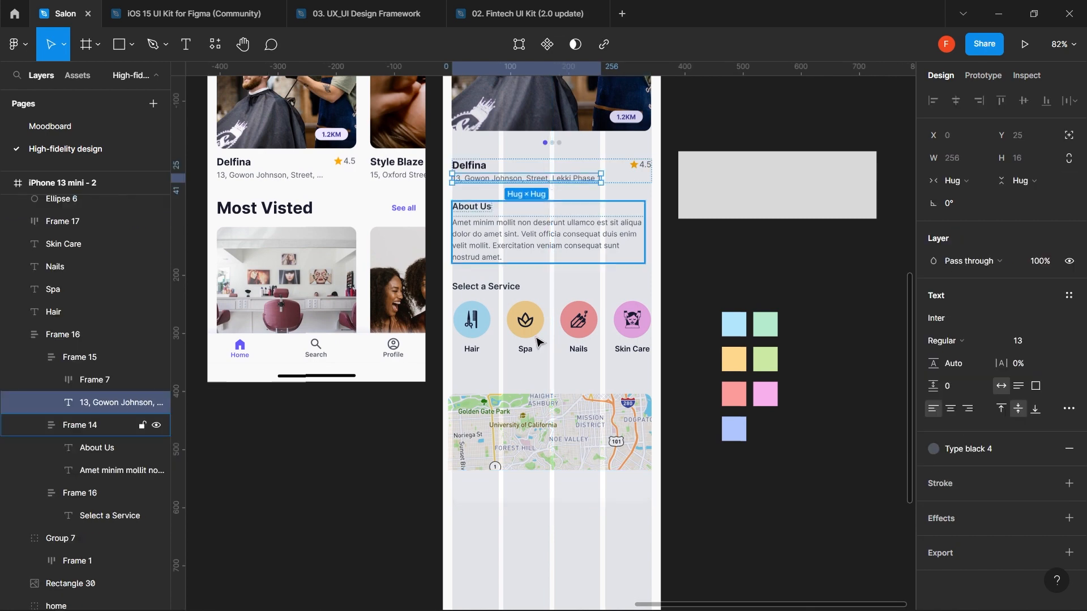
click(534, 486)
key(ctrl+v)
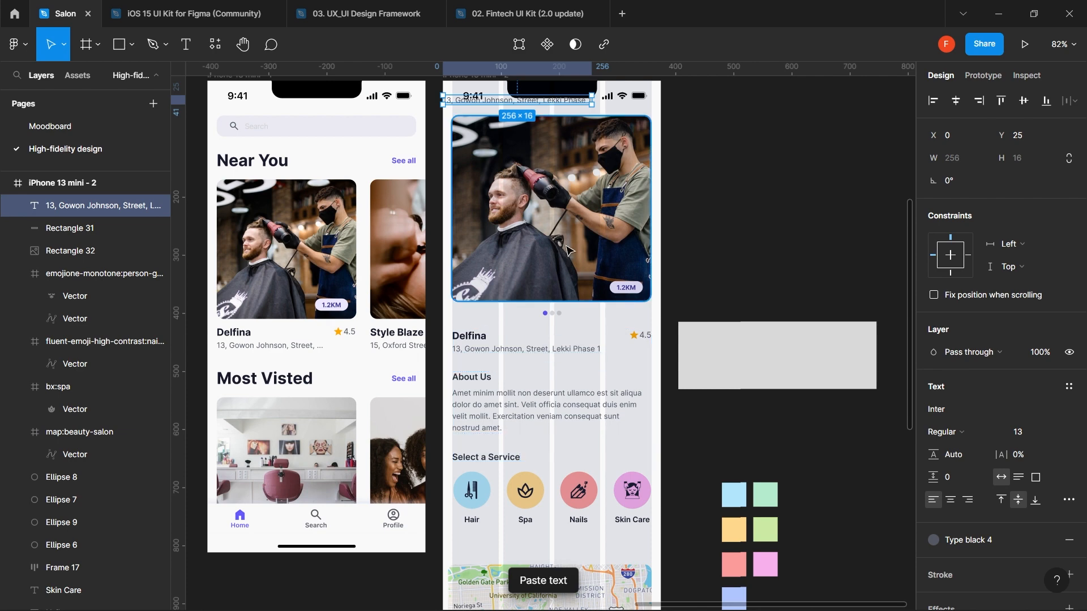
drag(504, 108, 517, 520)
scroll(516, 517, up, 5)
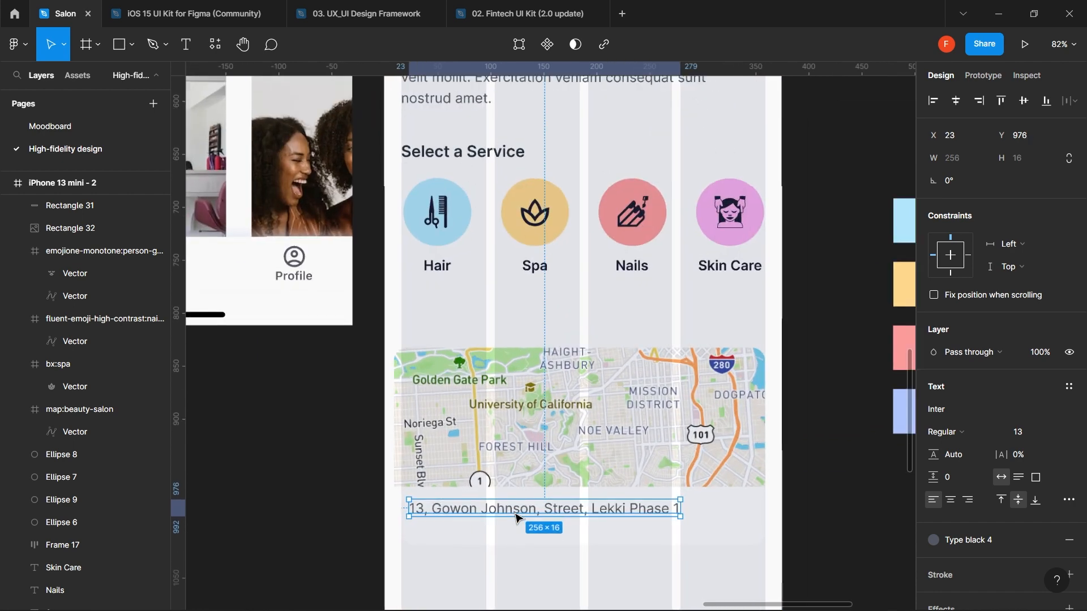
drag(478, 516, 493, 522)
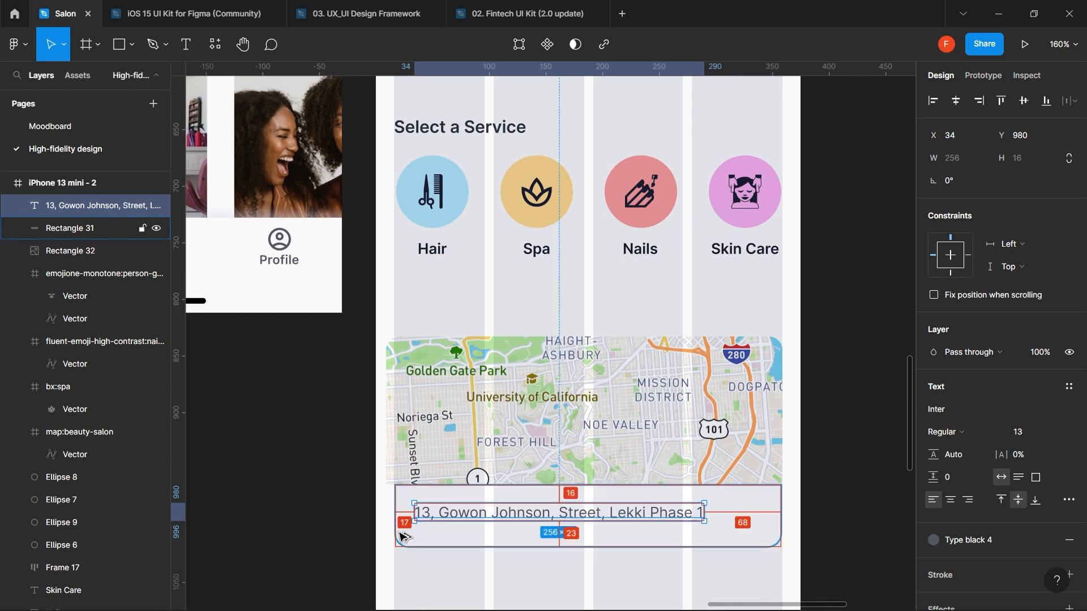
key(Right)
key(Right)
key(Right)
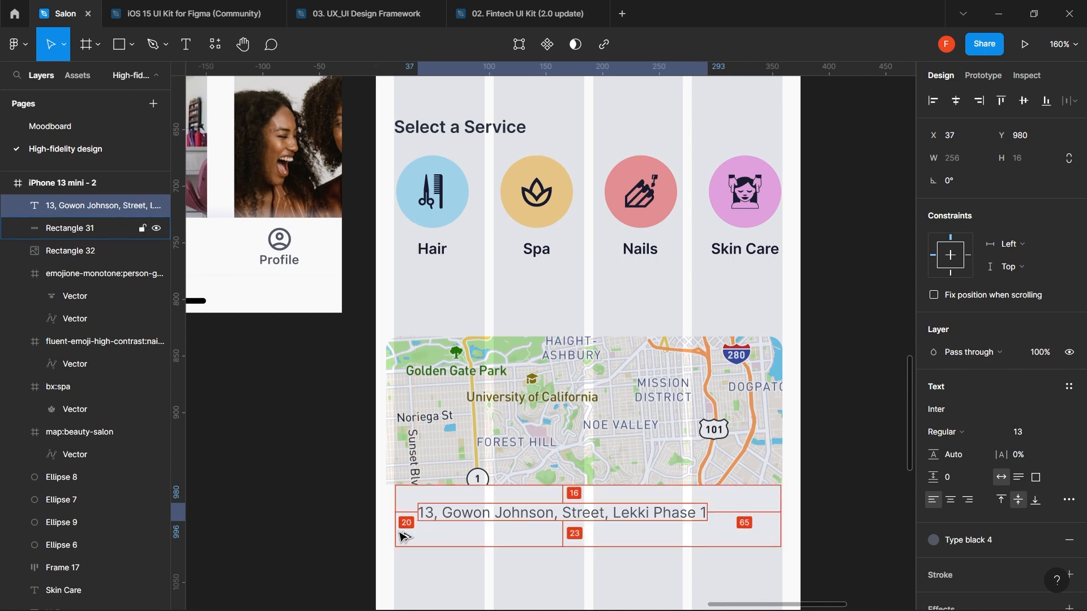
shift+click(401, 537)
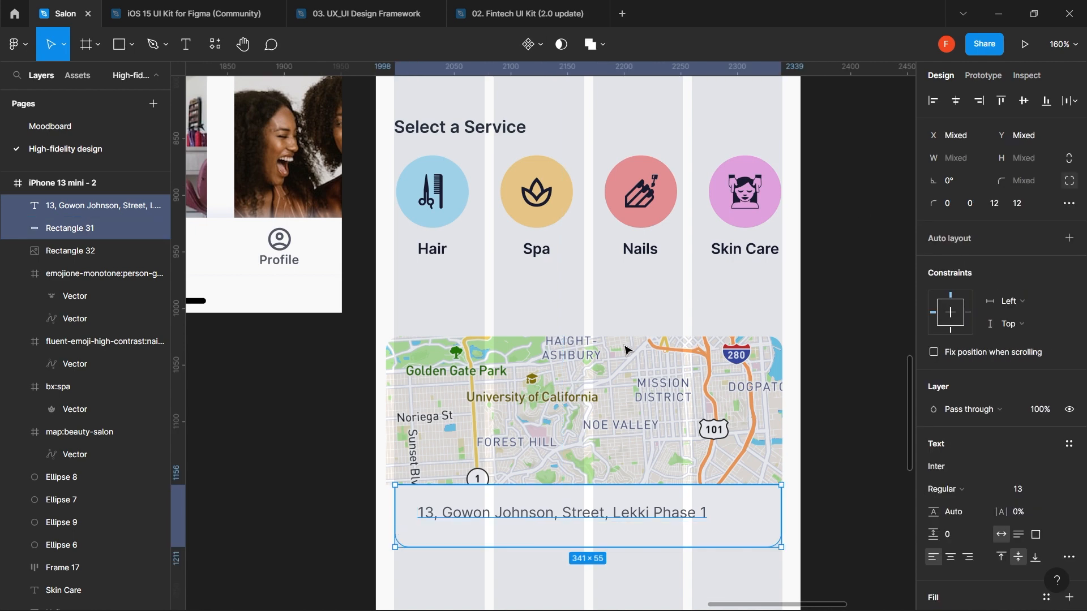
click(1026, 100)
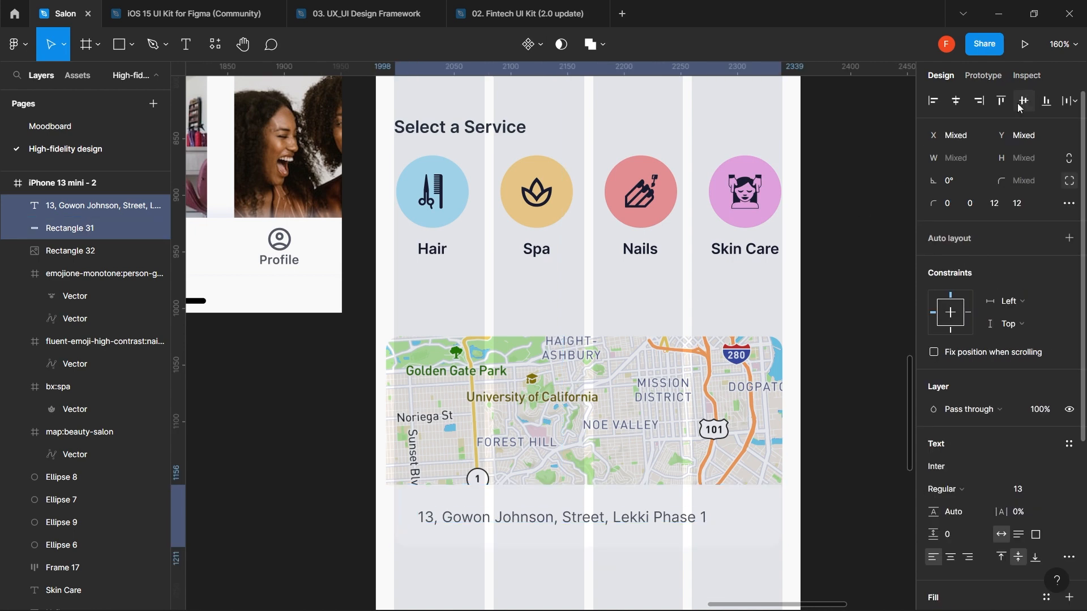
click(867, 364)
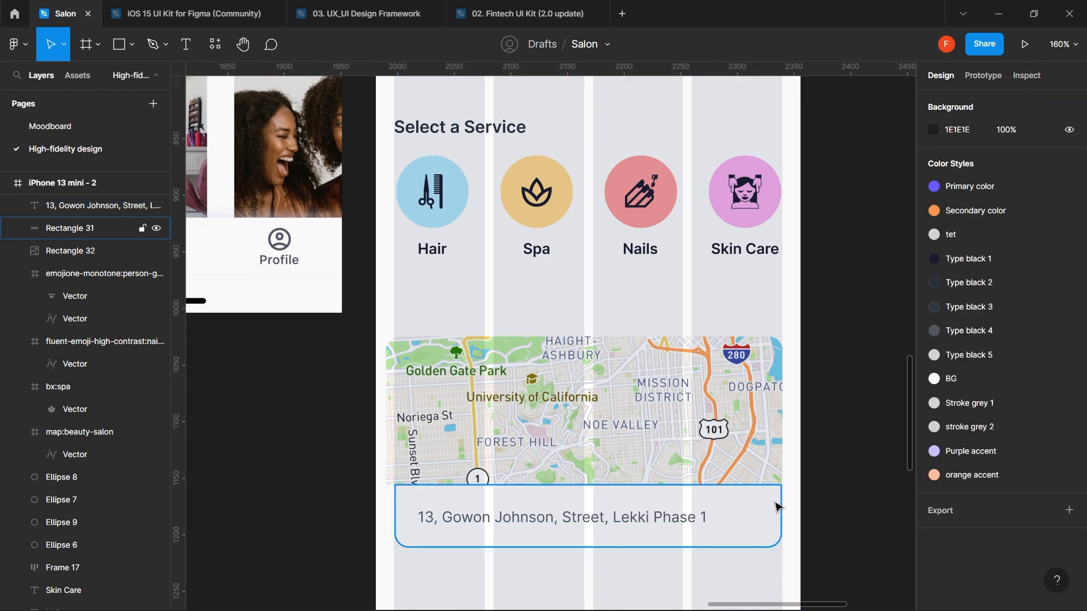
- Shrink the address bar to 40 px high and re-centre the address text in it
click(779, 506)
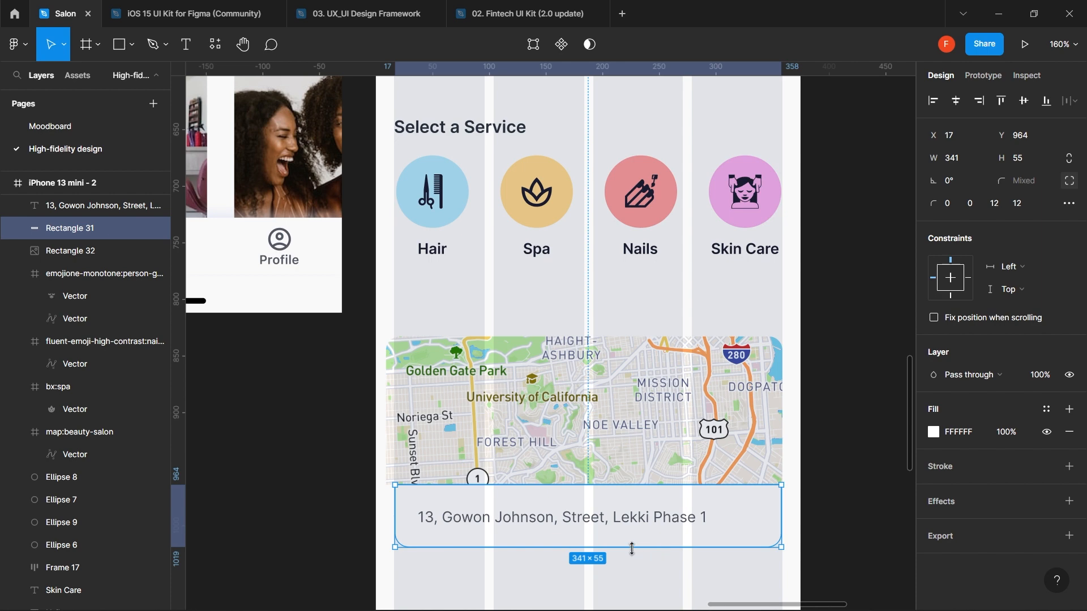
drag(632, 548, 654, 514)
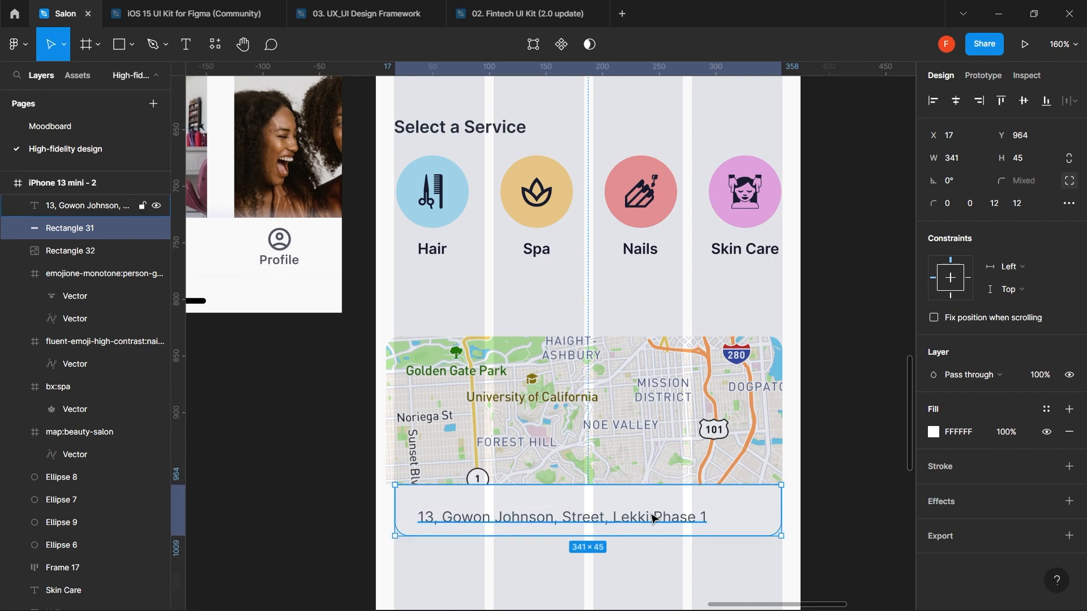
click(654, 516)
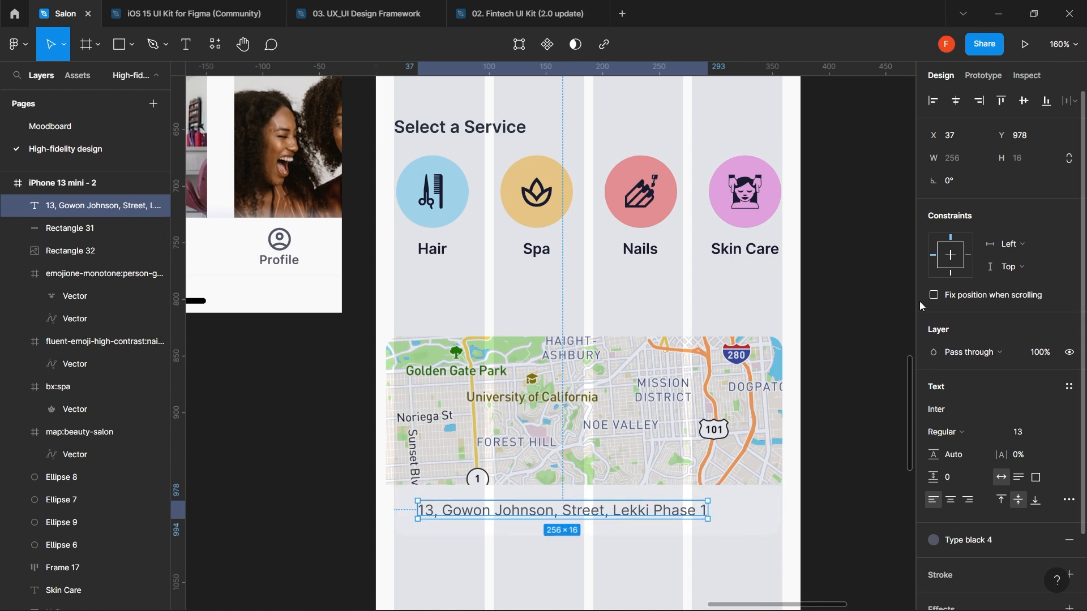
click(760, 505)
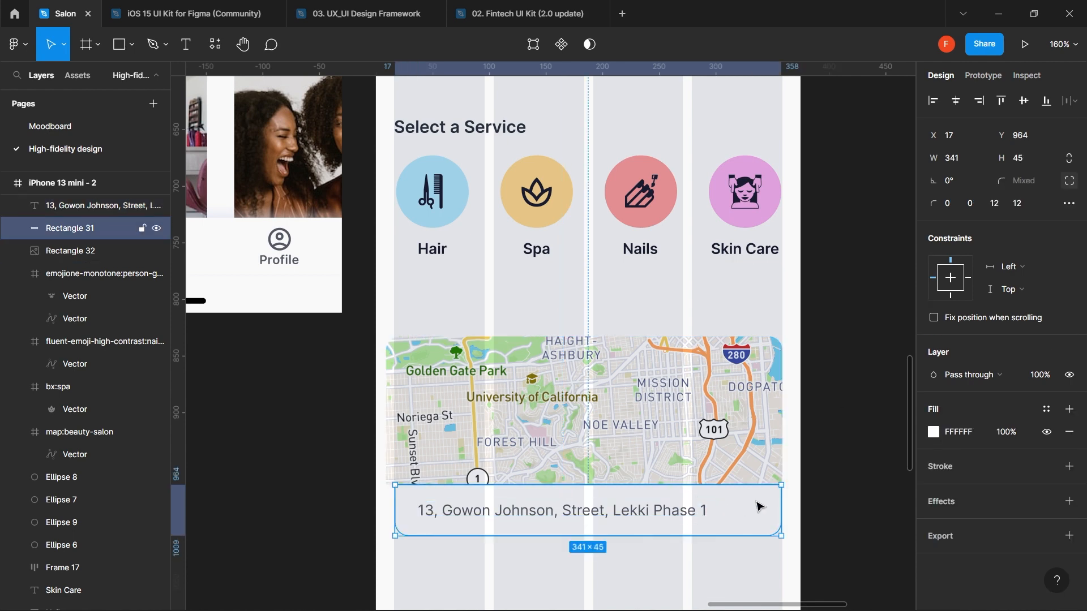
click(1031, 158)
text(0)
key(Return)
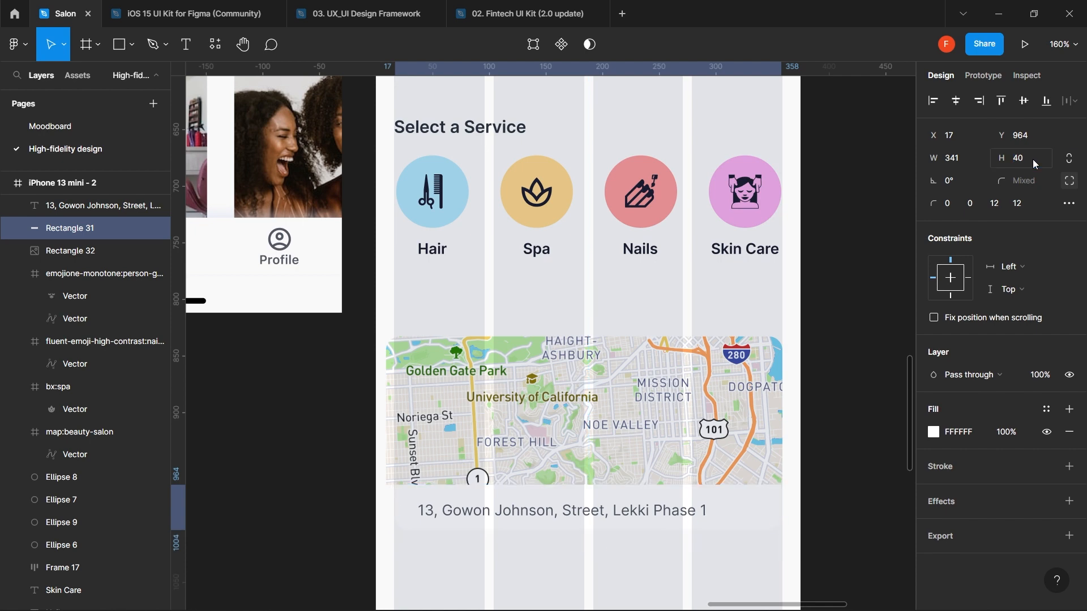
shift+click(601, 515)
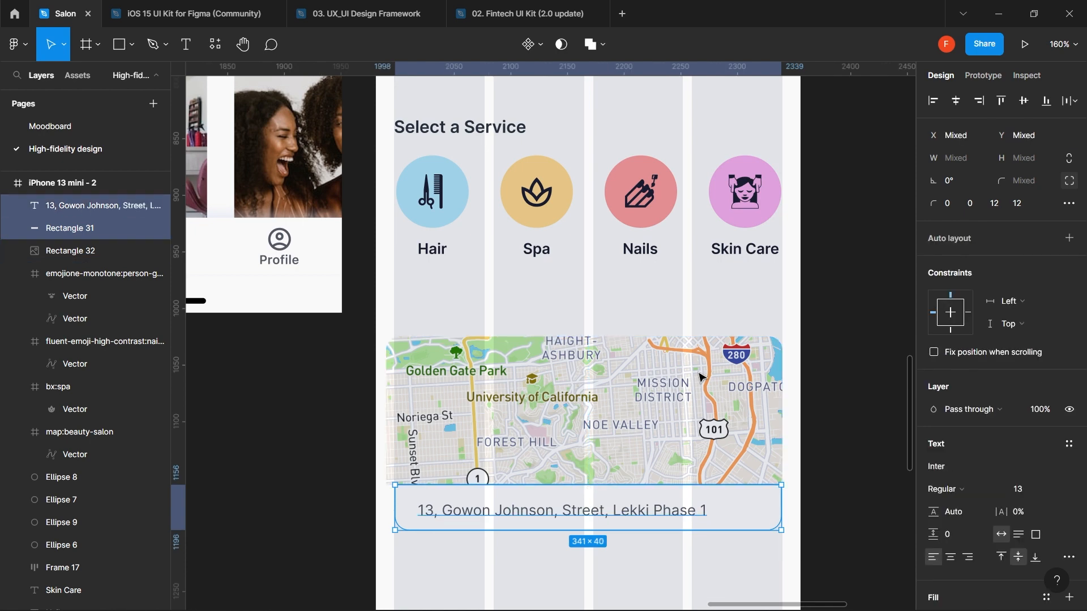
click(1026, 103)
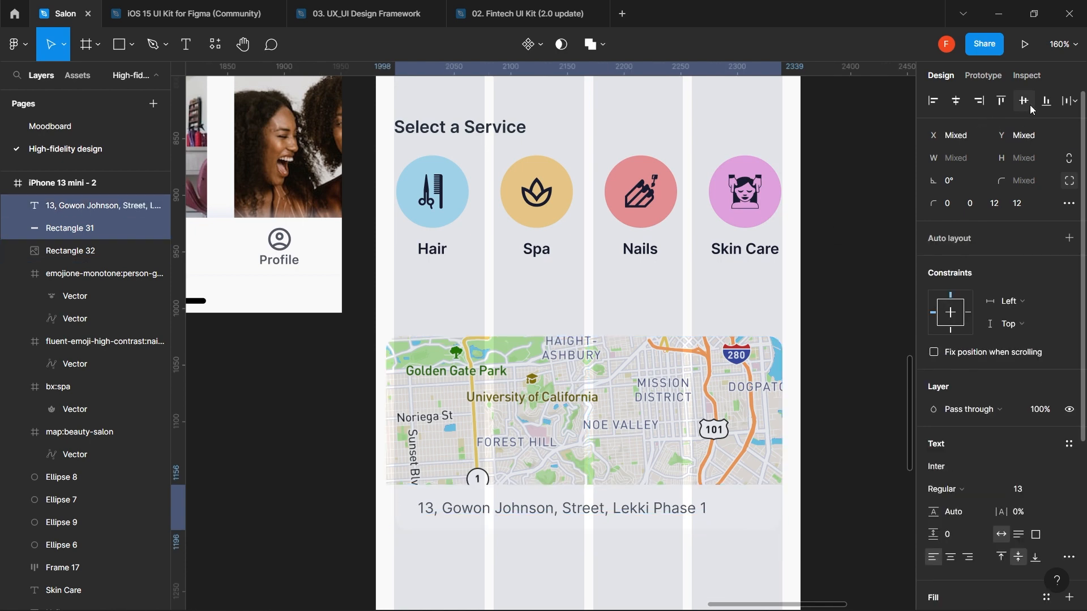
ctrl+scroll(745, 292, down, 5)
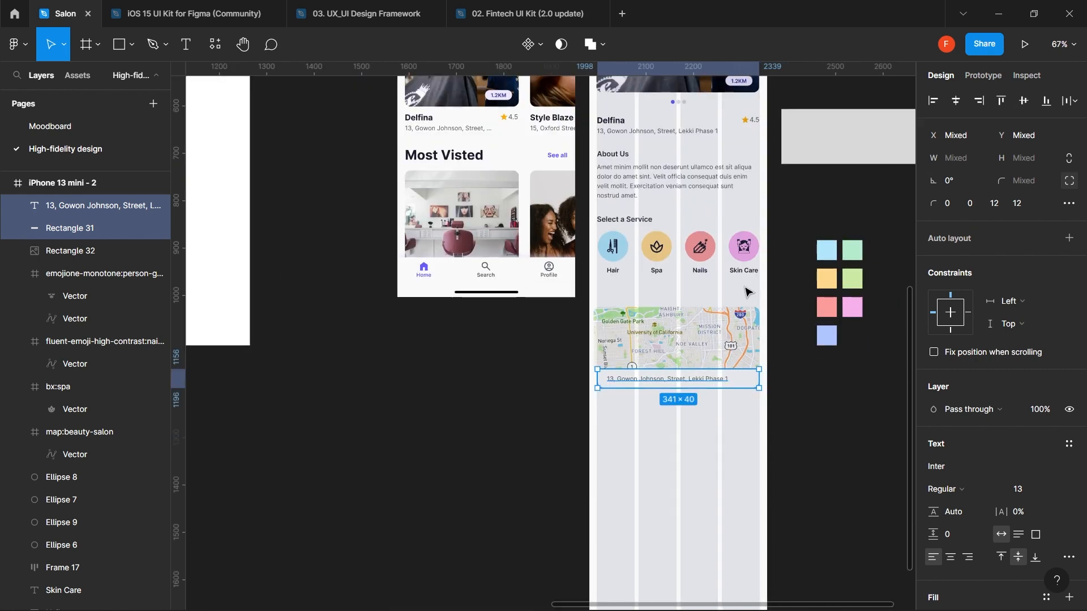
- Turn off the iPhone 13 mini - 2 frame's 4-column layout grid and deselect the frame
scroll(681, 194, up, 5)
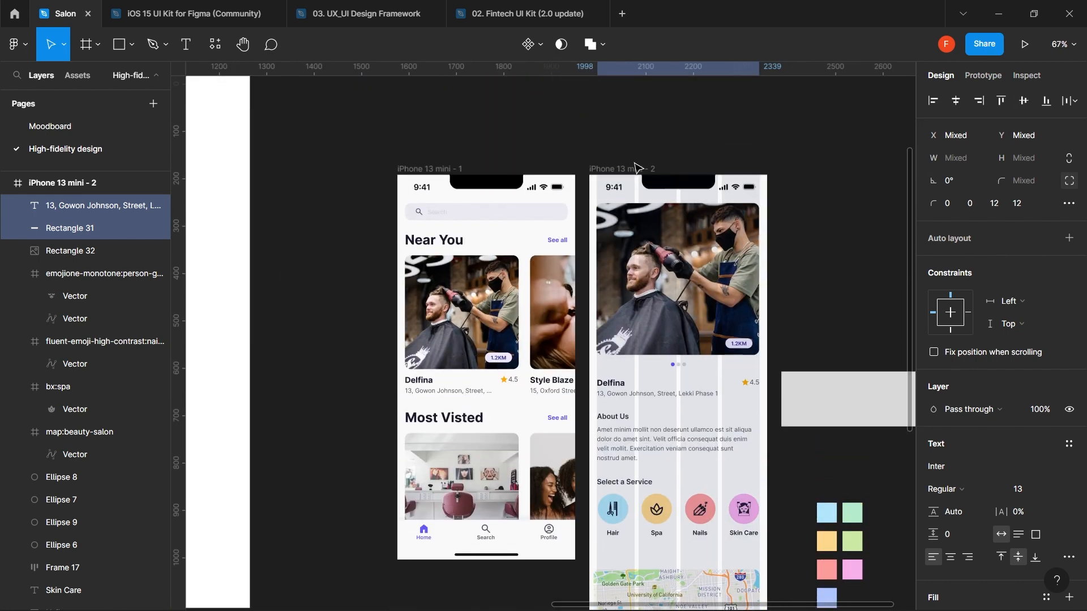
click(636, 167)
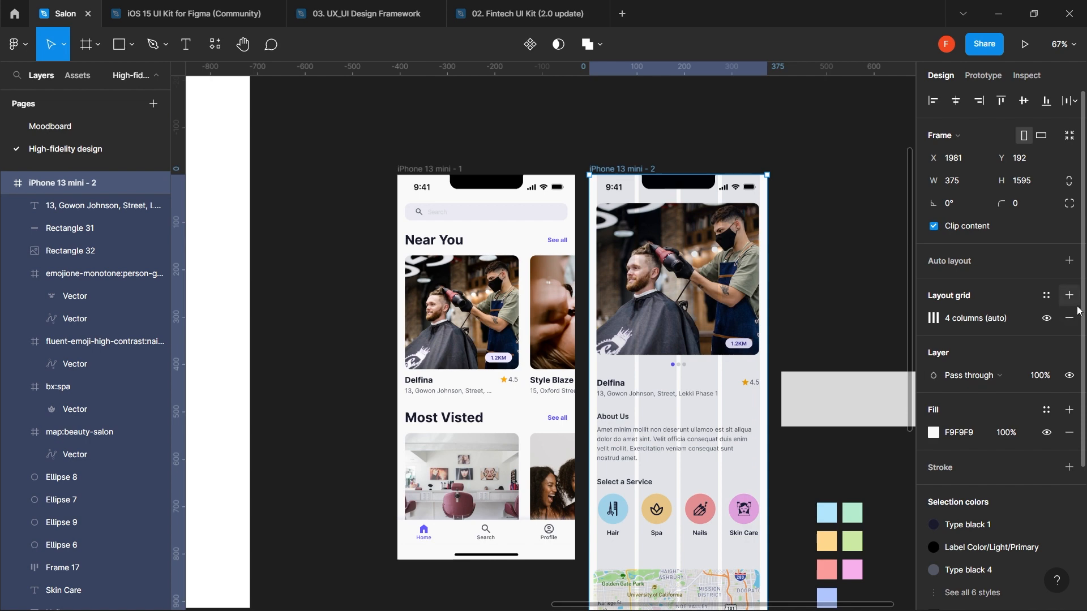
click(1047, 318)
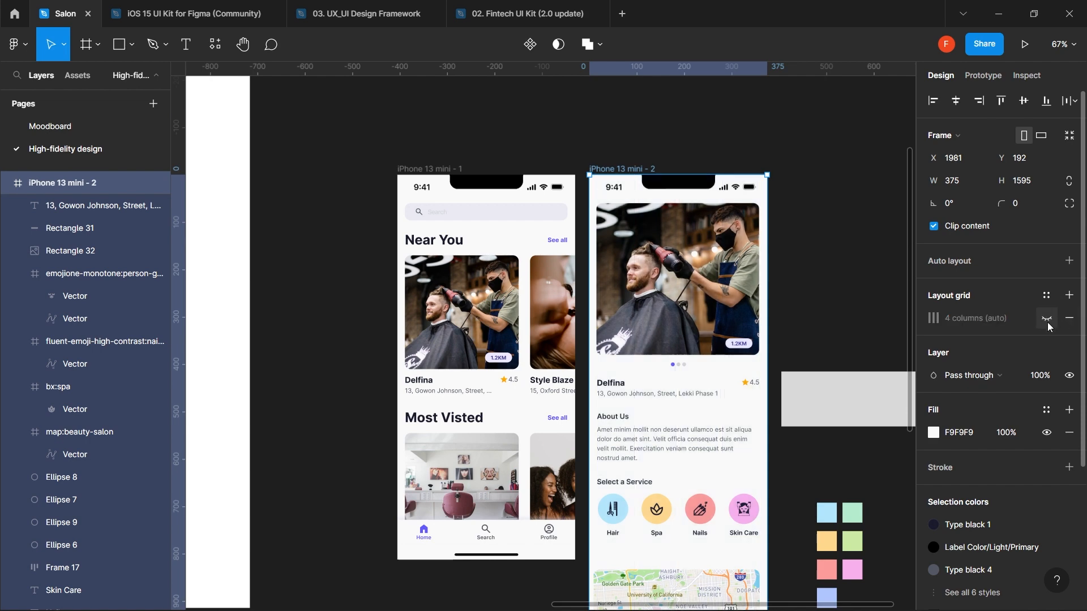
click(852, 304)
- Select the white address bar behind the address text under the map
scroll(852, 305, down, 2)
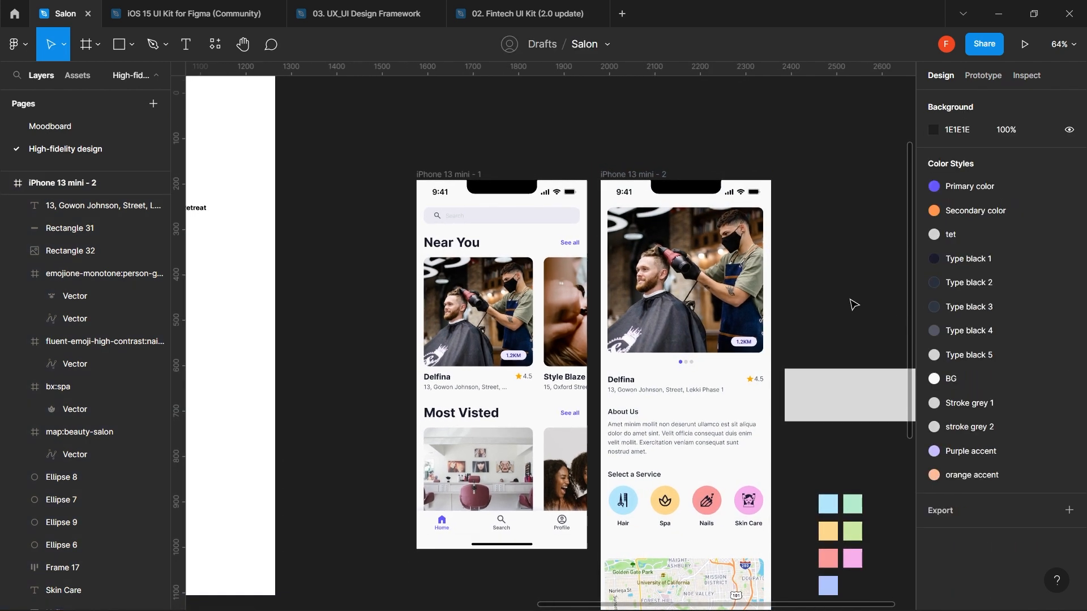
scroll(852, 304, down, 5)
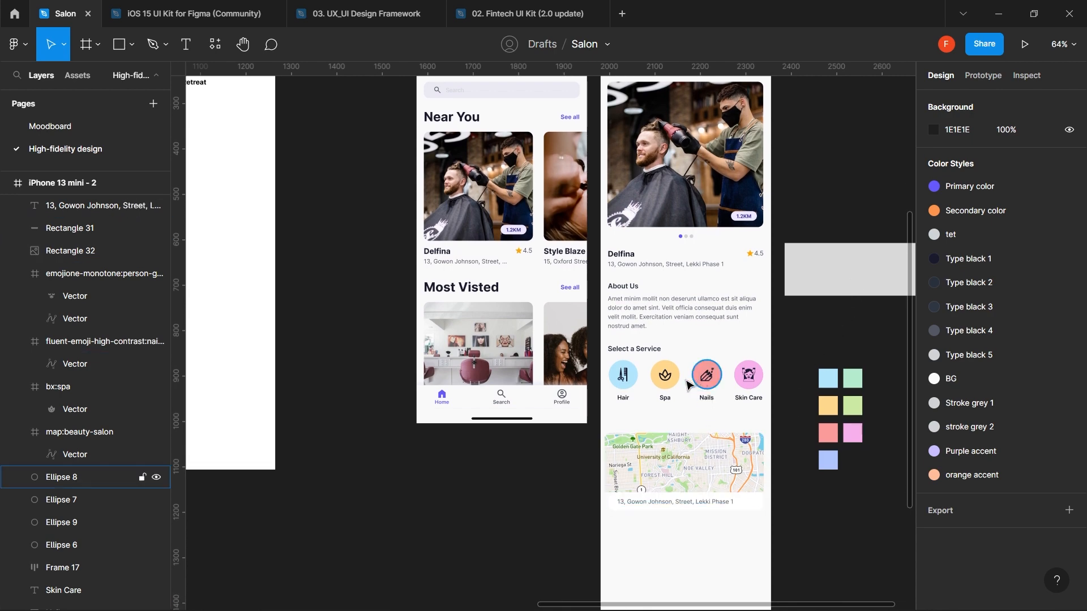
click(685, 504)
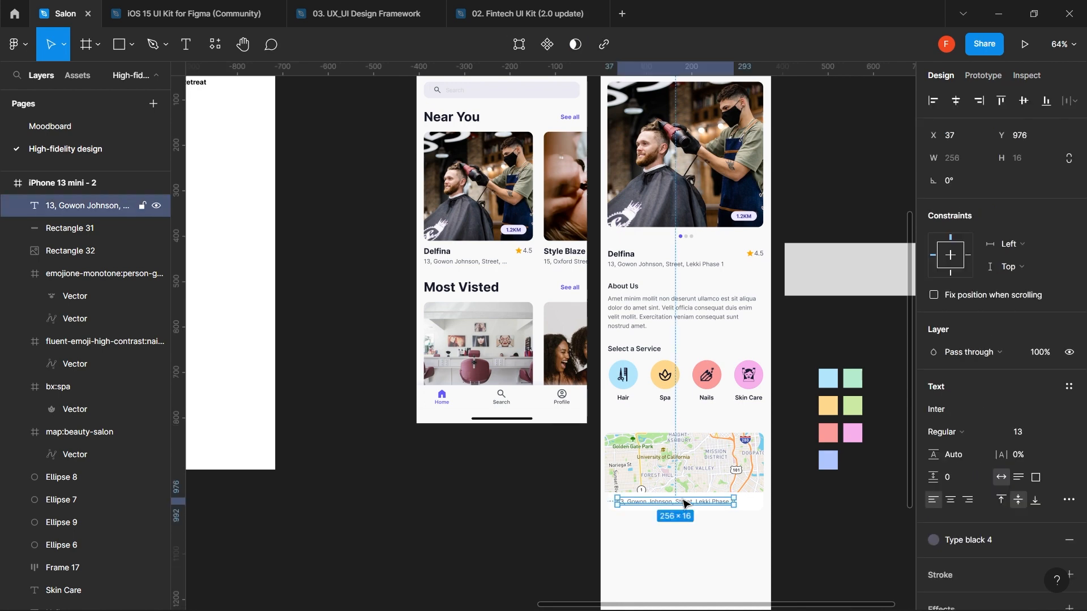
click(754, 510)
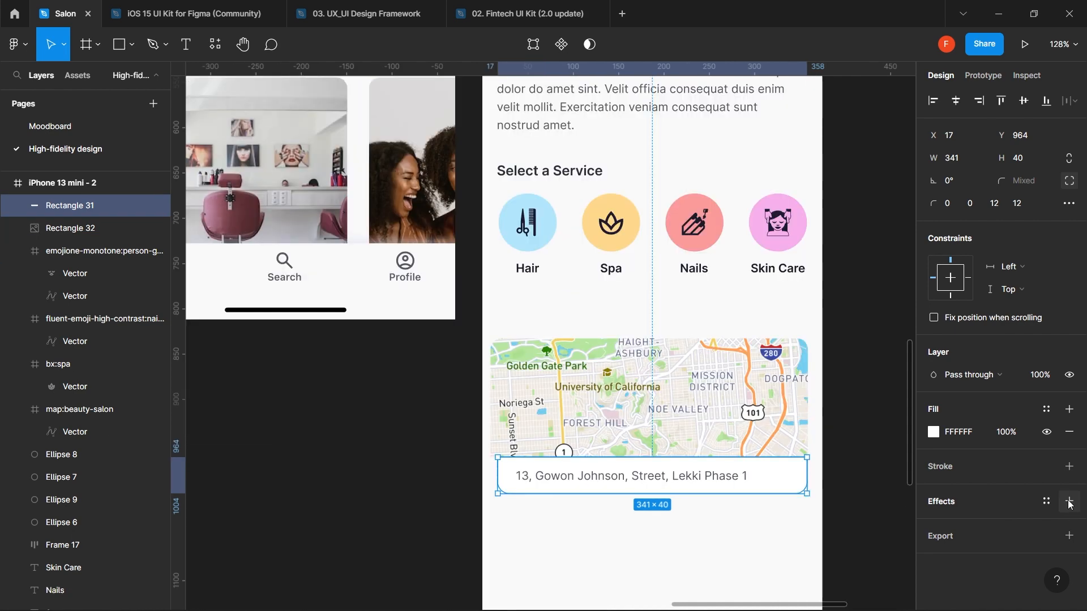
- Add a drop shadow to the address bar: colour D6DCF3, 40% opacity, blur 8
click(1069, 501)
click(934, 524)
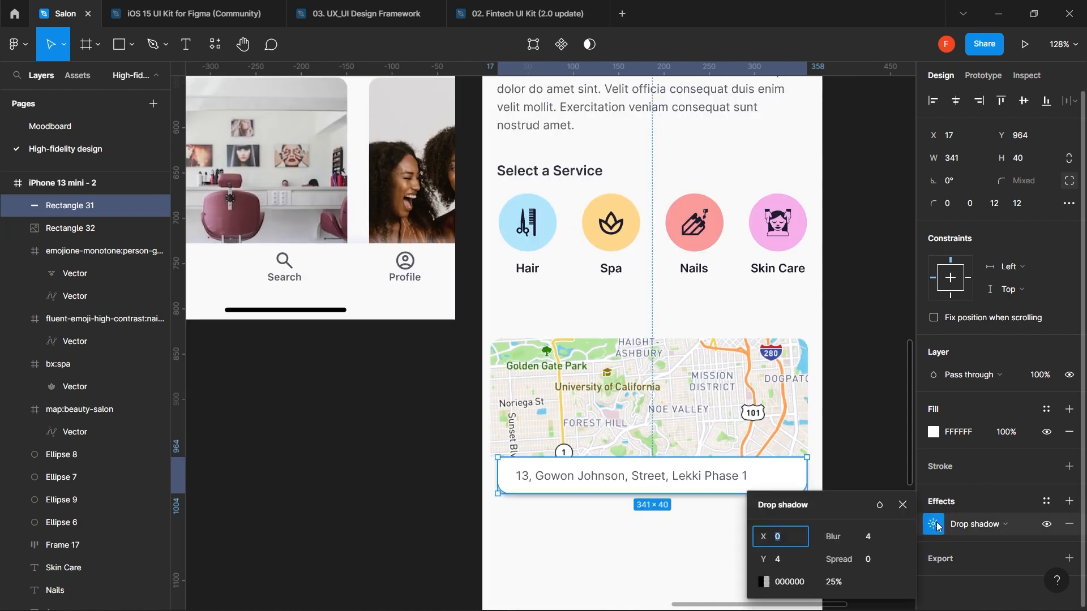
click(790, 582)
text(D6DCF3)
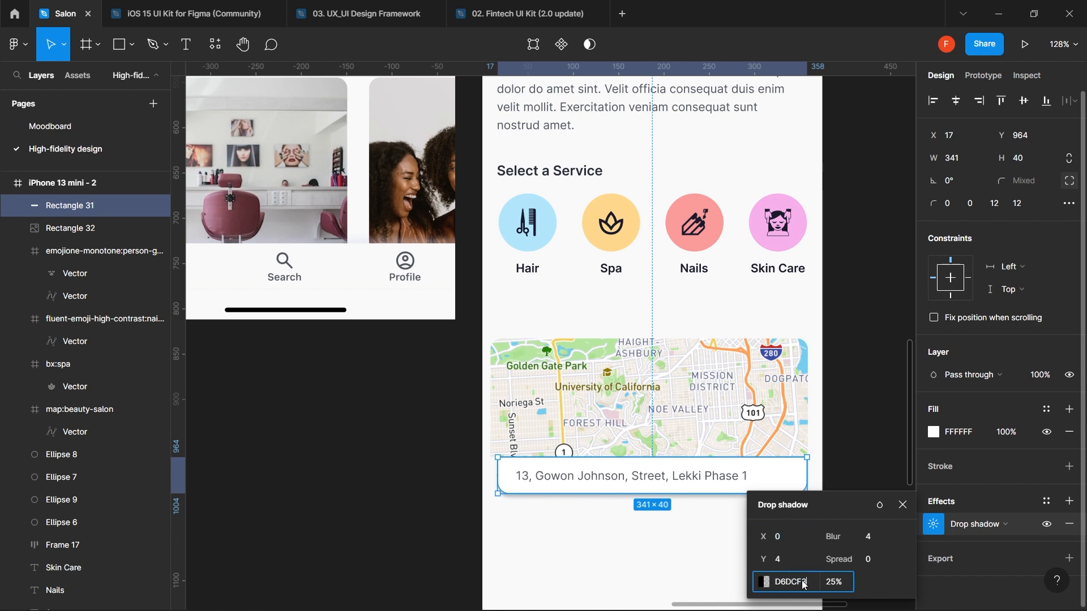
click(841, 587)
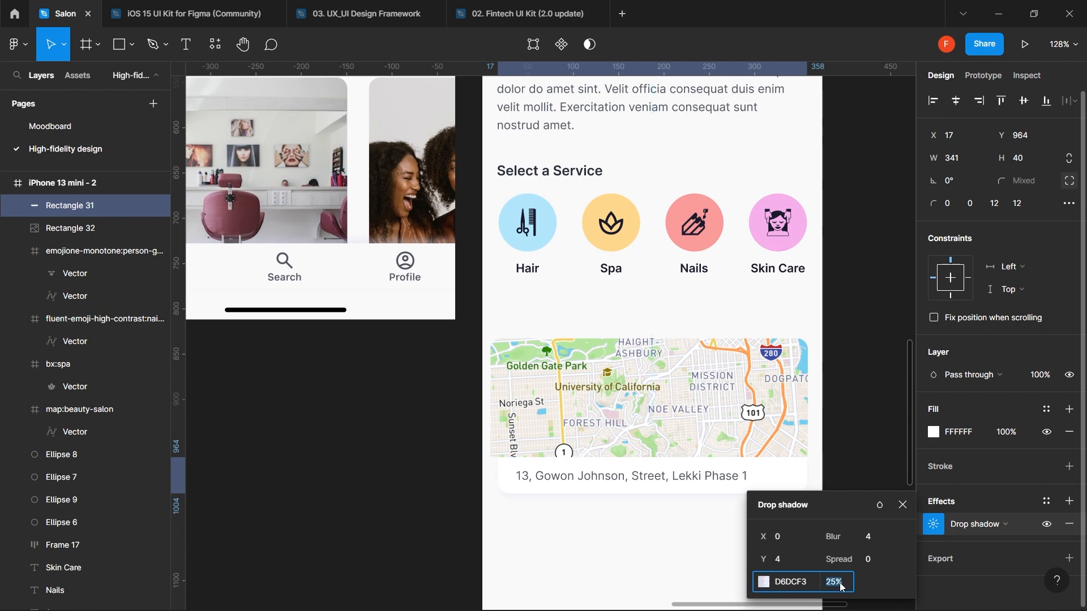
text(40)
key(Return)
click(873, 541)
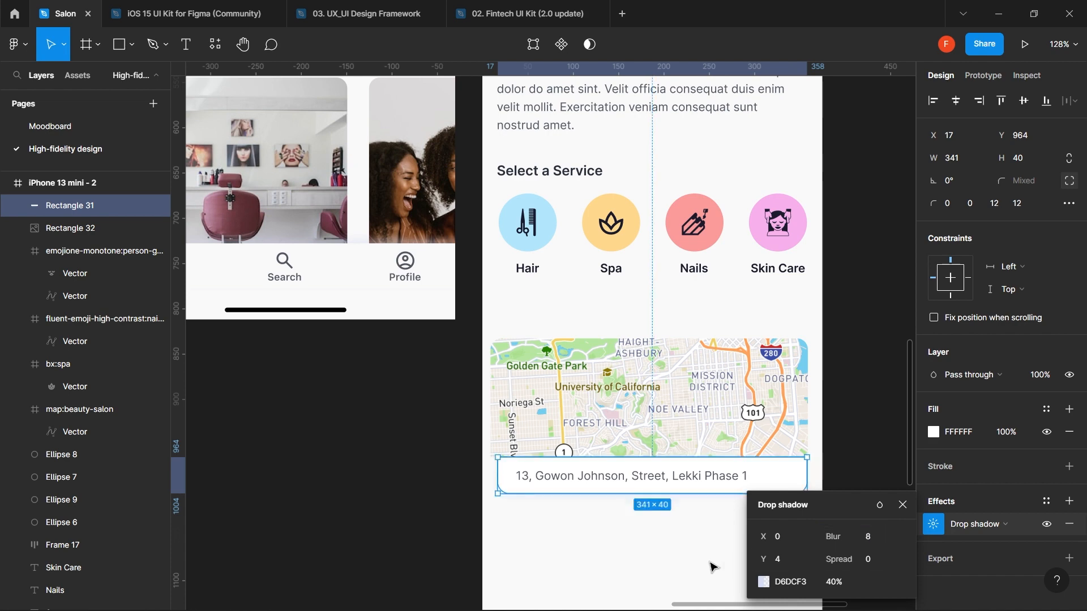
click(670, 560)
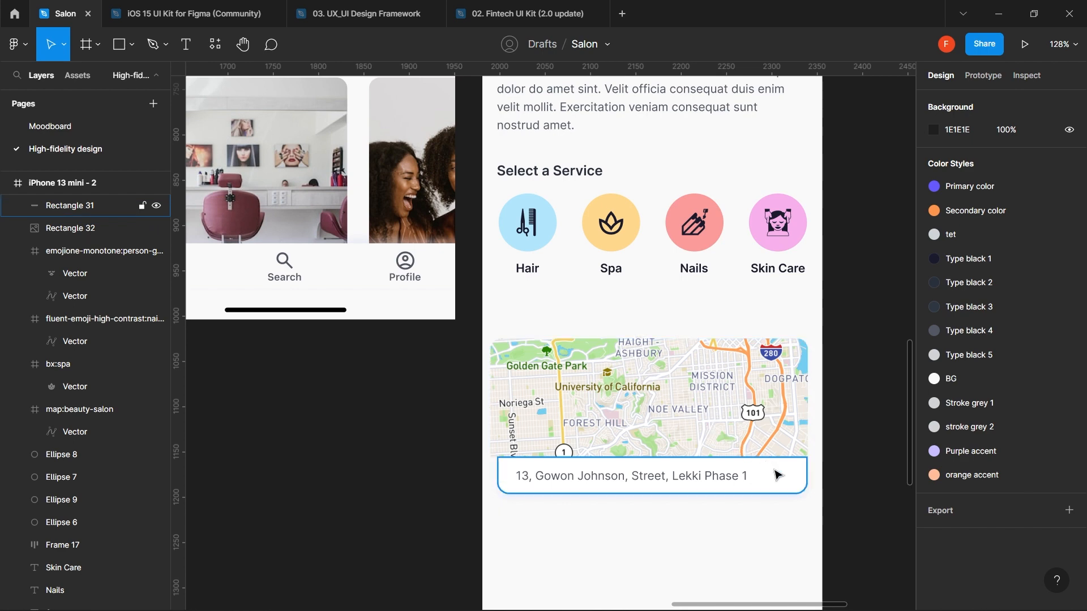
click(707, 476)
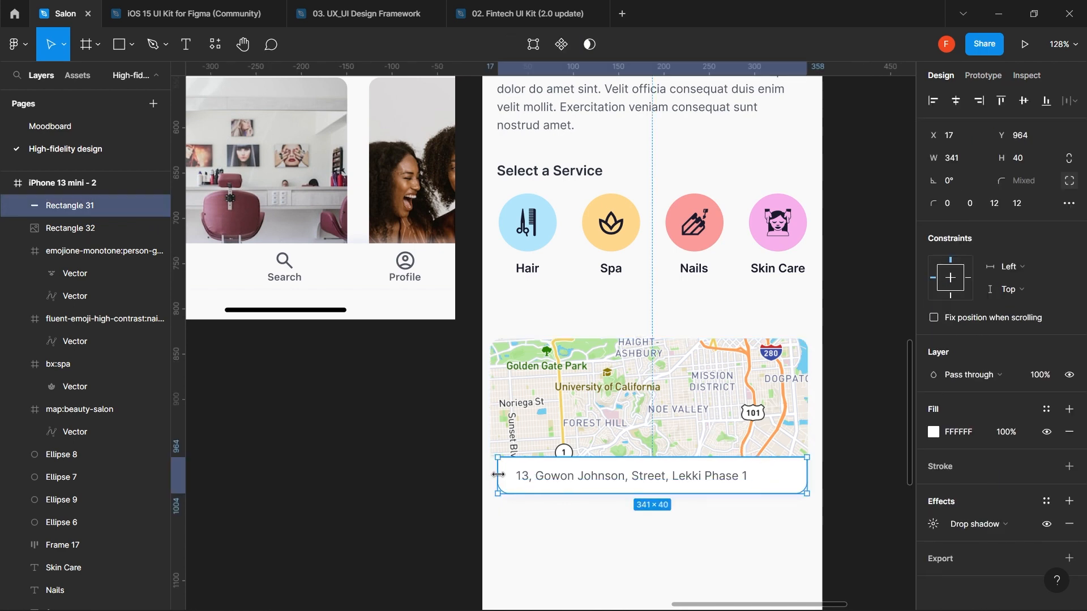
- Widen the address bar to the map's width and nudge the address text left to X 27
drag(498, 474, 492, 476)
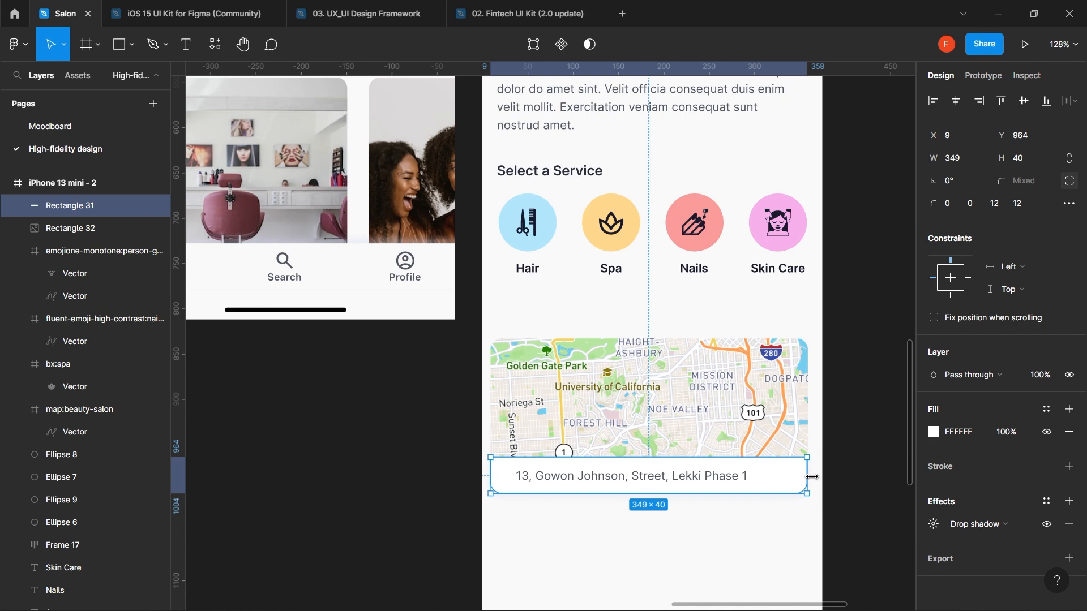
drag(813, 477, 810, 477)
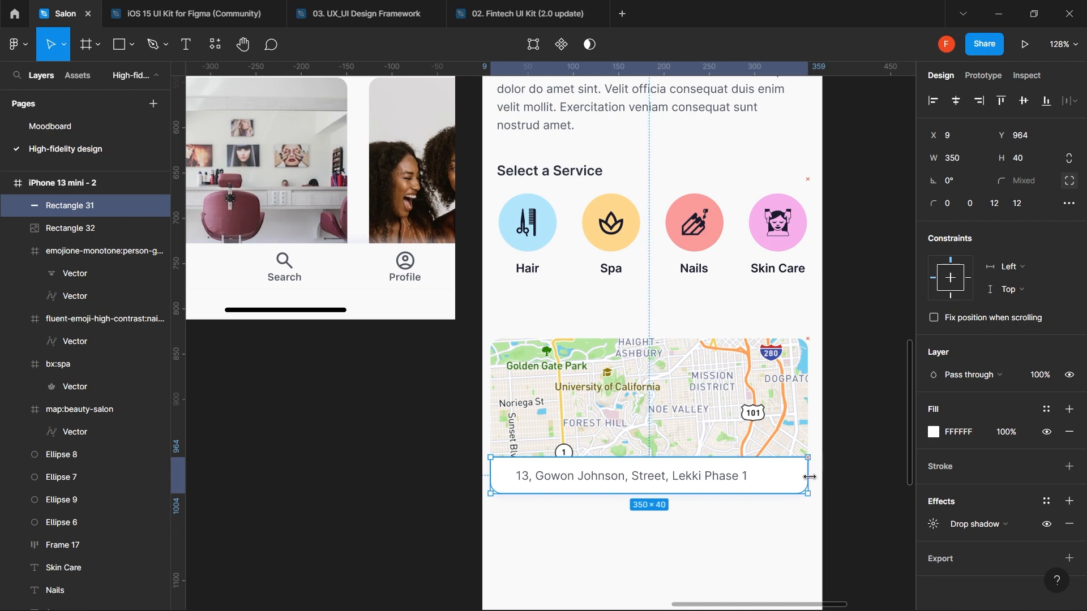
click(589, 481)
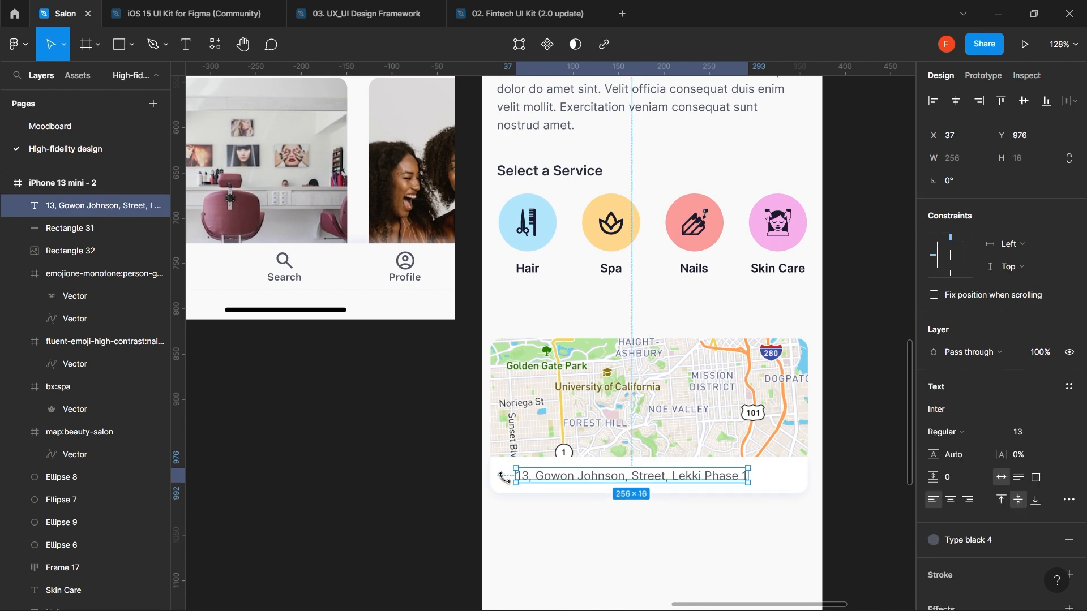
key(alt)
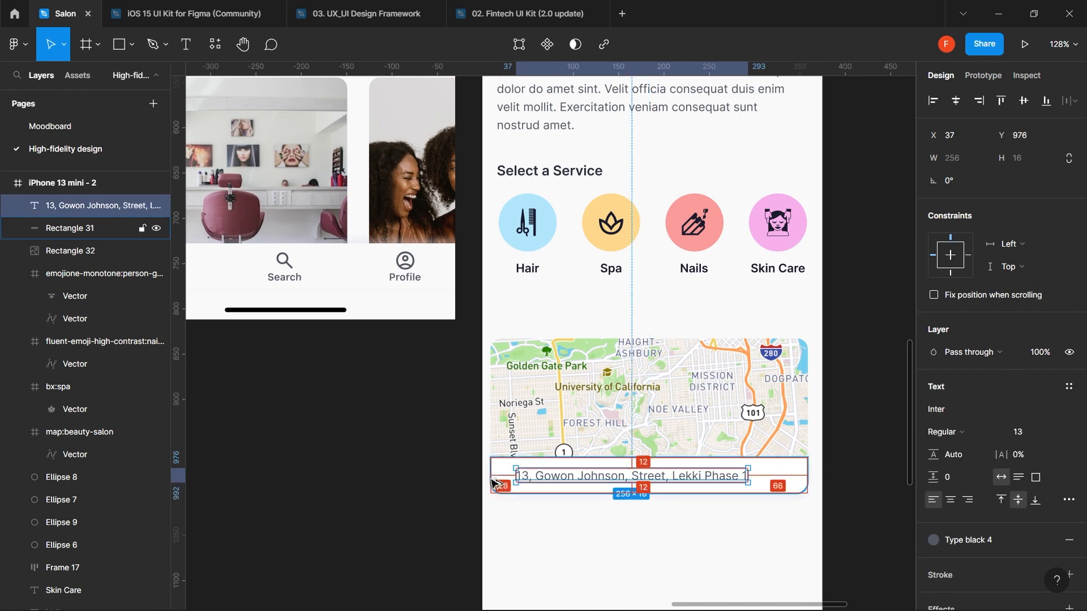
key(shift+Left)
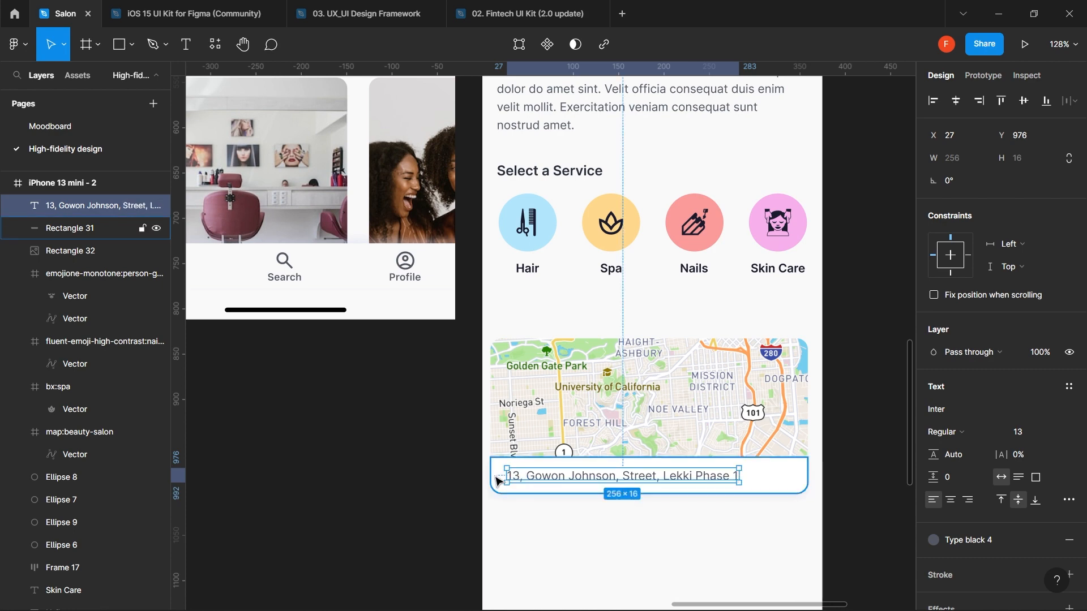
- Check the 350×171 card by selecting the map and address bar, then pick the Ellipse tool
click(592, 398)
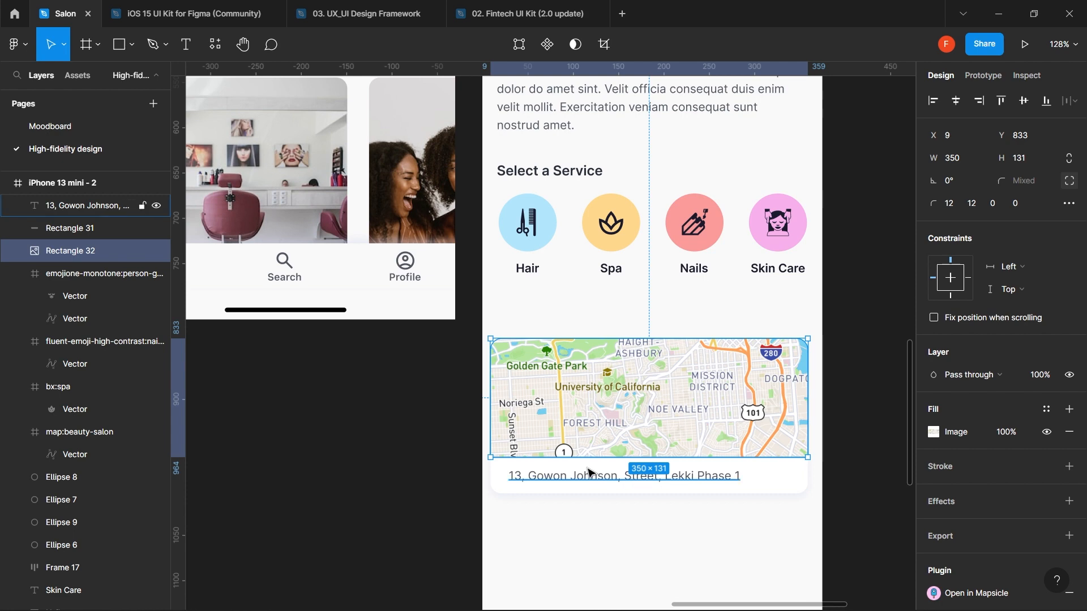
shift+click(775, 485)
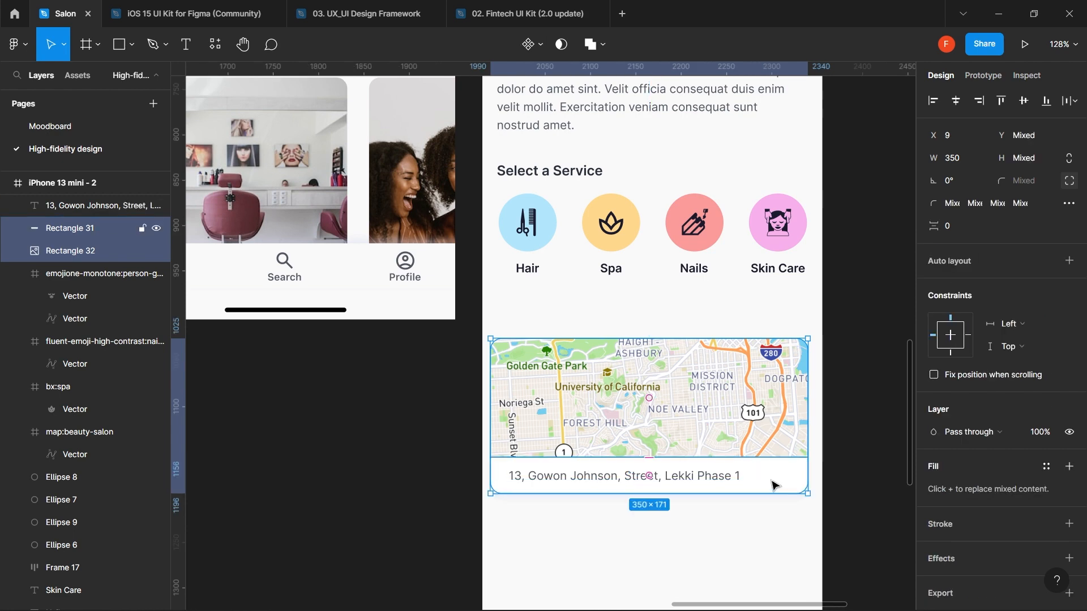
click(739, 550)
key(o)
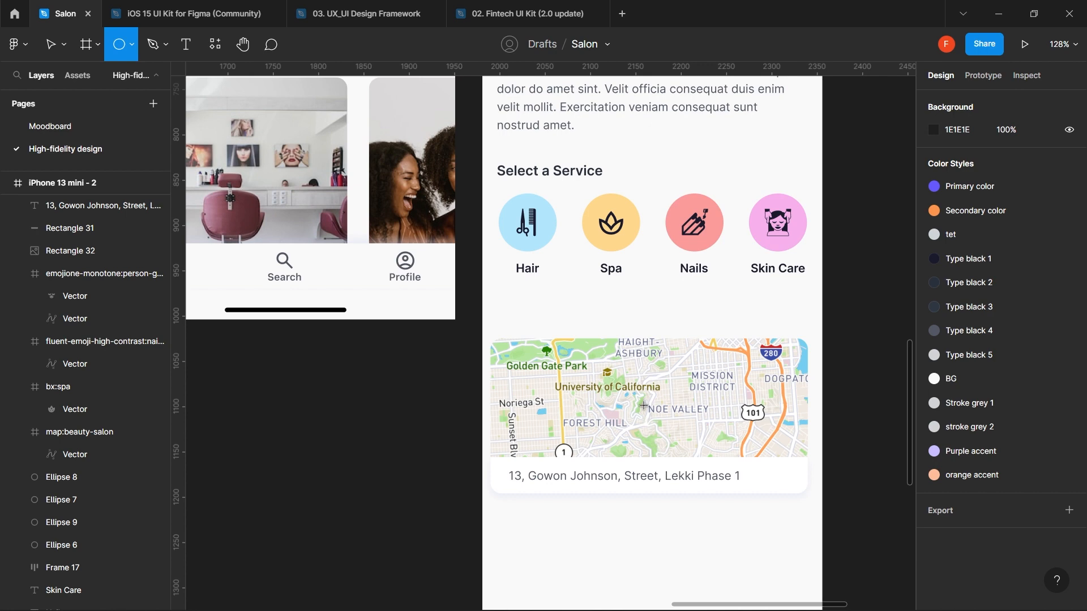
- Draw a 26×26 light-purple circle on the map as a location marker, then open Plugins
drag(642, 401, 665, 428)
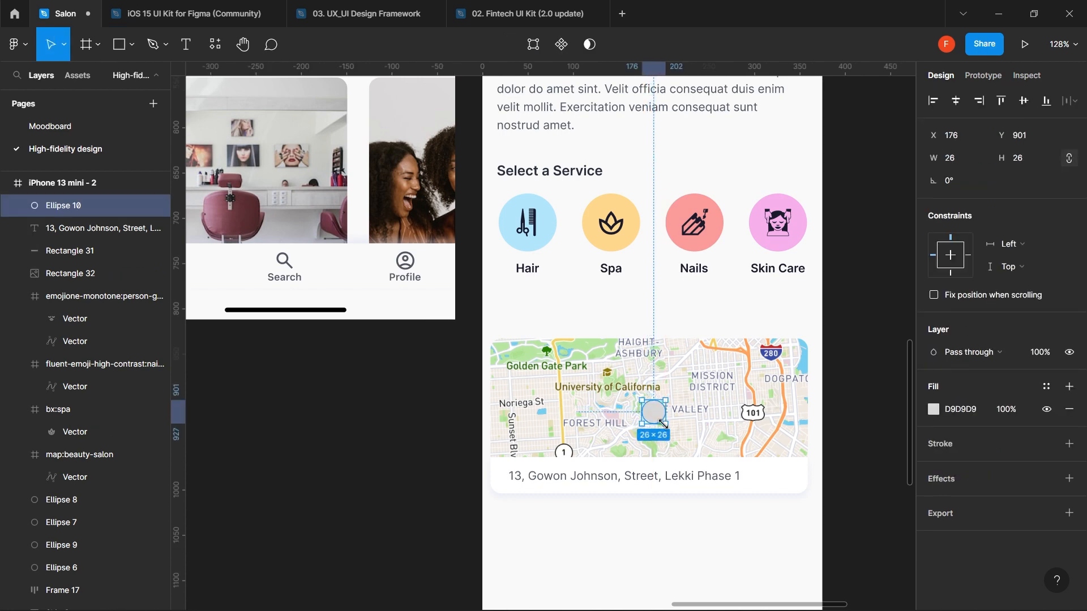
click(934, 410)
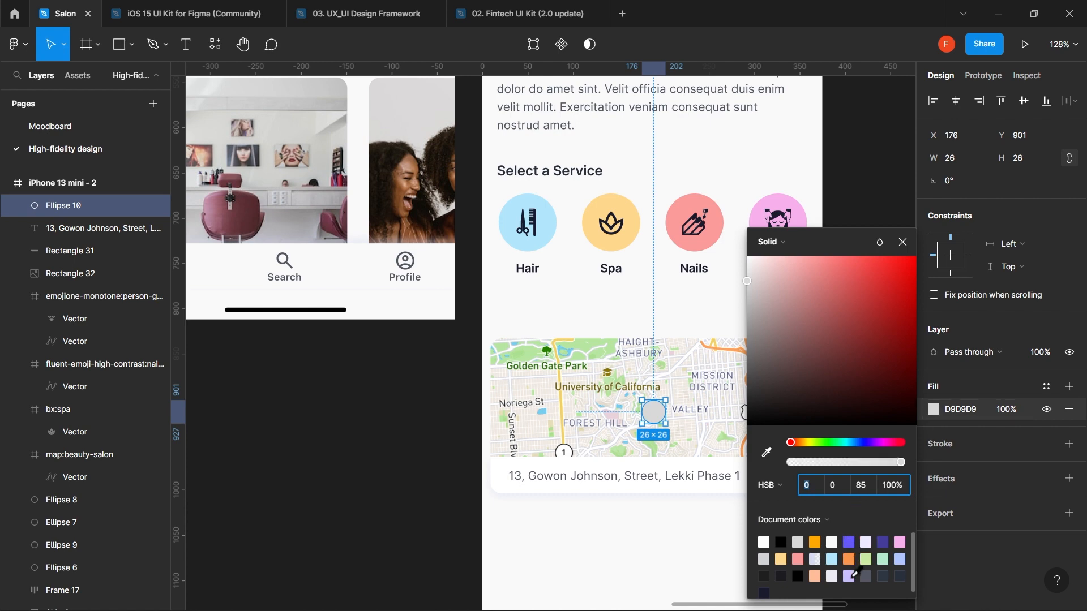
click(849, 575)
click(644, 539)
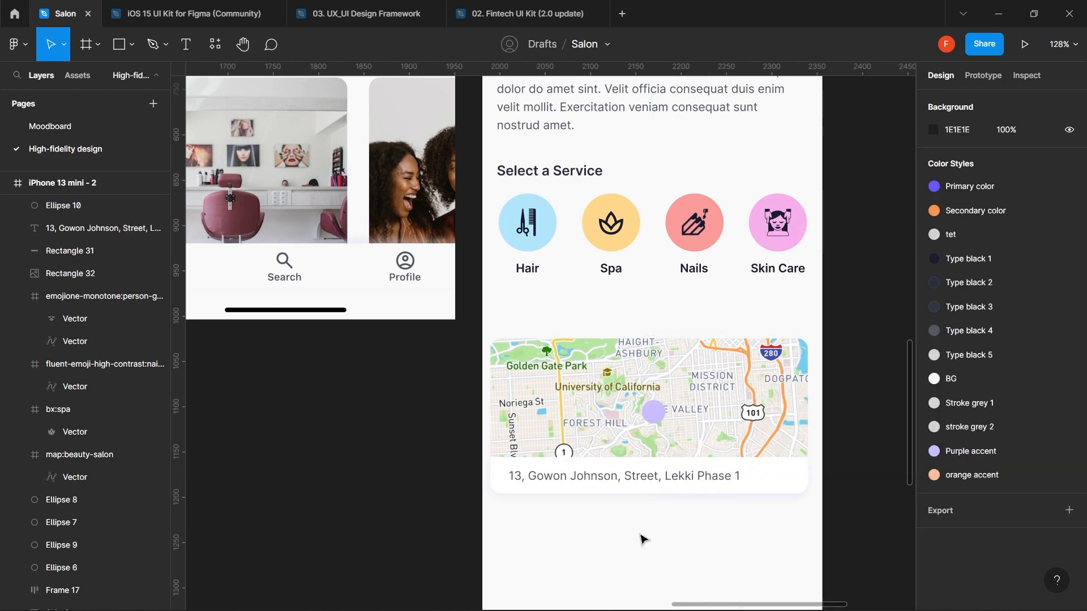
click(216, 45)
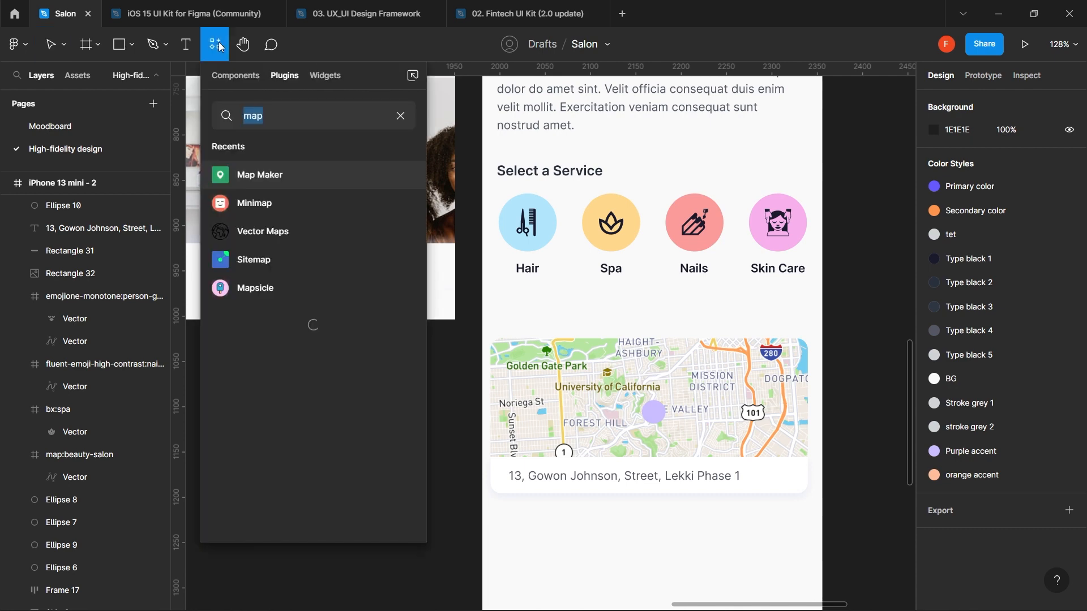
- Insert the location_on icon from Material Symbols using a 'locatio' search
click(399, 116)
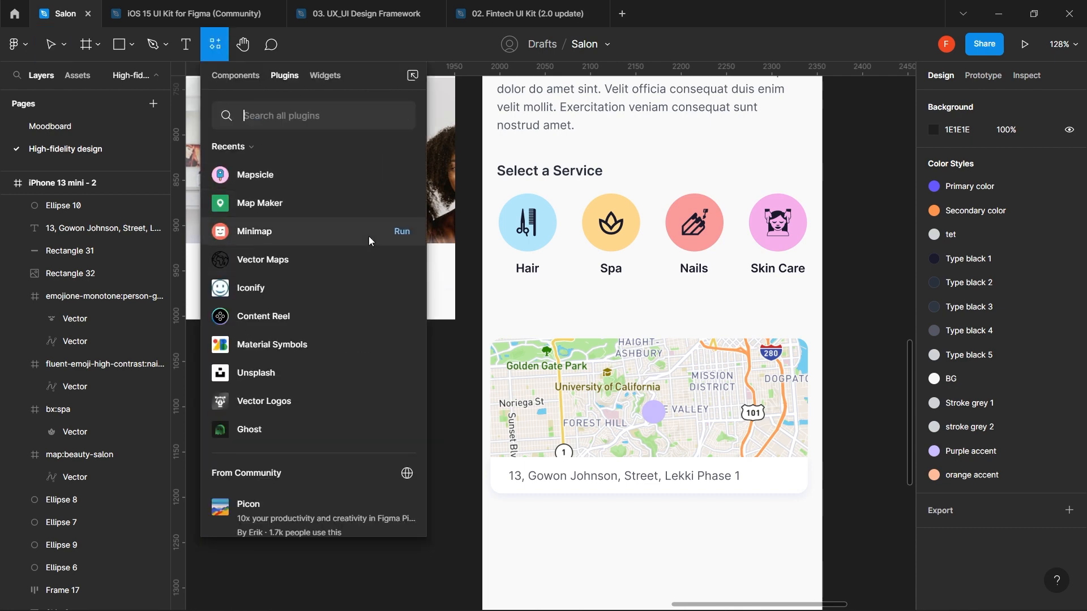
click(400, 345)
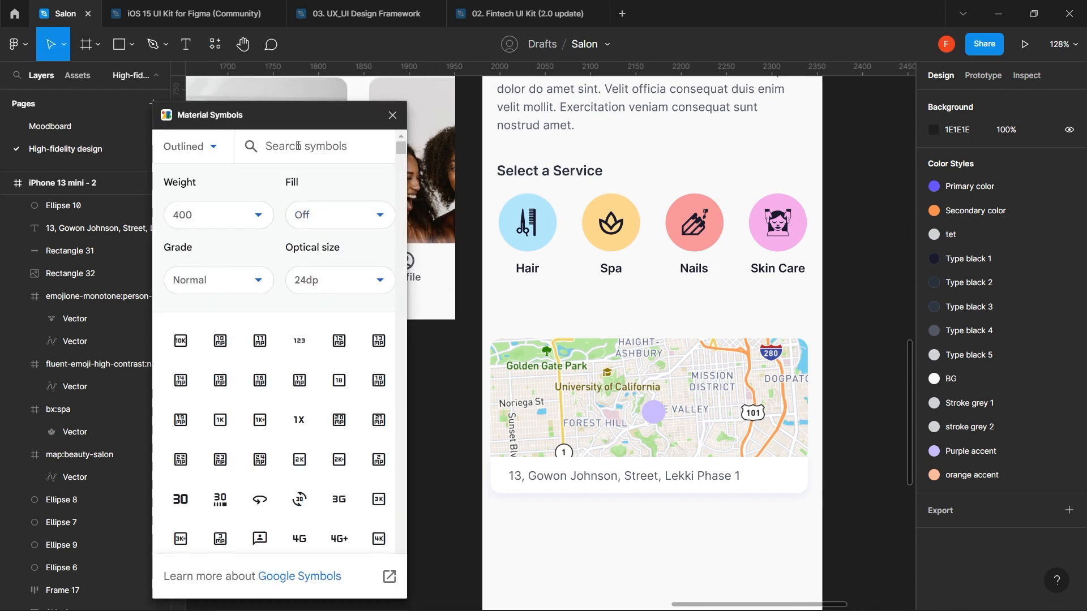
text(location)
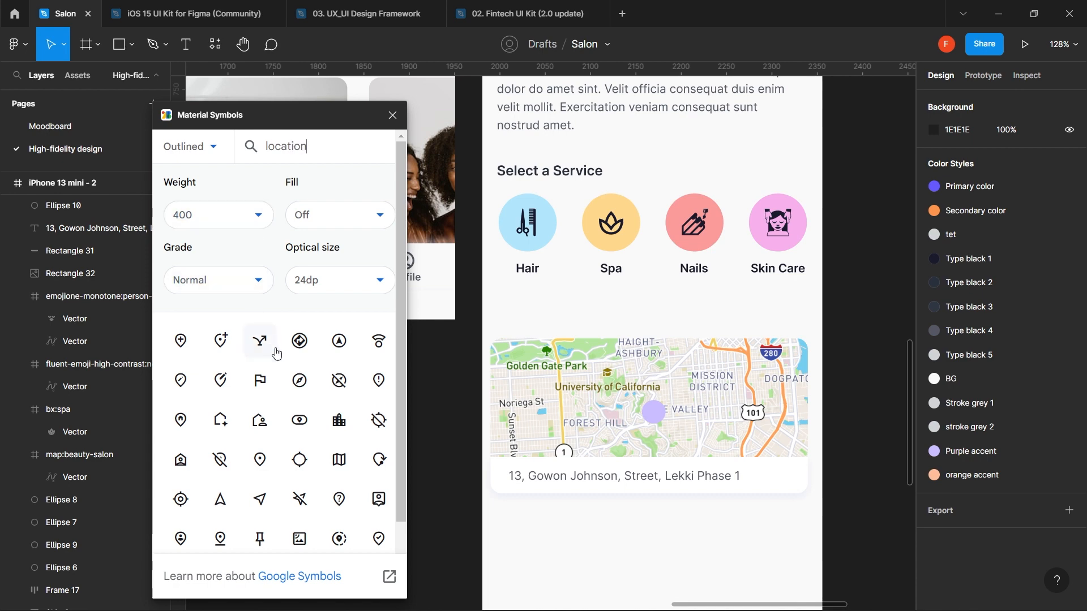
click(262, 460)
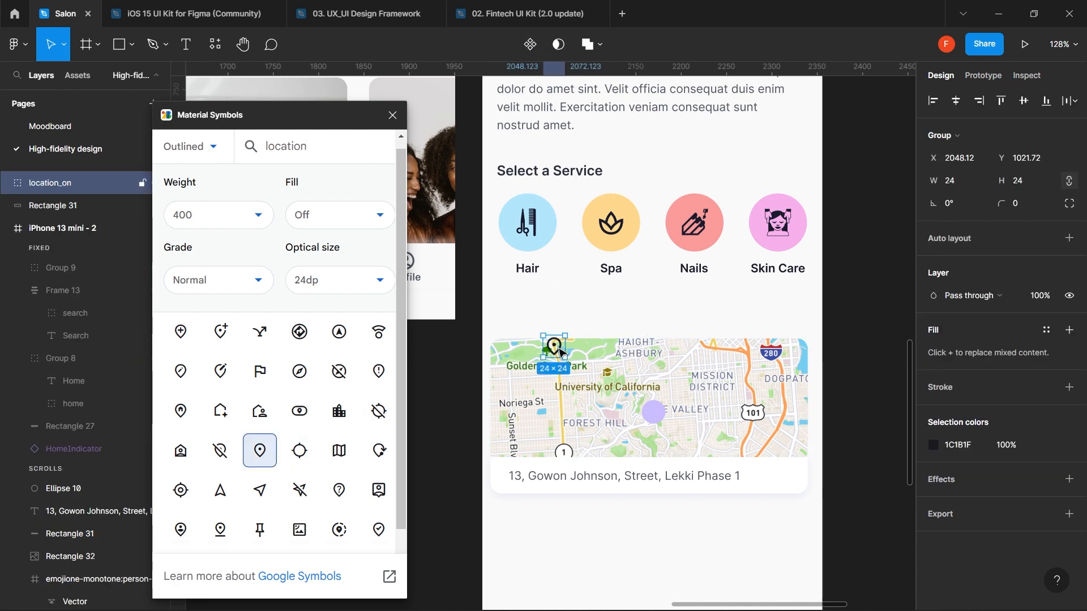
drag(559, 354, 795, 479)
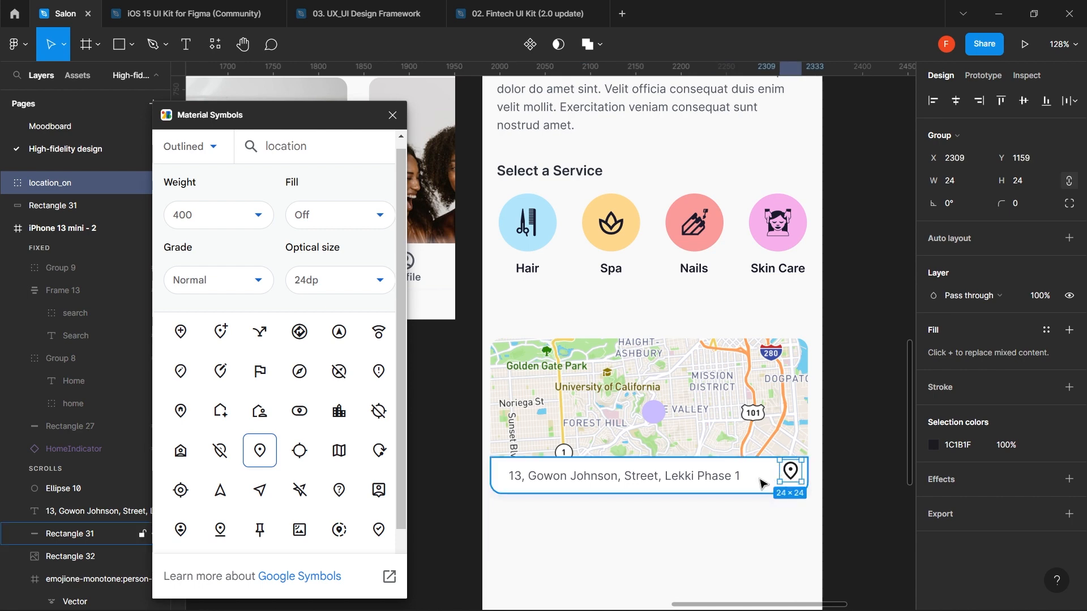
- Switch the pin to the filled style, colour it Primary color, and place it on the circle
click(333, 220)
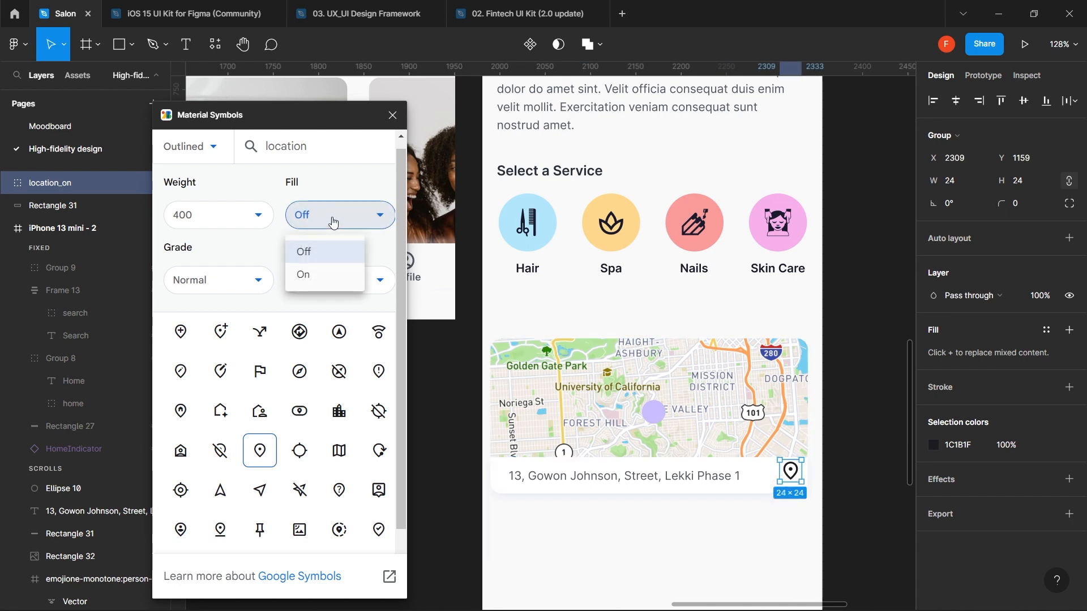
click(327, 279)
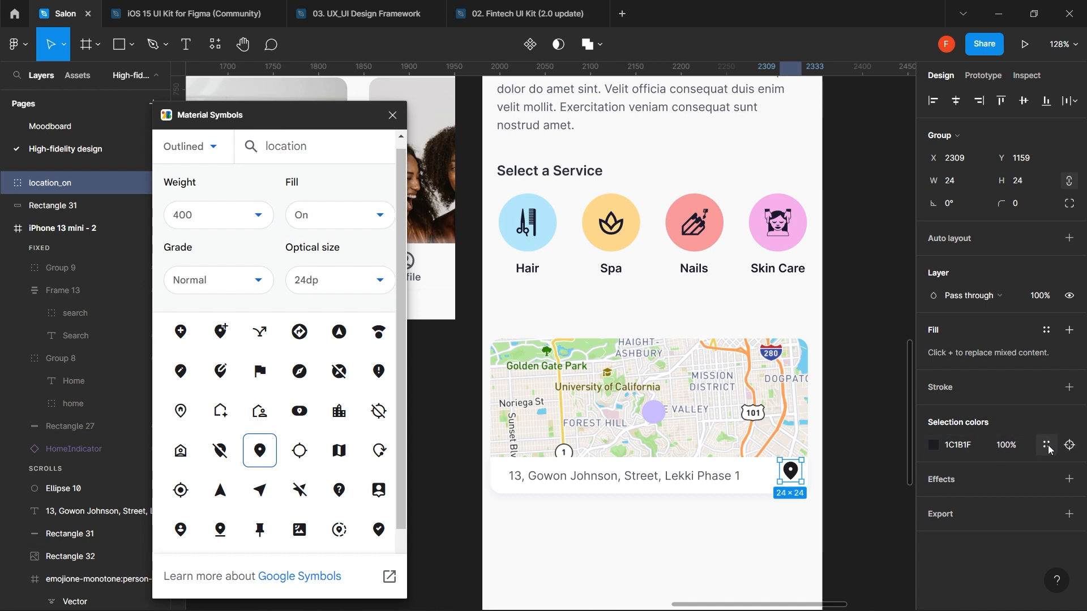
click(1048, 447)
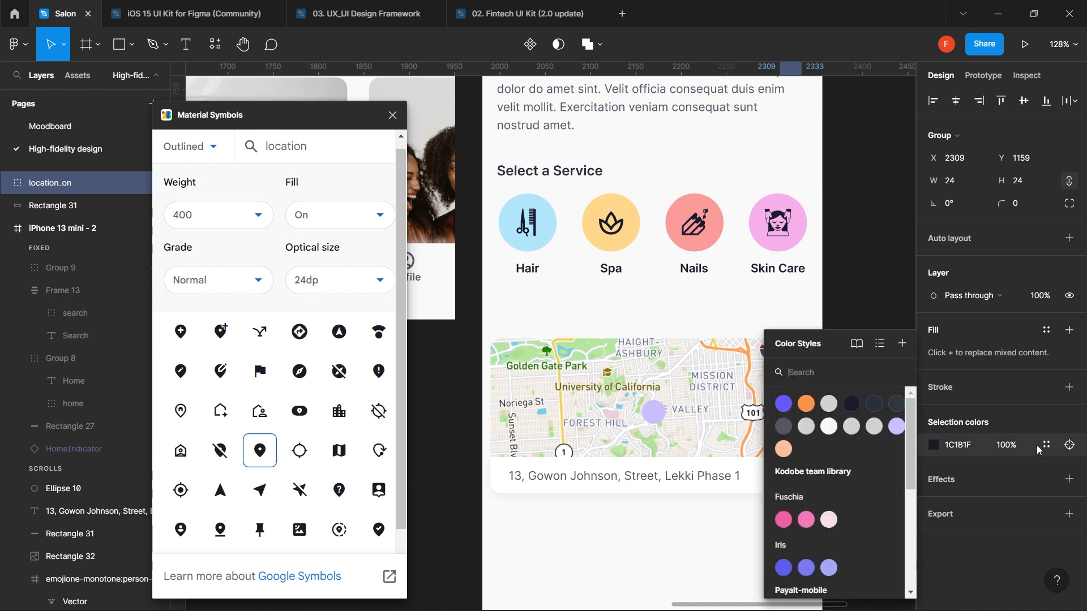
click(790, 405)
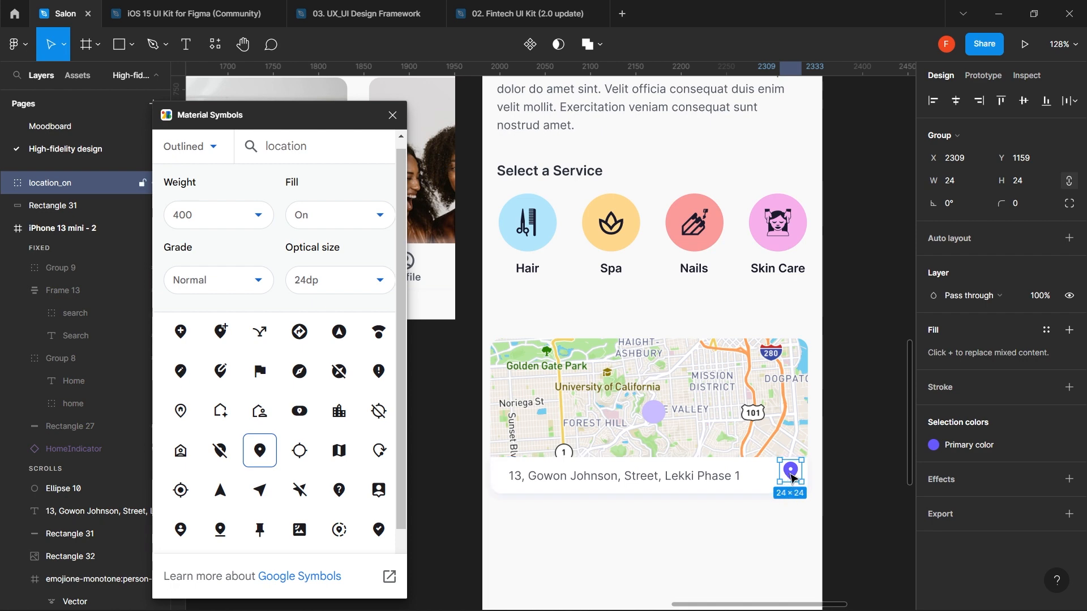
drag(792, 477, 654, 415)
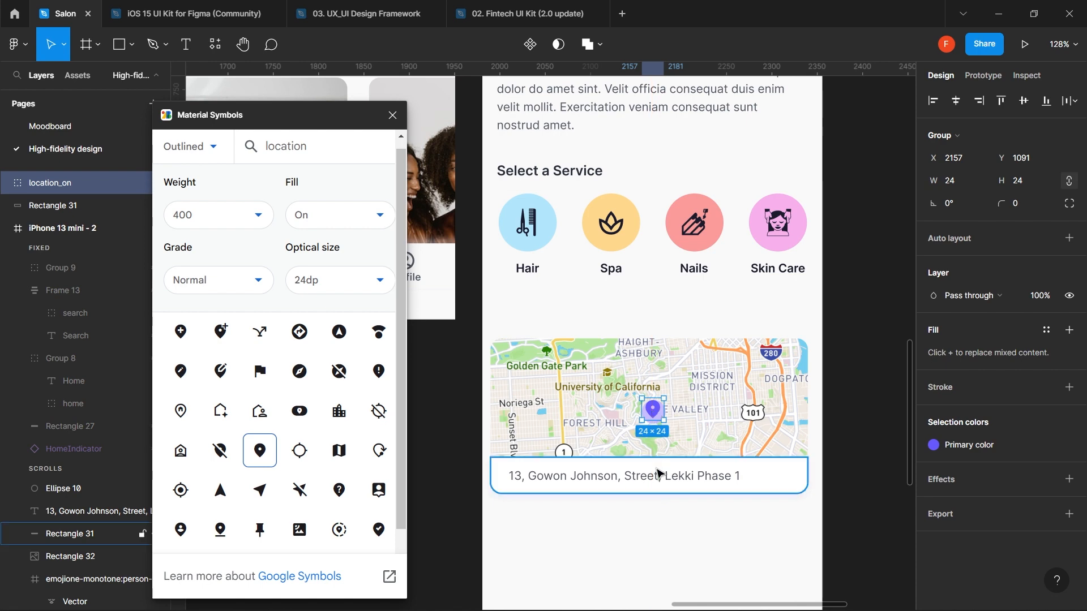
click(658, 529)
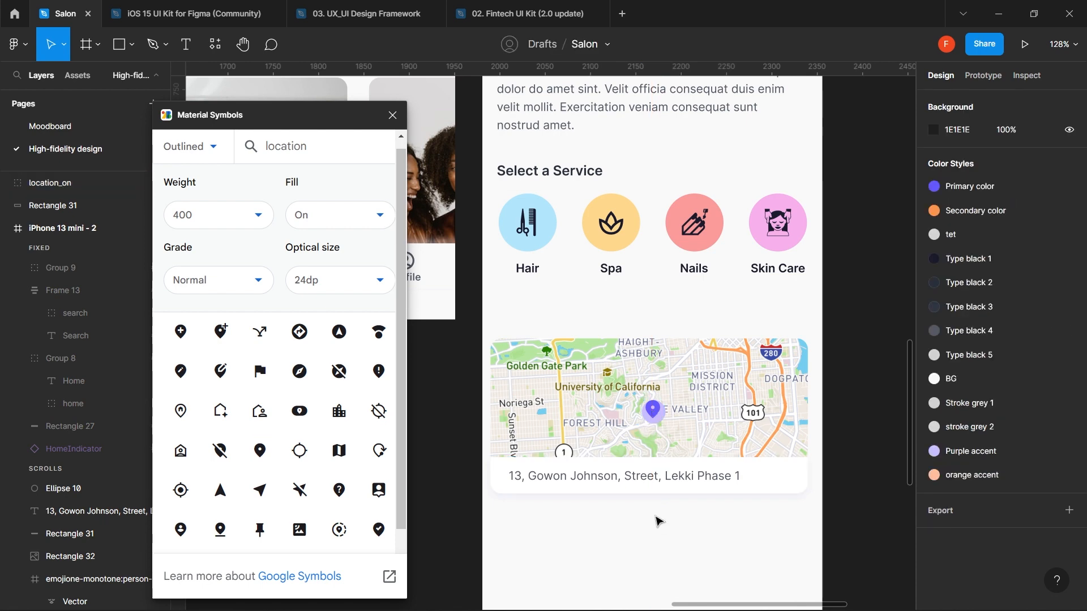
- Copy the EDE8FF colour value from the 1.2KM distance badge
scroll(651, 391, up, 8)
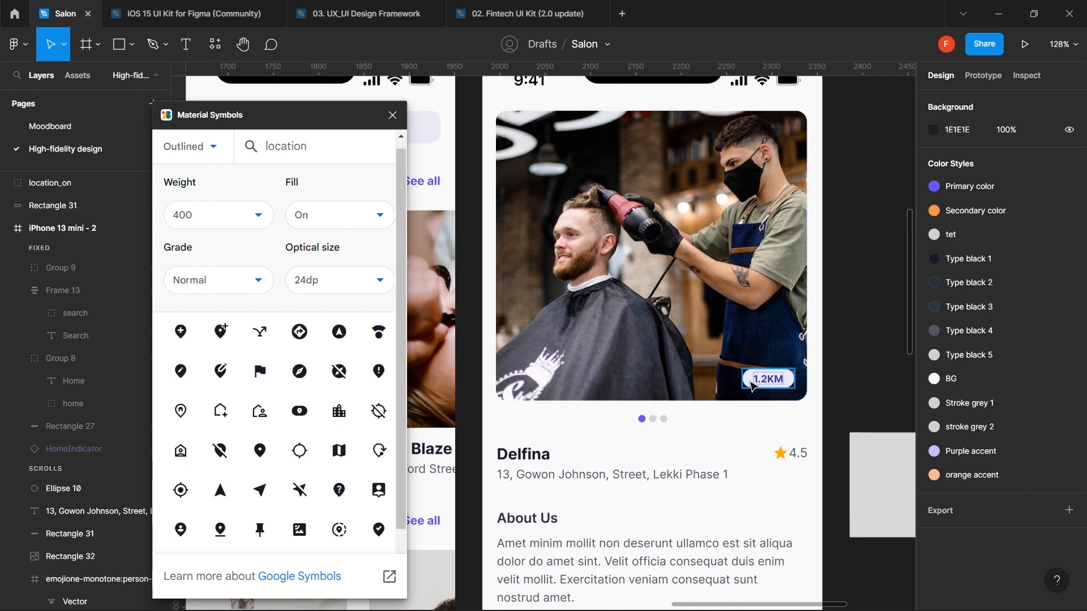
click(748, 379)
scroll(999, 561, down, 1)
scroll(999, 561, down, 3)
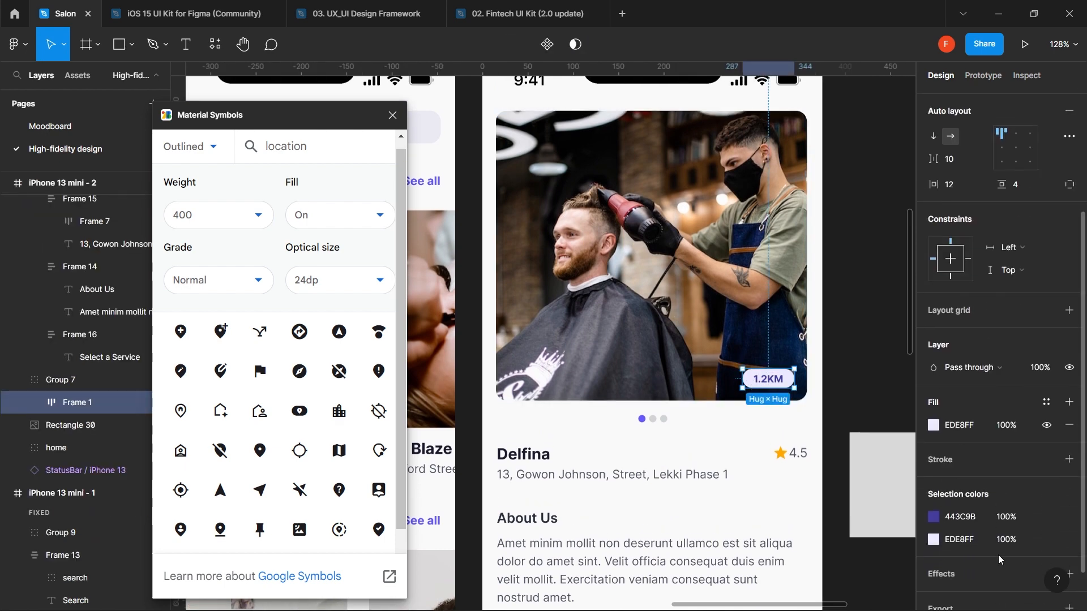
click(969, 540)
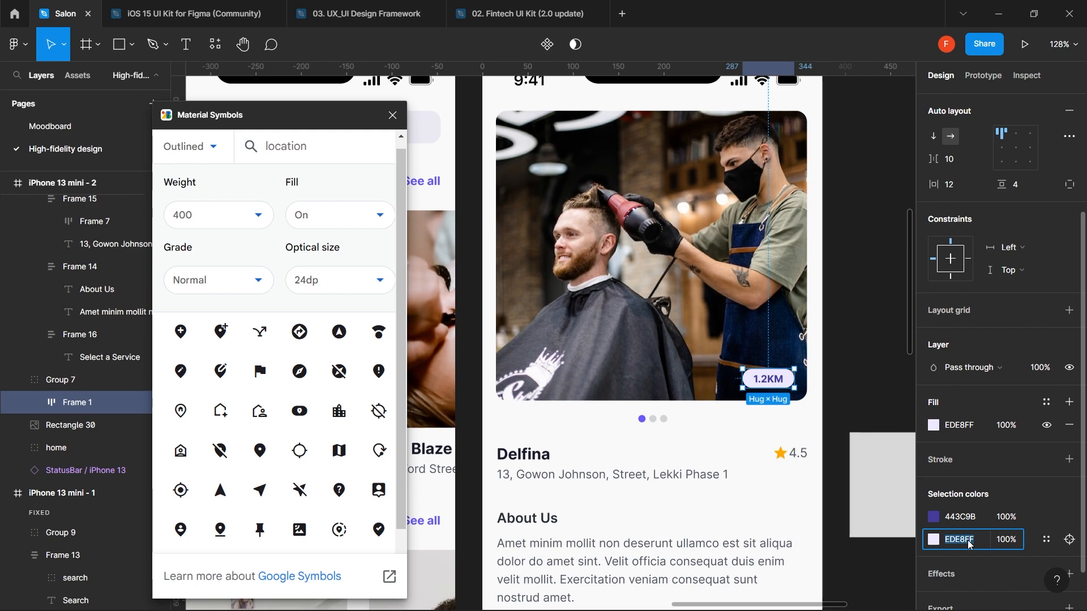
click(837, 516)
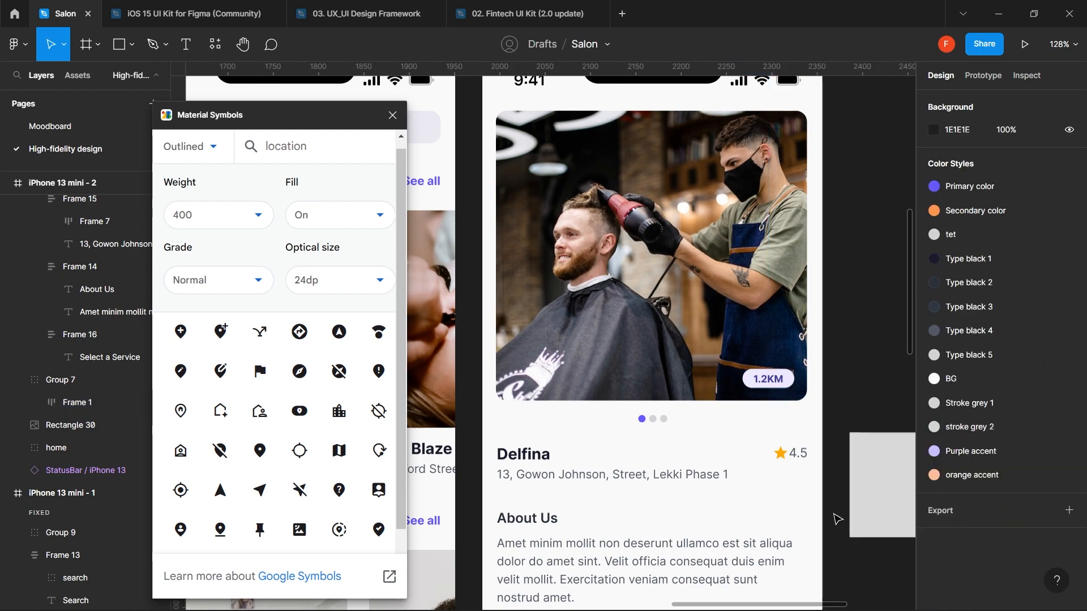
scroll(837, 517, down, 8)
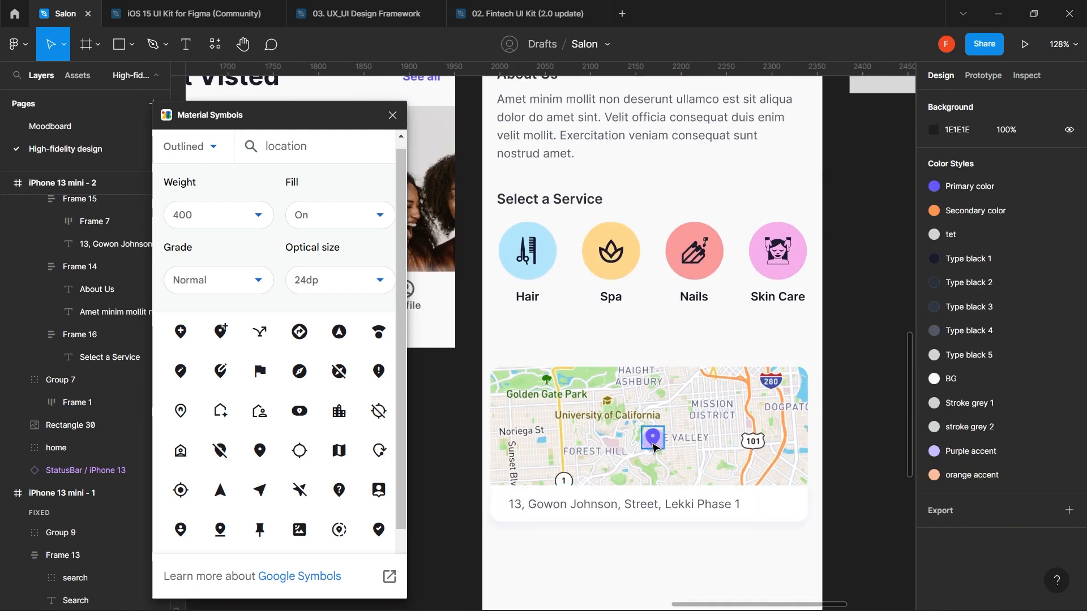
scroll(653, 447, up, 6)
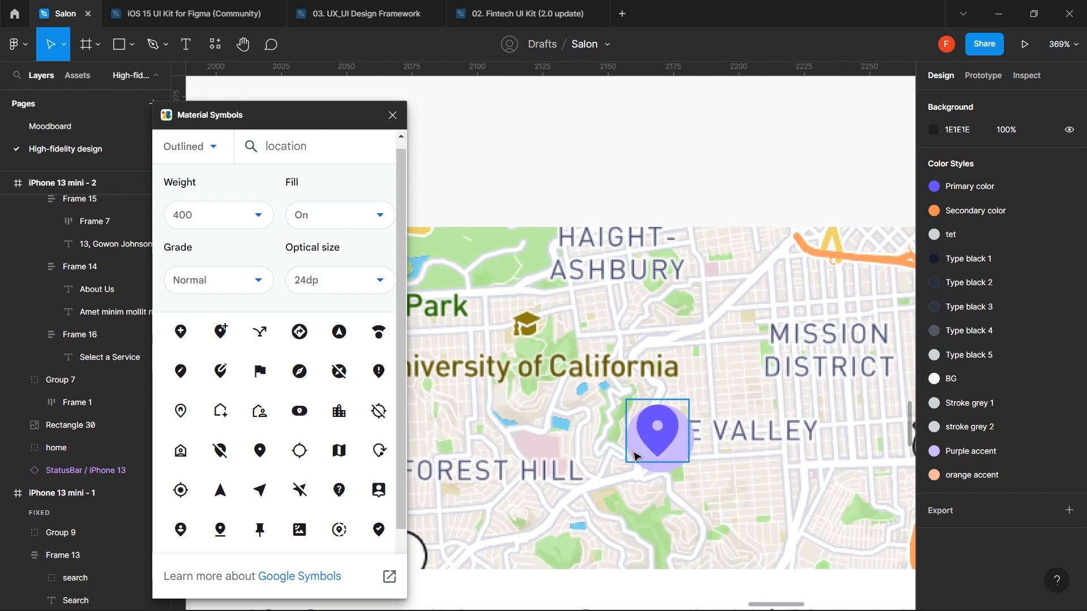
- Enlarge the circle to 36×36 and add a centred 26×26 copy filled EDE8FF
click(652, 472)
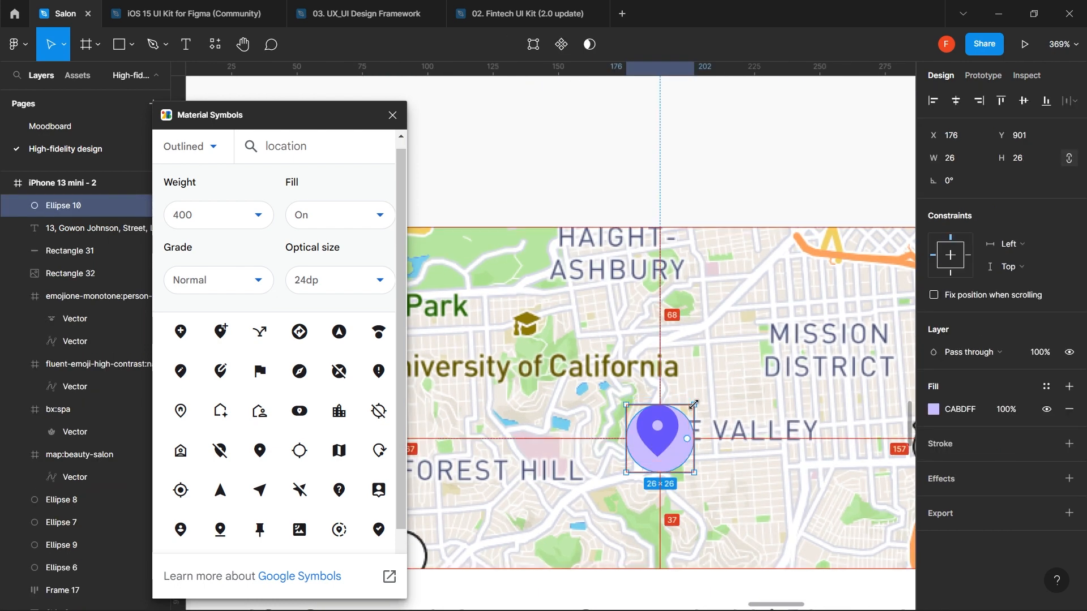
drag(694, 405, 708, 392)
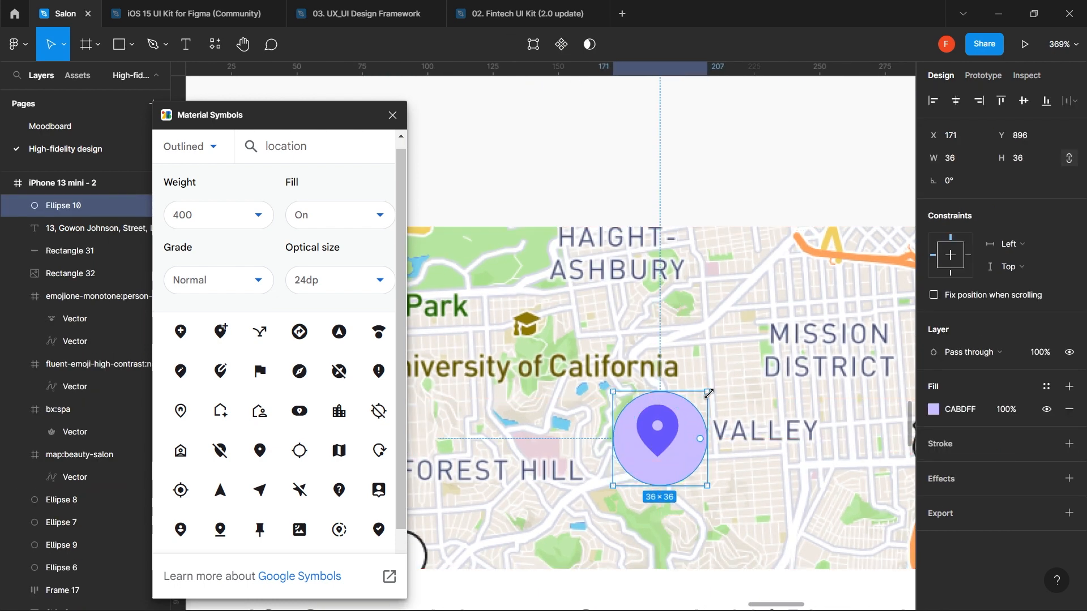
key(ctrl+c)
key(ctrl+v)
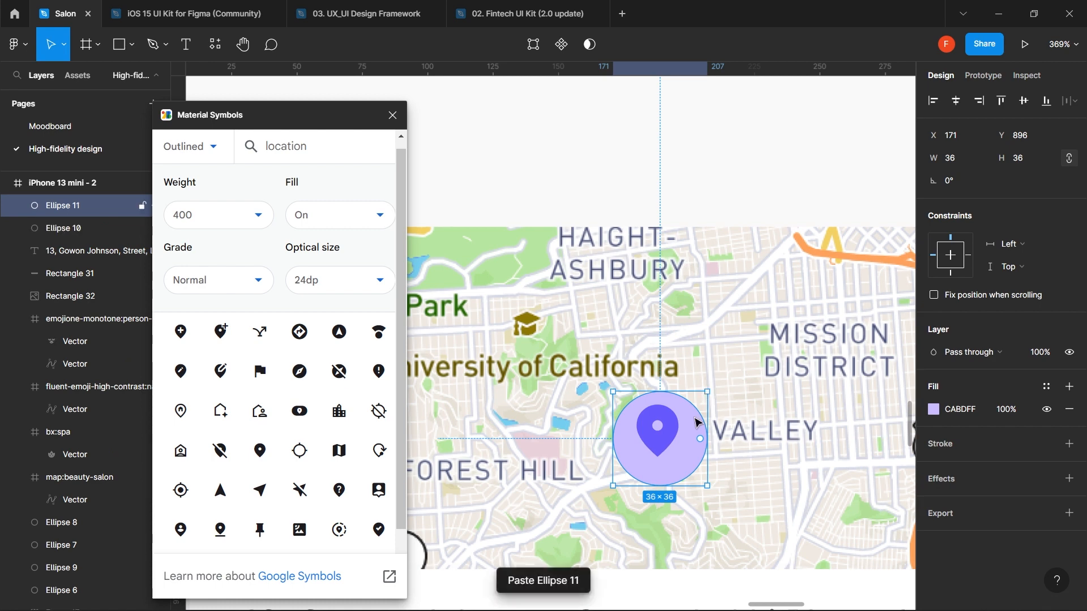
key(alt)
drag(708, 392, 695, 405)
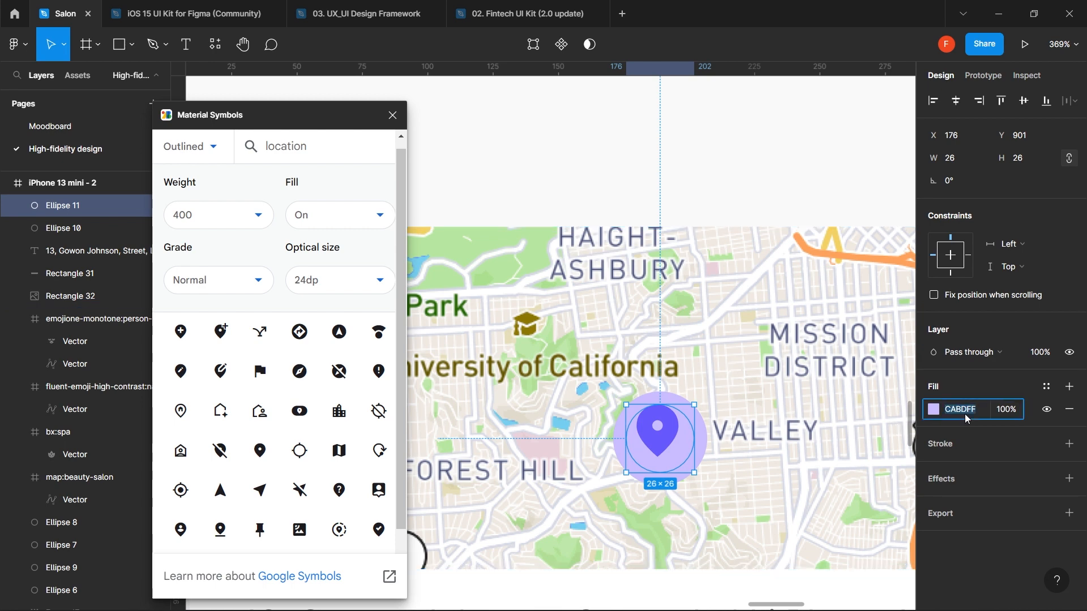
key(super+v)
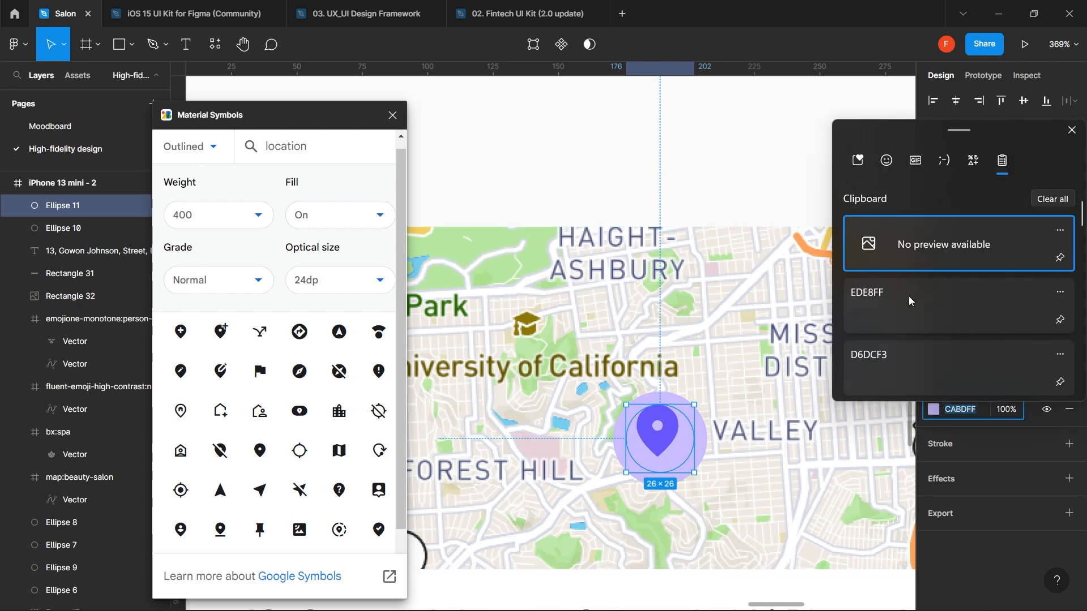
click(910, 300)
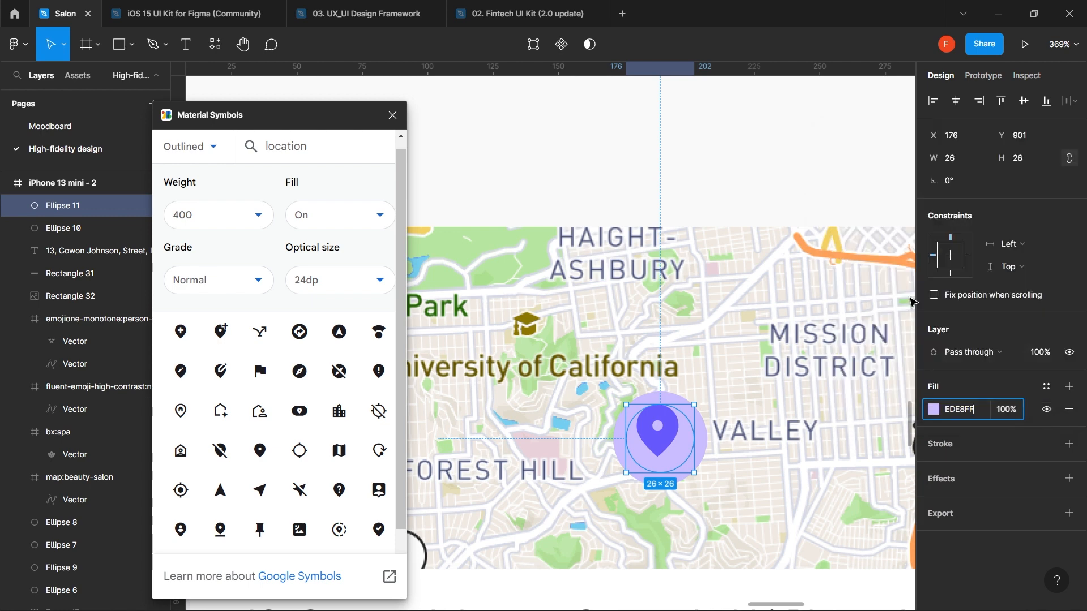
key(Return)
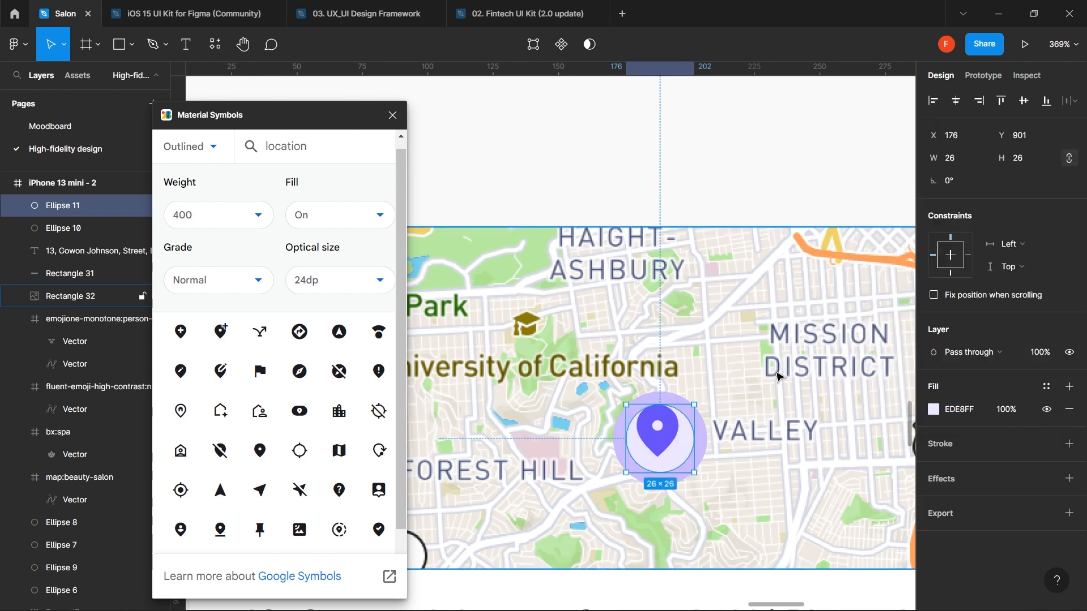
- Set both the outer and inner circles' fill opacity to 60% and select them together
click(710, 436)
click(1006, 412)
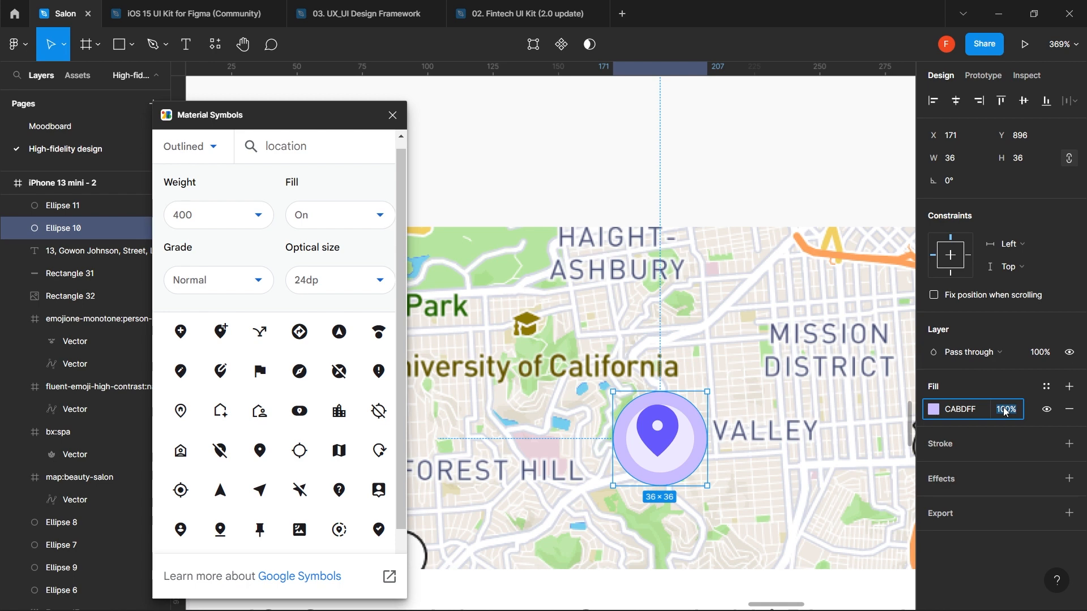
text(60)
key(Return)
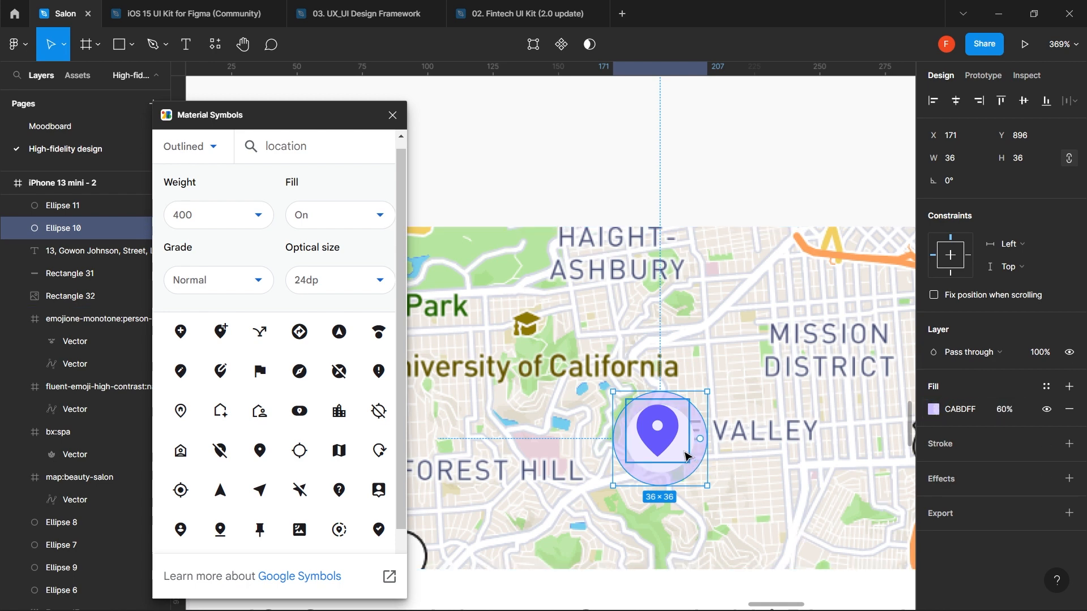
click(673, 470)
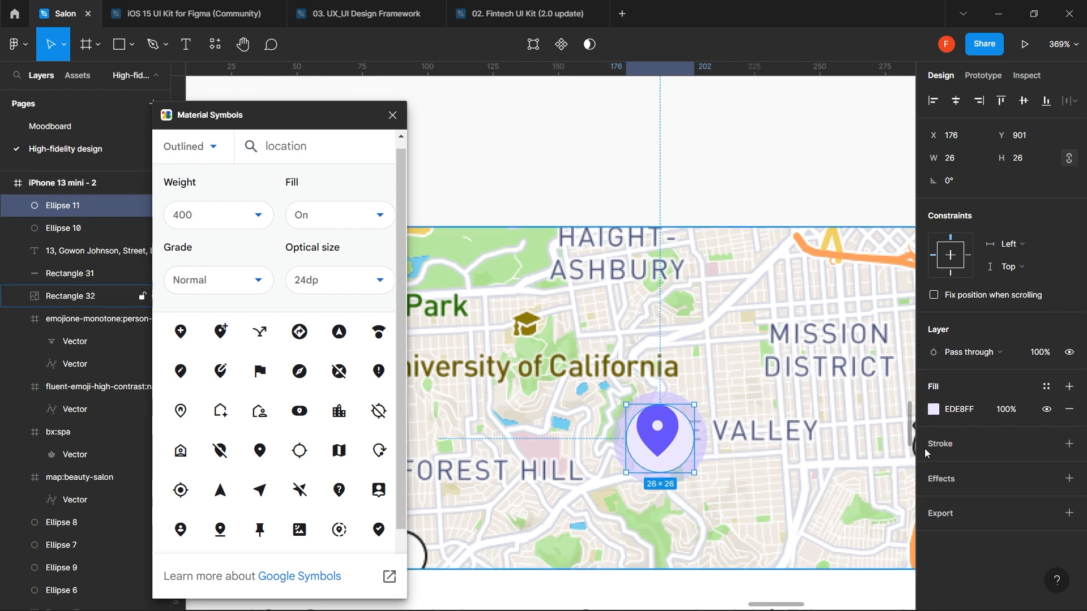
click(1004, 411)
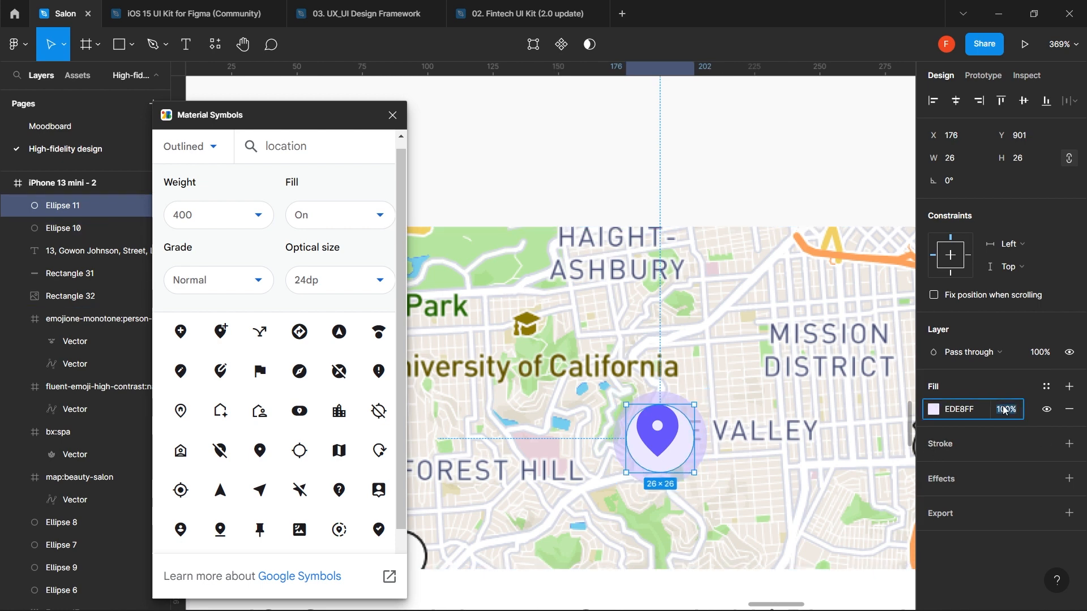
text(60)
key(Return)
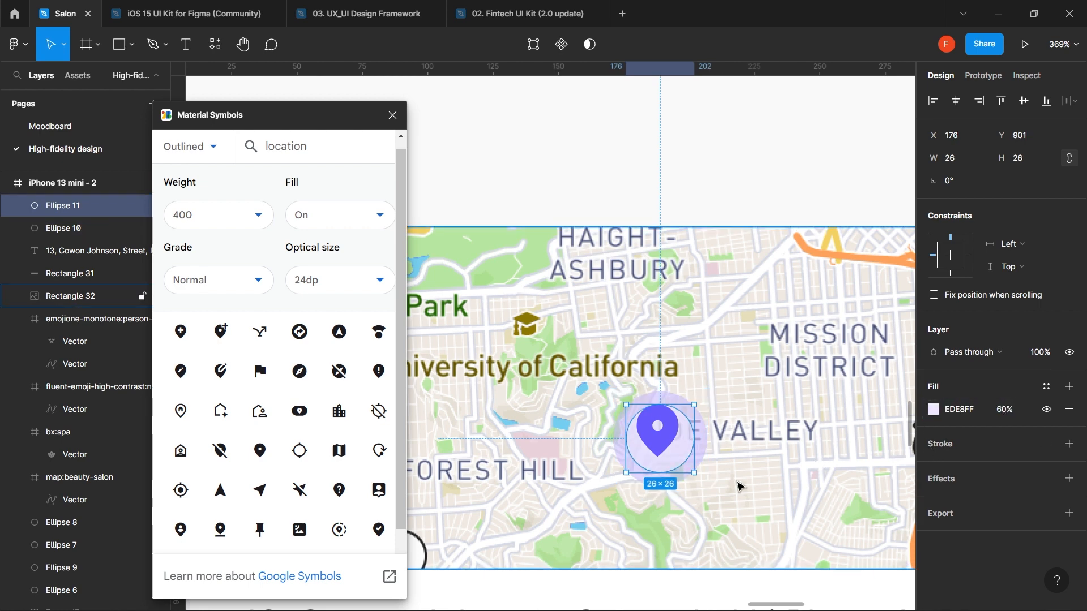
shift+click(704, 451)
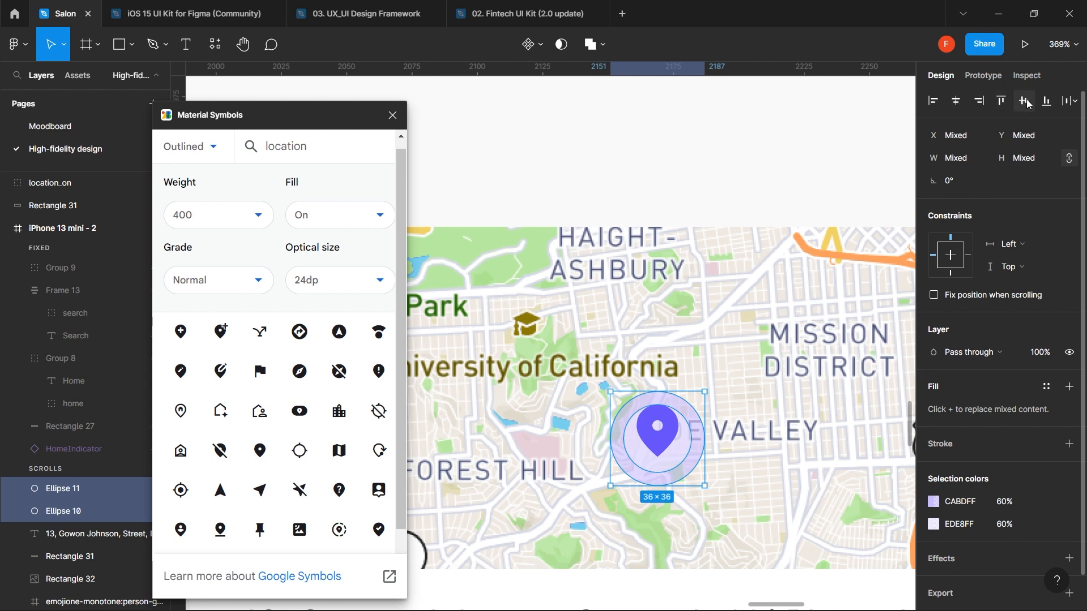
- Centre the location pin on the circles and shrink it to 18×18
click(743, 189)
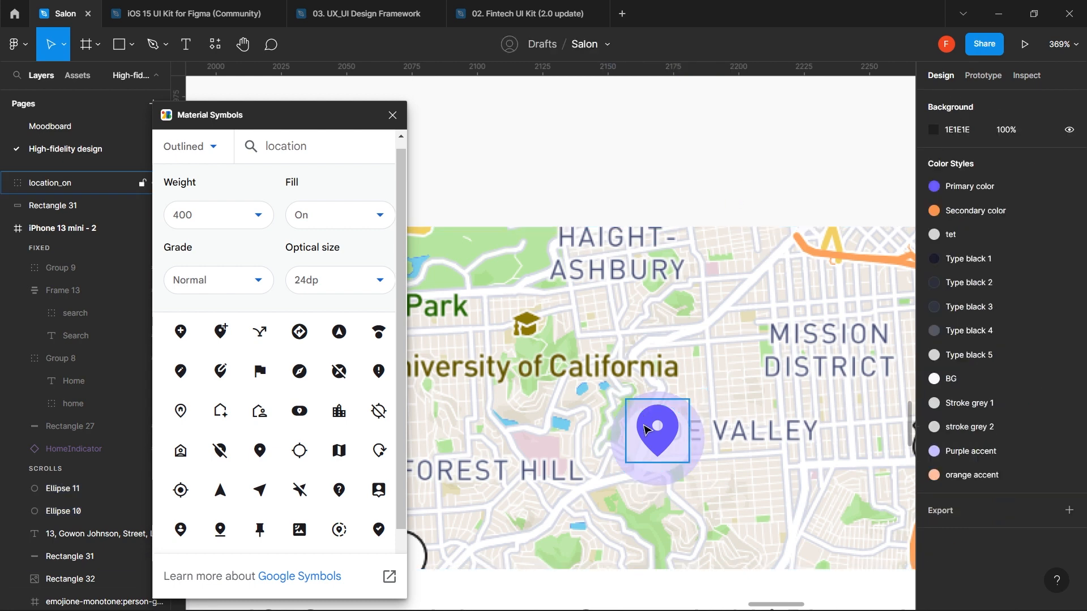
click(654, 441)
drag(652, 440, 658, 438)
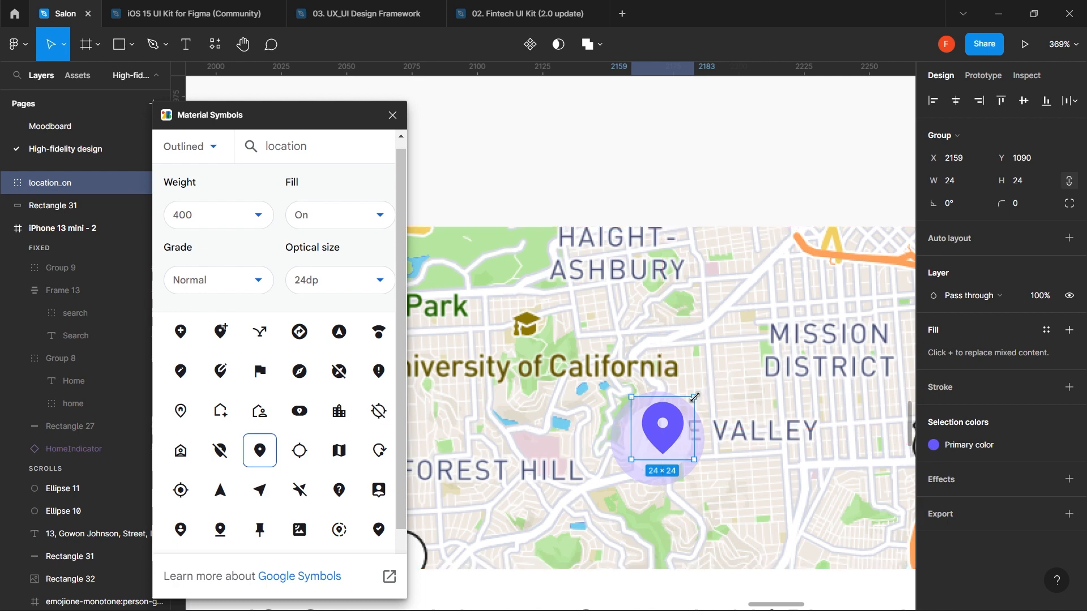
drag(691, 399, 659, 446)
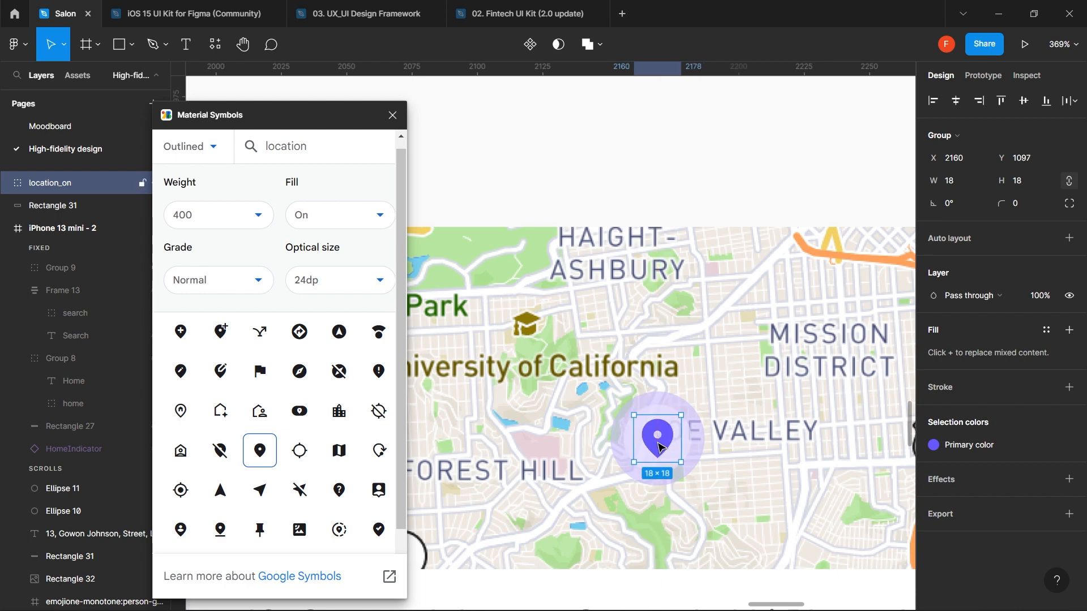
- Close the Material Symbols window and select the inner circle behind the pin
click(392, 115)
scroll(445, 157, down, 5)
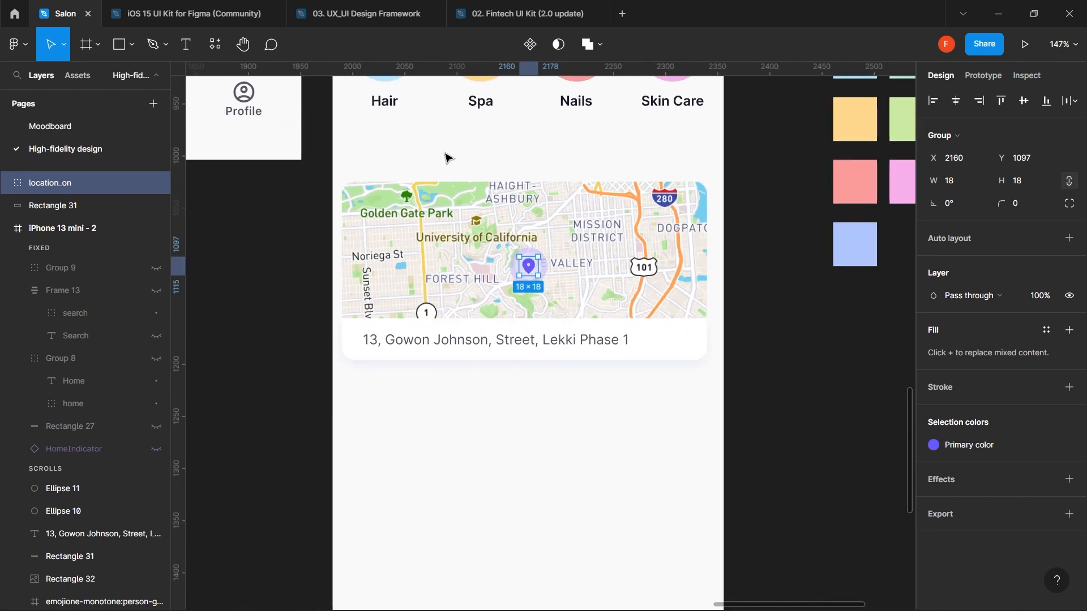
scroll(446, 157, down, 5)
click(504, 311)
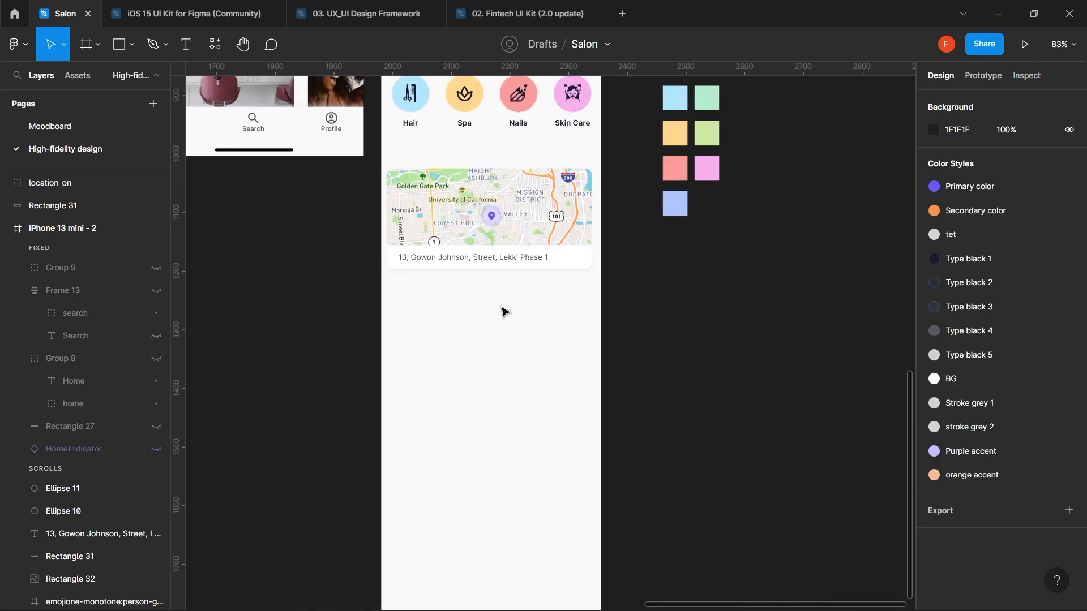
scroll(504, 311, up, 3)
scroll(504, 311, up, 2)
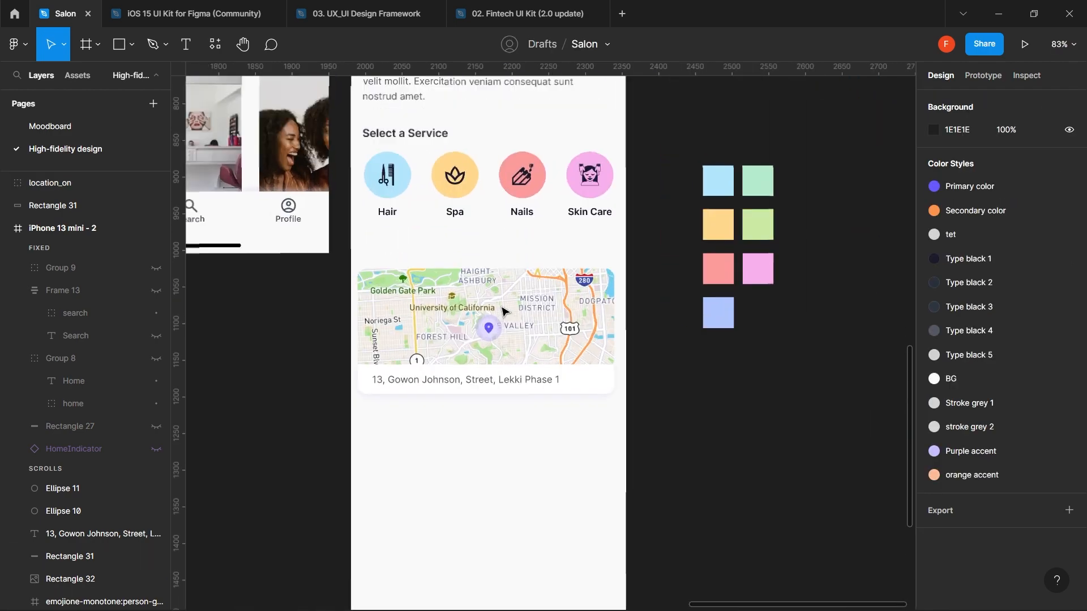
scroll(504, 312, up, 3)
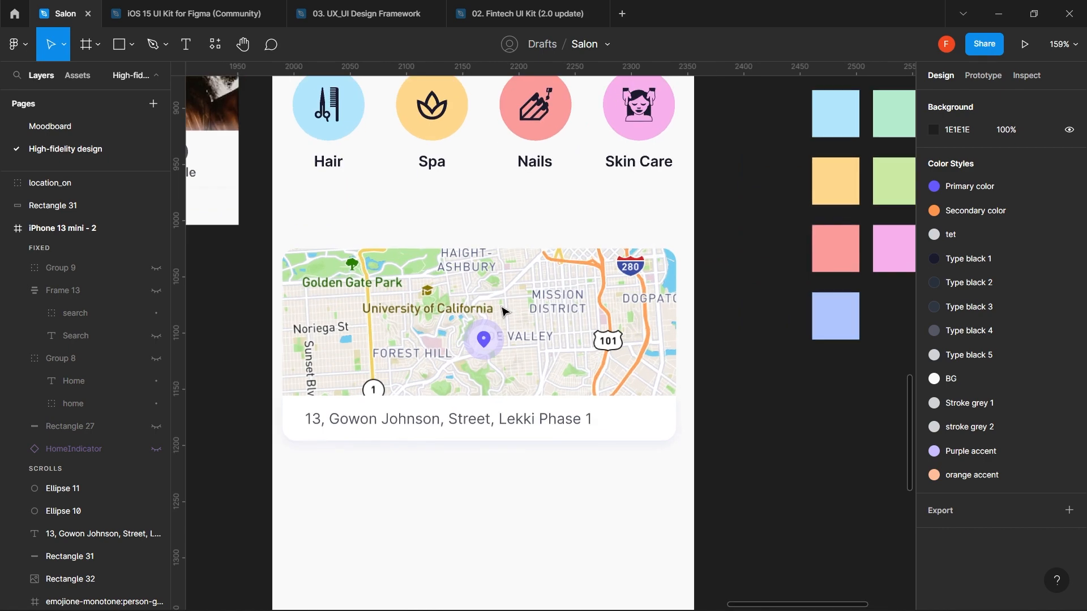
click(484, 356)
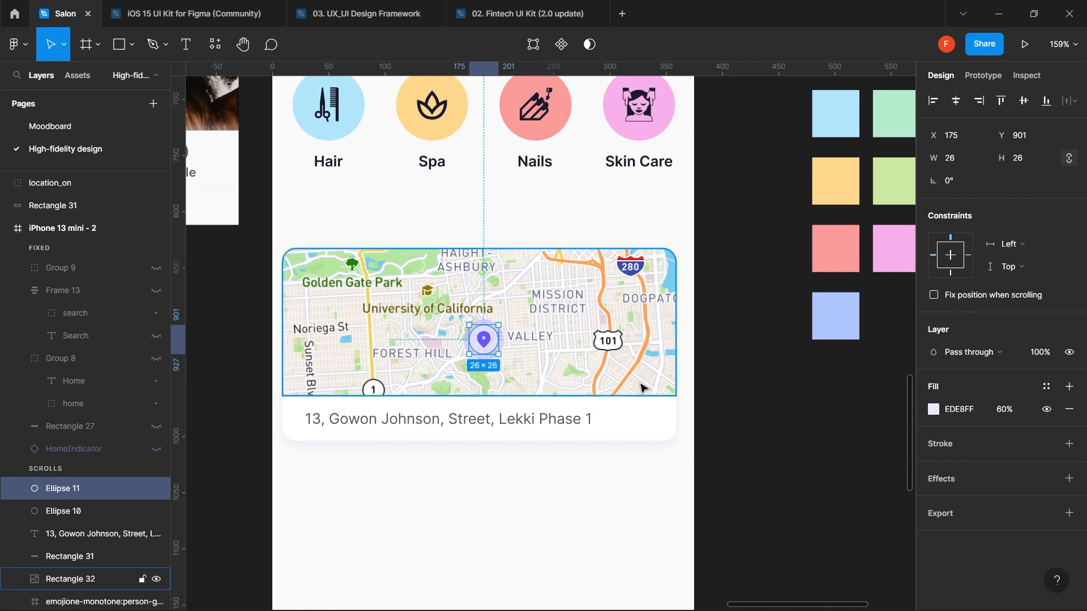
scroll(508, 347, up, 5)
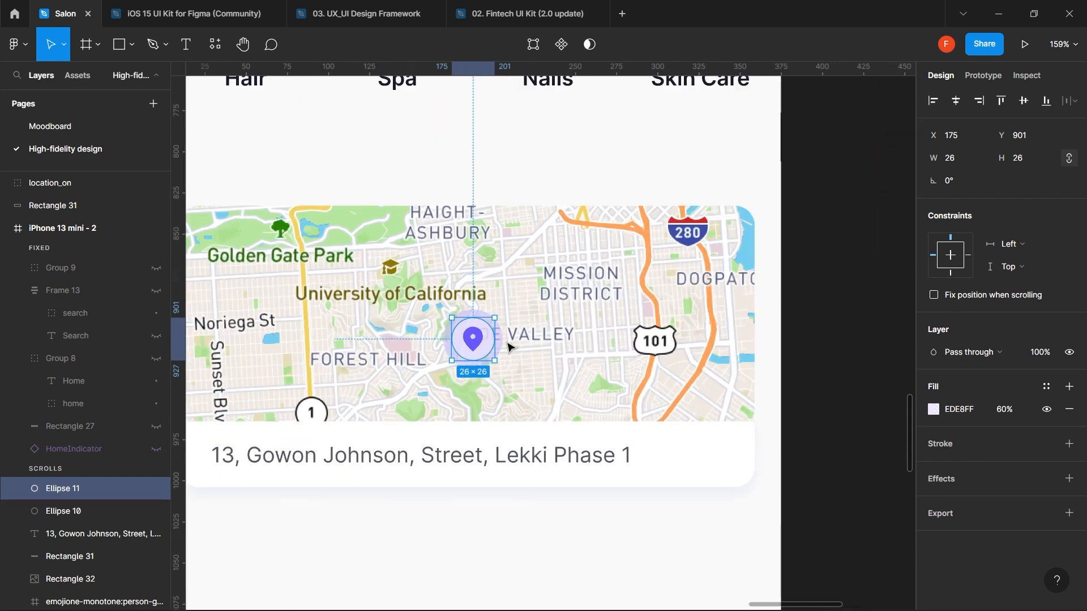
- Fill the outer circle with a pale lavender sampled using the eyedropper
click(498, 352)
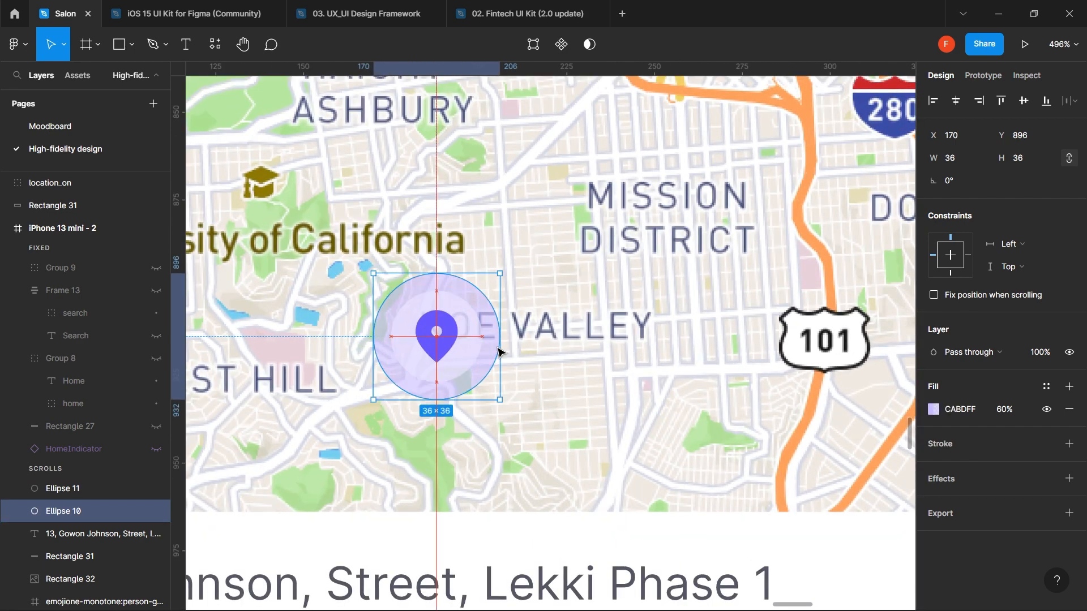
key(i)
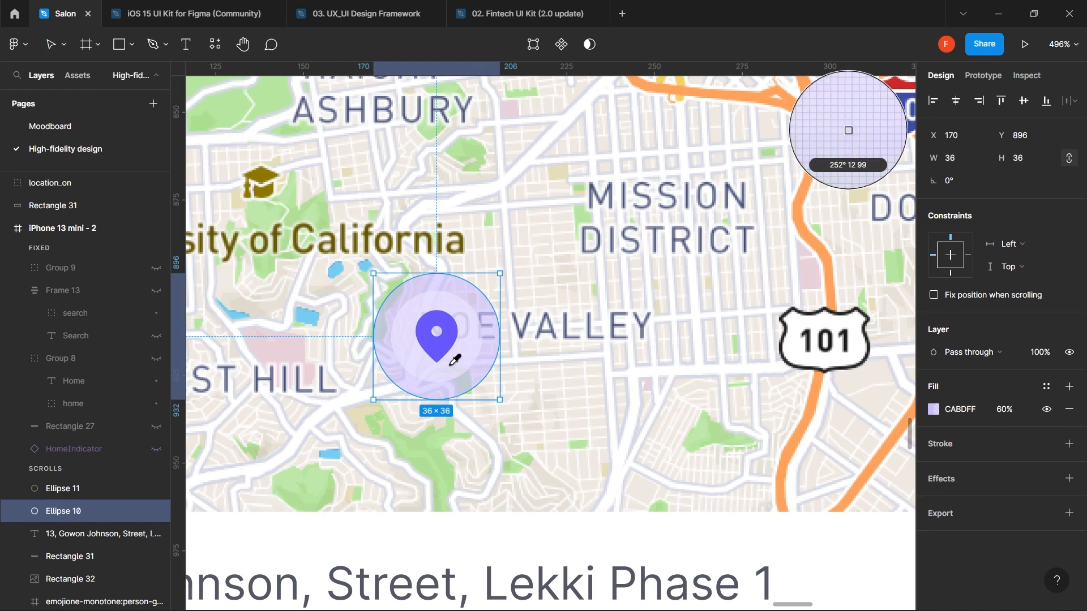
click(449, 364)
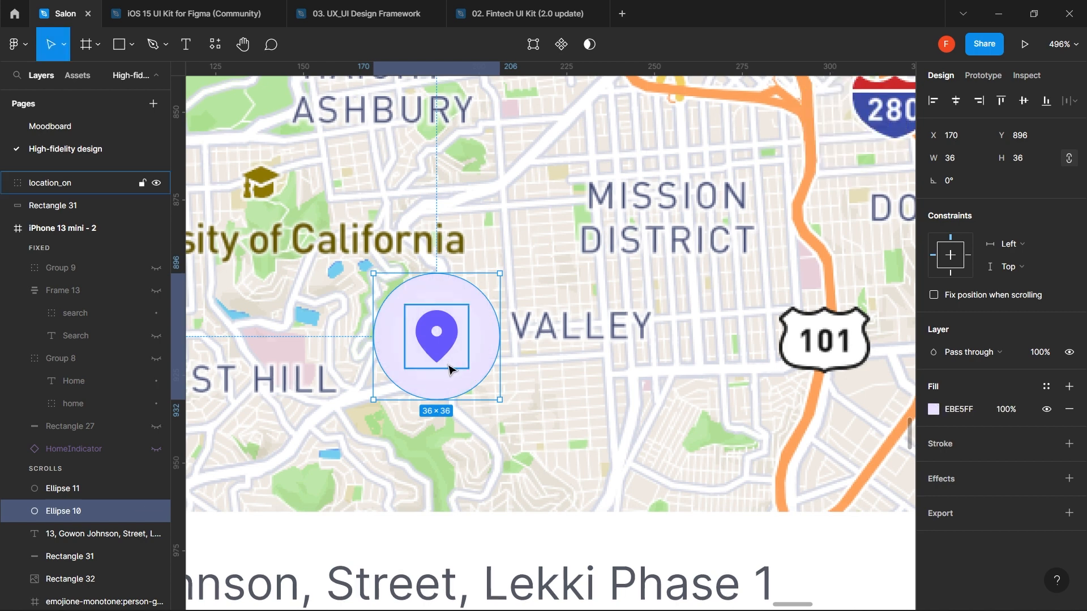
click(627, 325)
- Apply the Purple accent colour style to the inner circle at 60% opacity
click(474, 355)
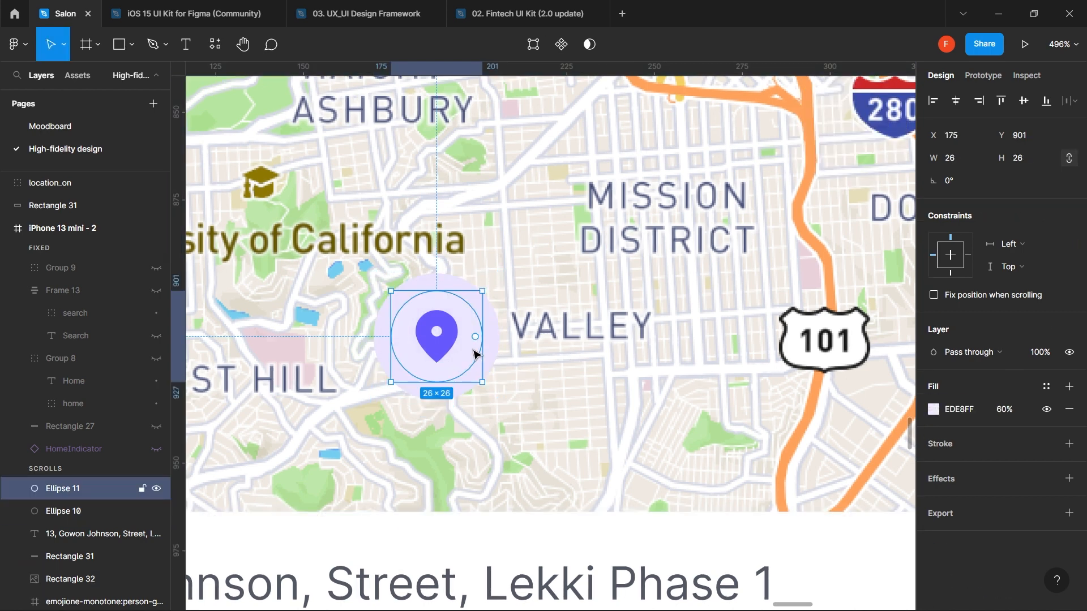
click(934, 410)
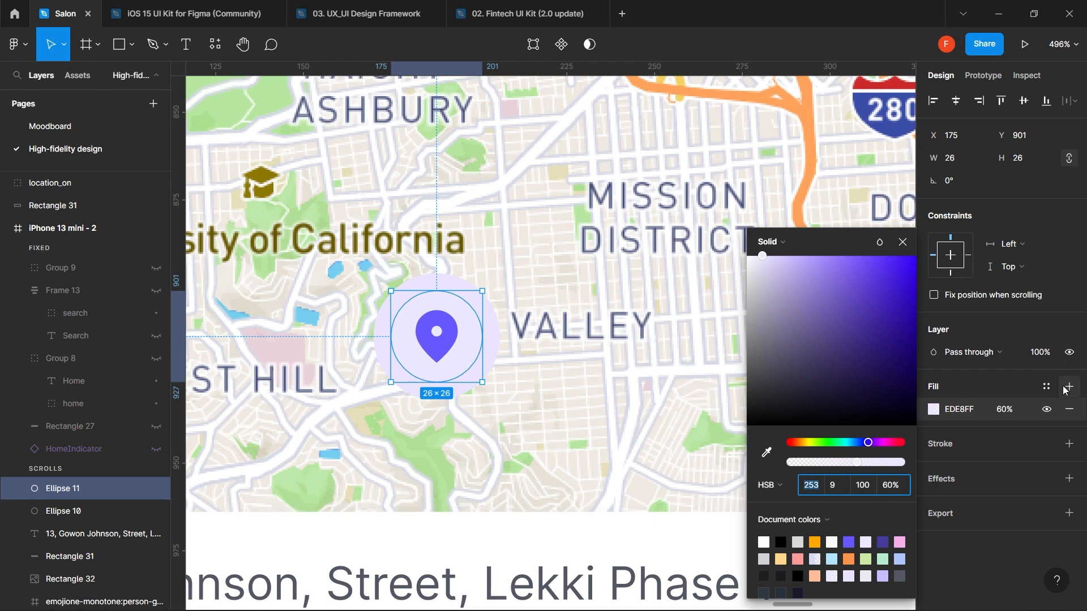
click(1046, 387)
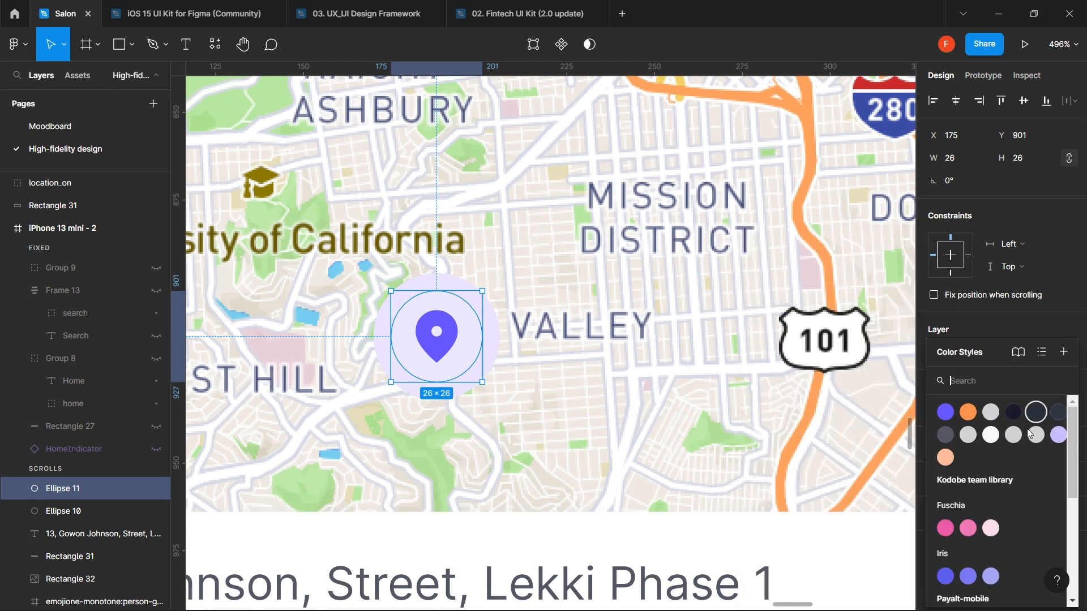
click(1063, 439)
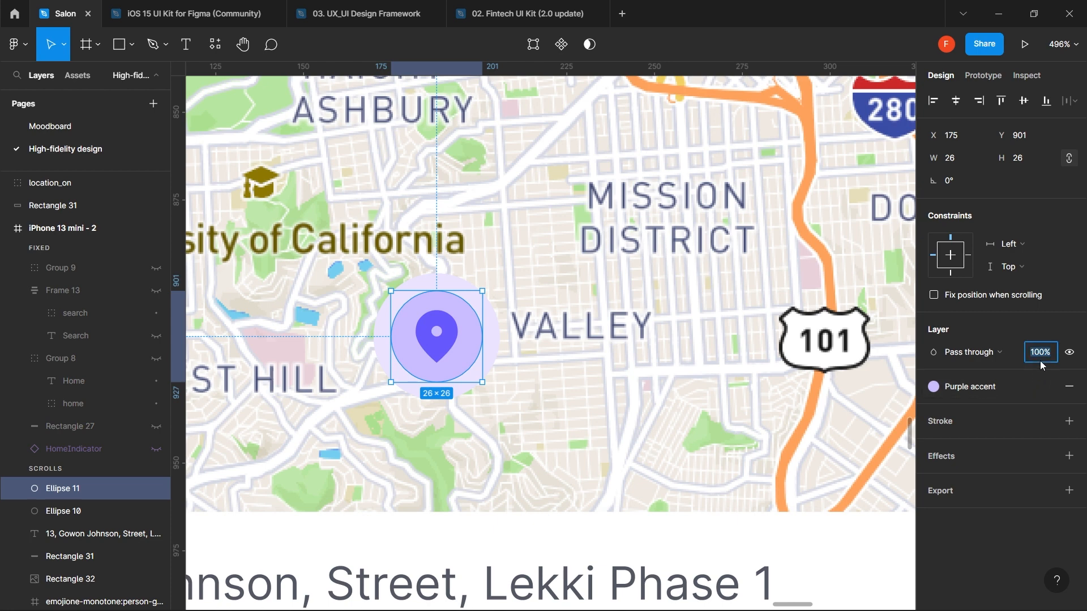
key(Return)
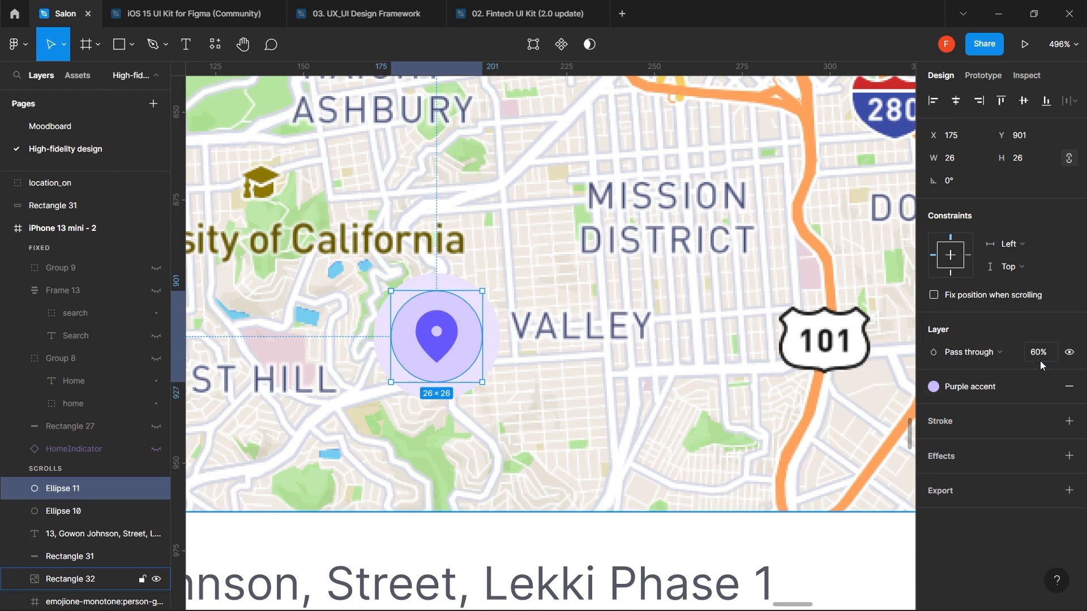
click(586, 381)
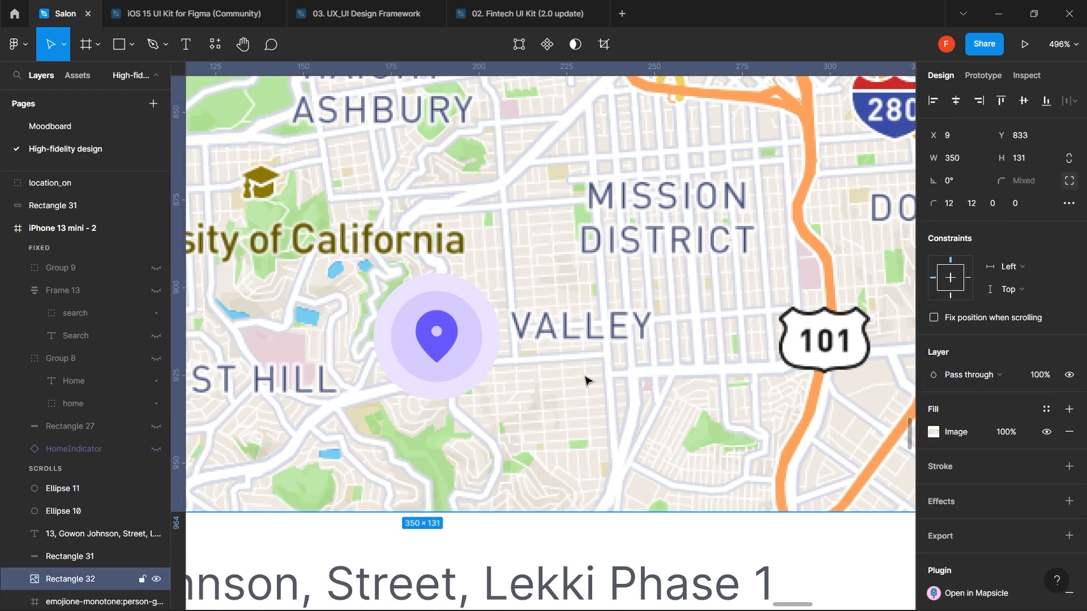
- Set the outer circle's fill opacity to 80%, after trying 60%
click(497, 364)
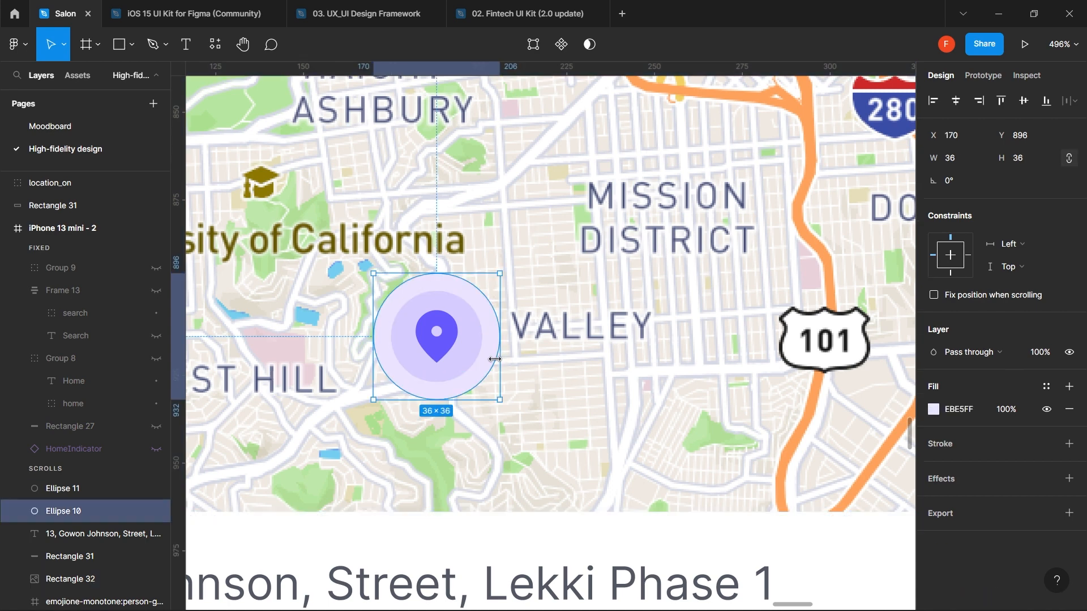
click(1017, 414)
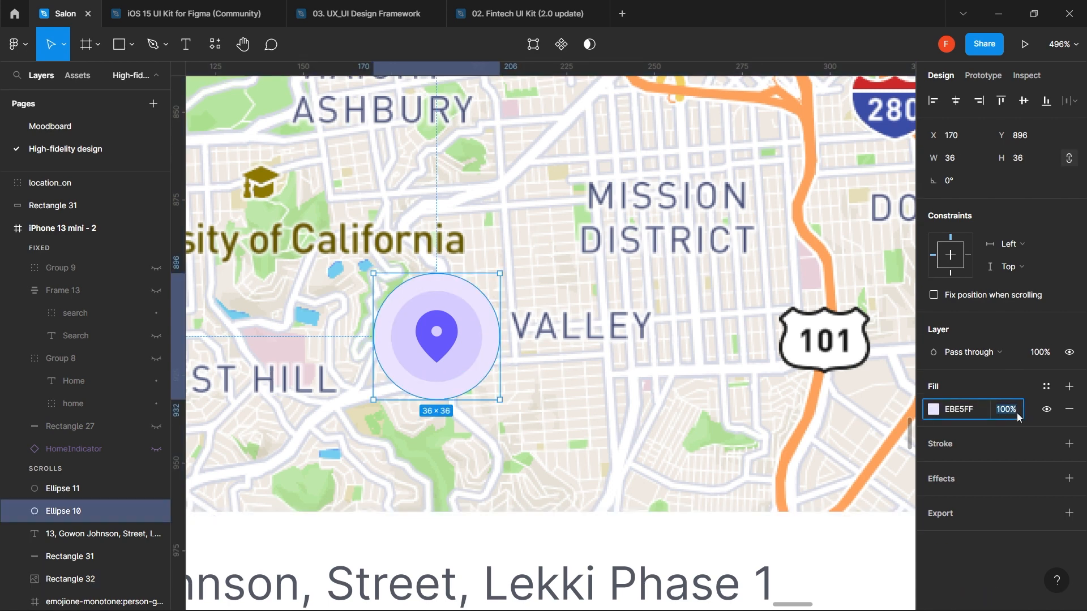
text(60)
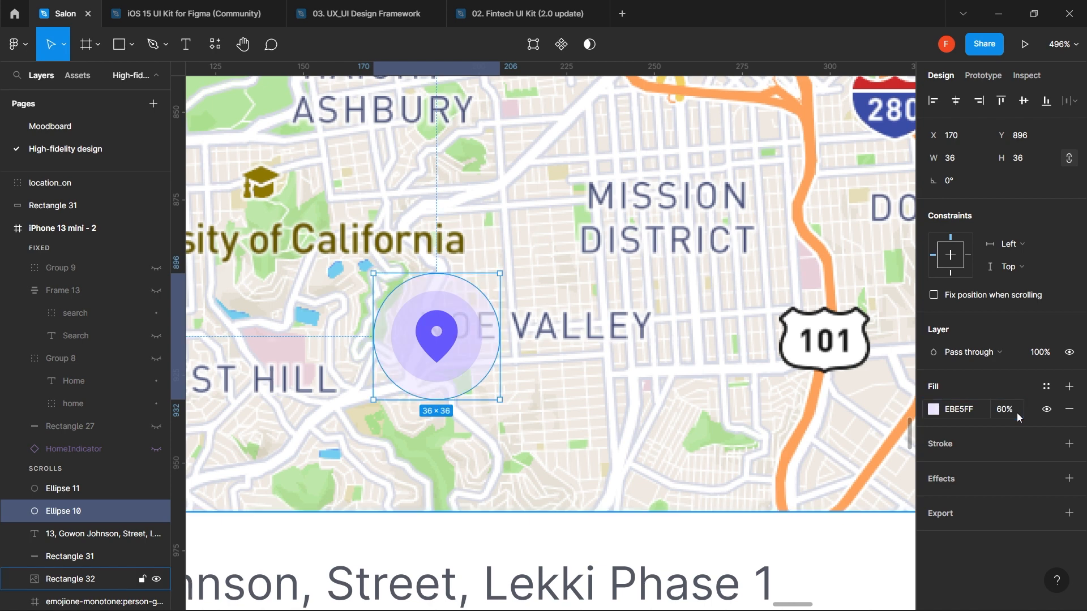
click(657, 423)
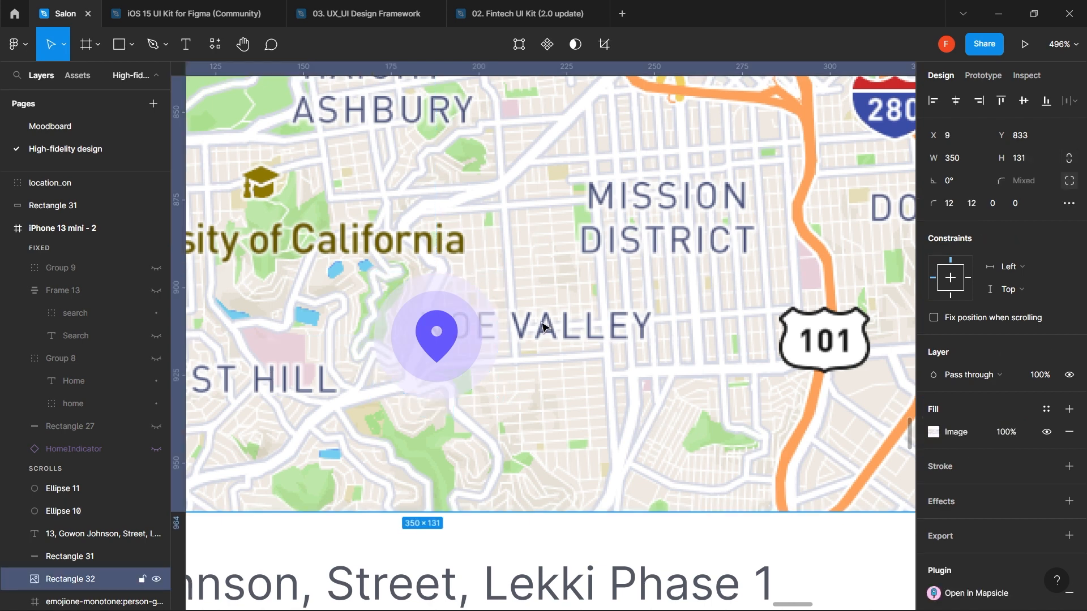
click(496, 340)
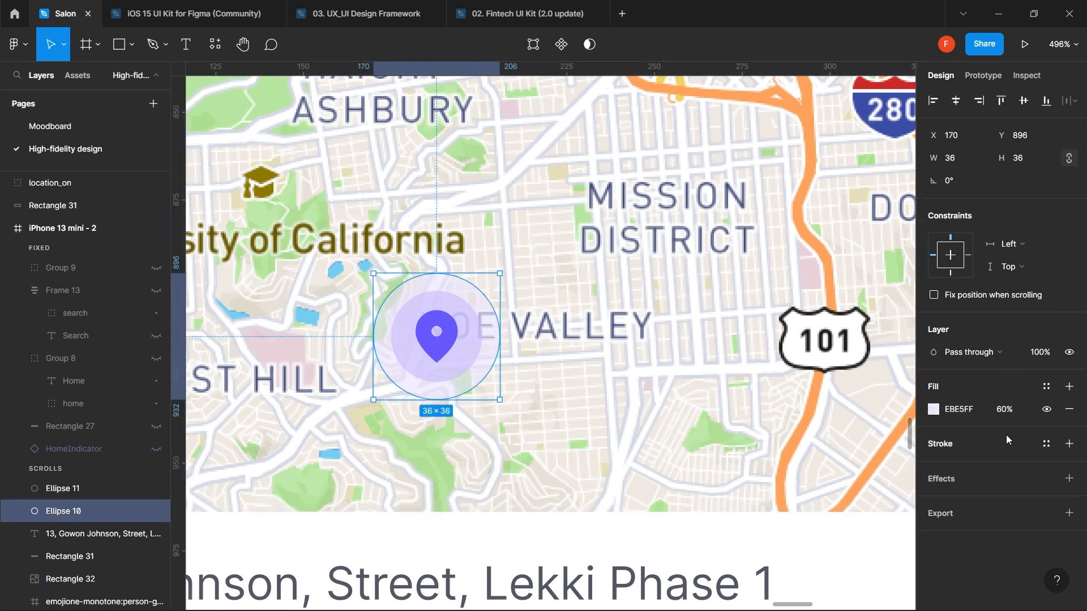
click(1010, 414)
text(80)
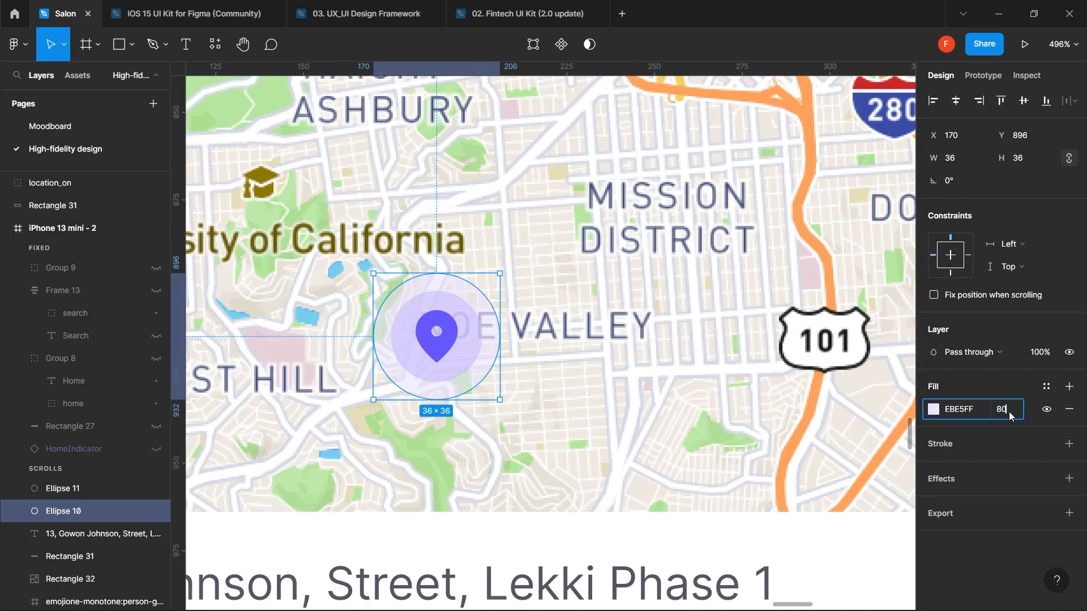
key(Return)
- Marquee-select all the map card's layers and group them into Group 10
click(752, 409)
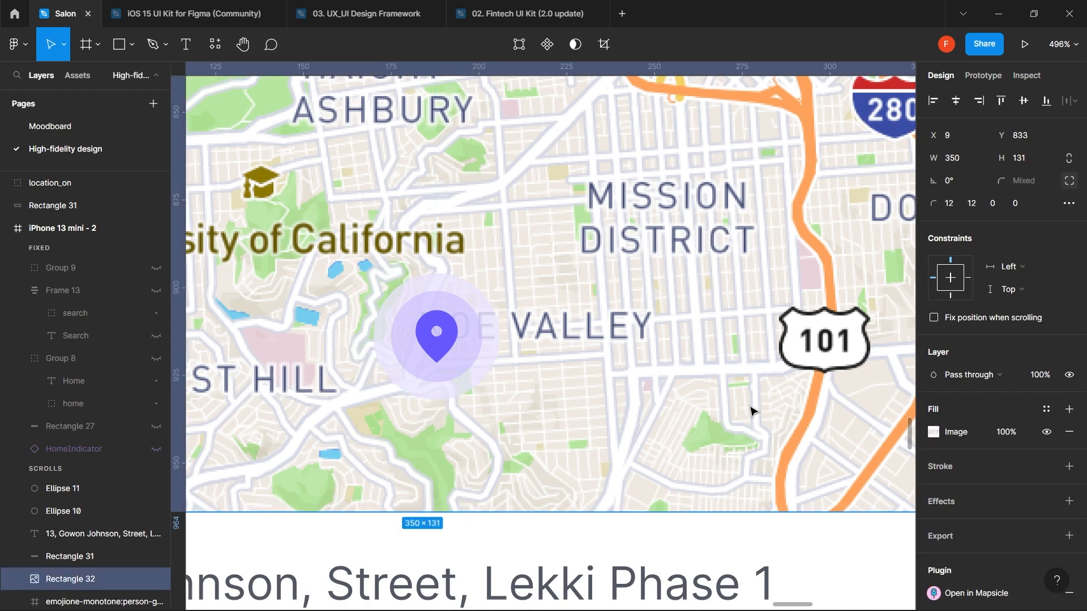
click(458, 337)
scroll(457, 337, down, 10)
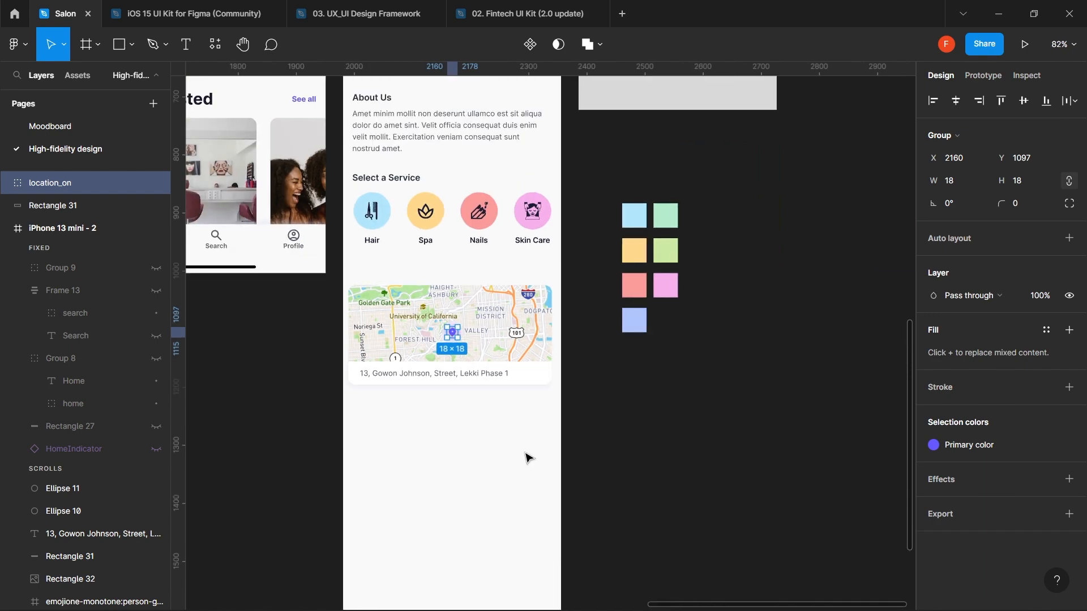
click(524, 471)
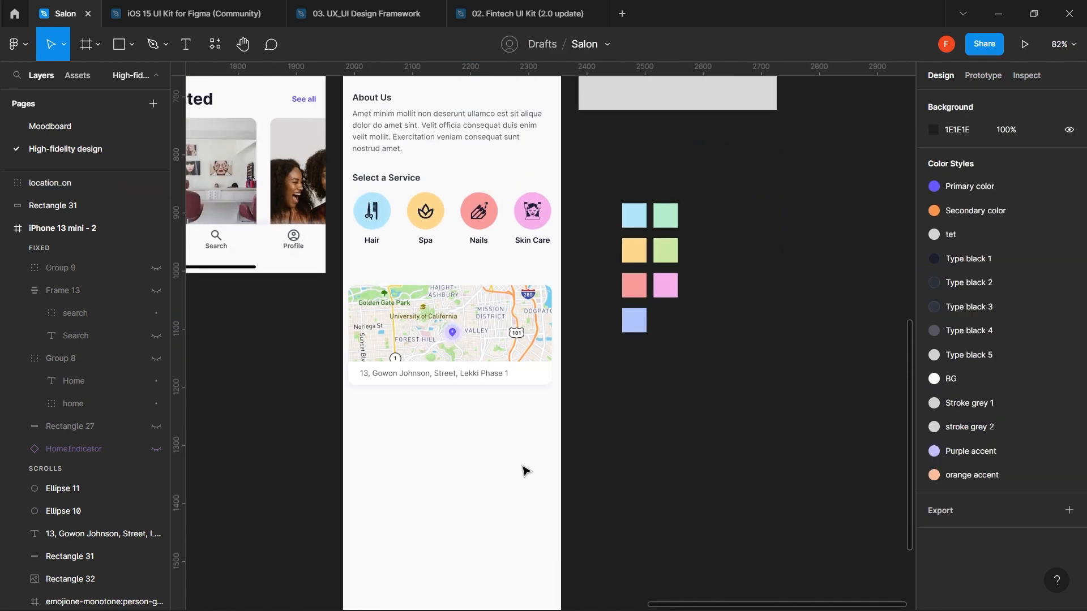
scroll(524, 471, up, 3)
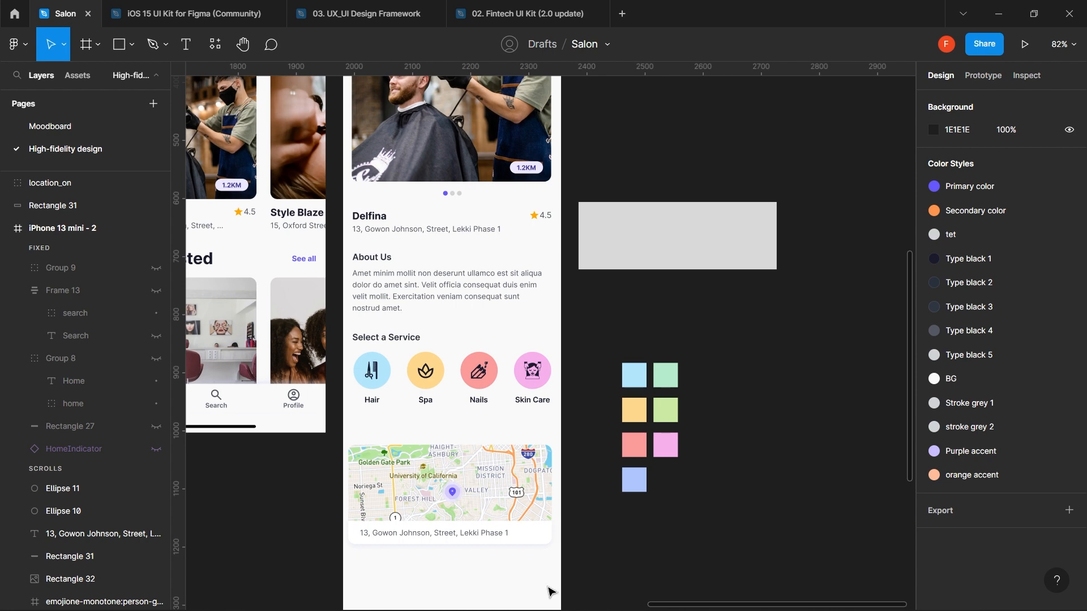
drag(547, 588, 327, 446)
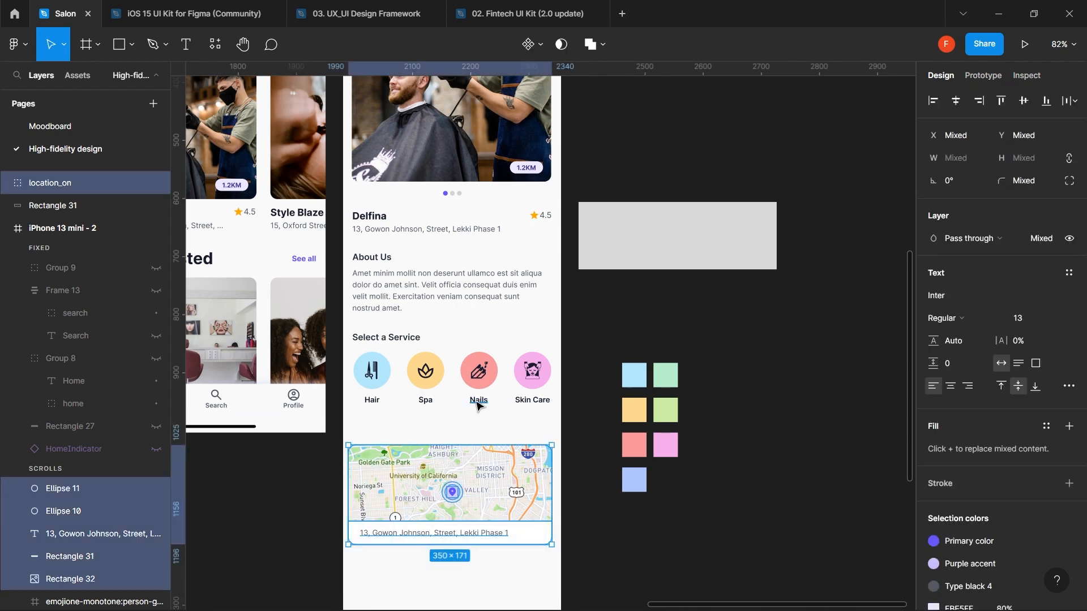
key(ctrl+g)
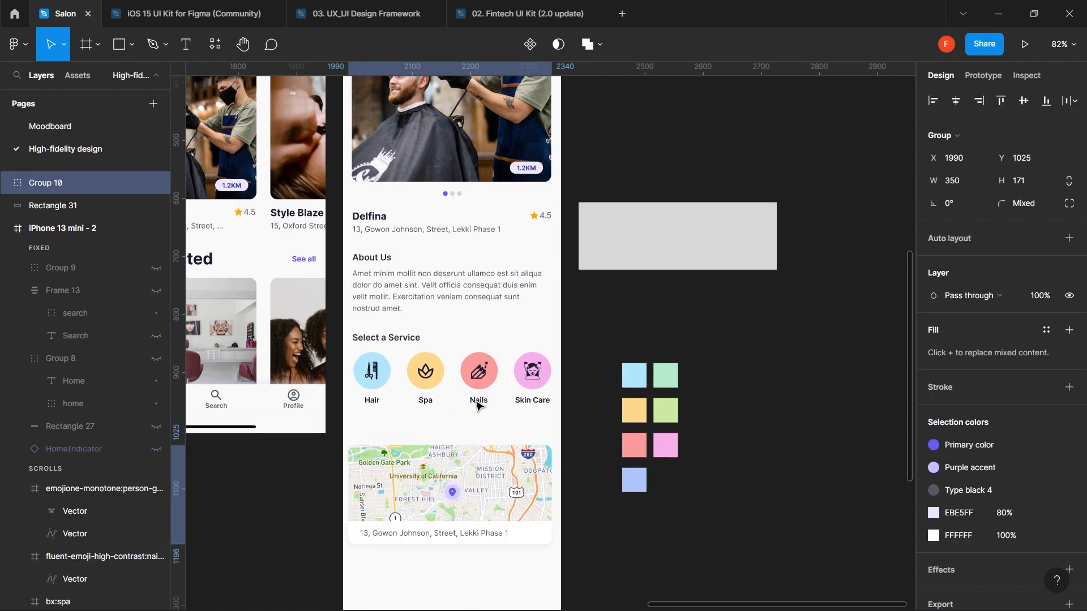
- Move the map card group up to Y 1005, just beneath the service labels
drag(500, 498, 502, 484)
key(alt)
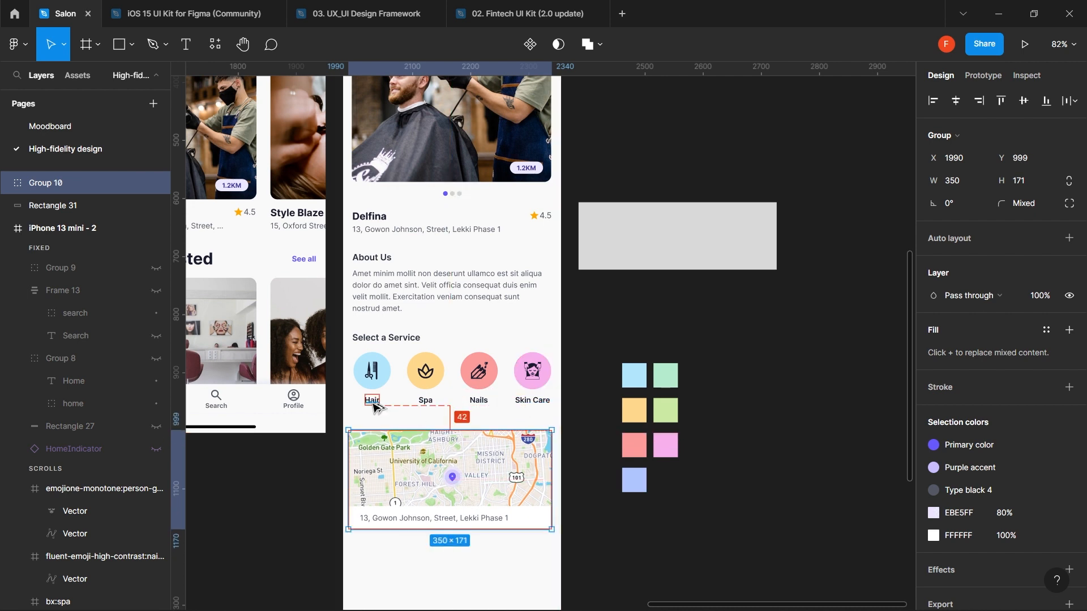
key(alt)
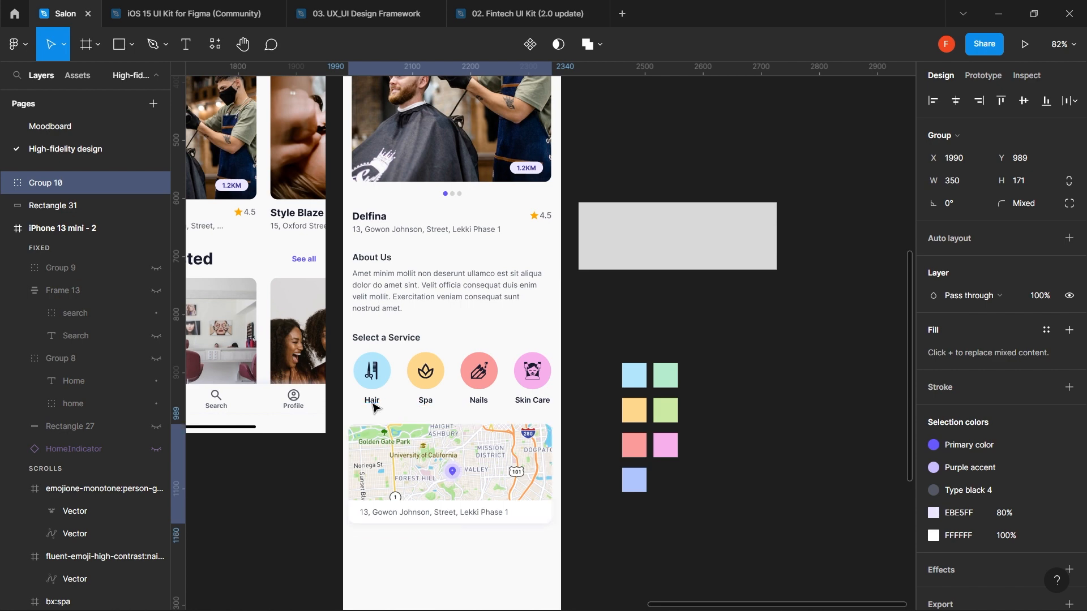
key(alt)
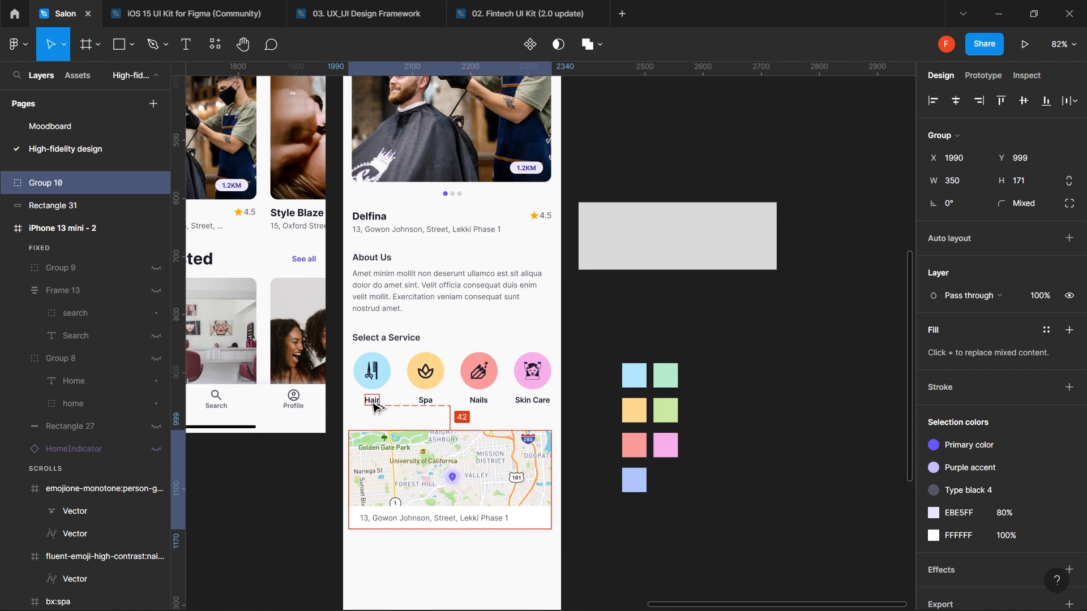
key(shift+Down)
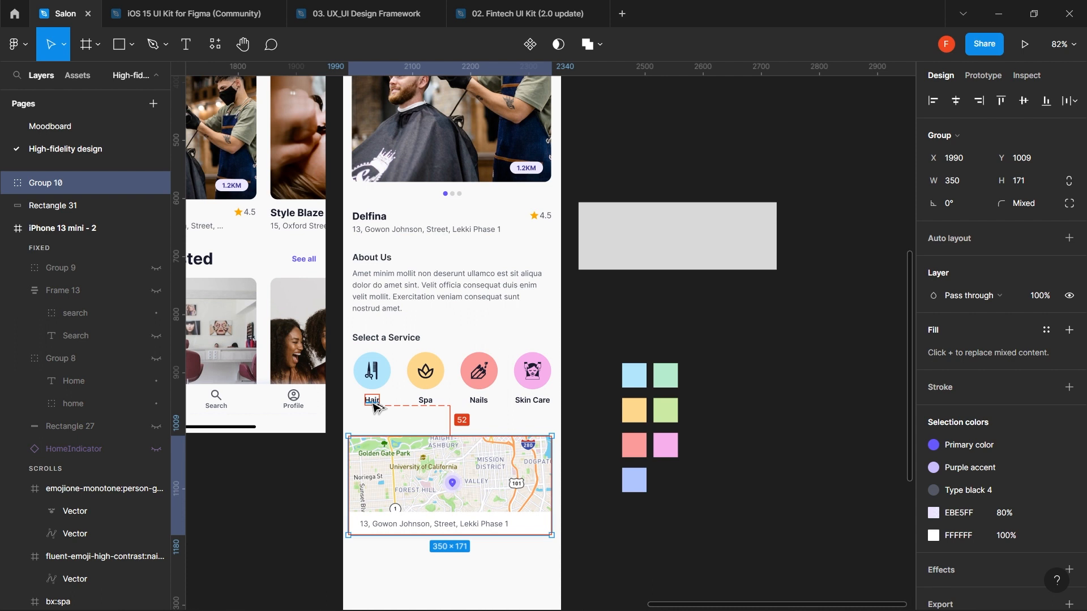
key(shift+Up)
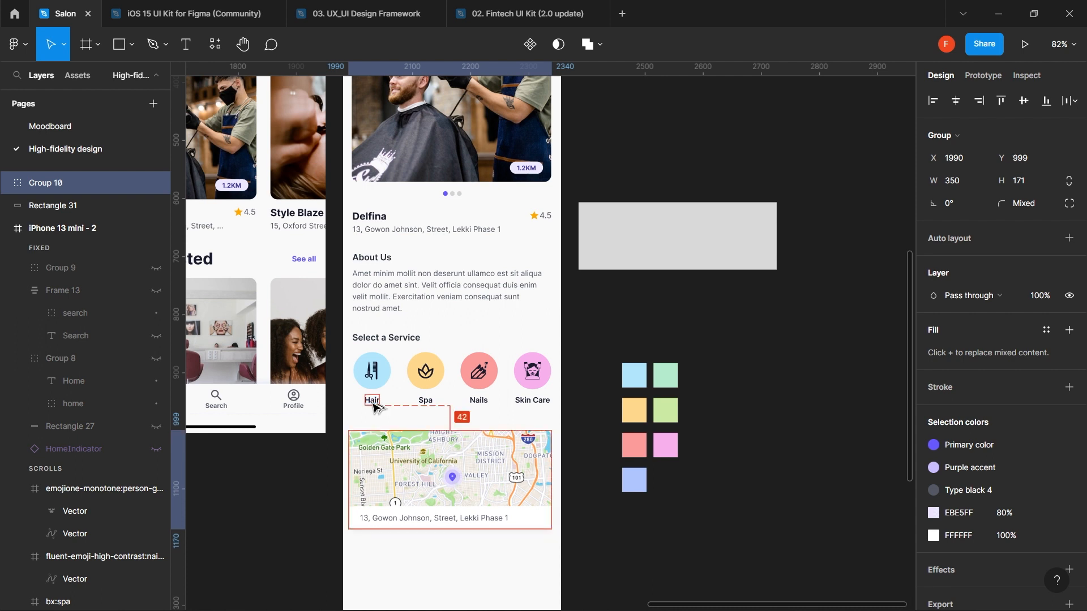
key(Down)
key(Down)
key(Down)
key(Down)
key(Down)
key(Down)
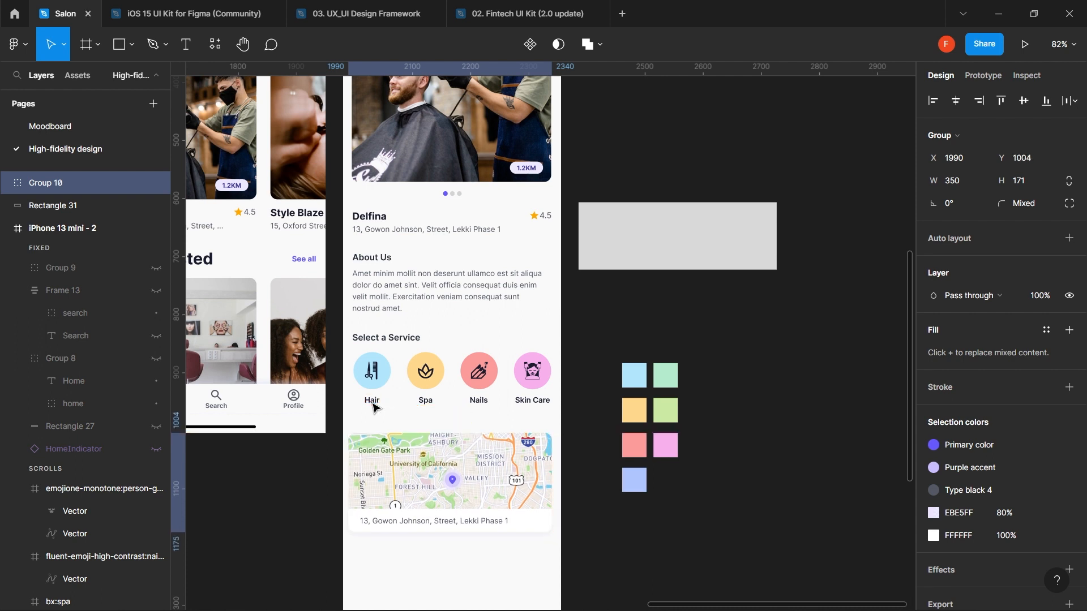
scroll(374, 406, down, 5)
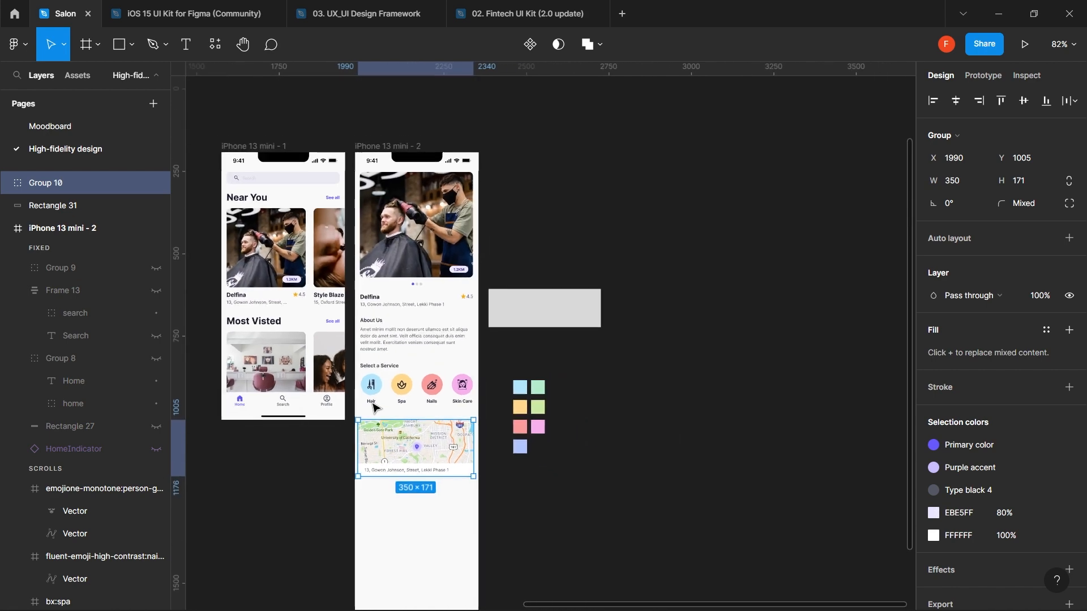
- Drag the detail screen frame's bottom edge up to just below the map card
click(416, 158)
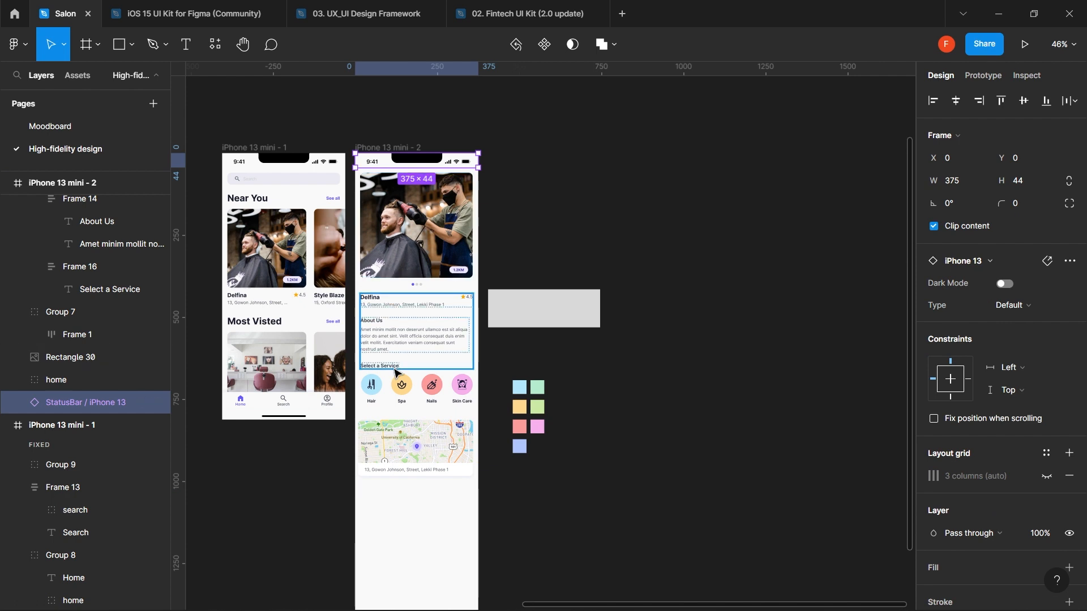
scroll(396, 373, down, 5)
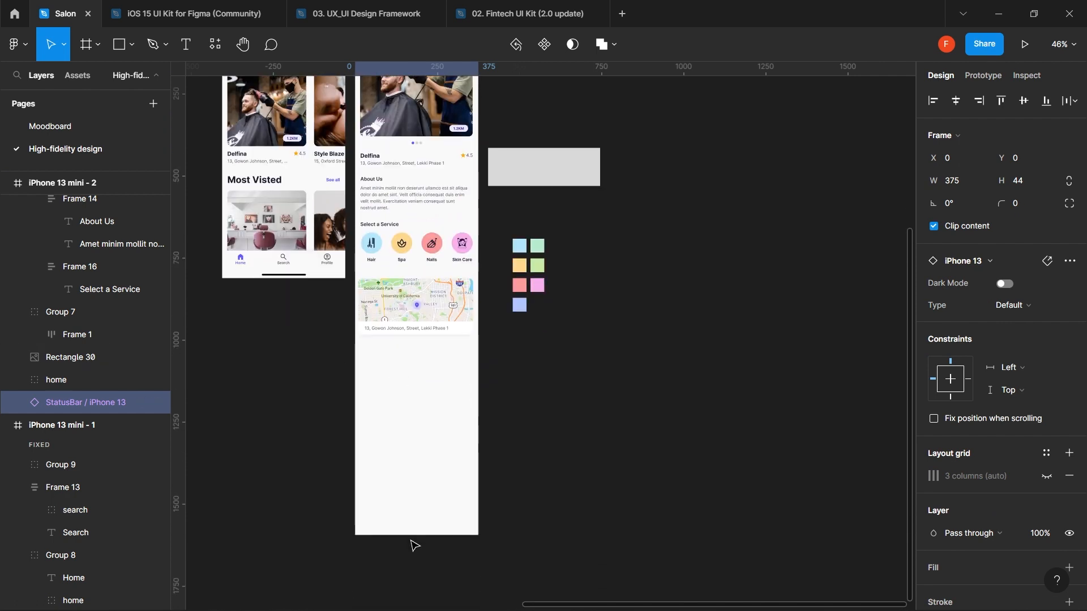
click(427, 464)
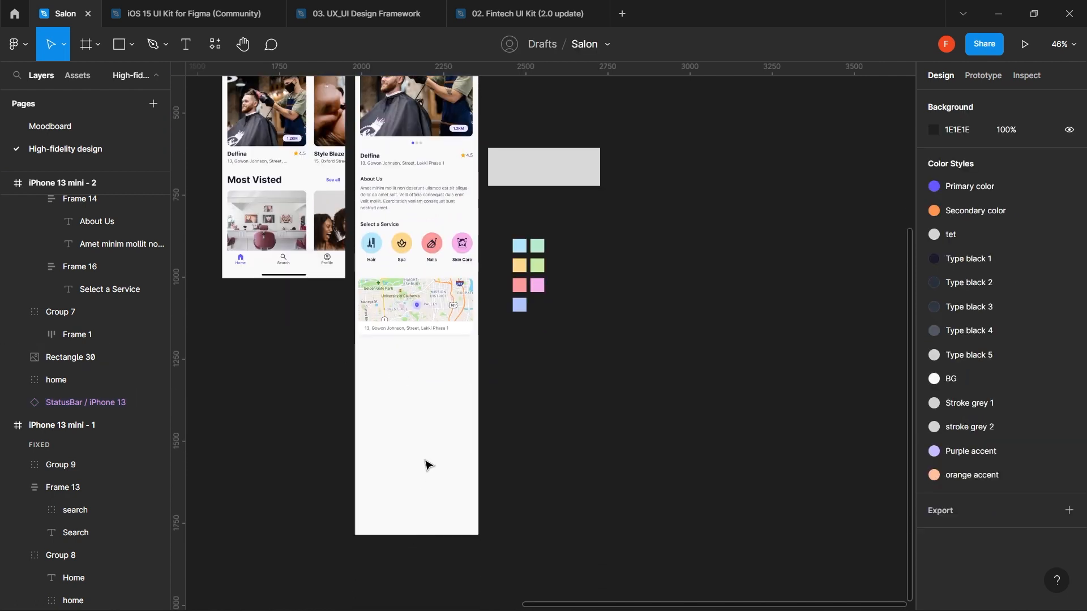
click(426, 508)
click(426, 508)
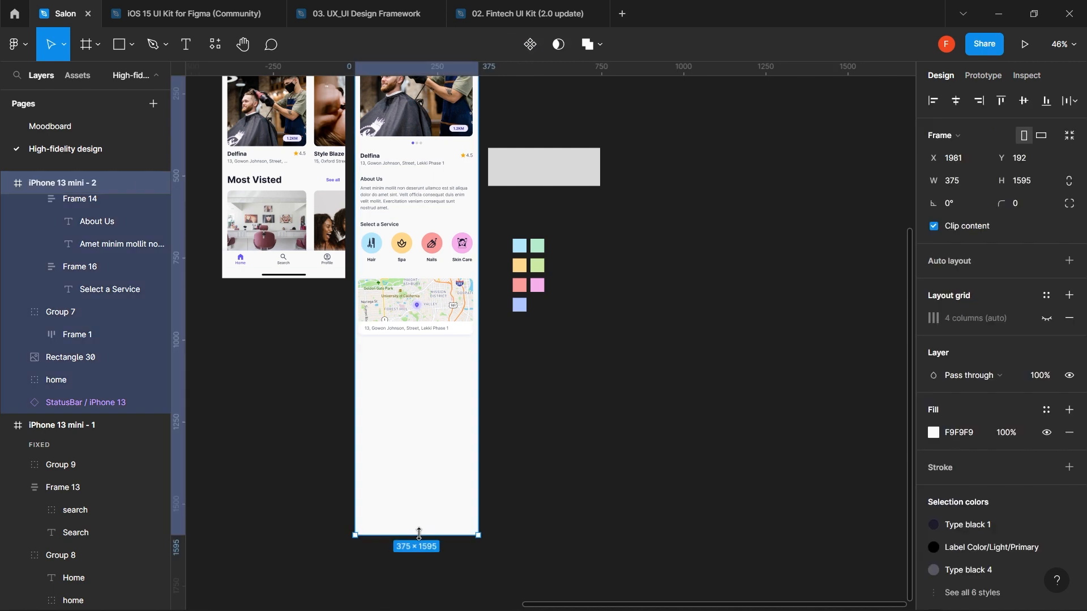
drag(419, 534, 424, 446)
drag(427, 412, 436, 354)
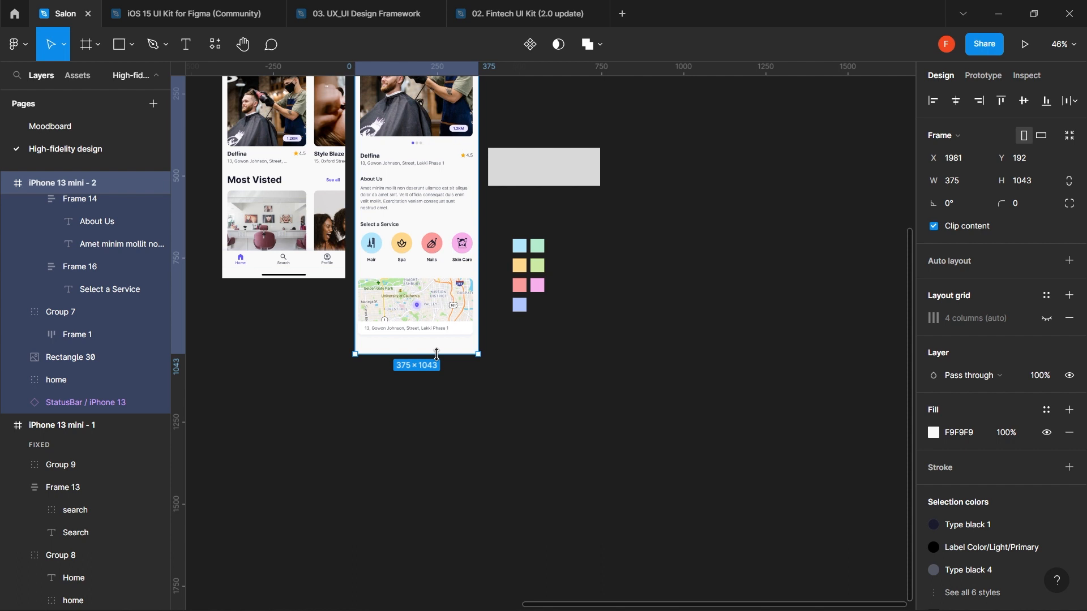
click(430, 198)
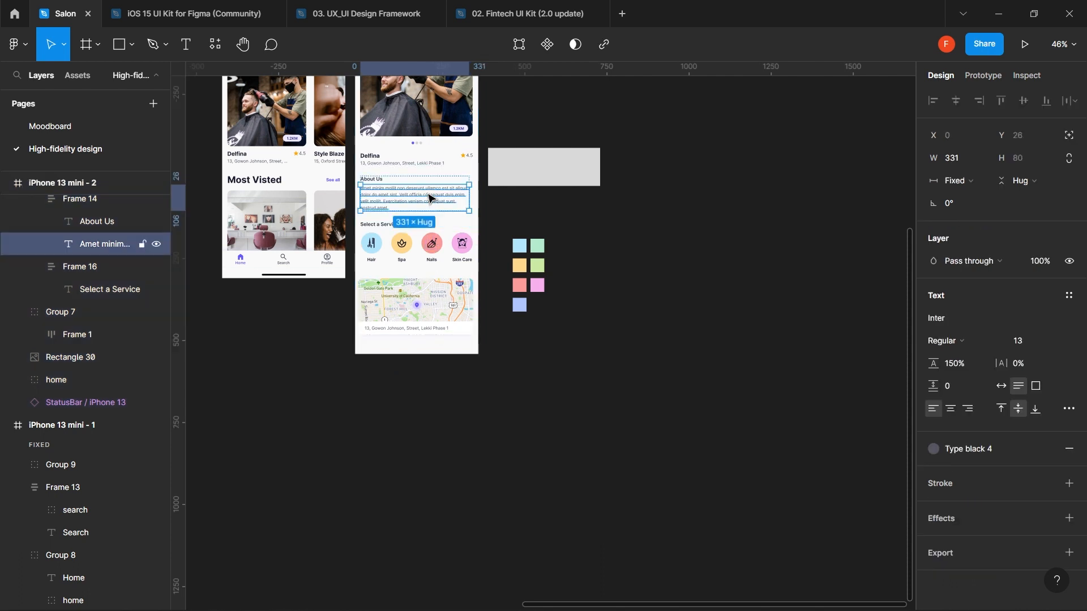
click(538, 360)
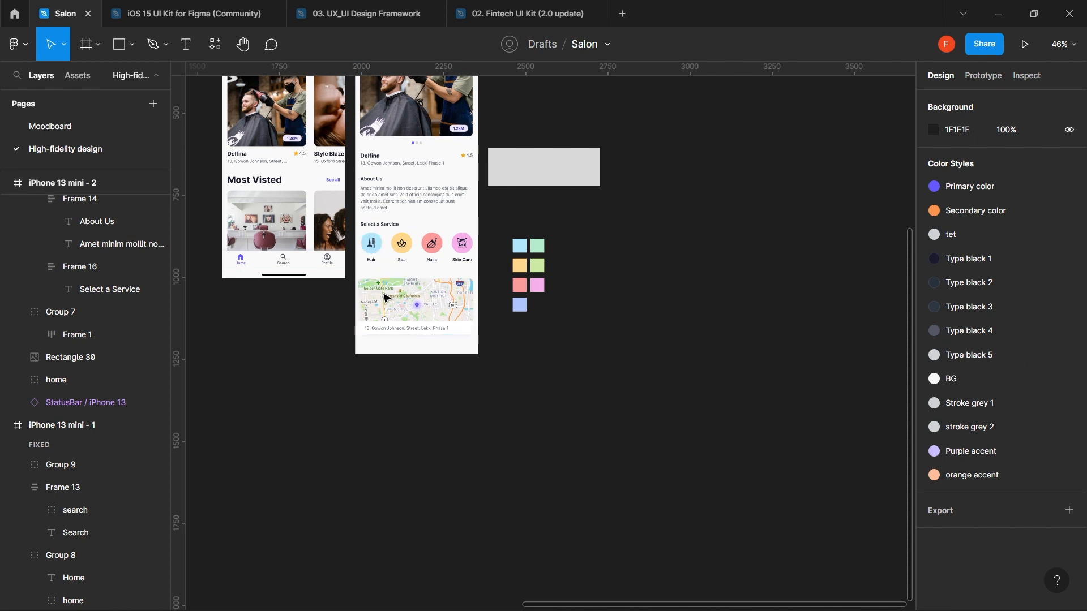
- Unhide the HomeIndicator bar on the iPhone 13 mini - 2 detail screen
scroll(387, 309, up, 3)
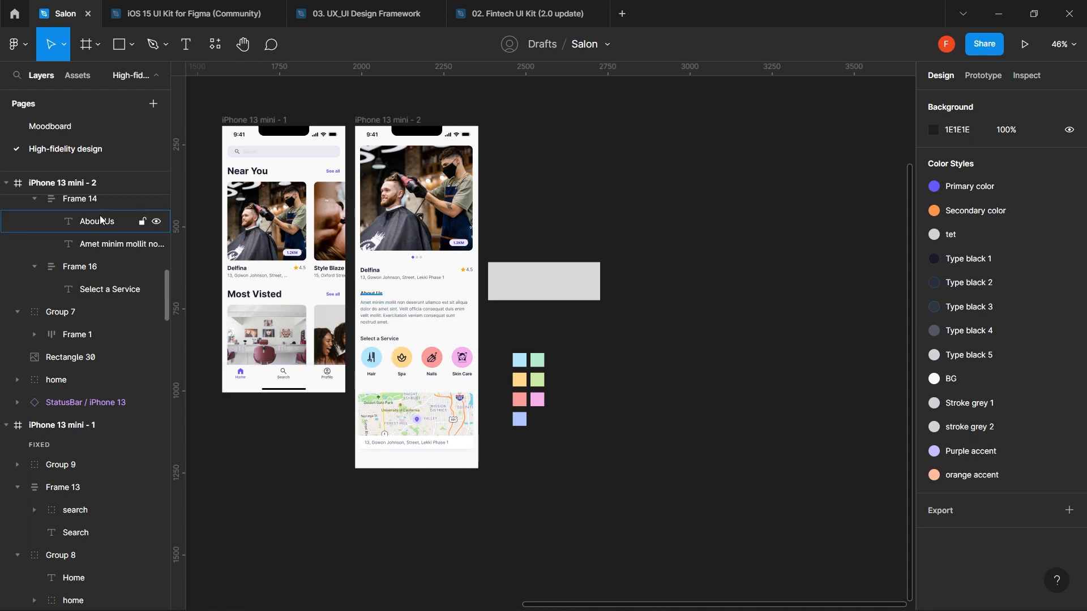
scroll(100, 218, up, 5)
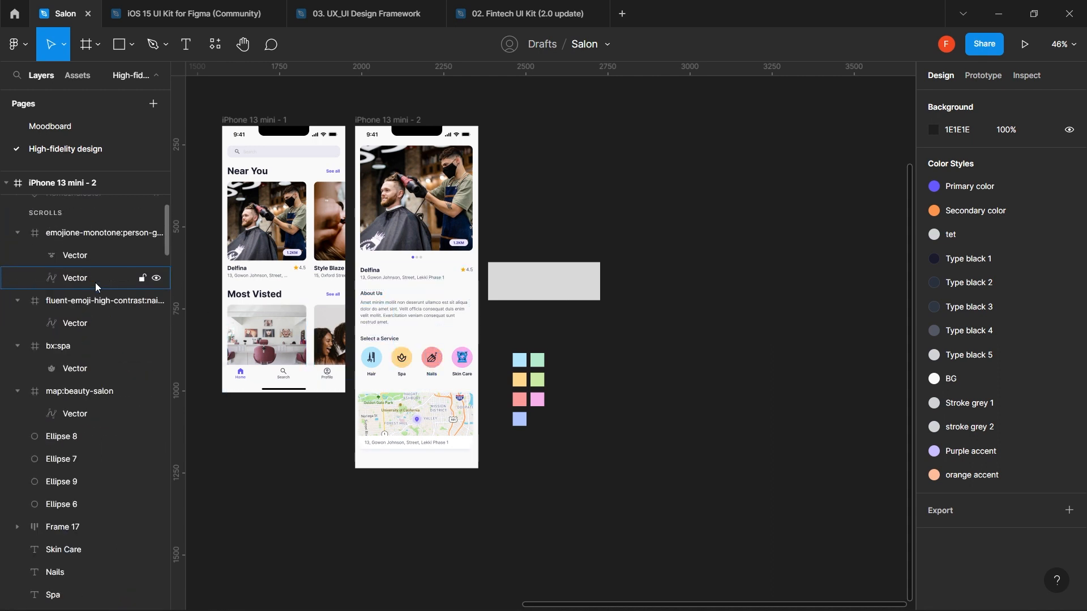
scroll(95, 283, up, 3)
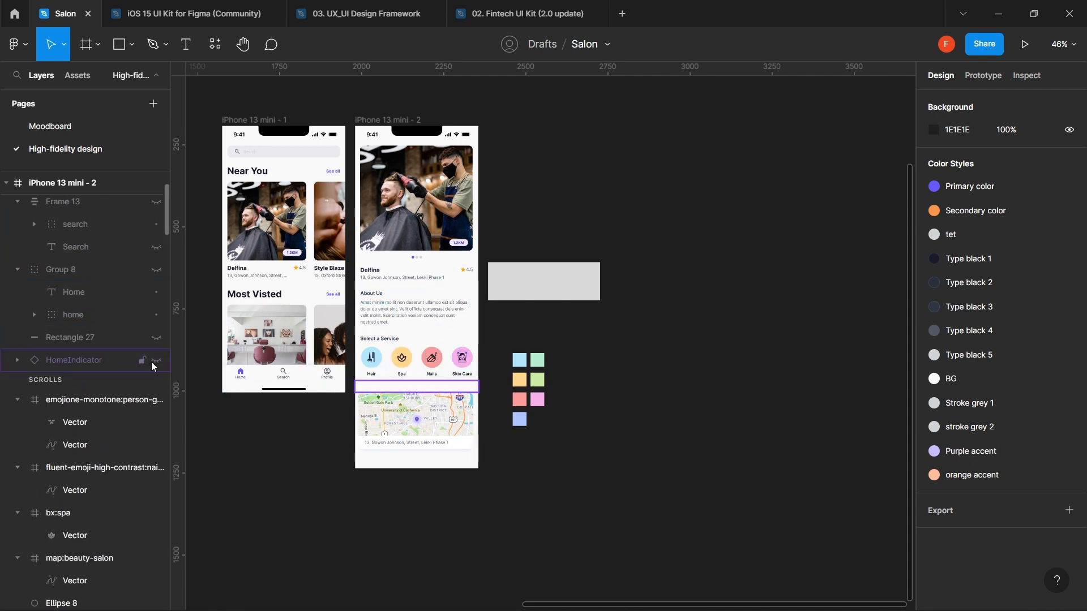
click(156, 360)
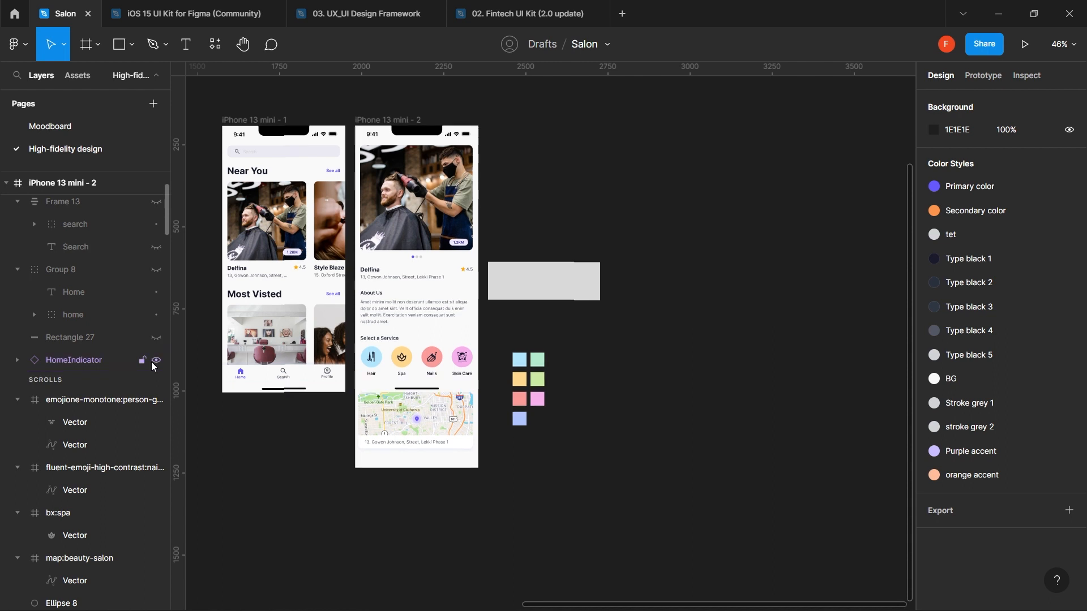
click(419, 391)
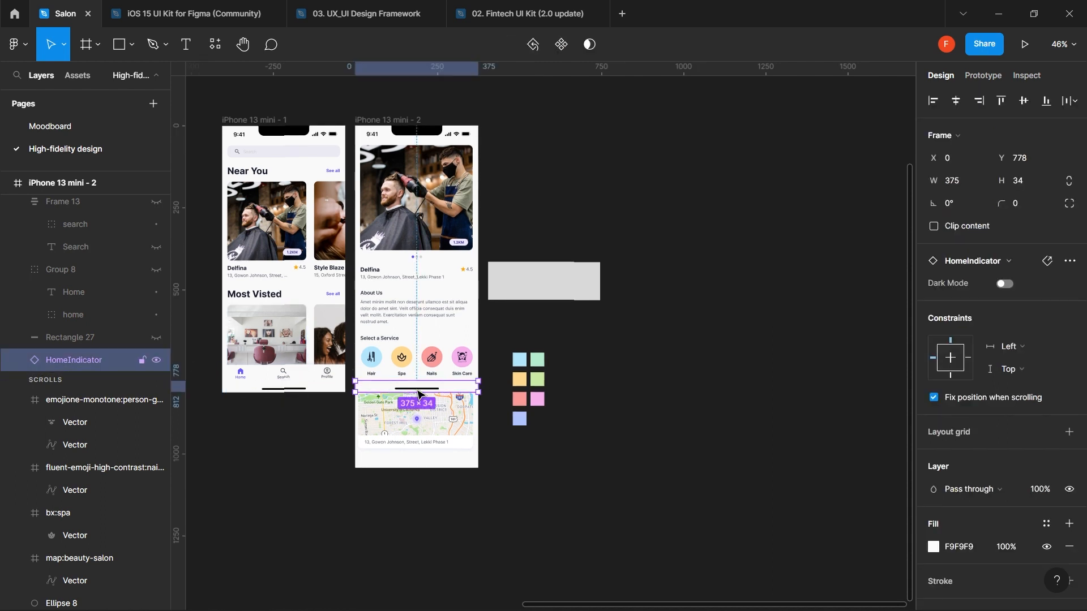
click(431, 444)
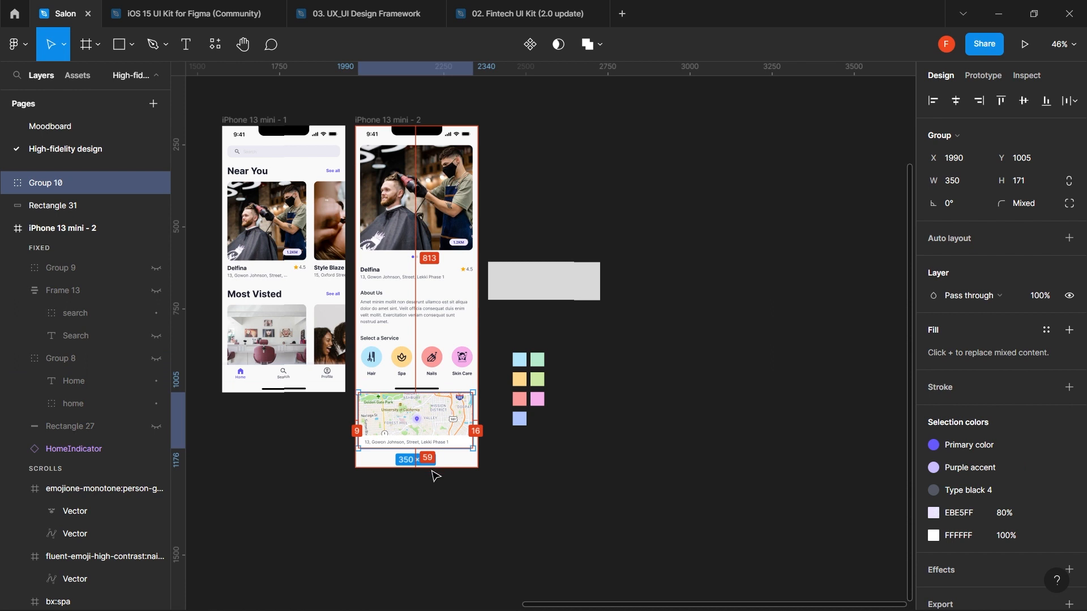
click(430, 470)
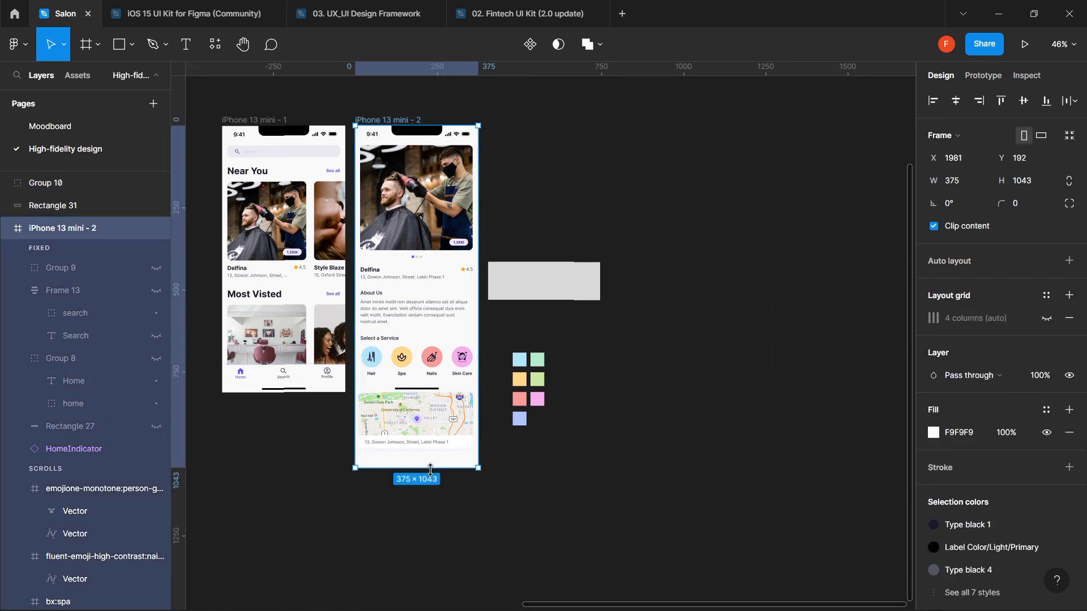
- Reduce the detail screen frame's height by 25 to 1018
click(1047, 188)
click(1046, 189)
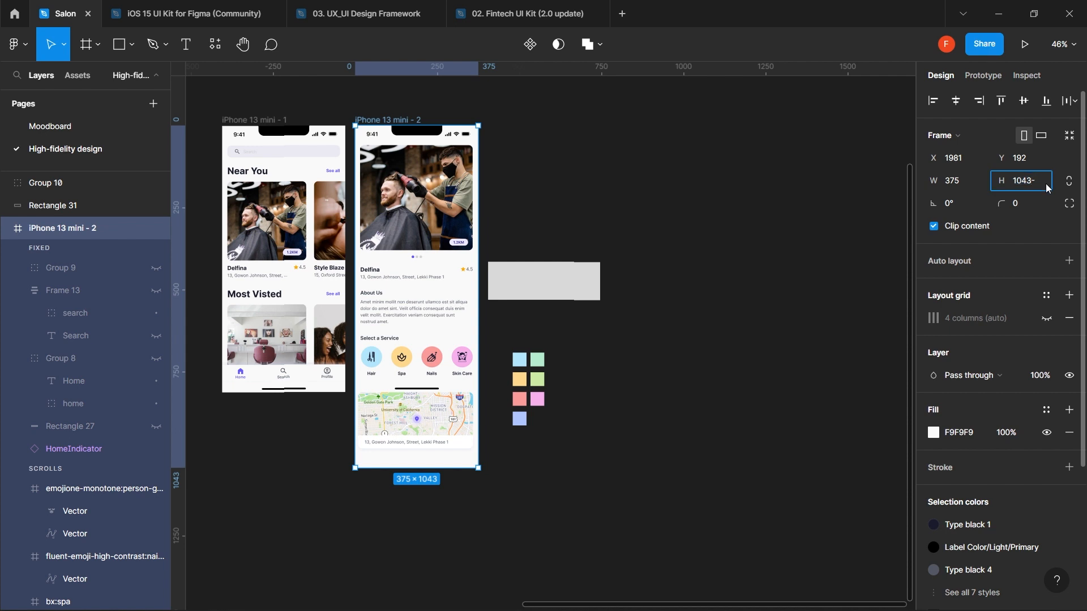
text(-25)
key(Return)
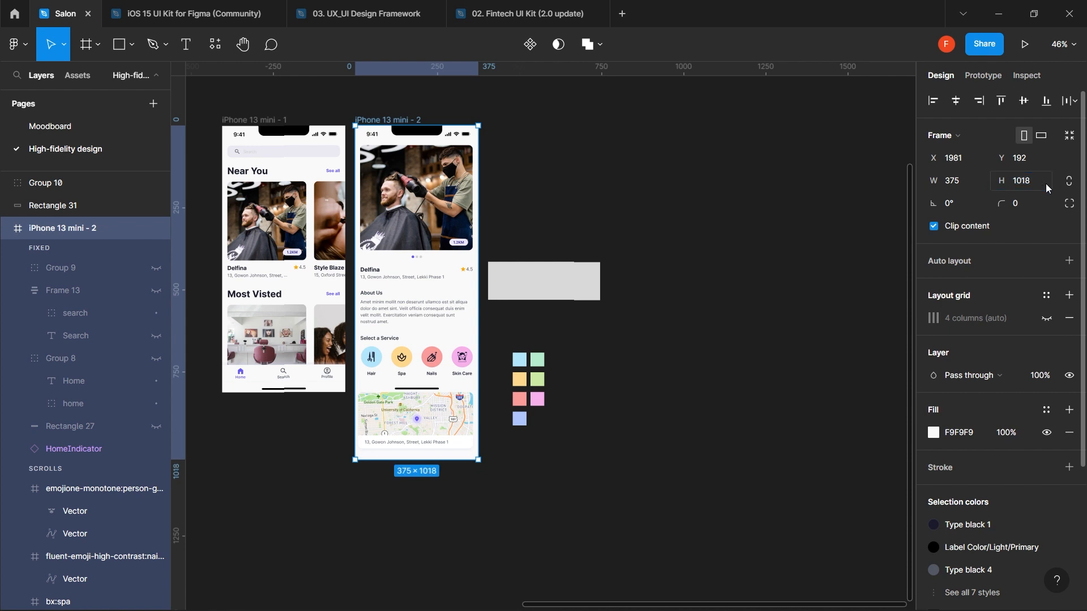
click(617, 403)
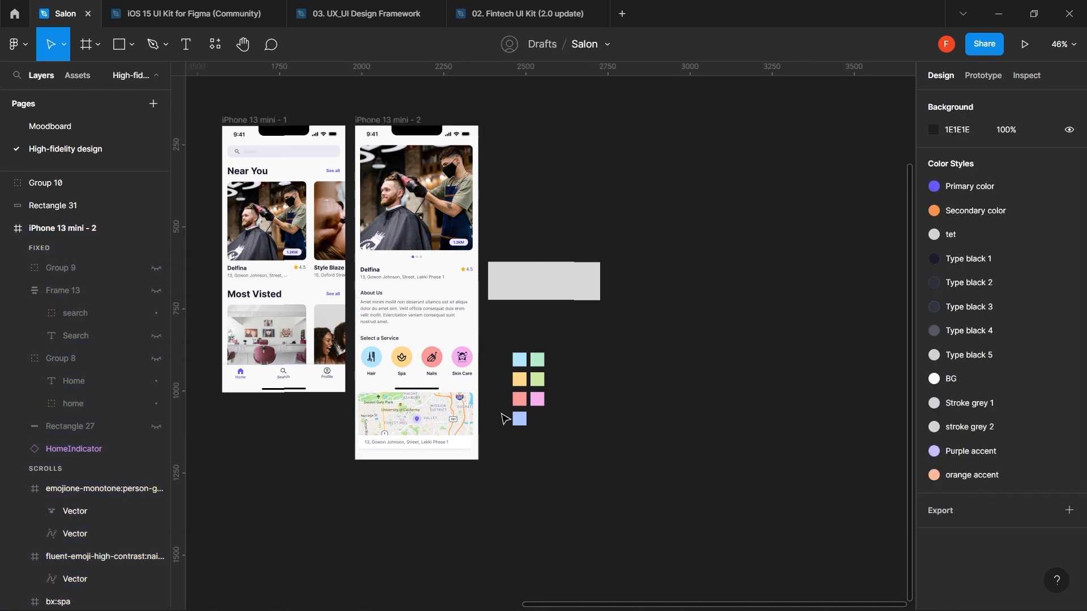
click(443, 390)
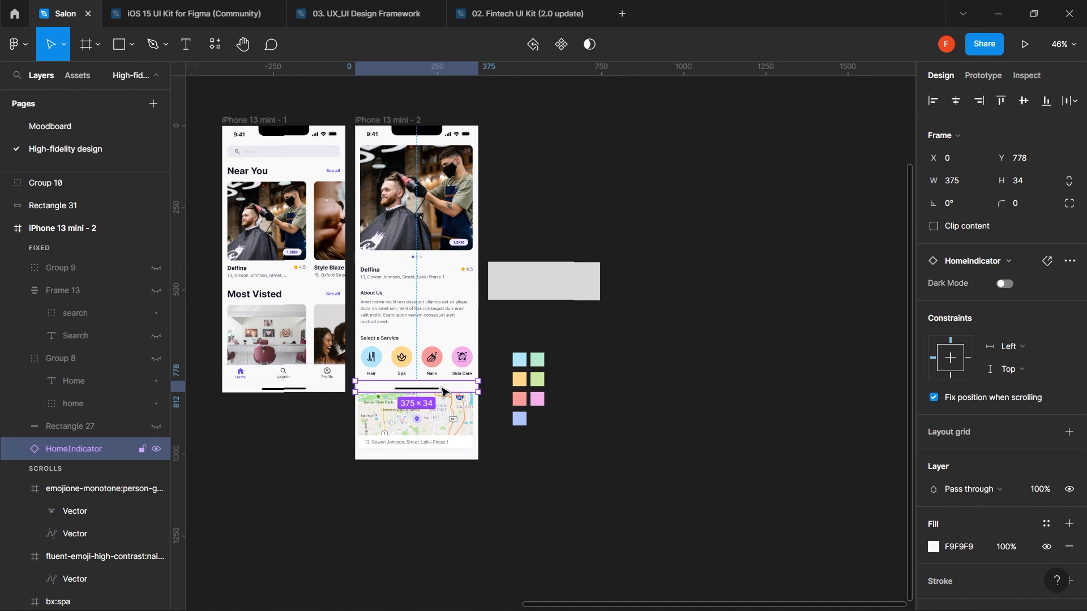
scroll(444, 391, left, 3)
scroll(443, 391, up, 2)
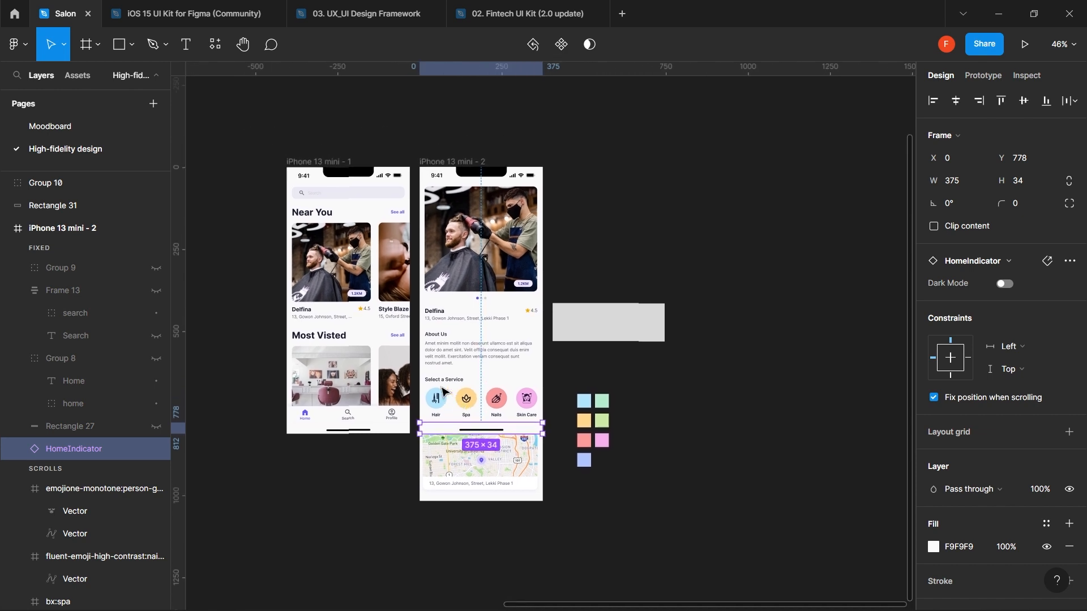
click(326, 166)
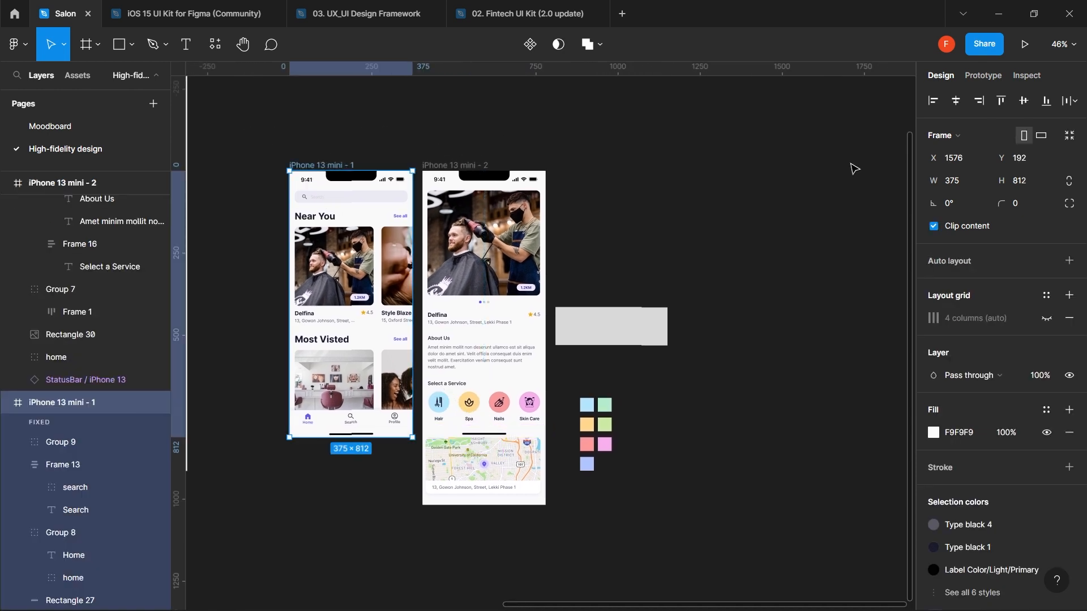
- After a quick preview, show the prototype settings for the iPhone 13 mini - 1 home frame
click(1027, 44)
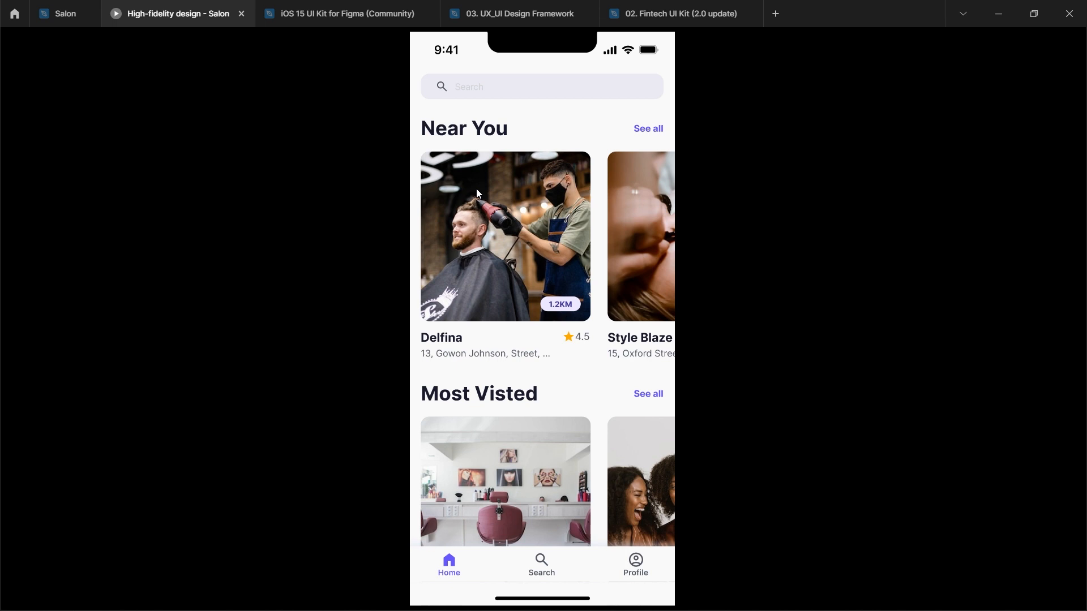
click(57, 8)
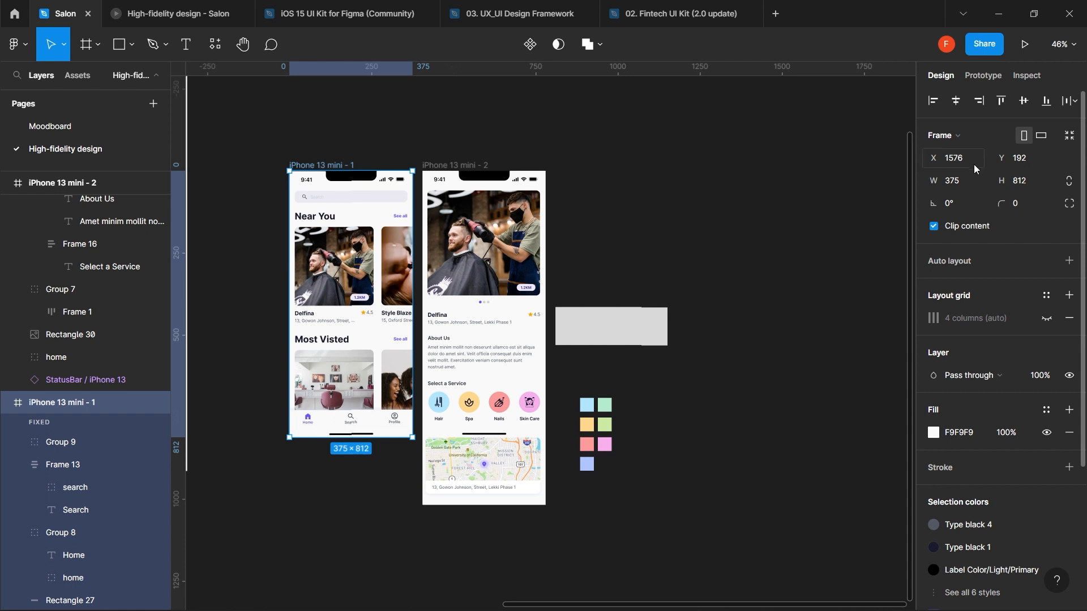
click(990, 71)
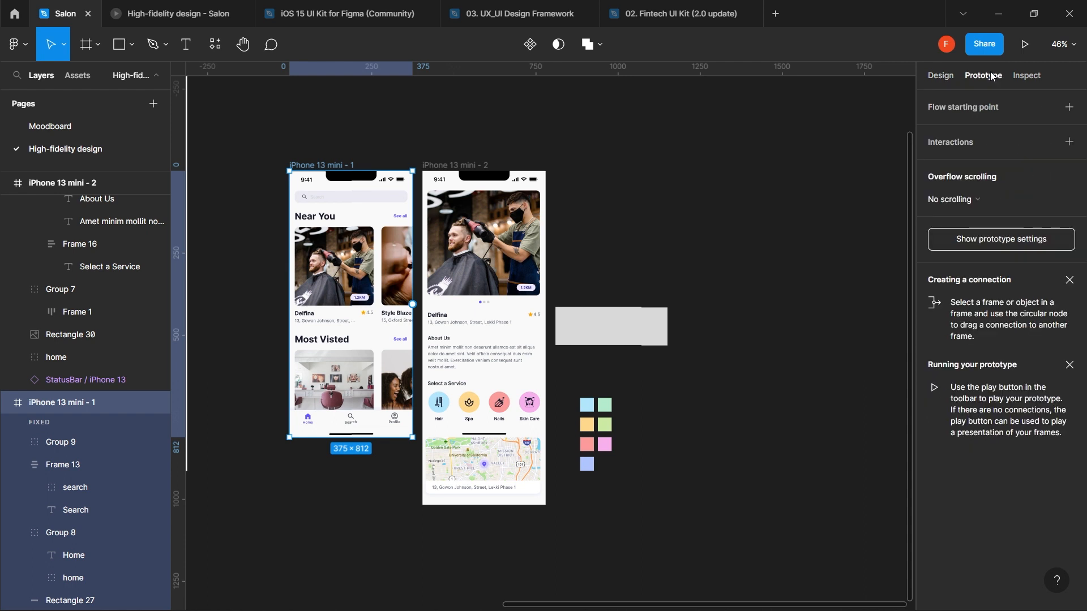
- Set the prototype device to iPhone 13 mini with the Pink model
click(990, 241)
click(967, 130)
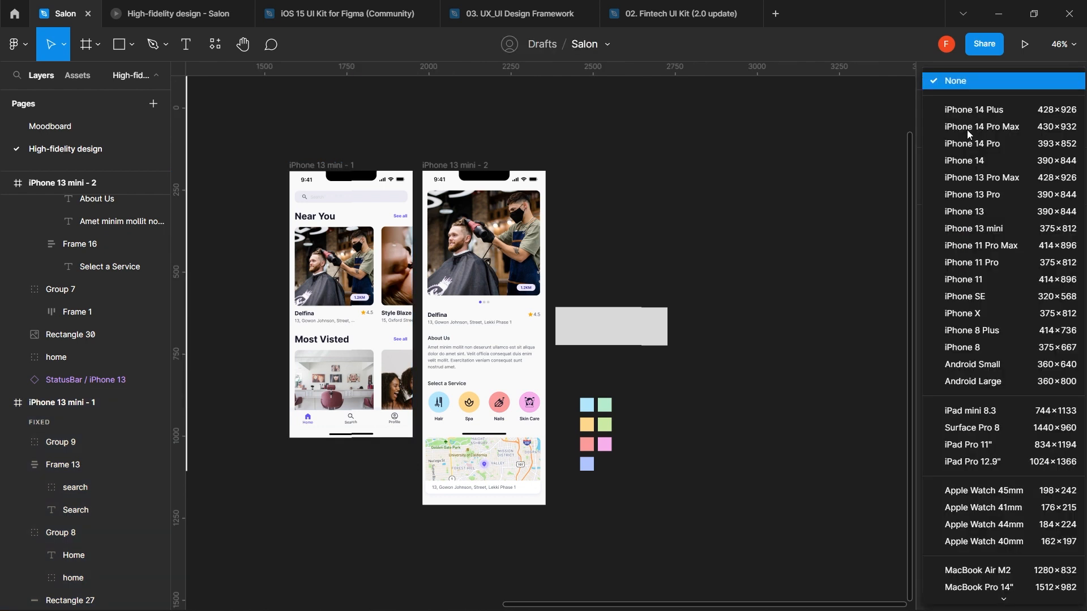
click(989, 228)
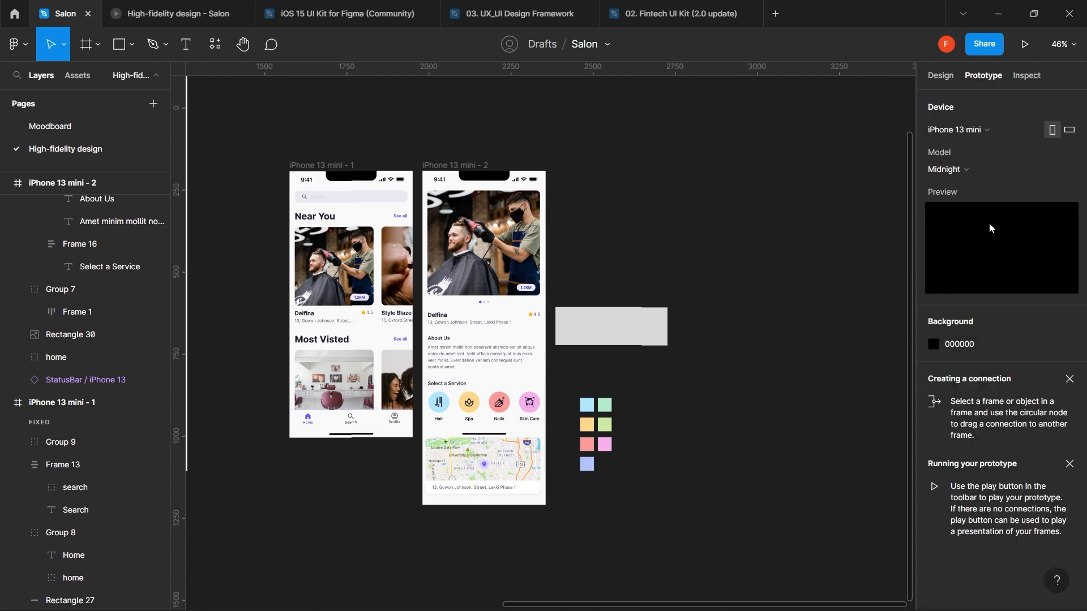
click(969, 171)
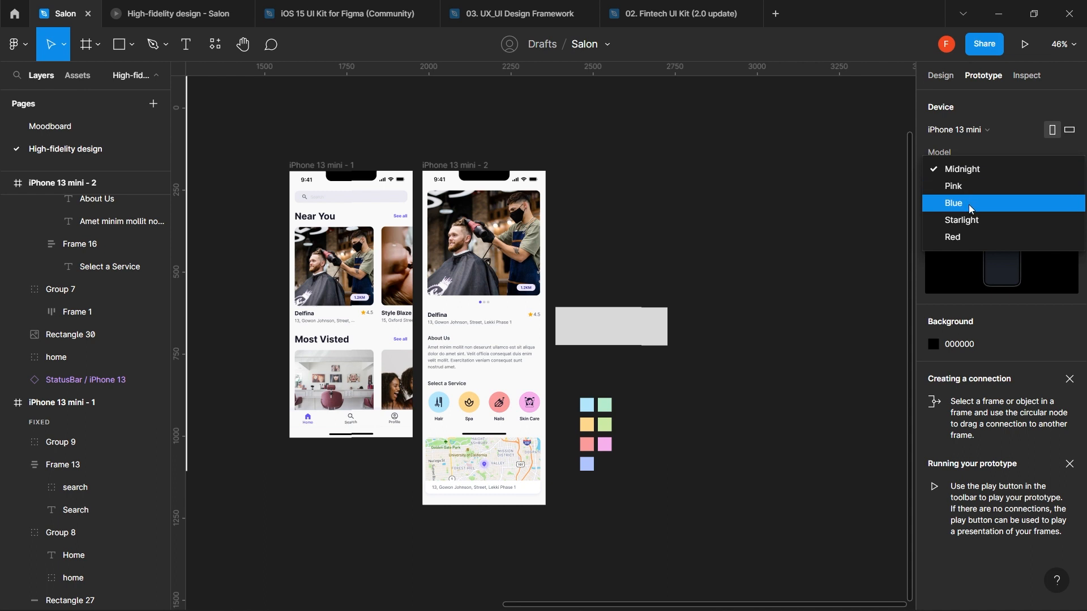
click(969, 205)
click(970, 174)
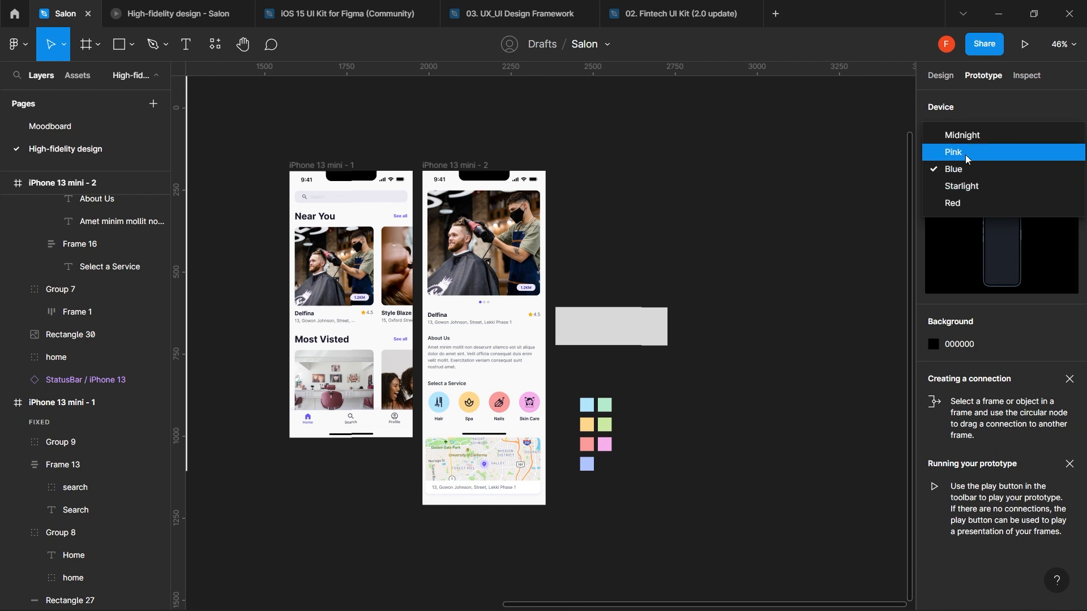
click(966, 154)
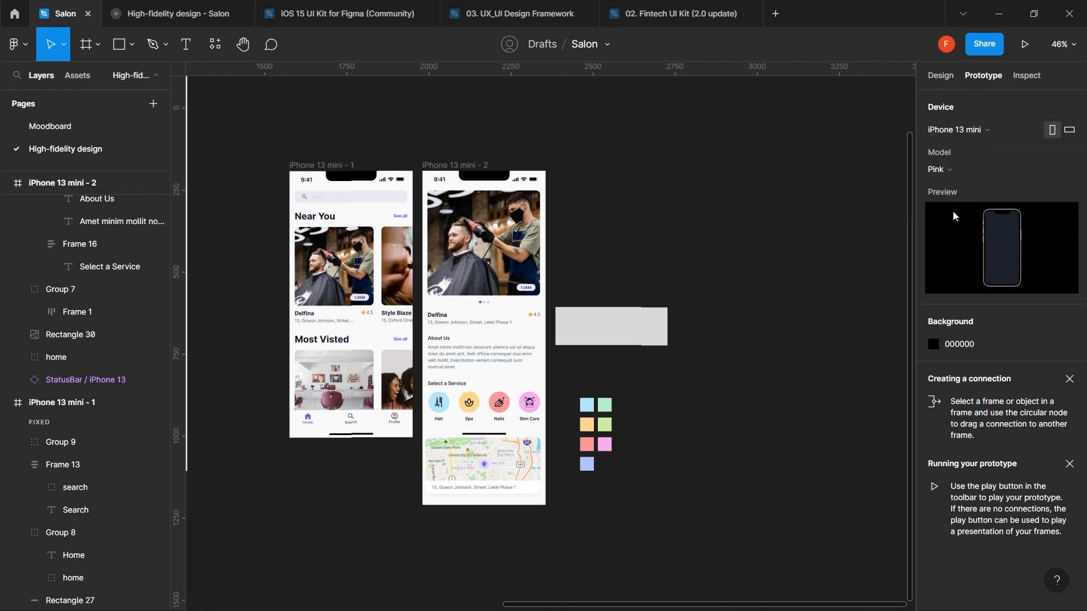
- Set the prototype background to light E9E3E3 and open the running preview
click(935, 346)
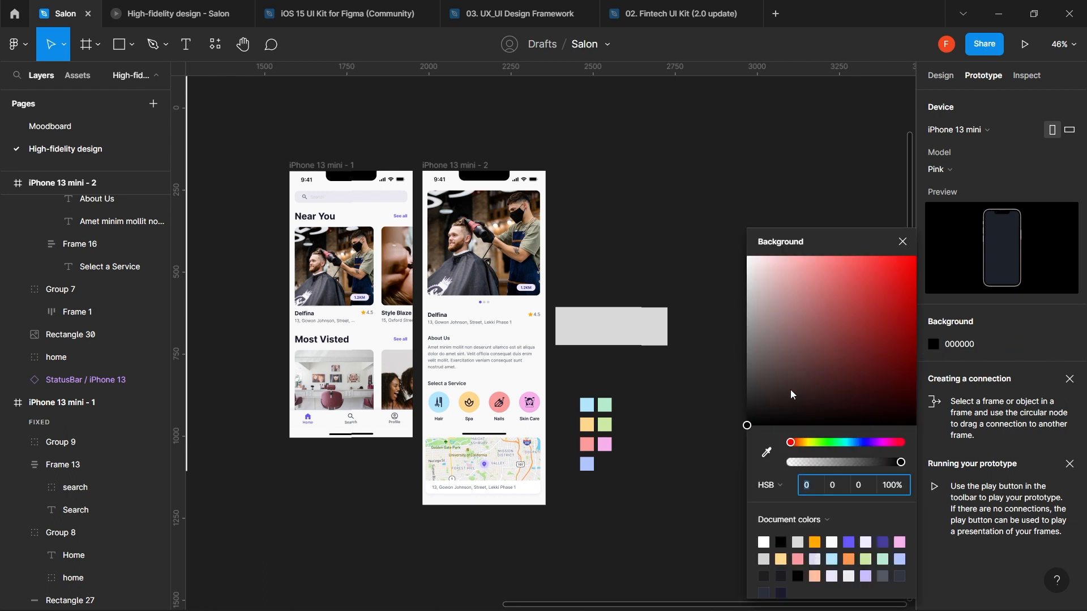
drag(756, 407, 752, 275)
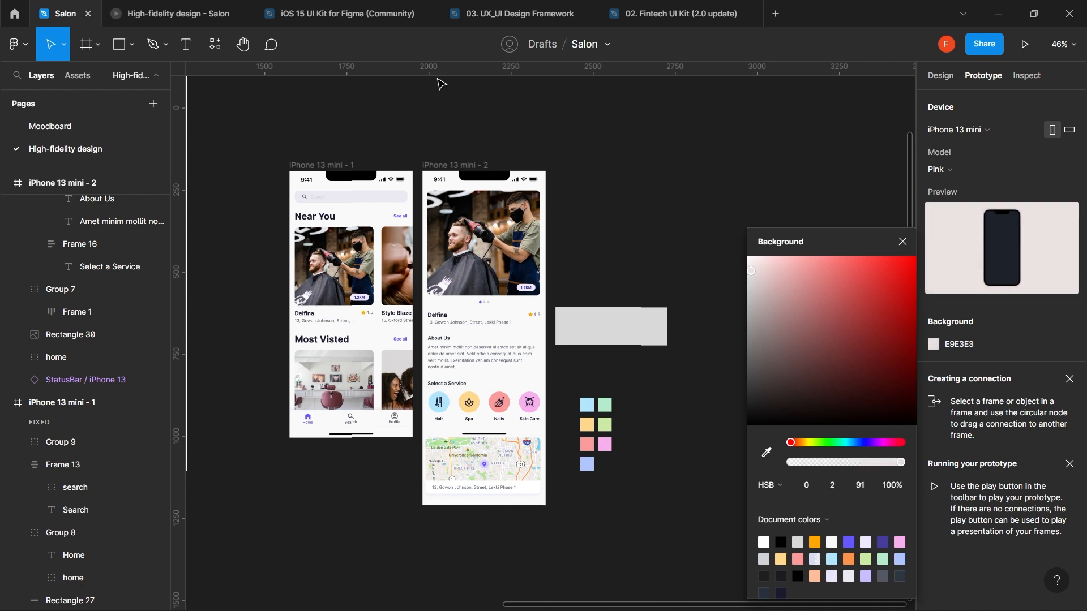
click(900, 244)
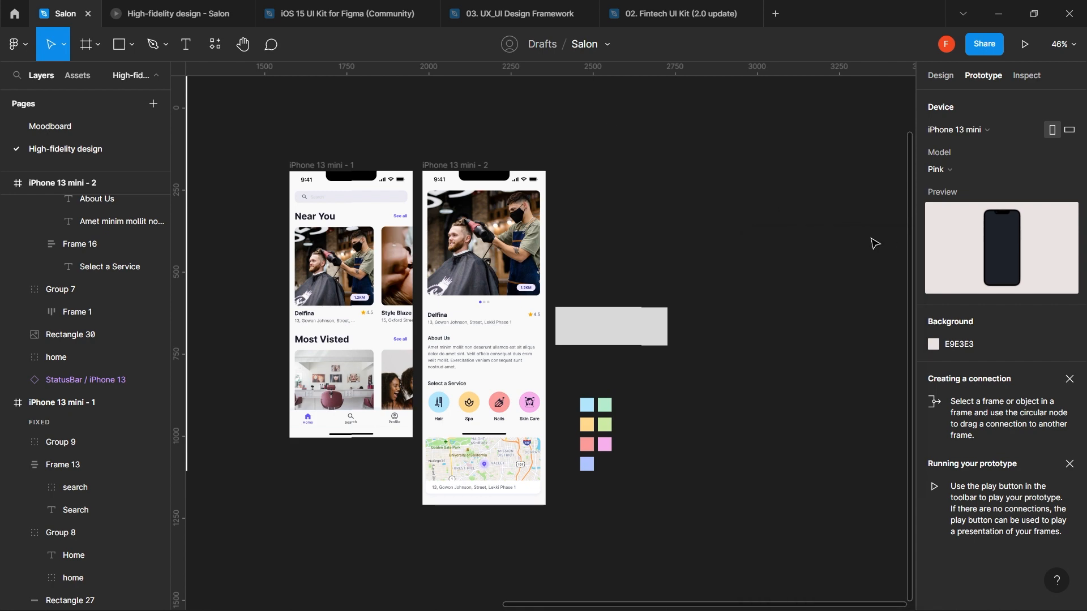
click(187, 5)
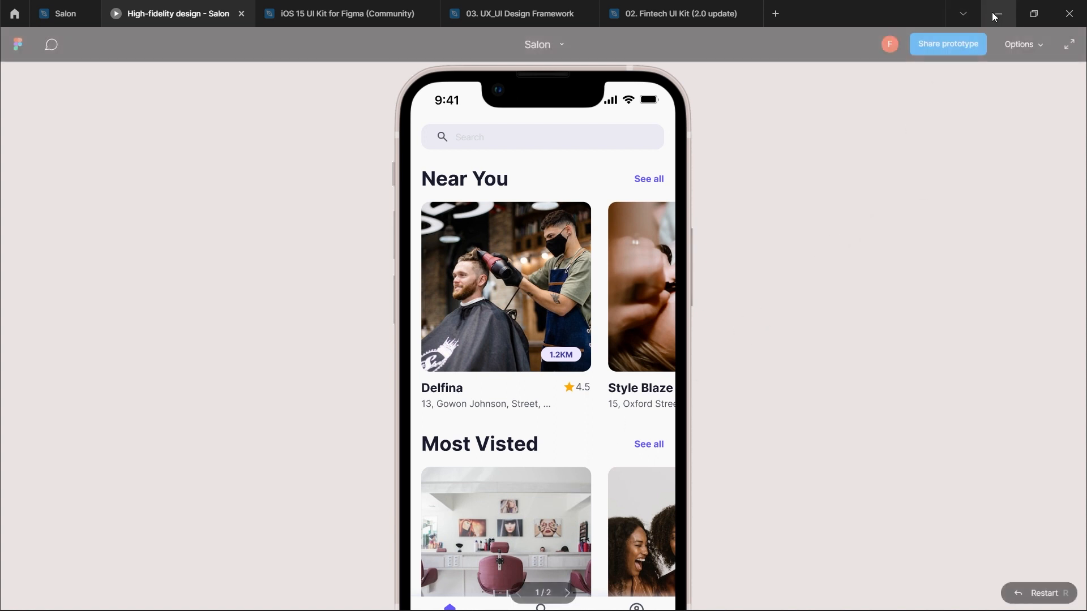
- Fit the phone mockup to the screen in the prototype preview via fullscreen Options
click(1070, 47)
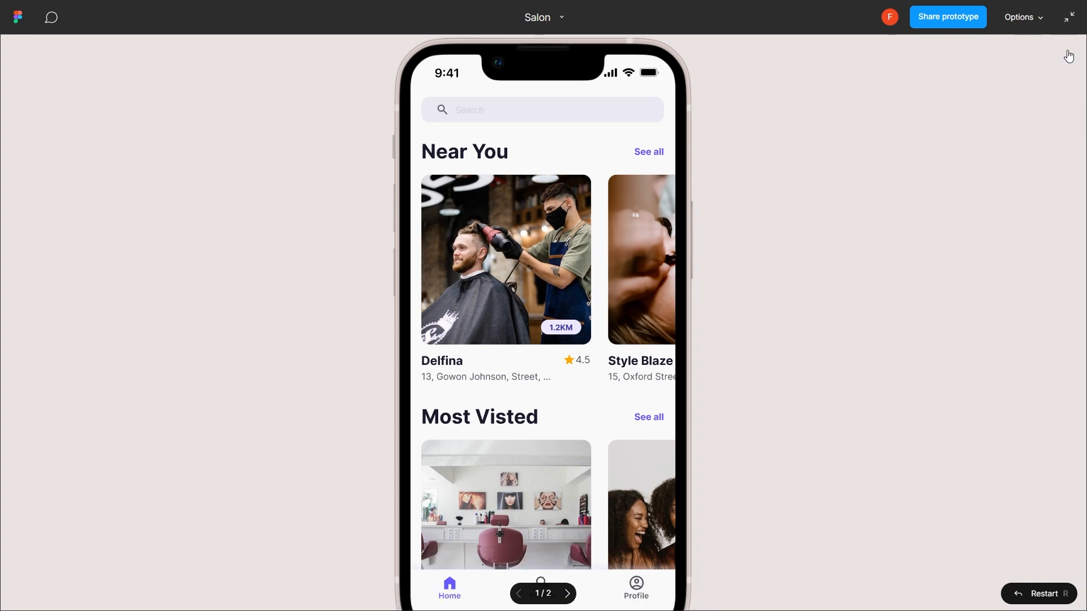
click(1038, 20)
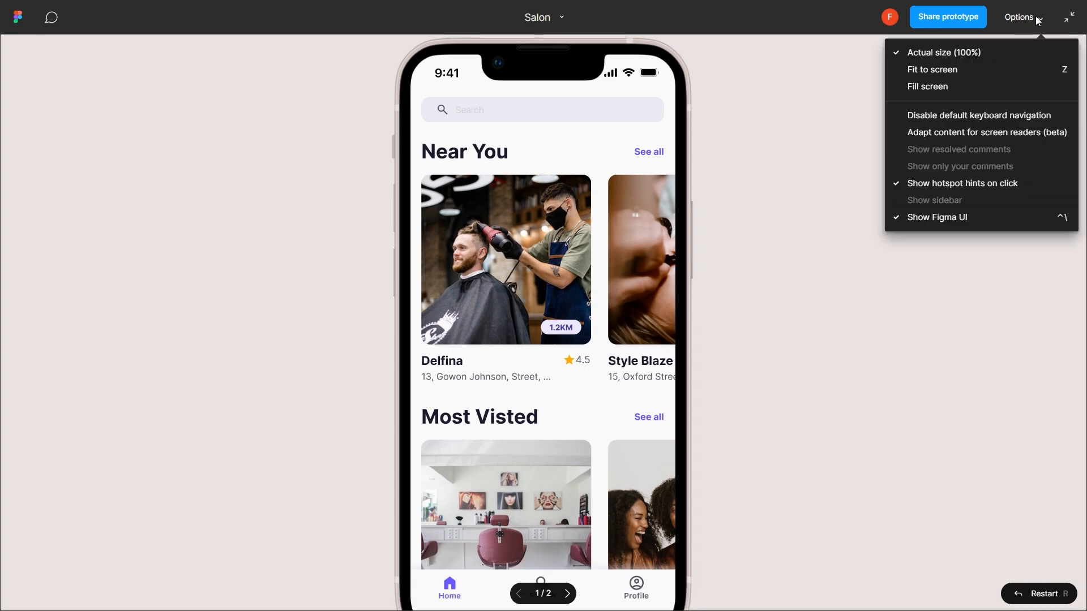
click(985, 70)
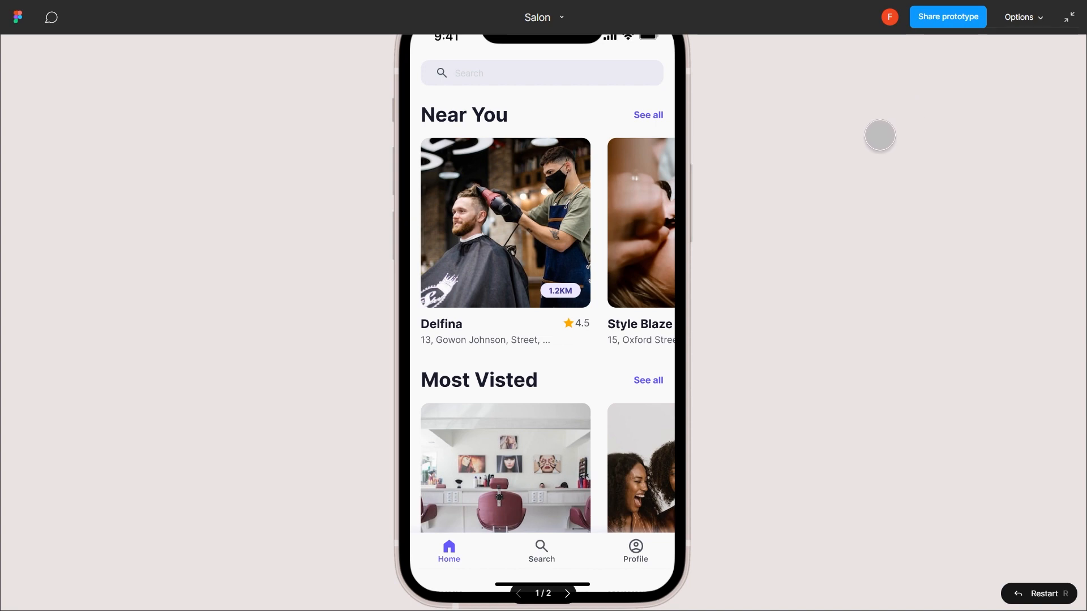
click(1077, 29)
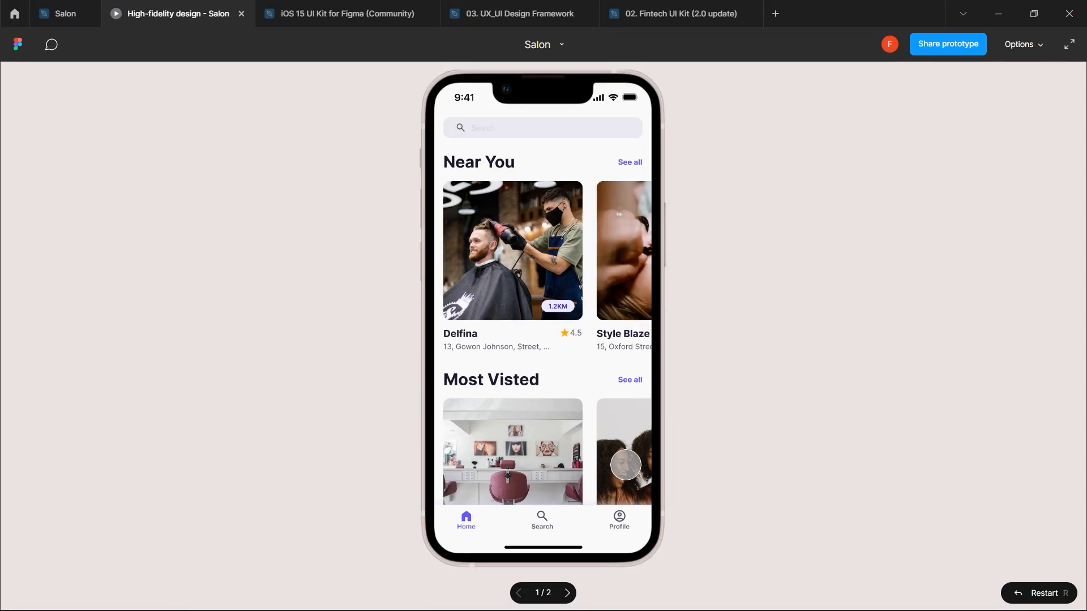
- Advance to the Delfina detail screen, scroll it, then return to the Salon editor
mouse_move(647, 607)
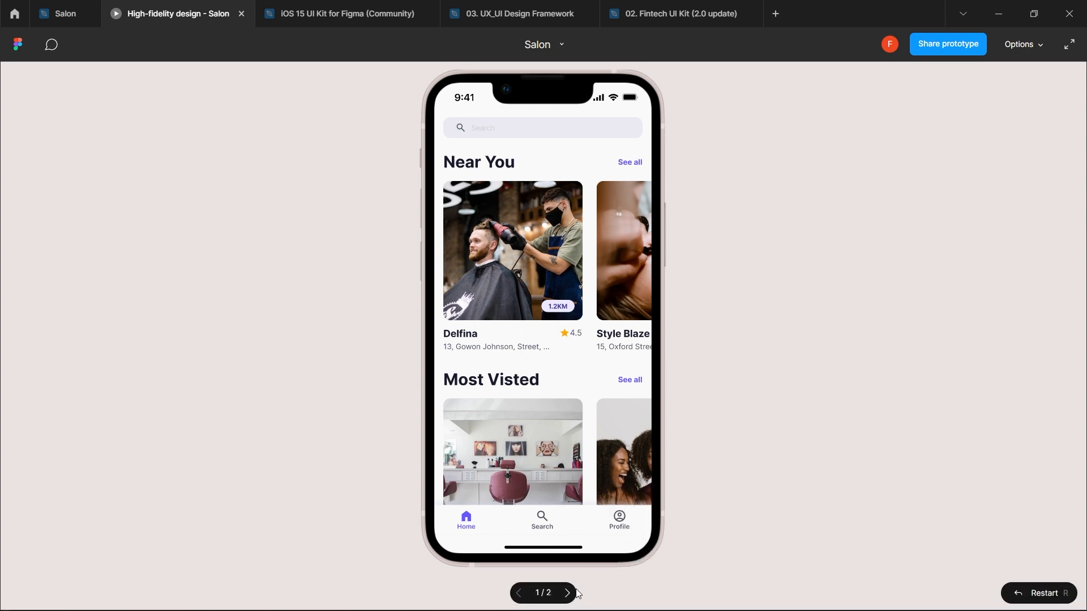
click(568, 594)
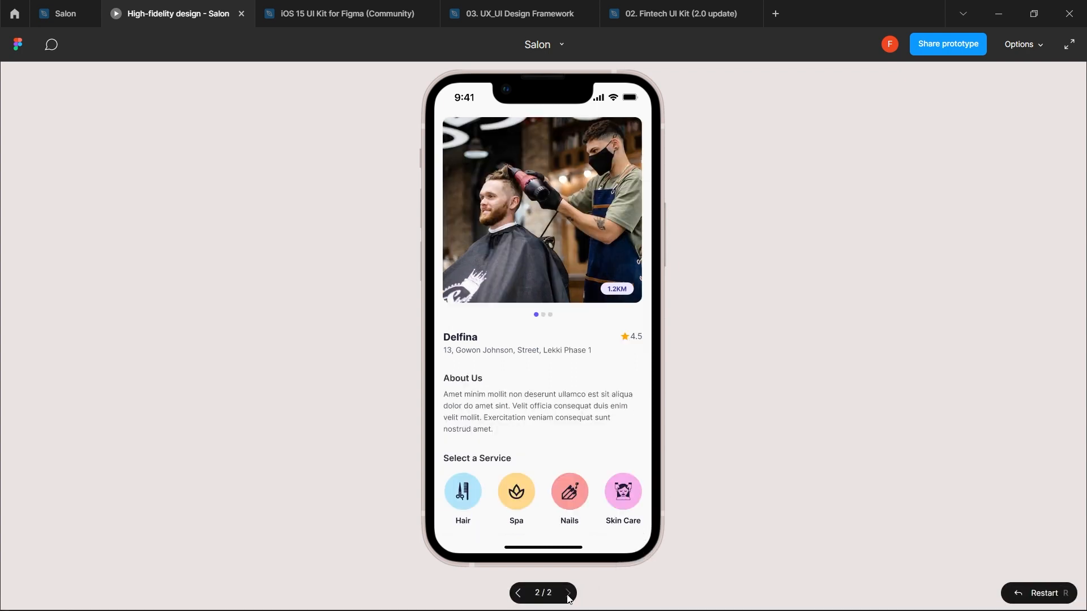
scroll(577, 395, down, 3)
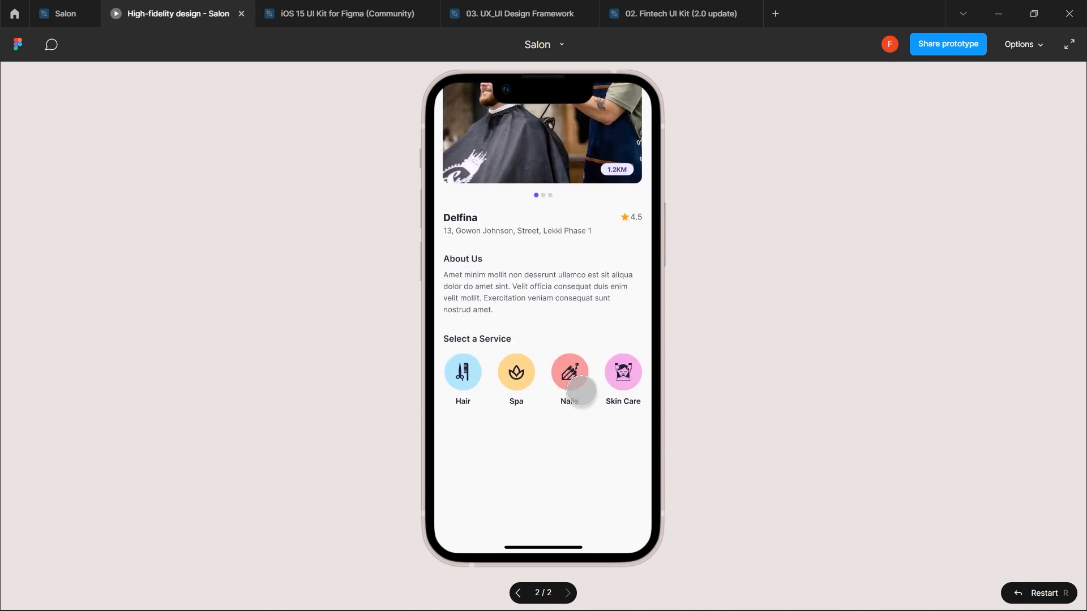
scroll(582, 391, up, 3)
scroll(580, 390, down, 3)
click(66, 12)
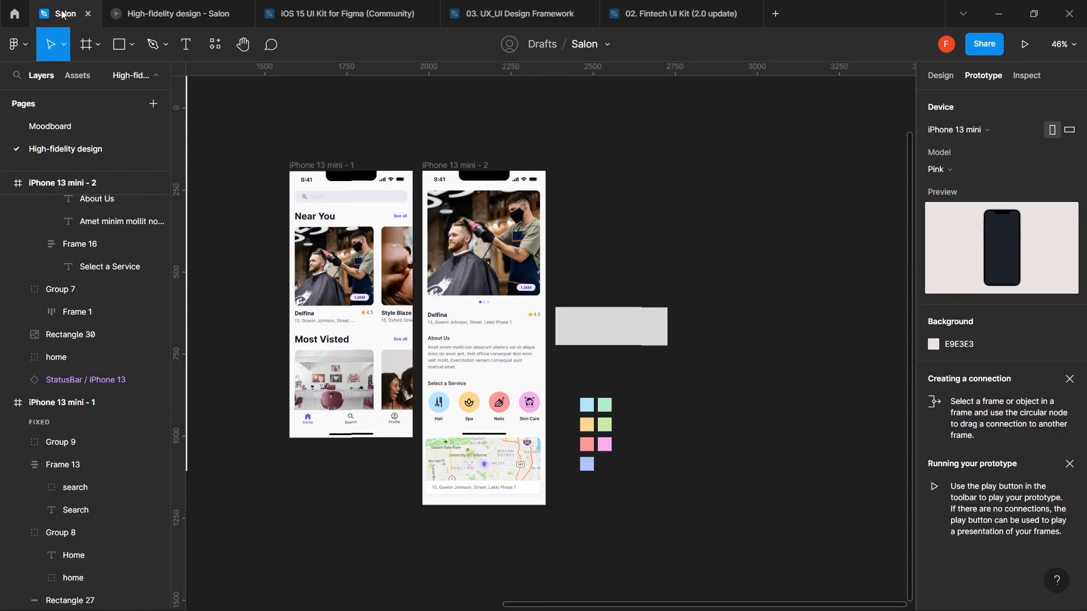
- Select just the map card group on the detail screen
click(491, 459)
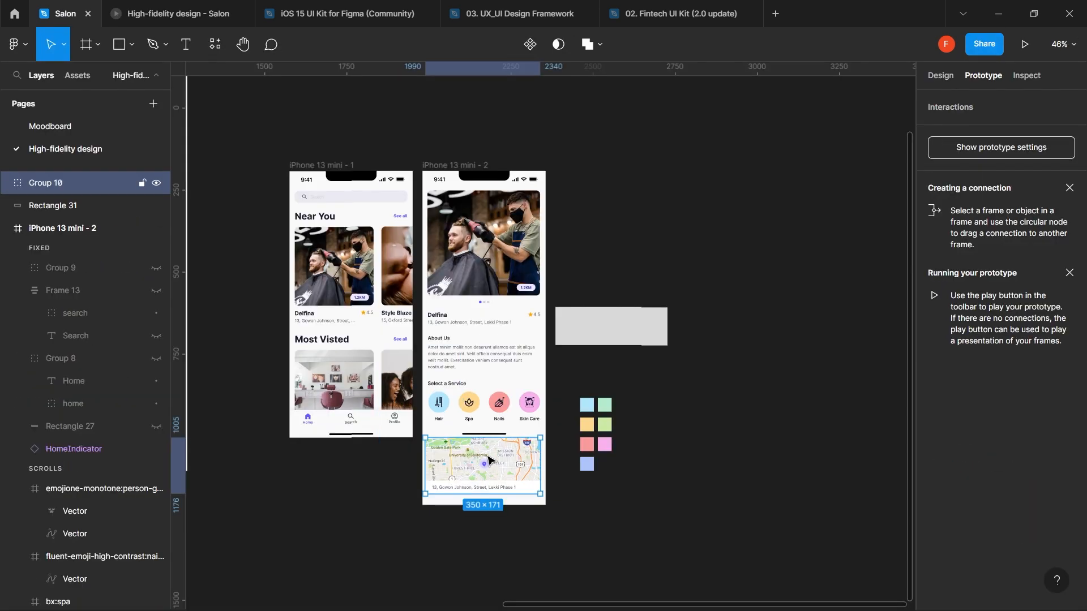
shift+click(81, 215)
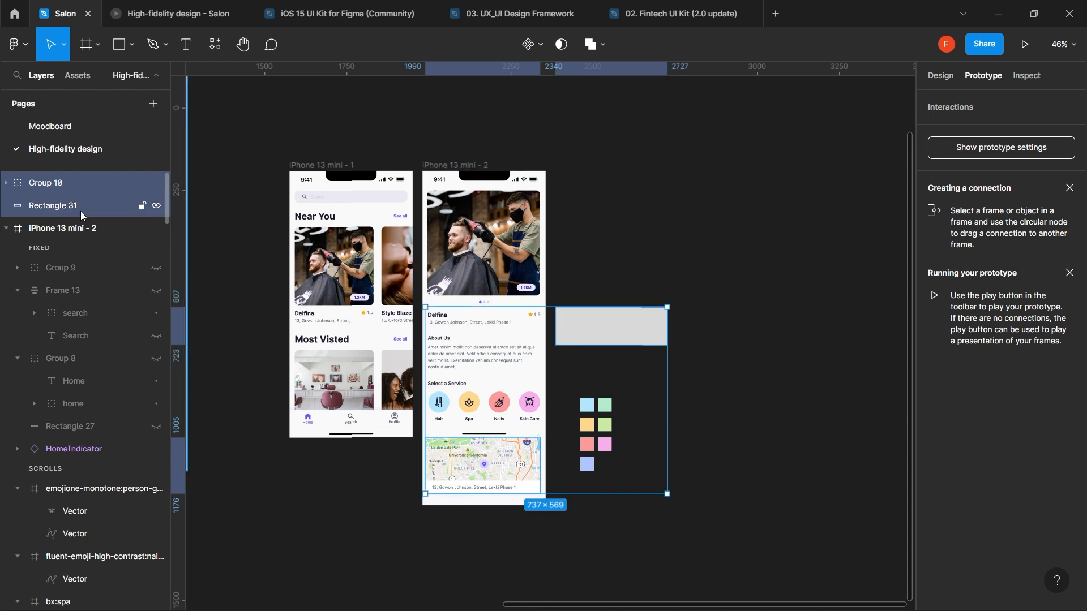
click(468, 536)
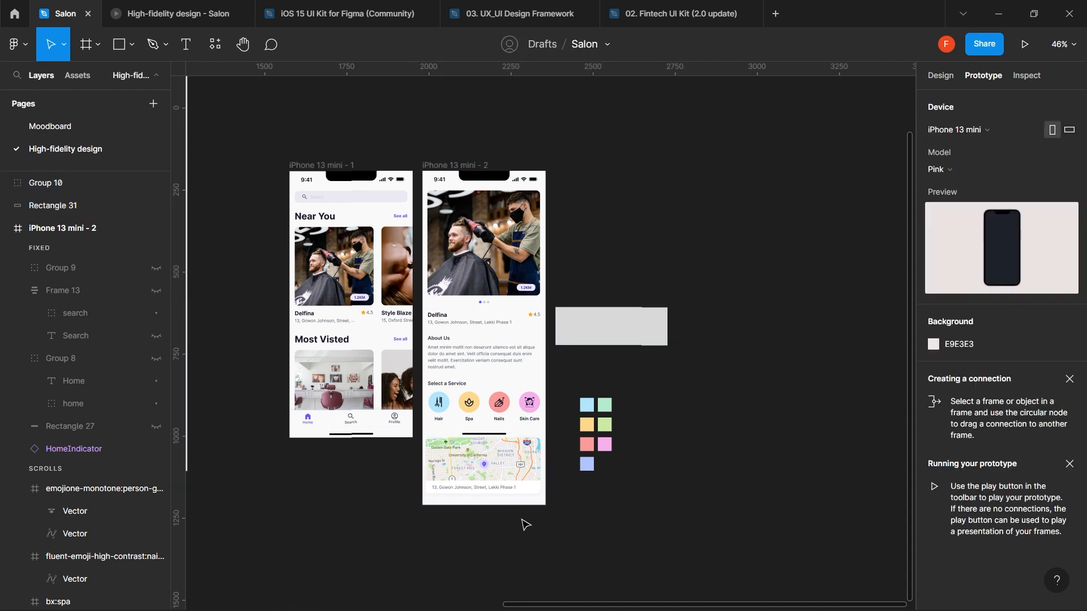
drag(526, 519, 436, 463)
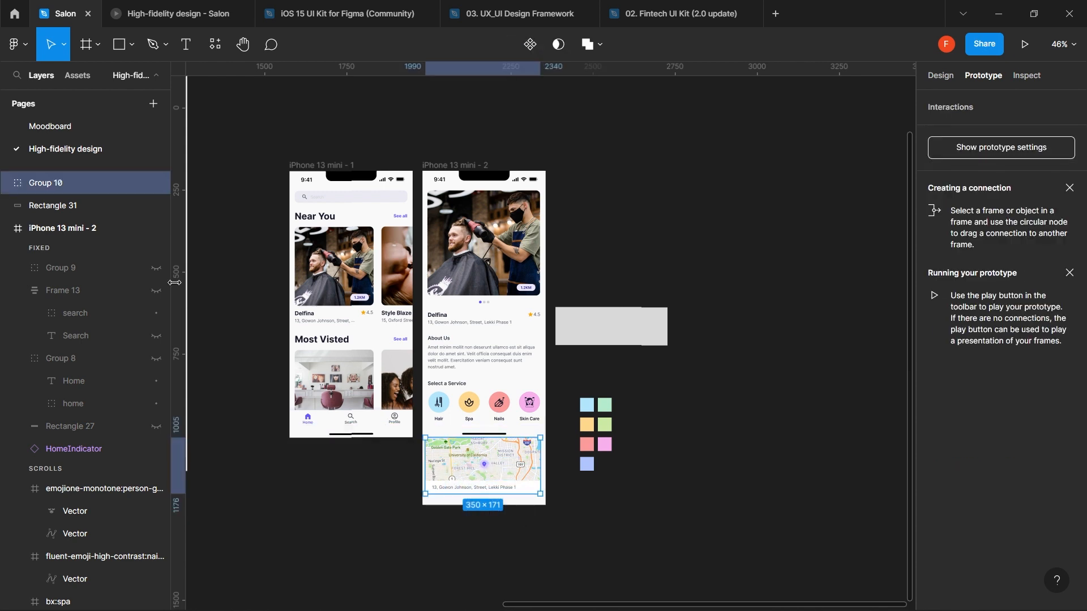
- Move the map card into the iPhone 13 mini - 2 frame's scrolling section and recheck the preview
key(Delete)
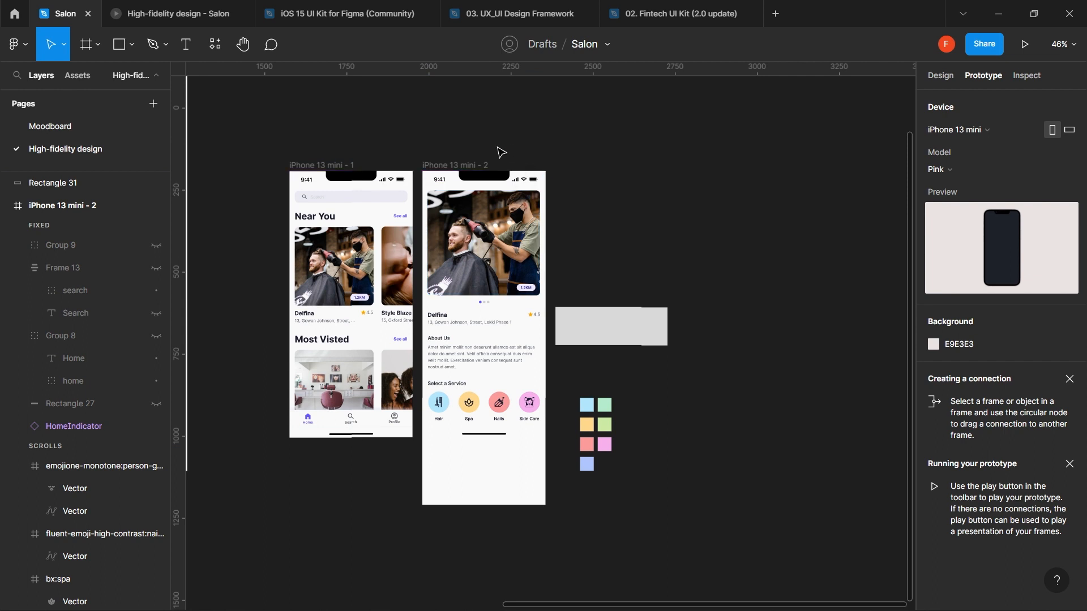
click(480, 165)
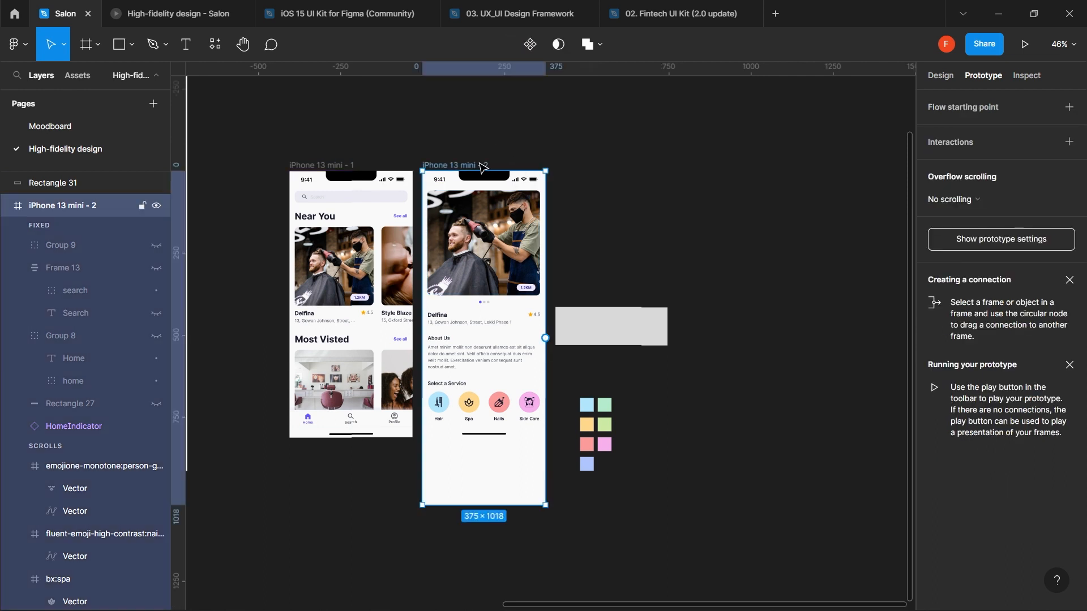
key(ctrl+v)
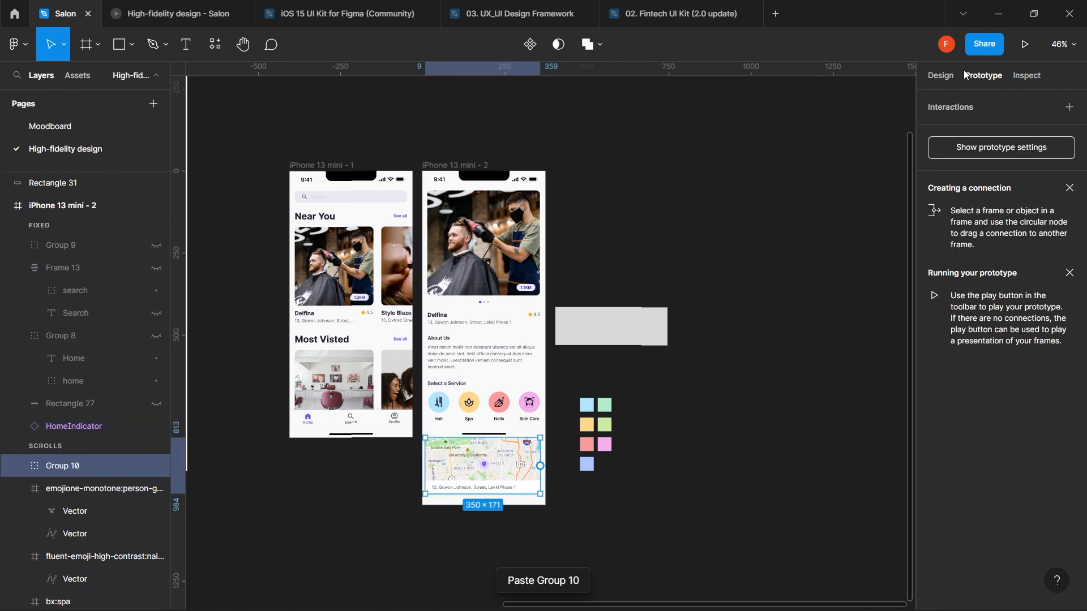
click(944, 80)
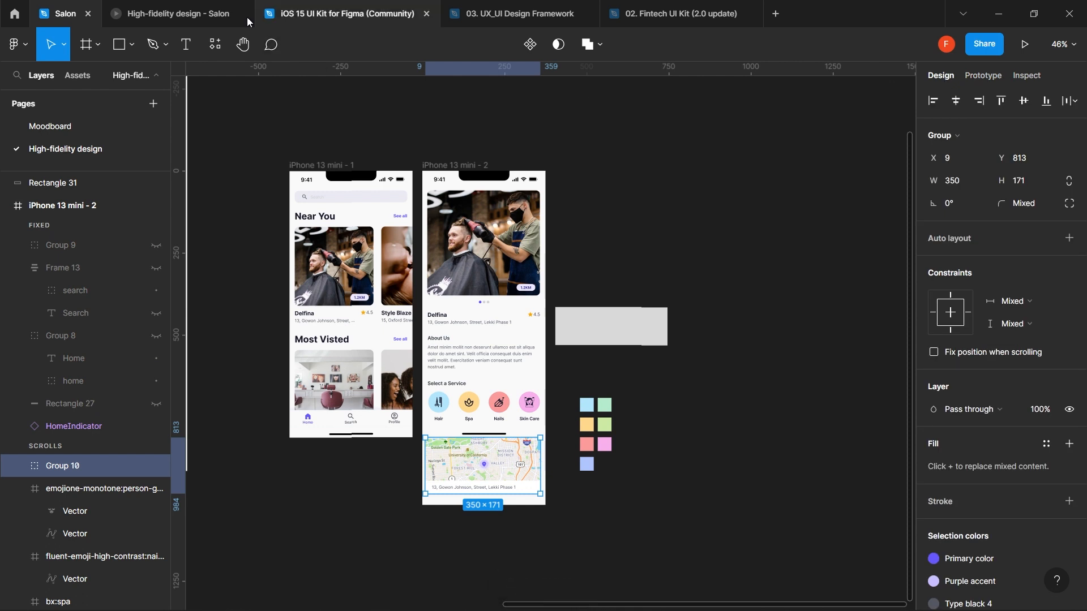
click(205, 13)
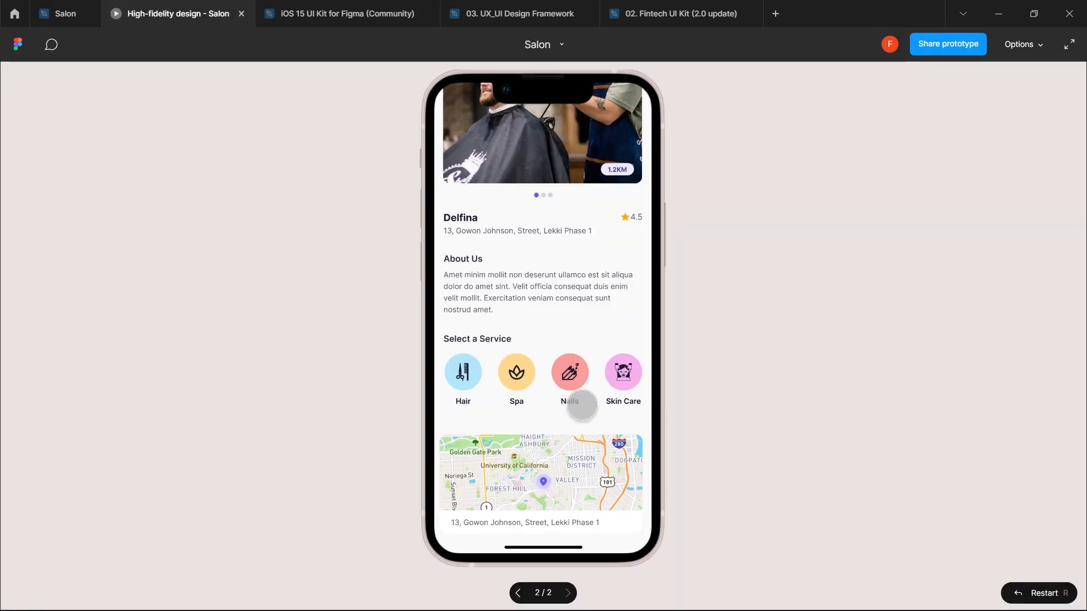
- Check spacing to the service icons and nudge the map card up in the detail frame
scroll(620, 401, up, 3)
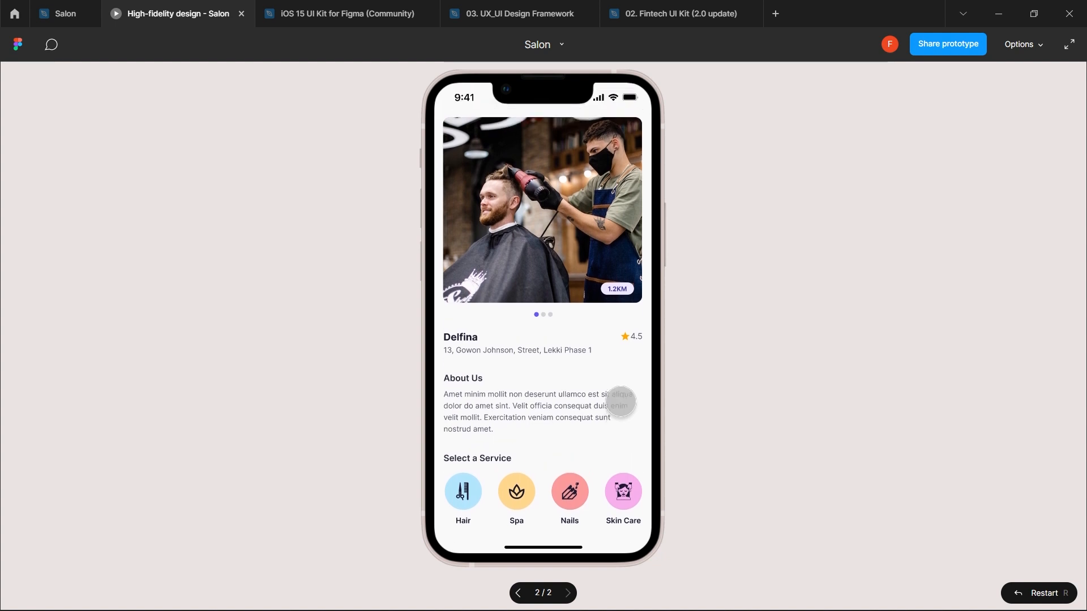
scroll(620, 401, down, 3)
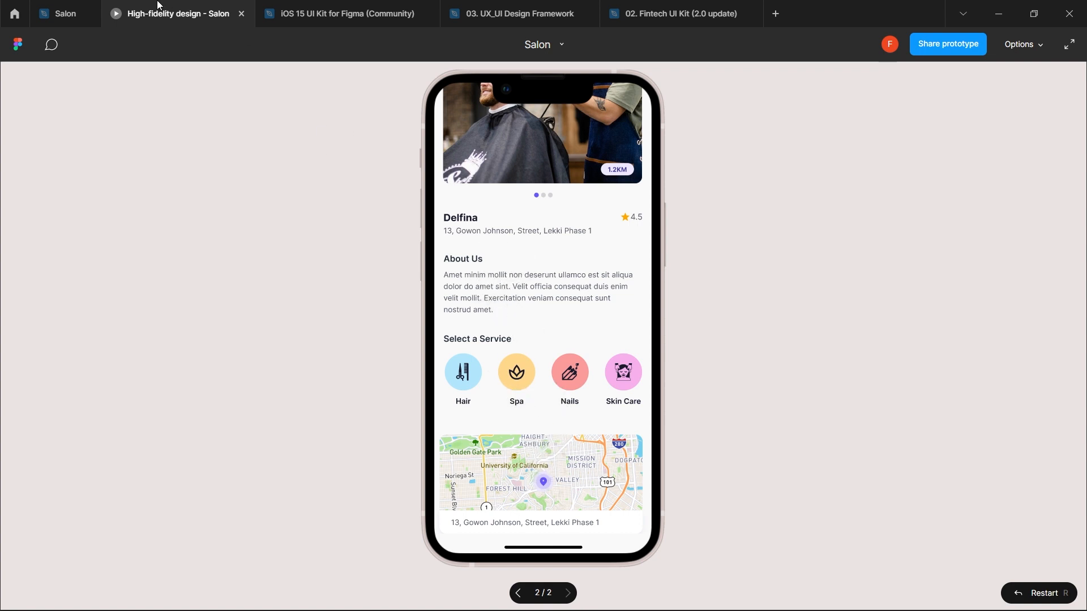
click(68, 6)
key(alt)
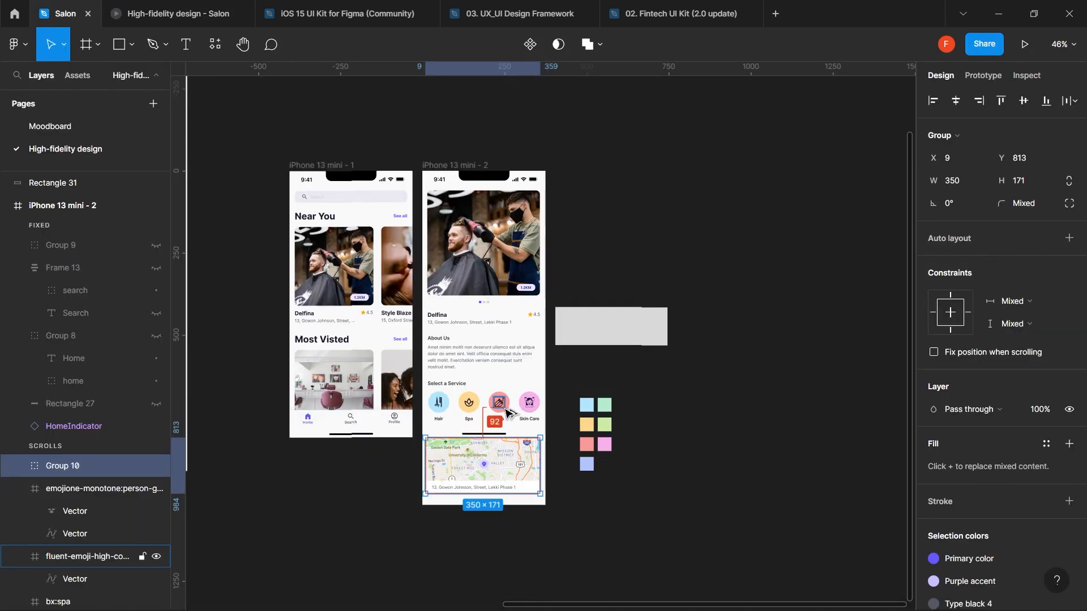
key(shift+Up)
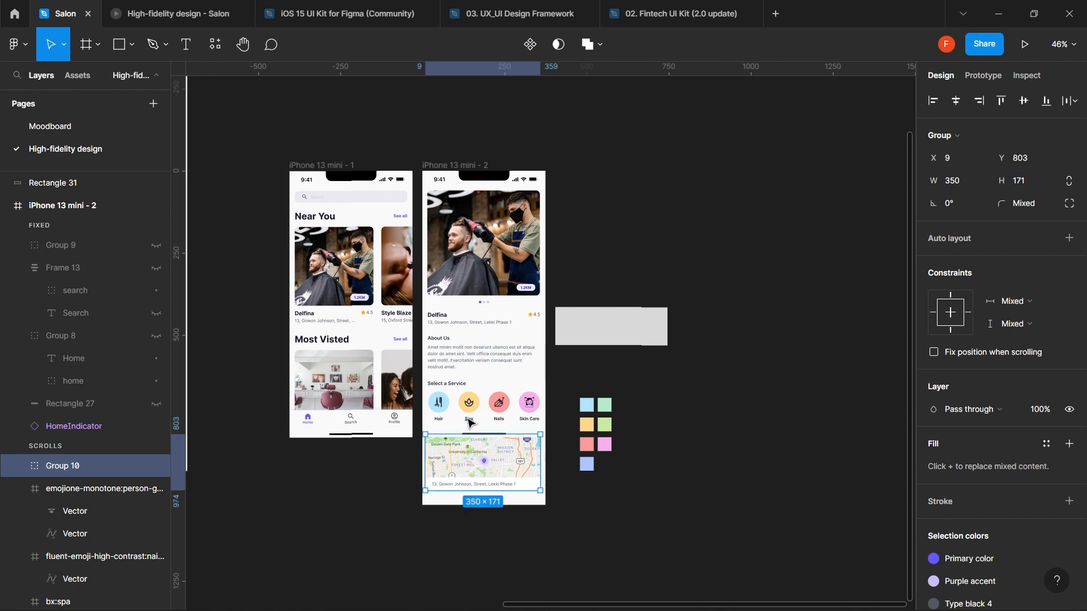
key(Up)
key(Up)
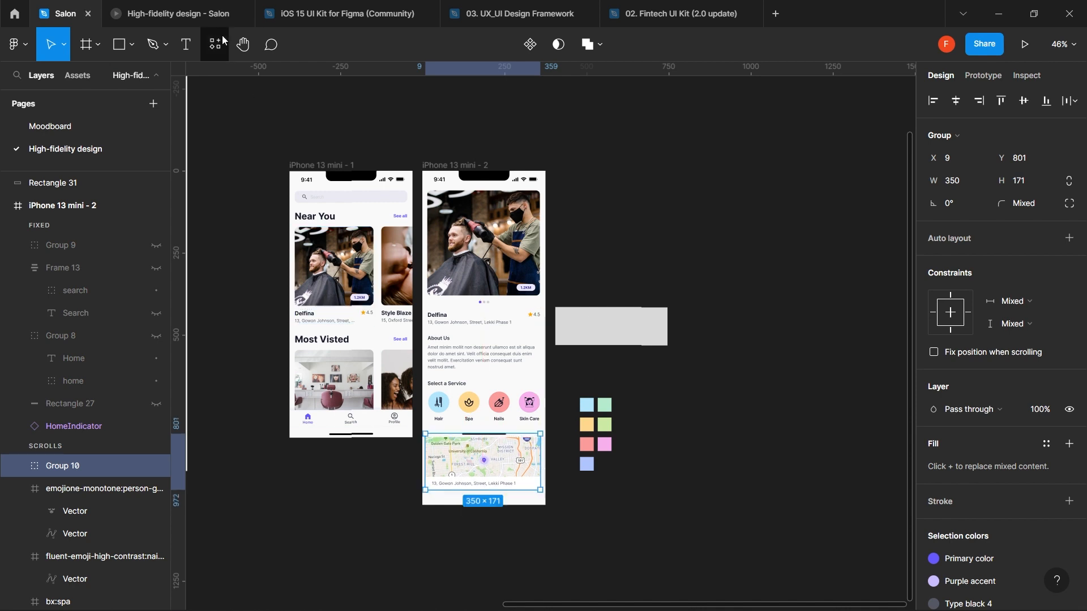
- Preview the prototype stepping back to home and forward to the Delfina detail screen
click(192, 17)
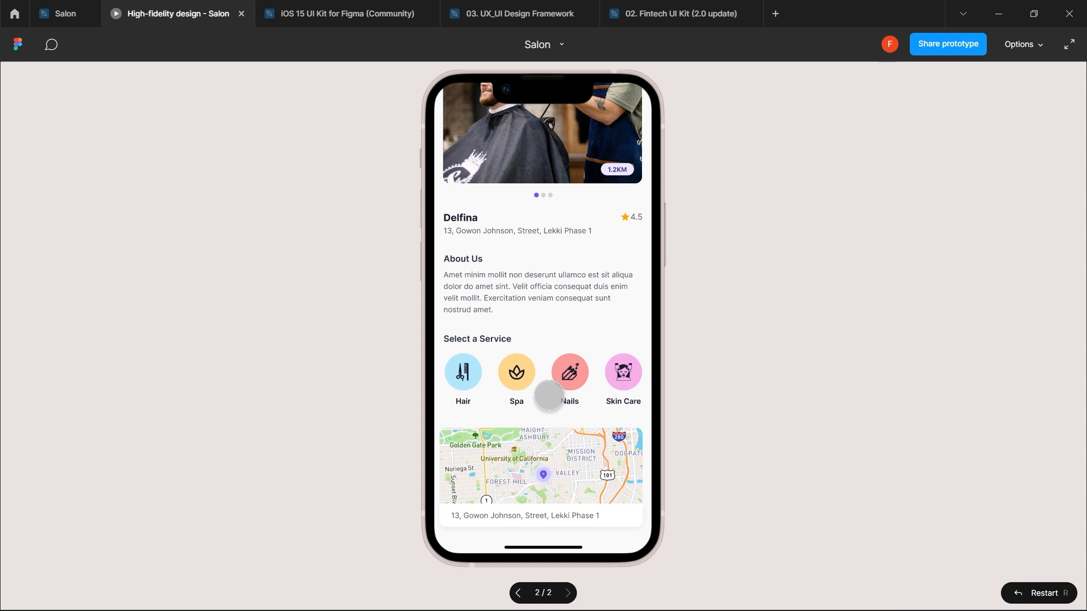
scroll(548, 395, up, 2)
scroll(548, 395, up, 3)
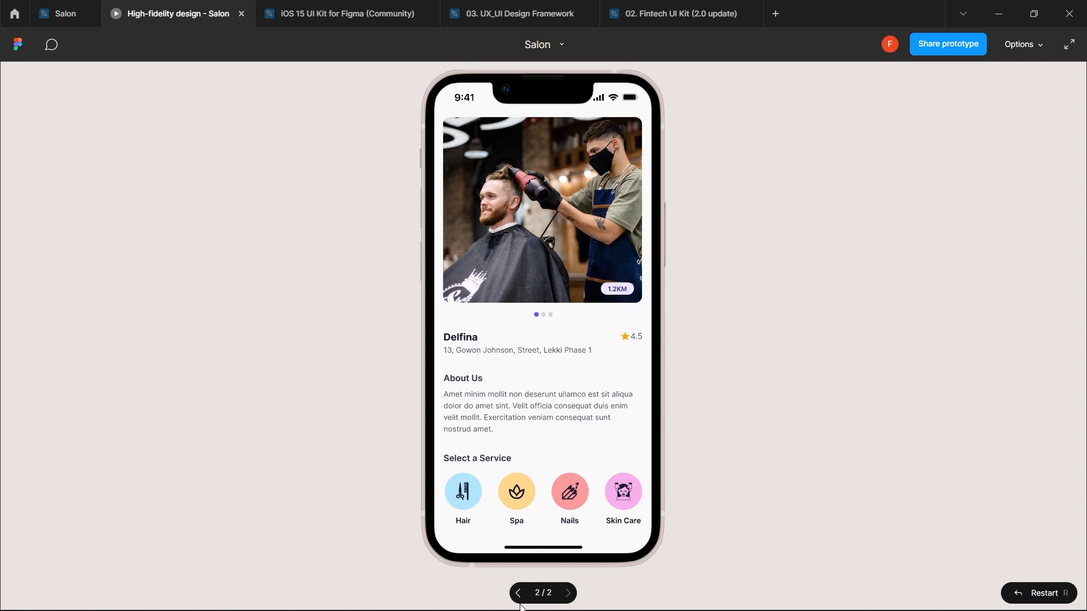
click(517, 599)
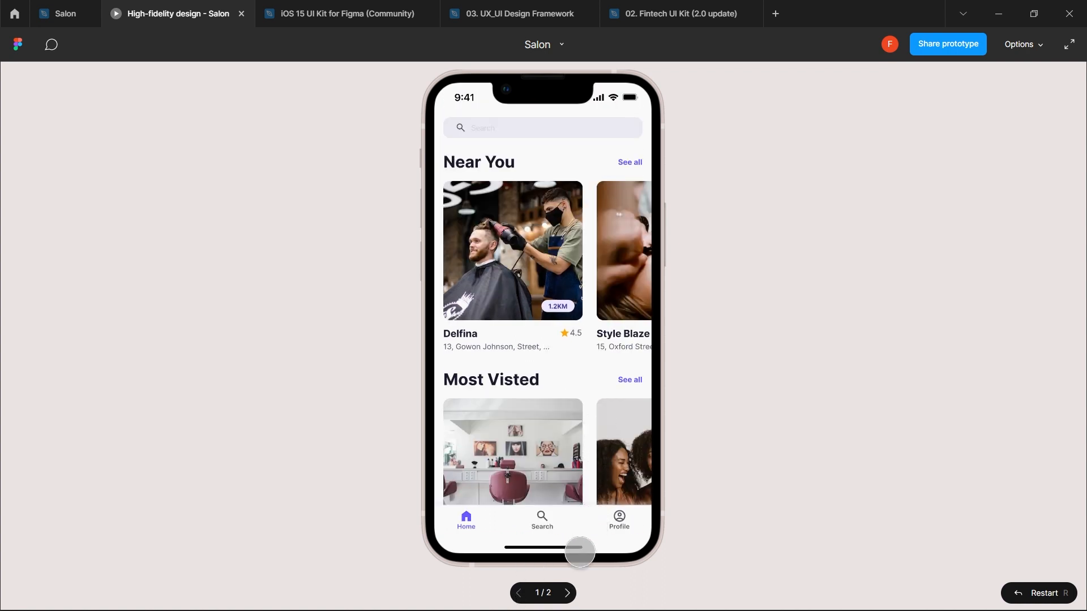
click(569, 601)
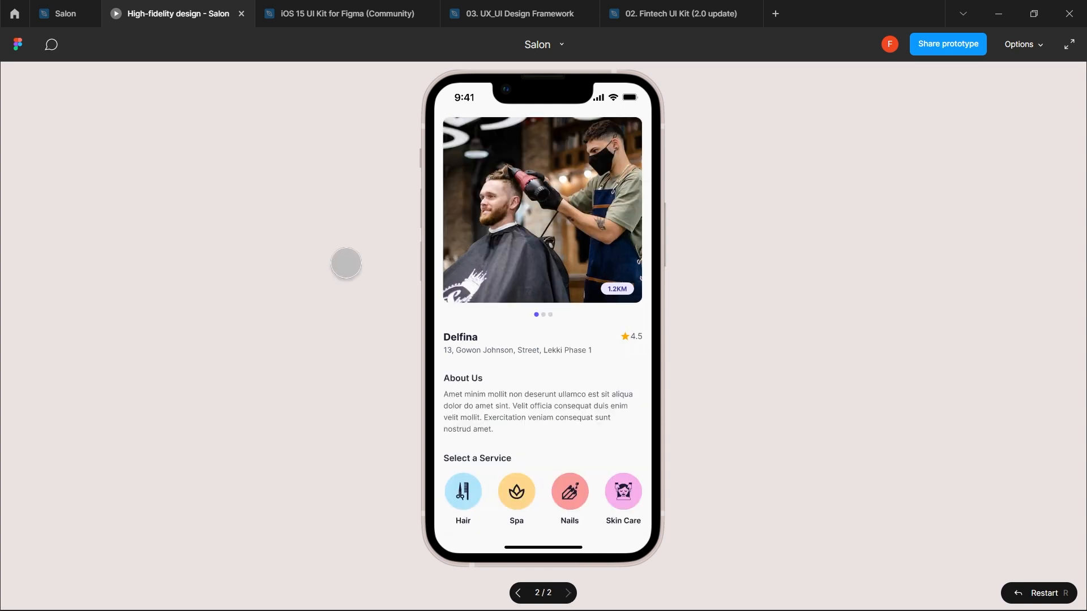
click(56, 15)
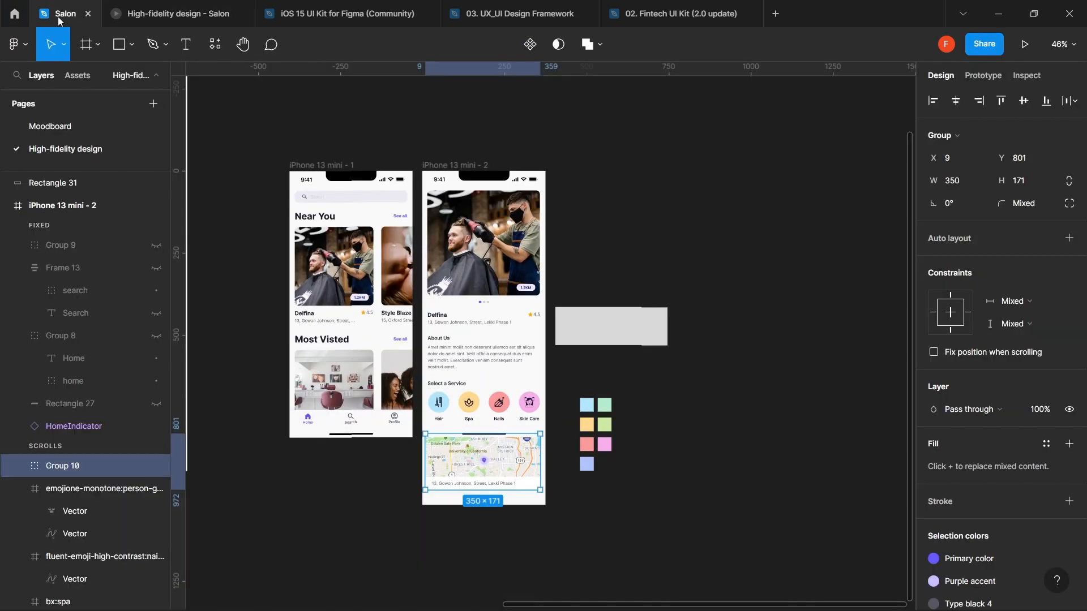
scroll(371, 277, down, 3)
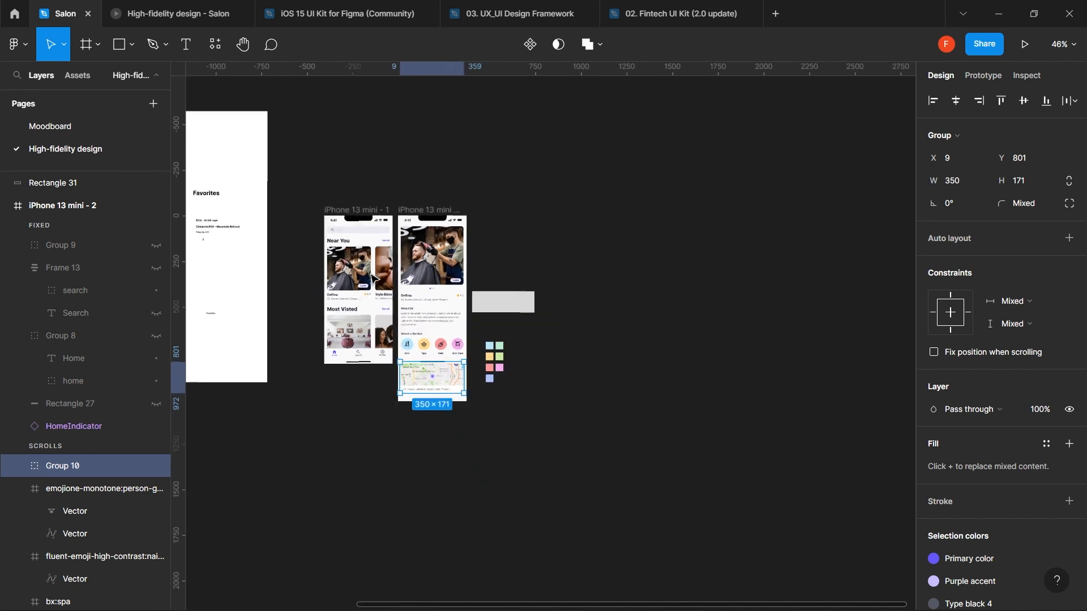
scroll(370, 277, left, 10)
scroll(371, 277, right, 5)
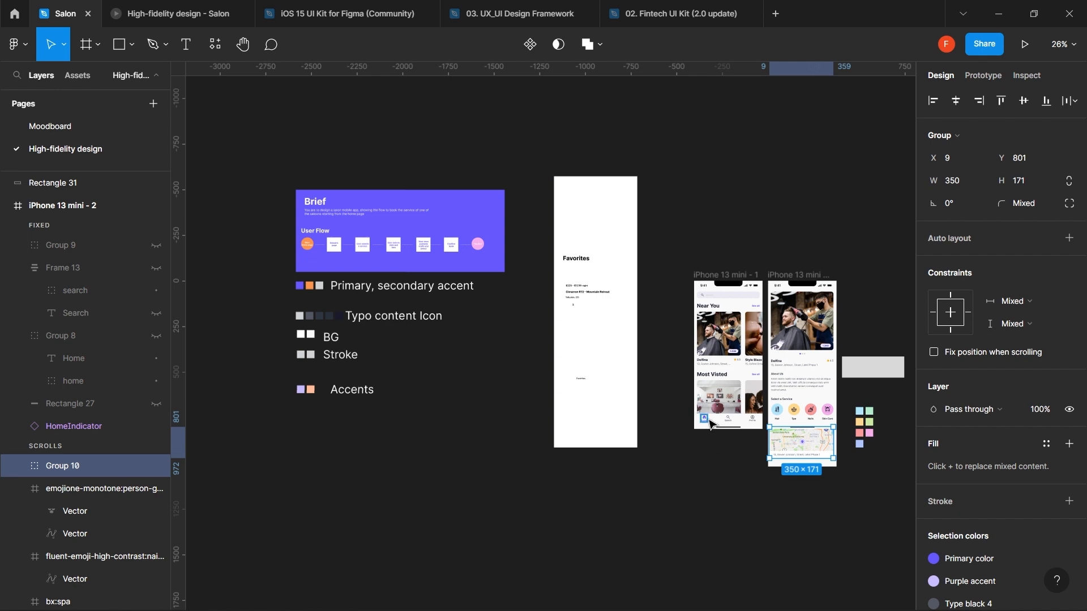
scroll(711, 424, up, 3)
scroll(712, 424, left, 3)
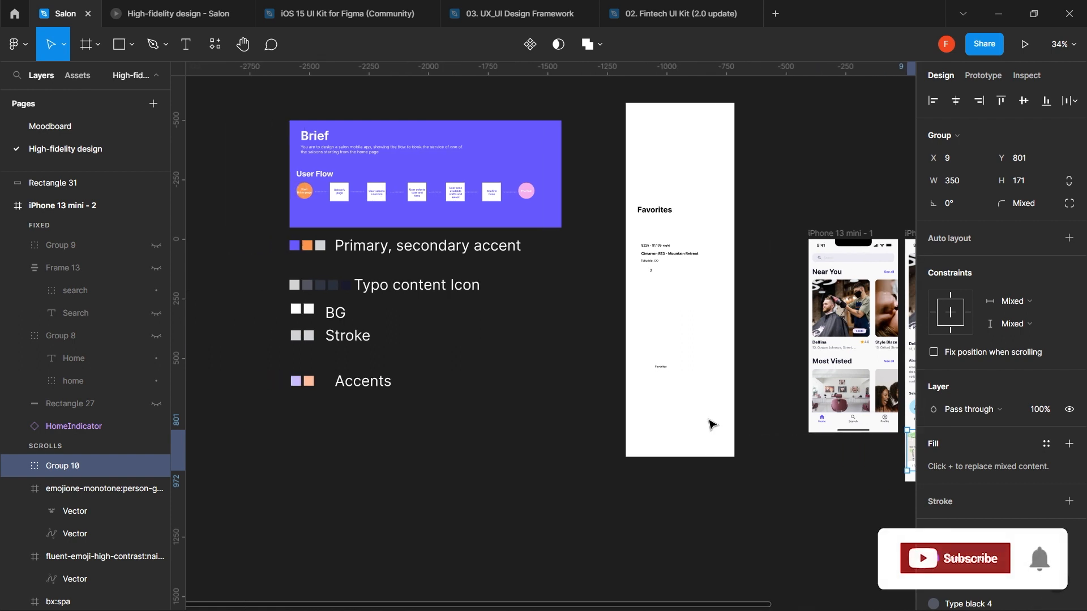
scroll(712, 424, right, 3)
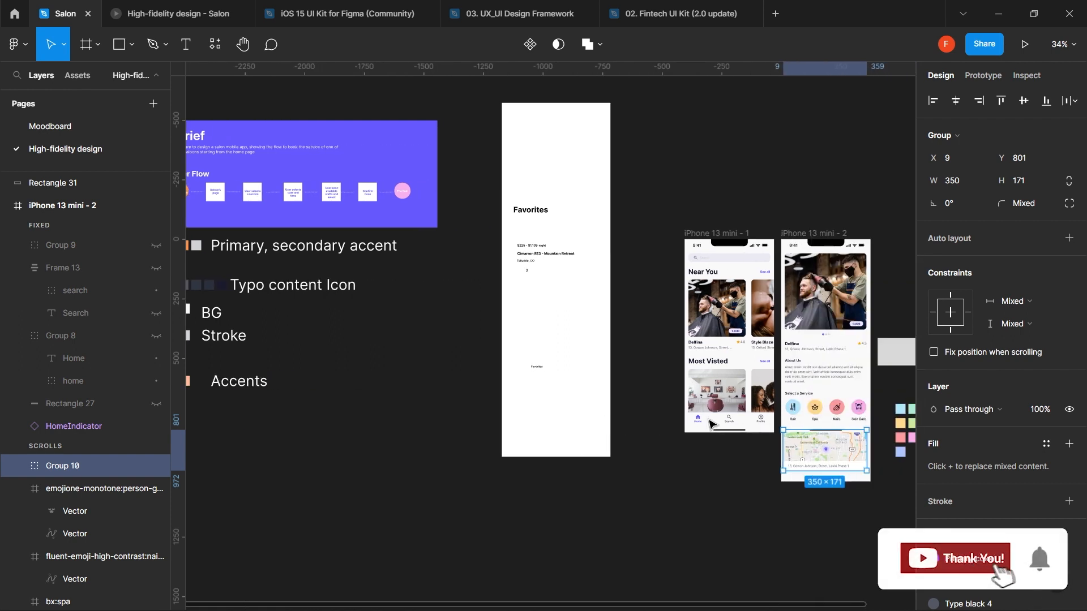
scroll(712, 425, left, 3)
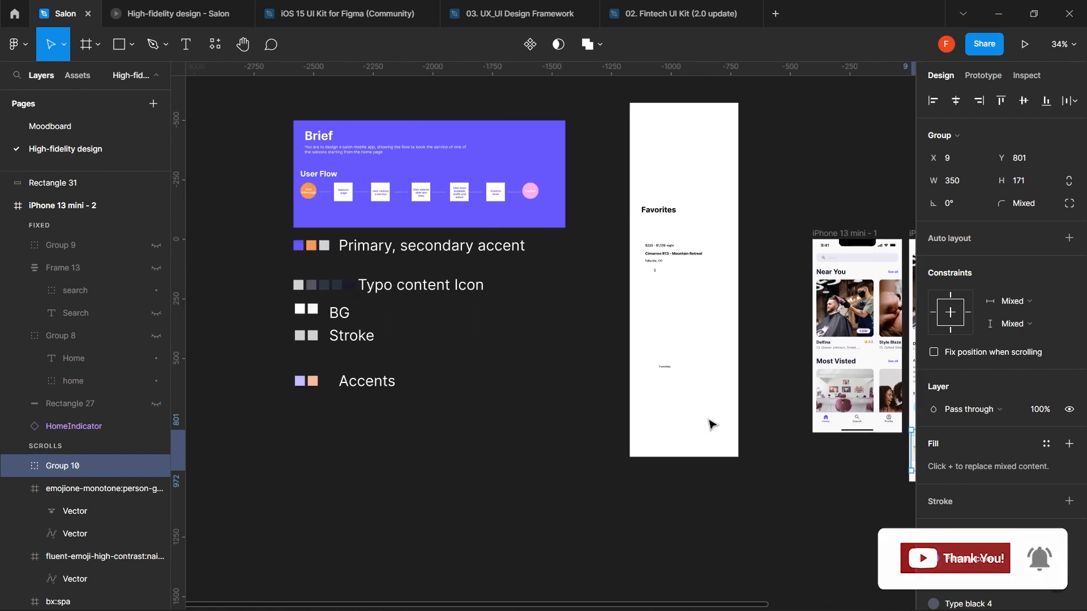
scroll(496, 203, up, 4)
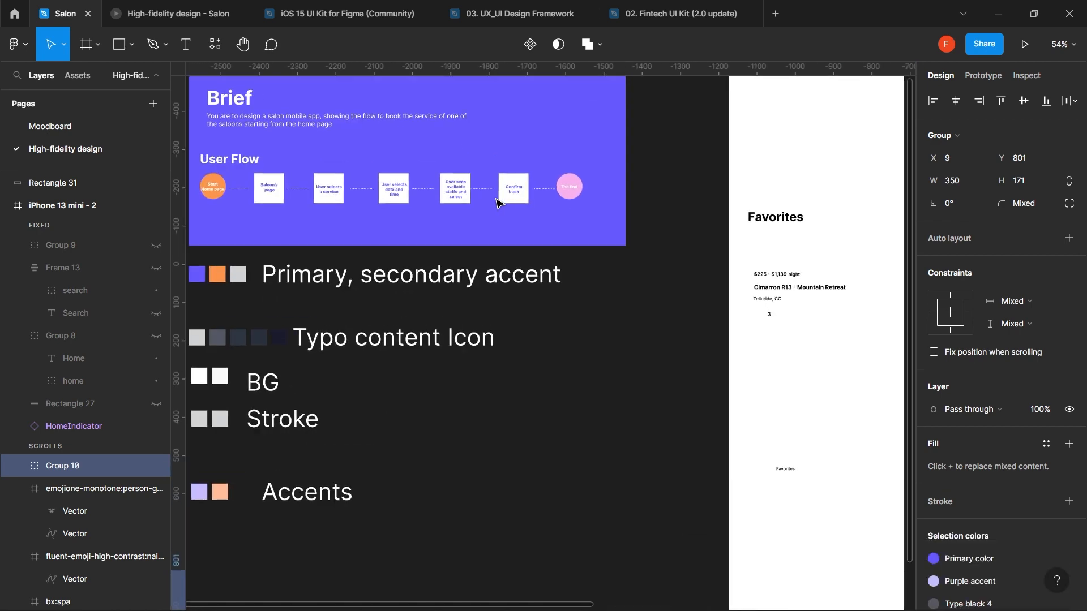
scroll(496, 203, up, 4)
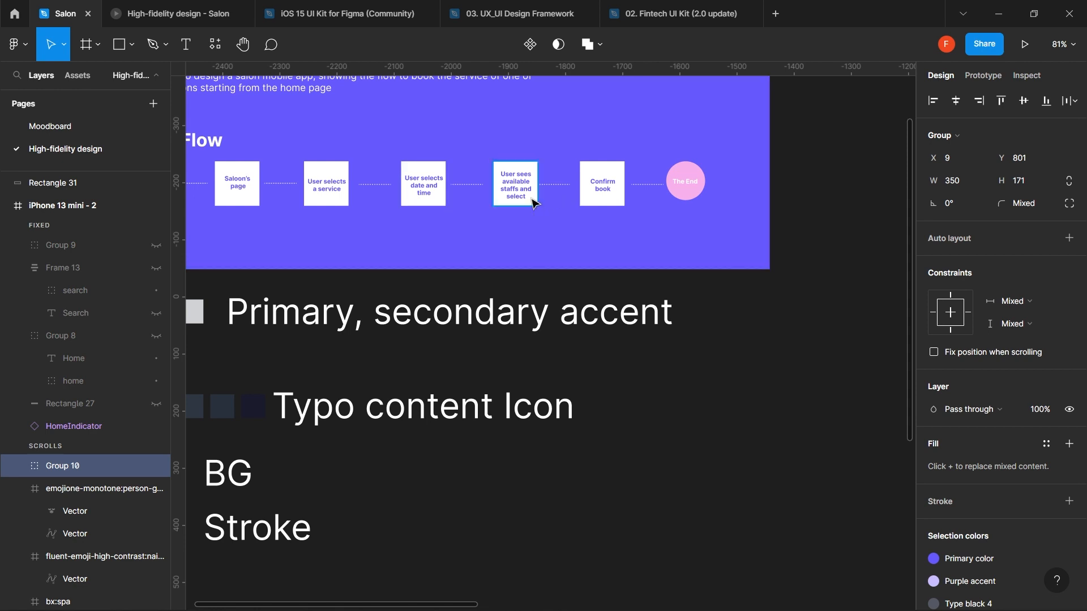
scroll(532, 202, up, 5)
scroll(533, 202, left, 3)
scroll(532, 202, up, 1)
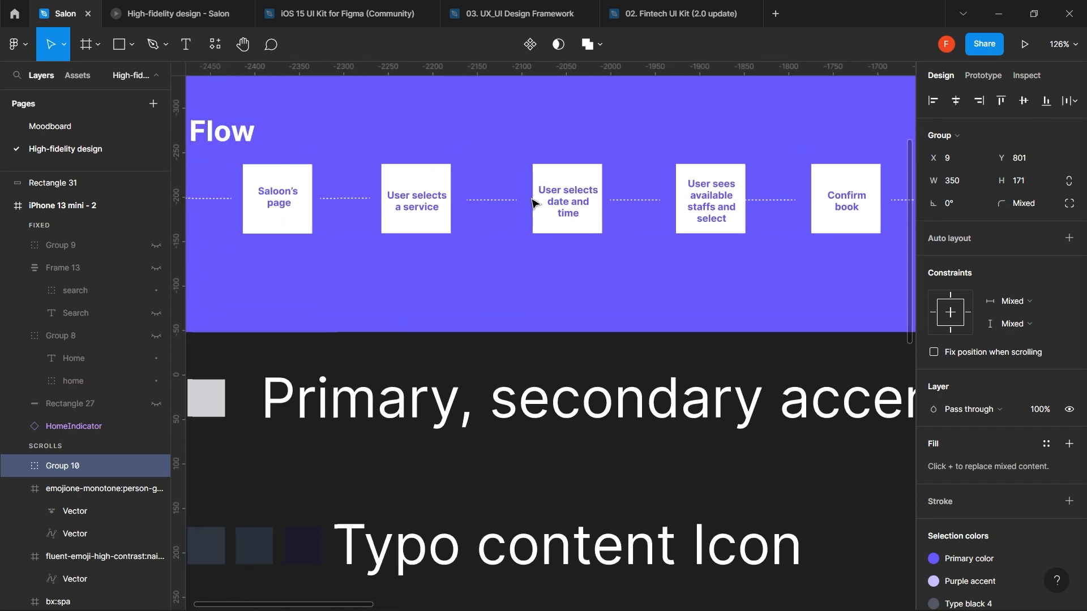
scroll(532, 202, down, 8)
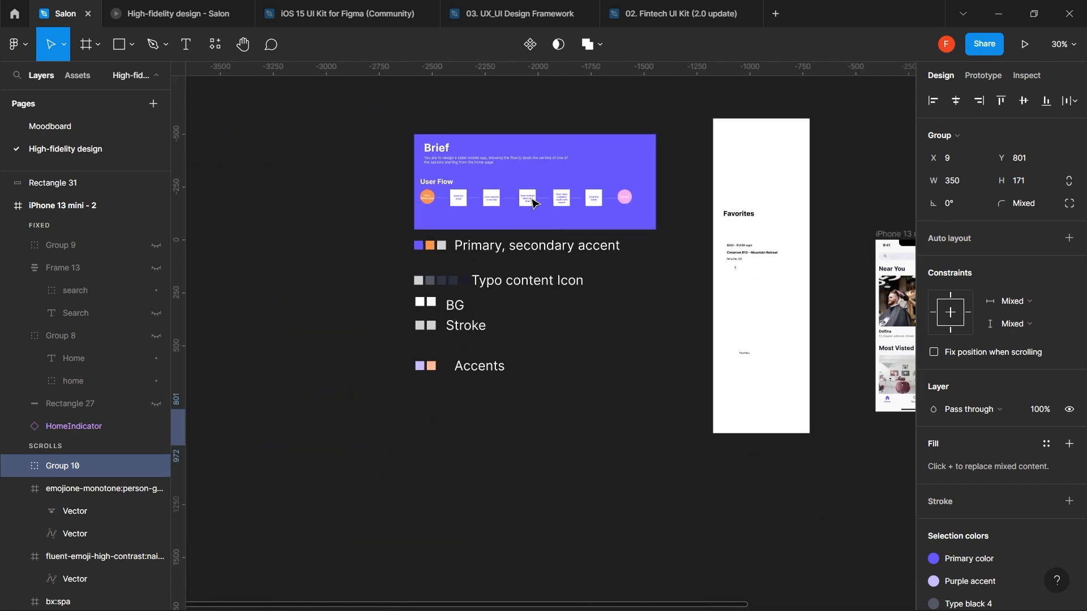
scroll(533, 203, right, 10)
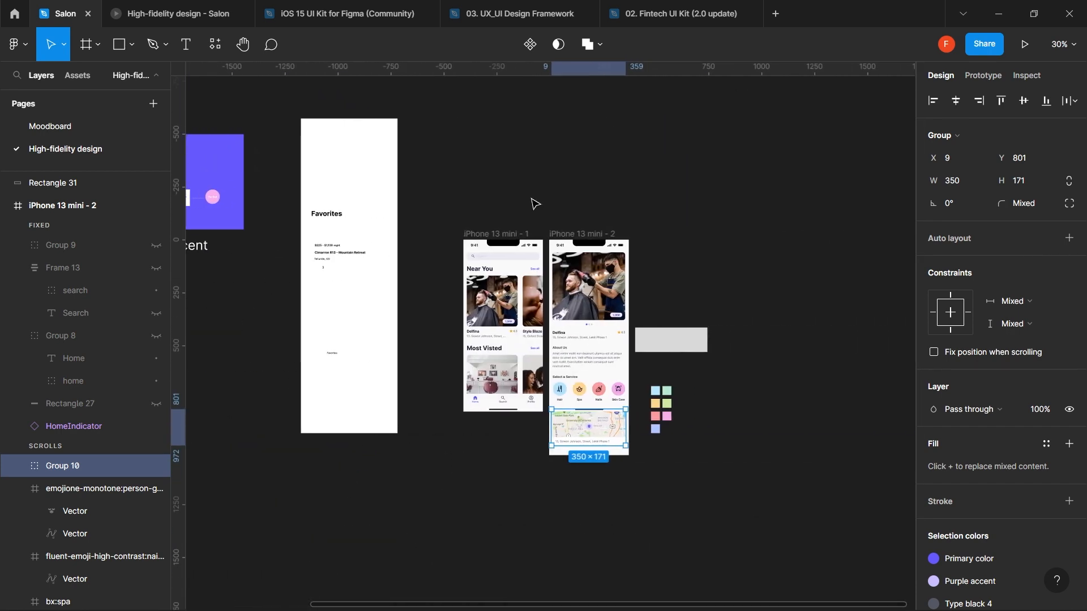
scroll(617, 376, up, 3)
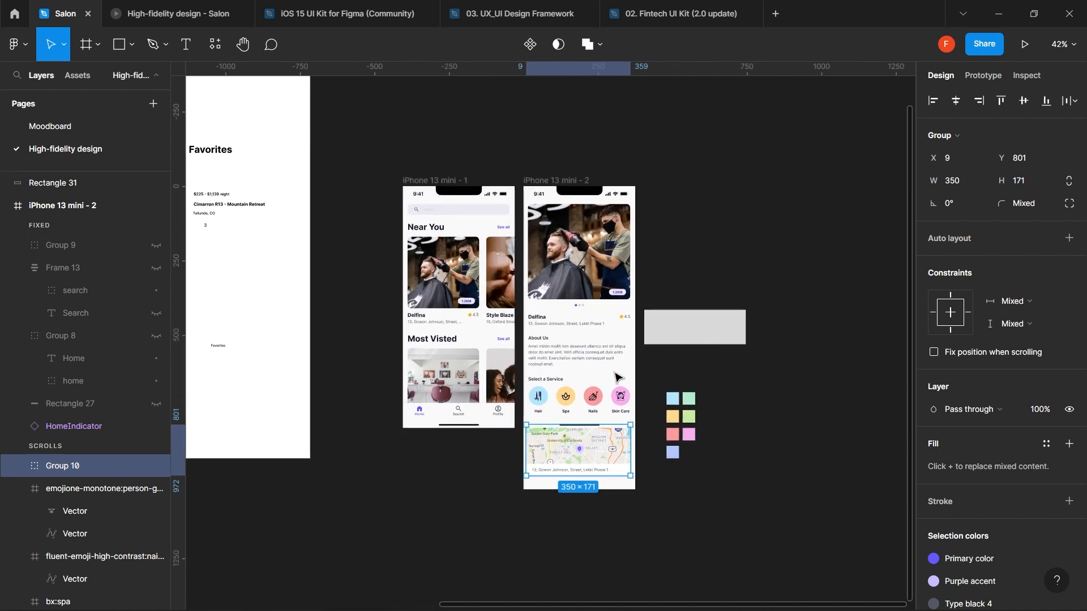
drag(737, 263, 653, 491)
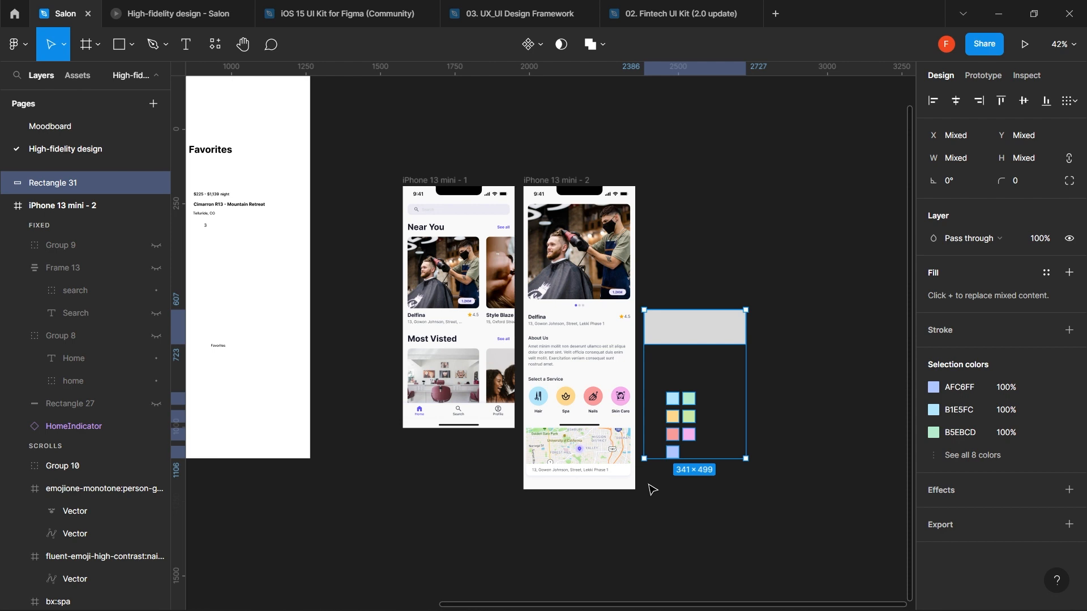
click(727, 267)
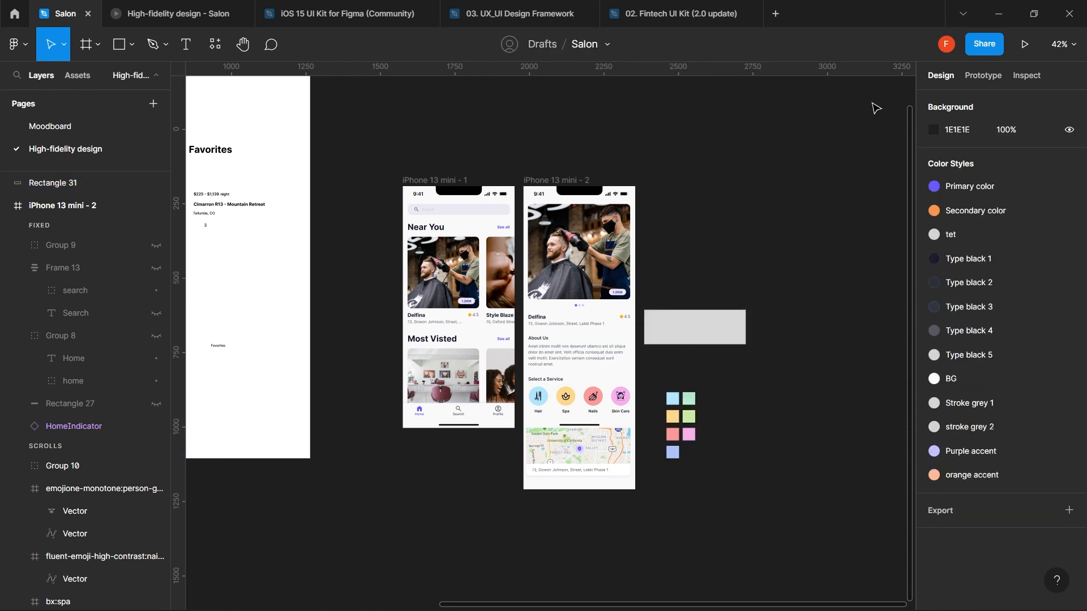
click(993, 53)
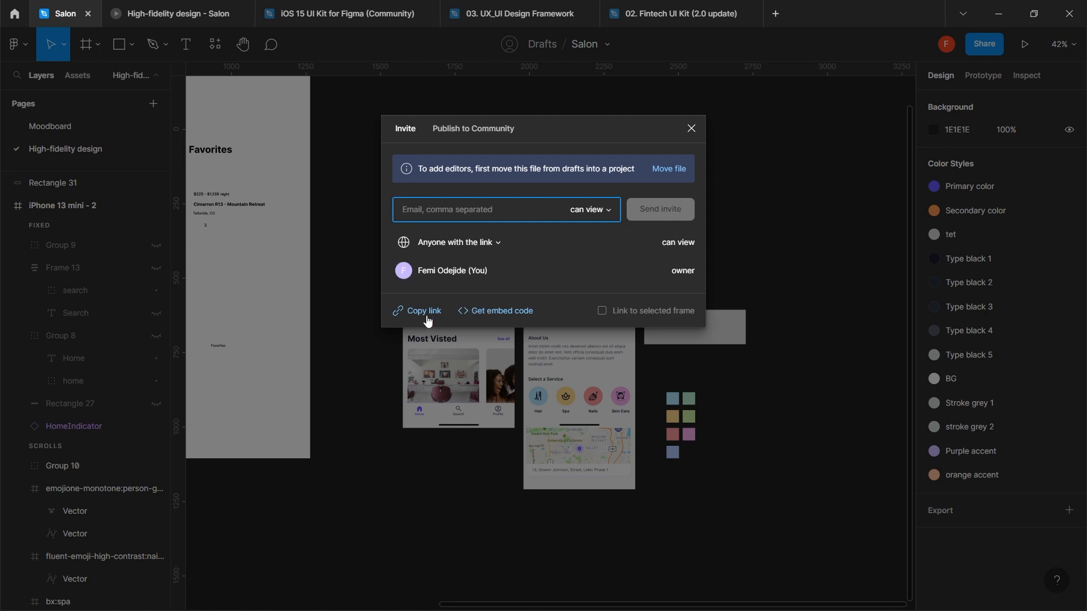
click(692, 132)
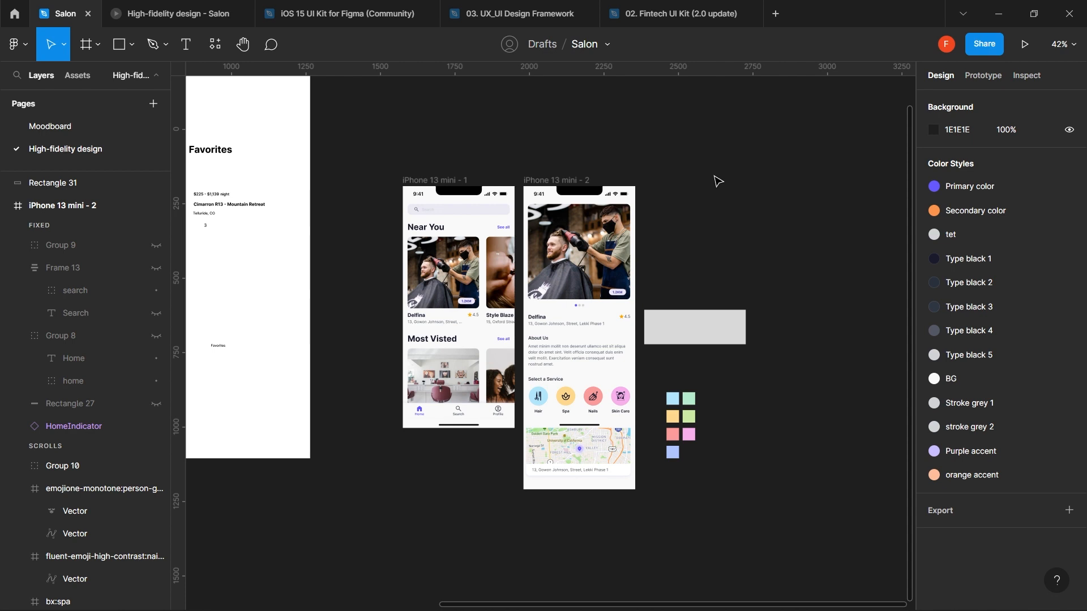
scroll(718, 181, up, 2)
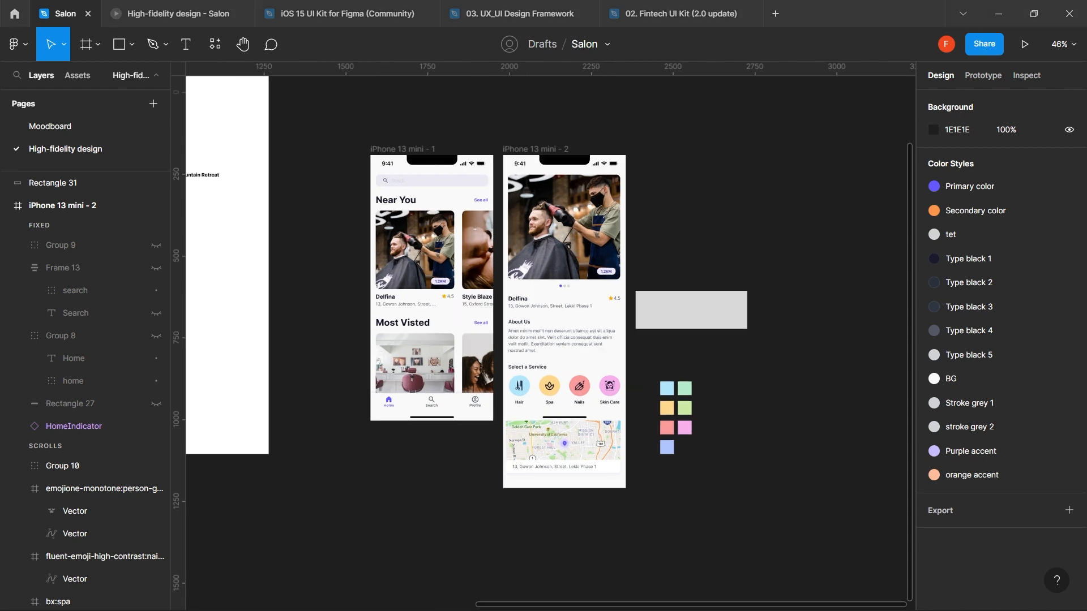